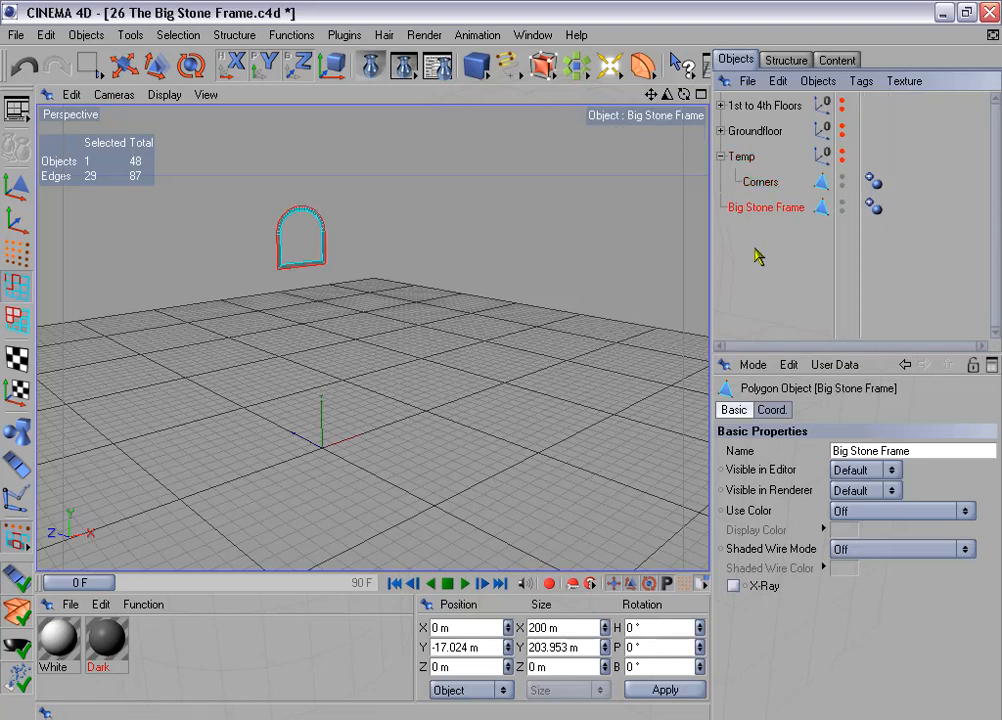
Step: Switch to the Front view and display the Big Stone Frame with Gouraud Shading (Lines)
{"action": "middle_click", "coordinate": [502, 285]}
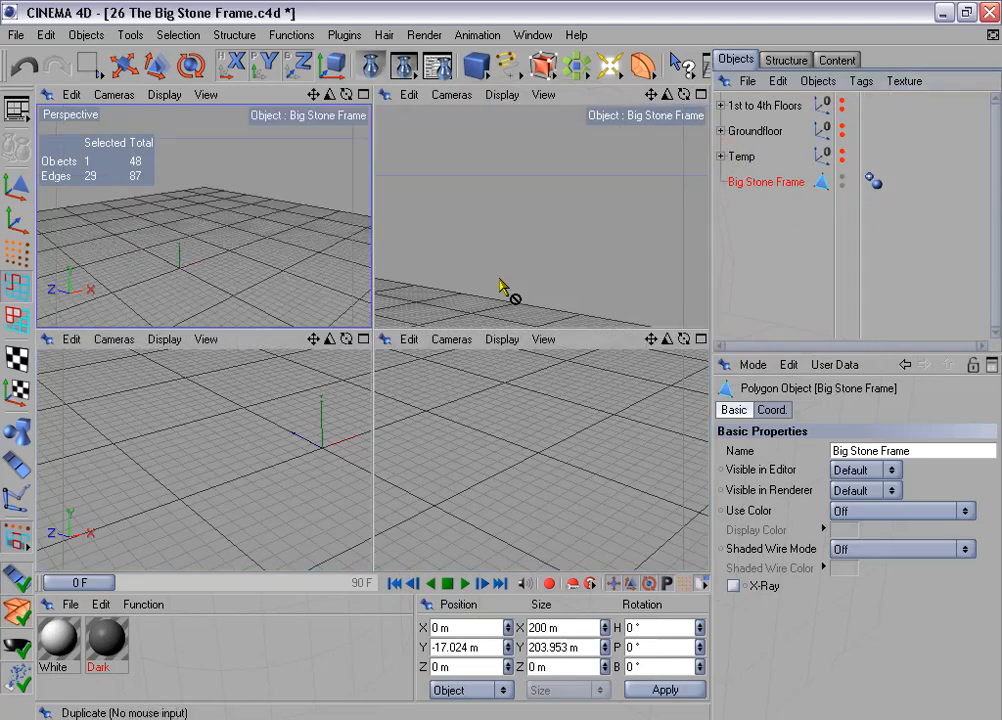
{"action": "middle_click", "coordinate": [480, 412]}
{"action": "scroll", "coordinate": [480, 412], "scroll_direction": "down", "scroll_amount": 3}
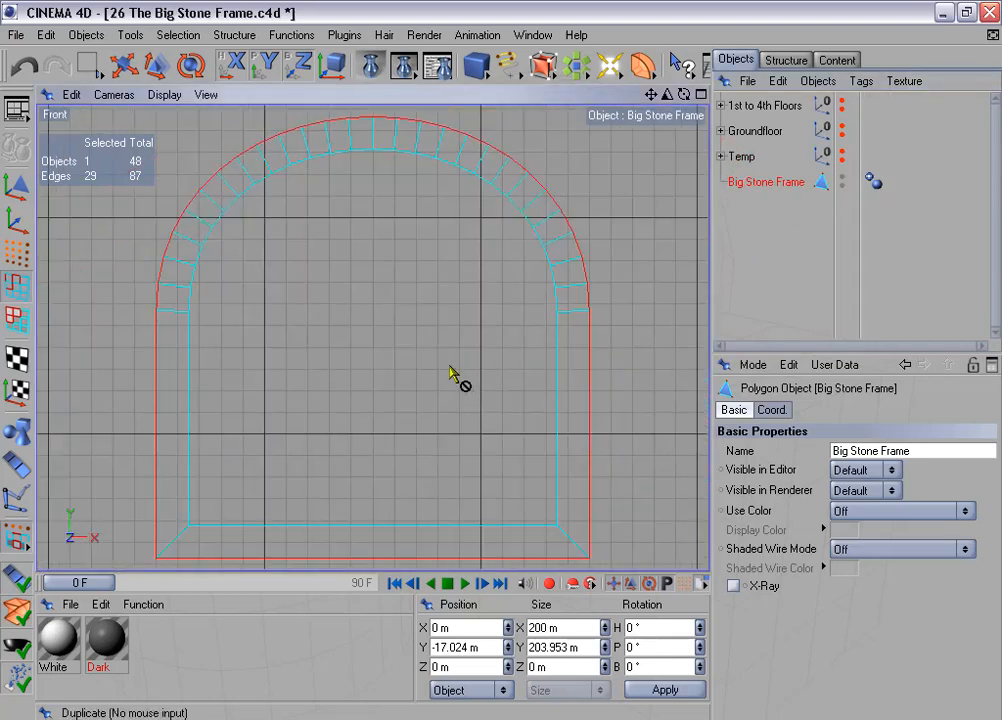
{"action": "left_click", "coordinate": [163, 95]}
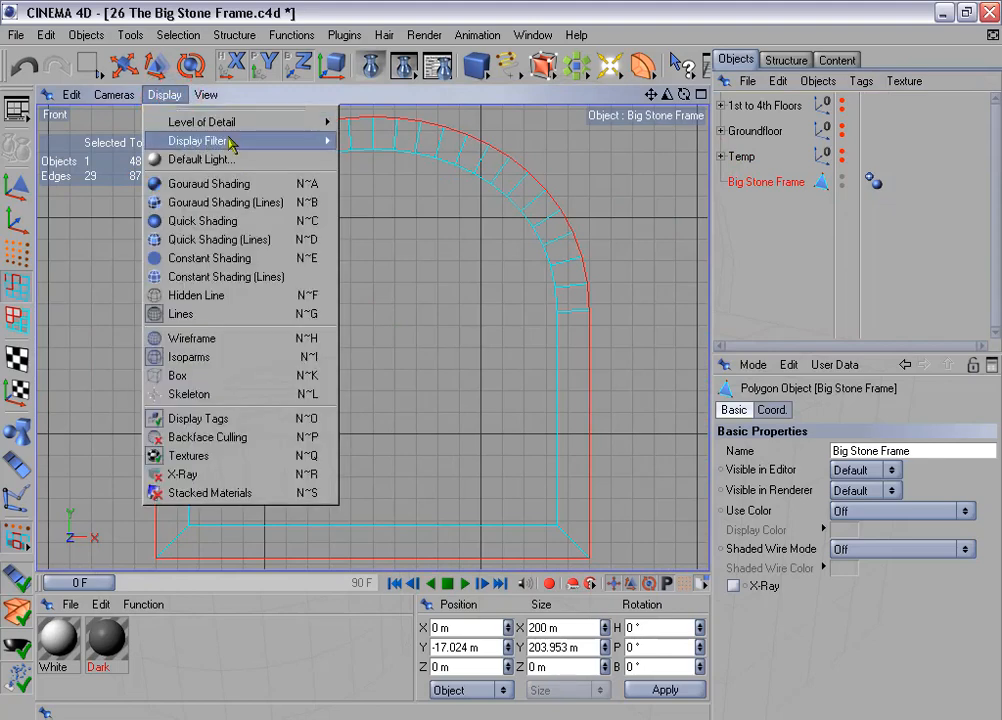
{"action": "left_click", "coordinate": [295, 208]}
{"action": "scroll", "coordinate": [320, 250], "scroll_direction": "down", "scroll_amount": 1}
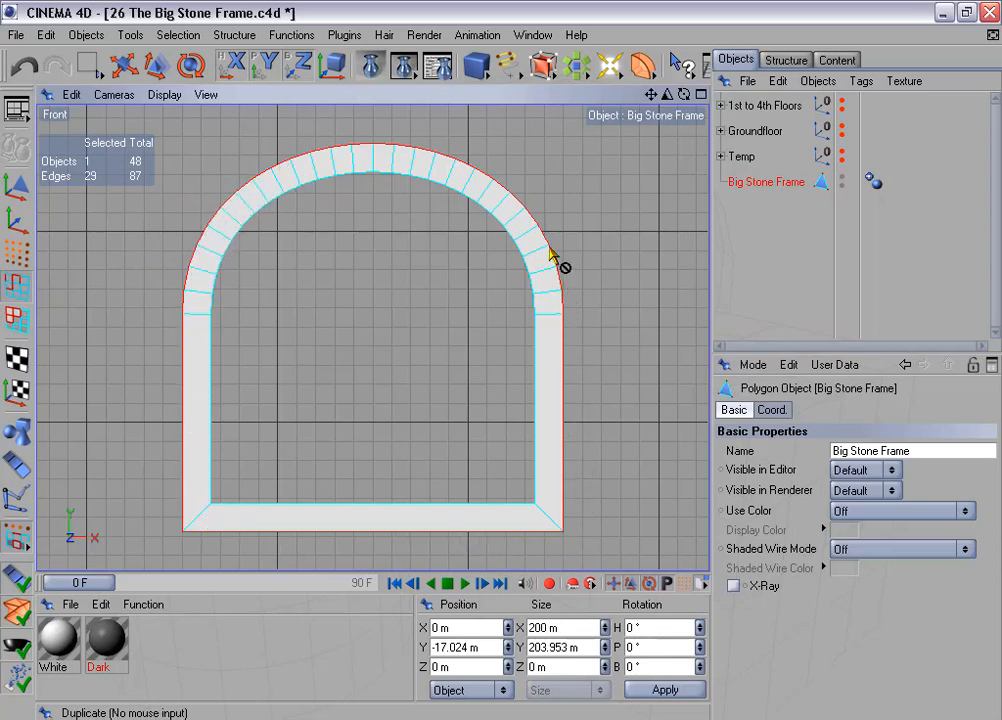
Step: Loop-select the frame's outer boundary edges with Stop at Boundary Edges turned off
{"action": "left_click", "coordinate": [178, 35]}
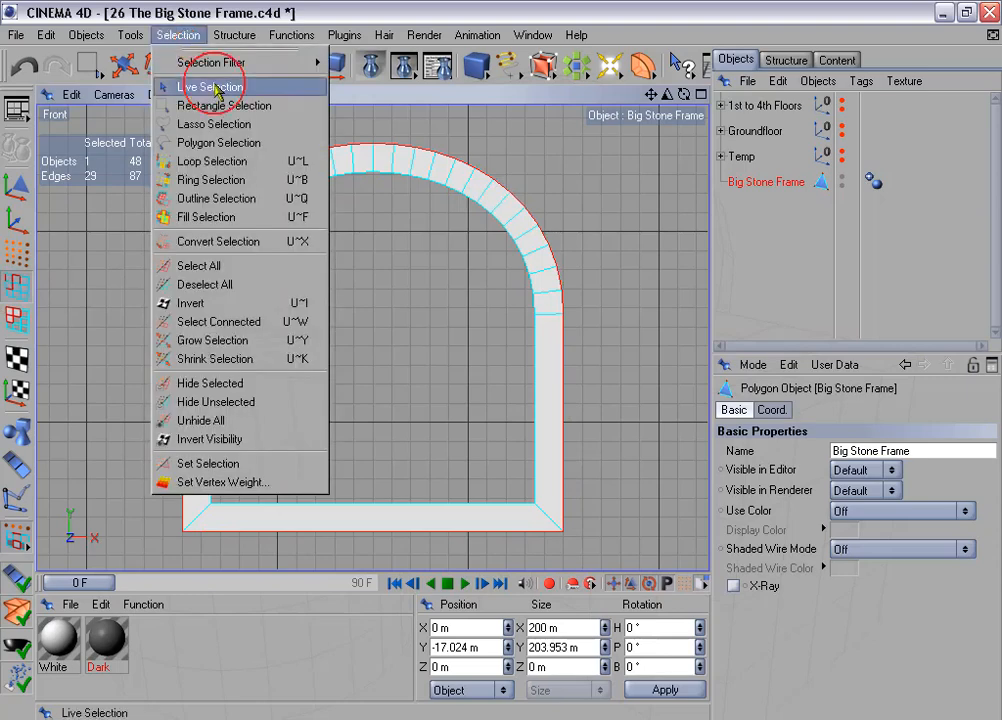
{"action": "left_click", "coordinate": [259, 166]}
{"action": "left_click", "coordinate": [735, 436]}
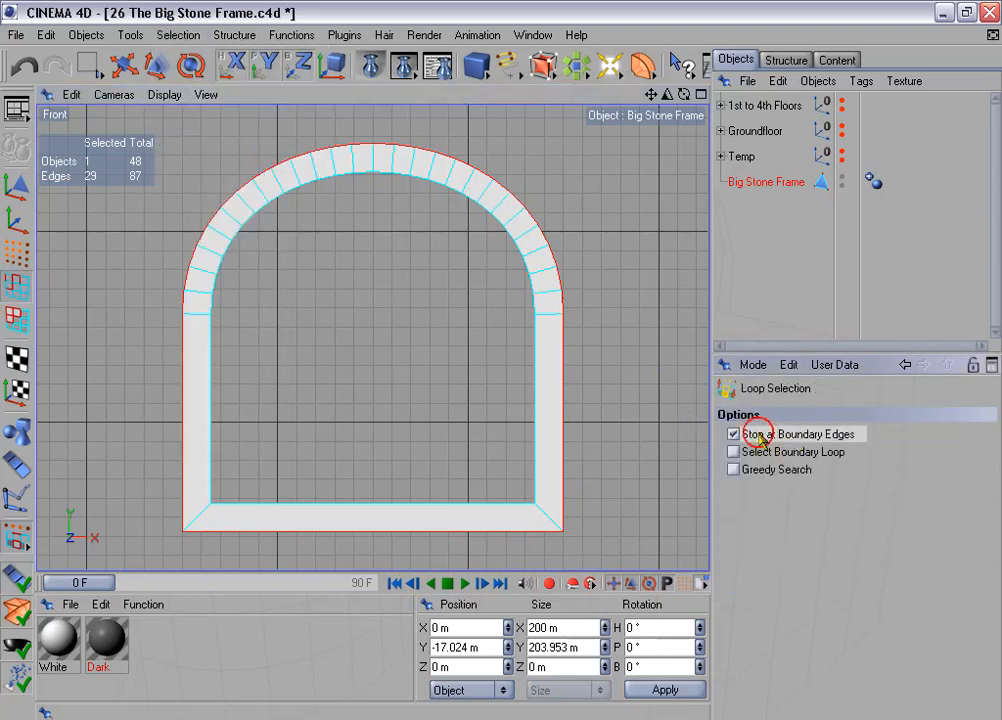
{"action": "left_click", "coordinate": [735, 436]}
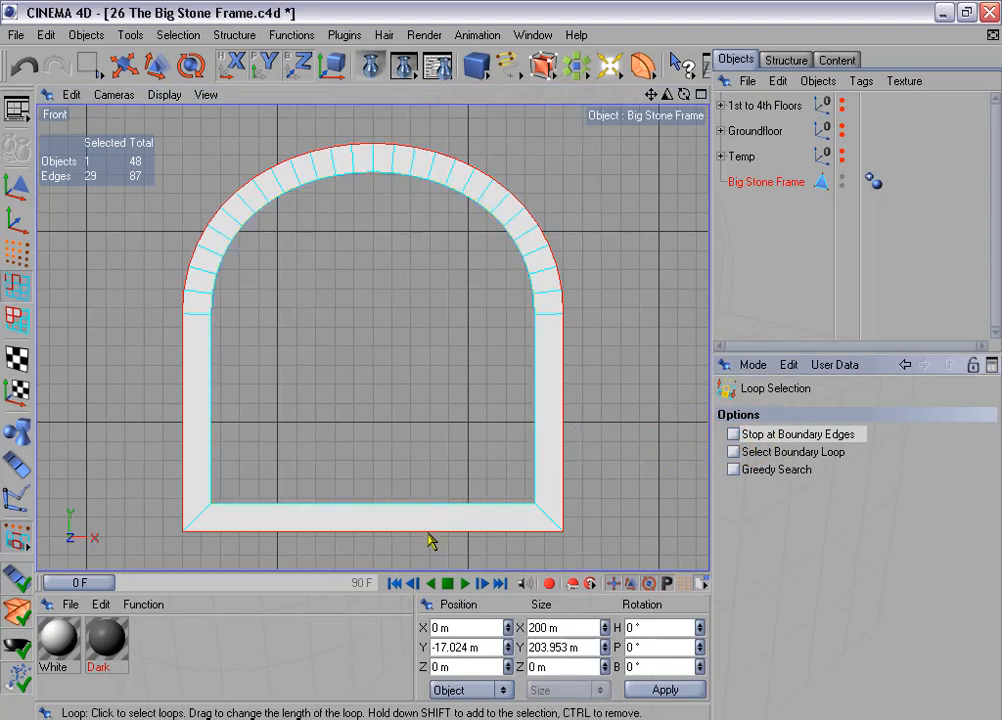
Step: Extrude the selected outer edges of the frame with an offset of 30 m
{"action": "right_click", "coordinate": [386, 312]}
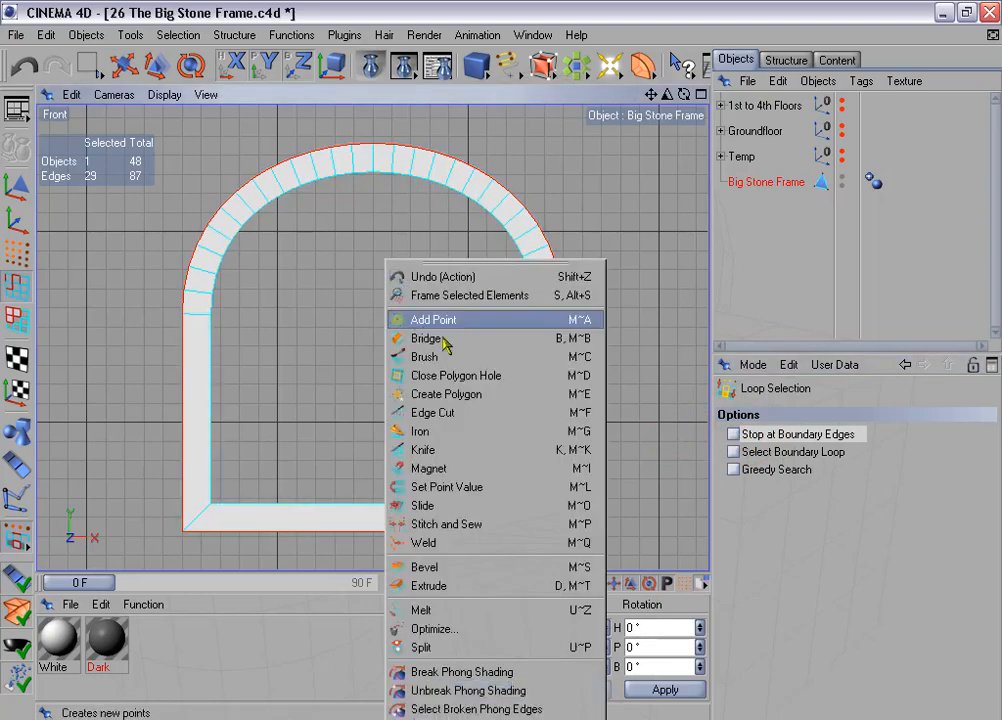
{"action": "left_click", "coordinate": [462, 586]}
{"action": "left_click", "coordinate": [739, 470]}
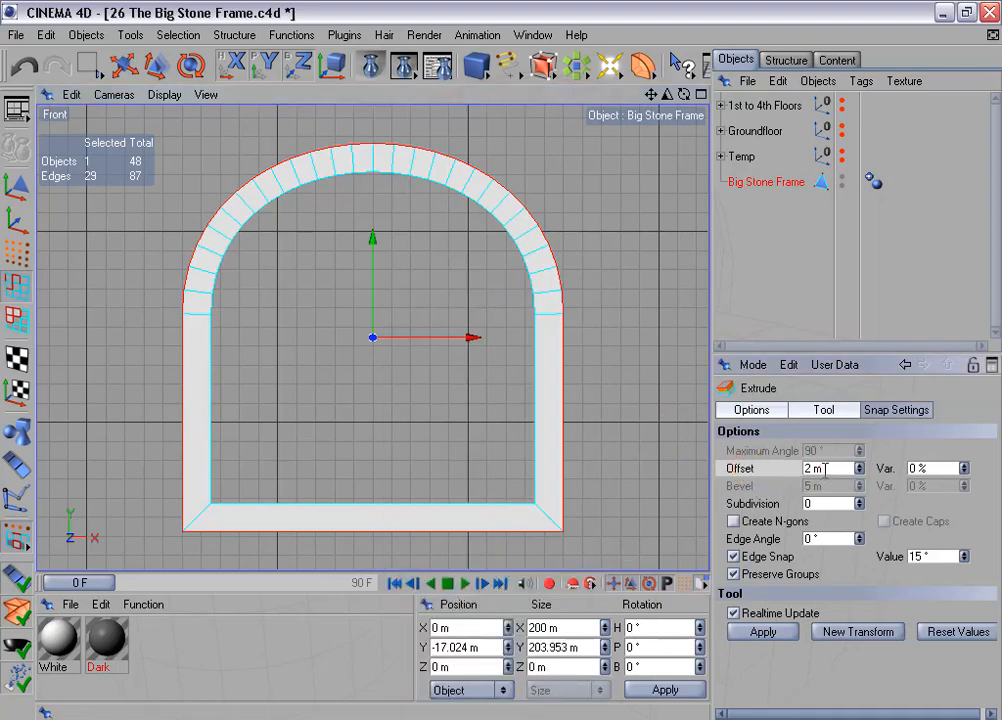
{"action": "type", "text": "30"}
{"action": "key", "text": "Return"}
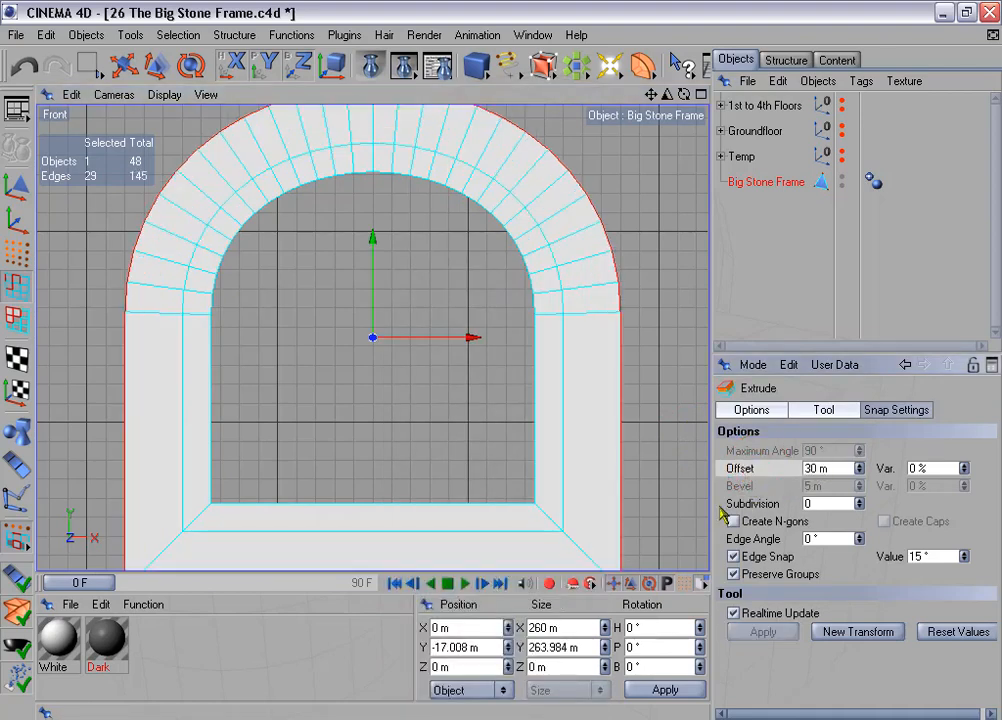
{"action": "scroll", "coordinate": [458, 274], "scroll_direction": "down", "scroll_amount": 1}
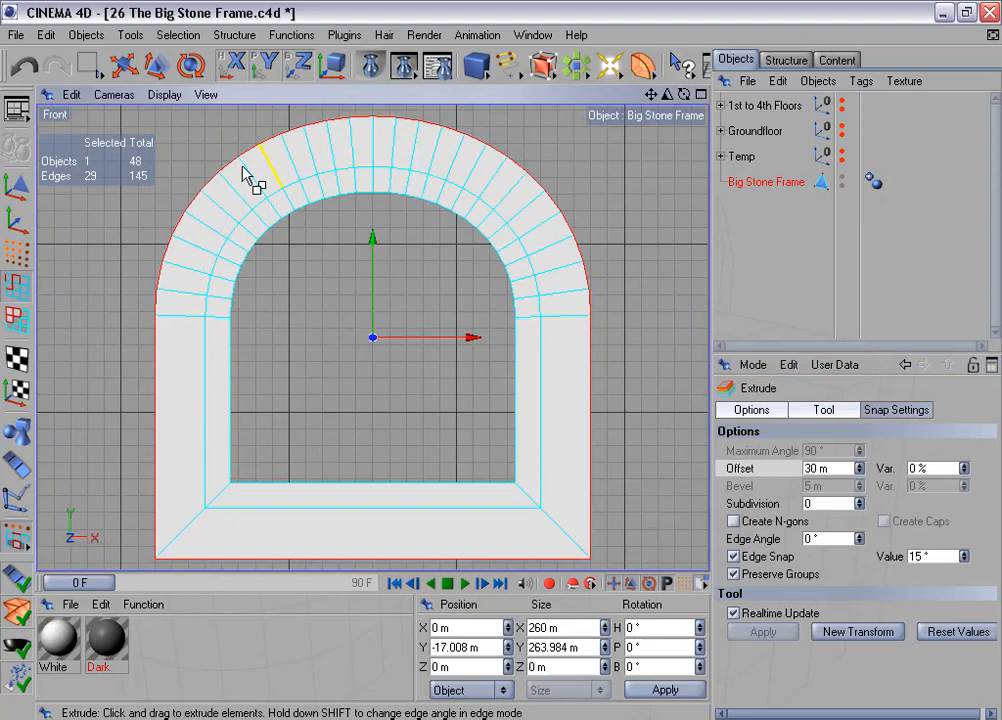
Step: Loop-select the innermost edges of the frame and delete them, leaving only the newly extruded outer ring
{"action": "left_click", "coordinate": [180, 36]}
{"action": "left_click", "coordinate": [218, 161]}
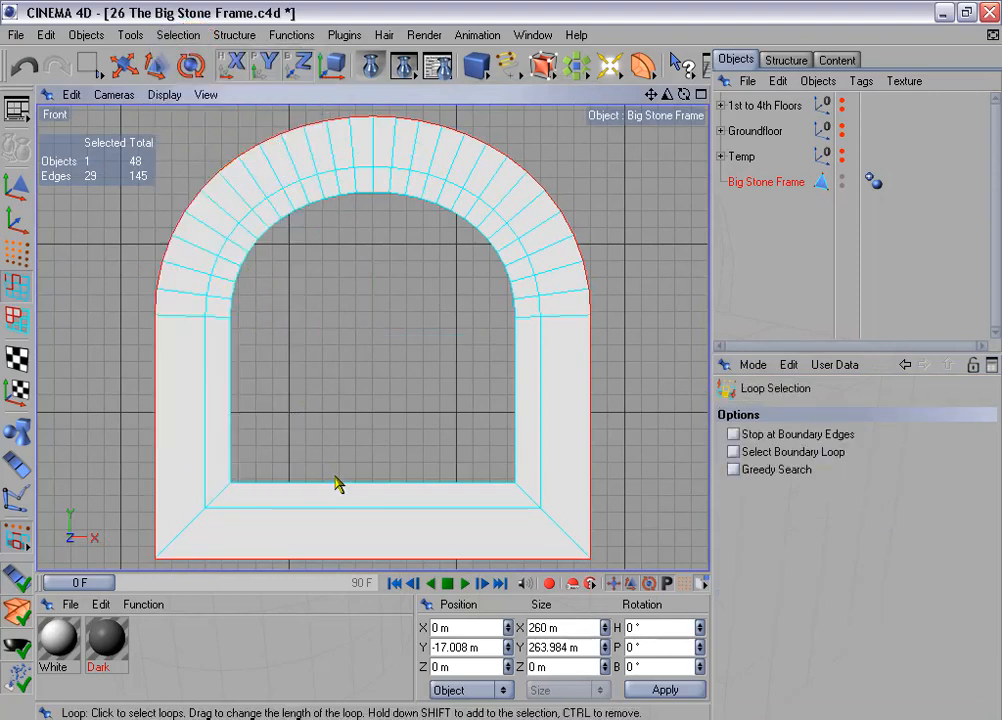
{"action": "left_click", "coordinate": [336, 492]}
{"action": "left_click", "coordinate": [336, 492]}
{"action": "key", "text": "ctrl+z"}
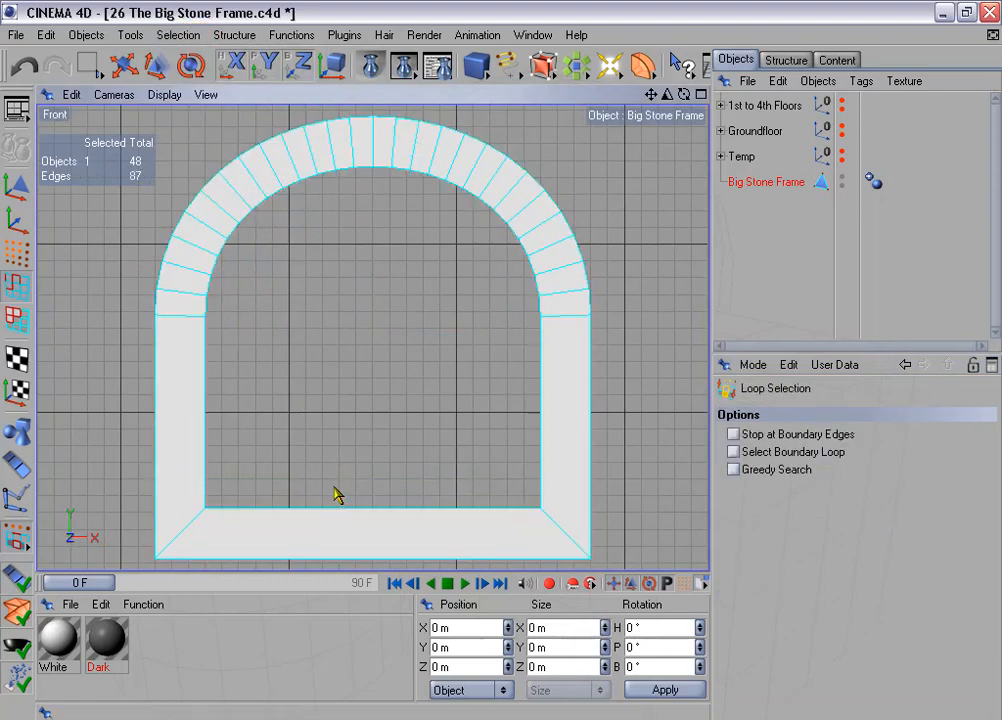
Step: Switch to editing points and select the frame's four bottom corner points with Rectangle Selection
{"action": "left_click", "coordinate": [18, 253]}
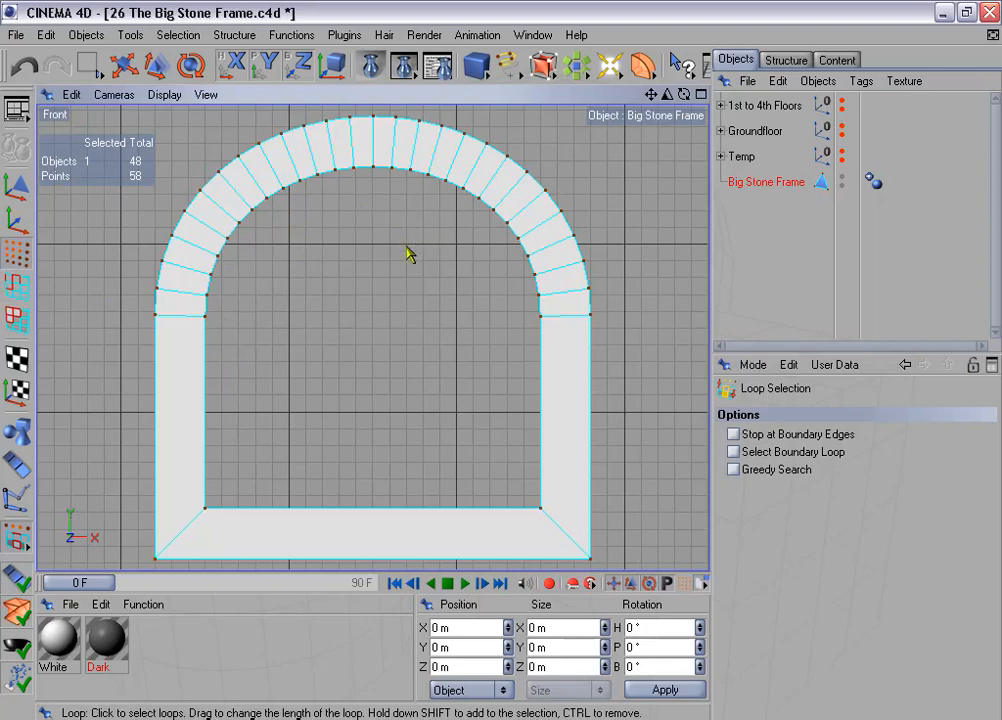
{"action": "scroll", "coordinate": [395, 252], "scroll_direction": "down", "scroll_amount": 3}
{"action": "left_click", "coordinate": [88, 65]}
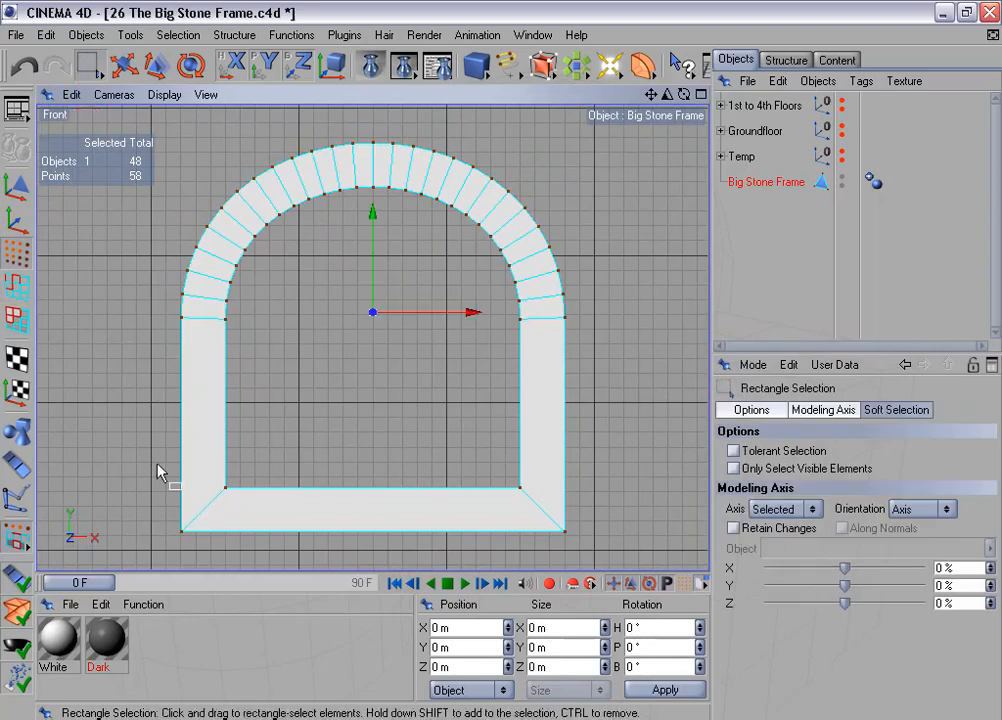
{"action": "left_click_drag", "start_coordinate": [157, 468], "coordinate": [593, 555]}
{"action": "scroll", "coordinate": [593, 555], "scroll_direction": "down", "scroll_amount": 1}
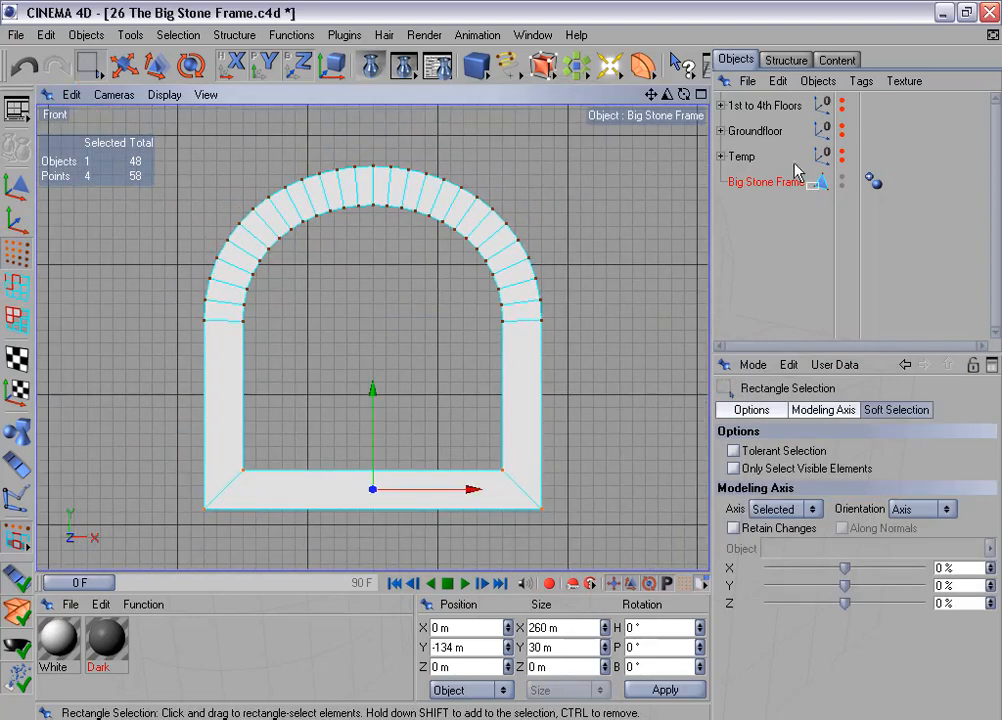
Step: Show the 1st to 4th Floors and move the four selected points down just below the lowest window, to about Y -1158 m
{"action": "left_click", "coordinate": [842, 101]}
{"action": "scroll", "coordinate": [523, 299], "scroll_direction": "down", "scroll_amount": 3}
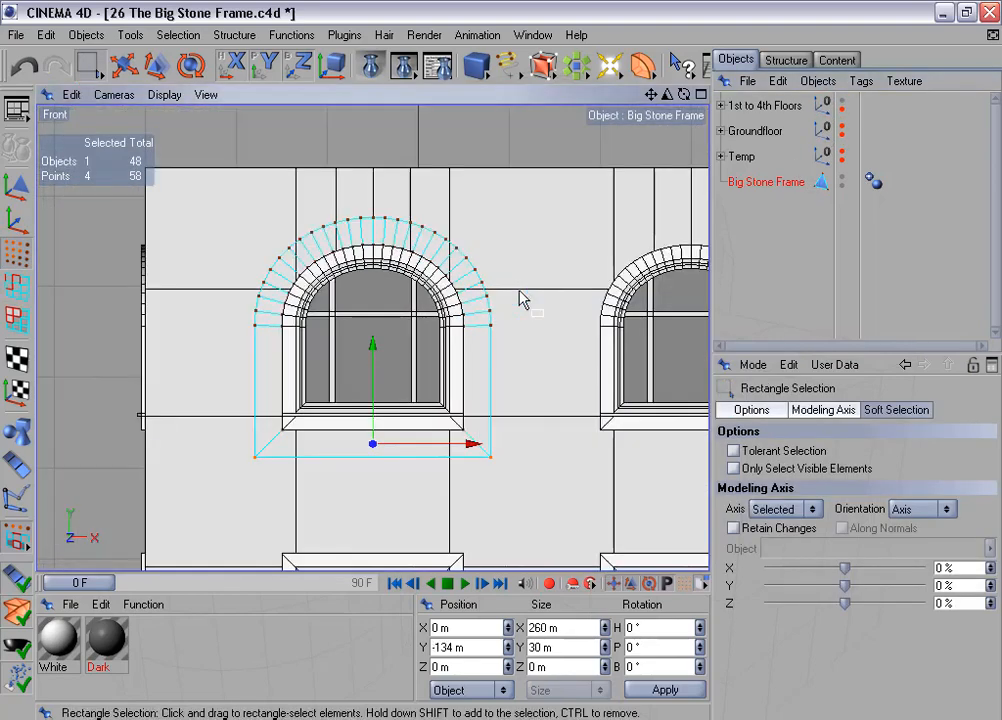
{"action": "scroll", "coordinate": [520, 297], "scroll_direction": "down", "scroll_amount": 8}
{"action": "middle_click_drag", "start_coordinate": [488, 350], "coordinate": [447, 218], "text": "alt"}
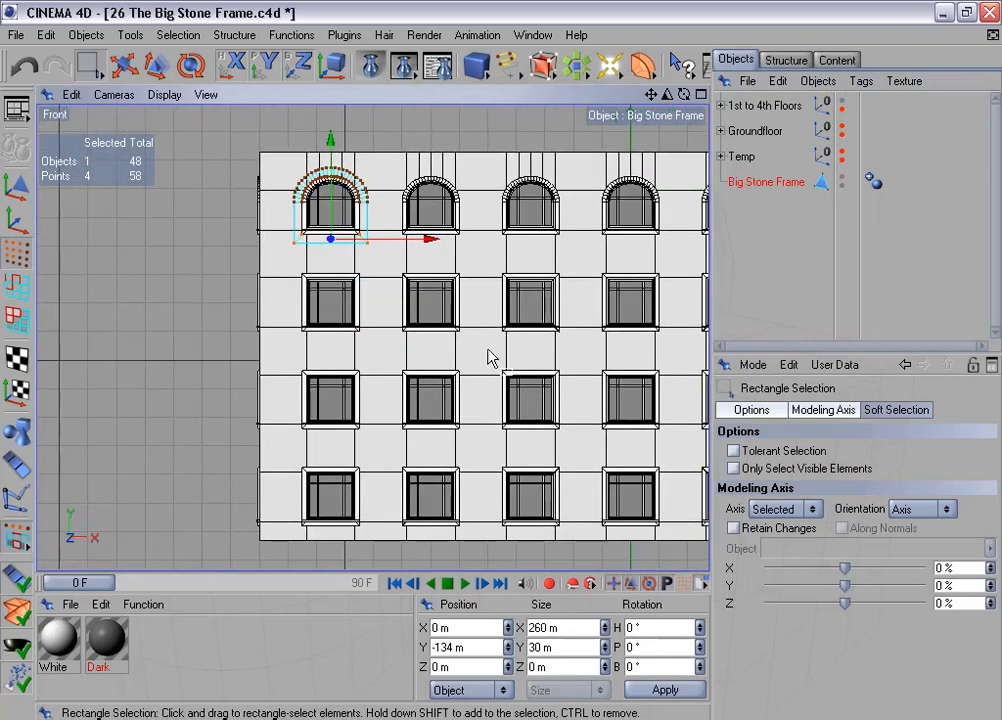
{"action": "left_click_drag", "start_coordinate": [331, 140], "coordinate": [331, 432]}
{"action": "scroll", "coordinate": [420, 488], "scroll_direction": "up", "scroll_amount": 4}
{"action": "middle_click_drag", "start_coordinate": [420, 488], "coordinate": [440, 285], "text": "alt"}
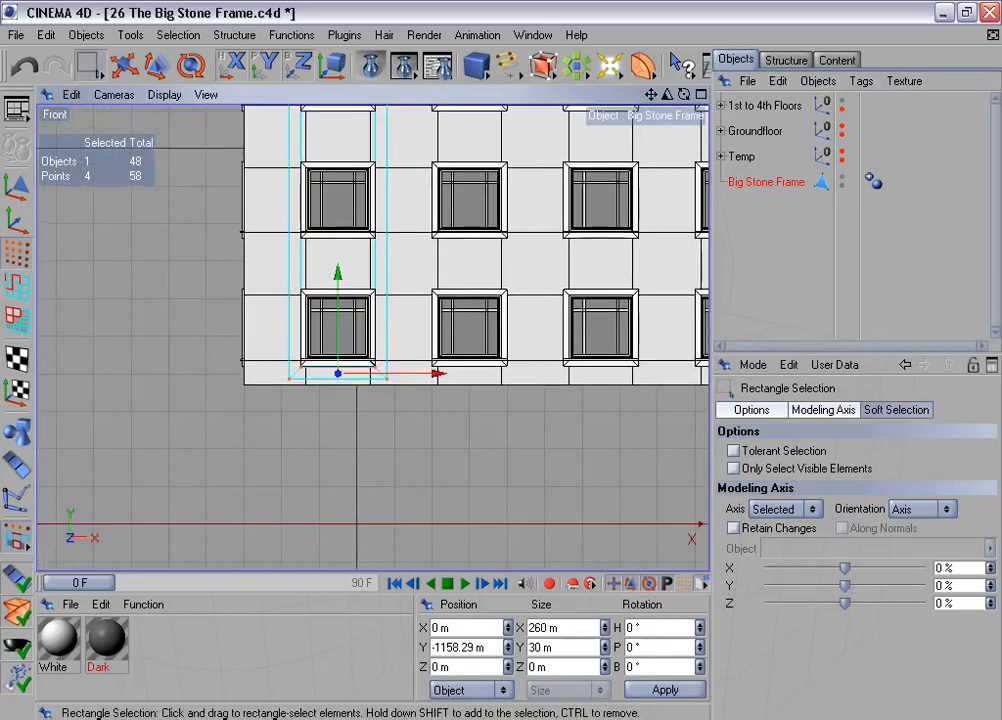
{"action": "scroll", "coordinate": [425, 465], "scroll_direction": "up", "scroll_amount": 6}
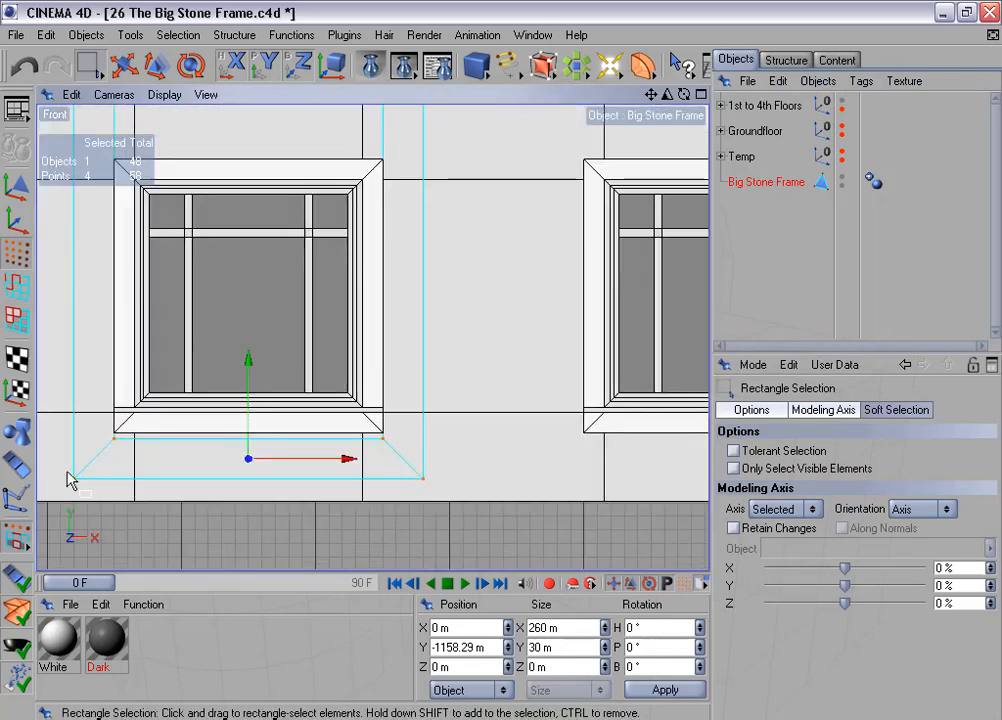
Step: Move the frame's two outermost bottom points down onto the wall's bottom edge, with Move snapping enabled for edges only
{"action": "left_click_drag", "start_coordinate": [59, 464], "coordinate": [446, 495]}
{"action": "scroll", "coordinate": [446, 495], "scroll_direction": "down", "scroll_amount": 1}
{"action": "middle_click_drag", "start_coordinate": [430, 449], "coordinate": [392, 570], "text": "alt"}
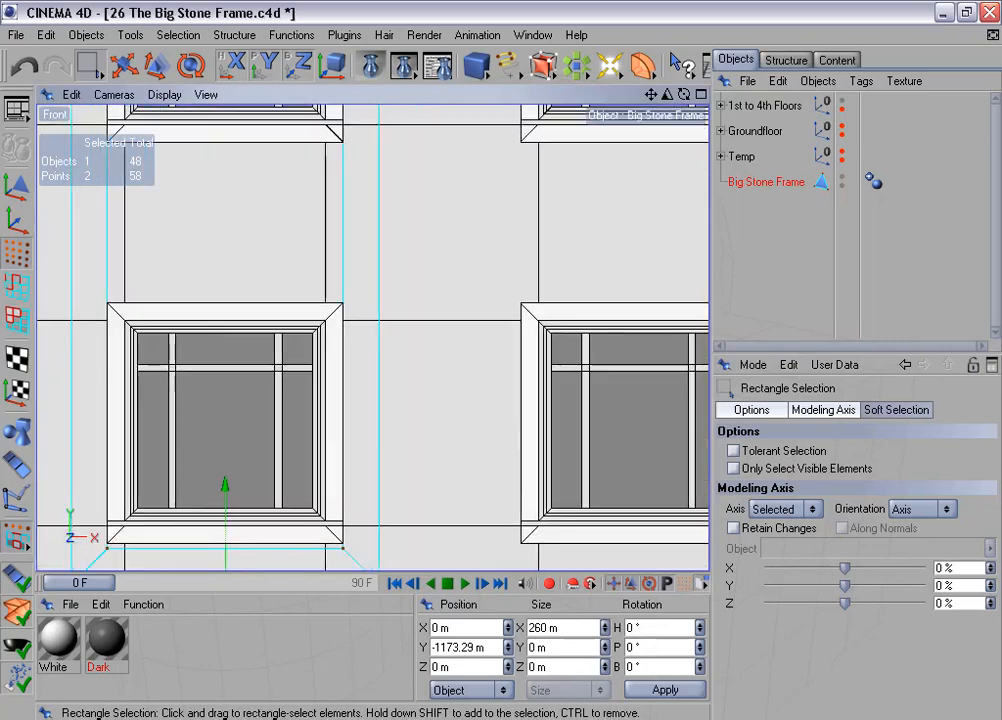
{"action": "left_click", "coordinate": [124, 66]}
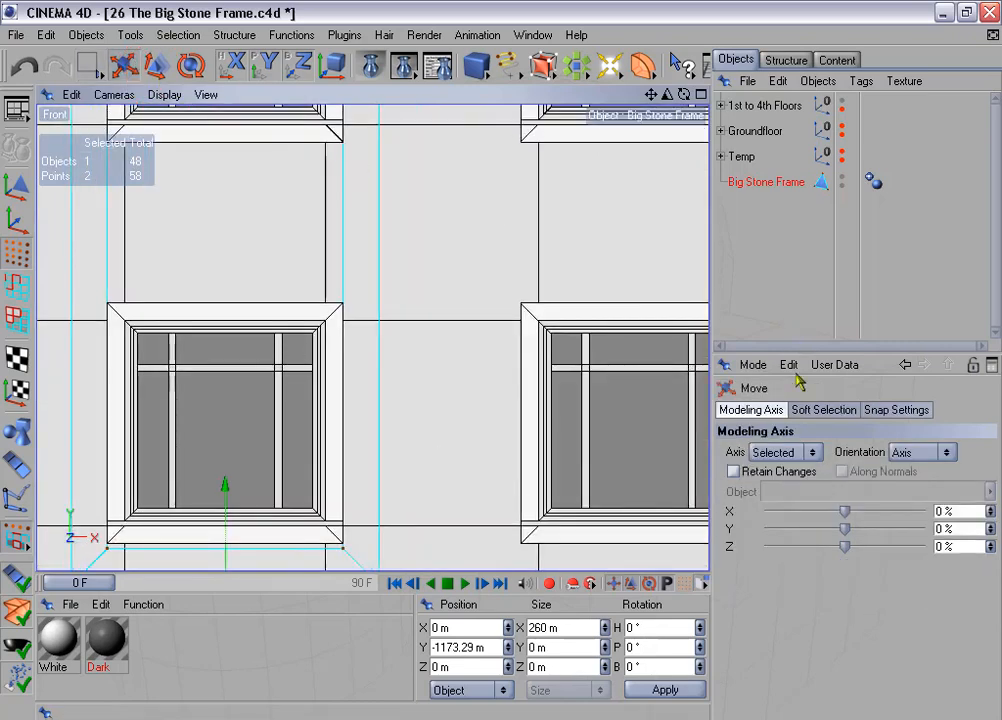
{"action": "left_click", "coordinate": [893, 410]}
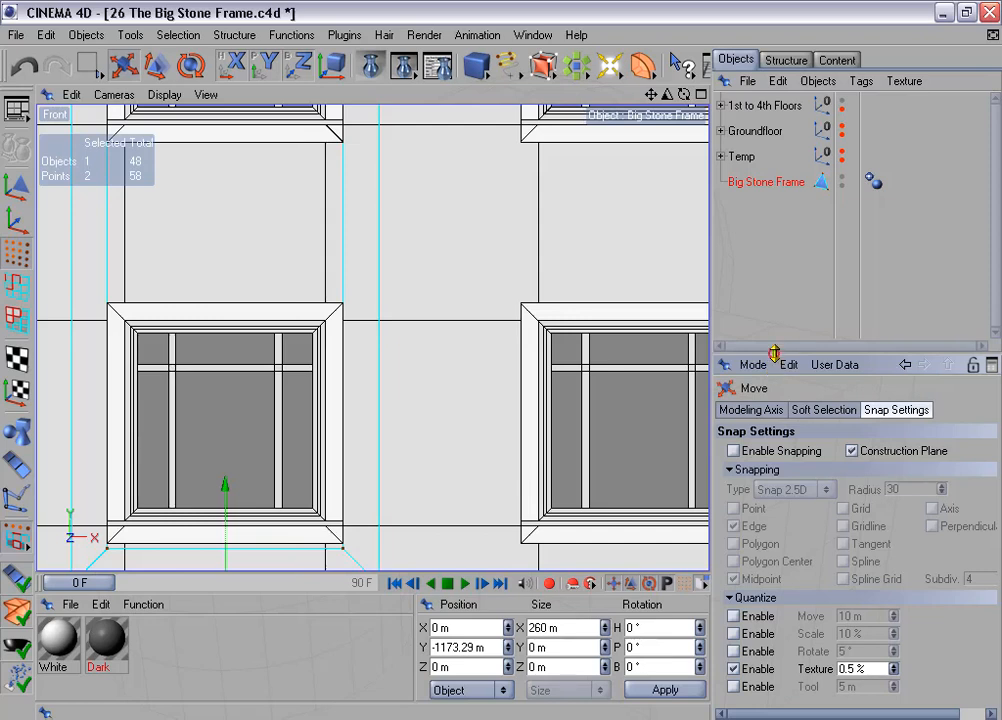
{"action": "left_click_drag", "start_coordinate": [774, 354], "coordinate": [770, 295]}
{"action": "left_click", "coordinate": [734, 392]}
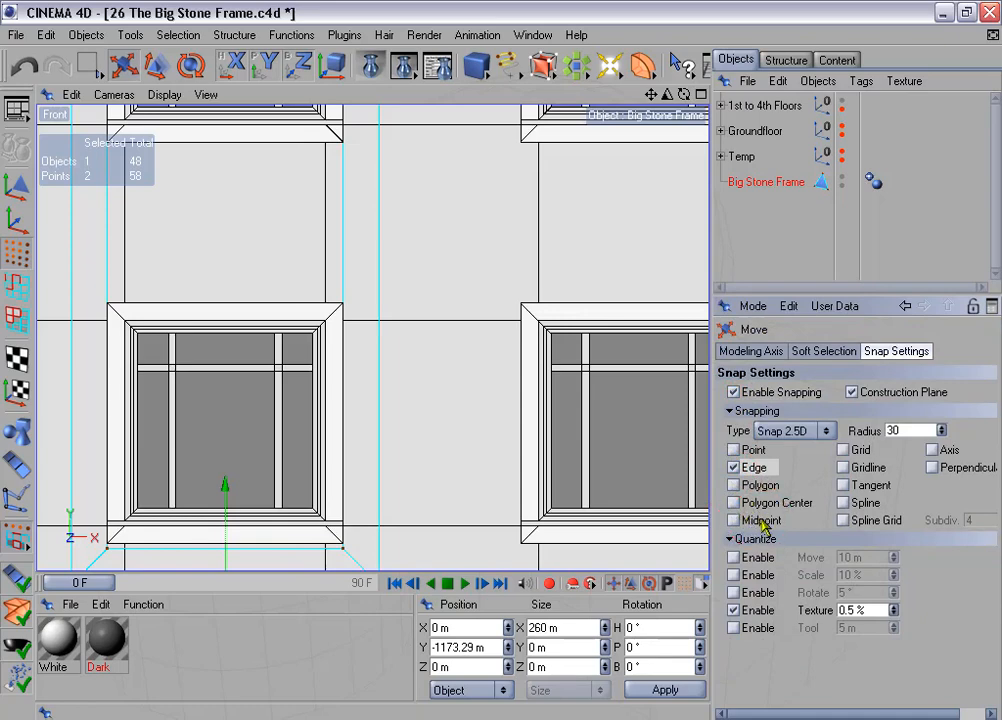
{"action": "scroll", "coordinate": [510, 440], "scroll_direction": "down", "scroll_amount": 3}
{"action": "scroll", "coordinate": [453, 448], "scroll_direction": "up", "scroll_amount": 5}
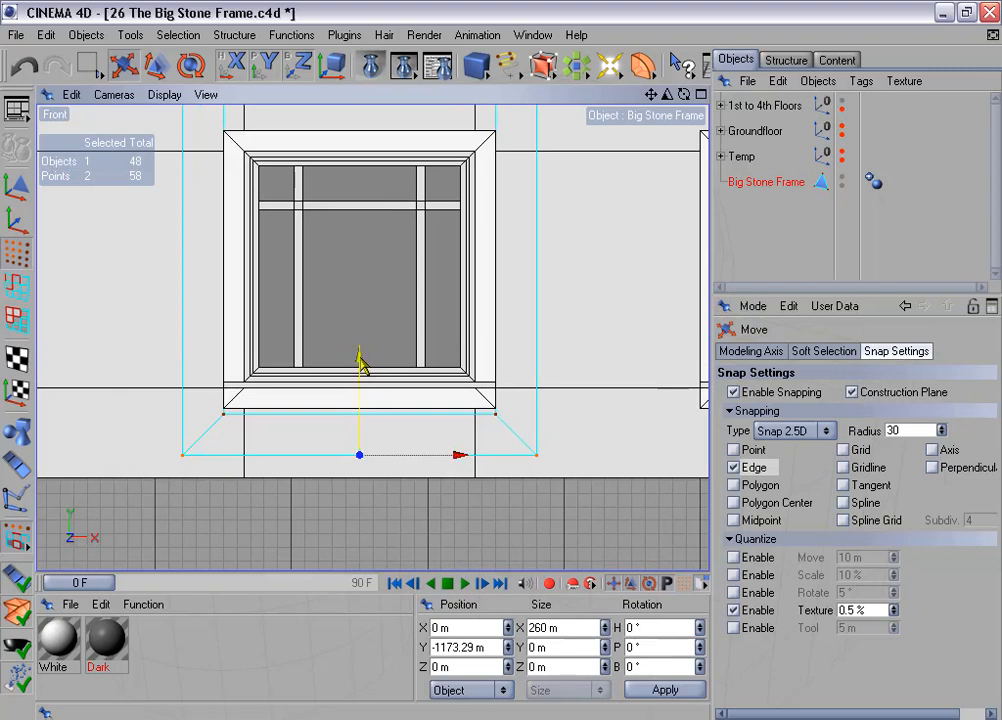
{"action": "left_click_drag", "start_coordinate": [359, 358], "coordinate": [358, 380]}
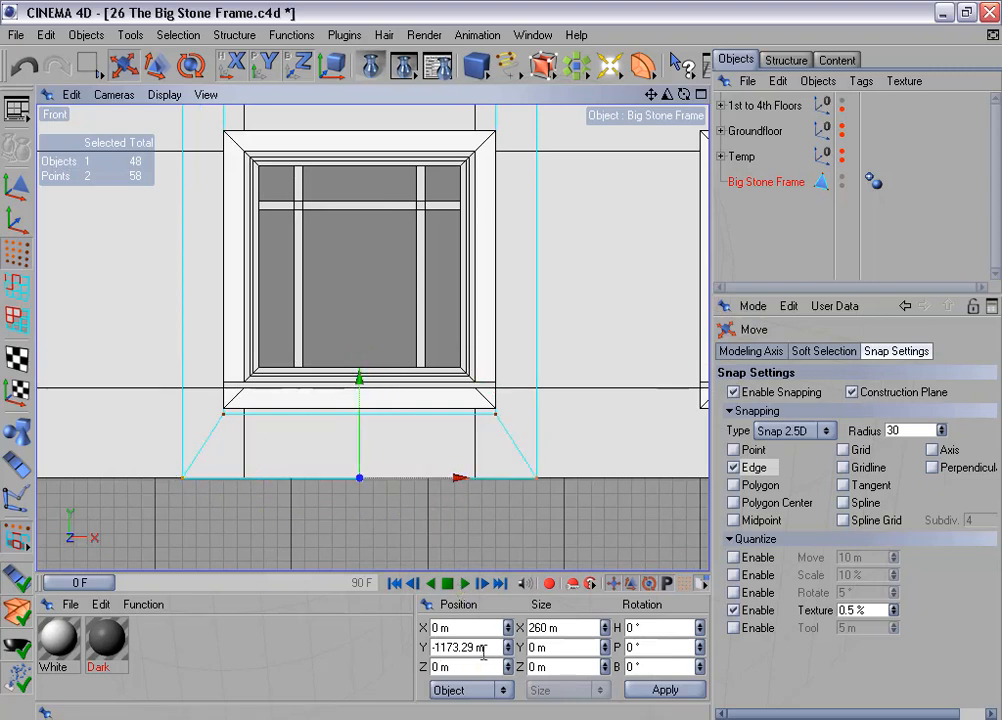
Step: Set the Y position of the frame's two inner bottom points to -1165 m, 25 m above the outer points at -1190 m
{"action": "left_click_drag", "start_coordinate": [487, 648], "coordinate": [410, 647]}
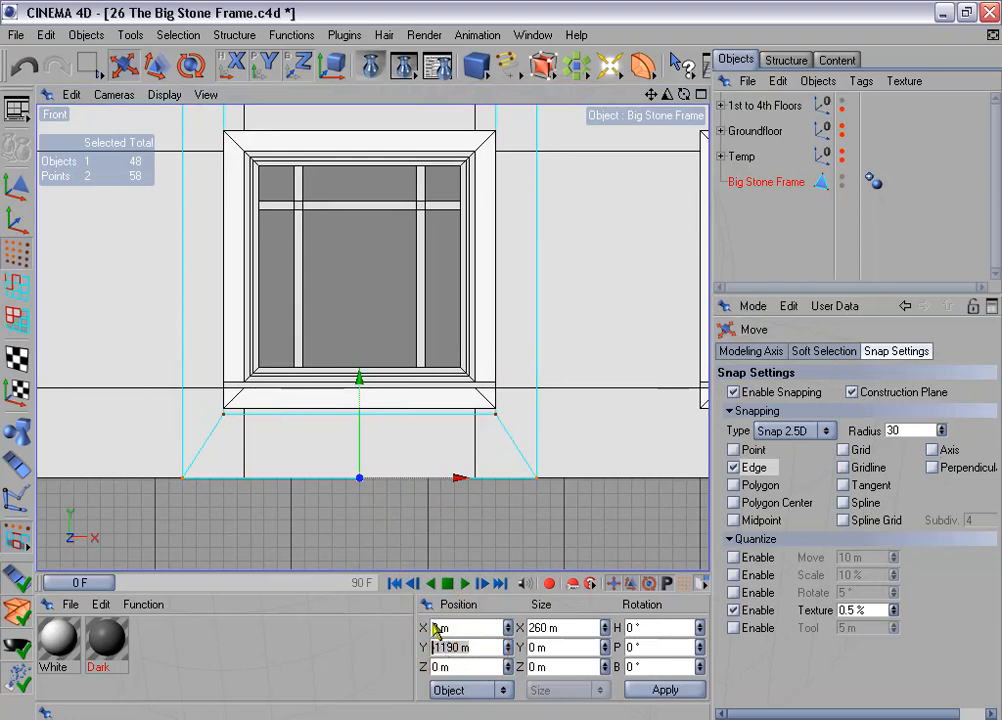
{"action": "left_click", "coordinate": [87, 65]}
{"action": "left_click_drag", "start_coordinate": [205, 395], "coordinate": [510, 452]}
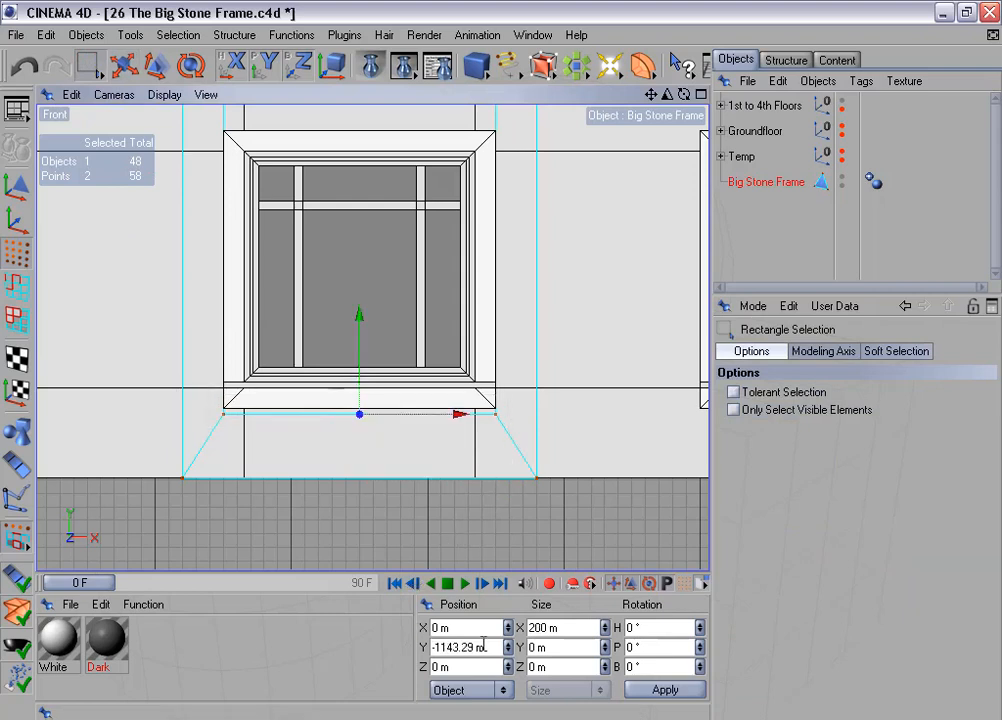
{"action": "left_click_drag", "start_coordinate": [489, 647], "coordinate": [415, 641]}
{"action": "type", "text": "-1190 m"}
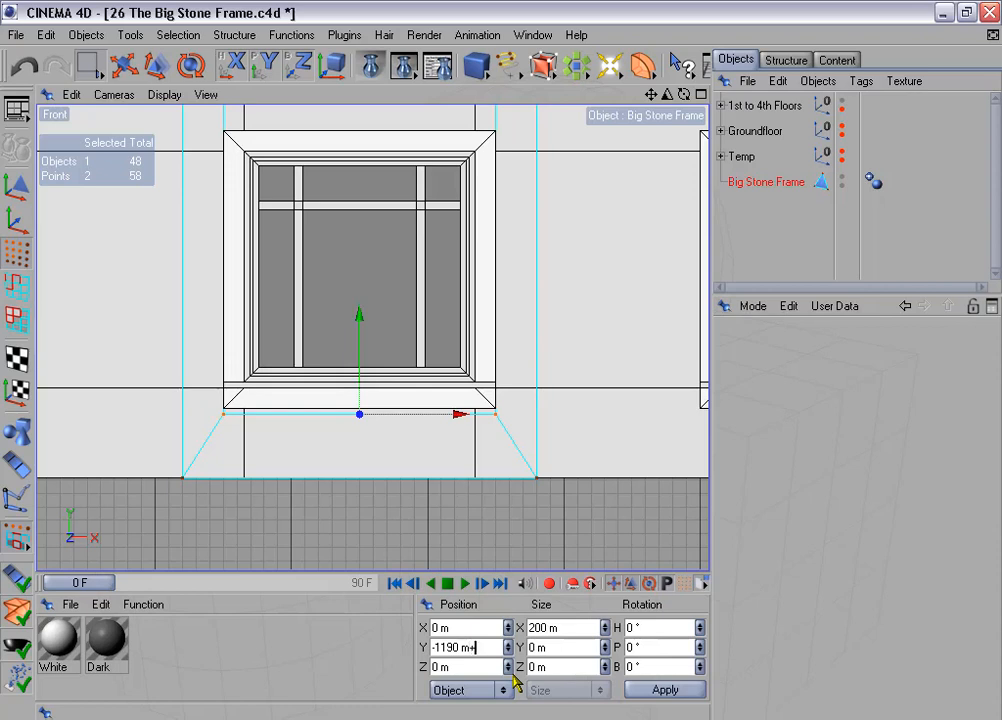
{"action": "key", "text": "Return"}
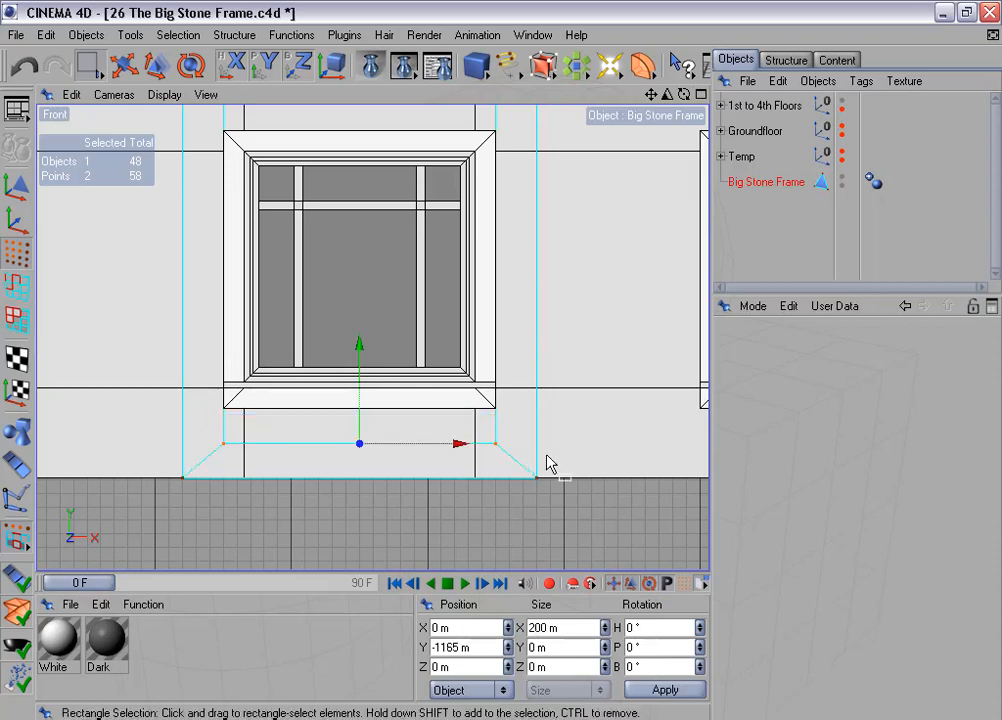
{"action": "scroll", "coordinate": [548, 463], "scroll_direction": "down", "scroll_amount": 2}
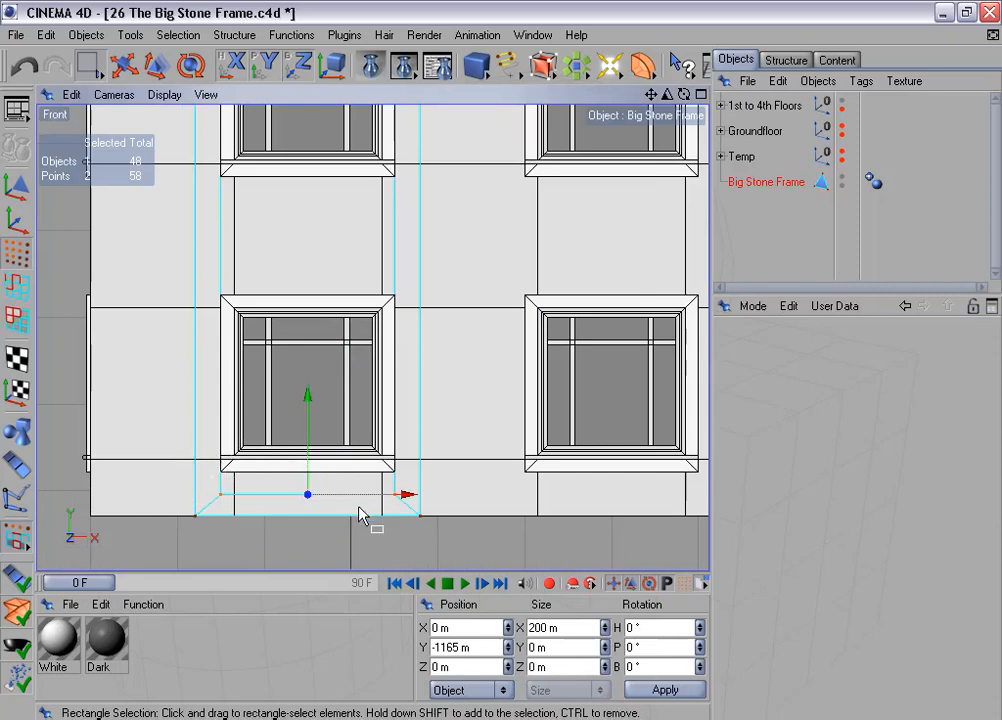
{"action": "scroll", "coordinate": [362, 515], "scroll_direction": "down", "scroll_amount": 5}
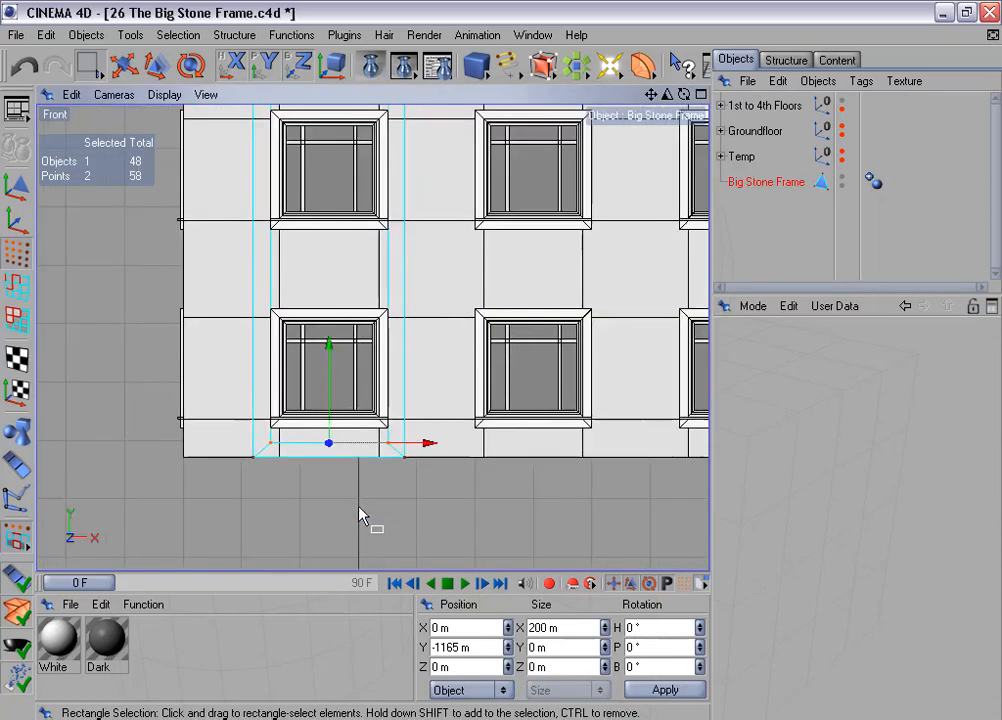
{"action": "scroll", "coordinate": [393, 290], "scroll_direction": "down", "scroll_amount": 3}
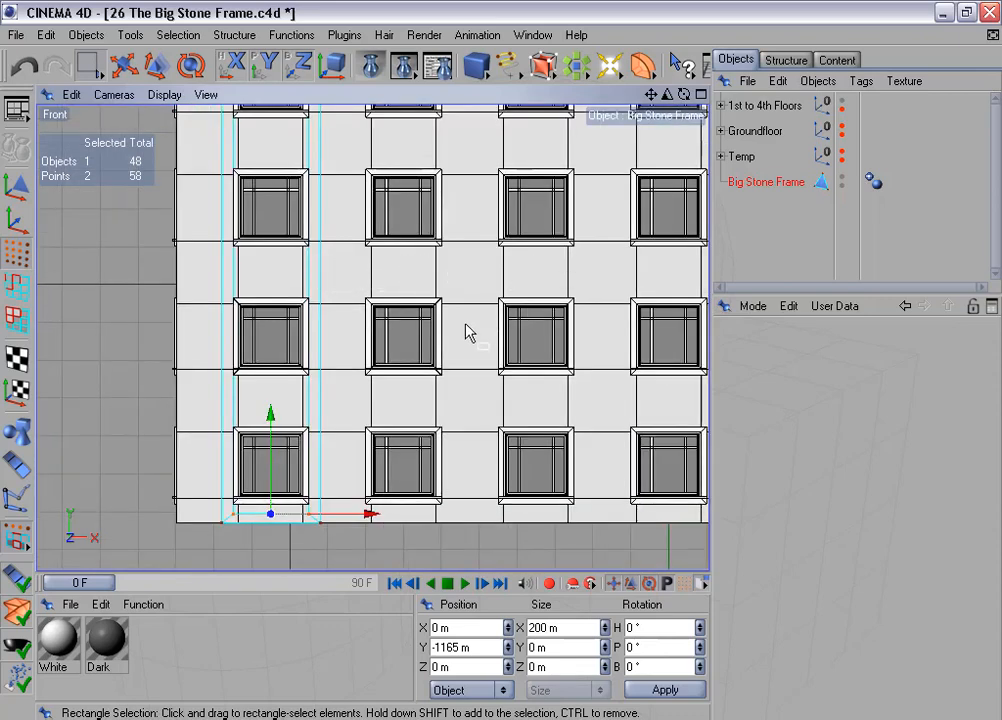
{"action": "scroll", "coordinate": [460, 345], "scroll_direction": "up", "scroll_amount": 2}
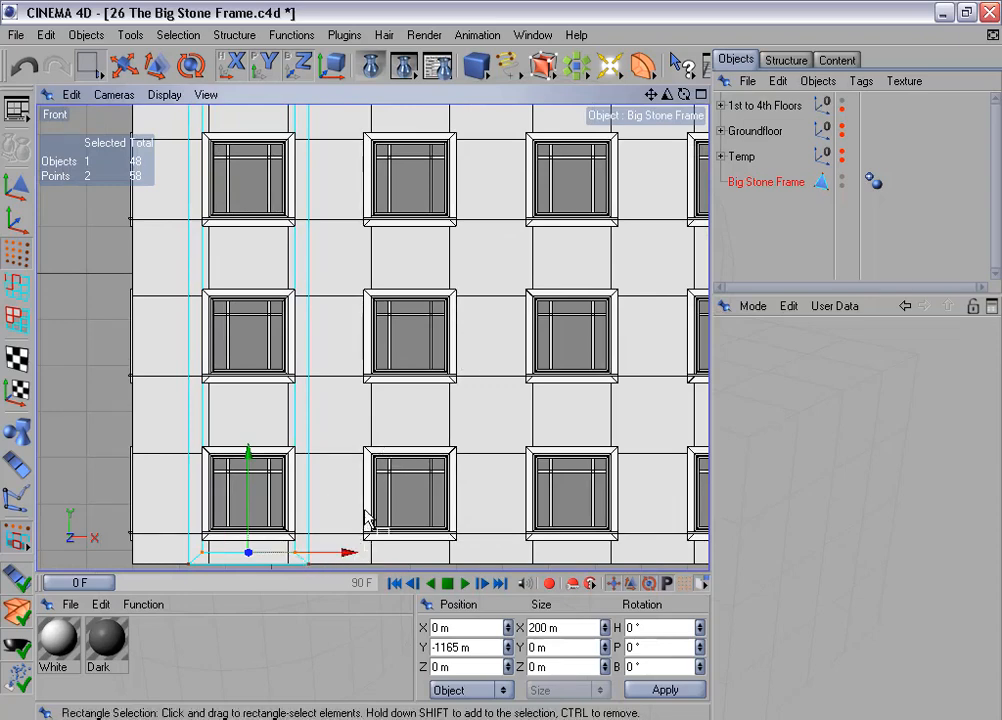
{"action": "scroll", "coordinate": [366, 508], "scroll_direction": "down", "scroll_amount": 1}
{"action": "middle_click_drag", "start_coordinate": [378, 499], "coordinate": [397, 351], "text": "alt"}
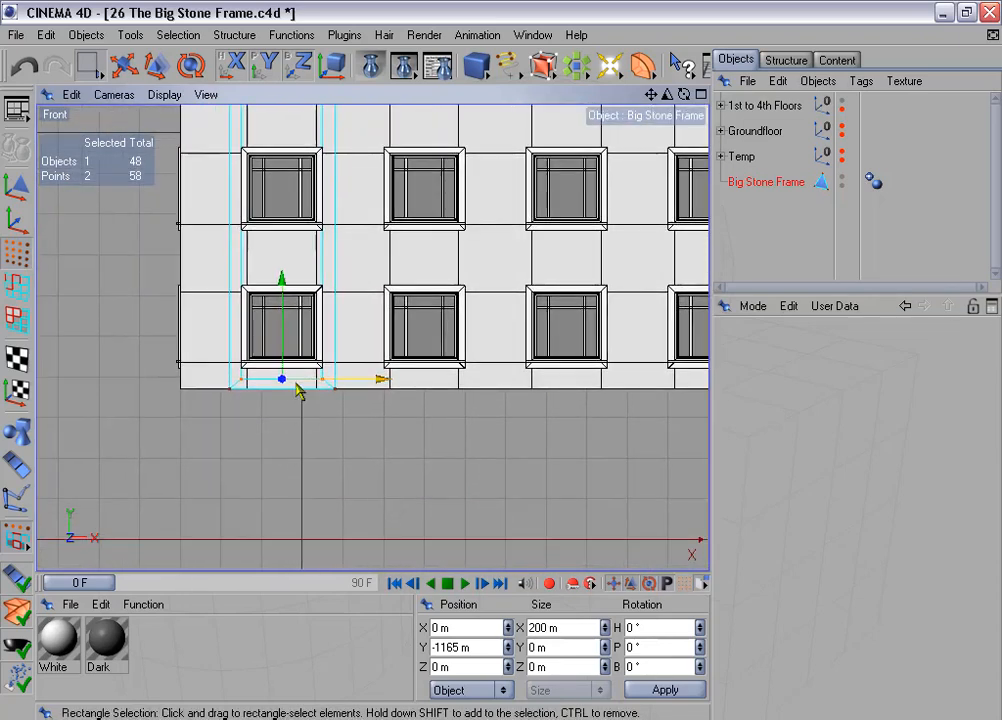
Step: Start the Knife in Line mode with cuts constrained to 90°, and set its snapping to points only
{"action": "scroll", "coordinate": [307, 387], "scroll_direction": "up", "scroll_amount": 4}
{"action": "scroll", "coordinate": [308, 388], "scroll_direction": "up", "scroll_amount": 1}
{"action": "middle_click_drag", "start_coordinate": [317, 438], "coordinate": [395, 428], "text": "alt"}
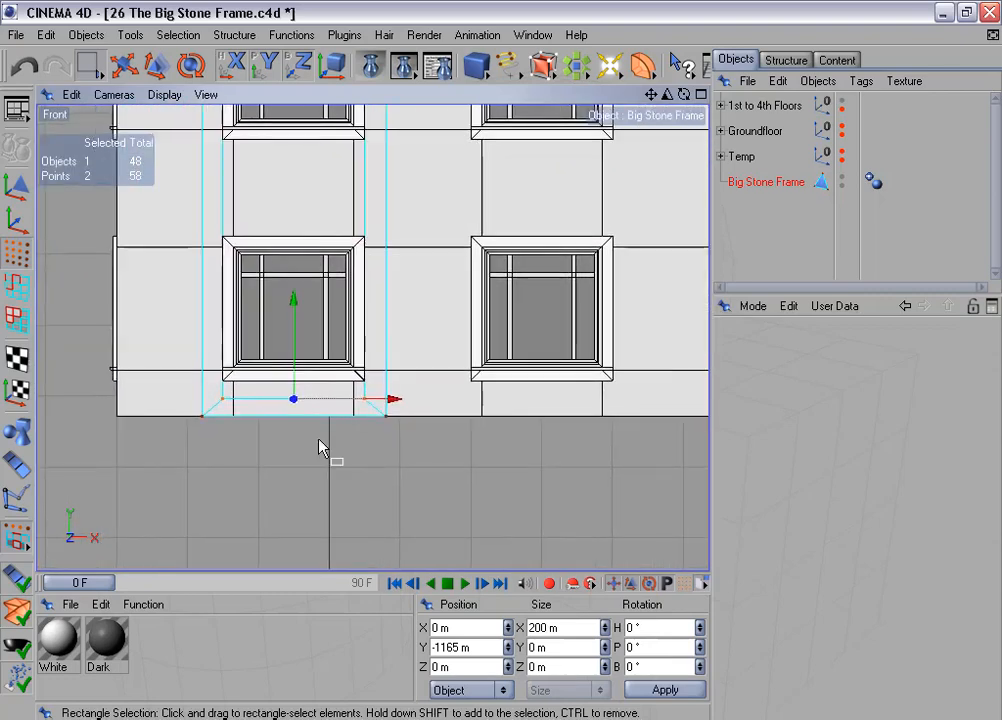
{"action": "scroll", "coordinate": [331, 417], "scroll_direction": "up", "scroll_amount": 2}
{"action": "right_click", "coordinate": [400, 306]}
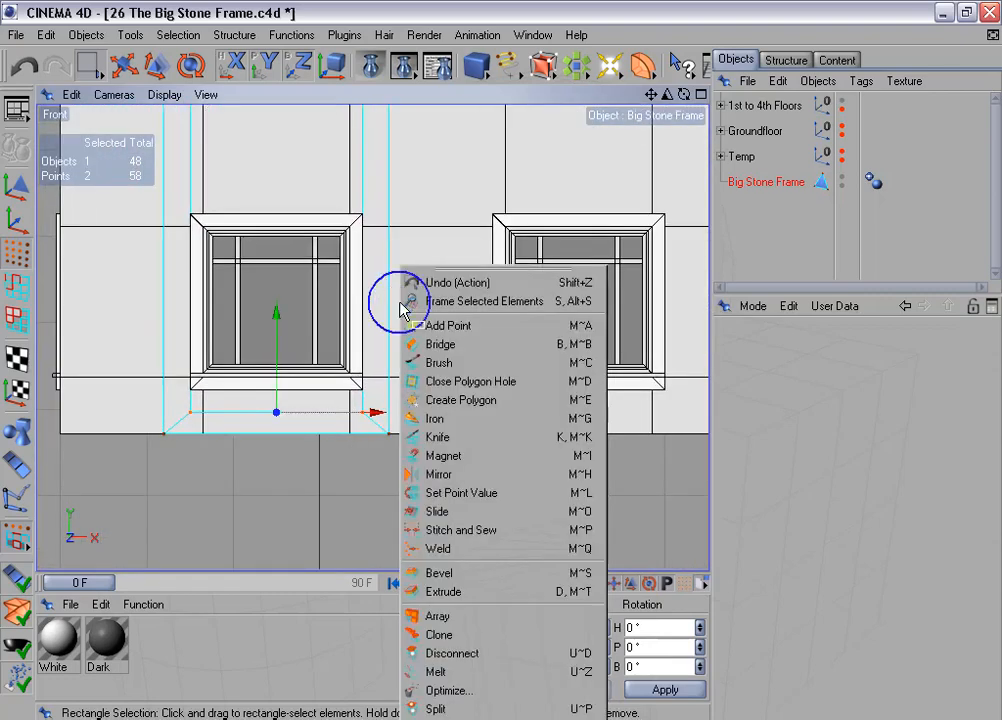
{"action": "left_click", "coordinate": [483, 440]}
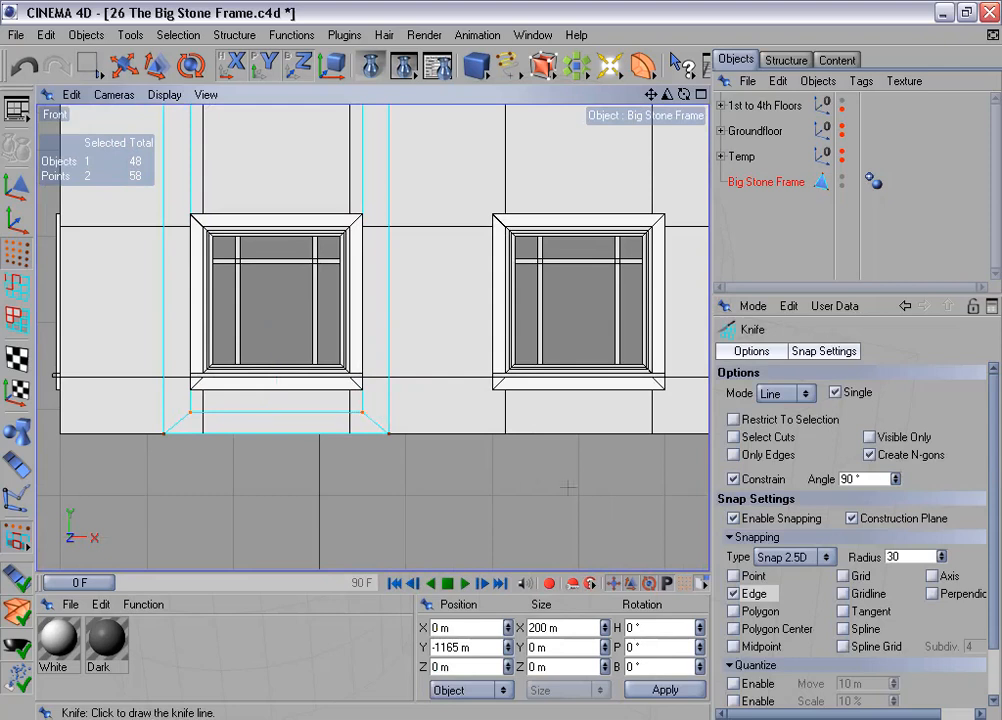
{"action": "left_click", "coordinate": [766, 354]}
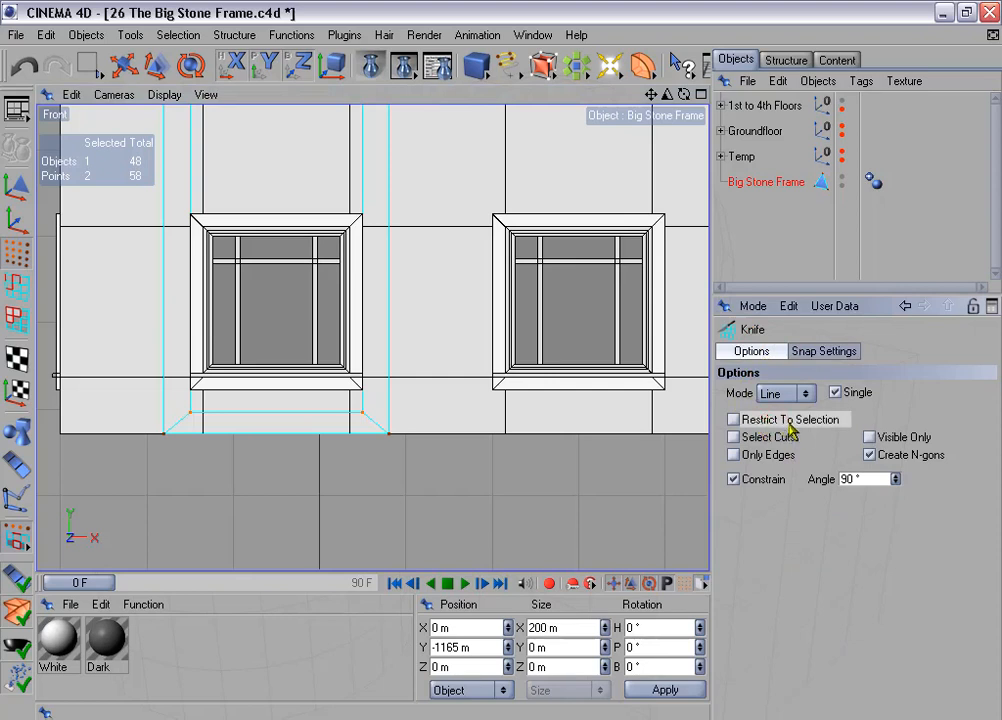
{"action": "left_click", "coordinate": [758, 485]}
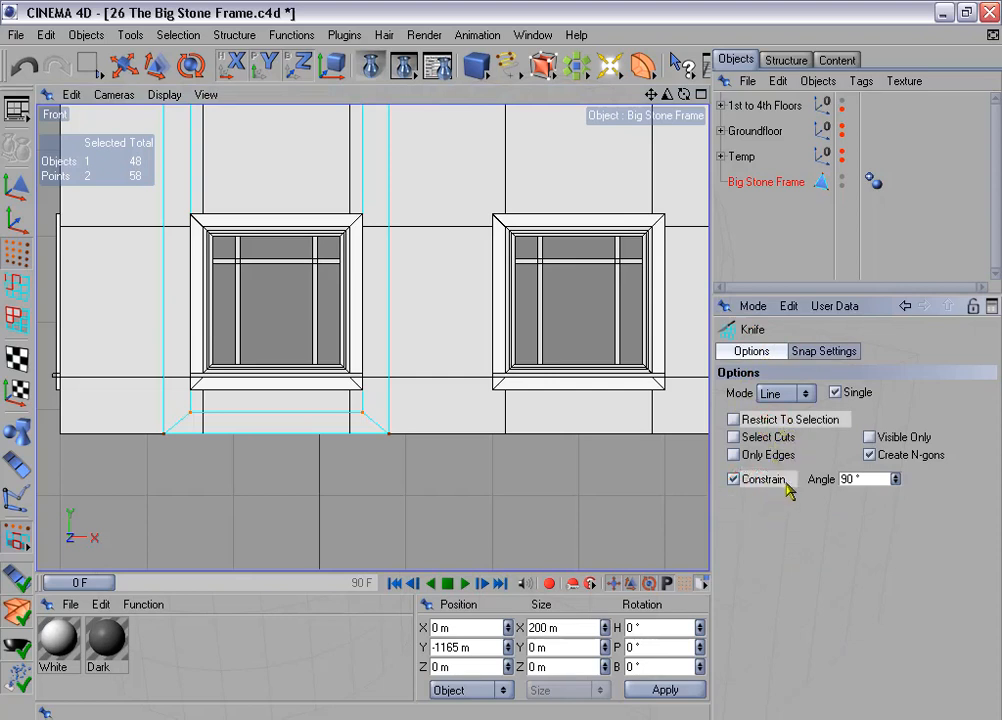
{"action": "left_click", "coordinate": [823, 487]}
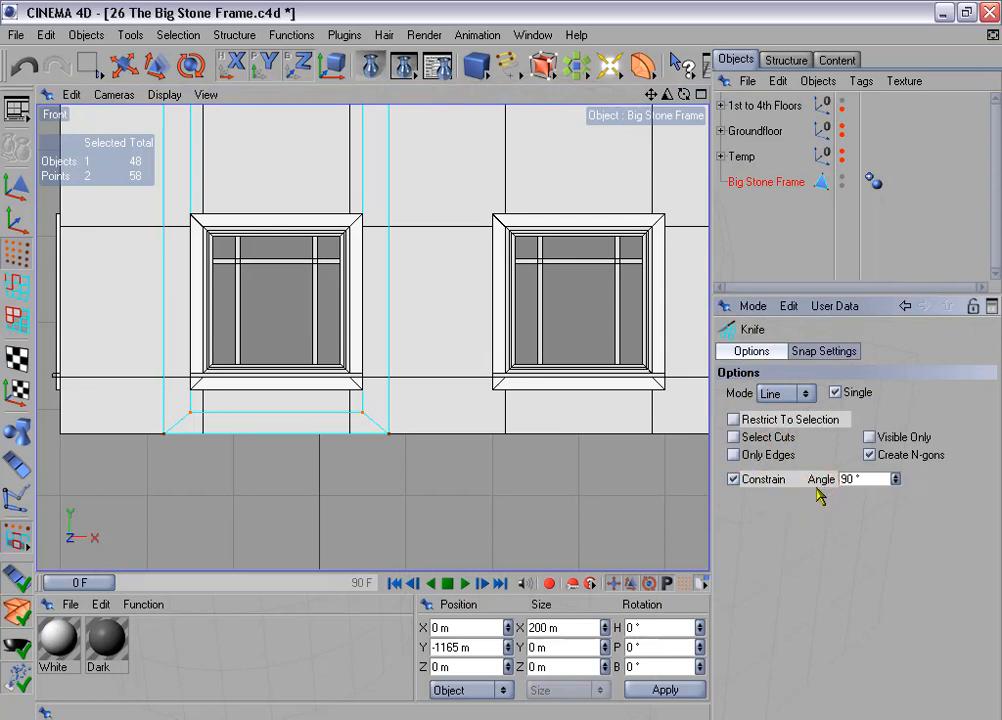
{"action": "left_click", "coordinate": [826, 354]}
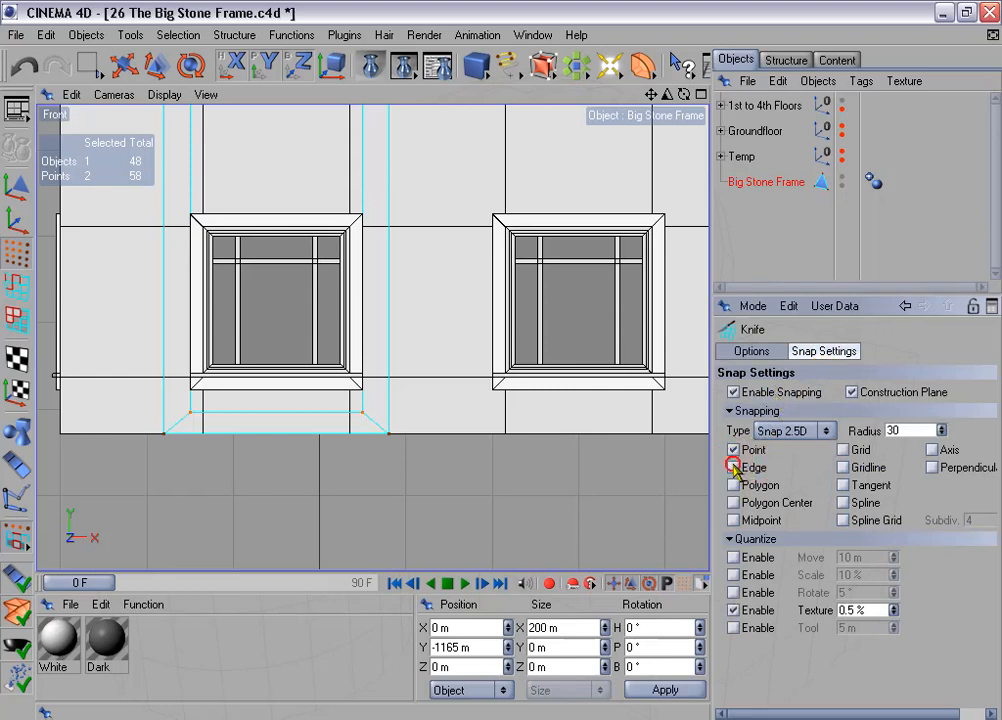
{"action": "scroll", "coordinate": [481, 465], "scroll_direction": "up", "scroll_amount": 1}
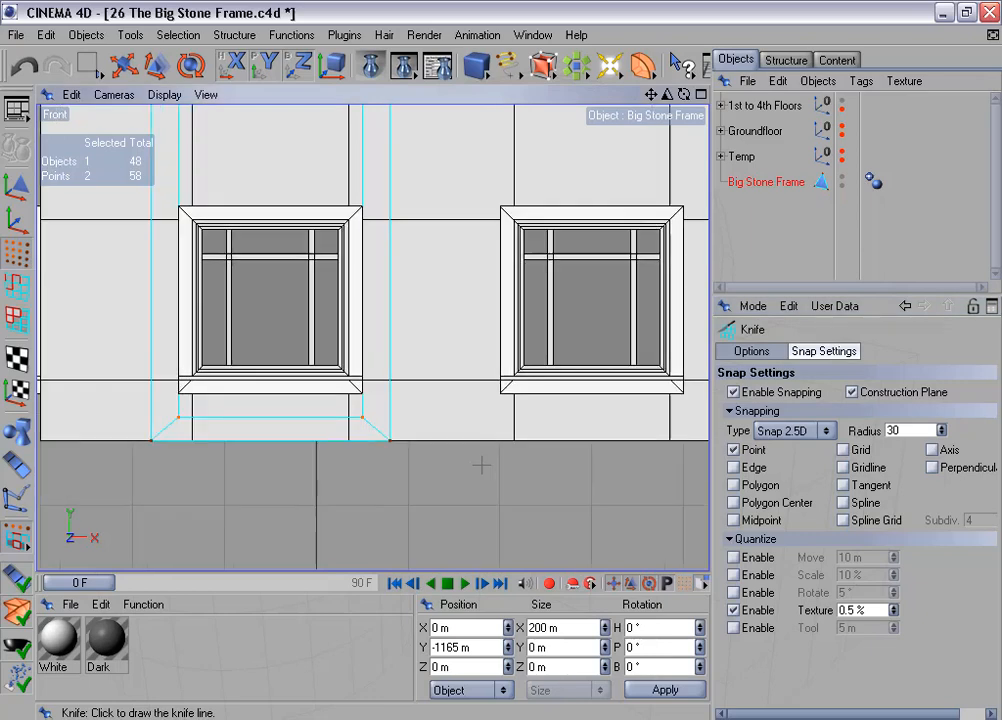
Step: Hide the 1st to 4th Floors and knife horizontal and vertical cuts outward from both inner bottom corners of the stone frame
{"action": "left_click", "coordinate": [841, 104]}
{"action": "scroll", "coordinate": [529, 319], "scroll_direction": "up", "scroll_amount": 2}
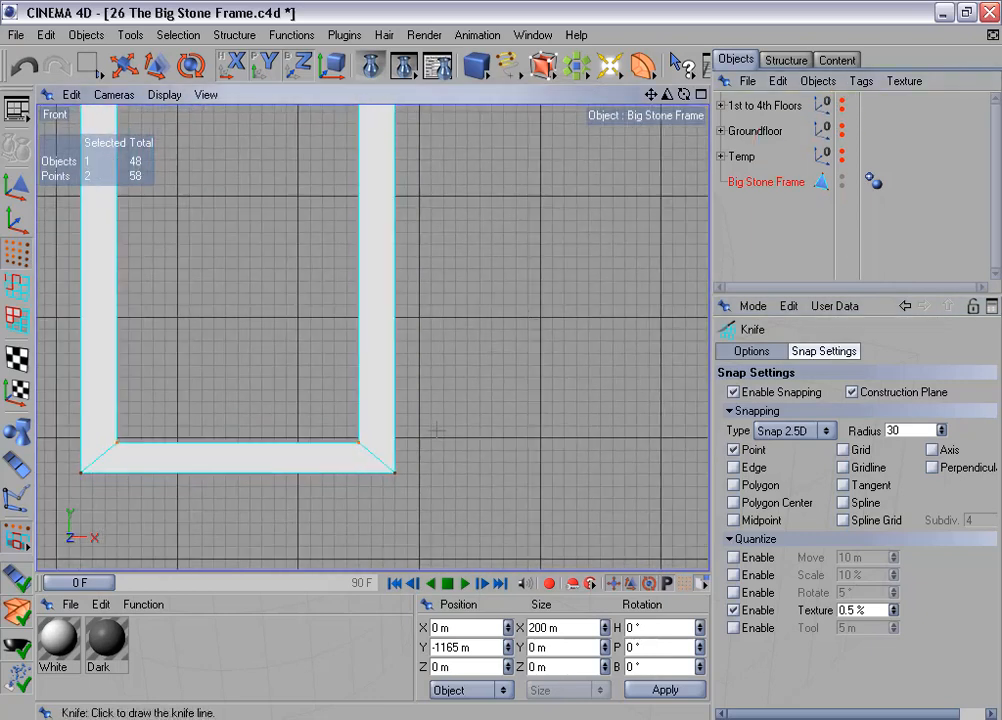
{"action": "middle_click_drag", "start_coordinate": [456, 431], "coordinate": [529, 359], "text": "alt"}
{"action": "scroll", "coordinate": [456, 430], "scroll_direction": "up", "scroll_amount": 2}
{"action": "left_click_drag", "start_coordinate": [460, 386], "coordinate": [539, 379]}
{"action": "left_click_drag", "start_coordinate": [451, 380], "coordinate": [451, 489]}
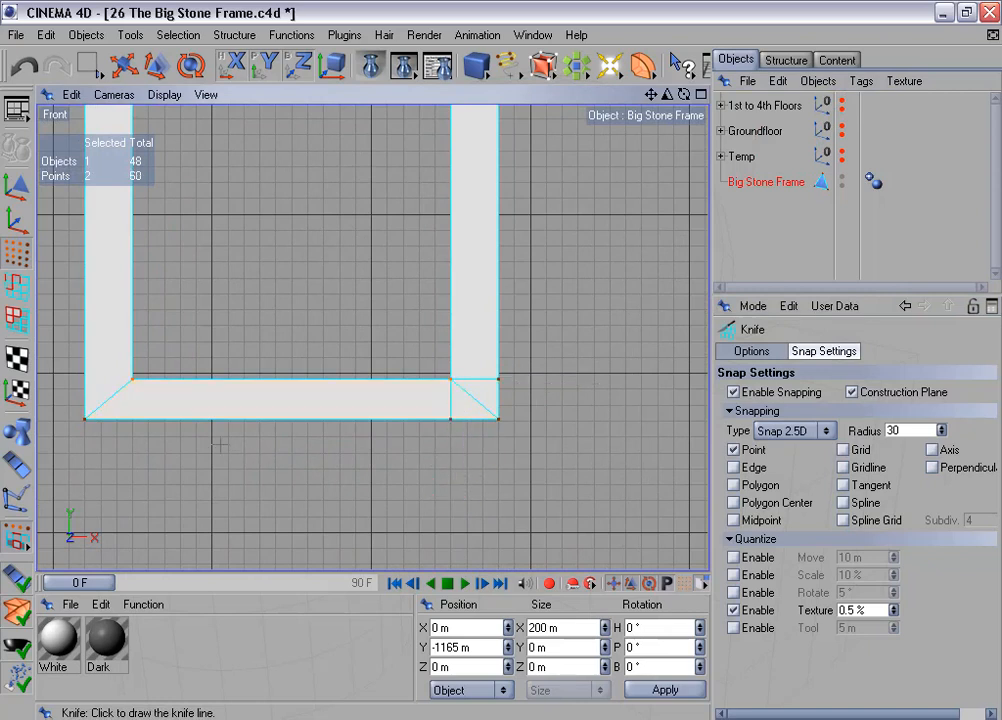
{"action": "left_click_drag", "start_coordinate": [139, 387], "coordinate": [139, 481]}
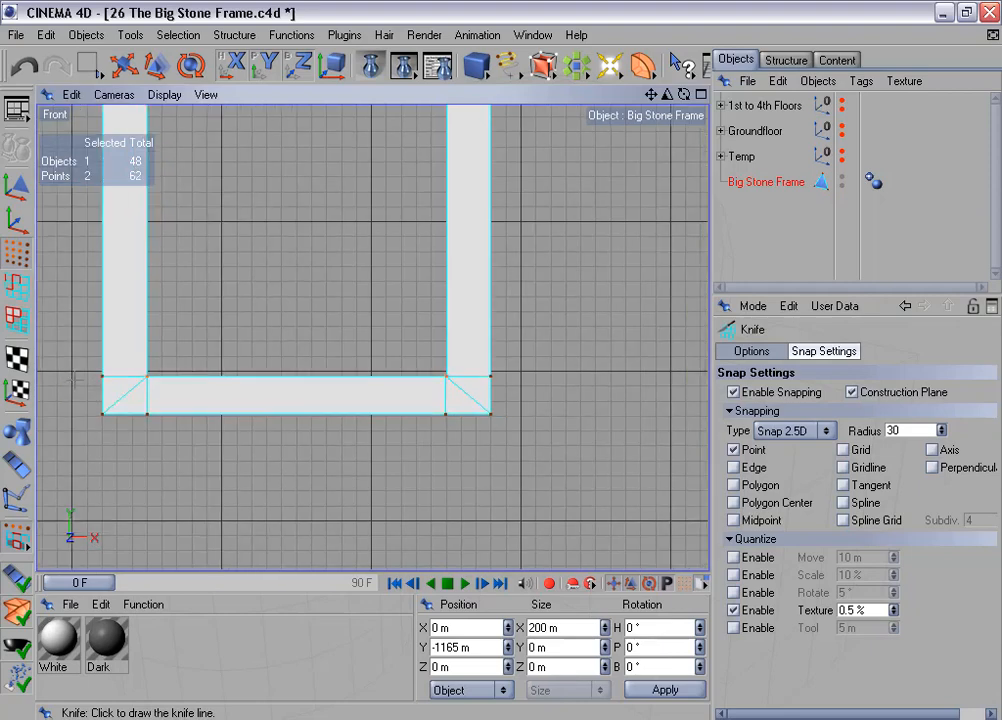
Step: Select the polygons of both bottom corner squares with Live Selection in polygon mode and melt away their diagonal edges
{"action": "left_click", "coordinate": [21, 320]}
{"action": "left_click_drag", "start_coordinate": [93, 68], "coordinate": [123, 85]}
{"action": "left_click", "coordinate": [116, 397]}
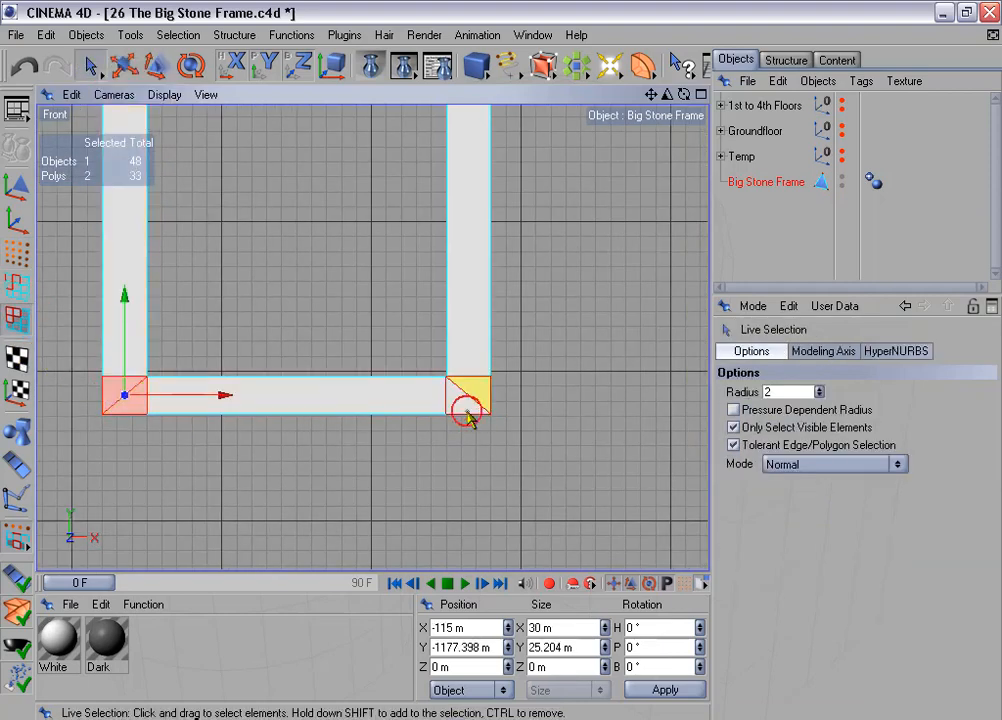
{"action": "left_click", "coordinate": [466, 412], "text": "shift"}
{"action": "right_click", "coordinate": [470, 416]}
{"action": "left_click", "coordinate": [548, 573]}
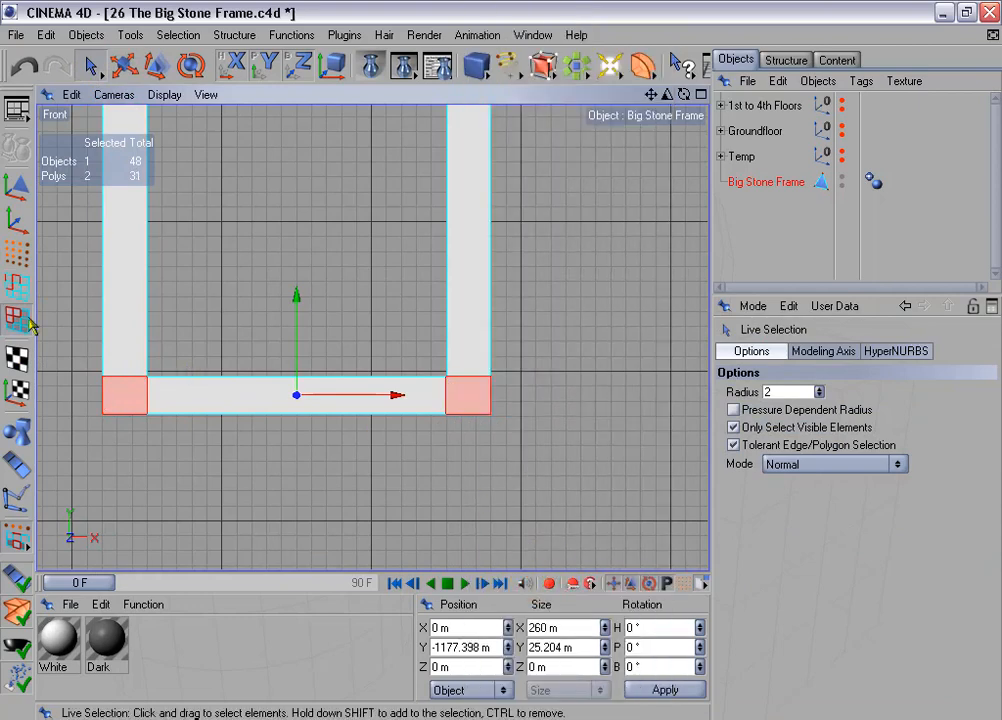
Step: Align the four points along the bottom bar's upper edge by setting their Y position to -1165 m and Y size to 0 m
{"action": "left_click", "coordinate": [18, 253]}
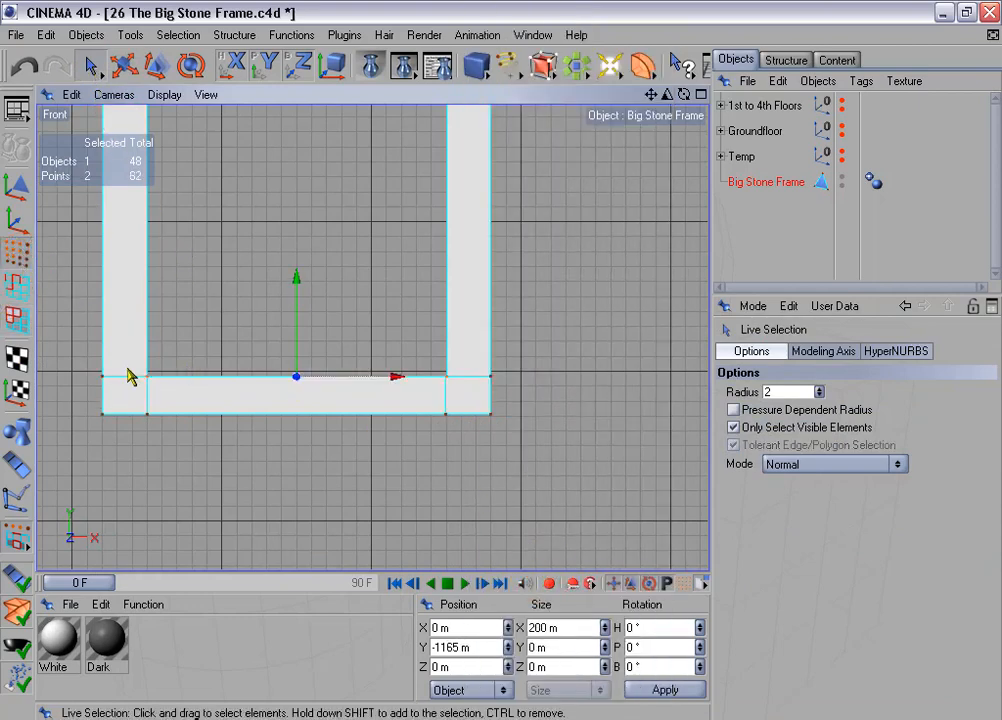
{"action": "scroll", "coordinate": [150, 386], "scroll_direction": "down", "scroll_amount": 1}
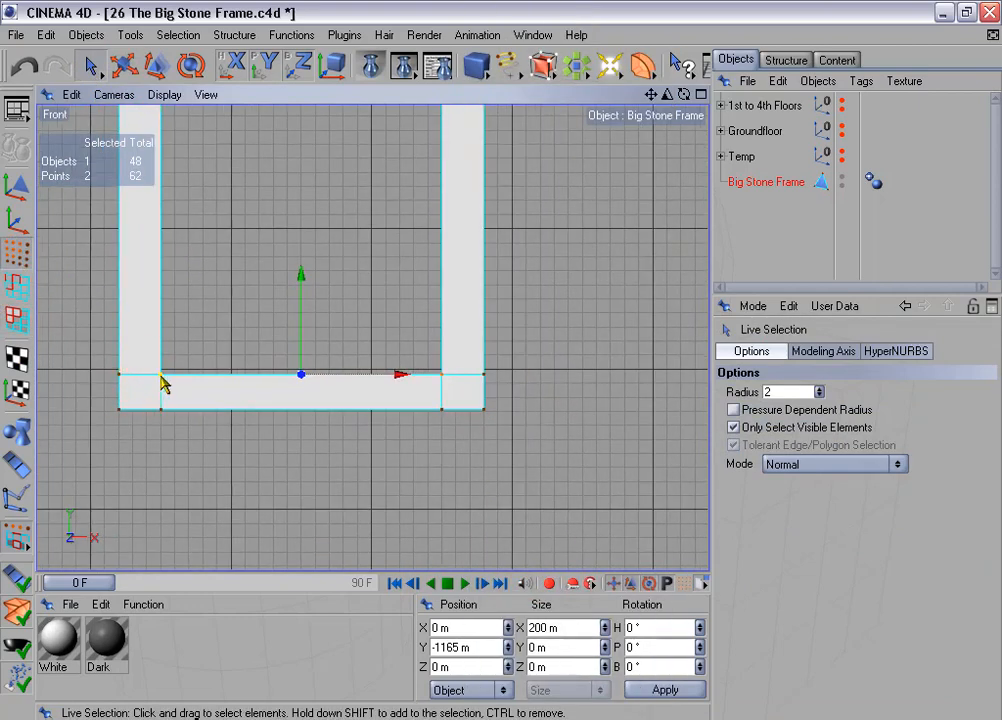
{"action": "left_click", "coordinate": [161, 376]}
{"action": "double_click", "coordinate": [434, 647]}
{"action": "key", "text": "ctrl+c"}
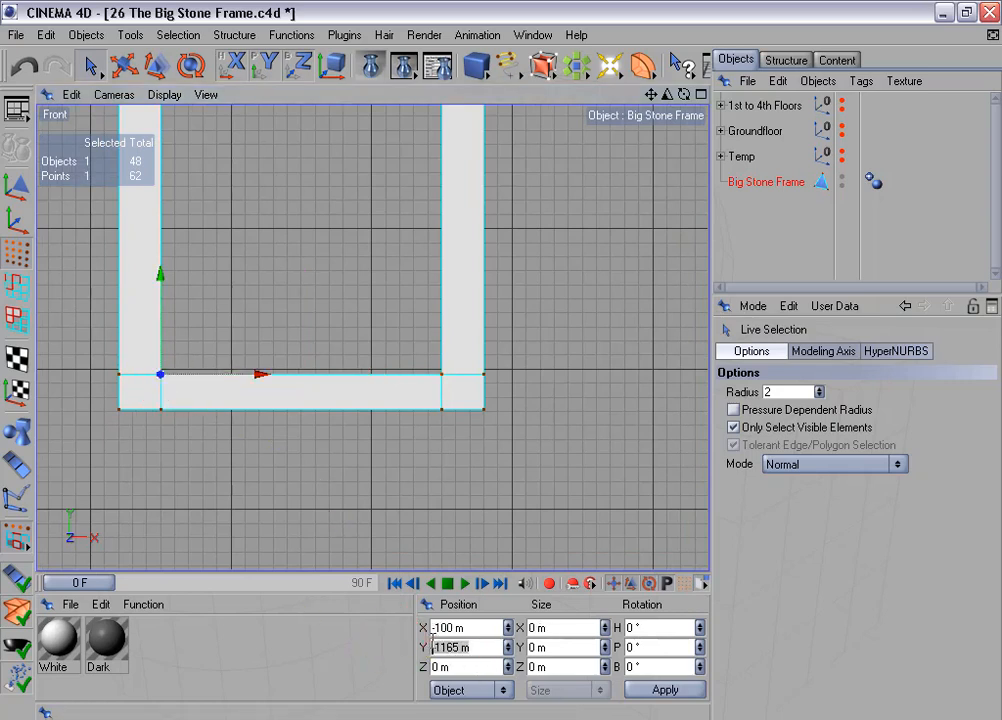
{"action": "left_click_drag", "start_coordinate": [90, 66], "coordinate": [148, 80]}
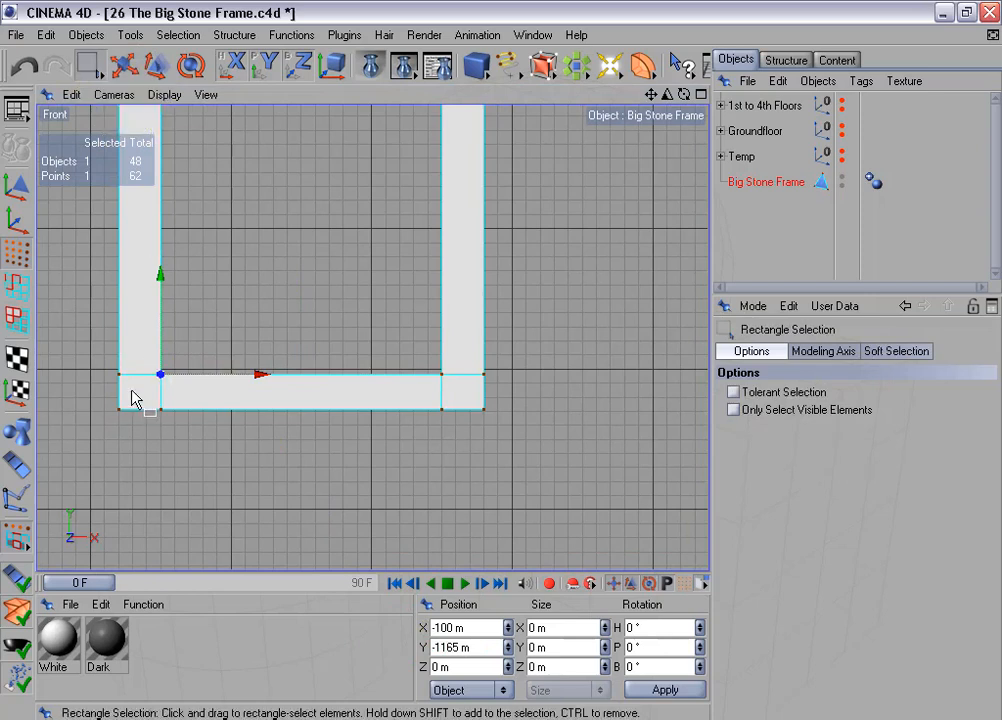
{"action": "left_click_drag", "start_coordinate": [94, 357], "coordinate": [519, 380]}
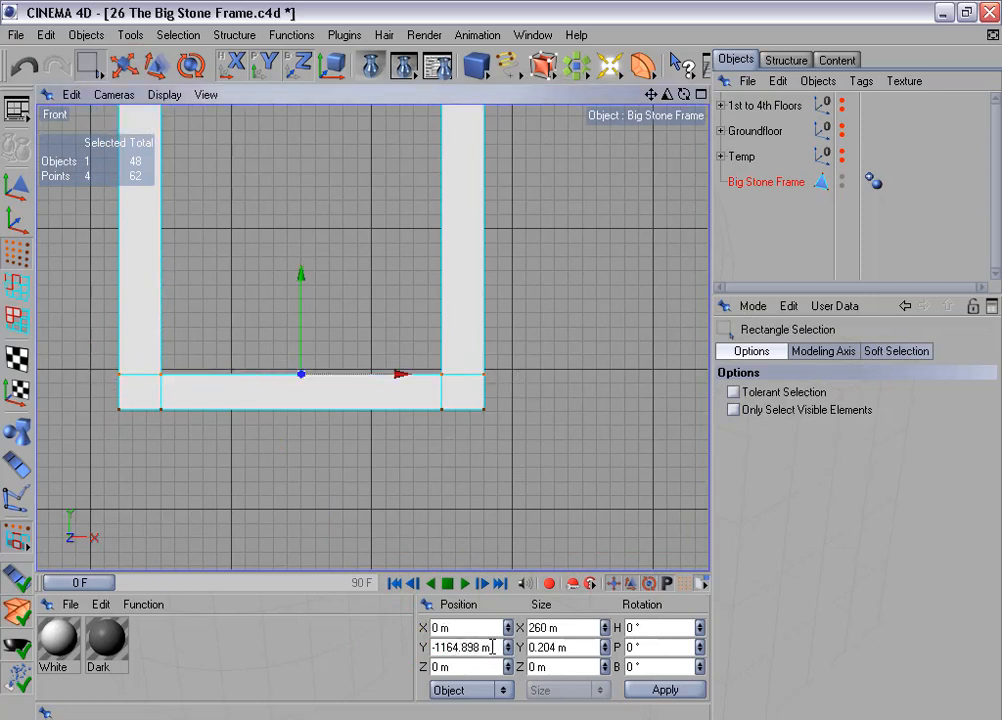
{"action": "left_click_drag", "start_coordinate": [492, 647], "coordinate": [387, 635]}
{"action": "key", "text": "ctrl+v"}
{"action": "left_click_drag", "start_coordinate": [580, 646], "coordinate": [486, 636]}
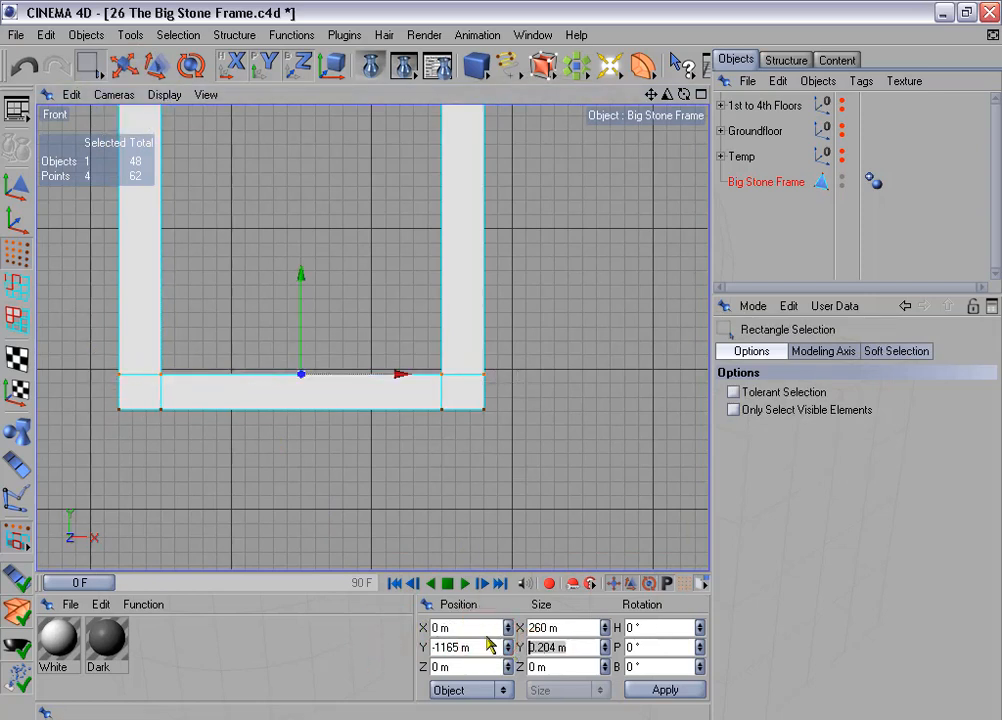
{"action": "type", "text": "0"}
{"action": "left_click", "coordinate": [672, 690]}
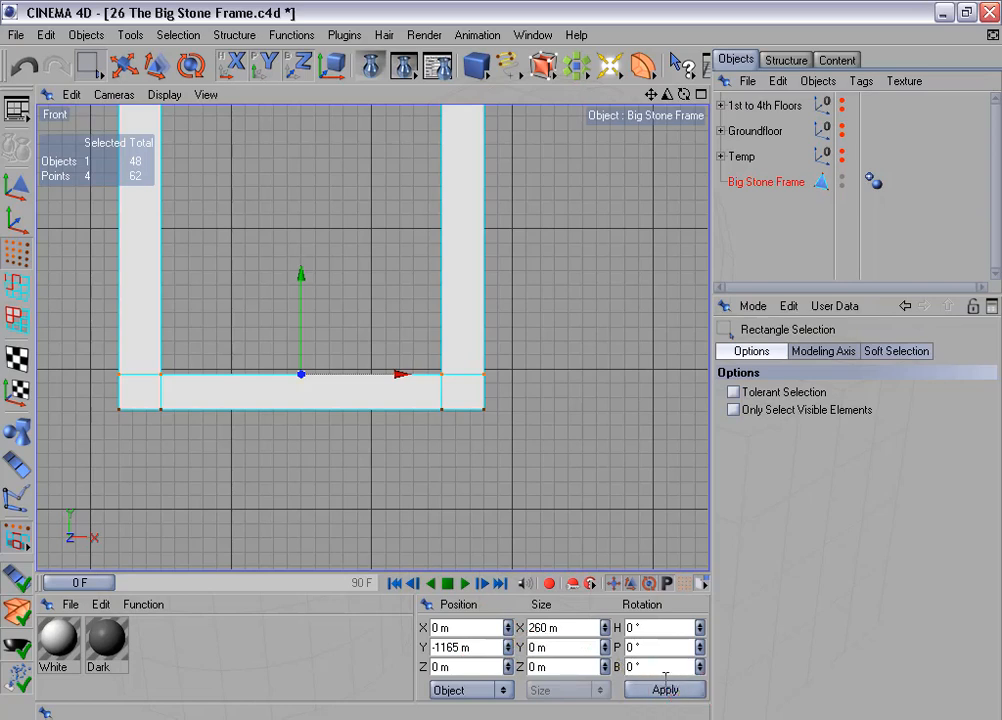
Step: Match the left knife-cut point on the frame's bottom edge to the inner corner above it by setting X to -100 m
{"action": "left_click_drag", "start_coordinate": [148, 362], "coordinate": [186, 396]}
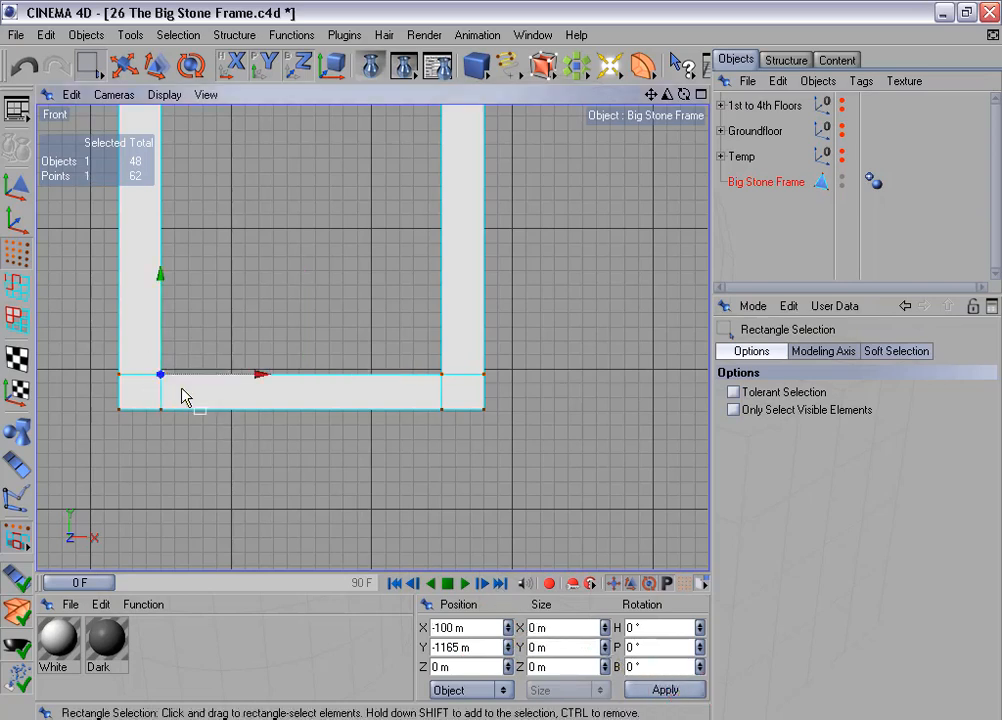
{"action": "left_click", "coordinate": [474, 630]}
{"action": "left_click_drag", "start_coordinate": [474, 630], "coordinate": [413, 621]}
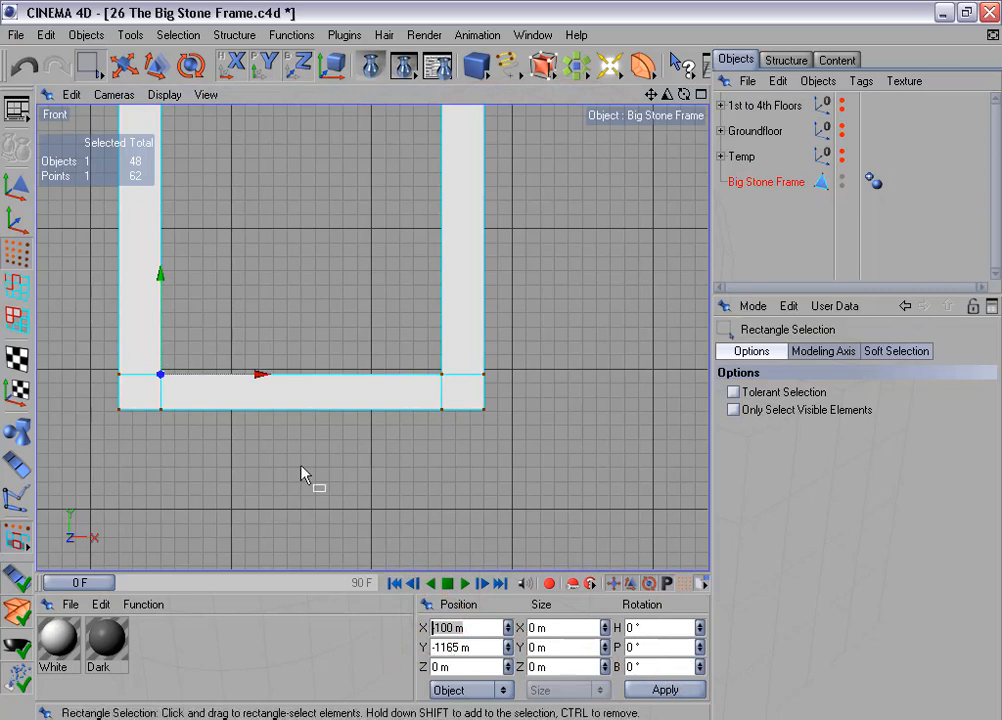
{"action": "left_click_drag", "start_coordinate": [150, 399], "coordinate": [172, 430]}
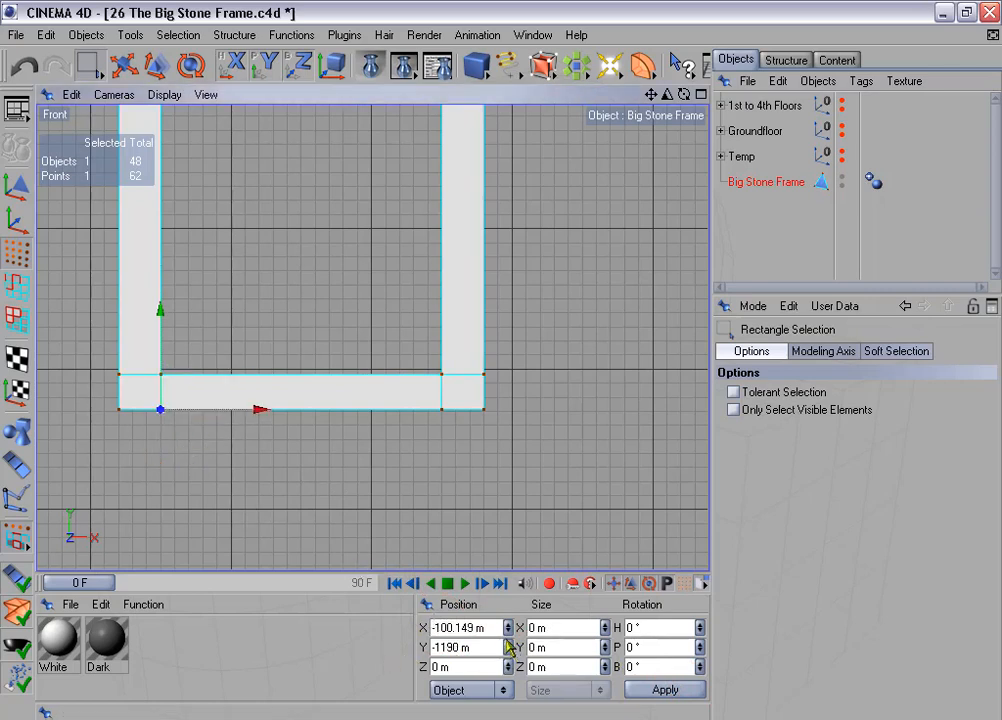
{"action": "left_click_drag", "start_coordinate": [480, 627], "coordinate": [405, 625]}
{"action": "type", "text": "-100 m"}
{"action": "left_click", "coordinate": [655, 690]}
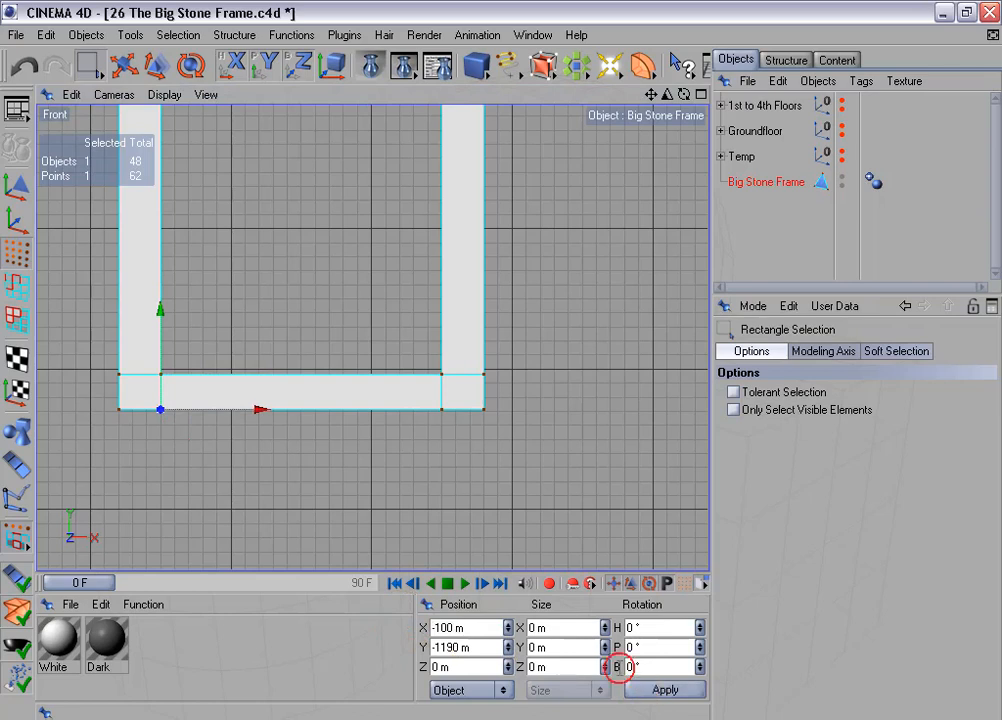
Step: Match the right knife-cut point on the frame's bottom edge to the inner corner above it by setting X to 100 m
{"action": "left_click_drag", "start_coordinate": [427, 354], "coordinate": [452, 389]}
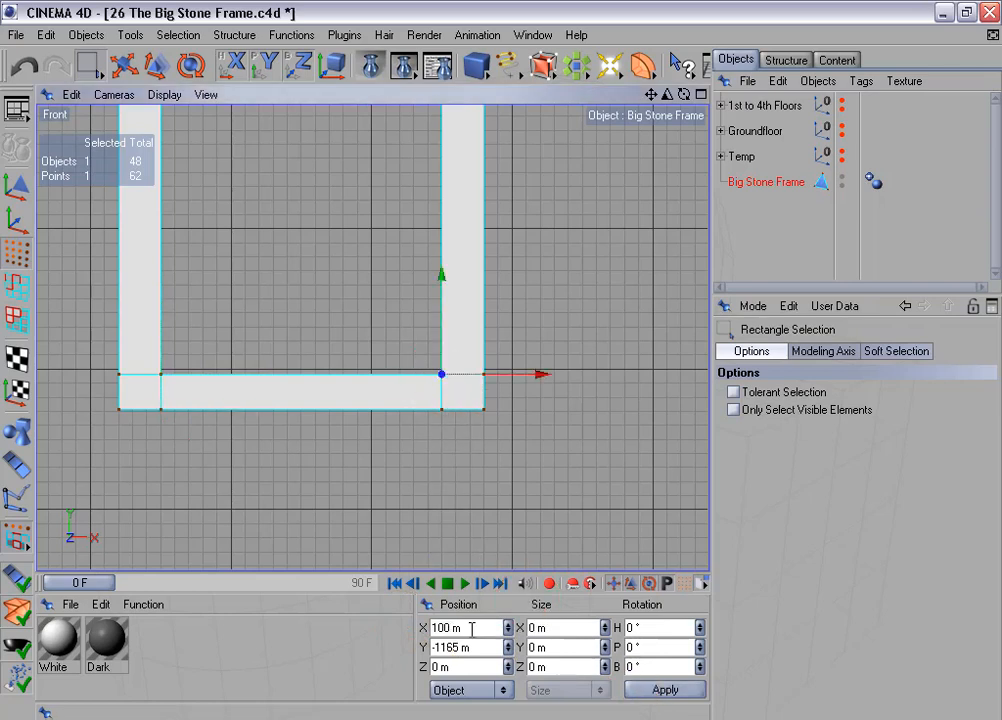
{"action": "left_click_drag", "start_coordinate": [473, 628], "coordinate": [405, 626]}
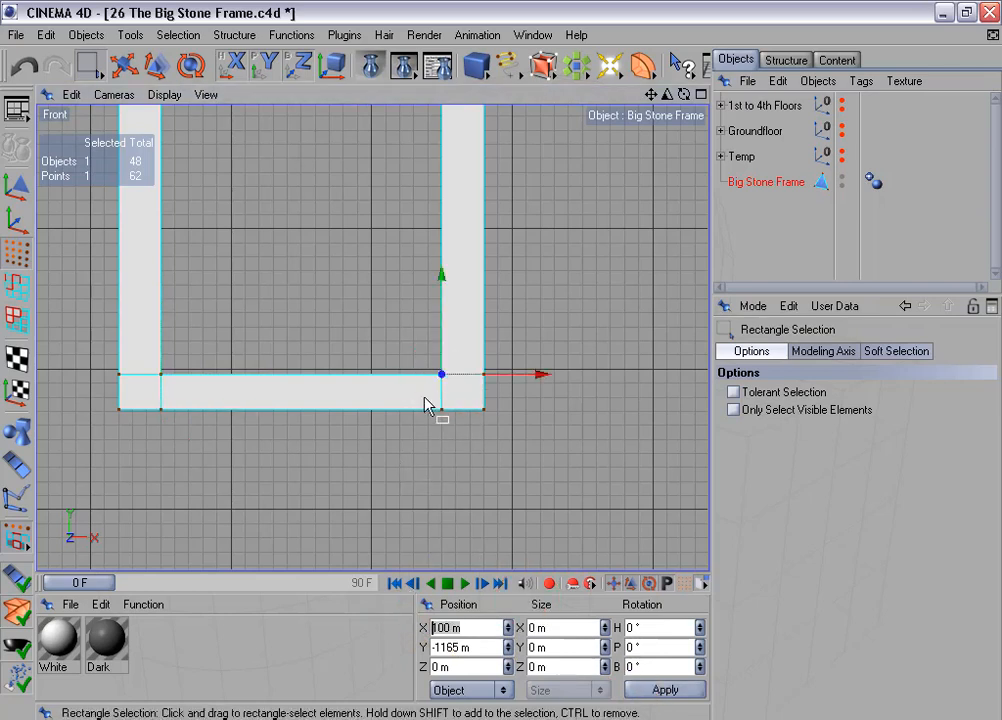
{"action": "left_click_drag", "start_coordinate": [424, 397], "coordinate": [457, 424]}
{"action": "left_click_drag", "start_coordinate": [485, 627], "coordinate": [407, 624]}
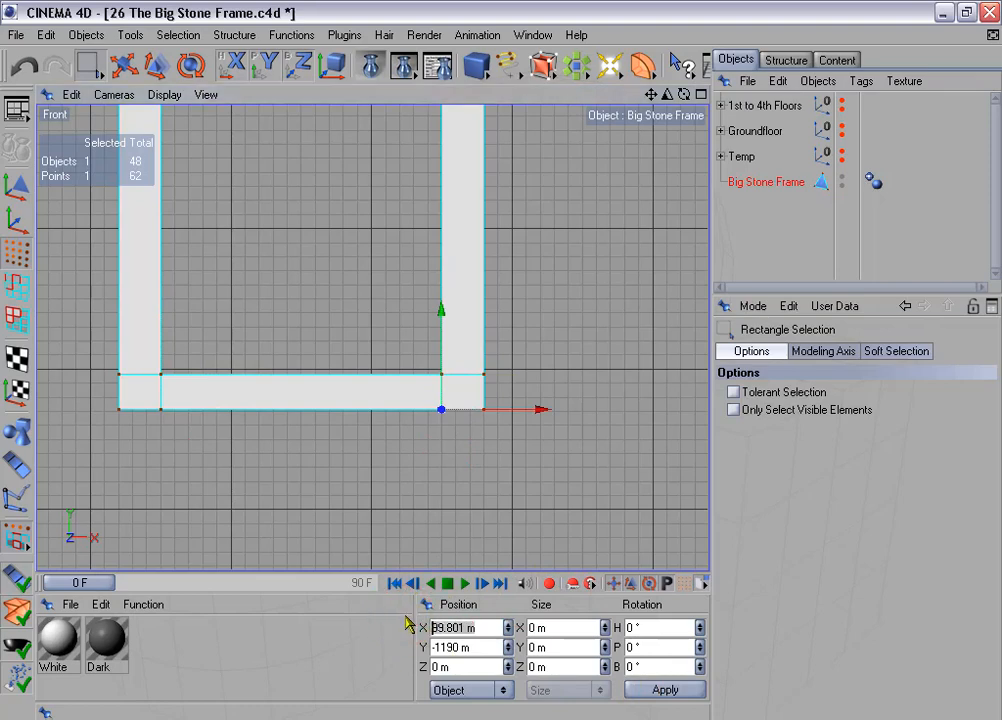
{"action": "type", "text": "100 m"}
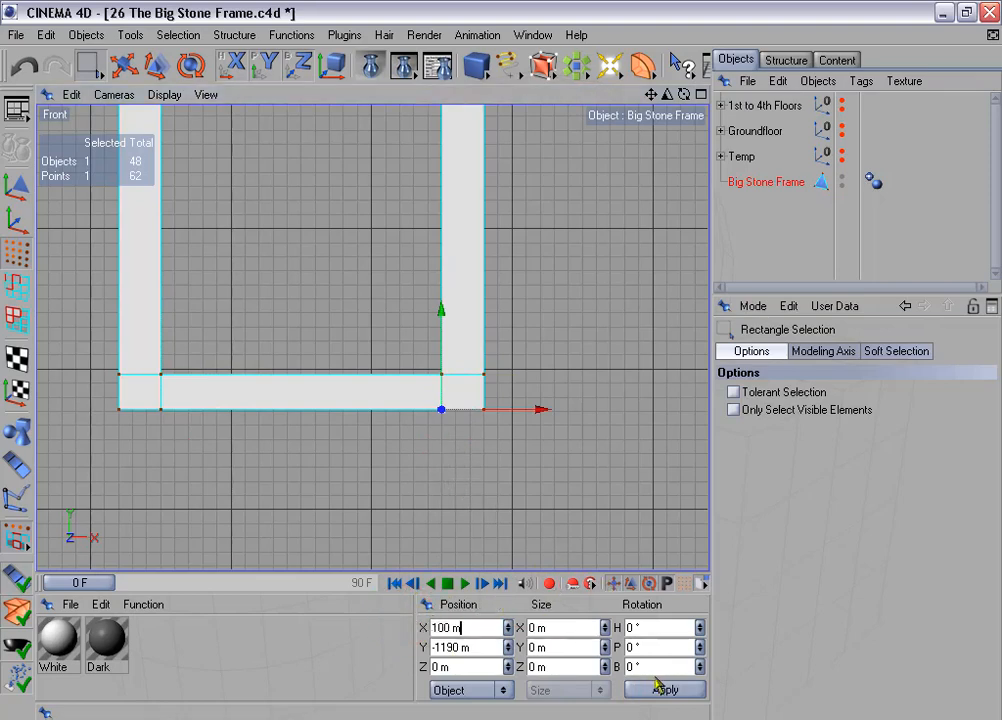
Step: Duplicate the Big Stone Frame linearly as 6 copies, moving each step 350 m along X with rotation disabled
{"action": "scroll", "coordinate": [543, 497], "scroll_direction": "down", "scroll_amount": 4}
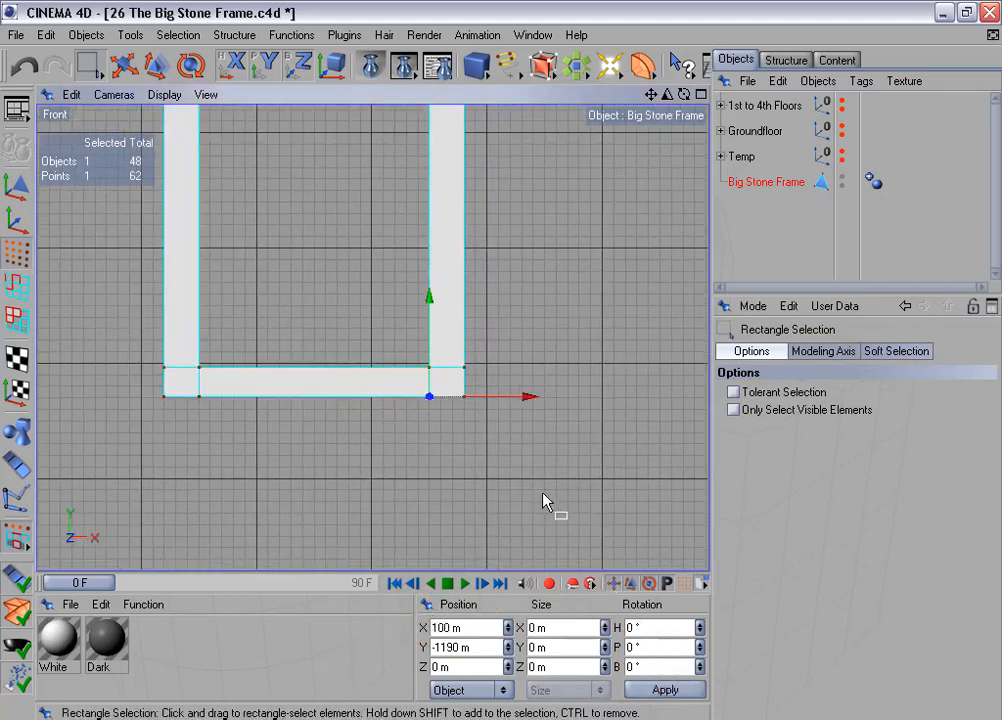
{"action": "left_click", "coordinate": [290, 35]}
{"action": "left_click", "coordinate": [380, 161]}
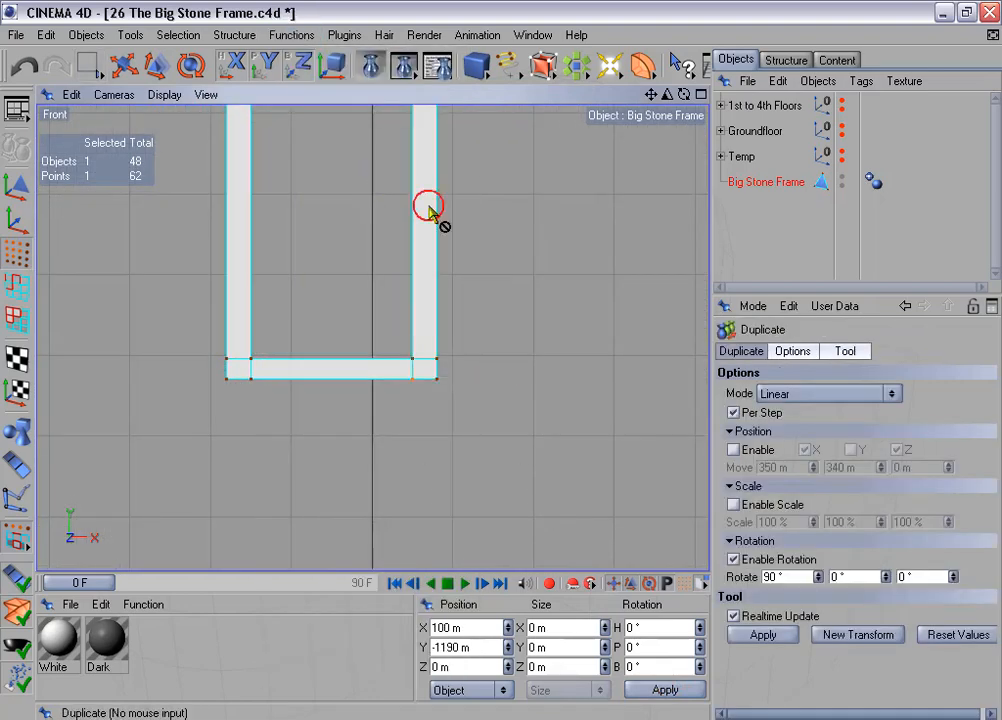
{"action": "left_click", "coordinate": [750, 352]}
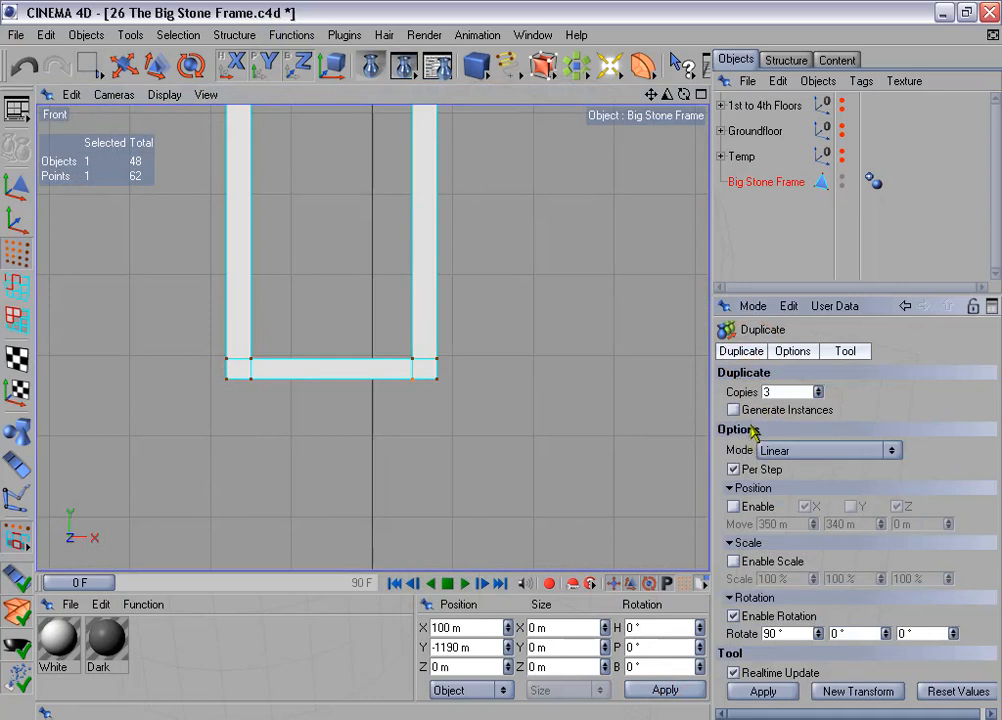
{"action": "left_click", "coordinate": [751, 392]}
{"action": "left_click", "coordinate": [761, 504]}
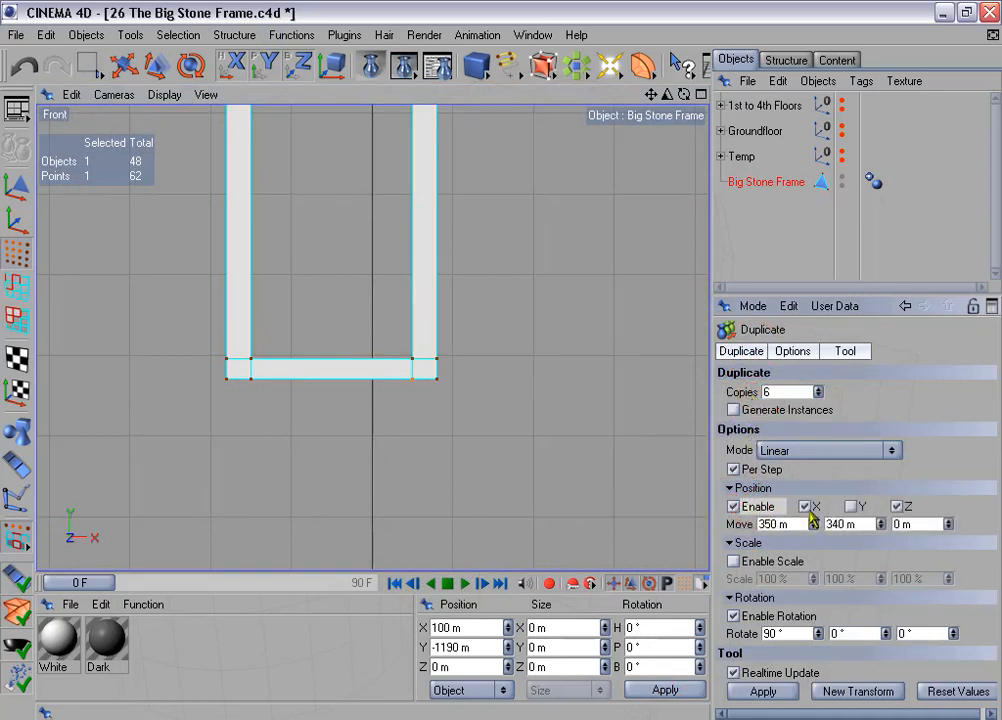
{"action": "left_click", "coordinate": [810, 506]}
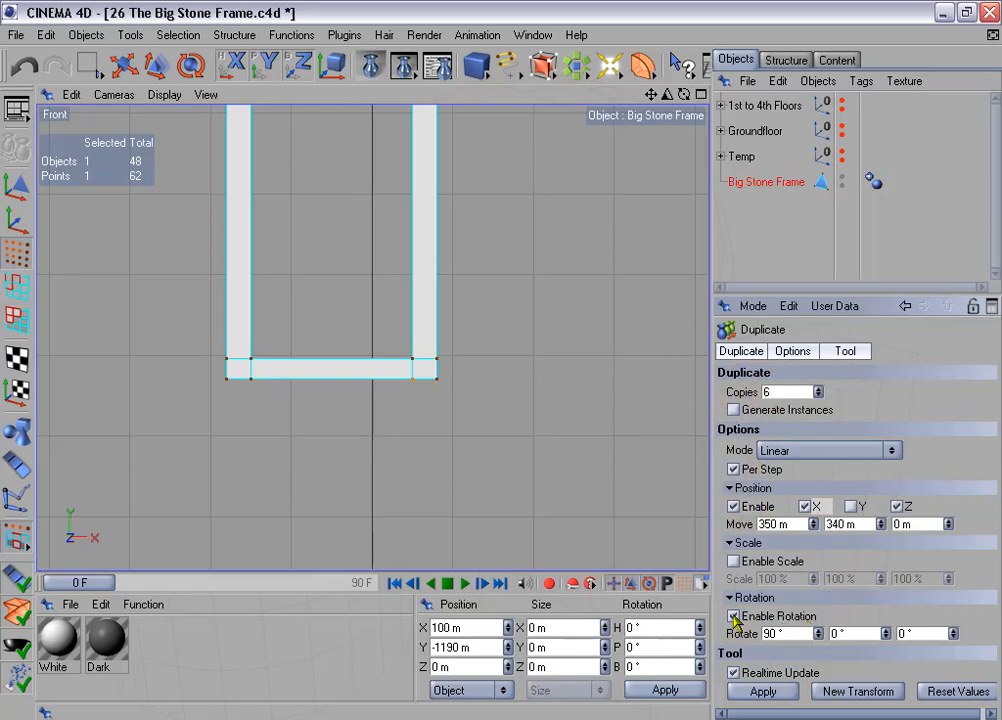
{"action": "left_click", "coordinate": [734, 616]}
{"action": "left_click", "coordinate": [845, 351]}
{"action": "left_click", "coordinate": [770, 412]}
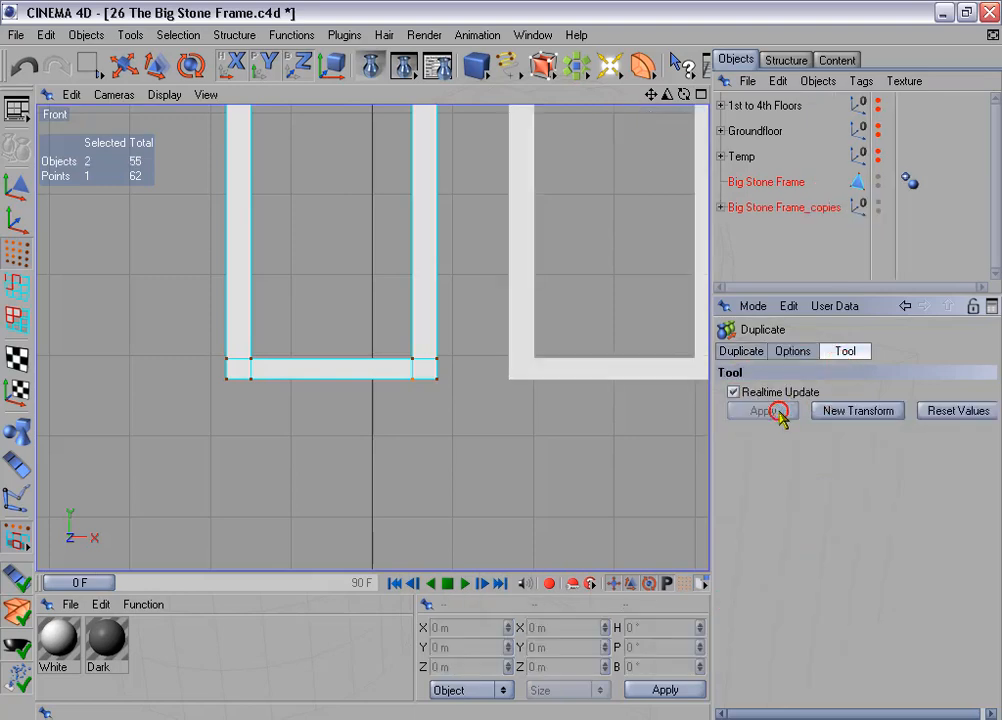
{"action": "scroll", "coordinate": [575, 428], "scroll_direction": "down", "scroll_amount": 3}
{"action": "middle_click_drag", "start_coordinate": [522, 314], "coordinate": [409, 408], "text": "alt"}
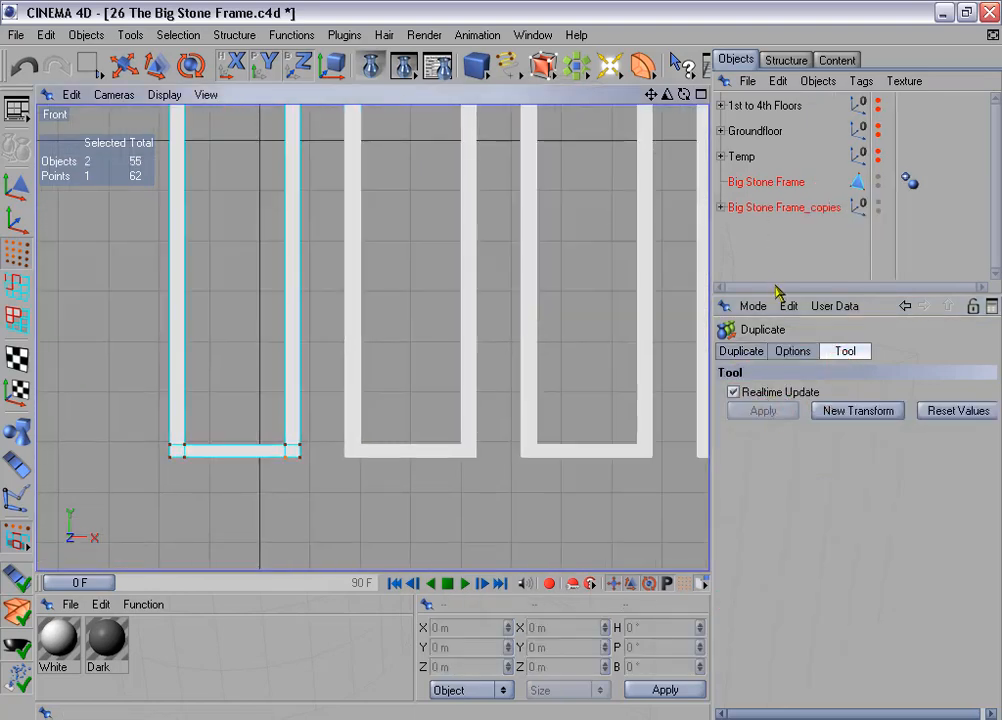
Step: Connect the original Big Stone Frame and its six copies into a single polygon object
{"action": "left_click_drag", "start_coordinate": [770, 297], "coordinate": [780, 436]}
{"action": "left_click", "coordinate": [720, 207]}
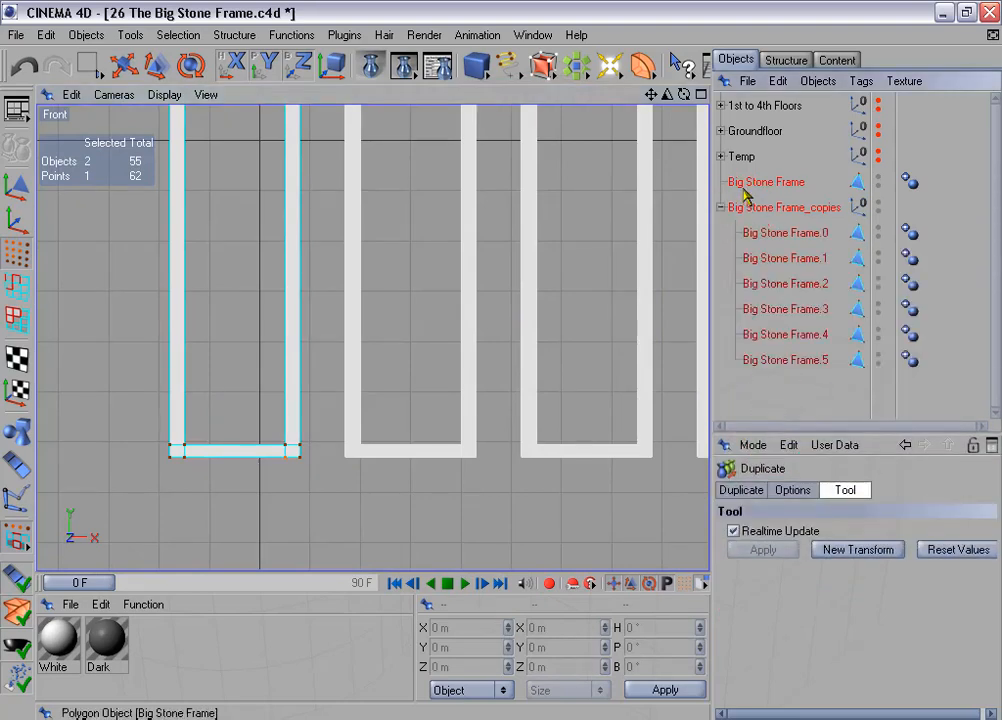
{"action": "left_click", "coordinate": [750, 184]}
{"action": "left_click_drag", "start_coordinate": [723, 223], "coordinate": [804, 373], "text": "shift"}
{"action": "right_click", "coordinate": [782, 284]}
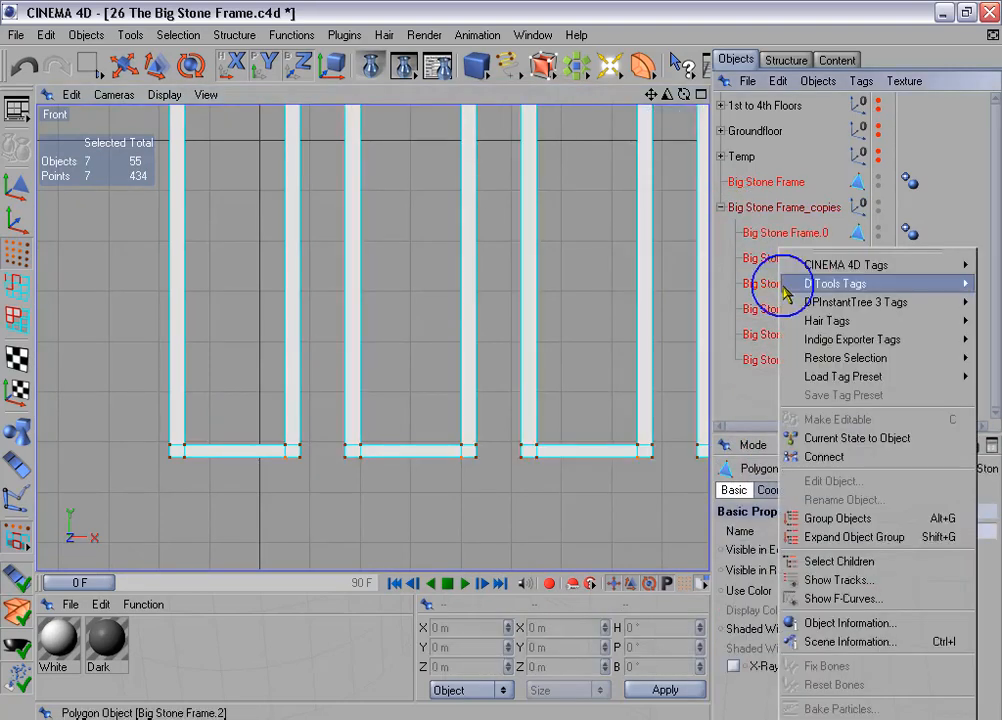
{"action": "left_click", "coordinate": [824, 456]}
Step: Delete the original Big Stone Frame and the Big Stone Frame_copies group, keeping the connected object
{"action": "left_click", "coordinate": [766, 207]}
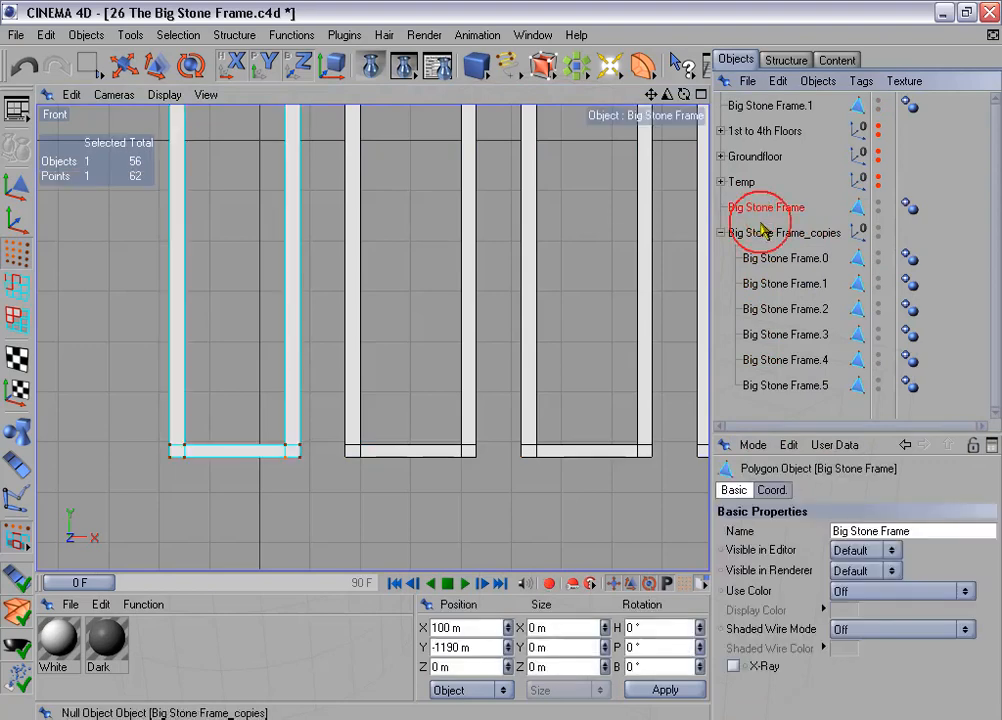
{"action": "left_click", "coordinate": [762, 232], "text": "shift"}
{"action": "key", "text": "Delete"}
Step: Bridge the facing bottom corner edges across the three gaps between the first four frames of the connected row
{"action": "scroll", "coordinate": [604, 273], "scroll_direction": "down", "scroll_amount": 3}
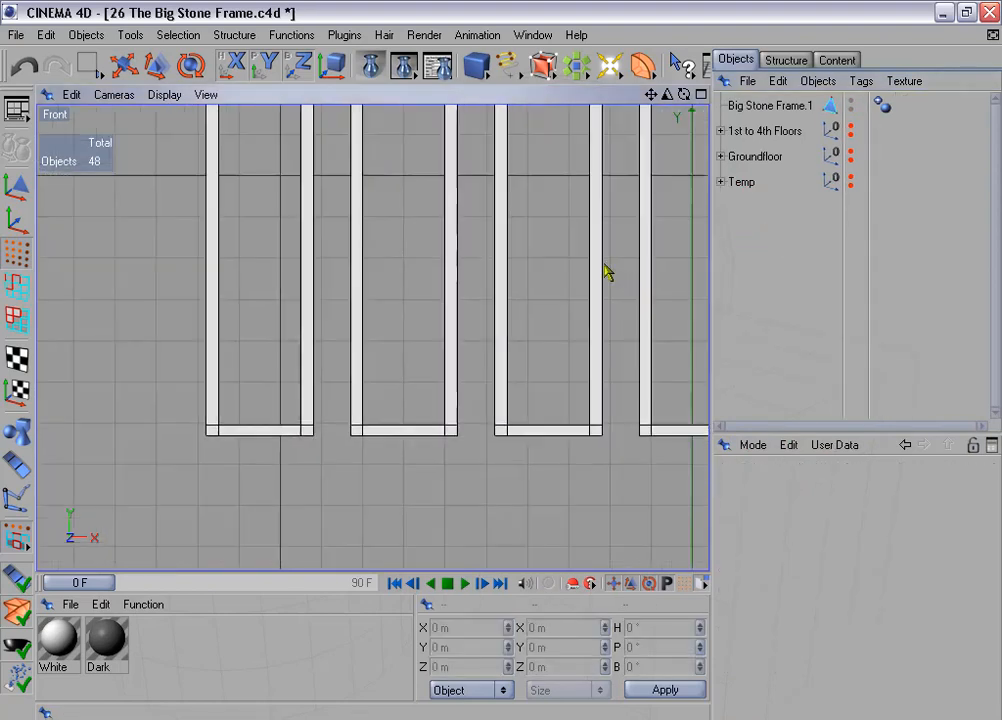
{"action": "left_click", "coordinate": [771, 105]}
{"action": "scroll", "coordinate": [596, 204], "scroll_direction": "down", "scroll_amount": 4}
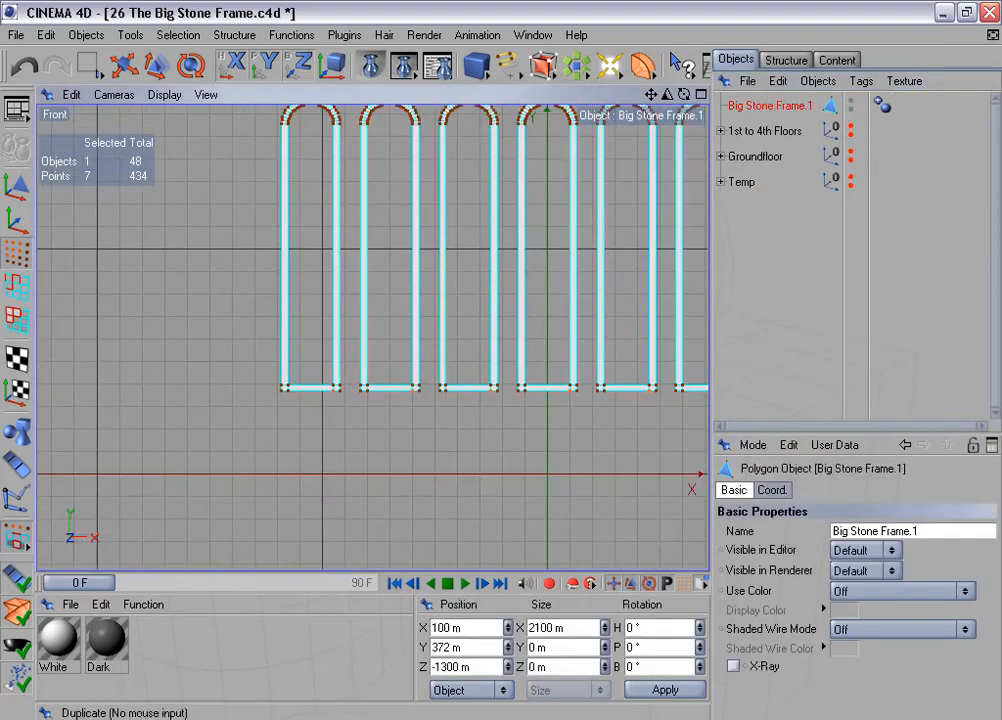
{"action": "middle_click_drag", "start_coordinate": [596, 204], "coordinate": [438, 265], "text": "alt"}
{"action": "middle_click_drag", "start_coordinate": [324, 266], "coordinate": [331, 253], "text": "alt"}
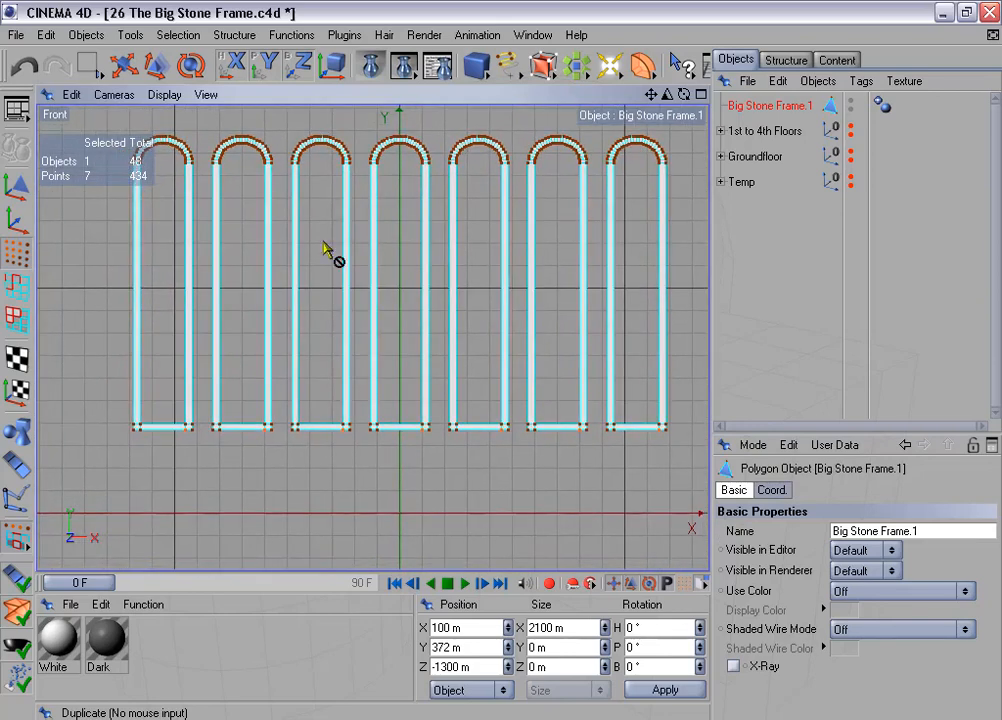
{"action": "left_click", "coordinate": [16, 287]}
{"action": "left_click", "coordinate": [232, 35]}
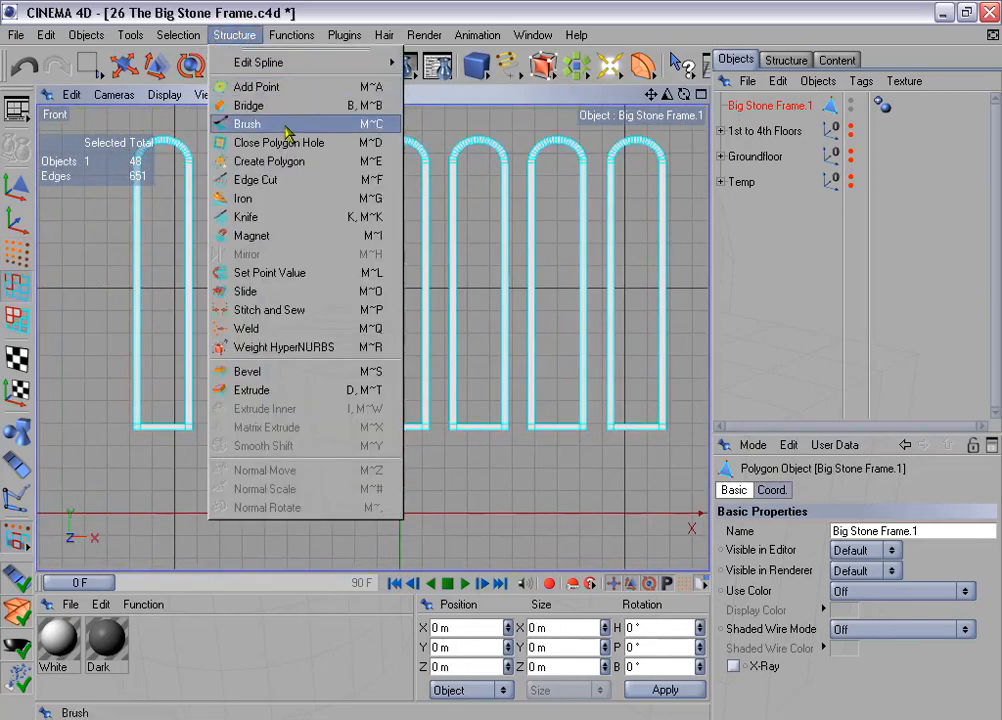
{"action": "left_click", "coordinate": [292, 106]}
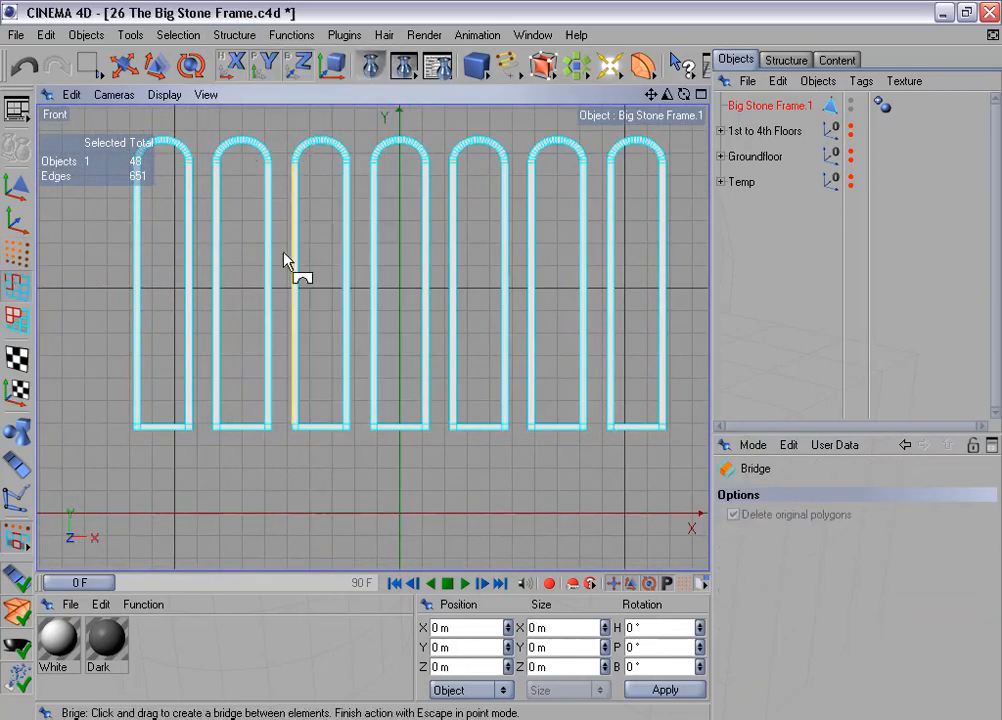
{"action": "scroll", "coordinate": [280, 300], "scroll_direction": "up", "scroll_amount": 4}
{"action": "scroll", "coordinate": [275, 331], "scroll_direction": "up", "scroll_amount": 5}
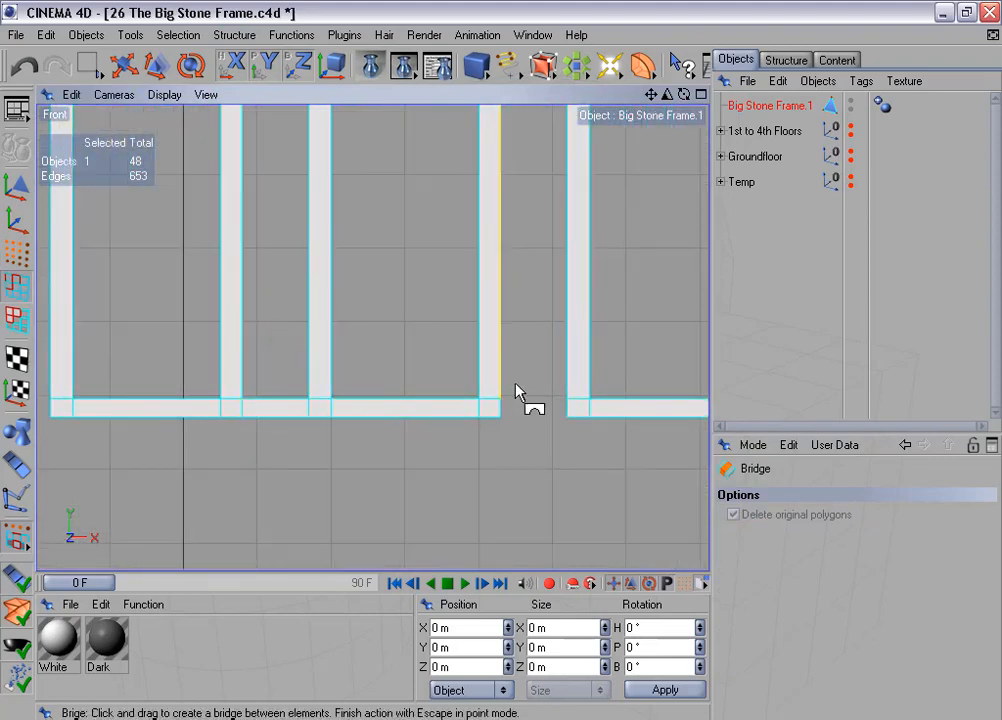
{"action": "middle_click_drag", "start_coordinate": [533, 410], "coordinate": [59, 398], "text": "alt"}
{"action": "left_click_drag", "start_coordinate": [328, 402], "coordinate": [345, 400]}
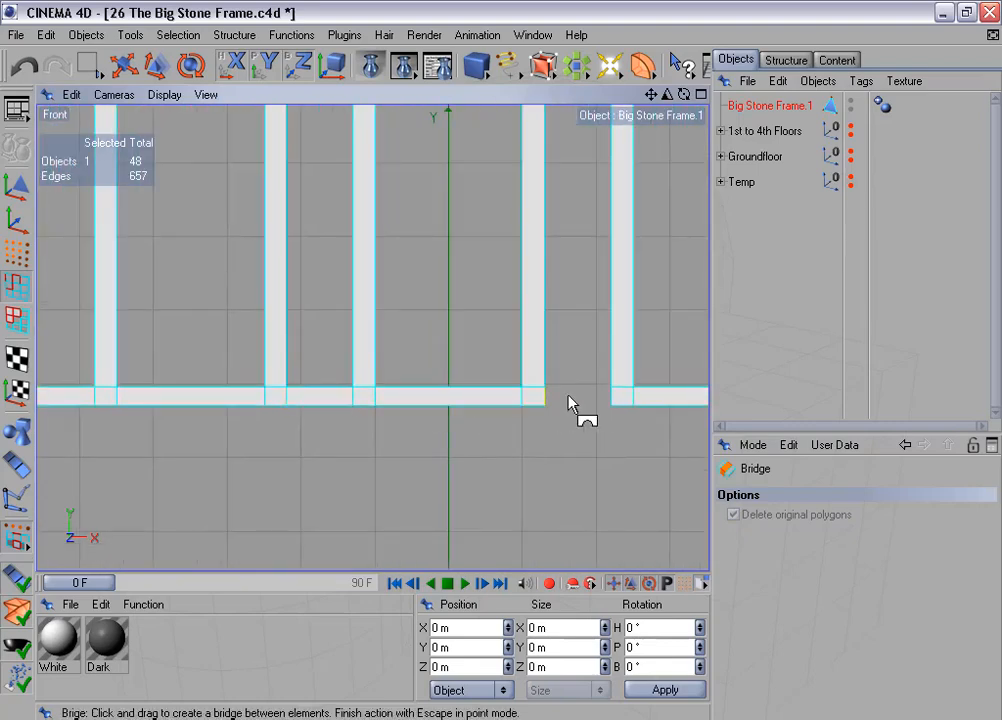
Step: Bridge the facing bottom corner edges across the remaining three gaps, from the middle frame to the last frame
{"action": "left_click_drag", "start_coordinate": [559, 395], "coordinate": [592, 401]}
{"action": "scroll", "coordinate": [593, 402], "scroll_direction": "down", "scroll_amount": 3}
{"action": "middle_click_drag", "start_coordinate": [593, 410], "coordinate": [433, 401], "text": "alt"}
{"action": "left_click_drag", "start_coordinate": [387, 388], "coordinate": [405, 385]}
{"action": "left_click_drag", "start_coordinate": [573, 380], "coordinate": [596, 383]}
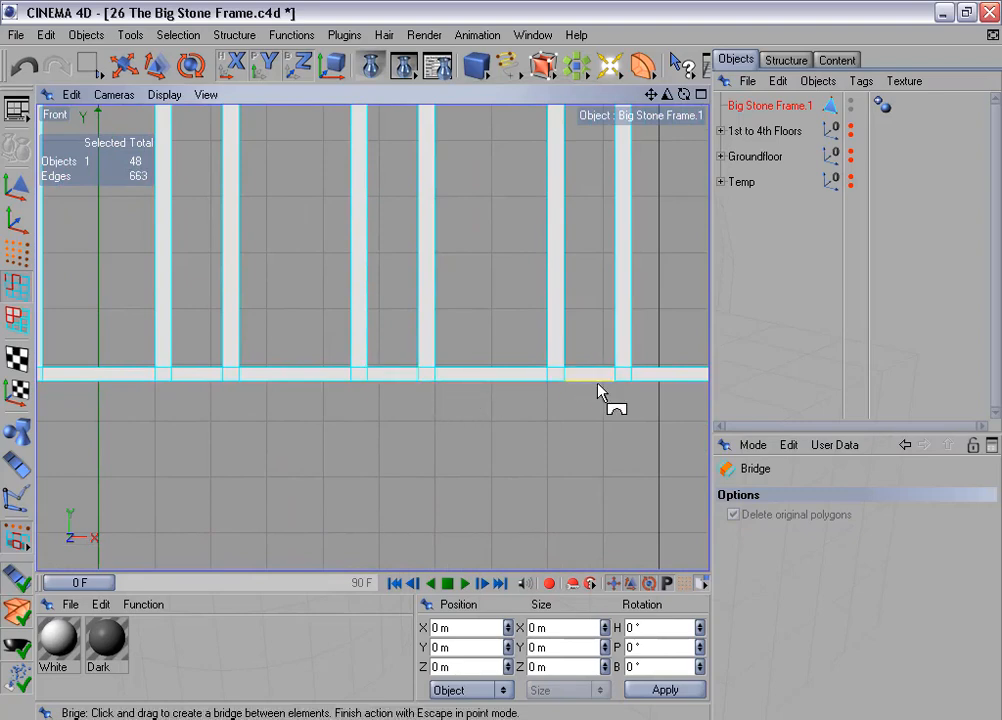
{"action": "middle_click_drag", "start_coordinate": [597, 384], "coordinate": [463, 395], "text": "alt"}
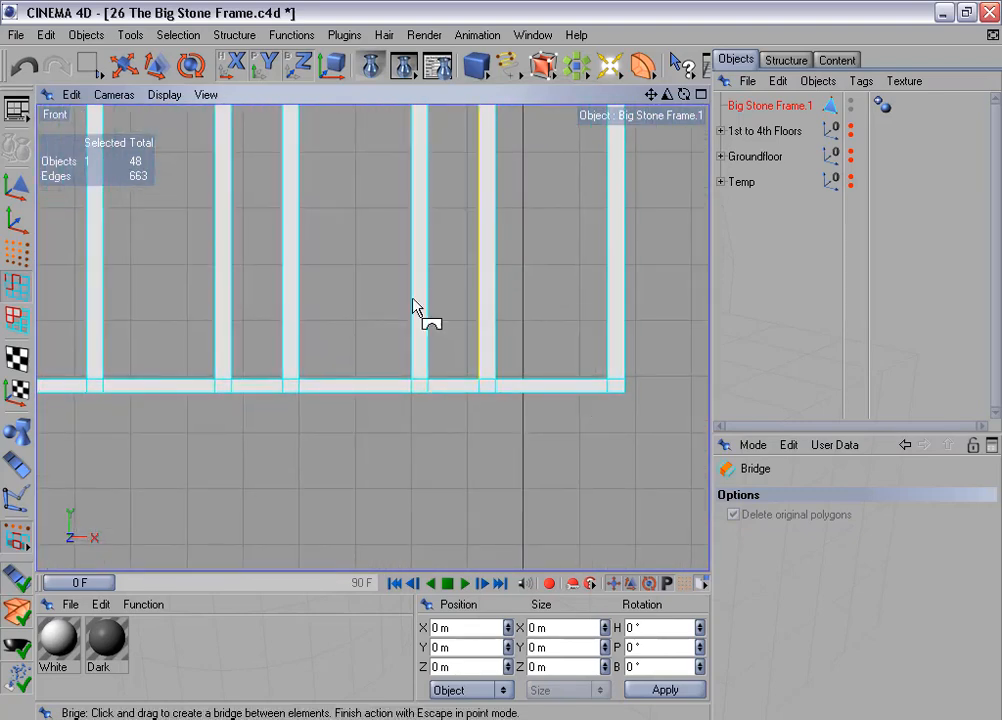
Step: Extrude the two outermost end edges of the bottom bar outward by 180 m
{"action": "left_click", "coordinate": [87, 64]}
{"action": "left_click_drag", "start_coordinate": [623, 371], "coordinate": [638, 409]}
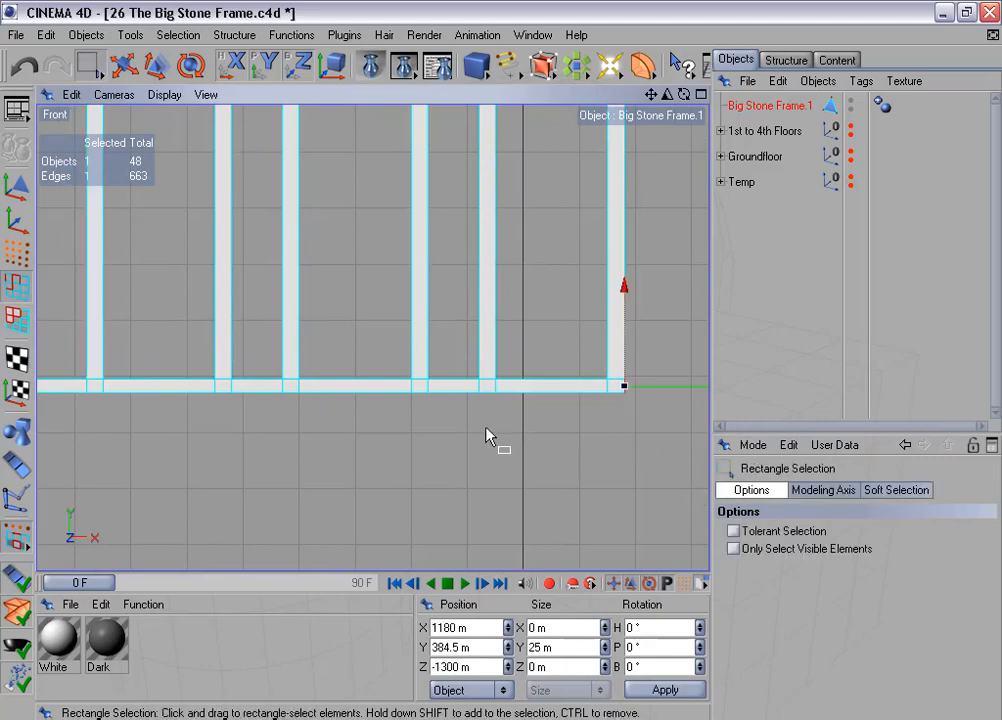
{"action": "middle_click_drag", "start_coordinate": [275, 420], "coordinate": [998, 422], "text": "alt"}
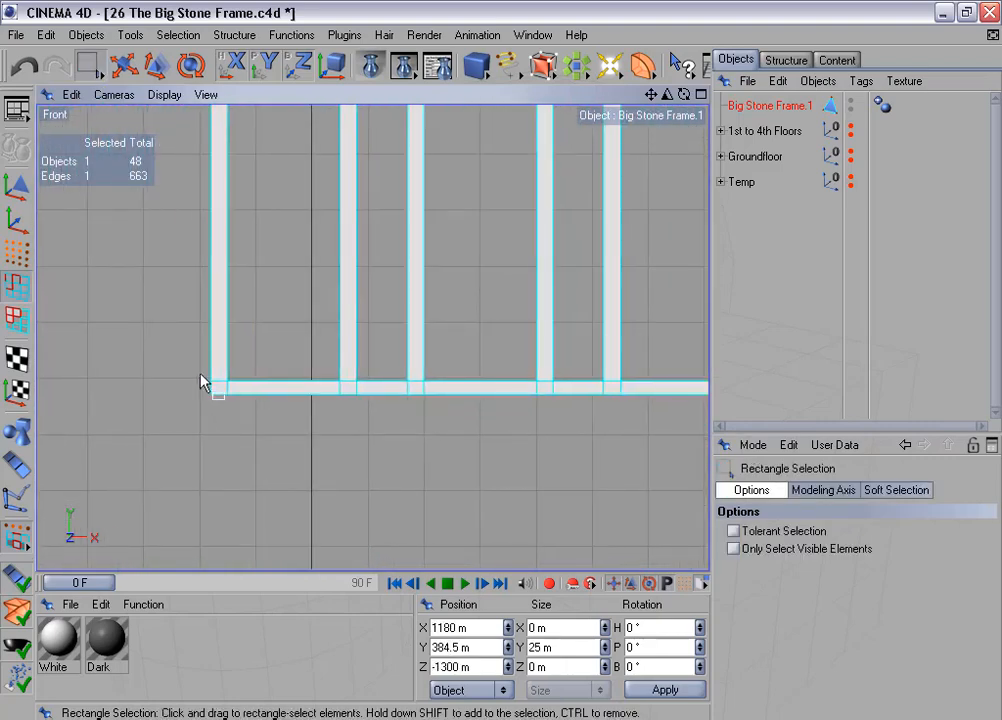
{"action": "left_click_drag", "start_coordinate": [216, 406], "coordinate": [217, 407], "text": "shift"}
{"action": "right_click", "coordinate": [420, 447]}
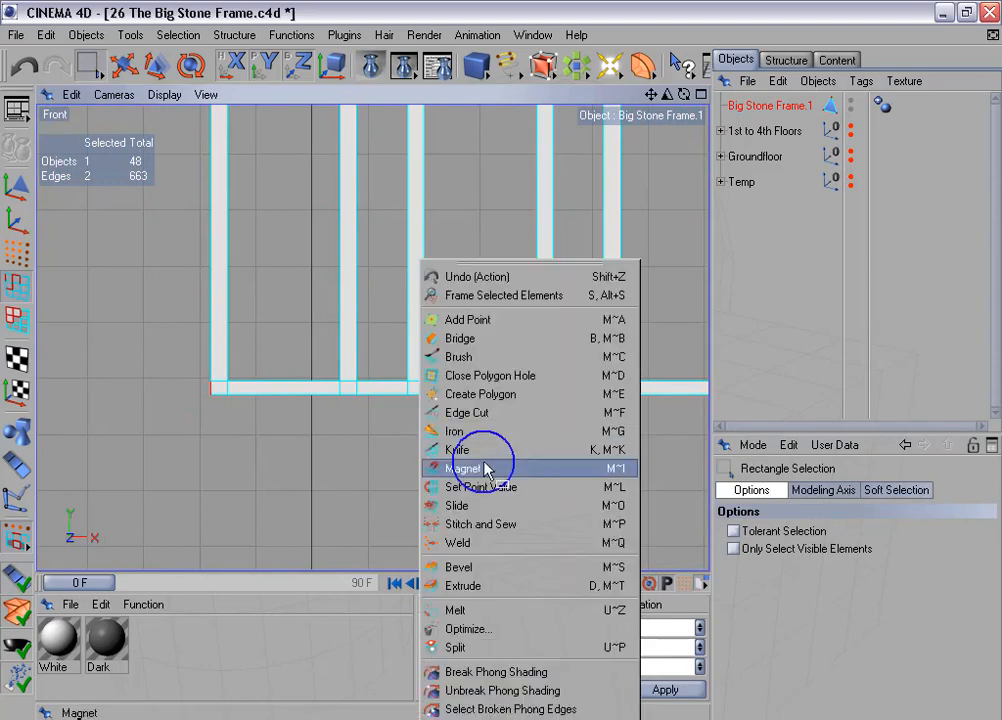
{"action": "left_click", "coordinate": [513, 593]}
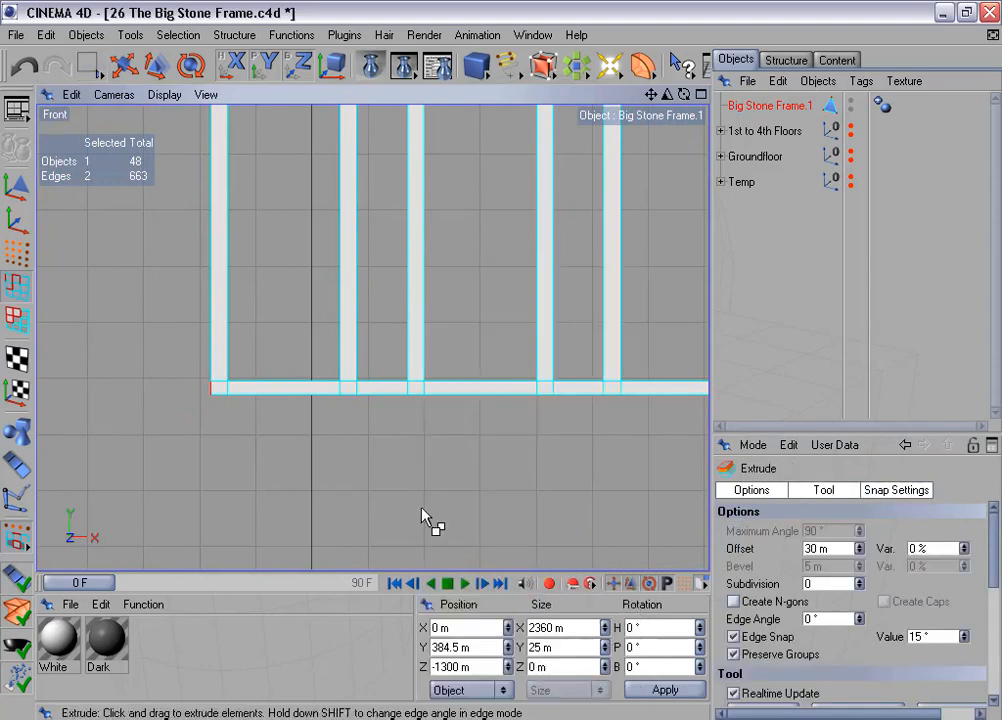
{"action": "left_click_drag", "start_coordinate": [502, 361], "coordinate": [560, 361]}
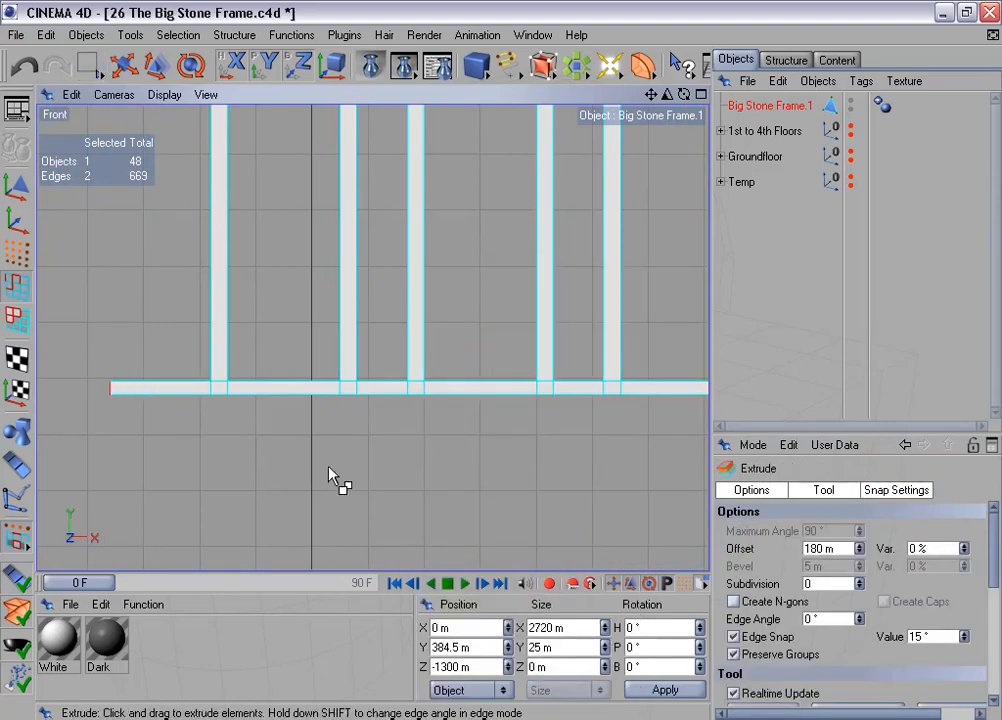
Step: Set the X size between the bottom bar's two end edges to 2600 m and check the width against the 1st to 4th Floors
{"action": "scroll", "coordinate": [330, 470], "scroll_direction": "down", "scroll_amount": 5}
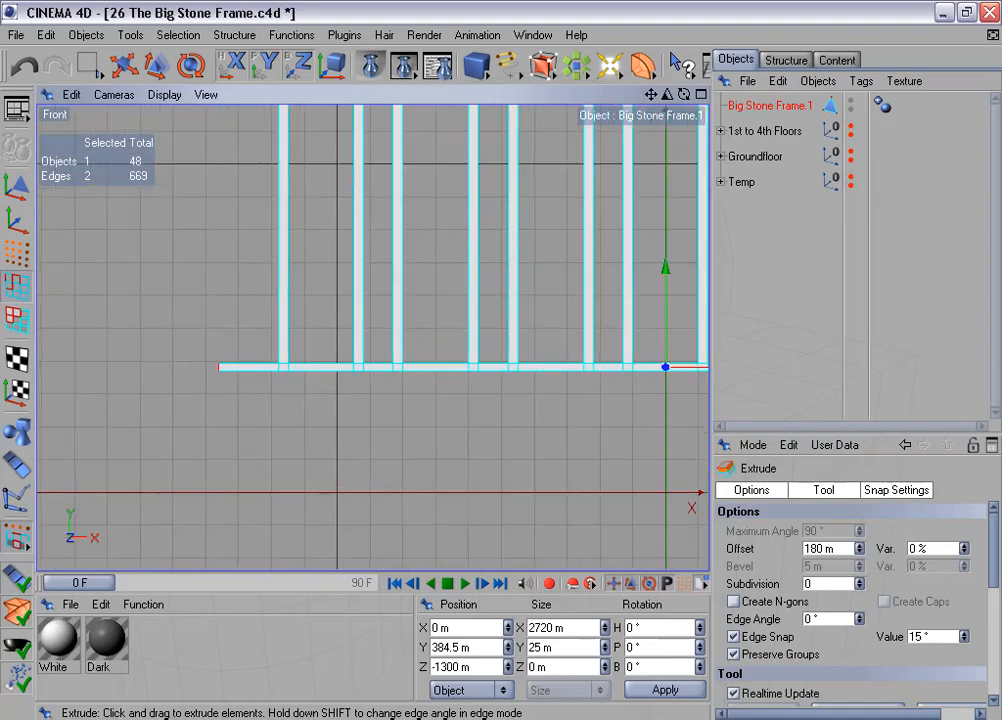
{"action": "middle_click_drag", "start_coordinate": [395, 382], "coordinate": [182, 397], "text": "alt"}
{"action": "scroll", "coordinate": [395, 382], "scroll_direction": "down", "scroll_amount": 4}
{"action": "middle_click_drag", "start_coordinate": [395, 382], "coordinate": [353, 405], "text": "alt"}
{"action": "left_click_drag", "start_coordinate": [570, 628], "coordinate": [473, 616]}
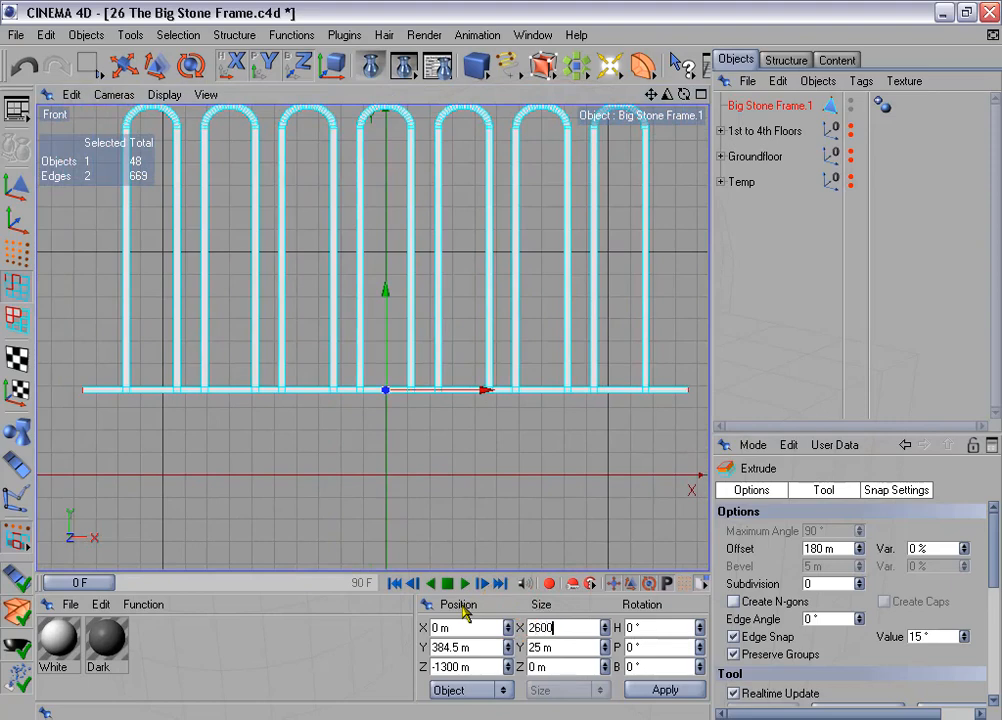
{"action": "type", "text": "2600"}
{"action": "left_click", "coordinate": [678, 692]}
{"action": "left_click", "coordinate": [851, 128]}
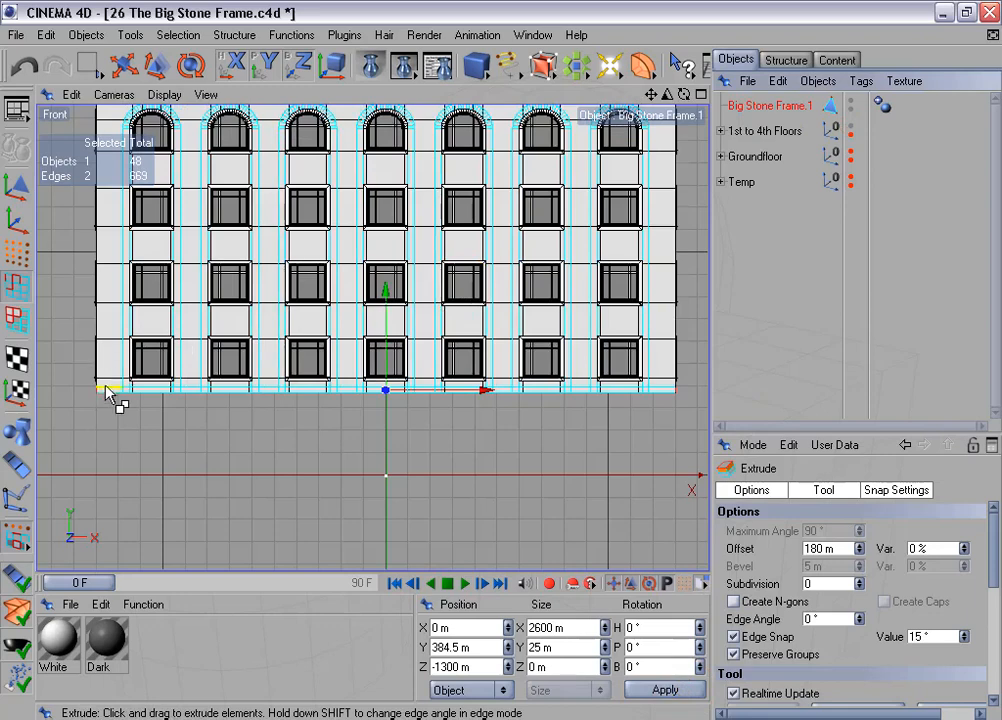
{"action": "left_click", "coordinate": [853, 130]}
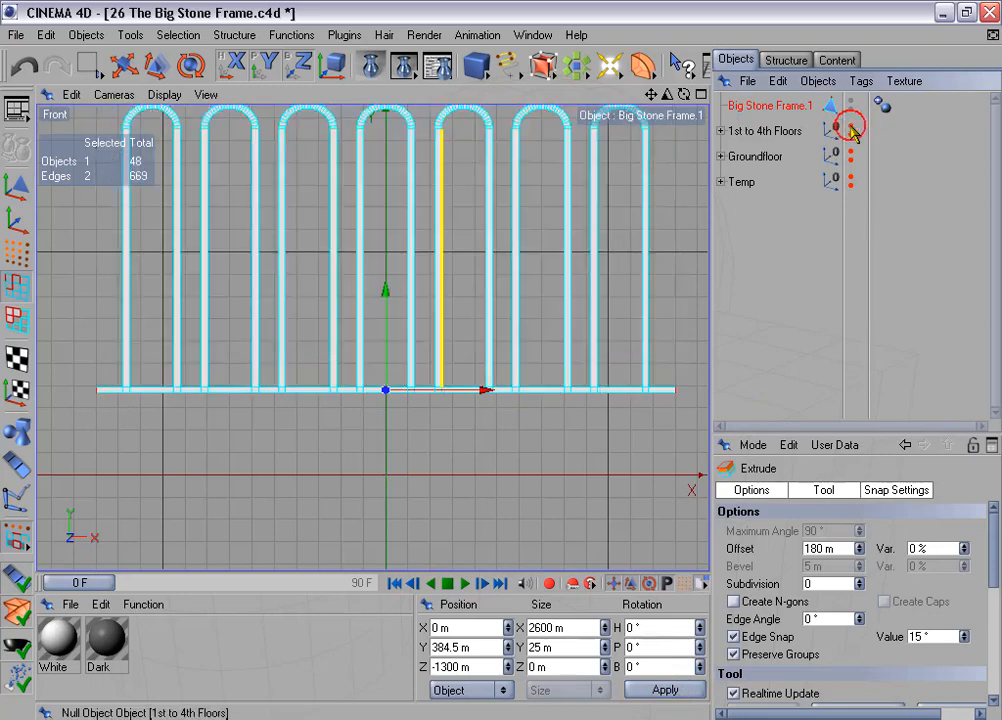
Step: Duplicate the frame row as 3 copies around the building, with position disabled and rotation enabled at 90° per step
{"action": "middle_click", "coordinate": [584, 236]}
{"action": "middle_click", "coordinate": [291, 217]}
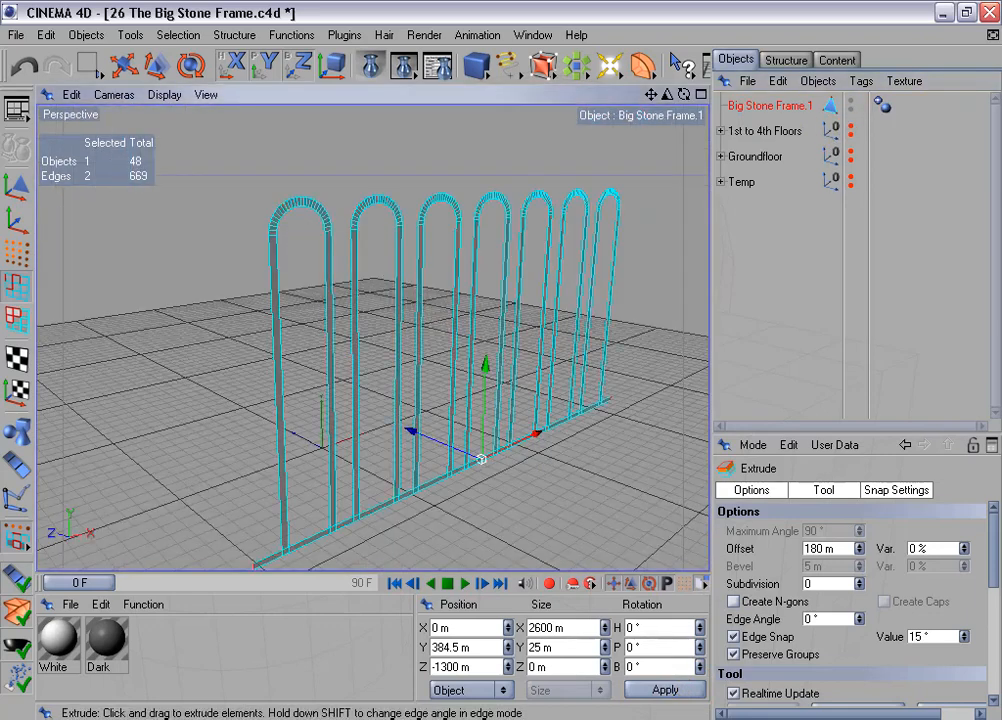
{"action": "left_click_drag", "start_coordinate": [382, 277], "coordinate": [400, 250], "text": "alt"}
{"action": "left_click", "coordinate": [298, 37]}
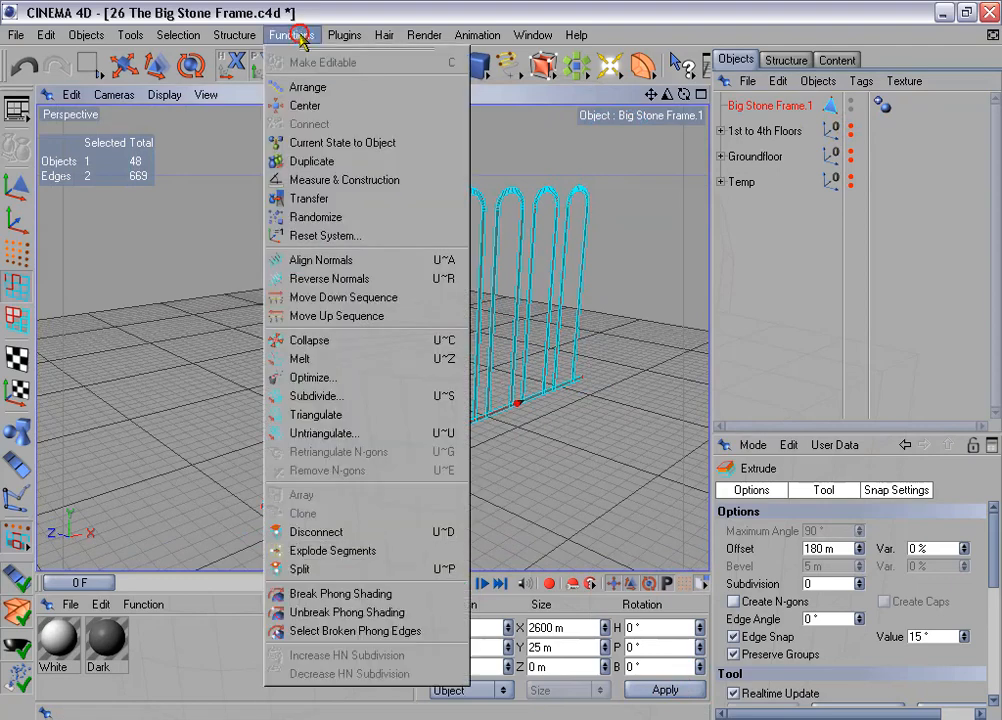
{"action": "left_click", "coordinate": [318, 161]}
{"action": "left_click", "coordinate": [741, 490]}
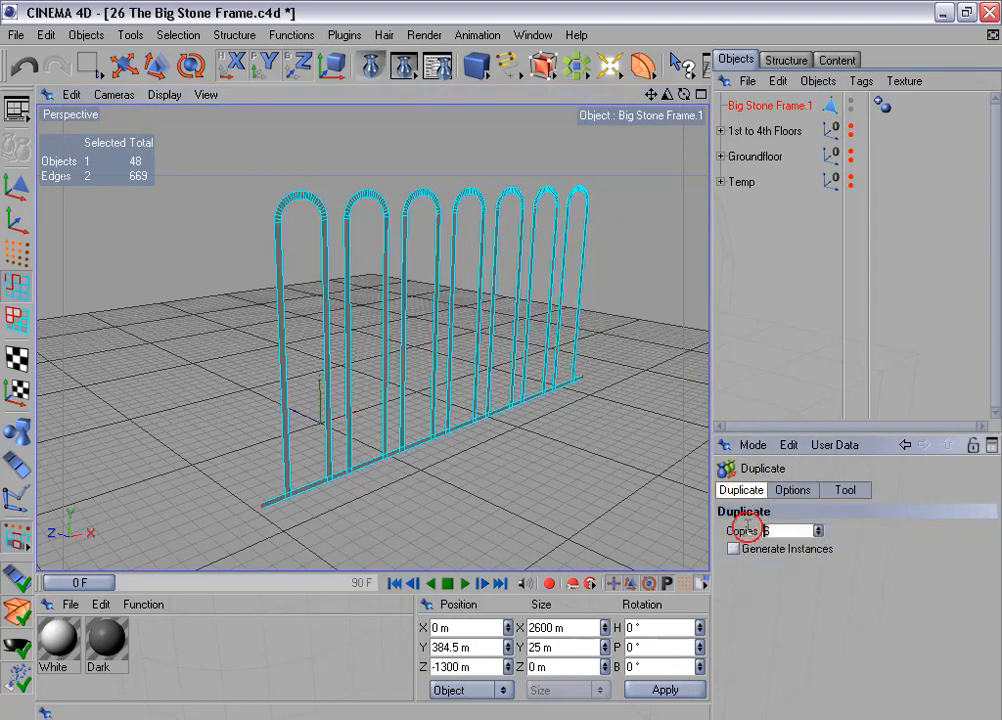
{"action": "left_click", "coordinate": [795, 490]}
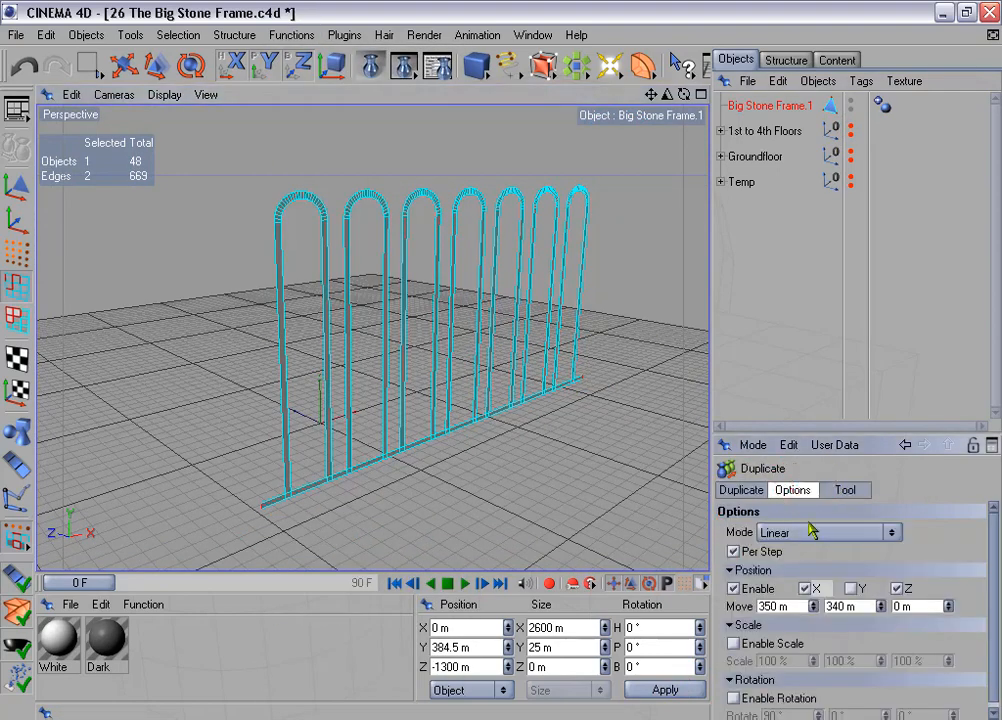
{"action": "left_click", "coordinate": [740, 590]}
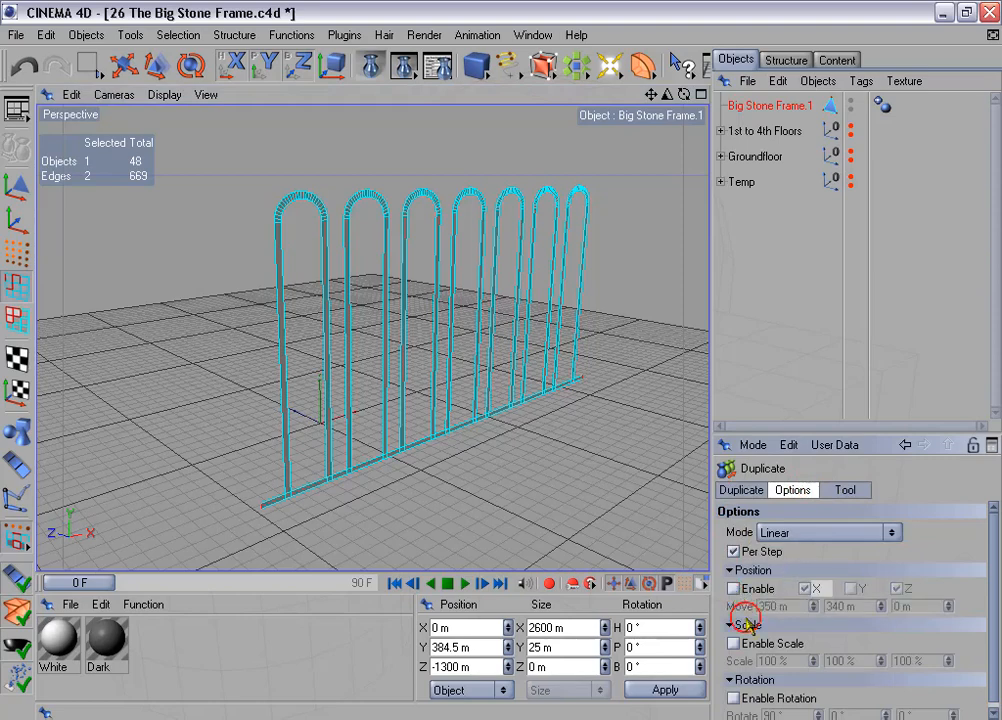
{"action": "left_click", "coordinate": [734, 698]}
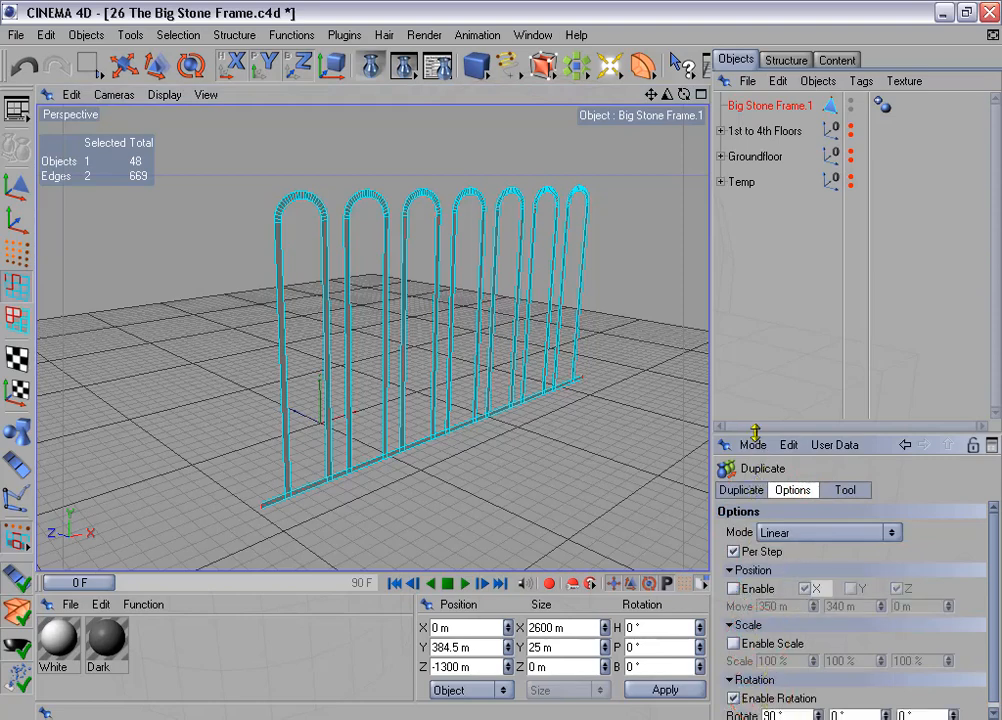
{"action": "left_click_drag", "start_coordinate": [755, 432], "coordinate": [752, 350]}
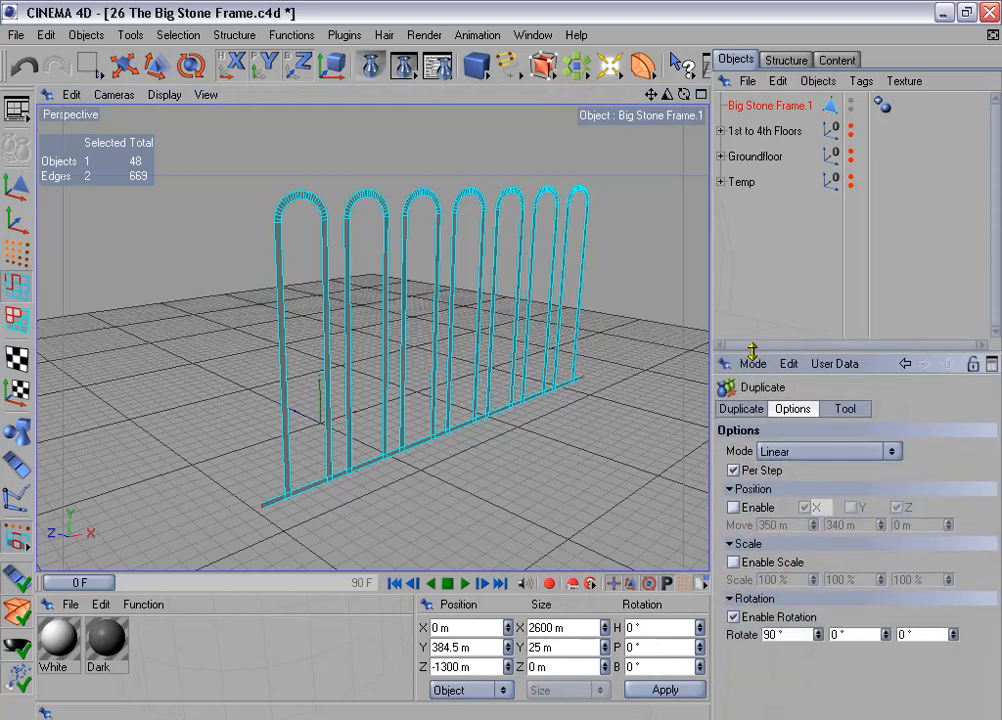
{"action": "left_click", "coordinate": [845, 409]}
{"action": "left_click", "coordinate": [763, 468]}
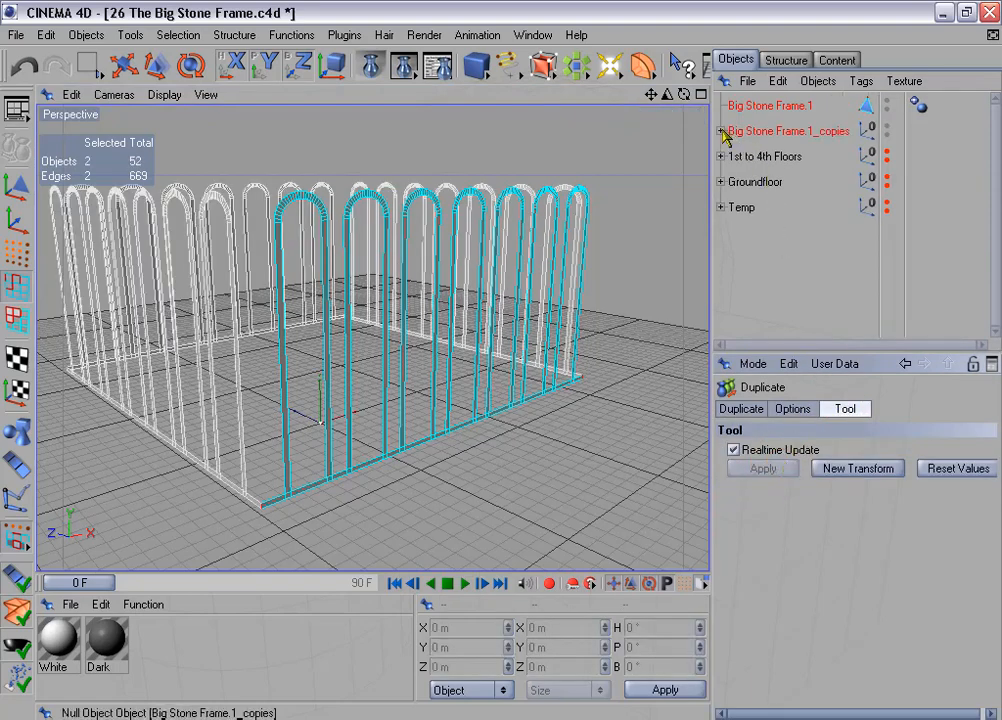
Step: Connect the frame row and its three rotated copies into a single polygon object
{"action": "left_click", "coordinate": [721, 131]}
{"action": "left_click", "coordinate": [775, 157], "text": "ctrl"}
{"action": "left_click", "coordinate": [772, 182], "text": "ctrl"}
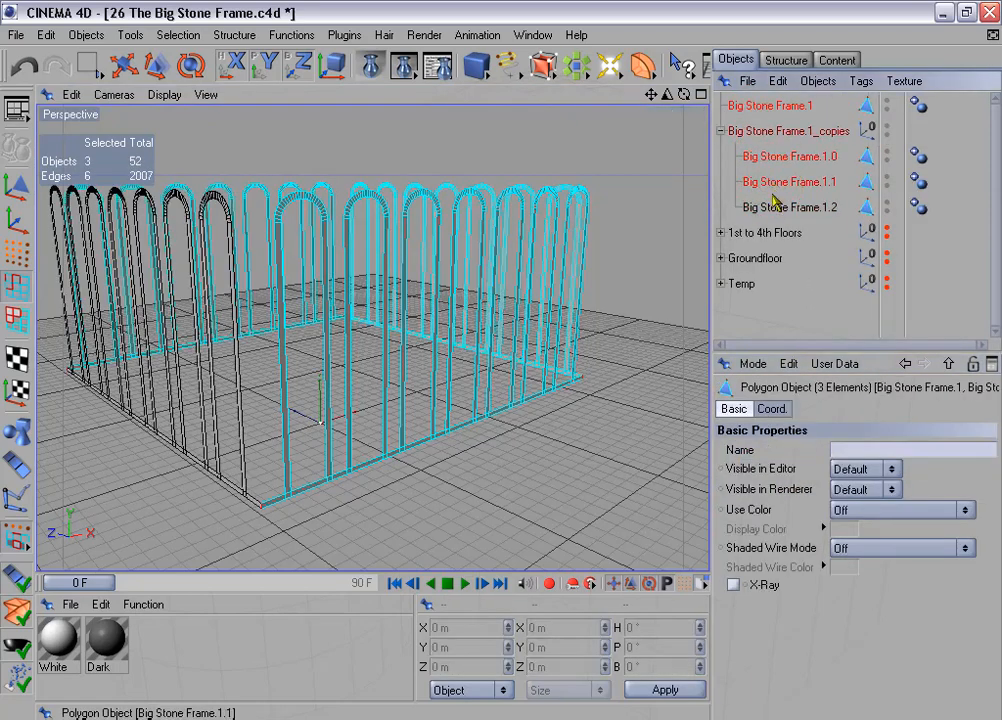
{"action": "left_click", "coordinate": [780, 205], "text": "ctrl"}
{"action": "right_click", "coordinate": [790, 205]}
{"action": "left_click", "coordinate": [830, 405]}
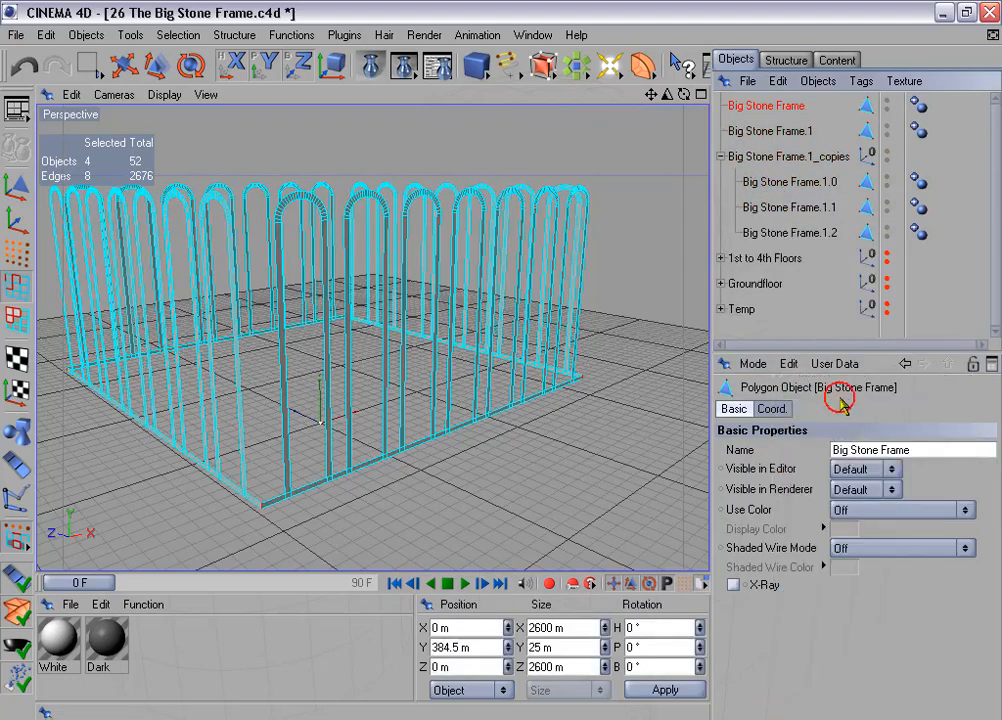
Step: Delete the separate Big Stone Frame.1 object and its Big Stone Frame.1_copies group
{"action": "left_click", "coordinate": [780, 131]}
{"action": "left_click", "coordinate": [783, 157], "text": "ctrl"}
{"action": "key", "text": "Delete"}
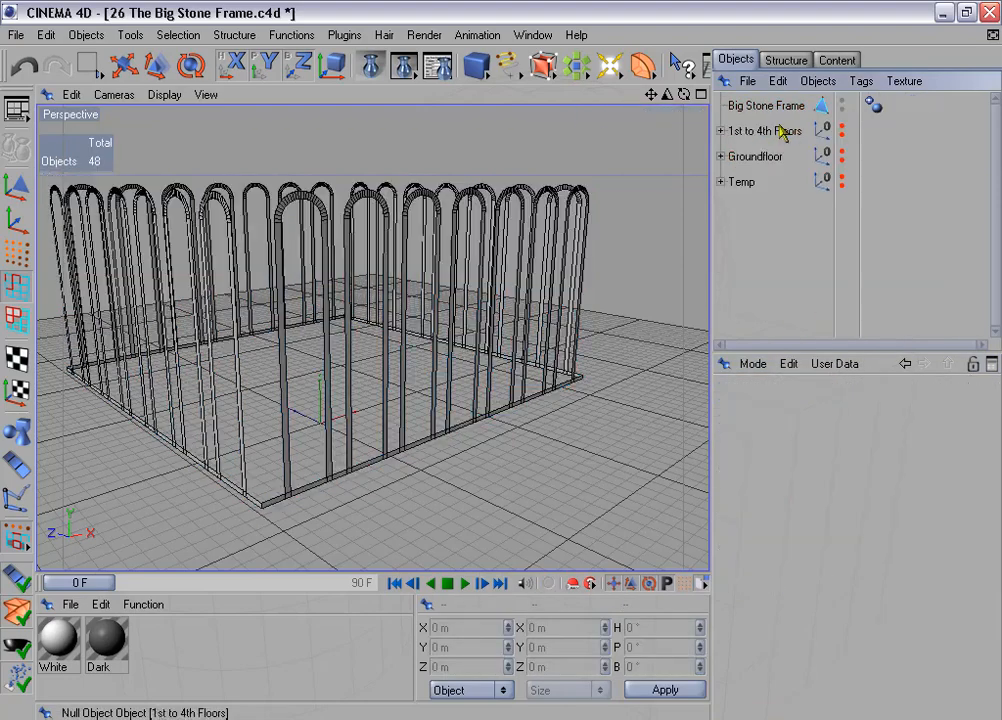
Step: Optimize all points of the Big Stone Frame with a tolerance of 0.01 m
{"action": "left_click", "coordinate": [770, 105]}
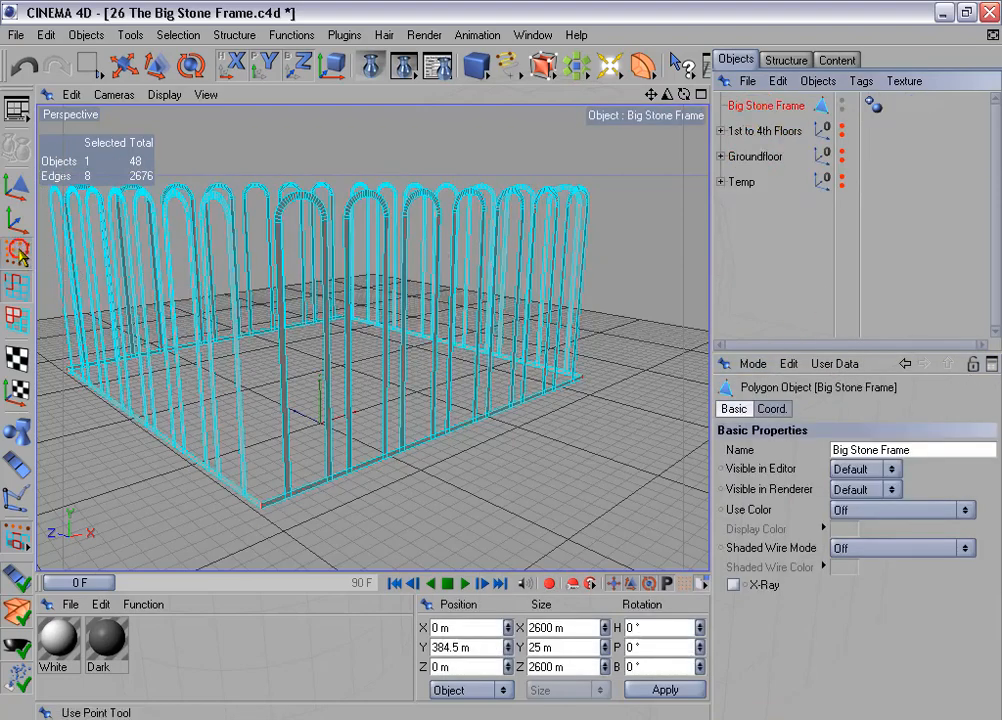
{"action": "left_click", "coordinate": [17, 250]}
{"action": "left_click", "coordinate": [178, 35]}
{"action": "left_click", "coordinate": [262, 285]}
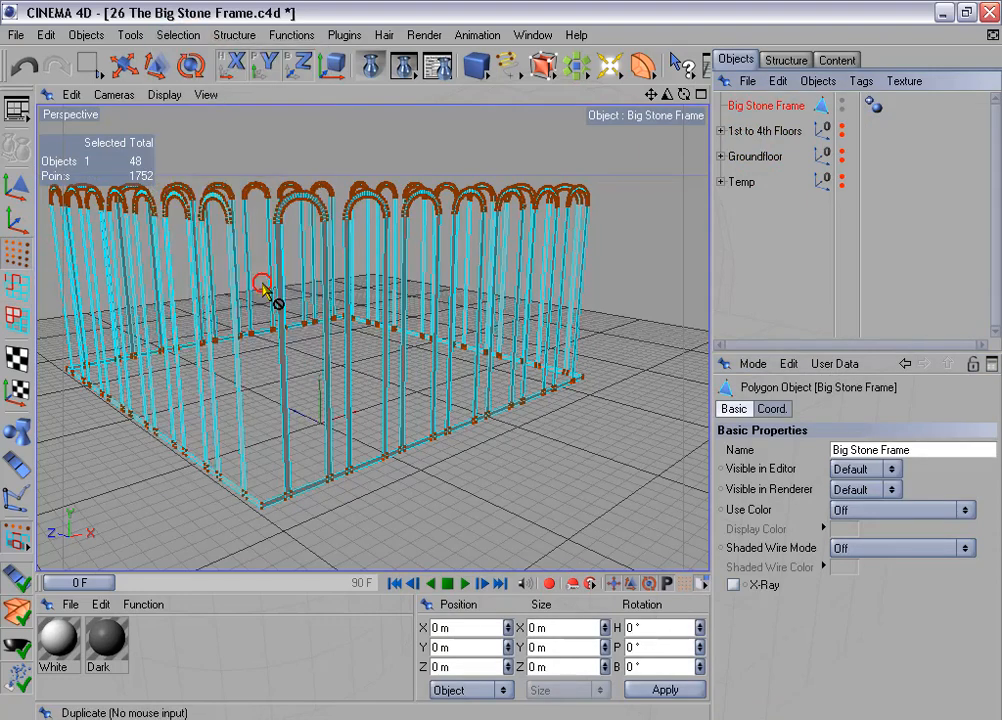
{"action": "left_click", "coordinate": [291, 35]}
{"action": "left_click", "coordinate": [345, 378]}
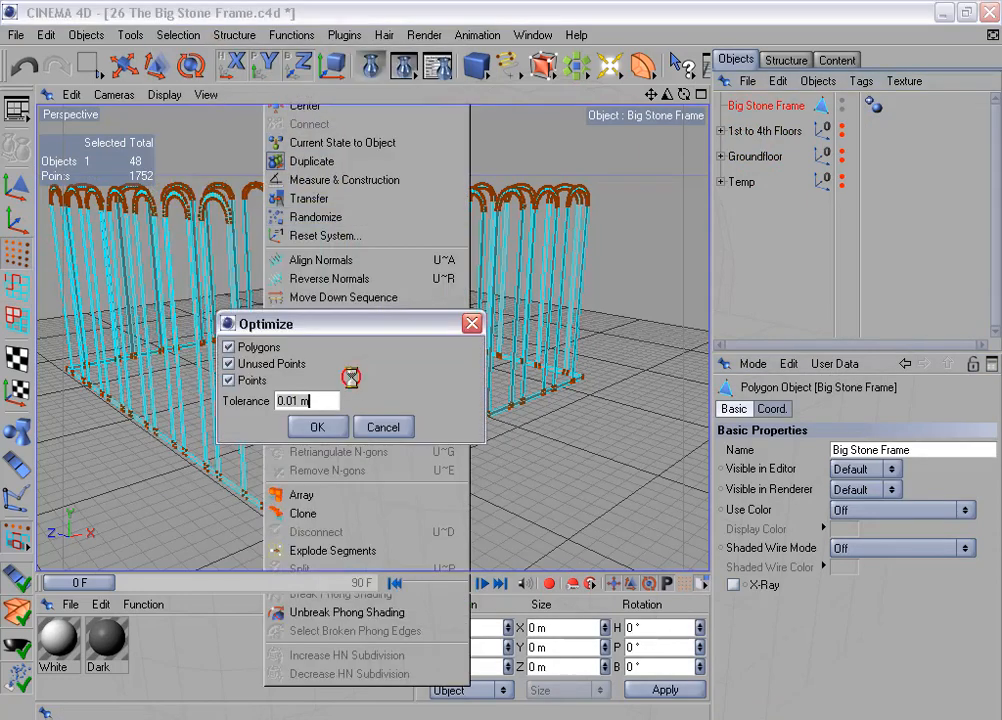
{"action": "left_click", "coordinate": [330, 427]}
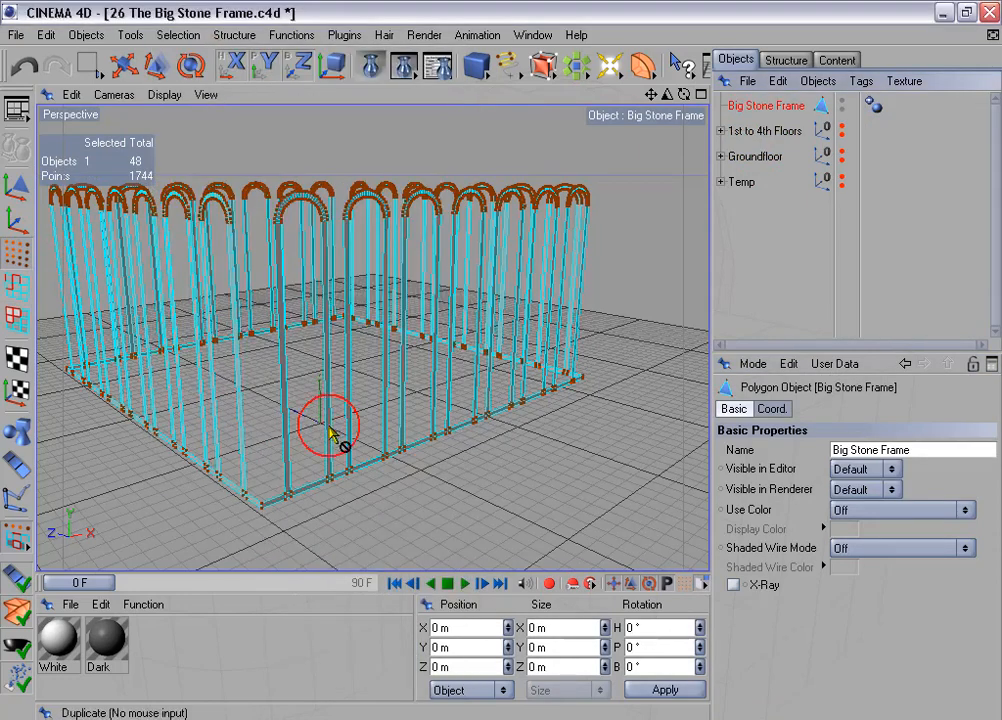
Step: Extrude all polygons of the Big Stone Frame by 10 m, with a 90° maximum angle, caps off and Preserve Groups on
{"action": "left_click", "coordinate": [17, 318]}
{"action": "key", "text": "ctrl+a"}
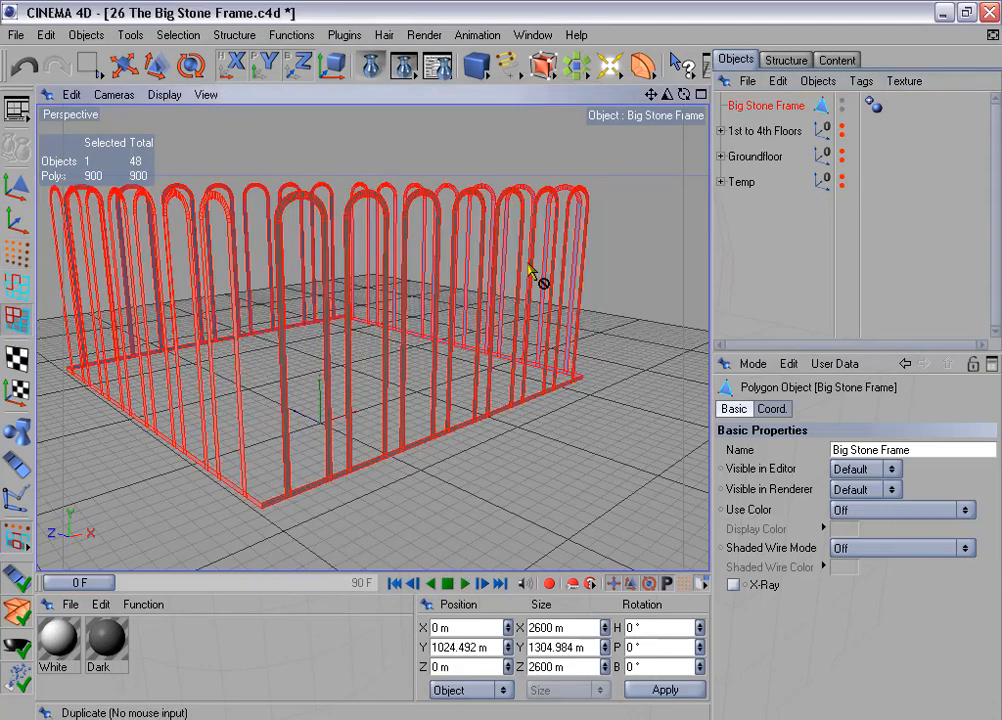
{"action": "right_click", "coordinate": [529, 267]}
{"action": "left_click", "coordinate": [614, 315]}
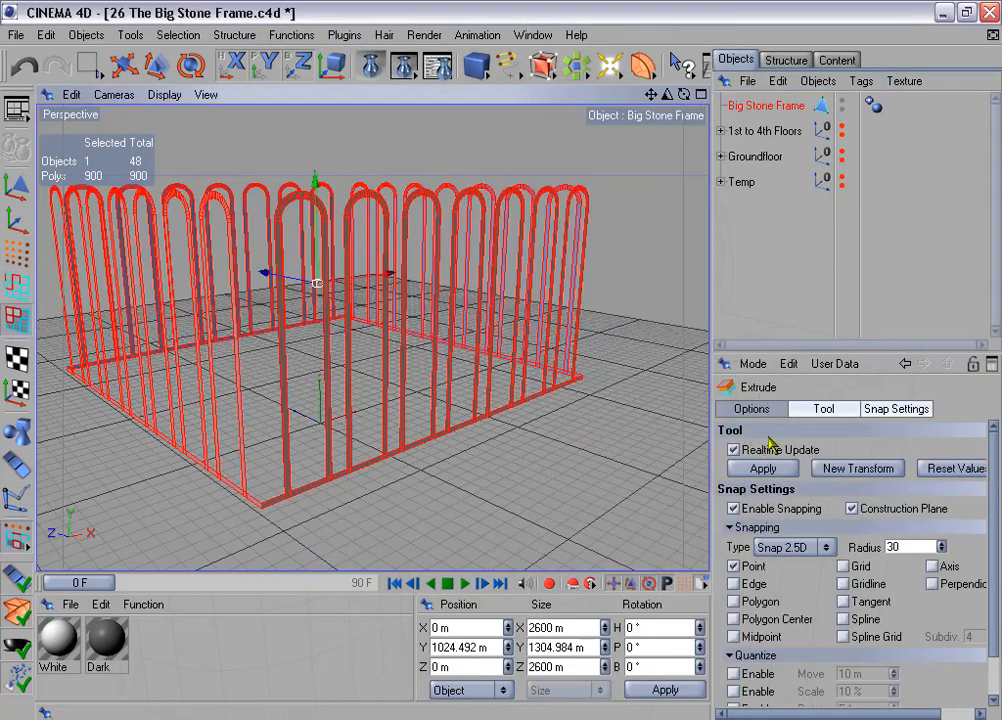
{"action": "left_click", "coordinate": [762, 409]}
{"action": "double_click", "coordinate": [840, 468]}
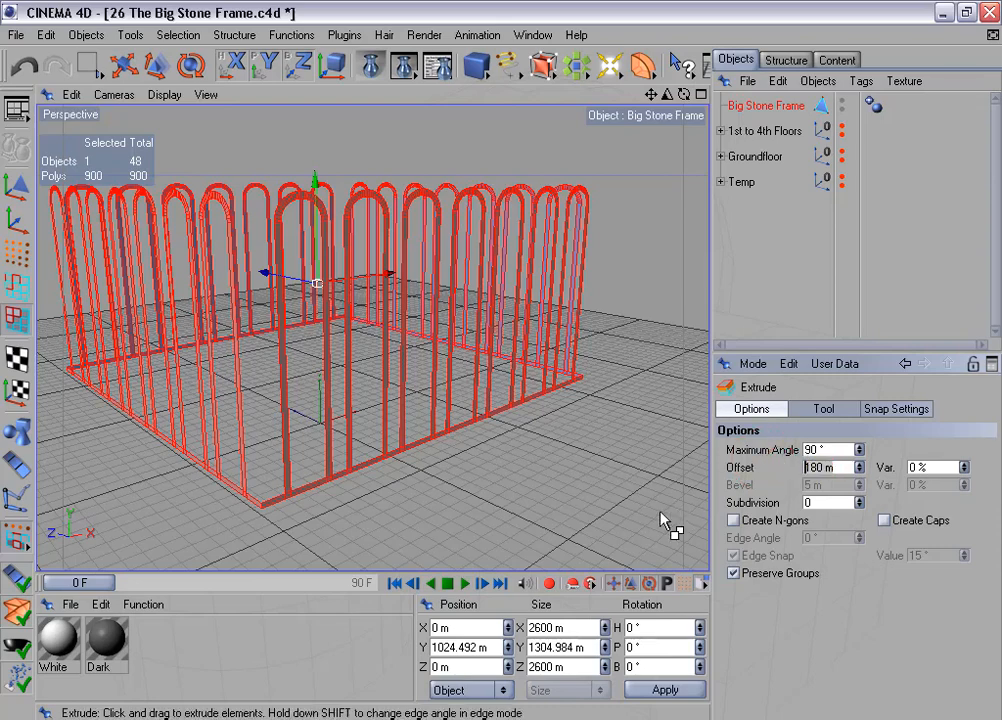
{"action": "type", "text": "10"}
{"action": "left_click", "coordinate": [760, 451]}
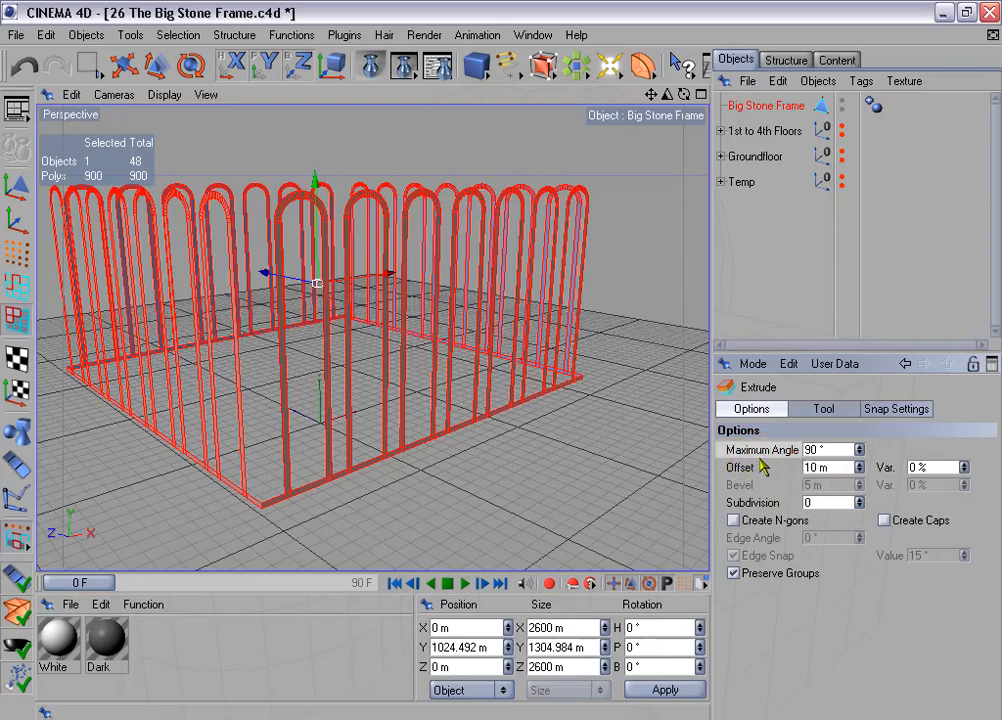
{"action": "left_click", "coordinate": [826, 409]}
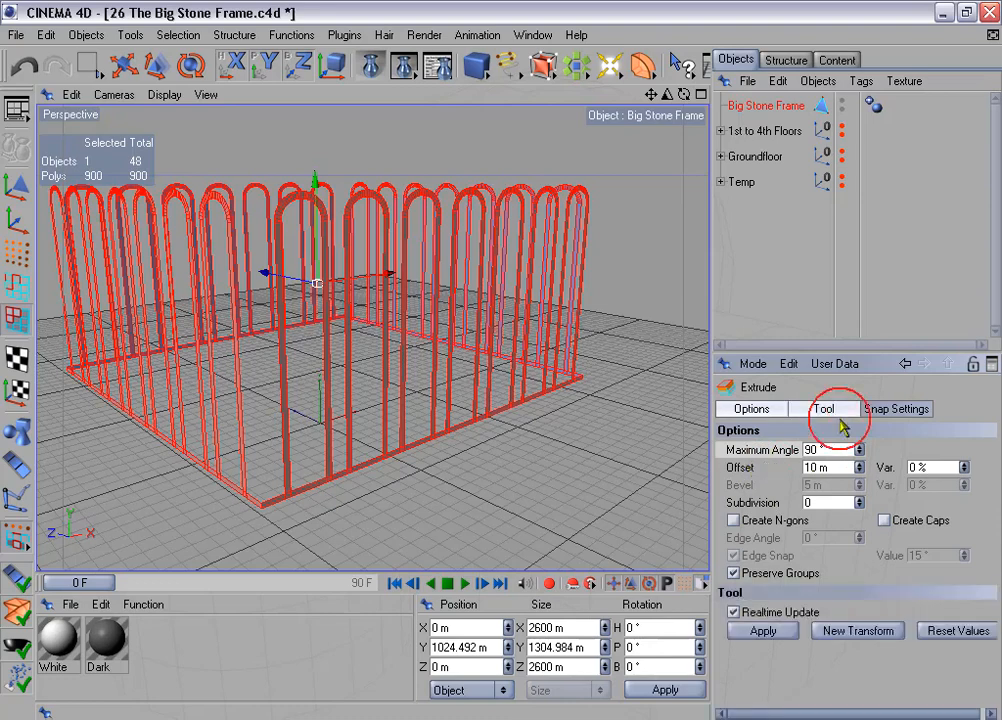
{"action": "left_click", "coordinate": [908, 521]}
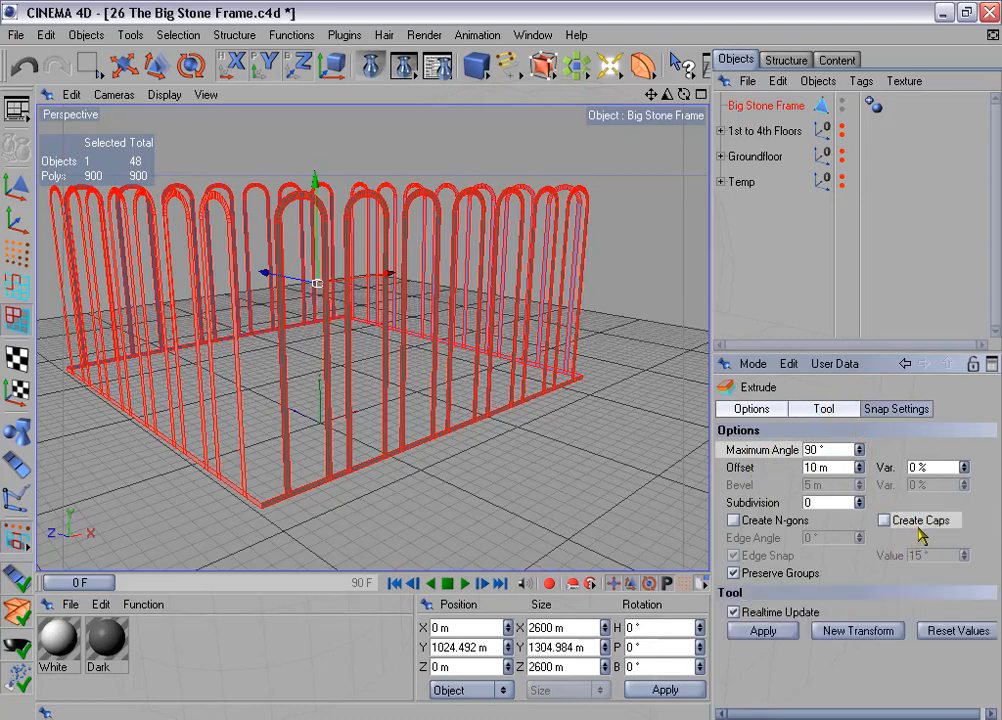
{"action": "left_click", "coordinate": [757, 523]}
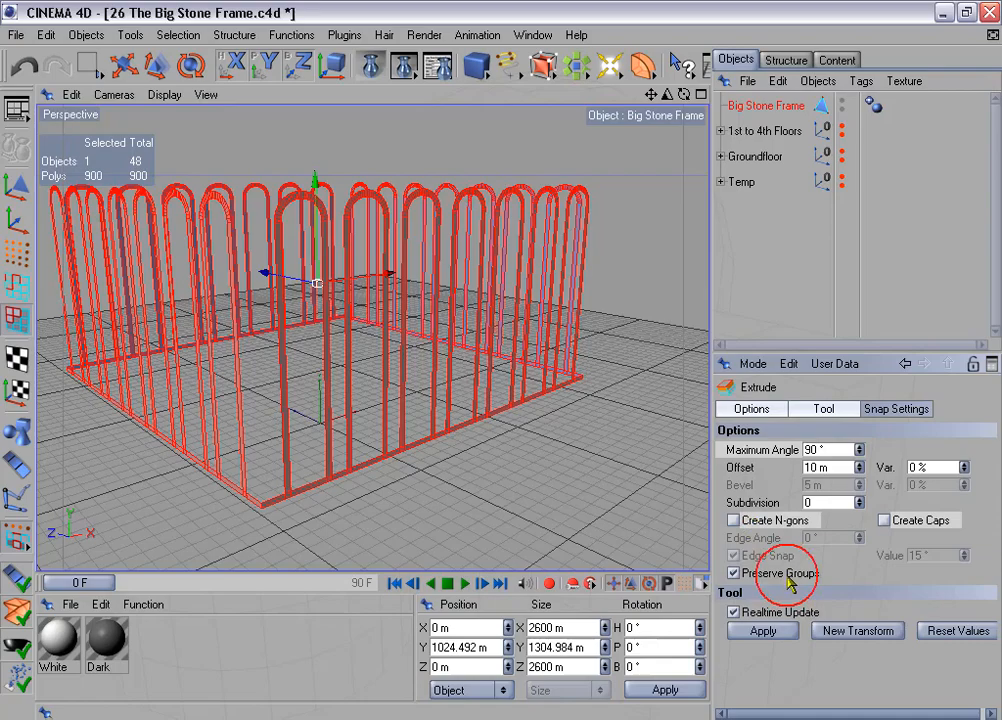
{"action": "left_click", "coordinate": [763, 631]}
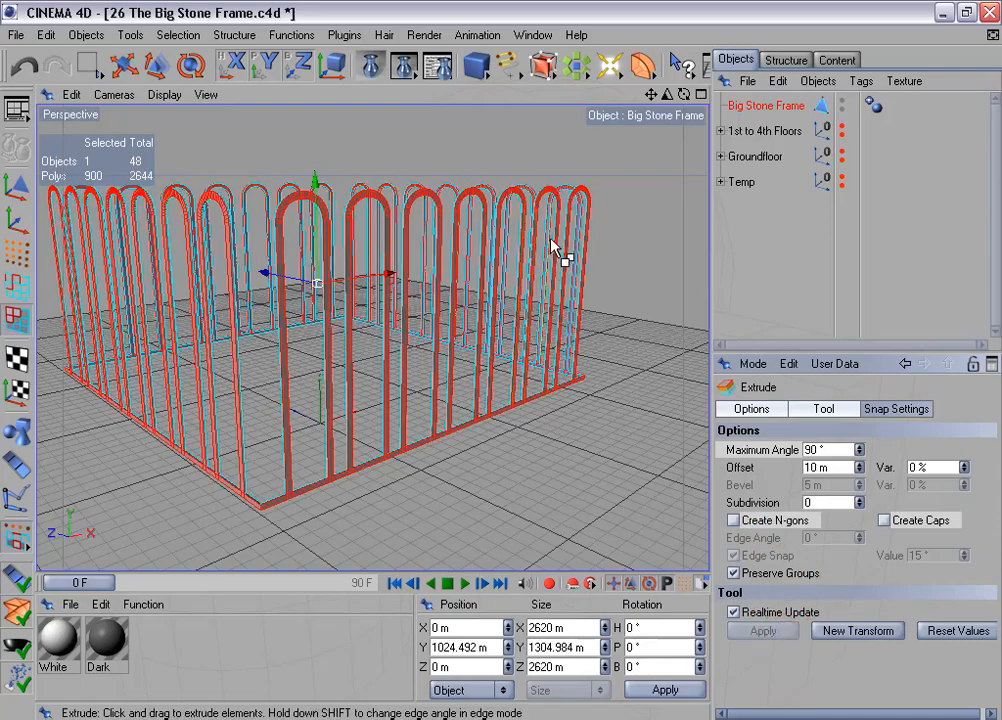
Step: Loop-select the polygons on the underside of the frame's bottom bar around the whole building and delete them
{"action": "left_click_drag", "start_coordinate": [559, 253], "coordinate": [520, 140], "text": "alt"}
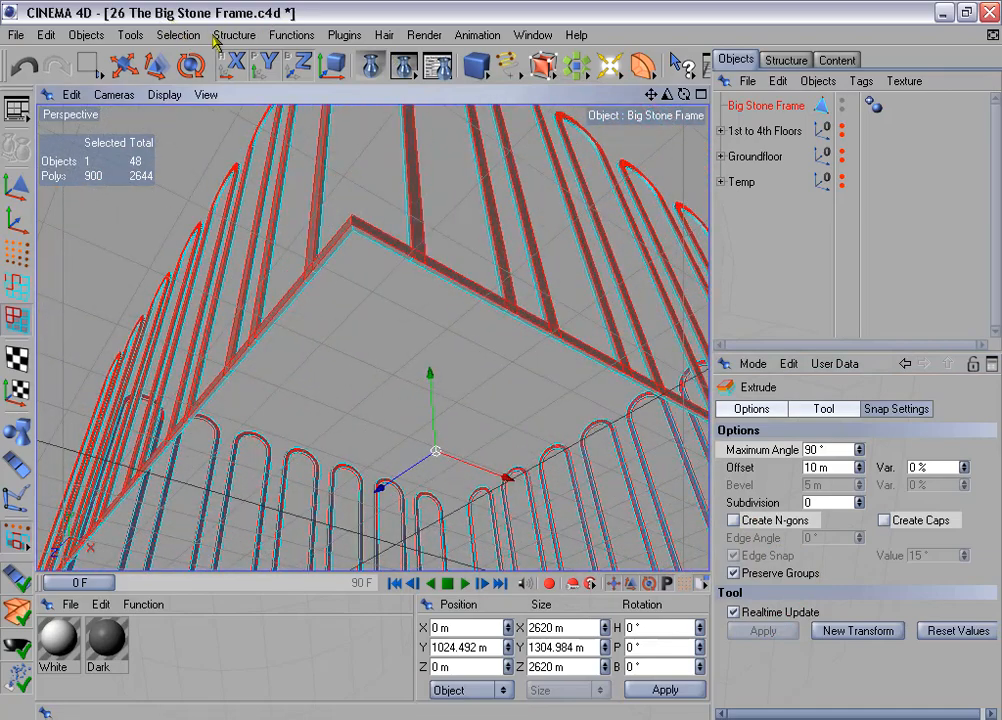
{"action": "left_click", "coordinate": [188, 36]}
{"action": "left_click", "coordinate": [260, 162]}
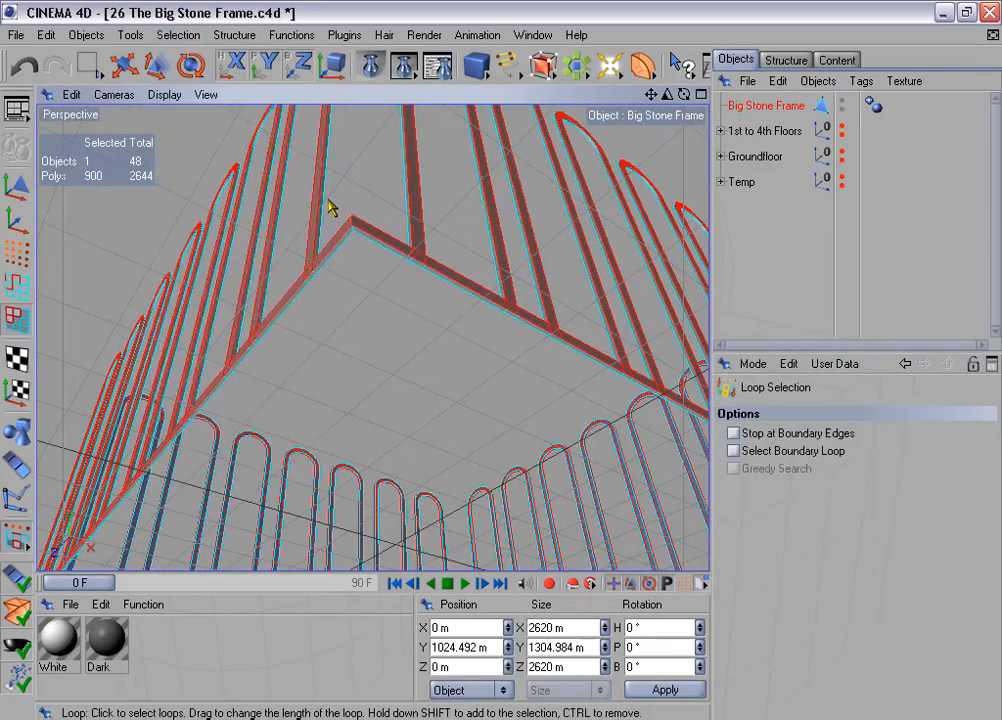
{"action": "left_click", "coordinate": [354, 232]}
{"action": "left_click", "coordinate": [354, 232]}
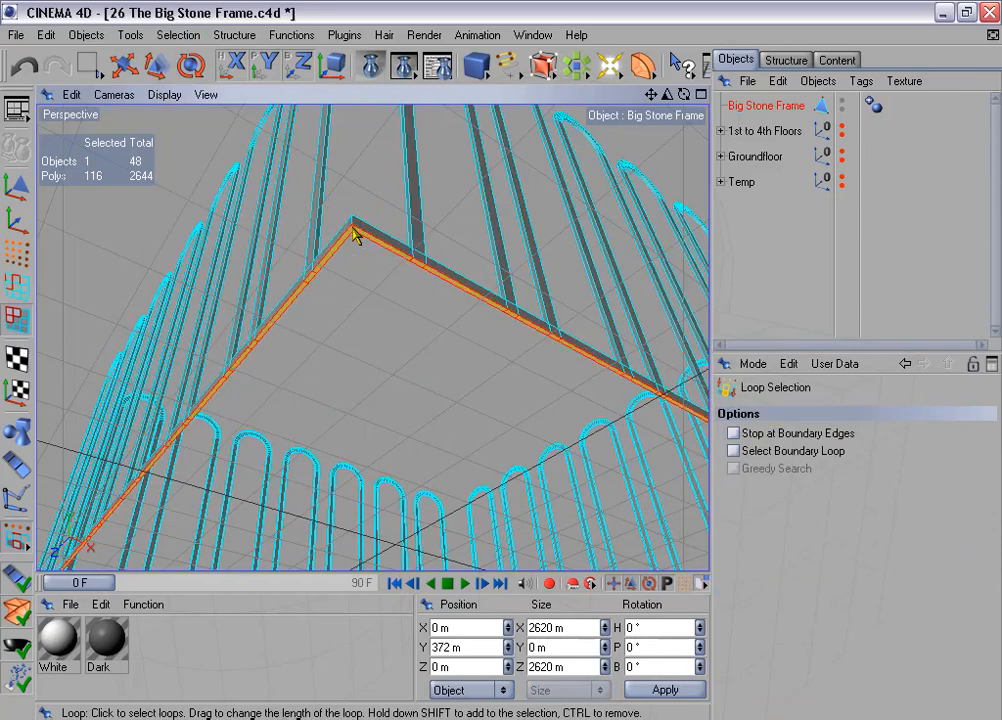
{"action": "key", "text": "Delete"}
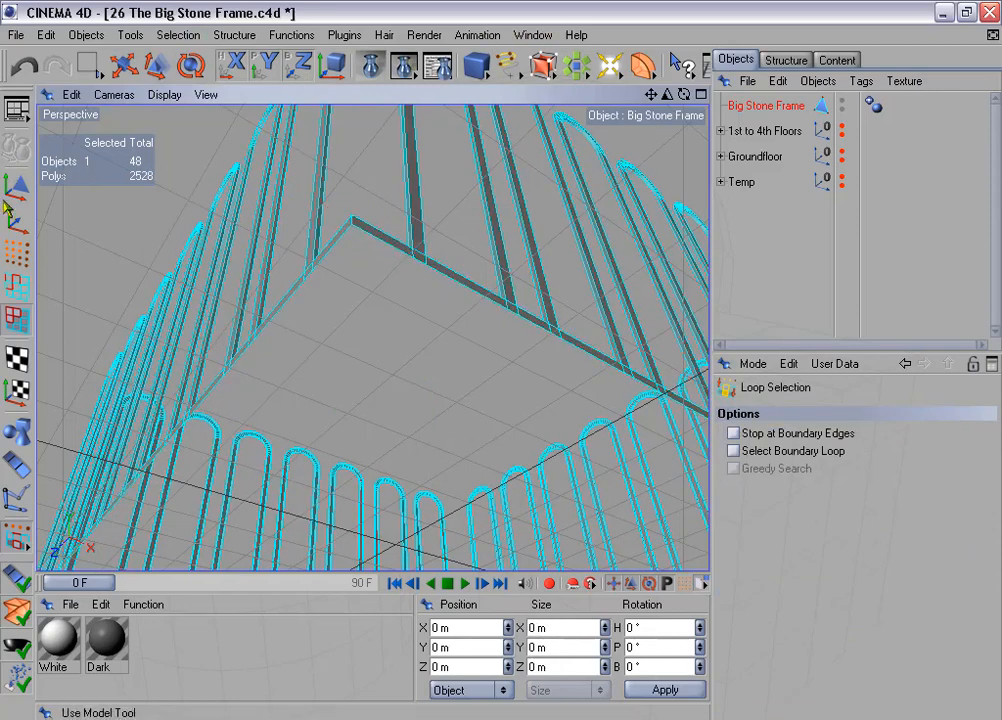
Step: Deselect all points and optimize the extruded frame with a 0.01 m tolerance to clear the leftover points
{"action": "left_click", "coordinate": [16, 253]}
{"action": "left_click", "coordinate": [178, 34]}
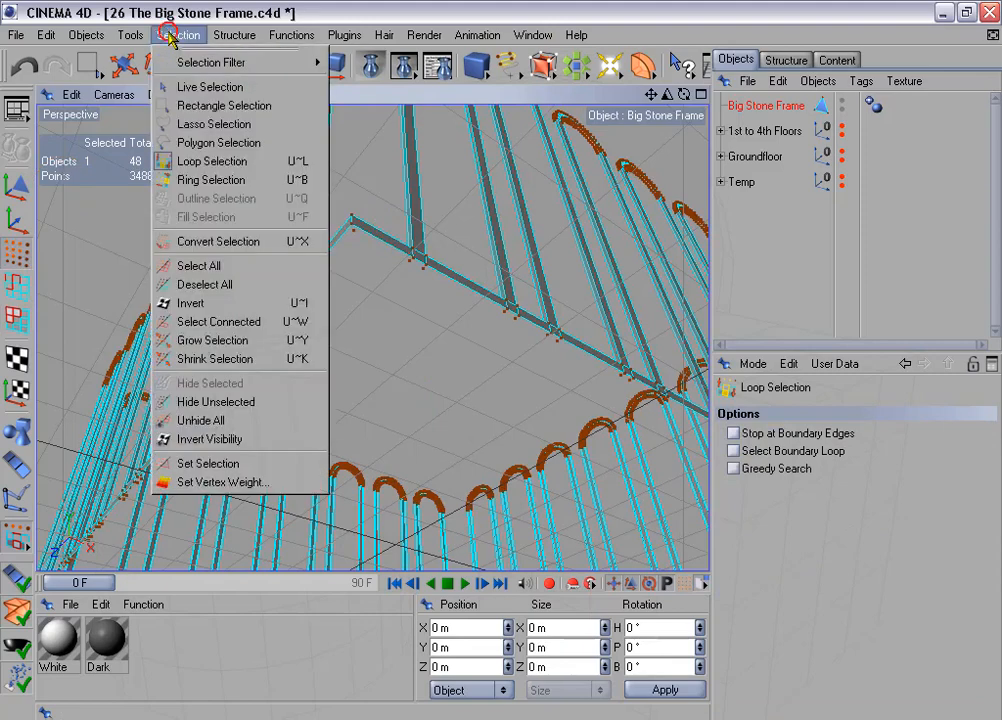
{"action": "left_click", "coordinate": [250, 285]}
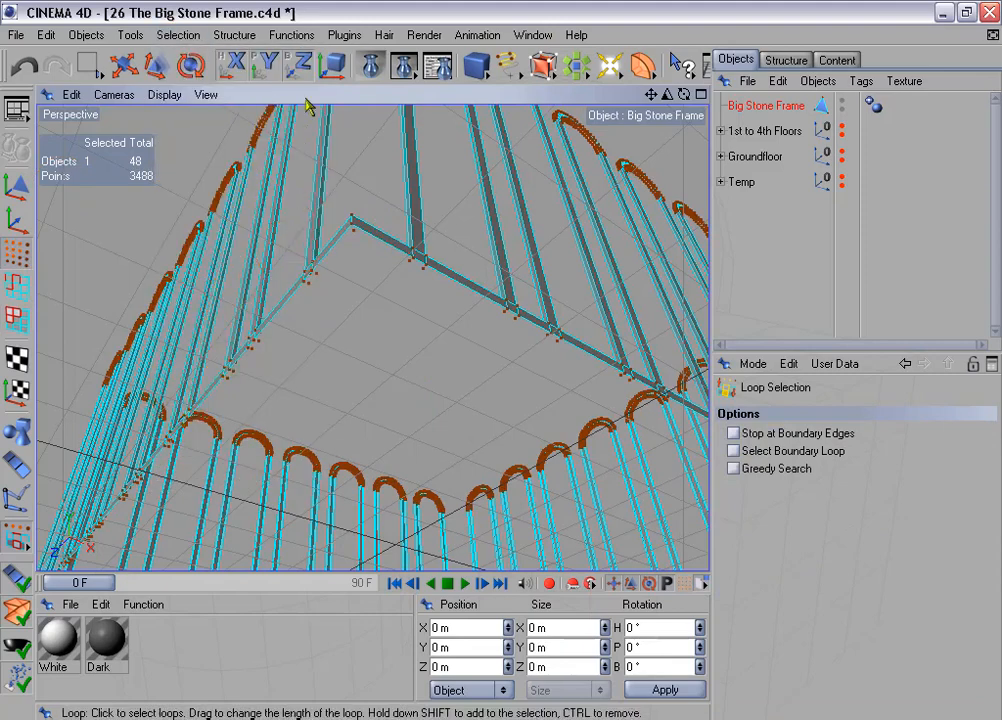
{"action": "left_click", "coordinate": [291, 34]}
{"action": "left_click", "coordinate": [342, 378]}
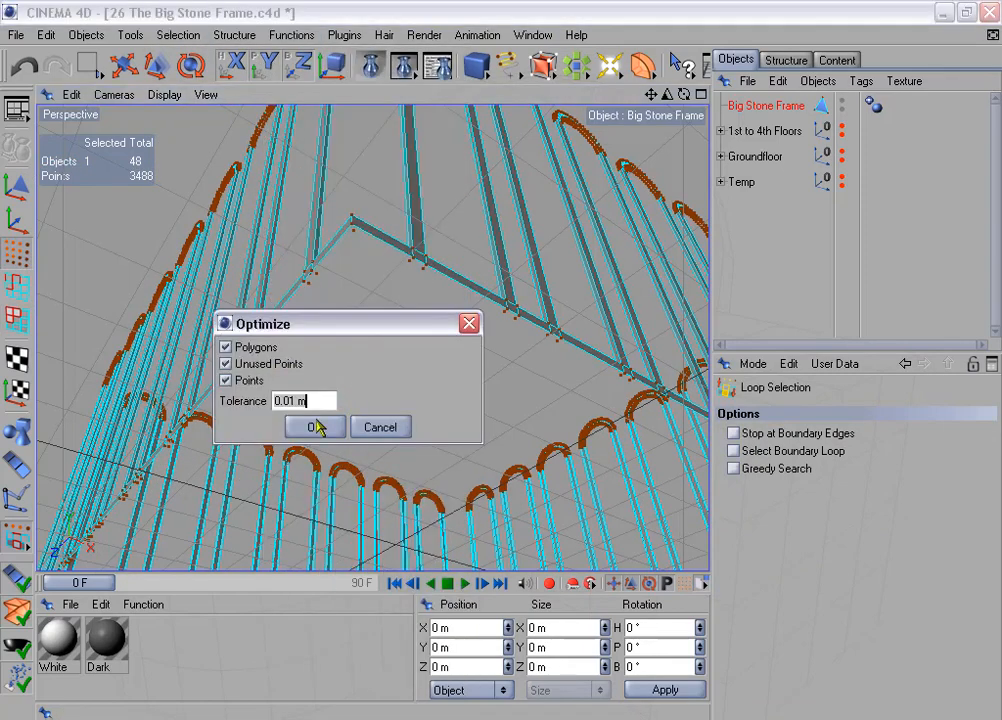
{"action": "left_click", "coordinate": [314, 427]}
Step: Create a material named White 02 with specular off and color brightness 96 %, and apply it to the Big Stone Frame
{"action": "scroll", "coordinate": [419, 369], "scroll_direction": "down", "scroll_amount": 6}
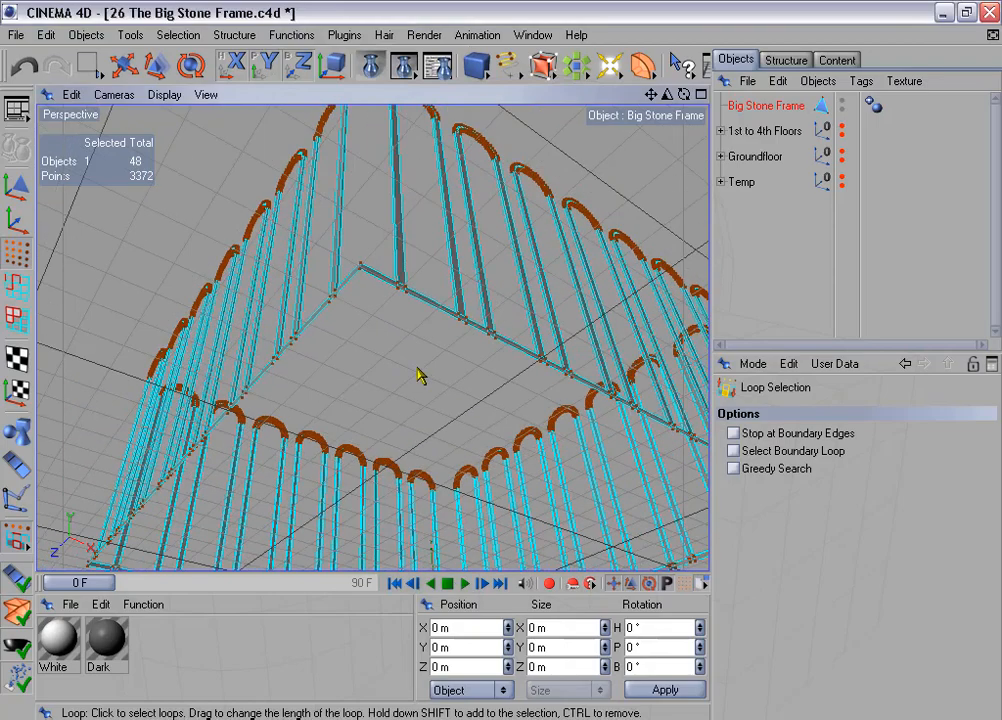
{"action": "left_click_drag", "start_coordinate": [490, 264], "coordinate": [488, 231], "text": "alt"}
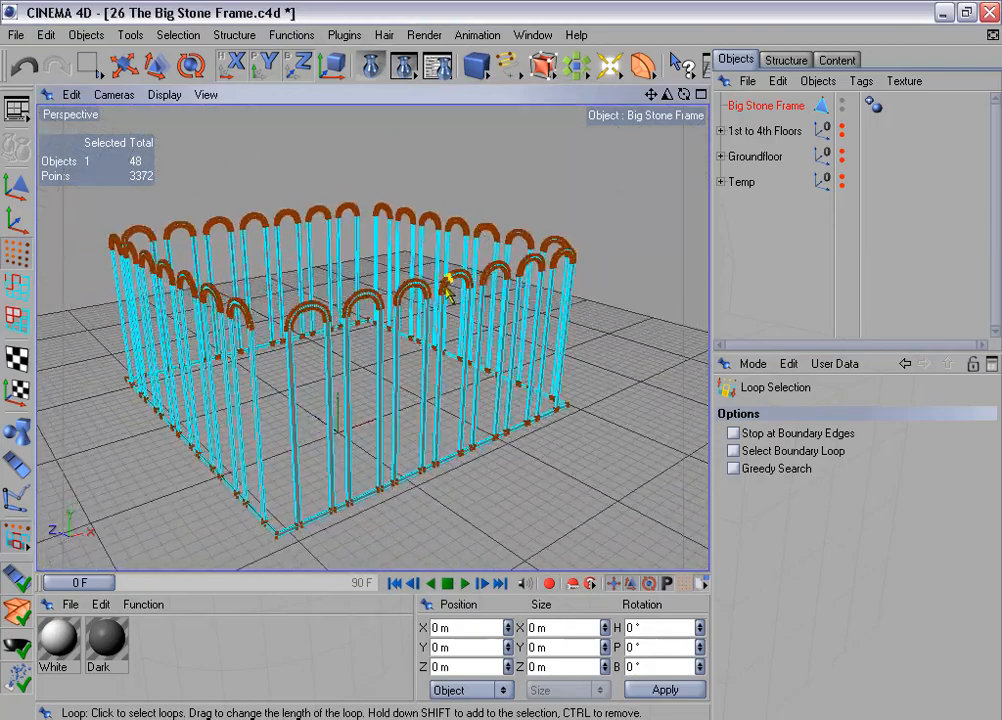
{"action": "double_click", "coordinate": [155, 647]}
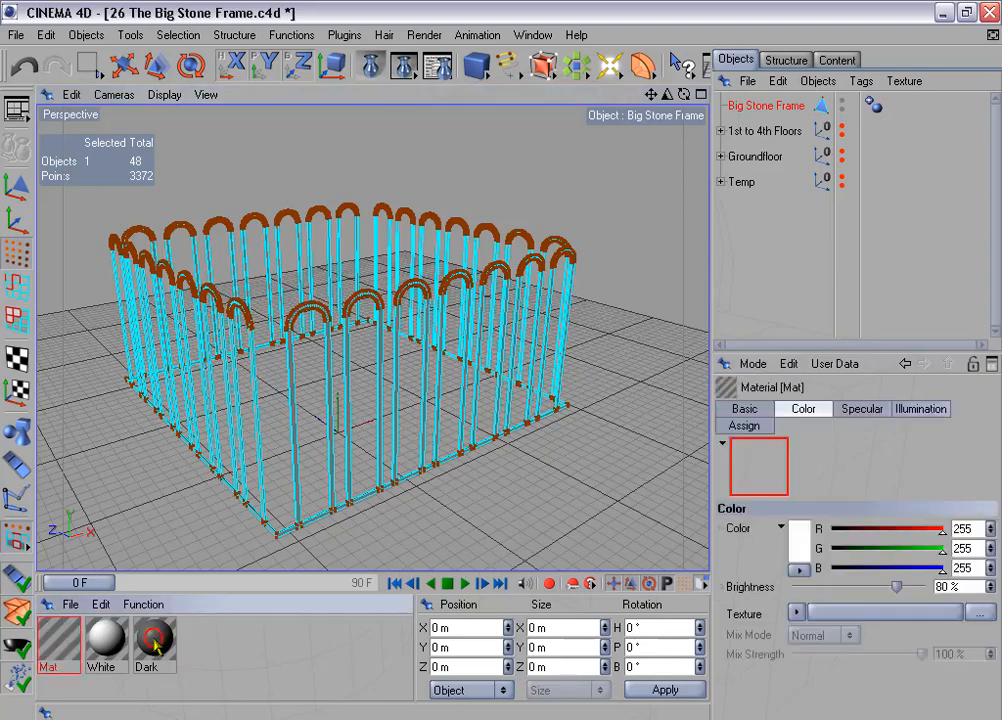
{"action": "double_click", "coordinate": [62, 639]}
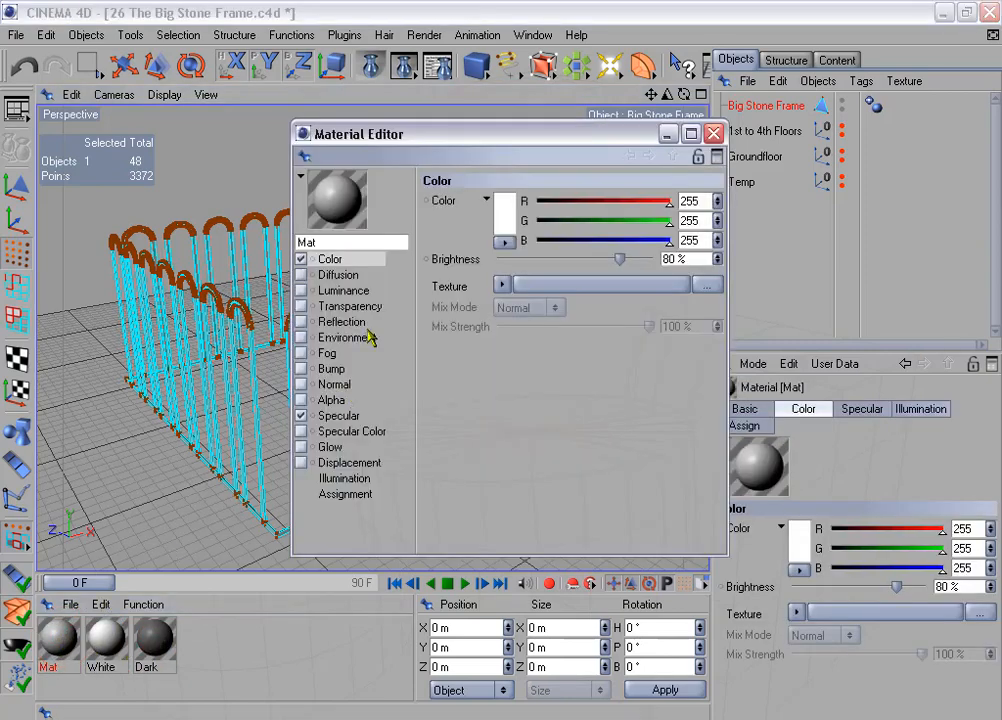
{"action": "left_click", "coordinate": [301, 415]}
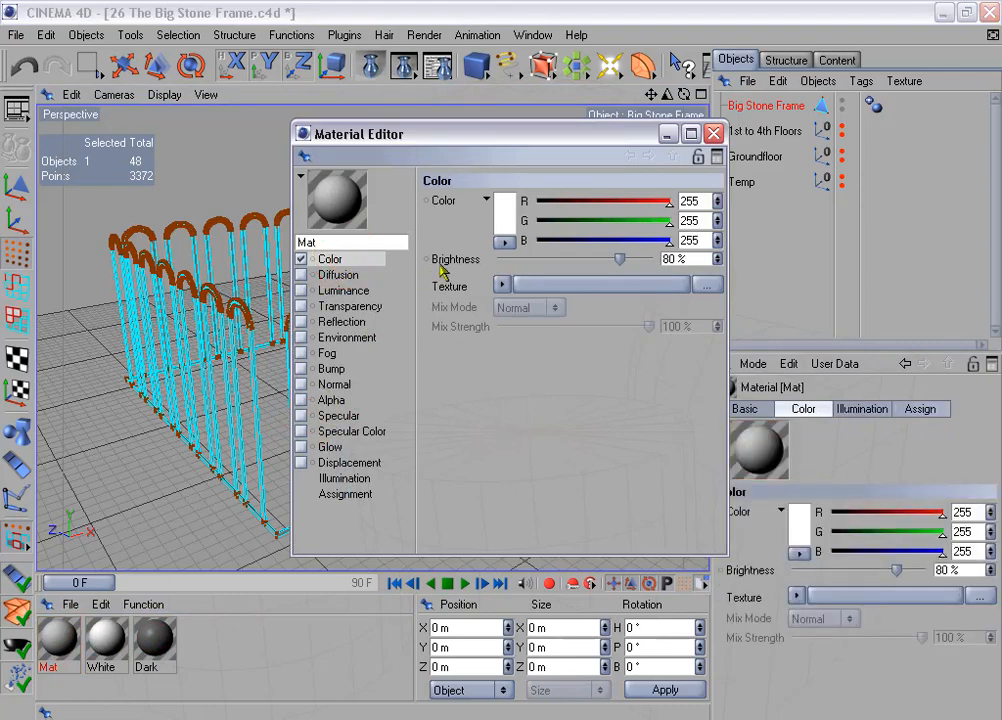
{"action": "left_click_drag", "start_coordinate": [620, 260], "coordinate": [642, 263]}
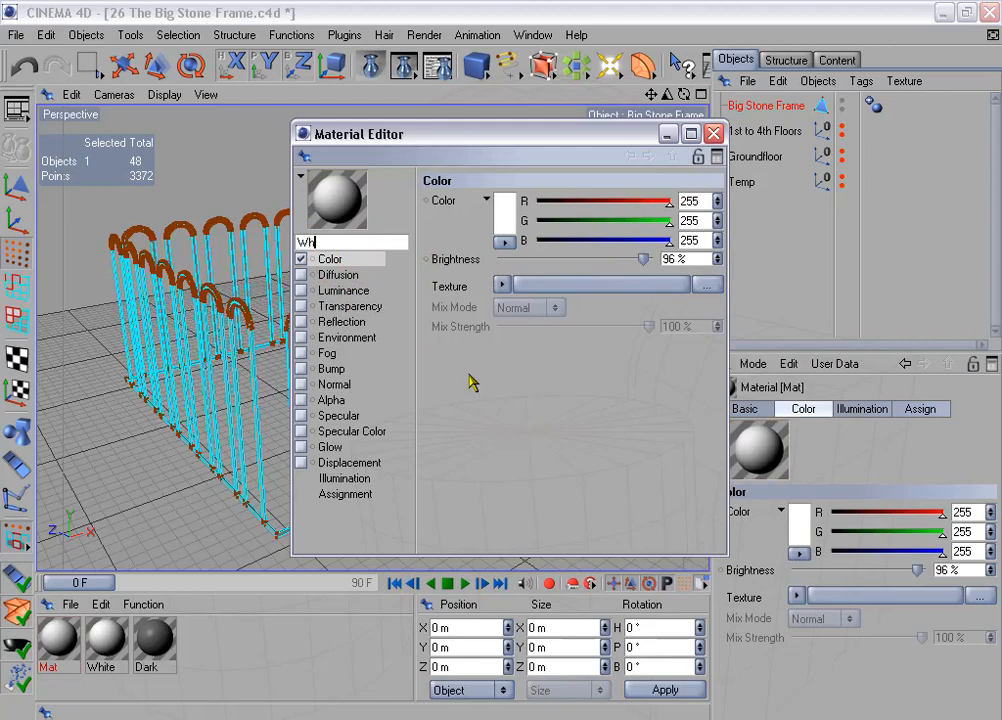
{"action": "key", "text": "Return"}
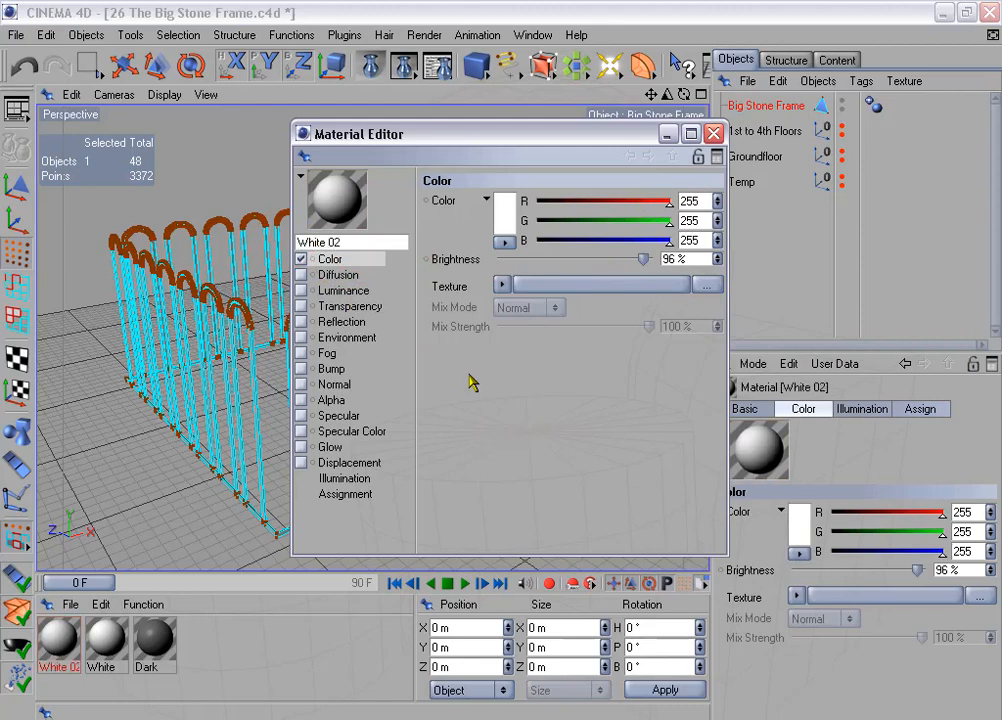
{"action": "left_click", "coordinate": [713, 134]}
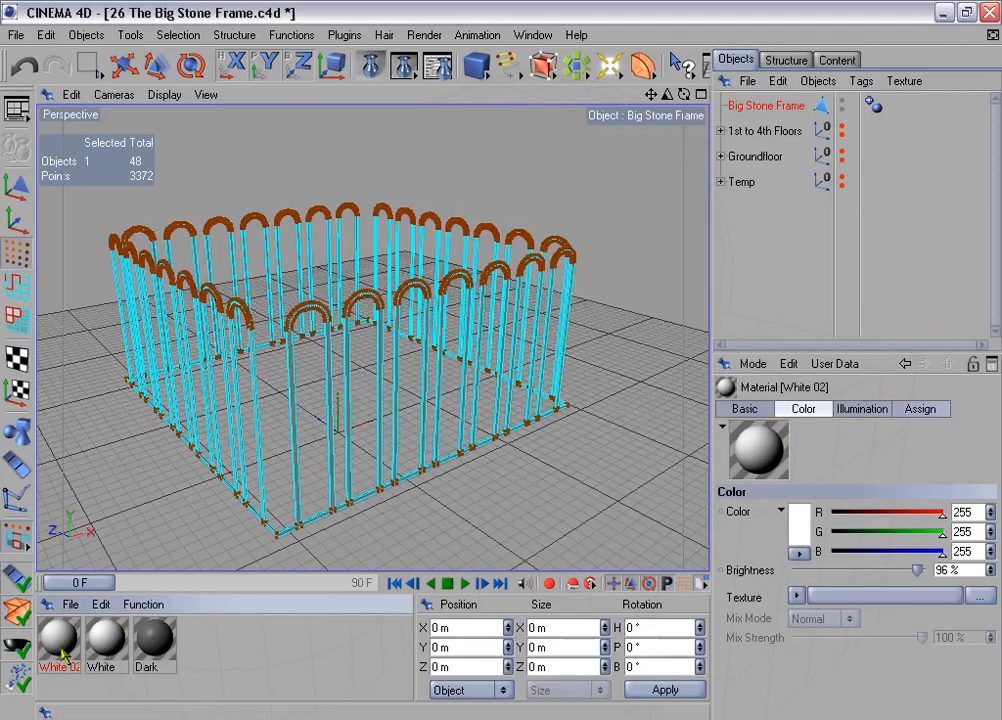
{"action": "left_click_drag", "start_coordinate": [757, 106], "coordinate": [757, 106]}
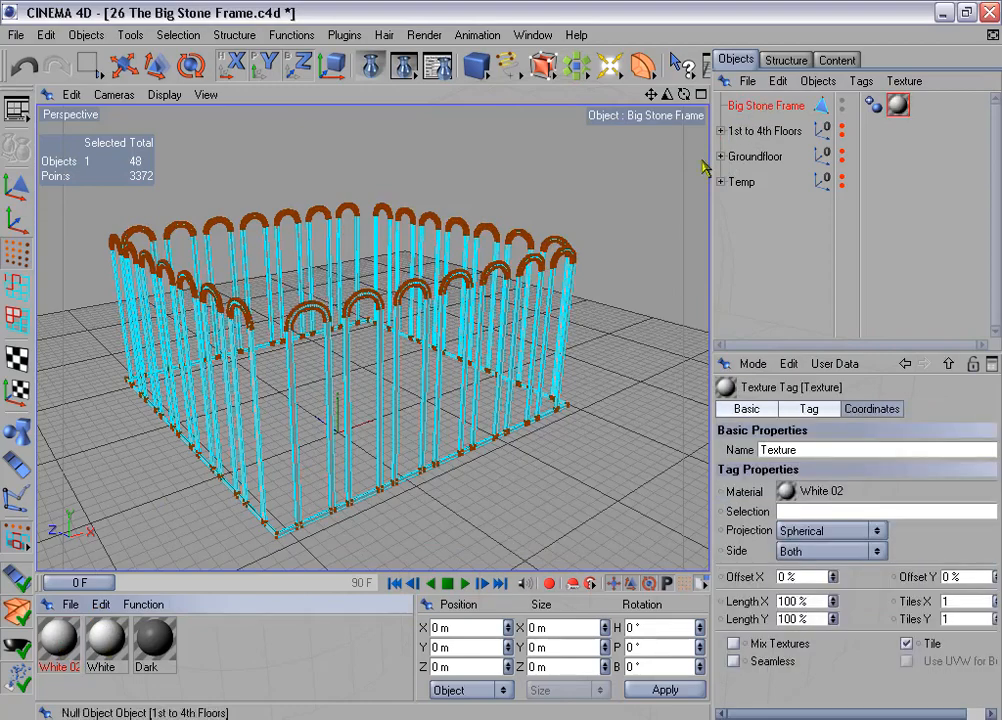
Step: Show the 1st to 4th Floors and render the building to check the frames against the facade
{"action": "left_click_drag", "start_coordinate": [541, 232], "coordinate": [512, 220], "text": "alt"}
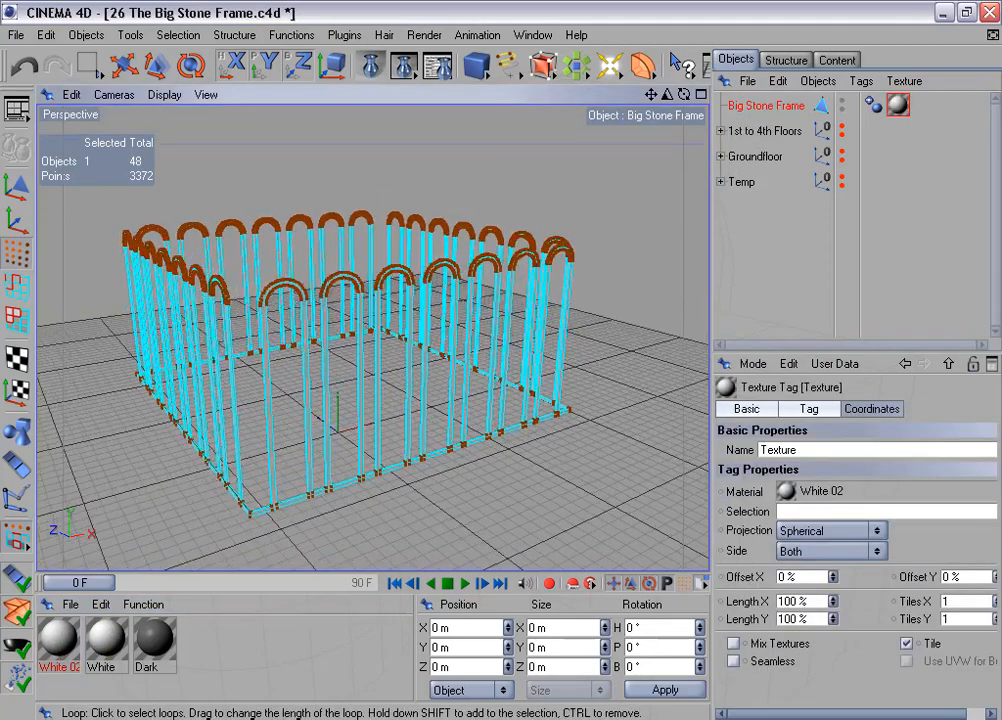
{"action": "left_click", "coordinate": [841, 127], "text": "ctrl"}
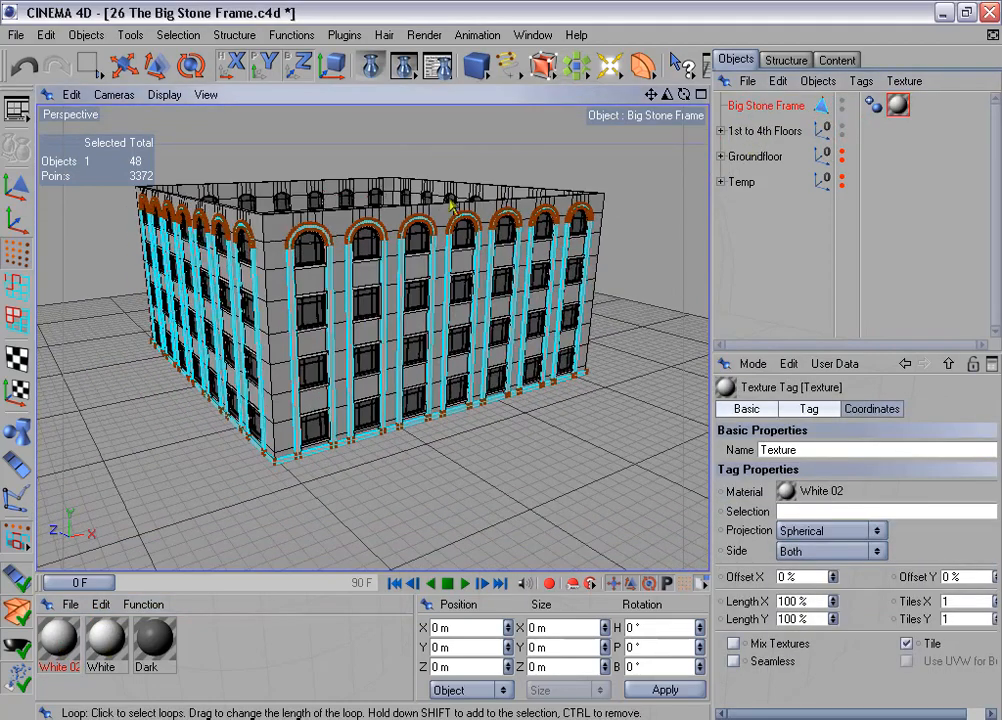
{"action": "left_click", "coordinate": [408, 67]}
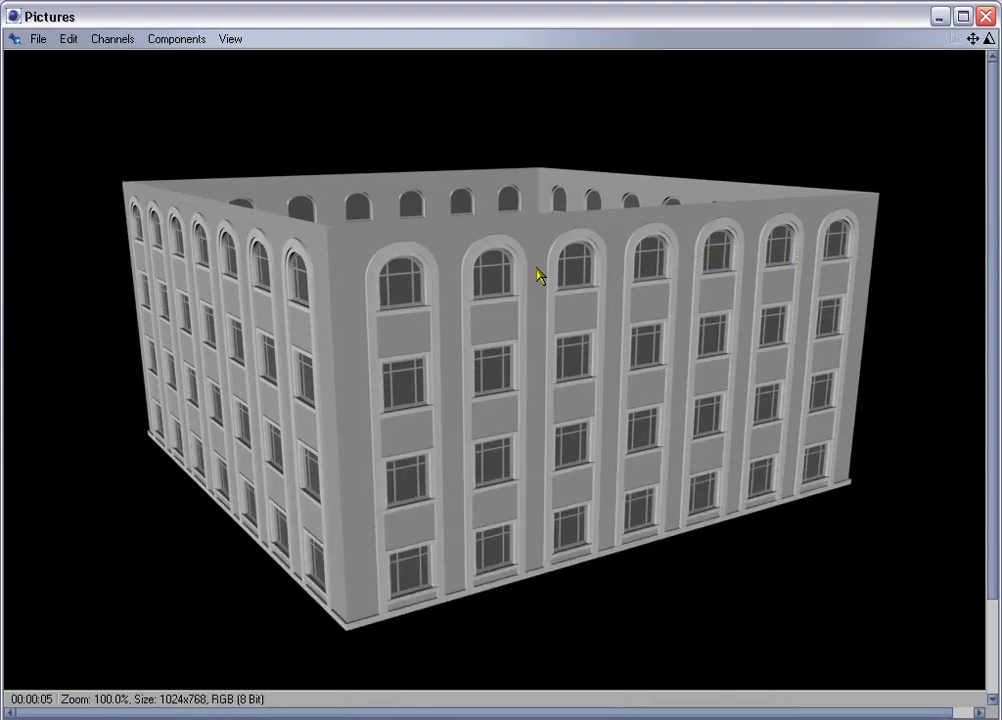
{"action": "left_click", "coordinate": [986, 16]}
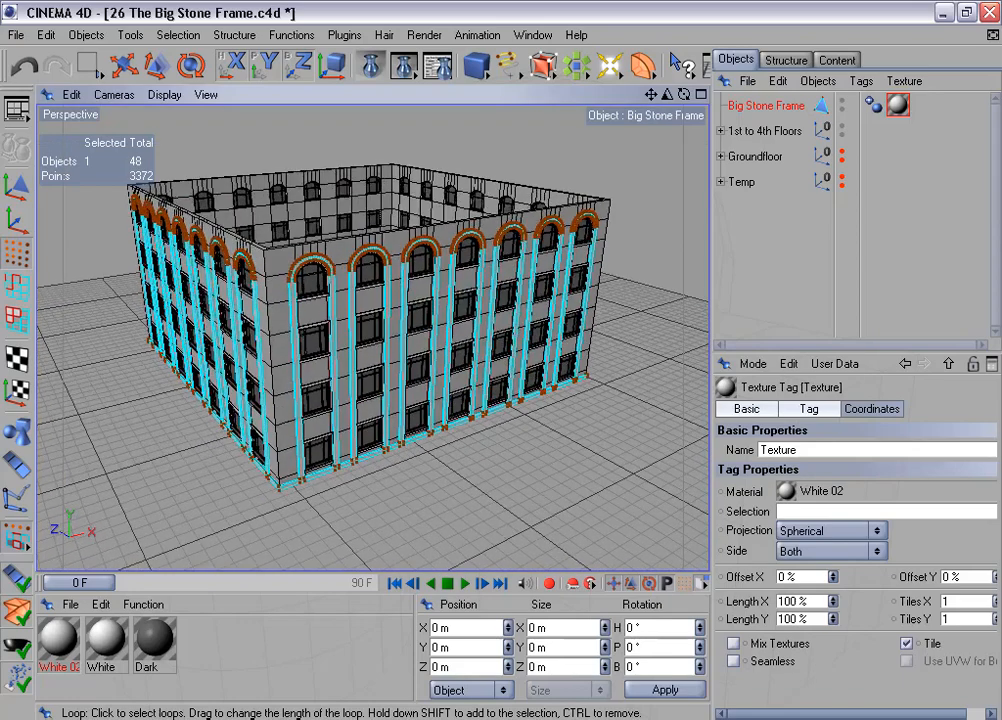
Step: Hide the 1st to 4th Floors and show all four views of the frame
{"action": "left_click_drag", "start_coordinate": [473, 360], "coordinate": [482, 364], "text": "alt"}
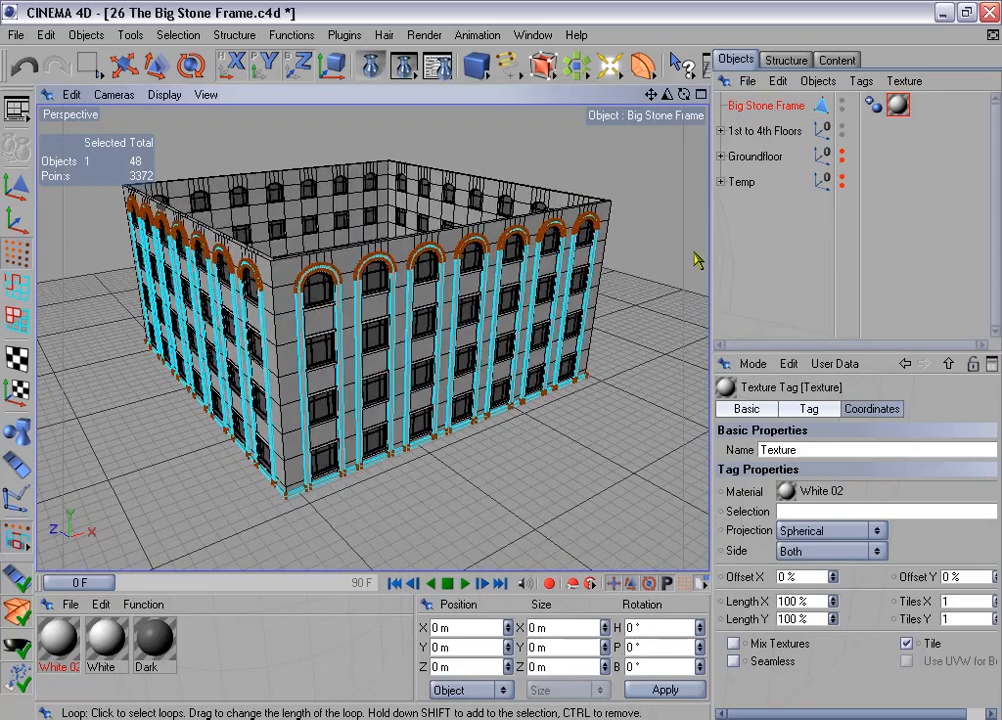
{"action": "left_click", "coordinate": [841, 127]}
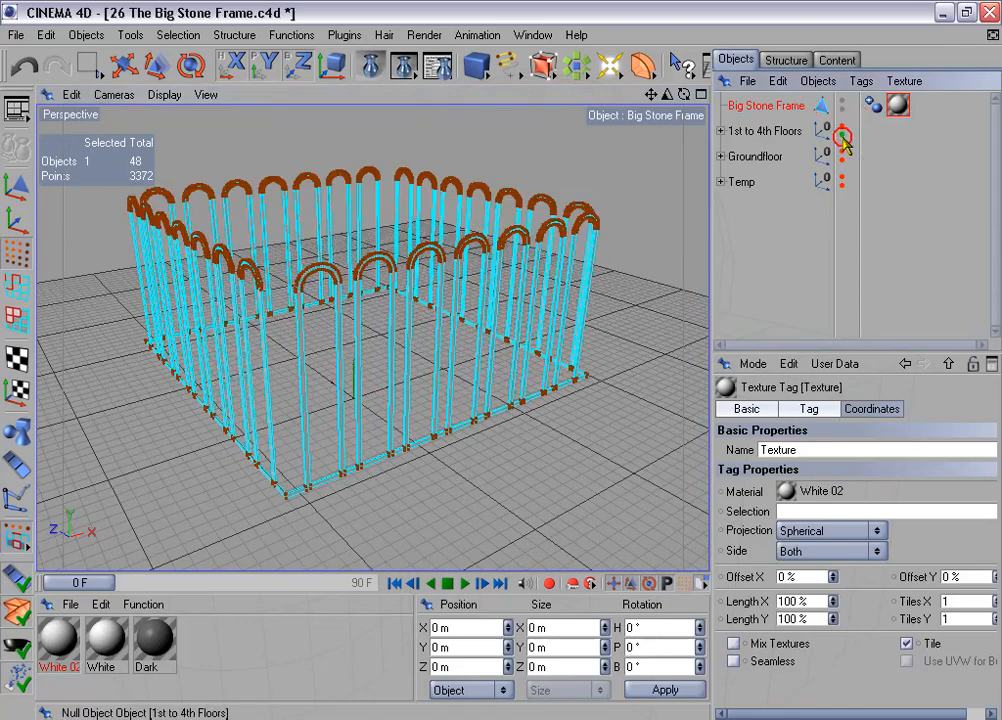
{"action": "middle_click", "coordinate": [515, 280]}
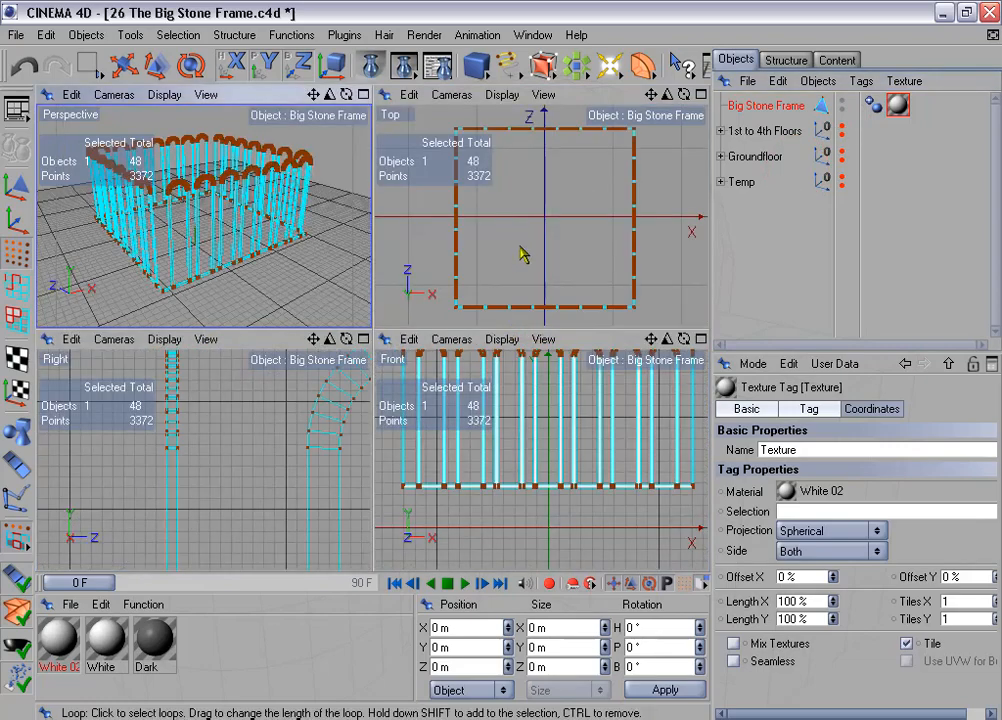
Step: Delete the points of the Big Stone Frame's back and both lateral sides, keeping only the front row of arches
{"action": "middle_click", "coordinate": [520, 255]}
{"action": "left_click_drag", "start_coordinate": [90, 64], "coordinate": [150, 88]}
{"action": "left_click_drag", "start_coordinate": [165, 133], "coordinate": [457, 257]}
{"action": "left_click_drag", "start_coordinate": [583, 420], "coordinate": [615, 508]}
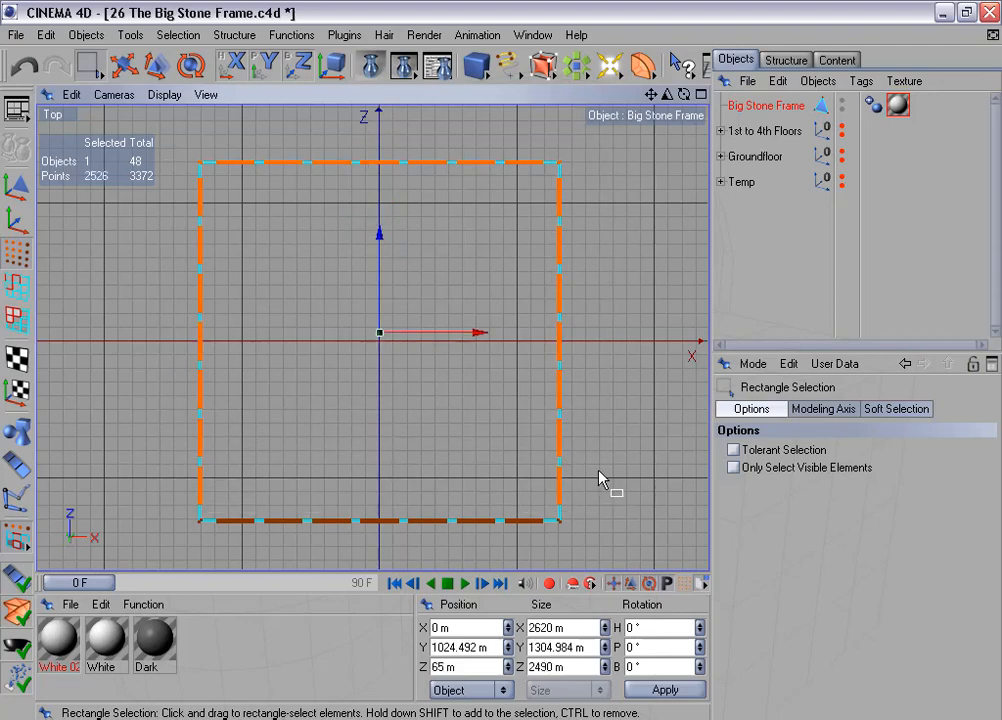
{"action": "key", "text": "Delete"}
{"action": "key", "text": "F5"}
{"action": "key", "text": "F1"}
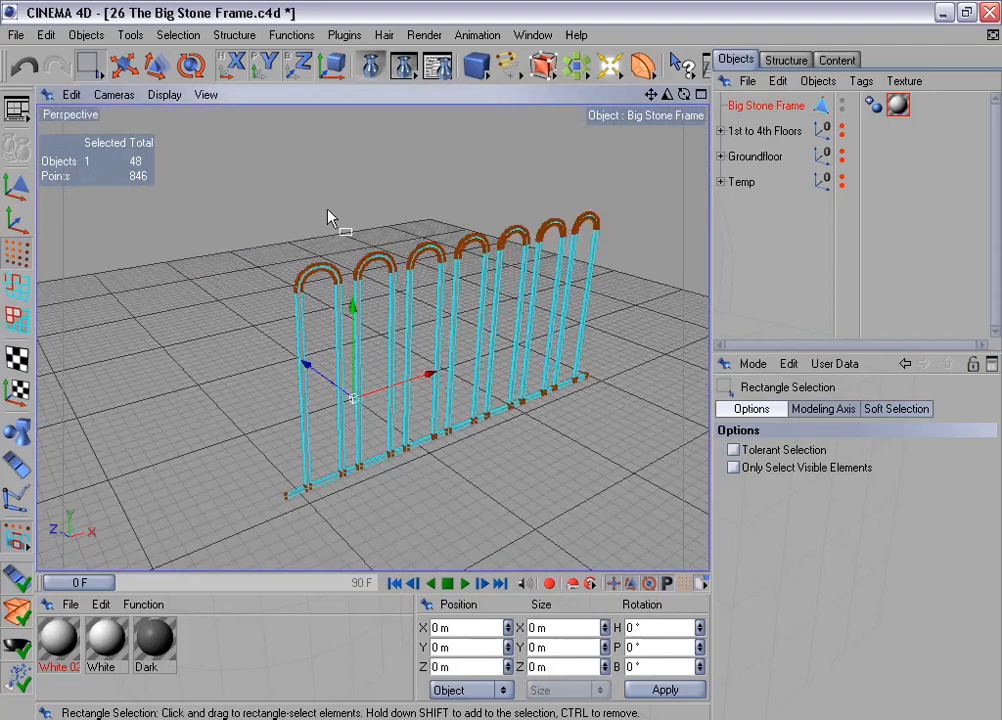
{"action": "left_click_drag", "start_coordinate": [331, 217], "coordinate": [410, 240], "text": "alt"}
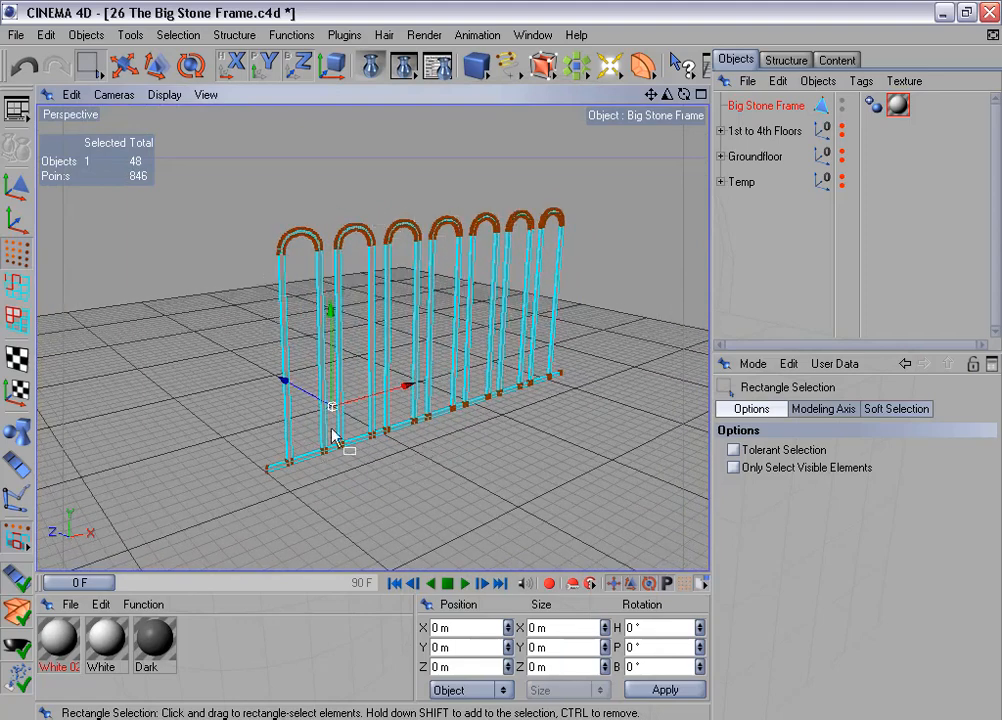
Step: Loop-select the outer contour edges running over all arches in front view, with Stop at Boundary Edges enabled
{"action": "left_click", "coordinate": [16, 285]}
{"action": "key", "text": "F5"}
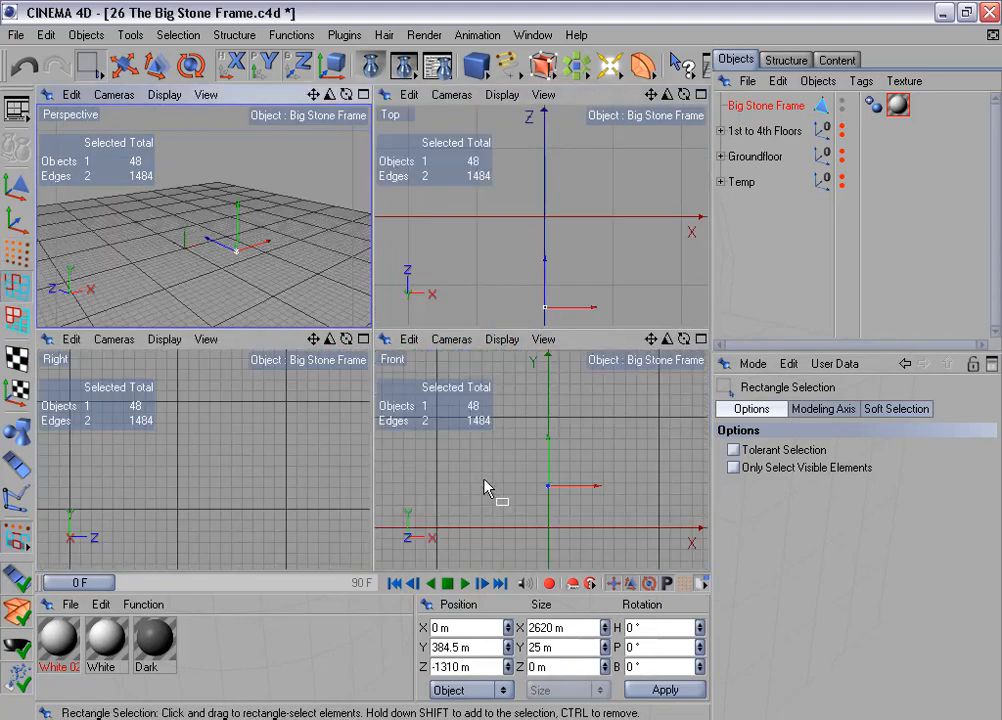
{"action": "key", "text": "F4"}
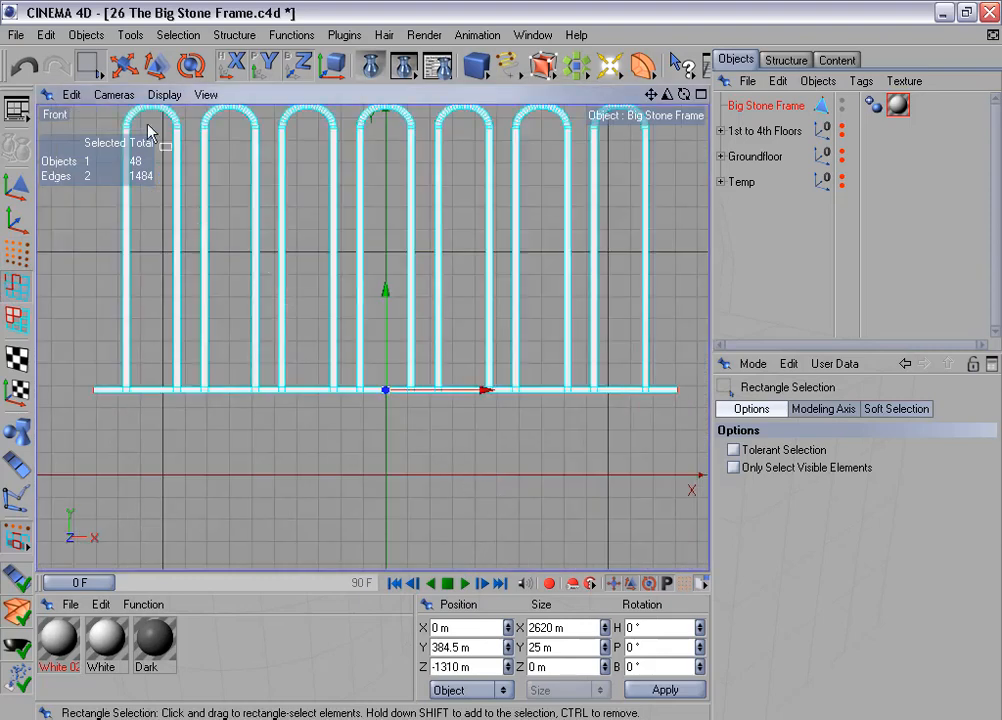
{"action": "left_click", "coordinate": [175, 35]}
{"action": "left_click", "coordinate": [262, 161]}
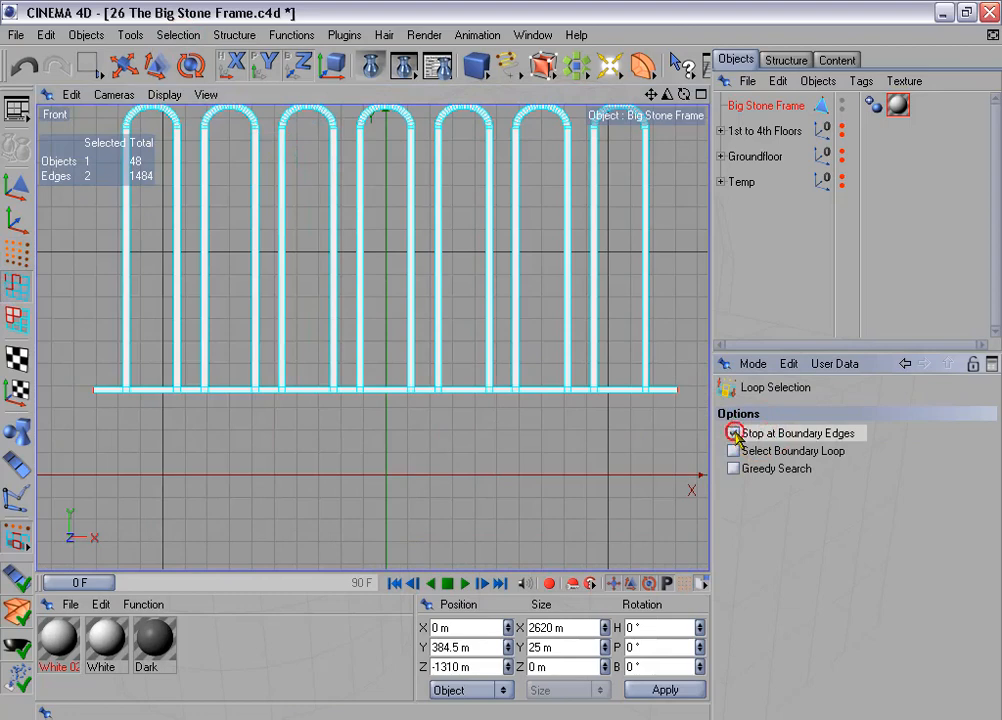
{"action": "scroll", "coordinate": [553, 417], "scroll_direction": "up", "scroll_amount": 1}
{"action": "key", "text": "ctrl+Tab"}
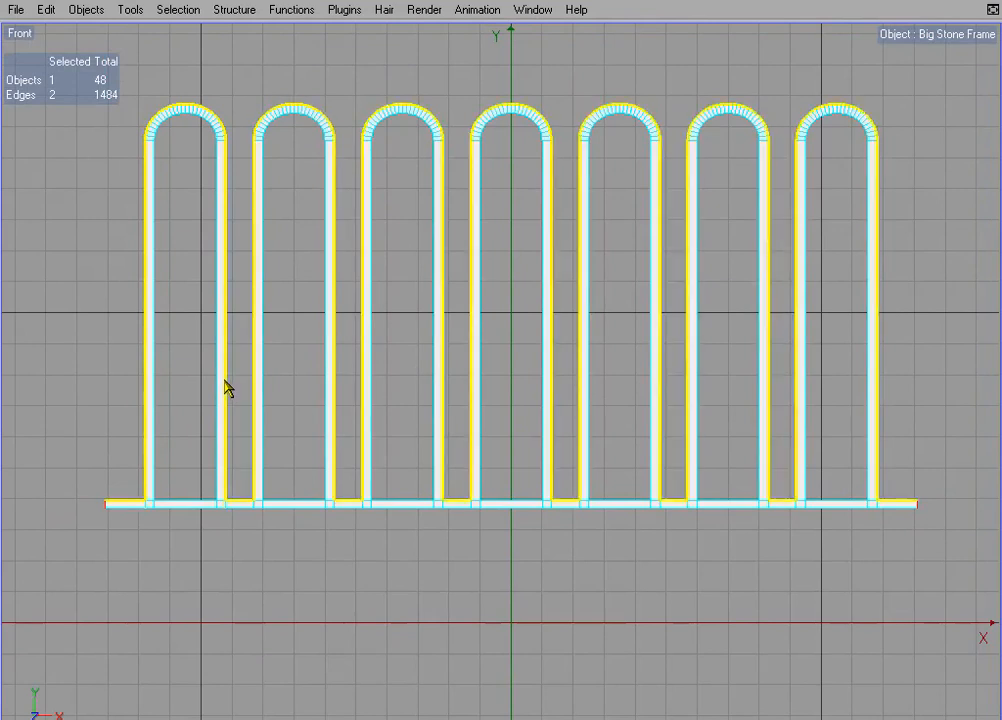
{"action": "left_click", "coordinate": [226, 389]}
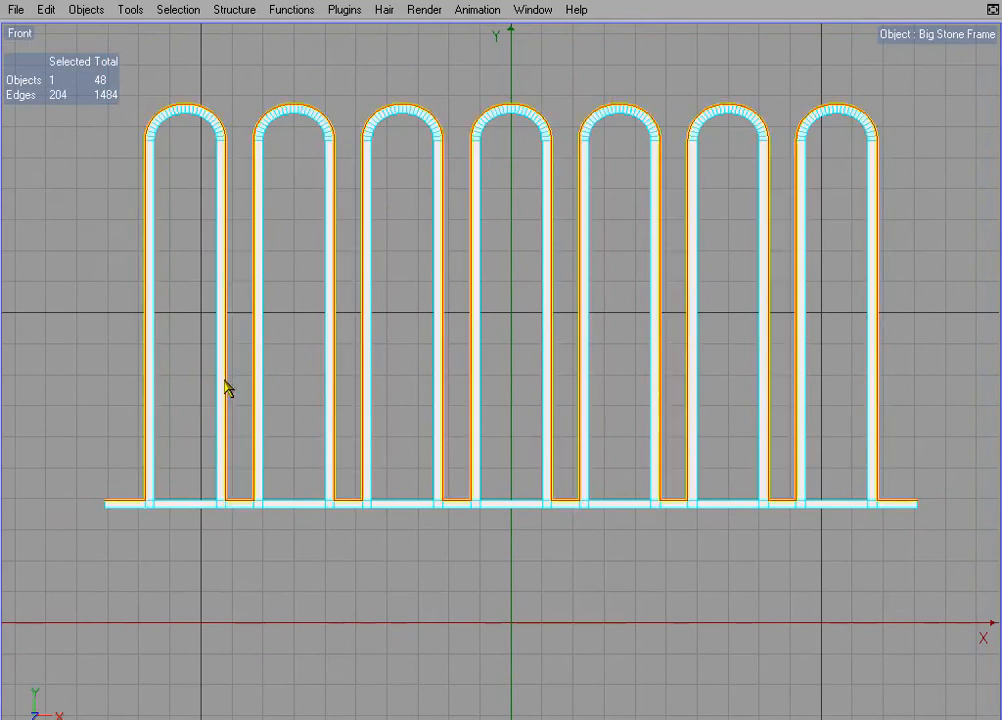
Step: Add the inner edge loops of all seven arch openings to the edge selection
{"action": "left_click", "coordinate": [190, 508], "text": "shift"}
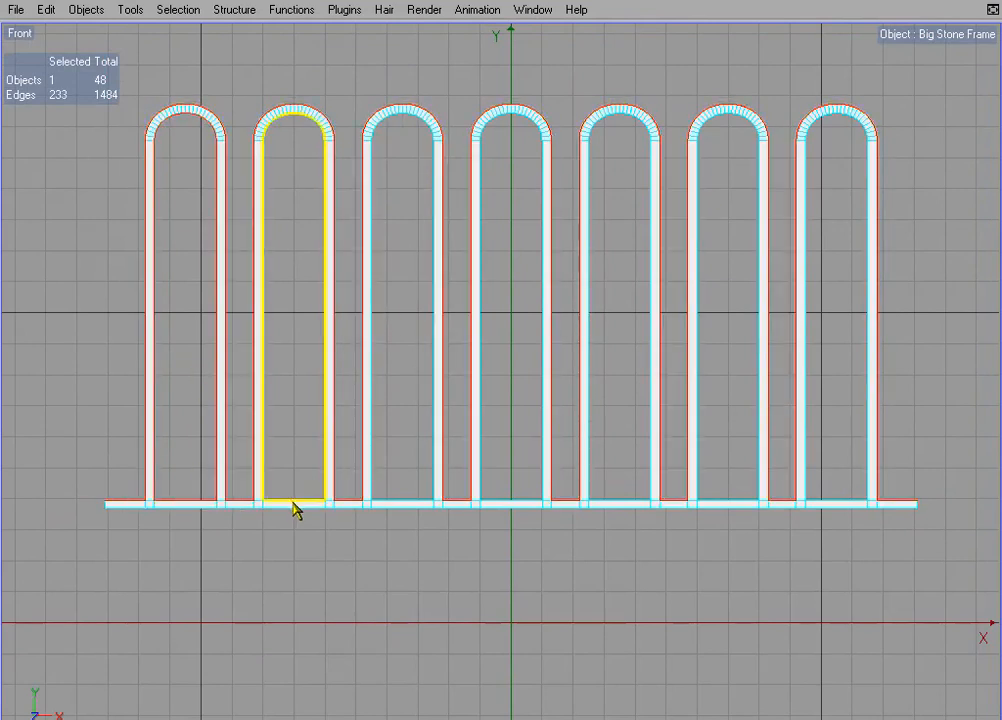
{"action": "left_click", "coordinate": [297, 503], "text": "shift"}
{"action": "left_click", "coordinate": [409, 505], "text": "shift"}
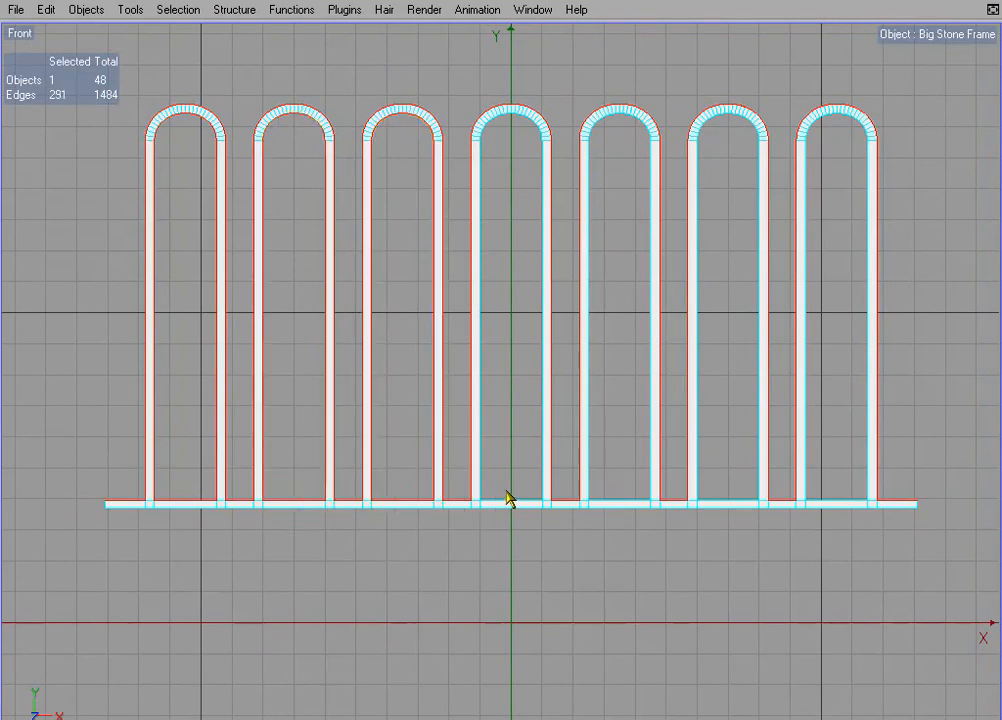
{"action": "left_click", "coordinate": [536, 497], "text": "shift"}
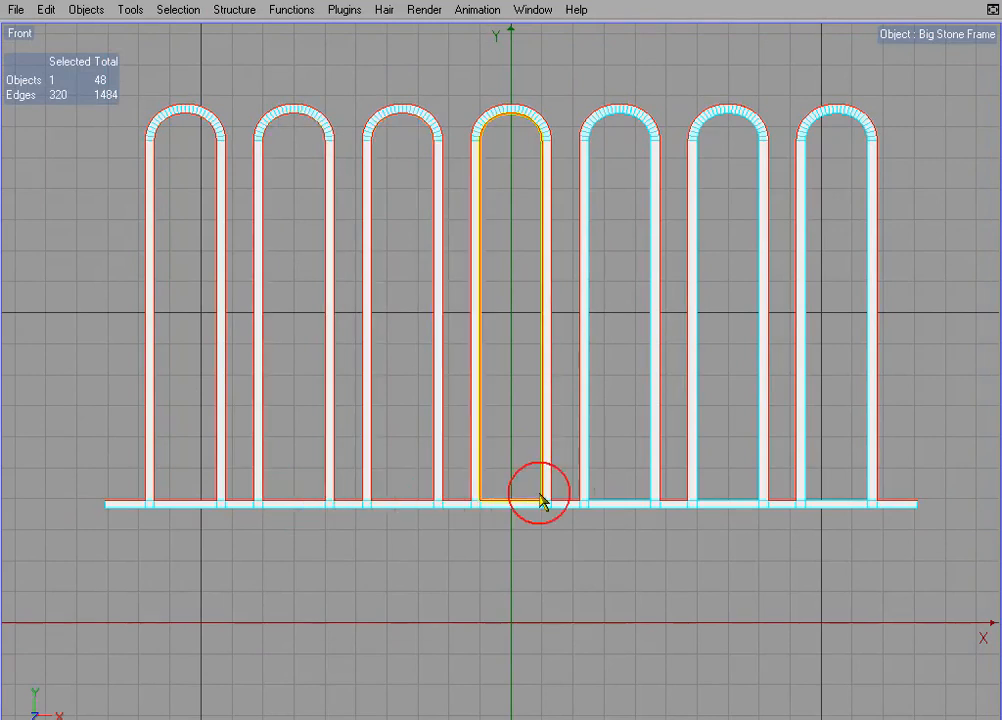
{"action": "left_click", "coordinate": [620, 507], "text": "shift"}
{"action": "left_click", "coordinate": [714, 503], "text": "shift"}
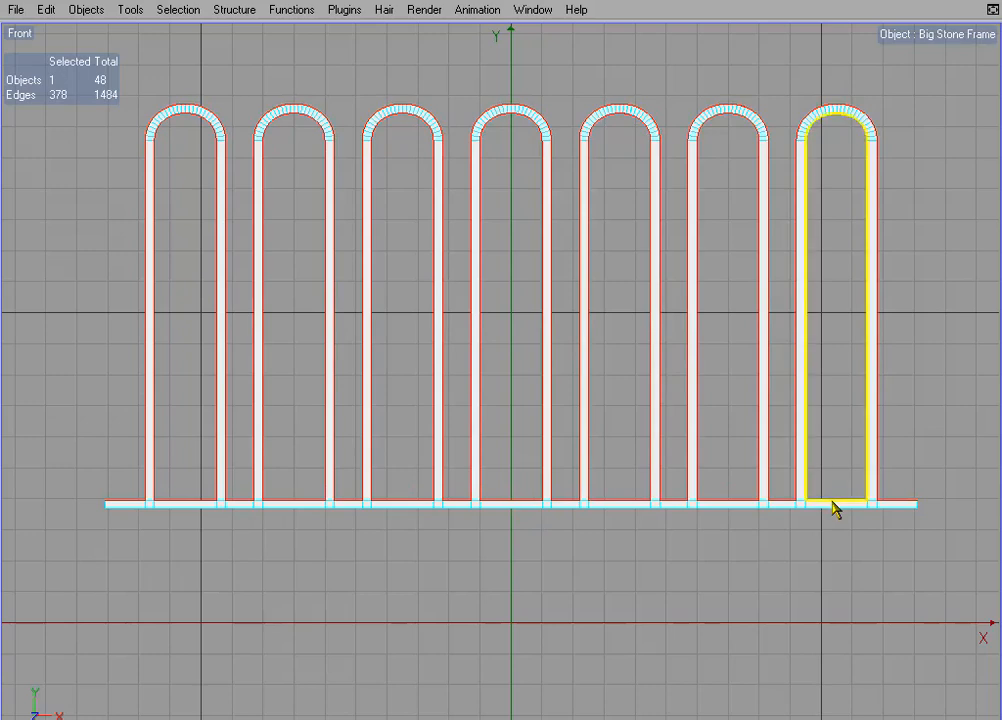
{"action": "left_click", "coordinate": [830, 507], "text": "shift"}
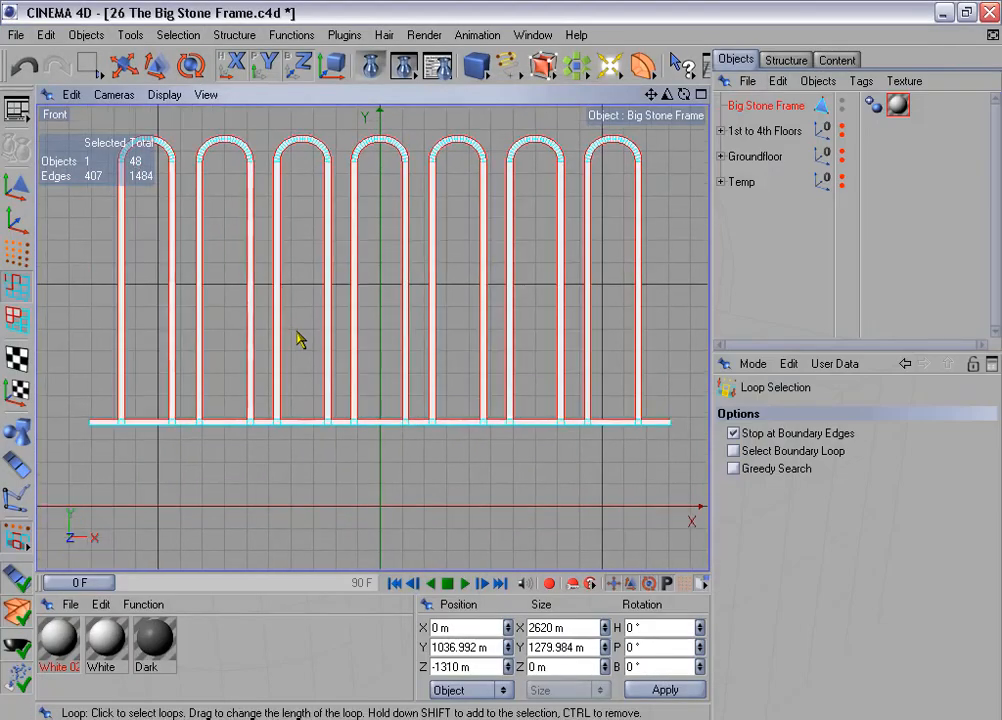
Step: Add the short front edges at both ends of the base strip to the selection with Rectangle Selection
{"action": "middle_click_drag", "start_coordinate": [297, 335], "coordinate": [348, 315], "text": "alt"}
{"action": "scroll", "coordinate": [250, 360], "scroll_direction": "up", "scroll_amount": 5}
{"action": "middle_click_drag", "start_coordinate": [238, 360], "coordinate": [340, 347], "text": "alt"}
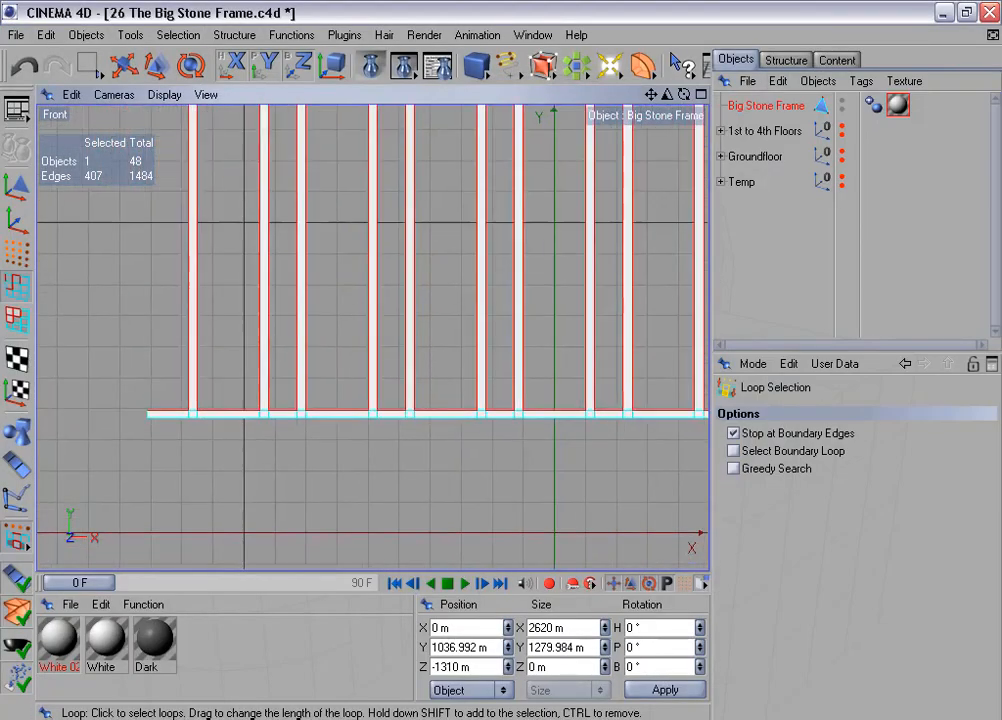
{"action": "scroll", "coordinate": [217, 369], "scroll_direction": "up", "scroll_amount": 2}
{"action": "left_click_drag", "start_coordinate": [86, 62], "coordinate": [151, 83]}
{"action": "scroll", "coordinate": [157, 286], "scroll_direction": "up", "scroll_amount": 2}
{"action": "middle_click_drag", "start_coordinate": [157, 286], "coordinate": [132, 289], "text": "alt"}
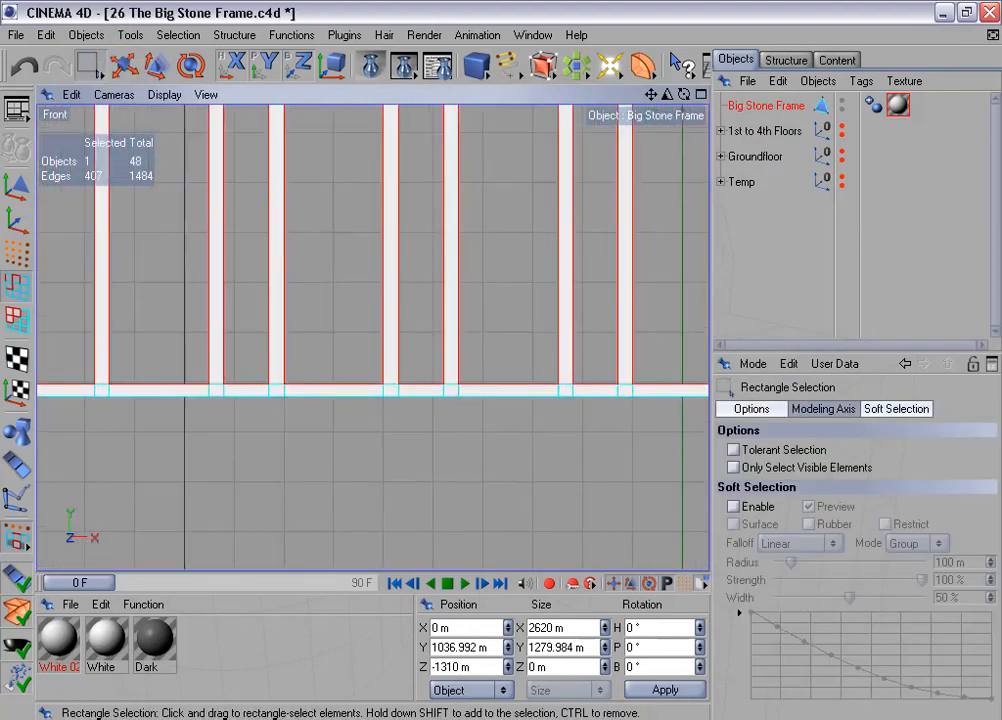
{"action": "middle_click_drag", "start_coordinate": [88, 329], "coordinate": [178, 341], "text": "alt"}
{"action": "left_click_drag", "start_coordinate": [111, 384], "coordinate": [124, 423]}
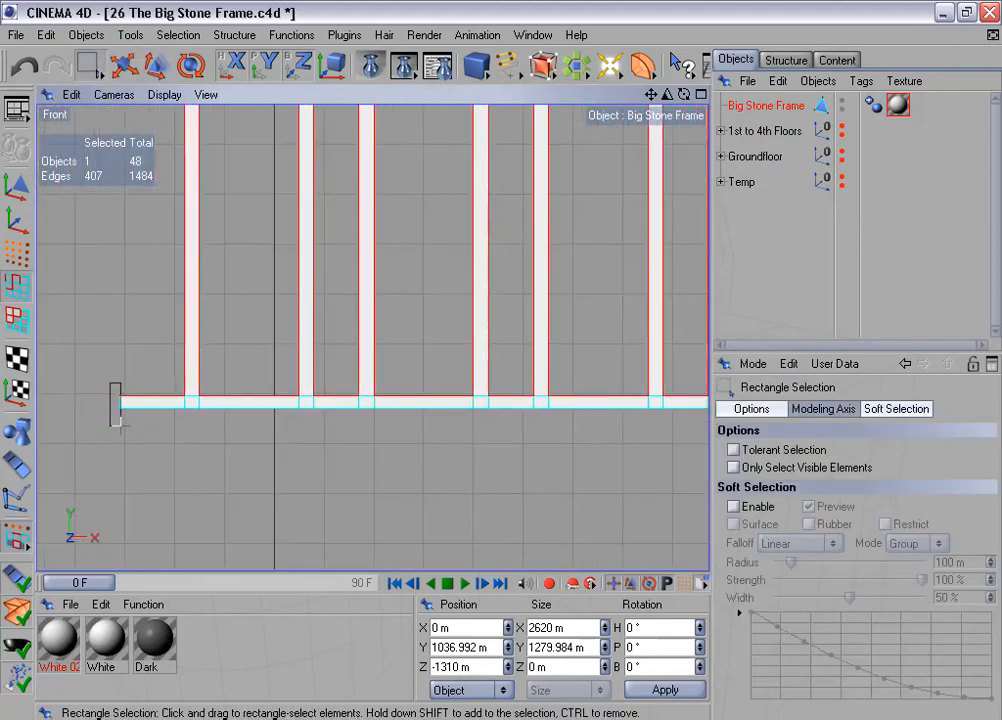
{"action": "scroll", "coordinate": [174, 440], "scroll_direction": "down", "scroll_amount": 2}
{"action": "middle_click_drag", "start_coordinate": [326, 376], "coordinate": [30, 352], "text": "alt"}
{"action": "scroll", "coordinate": [398, 340], "scroll_direction": "up", "scroll_amount": 2}
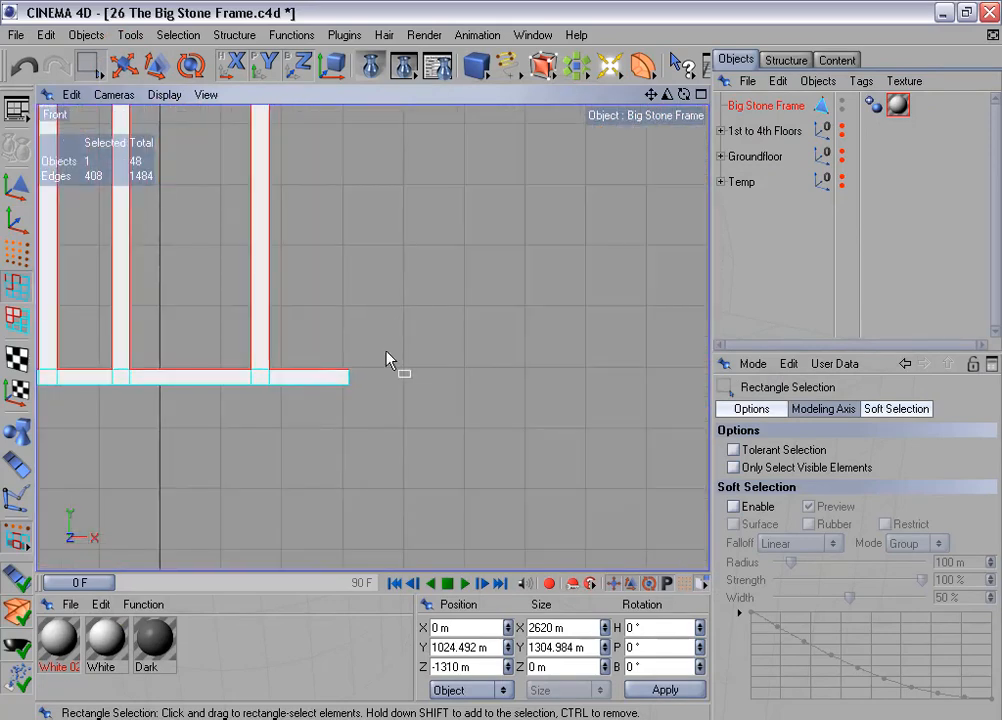
{"action": "left_click_drag", "start_coordinate": [347, 356], "coordinate": [377, 404], "text": "ctrl"}
Step: Examine the selected edges in perspective where the columns meet the base strip, looking for corner edges still unselected
{"action": "middle_click_drag", "start_coordinate": [265, 428], "coordinate": [467, 411], "text": "alt"}
{"action": "middle_click", "coordinate": [308, 420]}
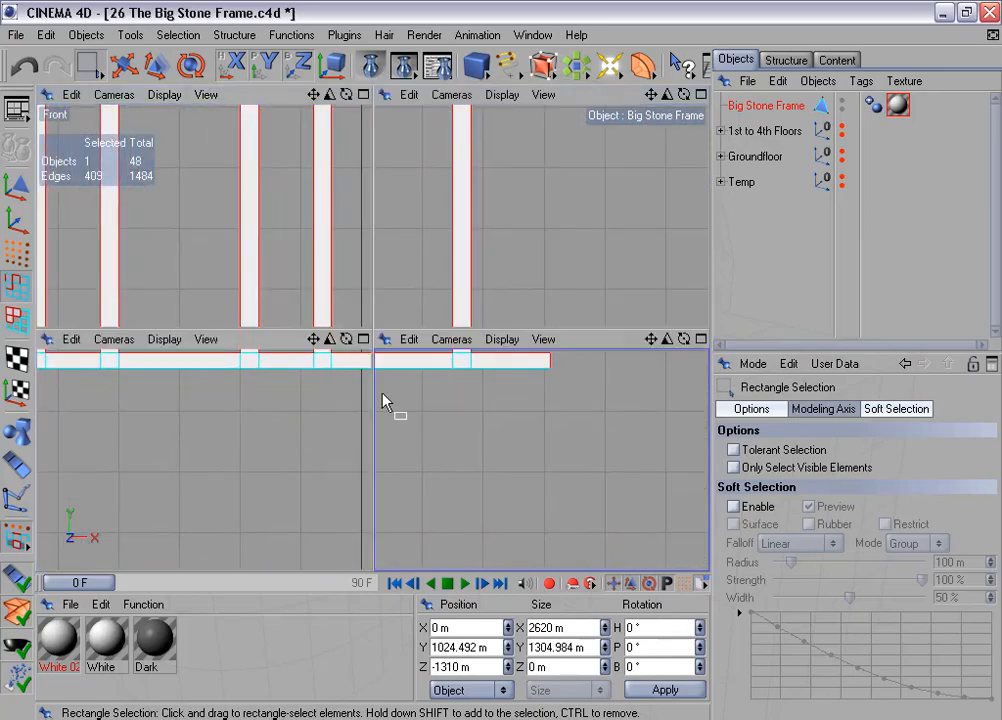
{"action": "middle_click", "coordinate": [285, 295]}
{"action": "scroll", "coordinate": [292, 303], "scroll_direction": "up", "scroll_amount": 5}
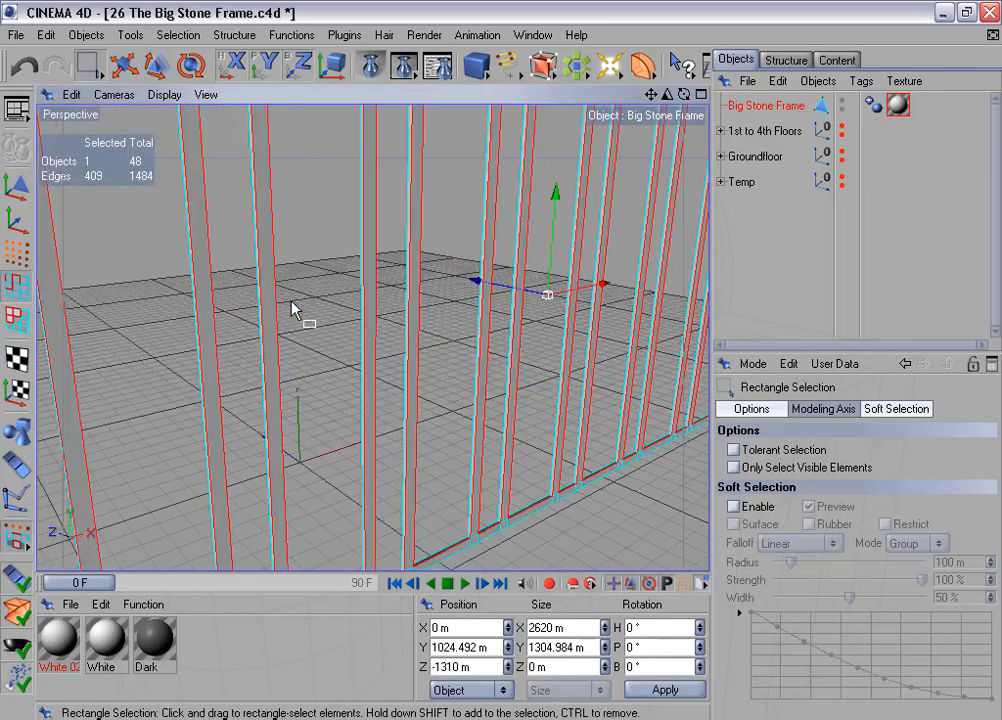
{"action": "middle_click_drag", "start_coordinate": [393, 402], "coordinate": [470, 140], "text": "alt"}
{"action": "scroll", "coordinate": [393, 402], "scroll_direction": "up", "scroll_amount": 4}
{"action": "left_click_drag", "start_coordinate": [393, 402], "coordinate": [405, 381], "text": "alt"}
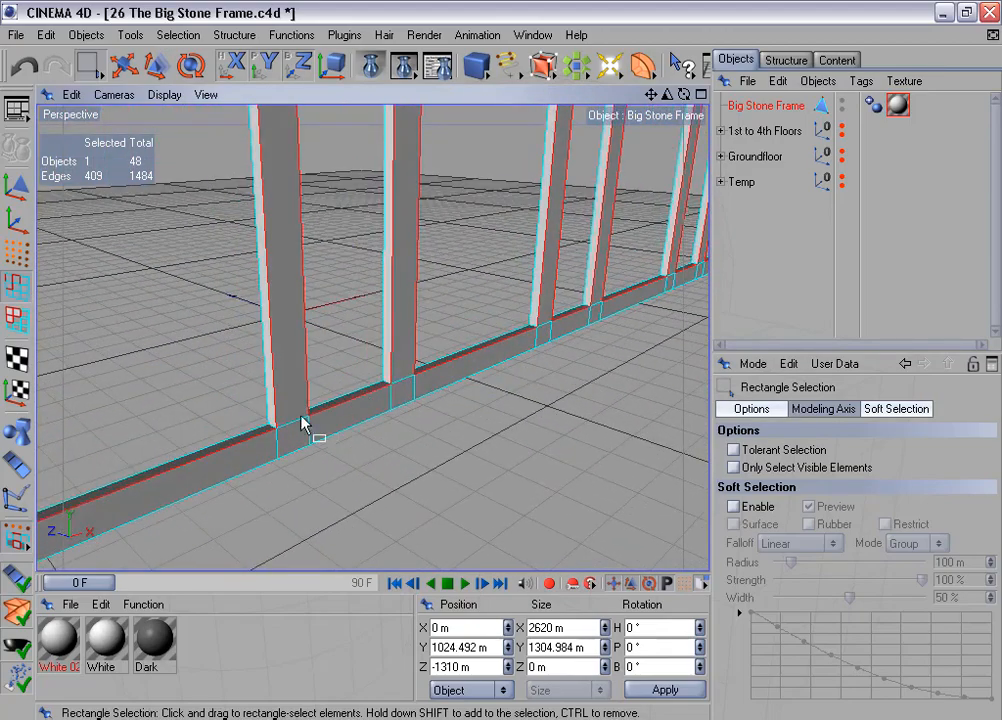
{"action": "left_click_drag", "start_coordinate": [340, 329], "coordinate": [190, 370], "text": "alt"}
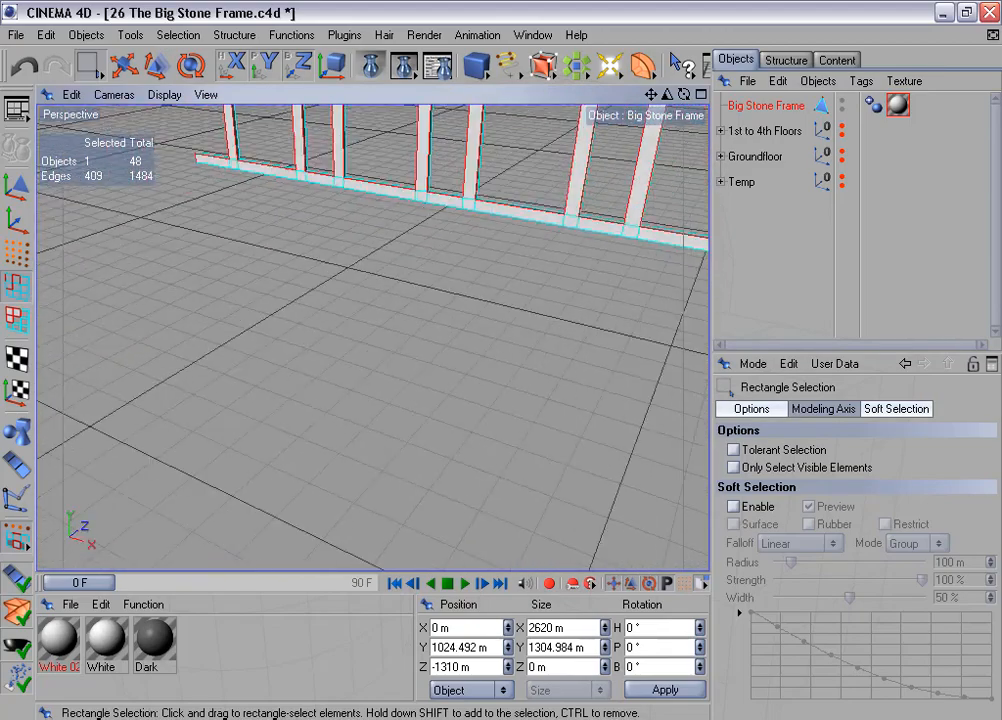
{"action": "middle_click_drag", "start_coordinate": [344, 329], "coordinate": [215, 425], "text": "alt"}
{"action": "scroll", "coordinate": [344, 329], "scroll_direction": "up", "scroll_amount": 5}
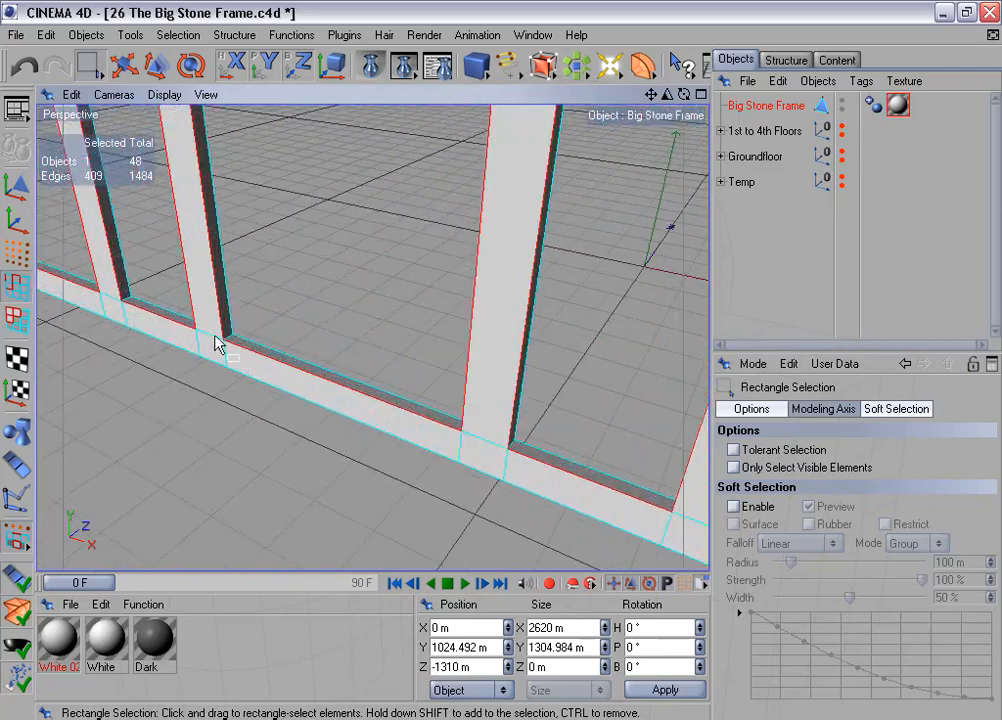
{"action": "middle_click", "coordinate": [350, 378]}
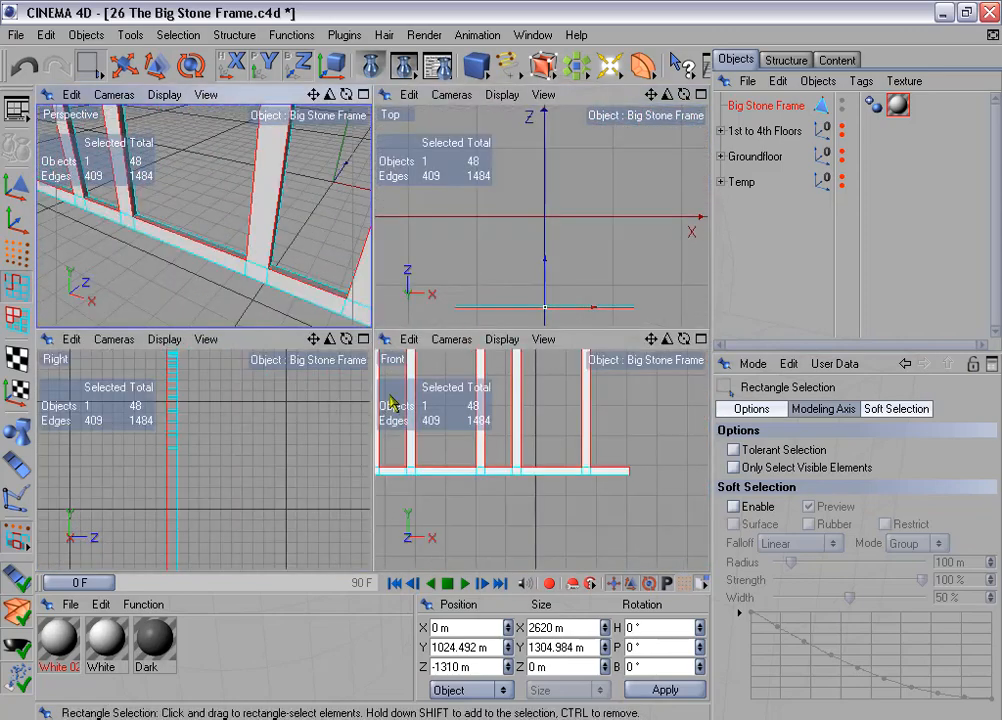
{"action": "middle_click", "coordinate": [521, 447]}
{"action": "scroll", "coordinate": [224, 390], "scroll_direction": "up", "scroll_amount": 3}
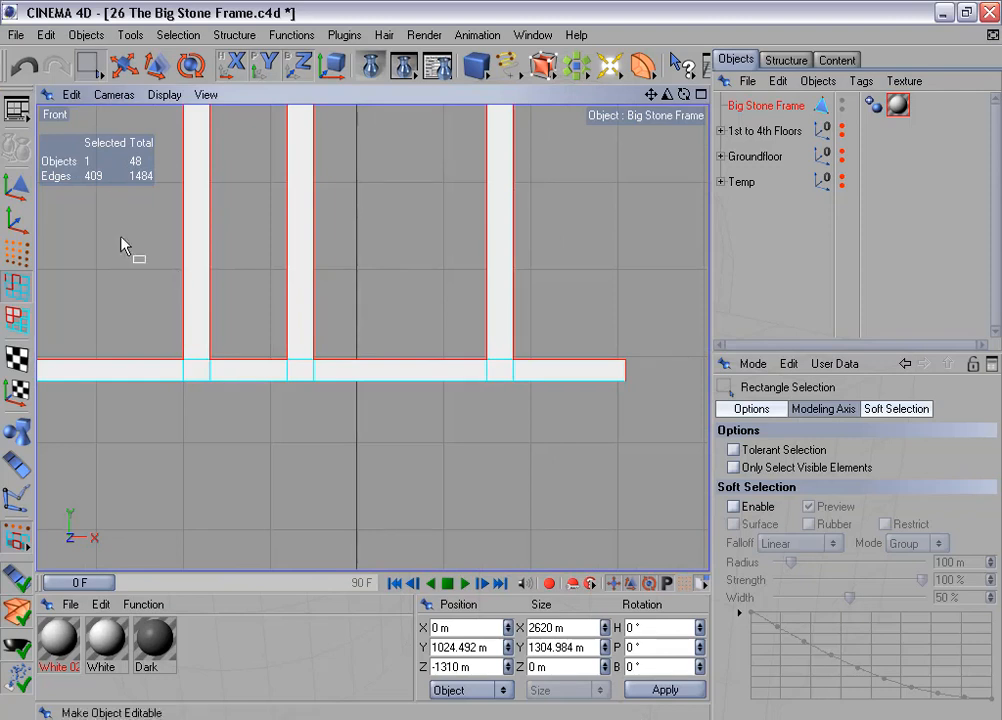
Step: Add the depth edges at both inner corners of every column's junction with the base strip to the selection
{"action": "left_click_drag", "start_coordinate": [525, 368], "coordinate": [527, 371], "text": "shift"}
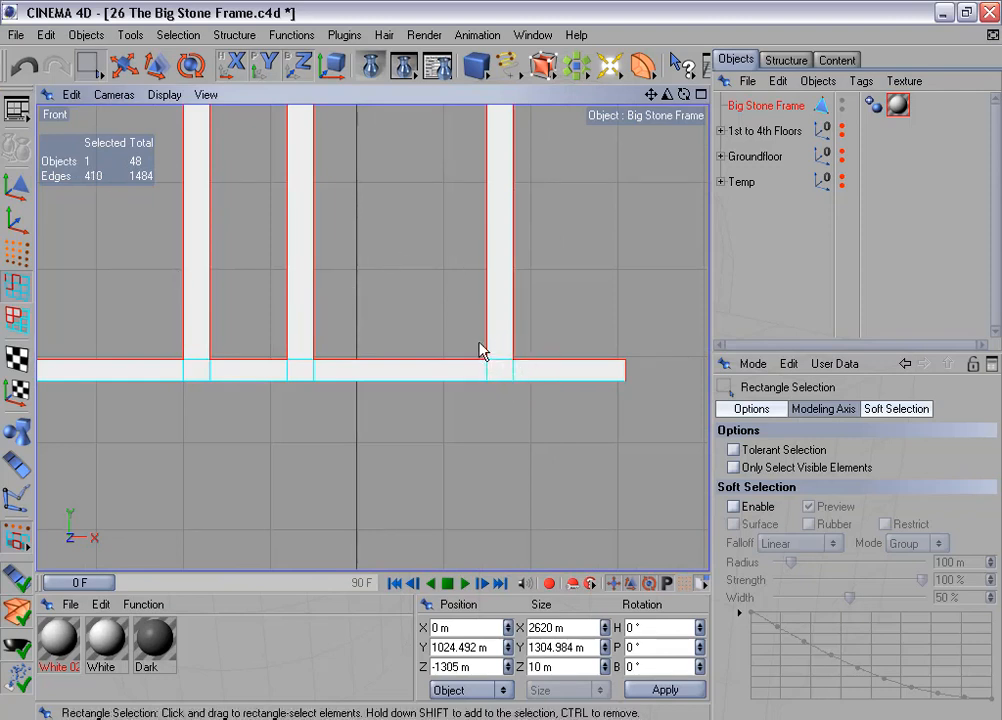
{"action": "left_click_drag", "start_coordinate": [308, 347], "coordinate": [290, 367], "text": "shift"}
{"action": "left_click_drag", "start_coordinate": [203, 350], "coordinate": [192, 374], "text": "shift"}
{"action": "middle_click_drag", "start_coordinate": [157, 396], "coordinate": [676, 431], "text": "alt"}
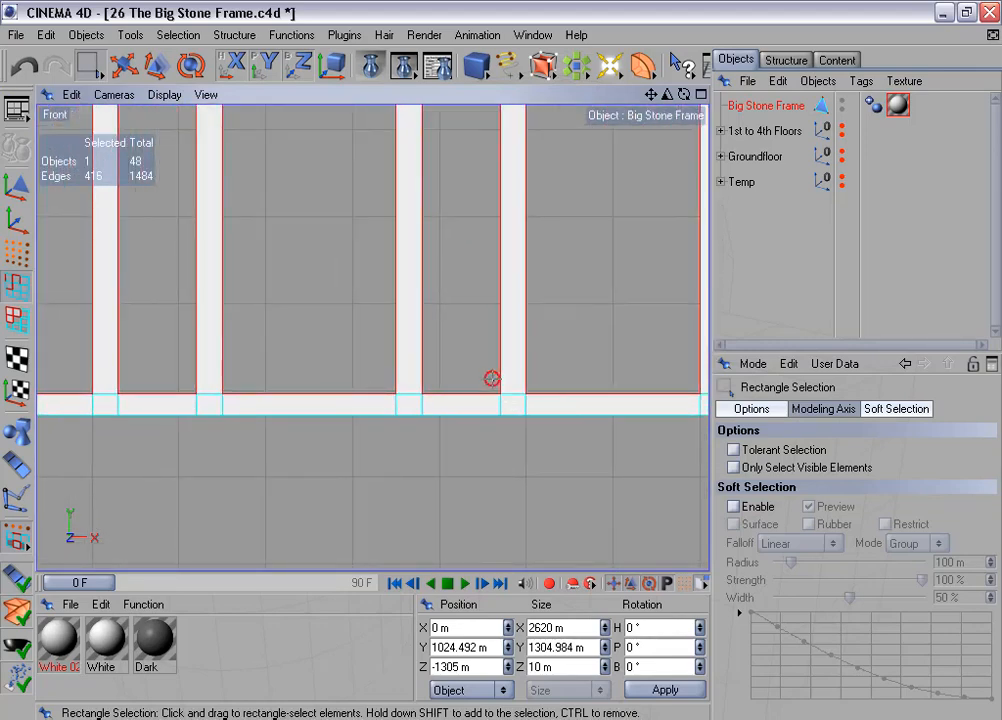
{"action": "left_click", "coordinate": [398, 397], "text": "shift"}
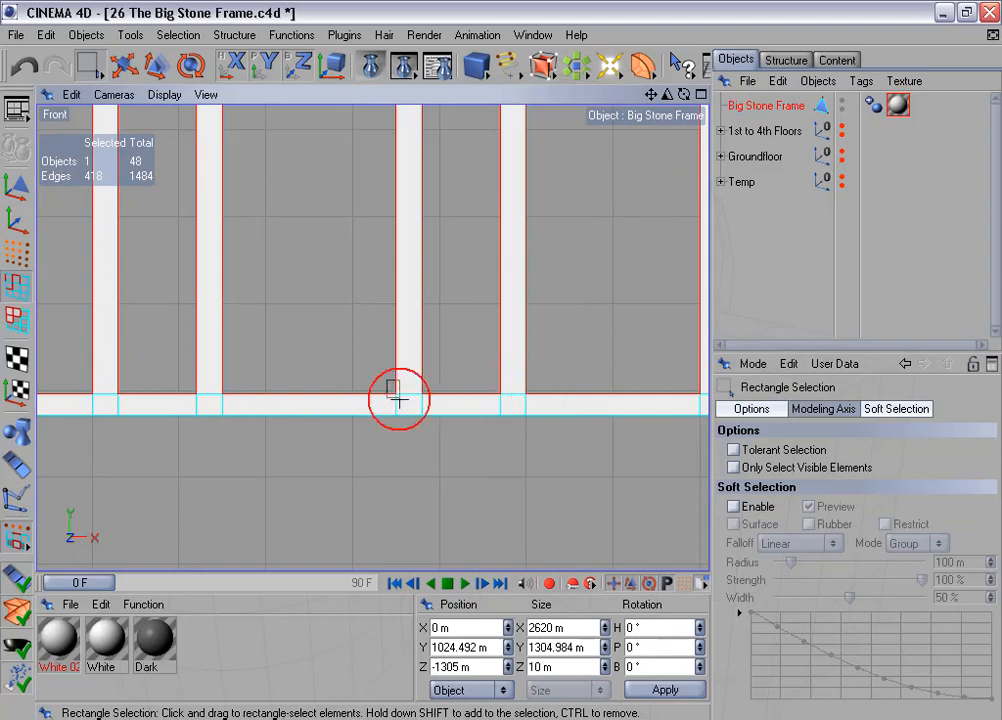
{"action": "left_click", "coordinate": [220, 398], "text": "shift"}
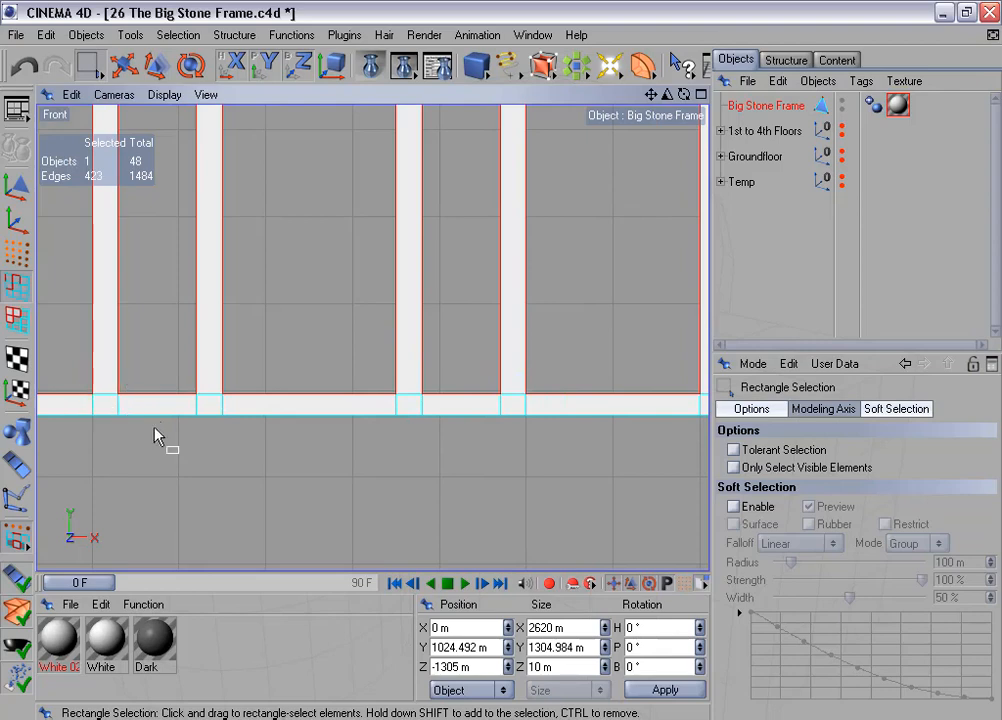
{"action": "middle_click_drag", "start_coordinate": [155, 435], "coordinate": [477, 400], "text": "alt"}
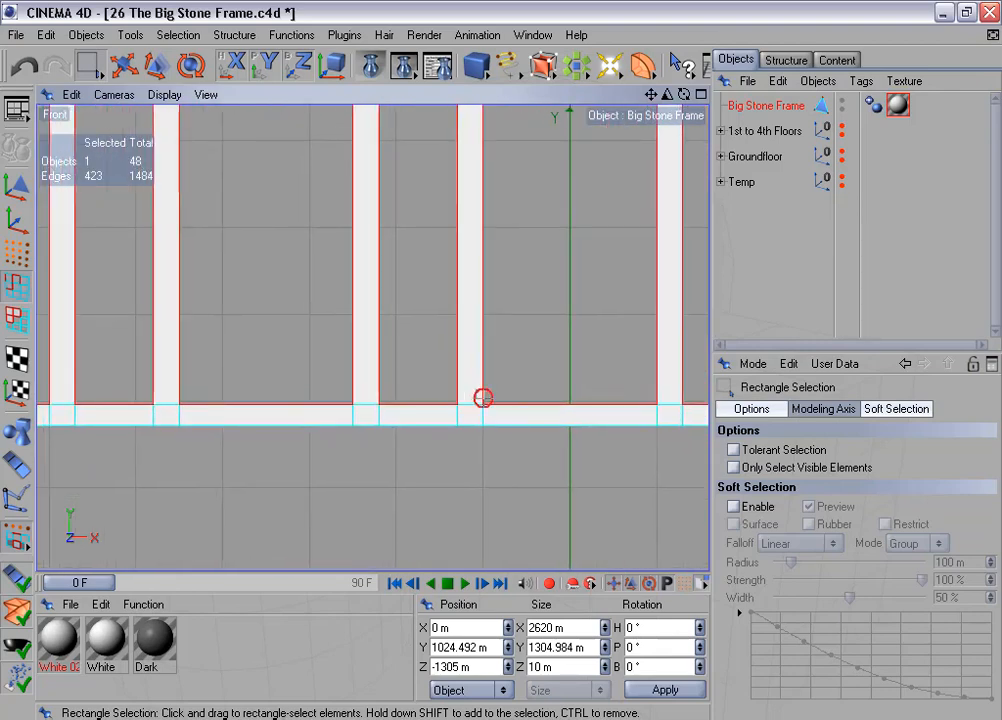
{"action": "left_click", "coordinate": [378, 397], "text": "shift"}
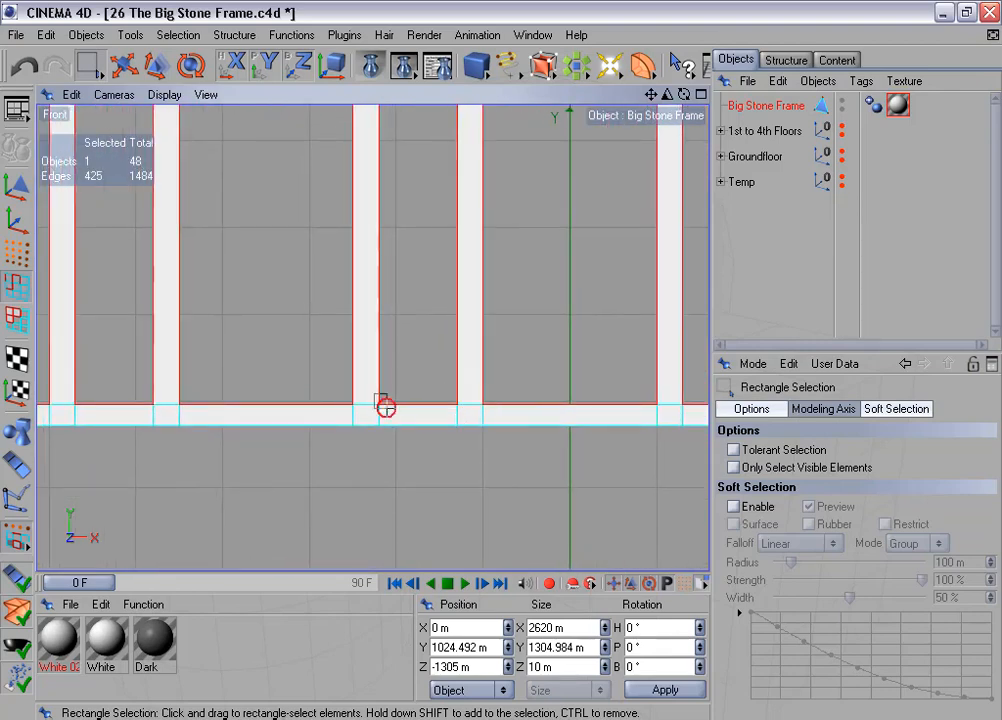
{"action": "left_click", "coordinate": [157, 398], "text": "shift"}
{"action": "left_click_drag", "start_coordinate": [98, 416], "coordinate": [157, 409], "text": "shift"}
{"action": "middle_click_drag", "start_coordinate": [218, 422], "coordinate": [741, 439], "text": "alt"}
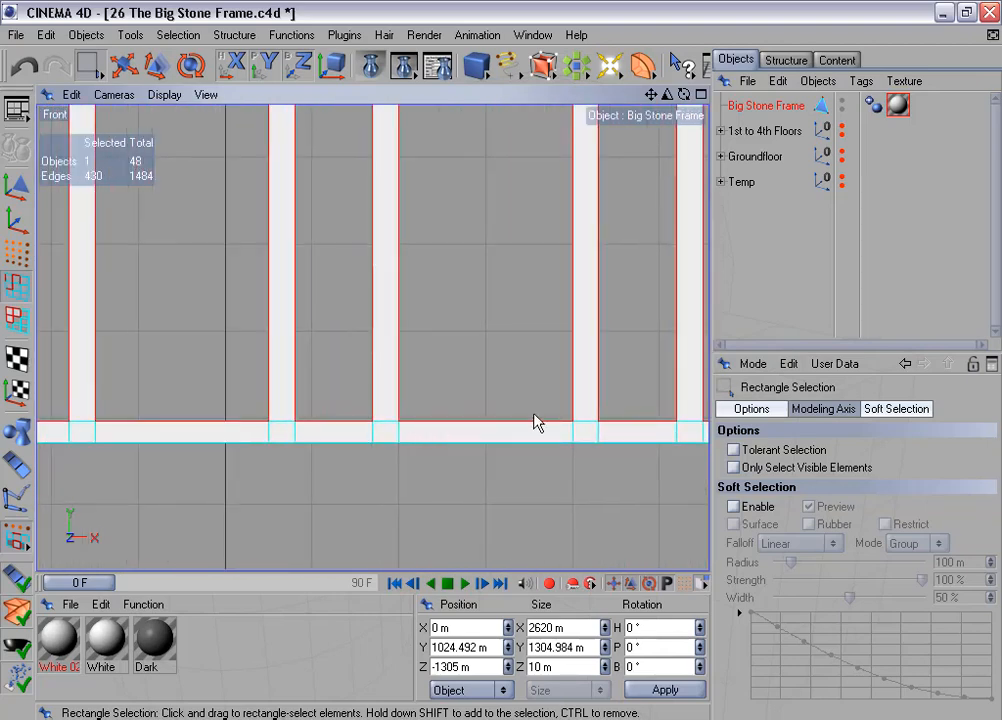
{"action": "left_click", "coordinate": [386, 421], "text": "shift"}
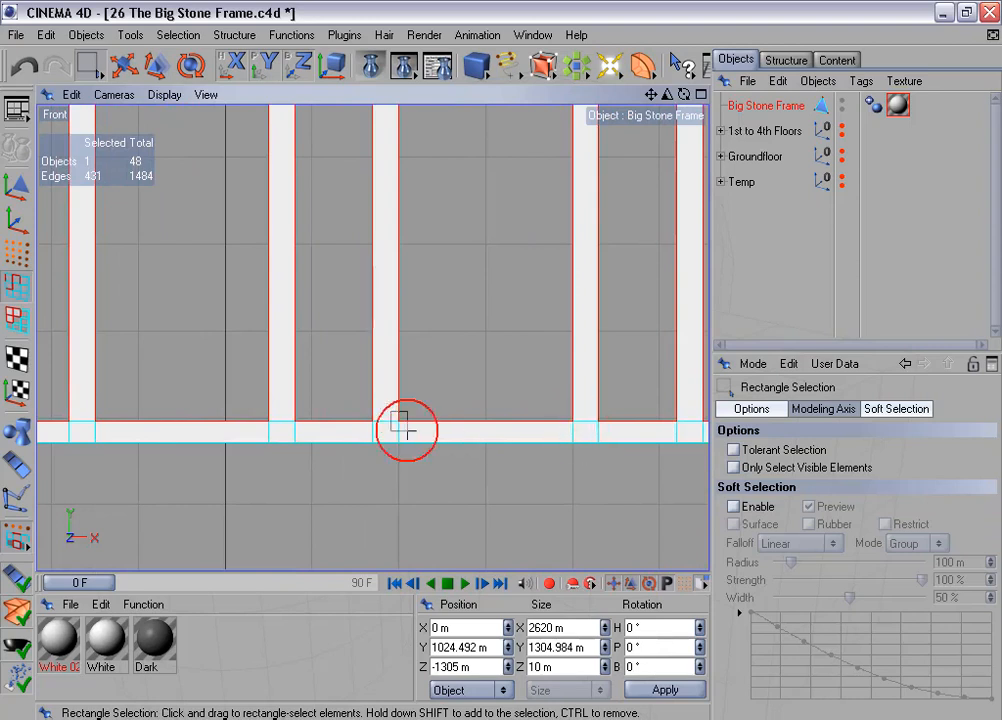
{"action": "left_click", "coordinate": [294, 419], "text": "shift"}
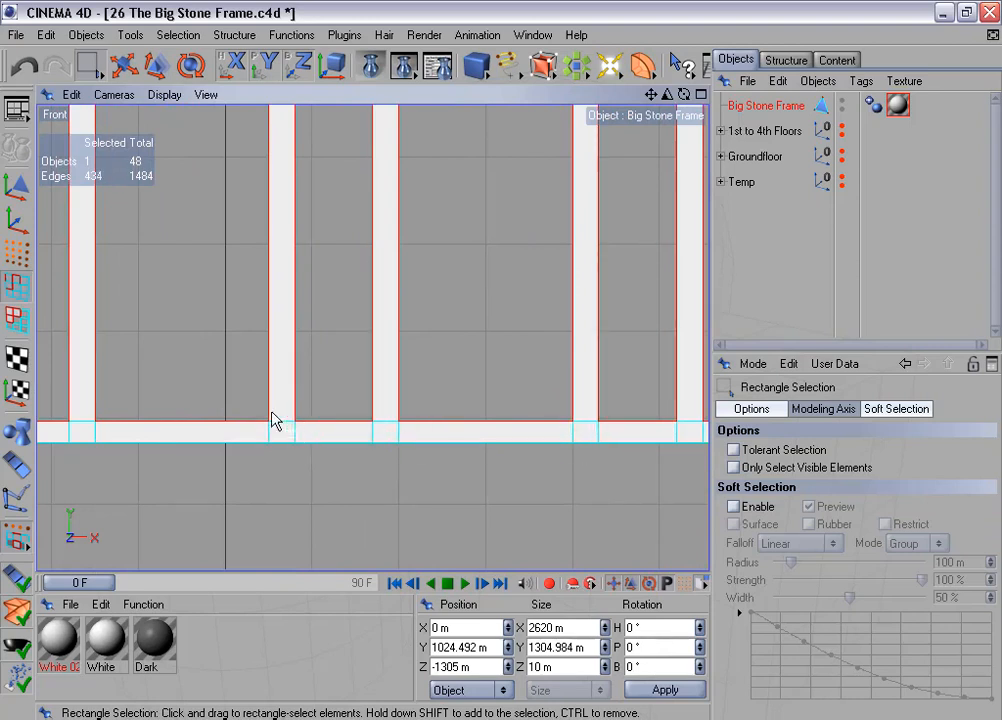
{"action": "left_click", "coordinate": [268, 421], "text": "shift"}
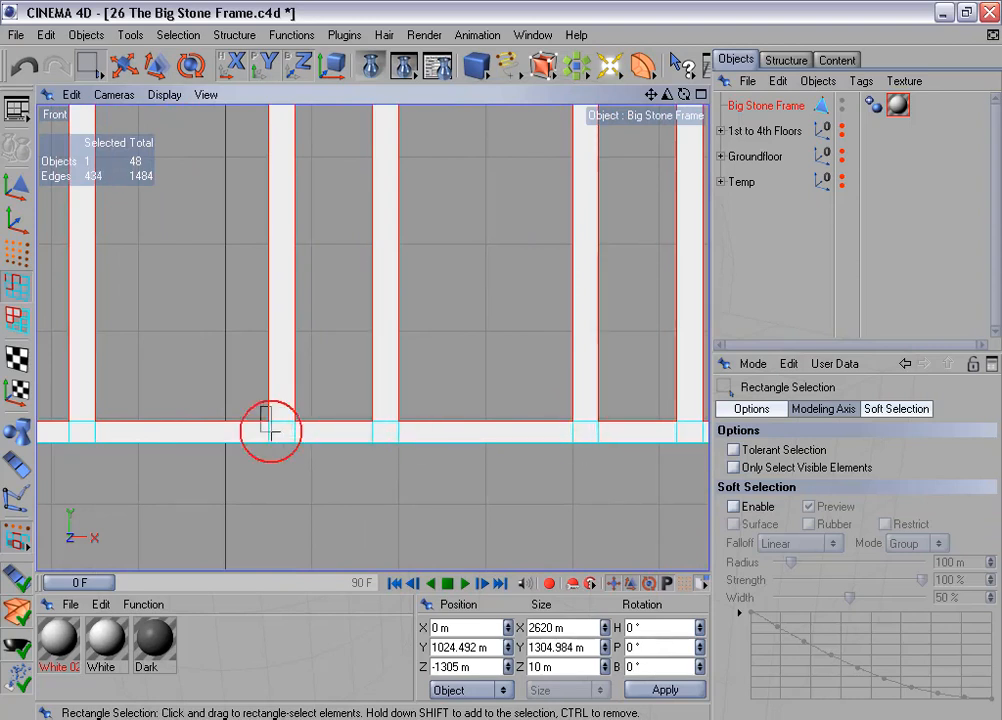
{"action": "left_click", "coordinate": [69, 421], "text": "shift"}
{"action": "middle_click_drag", "start_coordinate": [89, 425], "coordinate": [439, 426], "text": "alt"}
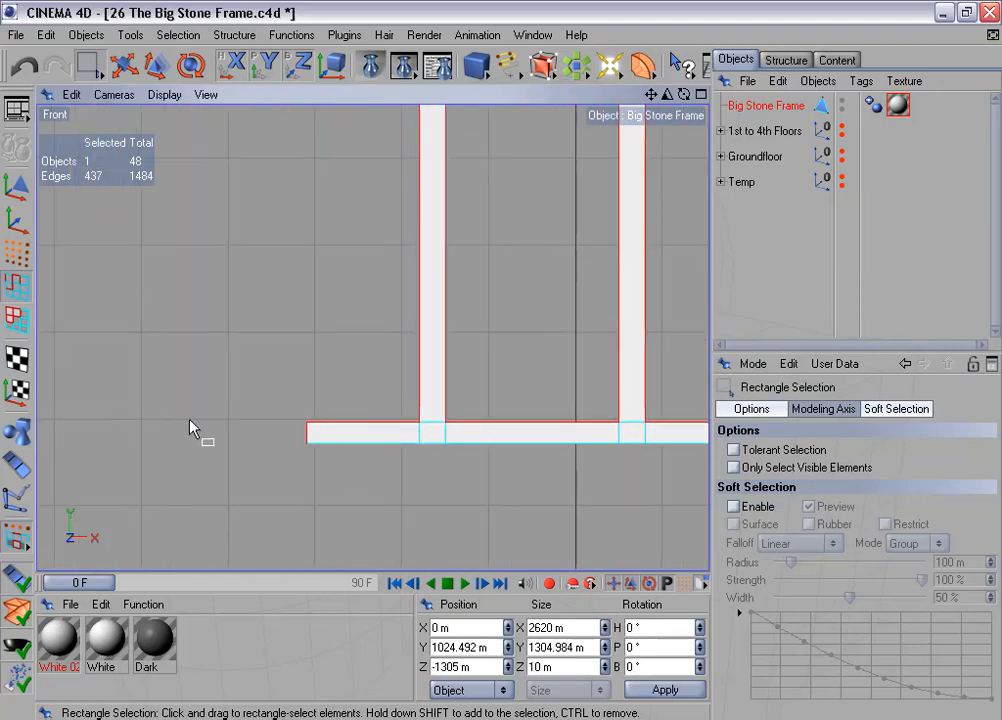
Step: Try to select the depth edge at the base strip's end corner in perspective, and undo that selection
{"action": "middle_click", "coordinate": [230, 425]}
{"action": "middle_click", "coordinate": [210, 264]}
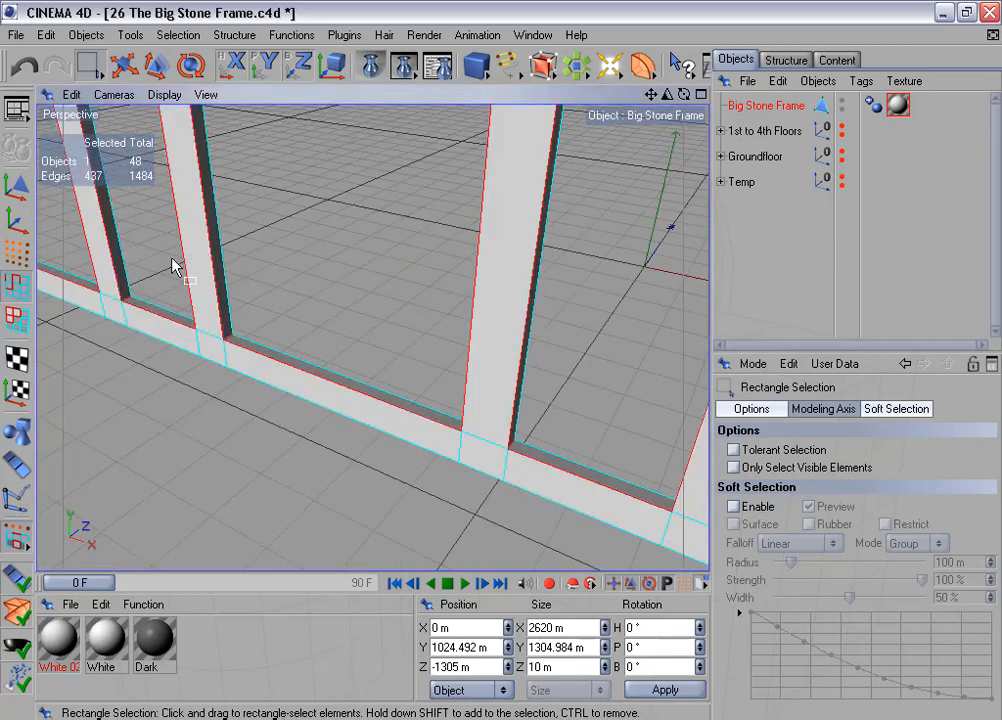
{"action": "scroll", "coordinate": [172, 259], "scroll_direction": "down", "scroll_amount": 3}
{"action": "left_click_drag", "start_coordinate": [201, 262], "coordinate": [80, 215], "text": "alt"}
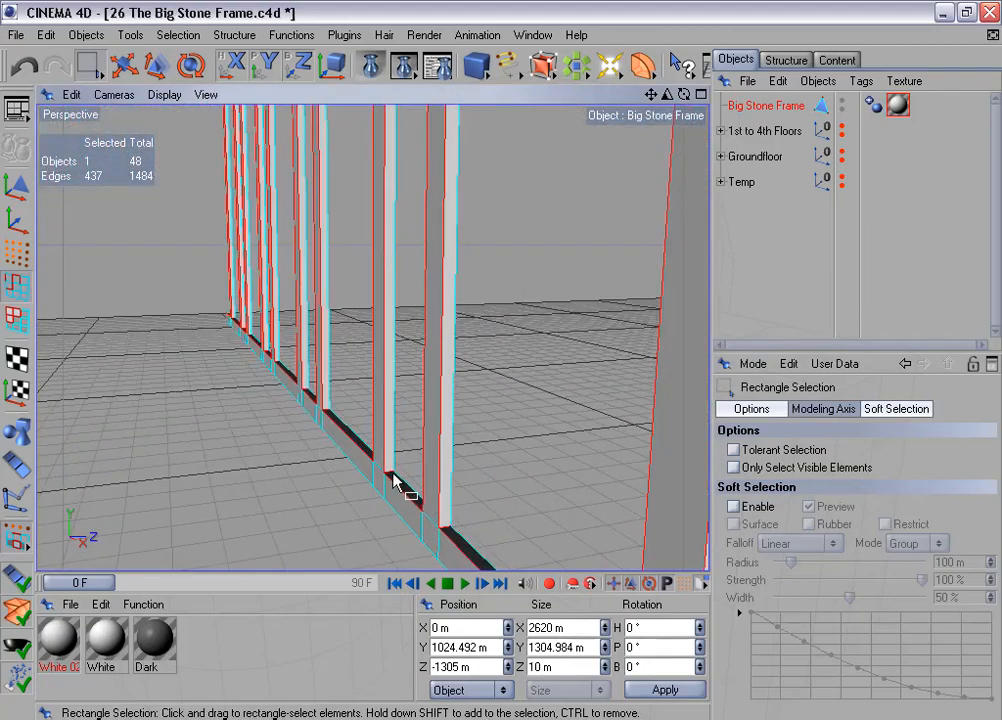
{"action": "left_click_drag", "start_coordinate": [500, 361], "coordinate": [423, 442], "text": "alt"}
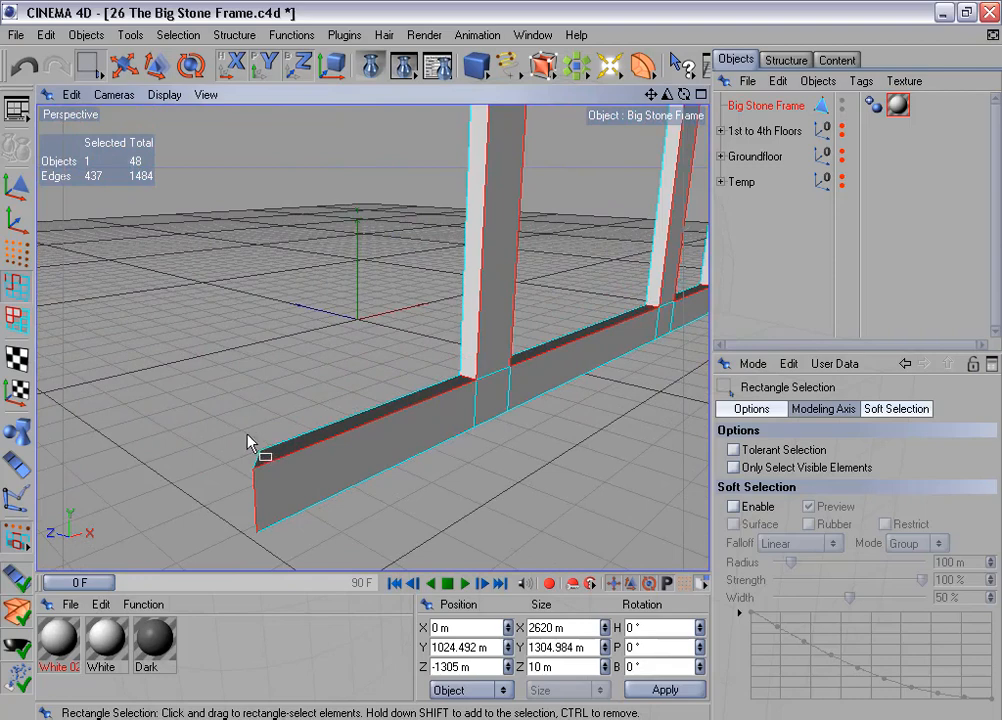
{"action": "left_click_drag", "start_coordinate": [250, 441], "coordinate": [277, 488]}
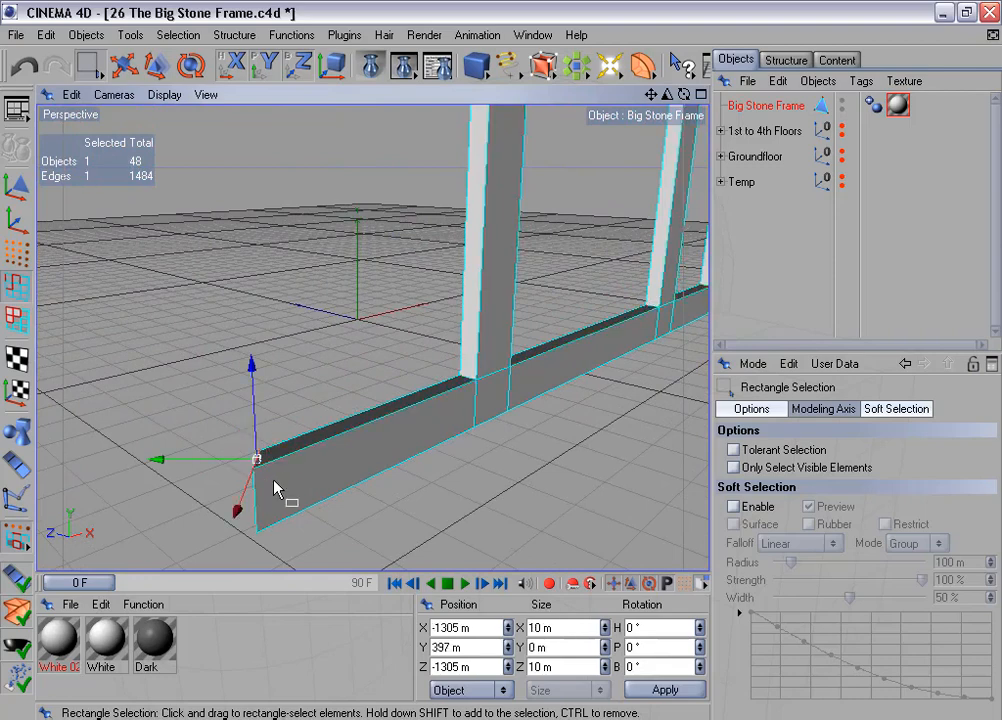
{"action": "key", "text": "ctrl+z"}
Step: Store the selected contour and corner edges of the front side in an edge selection tag with Set Selection
{"action": "left_click_drag", "start_coordinate": [520, 480], "coordinate": [425, 480], "text": "alt"}
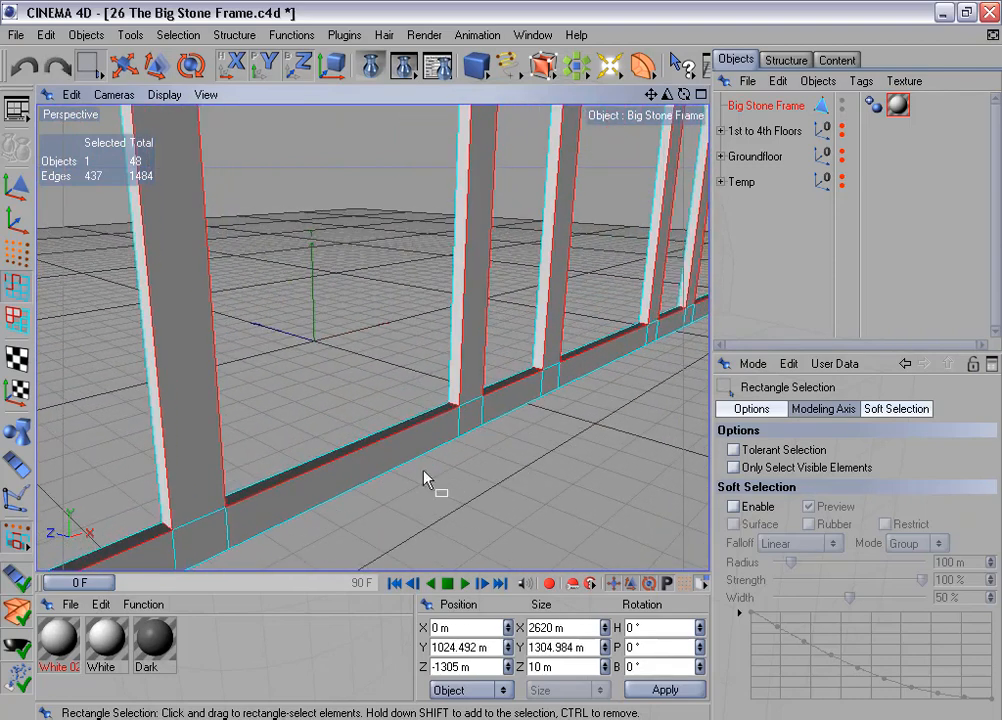
{"action": "scroll", "coordinate": [339, 480], "scroll_direction": "down", "scroll_amount": 4}
{"action": "middle_click_drag", "start_coordinate": [437, 356], "coordinate": [416, 344], "text": "alt"}
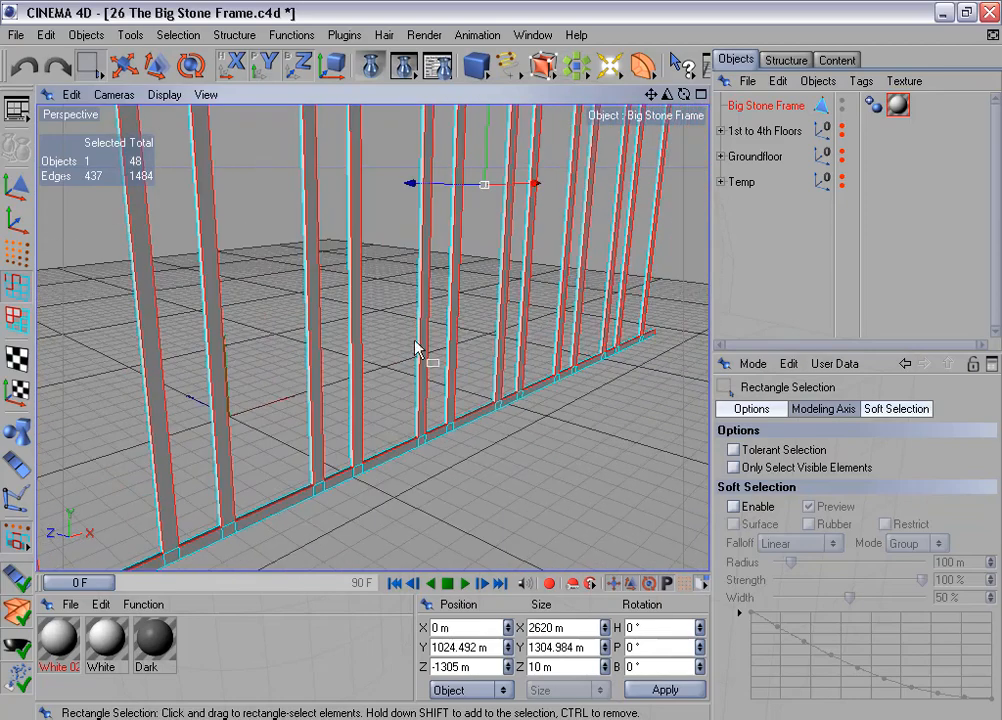
{"action": "left_click", "coordinate": [186, 37]}
{"action": "left_click", "coordinate": [315, 461]}
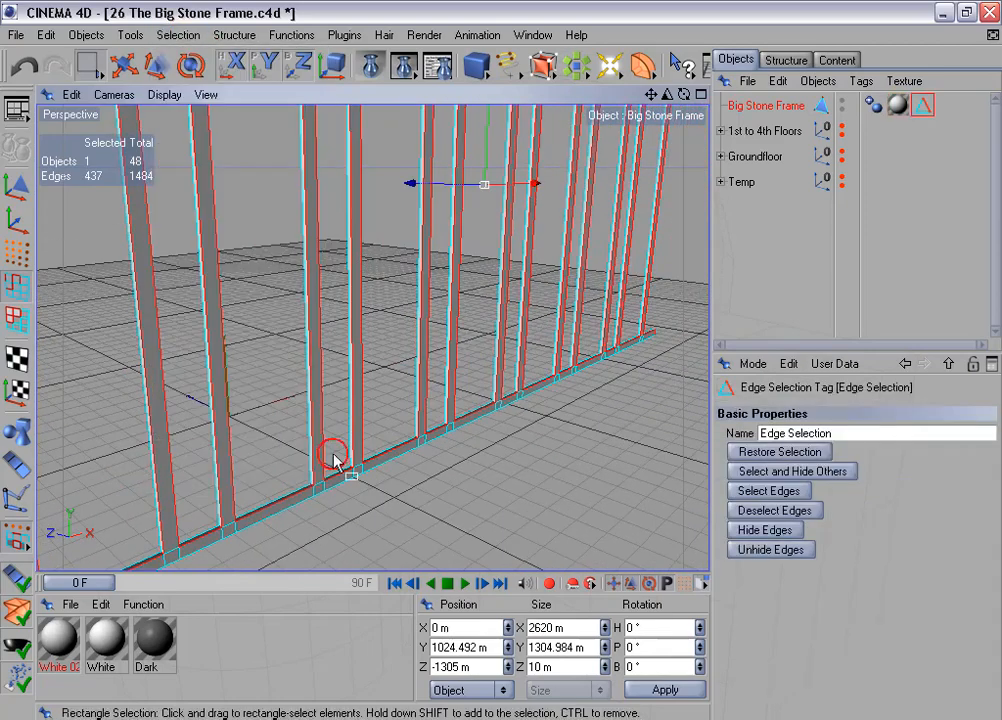
Step: Rename the new edge selection tag as "Edges for beveling"
{"action": "left_click", "coordinate": [793, 432]}
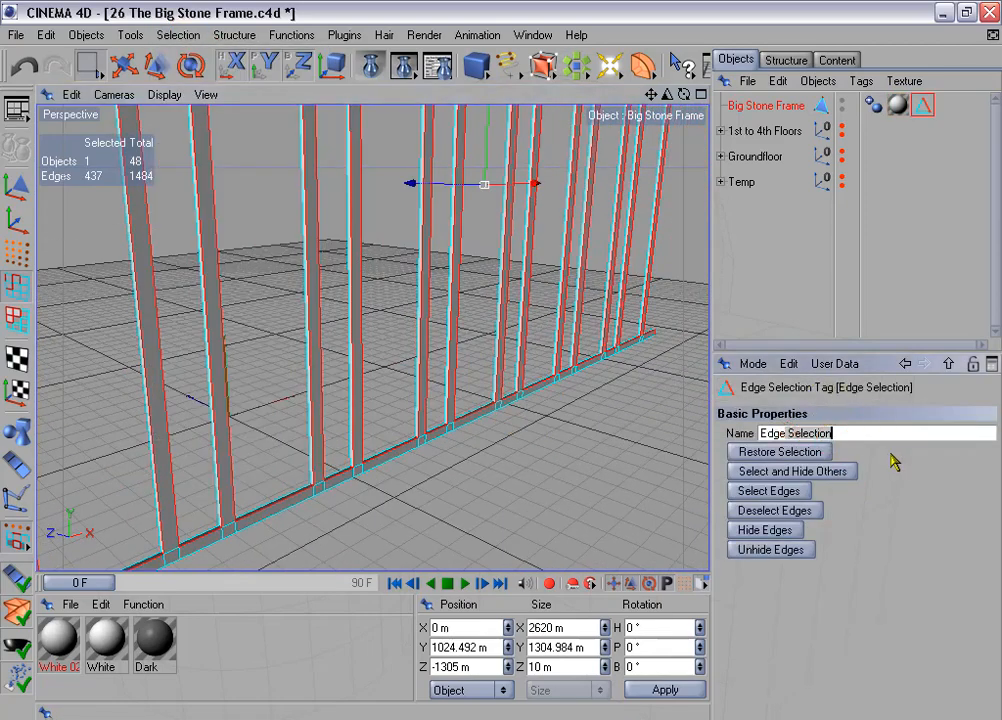
{"action": "key", "text": "BackSpace"}
{"action": "key", "text": "BackSpace"}
{"action": "key", "text": "BackSpace"}
{"action": "key", "text": "BackSpace"}
{"action": "key", "text": "BackSpace"}
{"action": "key", "text": "BackSpace"}
{"action": "key", "text": "BackSpace"}
{"action": "key", "text": "BackSpace"}
{"action": "key", "text": "BackSpace"}
{"action": "key", "text": "BackSpace"}
{"action": "type", "text": "s "}
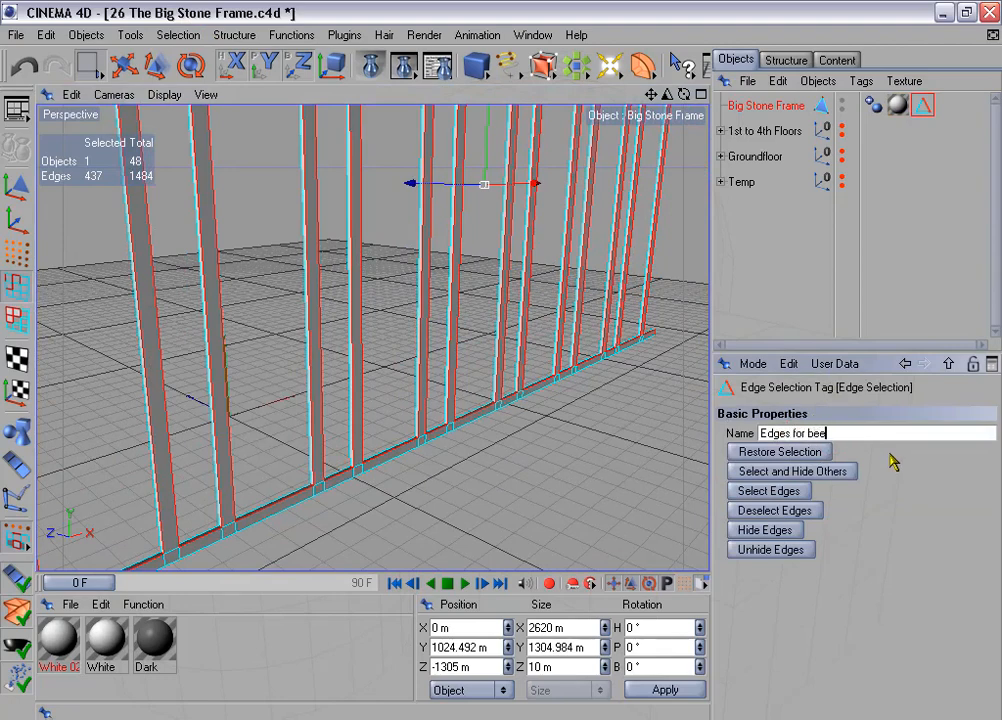
{"action": "type", "text": "for beveling"}
{"action": "key", "text": "Return"}
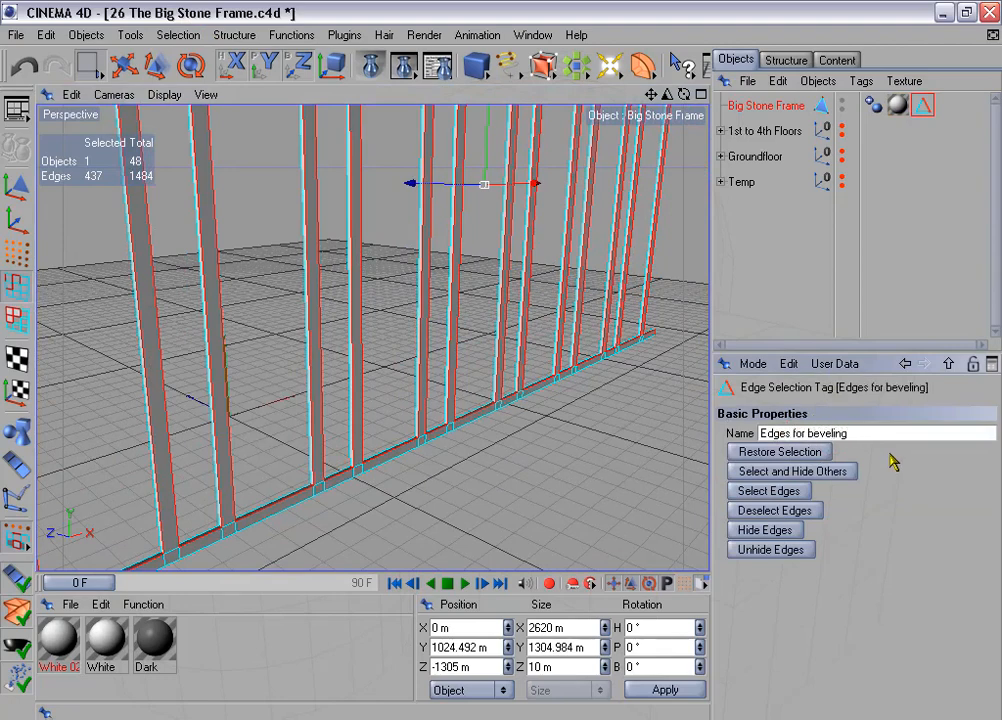
Step: Duplicate the front side around the building with 3 linear copies, each rotated 90° per step
{"action": "scroll", "coordinate": [617, 405], "scroll_direction": "down", "scroll_amount": 5}
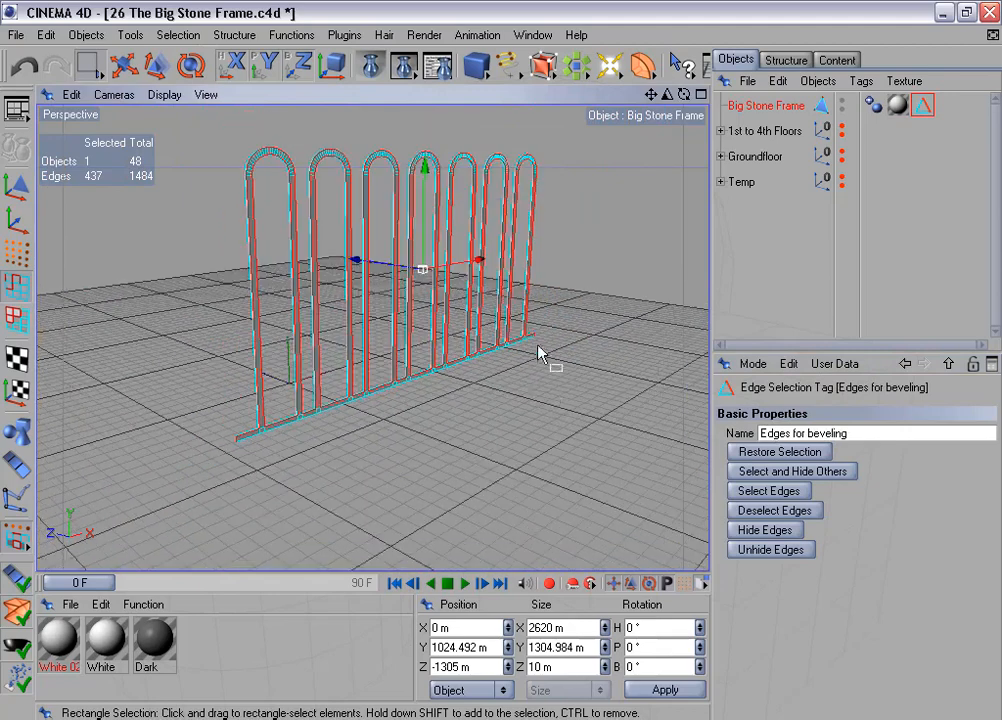
{"action": "left_click", "coordinate": [291, 35]}
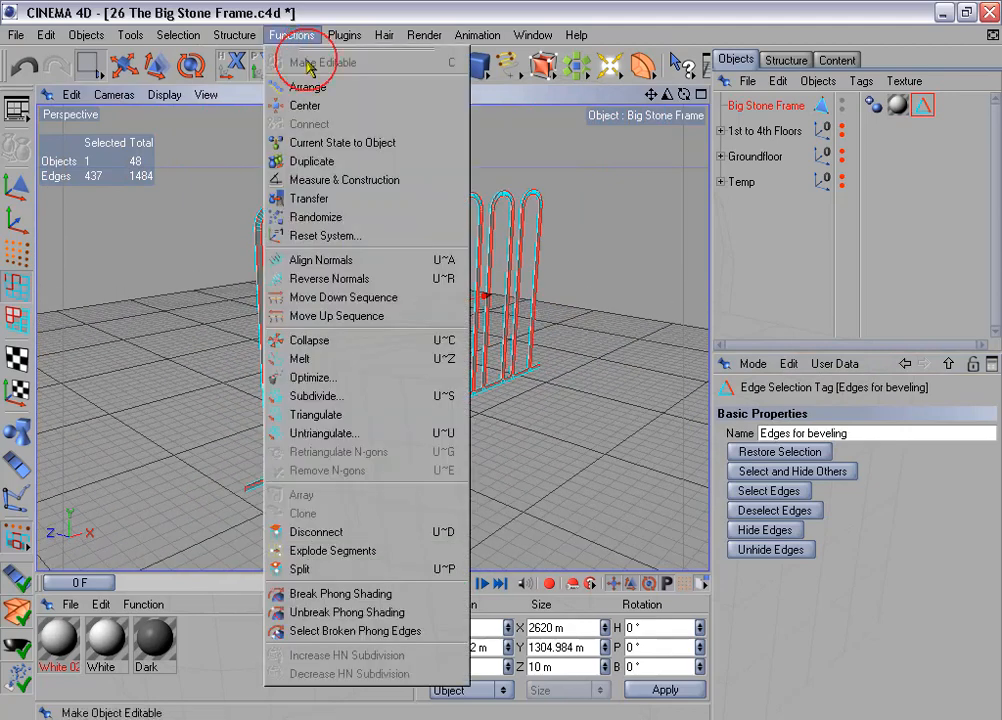
{"action": "left_click", "coordinate": [360, 164]}
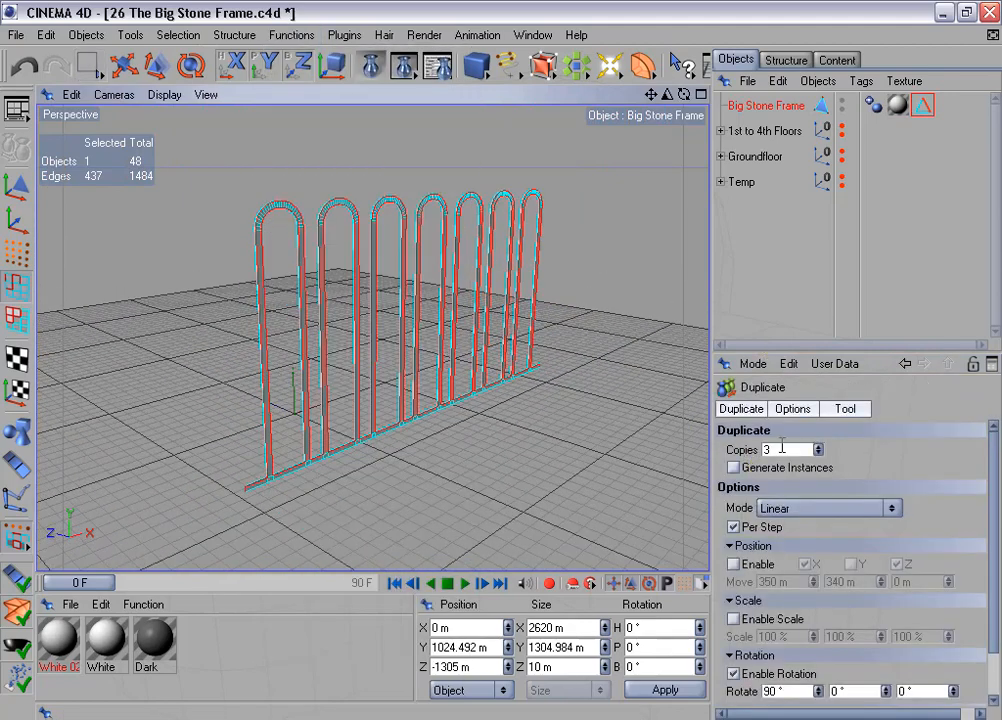
{"action": "left_click", "coordinate": [848, 410]}
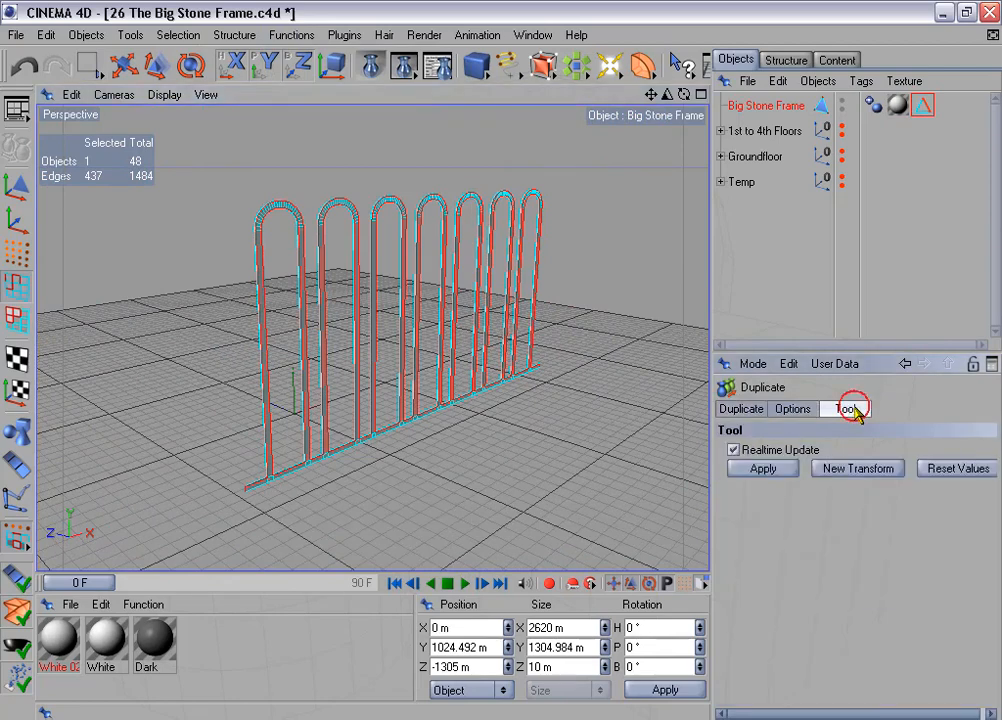
{"action": "left_click", "coordinate": [763, 469]}
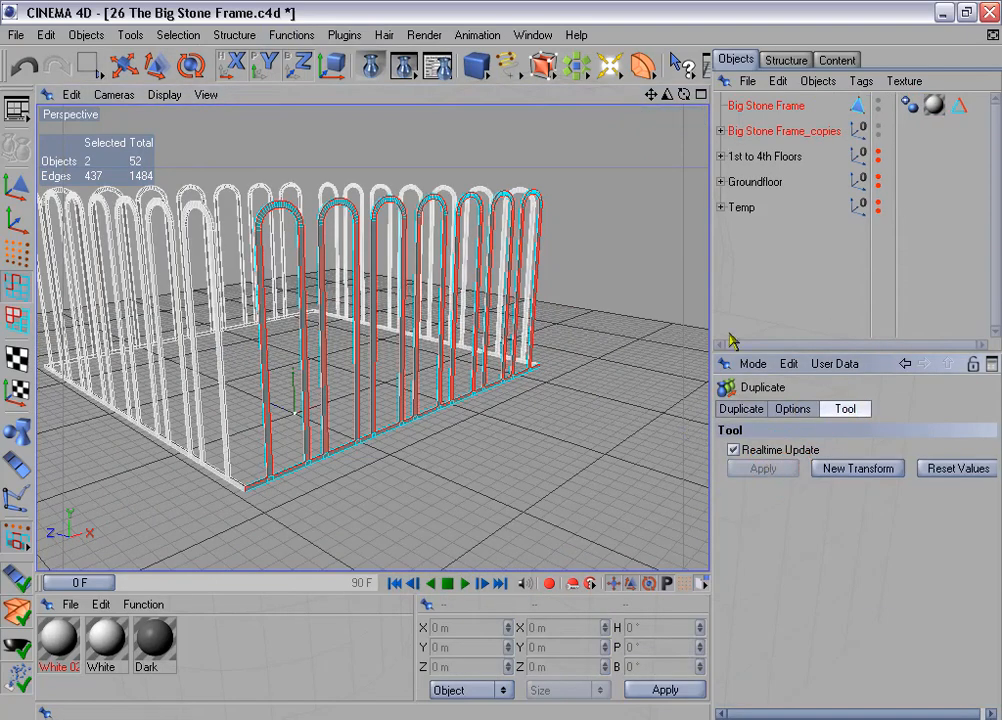
Step: Connect the original Big Stone Frame and its three copies into a single polygon object
{"action": "left_click", "coordinate": [720, 131]}
{"action": "left_click", "coordinate": [740, 105]}
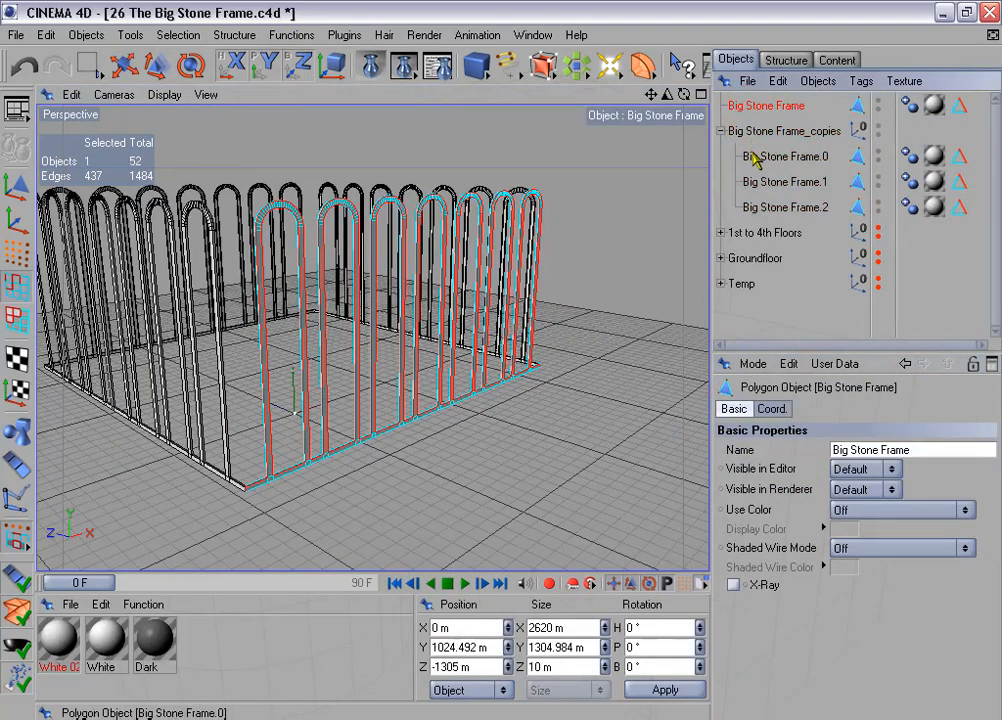
{"action": "left_click", "coordinate": [760, 157], "text": "ctrl"}
{"action": "left_click", "coordinate": [760, 181], "text": "ctrl"}
{"action": "left_click", "coordinate": [770, 206], "text": "ctrl"}
{"action": "right_click", "coordinate": [770, 206]}
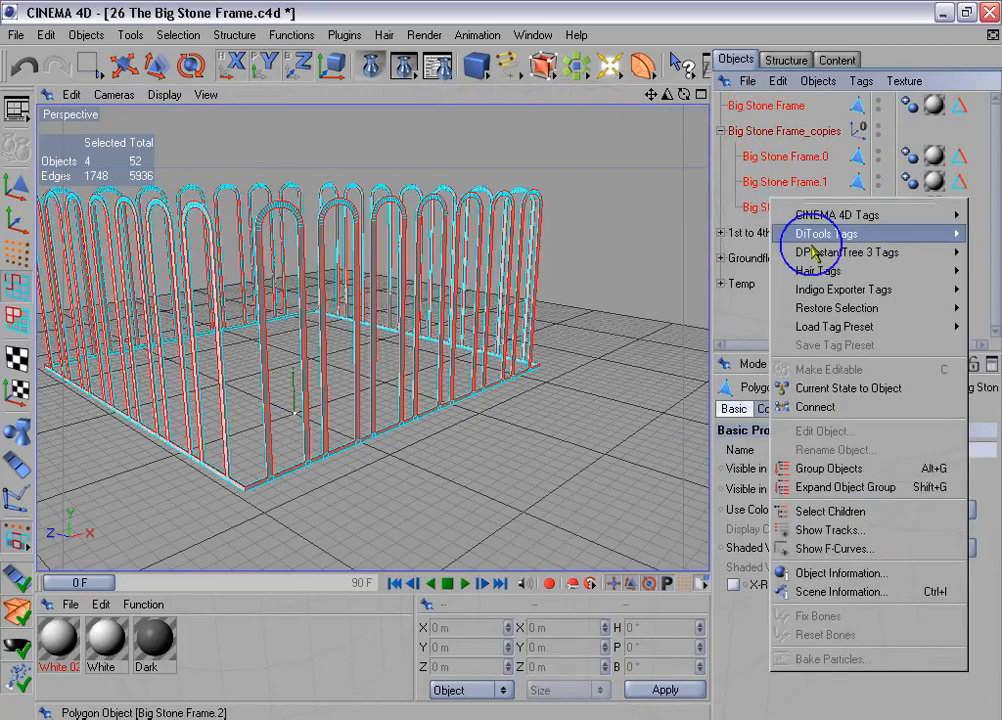
{"action": "left_click", "coordinate": [845, 408]}
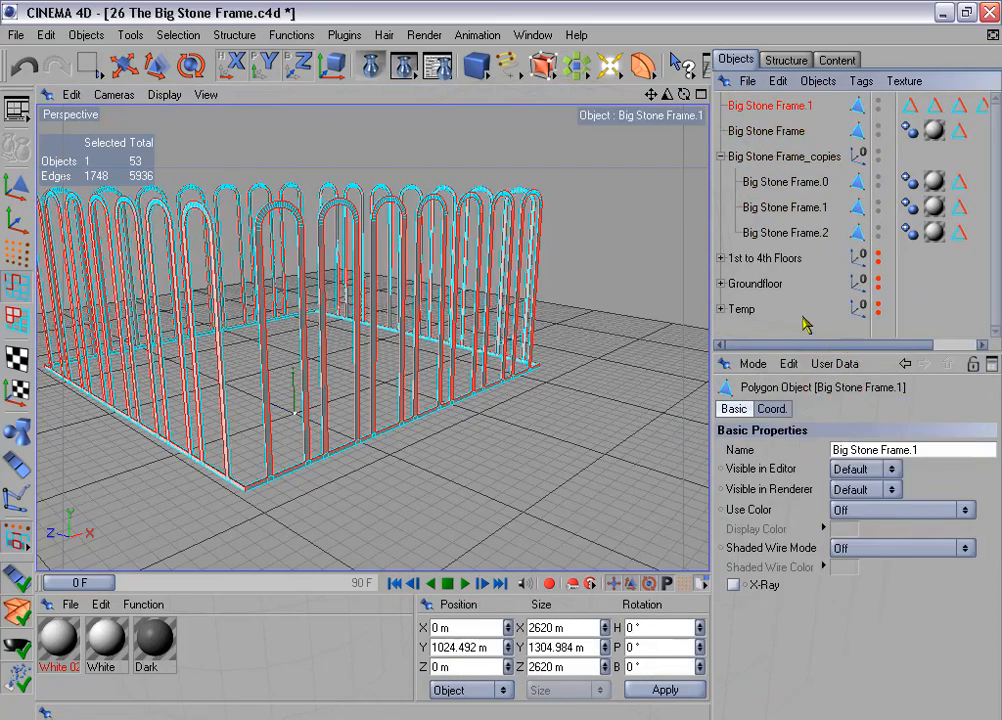
Step: Delete the original Big Stone Frame and the Big Stone Frame_copies group, keeping the connected object
{"action": "left_click", "coordinate": [768, 132]}
{"action": "left_click", "coordinate": [778, 157], "text": "ctrl"}
{"action": "key", "text": "Delete"}
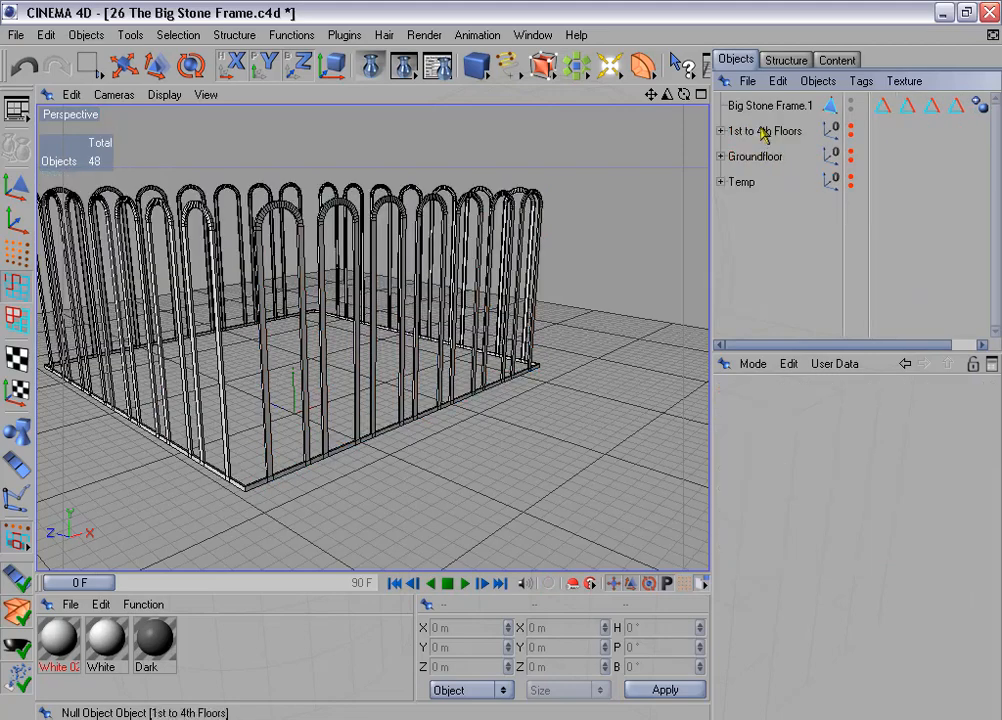
Step: Save the connected frame's selected edges on all four sides into one edge selection tag with Set Selection
{"action": "left_click", "coordinate": [762, 106]}
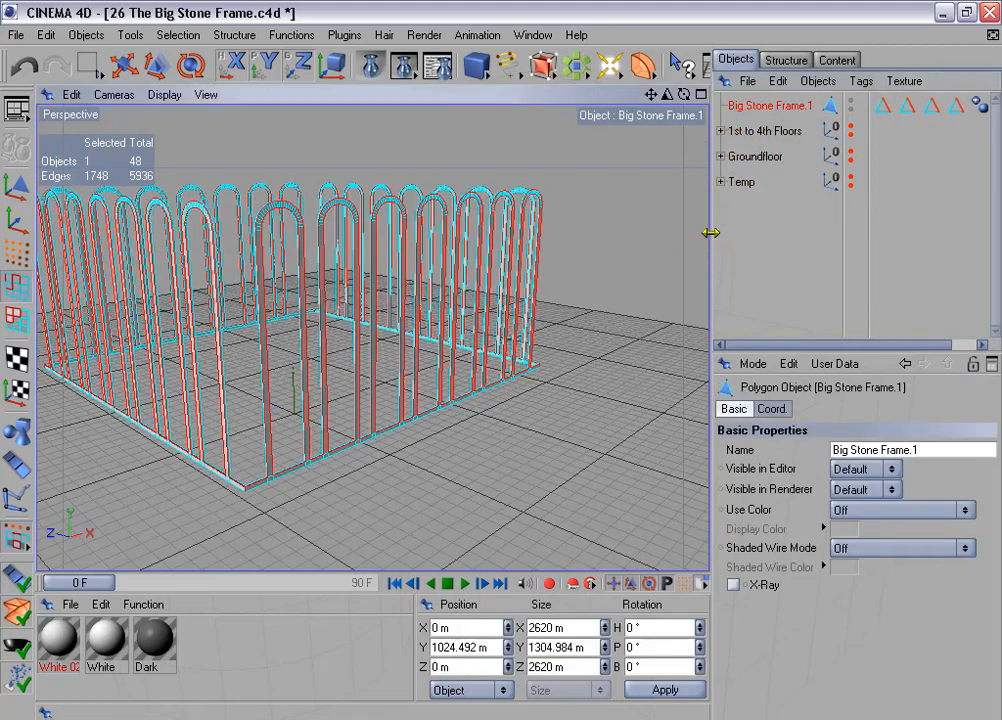
{"action": "left_click_drag", "start_coordinate": [710, 233], "coordinate": [639, 224]}
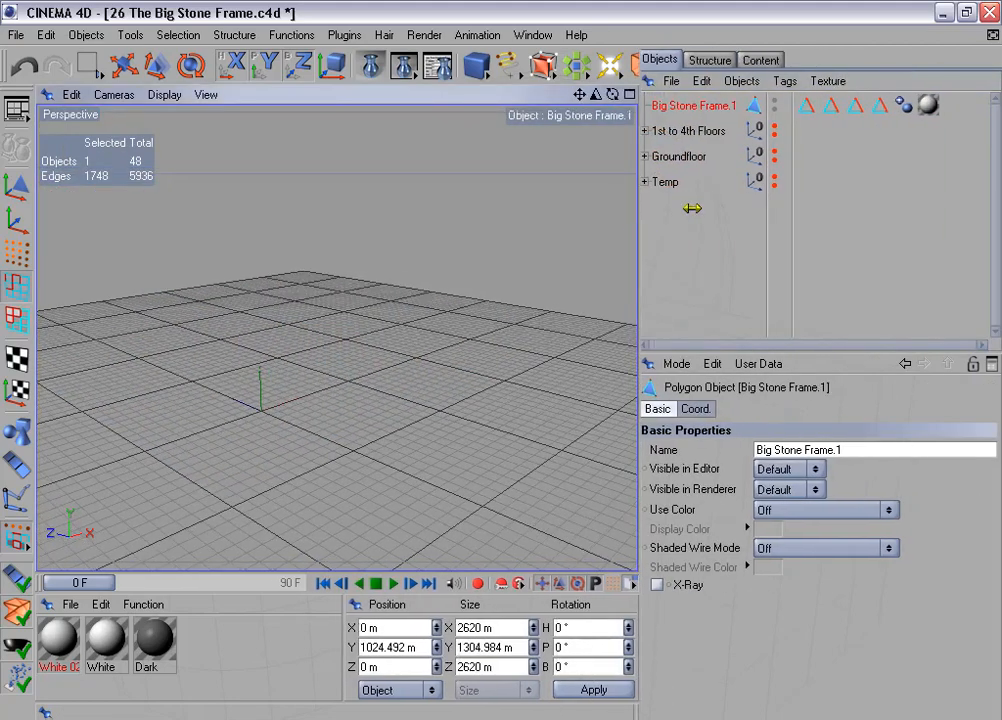
{"action": "left_click_drag", "start_coordinate": [810, 127], "coordinate": [879, 122]}
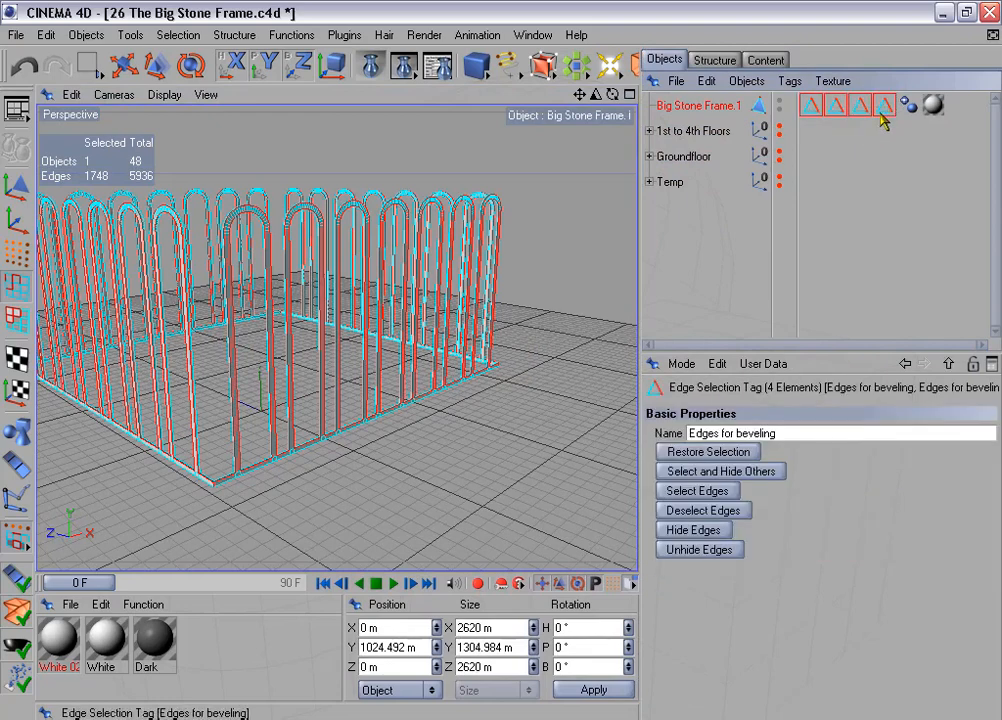
{"action": "left_click", "coordinate": [750, 455]}
{"action": "left_click", "coordinate": [716, 493]}
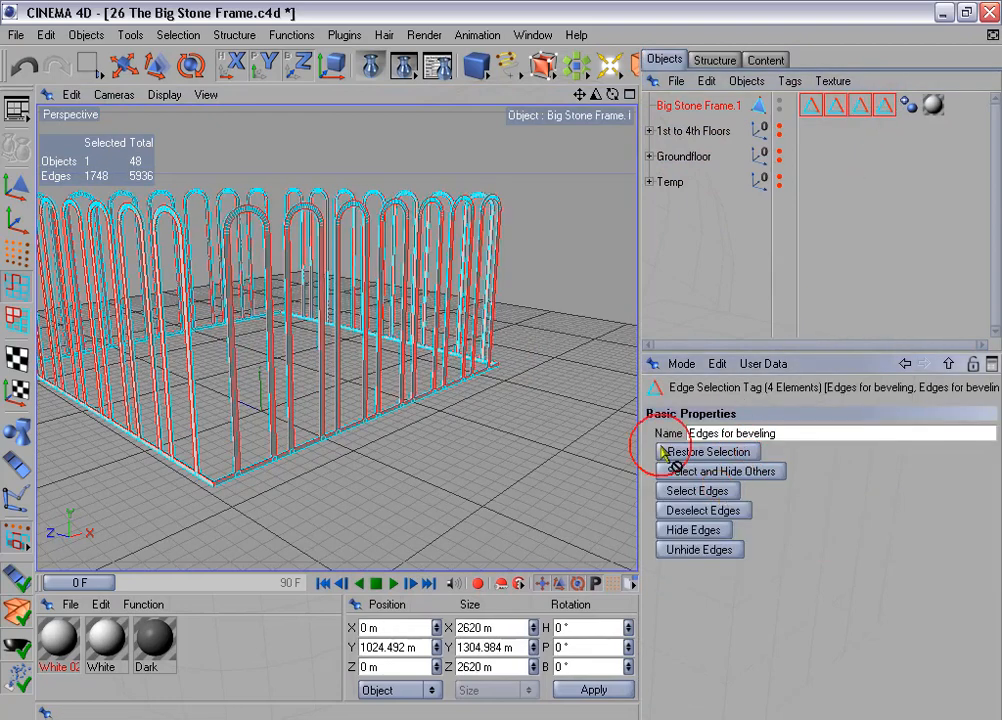
{"action": "left_click", "coordinate": [181, 38]}
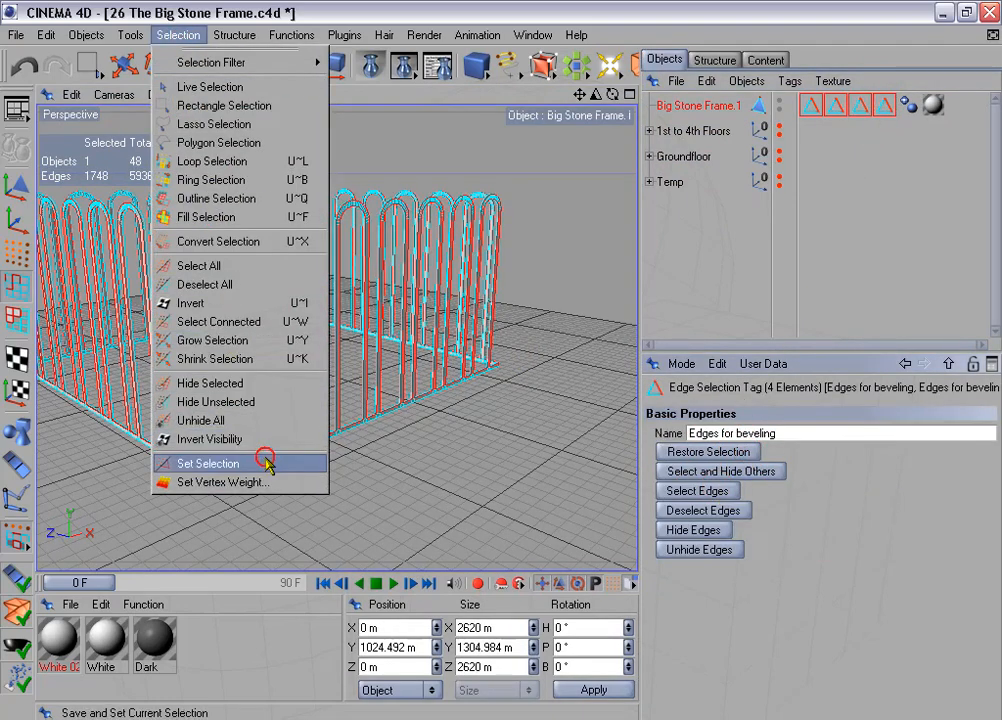
{"action": "left_click", "coordinate": [322, 463]}
Step: Delete the three redundant edge selection tags, keeping only the first one on the connected frame
{"action": "left_click_drag", "start_coordinate": [834, 121], "coordinate": [884, 119]}
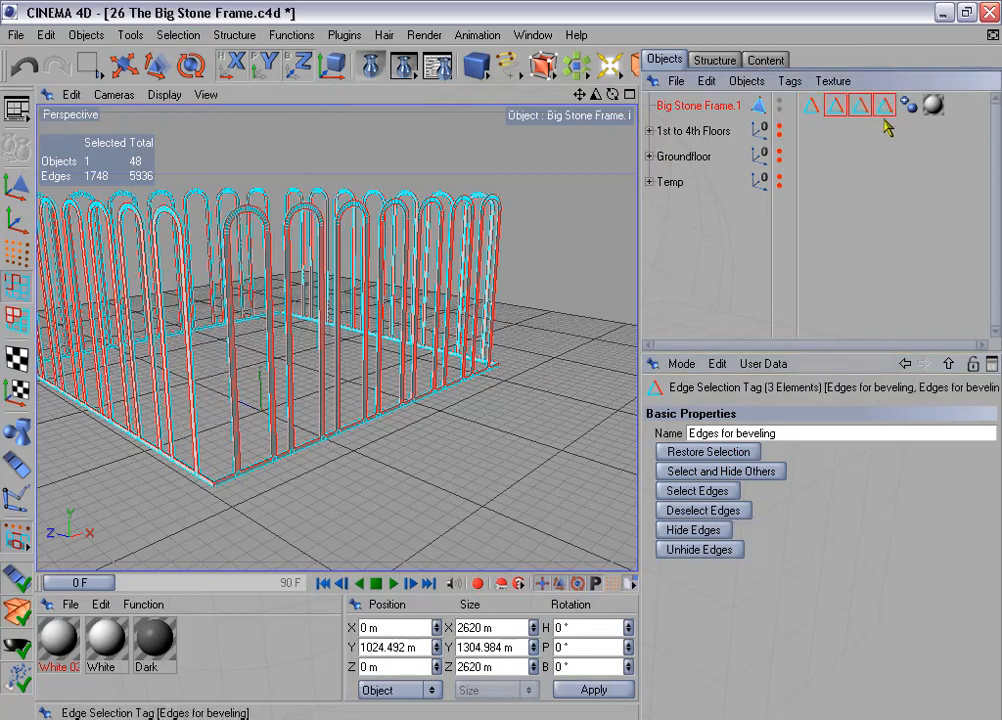
{"action": "key", "text": "Delete"}
{"action": "left_click_drag", "start_coordinate": [435, 300], "coordinate": [553, 303], "text": "alt"}
{"action": "left_click_drag", "start_coordinate": [640, 281], "coordinate": [738, 286]}
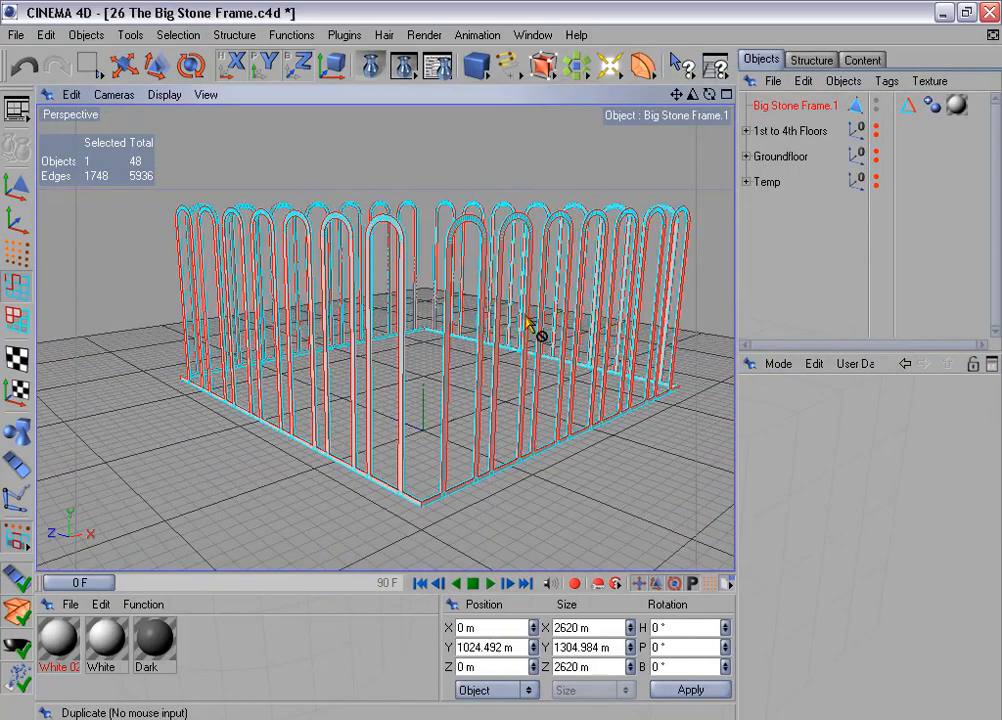
{"action": "left_click_drag", "start_coordinate": [540, 320], "coordinate": [470, 320], "text": "alt"}
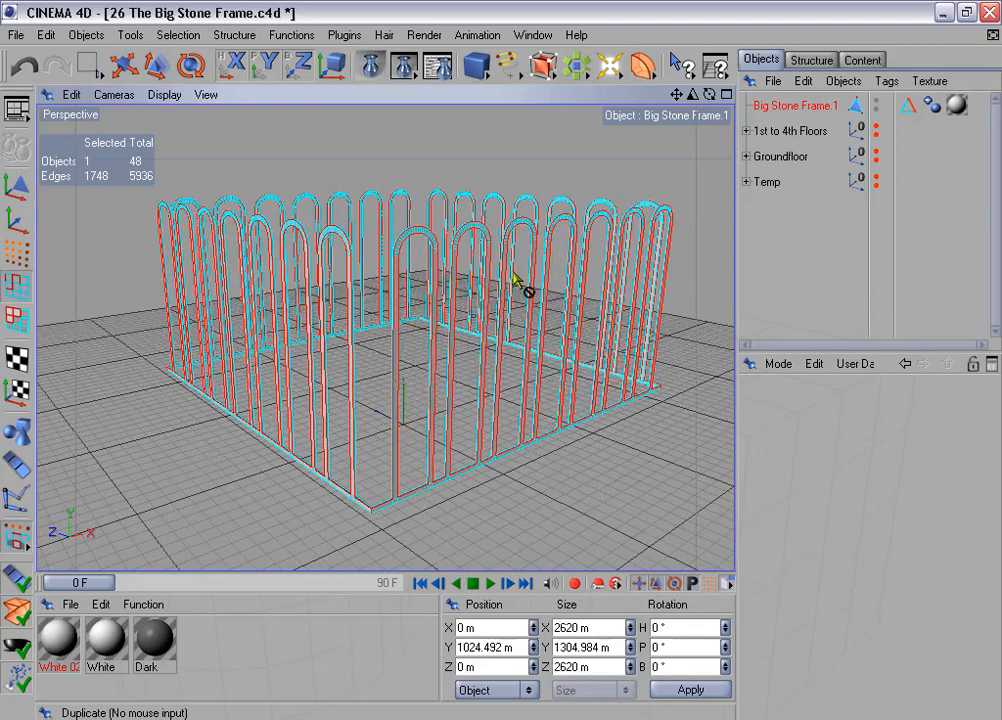
Step: Rename the connected object as Big Stone Frame and place a copy of it in the 1st to 4th Floors group
{"action": "double_click", "coordinate": [838, 106]}
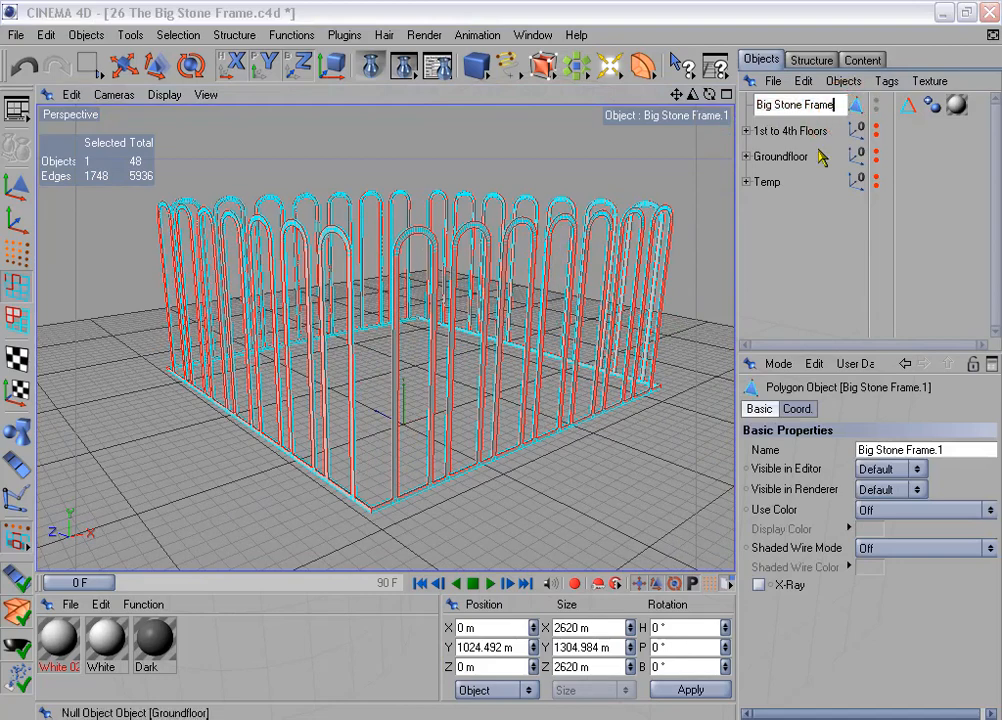
{"action": "key", "text": "Return"}
{"action": "left_click_drag", "start_coordinate": [789, 105], "coordinate": [792, 158], "text": "ctrl"}
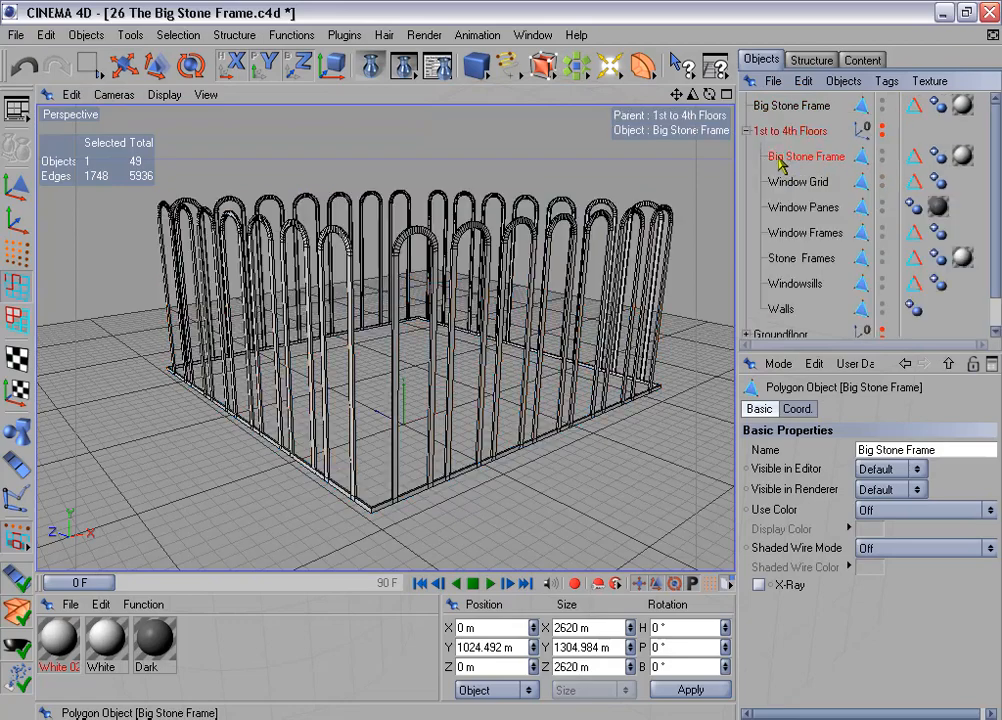
{"action": "left_click", "coordinate": [746, 131]}
Step: Delete all points of the ungrouped Big Stone Frame except the front side's, using Rectangle Selection in the Top view
{"action": "left_click", "coordinate": [791, 106]}
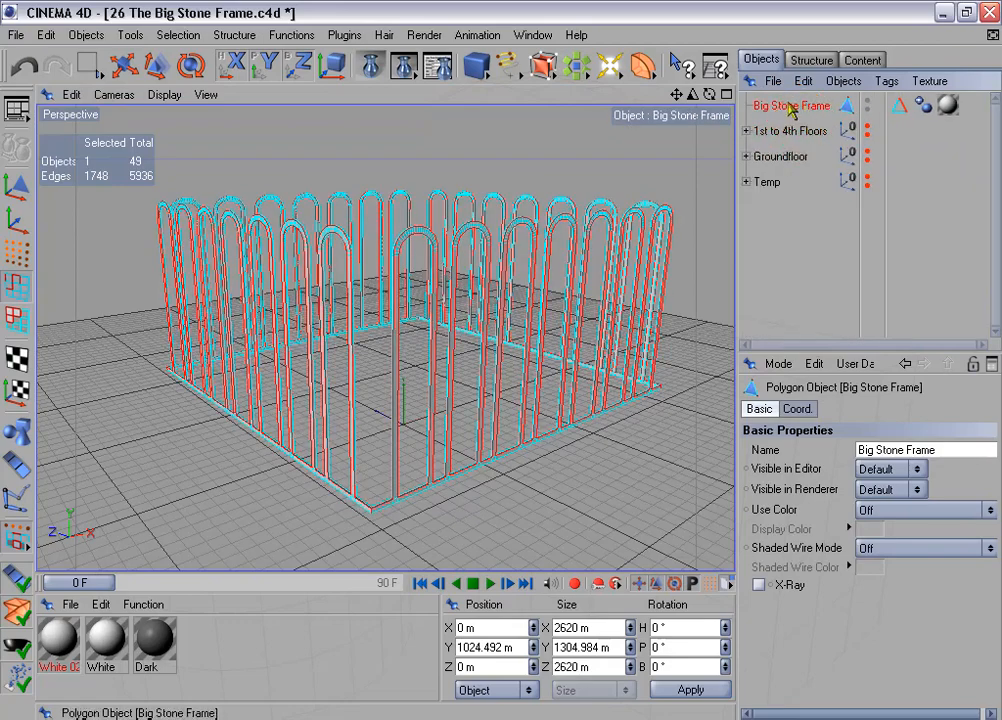
{"action": "left_click_drag", "start_coordinate": [794, 112], "coordinate": [617, 216], "text": "ctrl"}
{"action": "middle_click_drag", "start_coordinate": [592, 240], "coordinate": [580, 242], "text": "alt"}
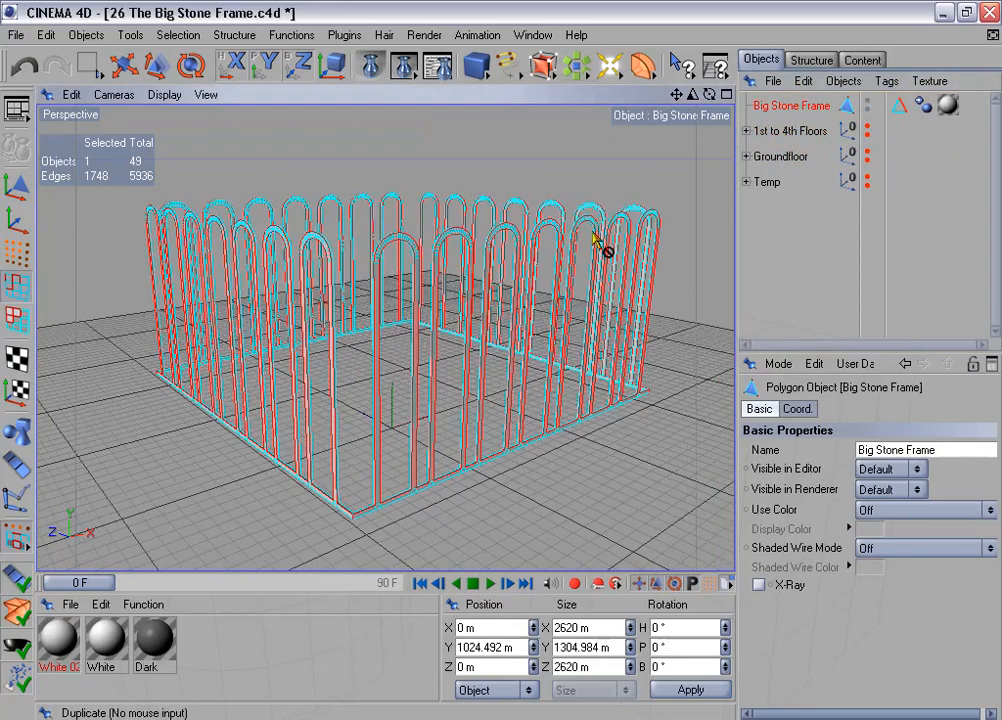
{"action": "left_click", "coordinate": [16, 252]}
{"action": "middle_click", "coordinate": [519, 331]}
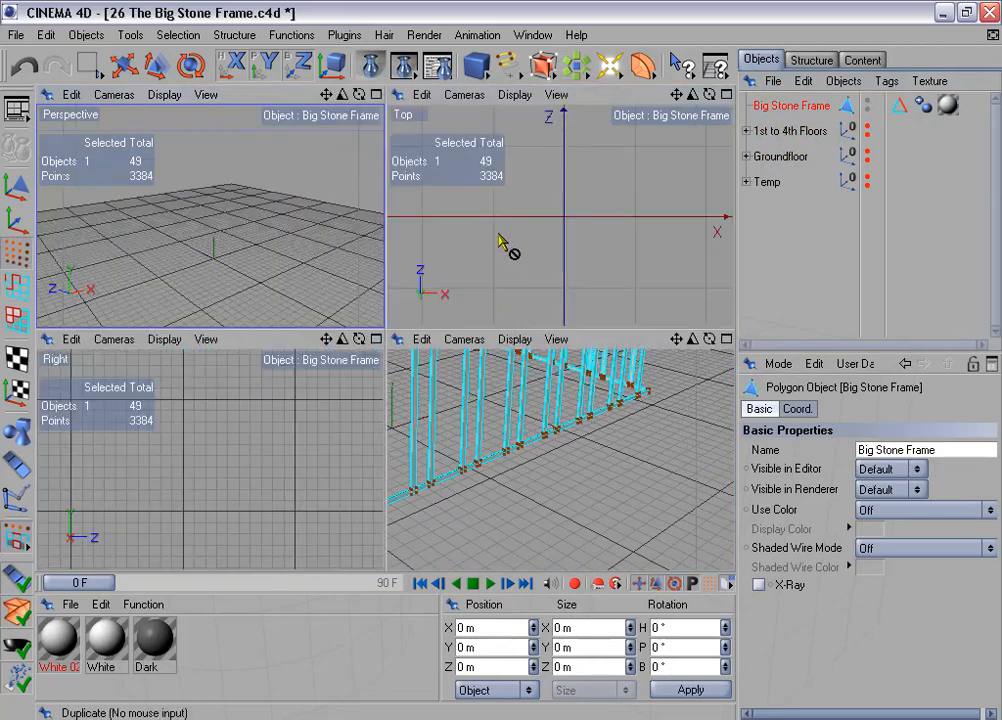
{"action": "middle_click", "coordinate": [508, 245]}
{"action": "middle_click_drag", "start_coordinate": [418, 313], "coordinate": [431, 303], "text": "alt"}
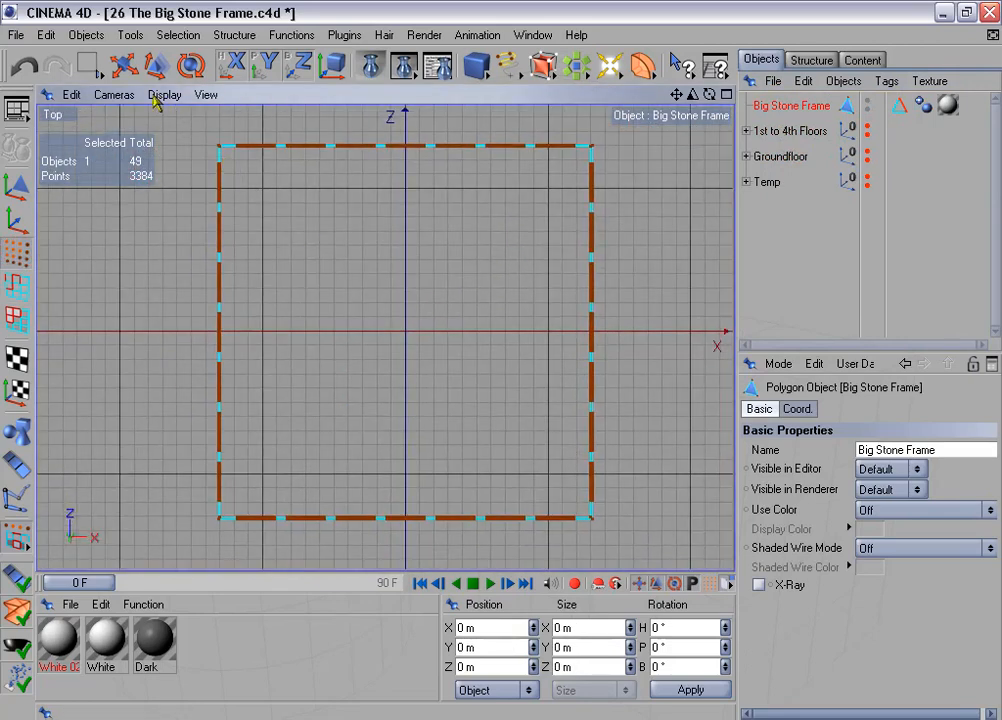
{"action": "left_click_drag", "start_coordinate": [88, 64], "coordinate": [150, 88]}
{"action": "left_click_drag", "start_coordinate": [196, 125], "coordinate": [622, 496]}
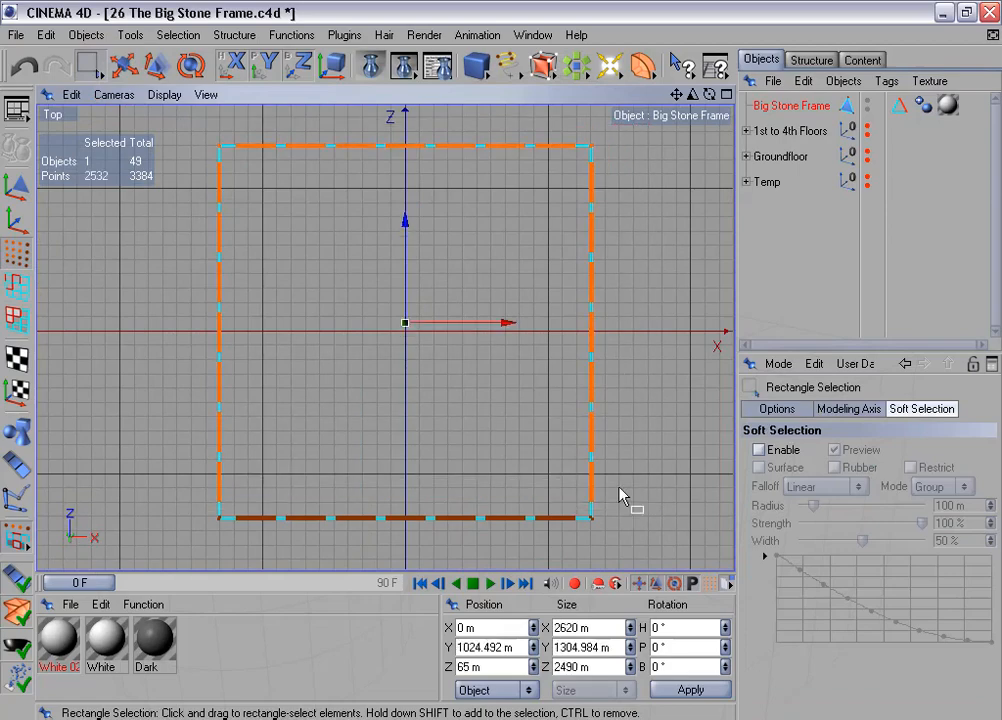
{"action": "key", "text": "Delete"}
{"action": "middle_click", "coordinate": [557, 409]}
{"action": "middle_click", "coordinate": [297, 237]}
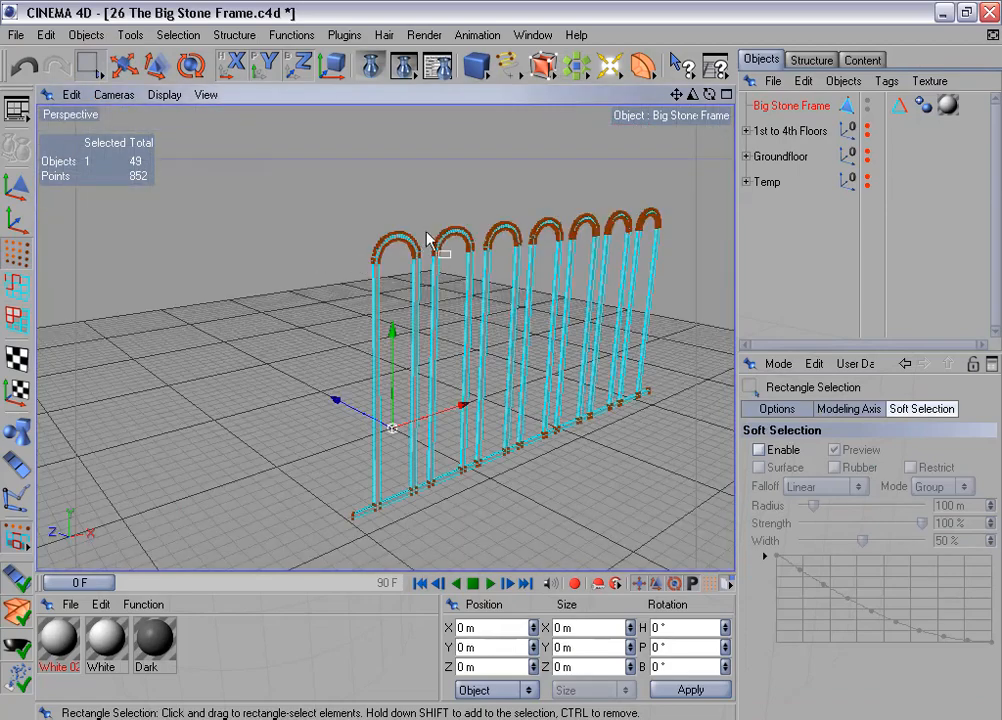
Step: Bevel the selected edges of the front-side Big Stone Frame with an inner offset of 0.1 m
{"action": "left_click_drag", "start_coordinate": [525, 380], "coordinate": [501, 362], "text": "alt"}
{"action": "middle_click_drag", "start_coordinate": [501, 362], "coordinate": [405, 234], "text": "alt"}
{"action": "middle_click_drag", "start_coordinate": [407, 126], "coordinate": [455, 225], "text": "alt"}
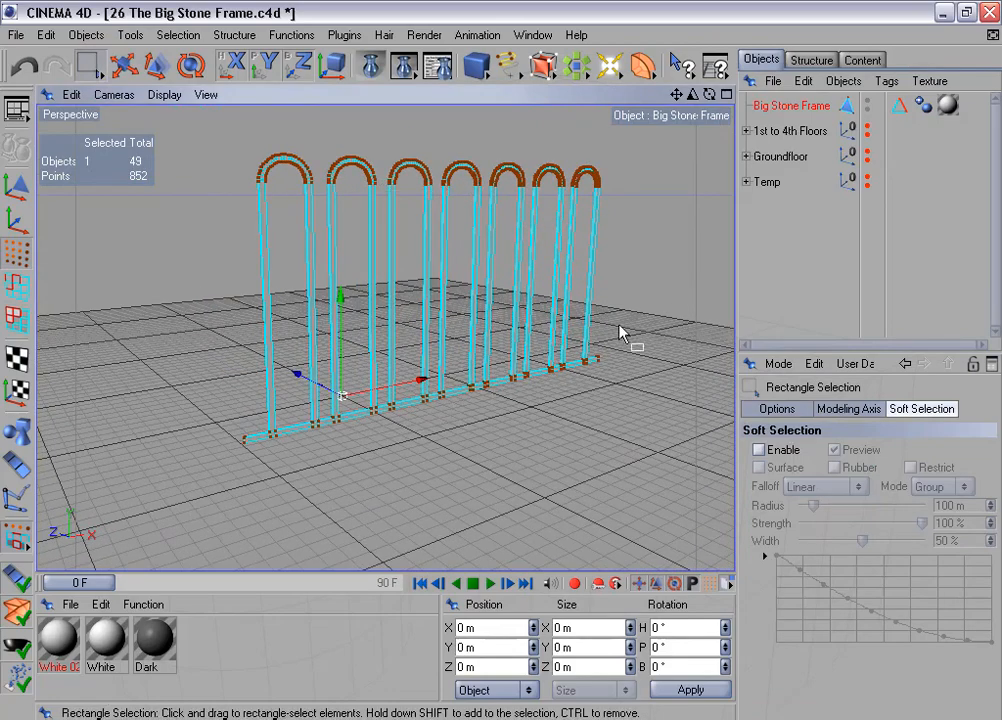
{"action": "left_click_drag", "start_coordinate": [622, 331], "coordinate": [262, 342], "text": "alt"}
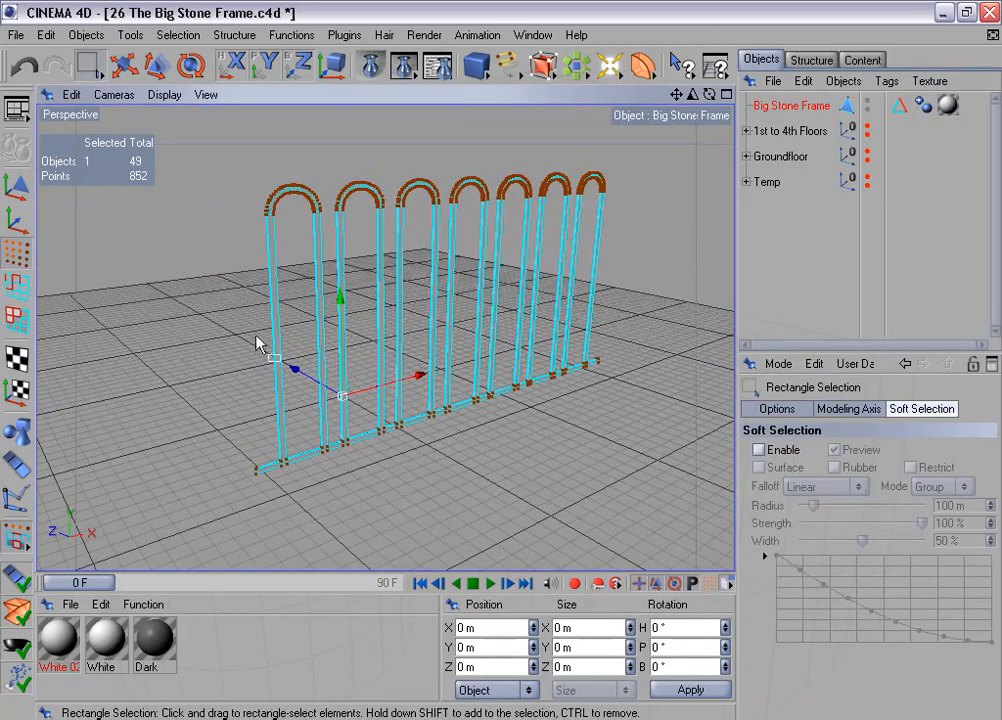
{"action": "left_click", "coordinate": [18, 292]}
{"action": "right_click", "coordinate": [405, 266]}
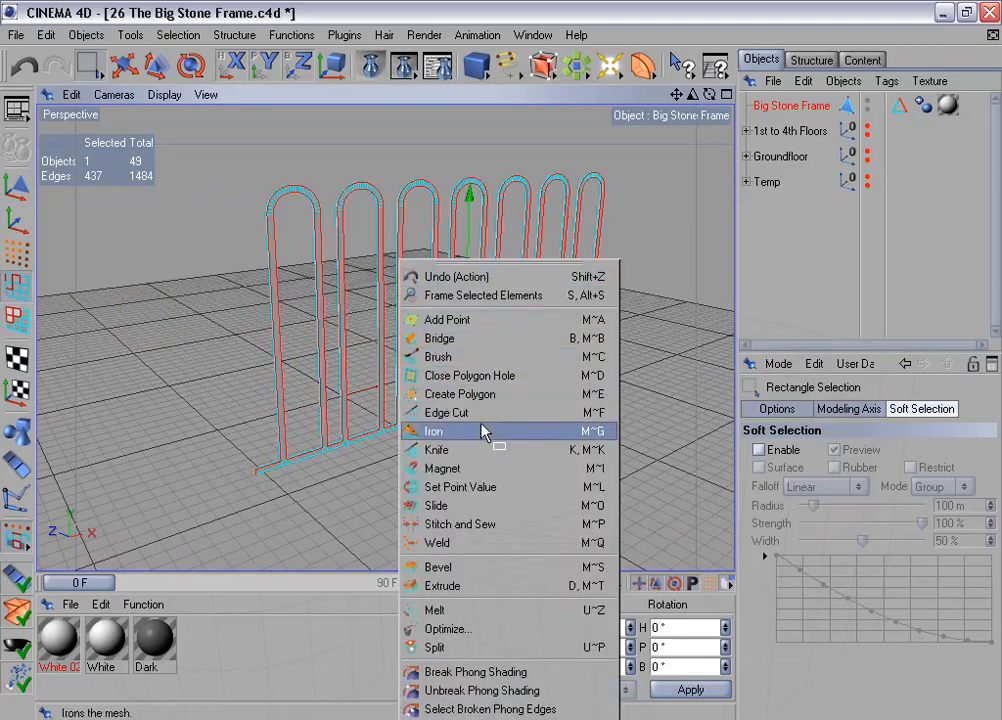
{"action": "left_click", "coordinate": [488, 568]}
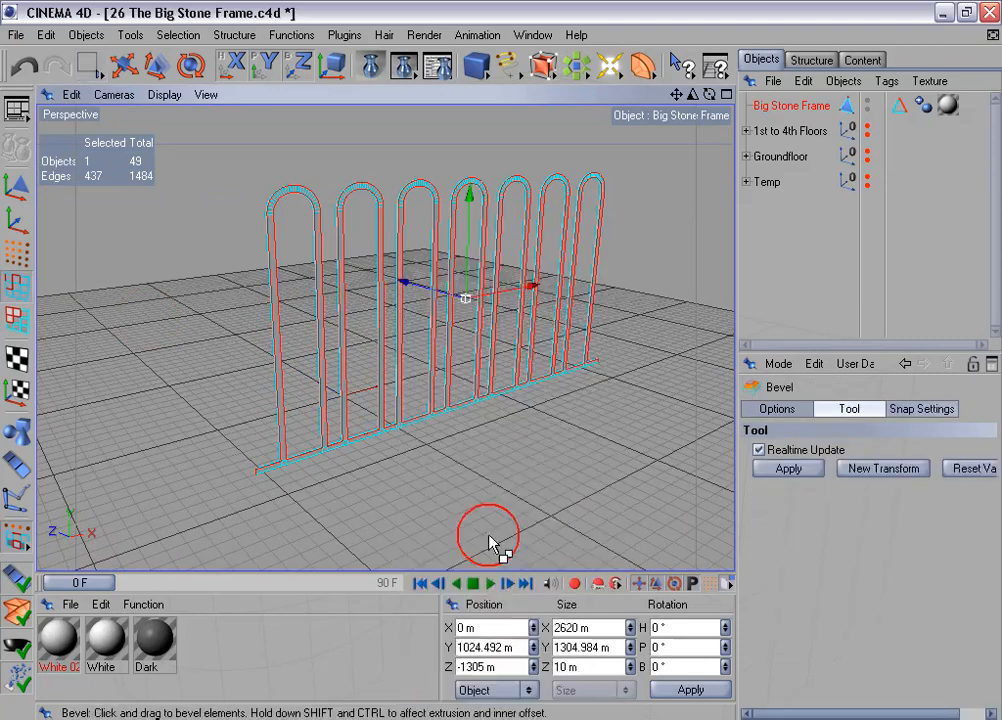
{"action": "left_click", "coordinate": [777, 410]}
{"action": "left_click_drag", "start_coordinate": [856, 485], "coordinate": [783, 490]}
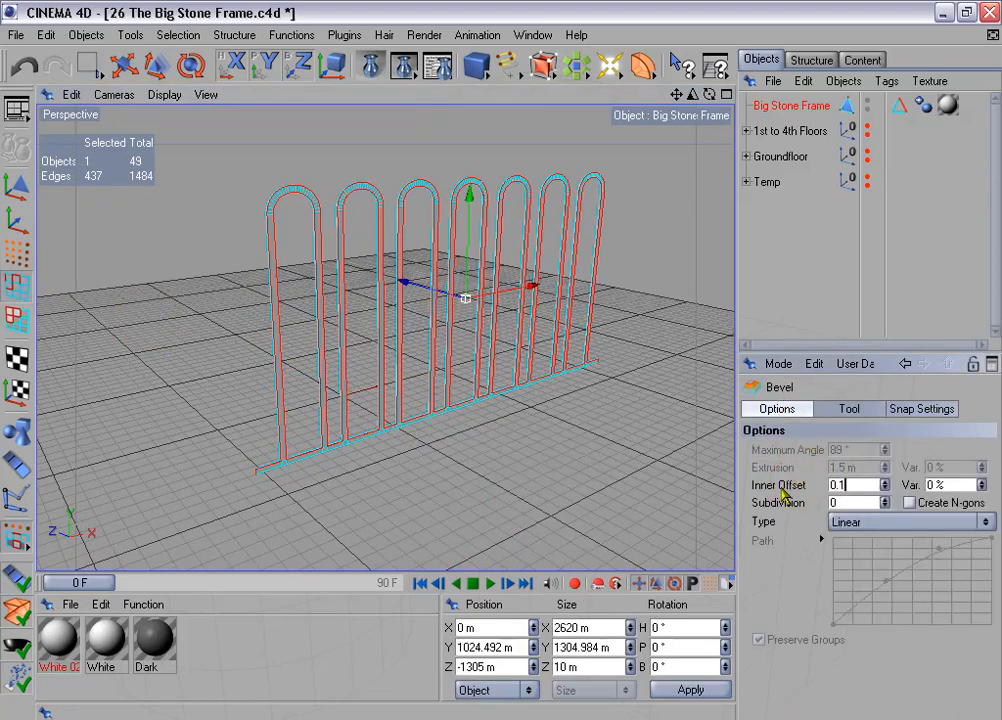
{"action": "type", "text": "0.1"}
{"action": "left_click", "coordinate": [849, 409], "text": "shift"}
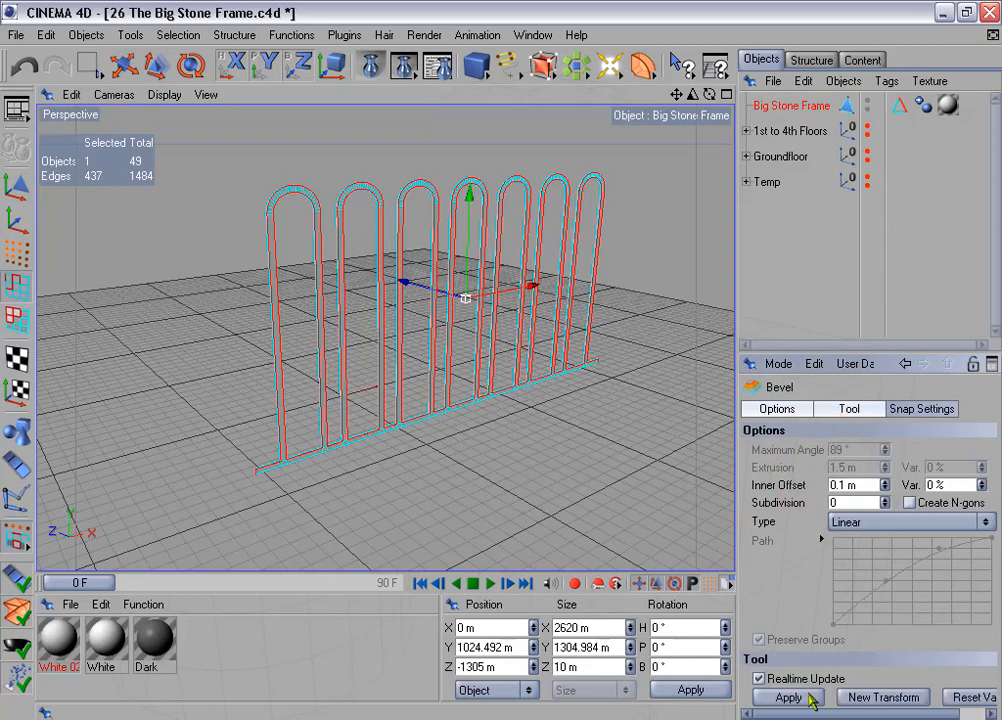
{"action": "left_click", "coordinate": [790, 697]}
Step: Set the Phong Angle of the Big Stone Frame's Phong tag to 33°
{"action": "scroll", "coordinate": [545, 402], "scroll_direction": "up", "scroll_amount": 5}
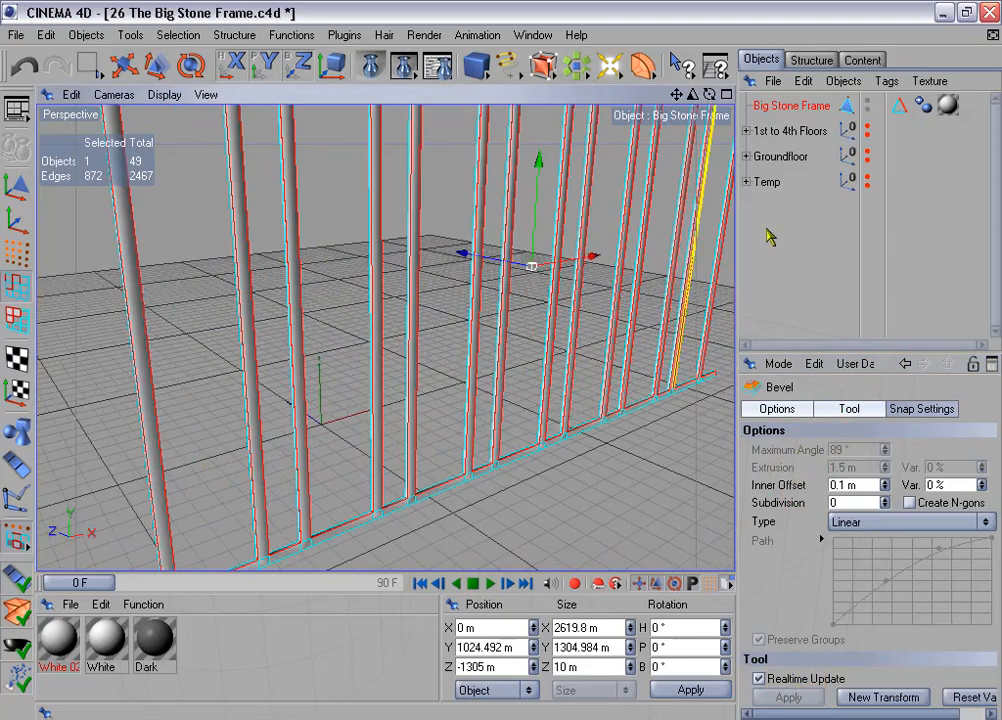
{"action": "left_click", "coordinate": [924, 107]}
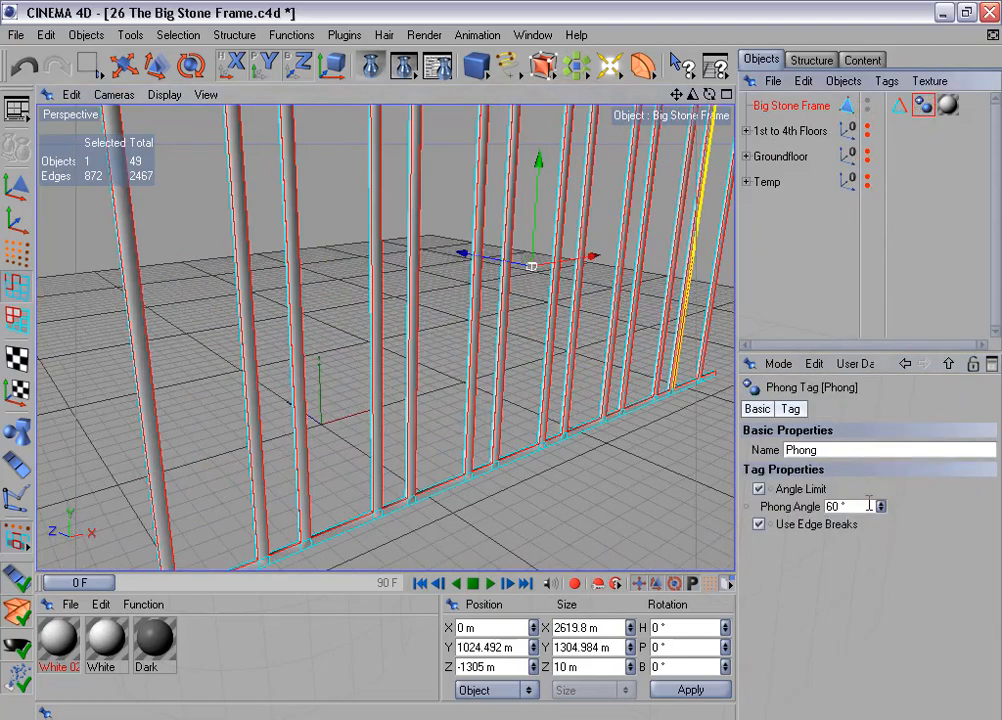
{"action": "left_click", "coordinate": [827, 506]}
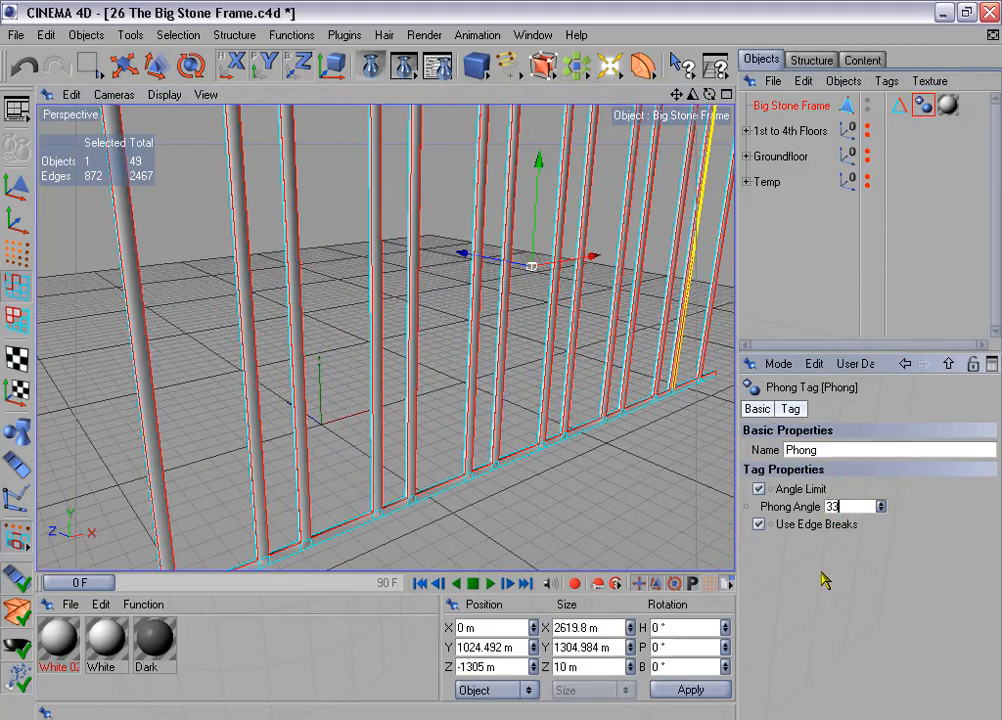
{"action": "key", "text": "Return"}
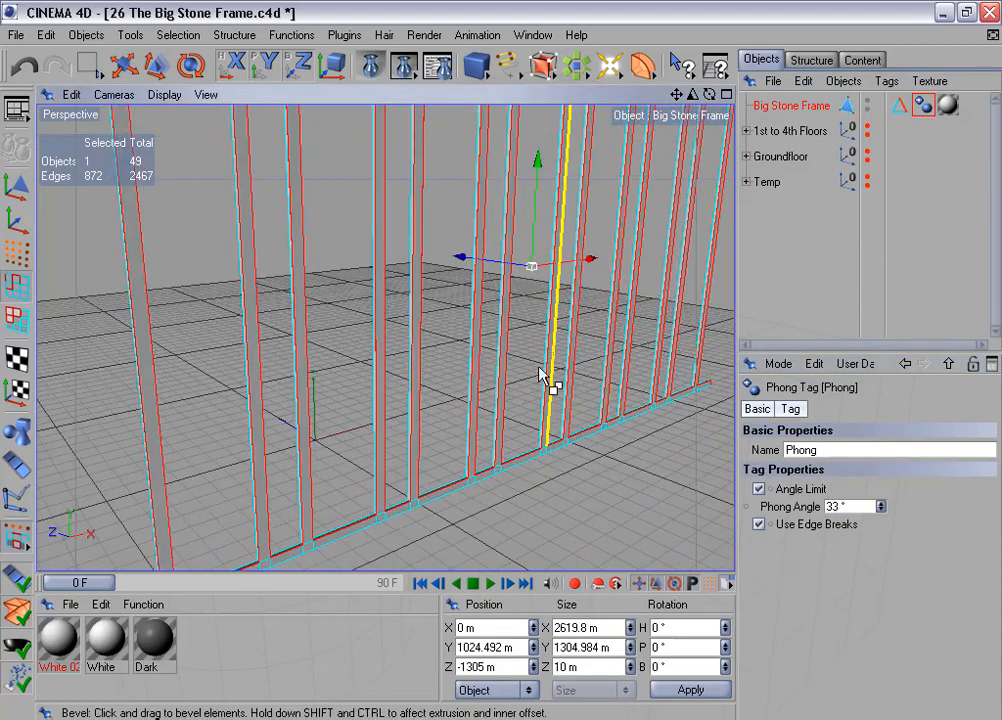
{"action": "left_click_drag", "start_coordinate": [540, 375], "coordinate": [391, 427], "text": "alt"}
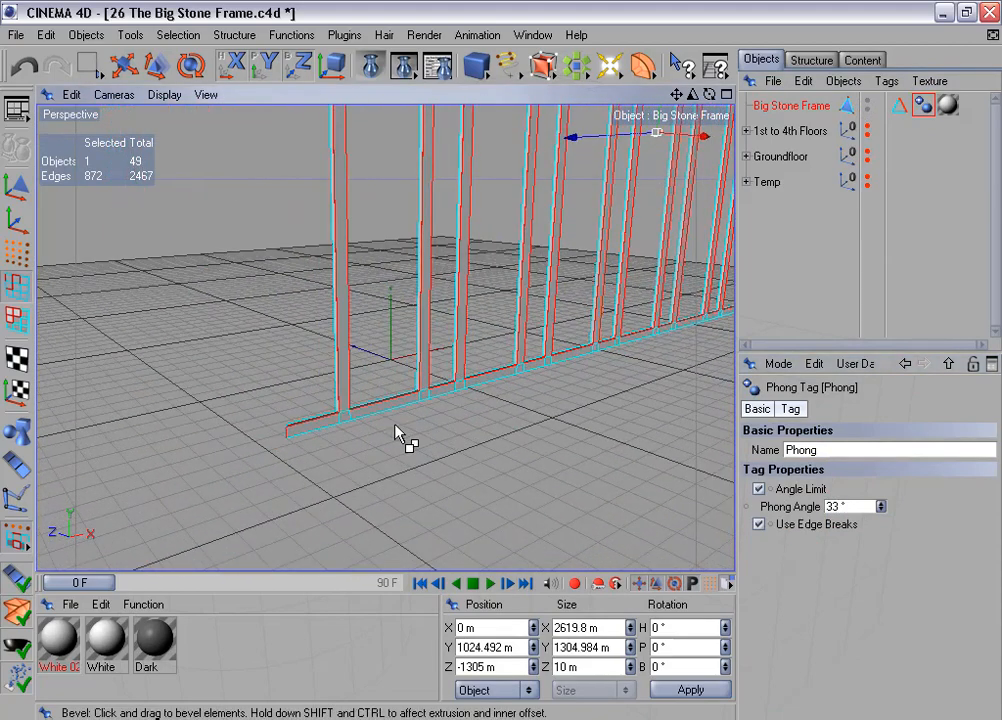
Step: Maximize the Front view and display the Big Stone Frame there as lines only, without shading
{"action": "middle_click", "coordinate": [421, 459]}
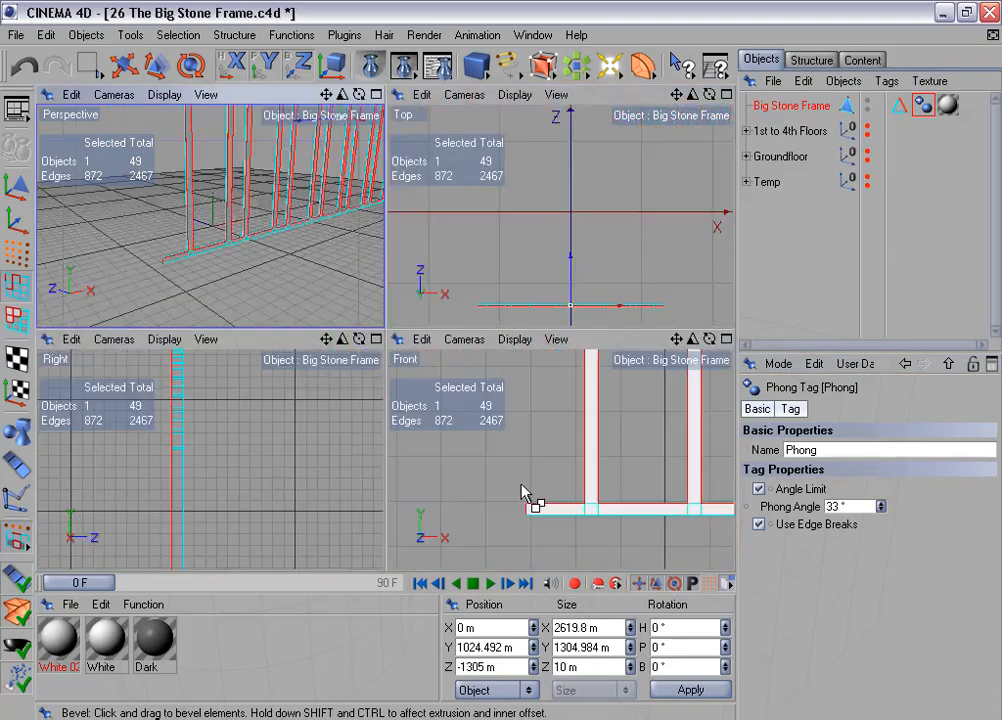
{"action": "middle_click", "coordinate": [526, 496]}
{"action": "scroll", "coordinate": [493, 455], "scroll_direction": "up", "scroll_amount": 1}
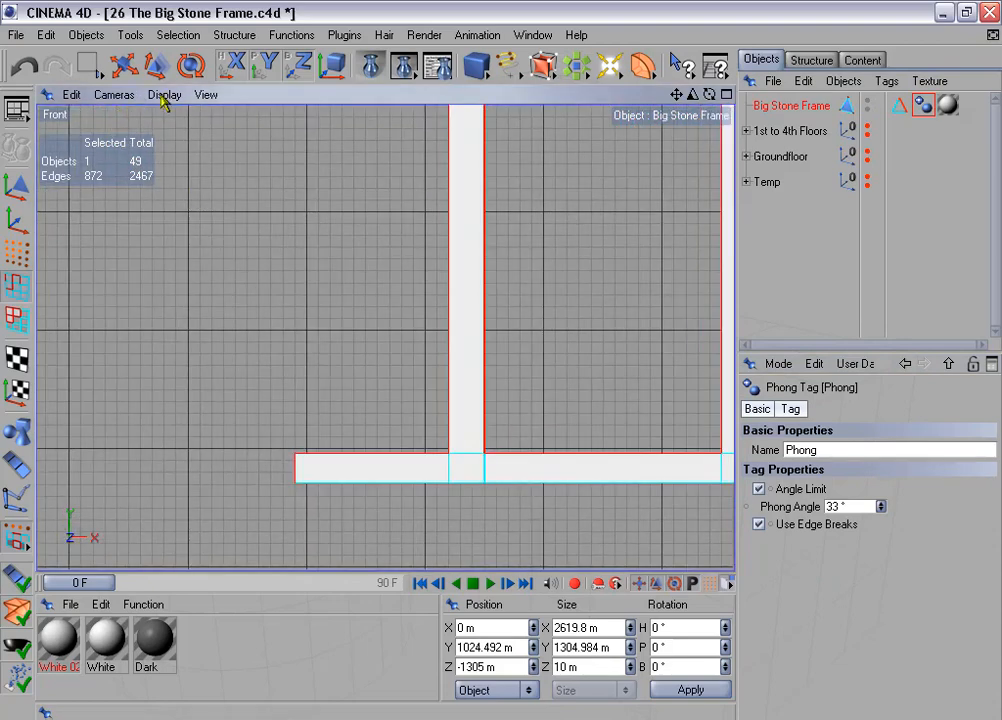
{"action": "left_click", "coordinate": [164, 95]}
{"action": "left_click", "coordinate": [246, 313]}
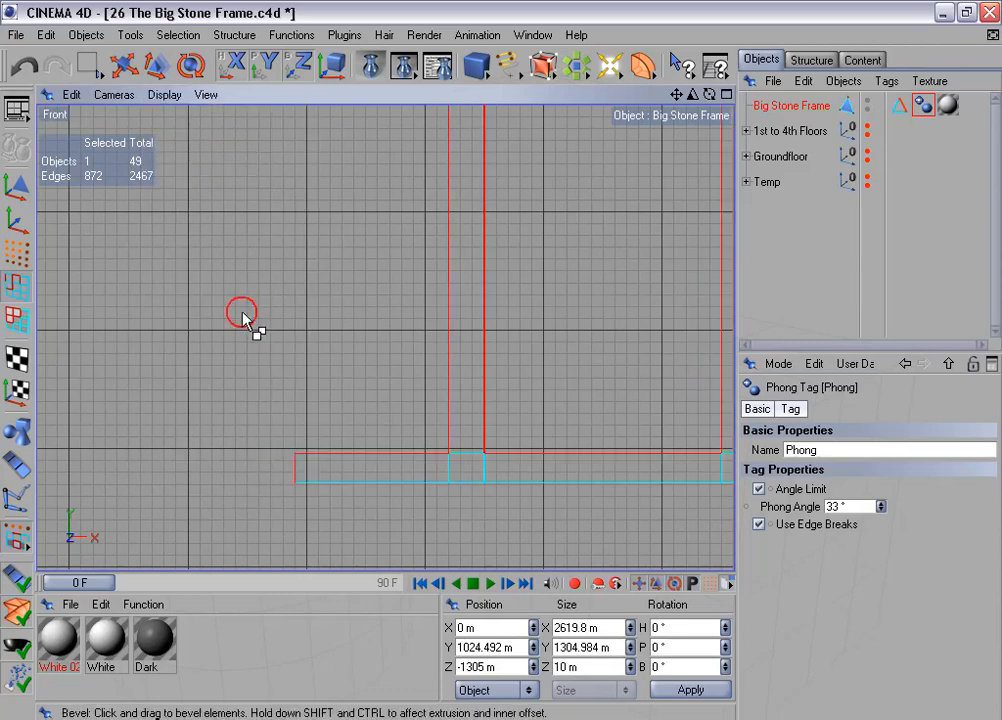
{"action": "scroll", "coordinate": [403, 380], "scroll_direction": "up", "scroll_amount": 3}
Step: In point mode, select the inner bevel point at the left corner of the leftmost pillar's foot with Rectangle Selection
{"action": "left_click", "coordinate": [16, 252]}
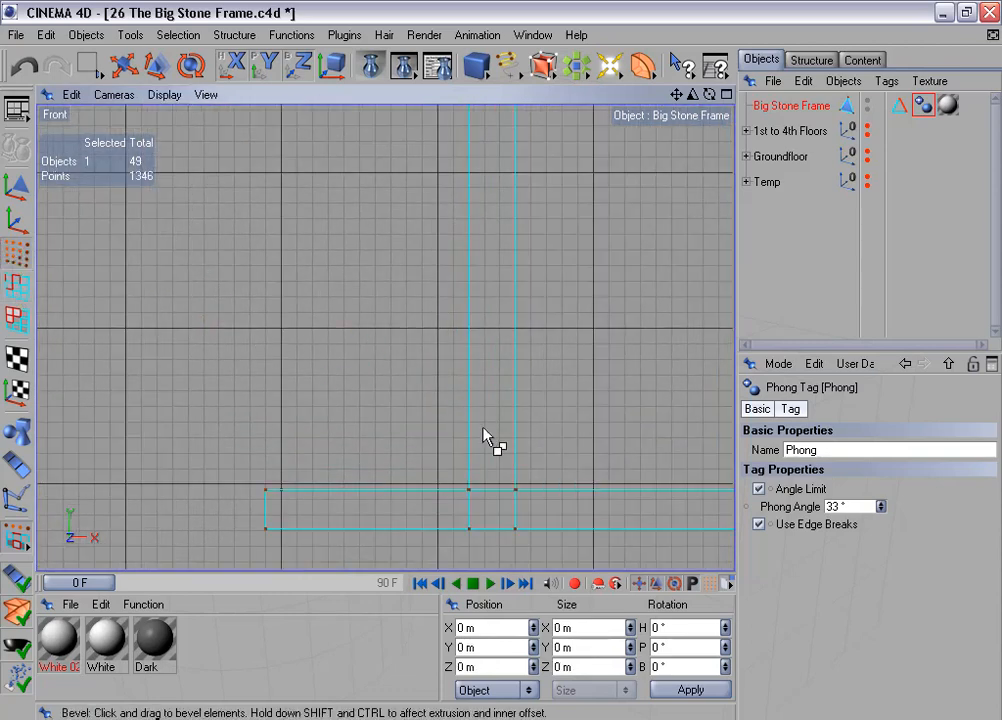
{"action": "scroll", "coordinate": [496, 446], "scroll_direction": "up", "scroll_amount": 1}
{"action": "left_click", "coordinate": [90, 65]}
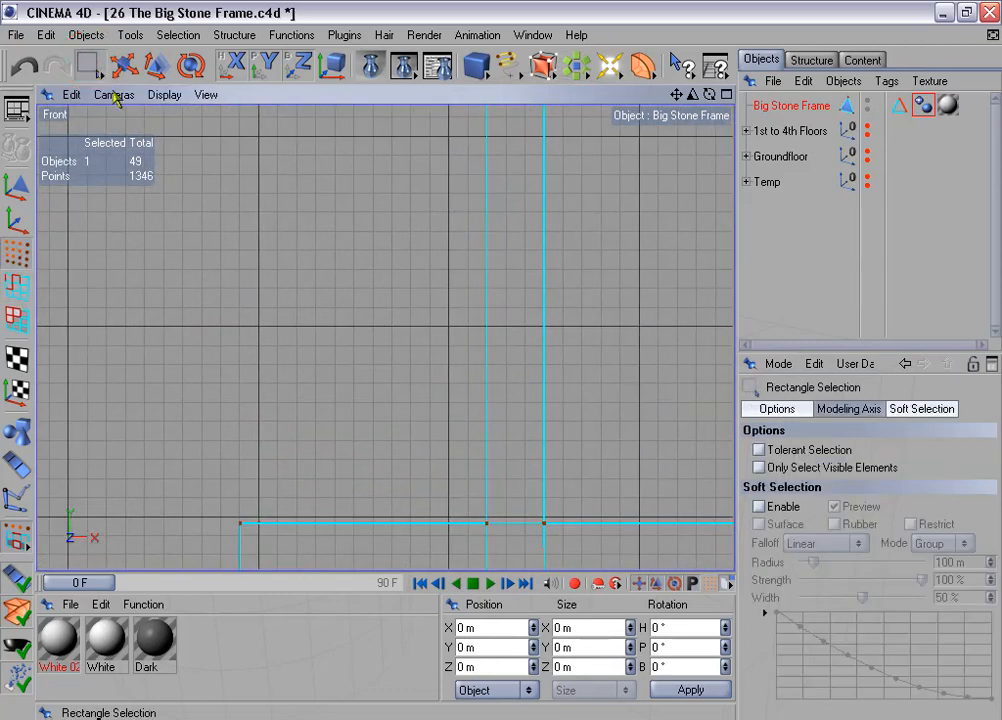
{"action": "middle_click_drag", "start_coordinate": [210, 356], "coordinate": [74, 175], "text": "alt"}
{"action": "scroll", "coordinate": [522, 403], "scroll_direction": "up", "scroll_amount": 8}
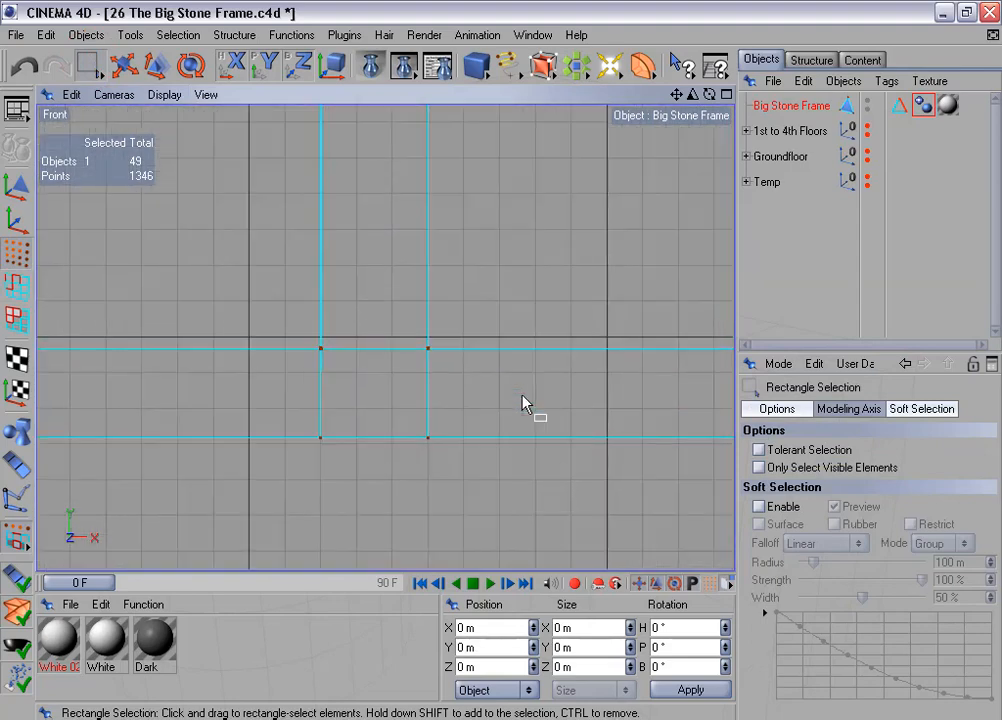
{"action": "scroll", "coordinate": [522, 396], "scroll_direction": "up", "scroll_amount": 6}
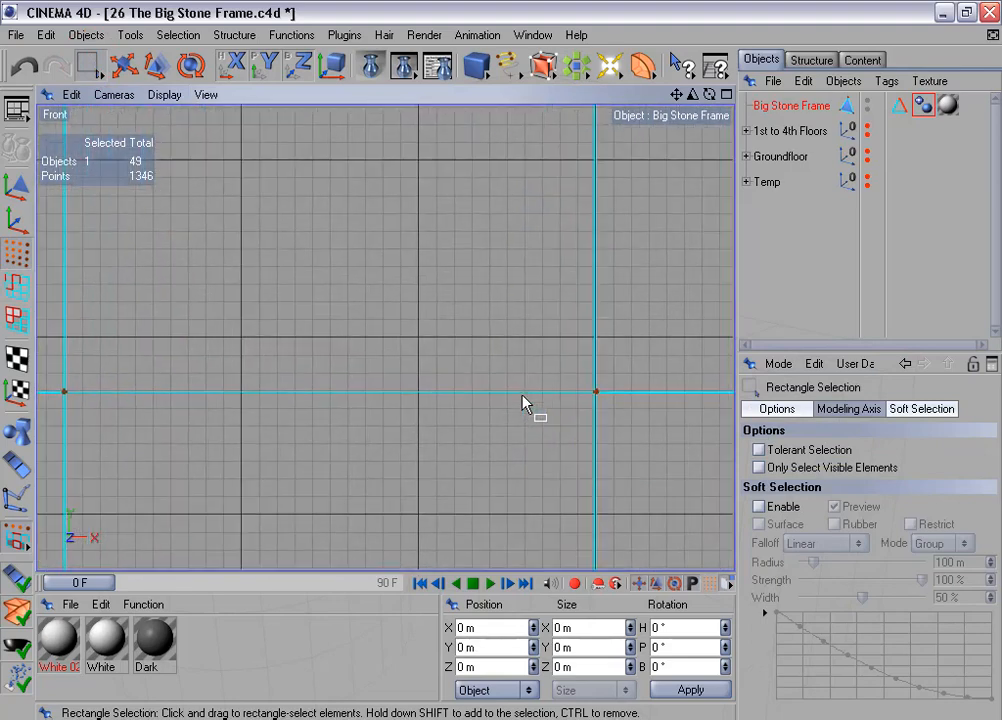
{"action": "middle_click_drag", "start_coordinate": [438, 429], "coordinate": [507, 423], "text": "alt"}
{"action": "key", "text": "ctrl+Tab"}
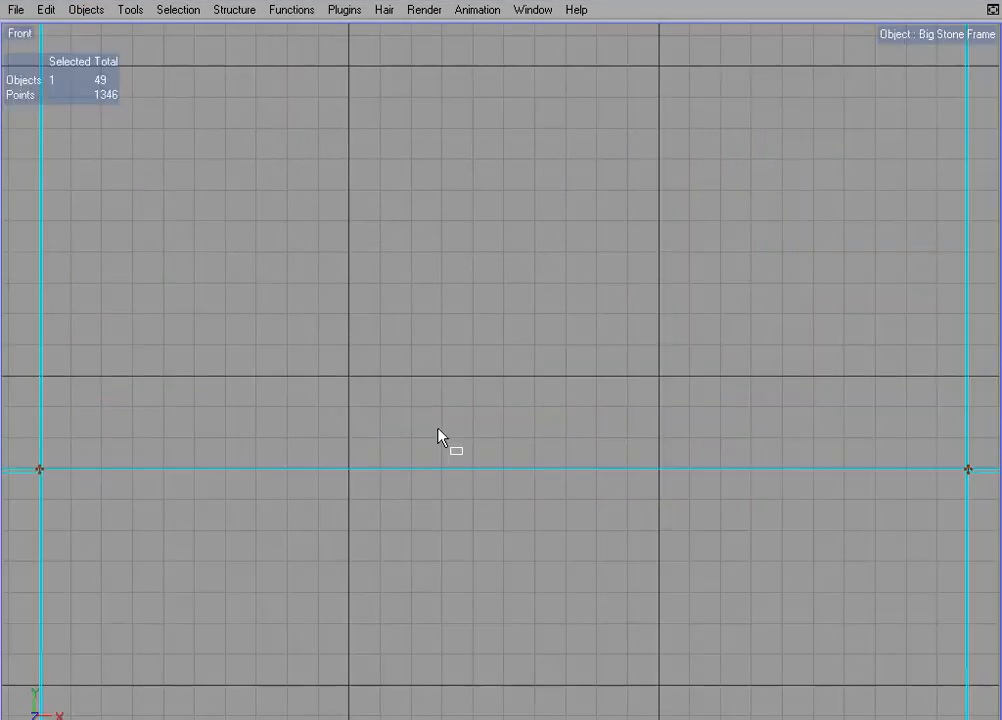
{"action": "scroll", "coordinate": [365, 460], "scroll_direction": "up", "scroll_amount": 2}
{"action": "middle_click_drag", "start_coordinate": [289, 467], "coordinate": [546, 375], "text": "alt"}
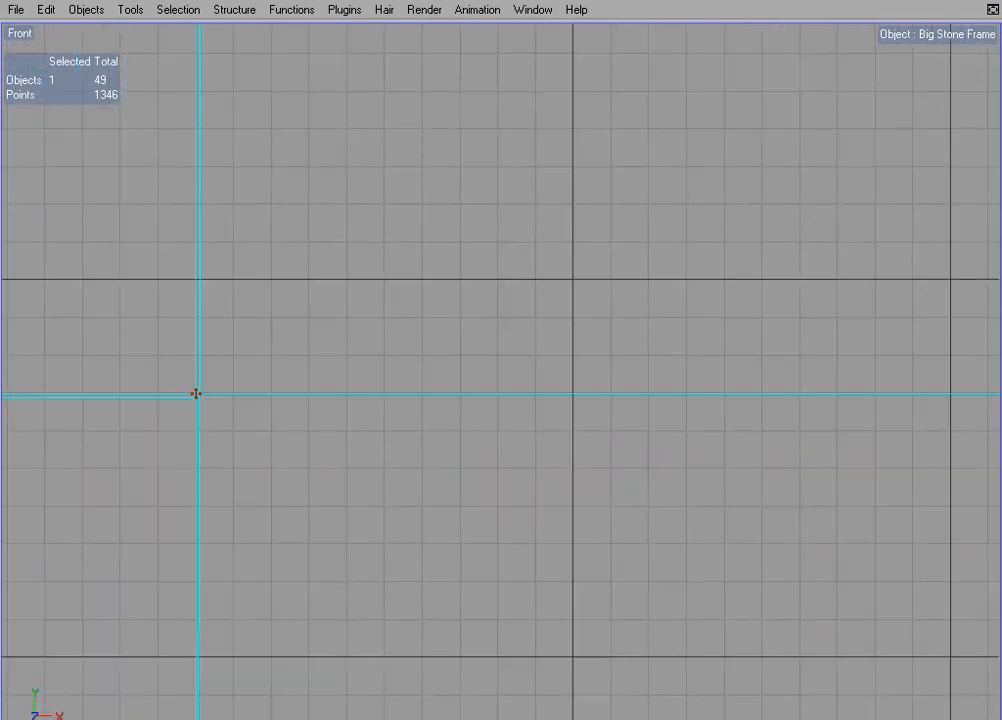
{"action": "scroll", "coordinate": [289, 467], "scroll_direction": "up", "scroll_amount": 2}
{"action": "left_click", "coordinate": [133, 396]}
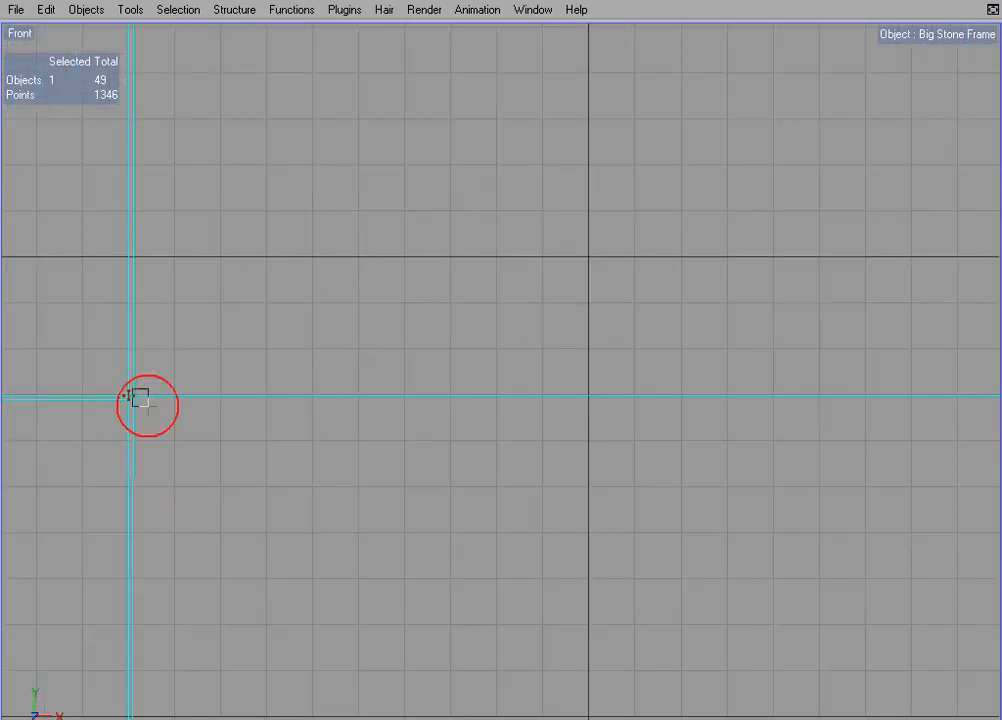
Step: Add the matching bevel point at the foot's right corner to the selection and check the X distance between both points
{"action": "scroll", "coordinate": [400, 460], "scroll_direction": "down", "scroll_amount": 5}
{"action": "middle_click_drag", "start_coordinate": [524, 443], "coordinate": [2, 436], "text": "alt"}
{"action": "scroll", "coordinate": [525, 430], "scroll_direction": "up", "scroll_amount": 5}
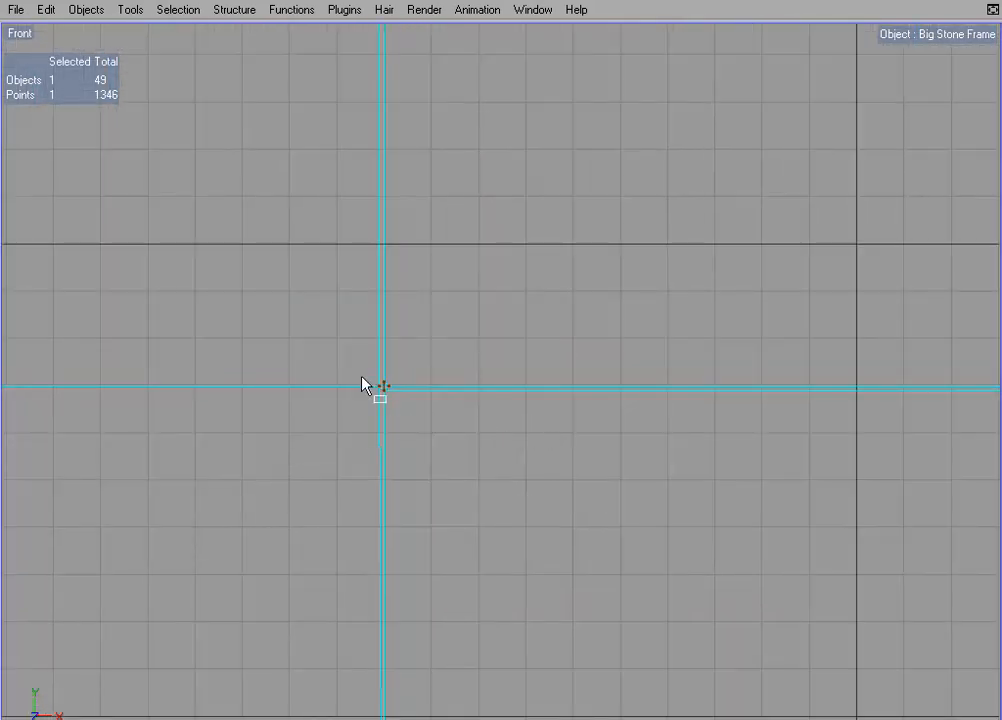
{"action": "left_click_drag", "start_coordinate": [359, 373], "coordinate": [378, 405]}
{"action": "key", "text": "ctrl+Tab"}
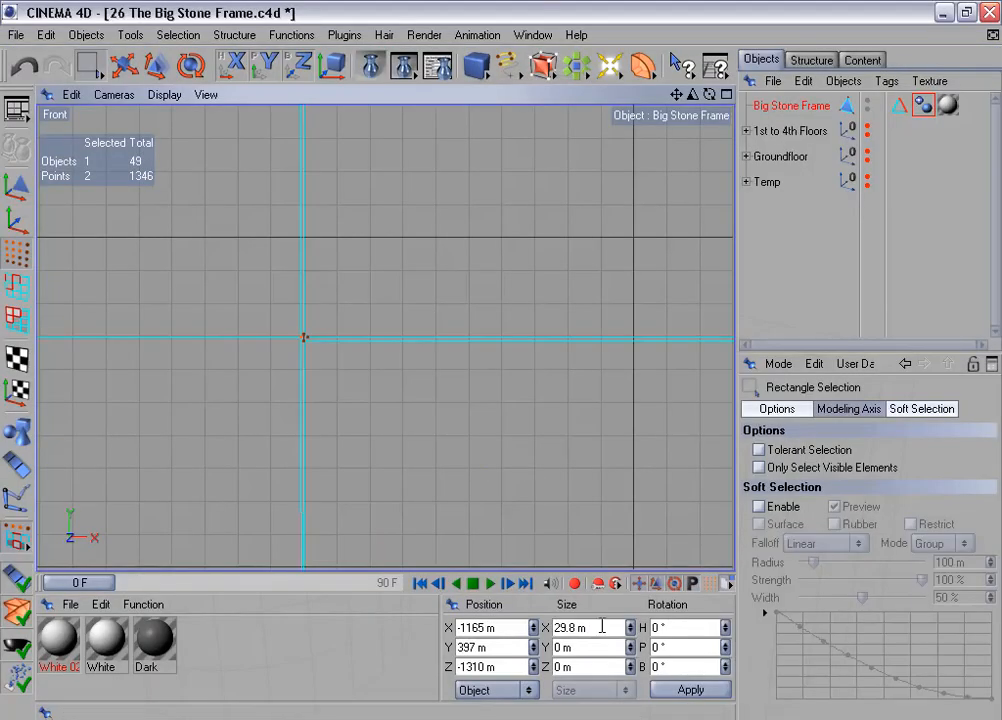
{"action": "left_click_drag", "start_coordinate": [601, 627], "coordinate": [521, 613]}
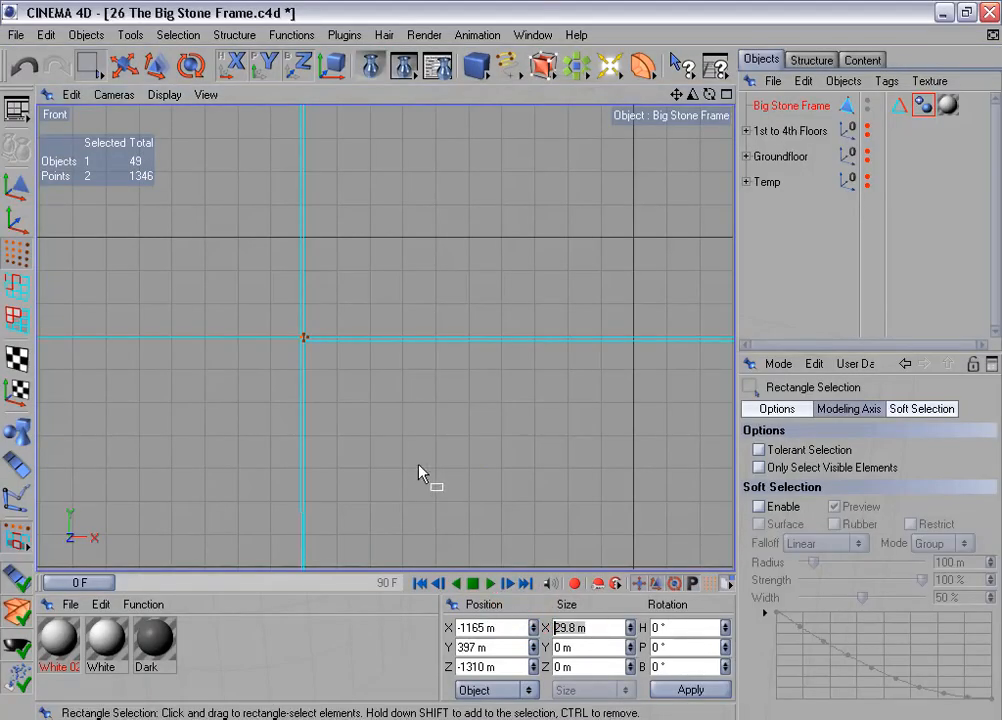
Step: Select the left and lower bevel points at the leftmost pillar foot's right corner with Live Selection and weld them onto the lower one
{"action": "scroll", "coordinate": [420, 468], "scroll_direction": "up", "scroll_amount": 2}
{"action": "scroll", "coordinate": [420, 466], "scroll_direction": "up", "scroll_amount": 4}
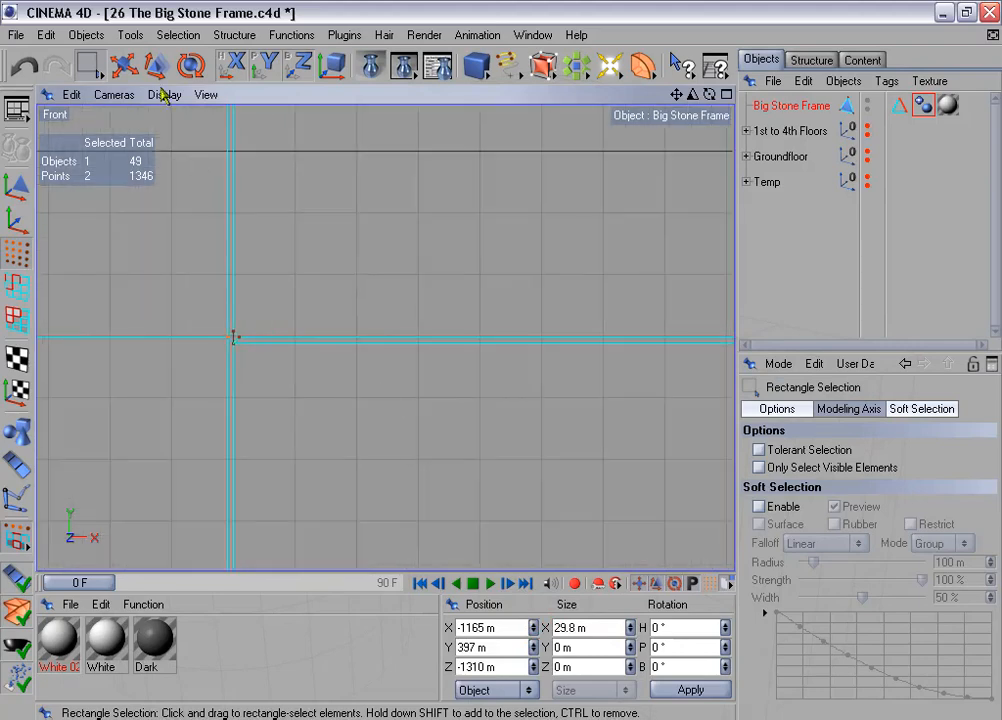
{"action": "left_click_drag", "start_coordinate": [88, 65], "coordinate": [122, 82]}
{"action": "scroll", "coordinate": [157, 250], "scroll_direction": "up", "scroll_amount": 4}
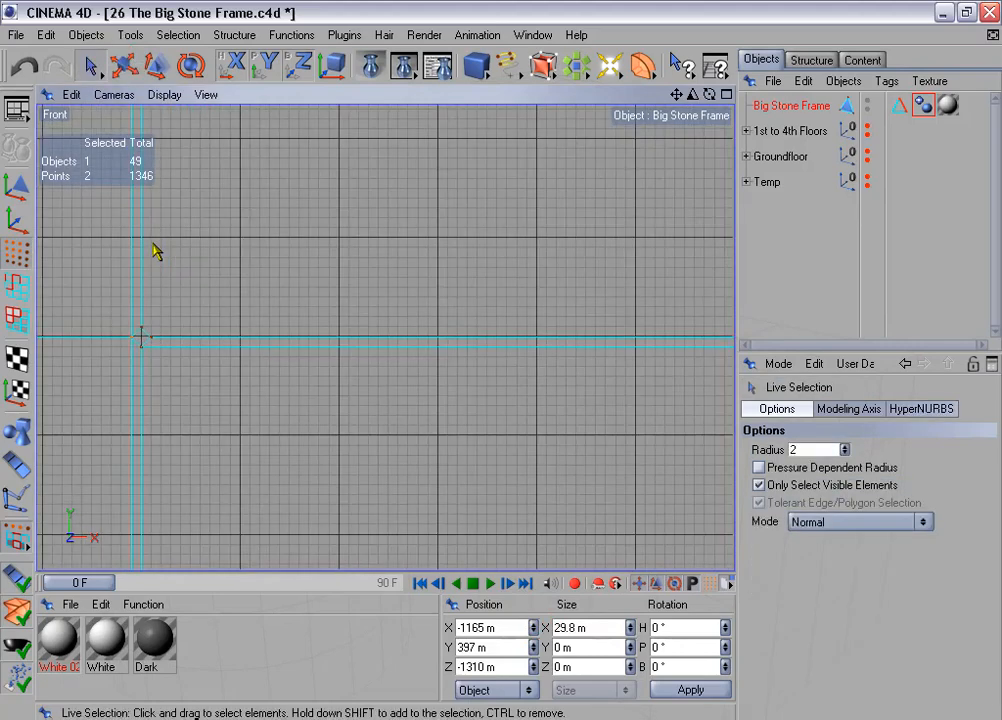
{"action": "left_click", "coordinate": [144, 354]}
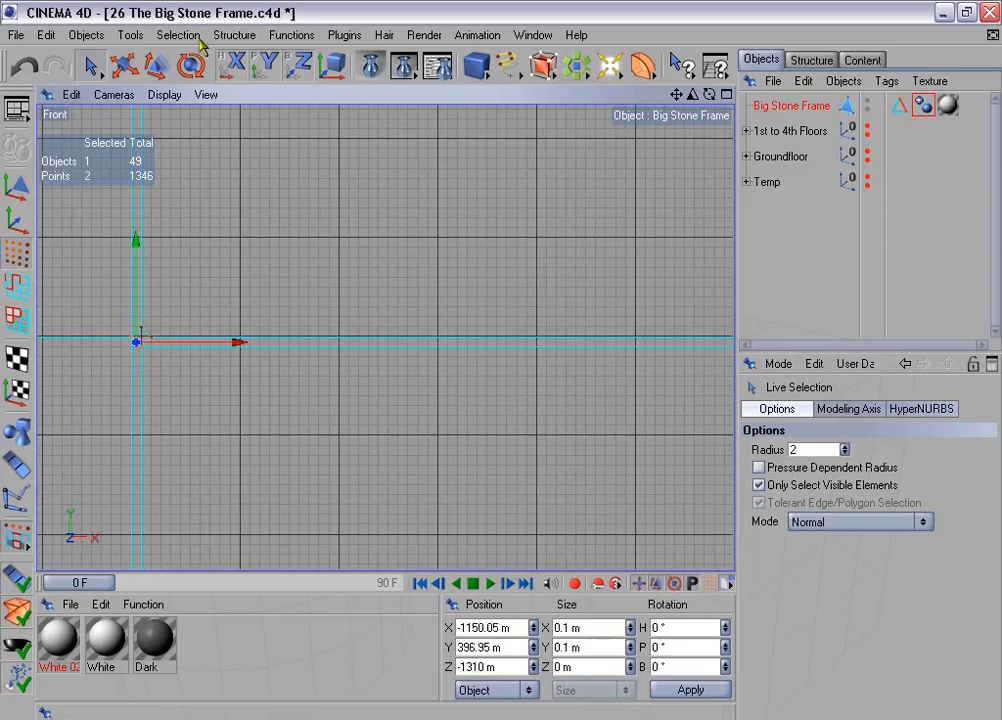
{"action": "left_click", "coordinate": [235, 36]}
{"action": "left_click", "coordinate": [373, 333]}
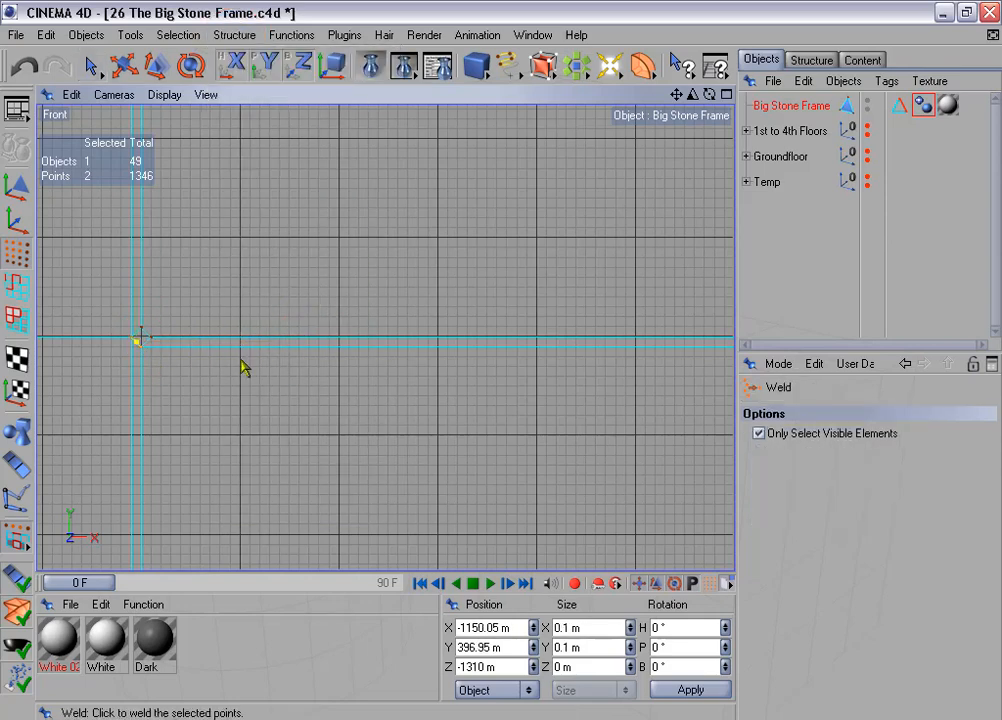
{"action": "scroll", "coordinate": [238, 372], "scroll_direction": "up", "scroll_amount": 2}
{"action": "middle_click_drag", "start_coordinate": [231, 382], "coordinate": [529, 349], "text": "alt"}
{"action": "scroll", "coordinate": [240, 380], "scroll_direction": "up", "scroll_amount": 3}
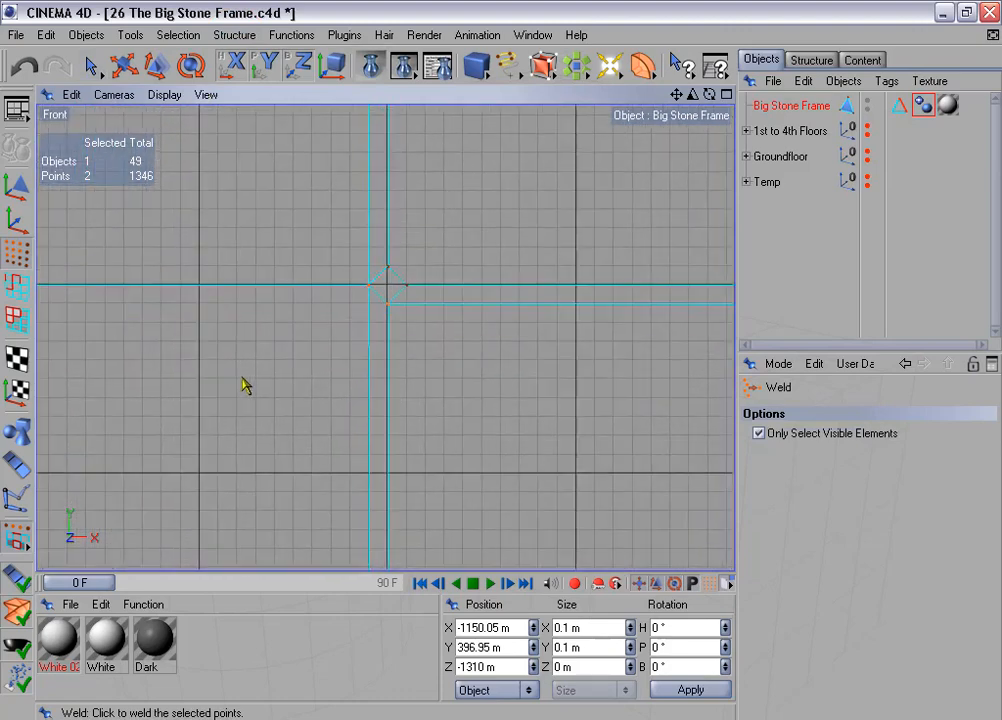
{"action": "left_click", "coordinate": [389, 300]}
Step: Select the right and lower bevel points at the leftmost pillar foot's left corner and weld them onto the lower one
{"action": "scroll", "coordinate": [390, 303], "scroll_direction": "up", "scroll_amount": 4}
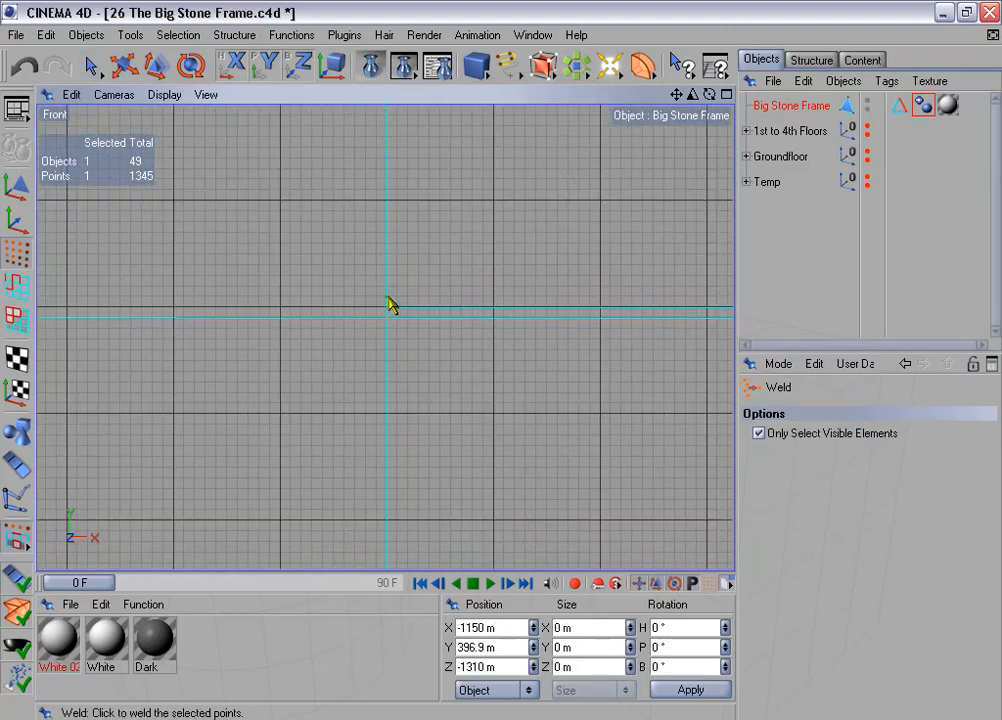
{"action": "middle_click_drag", "start_coordinate": [388, 305], "coordinate": [730, 305], "text": "alt"}
{"action": "middle_click_drag", "start_coordinate": [155, 401], "coordinate": [376, 369], "text": "alt"}
{"action": "scroll", "coordinate": [450, 374], "scroll_direction": "up", "scroll_amount": 5}
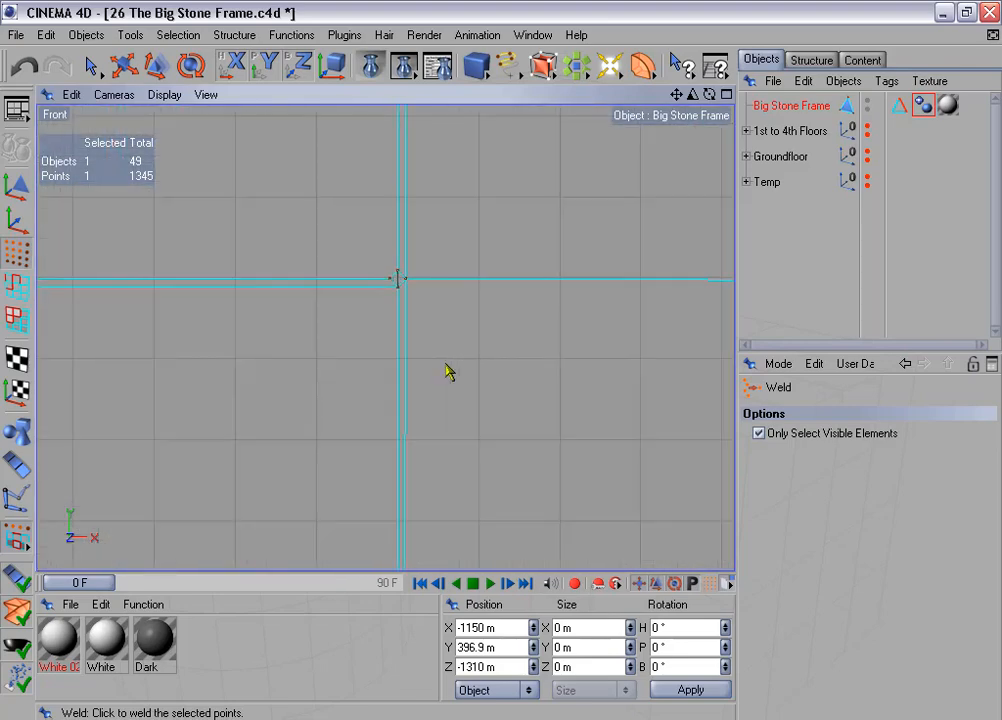
{"action": "scroll", "coordinate": [419, 292], "scroll_direction": "up", "scroll_amount": 1}
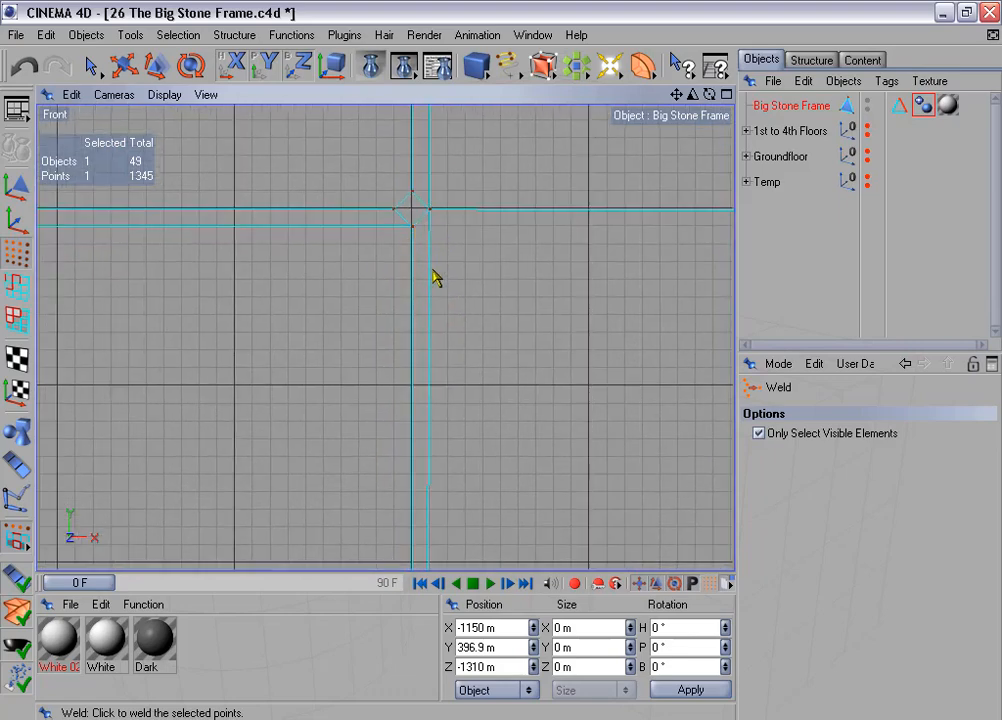
{"action": "key", "text": "space"}
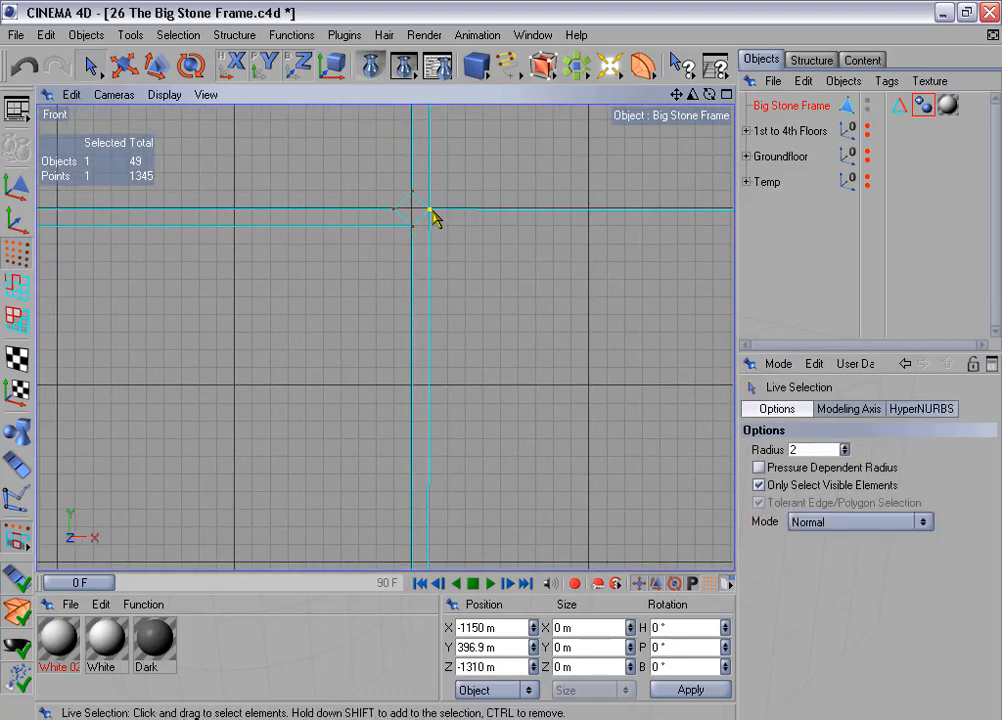
{"action": "left_click", "coordinate": [420, 218], "text": "shift"}
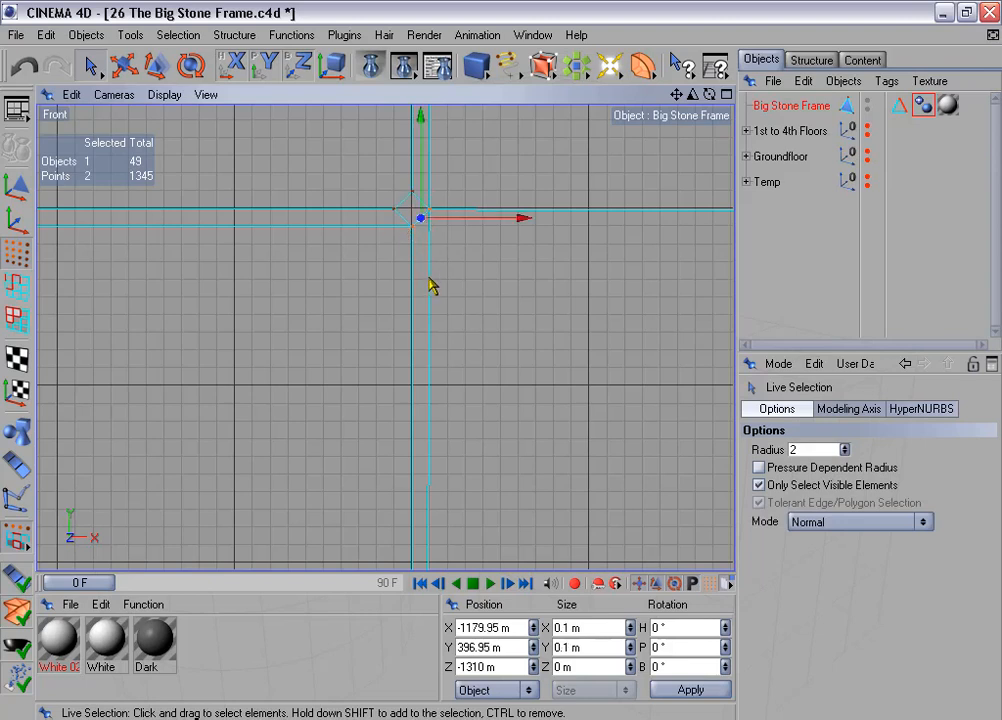
{"action": "key", "text": "space"}
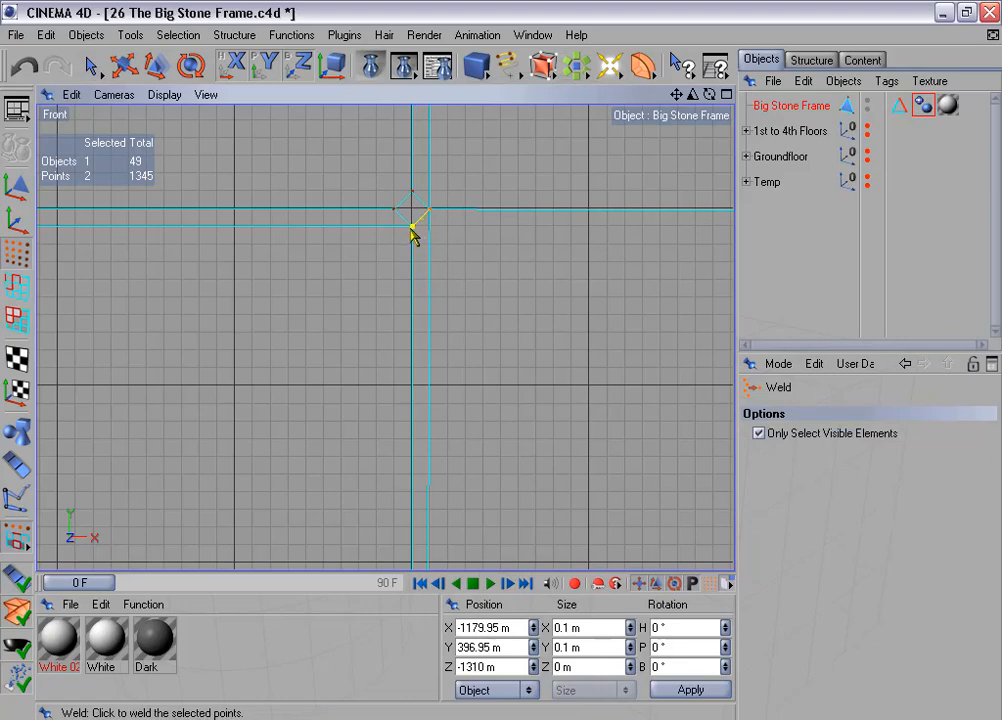
{"action": "left_click", "coordinate": [413, 234]}
{"action": "scroll", "coordinate": [414, 262], "scroll_direction": "up", "scroll_amount": 4}
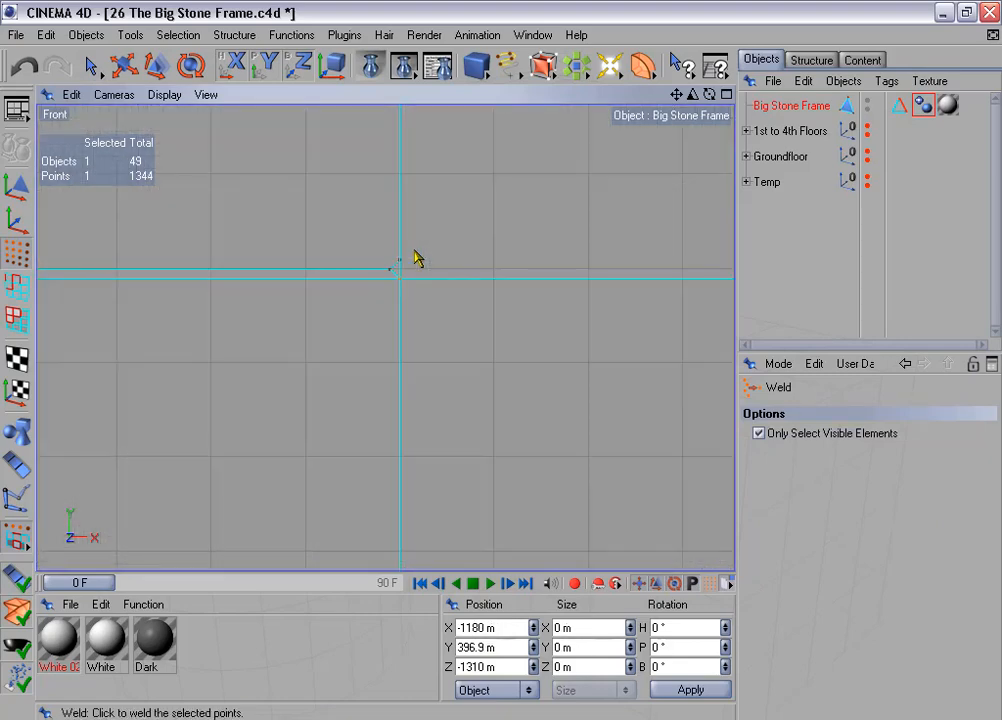
Step: Add the welded bevel point at the leftmost pillar foot's right corner to the point selection with Live Selection
{"action": "scroll", "coordinate": [420, 270], "scroll_direction": "down", "scroll_amount": 1}
{"action": "middle_click_drag", "start_coordinate": [468, 303], "coordinate": [274, 276], "text": "alt"}
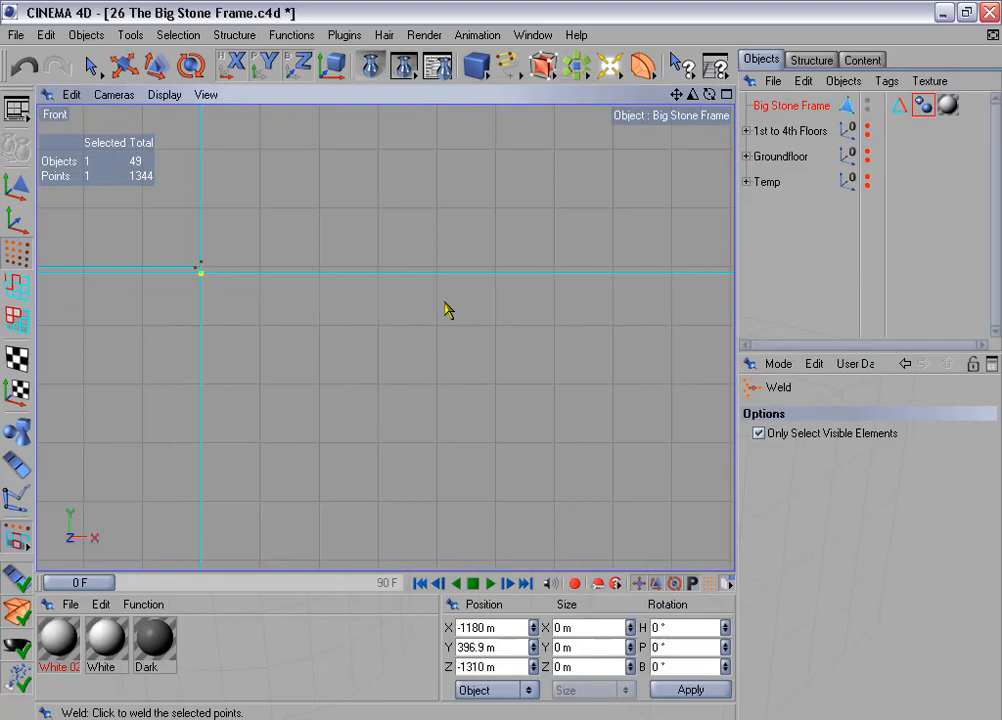
{"action": "key", "text": "space"}
{"action": "scroll", "coordinate": [449, 314], "scroll_direction": "down", "scroll_amount": 4}
{"action": "middle_click_drag", "start_coordinate": [490, 340], "coordinate": [5, 340], "text": "alt"}
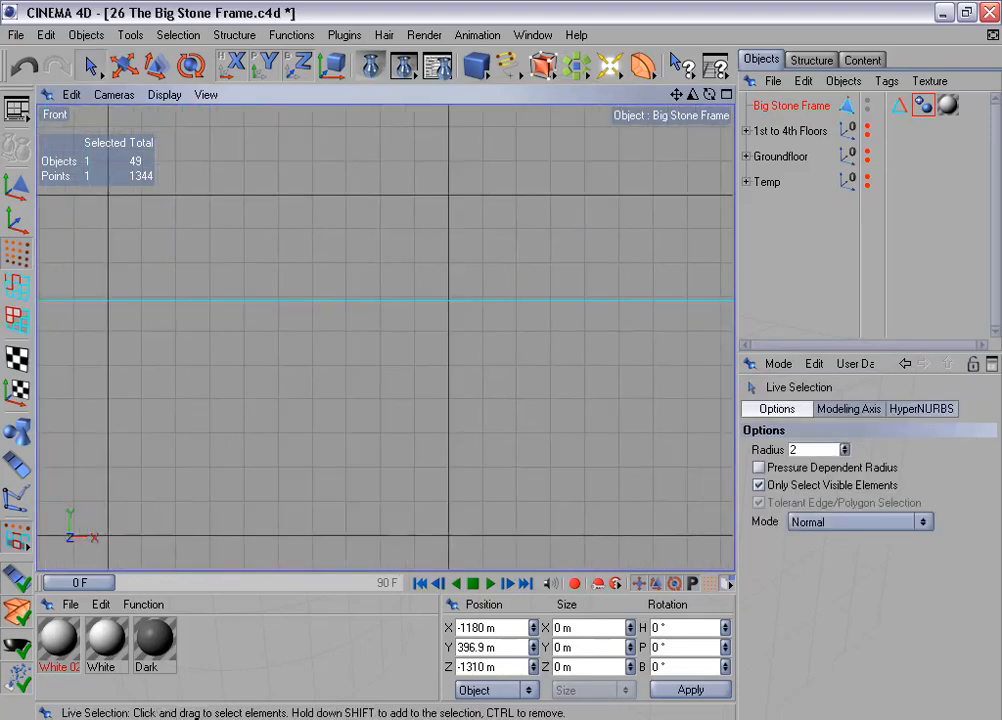
{"action": "middle_click_drag", "start_coordinate": [728, 294], "coordinate": [380, 319], "text": "alt"}
{"action": "scroll", "coordinate": [380, 319], "scroll_direction": "up", "scroll_amount": 5}
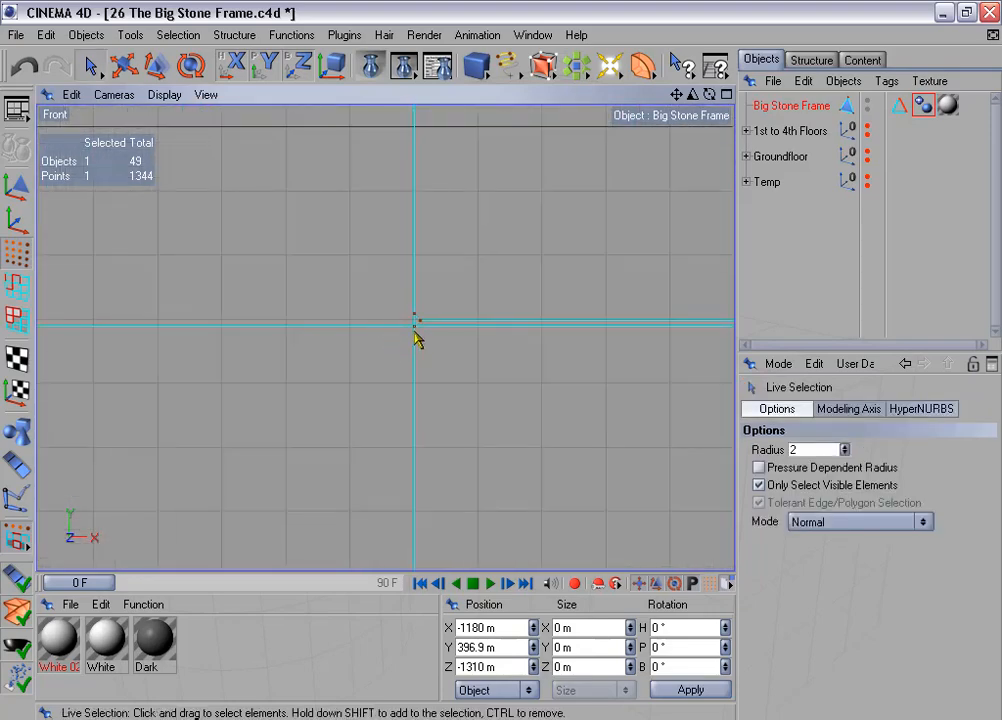
{"action": "left_click", "coordinate": [416, 324], "text": "shift"}
{"action": "scroll", "coordinate": [414, 320], "scroll_direction": "down", "scroll_amount": 3}
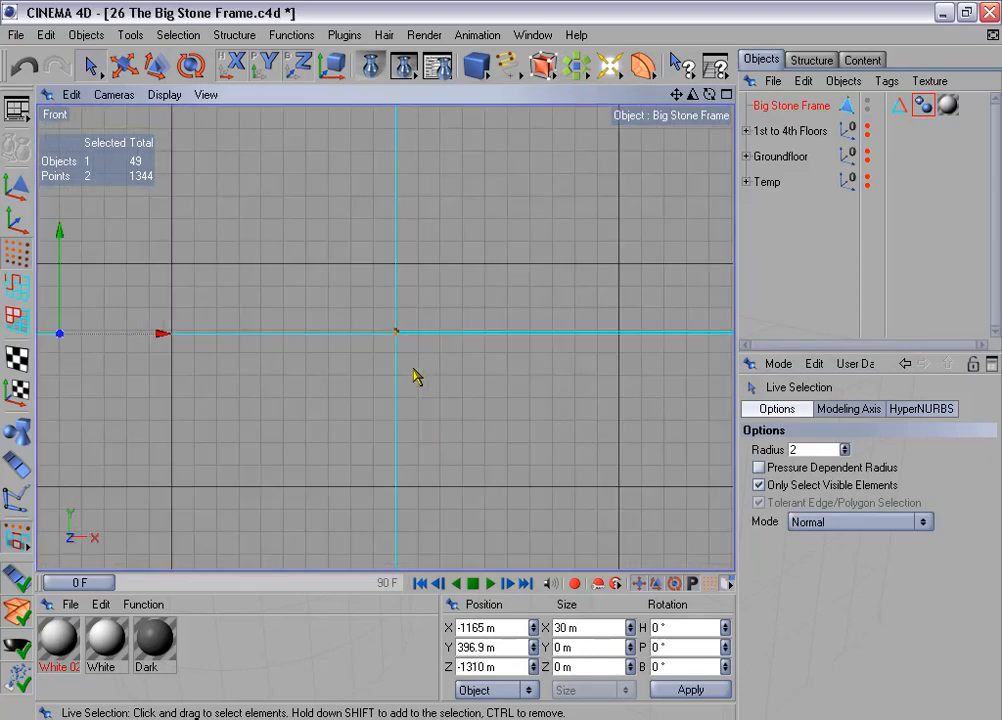
Step: Add the two points directly below on the base strip to the selection and set the four points' X size to 29.8 m
{"action": "middle_click_drag", "start_coordinate": [389, 420], "coordinate": [536, 234], "text": "alt"}
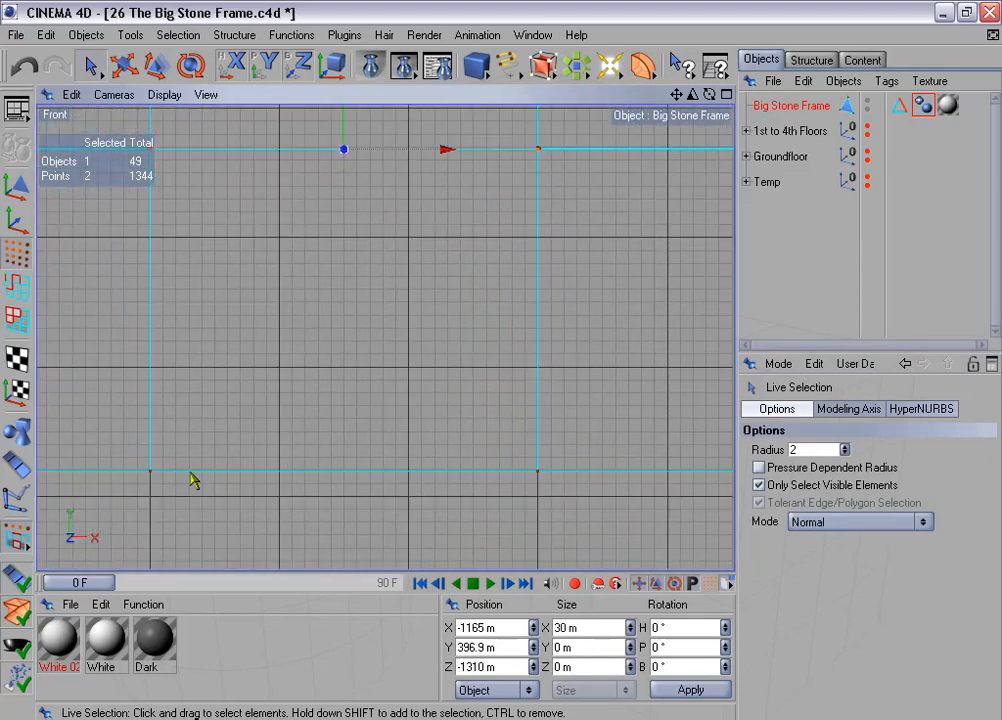
{"action": "left_click", "coordinate": [224, 474], "text": "shift"}
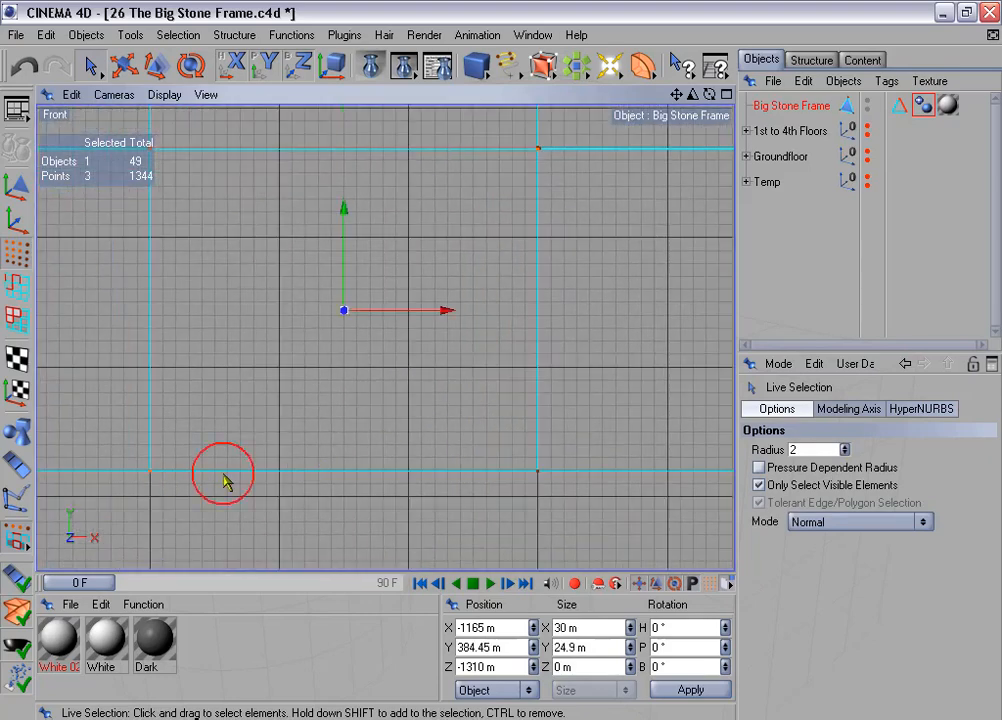
{"action": "left_click", "coordinate": [539, 475], "text": "shift"}
{"action": "left_click_drag", "start_coordinate": [588, 628], "coordinate": [514, 628]}
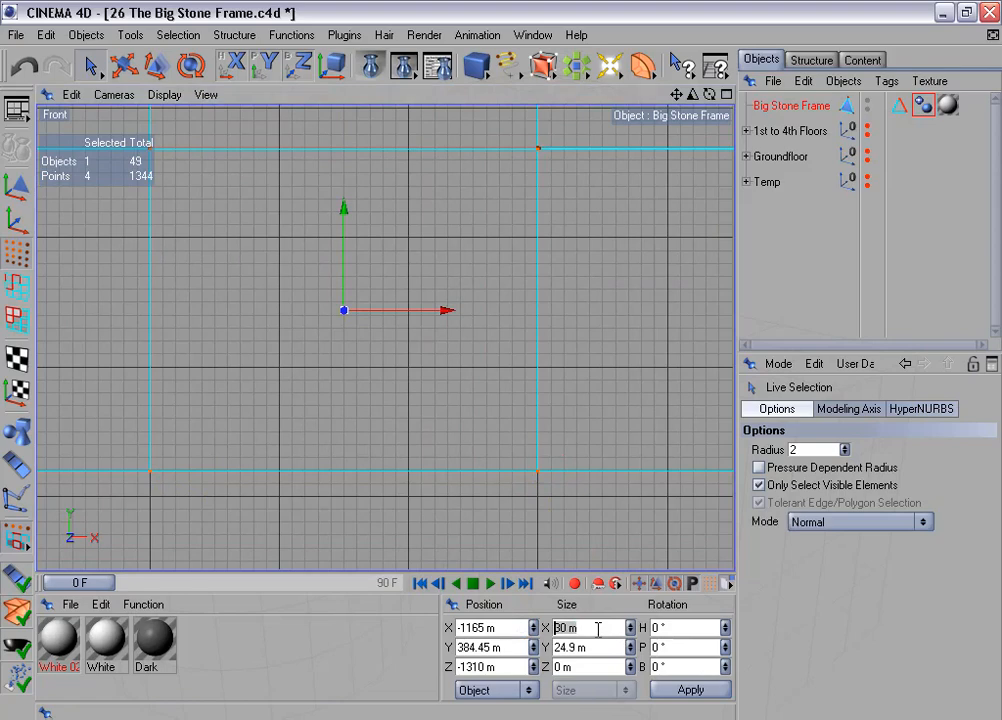
{"action": "type", "text": "29.8 m"}
{"action": "left_click", "coordinate": [690, 690]}
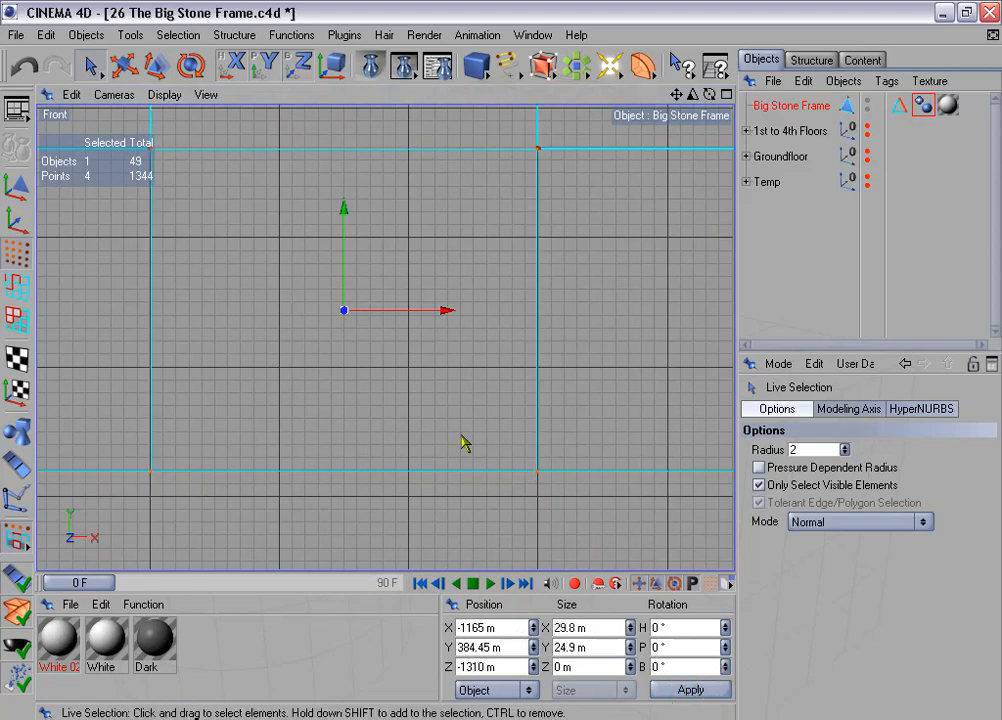
Step: Examine the leftmost pillar foot's upper left corner up close and test-render the Front view
{"action": "middle_click_drag", "start_coordinate": [362, 330], "coordinate": [457, 413], "text": "alt"}
{"action": "scroll", "coordinate": [418, 365], "scroll_direction": "up", "scroll_amount": 4}
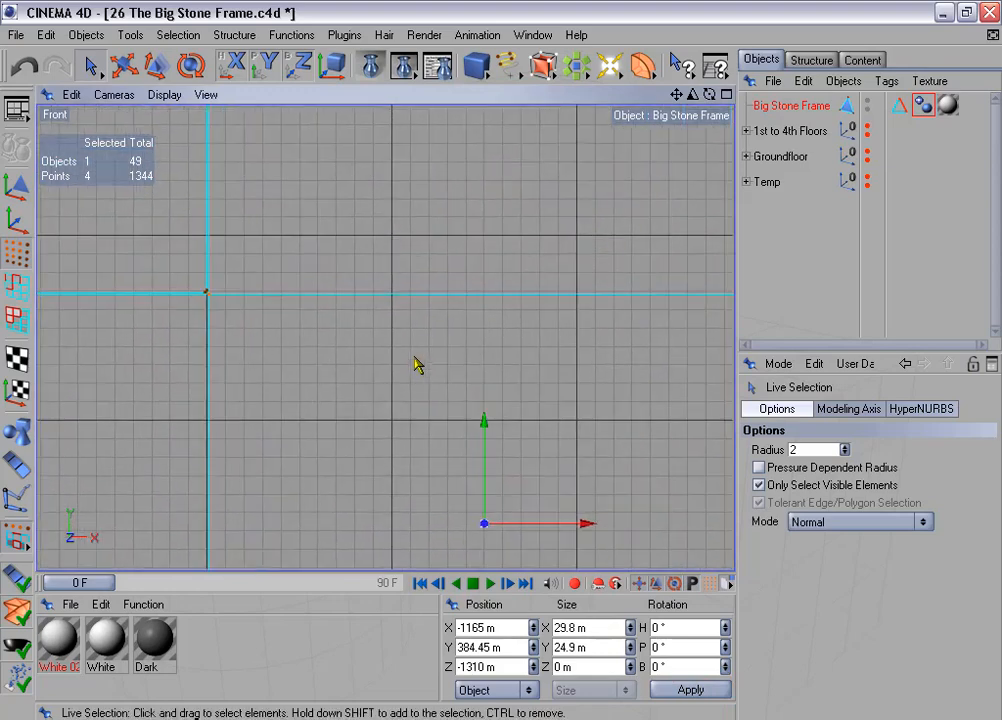
{"action": "middle_click_drag", "start_coordinate": [279, 335], "coordinate": [492, 402], "text": "alt"}
{"action": "scroll", "coordinate": [334, 269], "scroll_direction": "up", "scroll_amount": 2}
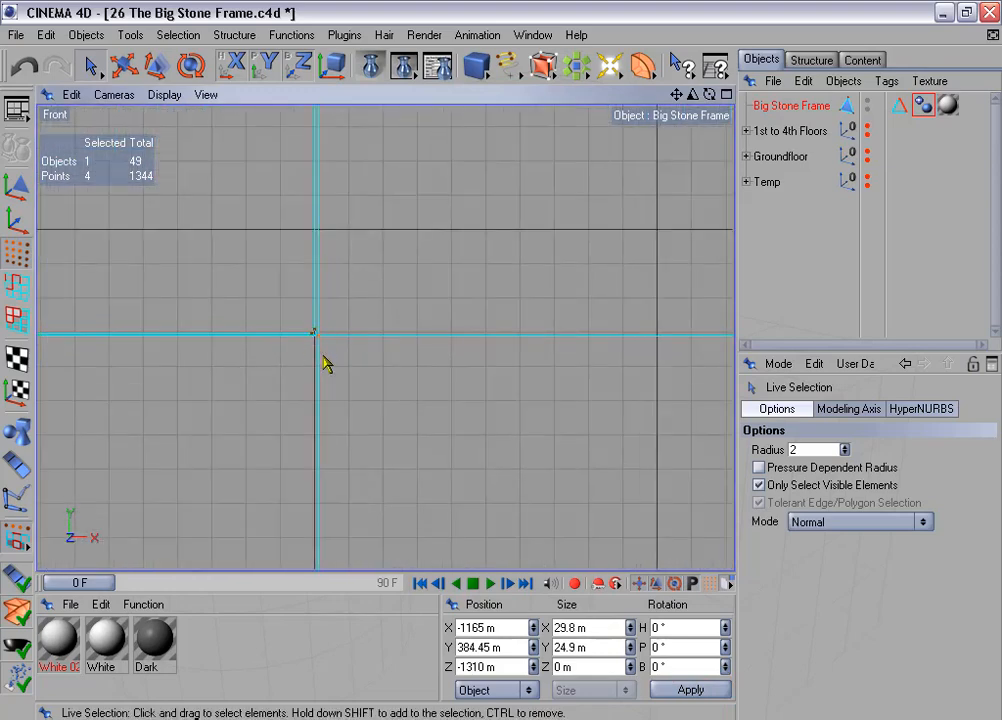
{"action": "key", "text": "ctrl+r"}
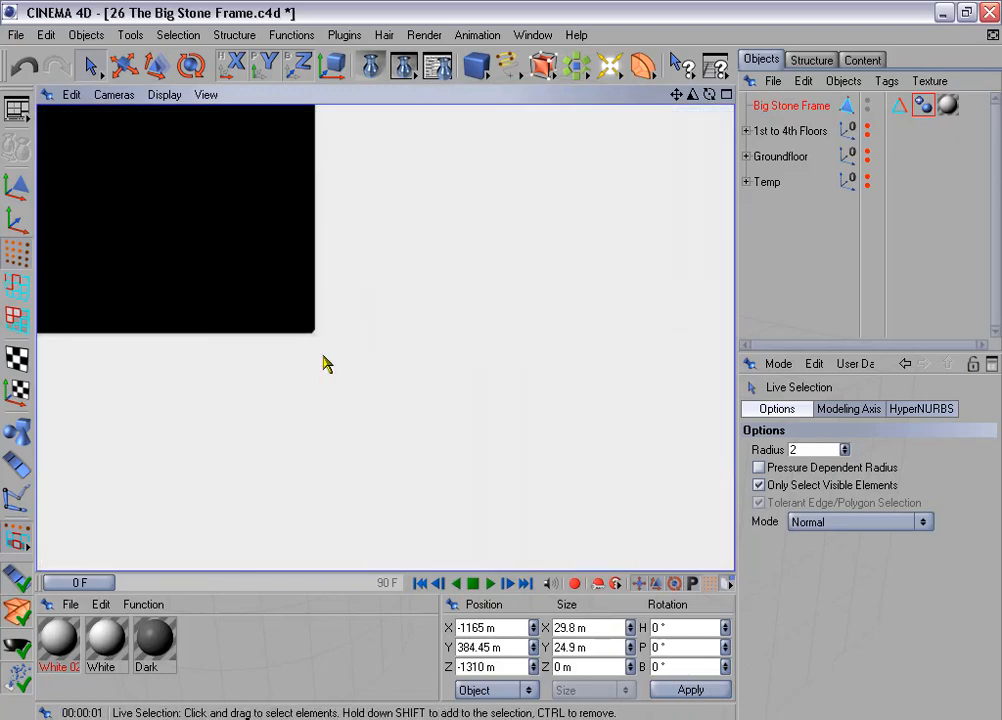
{"action": "scroll", "coordinate": [323, 364], "scroll_direction": "down", "scroll_amount": 5}
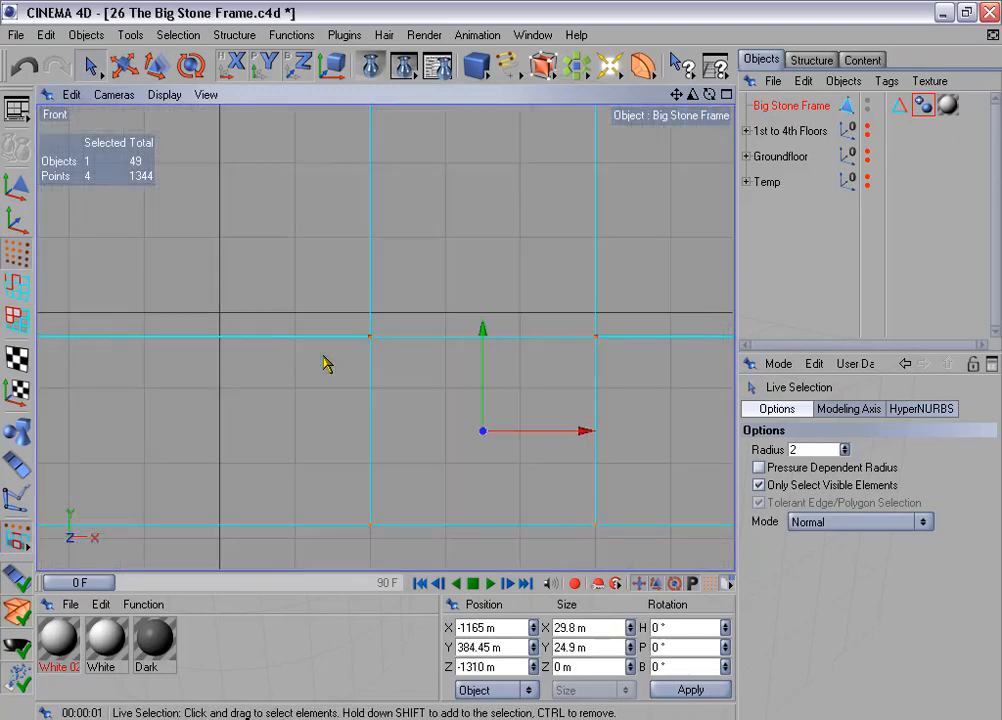
{"action": "scroll", "coordinate": [323, 364], "scroll_direction": "down", "scroll_amount": 5}
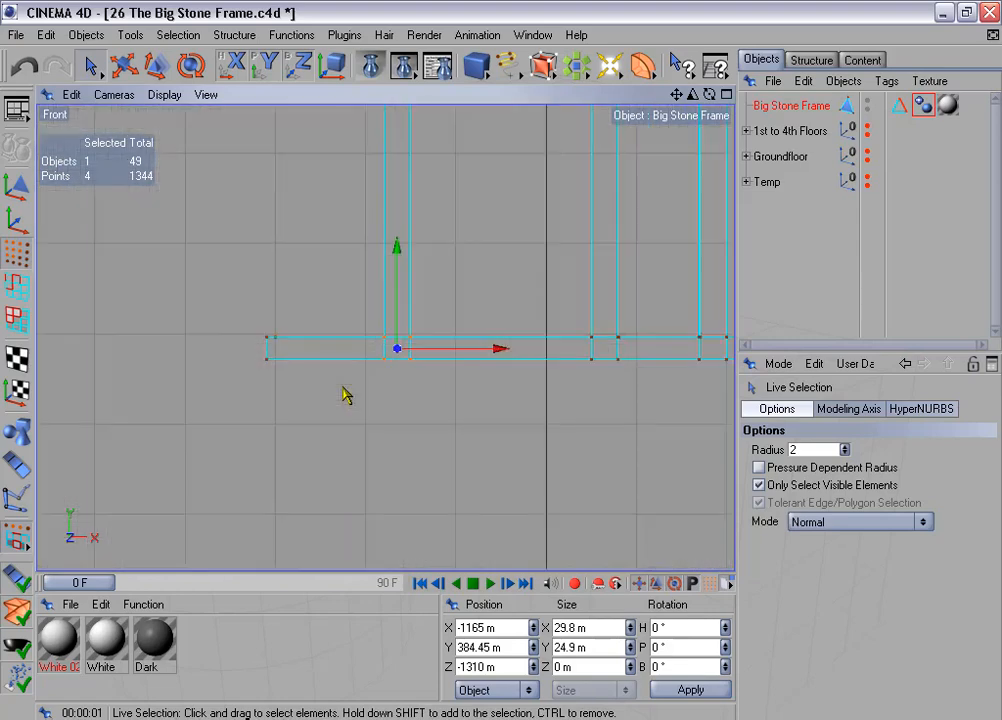
Step: Select the points at the base strip's left end with Rectangle Selection and set their Z size to 0 m
{"action": "middle_click_drag", "start_coordinate": [467, 380], "coordinate": [85, 412], "text": "alt"}
{"action": "scroll", "coordinate": [467, 380], "scroll_direction": "down", "scroll_amount": 3}
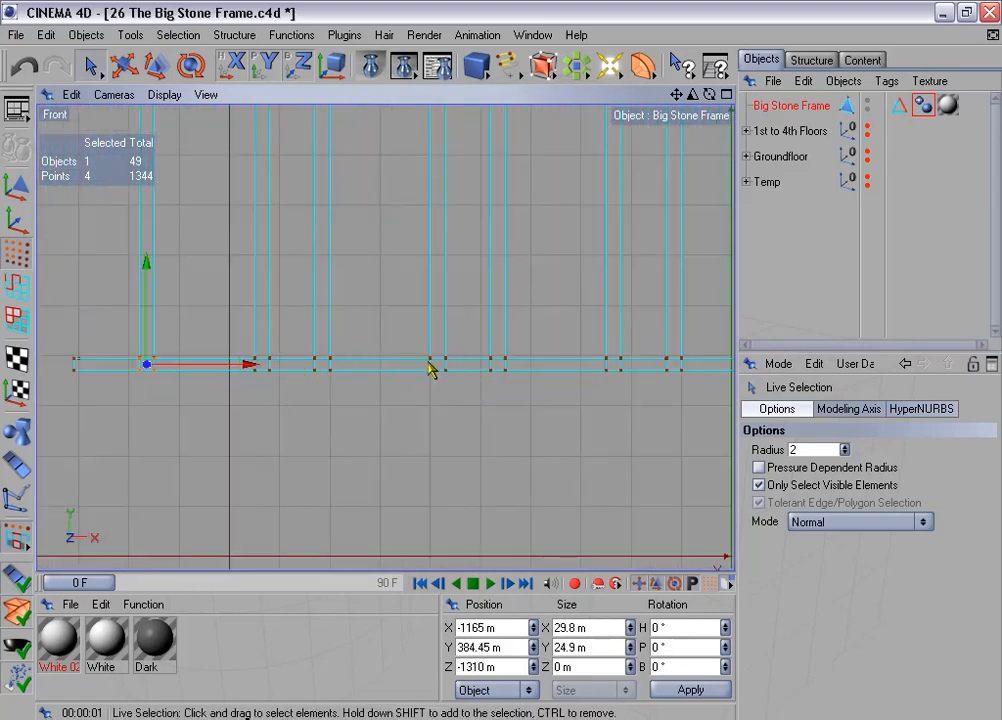
{"action": "scroll", "coordinate": [290, 368], "scroll_direction": "up", "scroll_amount": 2}
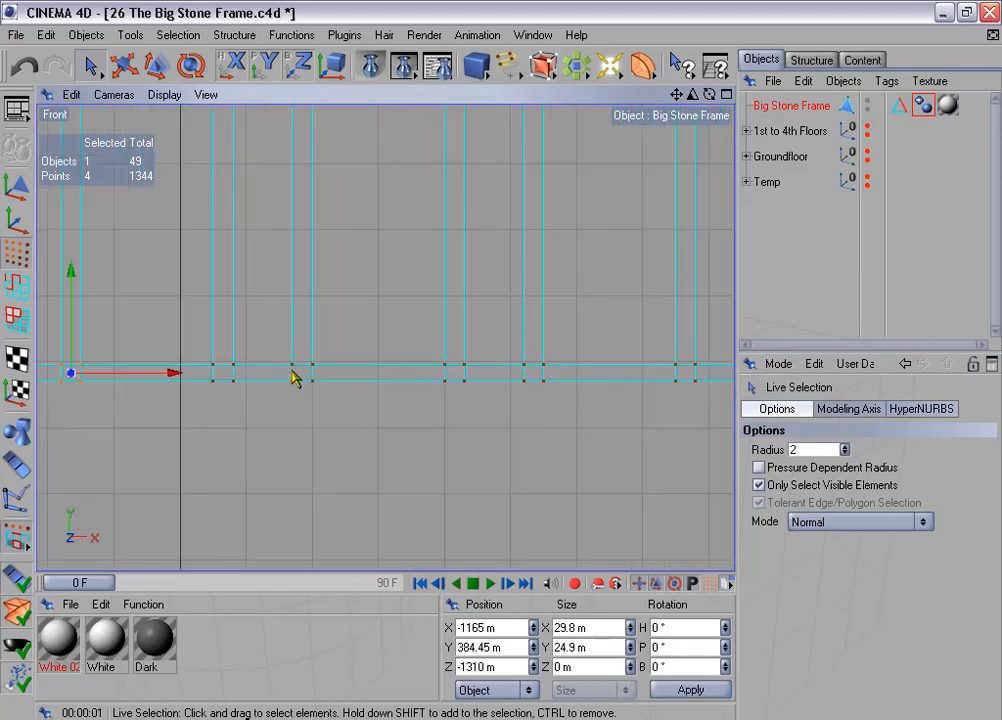
{"action": "middle_click_drag", "start_coordinate": [285, 368], "coordinate": [652, 362], "text": "alt"}
{"action": "scroll", "coordinate": [285, 367], "scroll_direction": "up", "scroll_amount": 4}
{"action": "scroll", "coordinate": [285, 373], "scroll_direction": "up", "scroll_amount": 3}
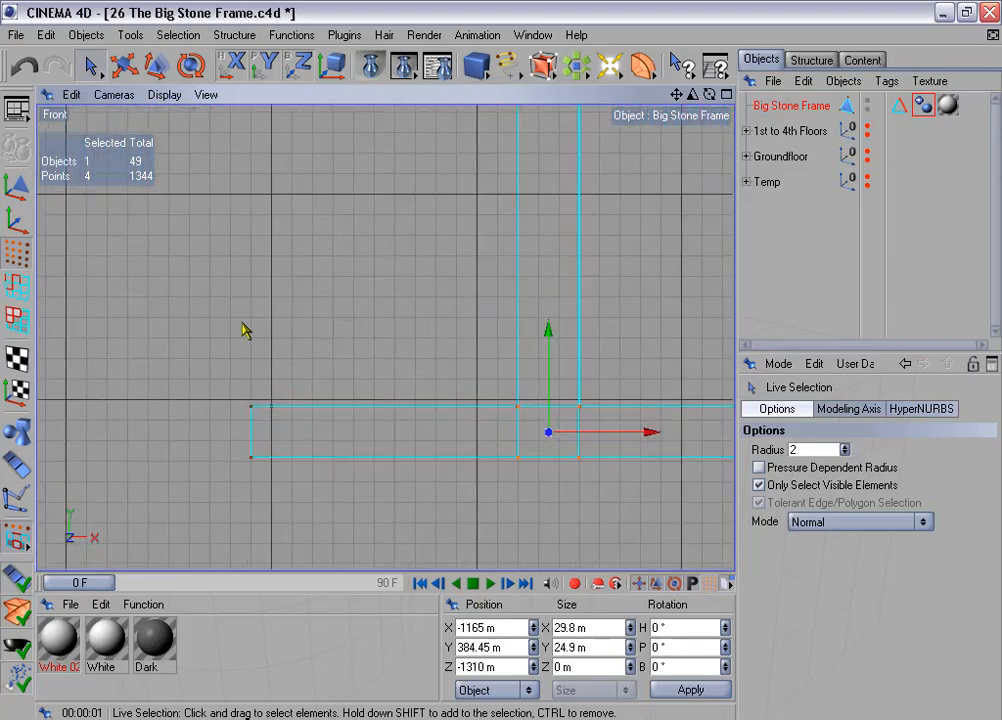
{"action": "left_click_drag", "start_coordinate": [90, 65], "coordinate": [116, 63]}
{"action": "scroll", "coordinate": [270, 350], "scroll_direction": "up", "scroll_amount": 3}
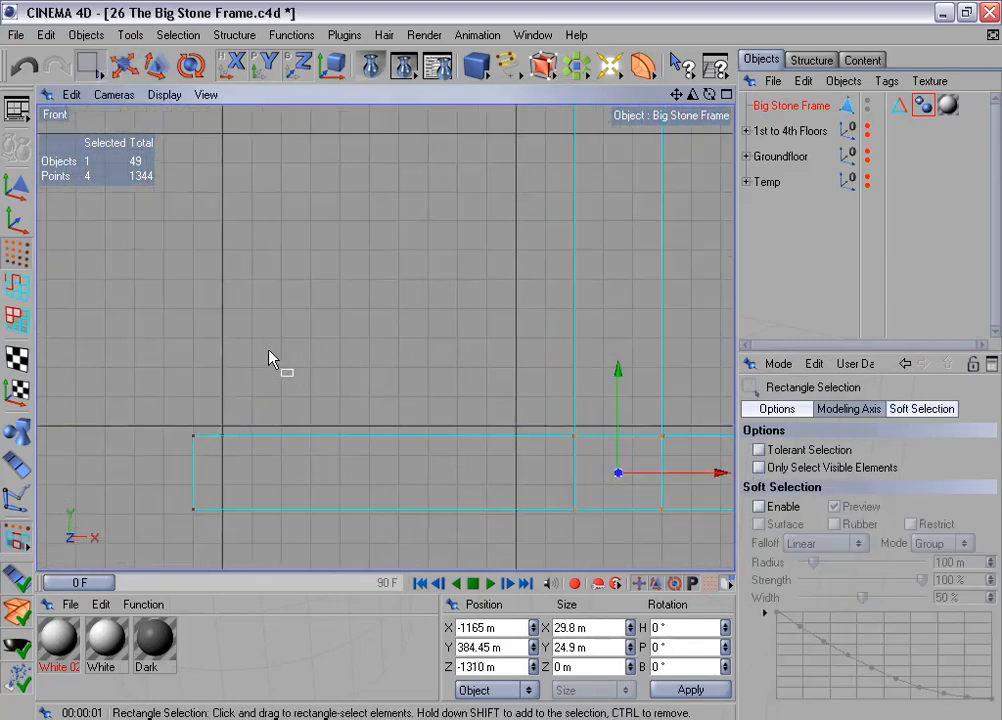
{"action": "middle_click_drag", "start_coordinate": [271, 351], "coordinate": [319, 255], "text": "alt"}
{"action": "left_click_drag", "start_coordinate": [191, 379], "coordinate": [207, 480]}
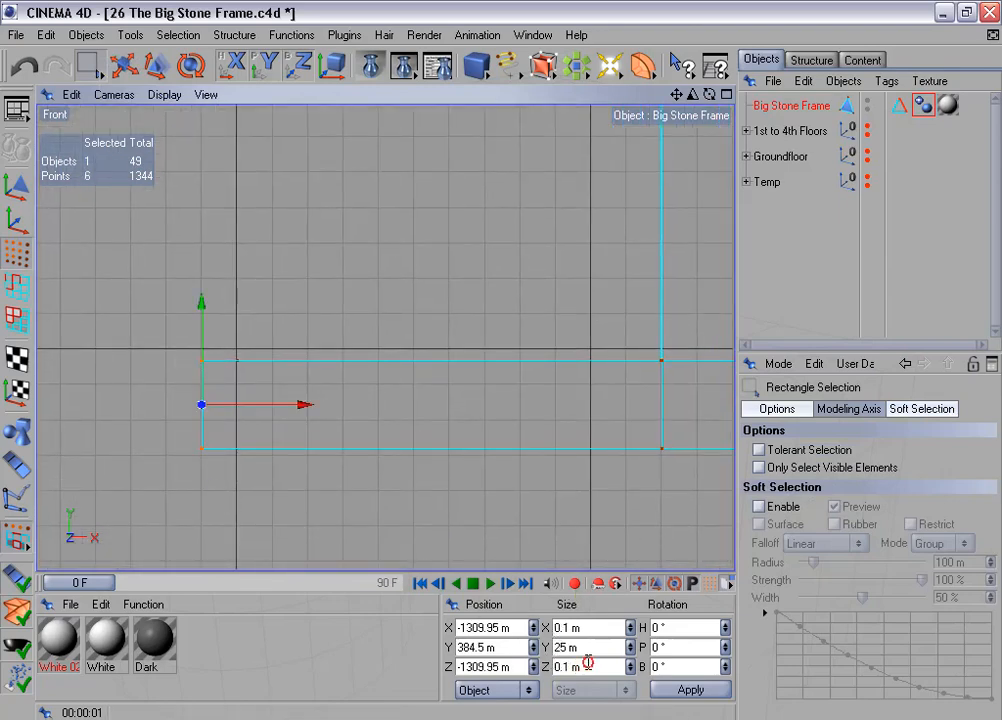
{"action": "left_click_drag", "start_coordinate": [588, 663], "coordinate": [583, 687]}
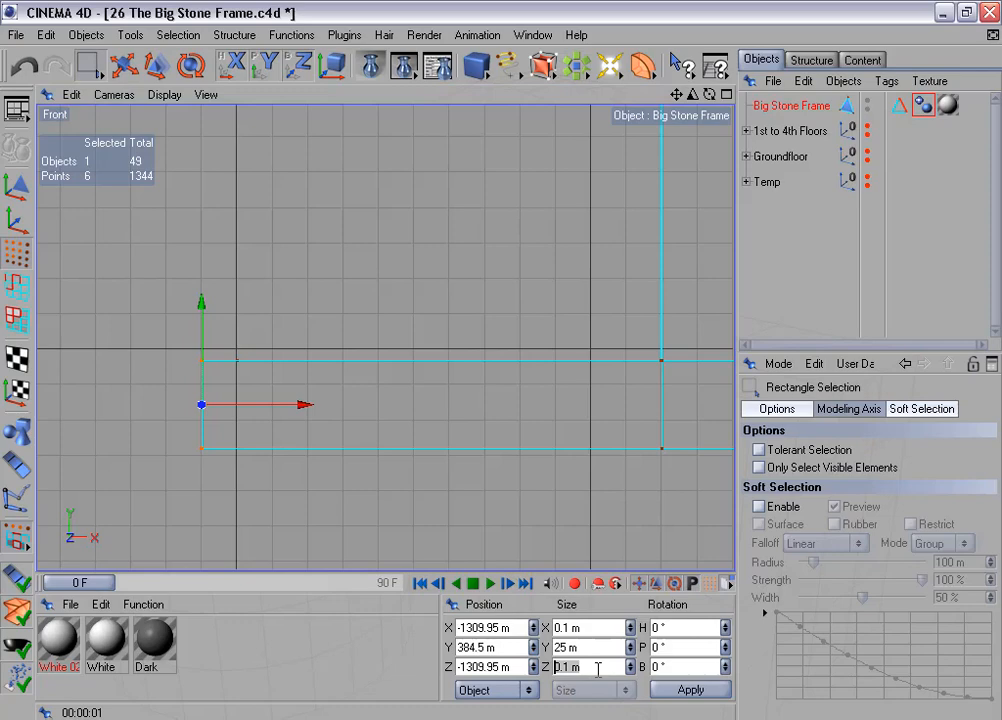
{"action": "left_click", "coordinate": [716, 690]}
Step: Select the points at the base strip's right end with Rectangle Selection and set their Z size to 0 m
{"action": "scroll", "coordinate": [481, 398], "scroll_direction": "down", "scroll_amount": 5}
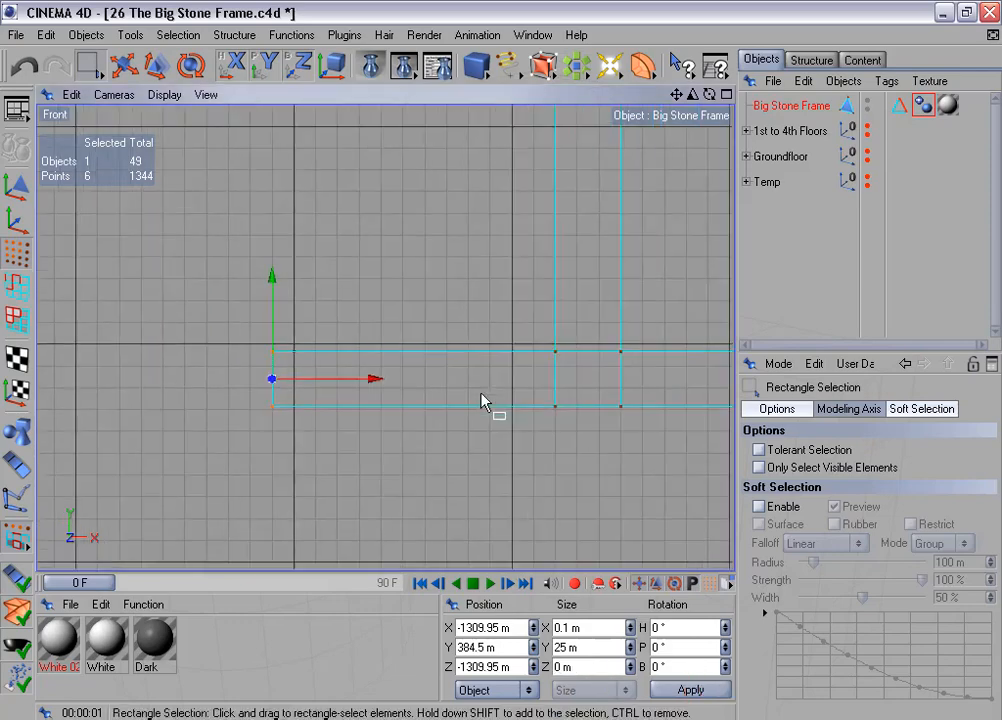
{"action": "middle_click_drag", "start_coordinate": [521, 327], "coordinate": [41, 337], "text": "alt"}
{"action": "scroll", "coordinate": [475, 320], "scroll_direction": "up", "scroll_amount": 4}
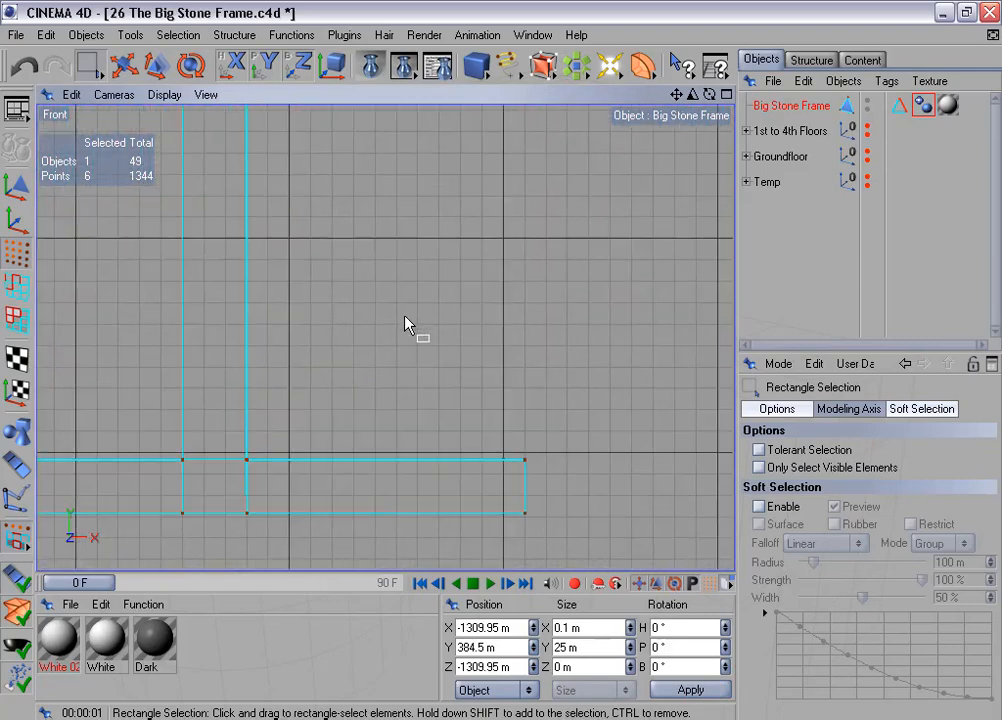
{"action": "scroll", "coordinate": [466, 384], "scroll_direction": "up", "scroll_amount": 3}
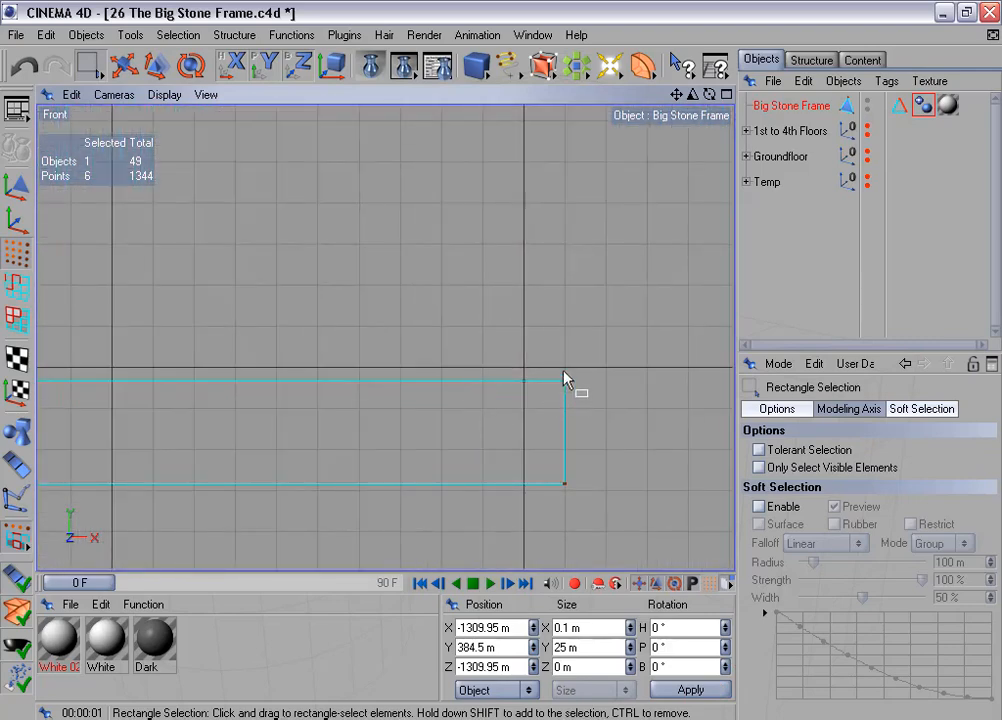
{"action": "left_click_drag", "start_coordinate": [563, 362], "coordinate": [586, 485]}
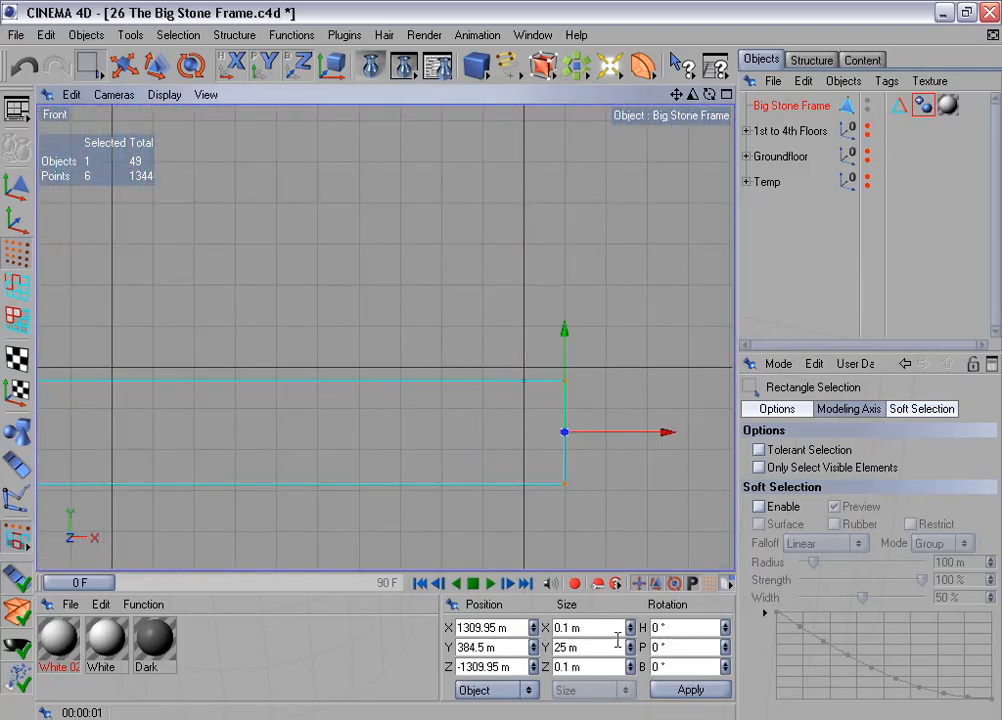
{"action": "left_click", "coordinate": [592, 665]}
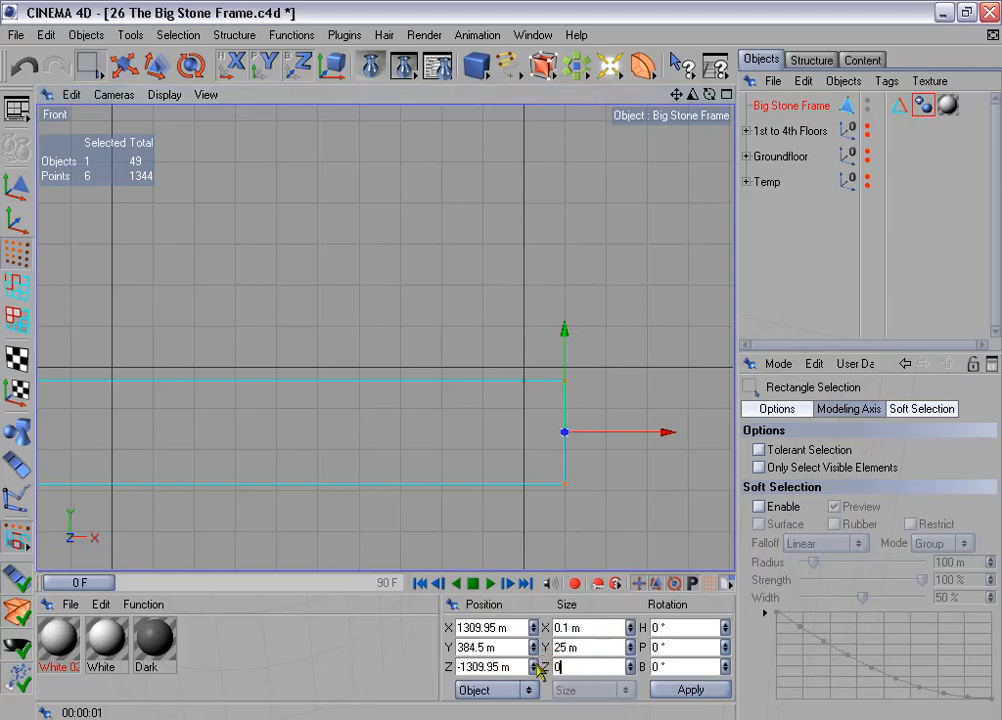
{"action": "left_click", "coordinate": [718, 686]}
Step: Return to the Perspective view and set the Big Stone Frame's Phong Angle to 21°
{"action": "scroll", "coordinate": [548, 454], "scroll_direction": "down", "scroll_amount": 2}
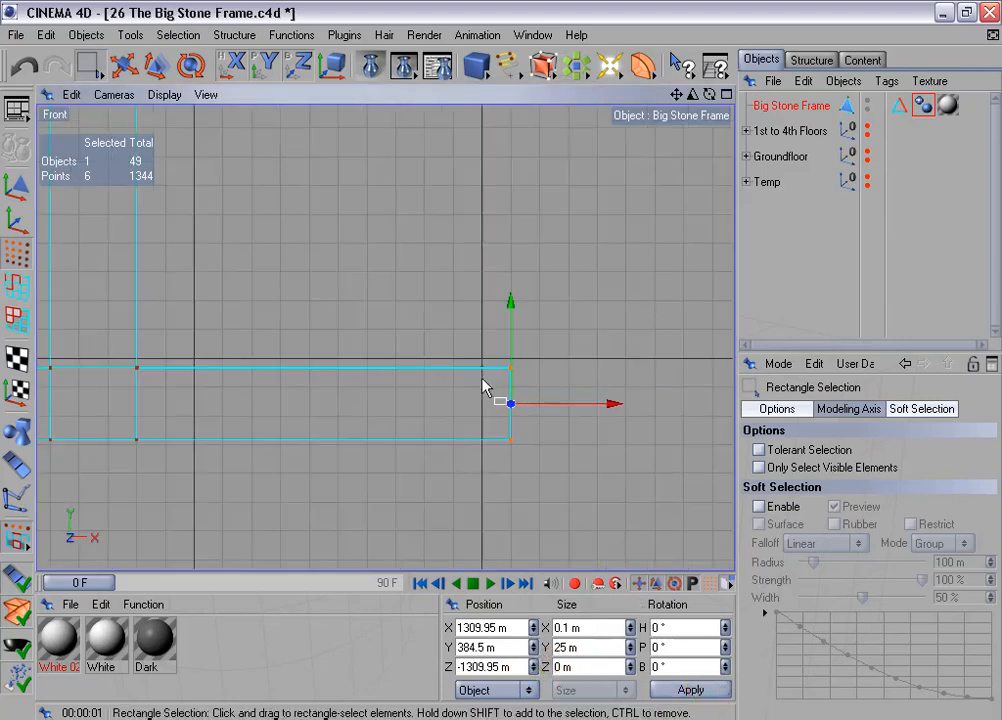
{"action": "middle_click", "coordinate": [484, 384]}
{"action": "middle_click", "coordinate": [245, 165]}
{"action": "scroll", "coordinate": [348, 240], "scroll_direction": "down", "scroll_amount": 3}
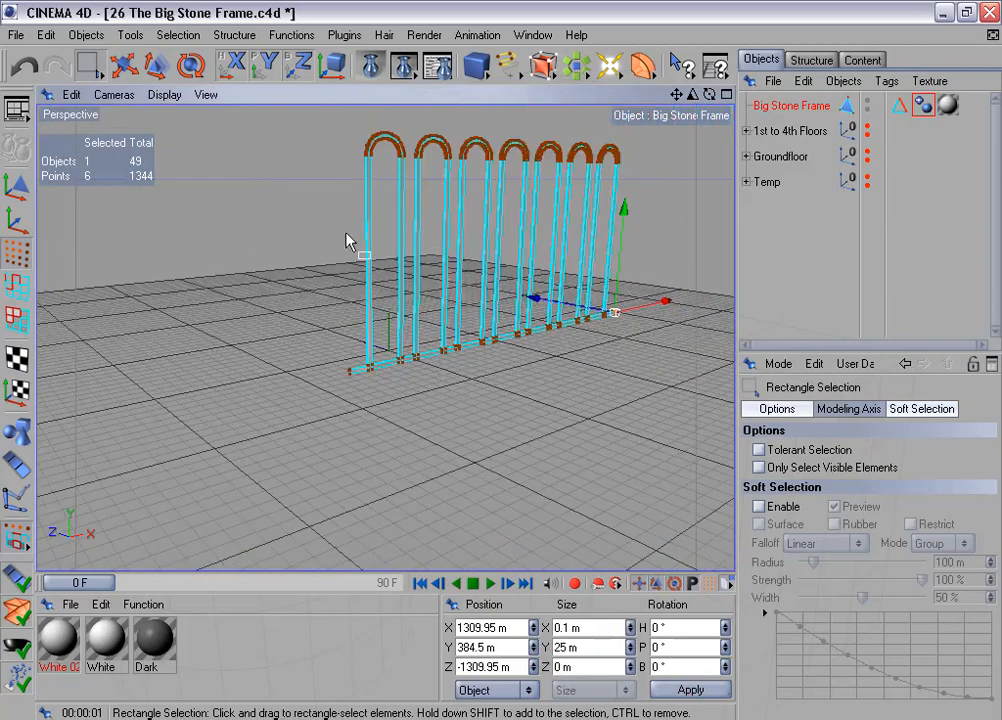
{"action": "scroll", "coordinate": [476, 248], "scroll_direction": "up", "scroll_amount": 4}
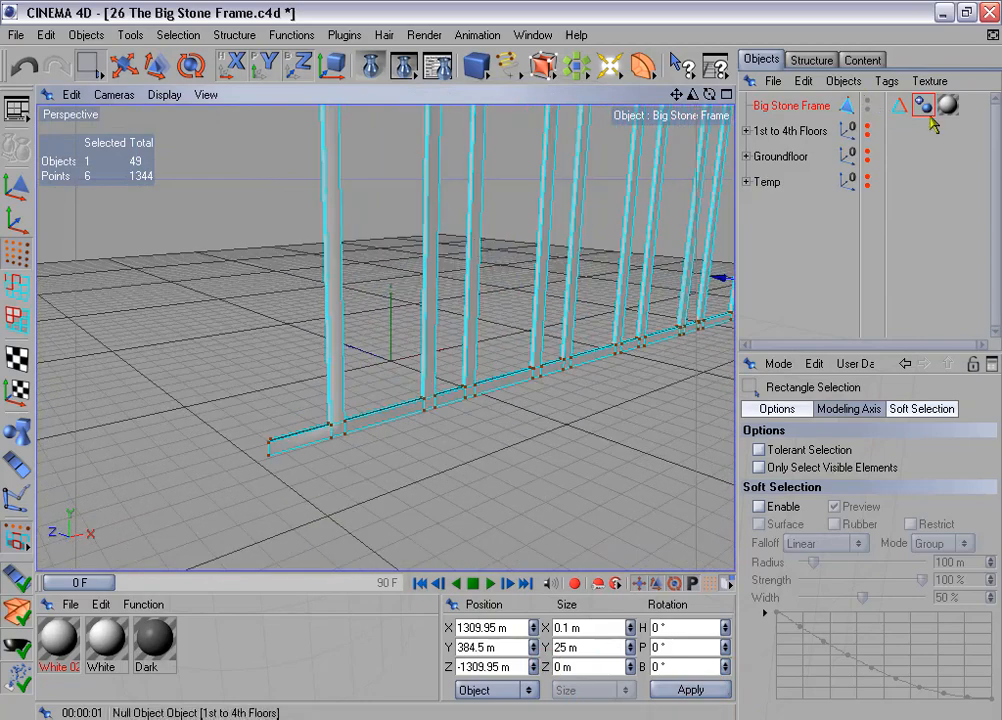
{"action": "left_click", "coordinate": [923, 105]}
{"action": "left_click", "coordinate": [868, 467]}
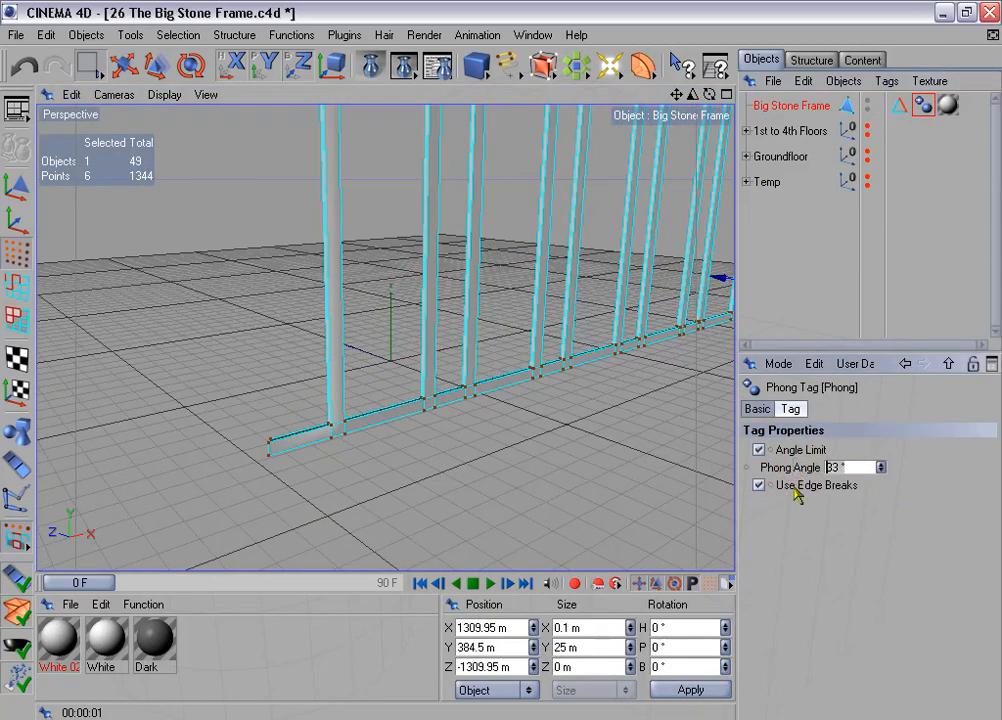
{"action": "type", "text": "21"}
{"action": "left_click", "coordinate": [831, 585]}
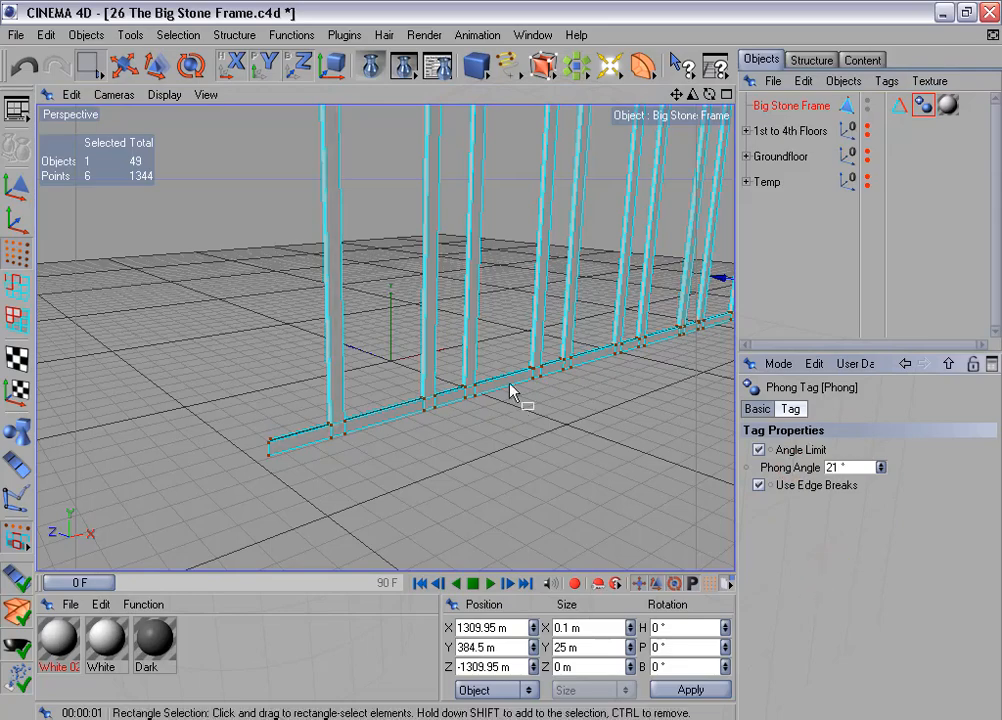
Step: Duplicate the Big Stone Frame with 3 linear copies rotated 90° per step to cover all four building sides
{"action": "middle_click_drag", "start_coordinate": [516, 352], "coordinate": [512, 400], "text": "alt"}
{"action": "scroll", "coordinate": [520, 358], "scroll_direction": "down", "scroll_amount": 6}
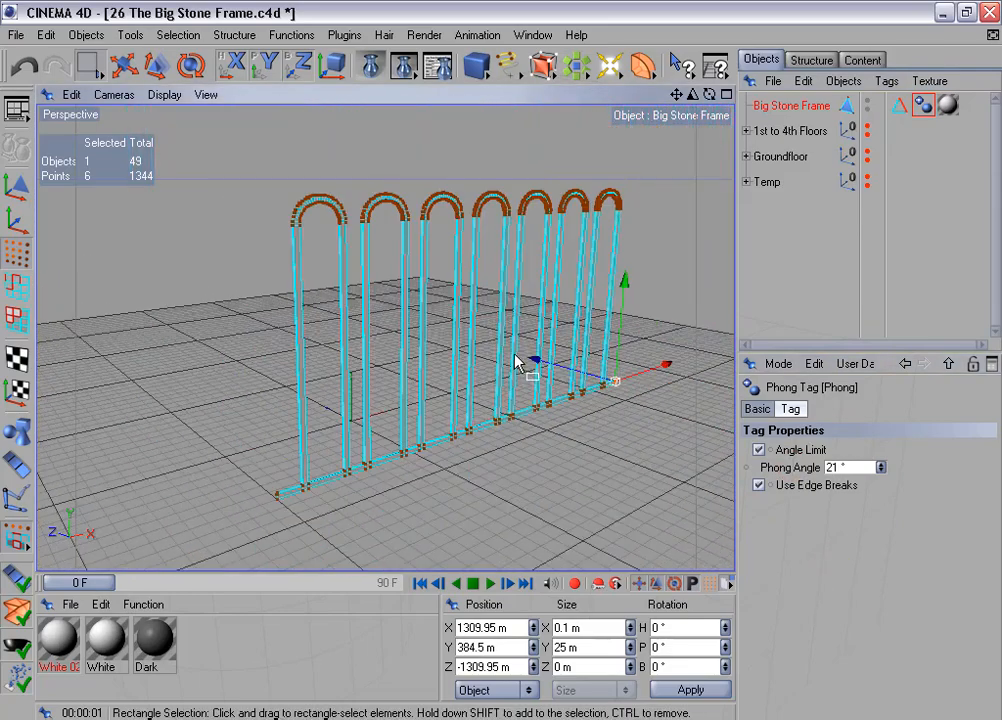
{"action": "left_click", "coordinate": [291, 35]}
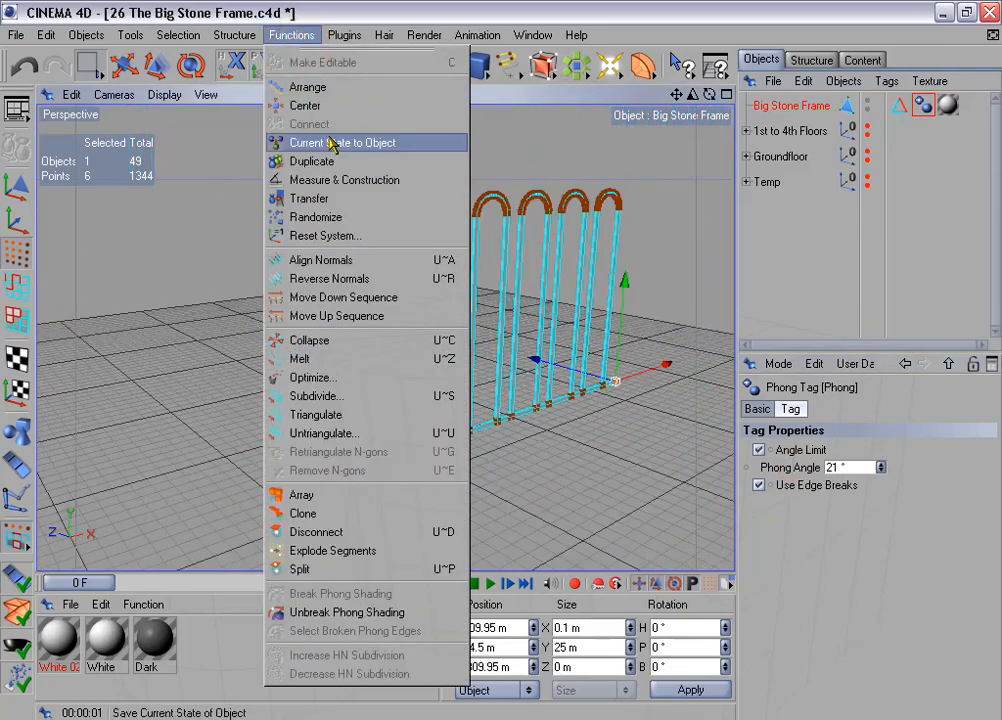
{"action": "left_click", "coordinate": [372, 162]}
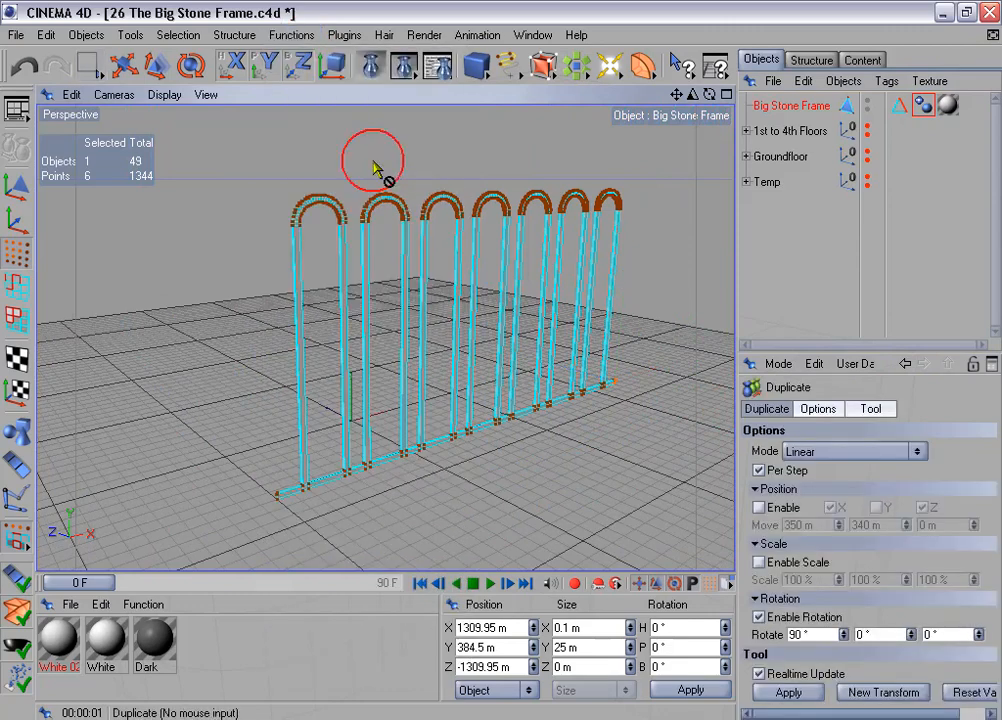
{"action": "left_click", "coordinate": [767, 409]}
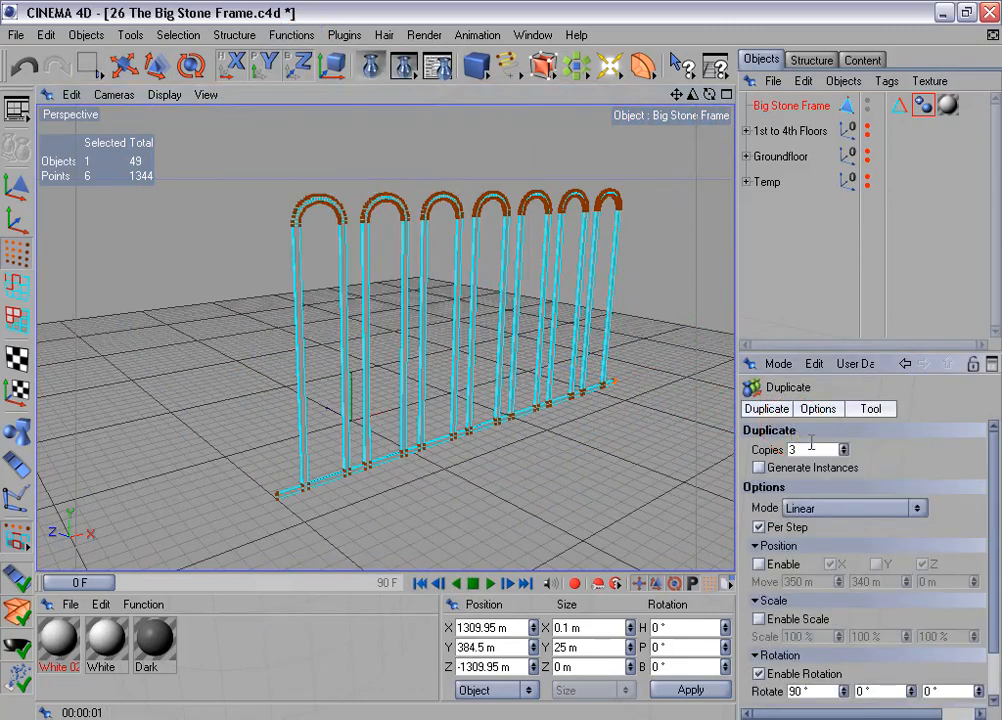
{"action": "left_click", "coordinate": [869, 410]}
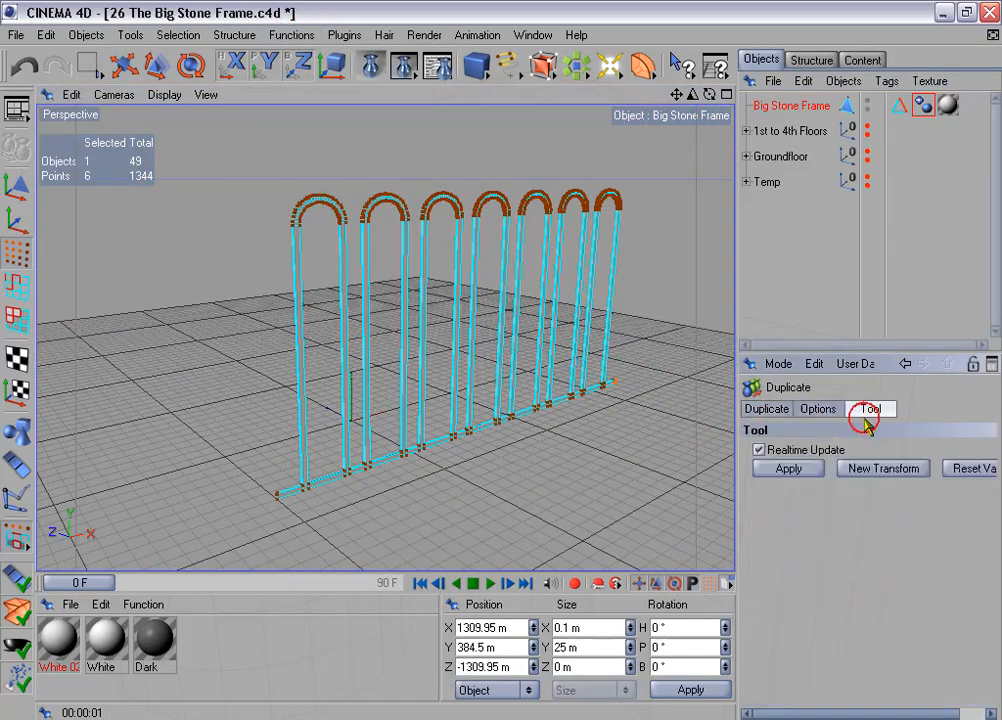
{"action": "left_click", "coordinate": [810, 470]}
Step: Connect the original Big Stone Frame and its three copies into one object
{"action": "left_click", "coordinate": [746, 131]}
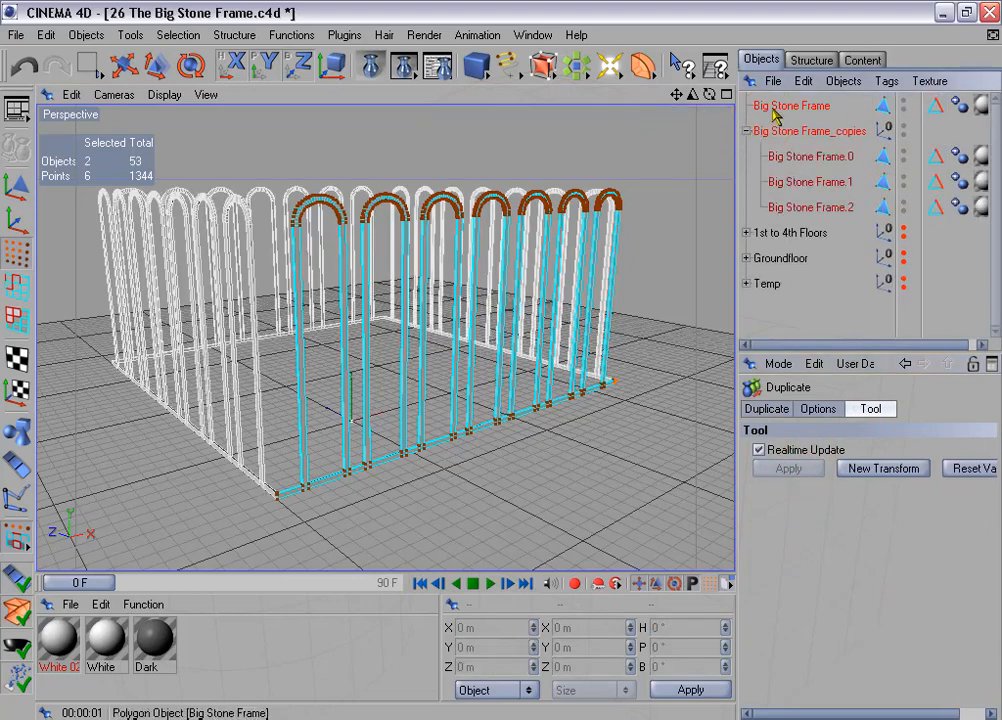
{"action": "left_click", "coordinate": [780, 157]}
{"action": "left_click", "coordinate": [792, 181], "text": "shift"}
{"action": "left_click", "coordinate": [796, 206], "text": "shift"}
{"action": "right_click", "coordinate": [797, 207]}
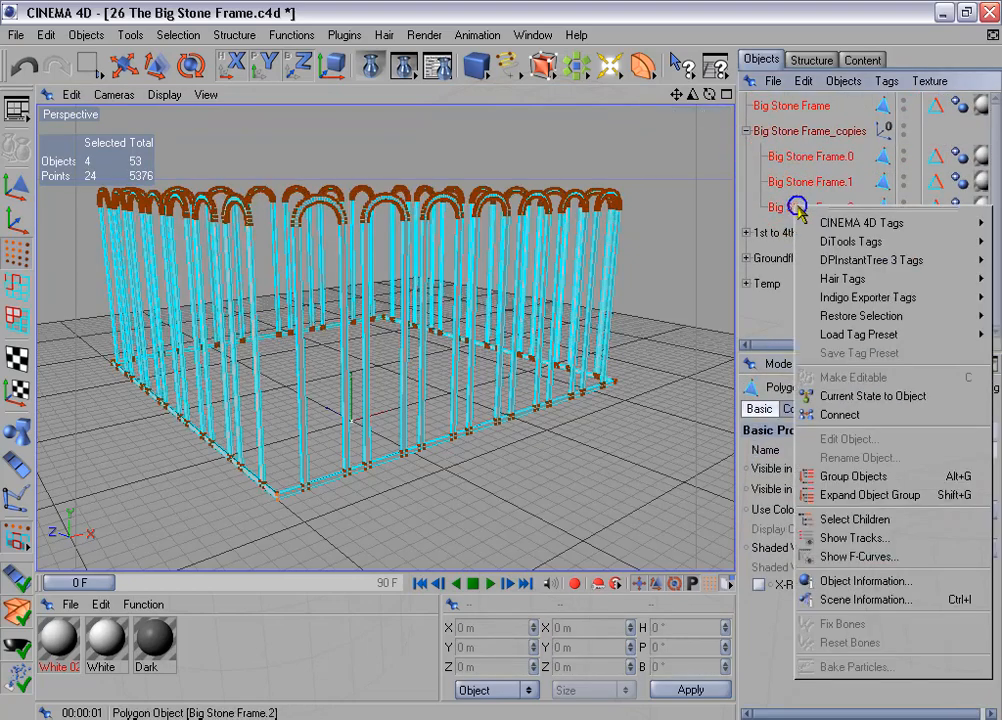
{"action": "left_click", "coordinate": [869, 414]}
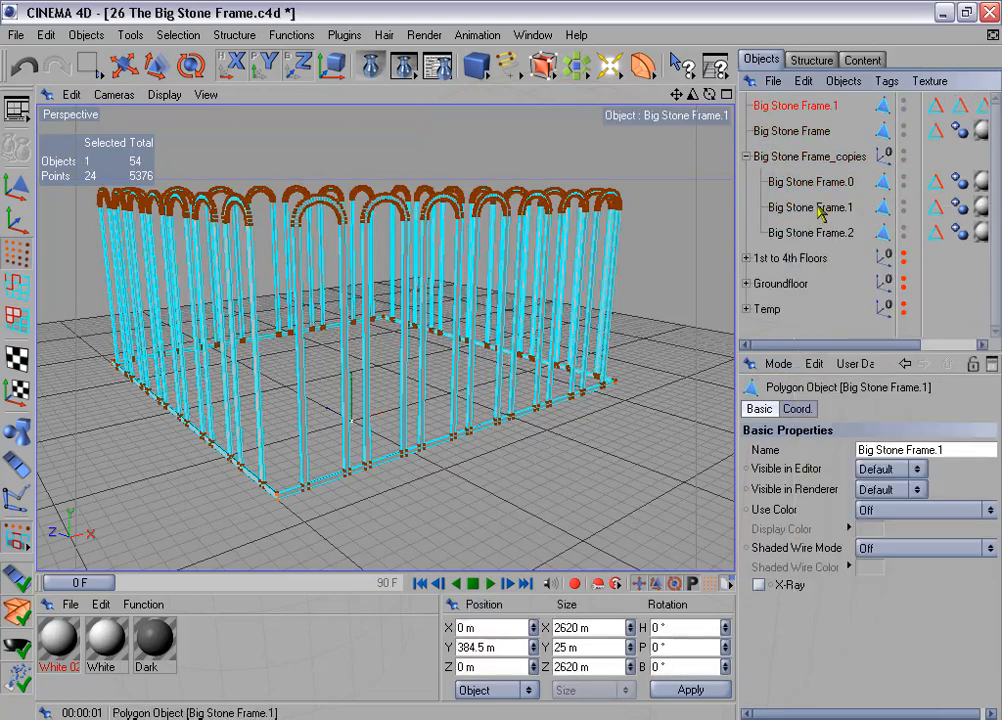
Step: Delete the original Big Stone Frame and the Big Stone Frame_copies group
{"action": "left_click", "coordinate": [797, 133]}
{"action": "left_click", "coordinate": [801, 157], "text": "shift"}
{"action": "key", "text": "Delete"}
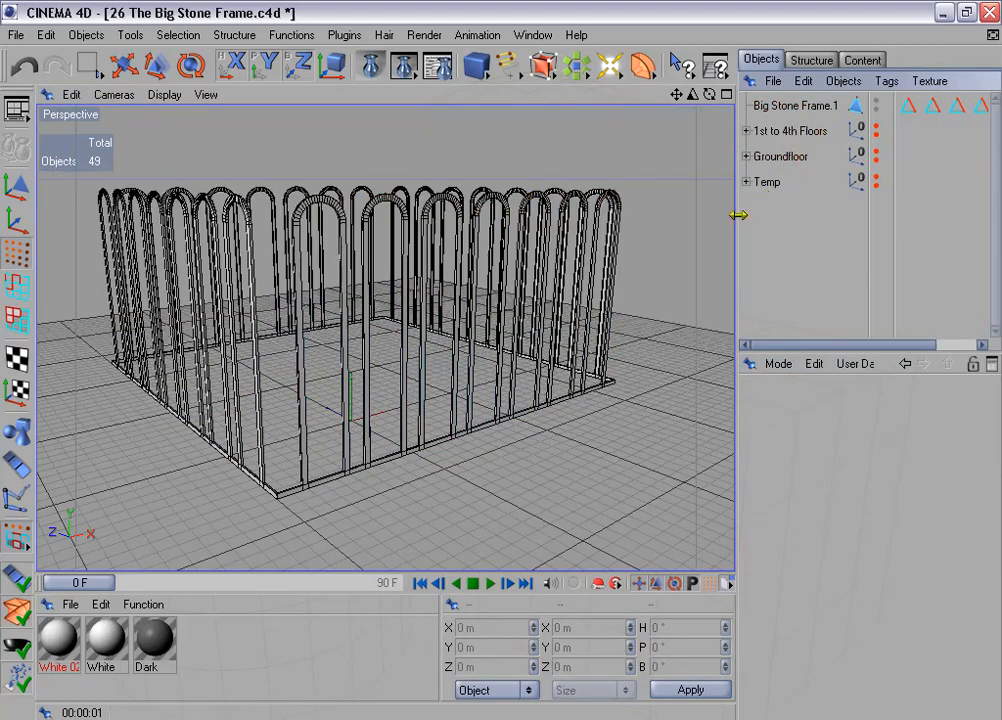
Step: Delete the four Edges for beveling selection tags from Big Stone Frame.1
{"action": "left_click_drag", "start_coordinate": [736, 230], "coordinate": [643, 228]}
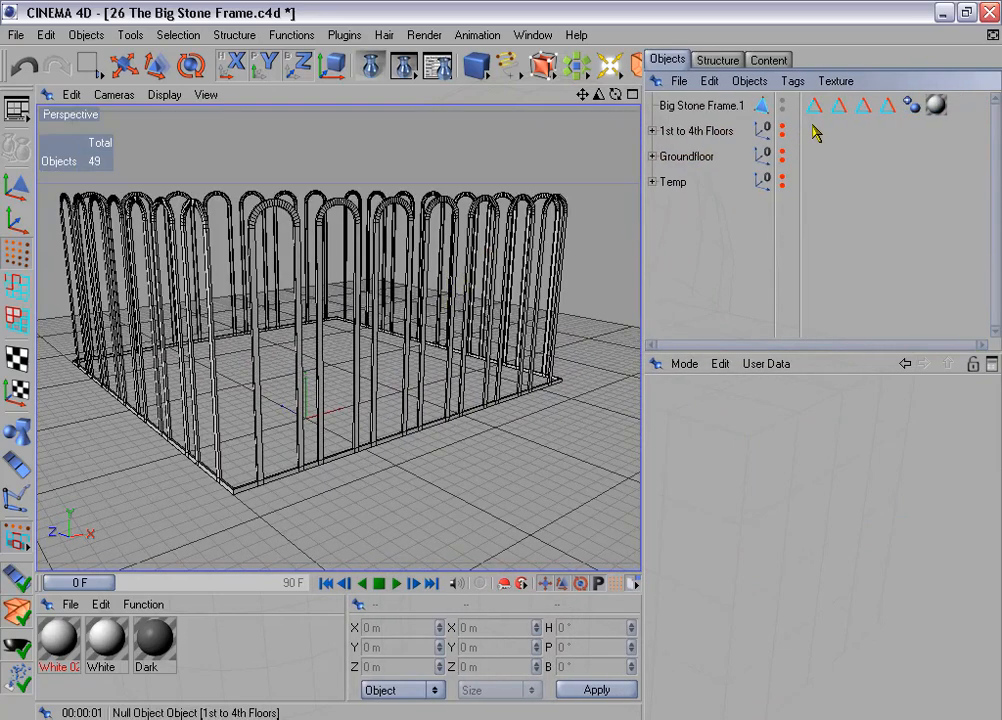
{"action": "left_click_drag", "start_coordinate": [806, 95], "coordinate": [886, 110]}
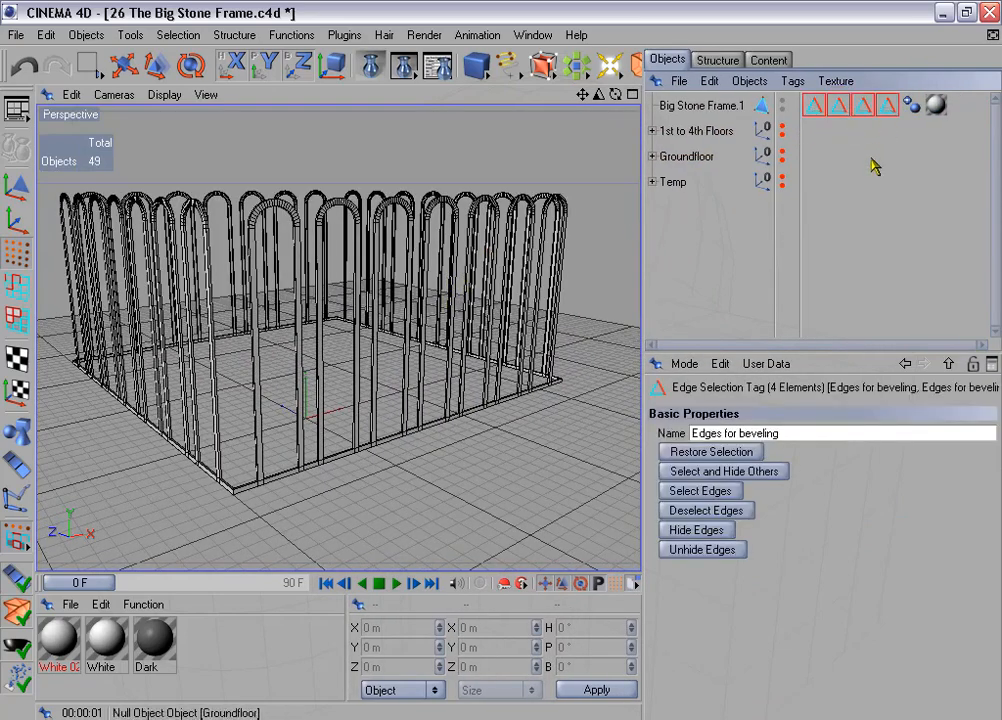
{"action": "key", "text": "Delete"}
Step: Deselect all points of Big Stone Frame.1 and optimize its polygons, unused points and points with a 0.01 m tolerance
{"action": "left_click", "coordinate": [713, 107]}
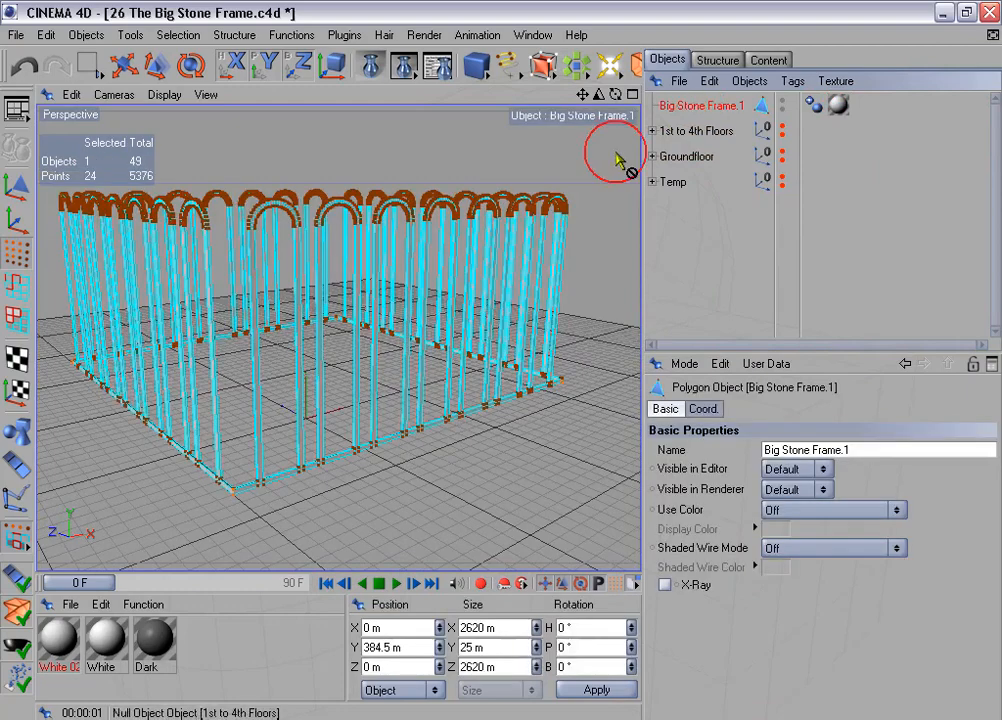
{"action": "mouse_move", "coordinate": [505, 212]}
{"action": "left_mouse_down", "text": "alt"}
{"action": "mouse_move", "coordinate": [600, 225]}
{"action": "mouse_move", "coordinate": [505, 212]}
{"action": "left_mouse_up", "text": "alt"}
{"action": "scroll", "coordinate": [436, 250], "scroll_direction": "up", "scroll_amount": 2}
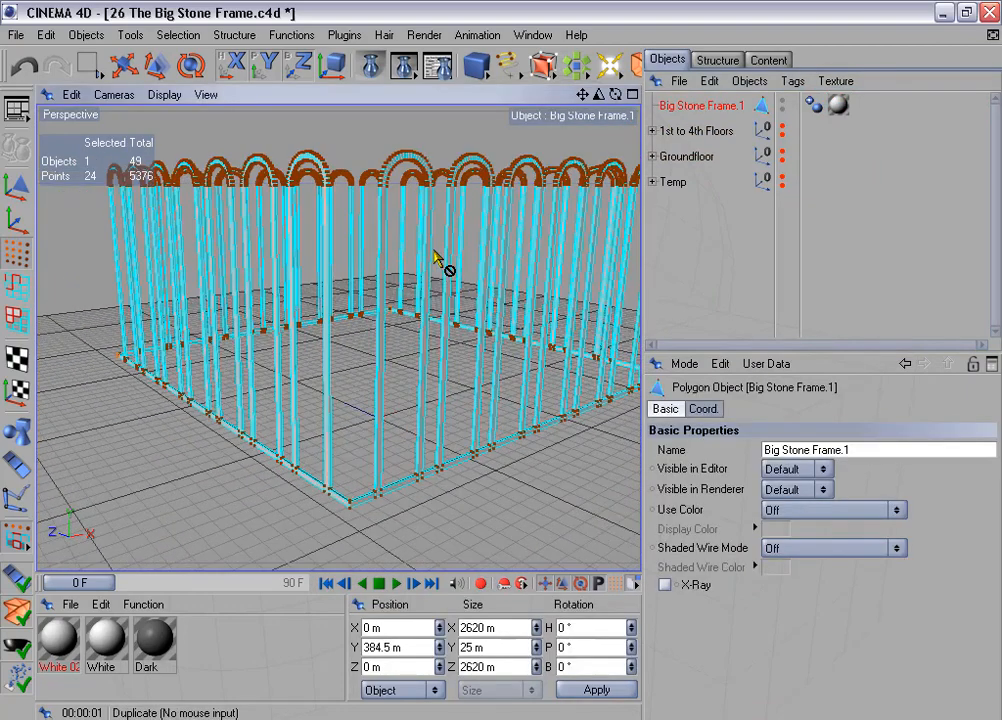
{"action": "left_click", "coordinate": [193, 36]}
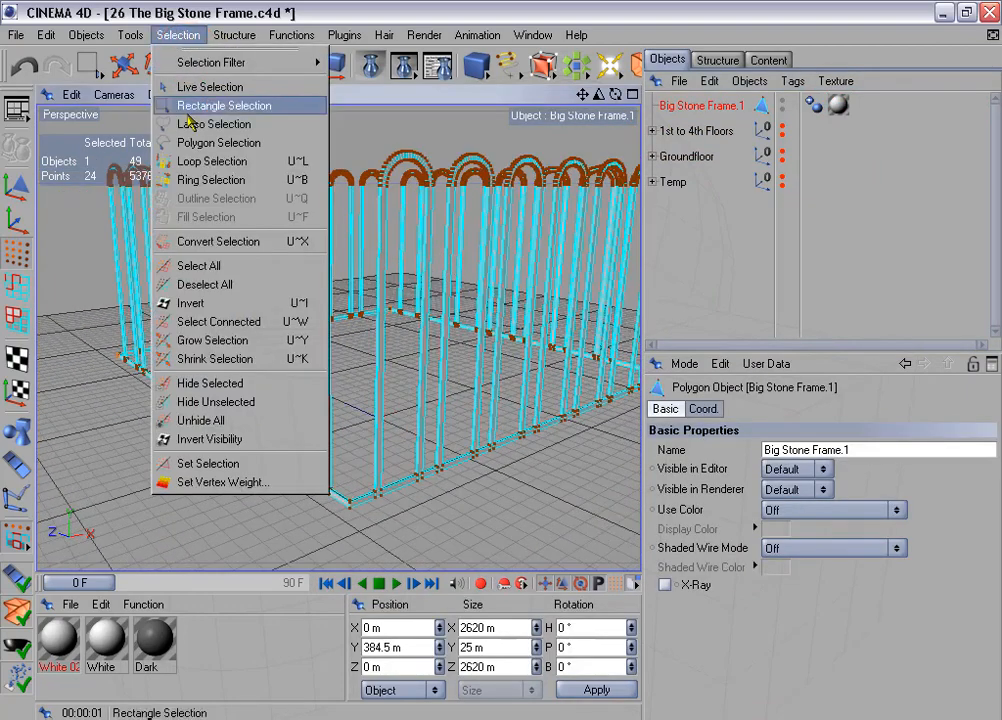
{"action": "left_click", "coordinate": [264, 286]}
{"action": "left_click", "coordinate": [291, 35]}
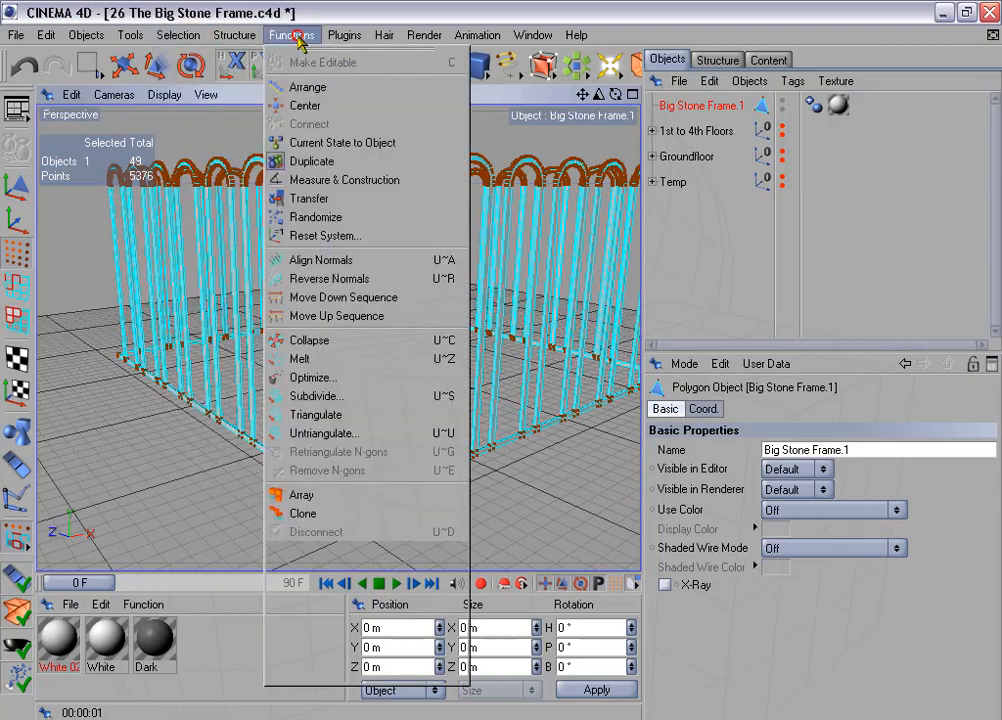
{"action": "left_click", "coordinate": [368, 384]}
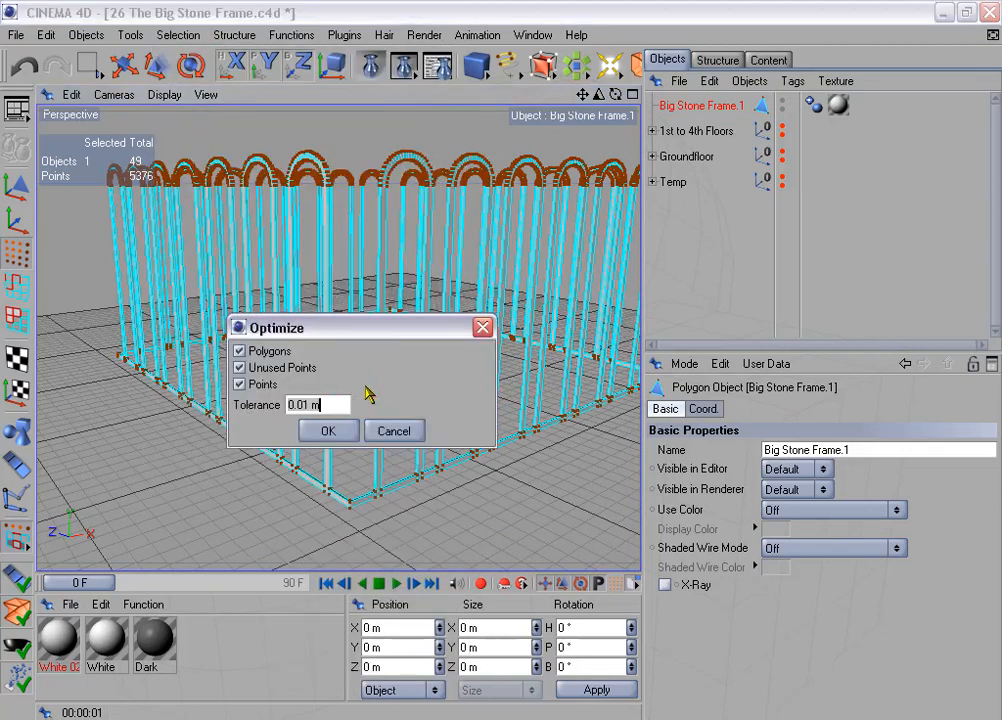
{"action": "left_click", "coordinate": [328, 431]}
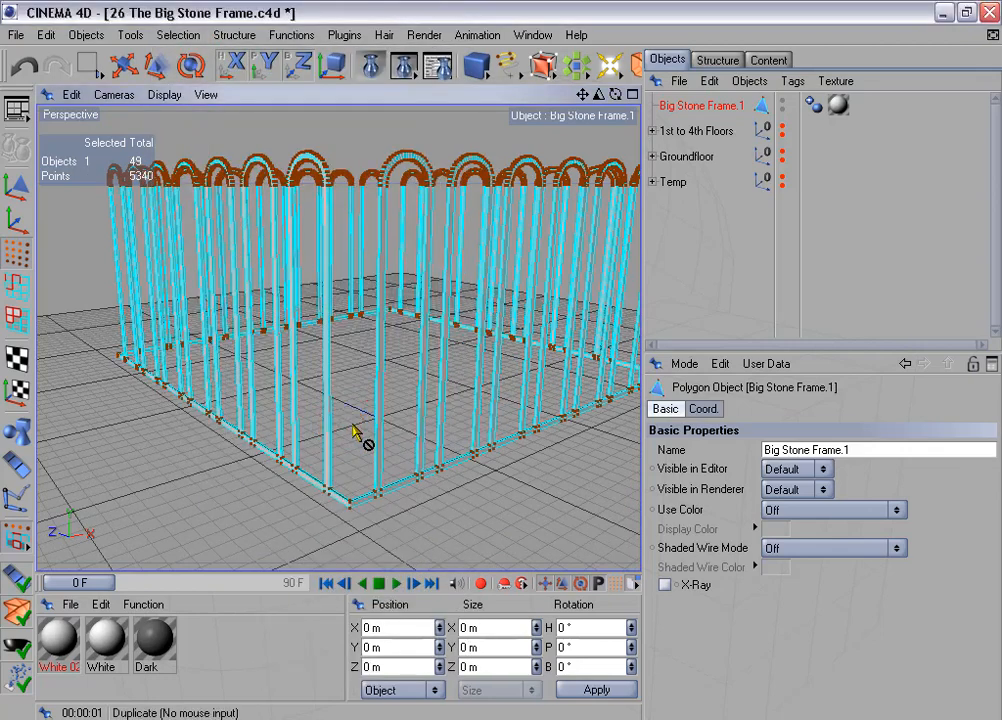
Step: Select the points at the base strip's nearest corner with Rectangle Selection and examine the gap between the two sides up close
{"action": "left_click", "coordinate": [90, 62]}
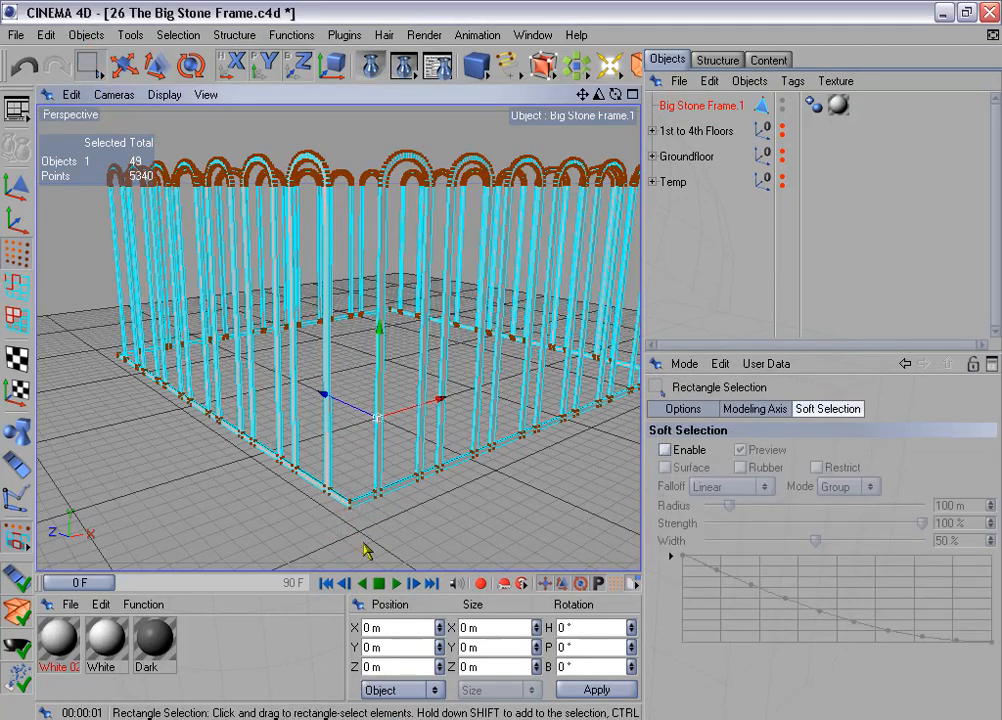
{"action": "left_click_drag", "start_coordinate": [328, 482], "coordinate": [385, 522]}
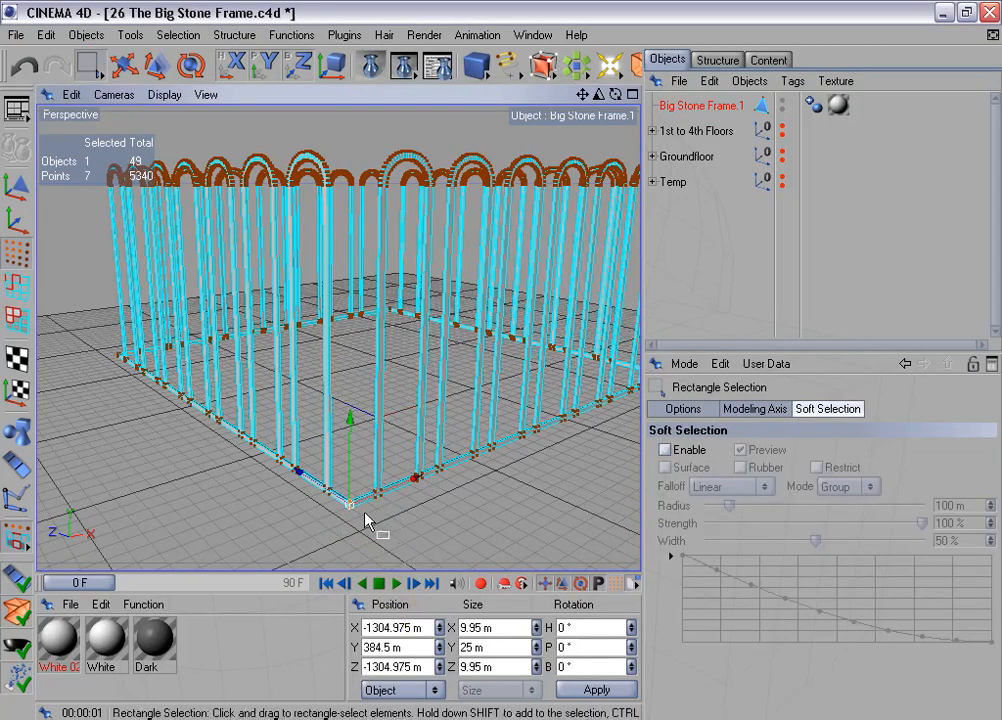
{"action": "key", "text": "s"}
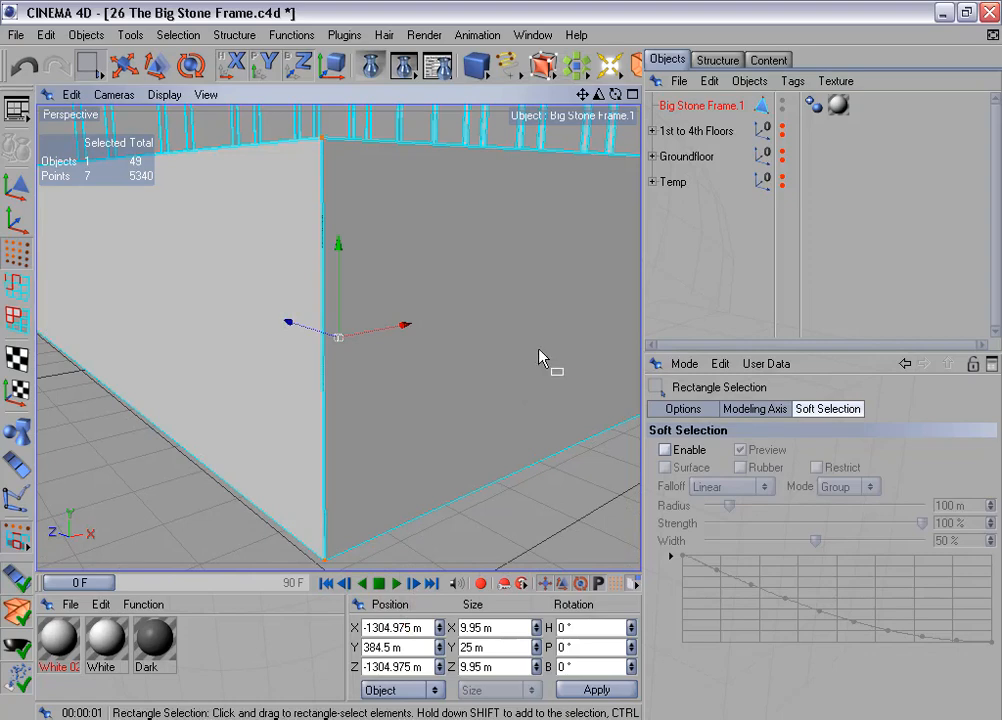
{"action": "left_click_drag", "start_coordinate": [538, 357], "coordinate": [546, 396], "text": "alt"}
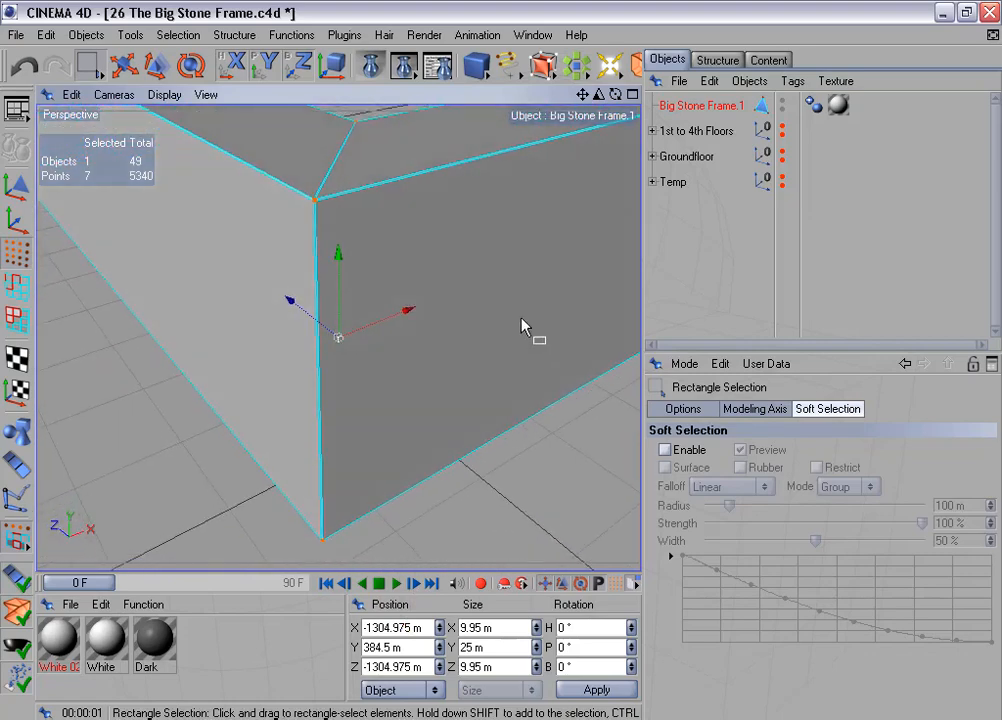
{"action": "left_click_drag", "start_coordinate": [521, 325], "coordinate": [524, 365], "text": "alt"}
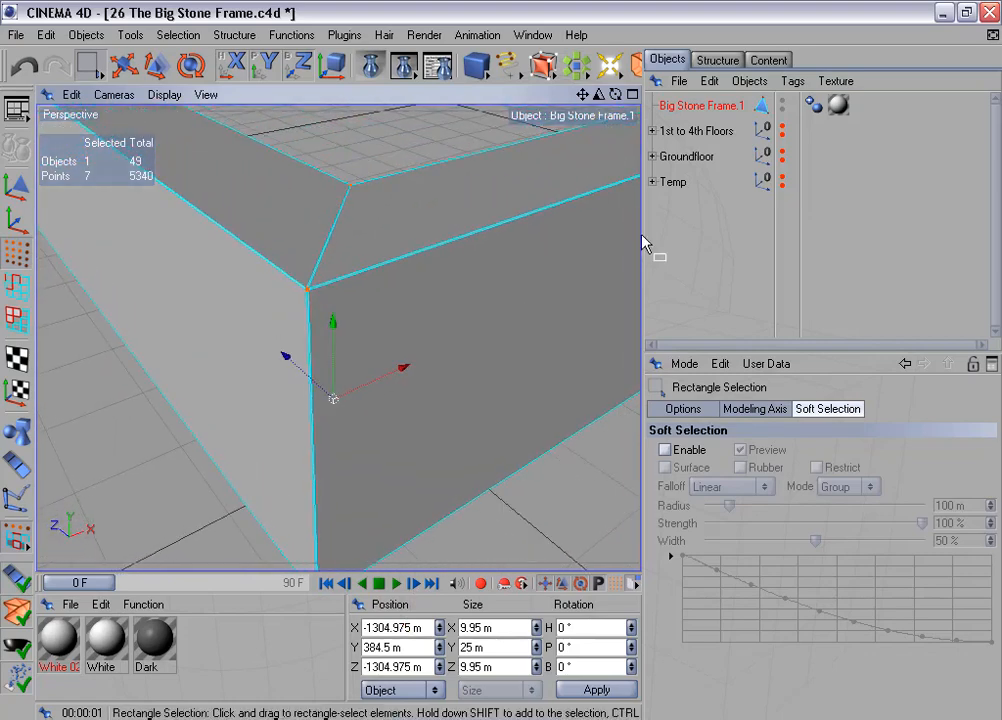
{"action": "mouse_move", "coordinate": [644, 265]}
{"action": "left_mouse_down"}
{"action": "mouse_move", "coordinate": [666, 268]}
{"action": "mouse_move", "coordinate": [772, 226]}
{"action": "left_mouse_up"}
{"action": "left_click_drag", "start_coordinate": [490, 350], "coordinate": [501, 361], "text": "alt"}
{"action": "right_click_drag", "start_coordinate": [501, 361], "coordinate": [503, 363], "text": "alt"}
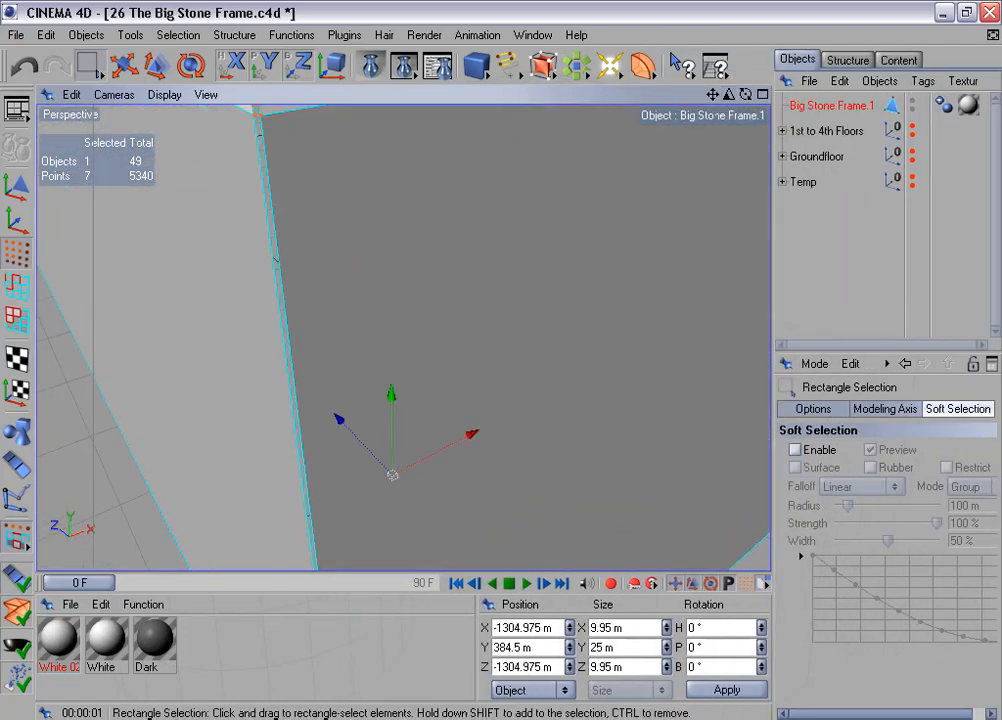
{"action": "middle_click_drag", "start_coordinate": [618, 202], "coordinate": [702, 395], "text": "alt"}
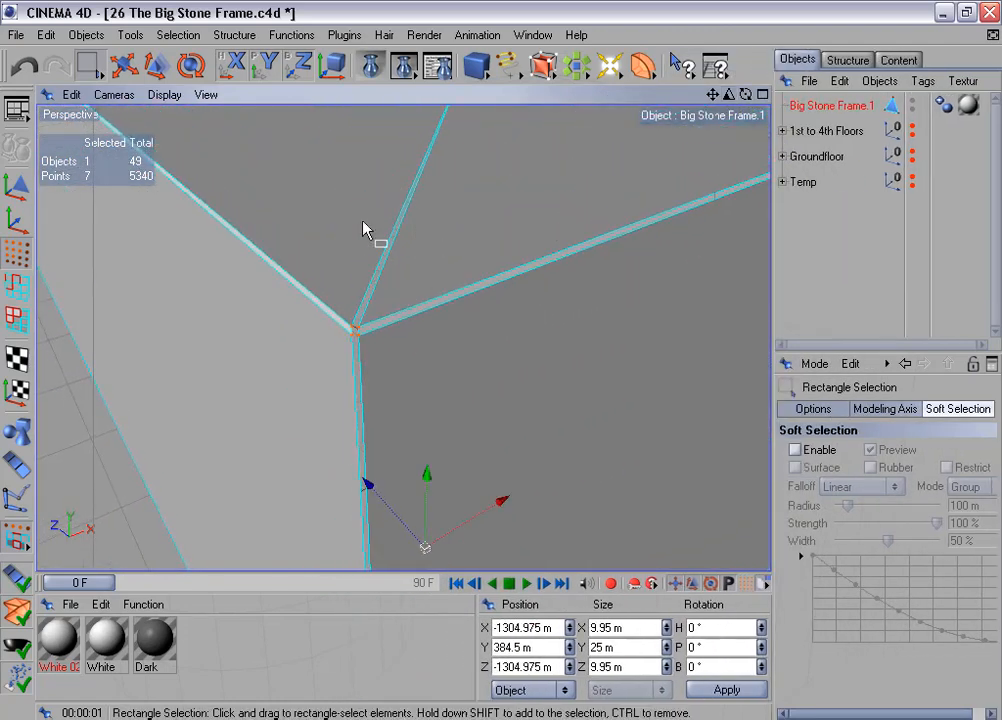
{"action": "mouse_move", "coordinate": [738, 92]}
{"action": "left_mouse_down"}
{"action": "mouse_move", "coordinate": [760, 110]}
{"action": "mouse_move", "coordinate": [730, 100]}
{"action": "mouse_move", "coordinate": [745, 95]}
{"action": "left_mouse_up"}
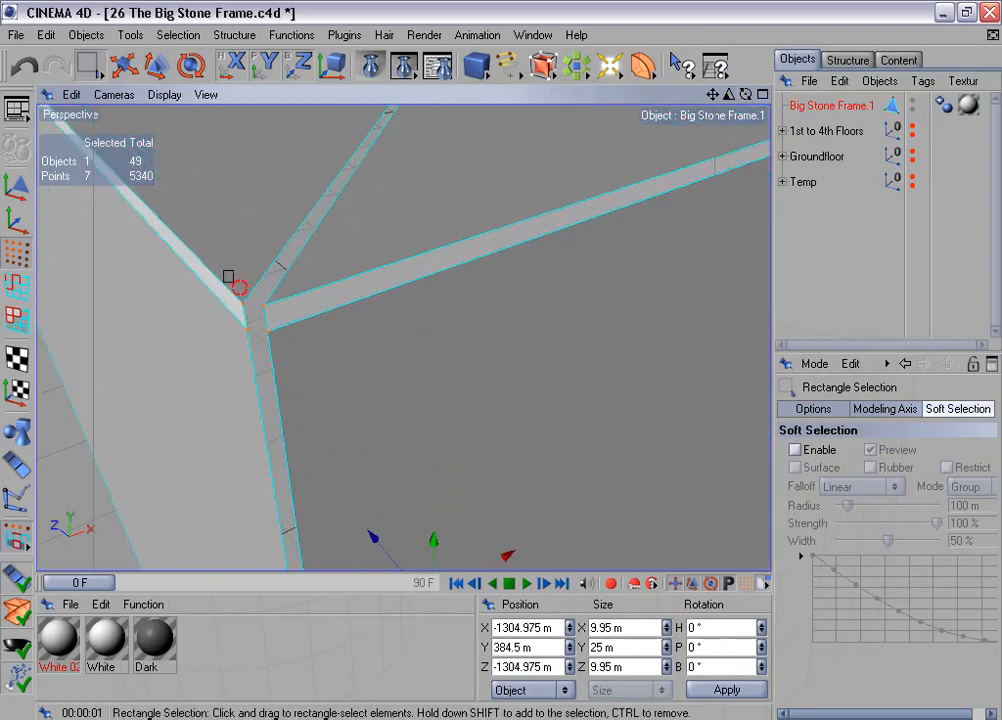
Step: Select the two upper points at the base strip's corner gap and weld them at their midpoint
{"action": "left_click_drag", "start_coordinate": [223, 270], "coordinate": [283, 318]}
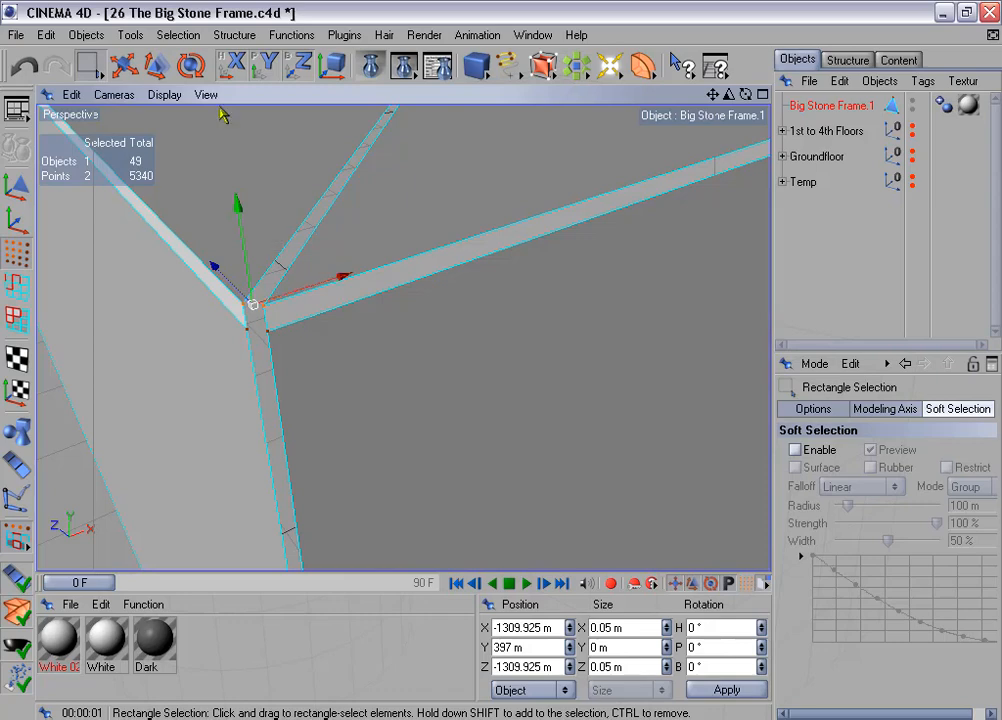
{"action": "left_click", "coordinate": [234, 35]}
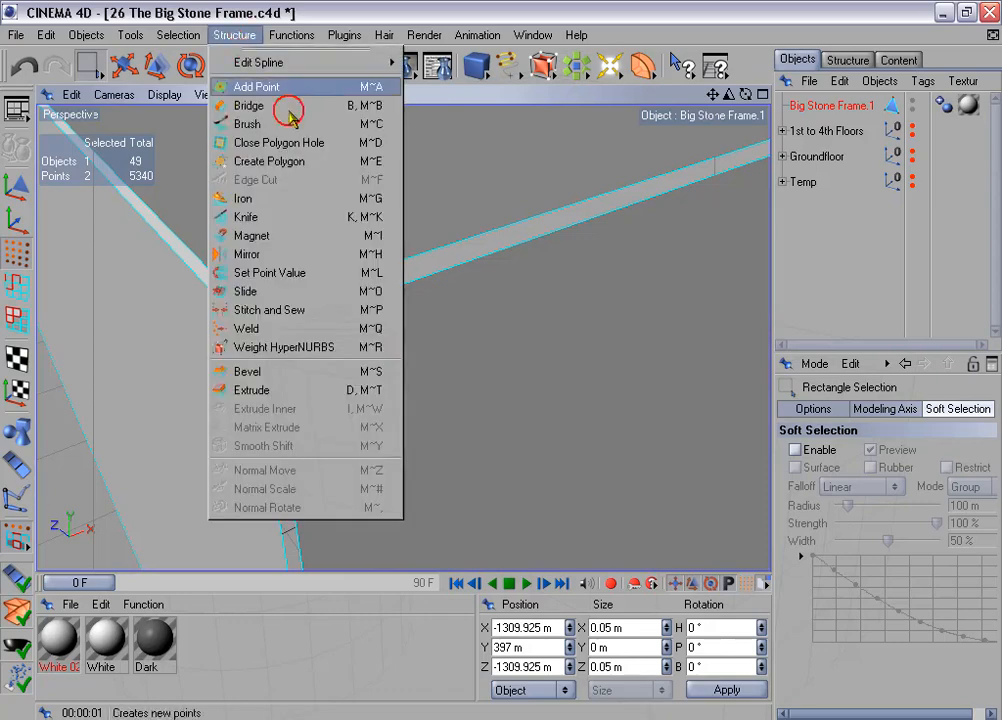
{"action": "left_click", "coordinate": [295, 328]}
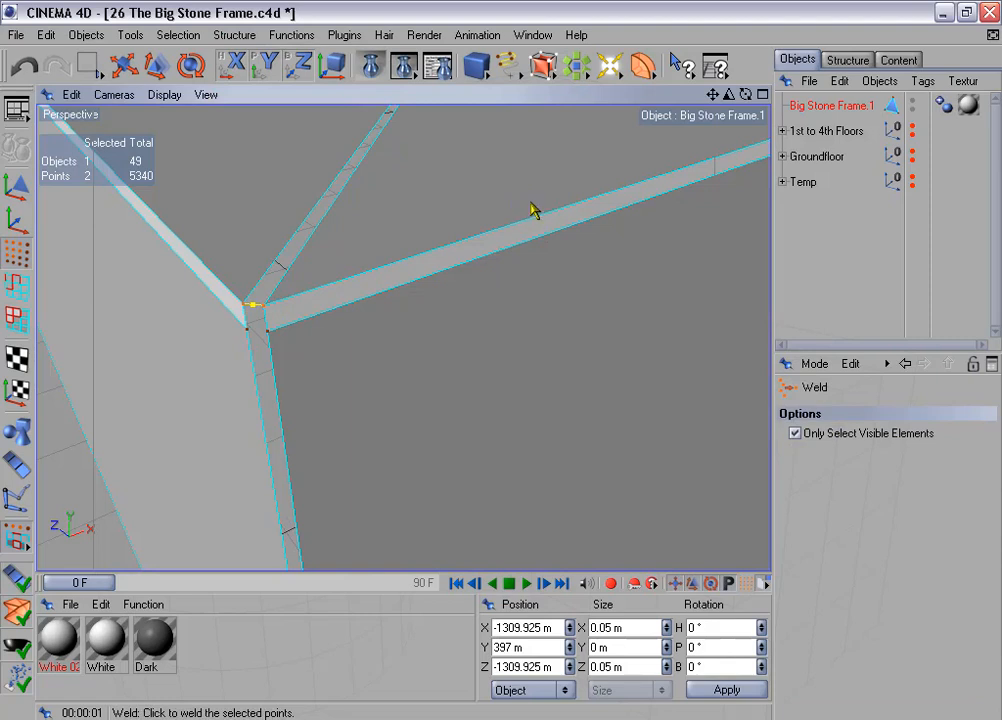
{"action": "left_click", "coordinate": [532, 204]}
Step: Bridge the open edges at the base strip's corner to close the small triangular hole and the narrow vertical gap below it
{"action": "left_click_drag", "start_coordinate": [468, 236], "coordinate": [371, 217], "text": "alt"}
{"action": "left_click", "coordinate": [16, 287]}
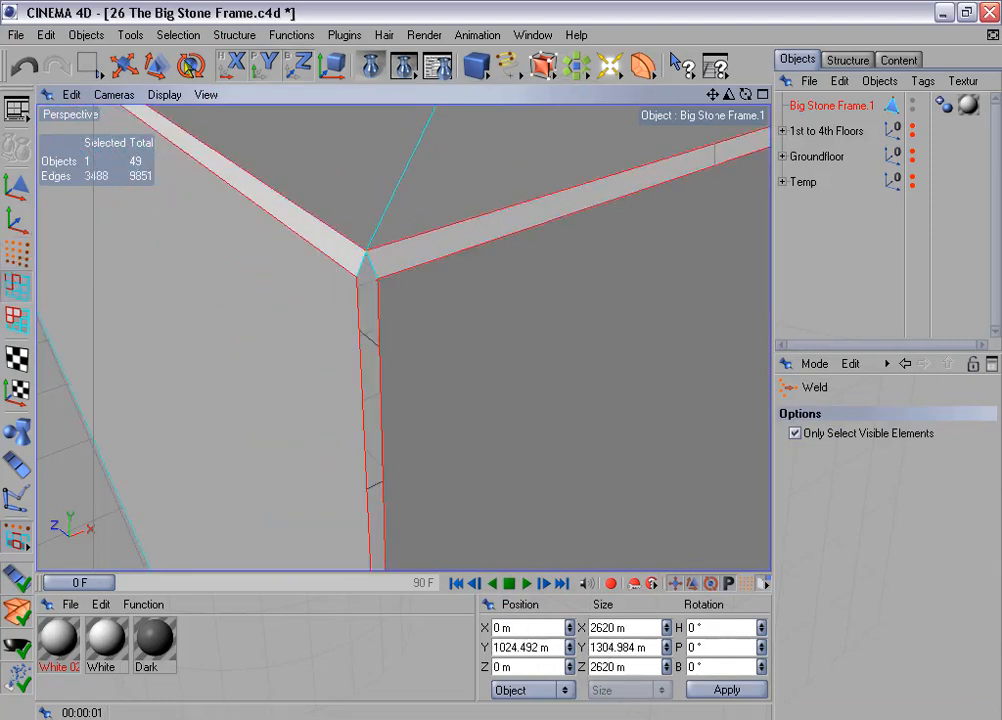
{"action": "left_click", "coordinate": [234, 34]}
{"action": "left_click", "coordinate": [275, 103]}
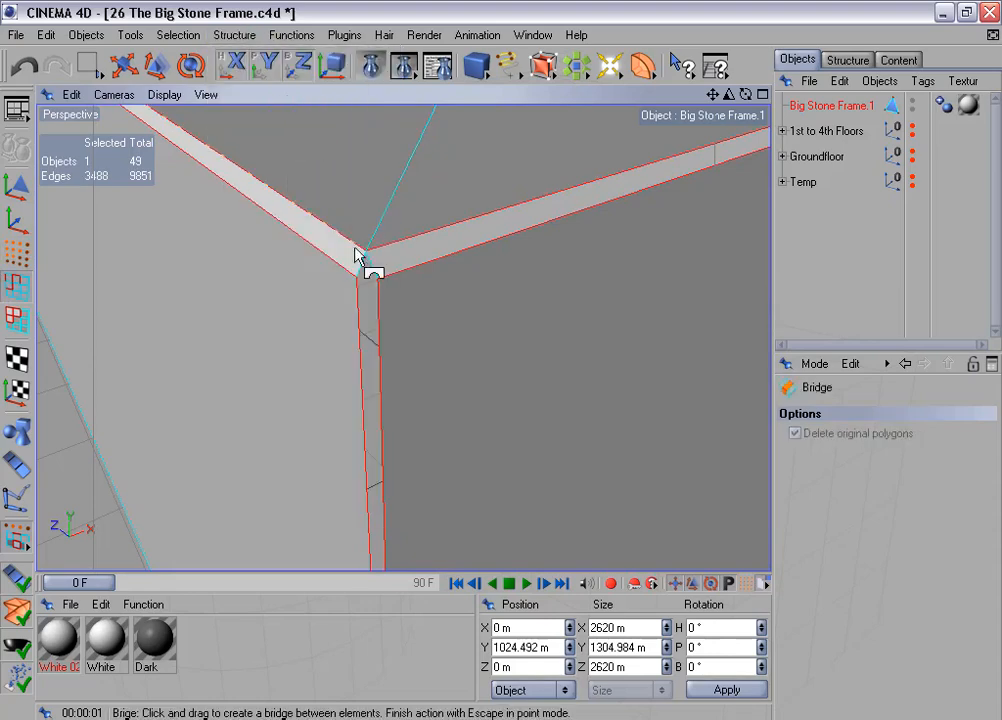
{"action": "left_click_drag", "start_coordinate": [358, 256], "coordinate": [368, 266]}
{"action": "left_click_drag", "start_coordinate": [358, 315], "coordinate": [376, 326]}
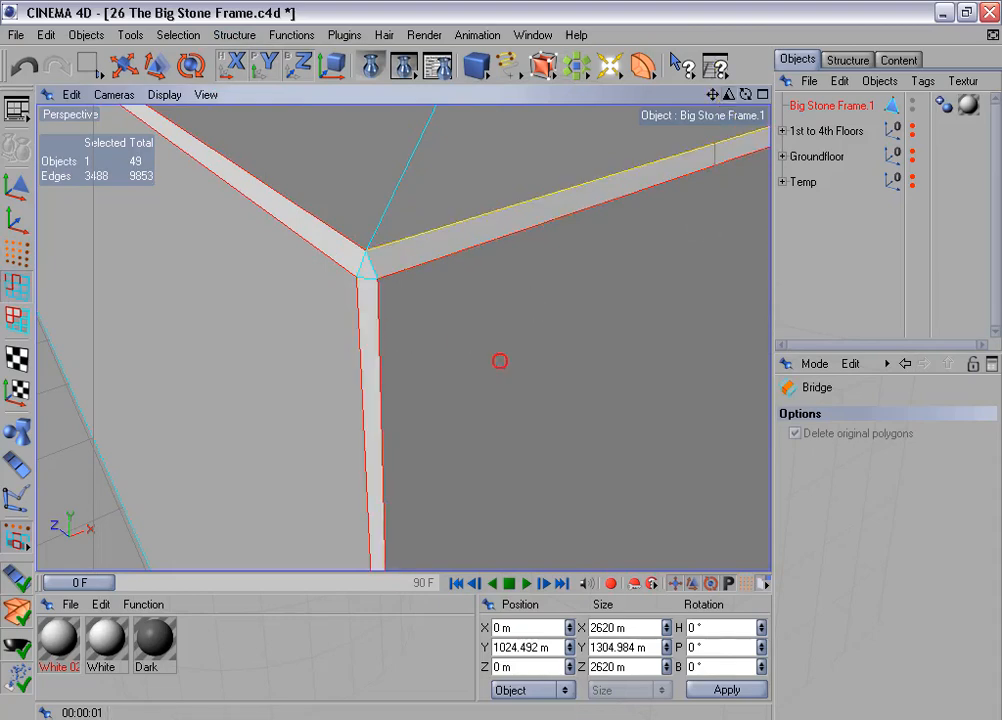
{"action": "mouse_move", "coordinate": [500, 361]}
{"action": "left_mouse_down"}
{"action": "mouse_move", "coordinate": [420, 361]}
{"action": "mouse_move", "coordinate": [520, 361]}
{"action": "left_mouse_up"}
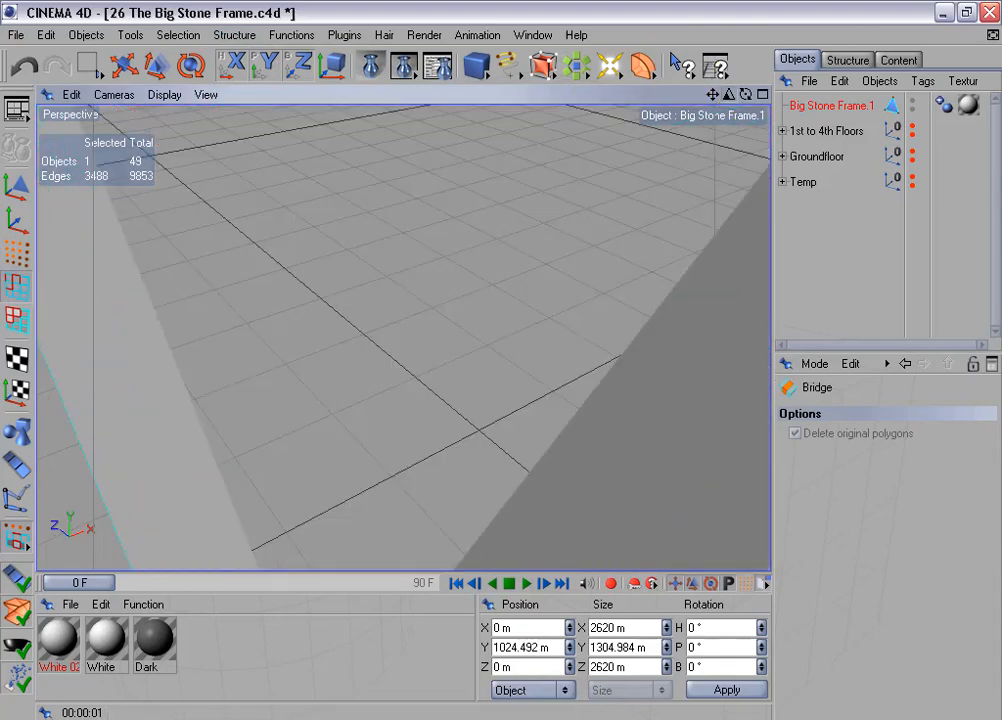
{"action": "left_click_drag", "start_coordinate": [660, 147], "coordinate": [583, 147]}
Step: Compare the sizes of the new vertical corner polygon and the adjoining horizontal bevel polygon
{"action": "left_click", "coordinate": [22, 321]}
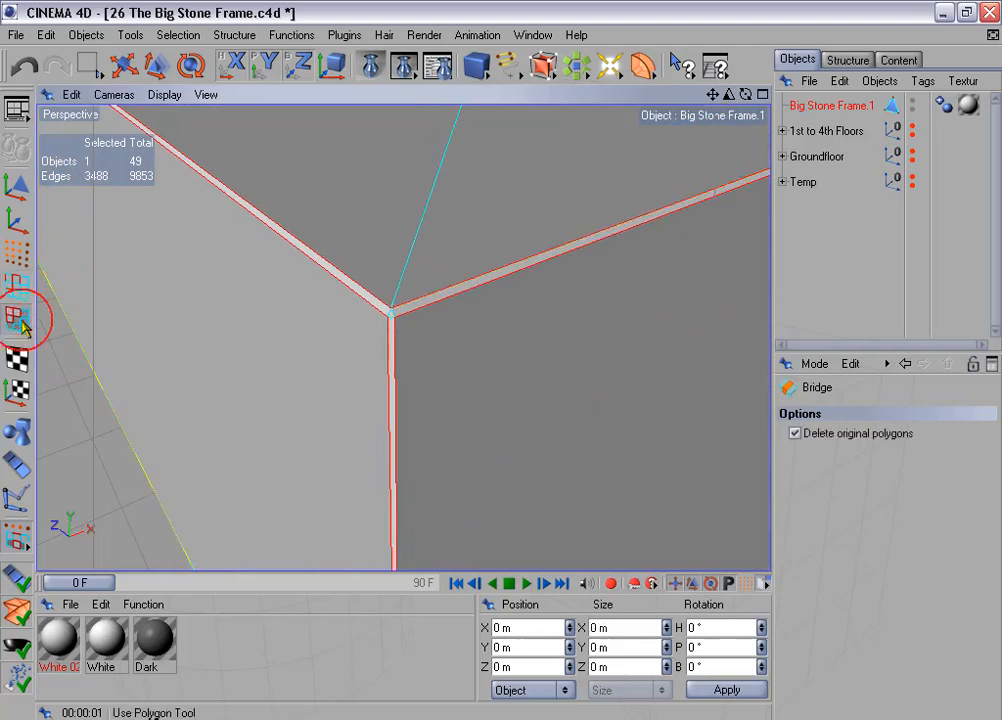
{"action": "left_click_drag", "start_coordinate": [88, 64], "coordinate": [124, 84]}
{"action": "left_click", "coordinate": [393, 338]}
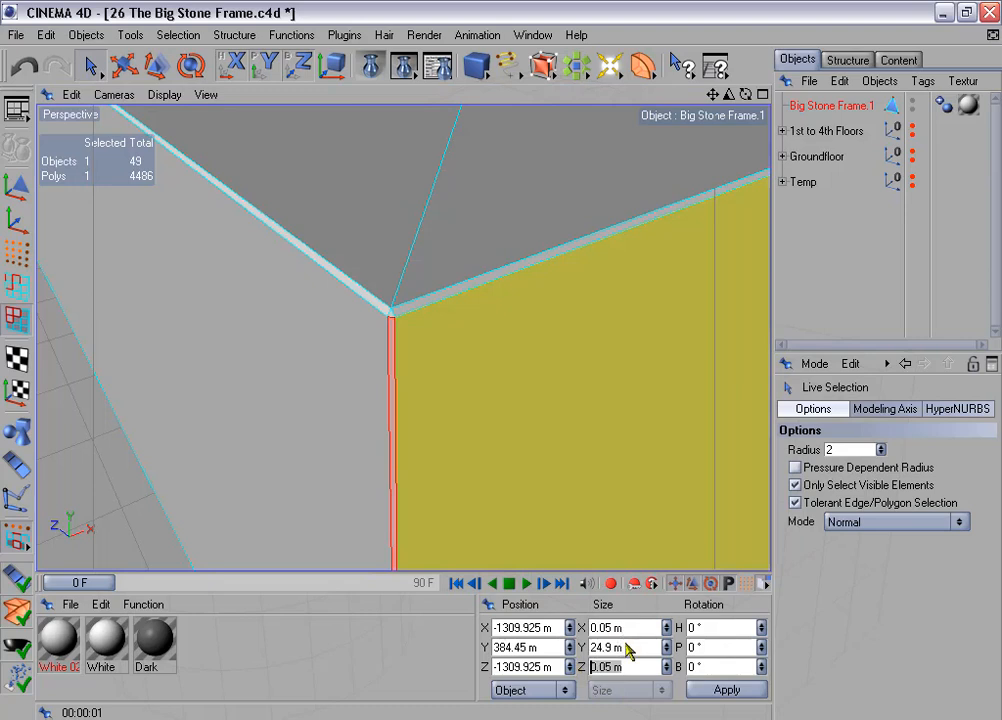
{"action": "left_click", "coordinate": [595, 627]}
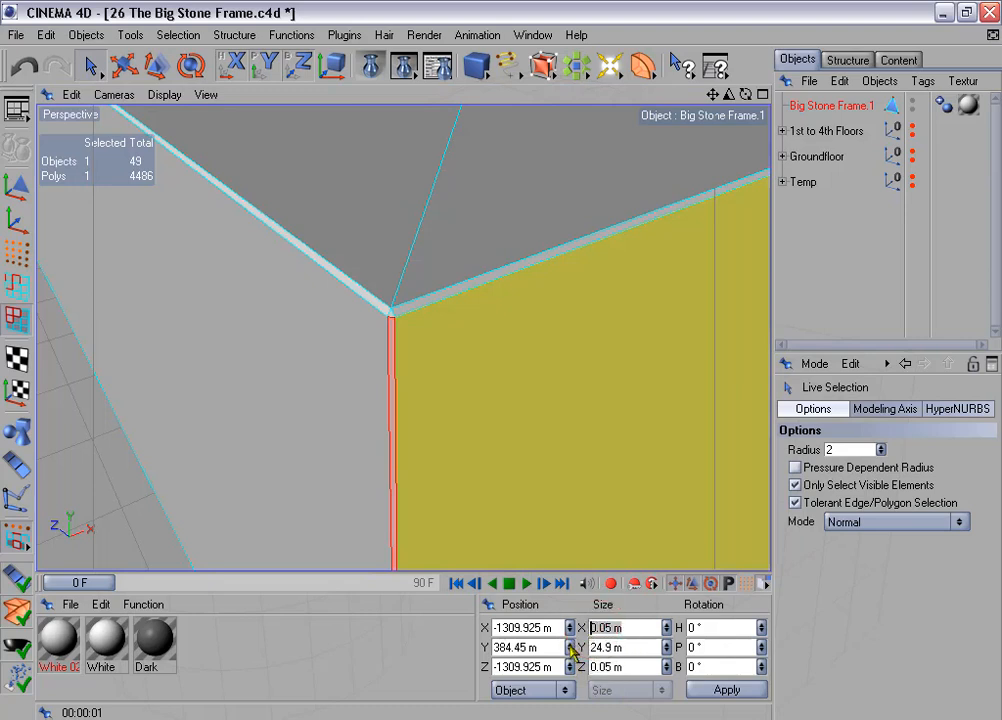
{"action": "left_click", "coordinate": [423, 311]}
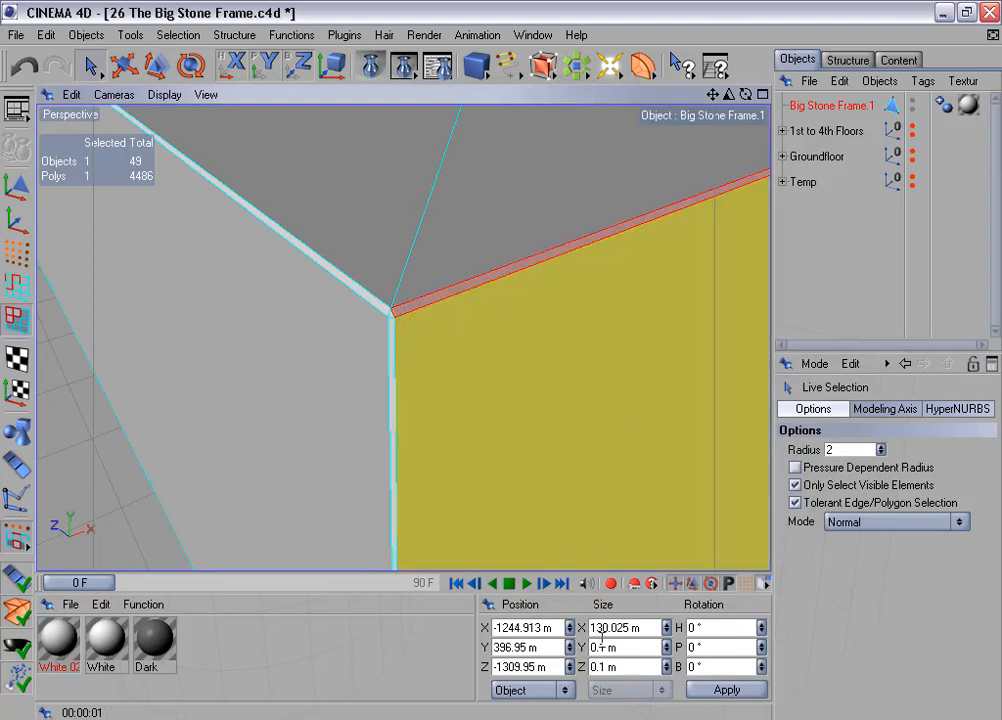
{"action": "left_click", "coordinate": [622, 647]}
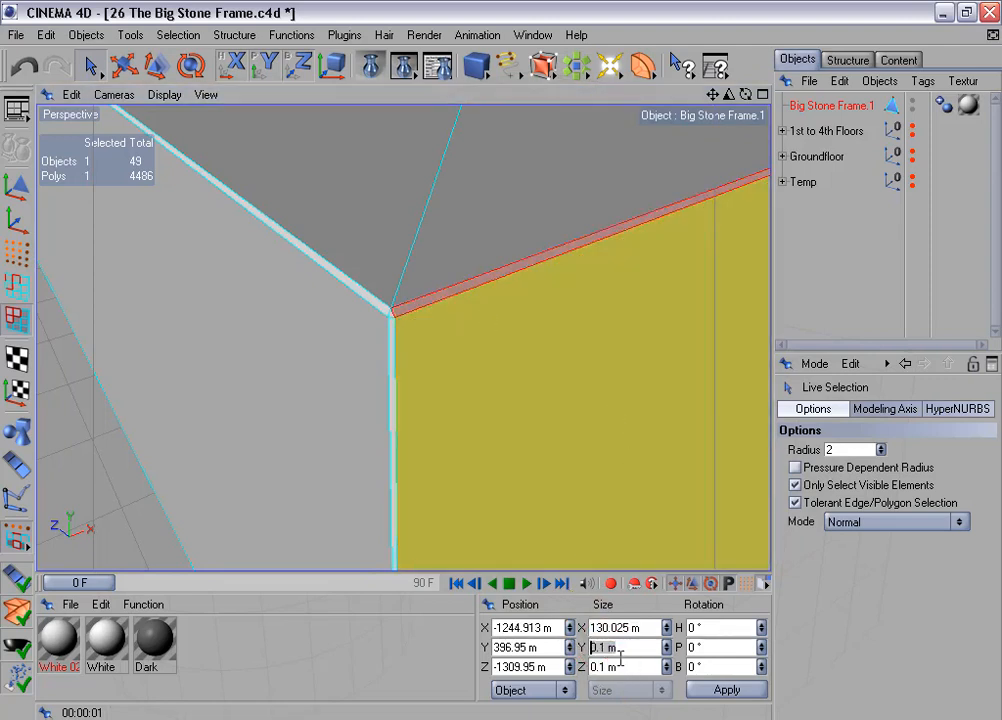
{"action": "left_click", "coordinate": [589, 666]}
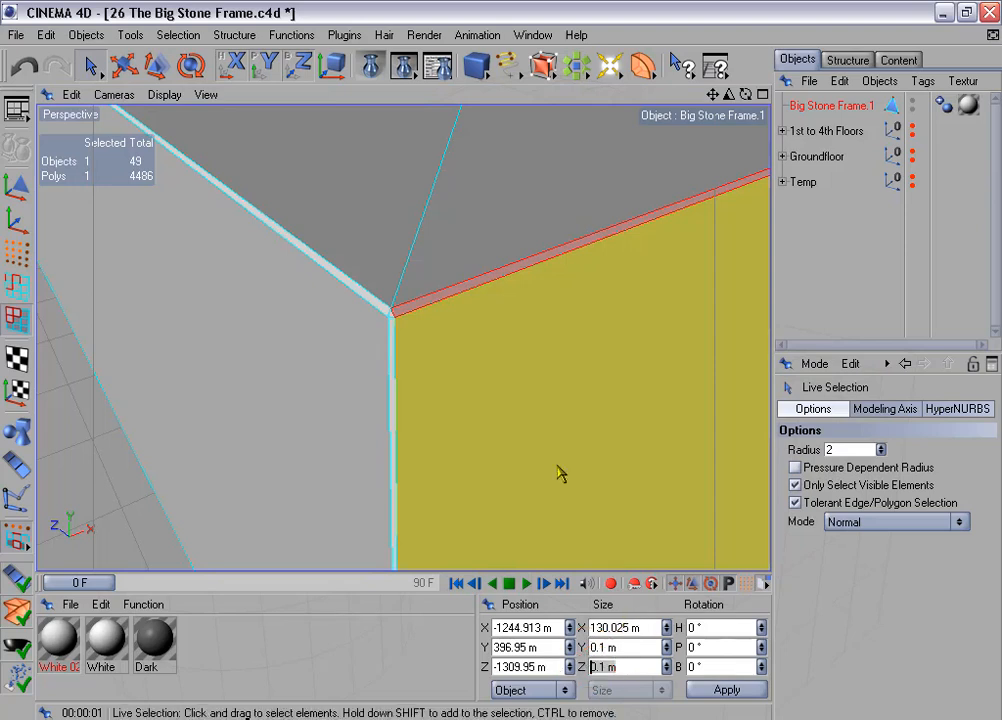
{"action": "left_click", "coordinate": [393, 341]}
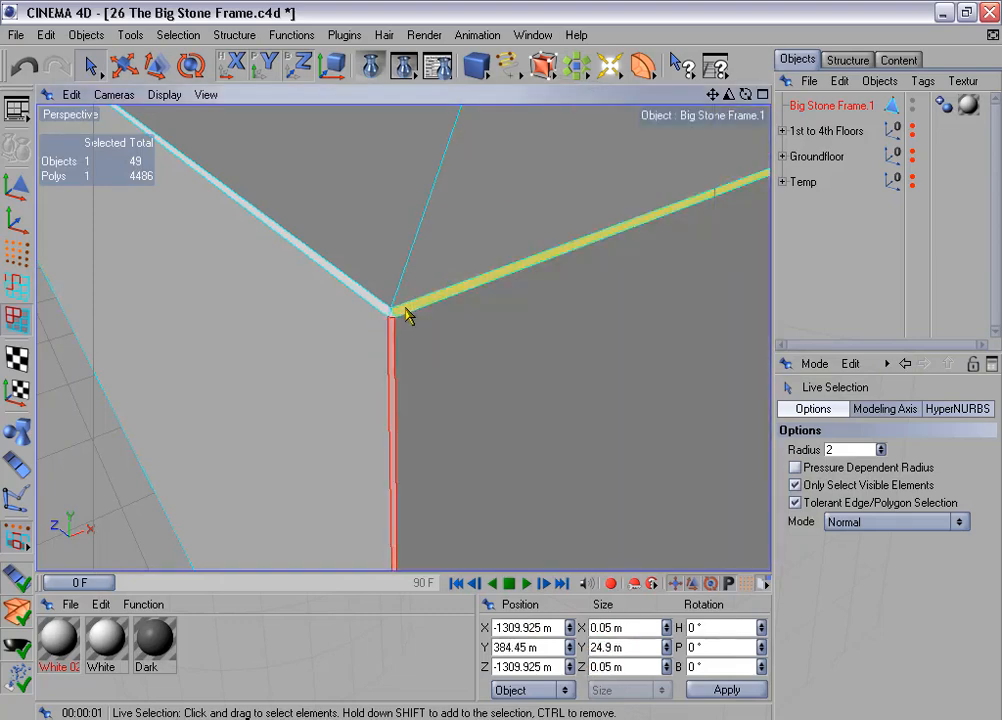
{"action": "left_click", "coordinate": [407, 313]}
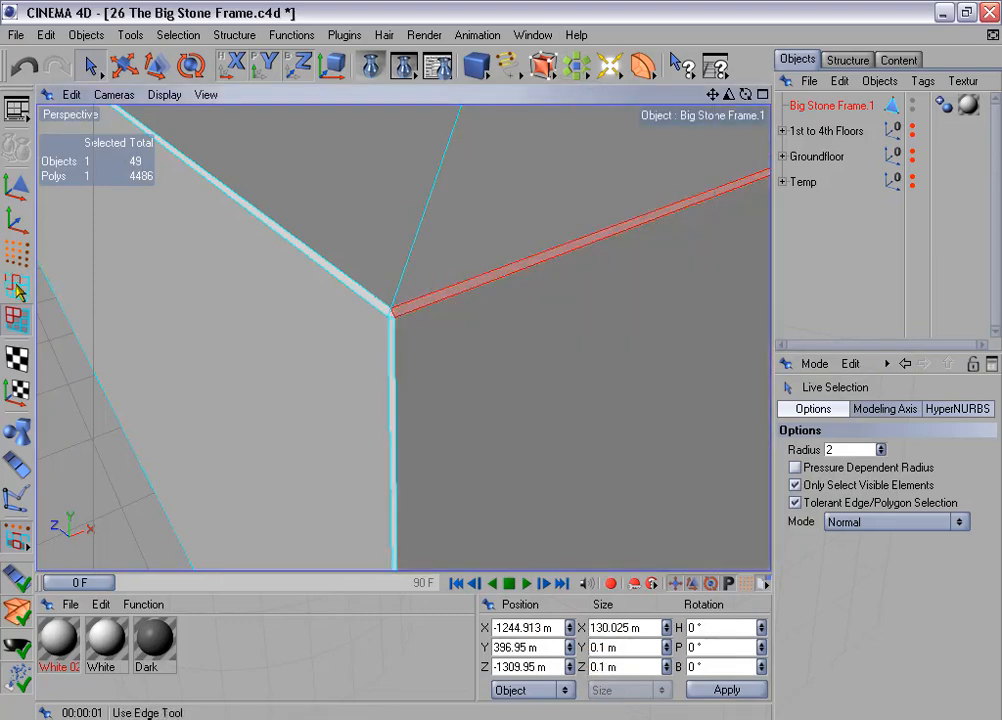
Step: Select the vertical corner polygon's edge on the darker side and set the Move tool's modeling axis orientation to Object
{"action": "left_click", "coordinate": [16, 288]}
{"action": "left_click_drag", "start_coordinate": [97, 72], "coordinate": [113, 80]}
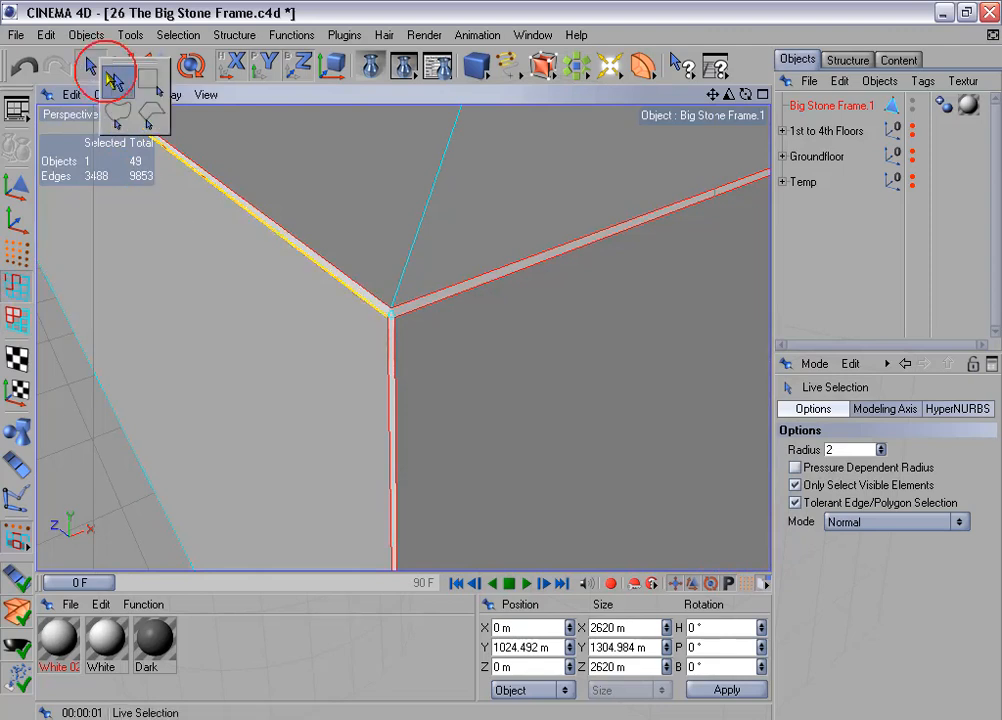
{"action": "left_click", "coordinate": [395, 354]}
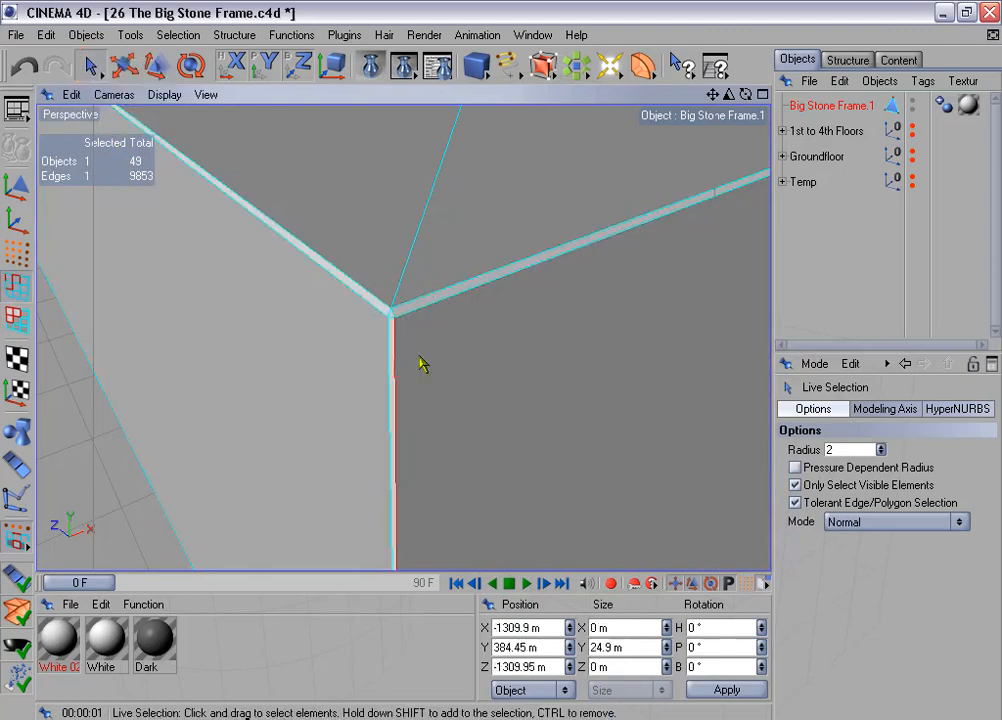
{"action": "middle_click_drag", "start_coordinate": [395, 354], "coordinate": [352, 85], "text": "alt"}
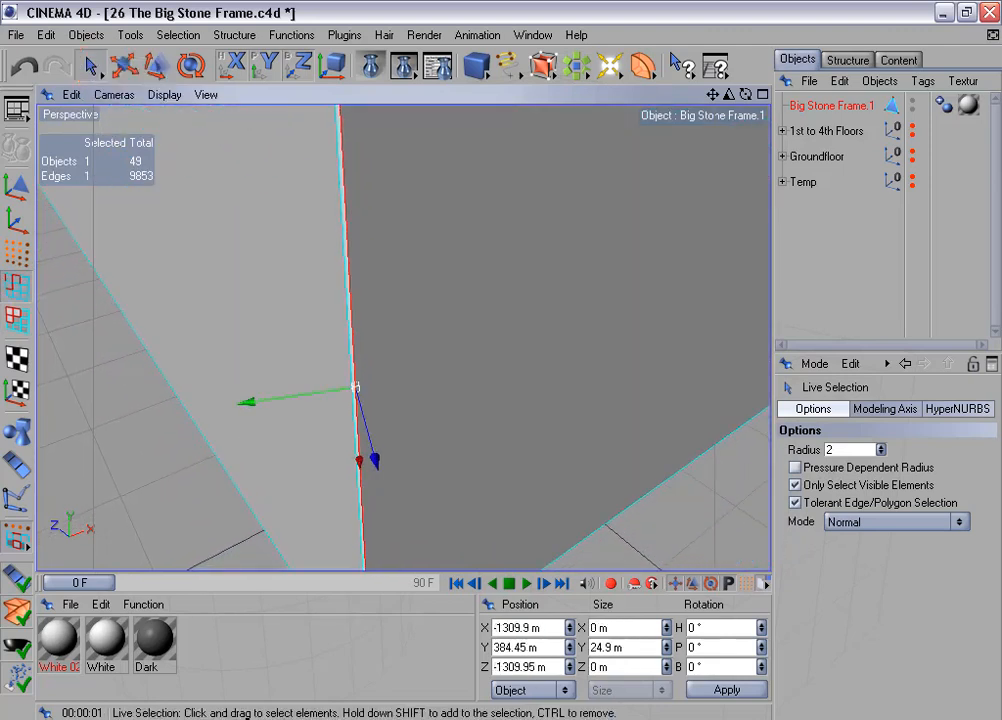
{"action": "left_click", "coordinate": [122, 65]}
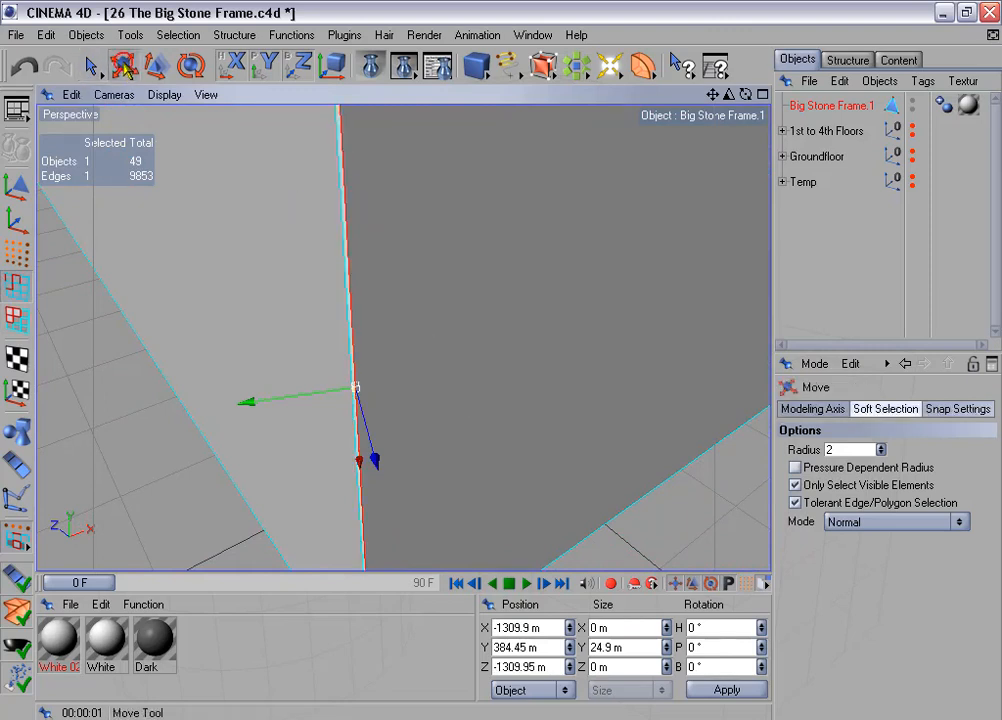
{"action": "left_click", "coordinate": [831, 410]}
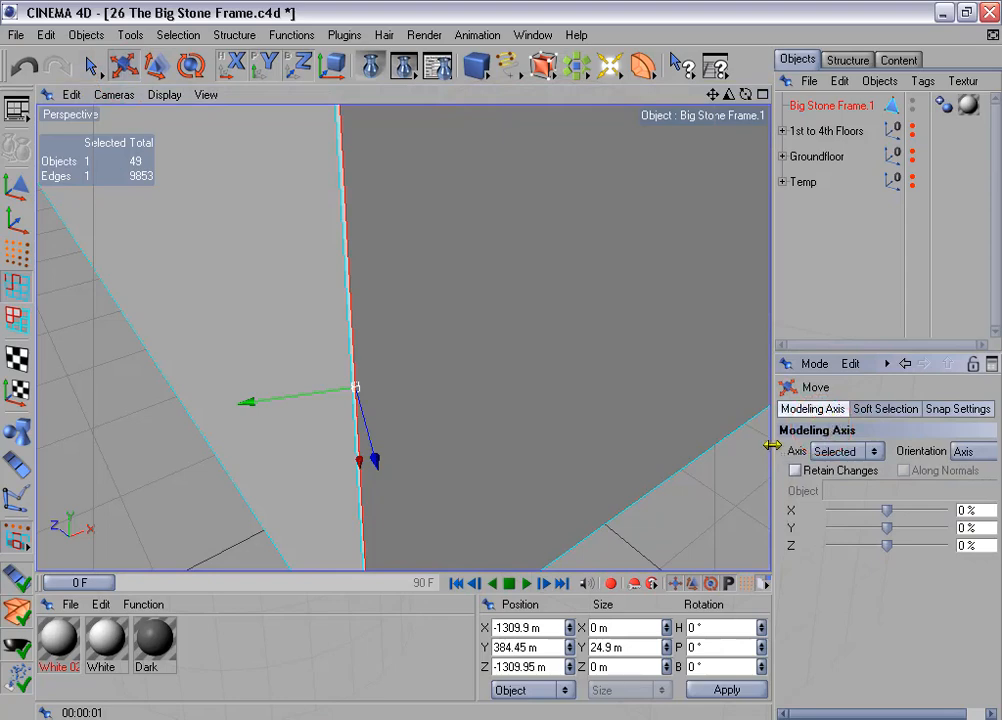
{"action": "left_click_drag", "start_coordinate": [772, 444], "coordinate": [687, 438]}
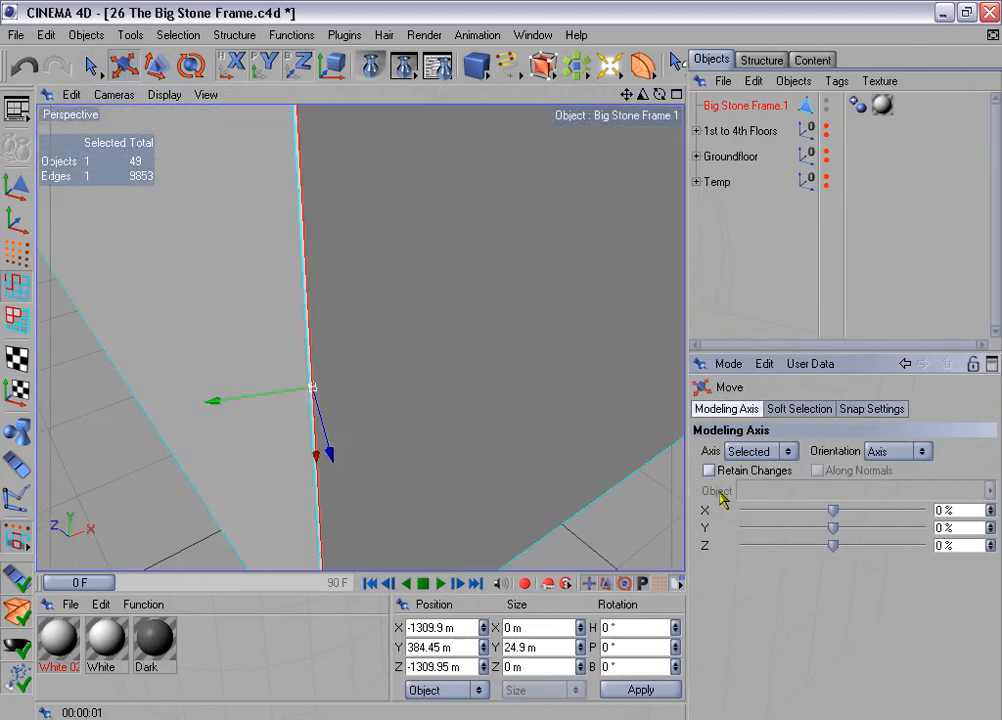
{"action": "left_click", "coordinate": [886, 451]}
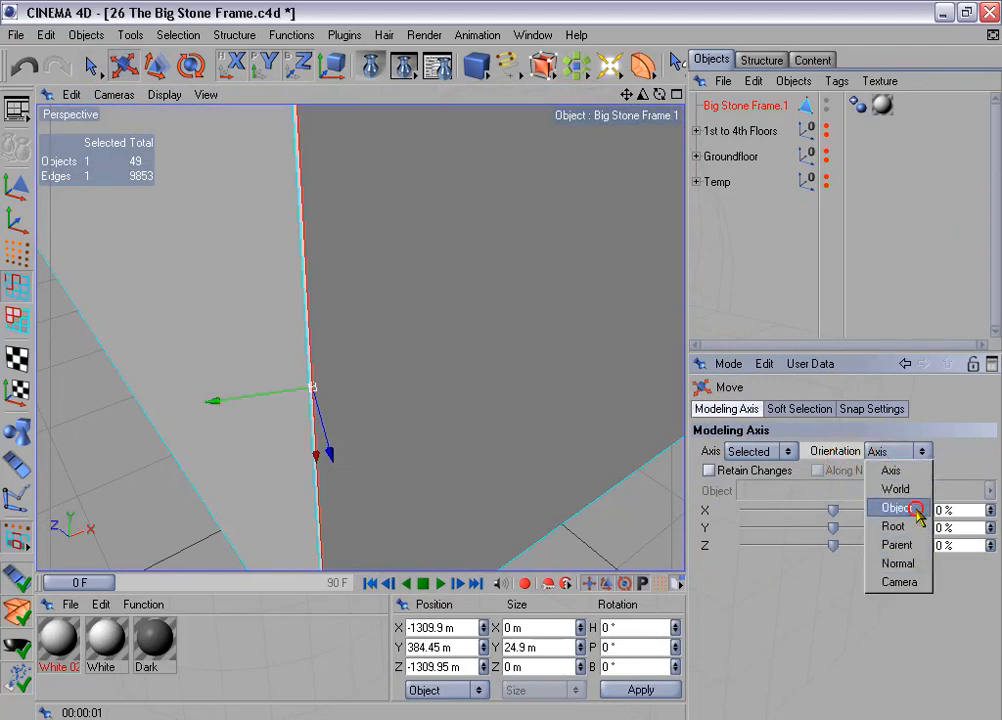
{"action": "left_click", "coordinate": [917, 510]}
{"action": "middle_click_drag", "start_coordinate": [474, 361], "coordinate": [477, 320], "text": "alt"}
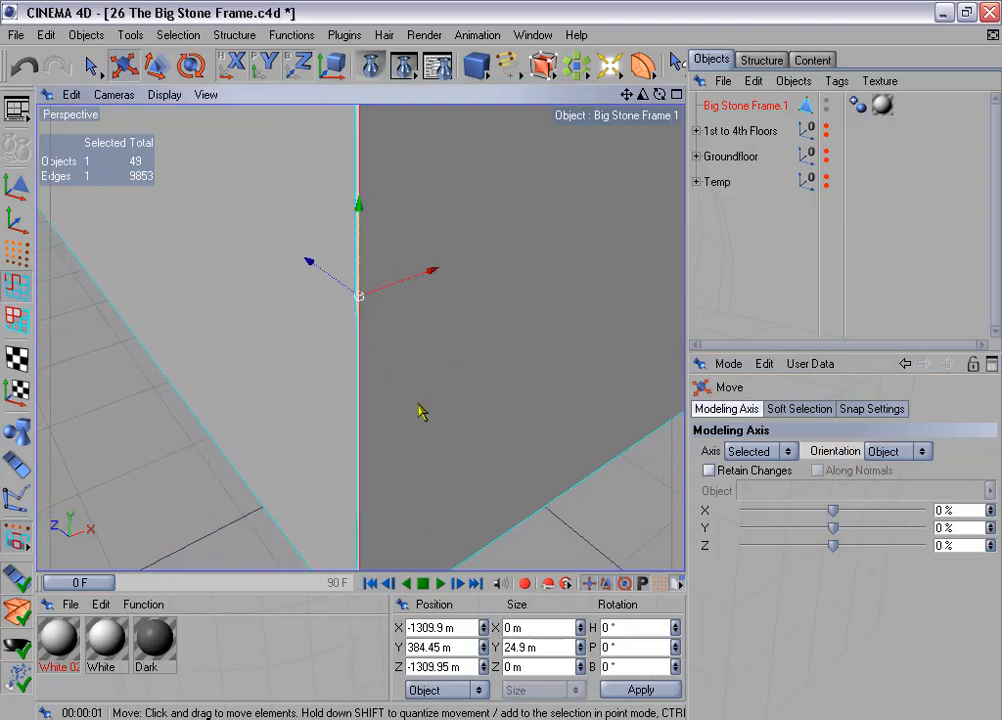
Step: Shift the selected vertical corner edge by +0.05 m along X
{"action": "left_click", "coordinate": [462, 665]}
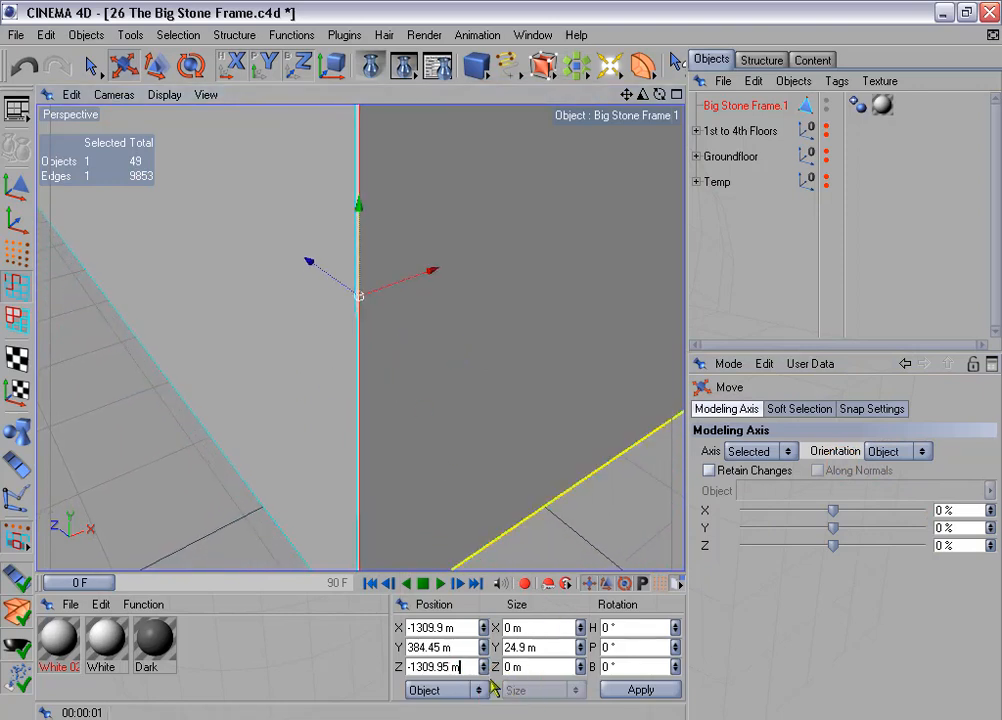
{"action": "left_click", "coordinate": [455, 627]}
{"action": "type", "text": "+0.05"}
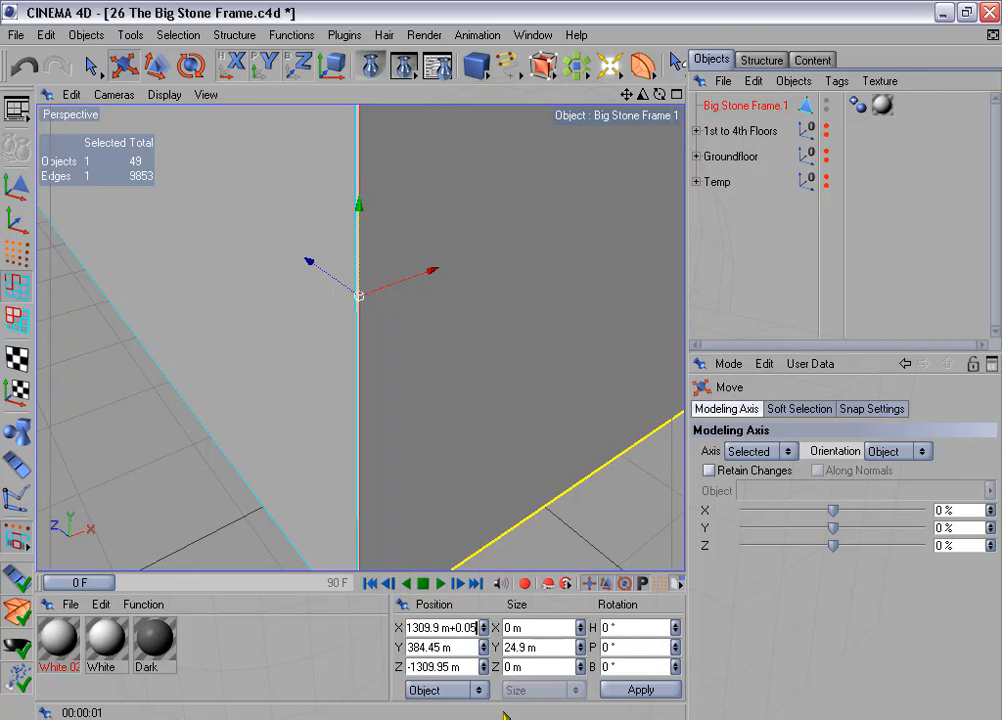
{"action": "left_click", "coordinate": [662, 691]}
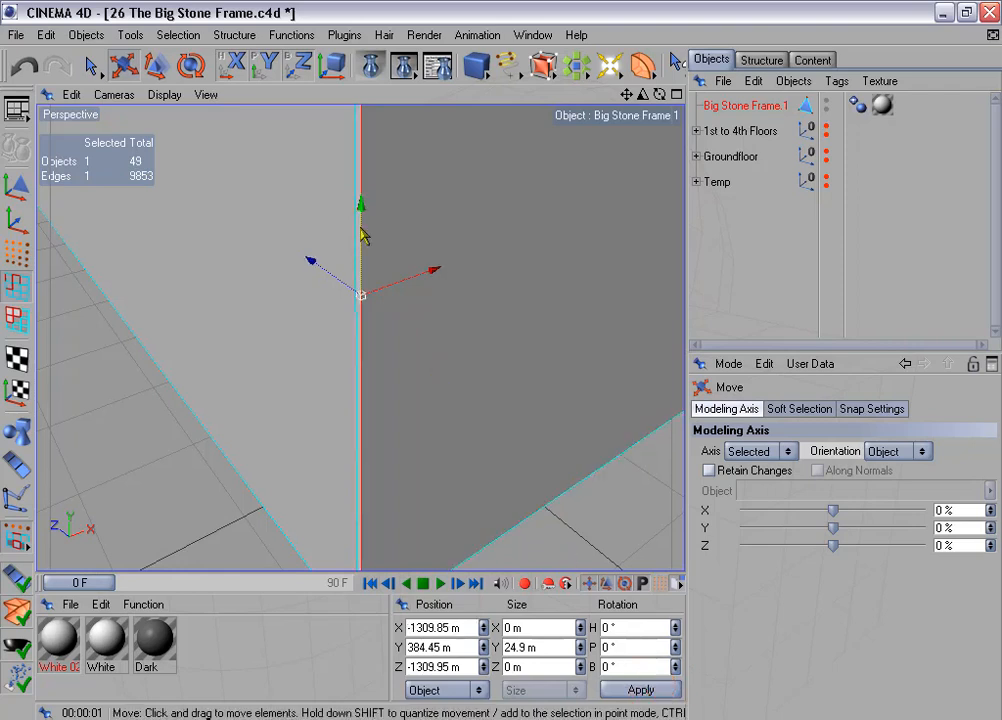
Step: Select the opposite vertical edge of the corner polygon and shift it by +0.05 m along Z
{"action": "left_click", "coordinate": [89, 68]}
{"action": "left_click", "coordinate": [356, 163]}
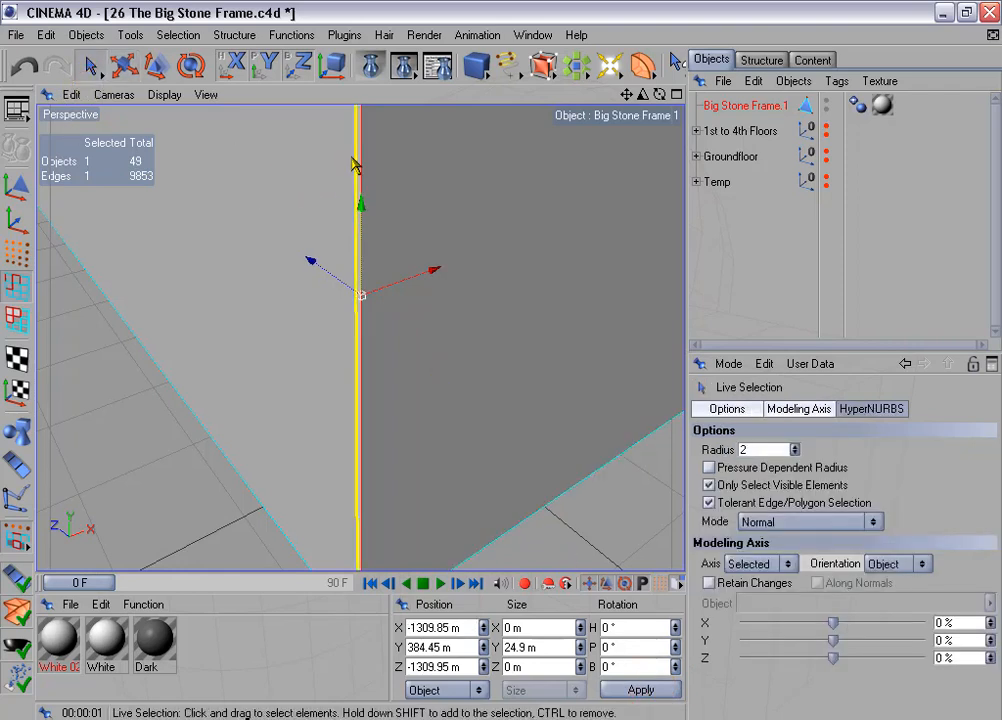
{"action": "left_click", "coordinate": [357, 322]}
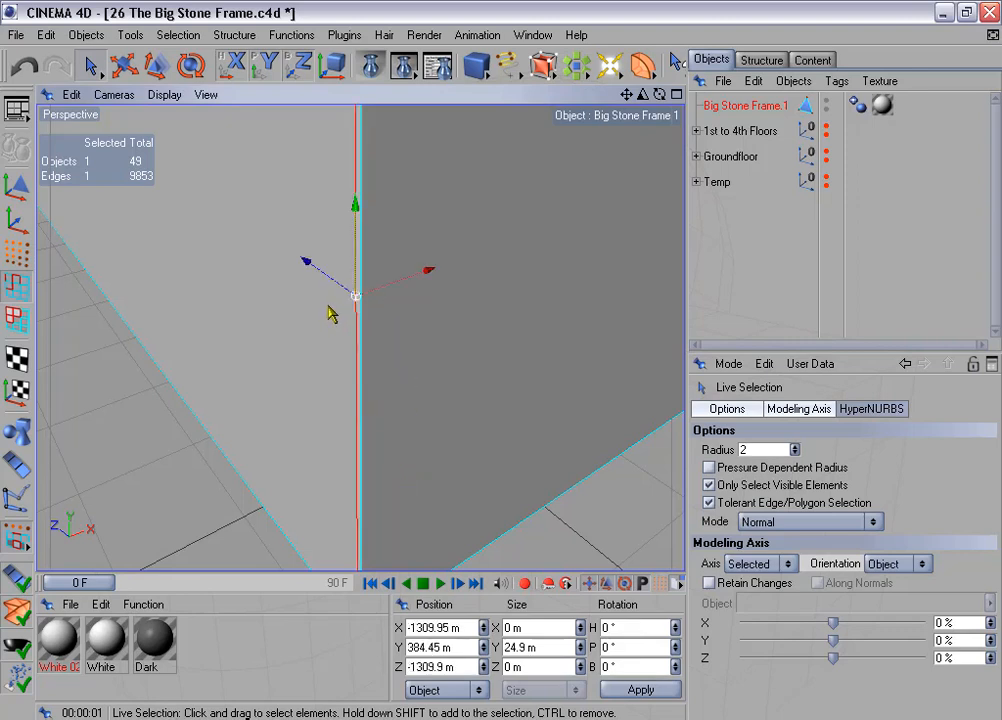
{"action": "left_click", "coordinate": [459, 668]}
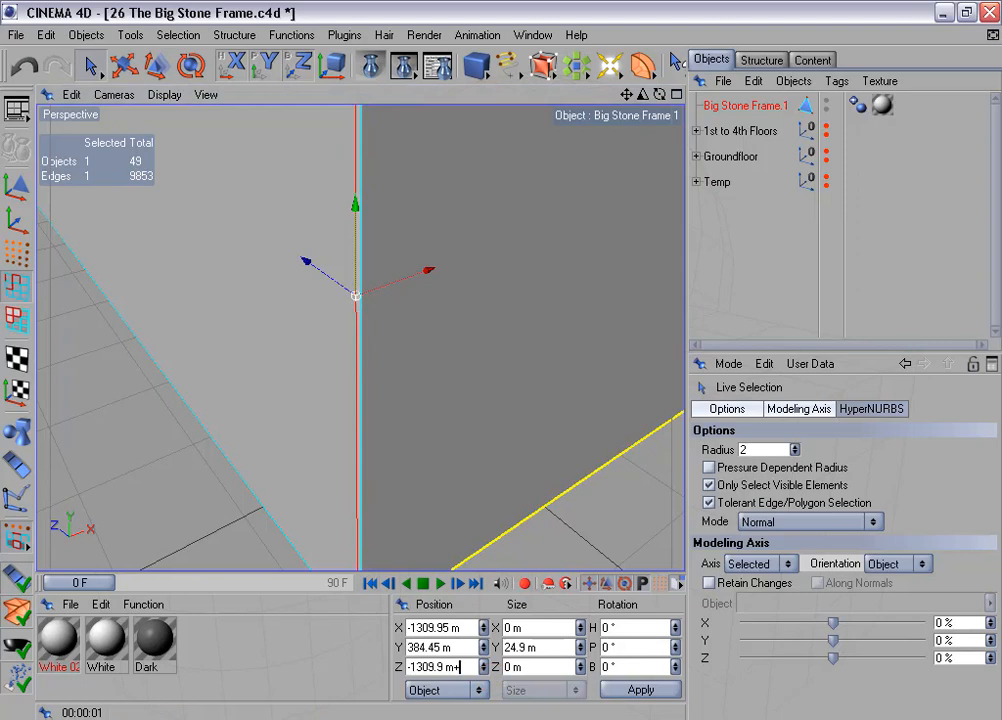
{"action": "type", "text": "+0.05"}
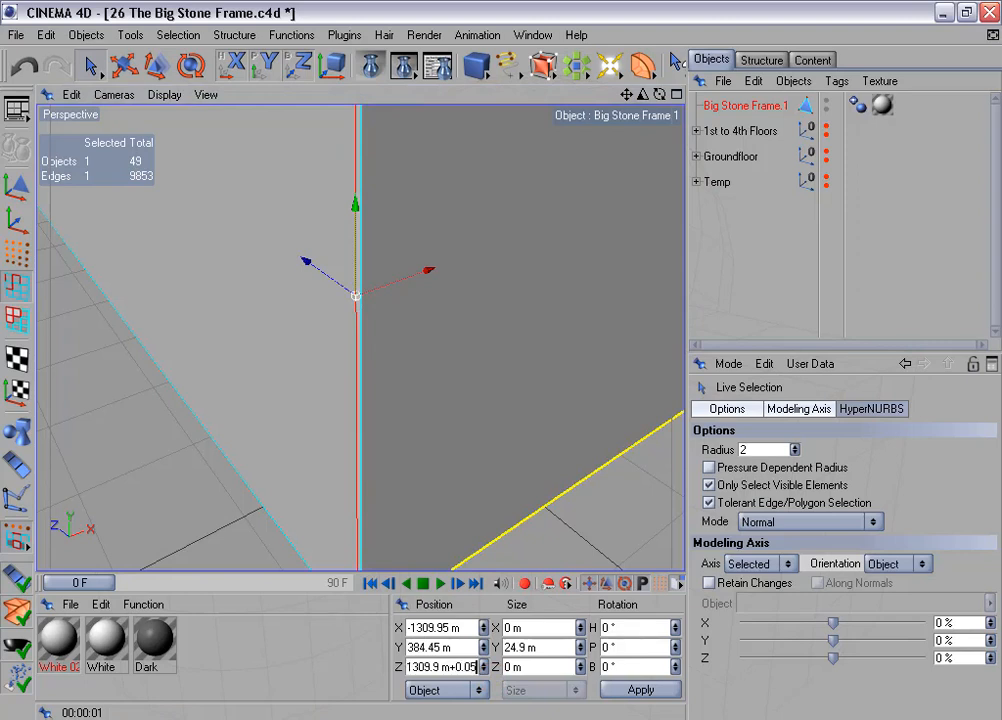
{"action": "left_click", "coordinate": [648, 690]}
{"action": "middle_click_drag", "start_coordinate": [544, 339], "coordinate": [507, 715], "text": "alt"}
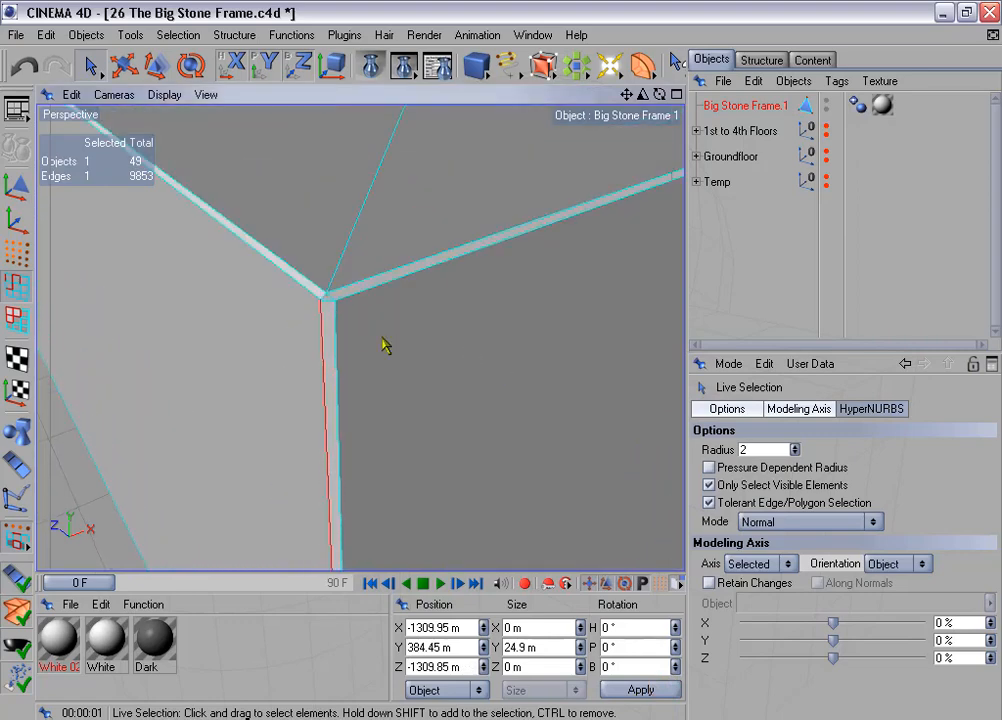
Step: Select the widened vertical corner polygon and check its X and Z sizes
{"action": "left_click", "coordinate": [16, 320]}
{"action": "left_click", "coordinate": [328, 355]}
{"action": "left_click", "coordinate": [335, 322]}
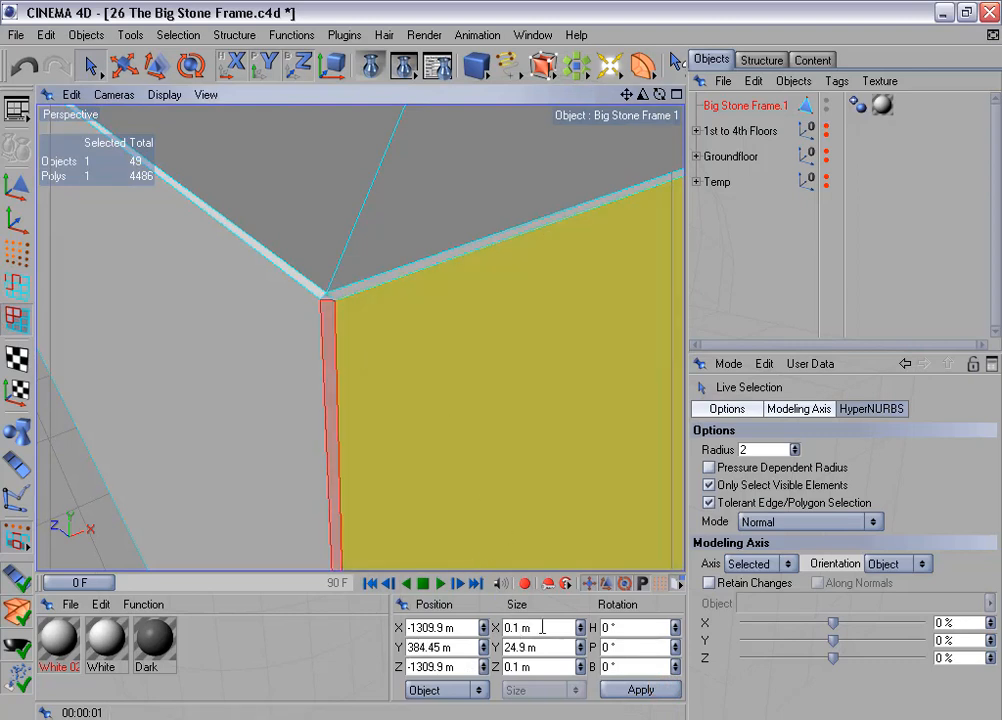
{"action": "left_click_drag", "start_coordinate": [542, 627], "coordinate": [483, 627]}
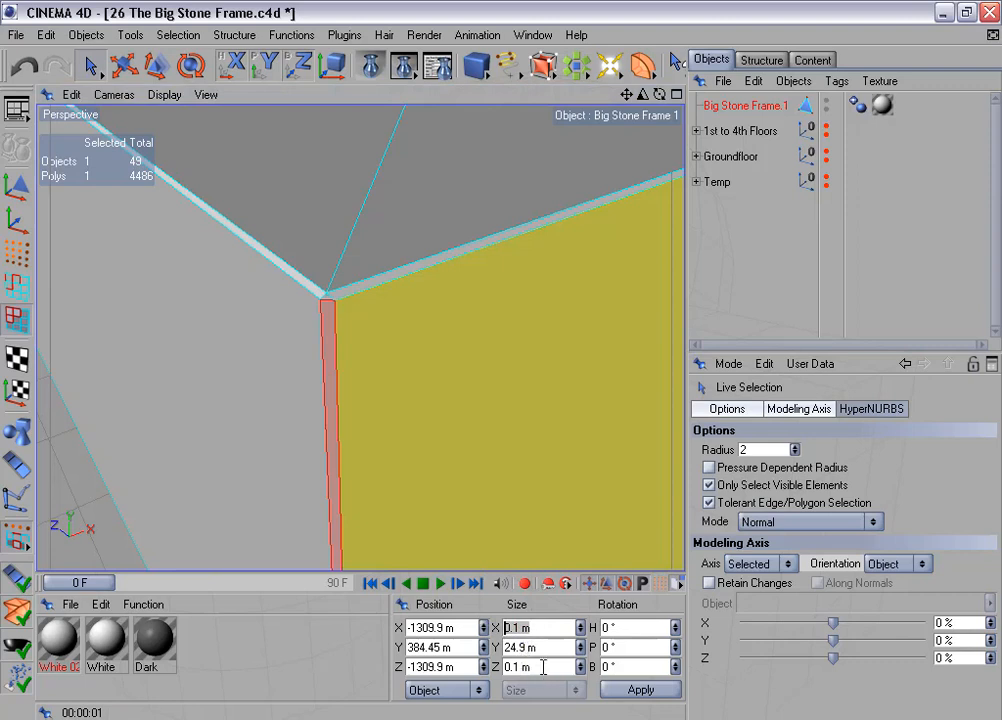
{"action": "left_click_drag", "start_coordinate": [542, 667], "coordinate": [500, 667]}
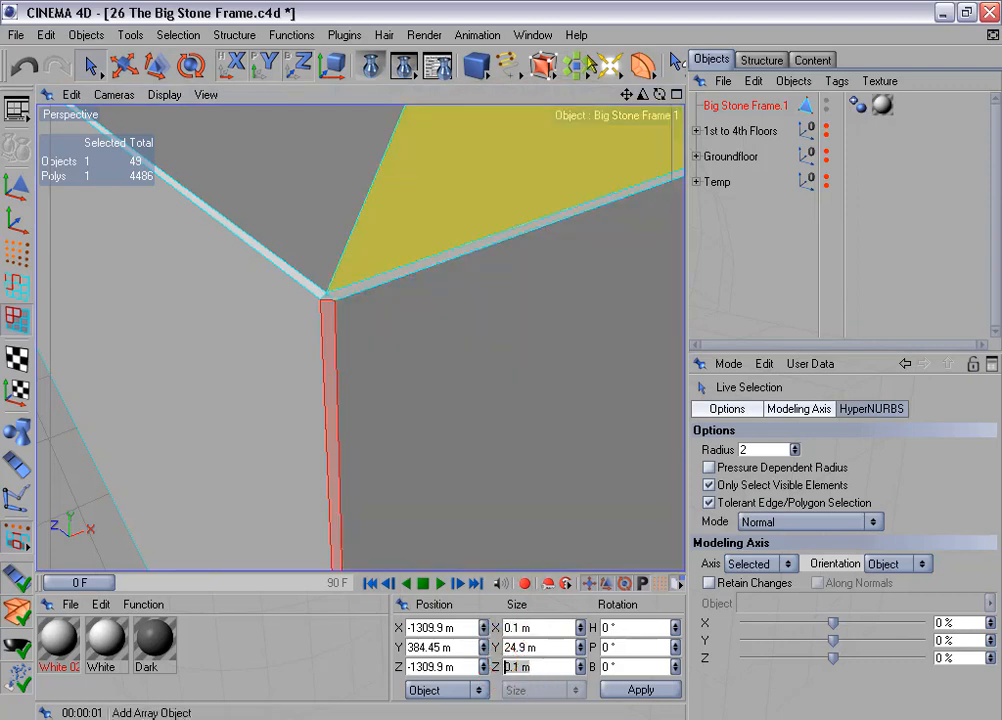
Step: Inspect the closed base corner from near and far and render the view
{"action": "left_click_drag", "start_coordinate": [644, 94], "coordinate": [565, 95]}
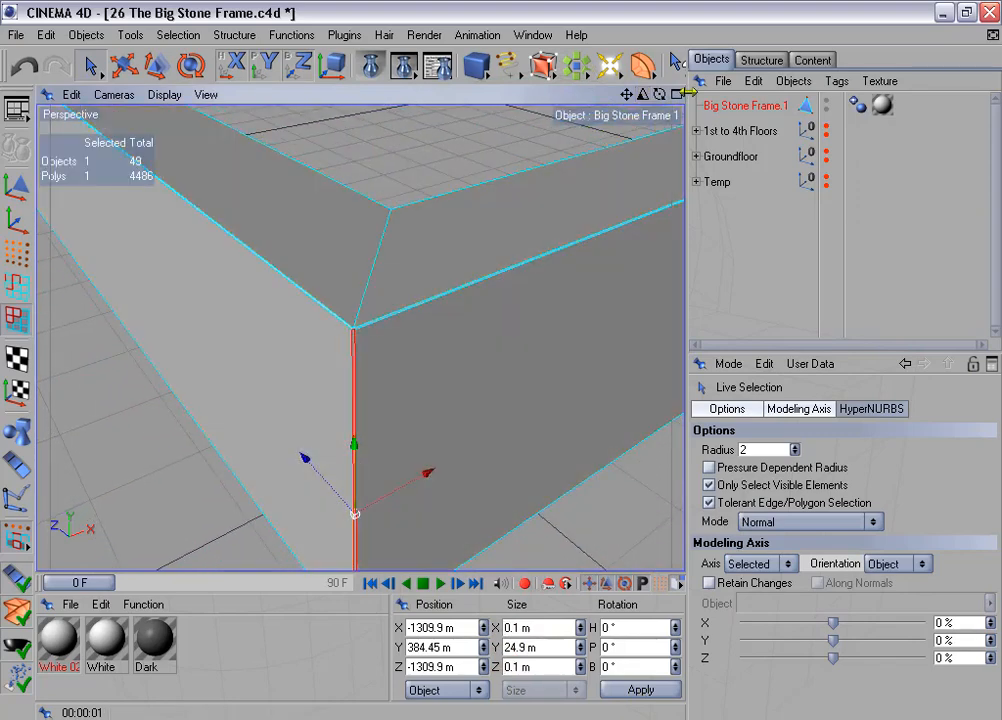
{"action": "left_click_drag", "start_coordinate": [644, 96], "coordinate": [497, 358]}
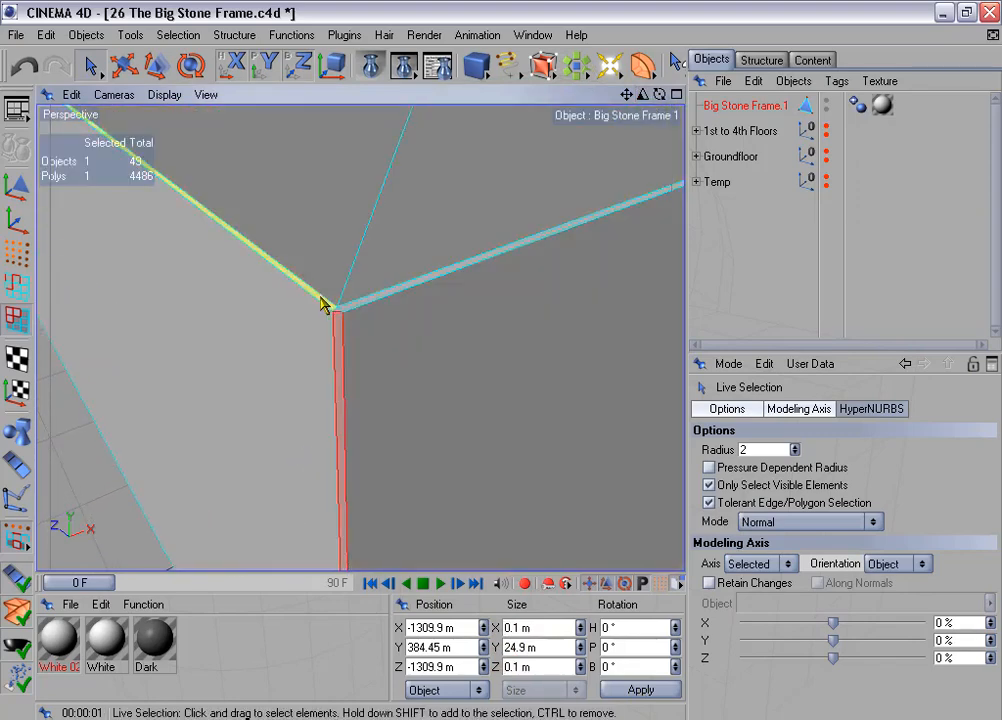
{"action": "left_click_drag", "start_coordinate": [644, 95], "coordinate": [495, 361]}
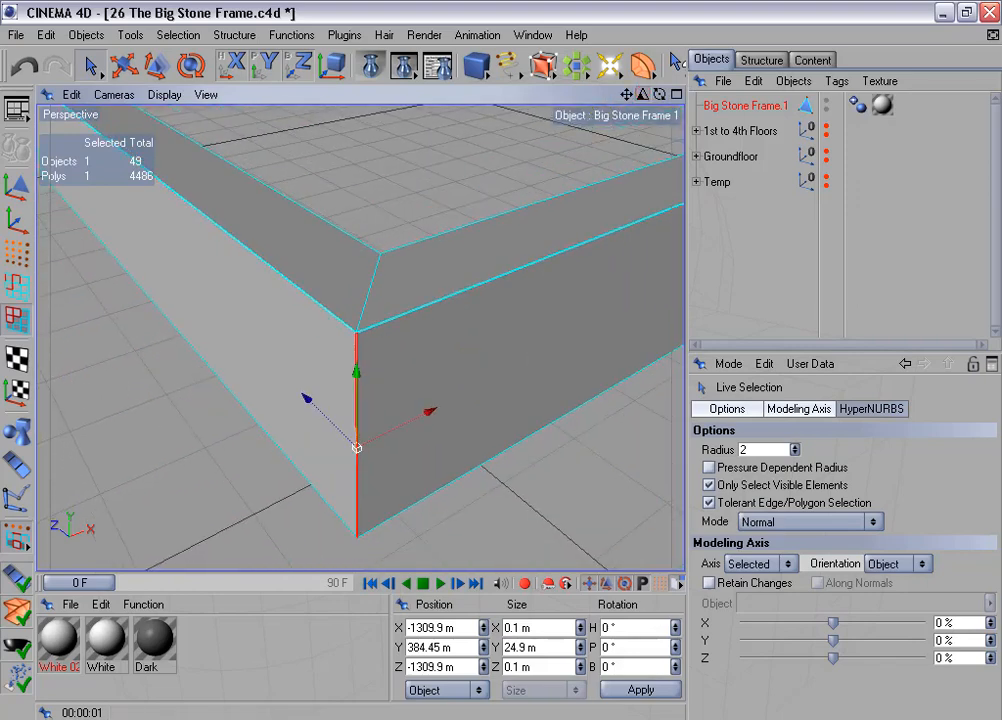
{"action": "key", "text": "ctrl+r"}
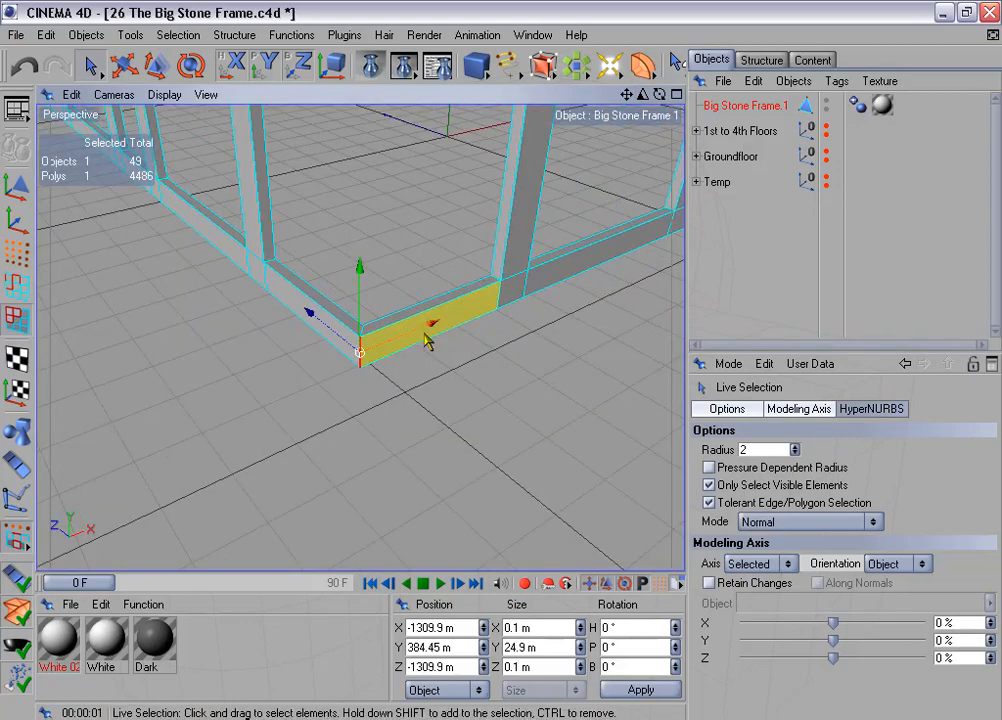
Step: Delete the Big Stone Frame.1 object that surrounds the four building sides
{"action": "scroll", "coordinate": [423, 333], "scroll_direction": "down", "scroll_amount": 5}
{"action": "middle_click_drag", "start_coordinate": [423, 333], "coordinate": [353, 556], "text": "alt"}
{"action": "scroll", "coordinate": [454, 239], "scroll_direction": "down", "scroll_amount": 8}
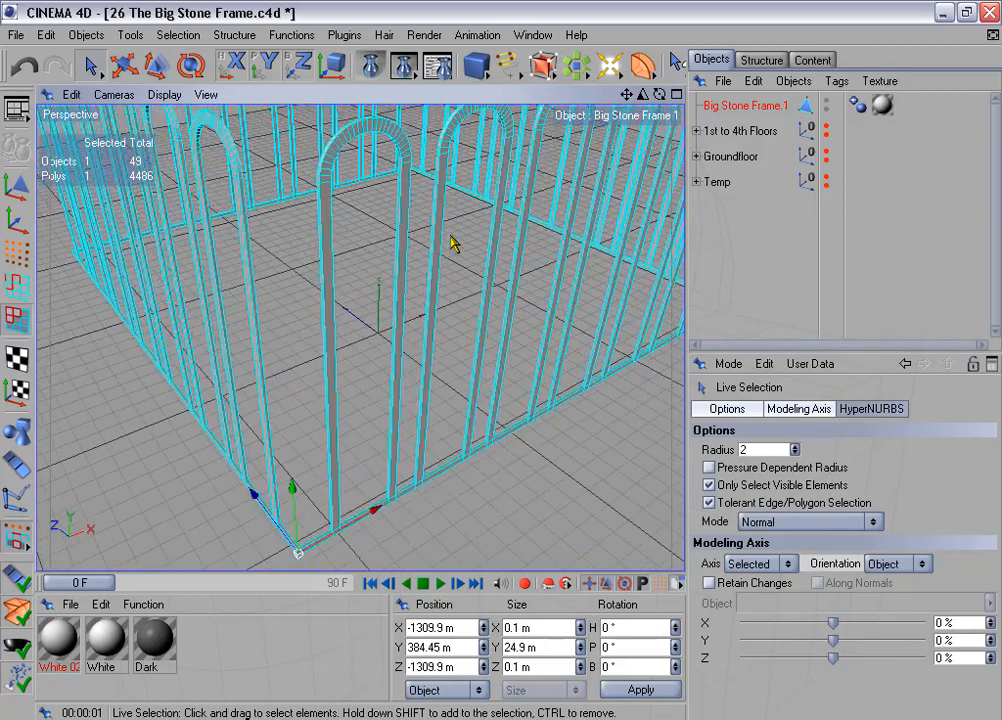
{"action": "left_click_drag", "start_coordinate": [470, 202], "coordinate": [452, 190], "text": "alt"}
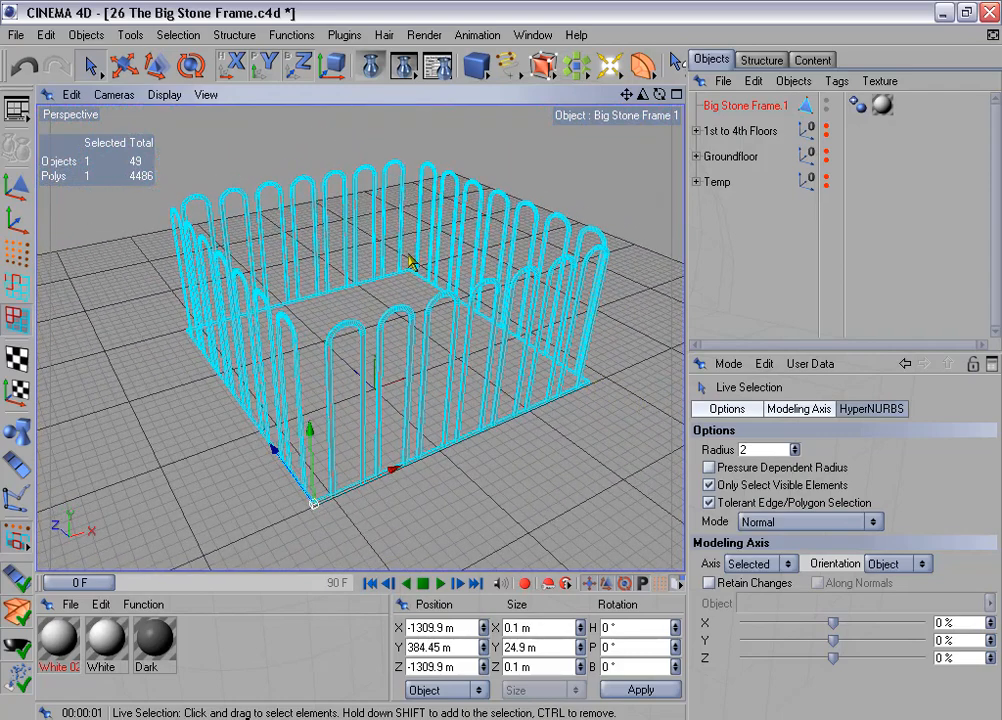
{"action": "middle_click_drag", "start_coordinate": [414, 274], "coordinate": [366, 264], "text": "alt"}
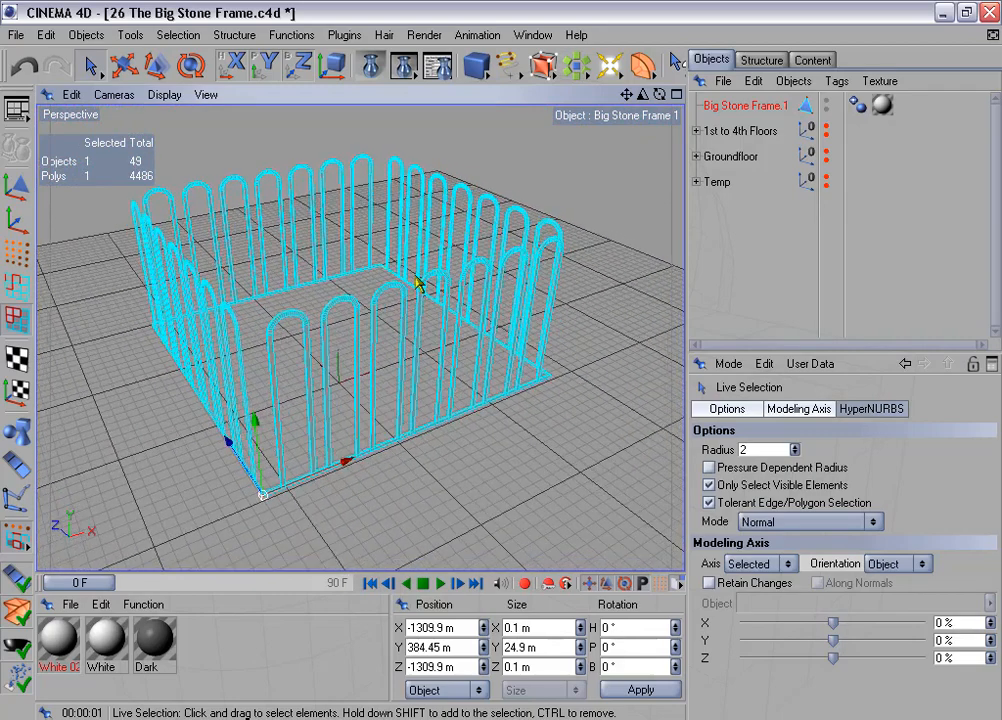
{"action": "left_click_drag", "start_coordinate": [449, 237], "coordinate": [438, 224], "text": "alt"}
{"action": "left_click", "coordinate": [735, 107]}
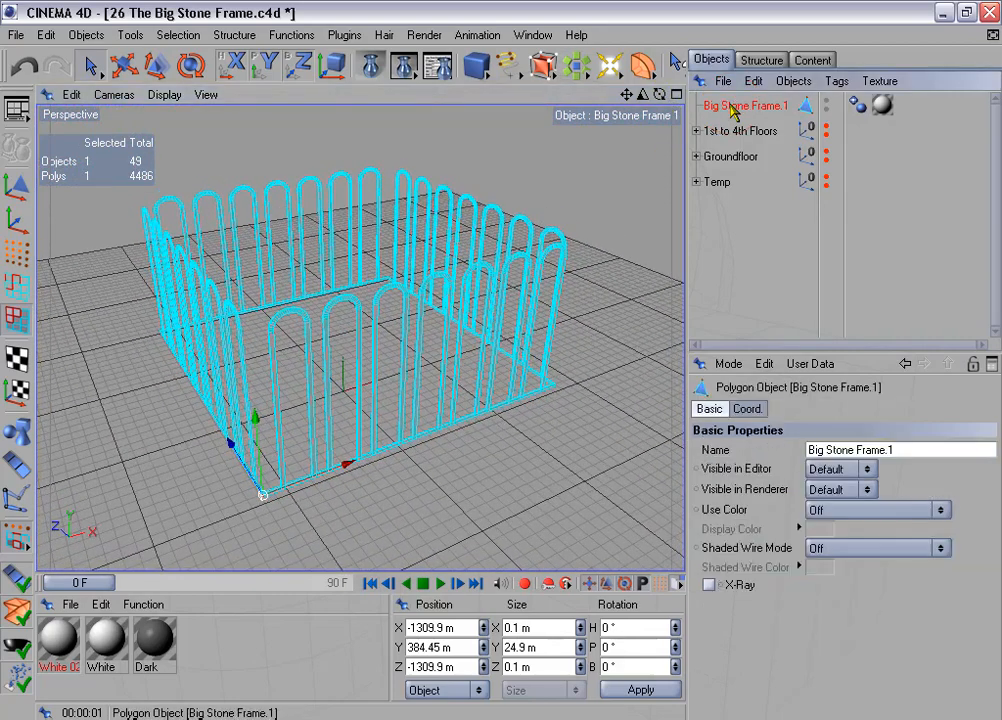
{"action": "key", "text": "Delete"}
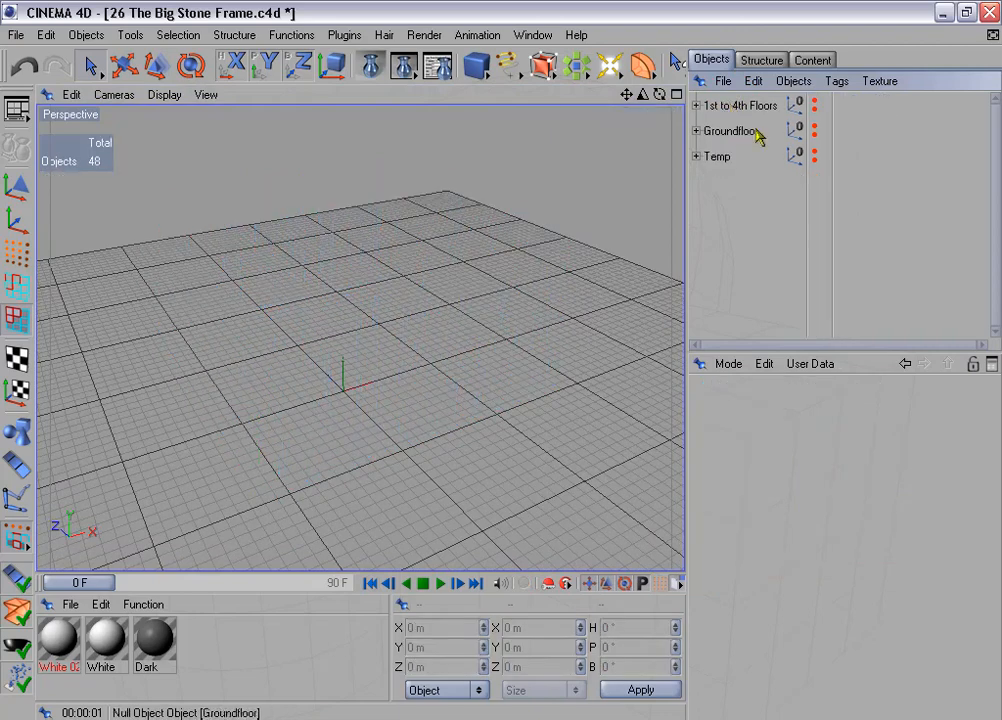
Step: Make the 1st to 4th Floors and Groundfloor groups visible again and render the whole building from a low corner angle
{"action": "left_click", "coordinate": [814, 103]}
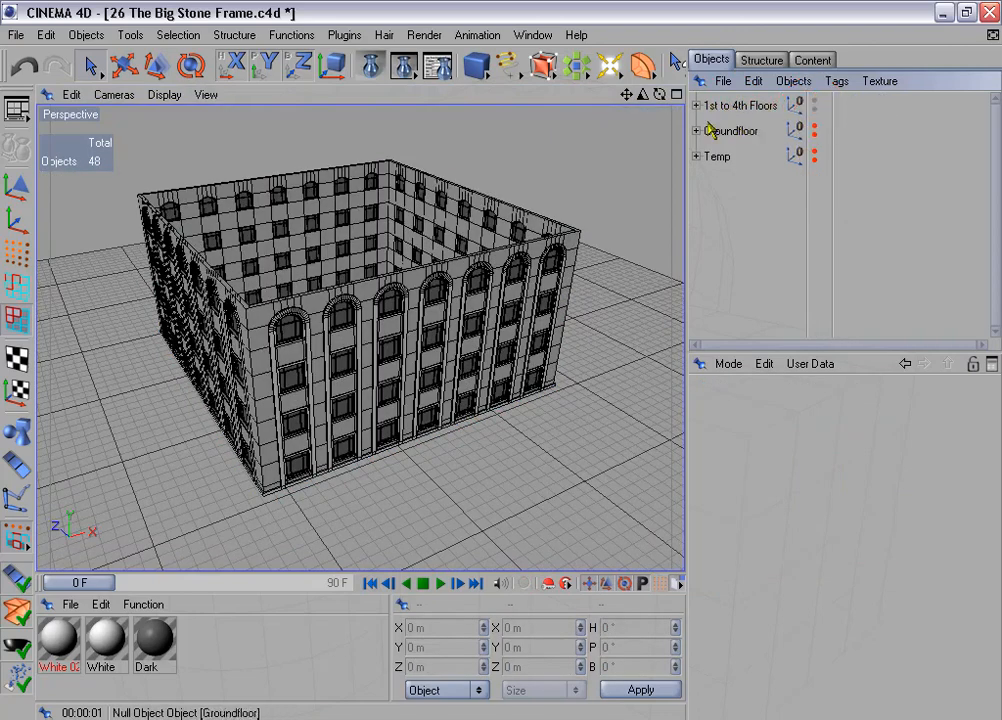
{"action": "left_click", "coordinate": [816, 131]}
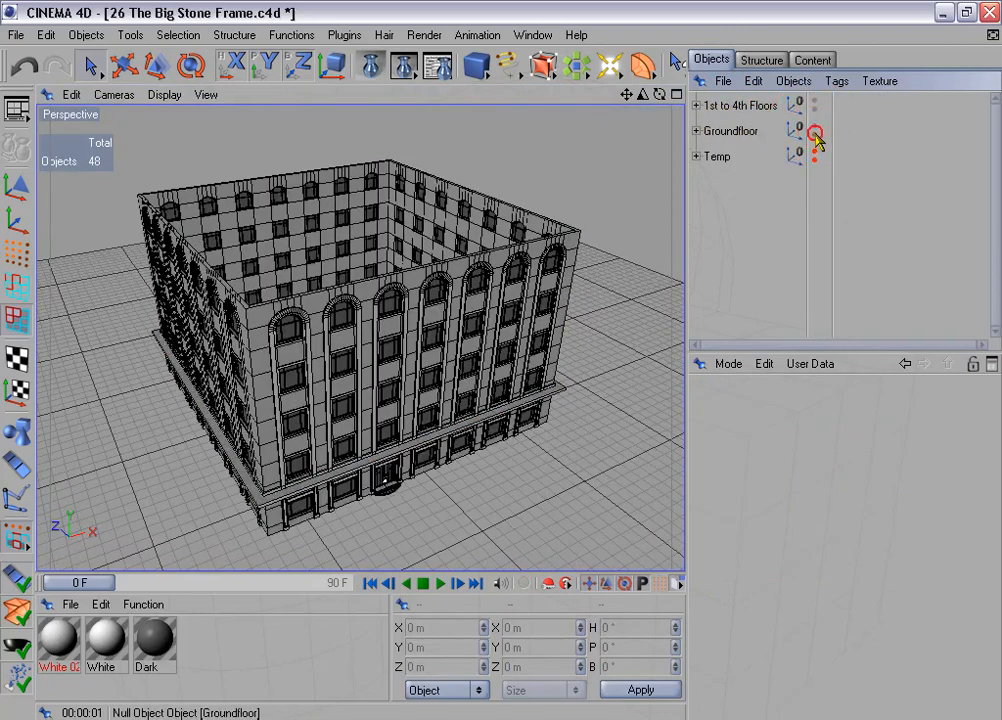
{"action": "left_click_drag", "start_coordinate": [520, 372], "coordinate": [538, 203], "text": "alt"}
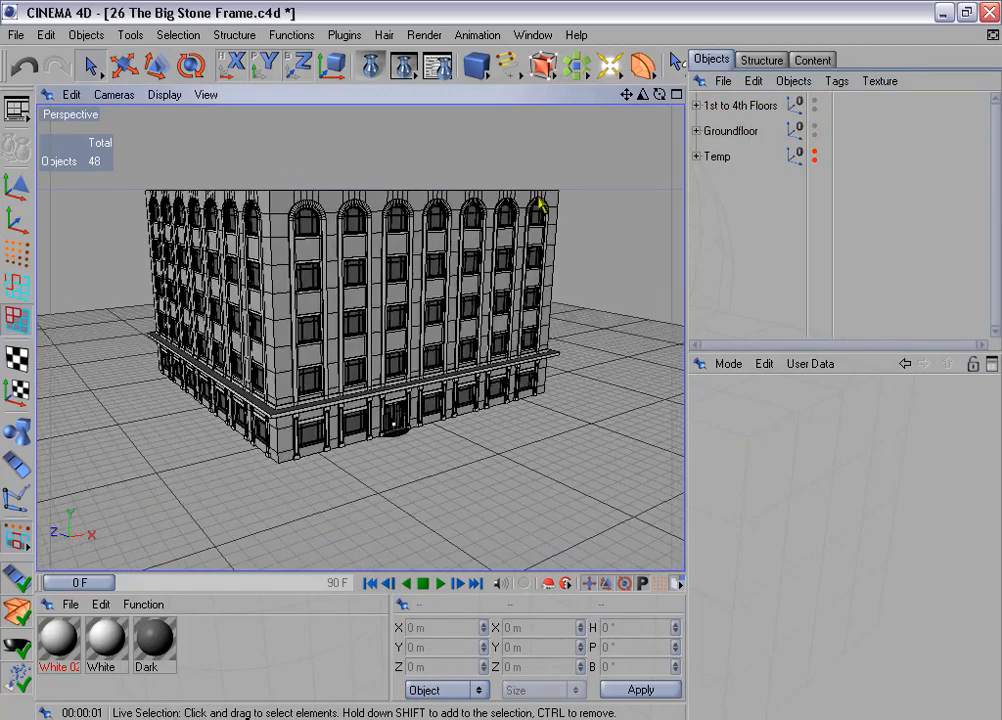
{"action": "left_click", "coordinate": [406, 67]}
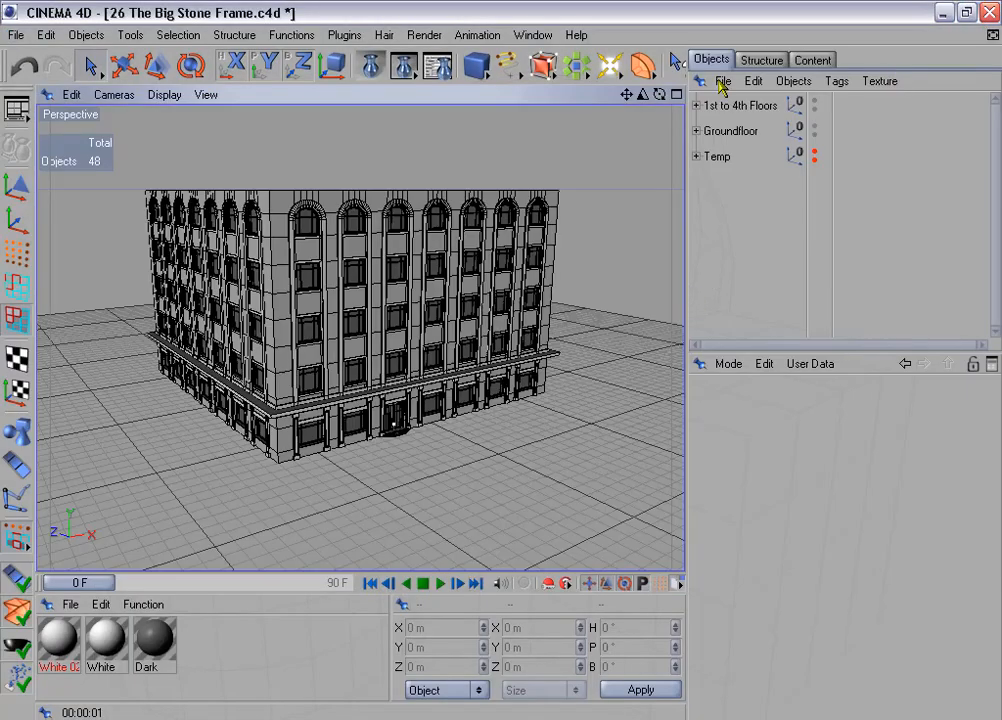
Step: Expand the 1st to 4th Floors group to show the objects it contains
{"action": "left_click", "coordinate": [696, 105]}
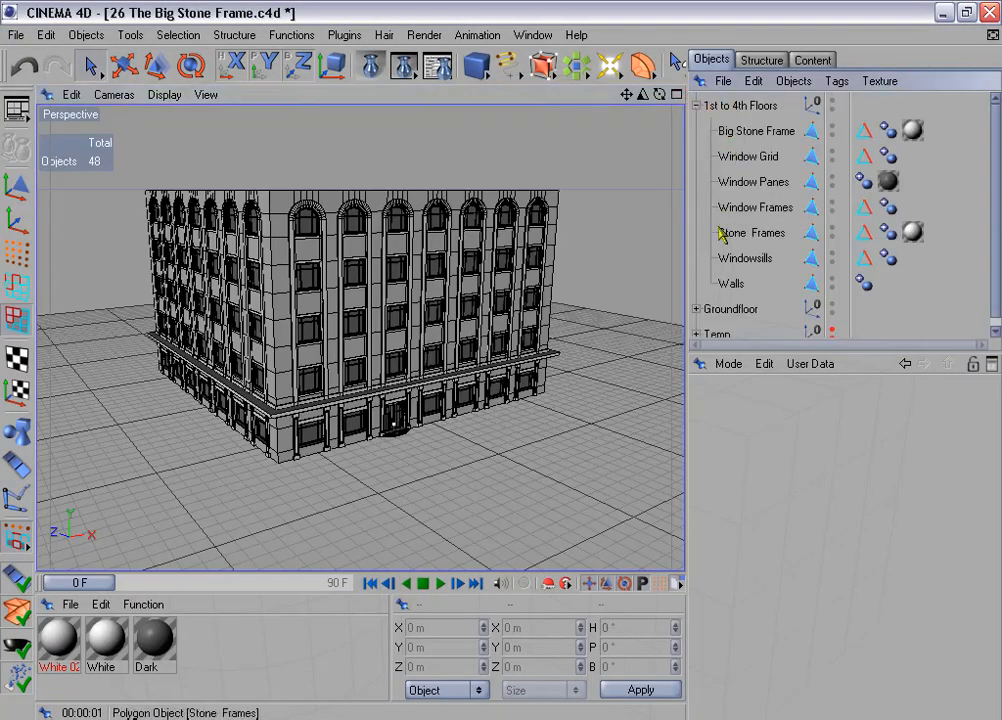
Step: Prepare the Walls object of the 1st to 4th Floors group for point editing, framed in the Front view
{"action": "left_click", "coordinate": [705, 284]}
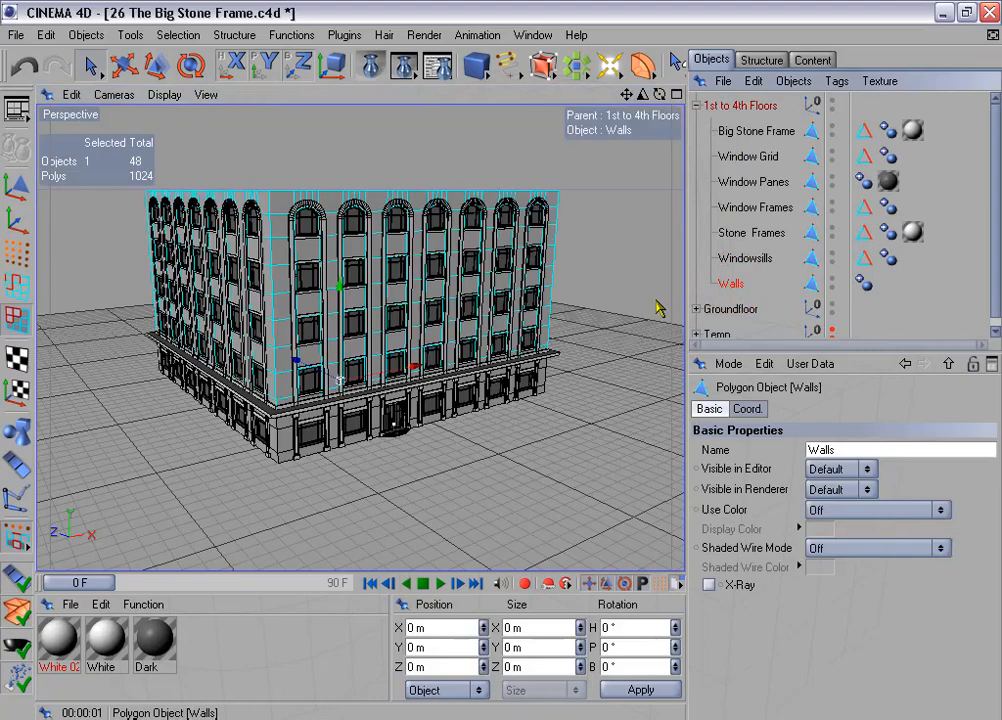
{"action": "left_click", "coordinate": [16, 253]}
{"action": "middle_click", "coordinate": [493, 450]}
{"action": "middle_click", "coordinate": [493, 450]}
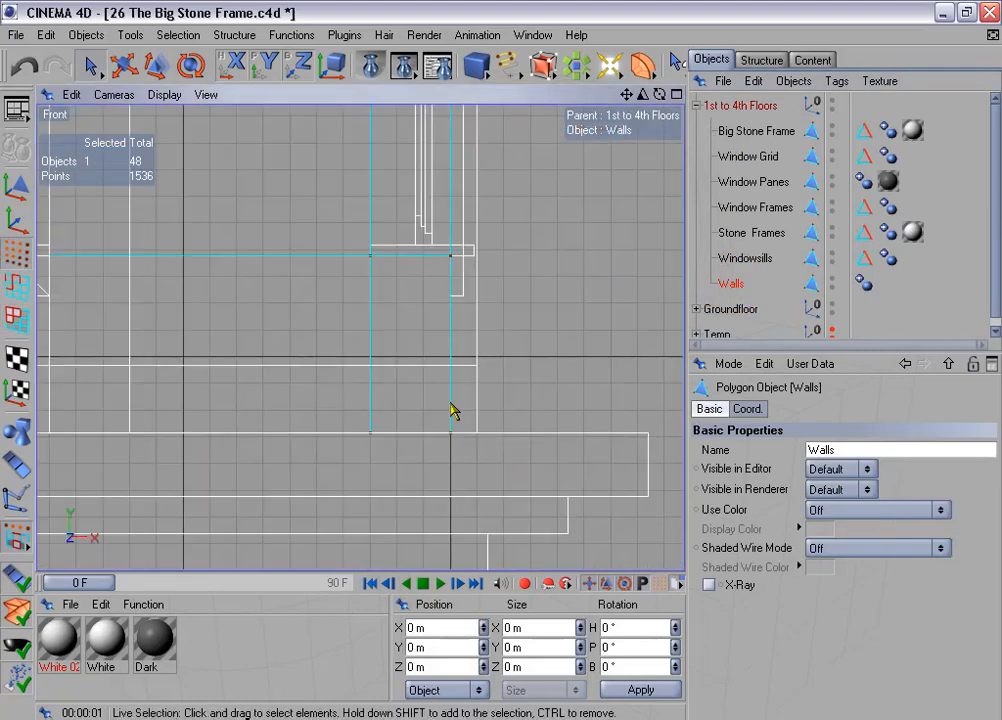
{"action": "key", "text": "h"}
{"action": "scroll", "coordinate": [451, 410], "scroll_direction": "down", "scroll_amount": 1}
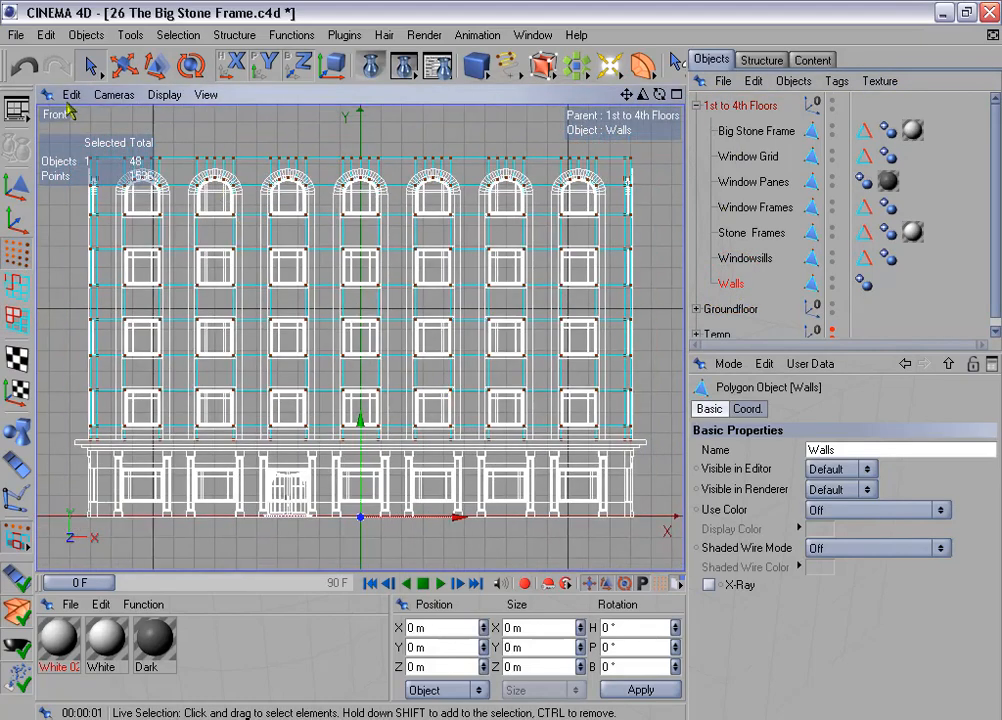
Step: Select the topmost row of wall points with Rectangle Selection and set their Y position to 1760 m
{"action": "left_click", "coordinate": [93, 66]}
{"action": "left_click_drag", "start_coordinate": [93, 66], "coordinate": [105, 80]}
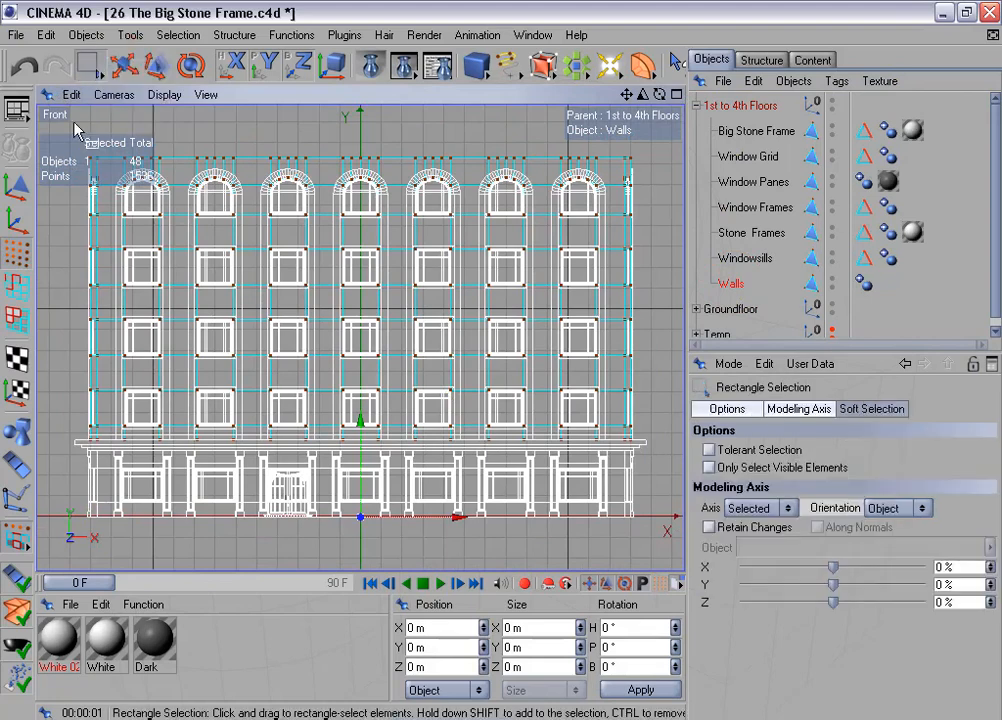
{"action": "left_click_drag", "start_coordinate": [73, 123], "coordinate": [664, 162]}
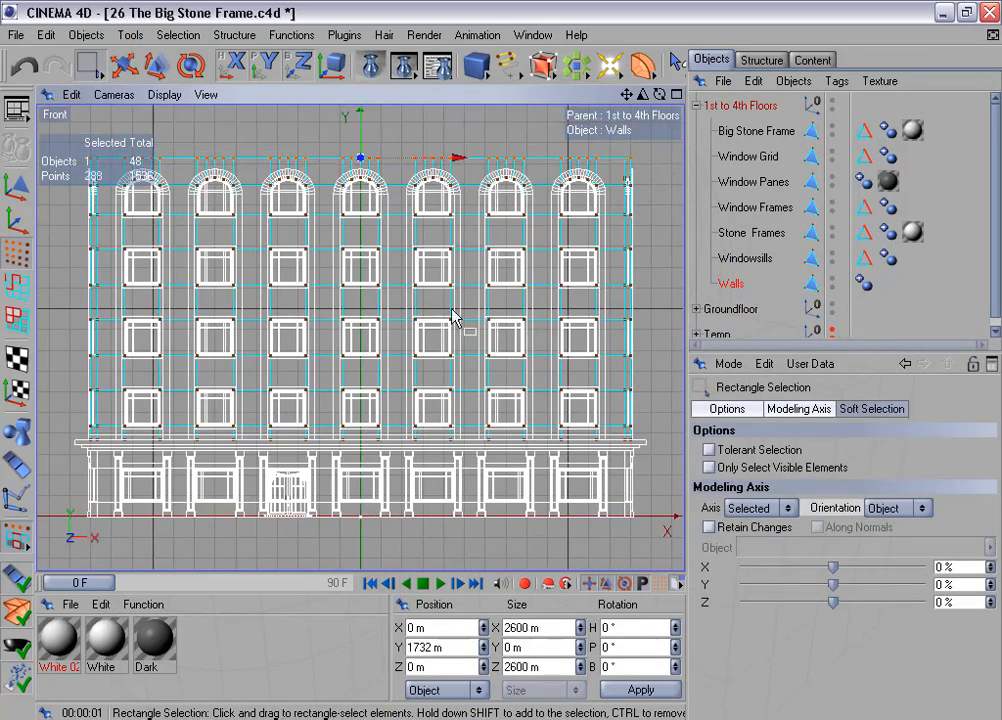
{"action": "middle_click_drag", "start_coordinate": [454, 318], "coordinate": [478, 340], "text": "alt"}
{"action": "scroll", "coordinate": [445, 292], "scroll_direction": "up", "scroll_amount": 6}
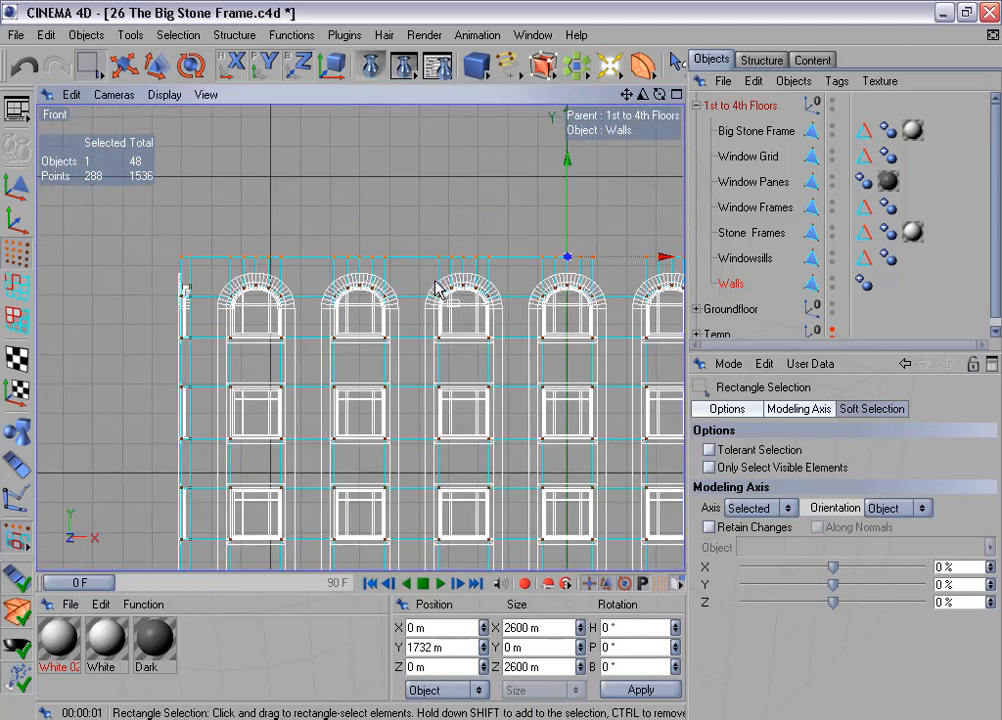
{"action": "scroll", "coordinate": [418, 288], "scroll_direction": "up", "scroll_amount": 5}
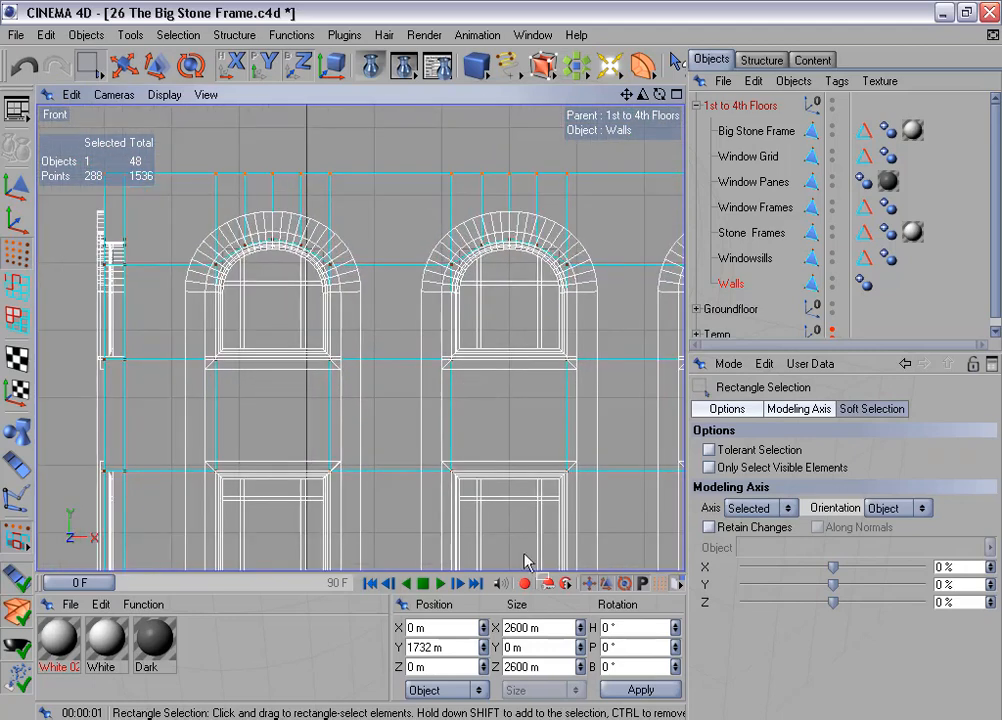
{"action": "left_click", "coordinate": [462, 648]}
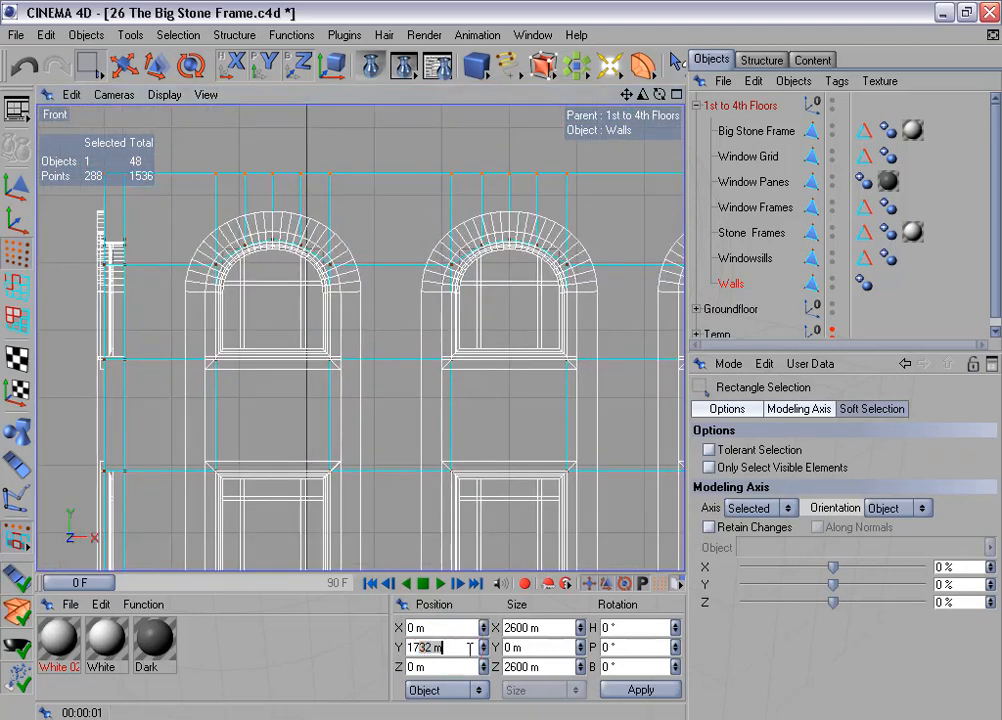
{"action": "type", "text": "1760"}
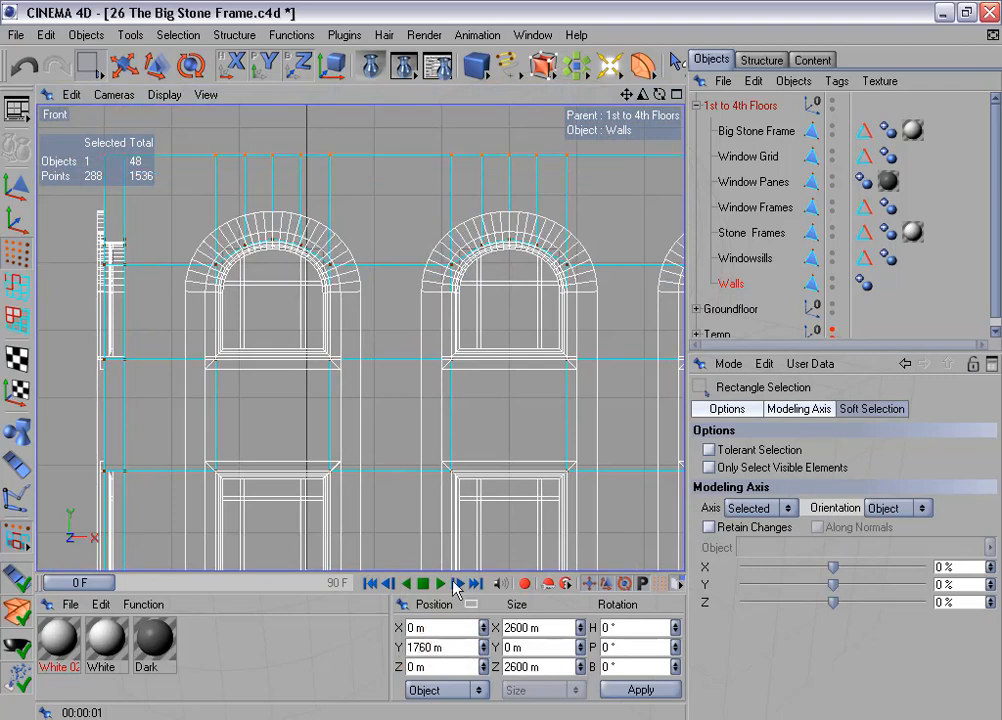
Step: Examine the raised upper edge of the walls above the arched windows in the Front and Perspective views
{"action": "scroll", "coordinate": [379, 258], "scroll_direction": "up", "scroll_amount": 3}
{"action": "middle_click_drag", "start_coordinate": [383, 221], "coordinate": [500, 324], "text": "alt"}
{"action": "scroll", "coordinate": [390, 214], "scroll_direction": "up", "scroll_amount": 1}
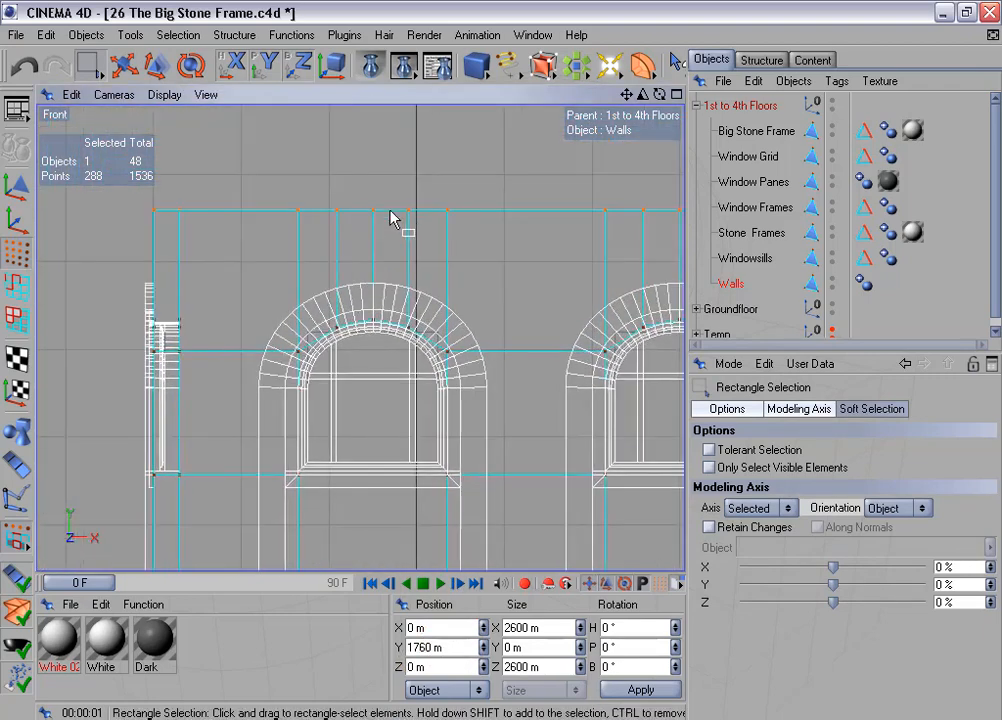
{"action": "scroll", "coordinate": [391, 218], "scroll_direction": "up", "scroll_amount": 2}
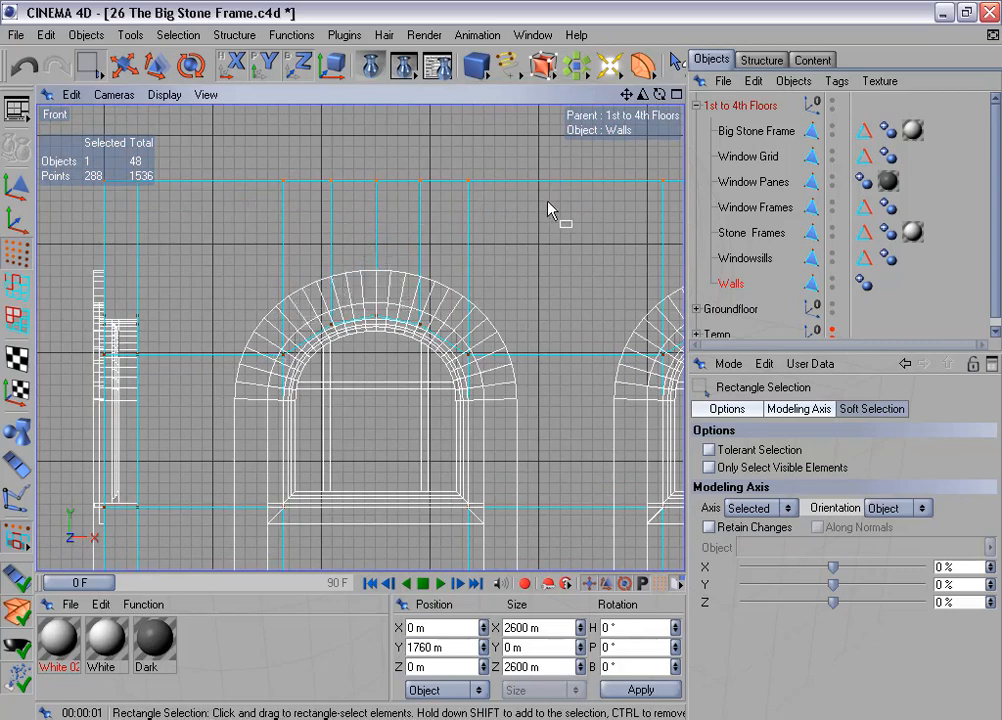
{"action": "scroll", "coordinate": [548, 210], "scroll_direction": "down", "scroll_amount": 3}
{"action": "key", "text": "F5"}
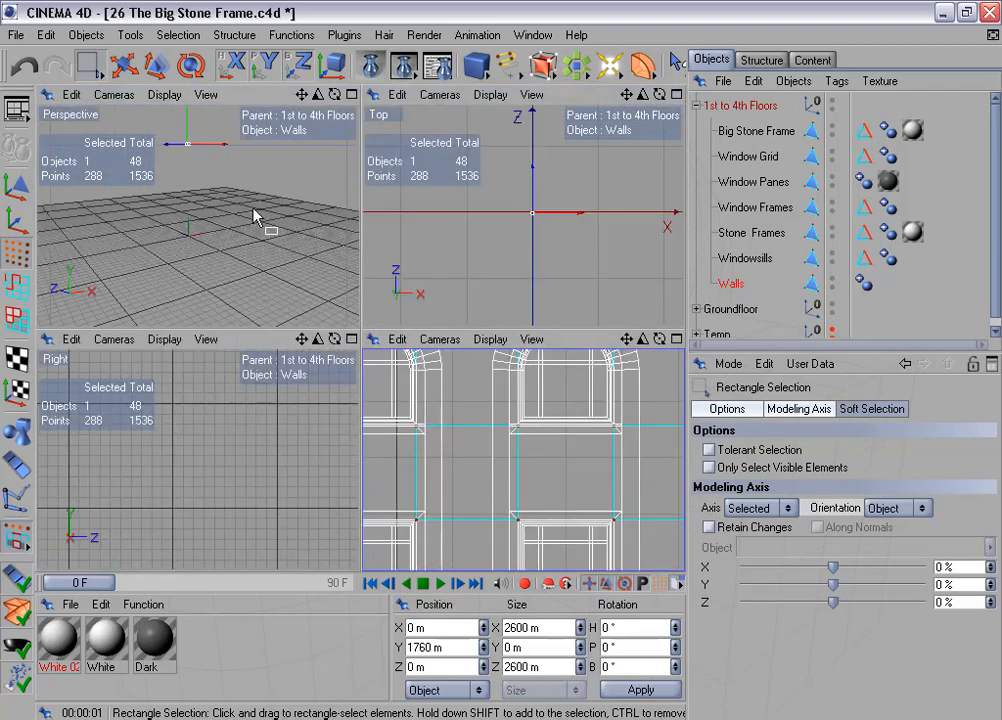
{"action": "middle_click", "coordinate": [253, 209]}
{"action": "left_click_drag", "start_coordinate": [496, 353], "coordinate": [424, 236], "text": "alt"}
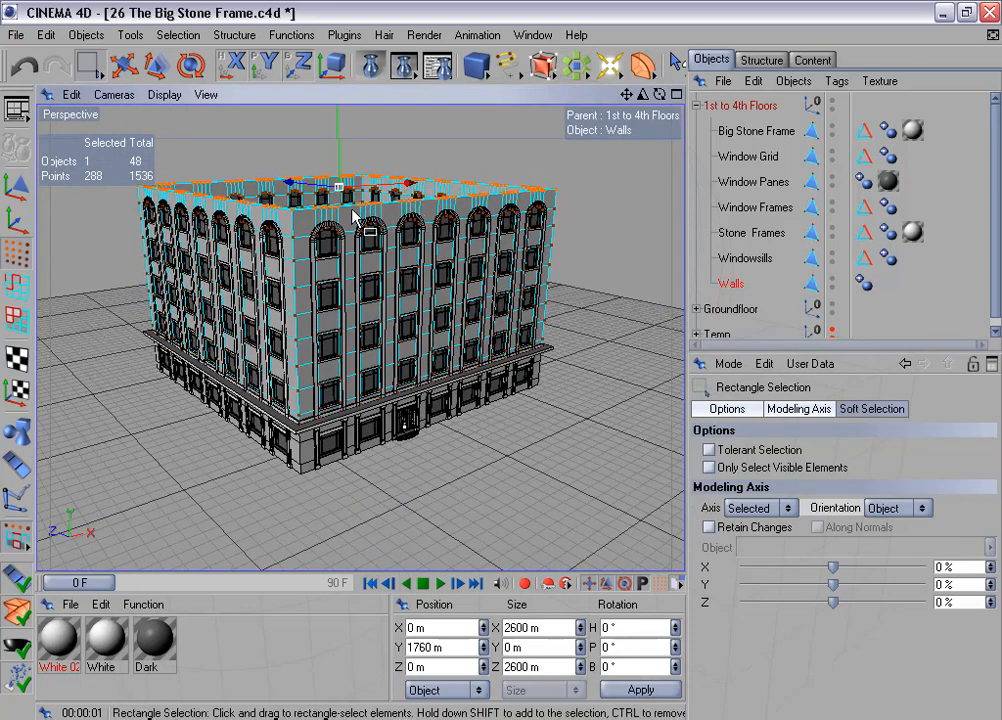
{"action": "scroll", "coordinate": [352, 213], "scroll_direction": "down", "scroll_amount": 2}
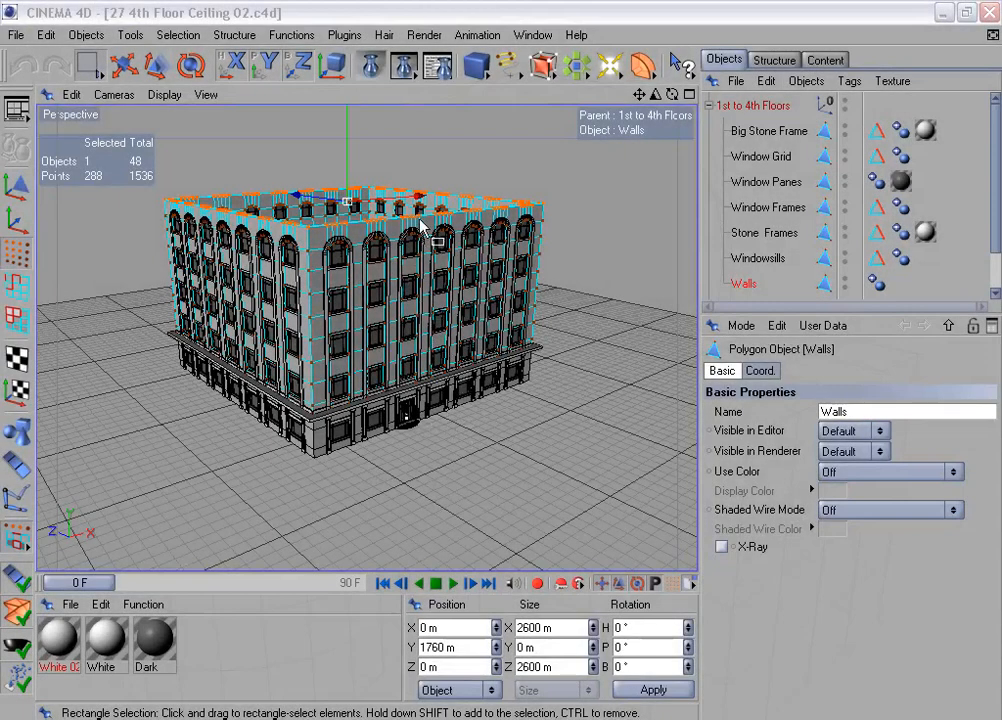
Step: Deselect all points of the Big Stone Frame object and run Optimize on the whole mesh
{"action": "left_click", "coordinate": [762, 131]}
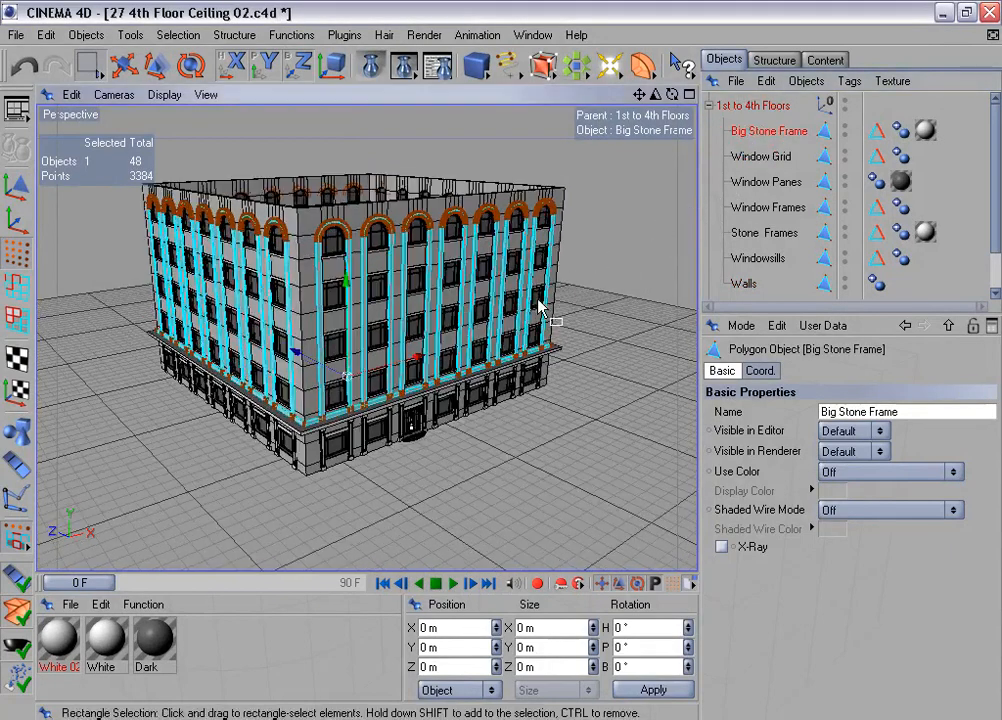
{"action": "left_click_drag", "start_coordinate": [604, 303], "coordinate": [604, 332], "text": "alt"}
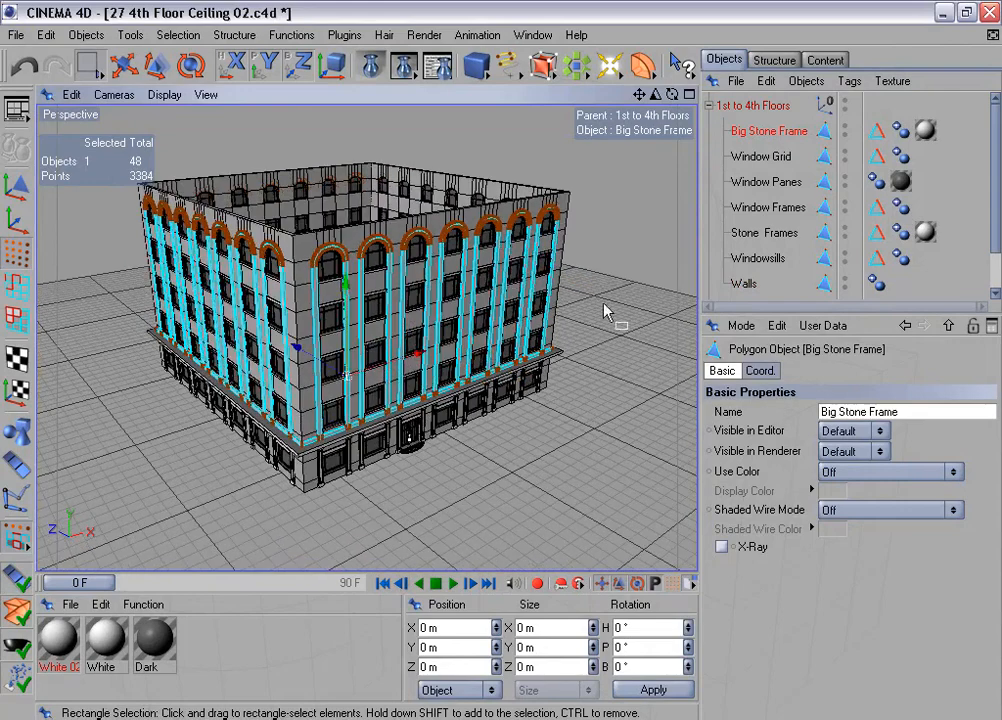
{"action": "left_click", "coordinate": [182, 36]}
{"action": "left_click", "coordinate": [250, 285]}
{"action": "left_click", "coordinate": [296, 36]}
{"action": "left_click", "coordinate": [338, 380]}
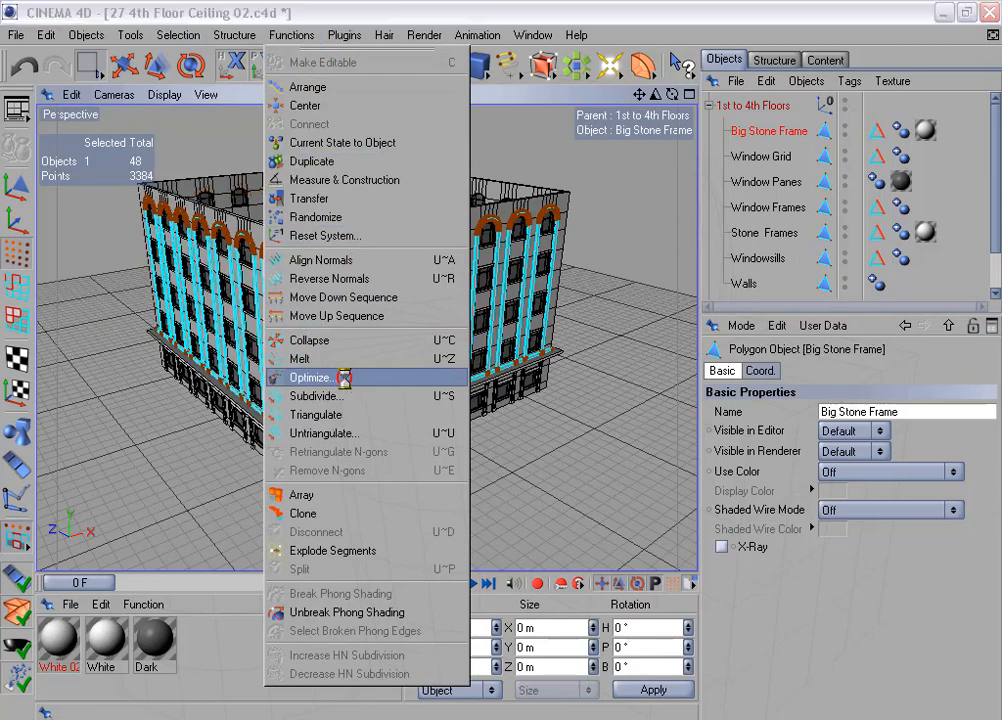
{"action": "left_click", "coordinate": [310, 428]}
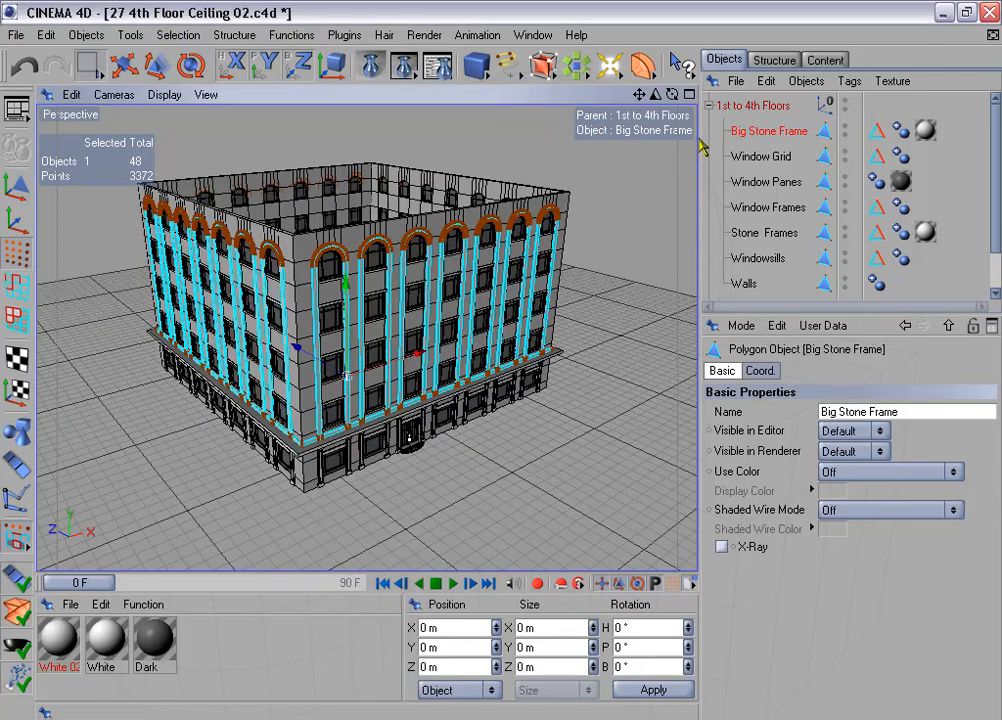
Step: Collapse the 1st to 4th Floors group and hide it and the Groundfloor group in the editor
{"action": "left_click", "coordinate": [710, 105]}
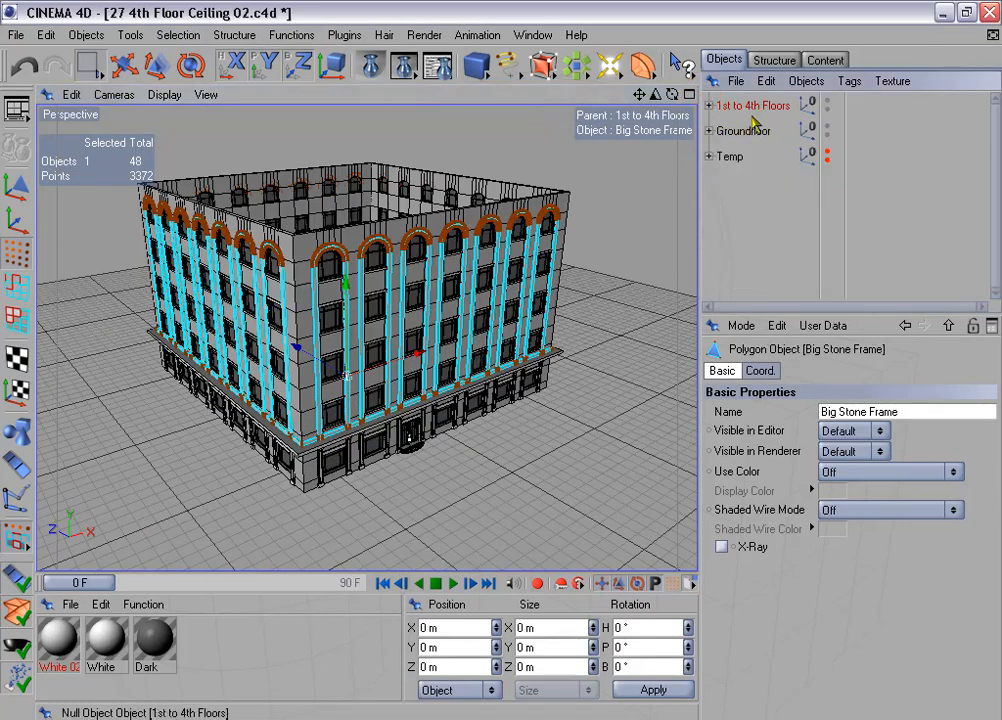
{"action": "left_click", "coordinate": [827, 101]}
{"action": "left_click", "coordinate": [827, 126]}
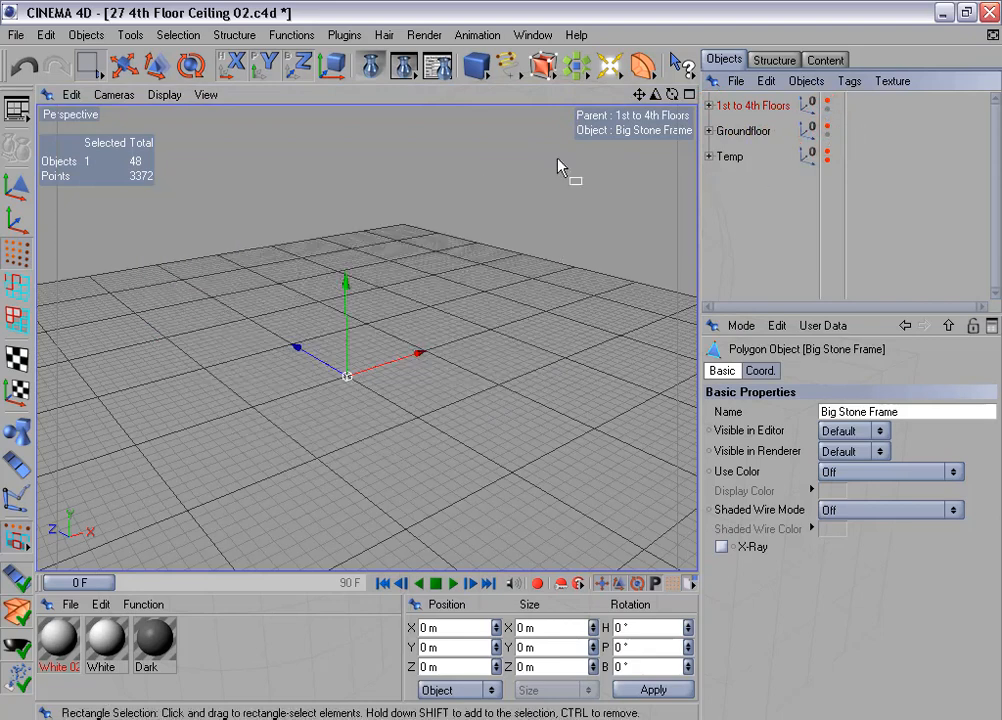
Step: Add a cube sized 2730 m in X, 35 m in Y and 2730 m in Z, with 5 segments in Y
{"action": "left_click_drag", "start_coordinate": [476, 65], "coordinate": [513, 91]}
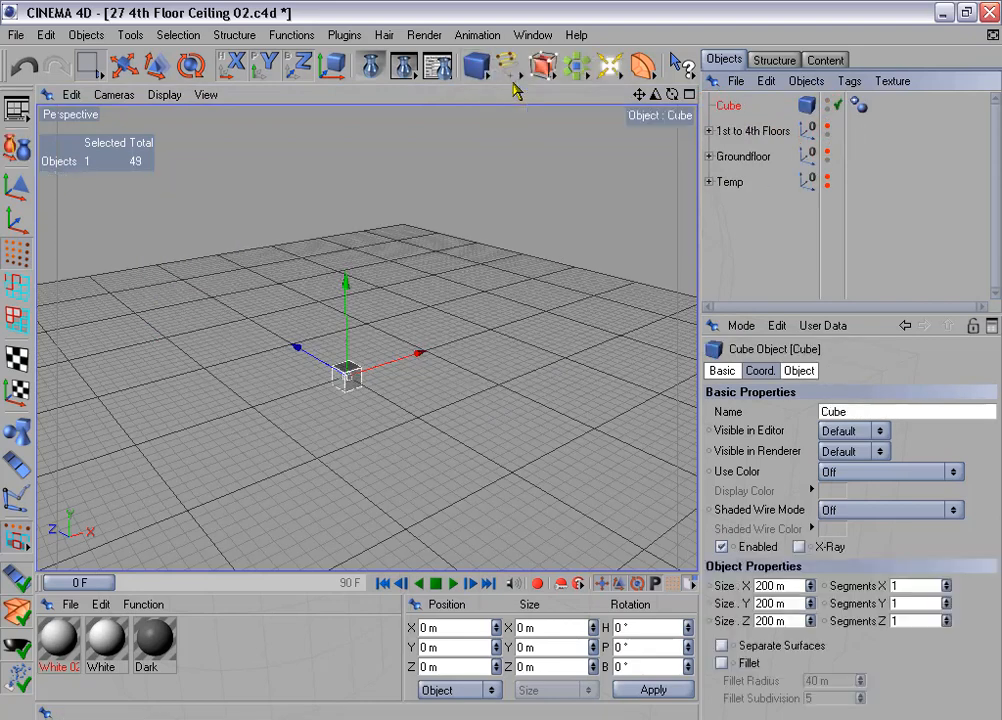
{"action": "left_click", "coordinate": [799, 371]}
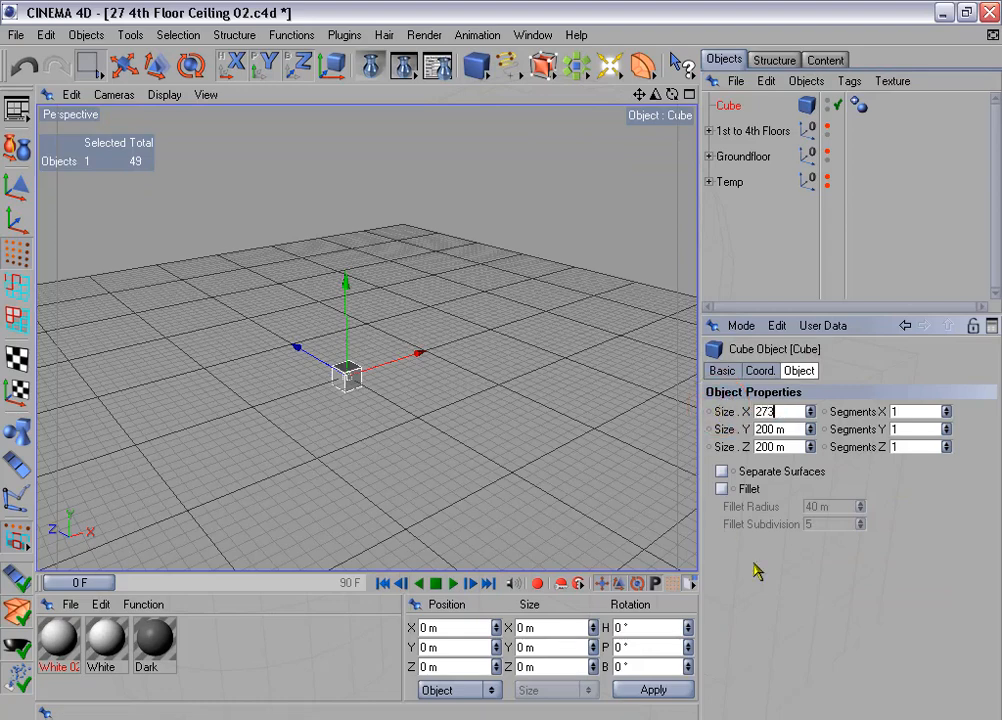
{"action": "type", "text": "2730"}
{"action": "key", "text": "Tab"}
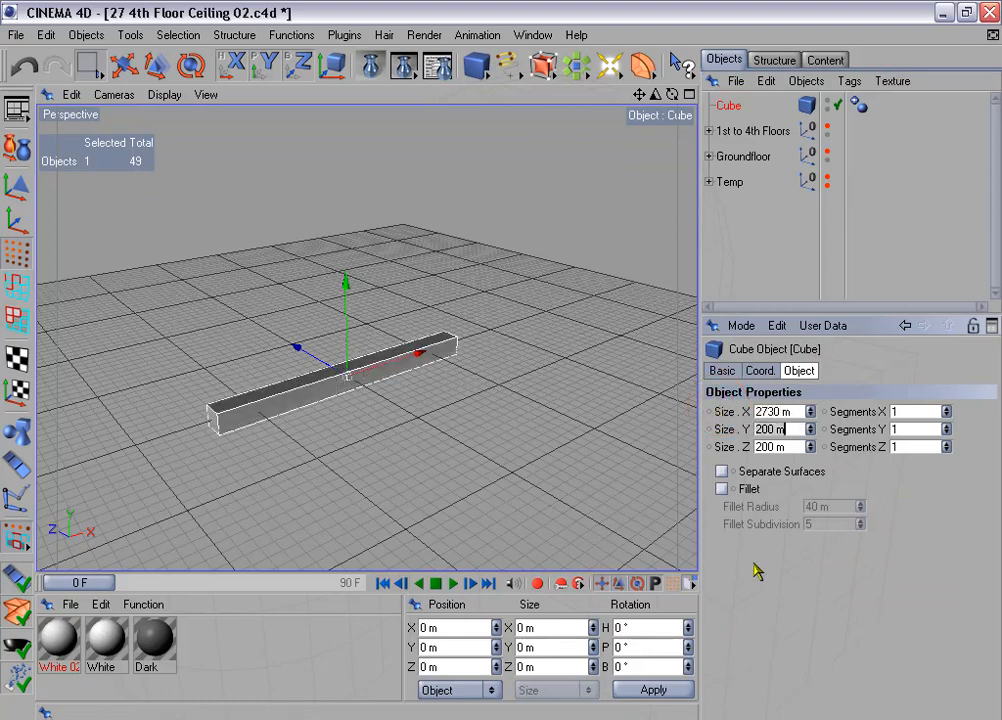
{"action": "key", "text": "Tab"}
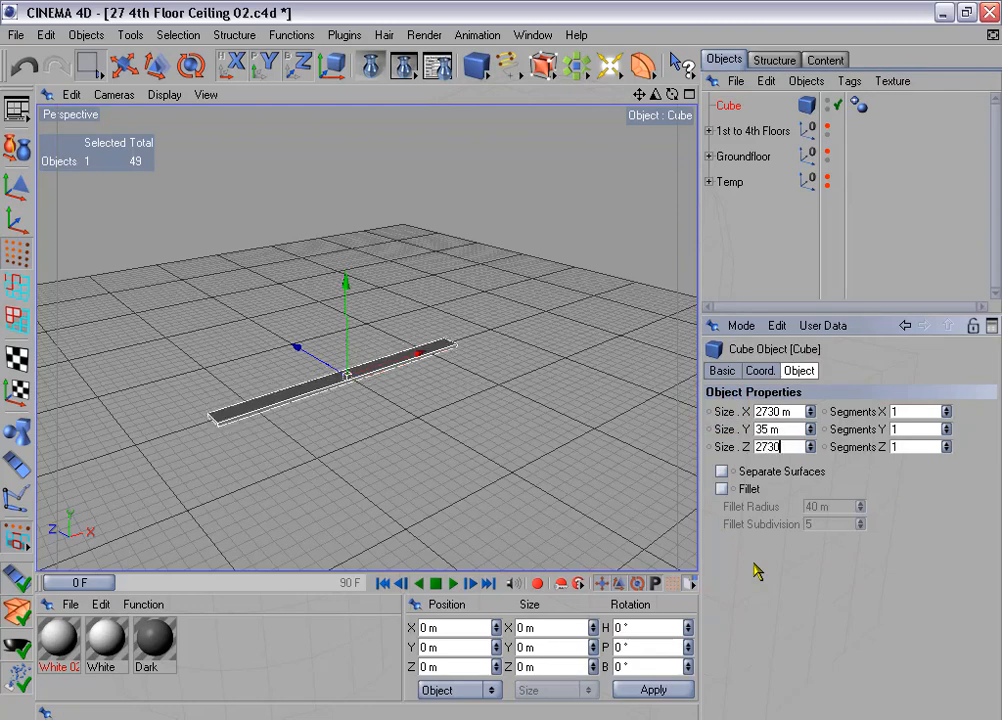
{"action": "key", "text": "Return"}
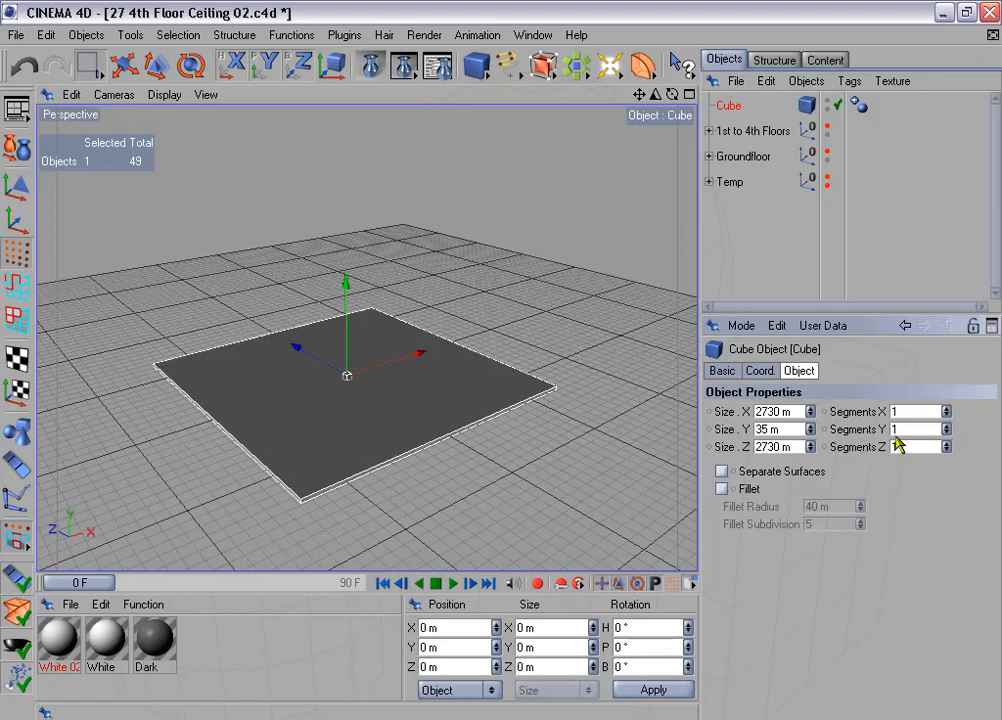
{"action": "left_click_drag", "start_coordinate": [915, 430], "coordinate": [887, 429]}
{"action": "key", "text": "Return"}
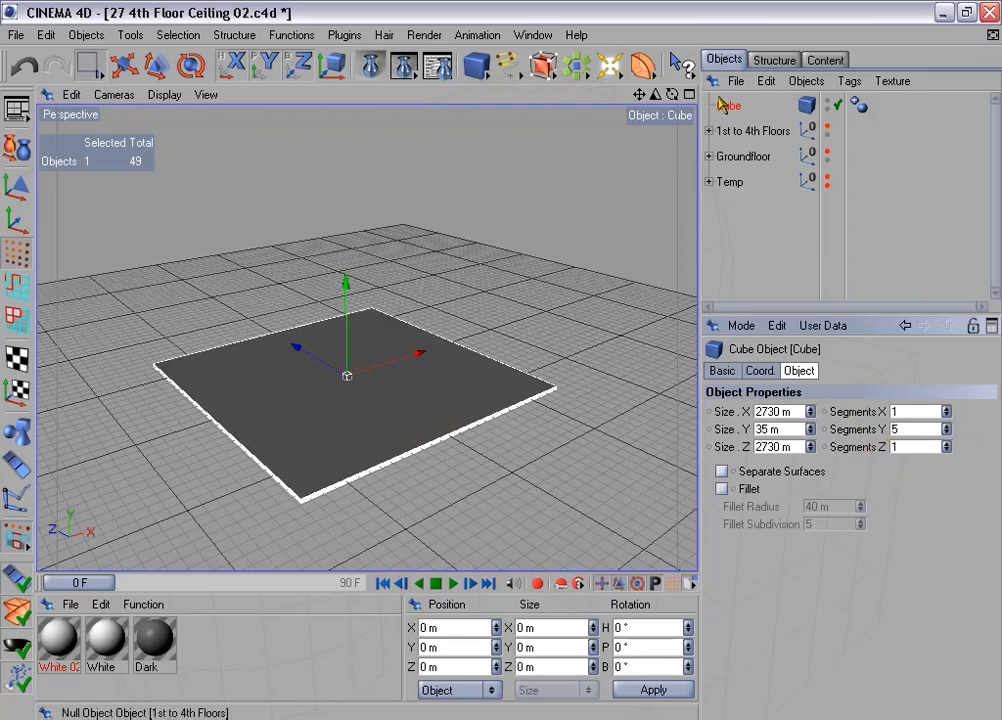
Step: Rename the cube as 4th Floor Ceiling and make it editable
{"action": "double_click", "coordinate": [745, 108]}
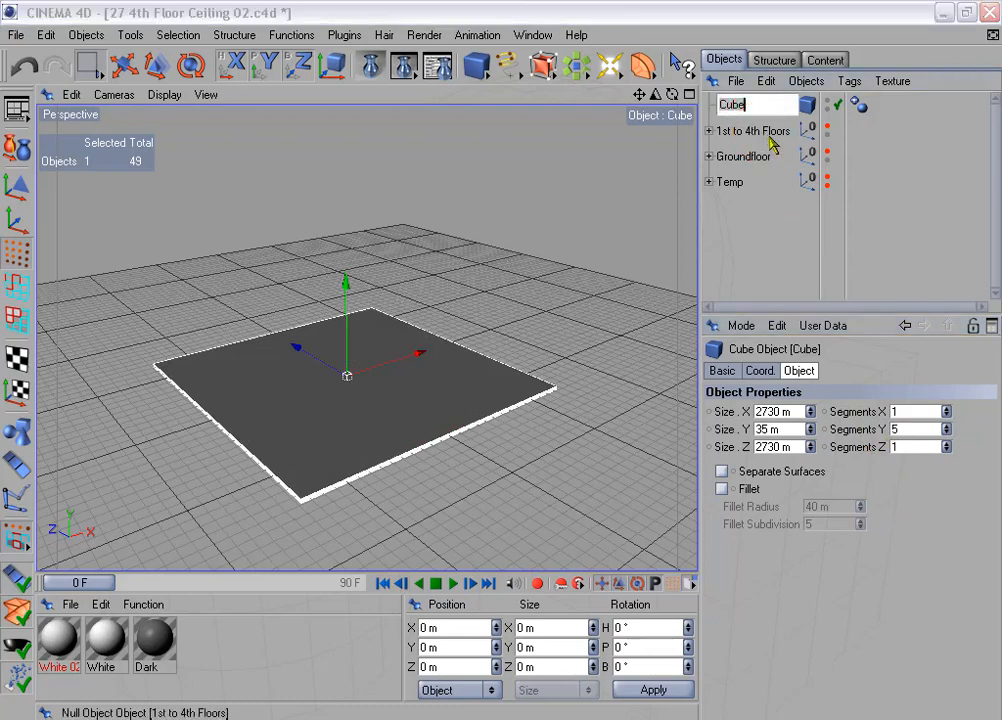
{"action": "type", "text": "4th Floor Ceiling"}
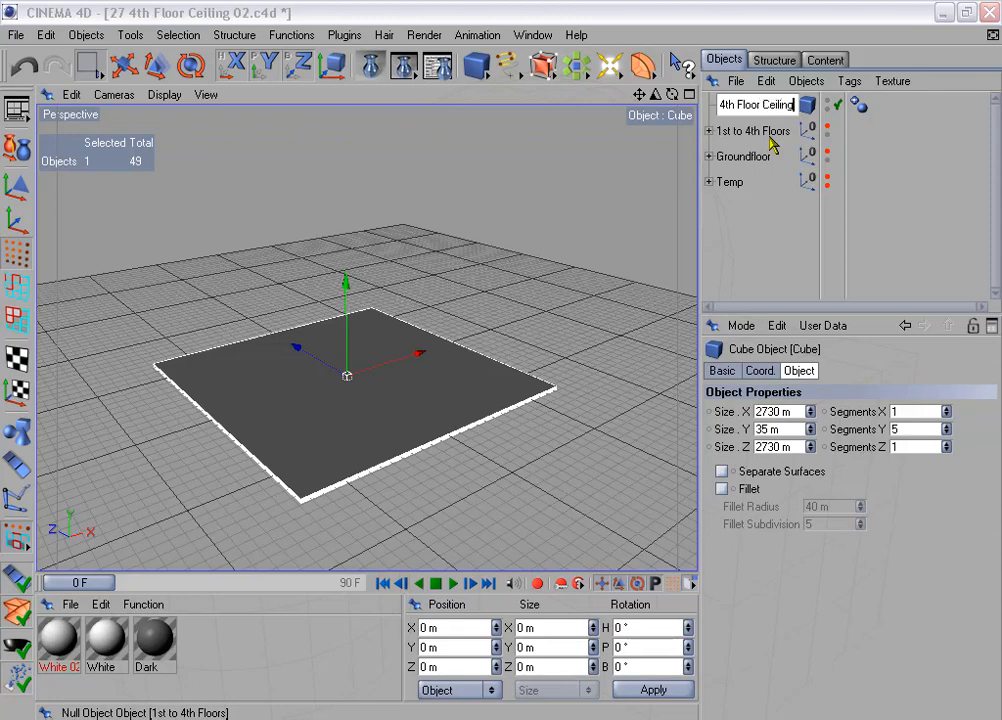
{"action": "key", "text": "Return"}
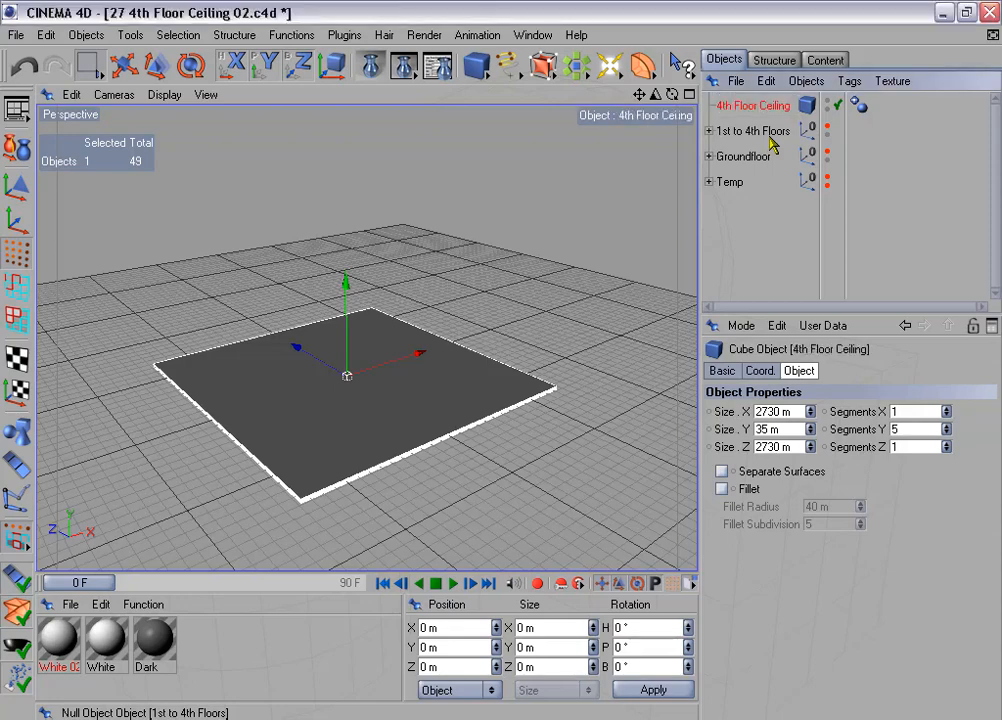
{"action": "left_click", "coordinate": [29, 150]}
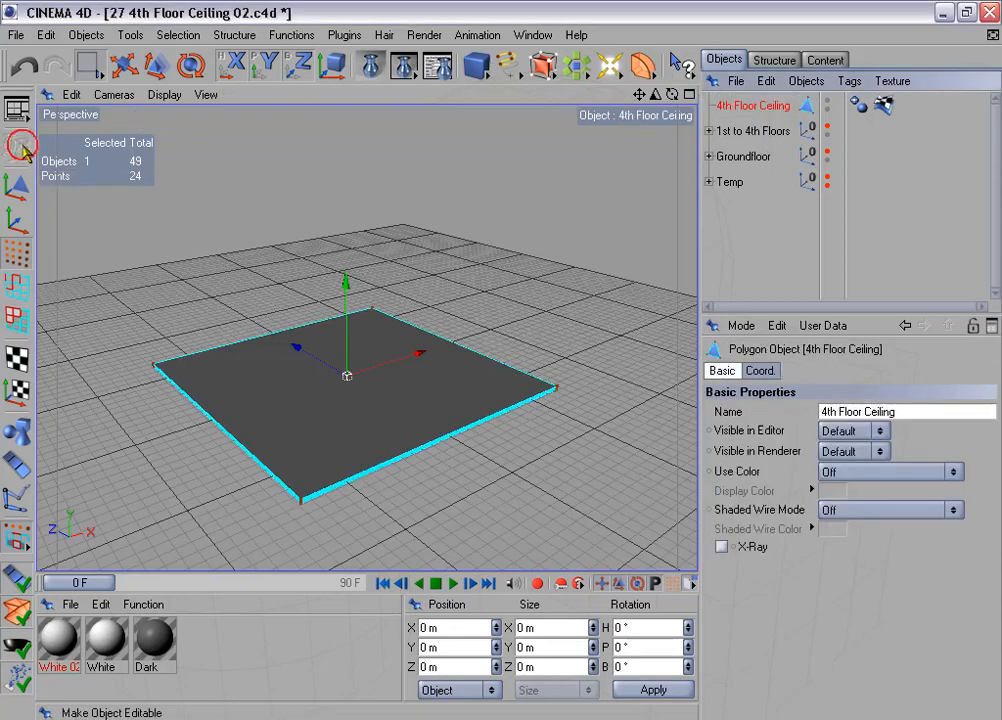
Step: Select the second and fourth polygon loops around the side of the 4th Floor Ceiling slab
{"action": "left_click", "coordinate": [17, 318]}
{"action": "left_click", "coordinate": [178, 35]}
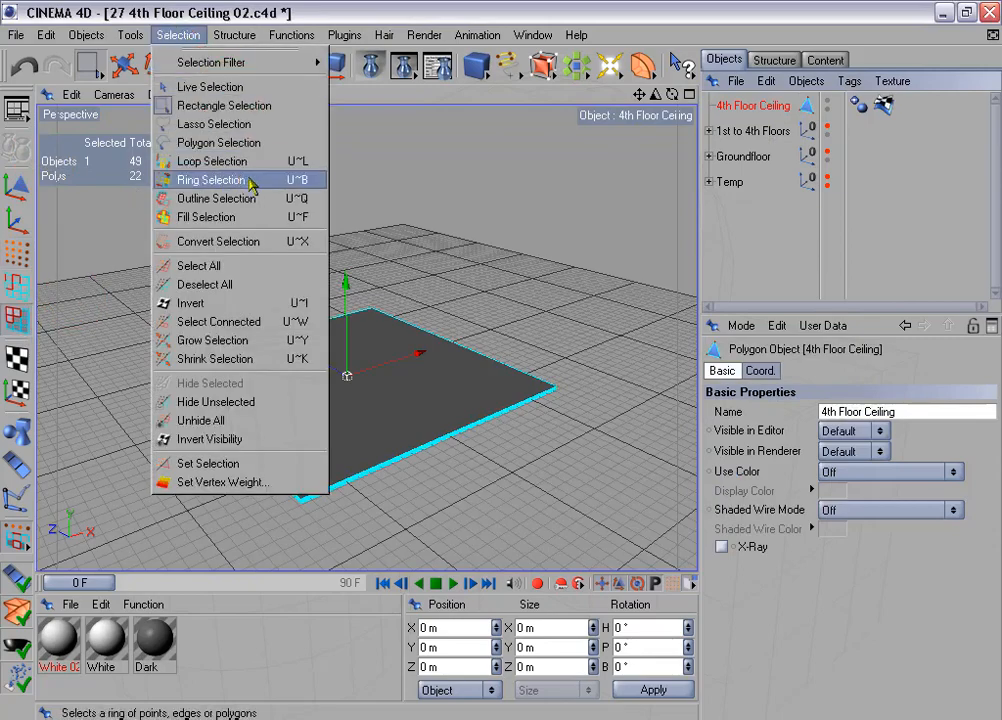
{"action": "left_click", "coordinate": [255, 161]}
{"action": "scroll", "coordinate": [344, 300], "scroll_direction": "up", "scroll_amount": 6}
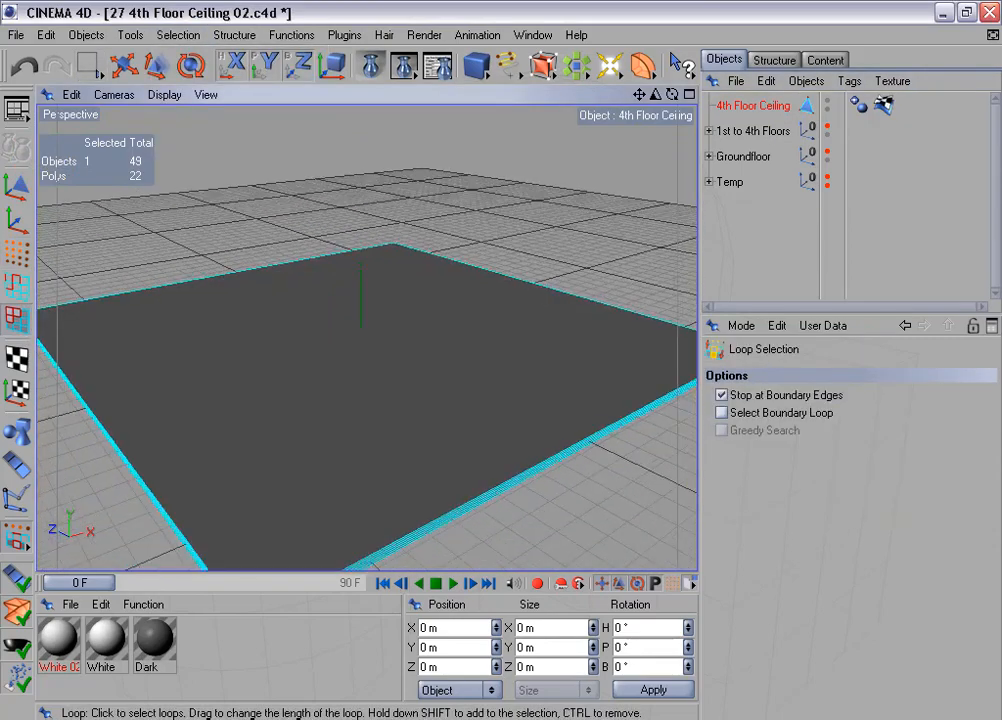
{"action": "middle_click_drag", "start_coordinate": [376, 365], "coordinate": [406, 250], "text": "alt"}
{"action": "scroll", "coordinate": [376, 365], "scroll_direction": "up", "scroll_amount": 5}
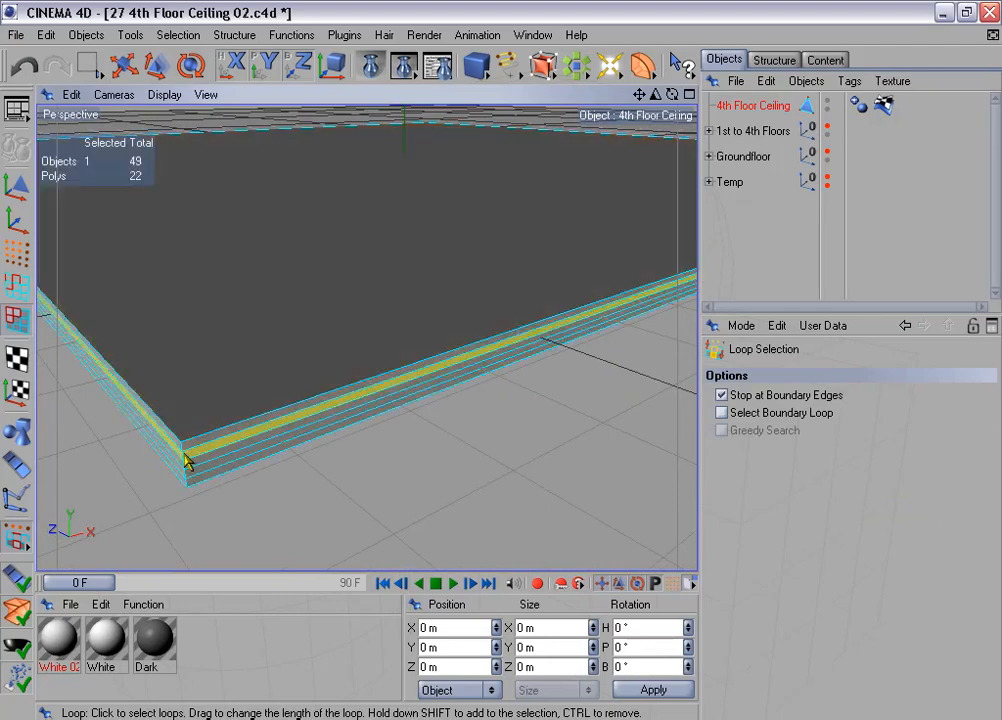
{"action": "left_click", "coordinate": [187, 457]}
{"action": "left_click", "coordinate": [207, 468], "text": "shift"}
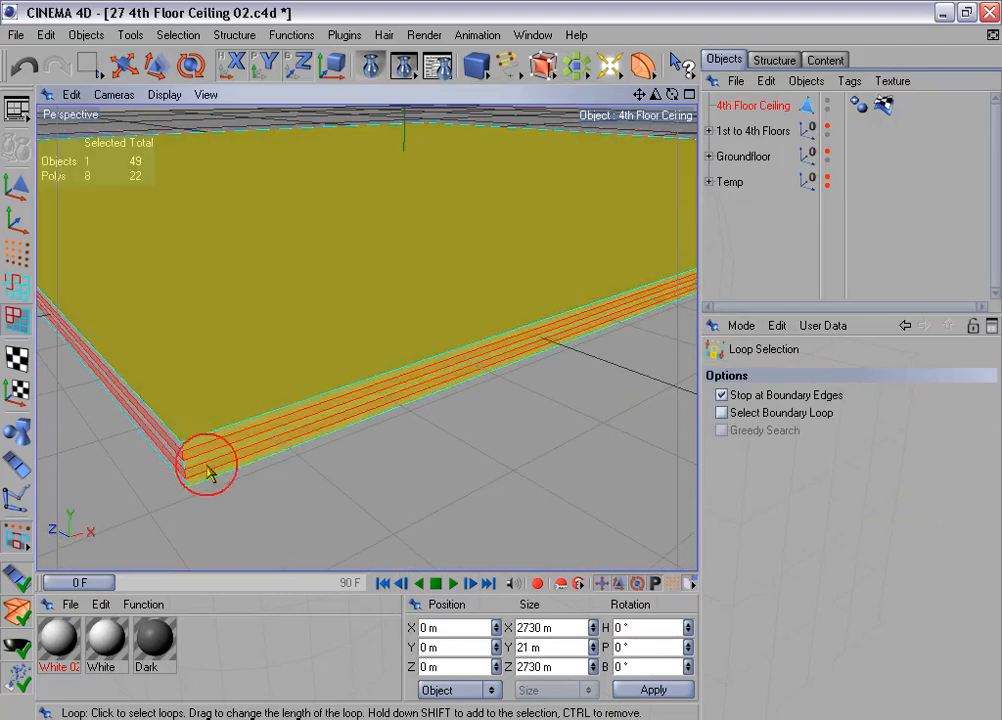
Step: Extrude the two selected side loops inward with an offset of -5 m
{"action": "left_click_drag", "start_coordinate": [391, 342], "coordinate": [405, 360], "text": "alt"}
{"action": "right_click", "coordinate": [445, 355]}
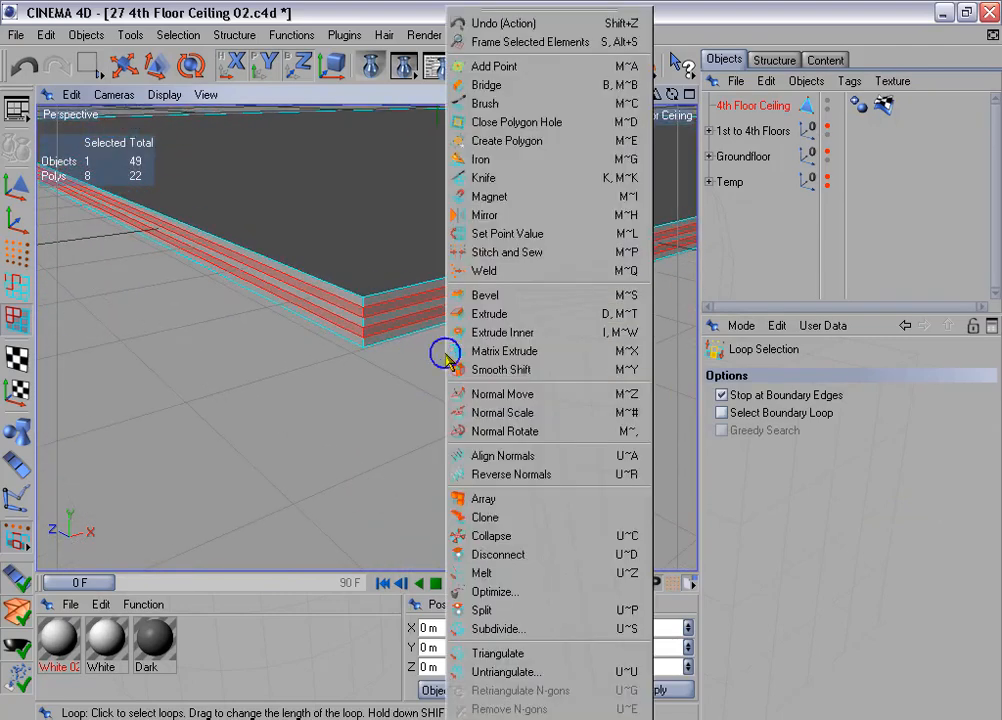
{"action": "left_click", "coordinate": [470, 313]}
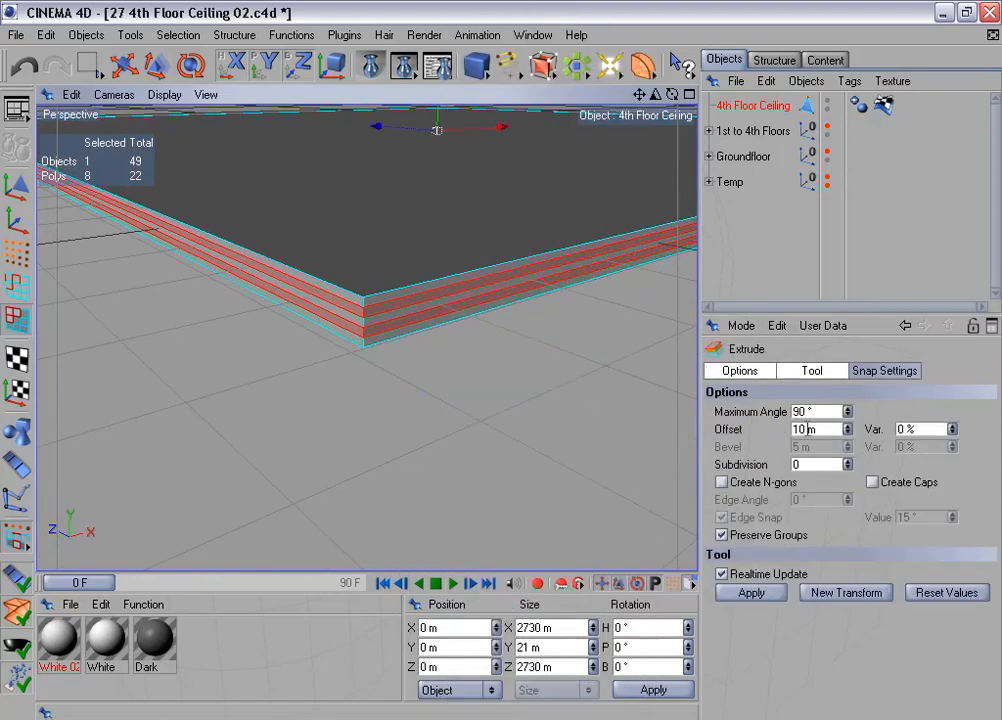
{"action": "left_click_drag", "start_coordinate": [822, 428], "coordinate": [725, 460]}
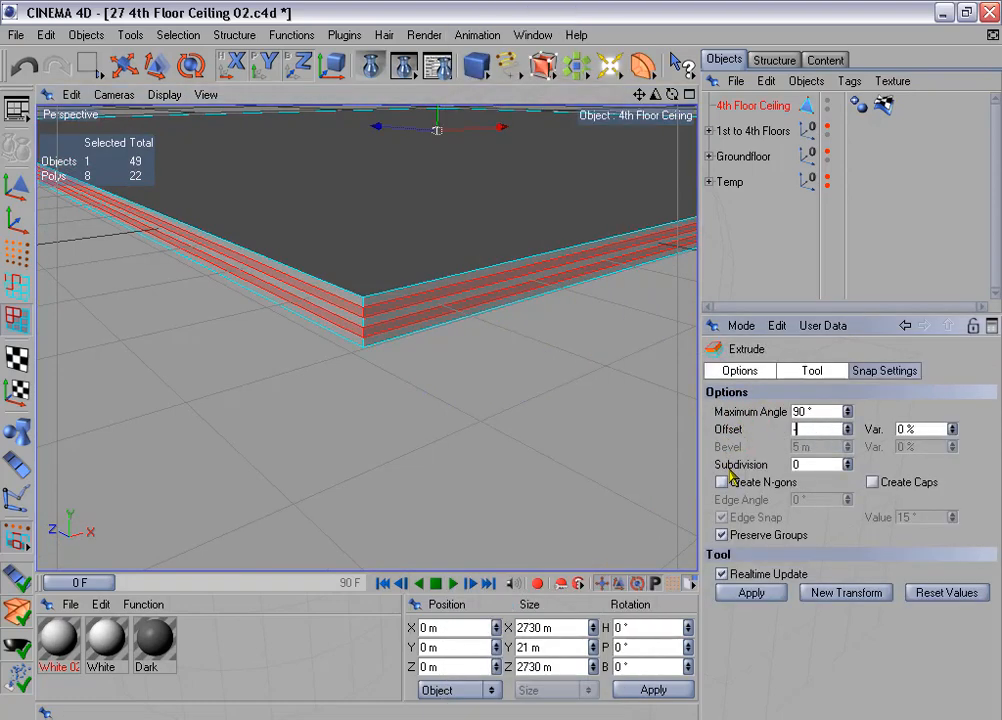
{"action": "key", "text": "Return"}
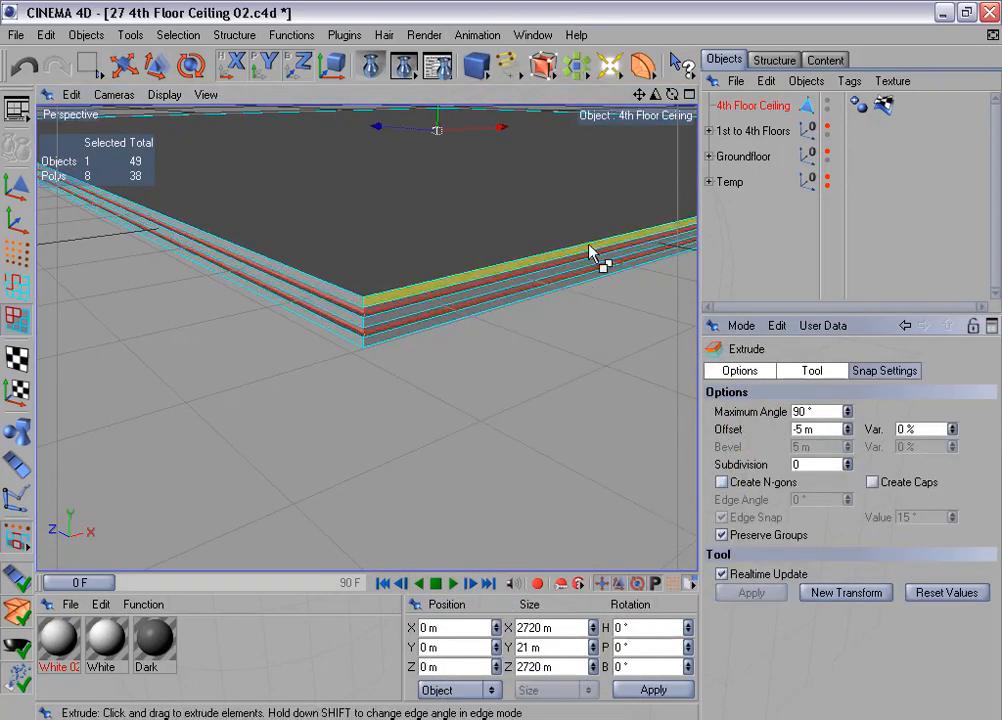
Step: Loop-select the slab's horizontal edge loops from the top edge down through both grooves, leaving out those hidden underneath
{"action": "left_click_drag", "start_coordinate": [655, 95], "coordinate": [670, 78]}
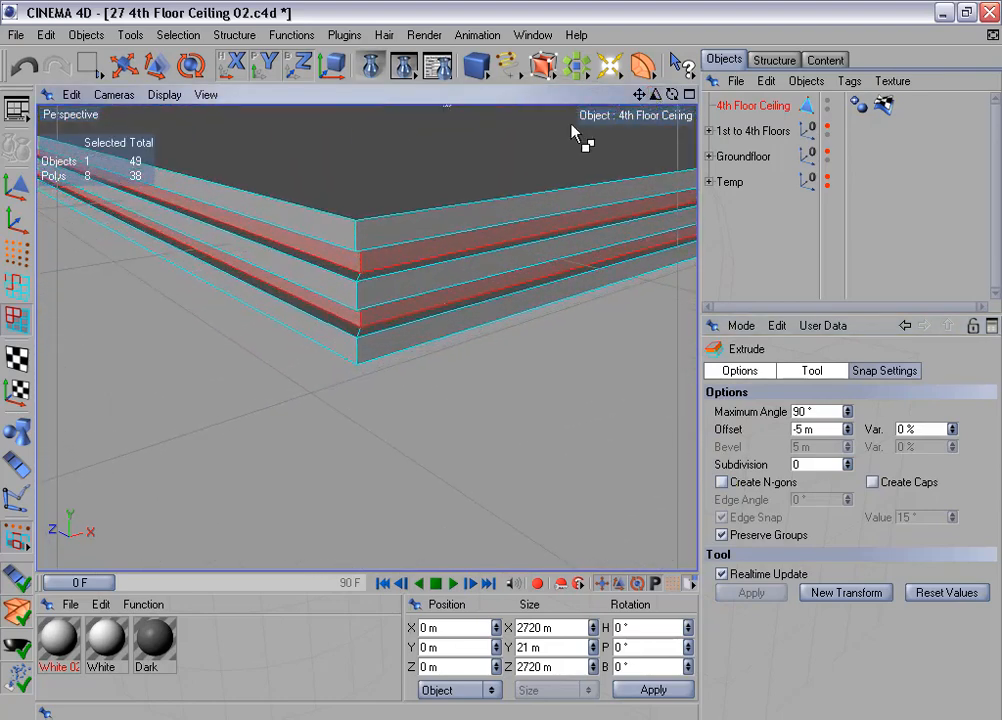
{"action": "left_click", "coordinate": [17, 288]}
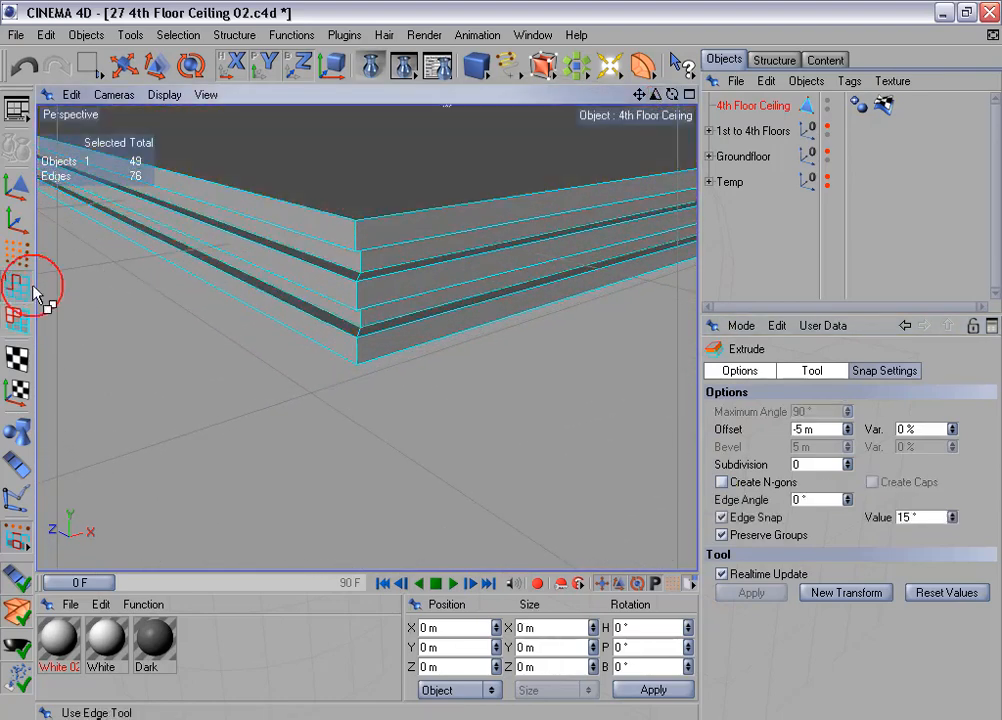
{"action": "left_click", "coordinate": [180, 35]}
{"action": "left_click", "coordinate": [278, 161]}
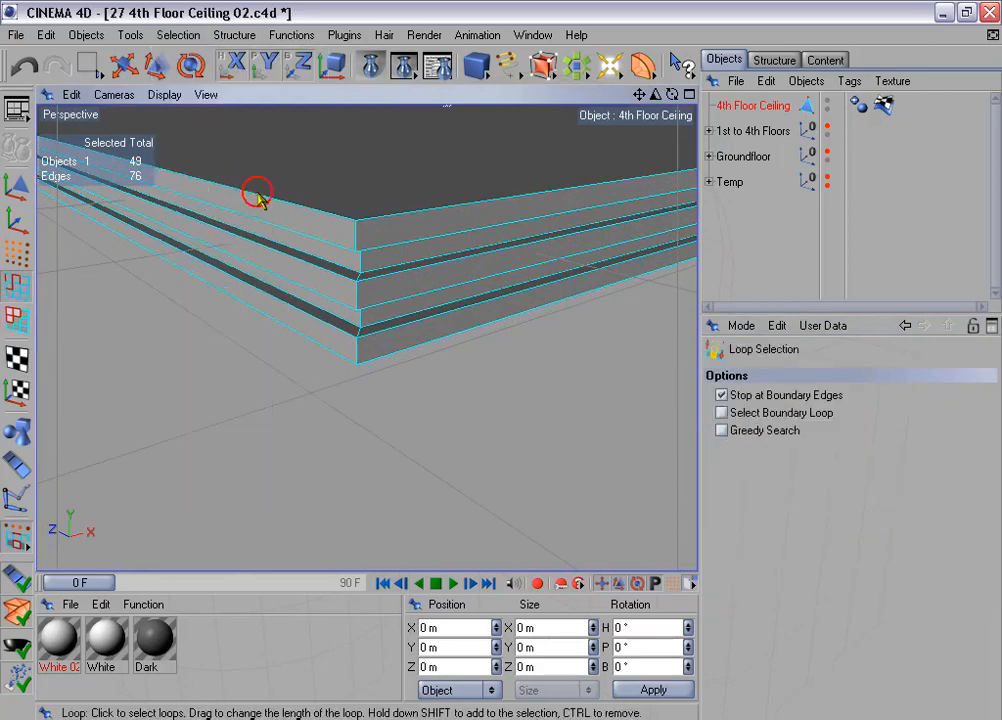
{"action": "left_click", "coordinate": [384, 218]}
{"action": "left_click", "coordinate": [386, 246], "text": "shift"}
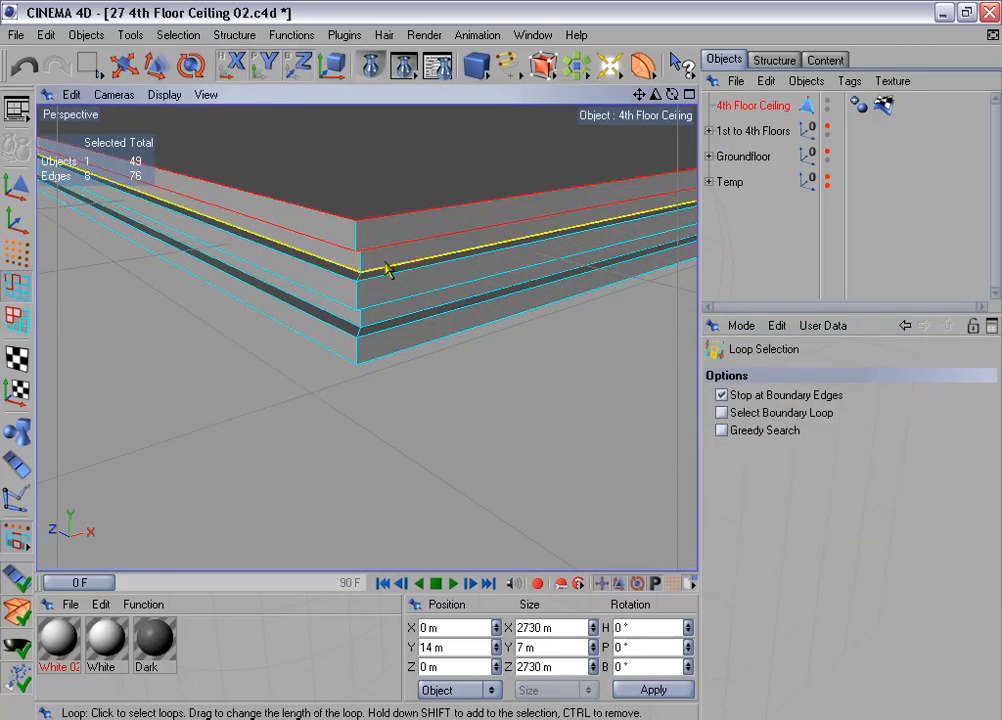
{"action": "left_click", "coordinate": [387, 268], "text": "shift"}
{"action": "left_click", "coordinate": [388, 277], "text": "shift"}
{"action": "left_click", "coordinate": [389, 298], "text": "shift"}
{"action": "left_click", "coordinate": [386, 317], "text": "shift"}
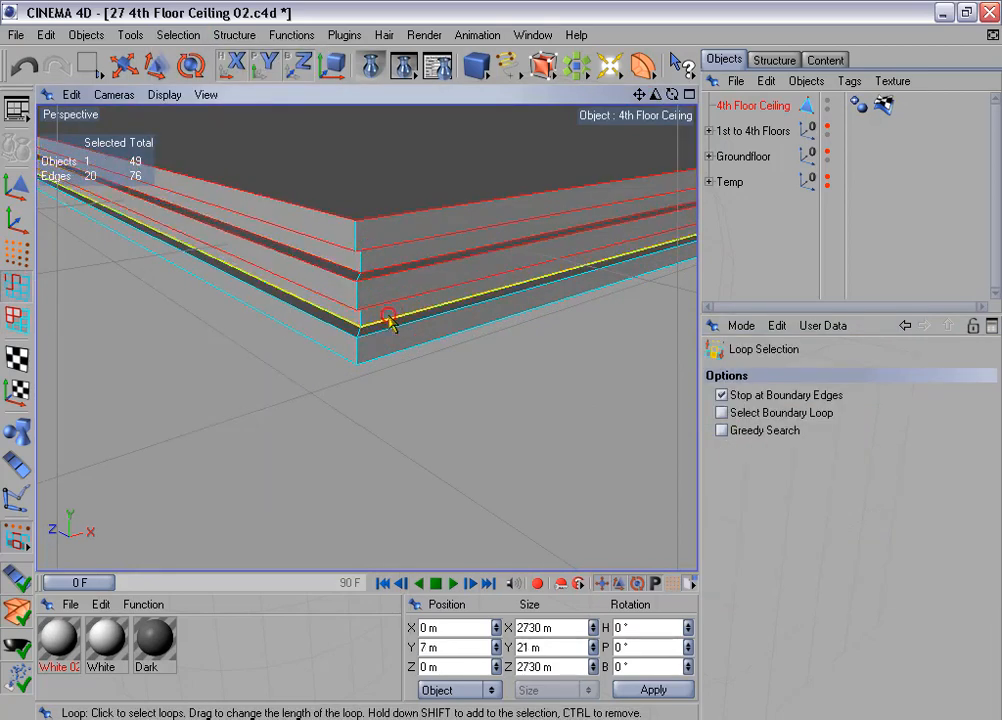
{"action": "left_click", "coordinate": [395, 329], "text": "shift"}
Step: Add the hidden inner edge loops of both grooves and the slab's bottom edge loop to the edge selection
{"action": "scroll", "coordinate": [402, 316], "scroll_direction": "down", "scroll_amount": 5}
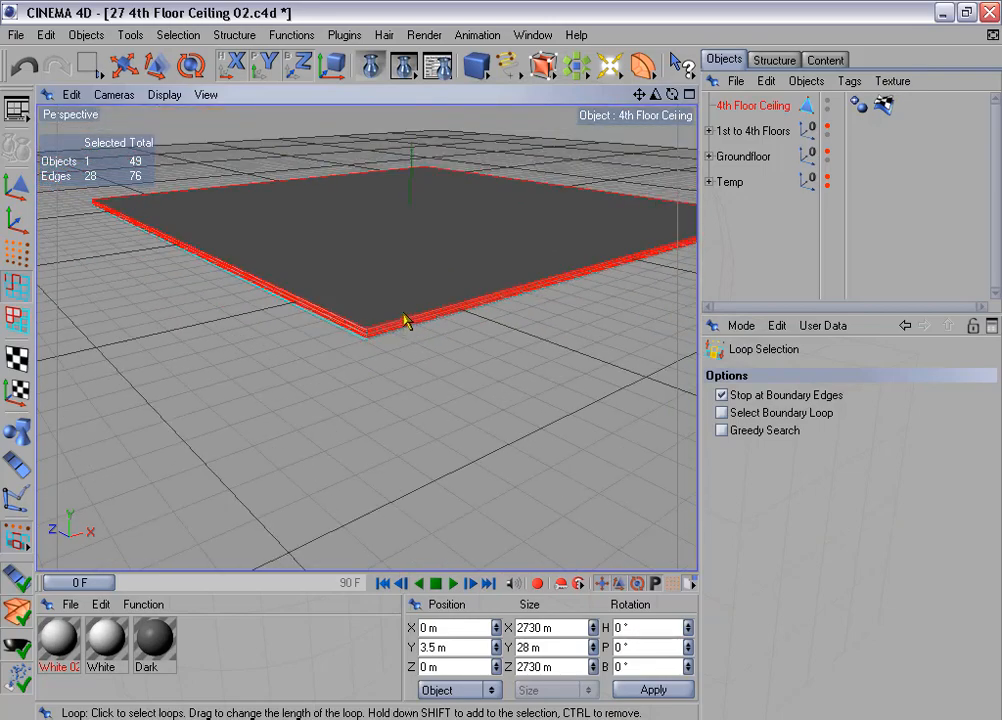
{"action": "left_click_drag", "start_coordinate": [519, 169], "coordinate": [490, 120], "text": "alt"}
{"action": "scroll", "coordinate": [514, 161], "scroll_direction": "up", "scroll_amount": 10}
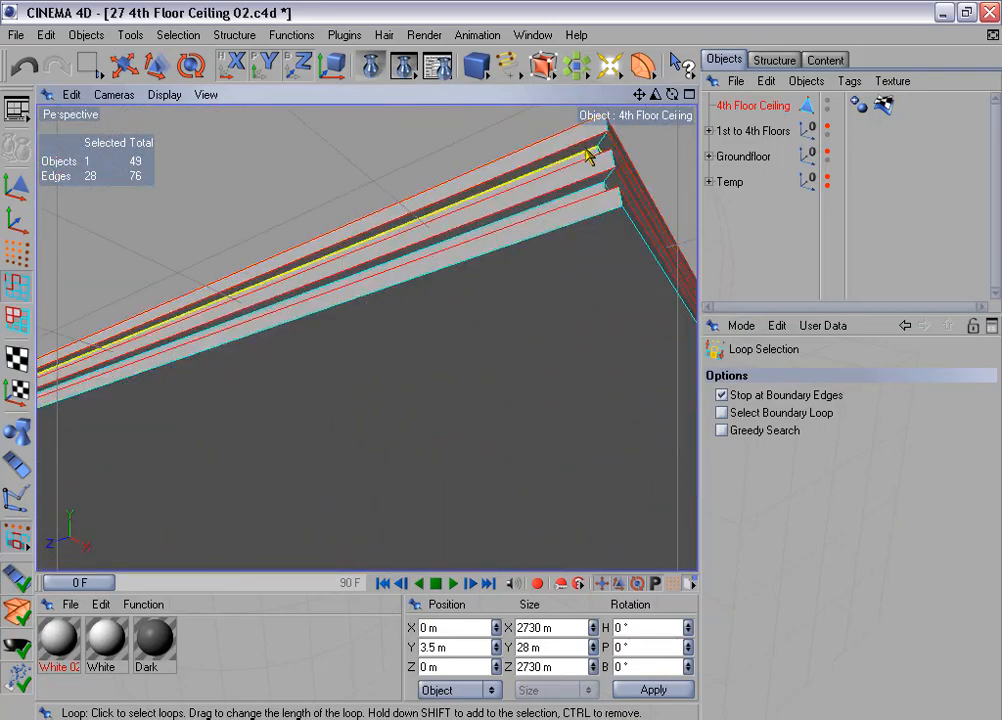
{"action": "left_click", "coordinate": [590, 157], "text": "shift"}
{"action": "left_click", "coordinate": [586, 192], "text": "shift"}
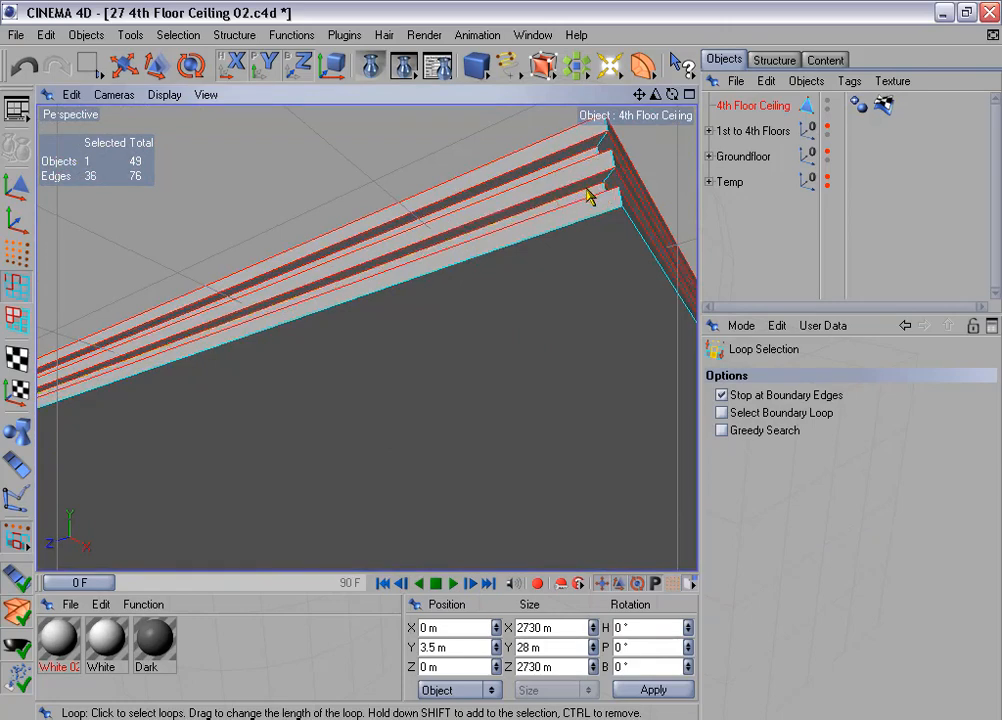
{"action": "left_click", "coordinate": [611, 234], "text": "shift"}
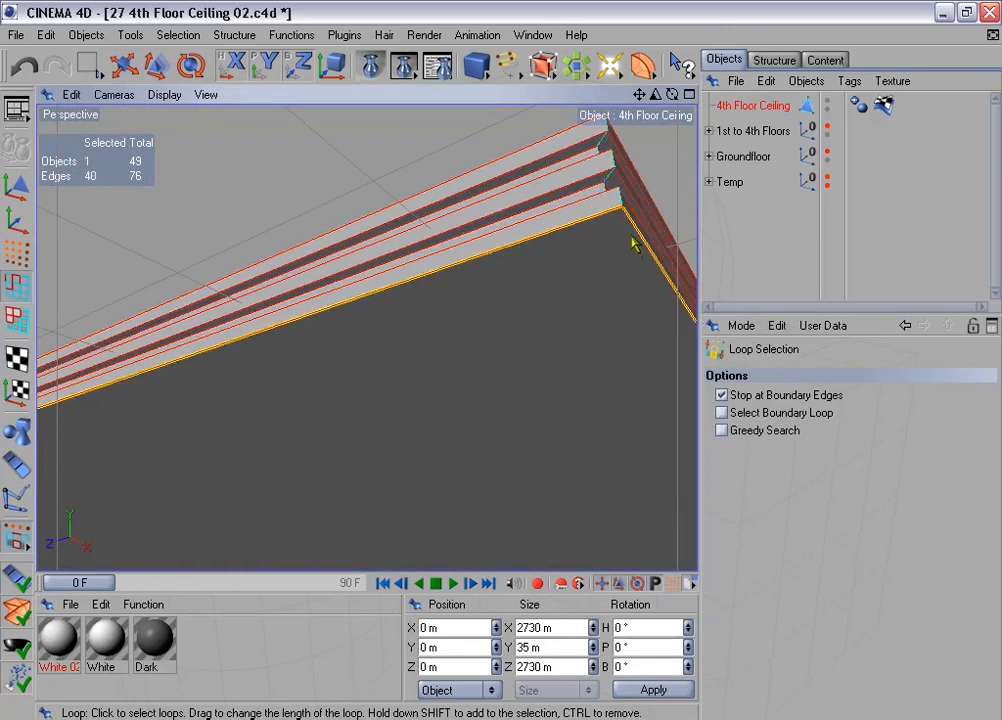
Step: Add the short corner edges of the slab's bands and grooves to the selection with Ring Selection
{"action": "left_click_drag", "start_coordinate": [629, 236], "coordinate": [389, 173], "text": "alt"}
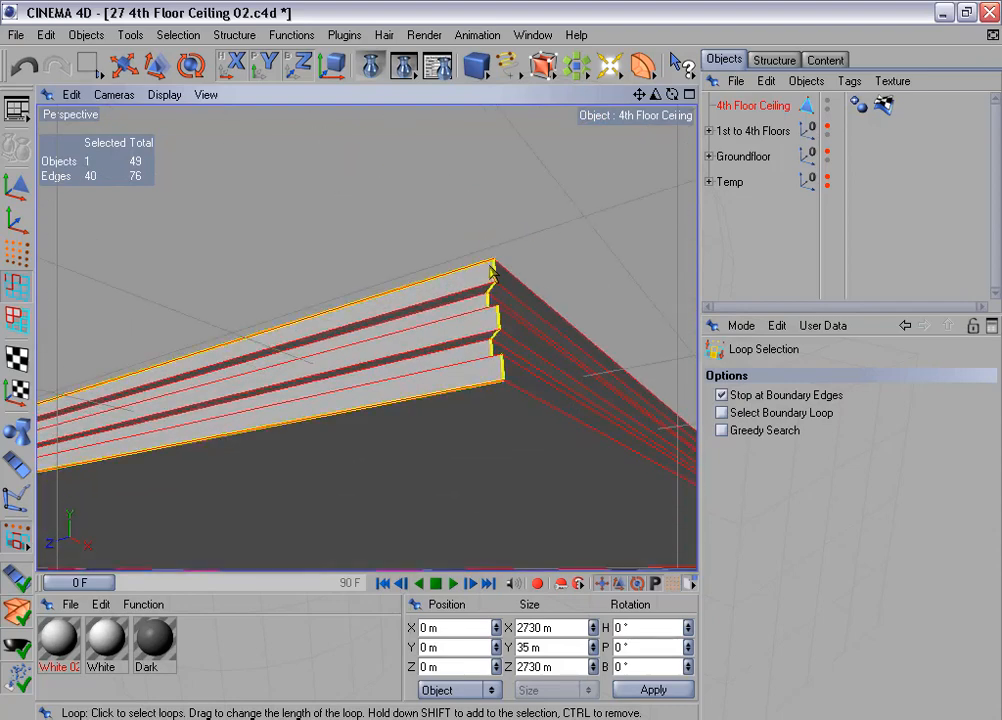
{"action": "left_click", "coordinate": [178, 34]}
{"action": "left_click", "coordinate": [261, 179]}
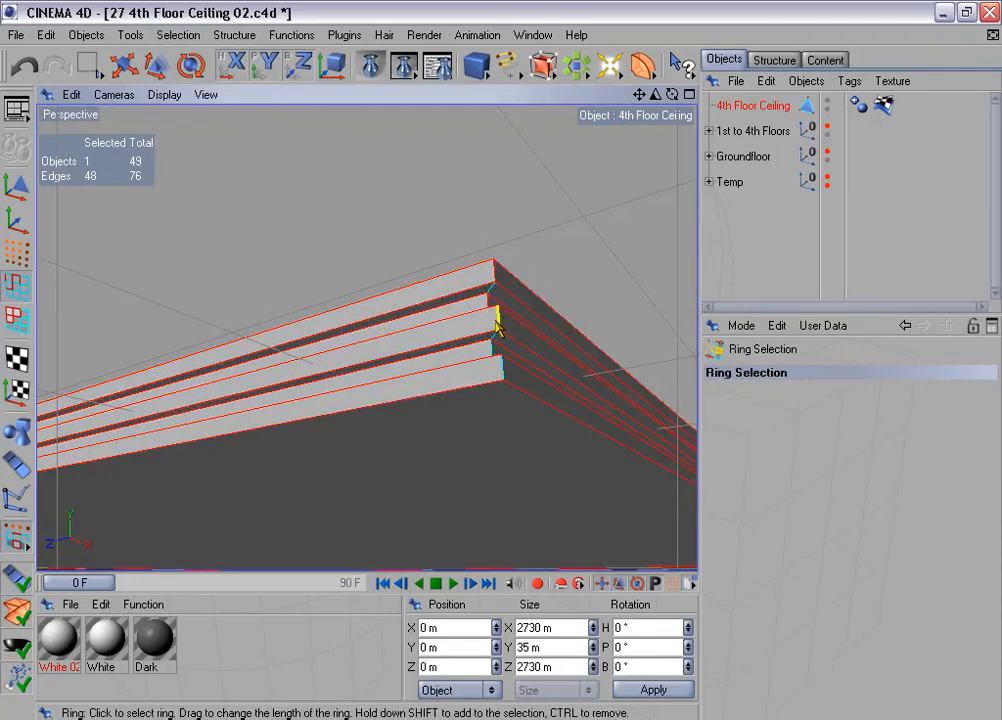
{"action": "left_click", "coordinate": [495, 340], "text": "shift"}
Step: Store the selected edges as an edge selection tag named "Edges for beveling"
{"action": "scroll", "coordinate": [503, 366], "scroll_direction": "down", "scroll_amount": 6}
{"action": "left_click_drag", "start_coordinate": [501, 358], "coordinate": [504, 266], "text": "alt"}
{"action": "middle_click_drag", "start_coordinate": [504, 266], "coordinate": [535, 165], "text": "alt"}
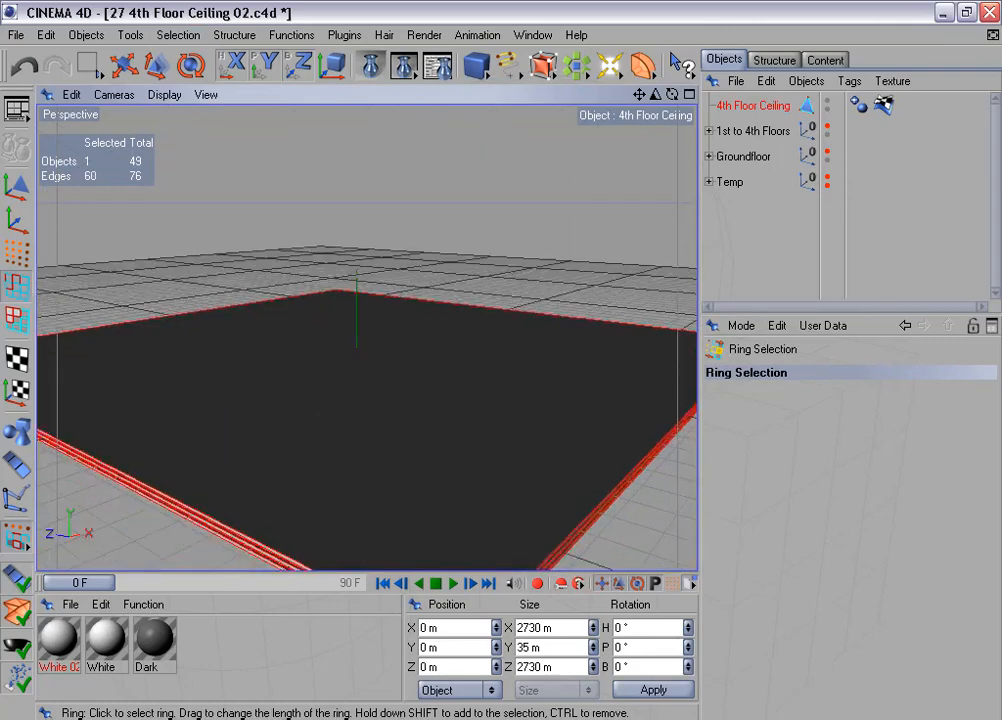
{"action": "middle_click_drag", "start_coordinate": [505, 371], "coordinate": [514, 265], "text": "alt"}
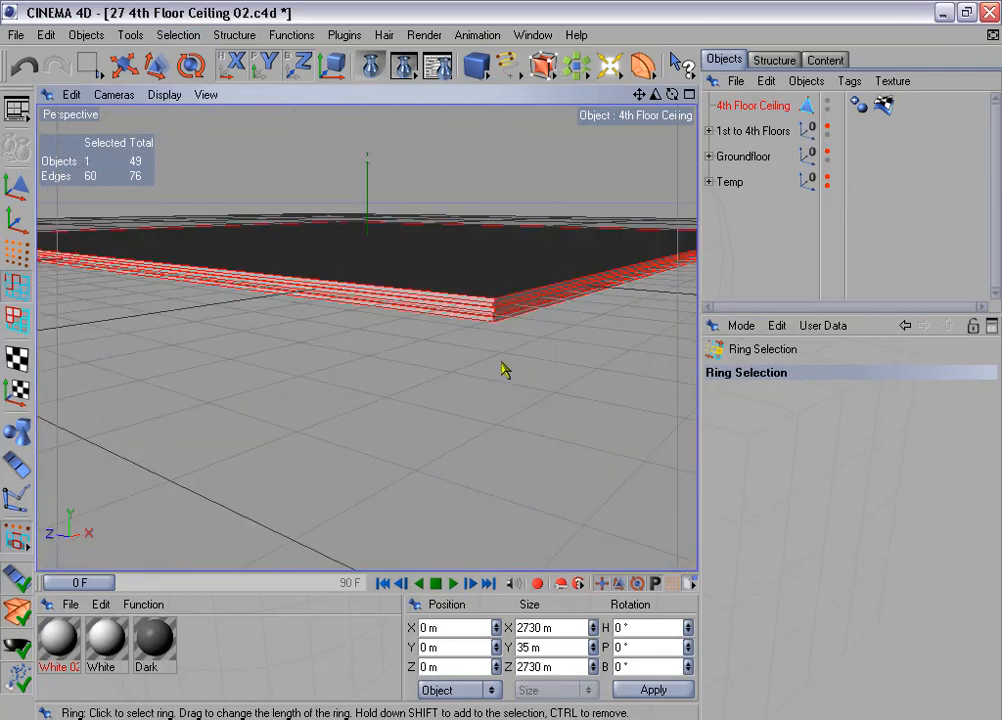
{"action": "left_click", "coordinate": [190, 37]}
{"action": "left_click", "coordinate": [231, 463]}
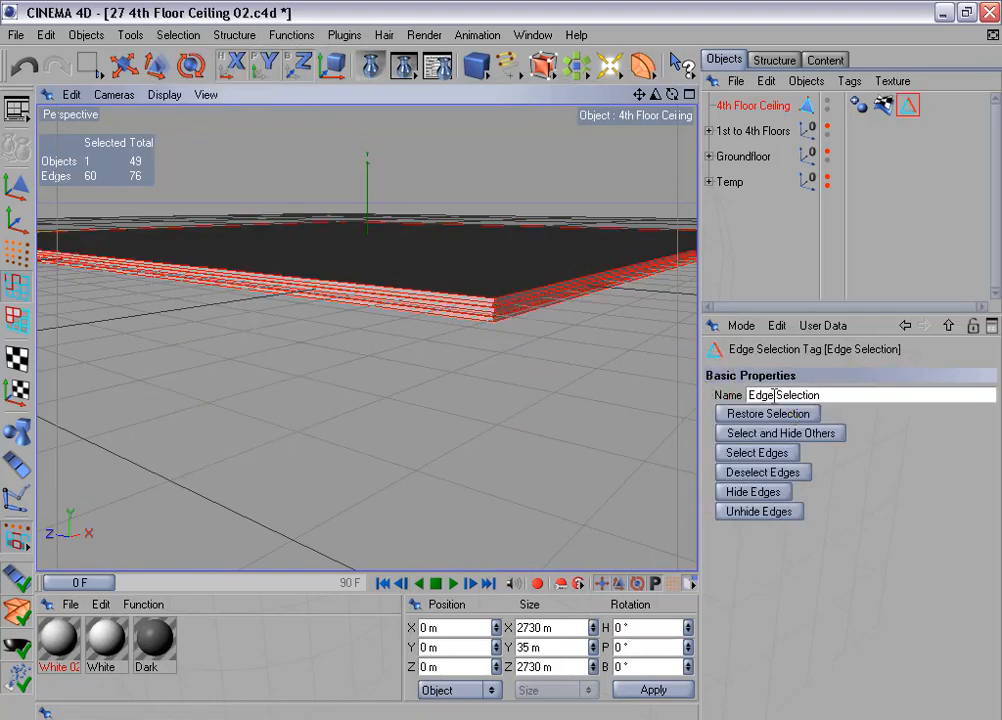
{"action": "left_click", "coordinate": [775, 395]}
{"action": "key", "text": "ctrl+a"}
{"action": "type", "text": "Edges fo"}
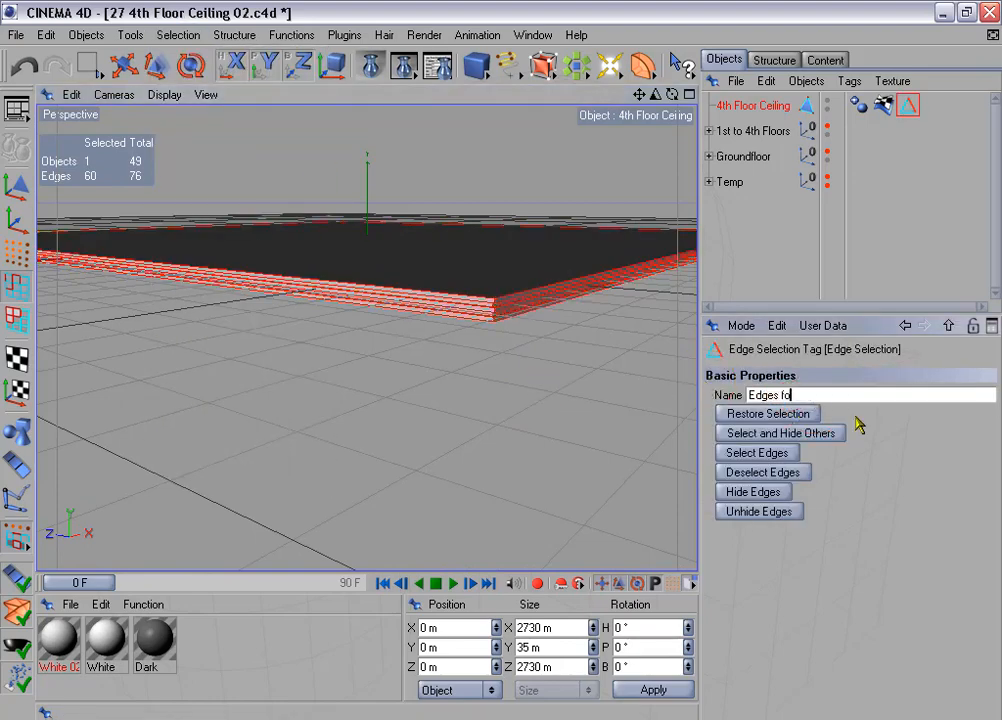
{"action": "type", "text": "r beveling"}
{"action": "key", "text": "Return"}
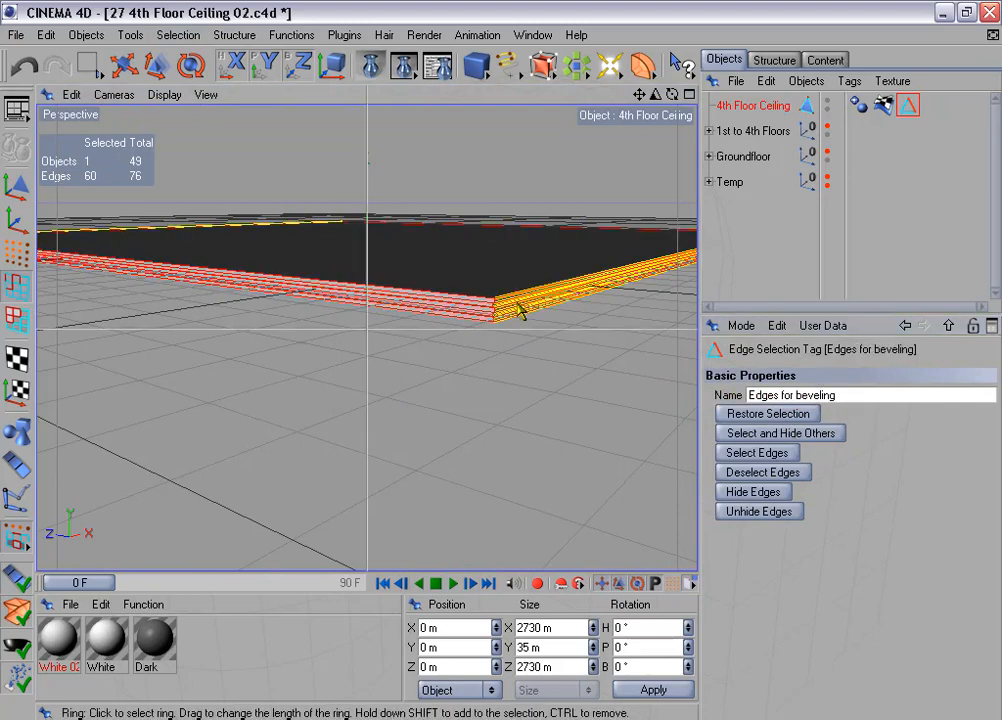
Step: Switch to the front view and set the Move tool to snap to edges and midpoints instead of points
{"action": "middle_click", "coordinate": [485, 414]}
{"action": "middle_click", "coordinate": [482, 420]}
{"action": "key", "text": "h"}
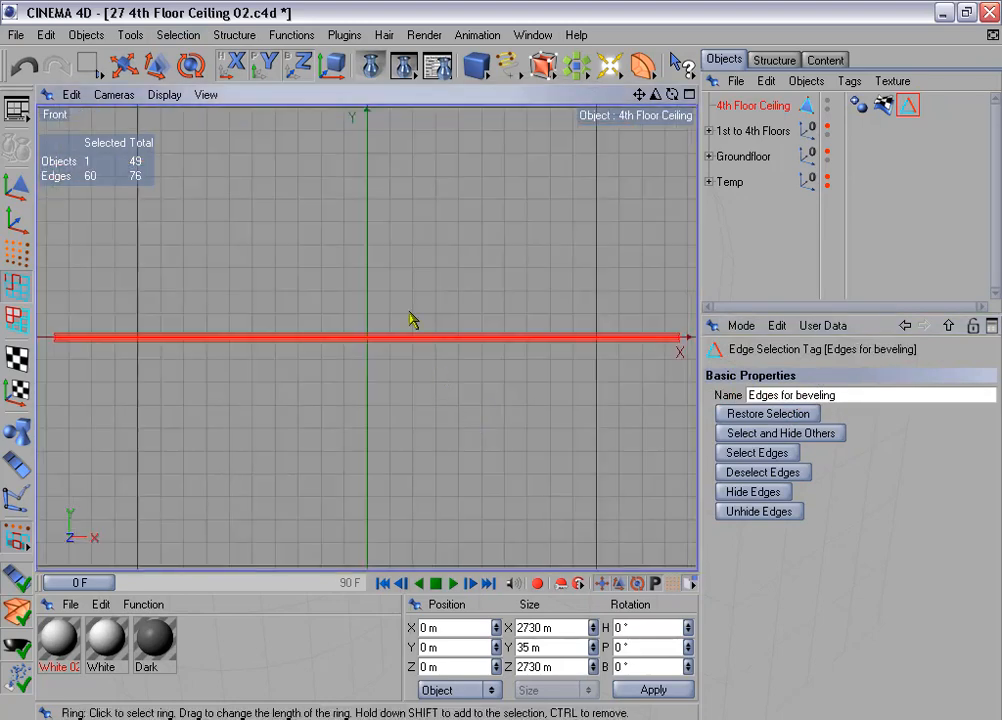
{"action": "left_click", "coordinate": [124, 64]}
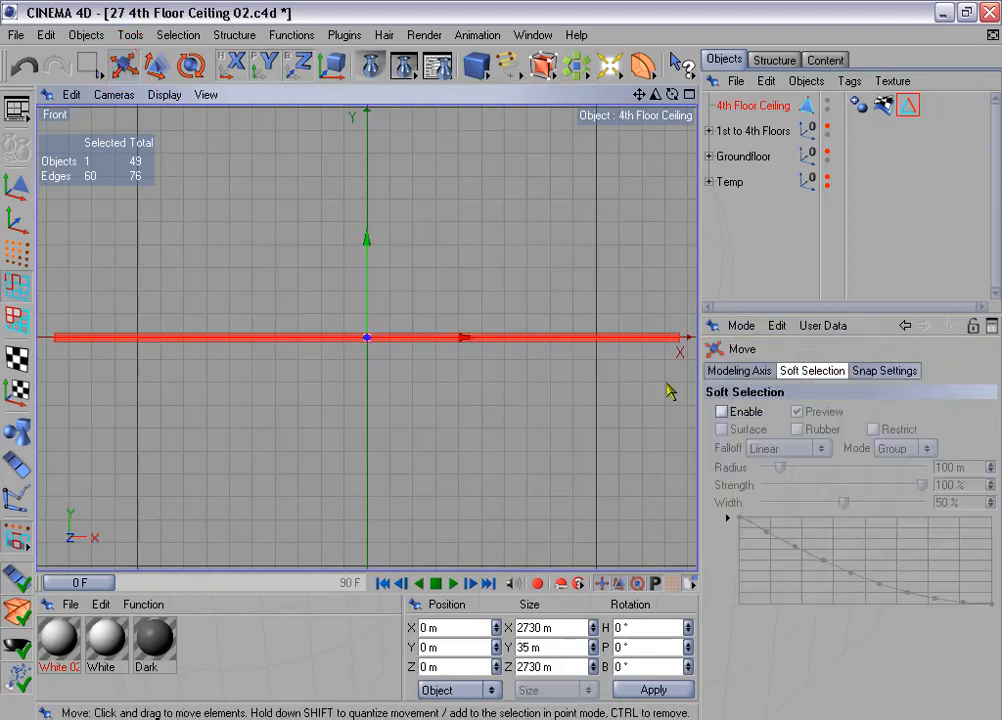
{"action": "left_click", "coordinate": [886, 371]}
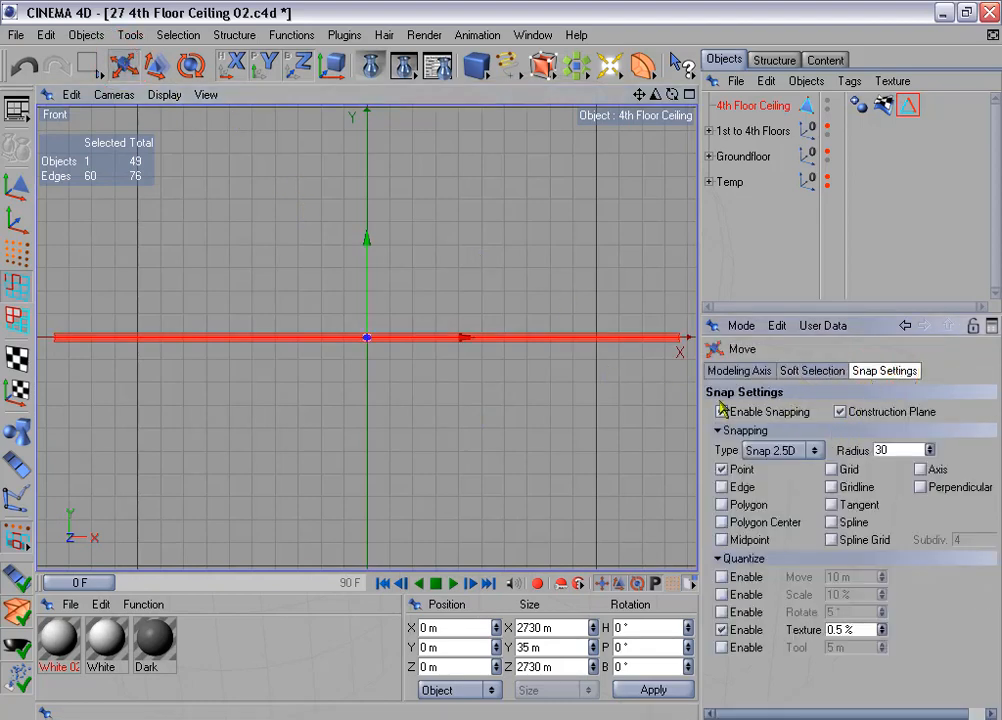
{"action": "left_click", "coordinate": [722, 487]}
{"action": "left_click", "coordinate": [722, 540]}
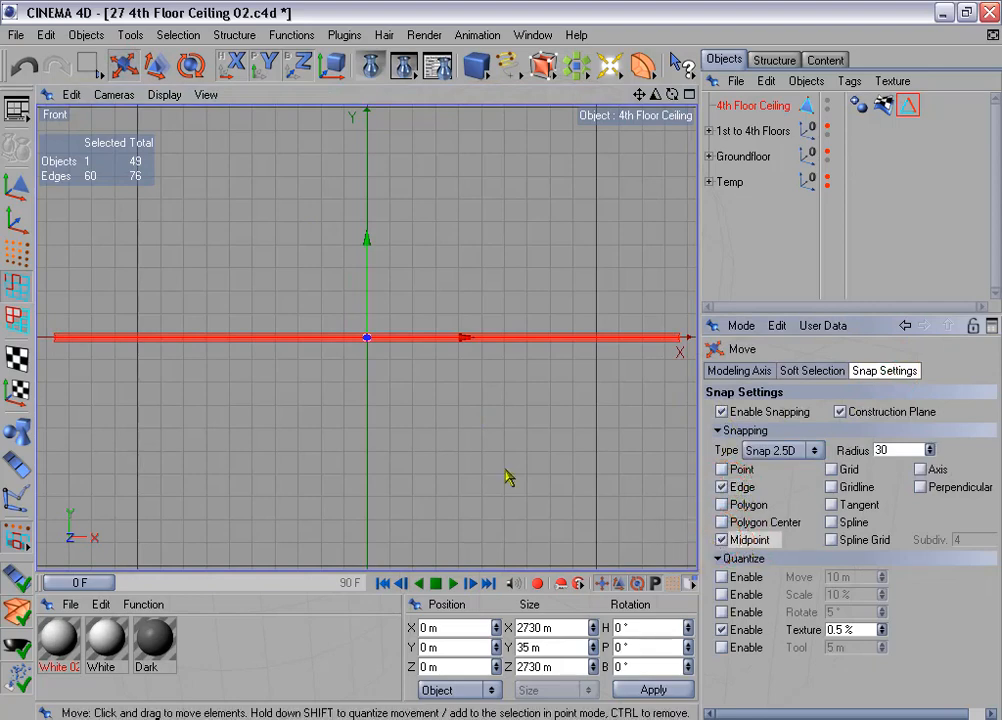
Step: Move the 4th Floor Ceiling's object axis down to the slab's bottom edge, at Y -17.5 m
{"action": "left_click", "coordinate": [16, 220]}
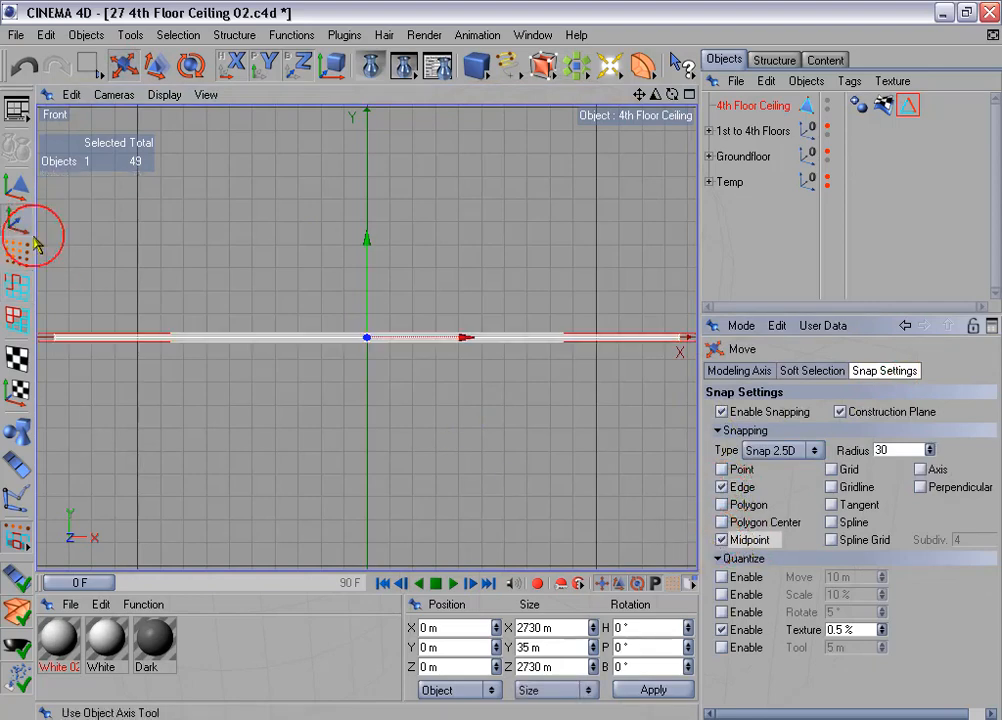
{"action": "scroll", "coordinate": [364, 356], "scroll_direction": "up", "scroll_amount": 5}
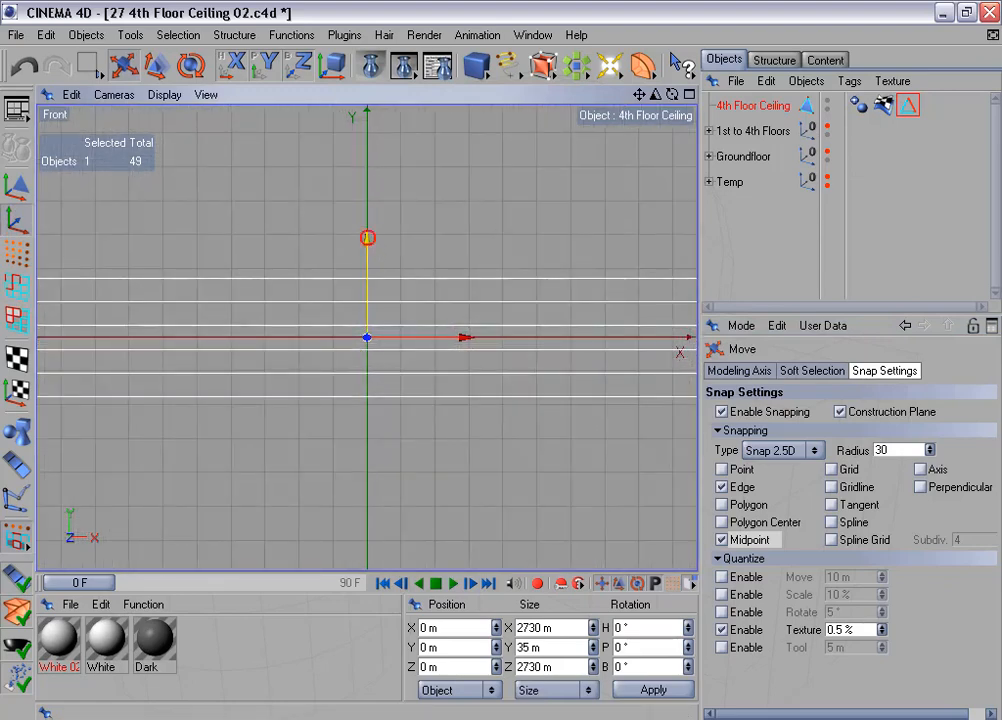
{"action": "left_click_drag", "start_coordinate": [367, 238], "coordinate": [367, 298]}
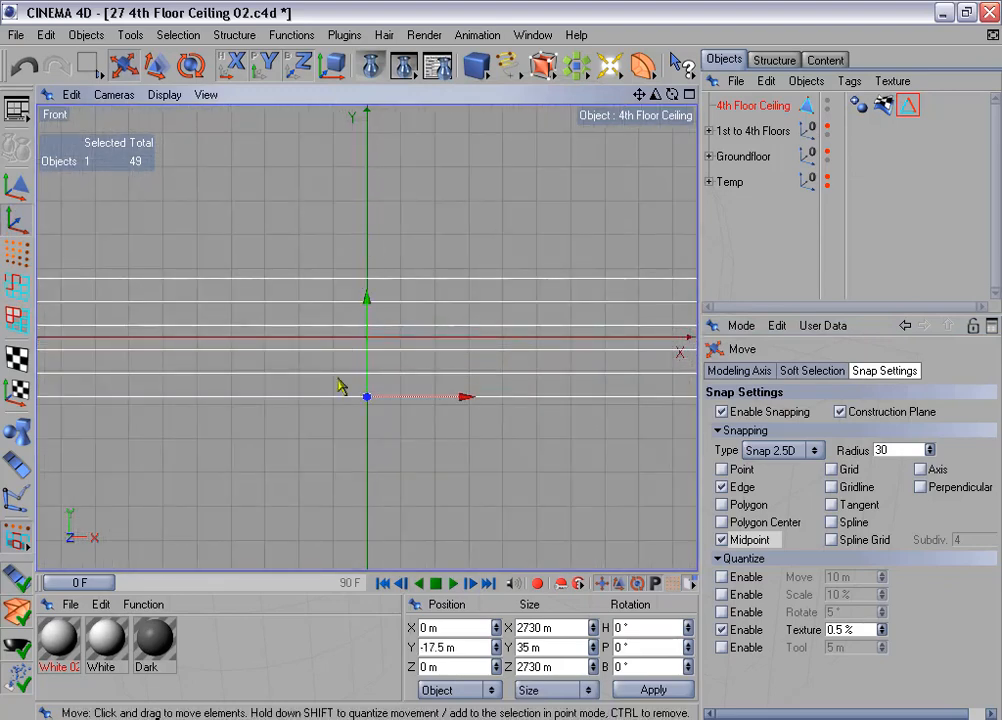
{"action": "scroll", "coordinate": [398, 396], "scroll_direction": "down", "scroll_amount": 3}
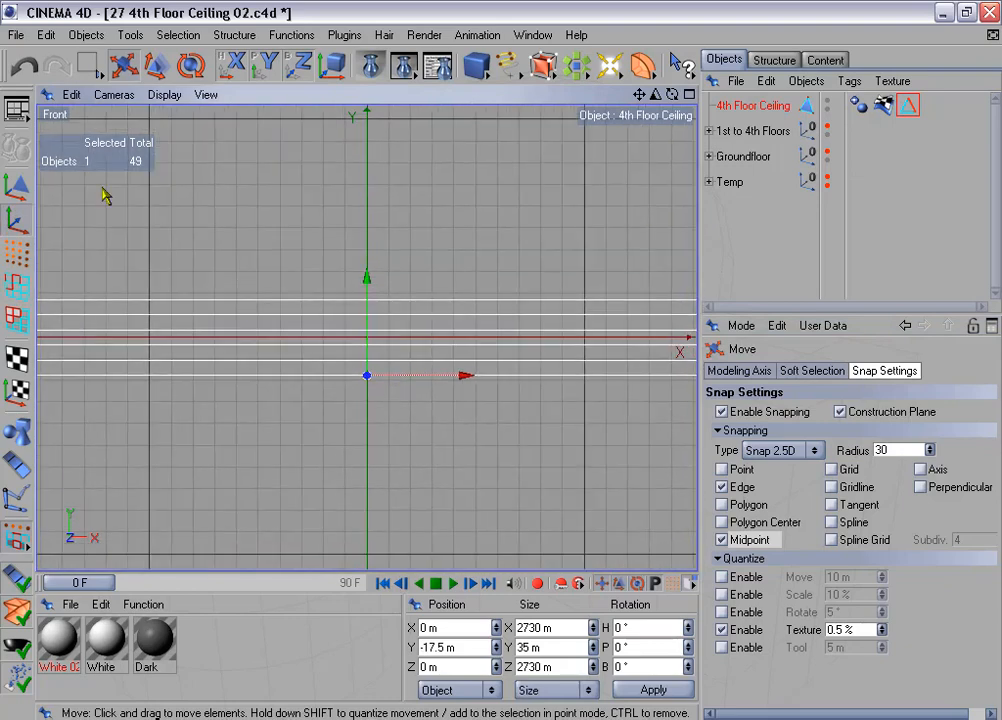
Step: Return to model mode, turn off midpoint snapping and show the 1st to 4th Floors group in the editor
{"action": "scroll", "coordinate": [405, 349], "scroll_direction": "down", "scroll_amount": 3}
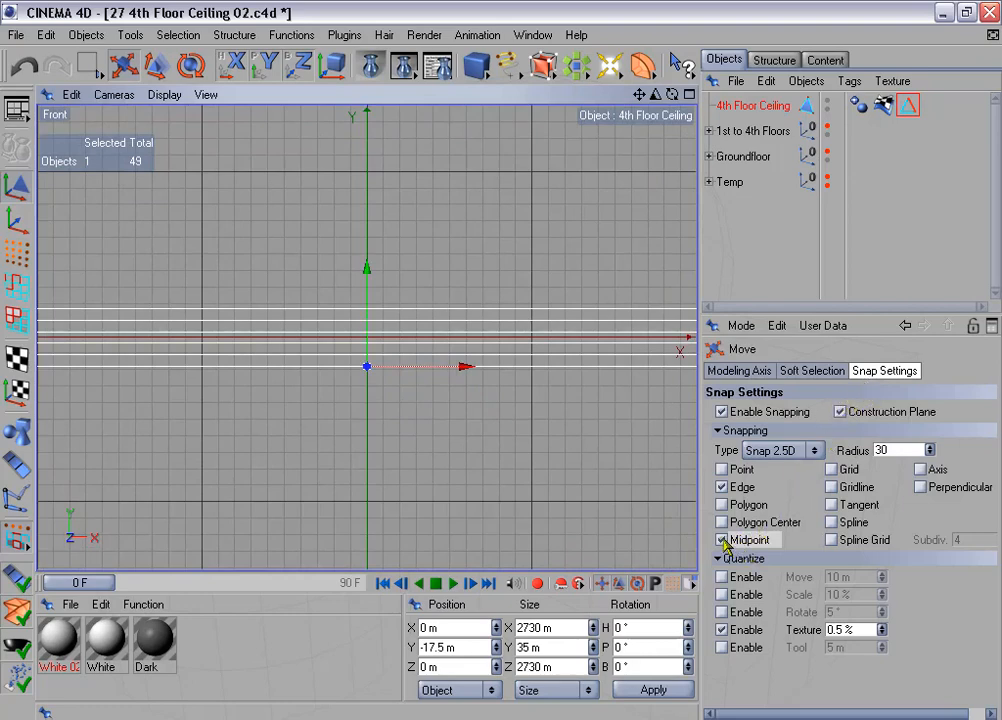
{"action": "left_click", "coordinate": [722, 540]}
{"action": "scroll", "coordinate": [687, 376], "scroll_direction": "down", "scroll_amount": 1}
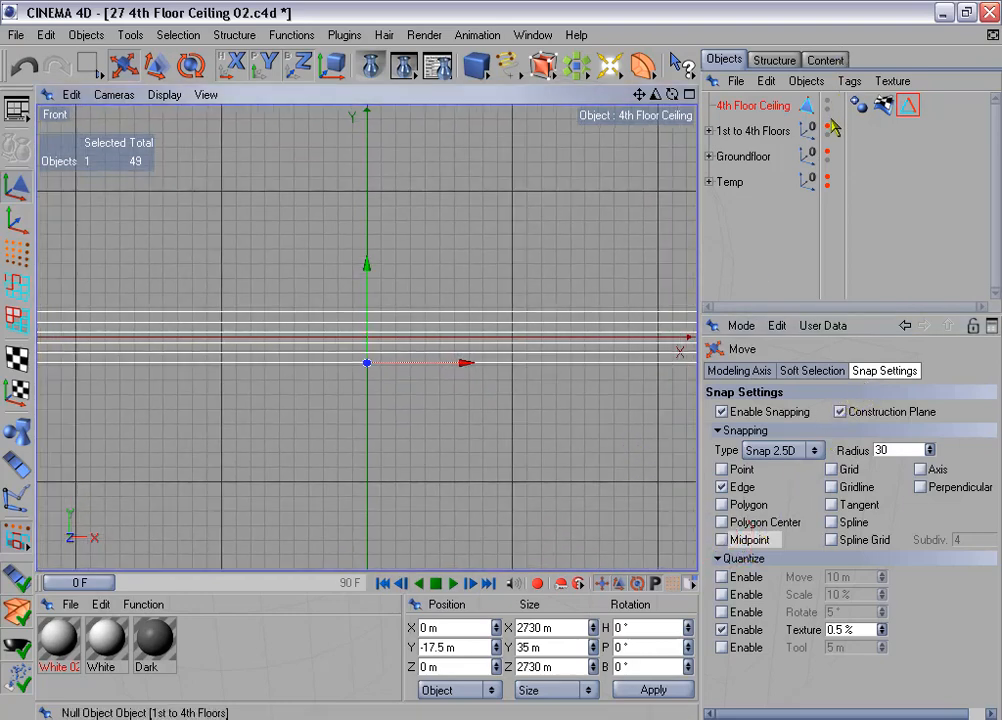
{"action": "left_click", "coordinate": [827, 129]}
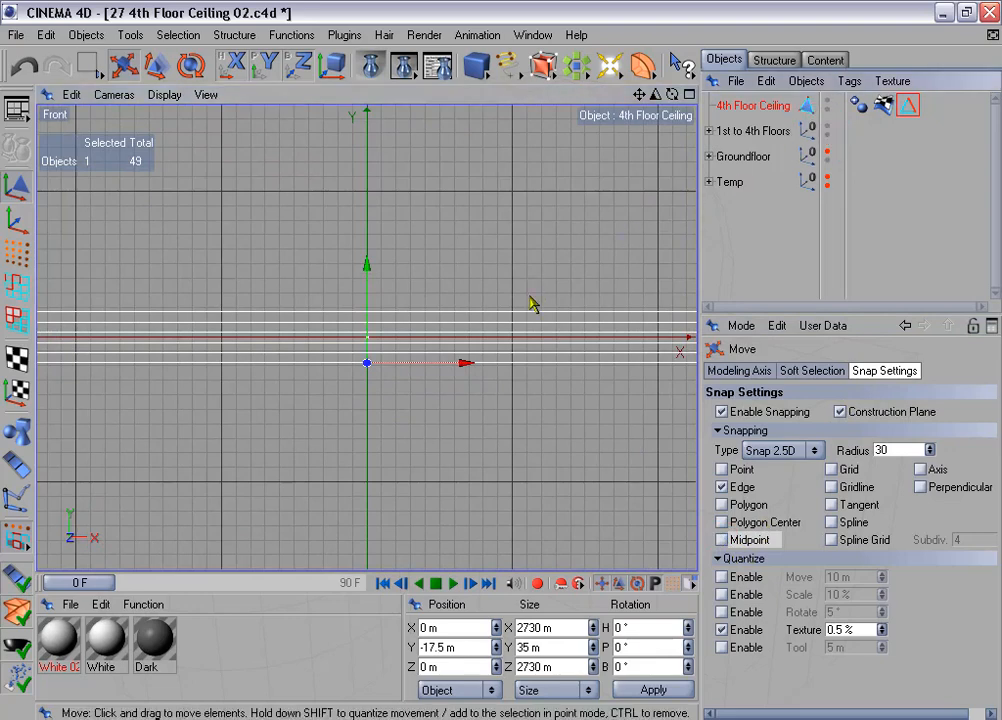
Step: Raise the 4th Floor Ceiling along Y to 1760 m, onto the top of the 1st to 4th Floors
{"action": "scroll", "coordinate": [530, 296], "scroll_direction": "down", "scroll_amount": 10}
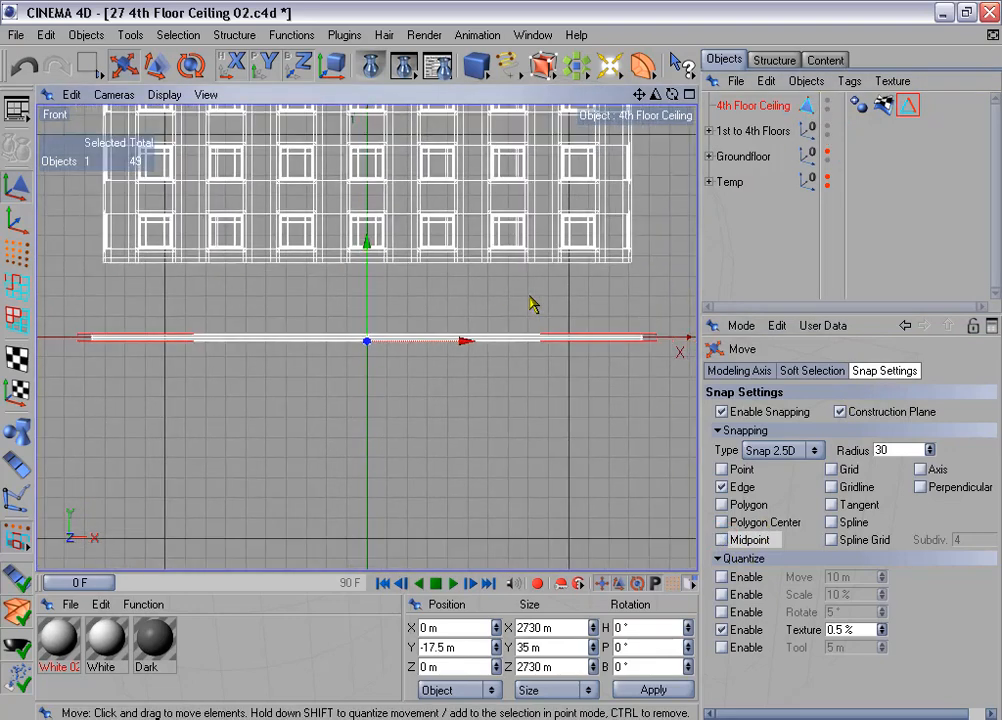
{"action": "middle_click_drag", "start_coordinate": [530, 296], "coordinate": [510, 263], "text": "alt"}
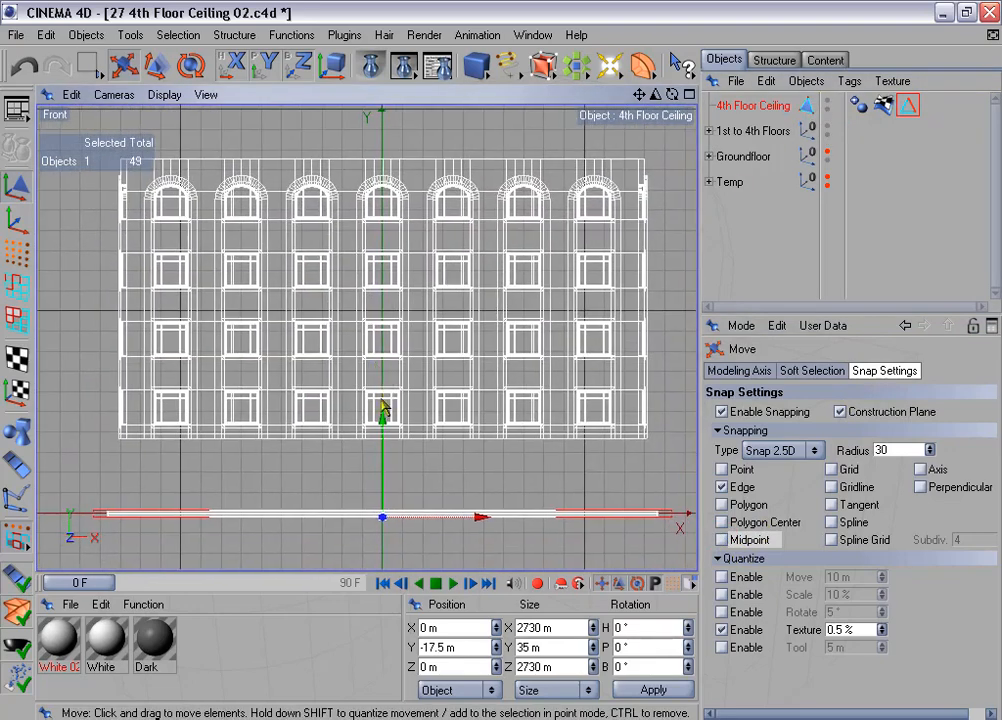
{"action": "left_click_drag", "start_coordinate": [379, 430], "coordinate": [379, 70]}
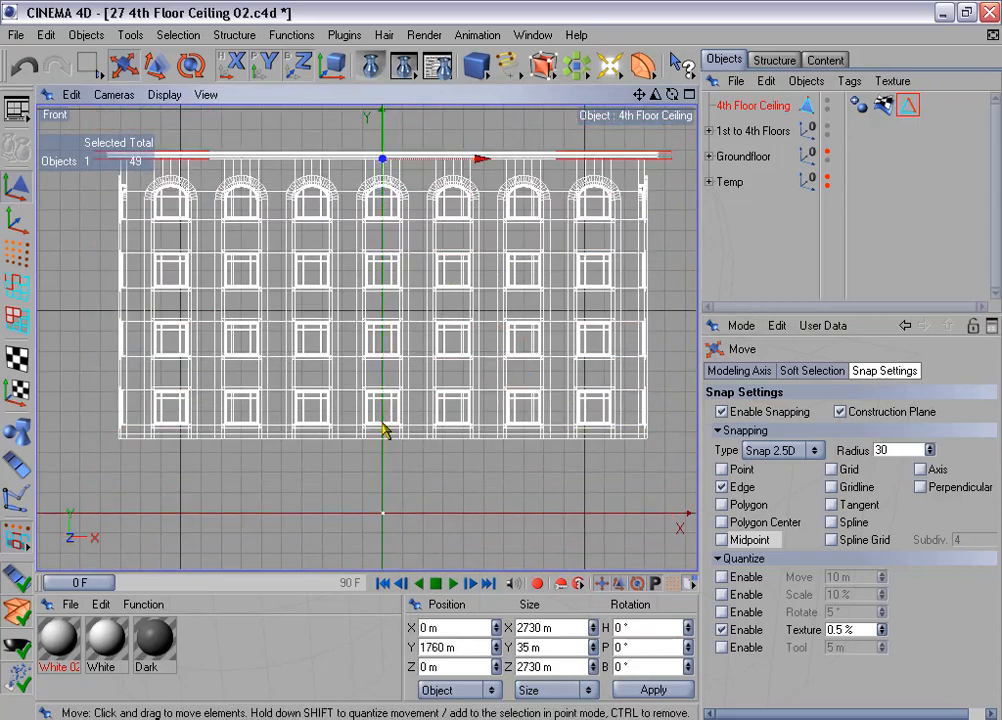
Step: In the perspective view, apply the White material to the 4th Floor Ceiling and nest it inside the 1st to 4th Floors group
{"action": "middle_click", "coordinate": [417, 337]}
{"action": "middle_click", "coordinate": [264, 280]}
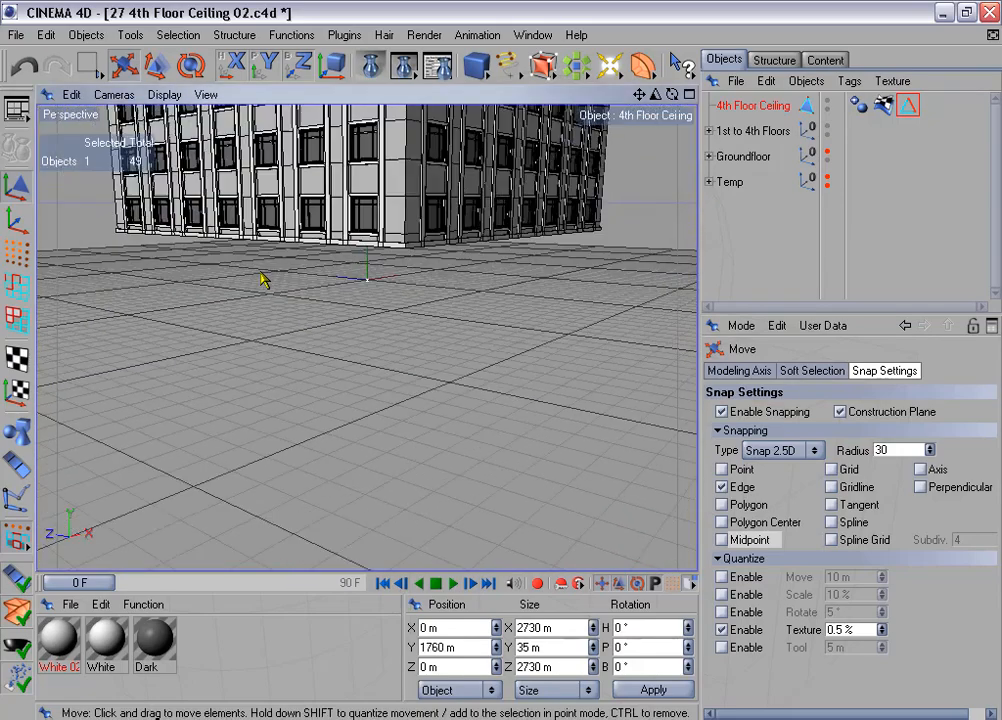
{"action": "scroll", "coordinate": [436, 230], "scroll_direction": "down", "scroll_amount": 3}
{"action": "middle_click_drag", "start_coordinate": [436, 230], "coordinate": [380, 360], "text": "alt"}
{"action": "left_click_drag", "start_coordinate": [447, 235], "coordinate": [397, 284], "text": "alt"}
{"action": "middle_click_drag", "start_coordinate": [474, 187], "coordinate": [497, 233], "text": "alt"}
{"action": "scroll", "coordinate": [475, 239], "scroll_direction": "up", "scroll_amount": 3}
{"action": "left_click_drag", "start_coordinate": [110, 631], "coordinate": [757, 132]}
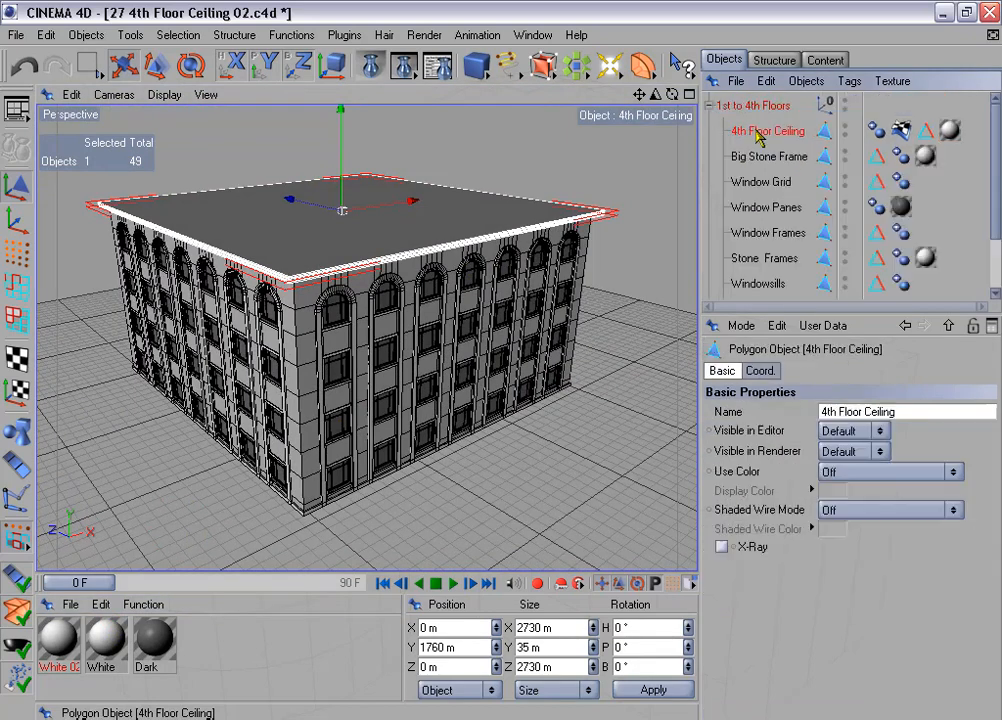
{"action": "left_click", "coordinate": [709, 105]}
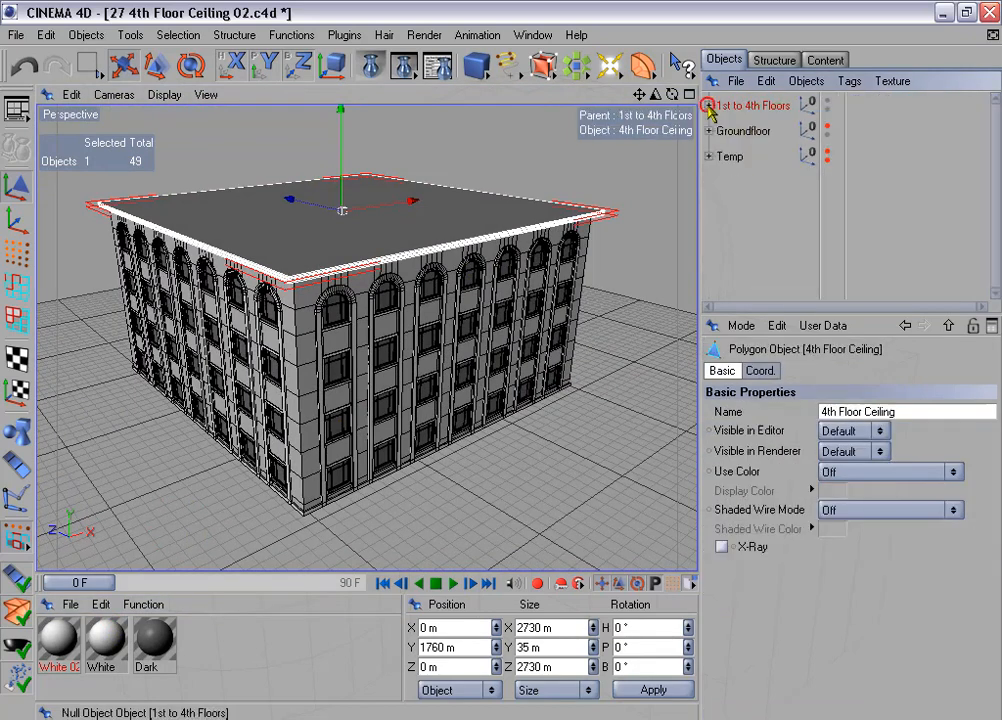
Step: Show the Groundfloor group in the editor and render the whole building to a picture window
{"action": "left_click", "coordinate": [828, 127]}
{"action": "mouse_move", "coordinate": [375, 236]}
{"action": "left_mouse_down", "text": "alt"}
{"action": "mouse_move", "coordinate": [400, 232]}
{"action": "mouse_move", "coordinate": [383, 226]}
{"action": "left_mouse_up", "text": "alt"}
{"action": "left_click", "coordinate": [405, 67]}
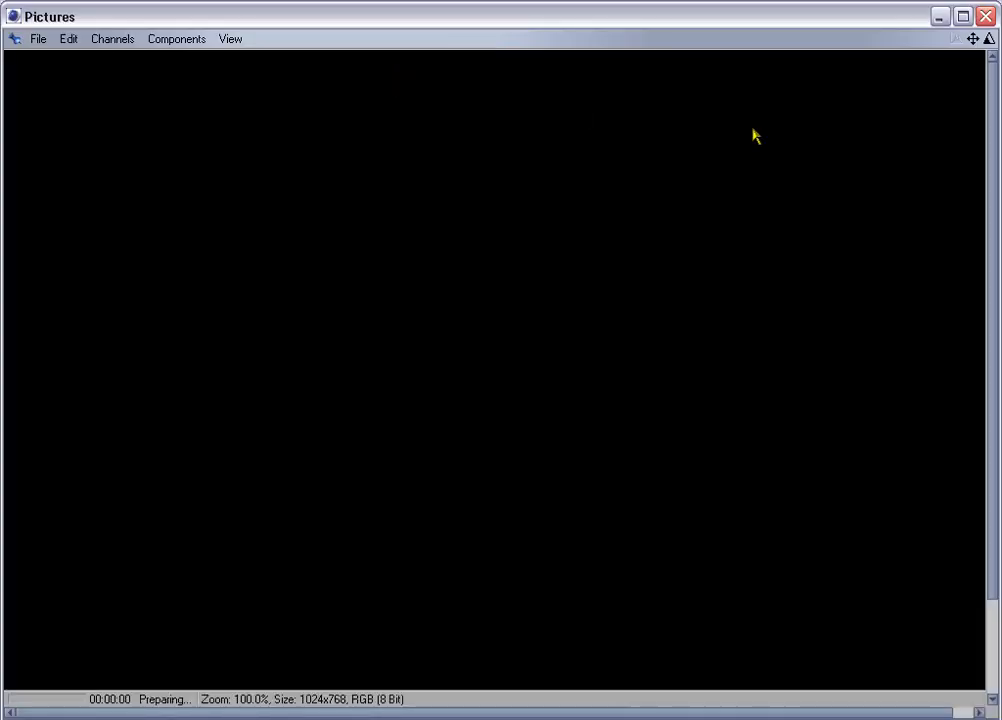
{"action": "left_click", "coordinate": [966, 17]}
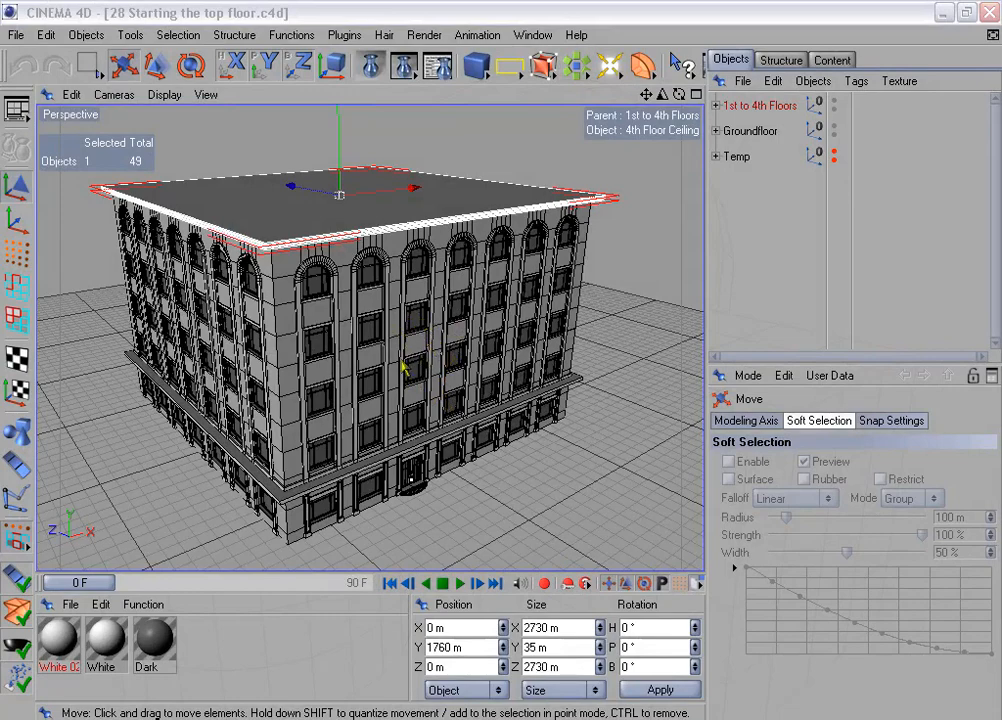
Step: Hide the 1st to 4th Floors and Groundfloor groups in the editor
{"action": "left_click_drag", "start_coordinate": [501, 358], "coordinate": [493, 384], "text": "alt"}
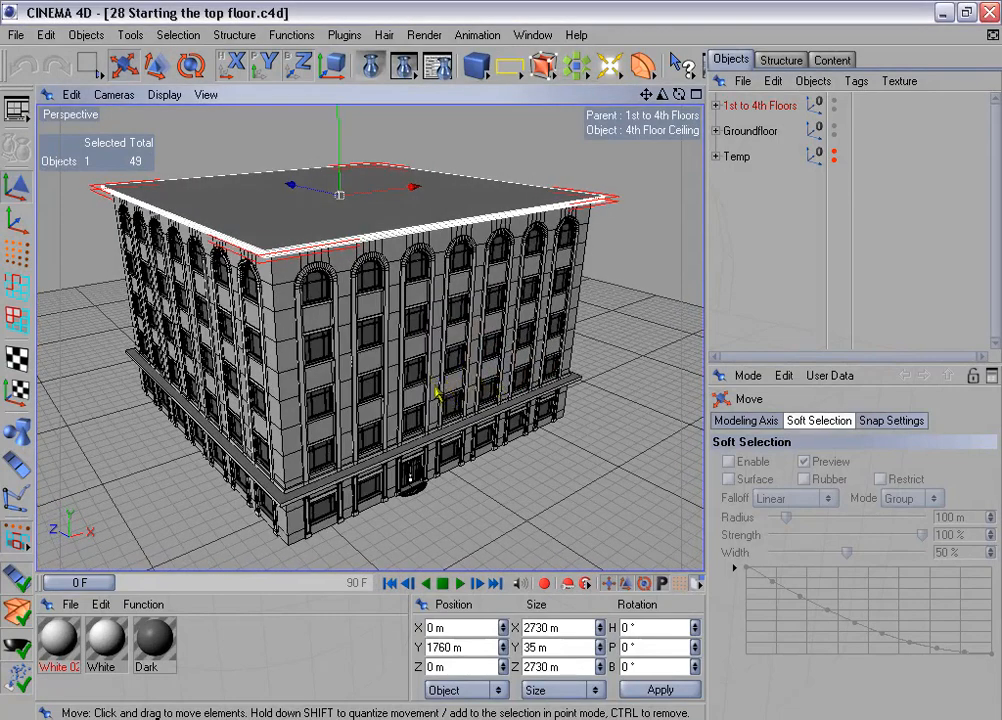
{"action": "left_click", "coordinate": [834, 100]}
{"action": "left_click", "coordinate": [834, 100]}
{"action": "double_click", "coordinate": [834, 127]}
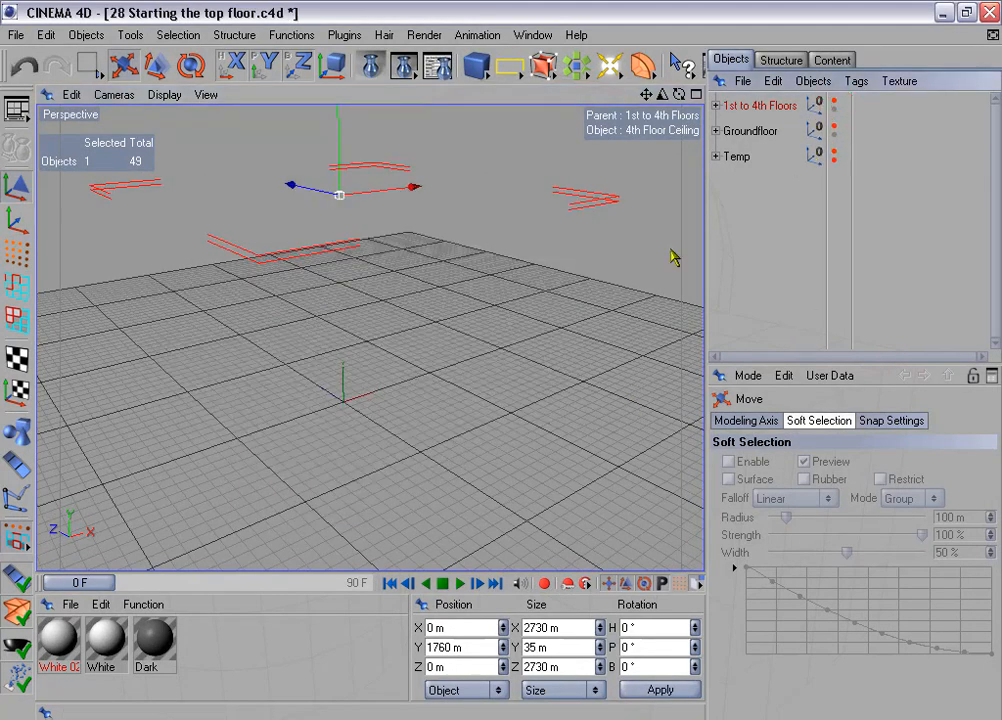
Step: Switch to the front view and add a rectangle spline at the origin
{"action": "middle_click", "coordinate": [520, 362]}
{"action": "middle_click", "coordinate": [490, 442]}
{"action": "scroll", "coordinate": [488, 444], "scroll_direction": "down", "scroll_amount": 1}
{"action": "scroll", "coordinate": [490, 450], "scroll_direction": "down", "scroll_amount": 1}
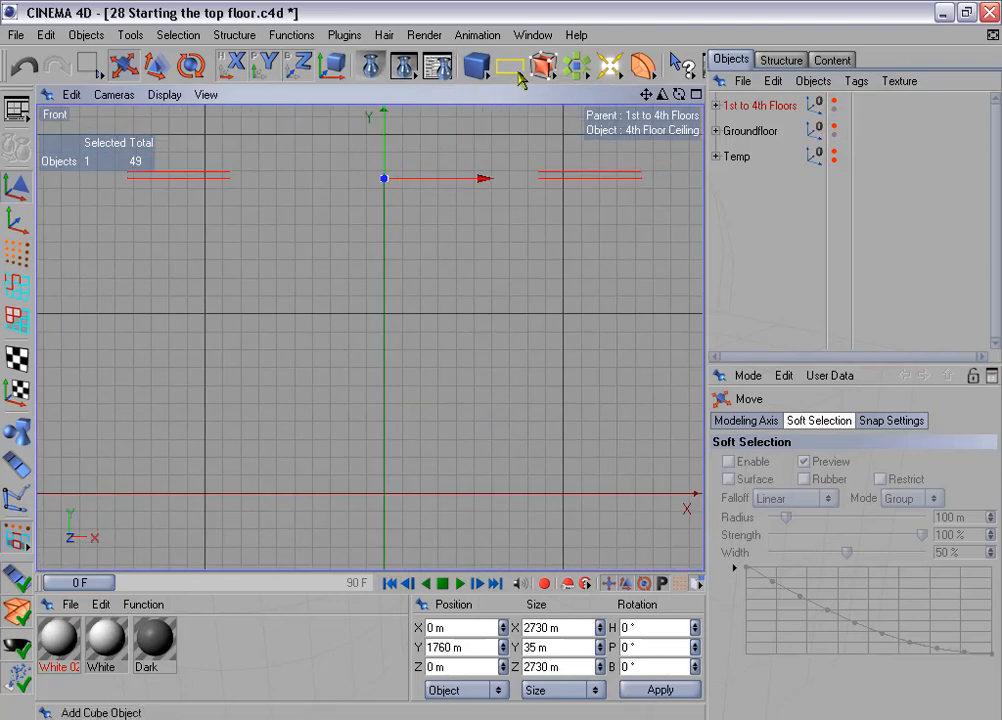
{"action": "left_click_drag", "start_coordinate": [512, 70], "coordinate": [597, 157]}
{"action": "scroll", "coordinate": [443, 369], "scroll_direction": "down", "scroll_amount": 1}
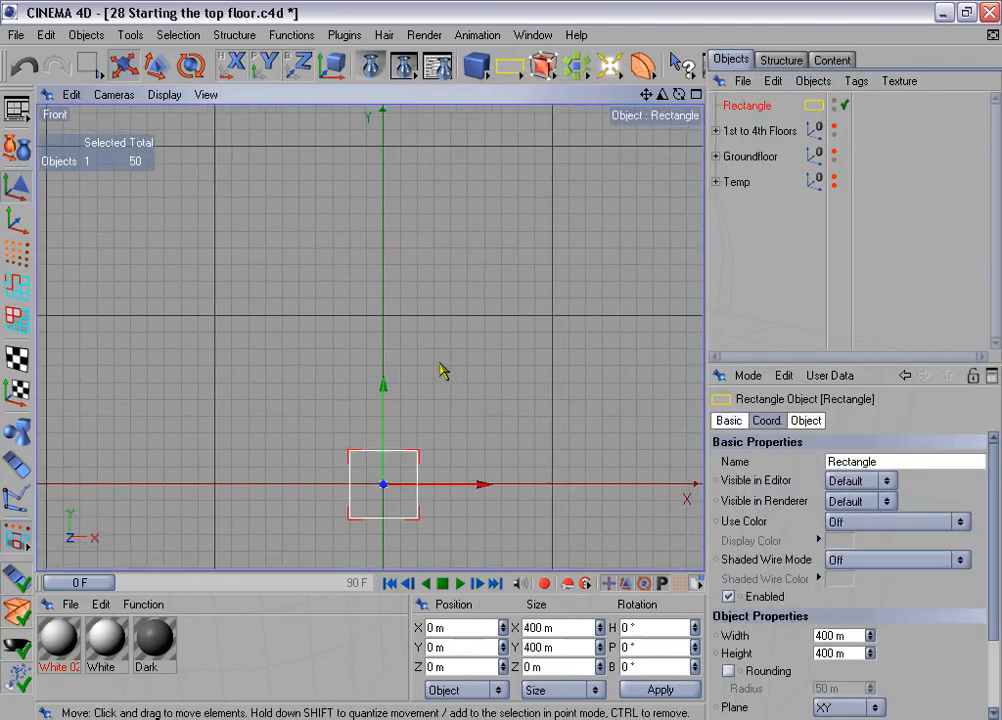
Step: Set the rectangle spline's width and height to 170 m and frame it in the view
{"action": "left_click", "coordinate": [806, 420]}
{"action": "left_click", "coordinate": [845, 463]}
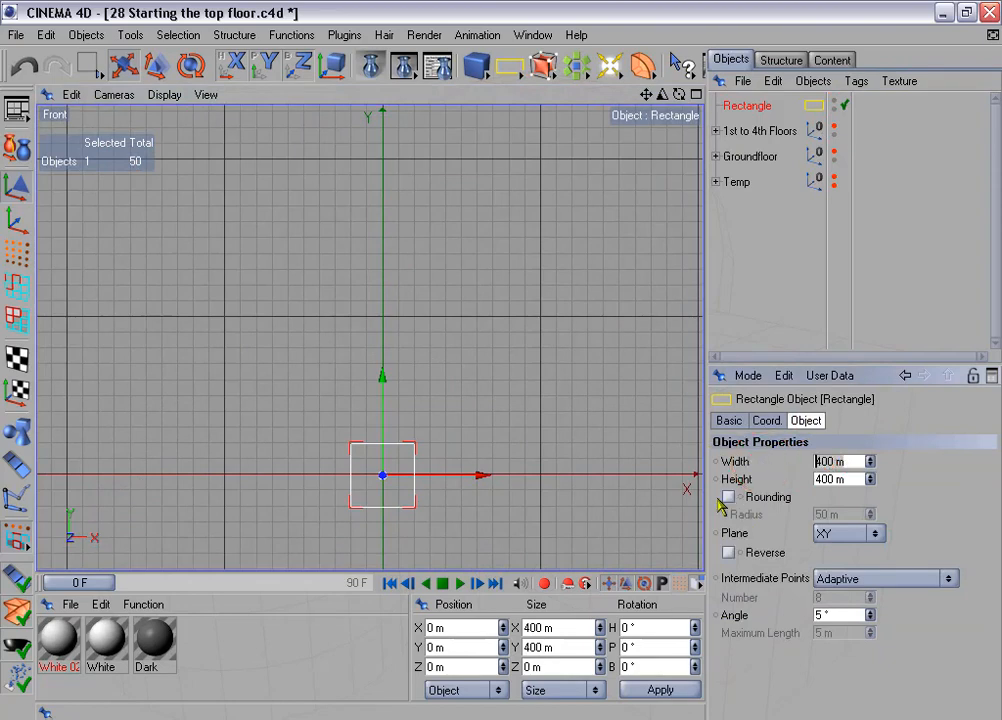
{"action": "type", "text": "170"}
{"action": "key", "text": "Tab"}
{"action": "type", "text": "1"}
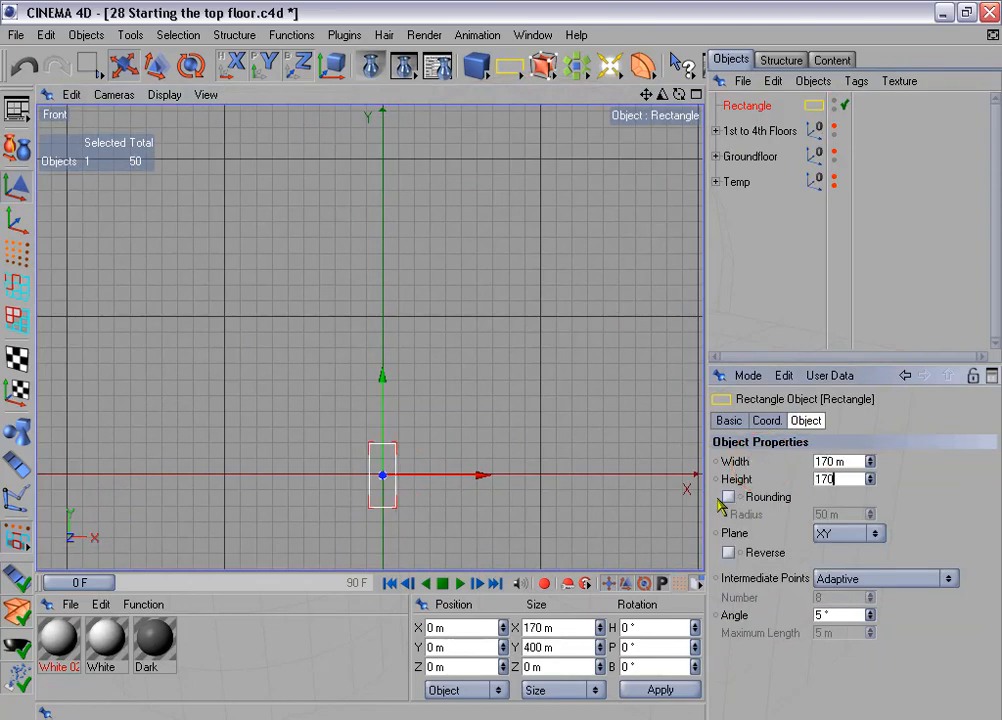
{"action": "key", "text": "Return"}
{"action": "key", "text": "o"}
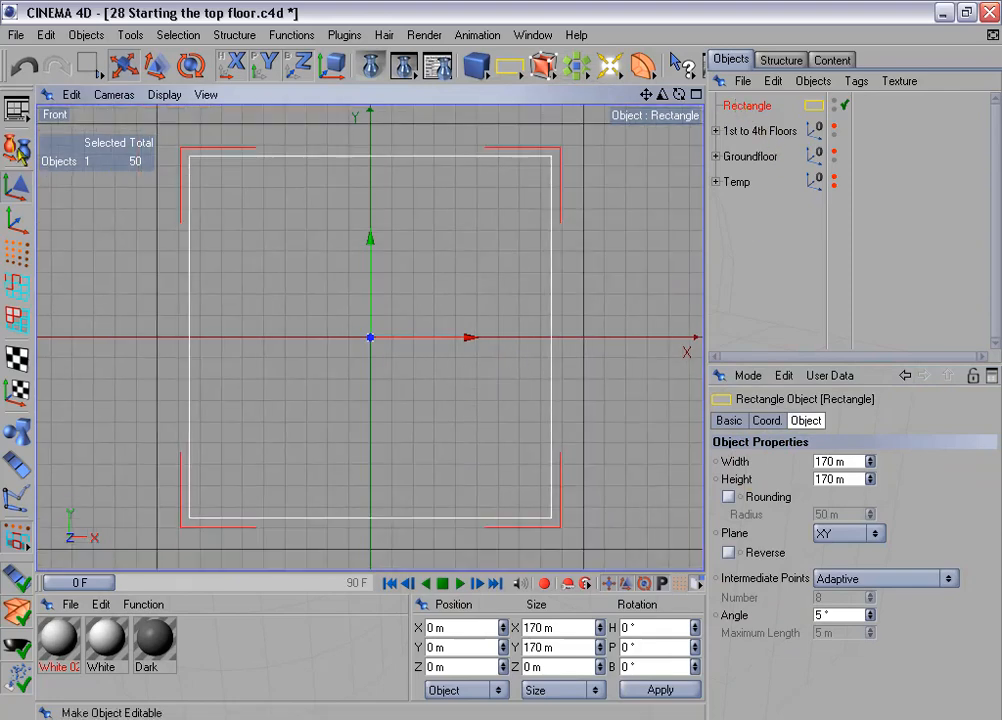
Step: Make the rectangle spline editable and duplicate it as a size reference
{"action": "left_click", "coordinate": [16, 148]}
{"action": "left_click_drag", "start_coordinate": [730, 106], "coordinate": [740, 131]}
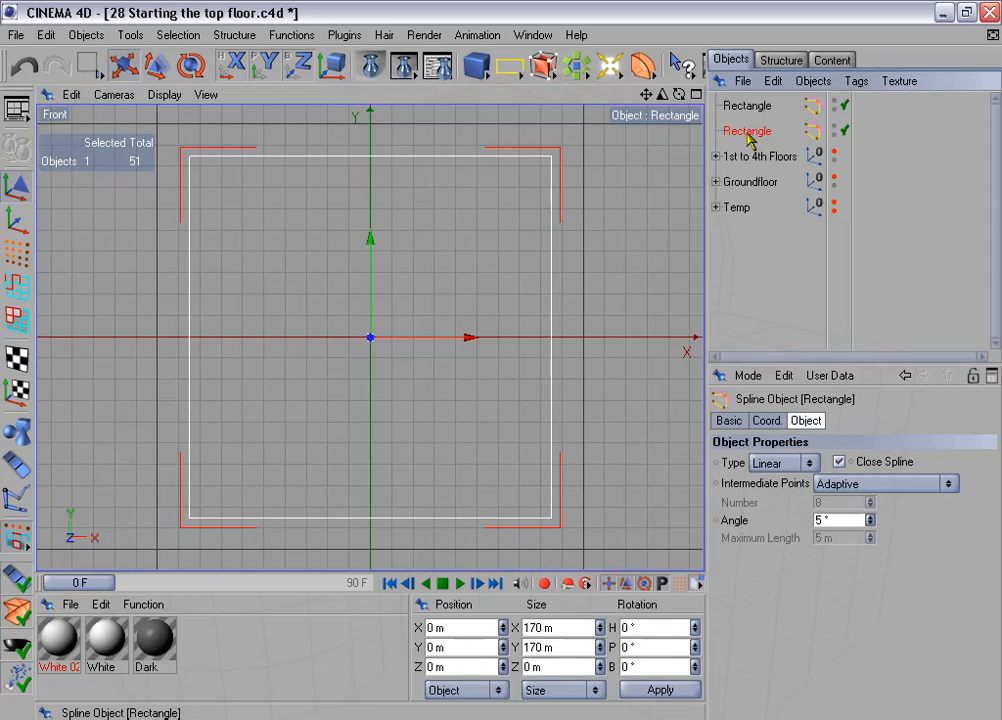
Step: Change the first rectangle's spline type to Bezier and switch to point editing
{"action": "left_click", "coordinate": [745, 106]}
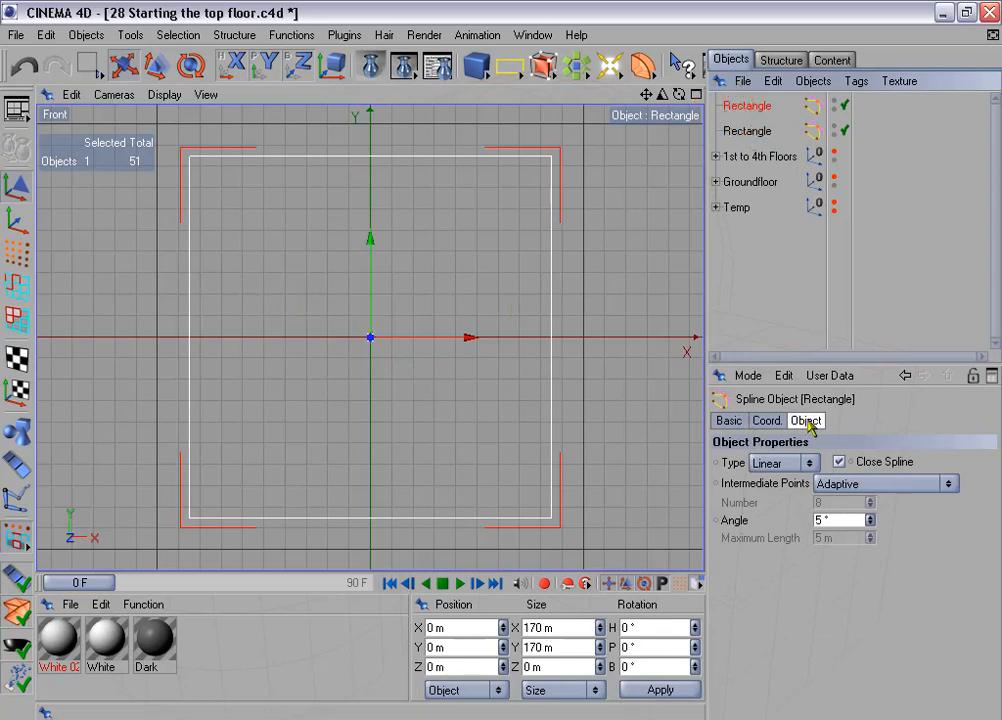
{"action": "left_click", "coordinate": [781, 464]}
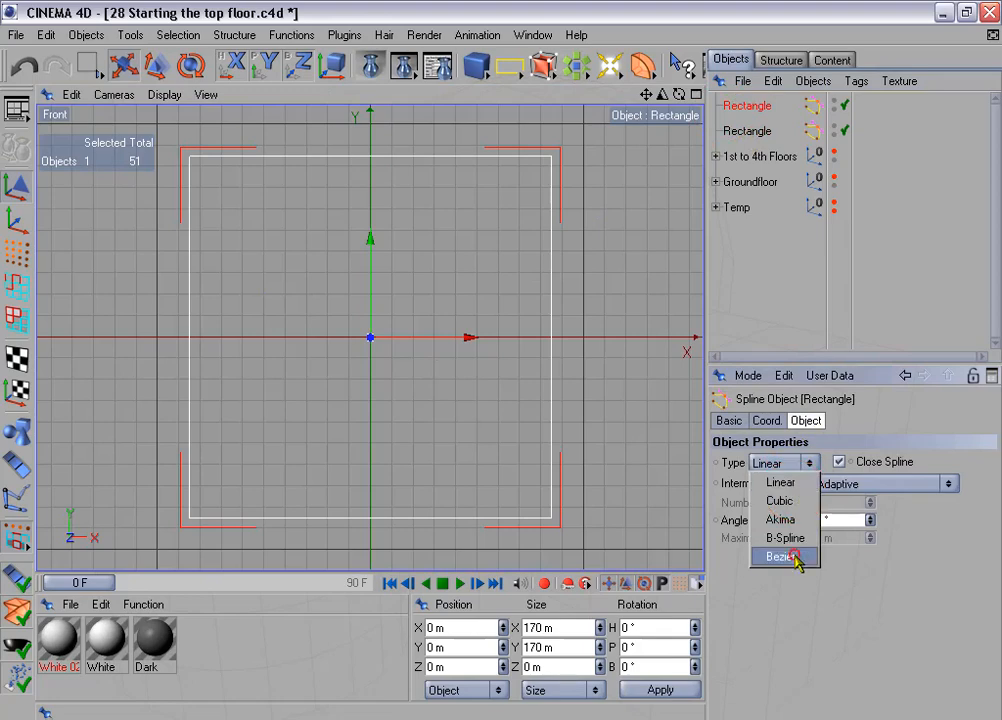
{"action": "left_click", "coordinate": [797, 557]}
{"action": "left_click", "coordinate": [15, 192]}
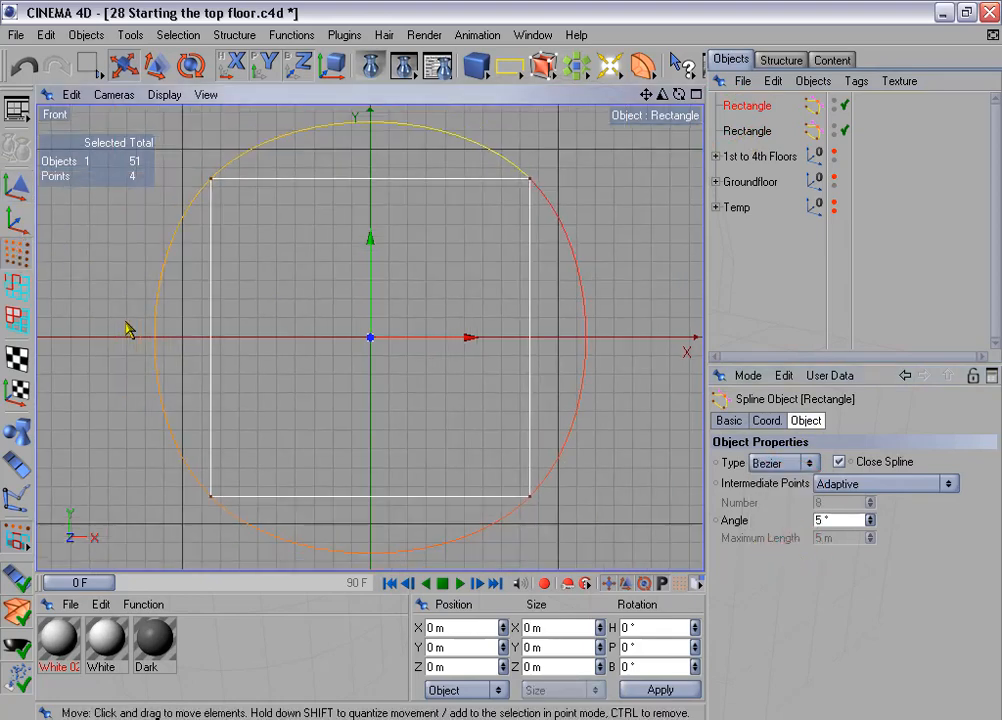
Step: Select the Bezier spline's two bottom points and apply Hard Interpolation to them
{"action": "left_click", "coordinate": [88, 64]}
{"action": "left_click_drag", "start_coordinate": [139, 438], "coordinate": [567, 557]}
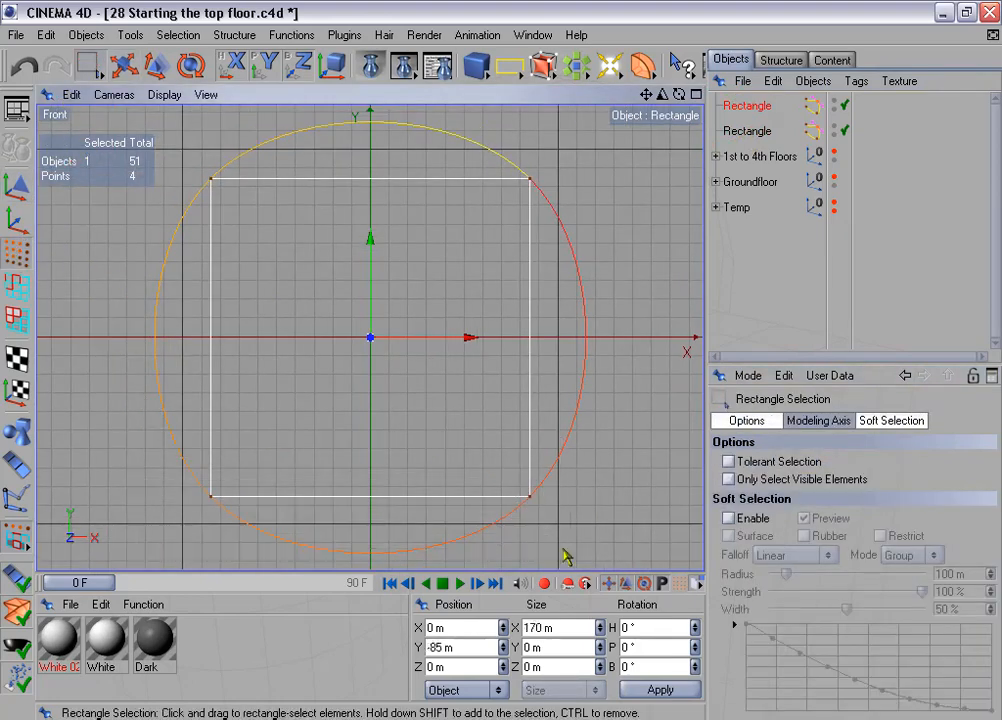
{"action": "left_click", "coordinate": [234, 34]}
{"action": "mouse_move", "coordinate": [250, 62]}
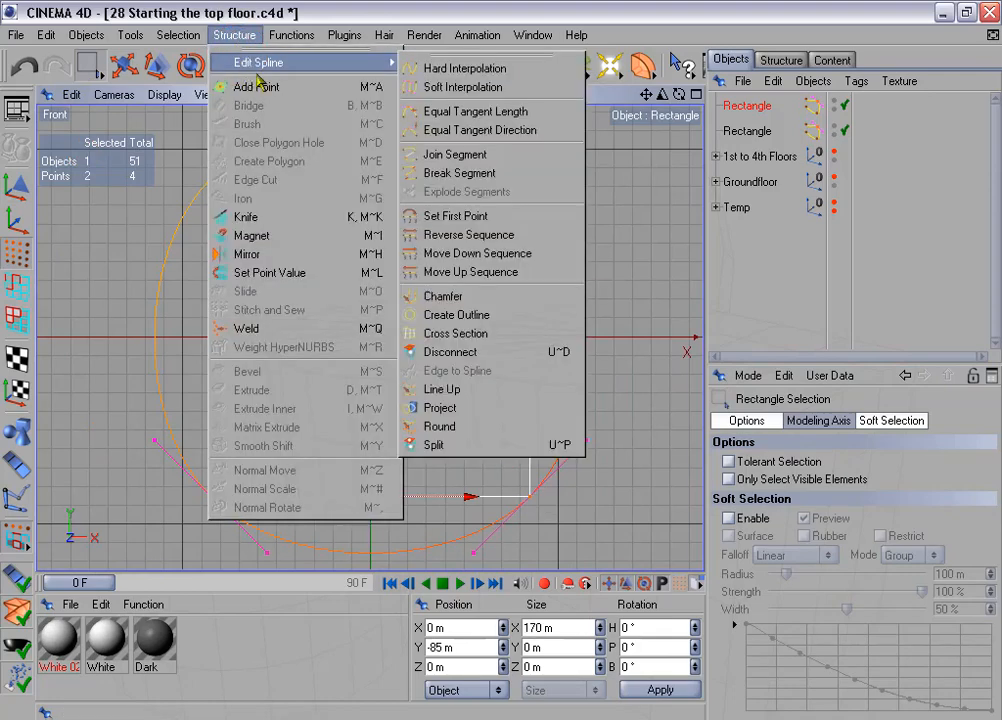
{"action": "left_click", "coordinate": [466, 69]}
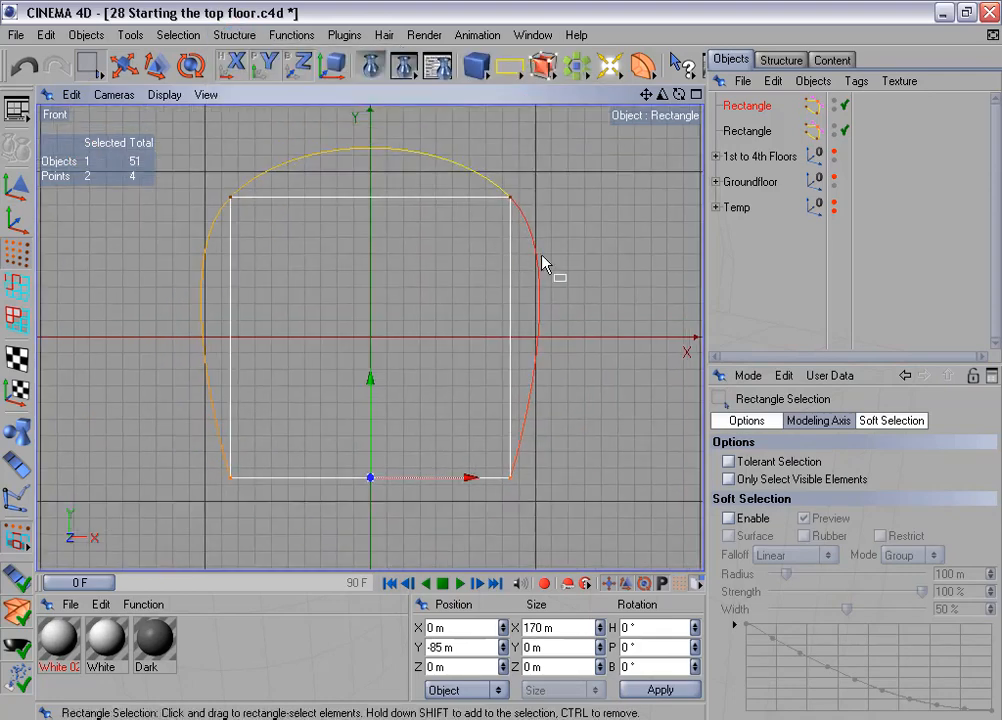
Step: Set the Move tool to snap to splines instead of edges
{"action": "middle_click_drag", "start_coordinate": [542, 256], "coordinate": [542, 261], "text": "alt"}
{"action": "scroll", "coordinate": [332, 222], "scroll_direction": "up", "scroll_amount": 1}
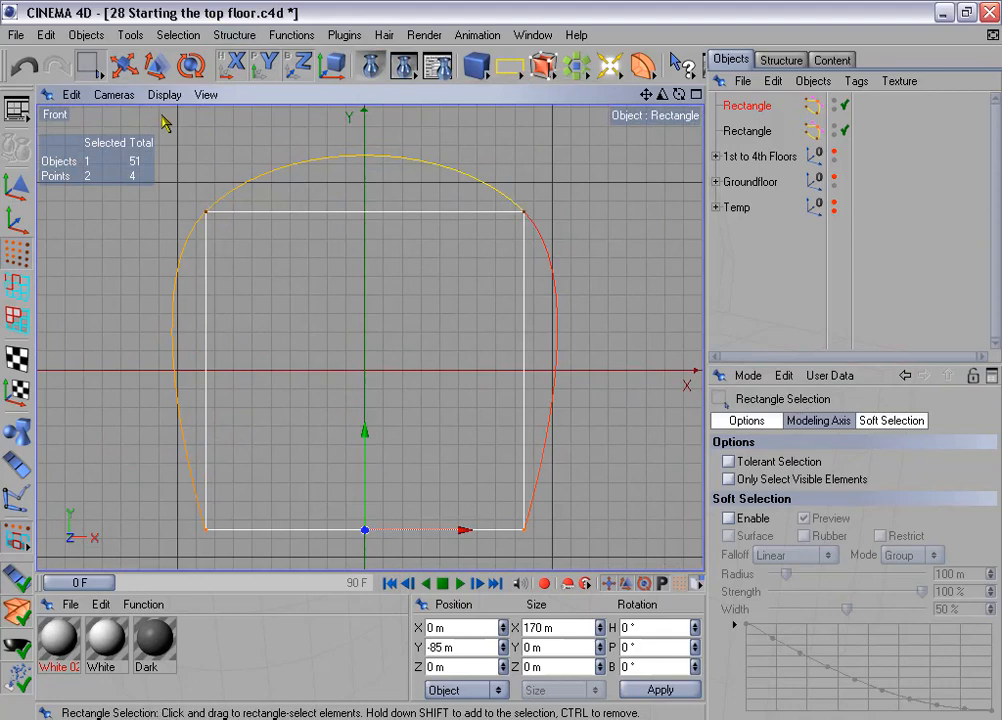
{"action": "left_click", "coordinate": [121, 70]}
{"action": "left_click", "coordinate": [893, 421]}
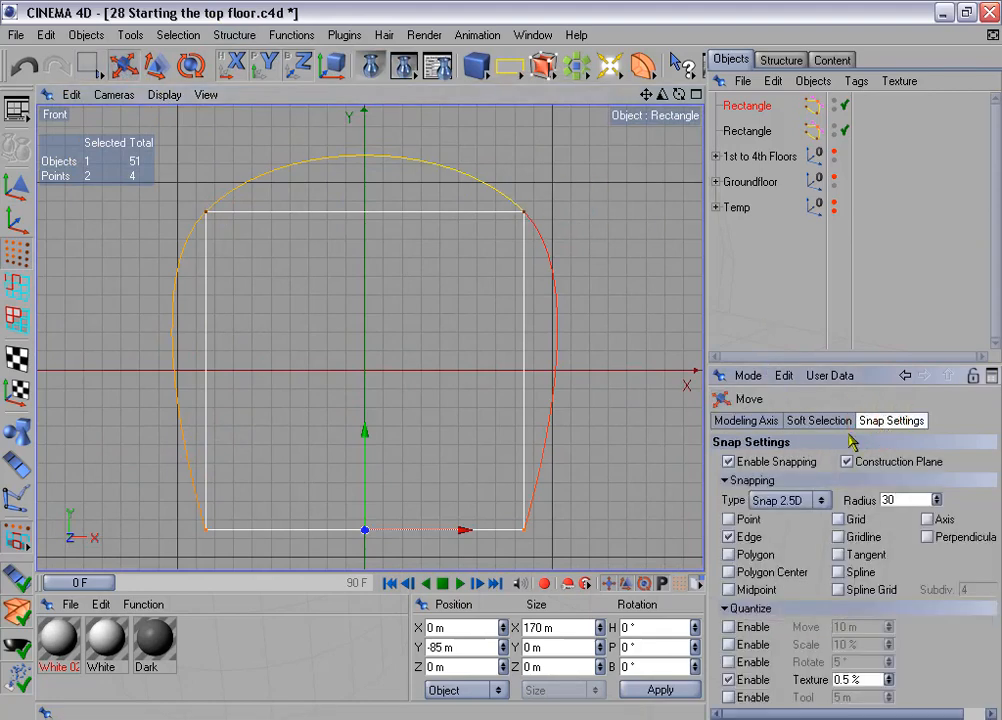
{"action": "left_click", "coordinate": [730, 538]}
{"action": "left_click", "coordinate": [839, 572]}
Step: Select the two top points and snap their lower tangent handles onto the reference rectangle's vertical sides
{"action": "left_click", "coordinate": [88, 65]}
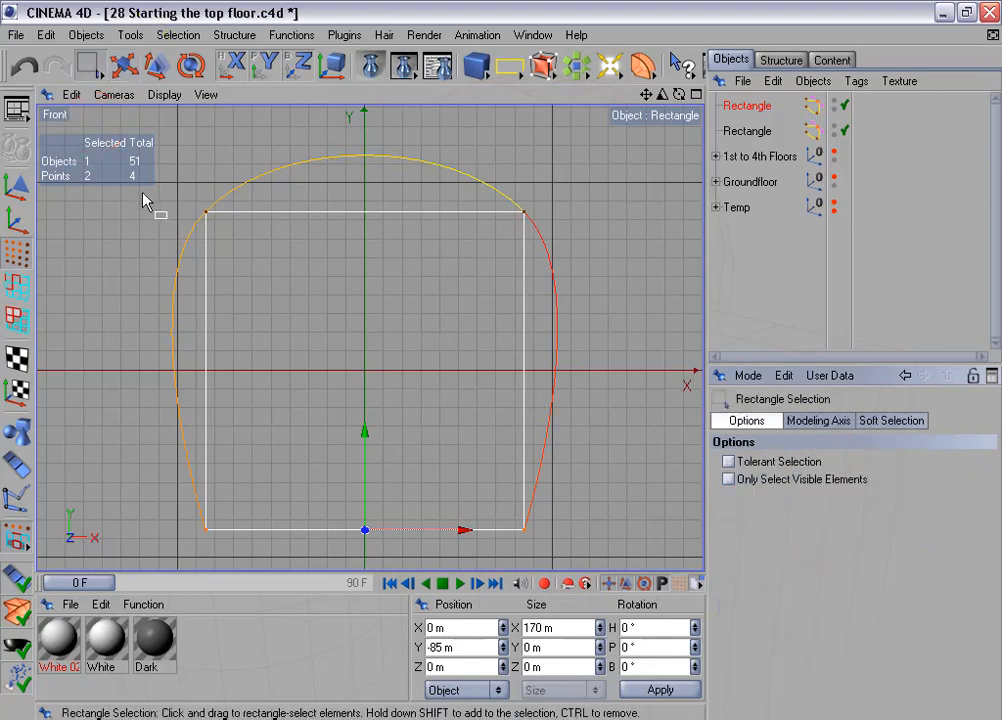
{"action": "left_click_drag", "start_coordinate": [184, 212], "coordinate": [600, 268]}
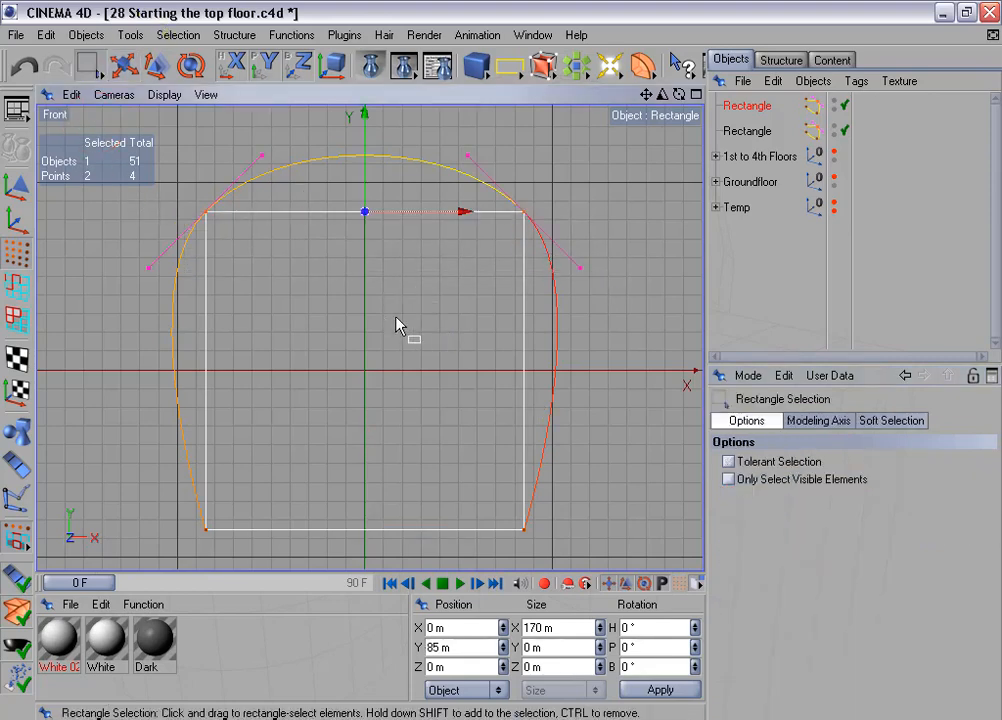
{"action": "middle_click_drag", "start_coordinate": [391, 327], "coordinate": [404, 324], "text": "alt"}
{"action": "scroll", "coordinate": [391, 327], "scroll_direction": "up", "scroll_amount": 1}
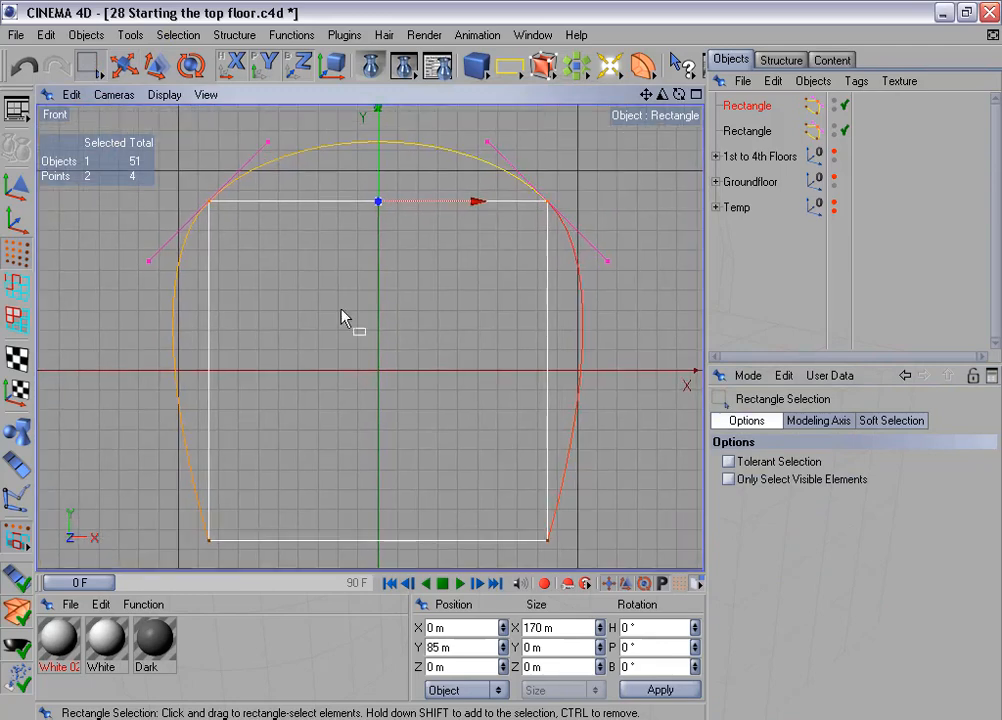
{"action": "left_click", "coordinate": [124, 65]}
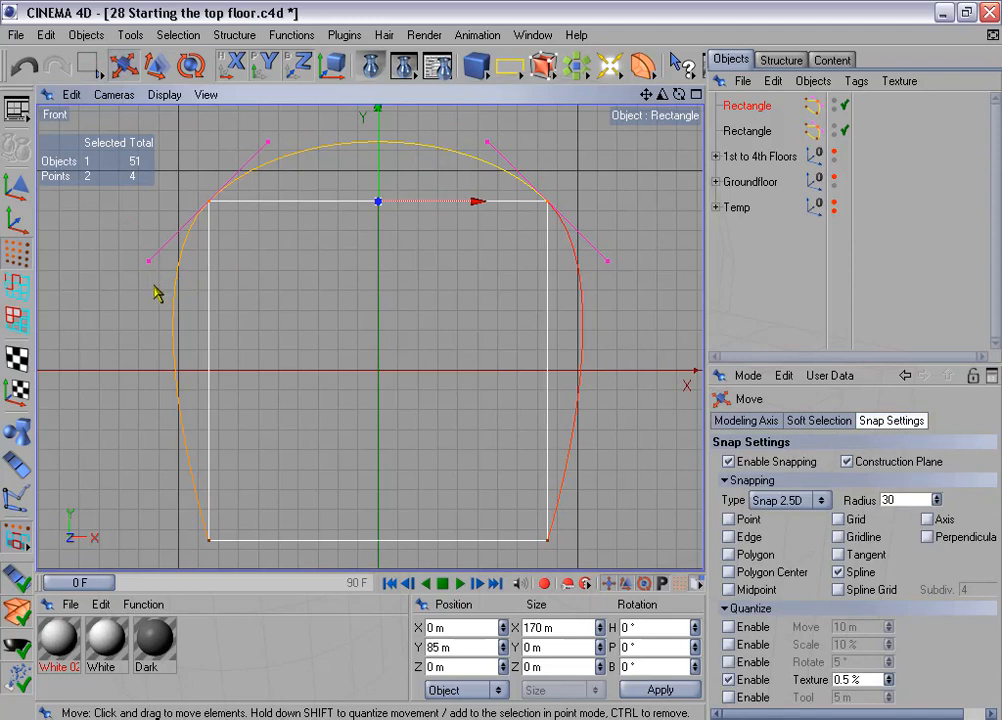
{"action": "left_click_drag", "start_coordinate": [149, 264], "coordinate": [208, 273]}
{"action": "left_click_drag", "start_coordinate": [608, 263], "coordinate": [547, 263]}
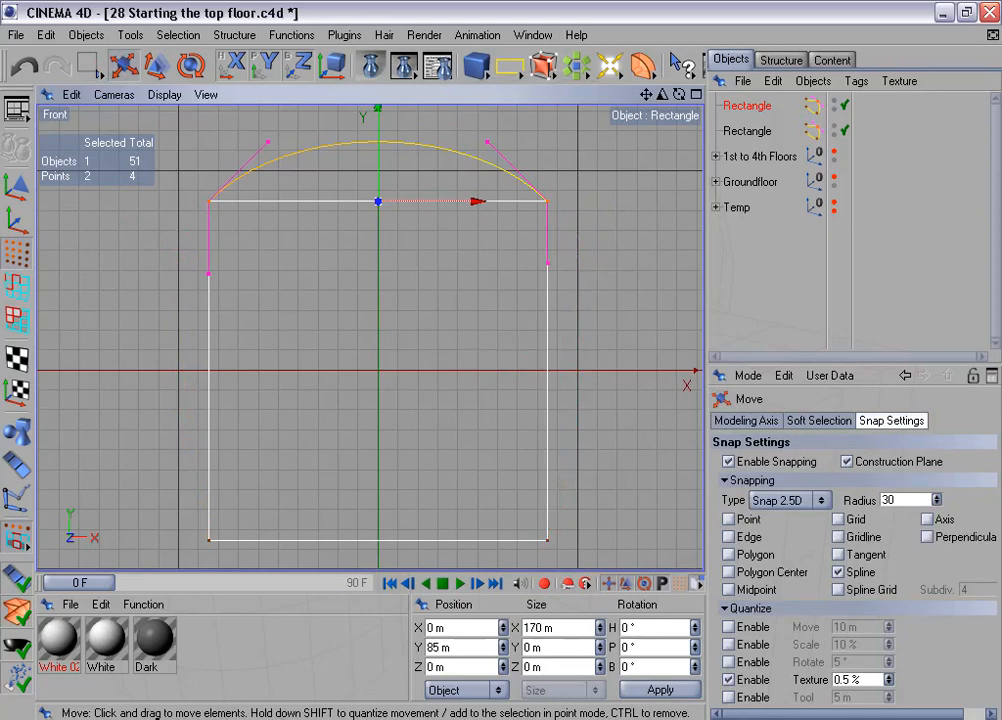
Step: Lower the two top points to about Y 55 m so the arch's peak meets the reference rectangle's upper edge
{"action": "scroll", "coordinate": [577, 276], "scroll_direction": "down", "scroll_amount": 1}
{"action": "middle_click_drag", "start_coordinate": [577, 276], "coordinate": [557, 350], "text": "alt"}
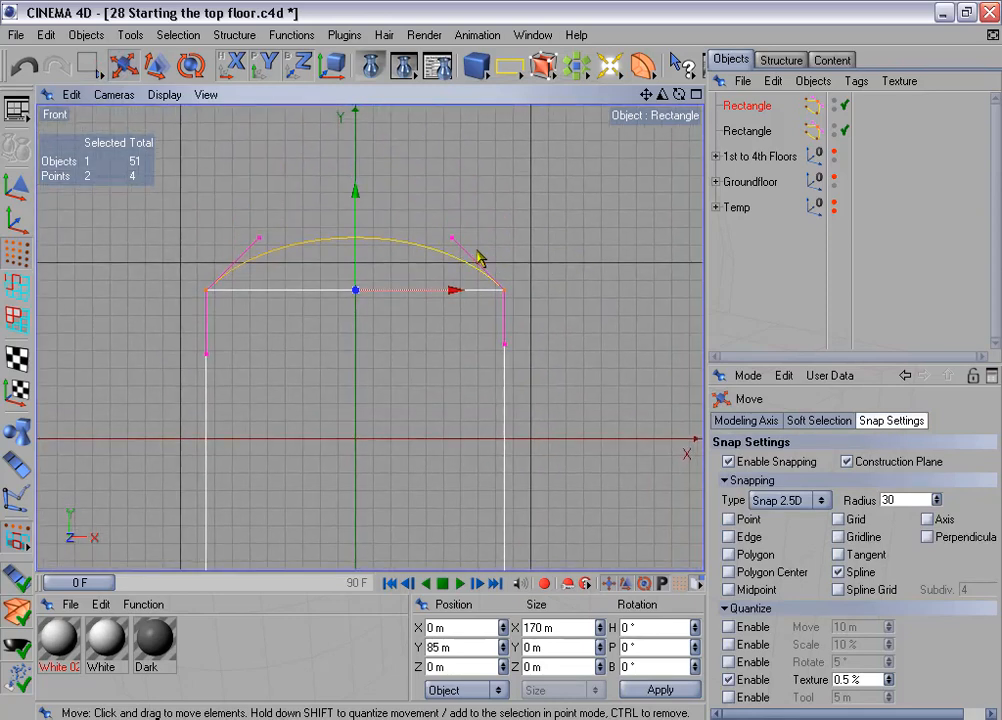
{"action": "scroll", "coordinate": [477, 250], "scroll_direction": "up", "scroll_amount": 5}
{"action": "scroll", "coordinate": [478, 258], "scroll_direction": "up", "scroll_amount": 1}
{"action": "left_click_drag", "start_coordinate": [347, 154], "coordinate": [341, 262]}
{"action": "scroll", "coordinate": [345, 210], "scroll_direction": "up", "scroll_amount": 4}
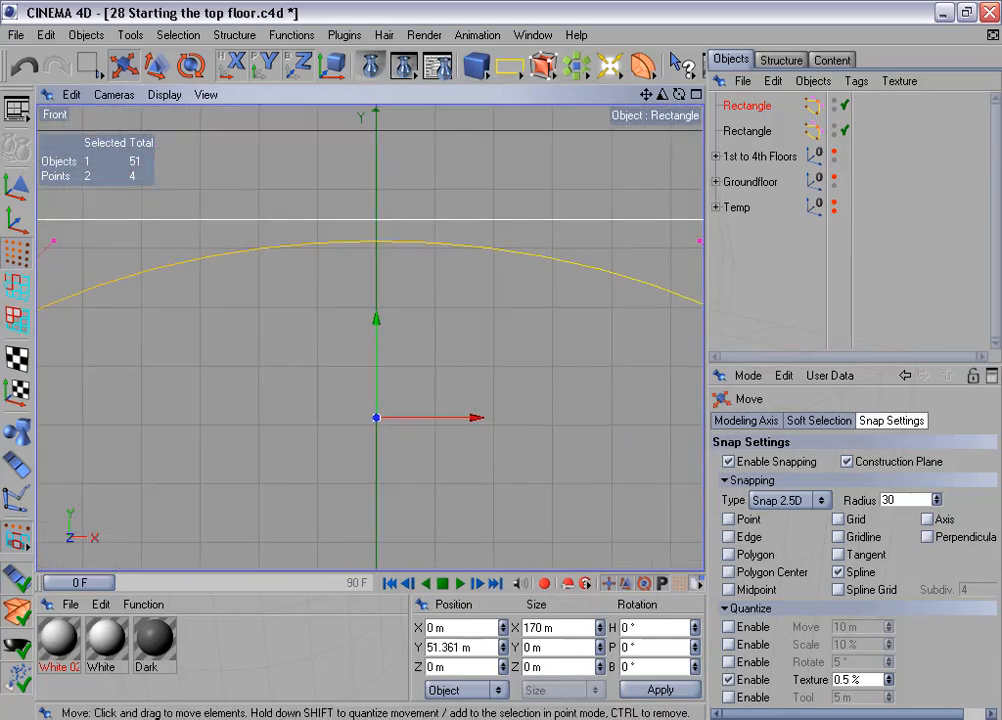
{"action": "scroll", "coordinate": [339, 237], "scroll_direction": "up", "scroll_amount": 1}
{"action": "left_click_drag", "start_coordinate": [379, 341], "coordinate": [379, 311]}
{"action": "scroll", "coordinate": [402, 336], "scroll_direction": "down", "scroll_amount": 5}
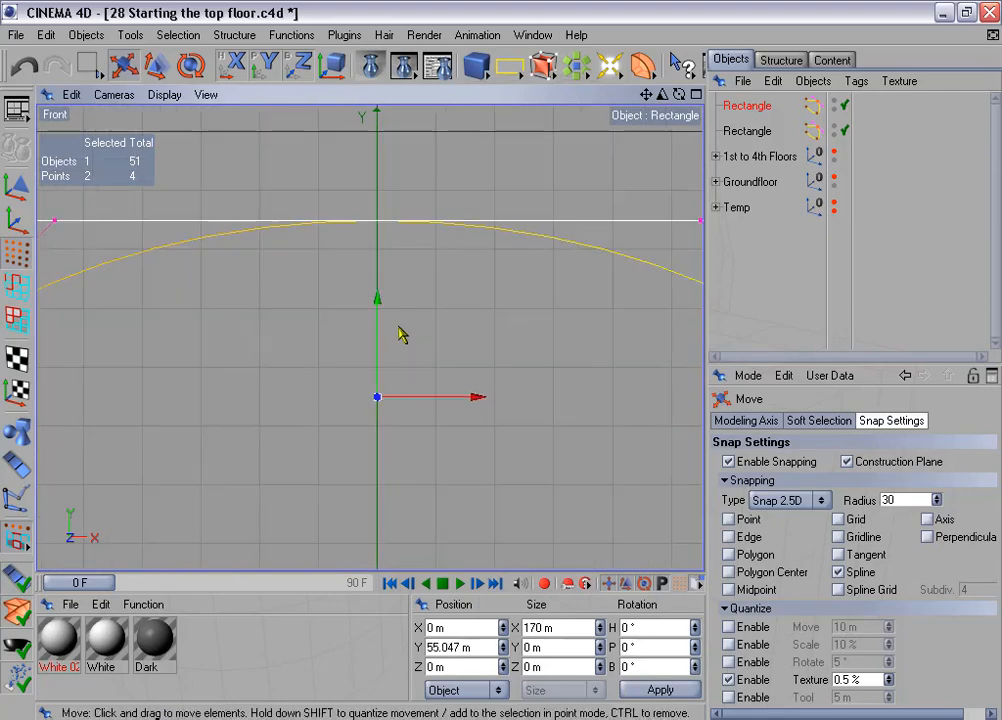
{"action": "scroll", "coordinate": [402, 333], "scroll_direction": "down", "scroll_amount": 3}
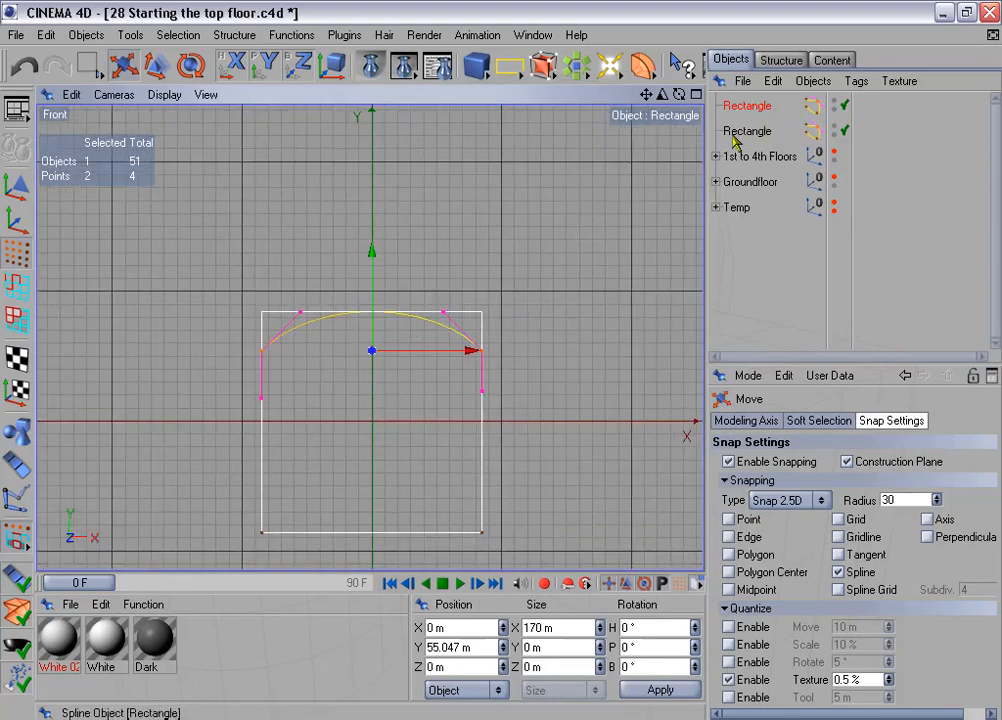
Step: Delete the duplicate reference rectangle and select the remaining arched spline
{"action": "left_click", "coordinate": [736, 134]}
{"action": "key", "text": "Delete"}
{"action": "scroll", "coordinate": [519, 246], "scroll_direction": "down", "scroll_amount": 2}
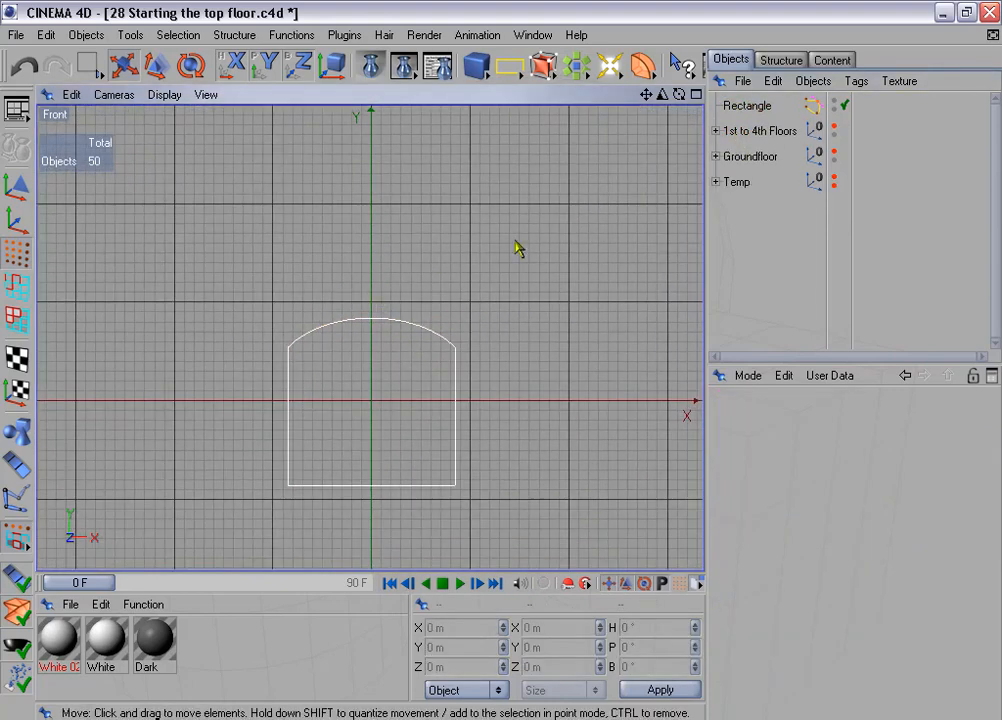
{"action": "left_click", "coordinate": [737, 108]}
{"action": "scroll", "coordinate": [658, 163], "scroll_direction": "down", "scroll_amount": 2}
{"action": "middle_click_drag", "start_coordinate": [503, 233], "coordinate": [441, 125], "text": "alt"}
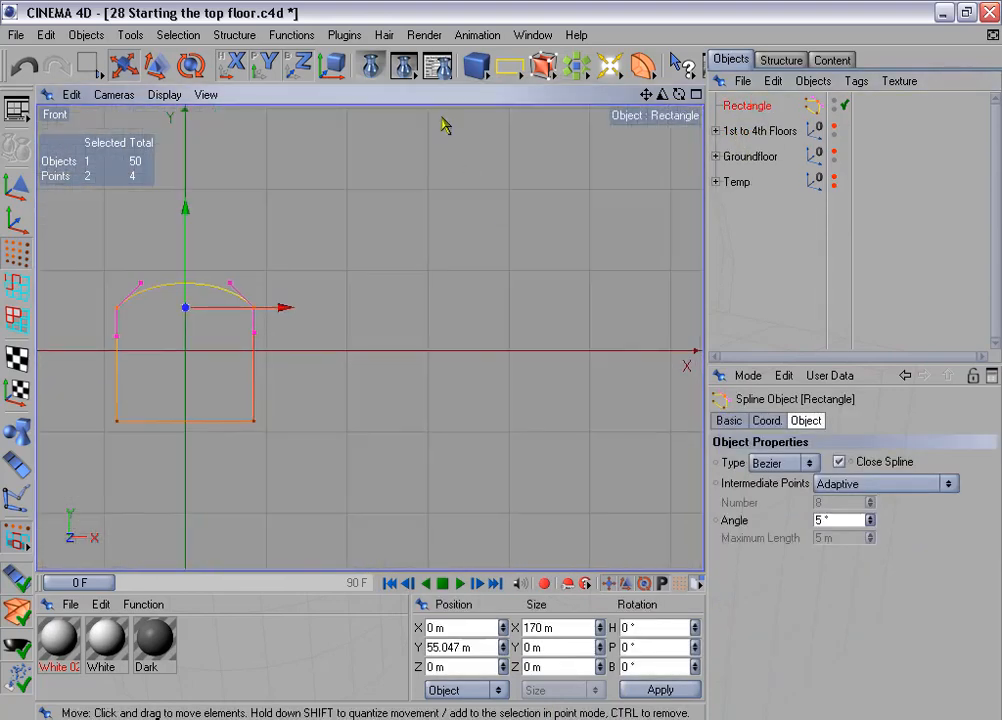
Step: Duplicate the arched spline into 6 linear copies spaced 350 m per step along X, with rotation disabled
{"action": "left_click", "coordinate": [291, 35]}
{"action": "left_click", "coordinate": [327, 157]}
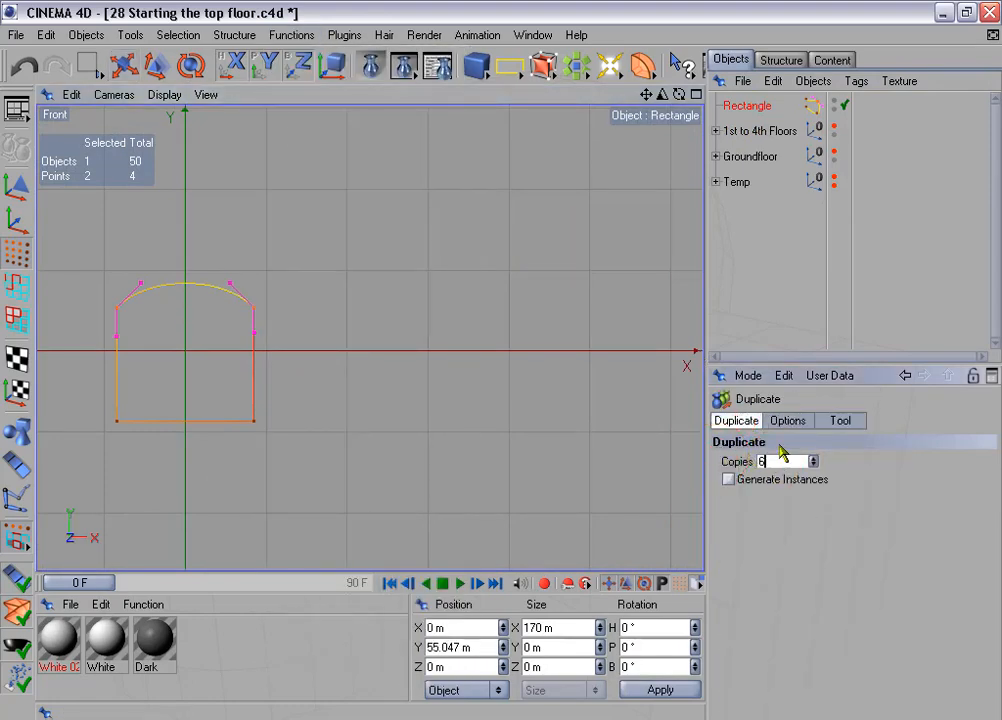
{"action": "left_click", "coordinate": [787, 421]}
{"action": "left_click", "coordinate": [729, 519]}
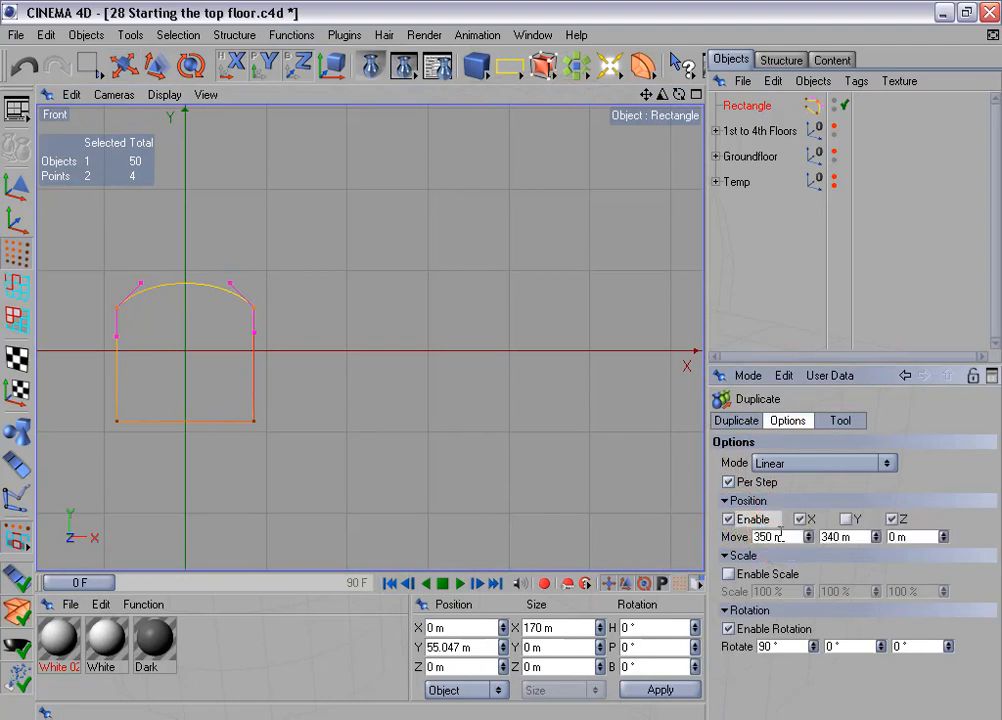
{"action": "left_click", "coordinate": [729, 629]}
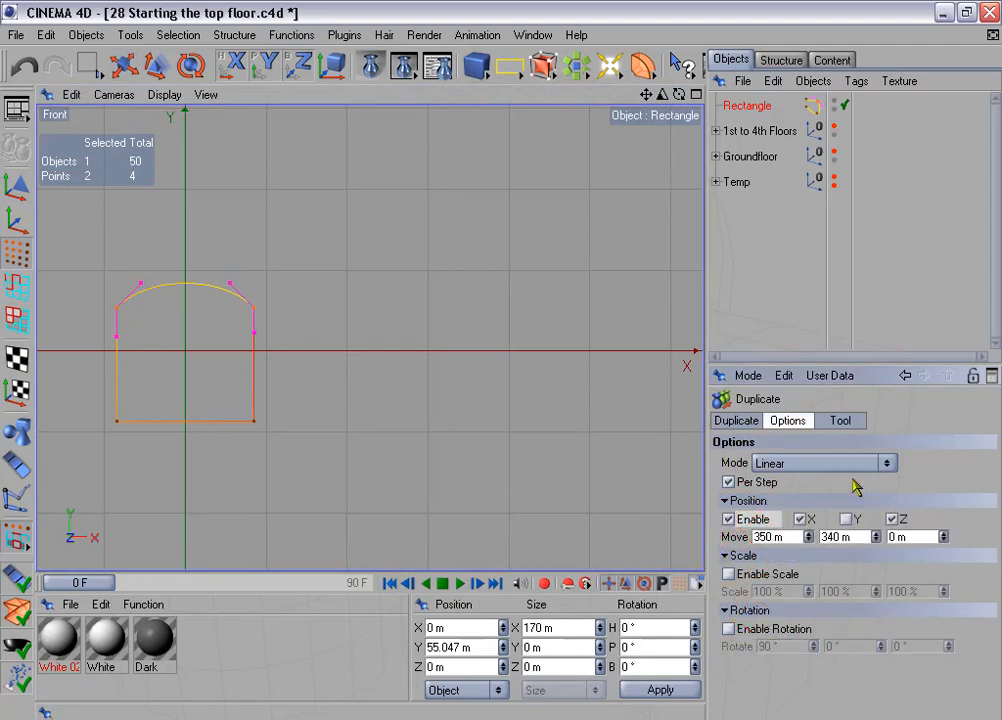
{"action": "left_click", "coordinate": [840, 420]}
{"action": "left_click", "coordinate": [740, 479]}
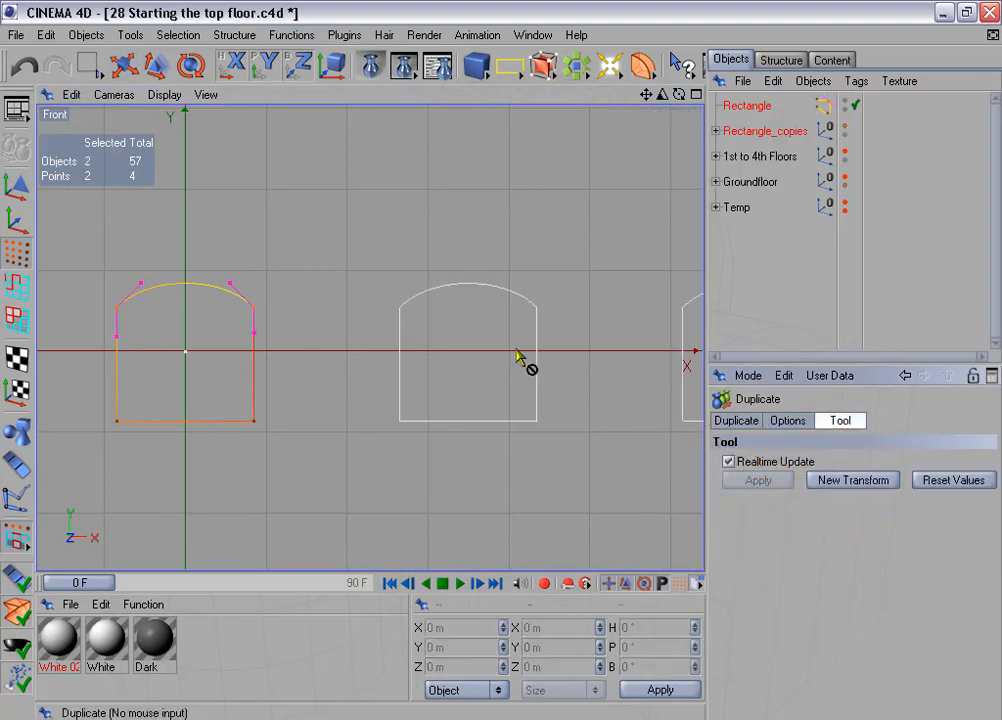
Step: Group the original arched spline and its six copies under one null and delete the emptied Rectangle_copies null
{"action": "key", "text": "h"}
{"action": "left_click", "coordinate": [715, 131]}
{"action": "left_click", "coordinate": [748, 105]}
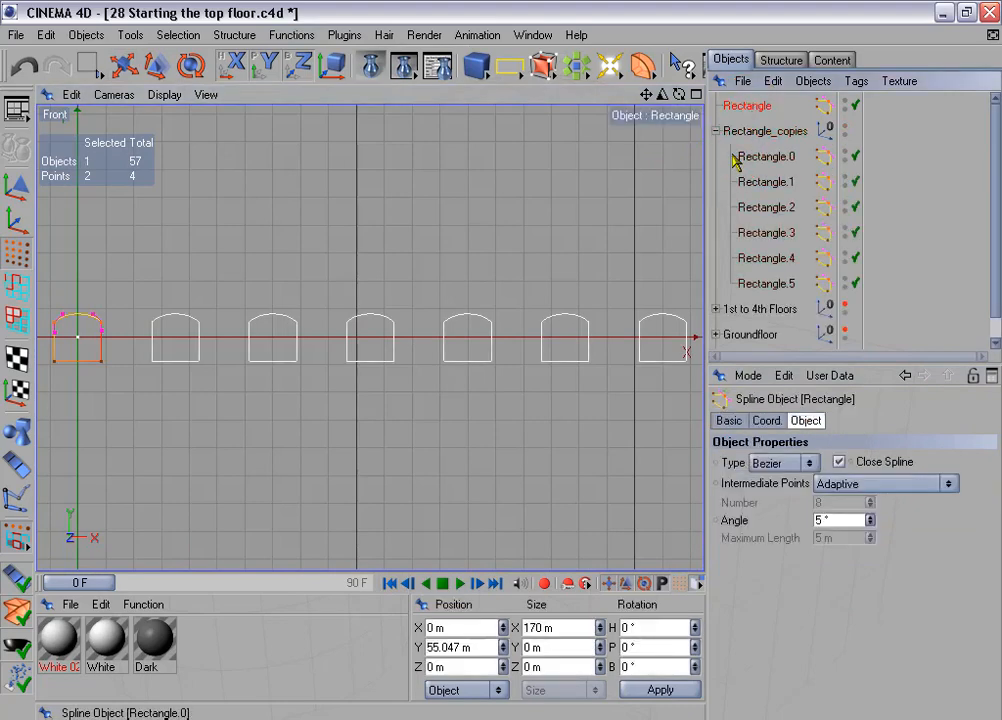
{"action": "left_click", "coordinate": [766, 283], "text": "shift"}
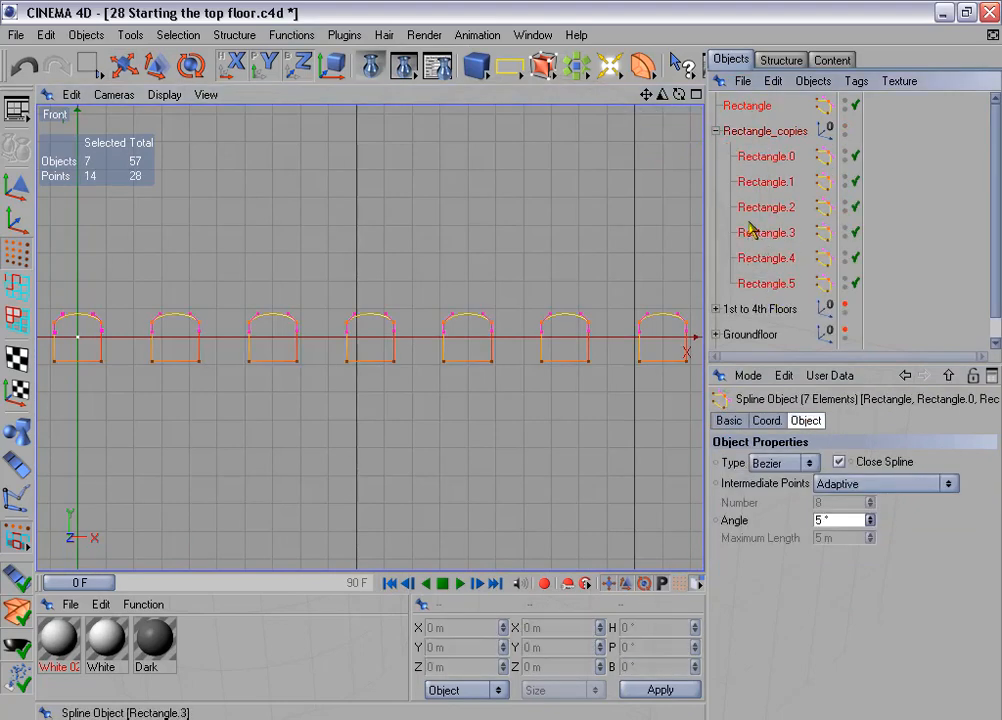
{"action": "key", "text": "alt+g"}
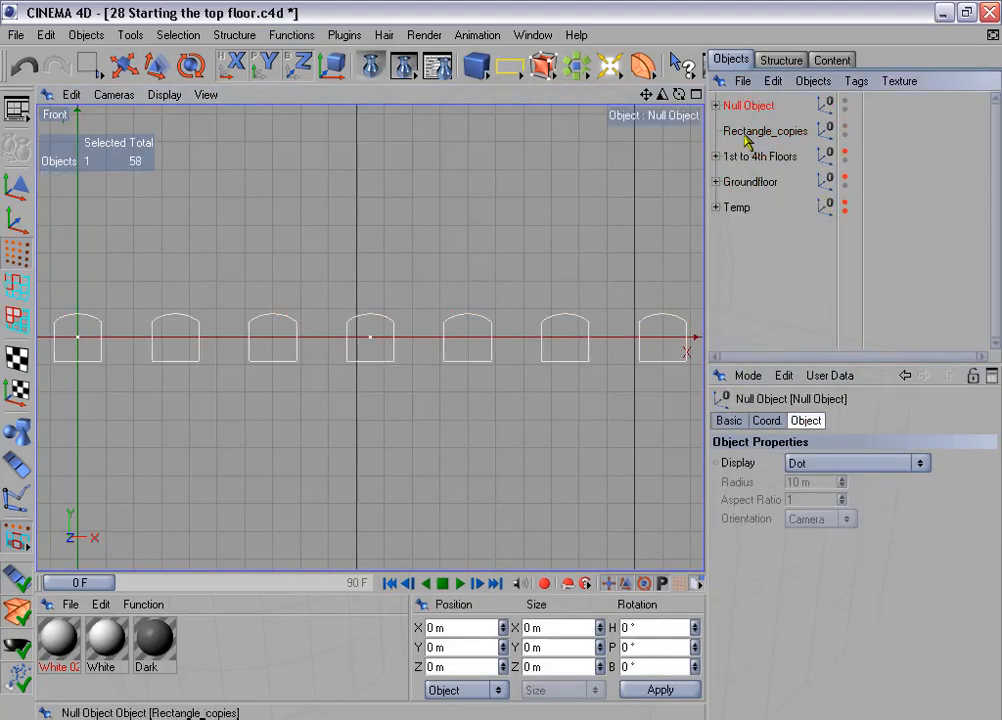
{"action": "left_click", "coordinate": [747, 128]}
{"action": "key", "text": "Delete"}
Step: Centre the row of arches by setting the new group's X position to 0 m in model mode
{"action": "left_click", "coordinate": [741, 106]}
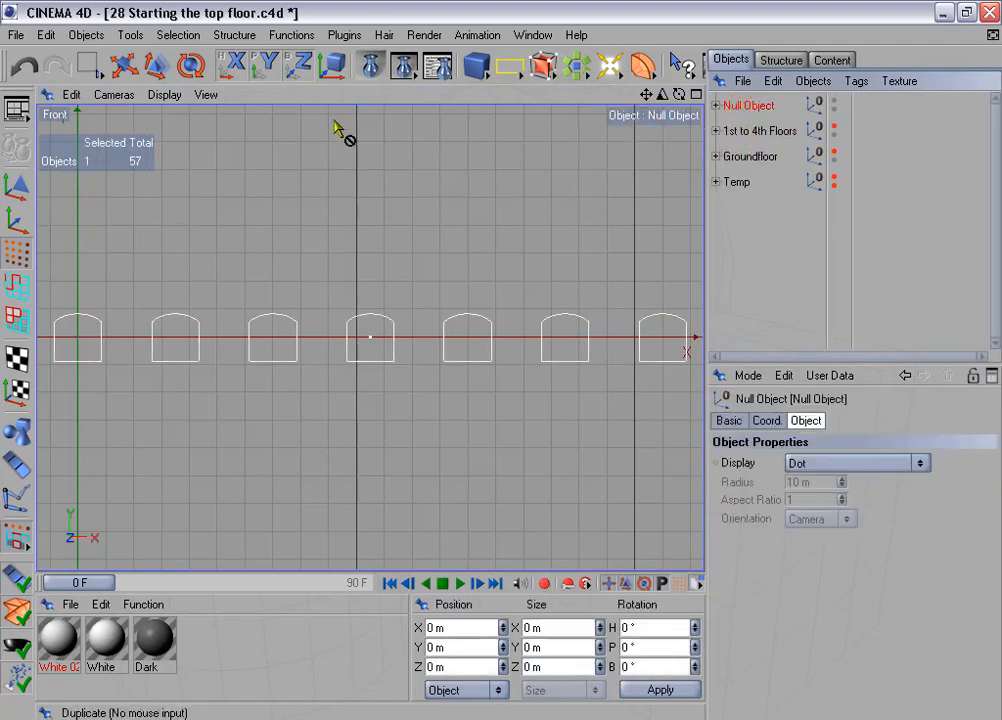
{"action": "left_click", "coordinate": [124, 65]}
{"action": "left_click", "coordinate": [13, 186]}
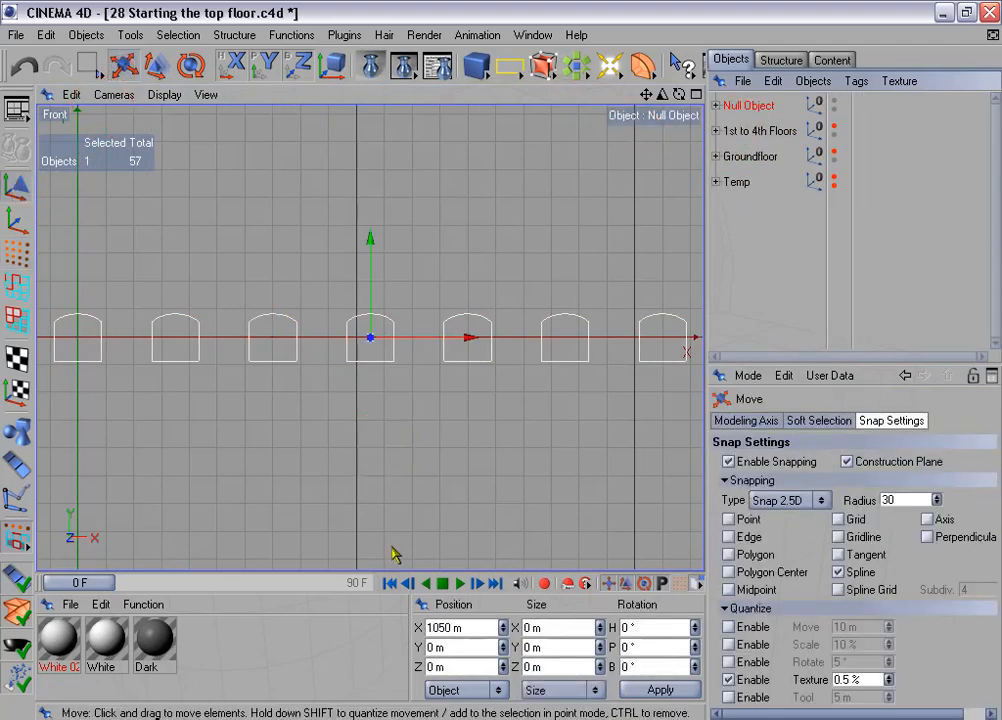
{"action": "left_click_drag", "start_coordinate": [476, 628], "coordinate": [393, 612]}
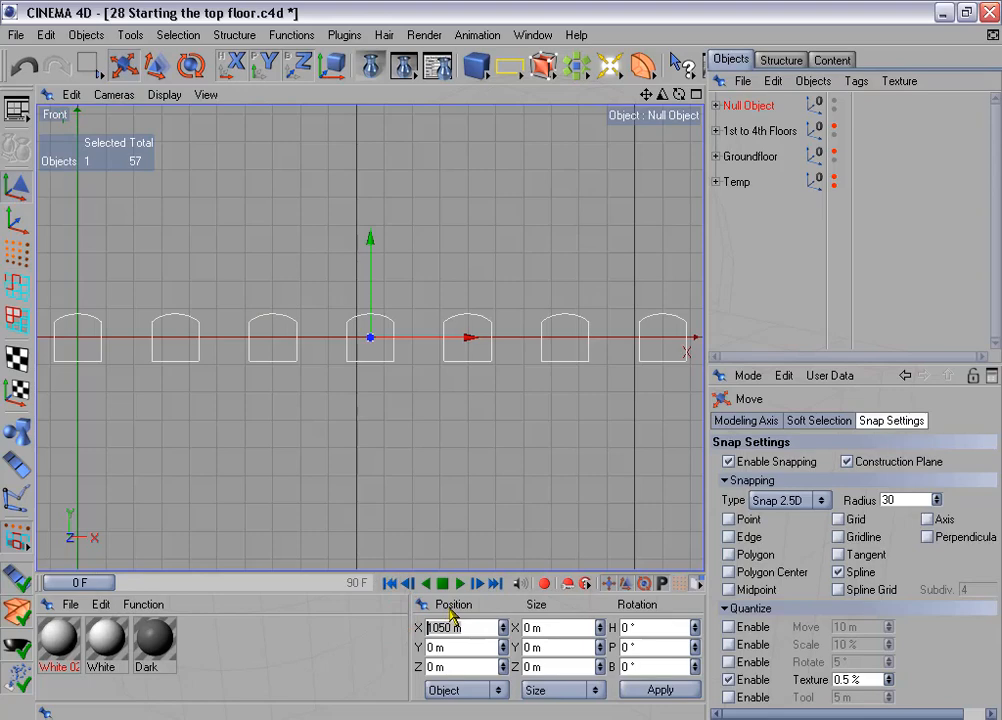
{"action": "type", "text": "0"}
{"action": "left_click", "coordinate": [682, 690]}
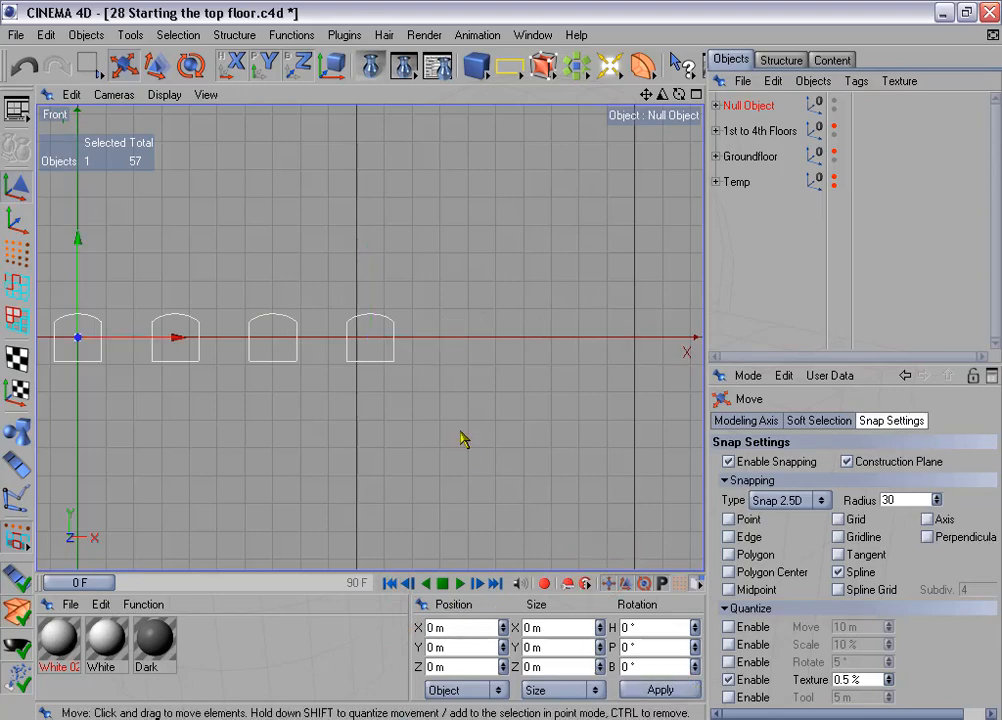
Step: Add a rectangle spline around the row of arches, 2600 m wide and 320 m high
{"action": "key", "text": "s"}
{"action": "scroll", "coordinate": [469, 393], "scroll_direction": "down", "scroll_amount": 4}
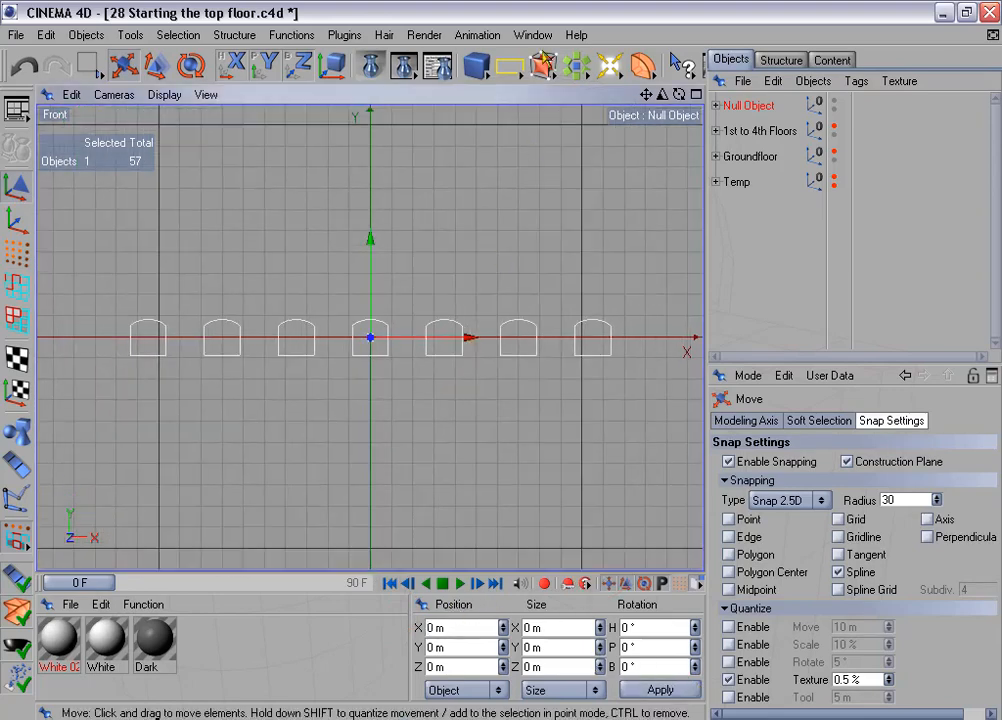
{"action": "left_click_drag", "start_coordinate": [510, 66], "coordinate": [595, 148]}
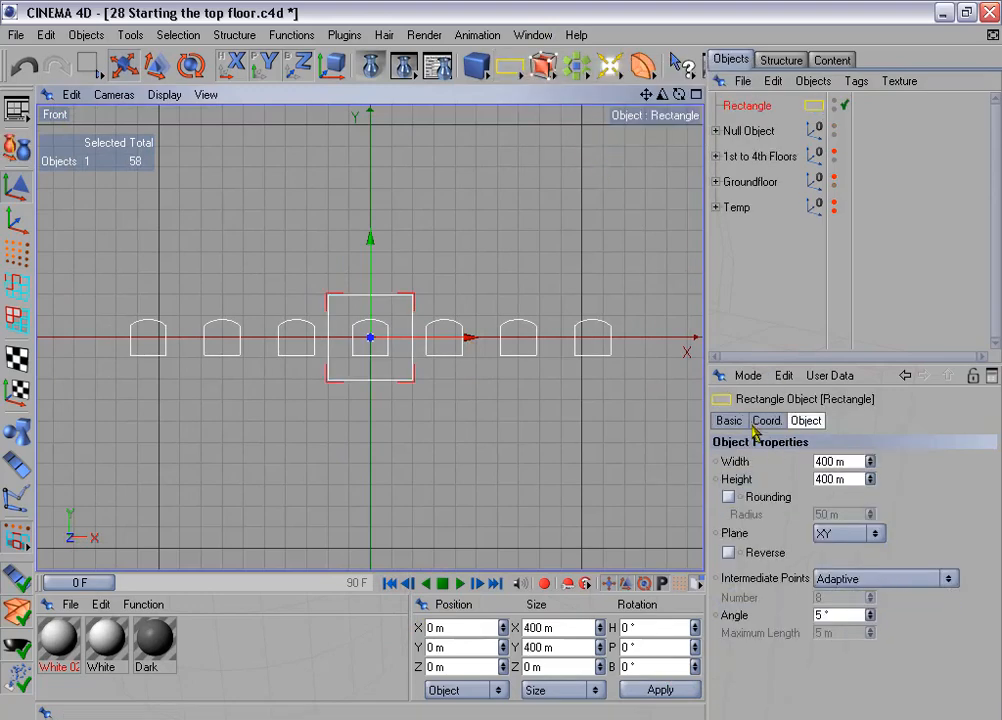
{"action": "double_click", "coordinate": [848, 462]}
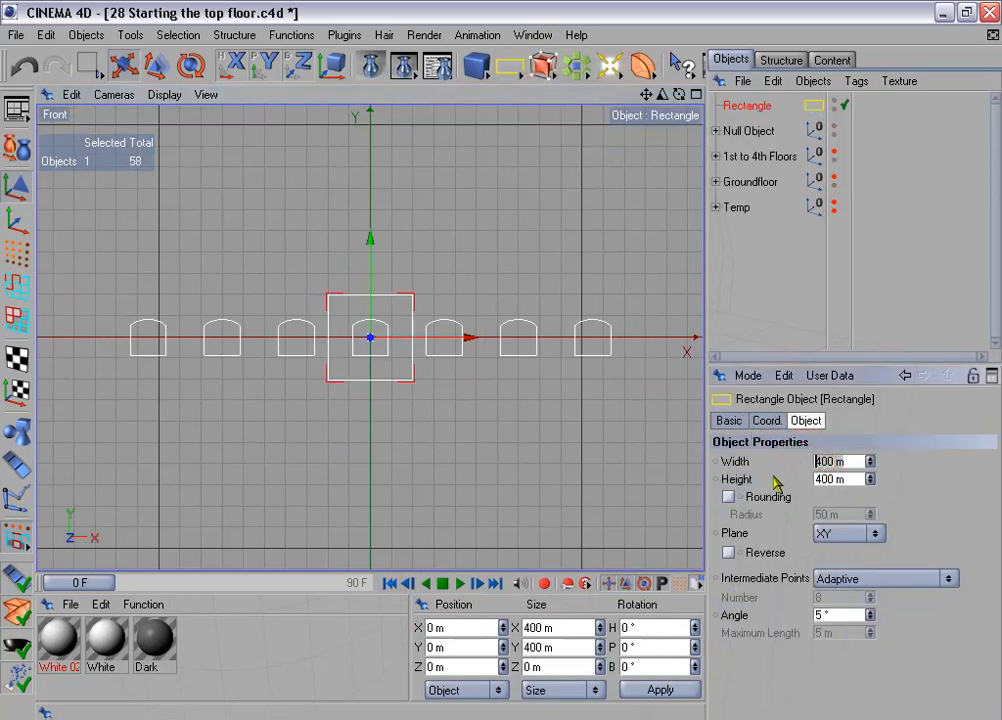
{"action": "type", "text": "2600"}
{"action": "key", "text": "Tab"}
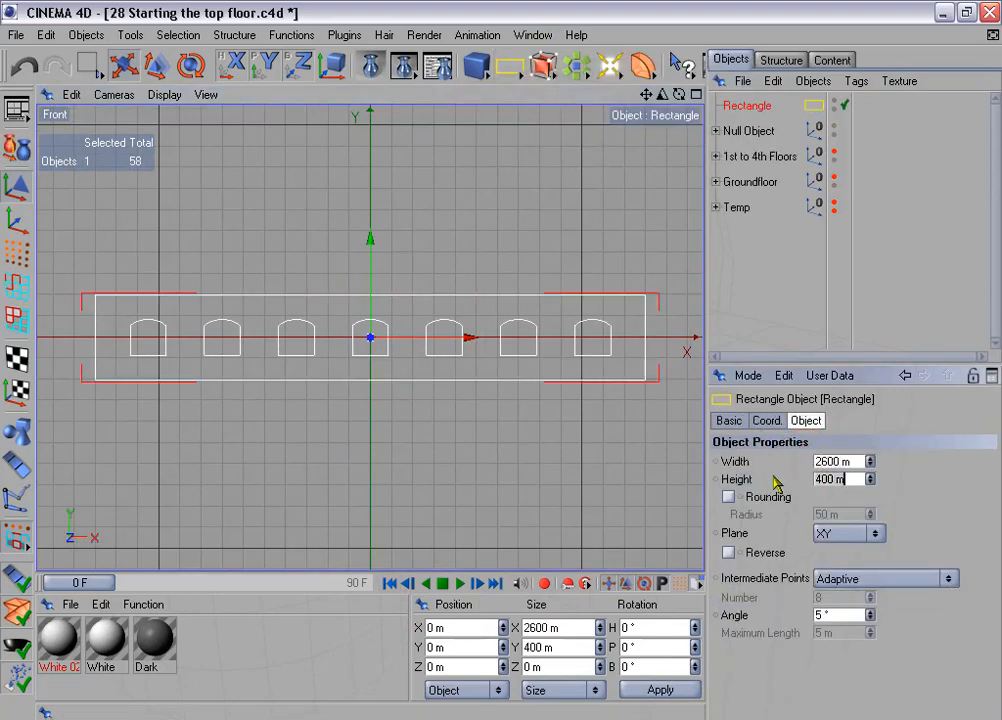
{"action": "type", "text": "320"}
{"action": "key", "text": "Return"}
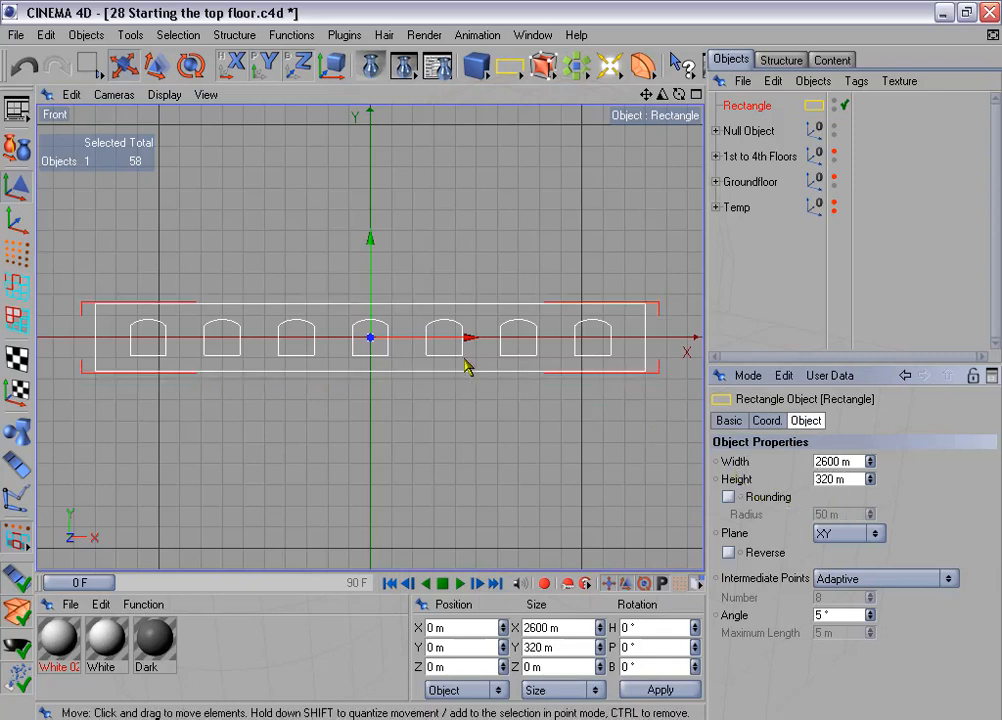
Step: Make the large rectangle editable, change its spline type to Bezier and apply hard interpolation to all its points
{"action": "middle_click_drag", "start_coordinate": [443, 354], "coordinate": [429, 336], "text": "alt"}
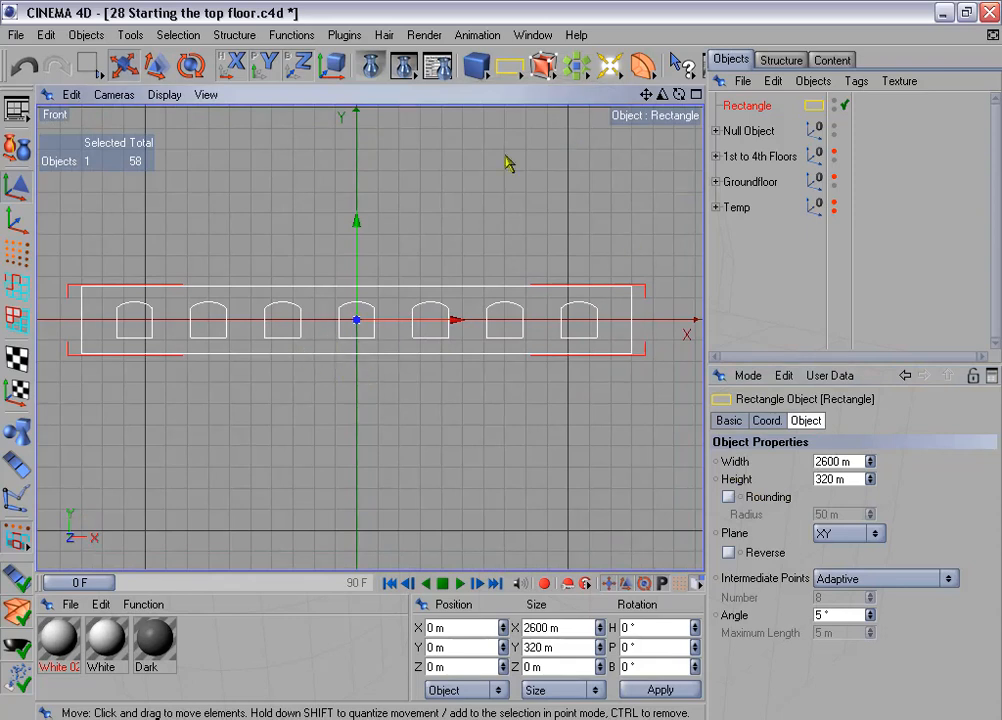
{"action": "left_click", "coordinate": [16, 112]}
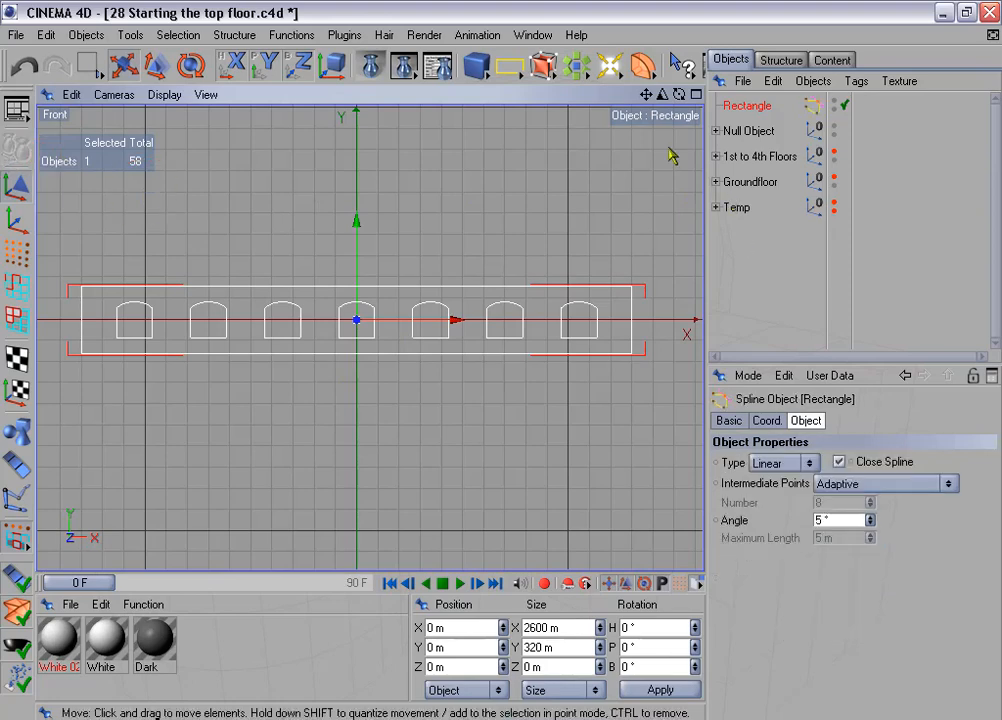
{"action": "left_click", "coordinate": [785, 463]}
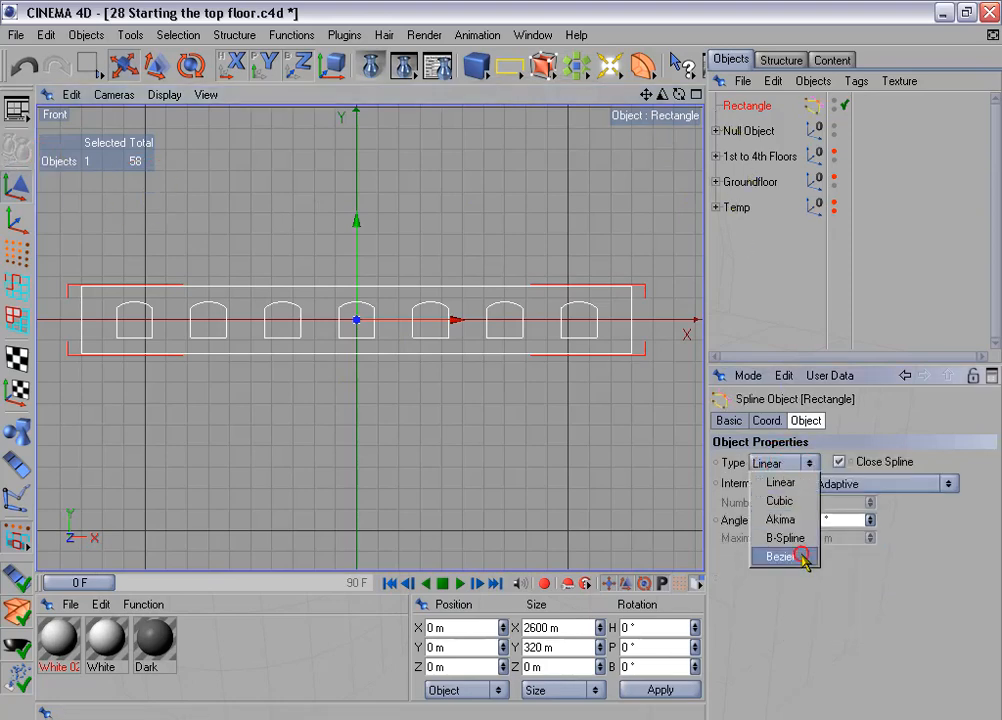
{"action": "left_click", "coordinate": [798, 555]}
{"action": "left_click", "coordinate": [16, 253]}
{"action": "scroll", "coordinate": [265, 315], "scroll_direction": "down", "scroll_amount": 1}
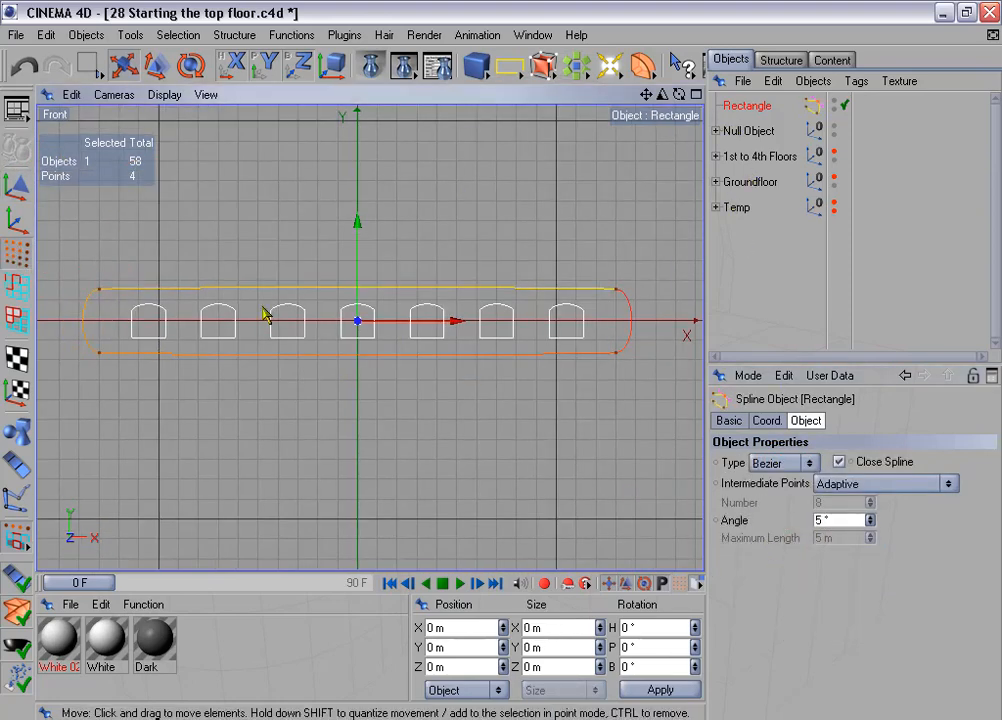
{"action": "key", "text": "ctrl+a"}
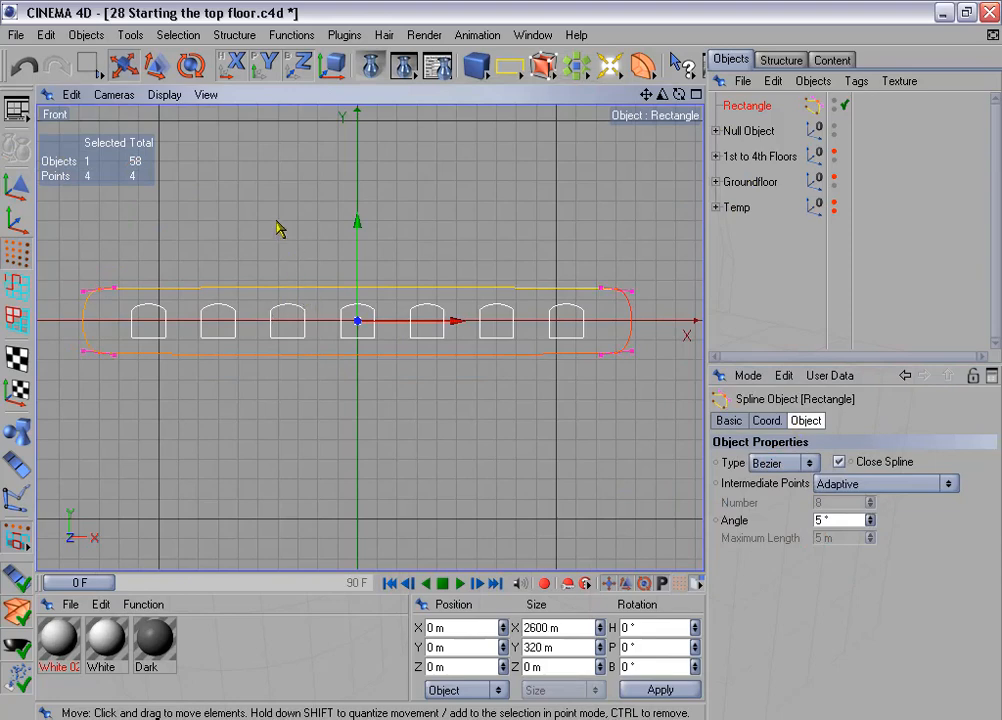
{"action": "left_click", "coordinate": [236, 36]}
{"action": "mouse_move", "coordinate": [258, 63]}
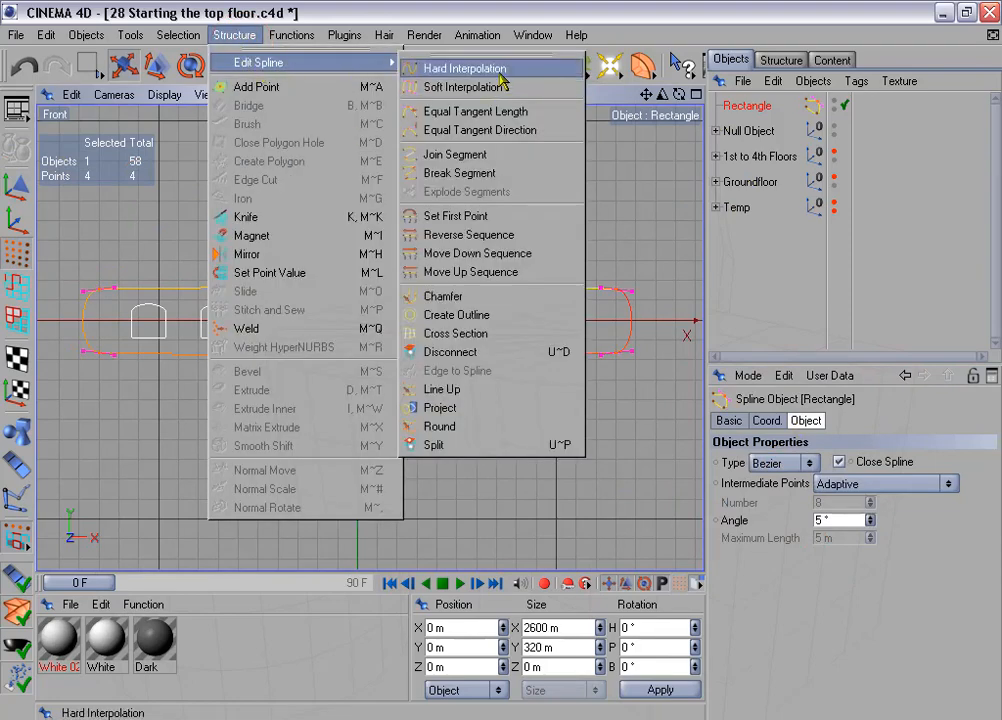
{"action": "left_click", "coordinate": [541, 68]}
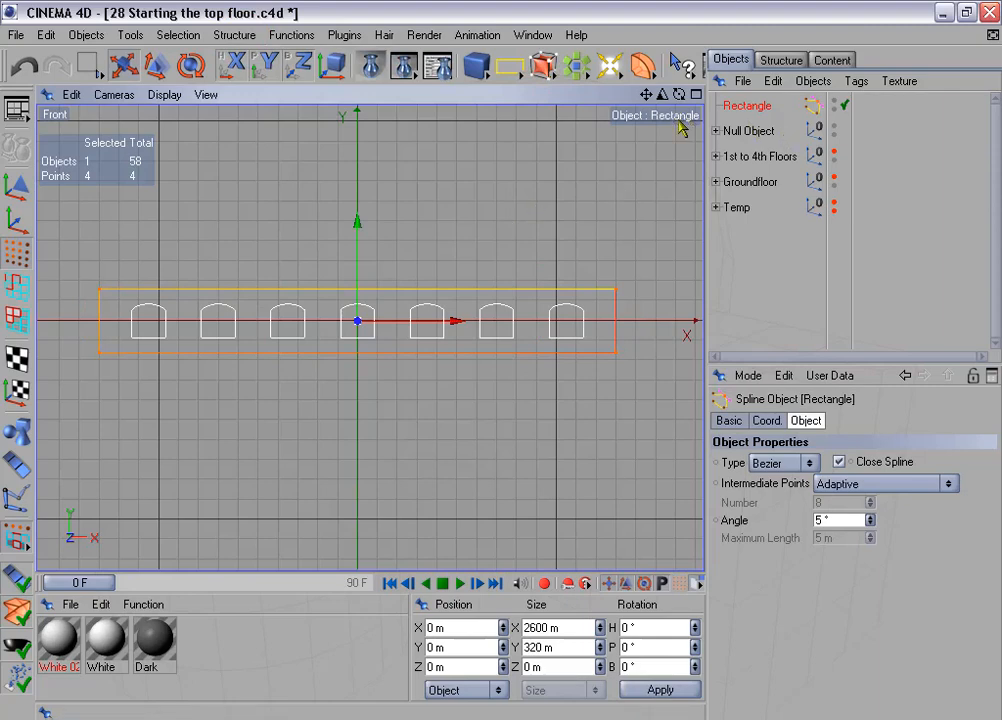
Step: Connect the large rectangle and all seven arched splines into a single spline object
{"action": "left_click", "coordinate": [716, 131]}
{"action": "left_click_drag", "start_coordinate": [722, 158], "coordinate": [781, 320], "text": "shift"}
{"action": "right_click", "coordinate": [757, 212]}
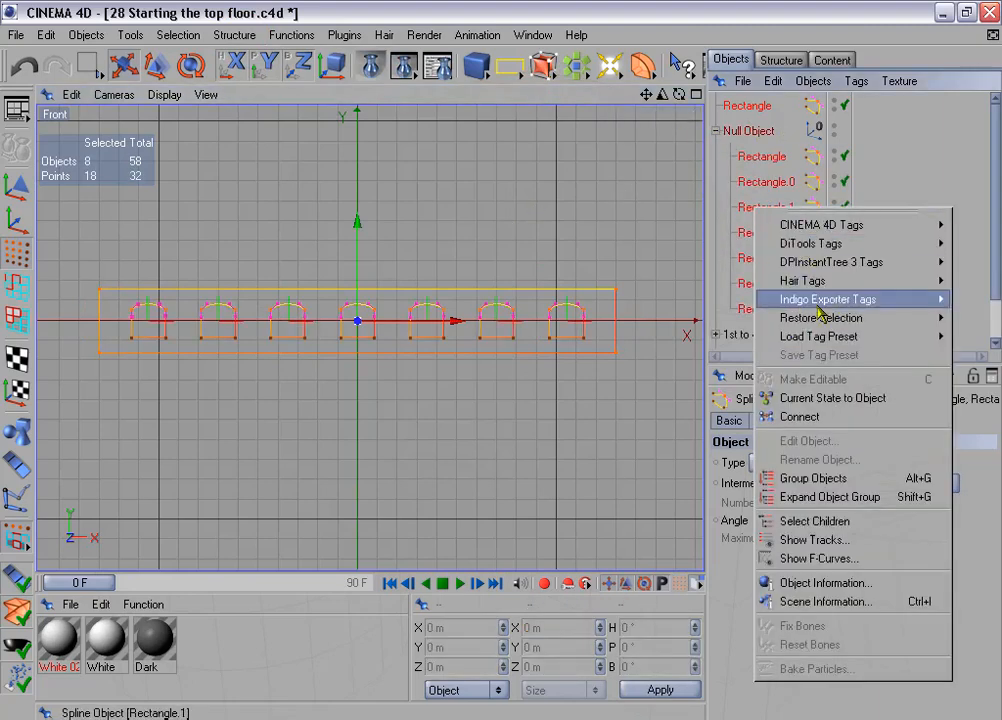
{"action": "left_click", "coordinate": [823, 416]}
Step: Move the first arched spline out of the group, then delete the group and the original large rectangle
{"action": "left_click", "coordinate": [755, 185]}
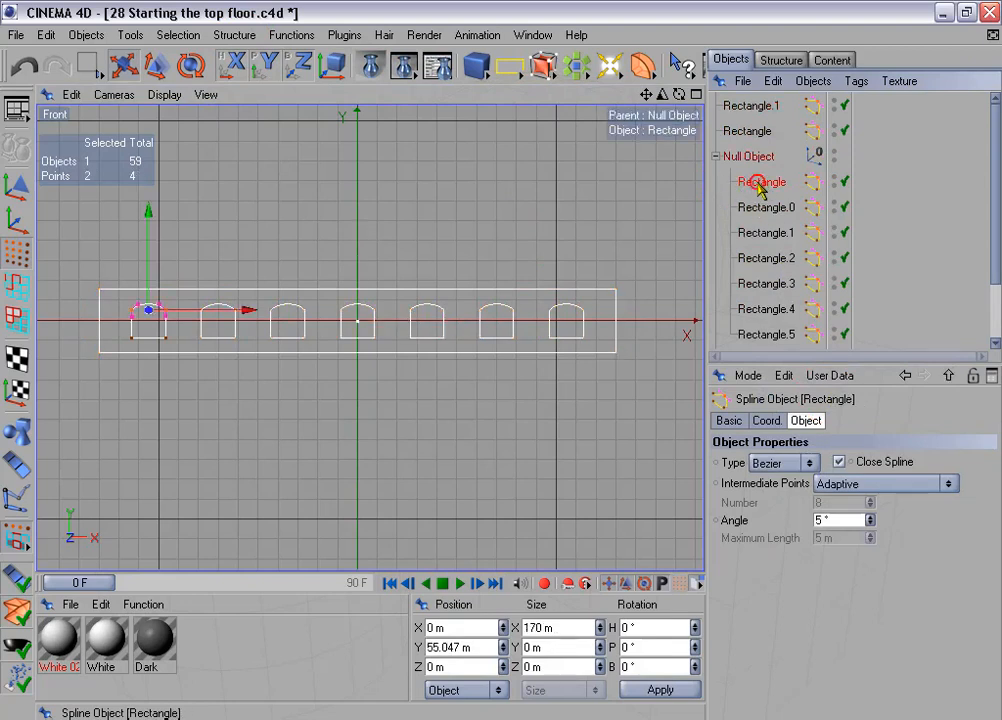
{"action": "left_click_drag", "start_coordinate": [758, 188], "coordinate": [754, 152]}
{"action": "left_click", "coordinate": [757, 183]}
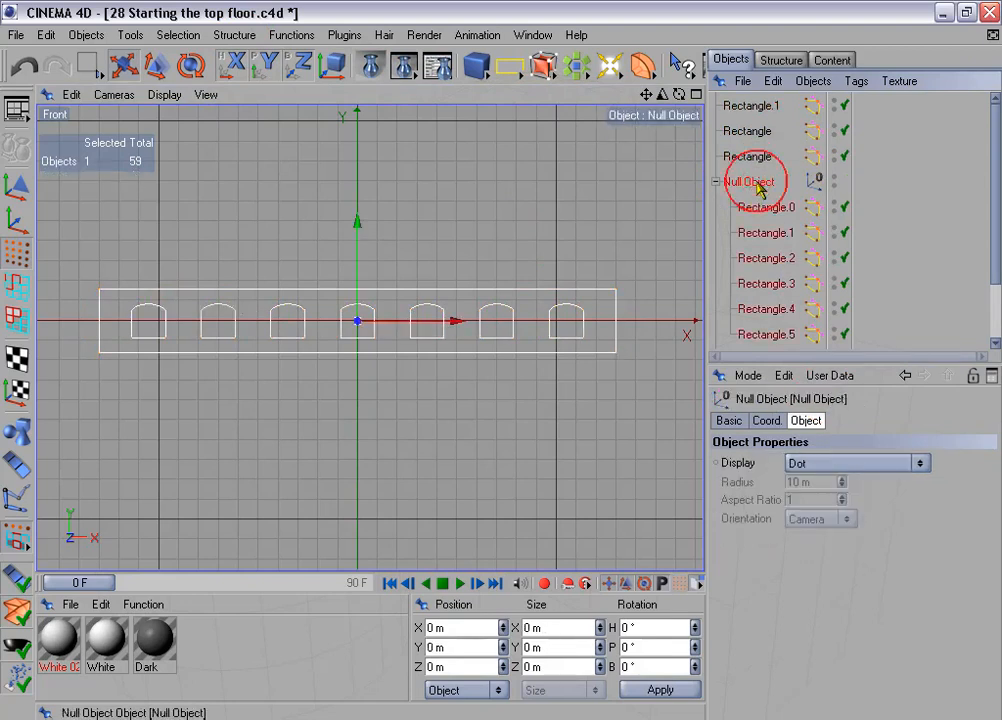
{"action": "key", "text": "Delete"}
{"action": "left_click", "coordinate": [748, 134]}
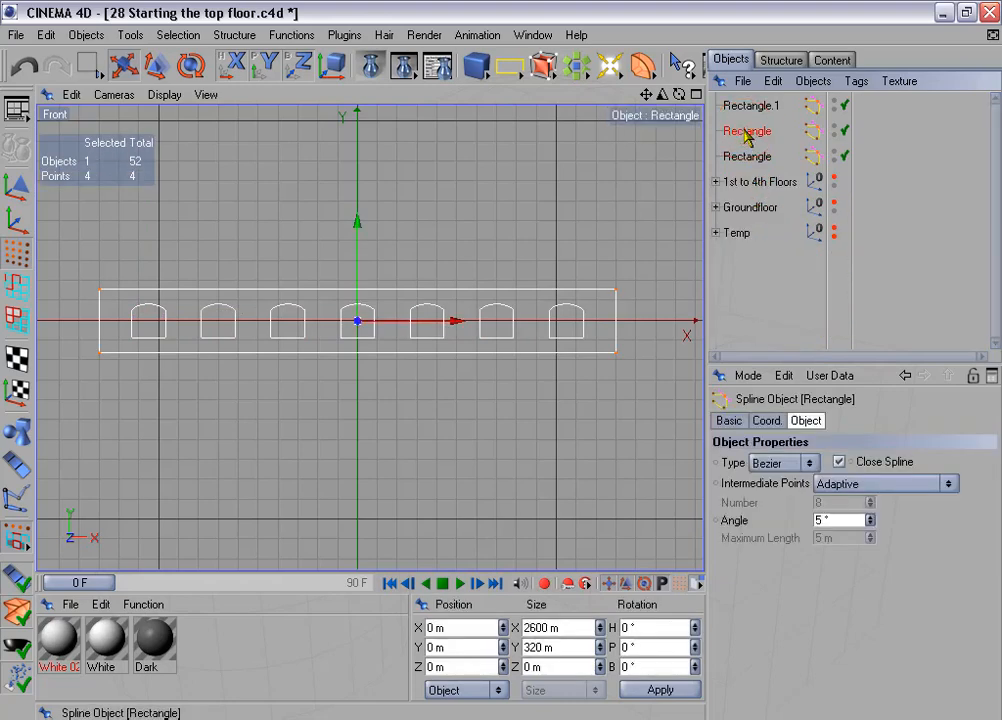
{"action": "key", "text": "Delete"}
Step: Select all the arch points in the connected spline and lower them by 5 m to Y -19.977 m
{"action": "left_click", "coordinate": [752, 105]}
{"action": "scroll", "coordinate": [445, 270], "scroll_direction": "up", "scroll_amount": 1}
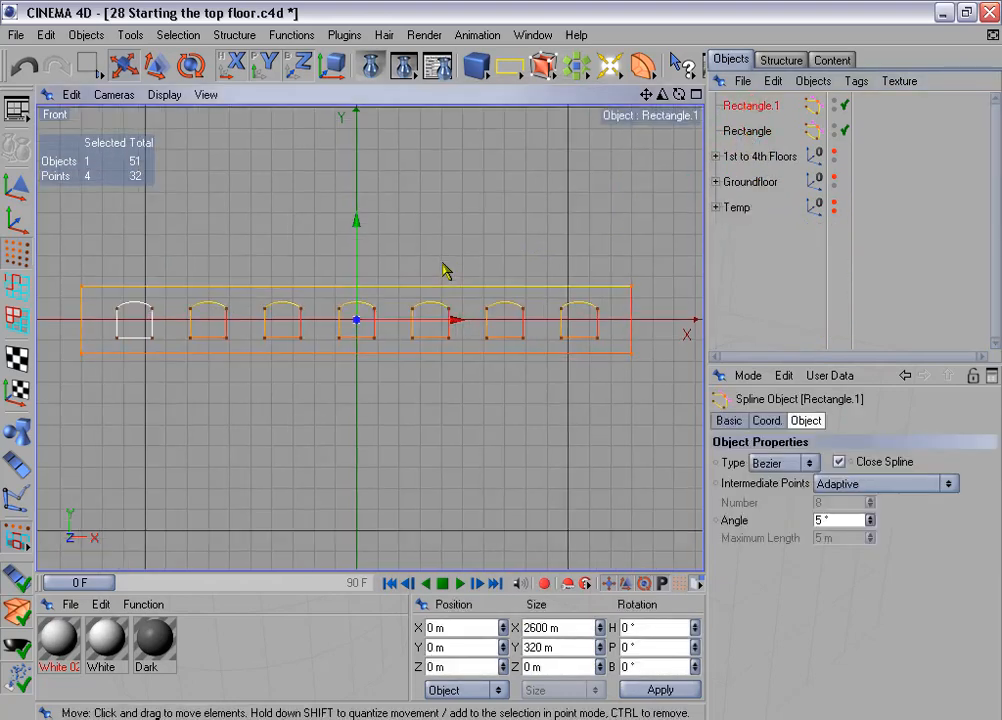
{"action": "left_click", "coordinate": [88, 65]}
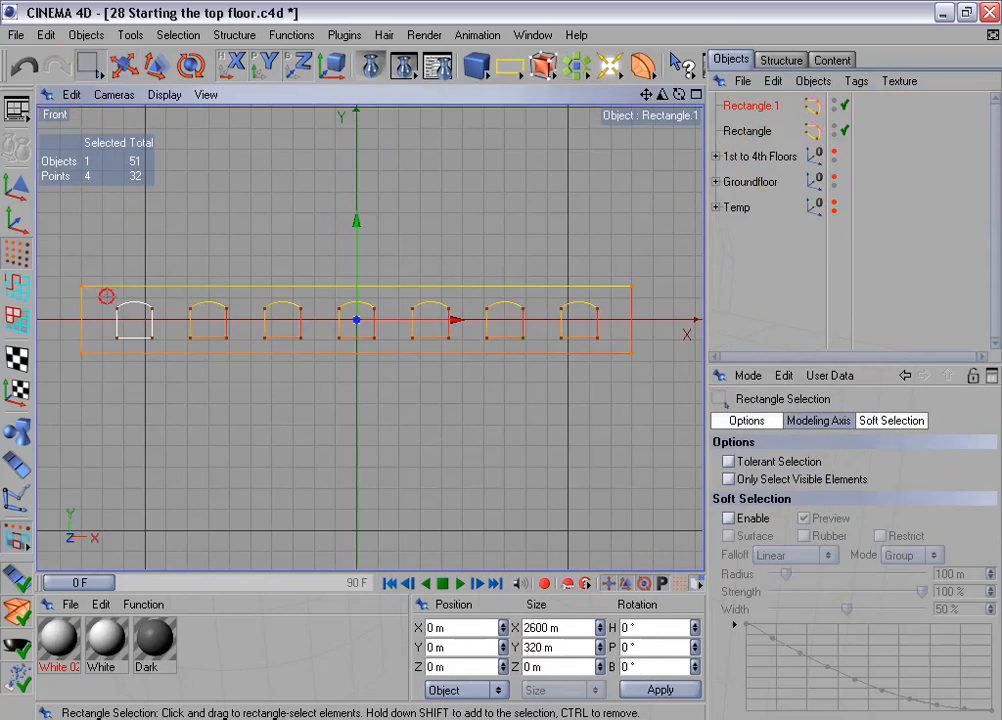
{"action": "left_click_drag", "start_coordinate": [84, 287], "coordinate": [608, 325]}
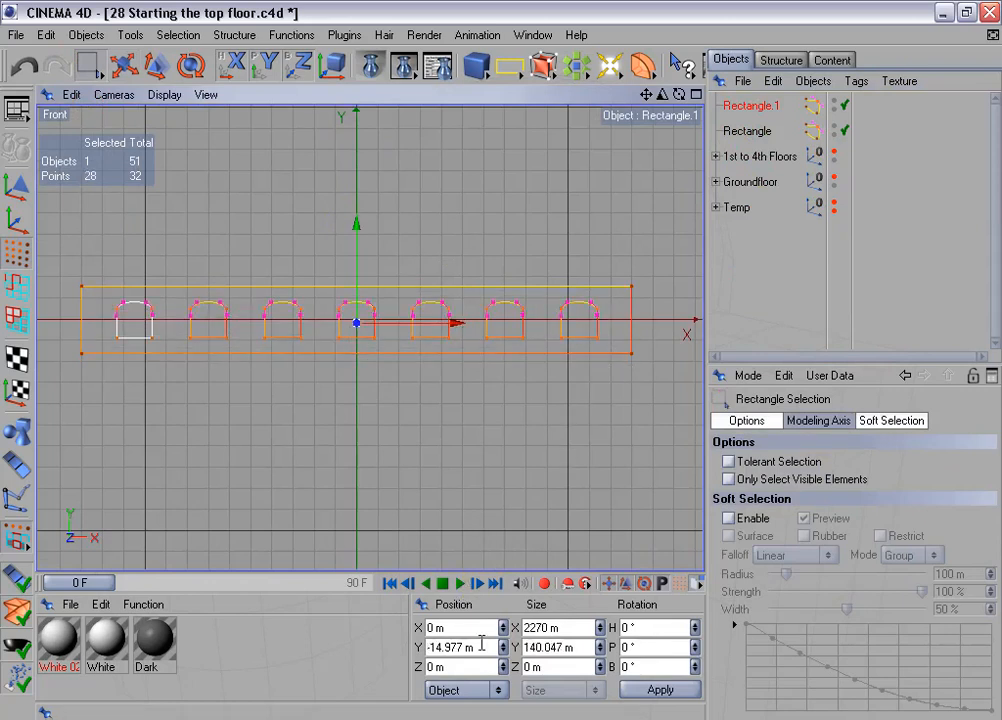
{"action": "left_click", "coordinate": [481, 644]}
{"action": "type", "text": "-5"}
{"action": "key", "text": "Return"}
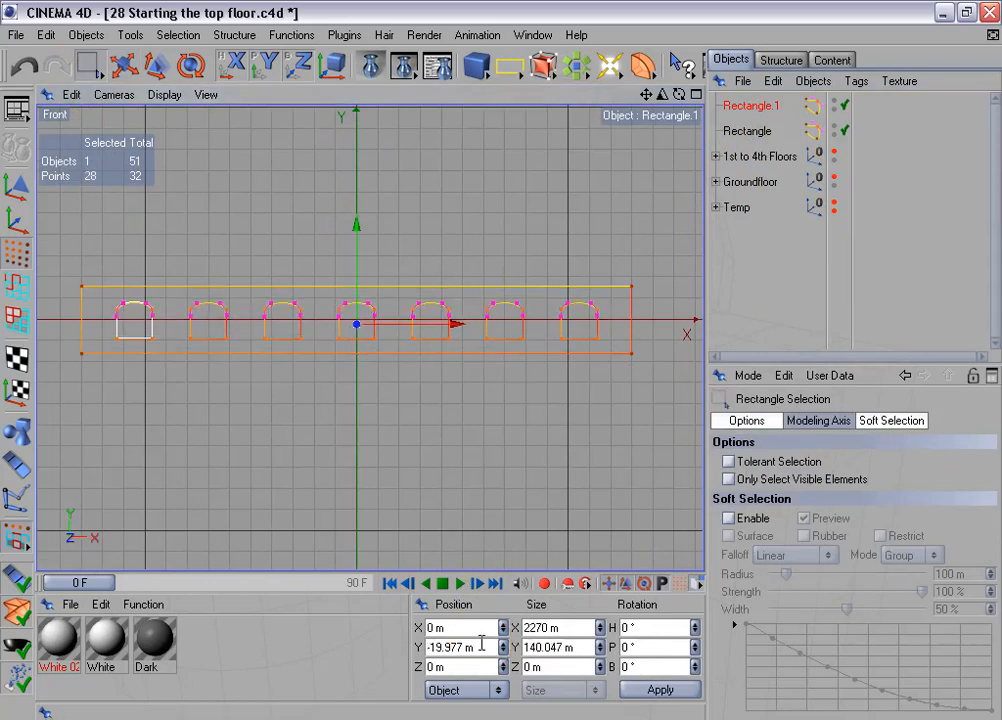
Step: Select the bottom points of all seven arches and lower them by 4 m to Y -94 m
{"action": "left_click_drag", "start_coordinate": [93, 325], "coordinate": [608, 348]}
{"action": "left_click", "coordinate": [461, 647]}
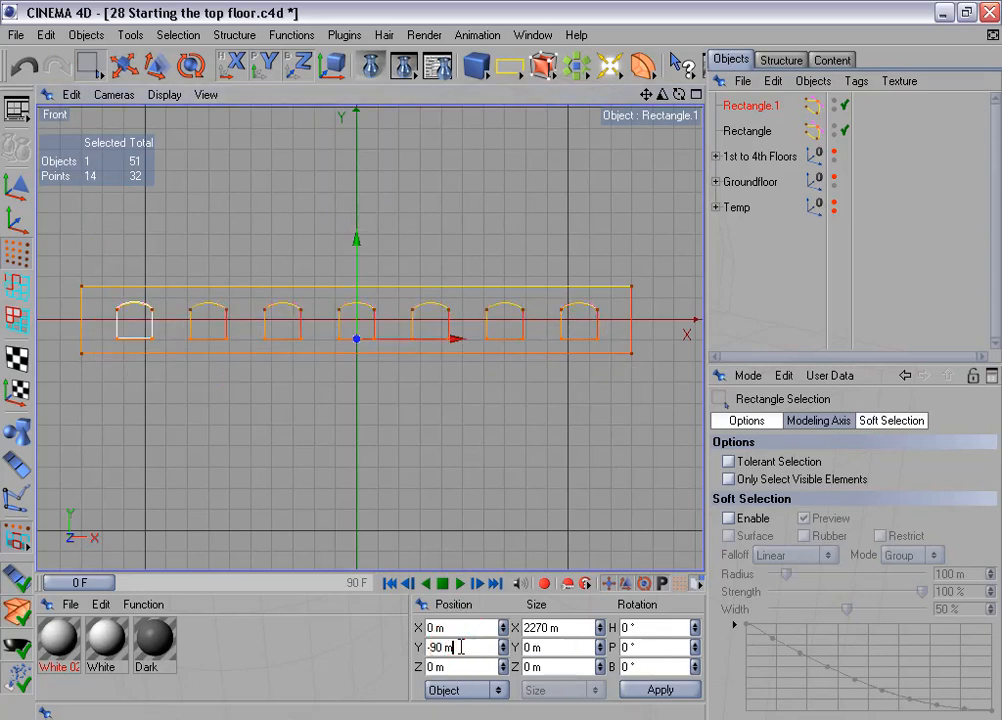
{"action": "type", "text": "-4"}
{"action": "key", "text": "Return"}
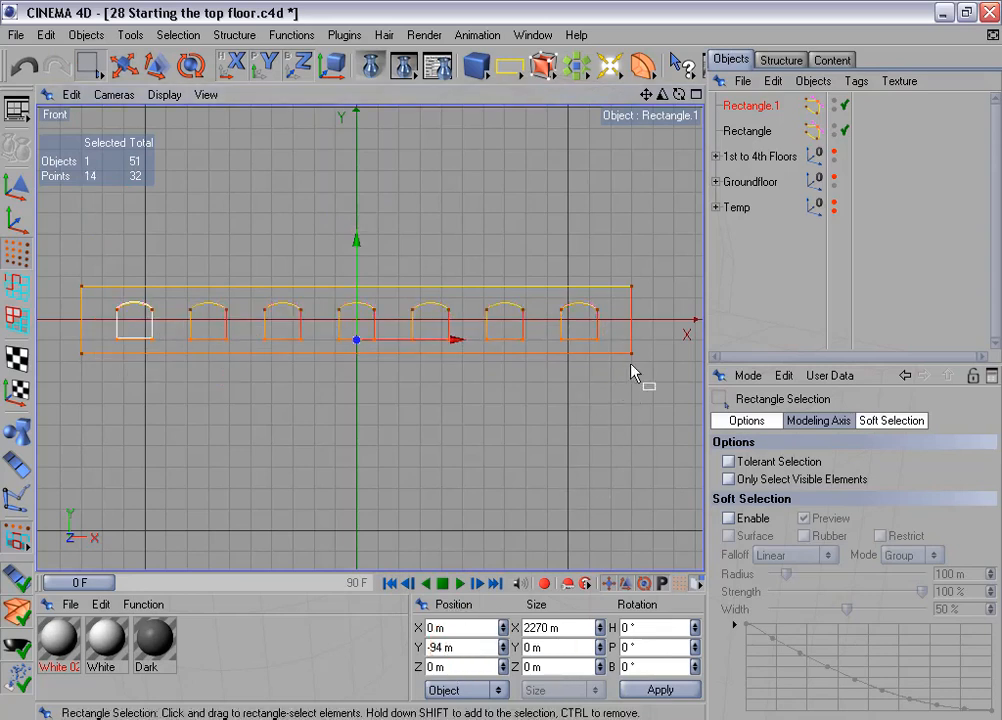
Step: Rename the separate single-arch spline as Stone Frame
{"action": "double_click", "coordinate": [762, 130]}
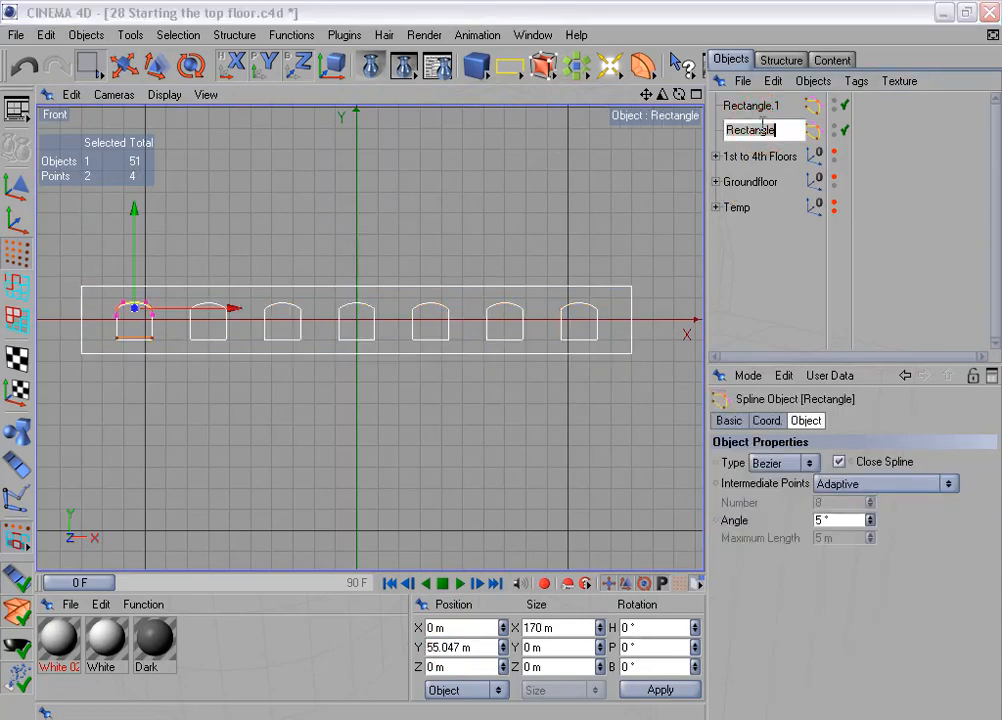
{"action": "type", "text": "Stone P"}
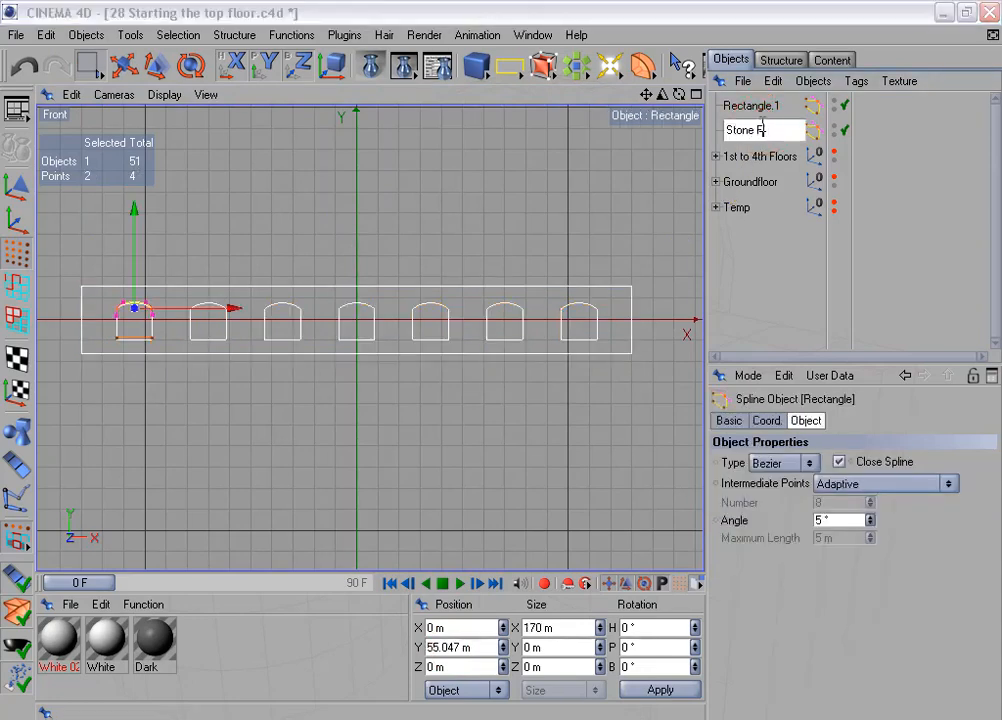
{"action": "type", "text": "ne Frame"}
{"action": "key", "text": "Return"}
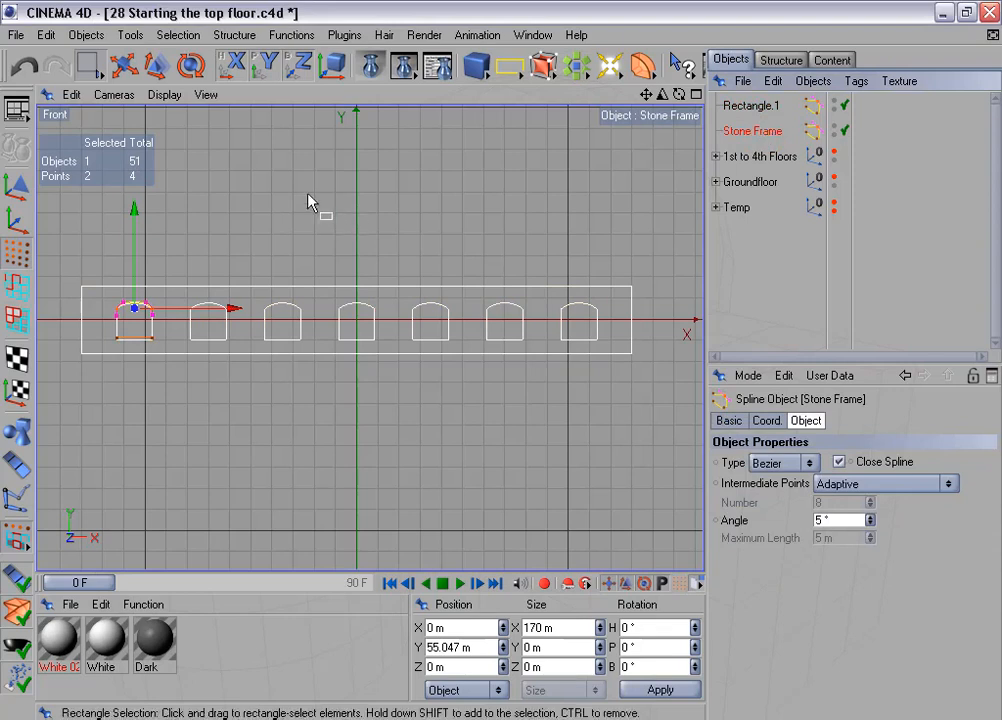
Step: Lower all Stone Frame points by 5 m to Y -19.977 m, and its two bottom points by 4 m to Y -94 m
{"action": "left_click_drag", "start_coordinate": [88, 266], "coordinate": [172, 352]}
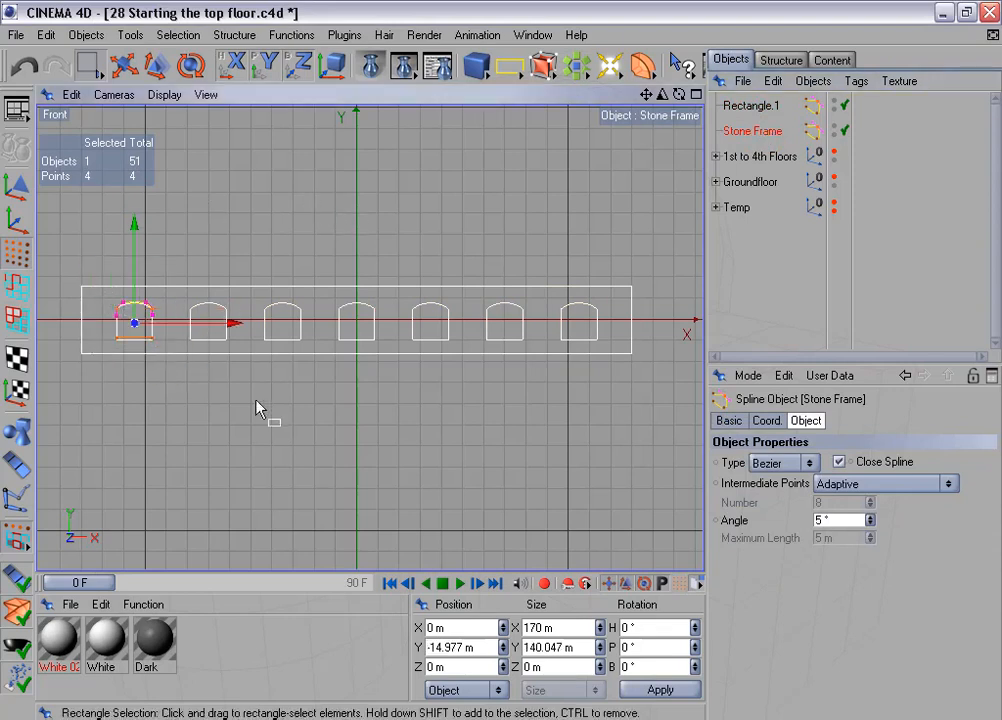
{"action": "left_click", "coordinate": [486, 647]}
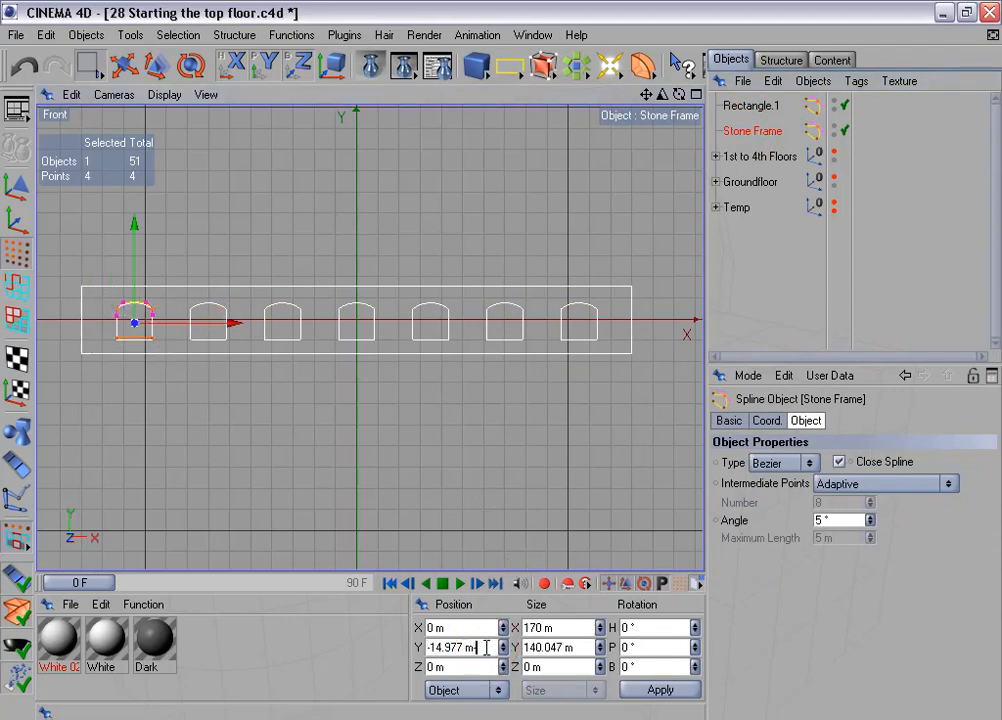
{"action": "type", "text": "-5"}
{"action": "key", "text": "Return"}
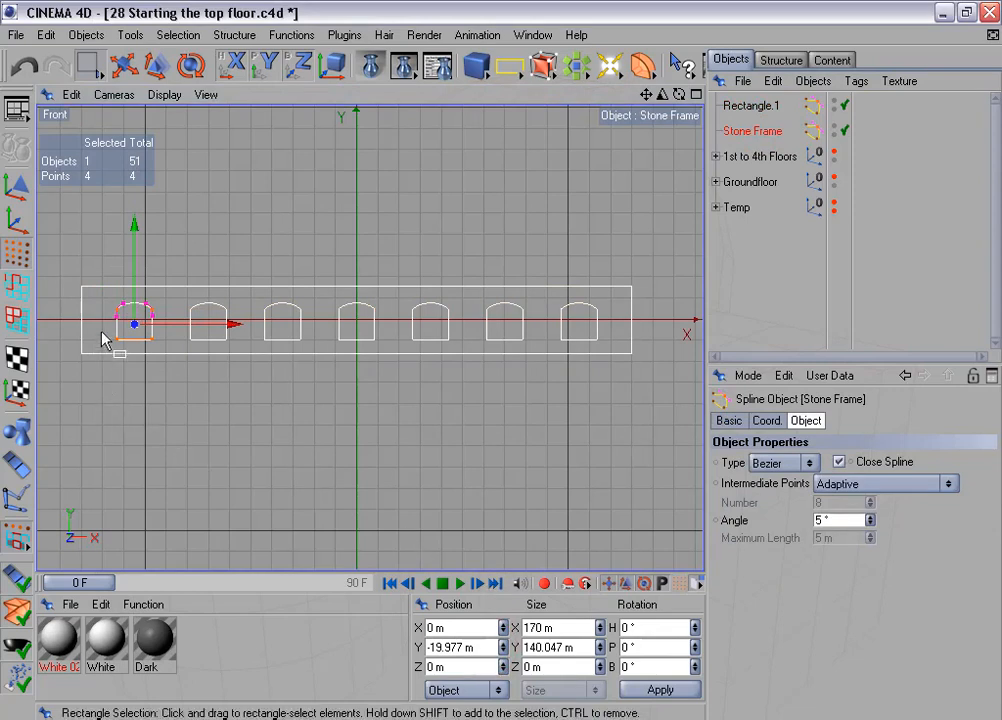
{"action": "left_click_drag", "start_coordinate": [174, 358], "coordinate": [97, 328]}
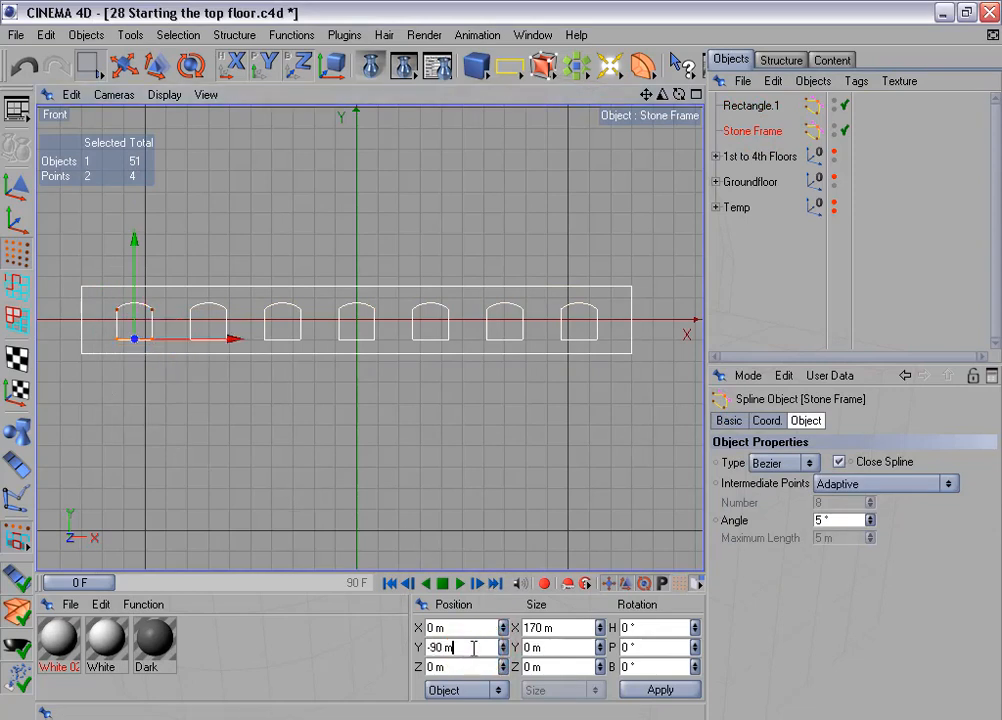
{"action": "key", "text": "Return"}
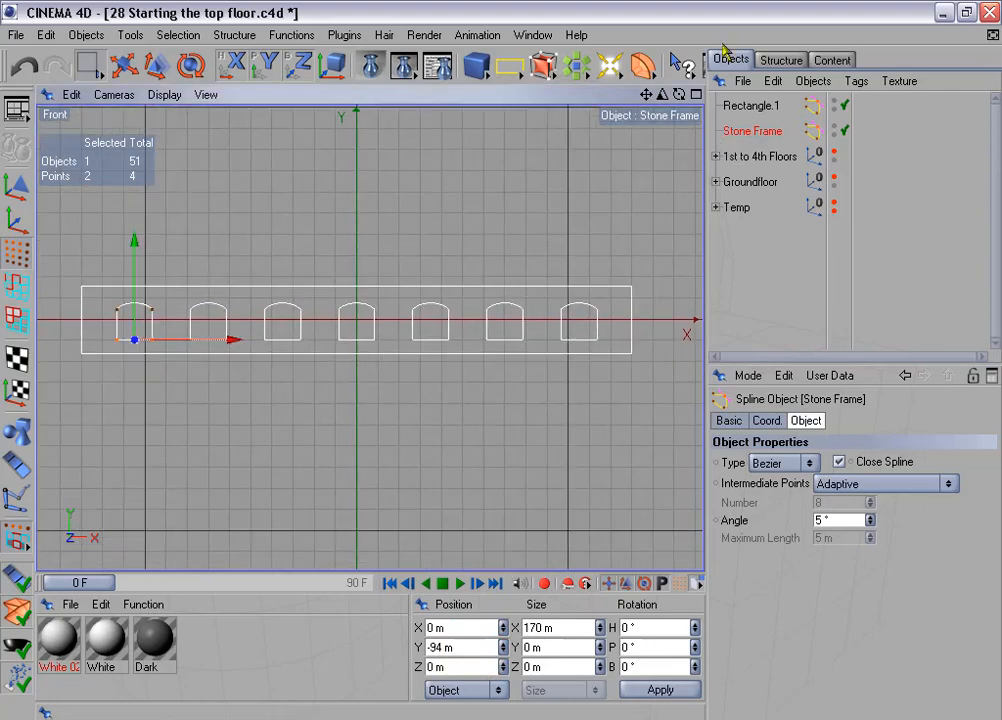
Step: Place the connected wall spline in an Extrude NURBS object and set its Z movement to 0 m
{"action": "left_click", "coordinate": [757, 107]}
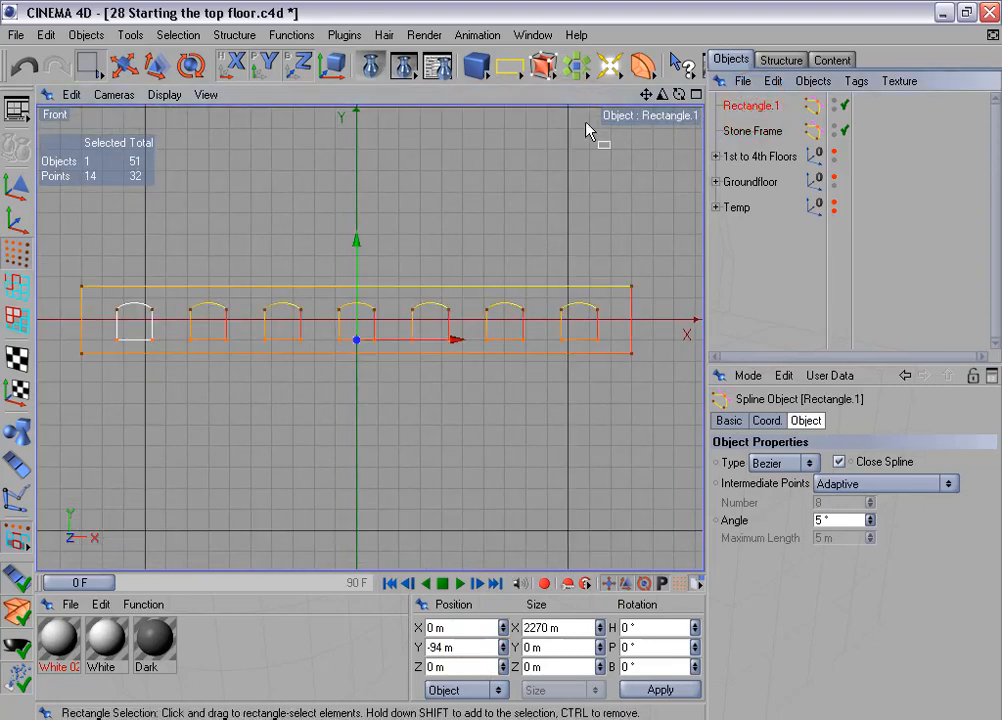
{"action": "left_click_drag", "start_coordinate": [543, 65], "coordinate": [604, 82]}
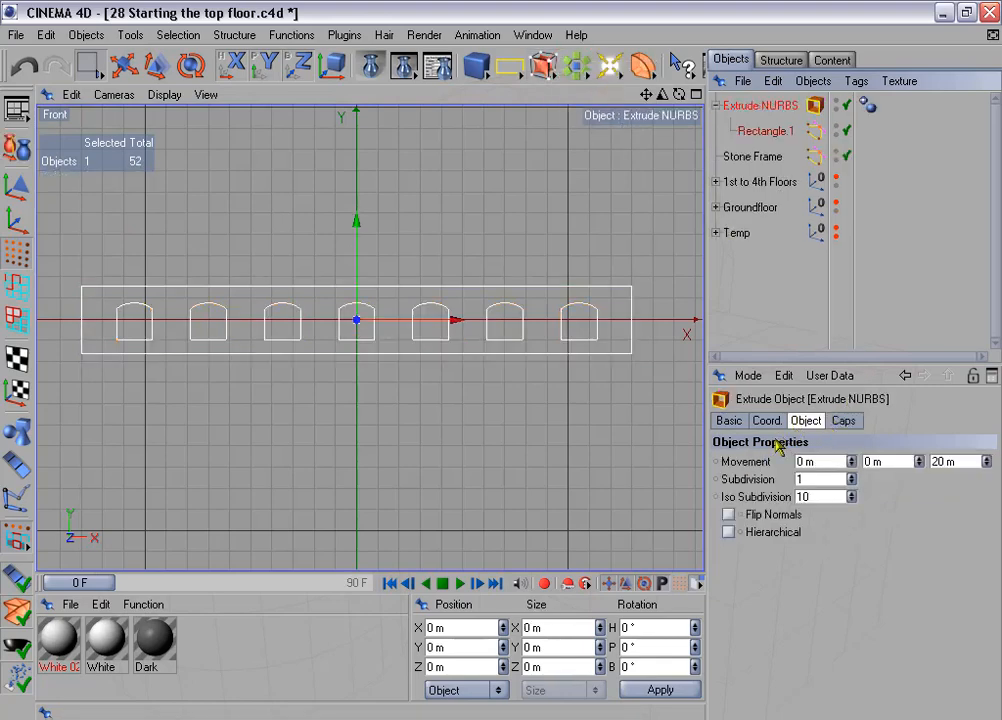
{"action": "left_click", "coordinate": [757, 464]}
{"action": "left_click", "coordinate": [934, 462]}
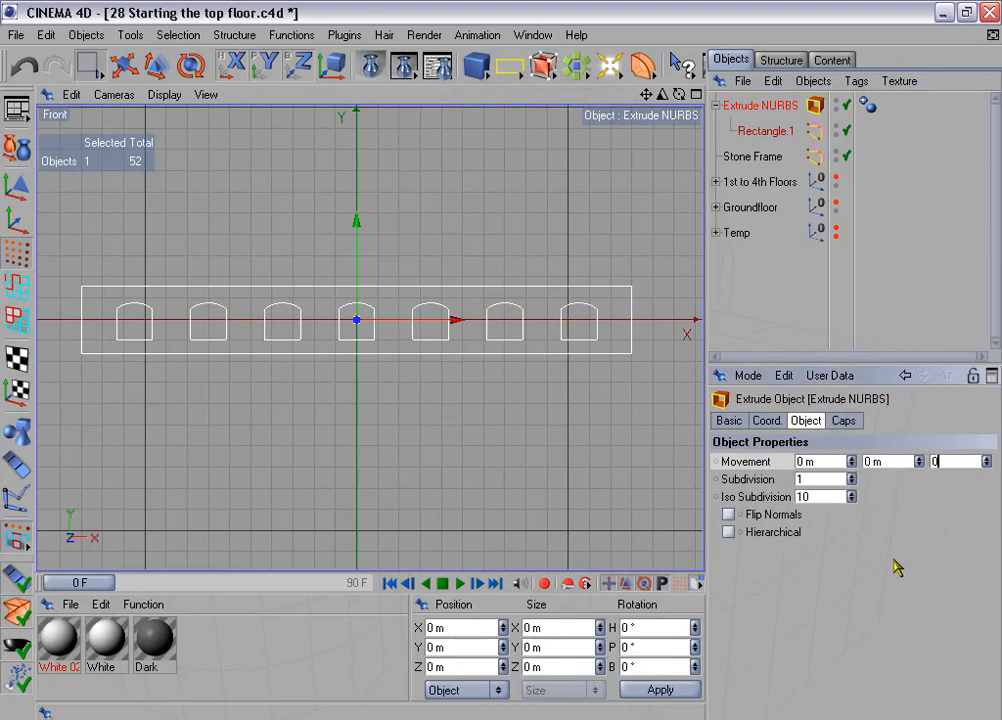
{"action": "key", "text": "Return"}
Step: Display the front view with Gouraud Shading (Lines)
{"action": "left_click", "coordinate": [165, 94]}
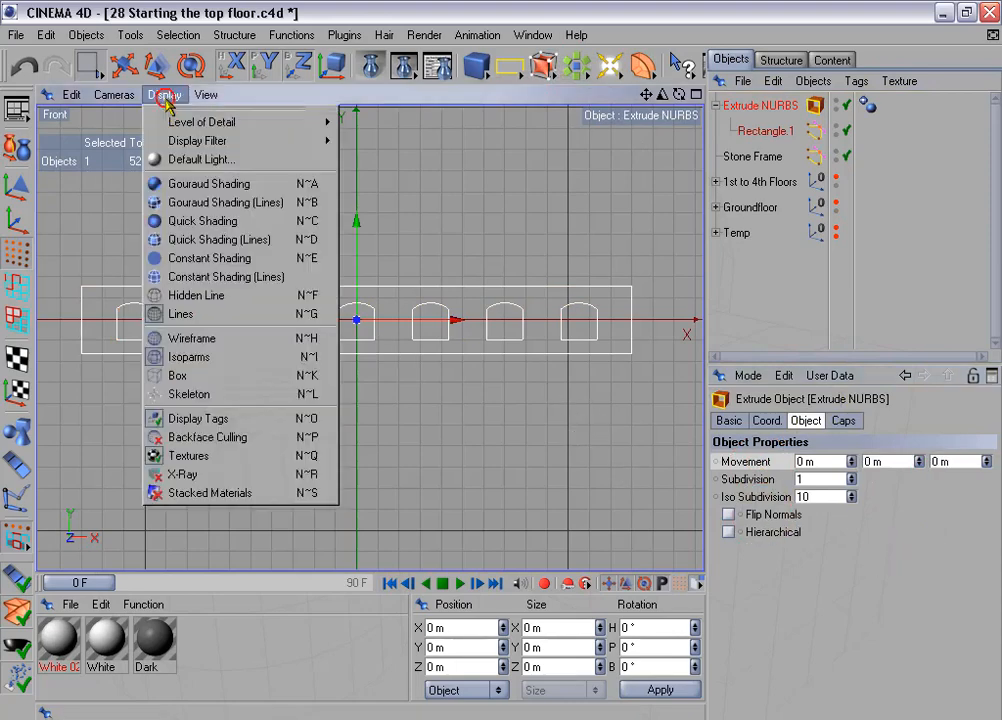
{"action": "left_click", "coordinate": [293, 207]}
{"action": "scroll", "coordinate": [271, 230], "scroll_direction": "up", "scroll_amount": 6}
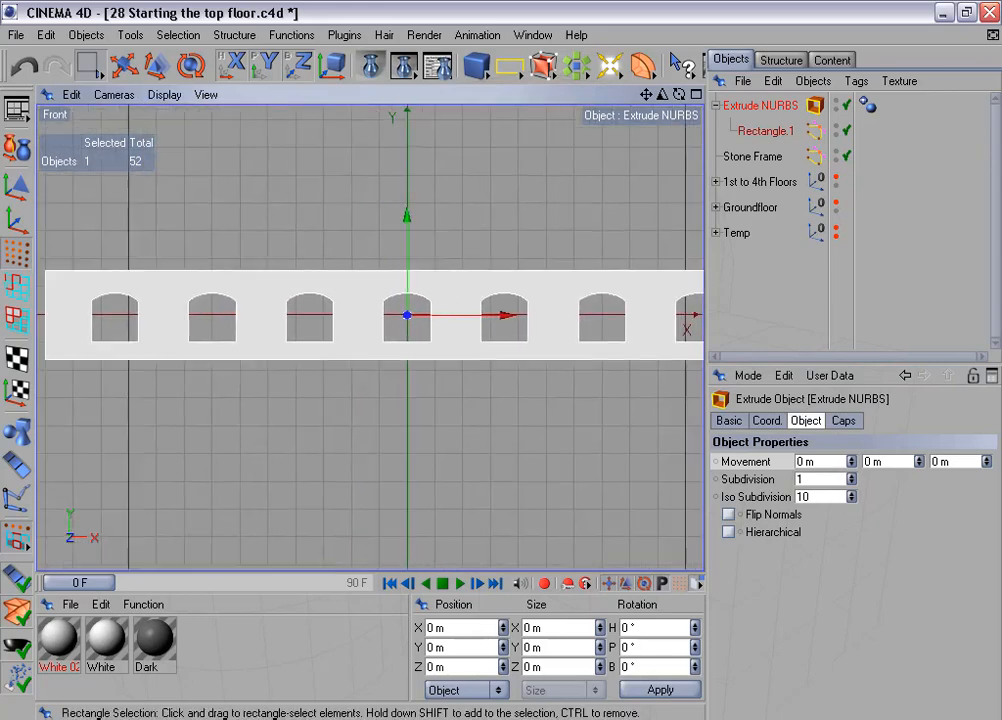
{"action": "scroll", "coordinate": [306, 342], "scroll_direction": "up", "scroll_amount": 1}
Step: Set the wall spline's intermediate points to Natural with a number of 3
{"action": "left_click", "coordinate": [766, 134]}
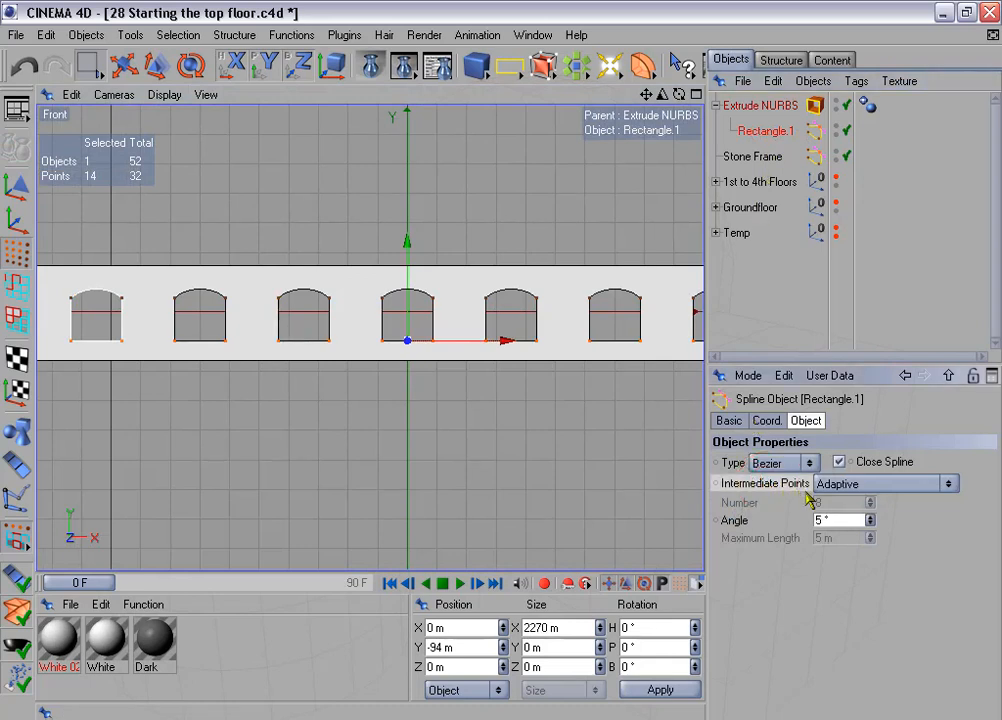
{"action": "left_click", "coordinate": [832, 484]}
{"action": "left_click", "coordinate": [830, 525]}
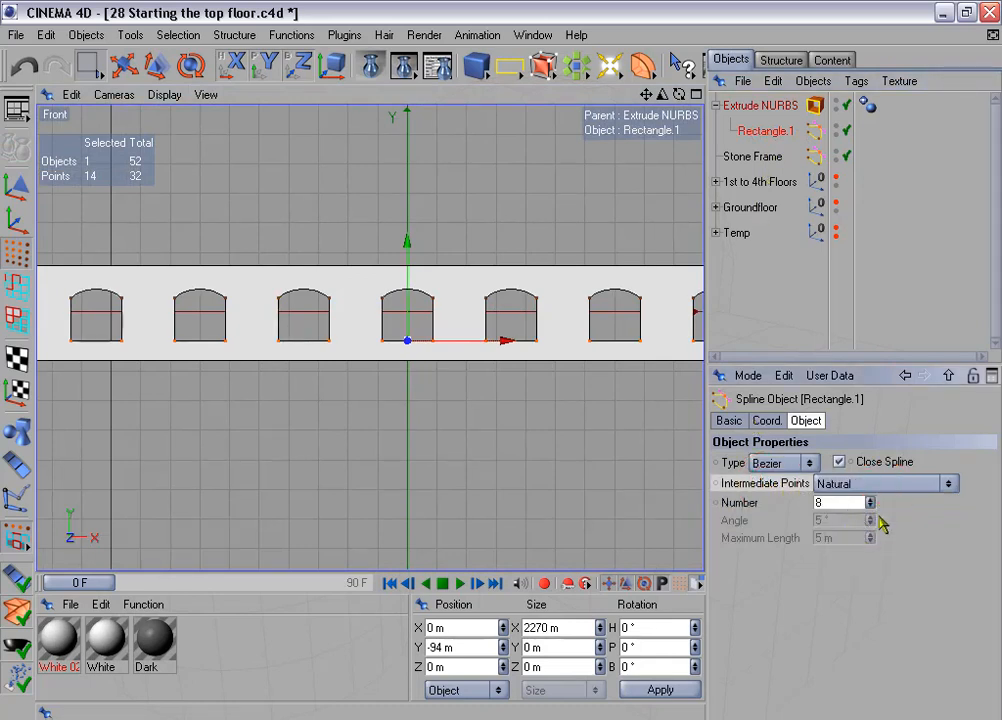
{"action": "left_click", "coordinate": [871, 508]}
{"action": "left_click", "coordinate": [871, 508]}
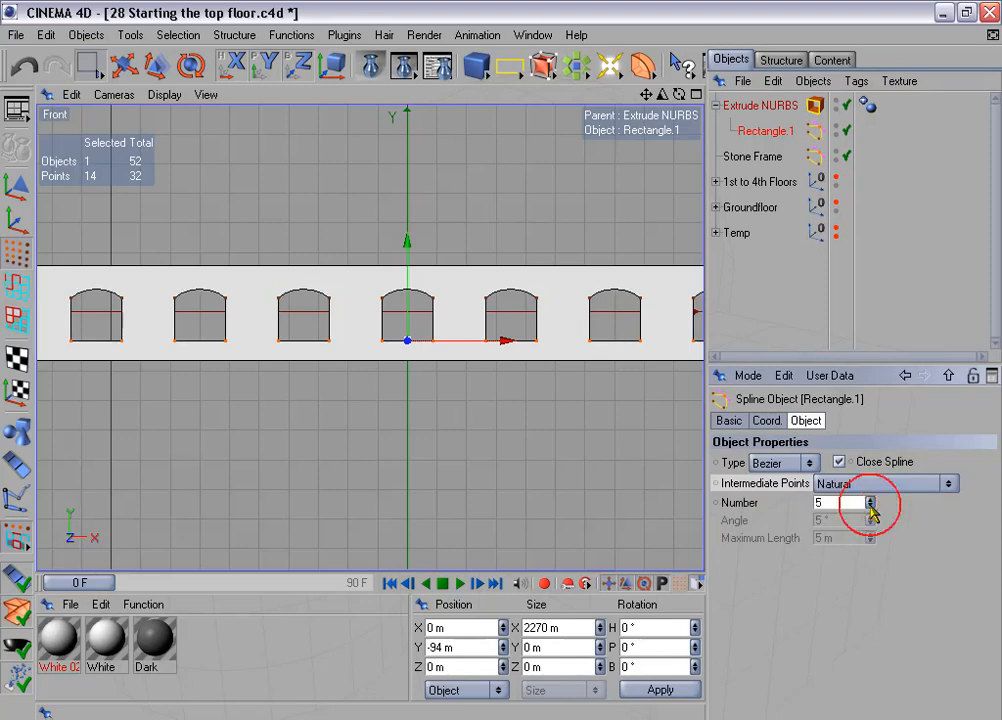
{"action": "left_click", "coordinate": [871, 508]}
{"action": "left_click", "coordinate": [871, 508]}
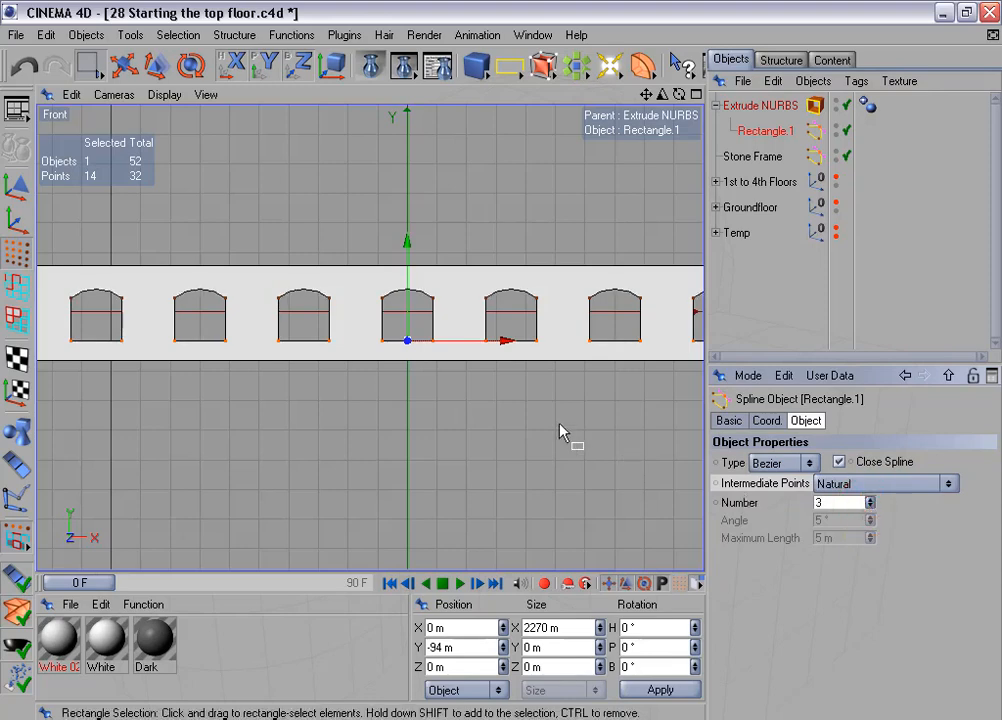
Step: Convert the wall's Extrude NURBS into an editable polygon object
{"action": "scroll", "coordinate": [557, 423], "scroll_direction": "up", "scroll_amount": 3}
{"action": "middle_click_drag", "start_coordinate": [557, 423], "coordinate": [732, 454], "text": "alt"}
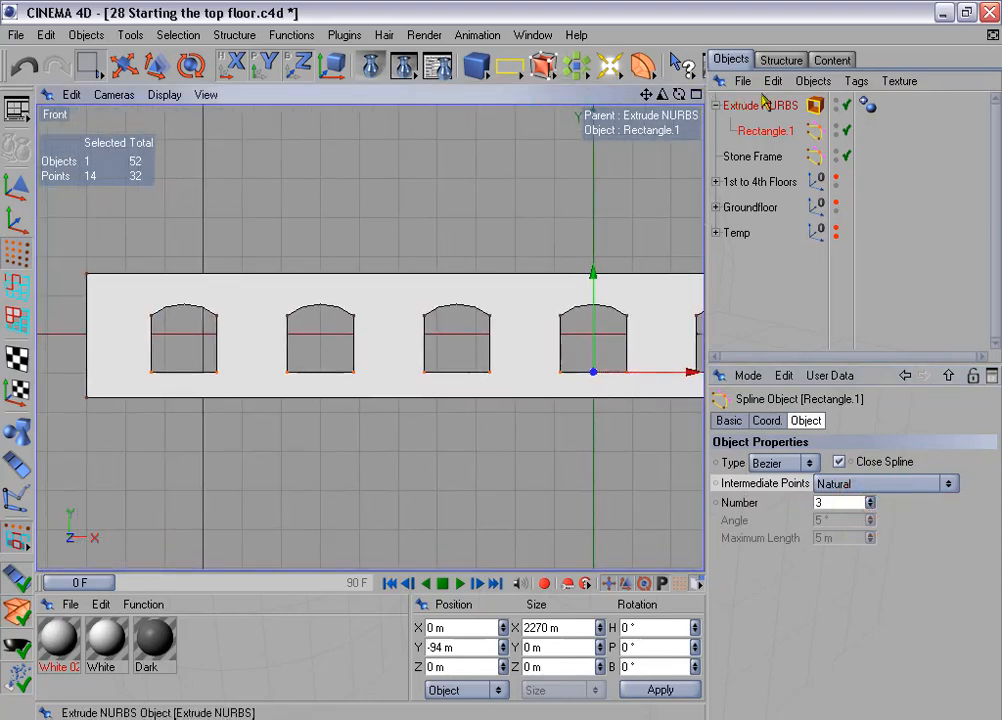
{"action": "left_click", "coordinate": [762, 104]}
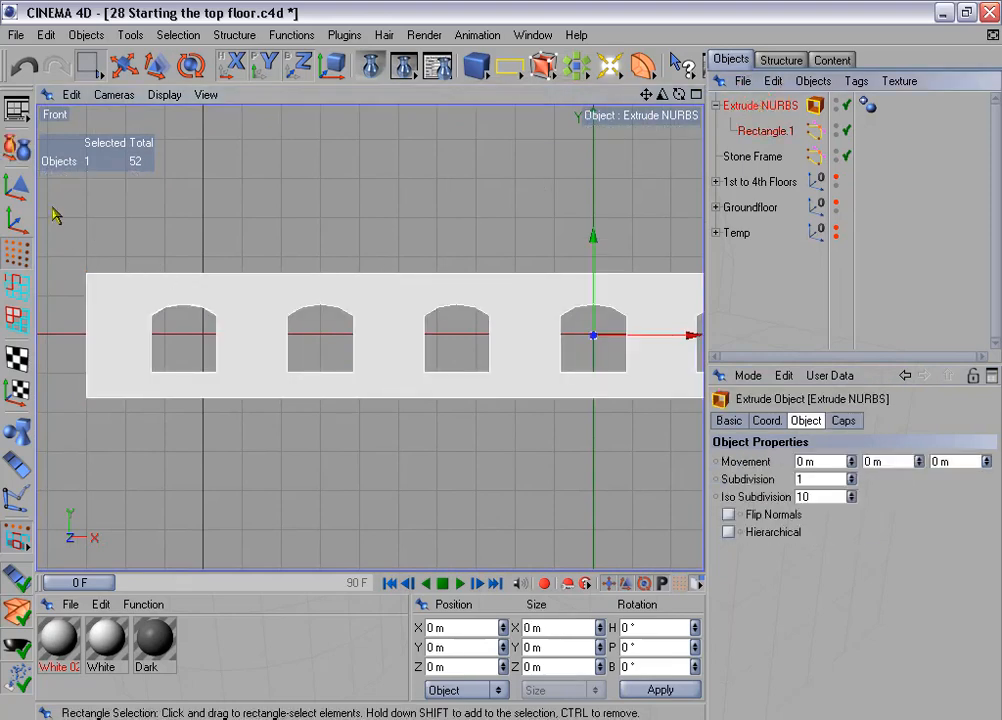
{"action": "left_click", "coordinate": [16, 108]}
{"action": "scroll", "coordinate": [400, 310], "scroll_direction": "down", "scroll_amount": 2}
{"action": "middle_click_drag", "start_coordinate": [425, 313], "coordinate": [262, 301], "text": "alt"}
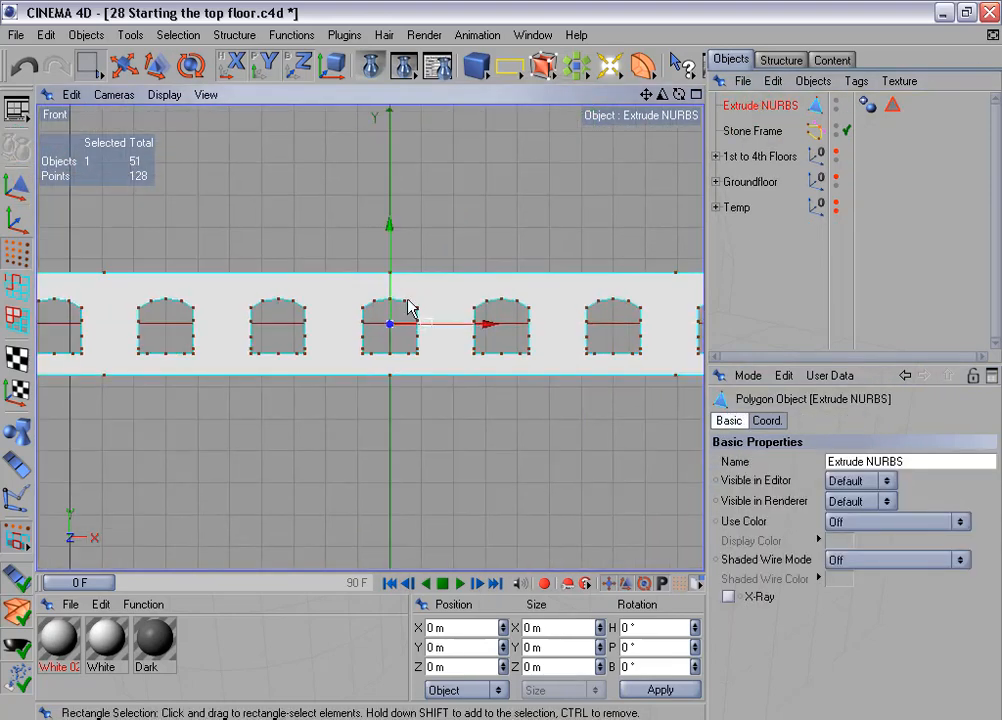
Step: Activate the Knife tool on the wall with point snapping enabled and spline snapping disabled
{"action": "right_click", "coordinate": [472, 297]}
{"action": "left_click", "coordinate": [566, 437]}
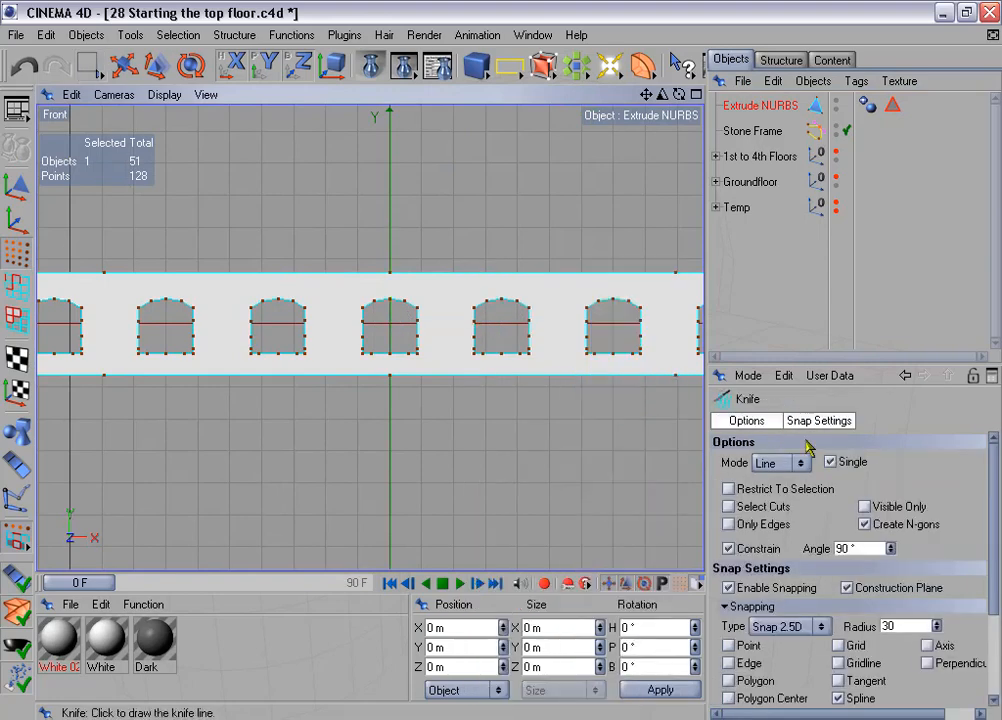
{"action": "left_click", "coordinate": [818, 420]}
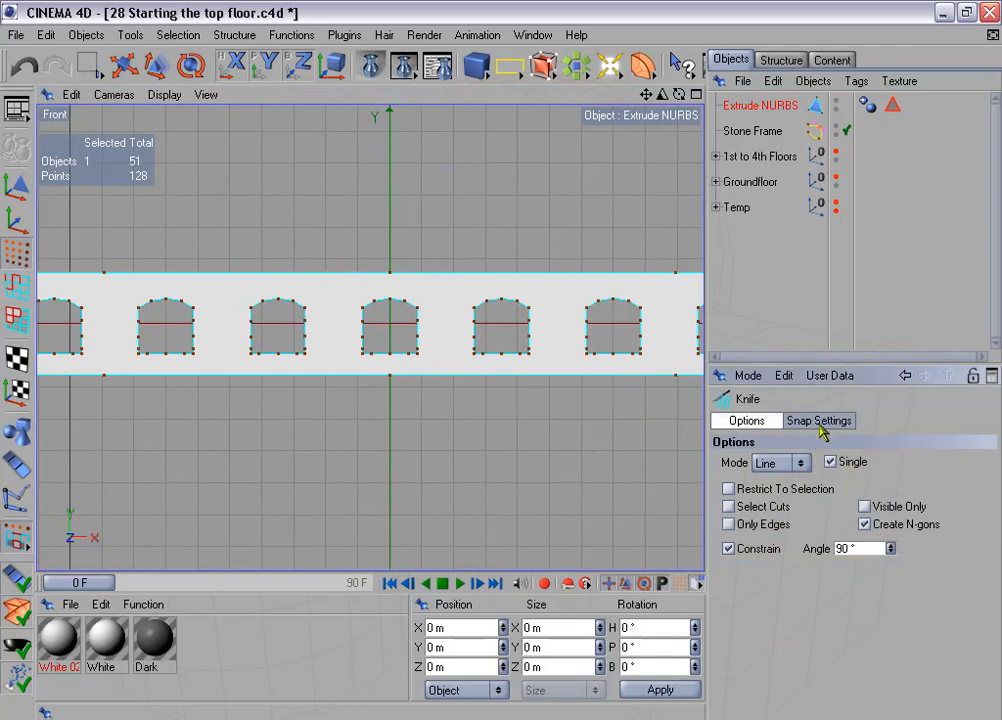
{"action": "left_click", "coordinate": [820, 420]}
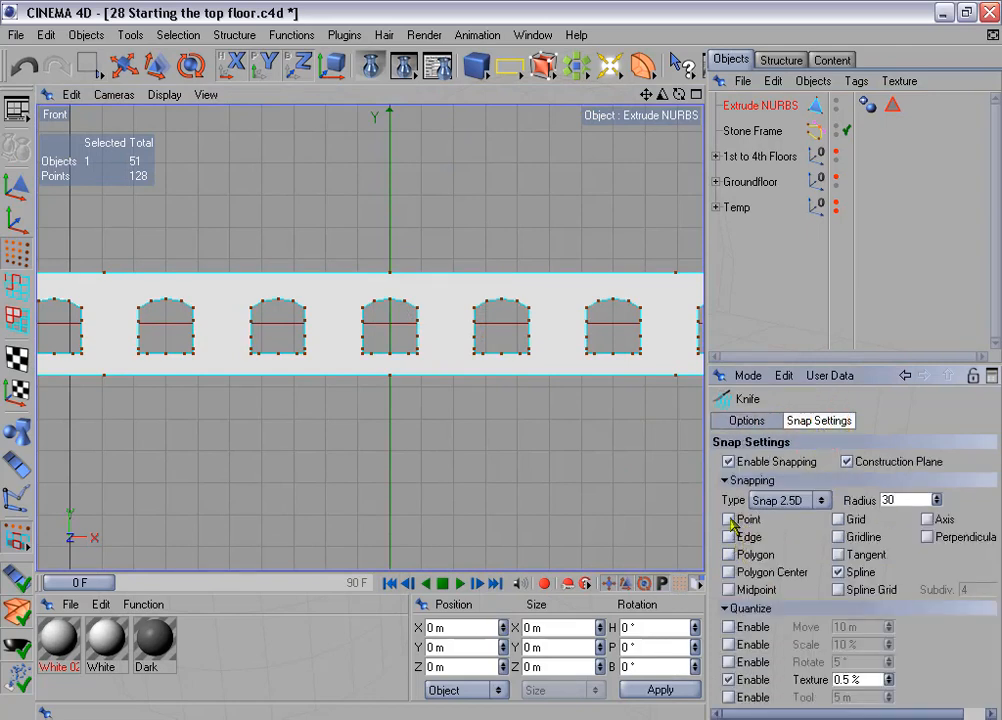
{"action": "left_click", "coordinate": [729, 519]}
{"action": "left_click", "coordinate": [838, 572]}
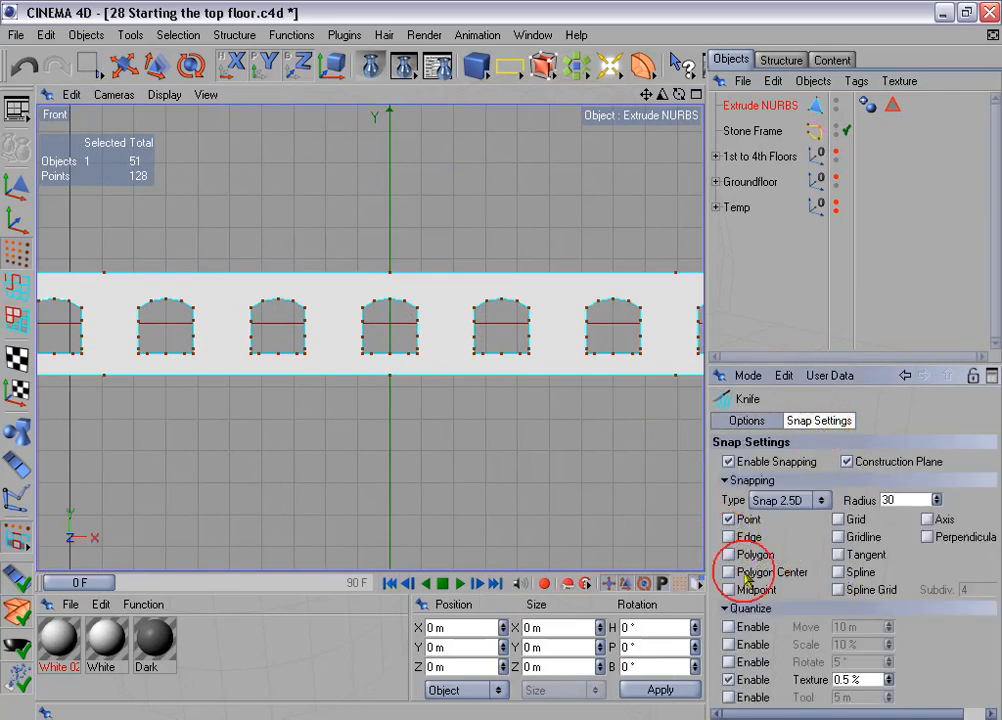
Step: Make two vertical knife cuts above and two below the right half of the central window opening, snapped to its points
{"action": "scroll", "coordinate": [620, 488], "scroll_direction": "up", "scroll_amount": 1}
{"action": "middle_click_drag", "start_coordinate": [643, 433], "coordinate": [564, 441], "text": "alt"}
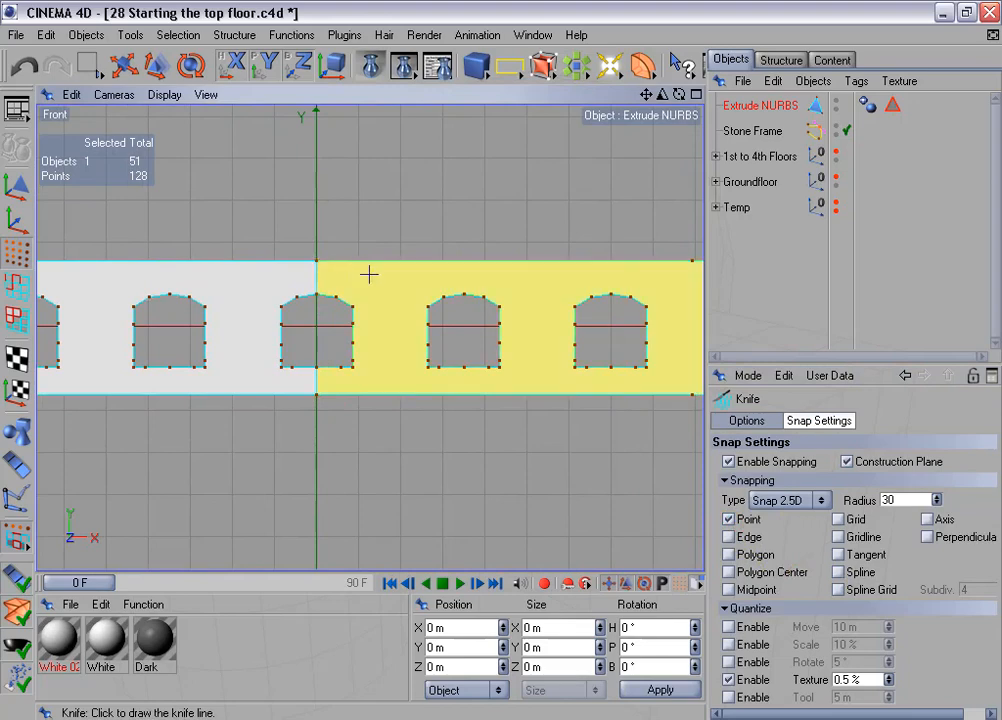
{"action": "left_click_drag", "start_coordinate": [341, 288], "coordinate": [347, 212]}
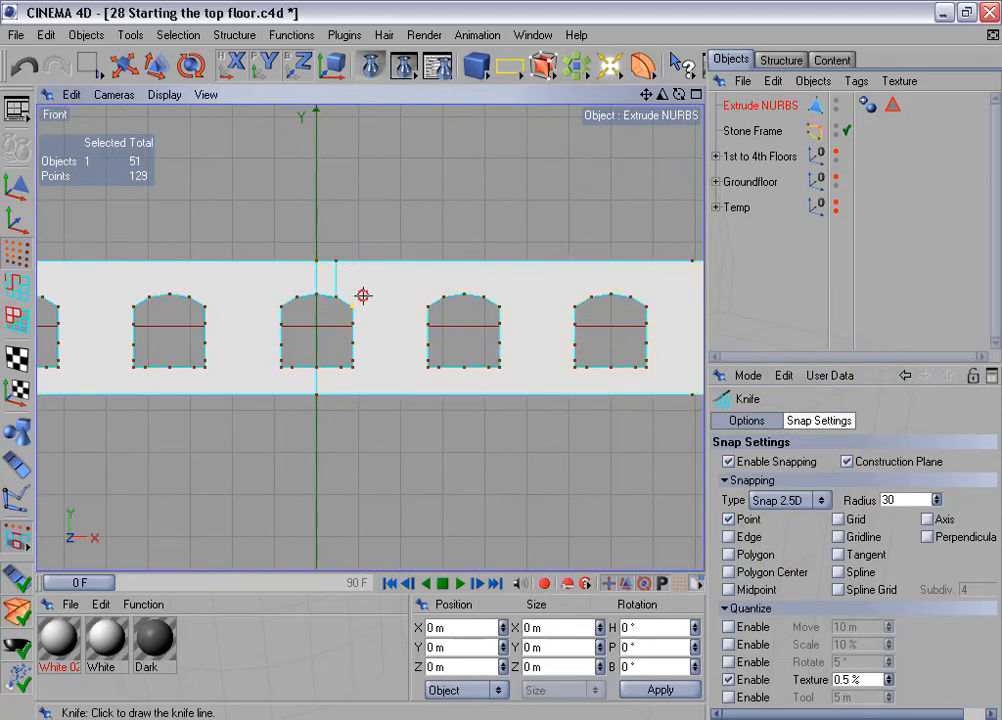
{"action": "left_click_drag", "start_coordinate": [363, 295], "coordinate": [366, 240]}
{"action": "left_click_drag", "start_coordinate": [338, 376], "coordinate": [340, 447]}
{"action": "left_click_drag", "start_coordinate": [358, 376], "coordinate": [358, 465]}
Step: Delete all wall points to the right of the central window opening
{"action": "scroll", "coordinate": [422, 421], "scroll_direction": "down", "scroll_amount": 3}
{"action": "middle_click_drag", "start_coordinate": [429, 413], "coordinate": [310, 469], "text": "alt"}
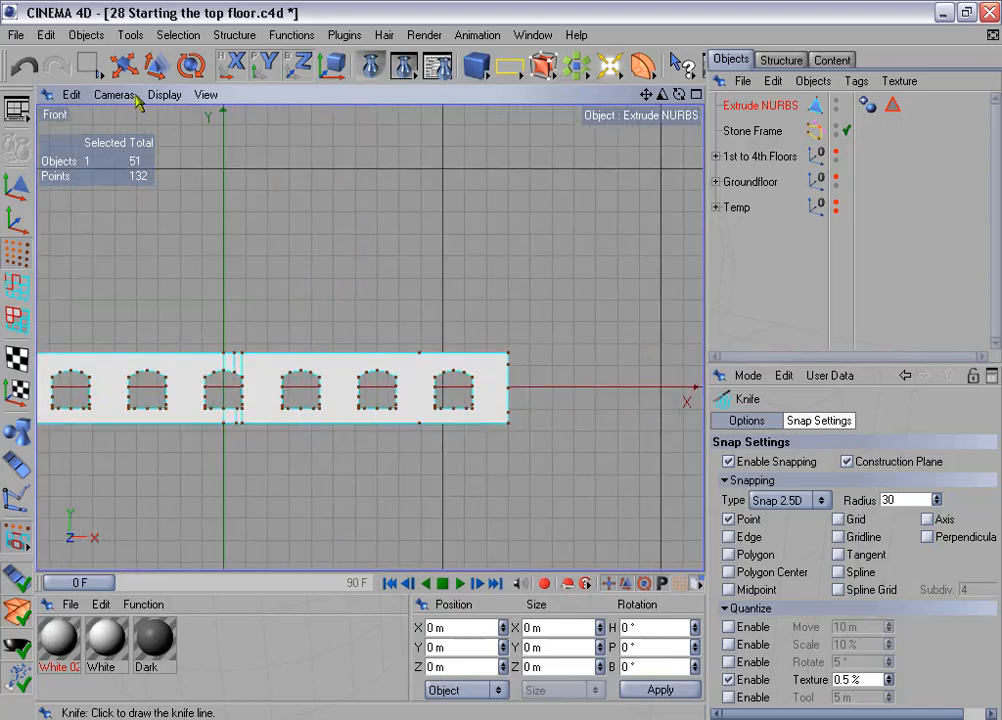
{"action": "left_click", "coordinate": [88, 63]}
{"action": "left_click_drag", "start_coordinate": [266, 323], "coordinate": [542, 489]}
{"action": "key", "text": "Delete"}
{"action": "scroll", "coordinate": [497, 471], "scroll_direction": "down", "scroll_amount": 2}
{"action": "middle_click_drag", "start_coordinate": [497, 471], "coordinate": [749, 406], "text": "alt"}
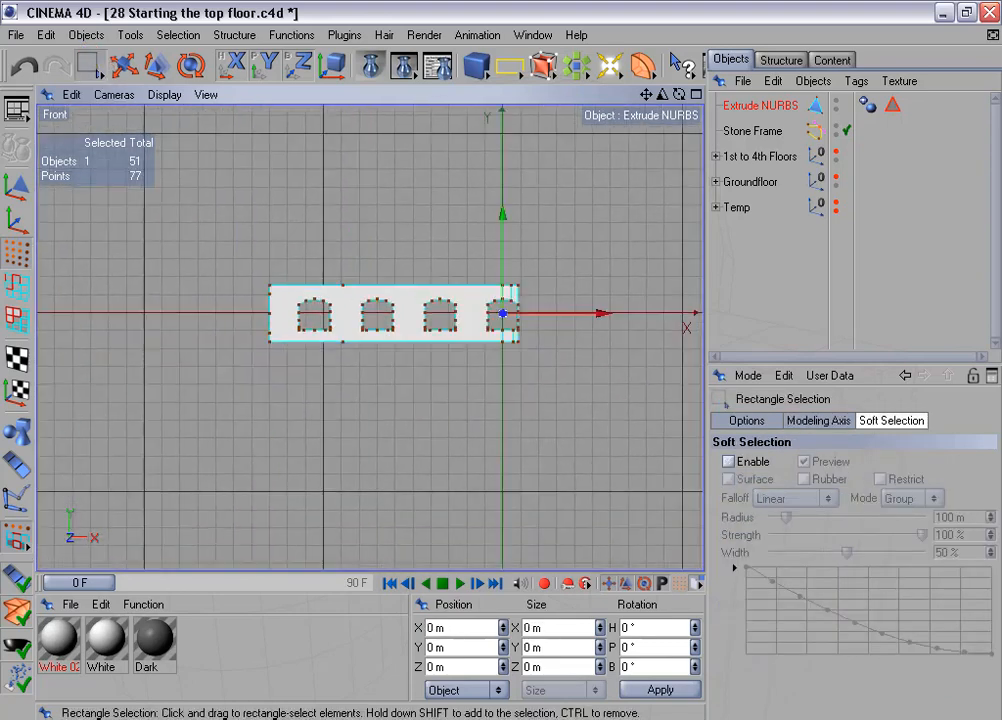
Step: Delete the surplus intermediate points along the wall's top, bottom and left outer edges
{"action": "scroll", "coordinate": [313, 416], "scroll_direction": "up", "scroll_amount": 4}
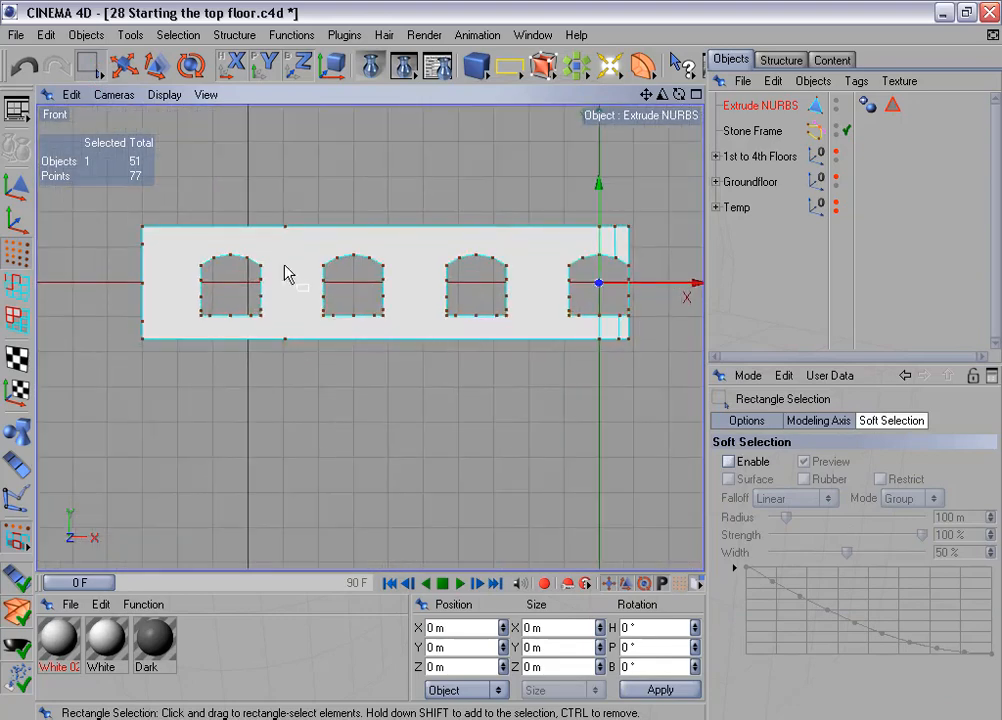
{"action": "left_click_drag", "start_coordinate": [253, 198], "coordinate": [323, 248]}
{"action": "key", "text": "Delete"}
{"action": "left_click_drag", "start_coordinate": [253, 336], "coordinate": [176, 358]}
{"action": "left_click_drag", "start_coordinate": [138, 245], "coordinate": [161, 330]}
{"action": "key", "text": "Delete"}
{"action": "scroll", "coordinate": [225, 338], "scroll_direction": "up", "scroll_amount": 2}
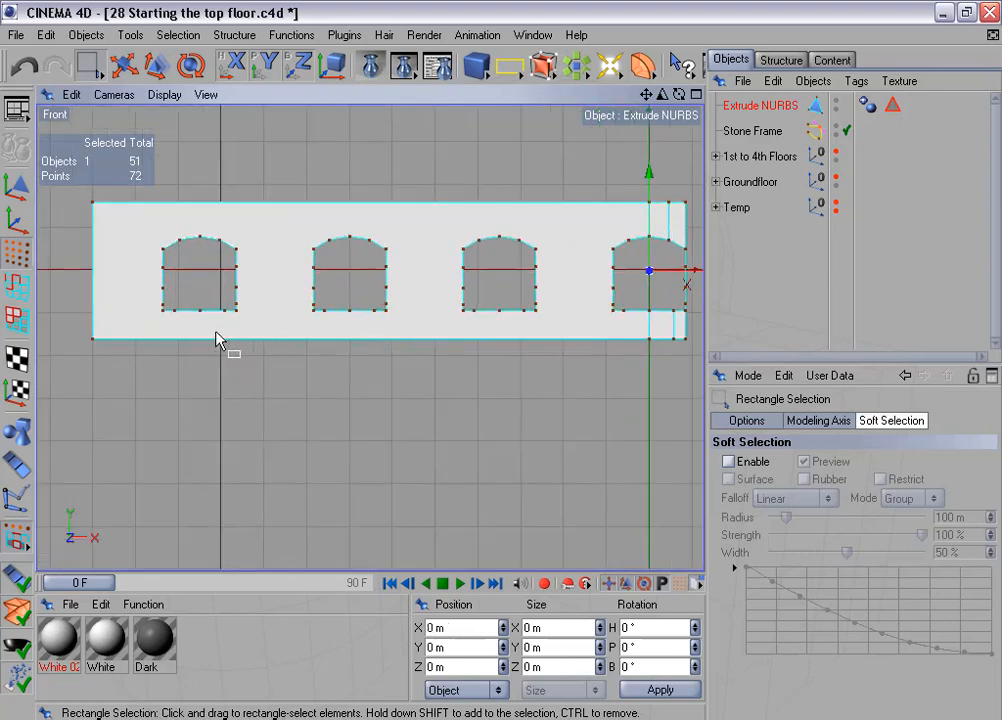
{"action": "scroll", "coordinate": [217, 340], "scroll_direction": "up", "scroll_amount": 1}
{"action": "left_click_drag", "start_coordinate": [89, 198], "coordinate": [620, 237]}
{"action": "left_click_drag", "start_coordinate": [115, 206], "coordinate": [617, 397]}
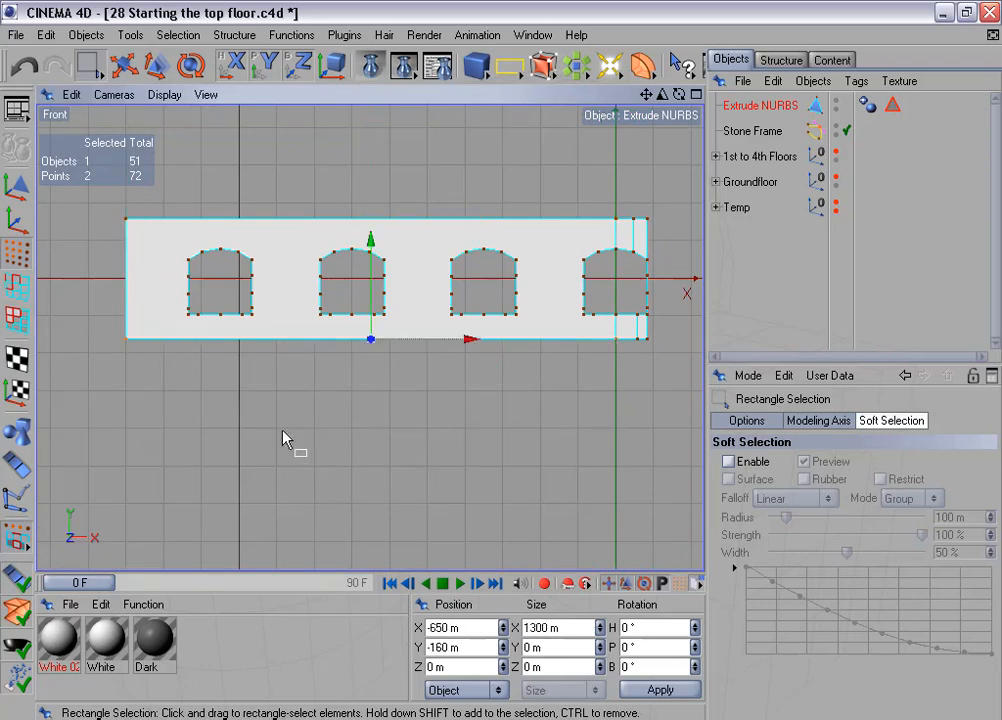
{"action": "scroll", "coordinate": [217, 396], "scroll_direction": "up", "scroll_amount": 2}
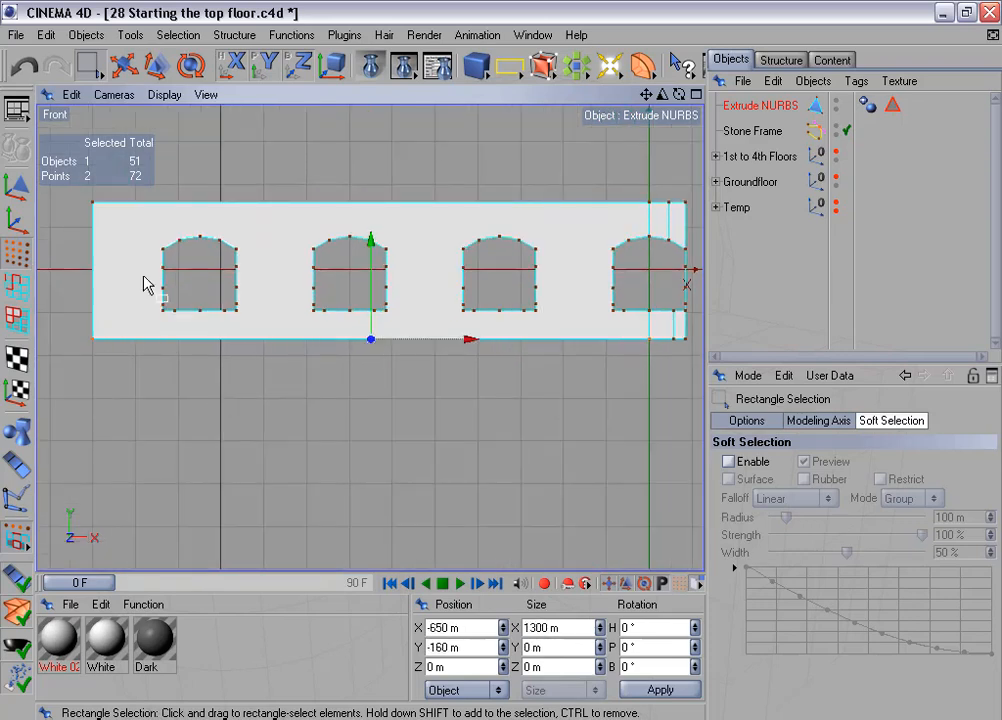
Step: Delete the intermediate points on the vertical sides of all remaining window openings
{"action": "left_click_drag", "start_coordinate": [133, 257], "coordinate": [702, 306]}
{"action": "scroll", "coordinate": [455, 333], "scroll_direction": "up", "scroll_amount": 2}
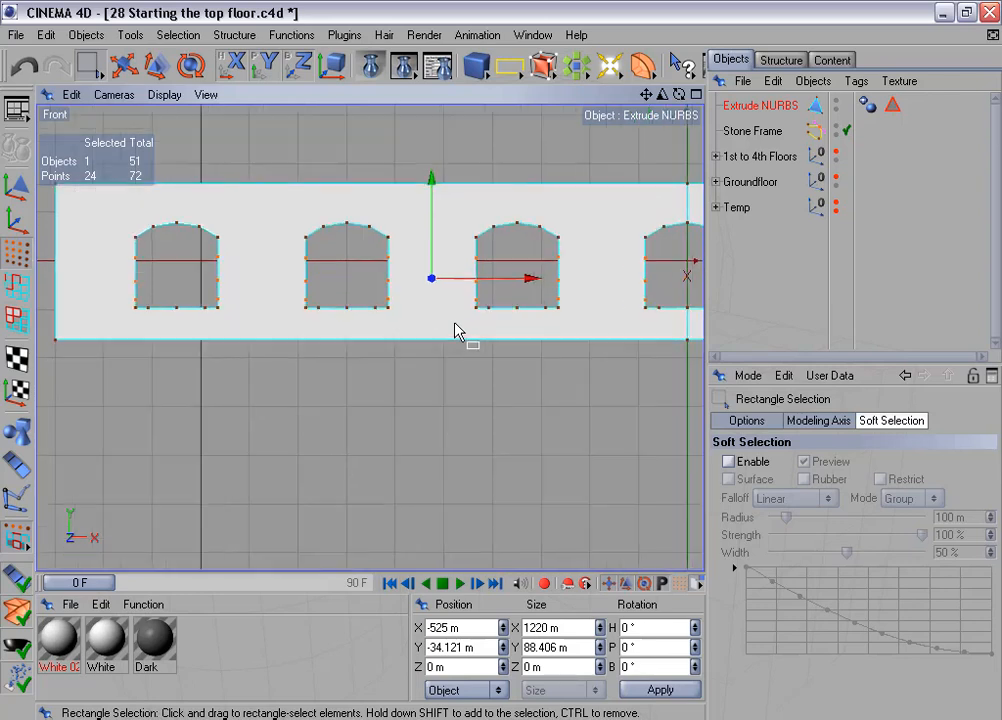
{"action": "key", "text": "Delete"}
Step: Delete the intermediate points along the bottom edges of the three leftmost window openings
{"action": "left_click_drag", "start_coordinate": [123, 291], "coordinate": [380, 322]}
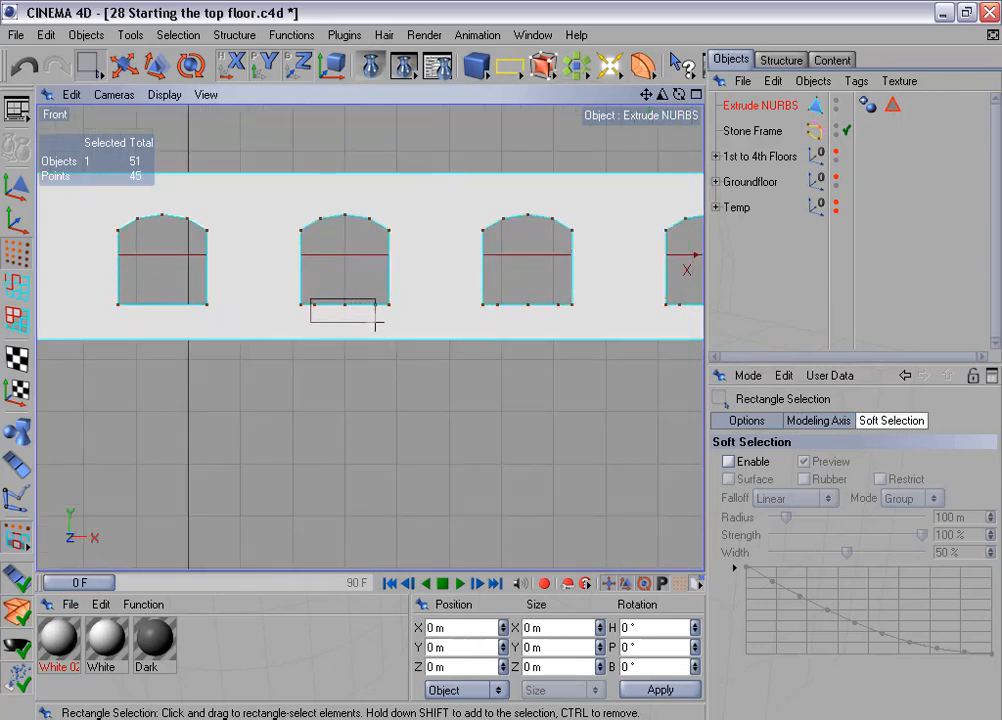
{"action": "key", "text": "Delete"}
{"action": "left_click_drag", "start_coordinate": [485, 297], "coordinate": [559, 324]}
{"action": "key", "text": "Delete"}
{"action": "scroll", "coordinate": [545, 352], "scroll_direction": "down", "scroll_amount": 1}
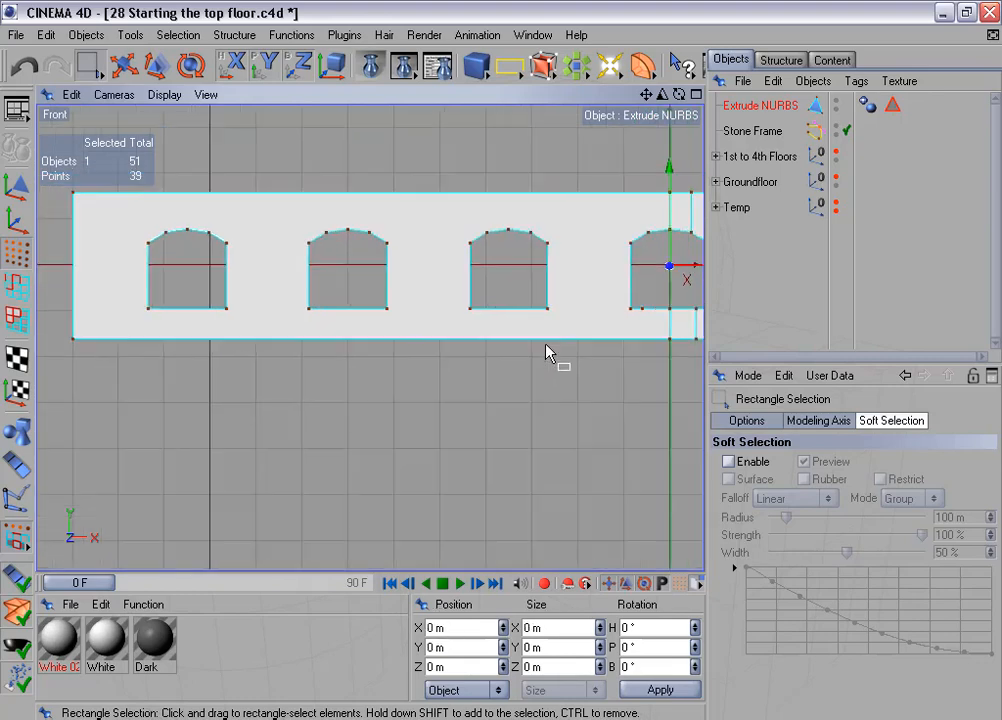
Step: Delete the intermediate point on the bottom edge of the fourth, central window opening
{"action": "left_click_drag", "start_coordinate": [636, 296], "coordinate": [655, 321]}
{"action": "key", "text": "Delete"}
{"action": "scroll", "coordinate": [646, 340], "scroll_direction": "down", "scroll_amount": 3}
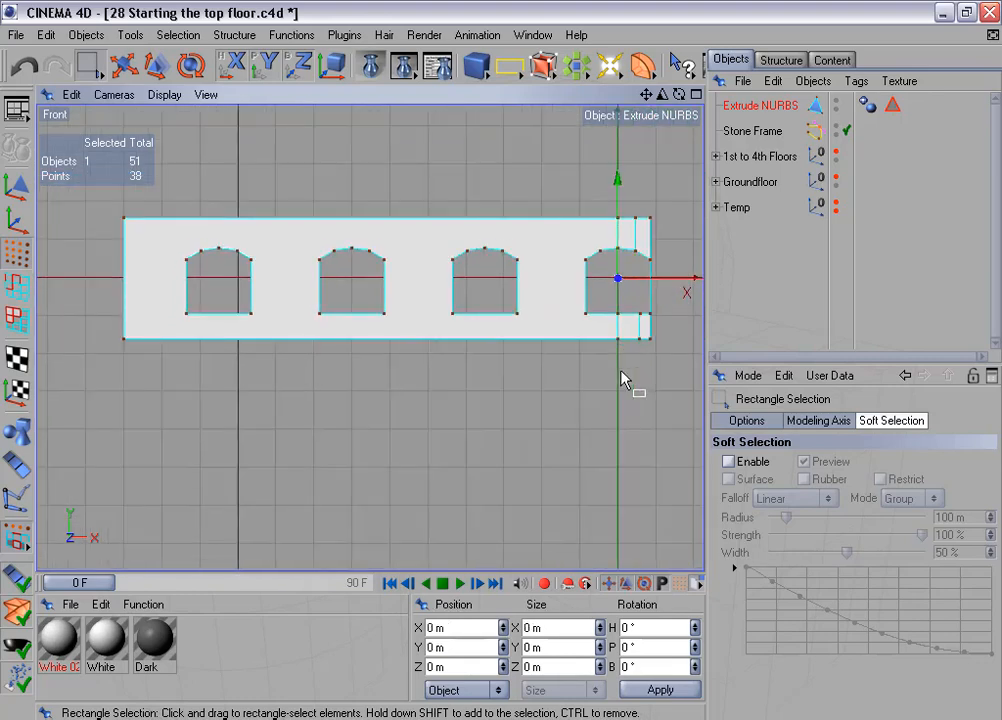
{"action": "middle_click_drag", "start_coordinate": [621, 372], "coordinate": [503, 362], "text": "alt"}
{"action": "scroll", "coordinate": [611, 376], "scroll_direction": "down", "scroll_amount": 1}
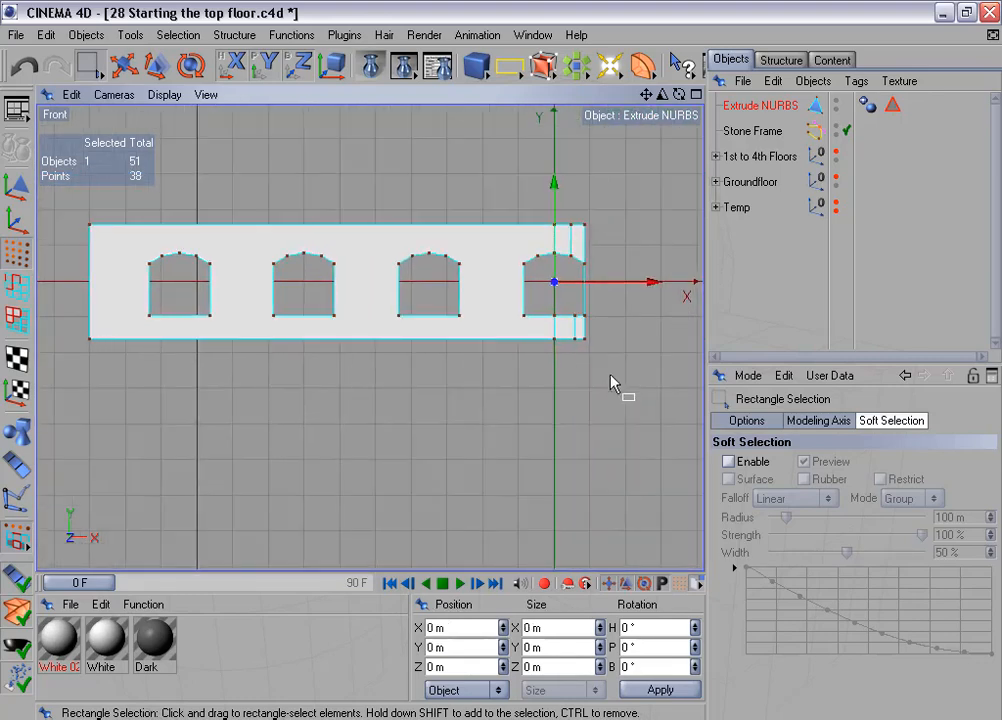
Step: Use the Knife to cut vertical edges from the window openings' bottom corners down to the wall's bottom edge
{"action": "right_click", "coordinate": [405, 307]}
{"action": "left_click", "coordinate": [487, 437]}
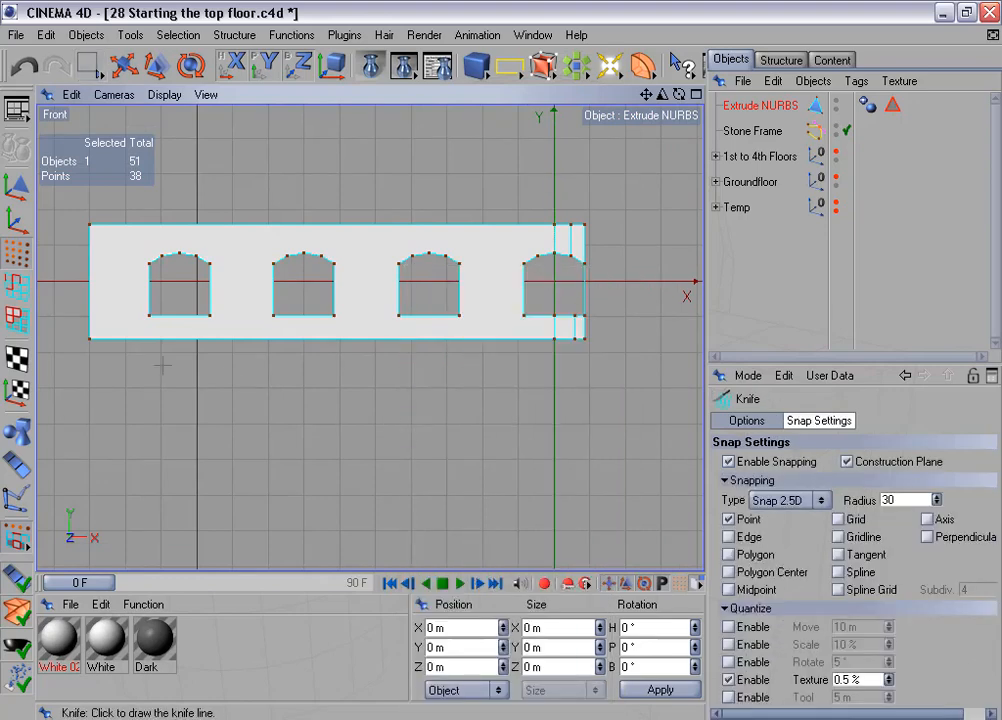
{"action": "left_click_drag", "start_coordinate": [150, 317], "coordinate": [150, 350]}
{"action": "left_click_drag", "start_coordinate": [210, 317], "coordinate": [210, 345]}
{"action": "left_click_drag", "start_coordinate": [273, 317], "coordinate": [273, 345]}
{"action": "left_click_drag", "start_coordinate": [335, 317], "coordinate": [335, 345]}
{"action": "left_click_drag", "start_coordinate": [398, 317], "coordinate": [398, 345]}
{"action": "left_click_drag", "start_coordinate": [459, 317], "coordinate": [469, 338]}
Step: Cut horizontal edges across the wall sections beside the windows, at sill level and at the level where the arches start
{"action": "left_click_drag", "start_coordinate": [524, 319], "coordinate": [483, 318]}
{"action": "left_click_drag", "start_coordinate": [399, 318], "coordinate": [225, 316]}
{"action": "left_click_drag", "start_coordinate": [148, 316], "coordinate": [64, 316]}
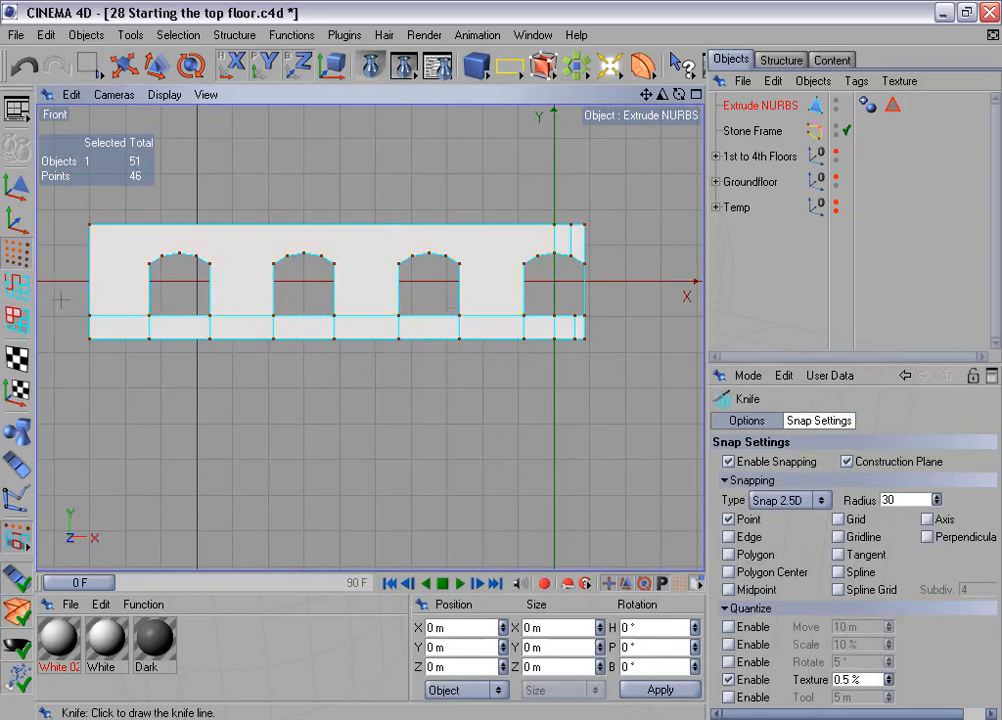
{"action": "left_click_drag", "start_coordinate": [125, 261], "coordinate": [44, 263]}
{"action": "left_click_drag", "start_coordinate": [229, 266], "coordinate": [252, 265]}
{"action": "left_click_drag", "start_coordinate": [340, 273], "coordinate": [373, 274]}
Step: Cut vertical edges from the leftmost window's arch points up to the wall's top edge
{"action": "left_click_drag", "start_coordinate": [136, 254], "coordinate": [154, 186]}
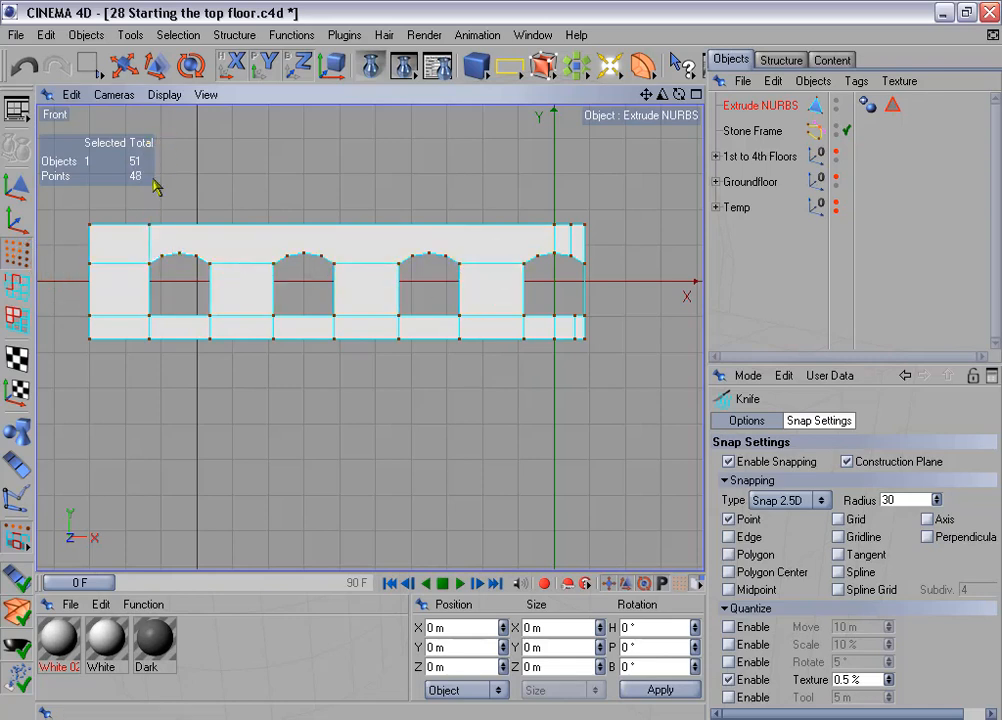
{"action": "left_click_drag", "start_coordinate": [164, 247], "coordinate": [175, 163]}
{"action": "left_click_drag", "start_coordinate": [187, 237], "coordinate": [209, 205]}
{"action": "left_click_drag", "start_coordinate": [222, 254], "coordinate": [246, 184]}
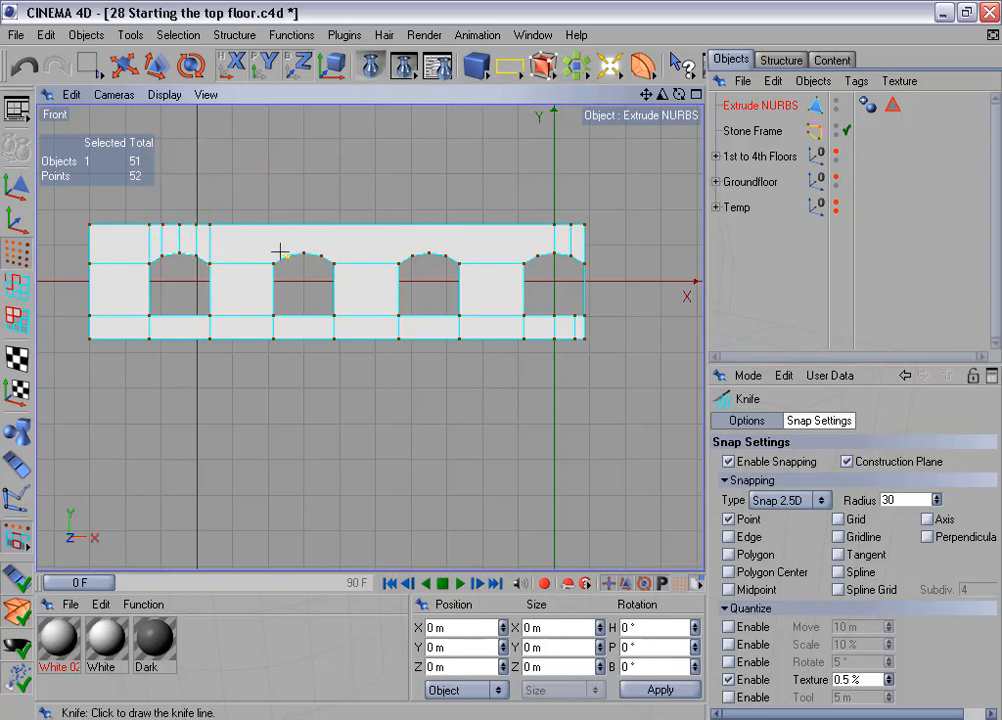
Step: Cut vertical edges up to the wall's top edge from the second and third windows' arch points and the fourth window's left side
{"action": "left_click_drag", "start_coordinate": [275, 226], "coordinate": [309, 187]}
{"action": "left_click_drag", "start_coordinate": [307, 243], "coordinate": [320, 205]}
{"action": "left_click_drag", "start_coordinate": [330, 242], "coordinate": [331, 239]}
{"action": "left_click_drag", "start_coordinate": [365, 200], "coordinate": [366, 199]}
{"action": "left_click_drag", "start_coordinate": [388, 248], "coordinate": [406, 180]}
{"action": "mouse_move", "coordinate": [418, 238]}
{"action": "left_mouse_down"}
{"action": "mouse_move", "coordinate": [425, 183]}
{"action": "mouse_move", "coordinate": [441, 180]}
{"action": "left_mouse_up"}
{"action": "left_click_drag", "start_coordinate": [453, 242], "coordinate": [483, 193]}
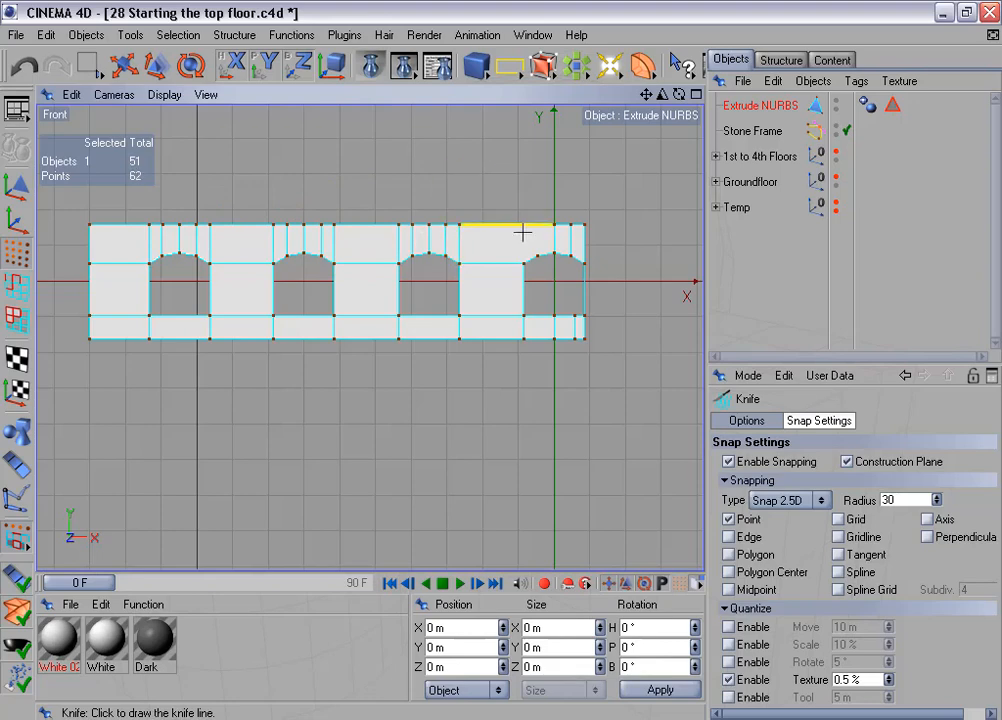
{"action": "mouse_move", "coordinate": [521, 252]}
{"action": "left_mouse_down"}
{"action": "mouse_move", "coordinate": [539, 231]}
{"action": "mouse_move", "coordinate": [539, 165]}
{"action": "left_mouse_up"}
Step: Copy the Y position of the leftmost window's bottom-left corner to the wall's left-edge sill-level point, -94 m
{"action": "scroll", "coordinate": [427, 302], "scroll_direction": "down", "scroll_amount": 1}
{"action": "middle_click_drag", "start_coordinate": [384, 287], "coordinate": [413, 300], "text": "alt"}
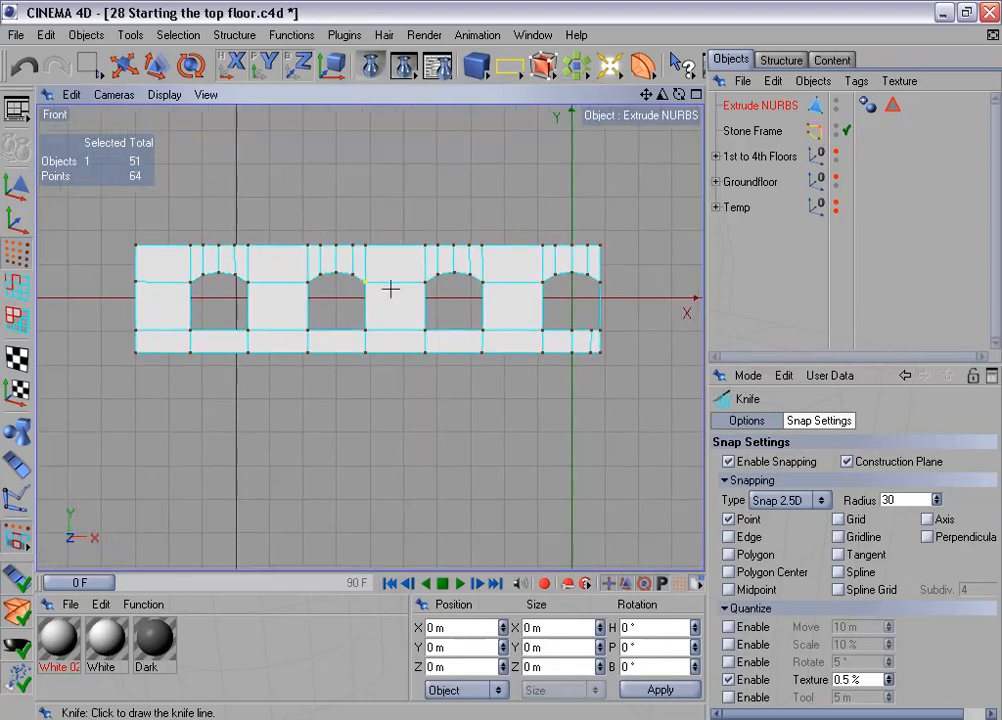
{"action": "scroll", "coordinate": [390, 289], "scroll_direction": "up", "scroll_amount": 1}
{"action": "middle_click_drag", "start_coordinate": [339, 315], "coordinate": [343, 318], "text": "alt"}
{"action": "left_click", "coordinate": [91, 68]}
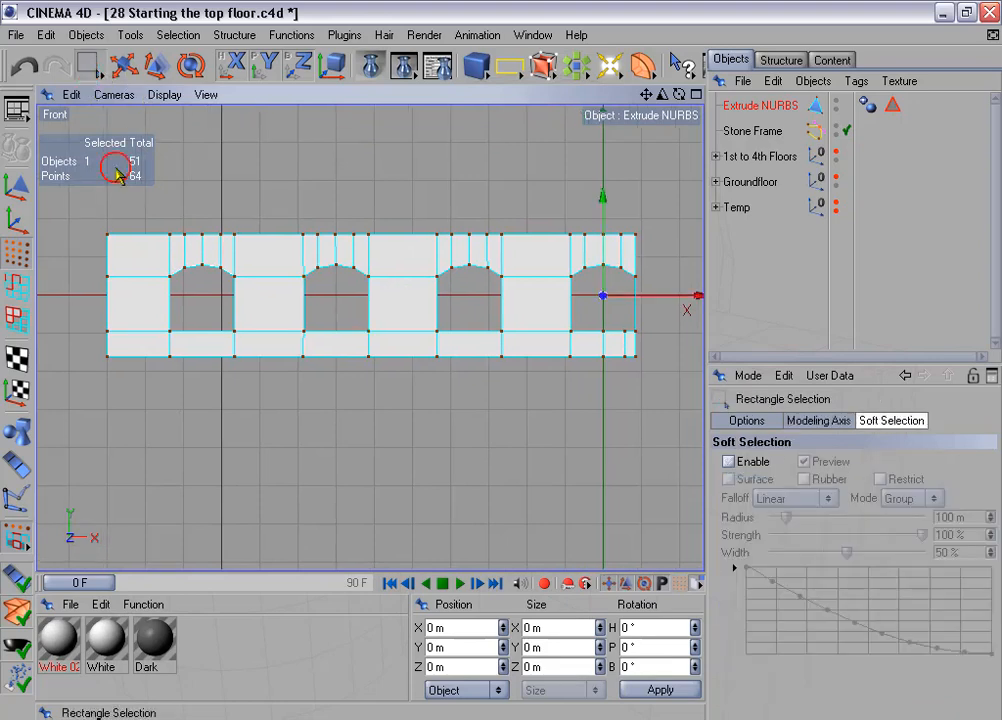
{"action": "scroll", "coordinate": [195, 365], "scroll_direction": "up", "scroll_amount": 3}
{"action": "middle_click_drag", "start_coordinate": [234, 424], "coordinate": [334, 456], "text": "alt"}
{"action": "scroll", "coordinate": [234, 424], "scroll_direction": "up", "scroll_amount": 2}
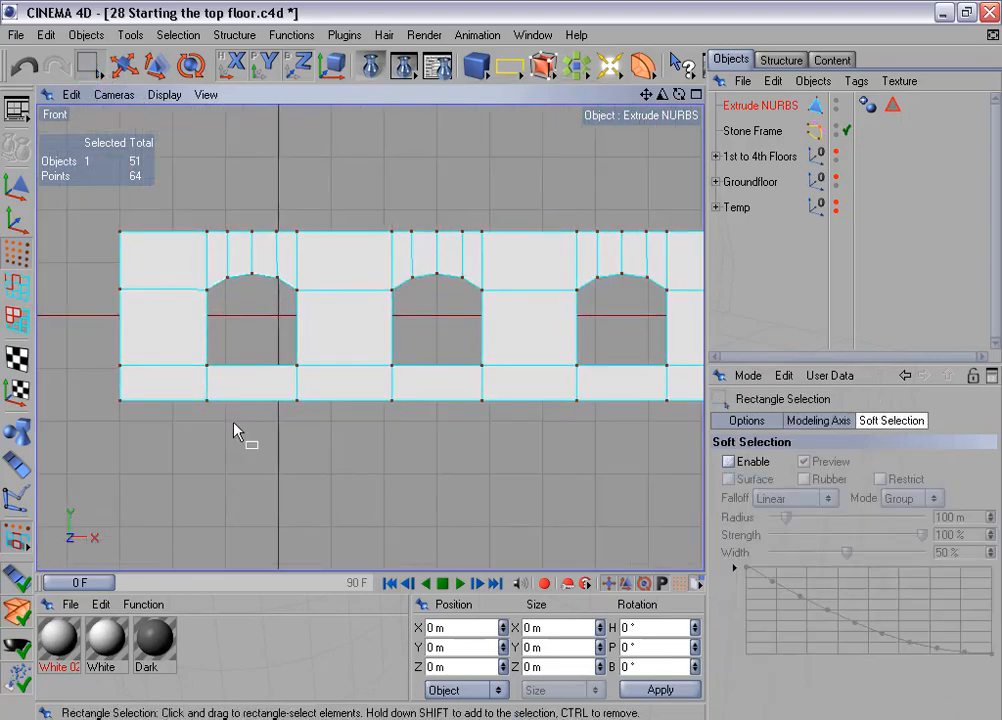
{"action": "left_click_drag", "start_coordinate": [194, 352], "coordinate": [232, 393]}
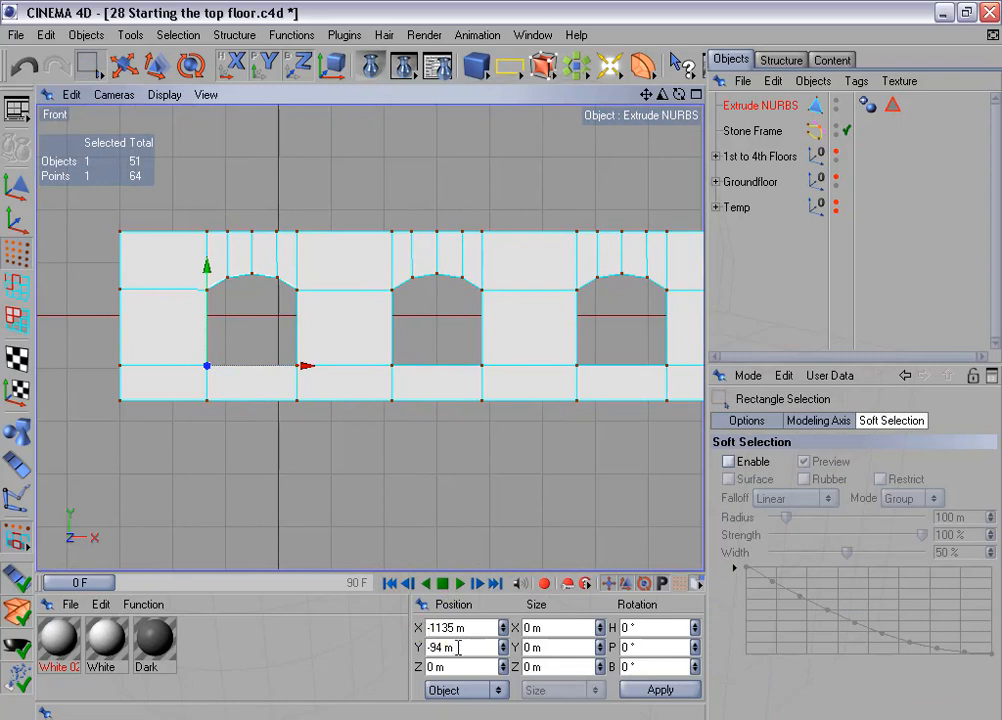
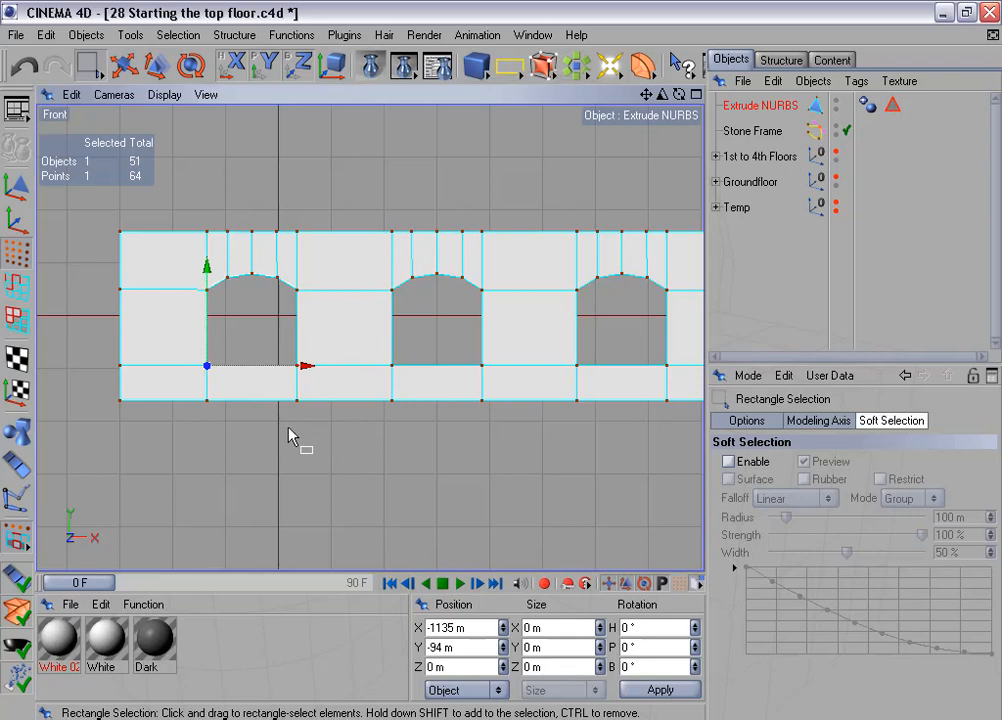
{"action": "left_click_drag", "start_coordinate": [192, 347], "coordinate": [222, 374]}
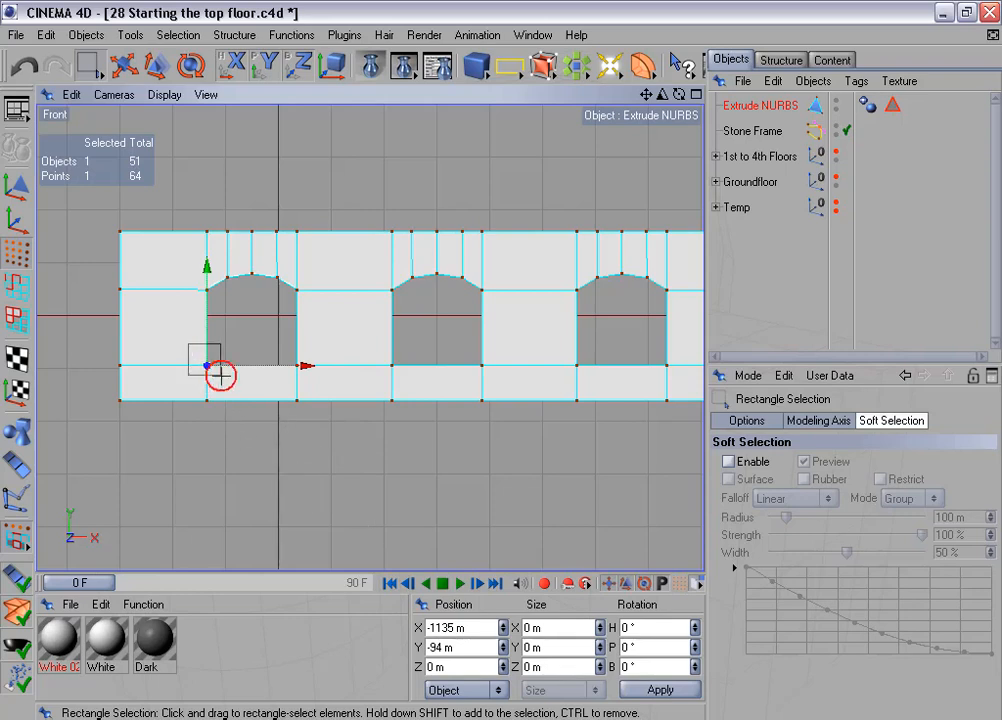
{"action": "left_click", "coordinate": [466, 647]}
{"action": "left_click_drag", "start_coordinate": [466, 647], "coordinate": [407, 647]}
{"action": "key", "text": "ctrl+c"}
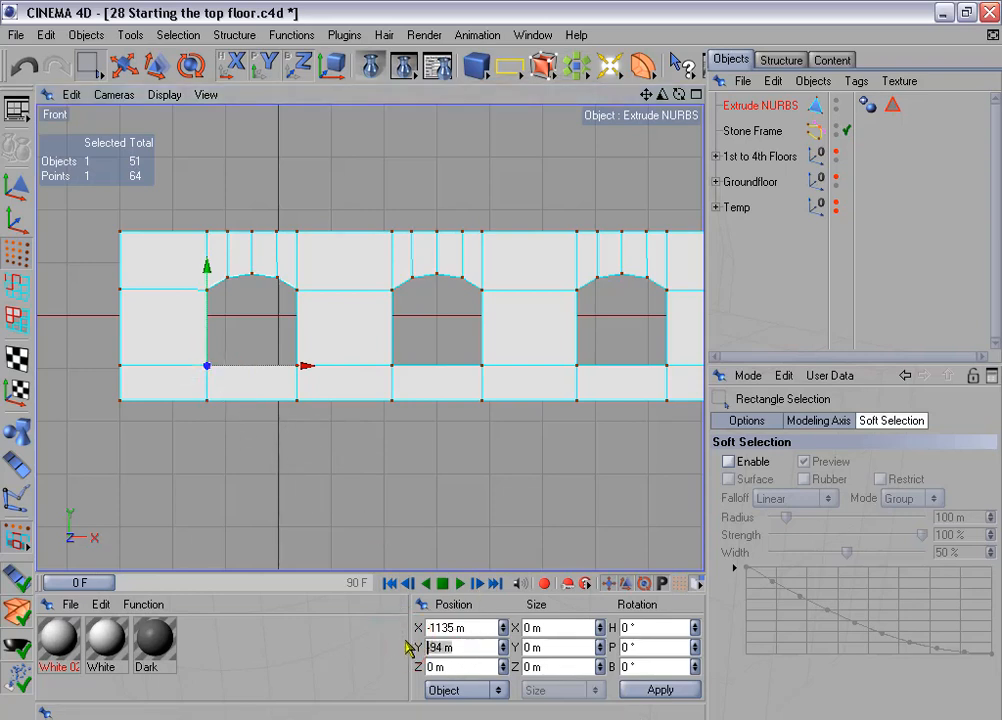
{"action": "left_click_drag", "start_coordinate": [107, 347], "coordinate": [139, 374]}
{"action": "left_click_drag", "start_coordinate": [482, 650], "coordinate": [393, 641]}
{"action": "key", "text": "ctrl+v"}
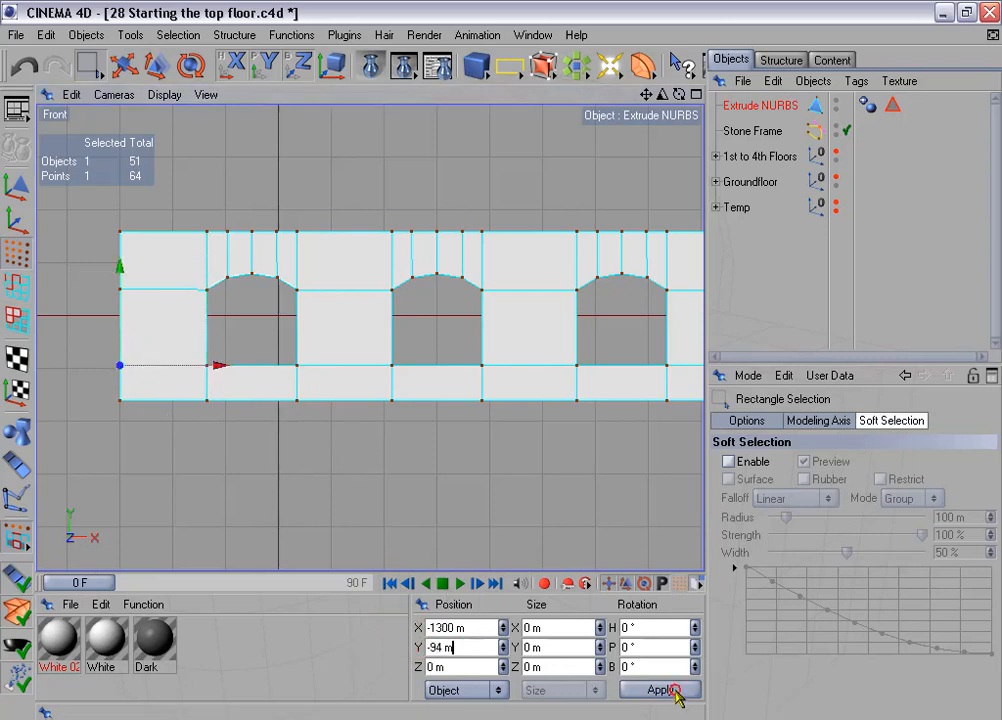
{"action": "left_click", "coordinate": [672, 690]}
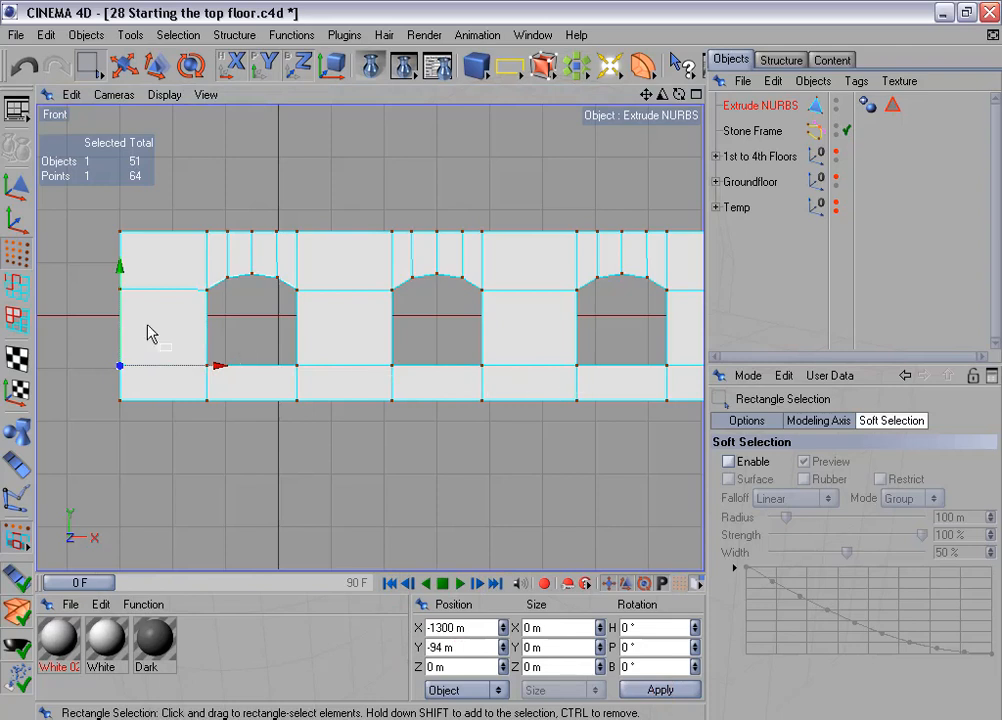
Step: Copy the Y position of the leftmost arch's lower-left point to the matching point on the wall's left edge, 50.046 m
{"action": "left_click_drag", "start_coordinate": [180, 281], "coordinate": [213, 318]}
{"action": "left_click_drag", "start_coordinate": [484, 650], "coordinate": [404, 630]}
{"action": "key", "text": "ctrl+c"}
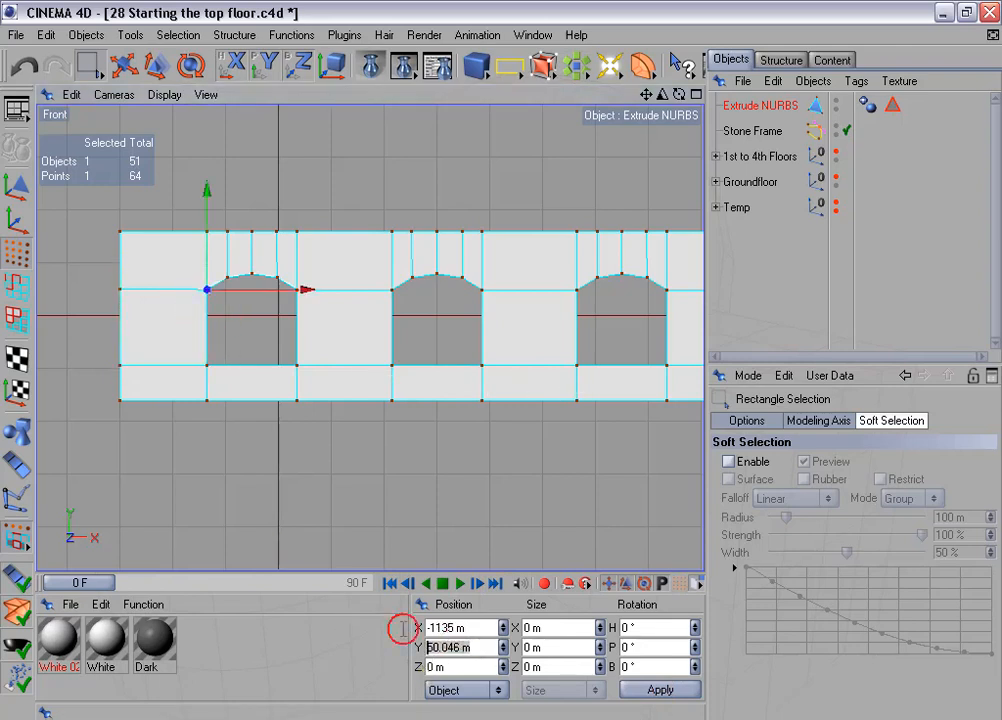
{"action": "left_click_drag", "start_coordinate": [98, 277], "coordinate": [137, 307]}
{"action": "left_click_drag", "start_coordinate": [481, 647], "coordinate": [412, 643]}
{"action": "key", "text": "ctrl+v"}
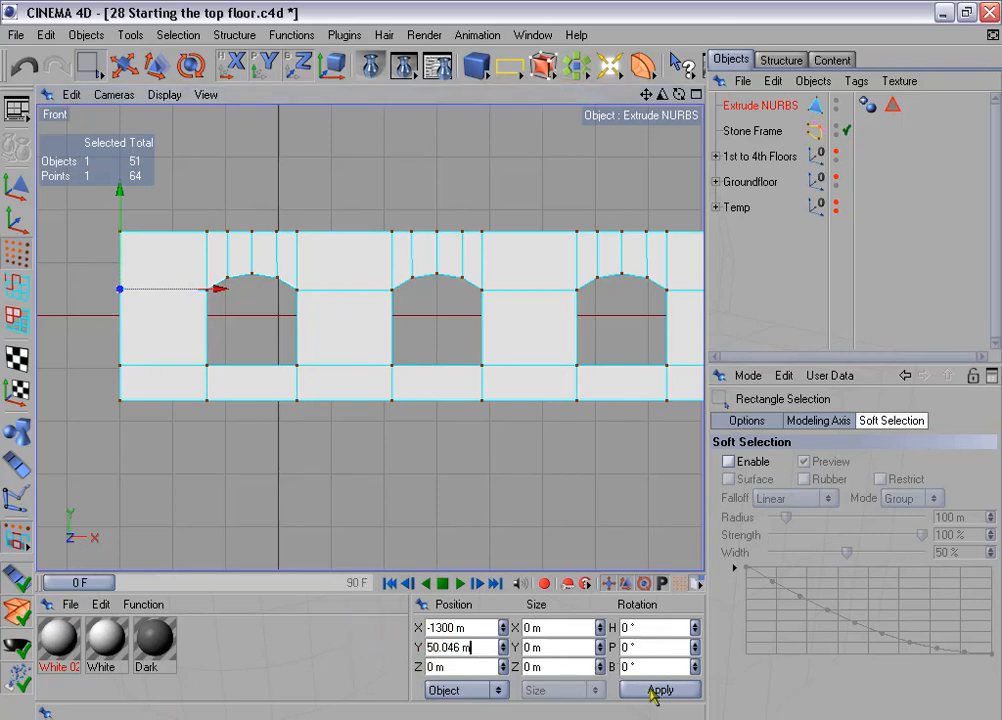
Step: Align the four points along the leftmost window's left vertical line at X -1135 m with an X size of 0
{"action": "left_click_drag", "start_coordinate": [192, 349], "coordinate": [230, 385]}
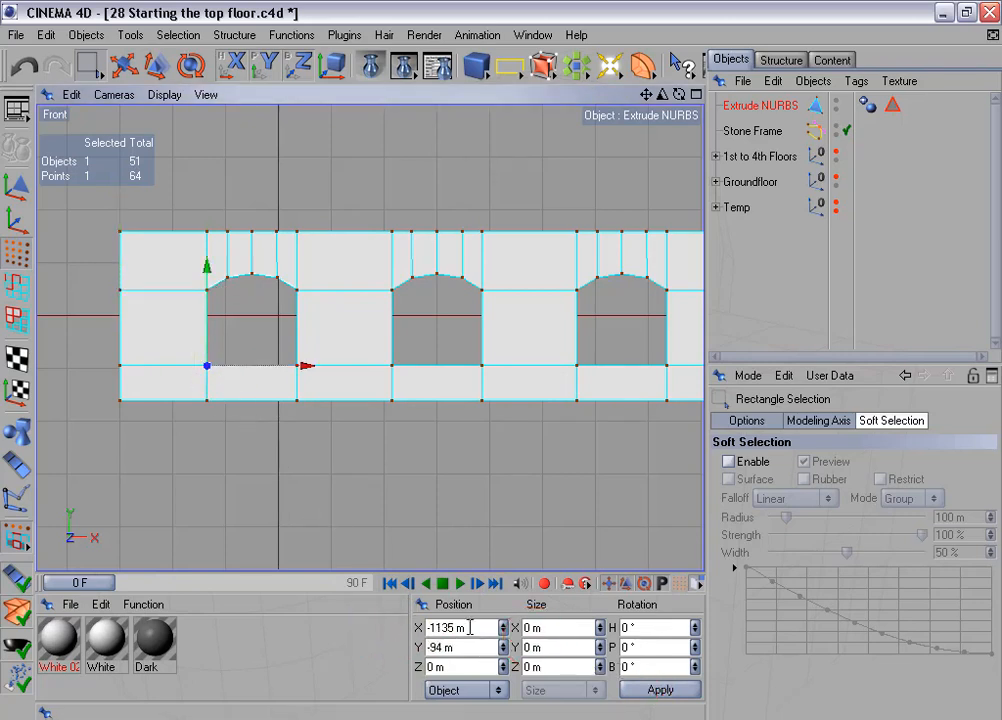
{"action": "left_click_drag", "start_coordinate": [474, 628], "coordinate": [401, 614]}
{"action": "left_click_drag", "start_coordinate": [474, 628], "coordinate": [402, 620]}
{"action": "key", "text": "ctrl+c"}
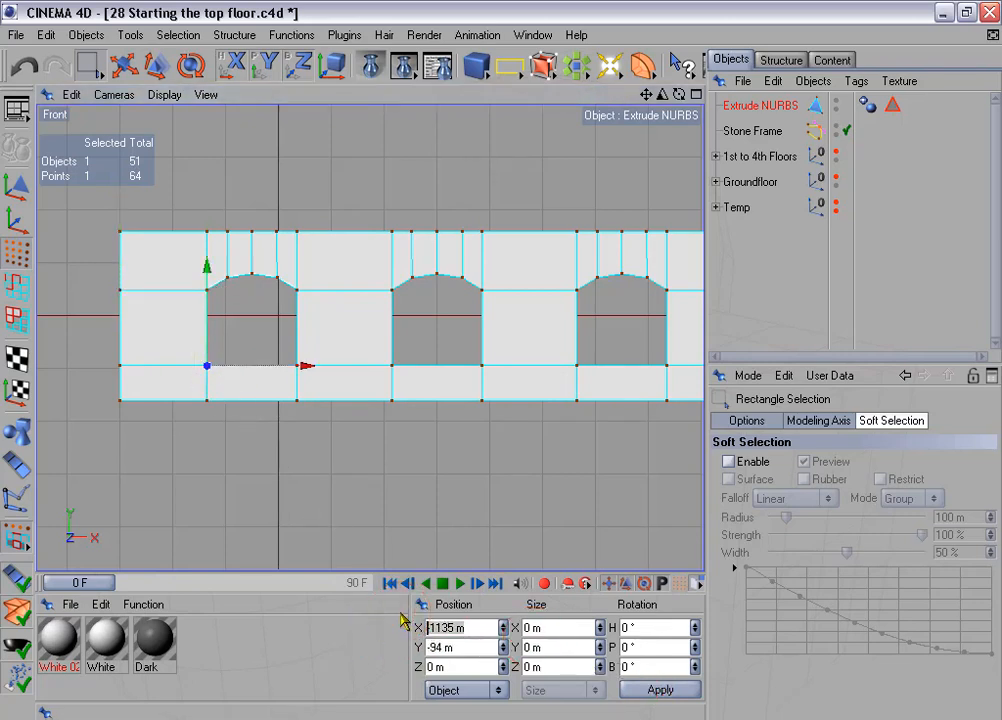
{"action": "left_click_drag", "start_coordinate": [182, 213], "coordinate": [220, 445]}
{"action": "left_click_drag", "start_coordinate": [491, 629], "coordinate": [410, 622]}
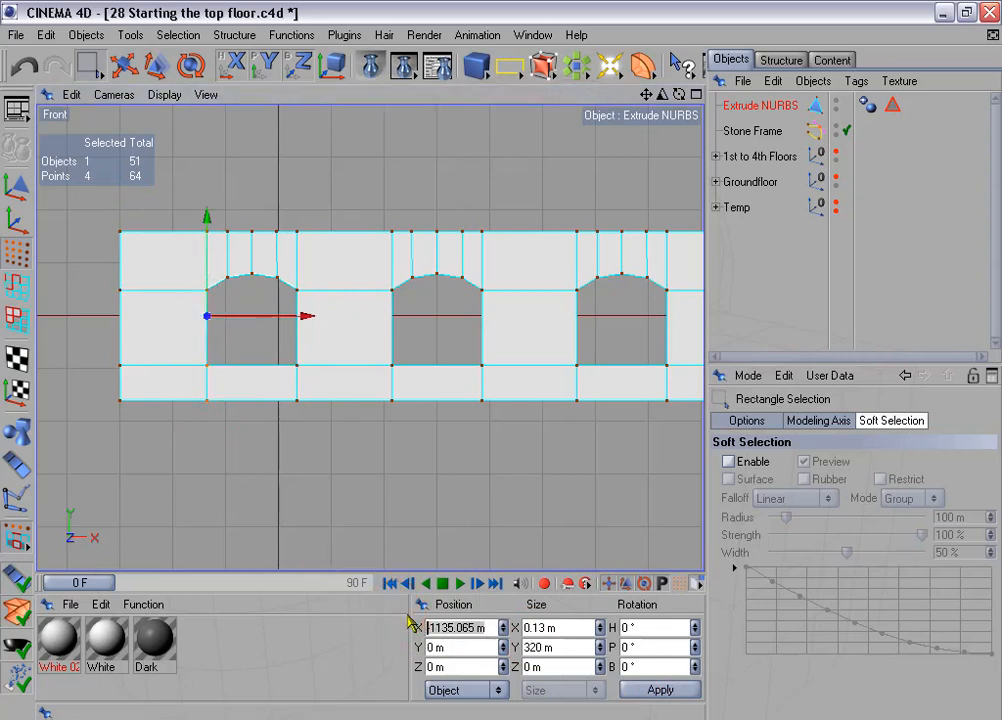
{"action": "key", "text": "ctrl+v"}
{"action": "left_click_drag", "start_coordinate": [553, 628], "coordinate": [521, 627]}
{"action": "type", "text": "0"}
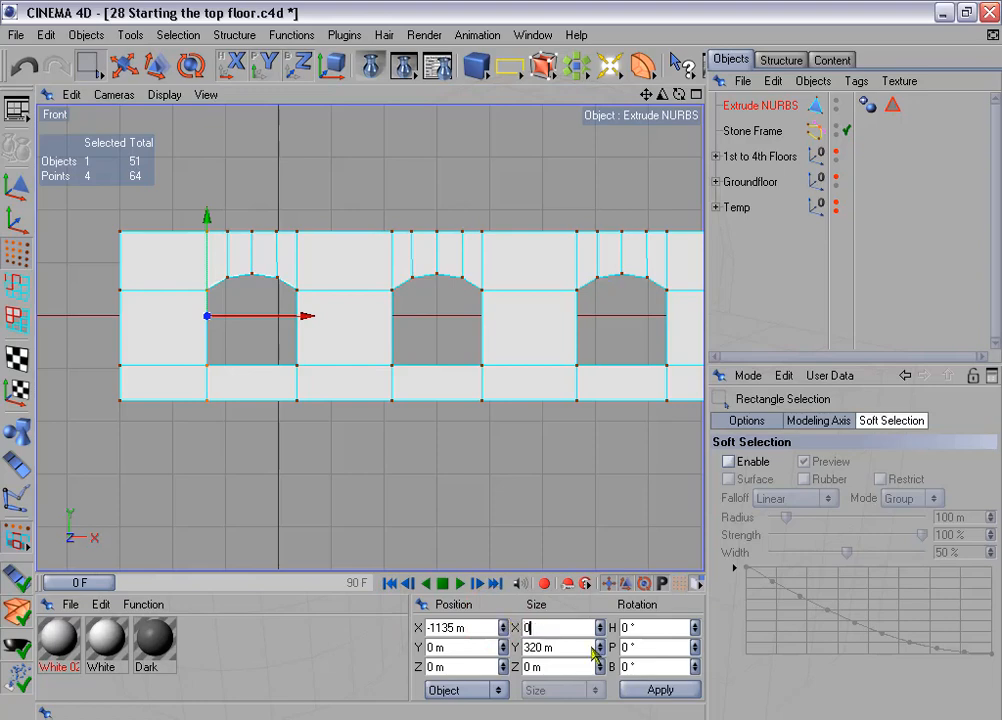
{"action": "left_click", "coordinate": [647, 687]}
Step: Set the top-edge point above the leftmost arch's left intermediate point to X -1097.168 m
{"action": "scroll", "coordinate": [302, 356], "scroll_direction": "up", "scroll_amount": 2}
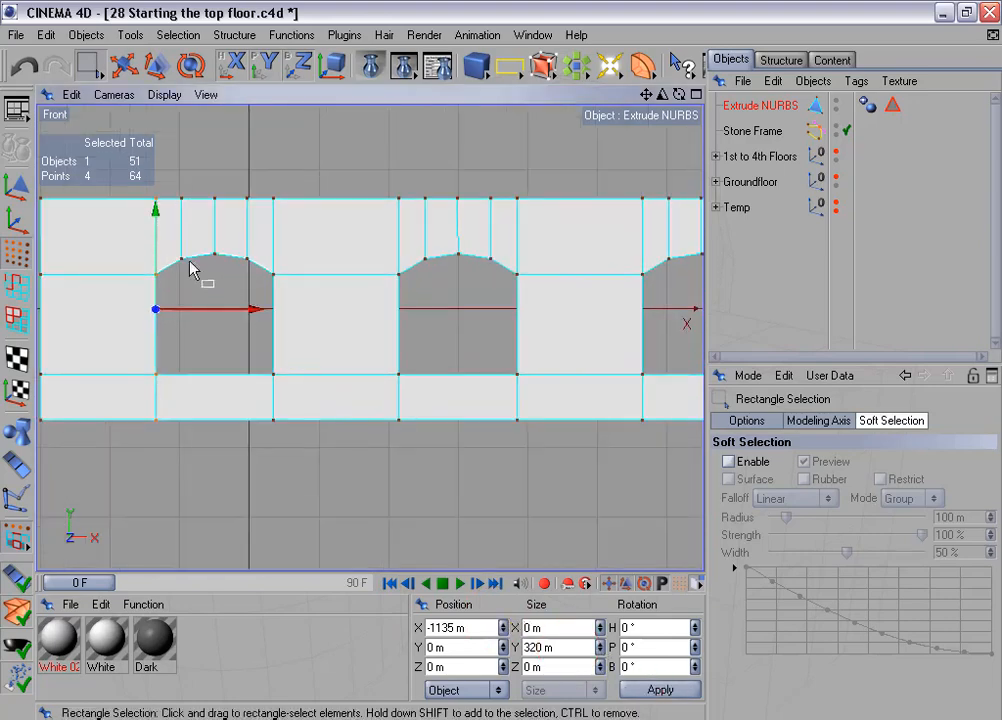
{"action": "left_click_drag", "start_coordinate": [171, 241], "coordinate": [201, 281]}
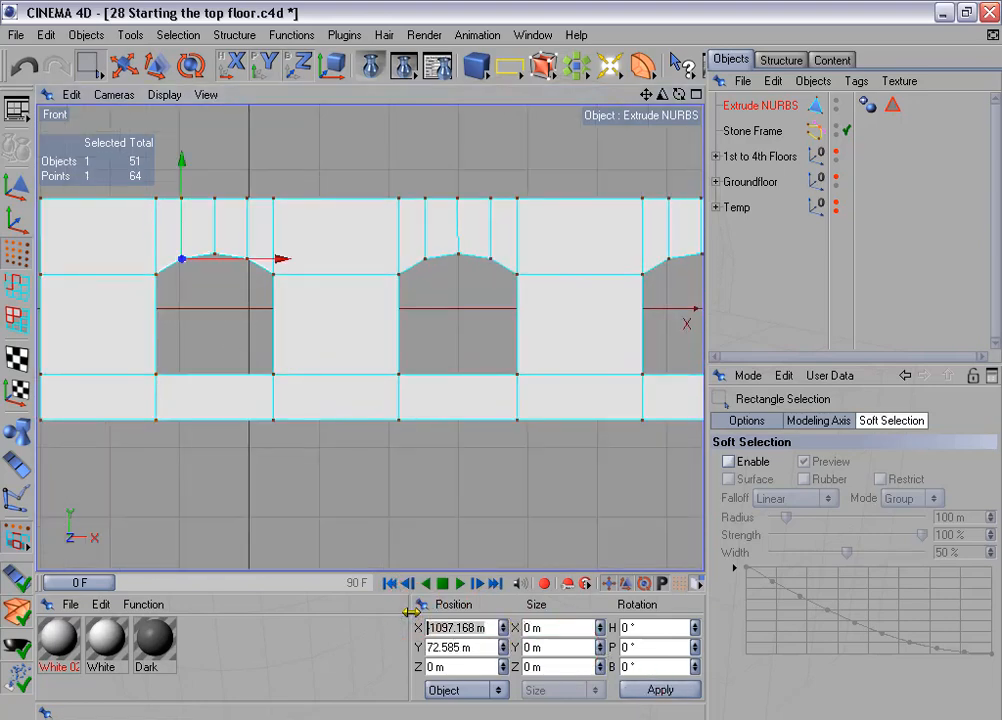
{"action": "left_click_drag", "start_coordinate": [172, 187], "coordinate": [195, 212]}
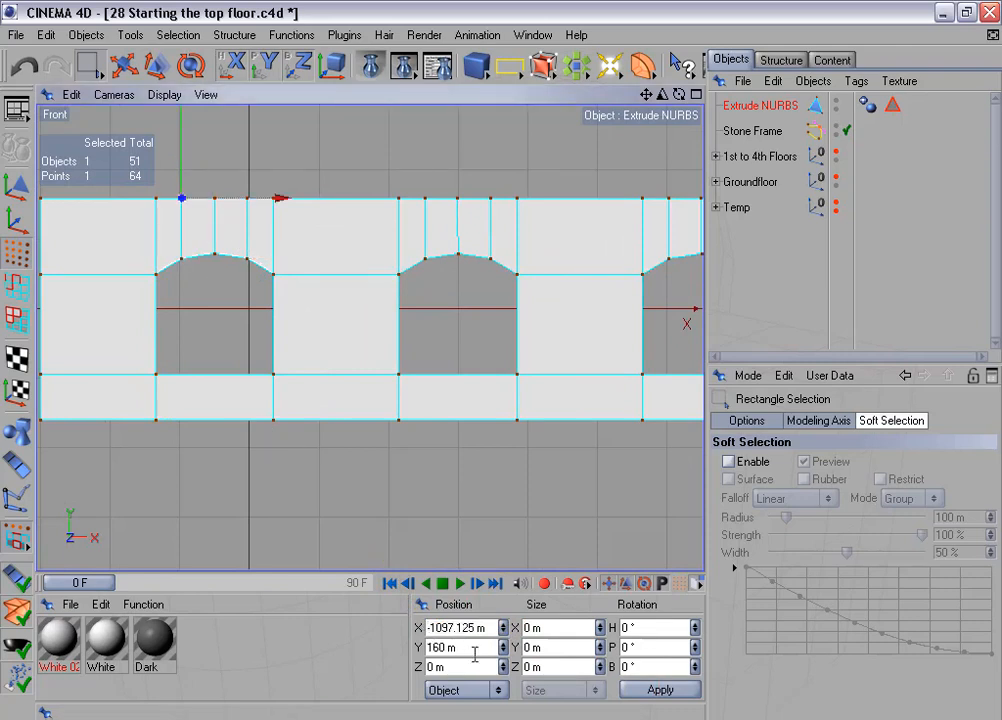
{"action": "left_click_drag", "start_coordinate": [490, 630], "coordinate": [411, 633]}
{"action": "type", "text": "-1097.168 m"}
{"action": "left_click", "coordinate": [654, 690]}
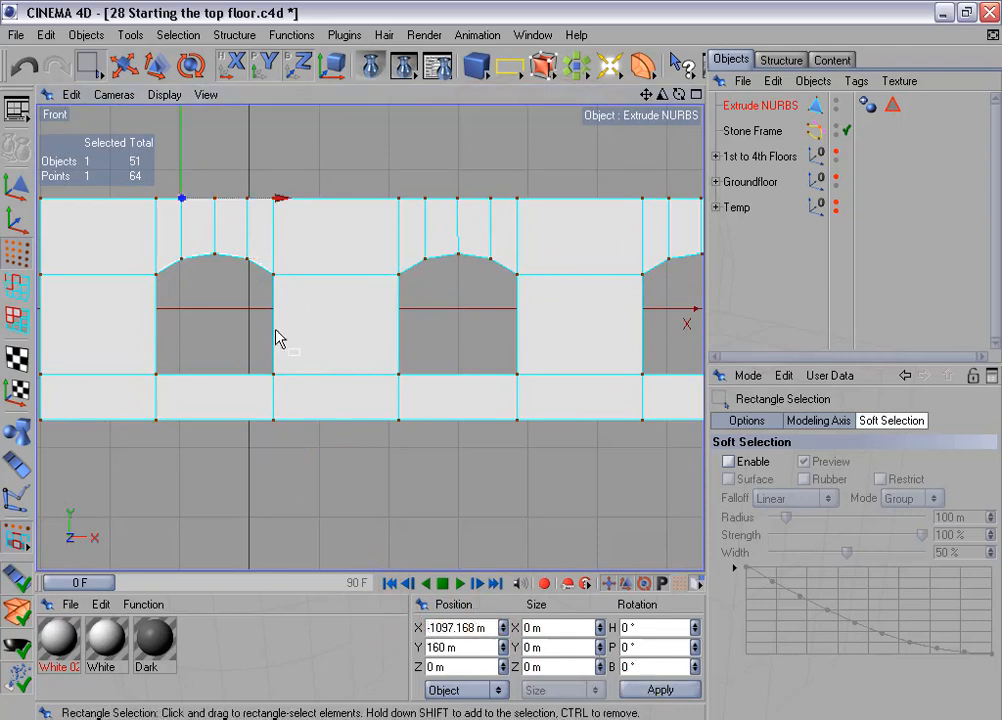
Step: Set the top-edge point above the leftmost arch's apex to X -1050 m
{"action": "left_click_drag", "start_coordinate": [203, 238], "coordinate": [228, 266]}
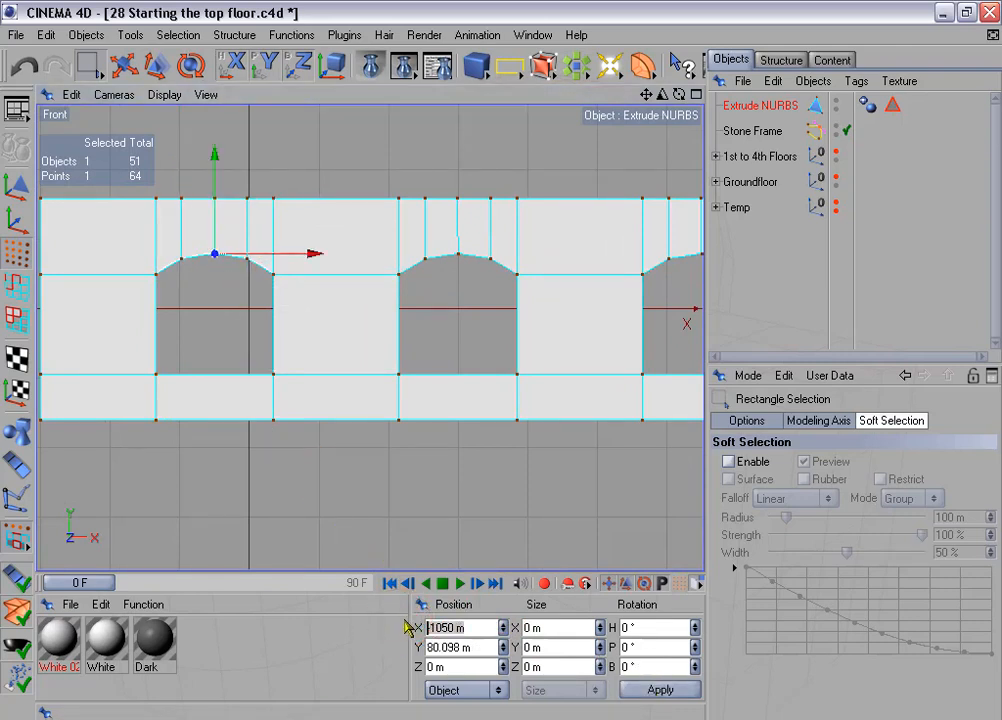
{"action": "left_click_drag", "start_coordinate": [203, 187], "coordinate": [227, 211]}
{"action": "left_click_drag", "start_coordinate": [489, 628], "coordinate": [396, 615]}
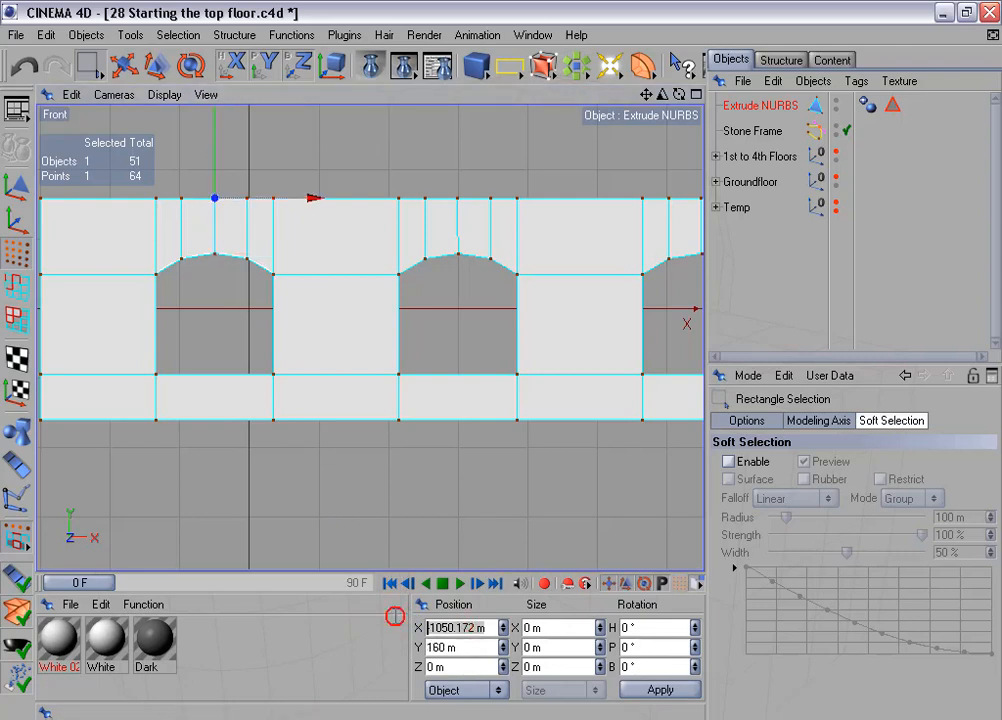
{"action": "type", "text": "-1050 m"}
Step: Set the top-edge point above the leftmost arch's right intermediate point to X -1002.832 m
{"action": "left_click_drag", "start_coordinate": [239, 248], "coordinate": [262, 297]}
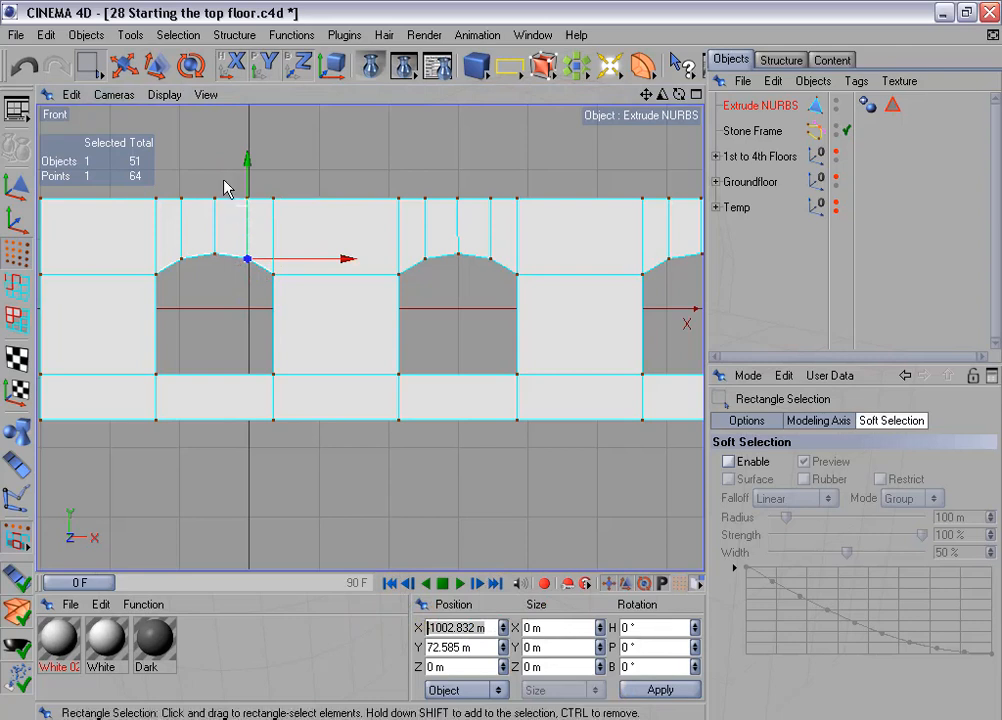
{"action": "left_click_drag", "start_coordinate": [225, 186], "coordinate": [258, 211]}
{"action": "left_click_drag", "start_coordinate": [490, 628], "coordinate": [398, 628]}
{"action": "type", "text": "-1002.832 m"}
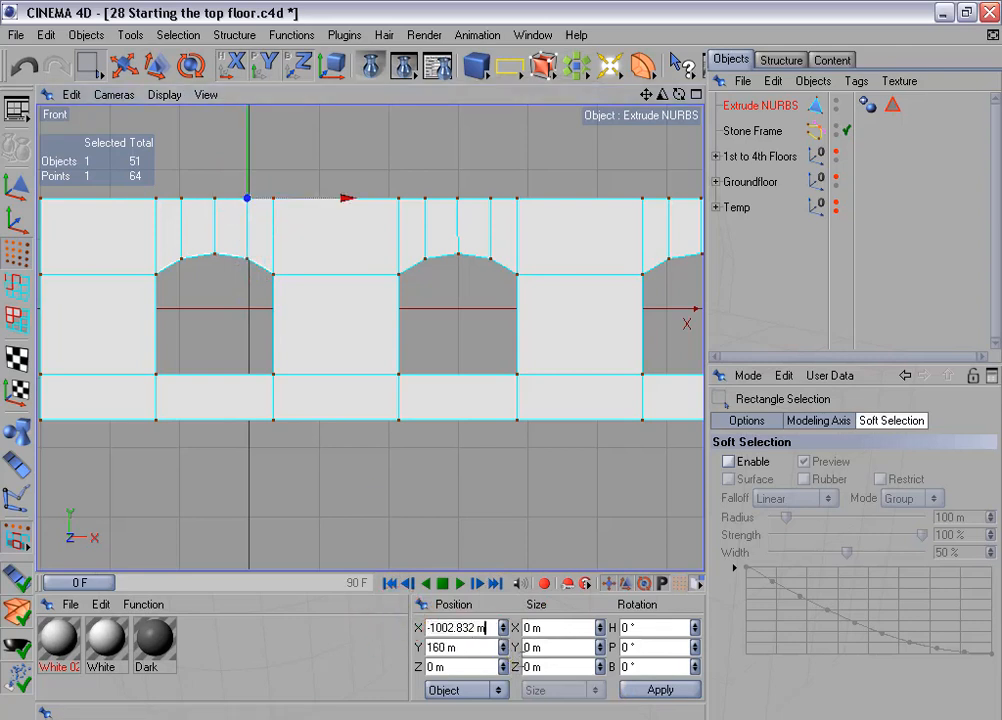
{"action": "left_click", "coordinate": [660, 690]}
Step: Align the four points along the leftmost window's right vertical line at X -965 m with an X size of 0
{"action": "left_click_drag", "start_coordinate": [257, 356], "coordinate": [291, 403]}
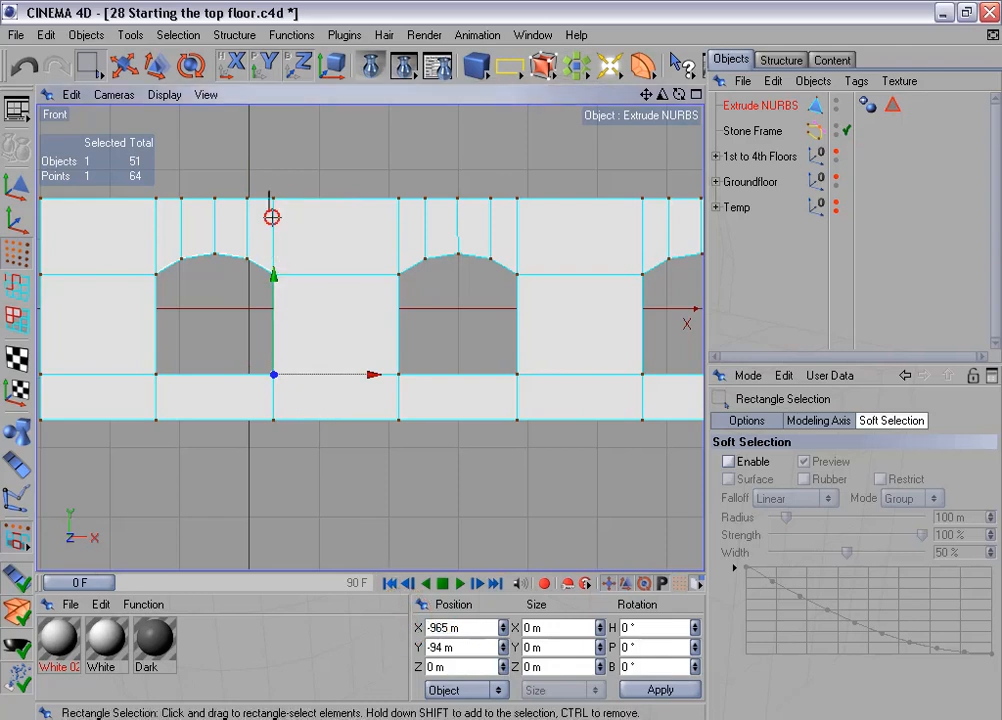
{"action": "left_click_drag", "start_coordinate": [268, 191], "coordinate": [303, 468]}
{"action": "left_click_drag", "start_coordinate": [477, 630], "coordinate": [388, 627]}
{"action": "type", "text": "-965 m"}
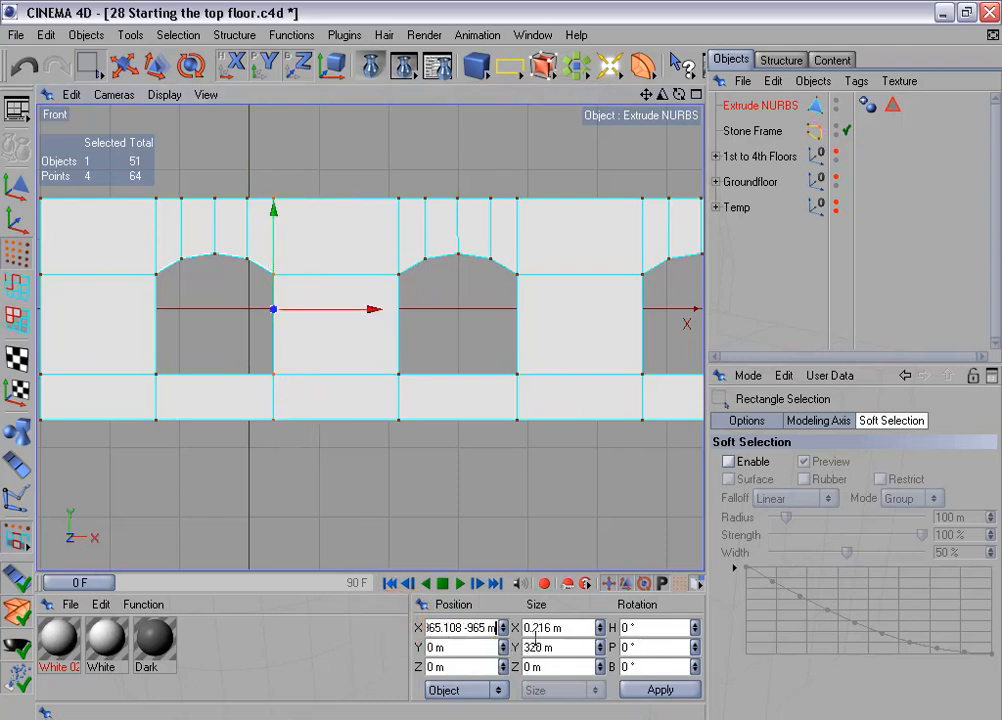
{"action": "left_click_drag", "start_coordinate": [496, 627], "coordinate": [357, 608]}
{"action": "type", "text": "-965 m"}
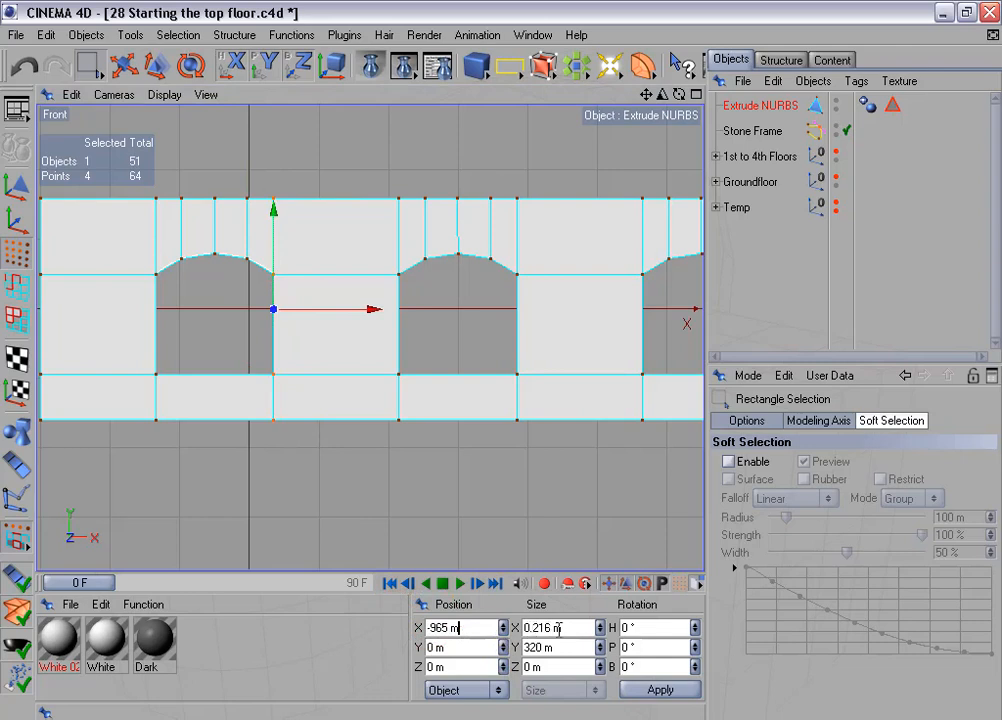
{"action": "double_click", "coordinate": [537, 627]}
{"action": "type", "text": "0"}
{"action": "left_click", "coordinate": [674, 692]}
Step: Align the four points along the second window's left vertical line at X -785 m with an X size of 0
{"action": "middle_click_drag", "start_coordinate": [520, 440], "coordinate": [347, 428], "text": "alt"}
{"action": "left_click_drag", "start_coordinate": [197, 347], "coordinate": [236, 373]}
{"action": "left_click", "coordinate": [403, 628]}
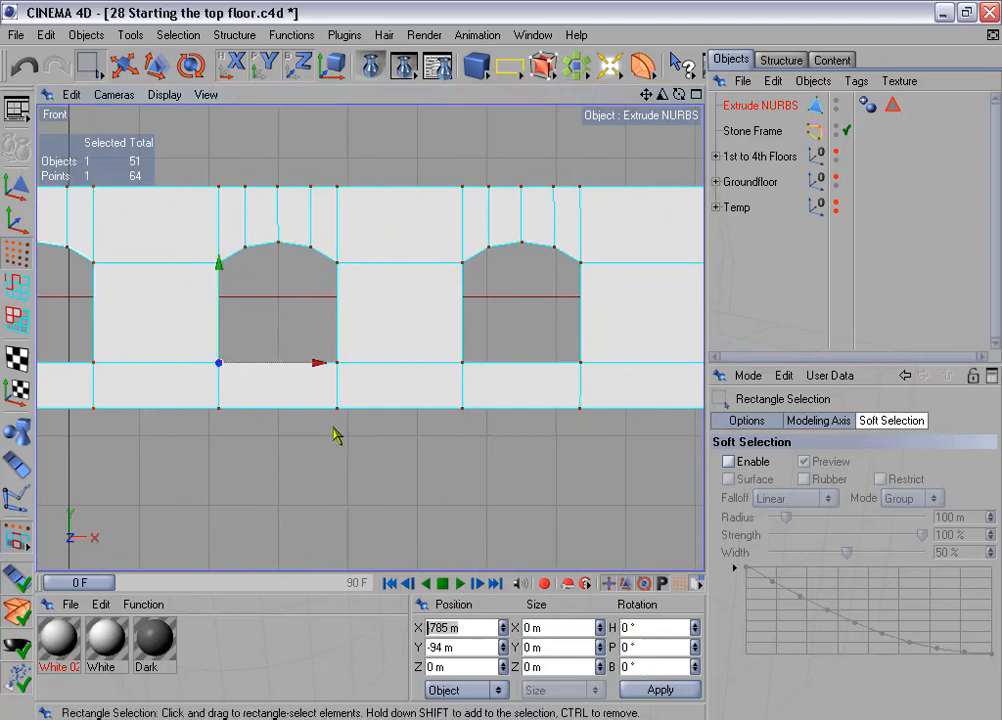
{"action": "left_click_drag", "start_coordinate": [212, 172], "coordinate": [237, 450]}
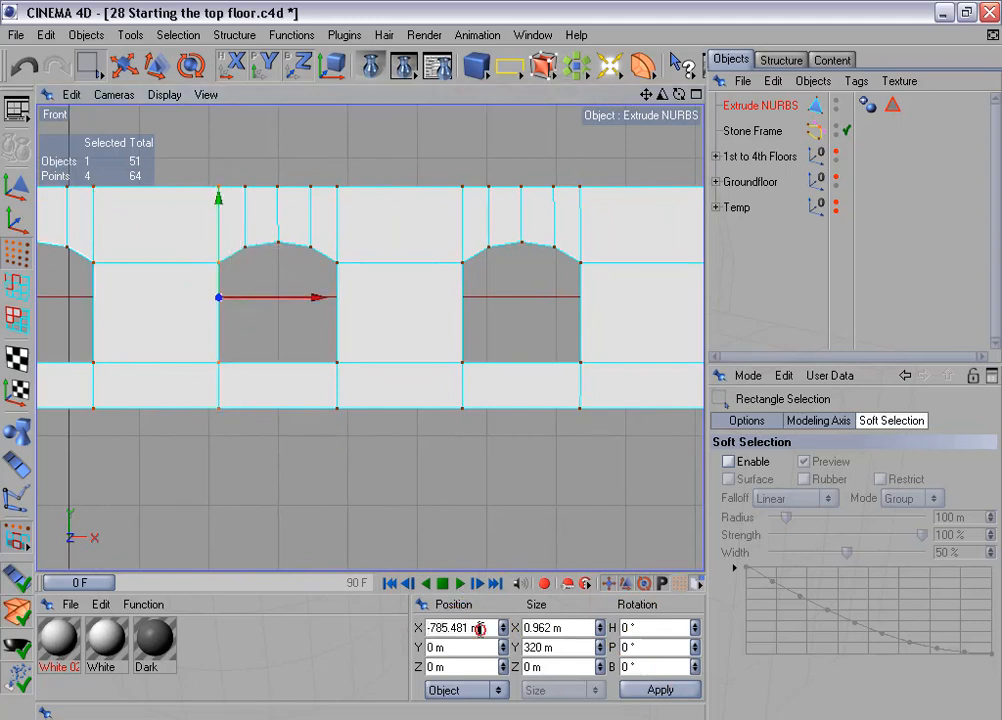
{"action": "type", "text": "-785 m"}
{"action": "left_click_drag", "start_coordinate": [571, 628], "coordinate": [469, 627]}
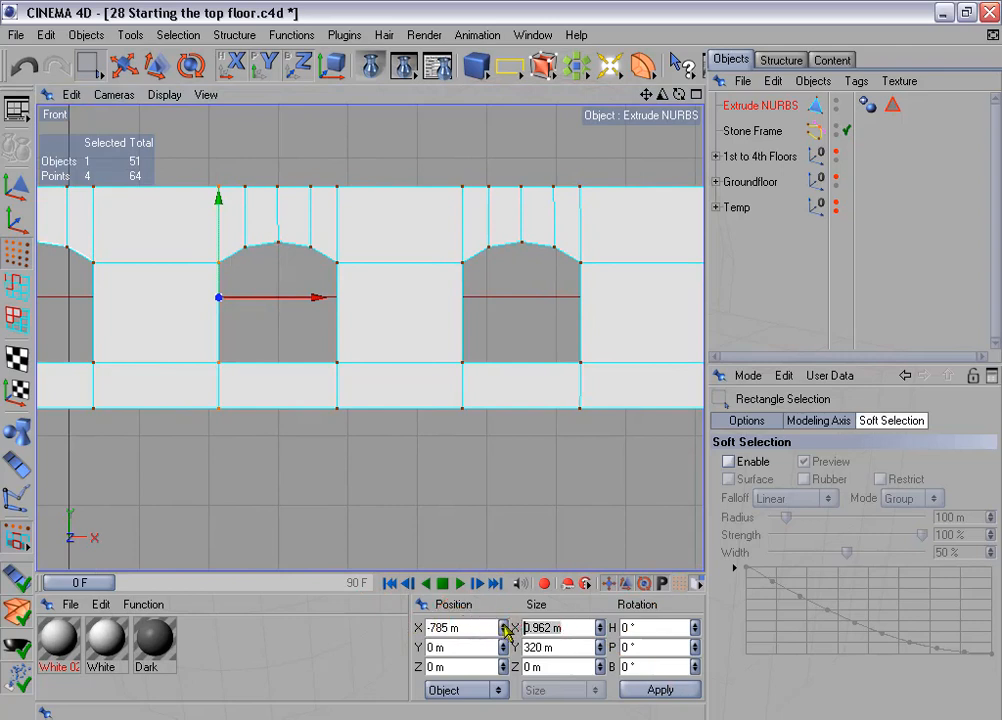
{"action": "type", "text": "0"}
{"action": "key", "text": "Return"}
Step: Set the top-edge point above the second arch's left intermediate point to X -747.168 m
{"action": "left_click_drag", "start_coordinate": [233, 231], "coordinate": [261, 268]}
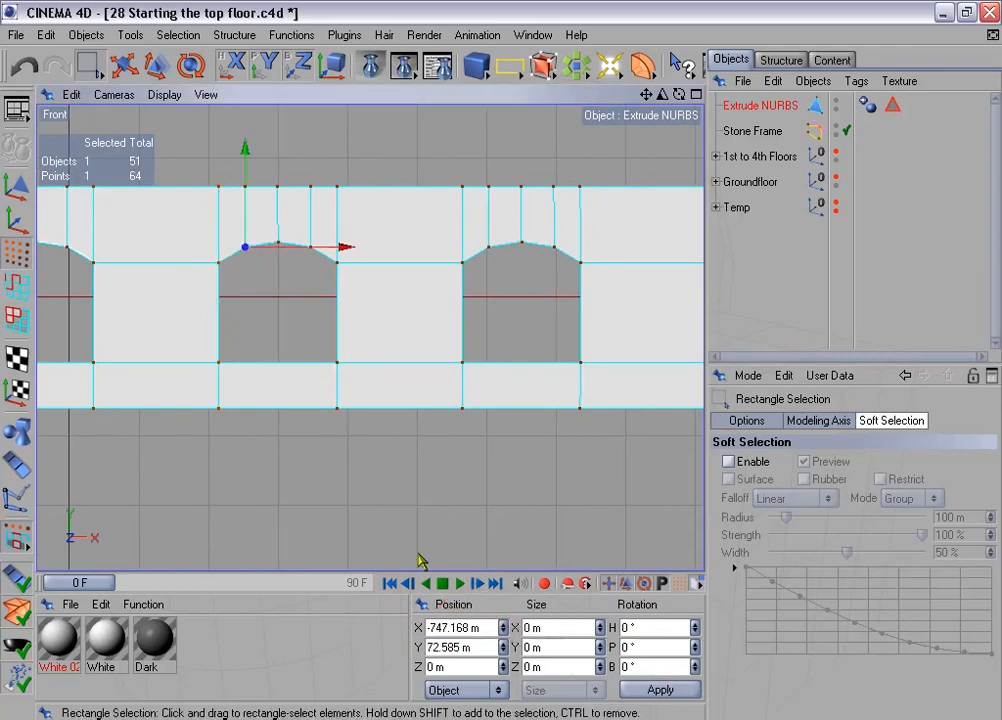
{"action": "left_click_drag", "start_coordinate": [488, 628], "coordinate": [404, 614]}
{"action": "key", "text": "ctrl+c"}
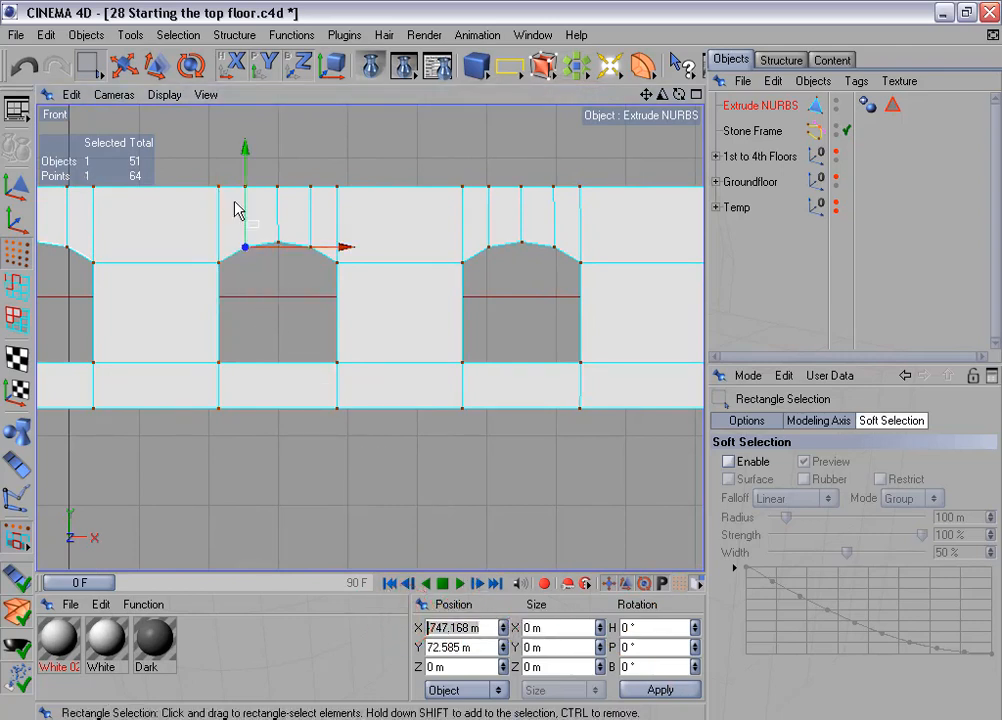
{"action": "left_click_drag", "start_coordinate": [237, 176], "coordinate": [257, 202]}
{"action": "left_click_drag", "start_coordinate": [491, 629], "coordinate": [408, 625]}
{"action": "key", "text": "ctrl+v"}
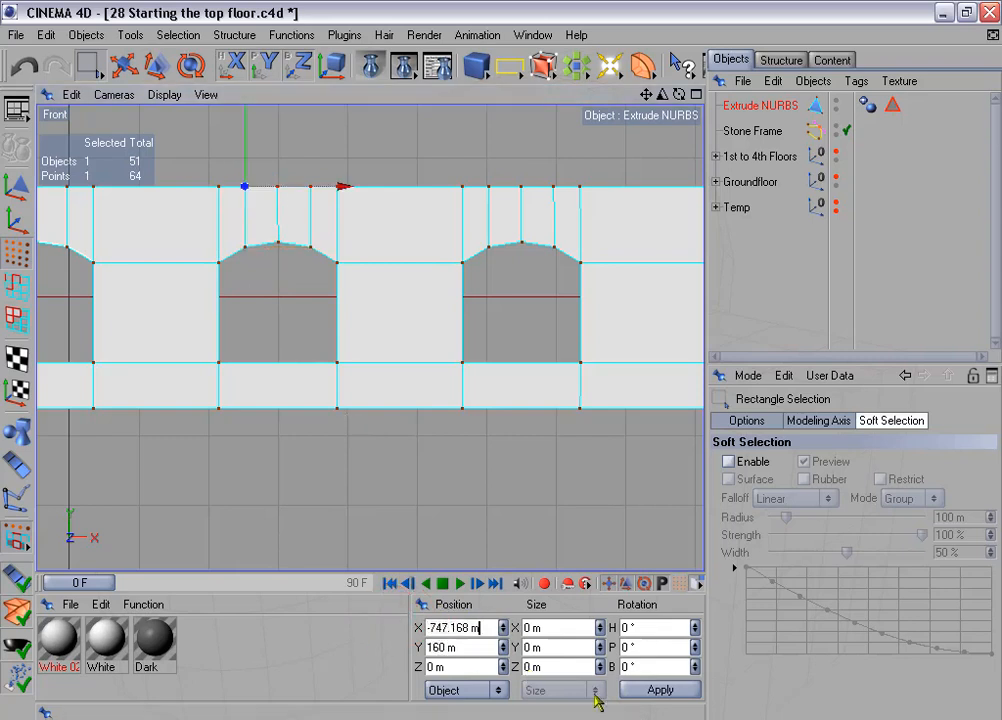
{"action": "left_click", "coordinate": [660, 690]}
Step: Set the top-edge point above the second arch's apex to X -700 m
{"action": "left_click_drag", "start_coordinate": [268, 233], "coordinate": [290, 254]}
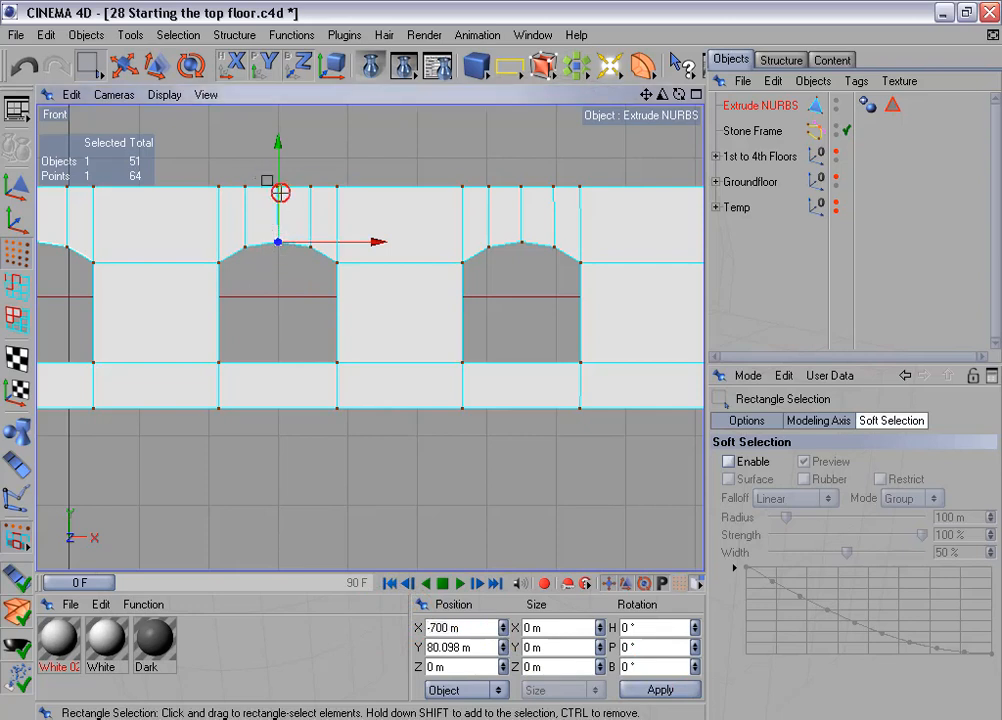
{"action": "left_click_drag", "start_coordinate": [277, 188], "coordinate": [292, 236]}
{"action": "left_click_drag", "start_coordinate": [488, 627], "coordinate": [391, 627]}
{"action": "type", "text": "-700"}
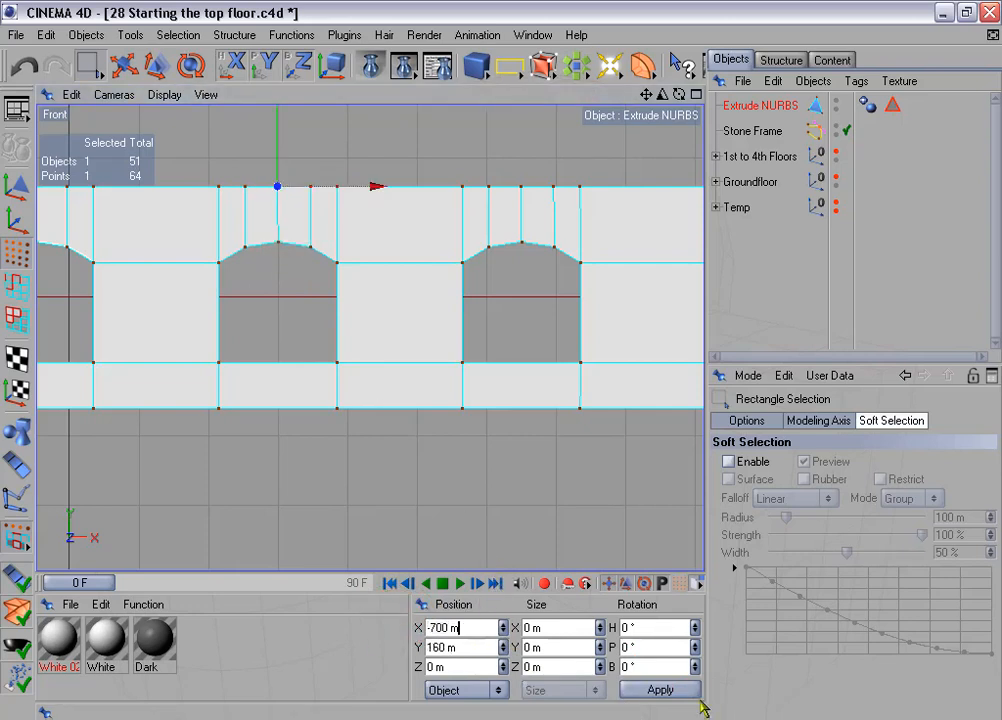
{"action": "left_click", "coordinate": [676, 690]}
Step: Set the top-edge point above the second arch's right intermediate point to X -652.832 m
{"action": "left_click_drag", "start_coordinate": [301, 221], "coordinate": [314, 262]}
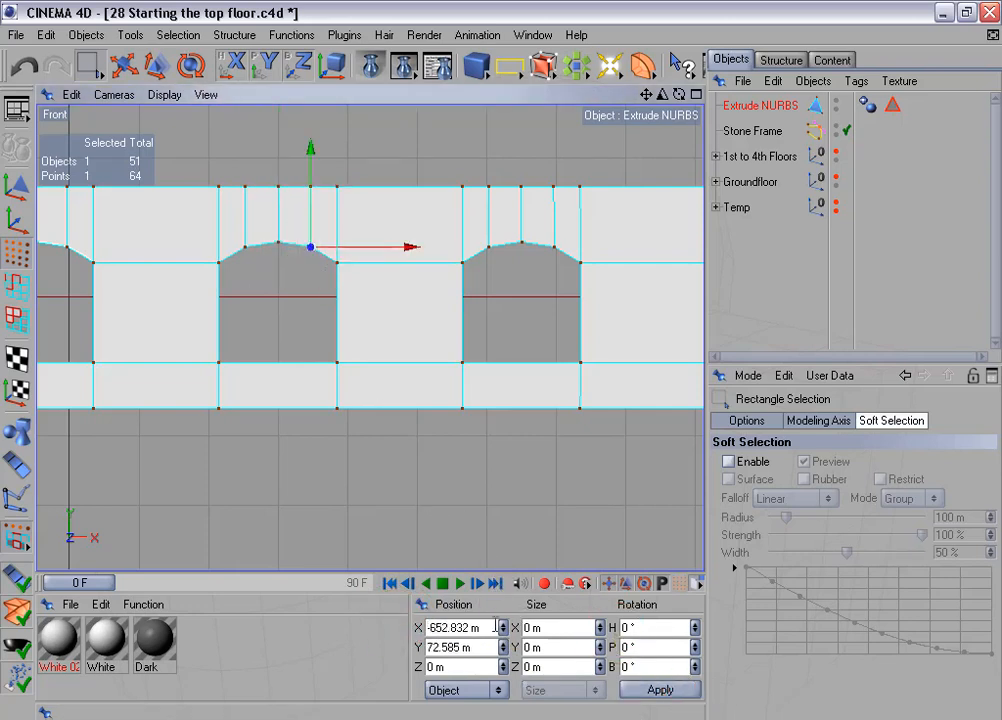
{"action": "left_click_drag", "start_coordinate": [478, 628], "coordinate": [395, 622]}
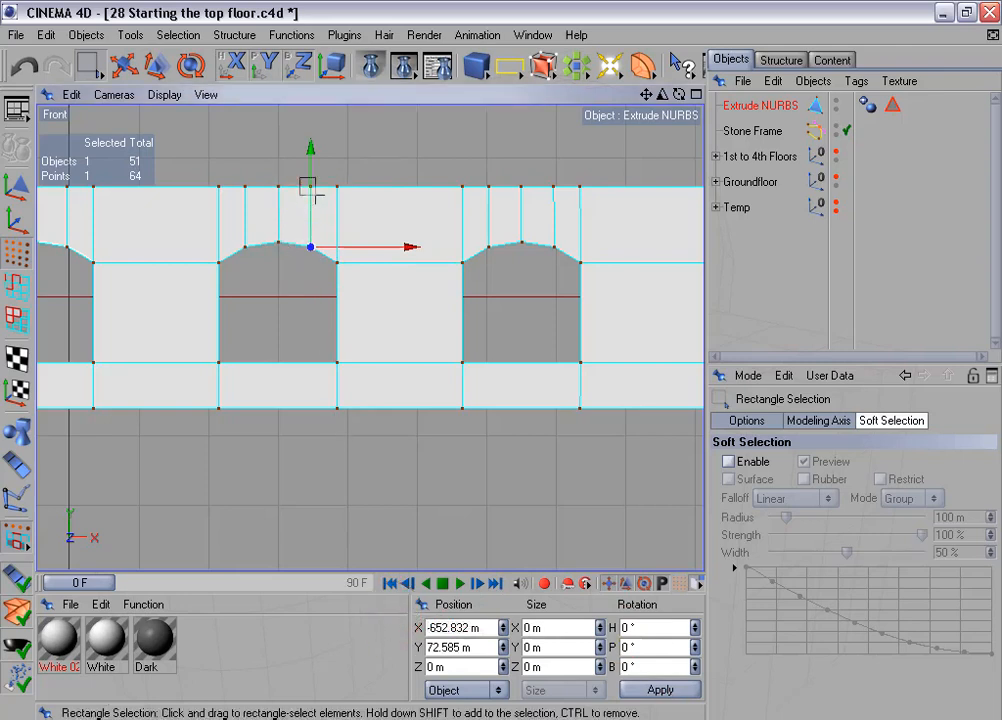
{"action": "left_click_drag", "start_coordinate": [311, 152], "coordinate": [311, 91]}
{"action": "left_click", "coordinate": [638, 689]}
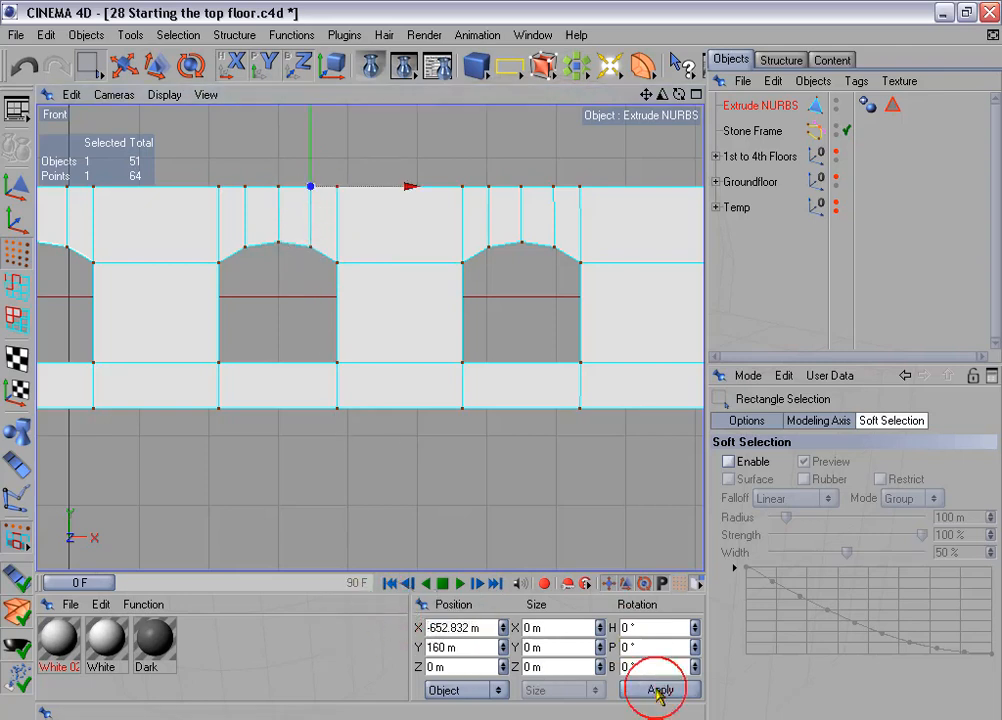
Step: Align the four points along the second window's right vertical line at X -615 m with an X size of 0
{"action": "left_click", "coordinate": [337, 362]}
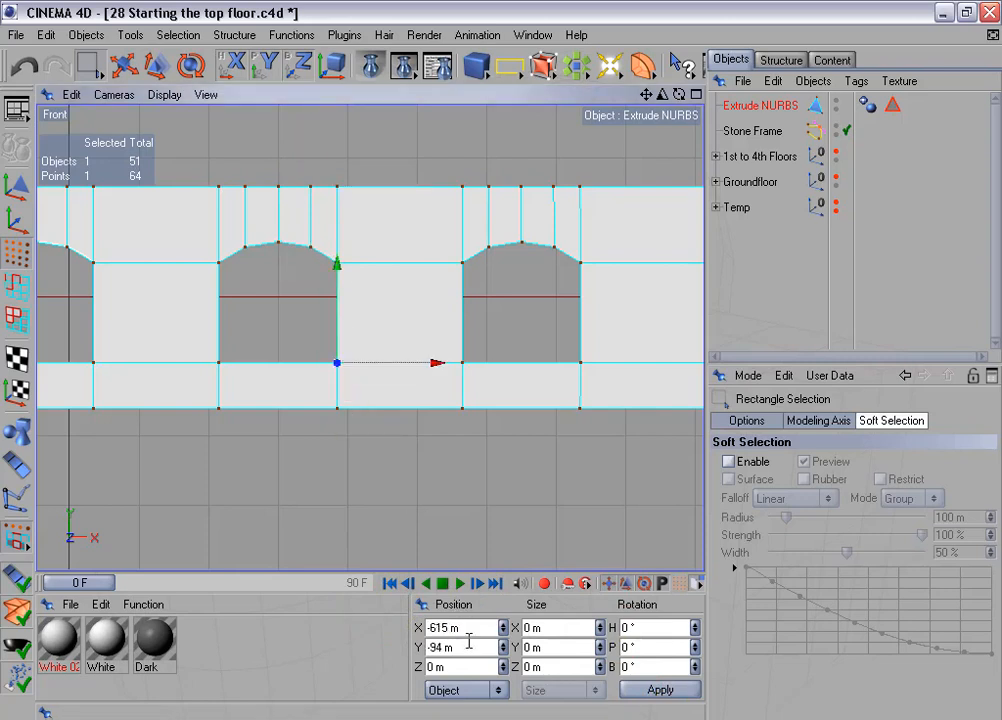
{"action": "left_click", "coordinate": [428, 627]}
{"action": "left_click_drag", "start_coordinate": [329, 166], "coordinate": [362, 425]}
{"action": "left_click_drag", "start_coordinate": [481, 628], "coordinate": [335, 617]}
{"action": "type", "text": "-615 m"}
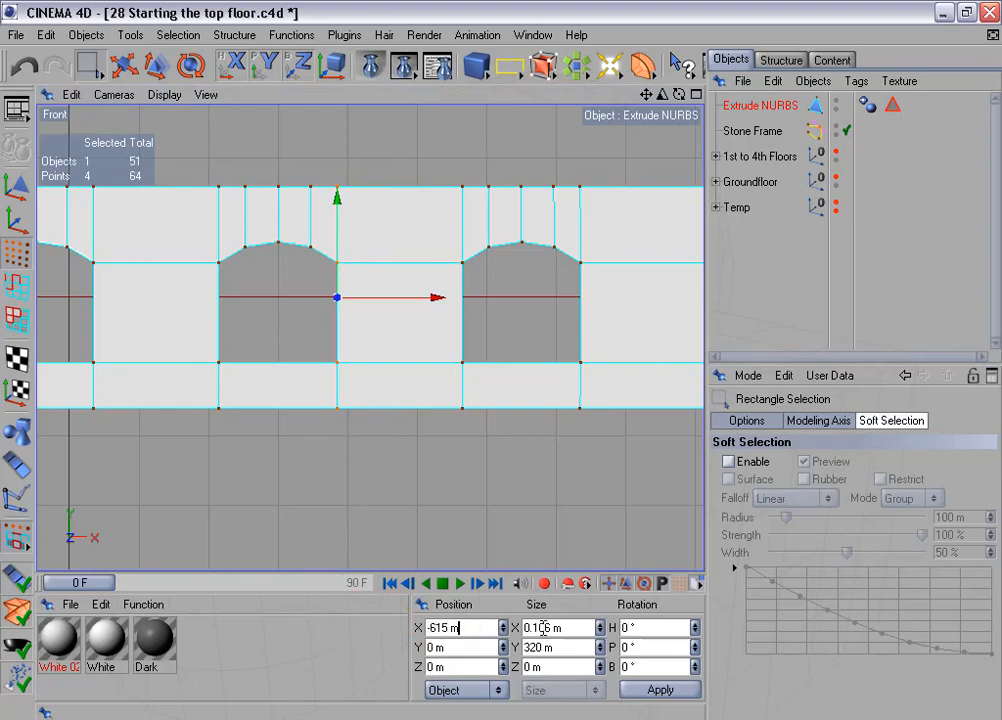
{"action": "left_click_drag", "start_coordinate": [566, 628], "coordinate": [524, 618]}
{"action": "type", "text": "0"}
{"action": "left_click", "coordinate": [648, 690]}
Step: Align the four points along the third window's left vertical line at X -435 m with an X size of 0
{"action": "left_click", "coordinate": [195, 360]}
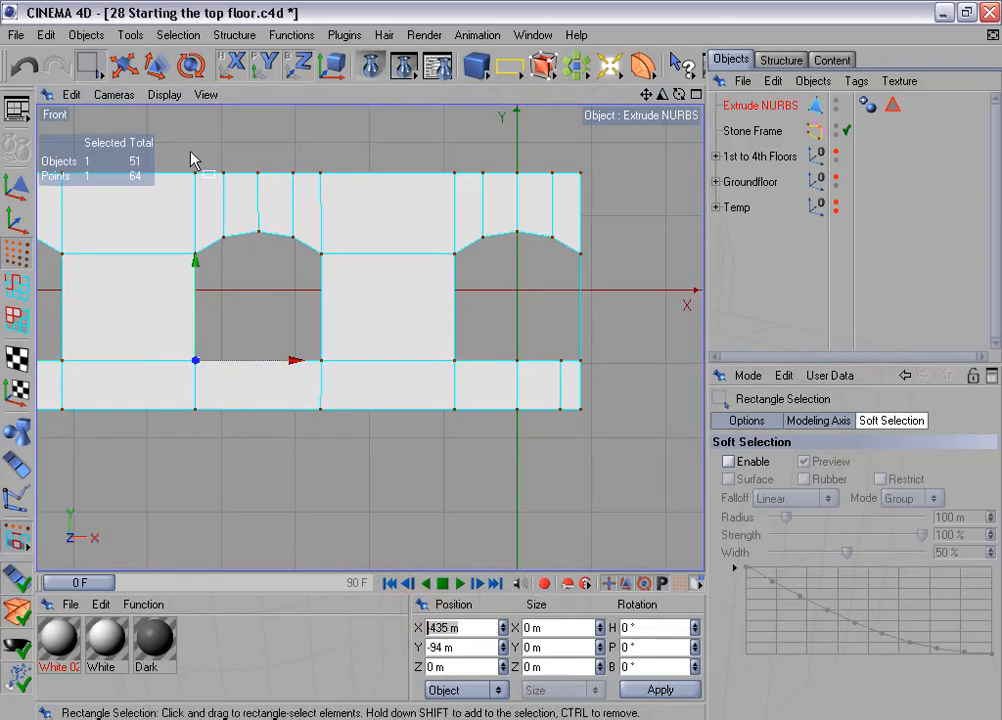
{"action": "left_click", "coordinate": [212, 414]}
{"action": "left_click_drag", "start_coordinate": [180, 152], "coordinate": [203, 405]}
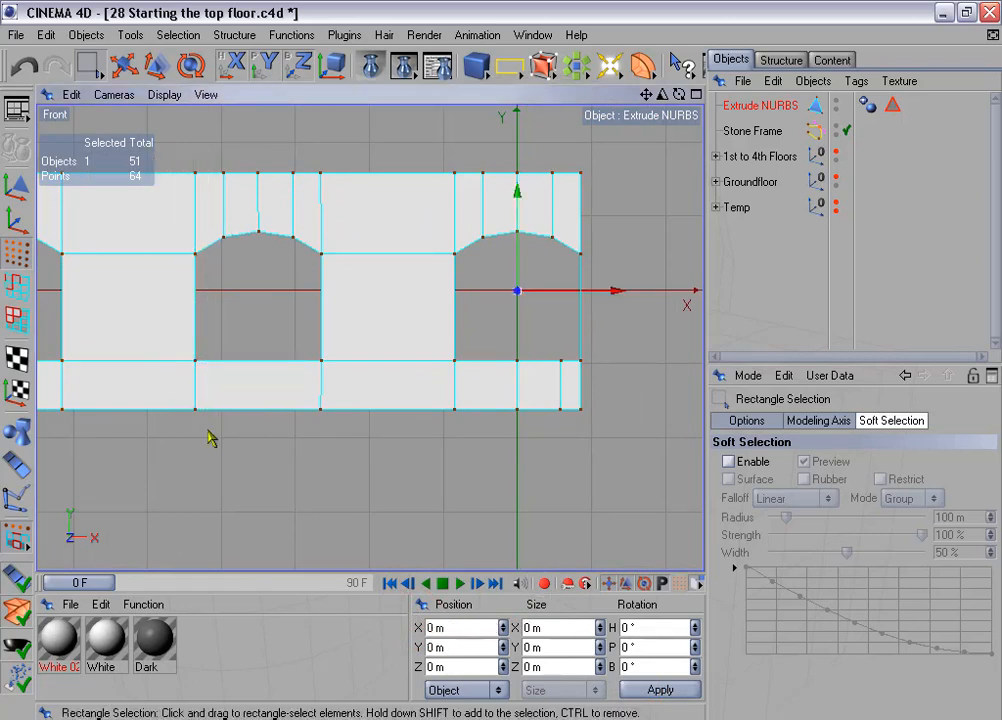
{"action": "double_click", "coordinate": [495, 627]}
{"action": "type", "text": "-435"}
{"action": "key", "text": "Return"}
{"action": "double_click", "coordinate": [577, 630]}
{"action": "type", "text": "0"}
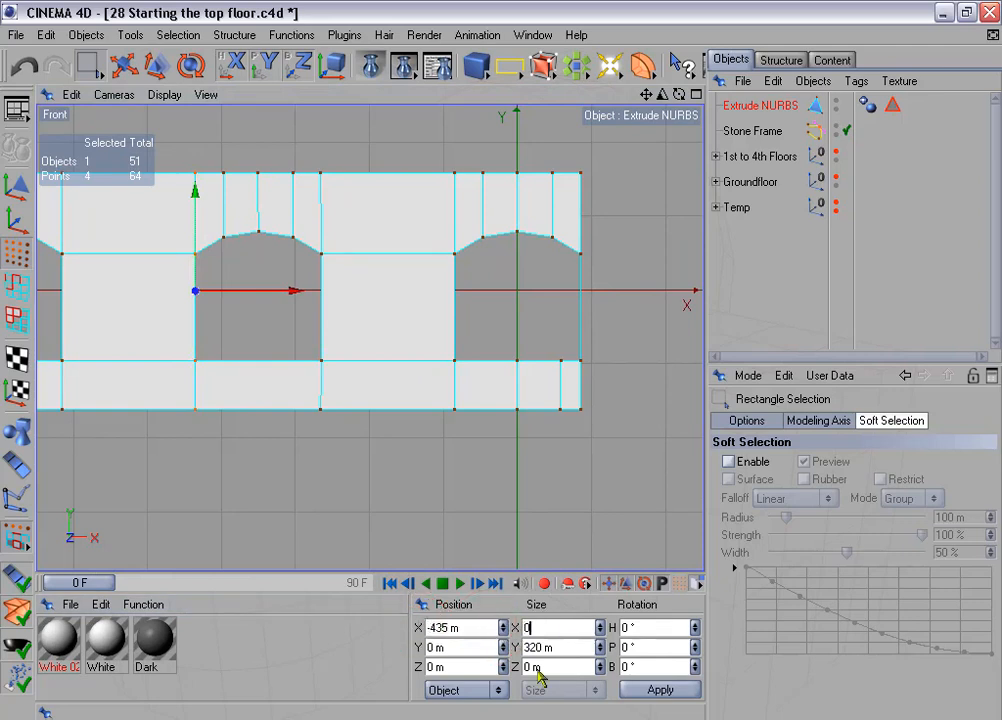
{"action": "left_click", "coordinate": [630, 690]}
Step: Set the top-edge point above the third arch's left intermediate point to X -397.168 m
{"action": "left_click", "coordinate": [223, 237]}
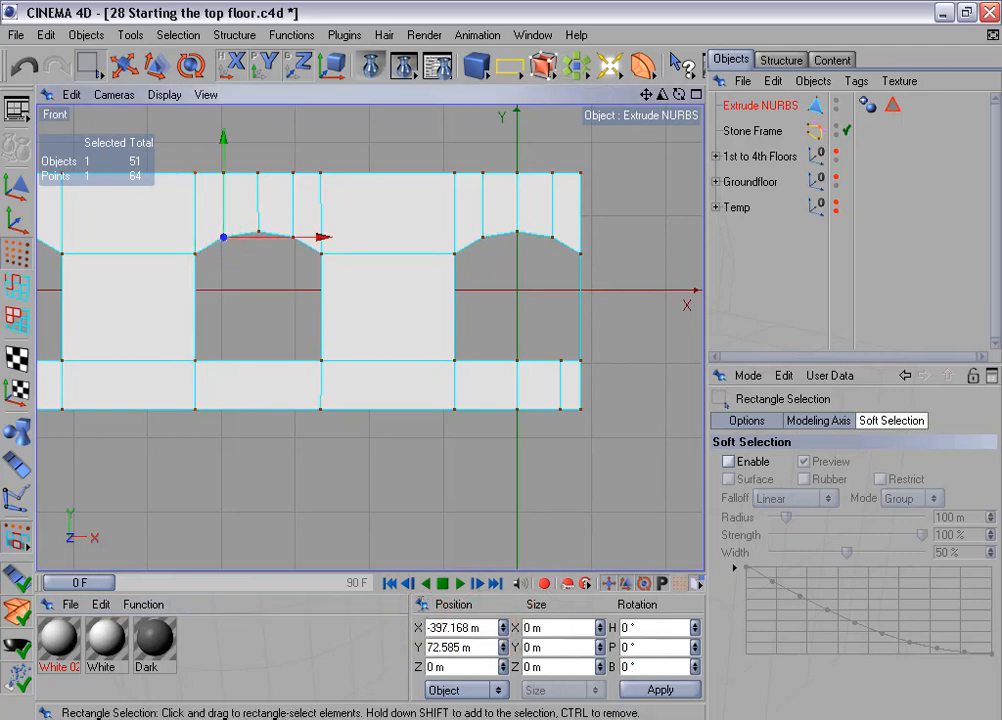
{"action": "double_click", "coordinate": [495, 627]}
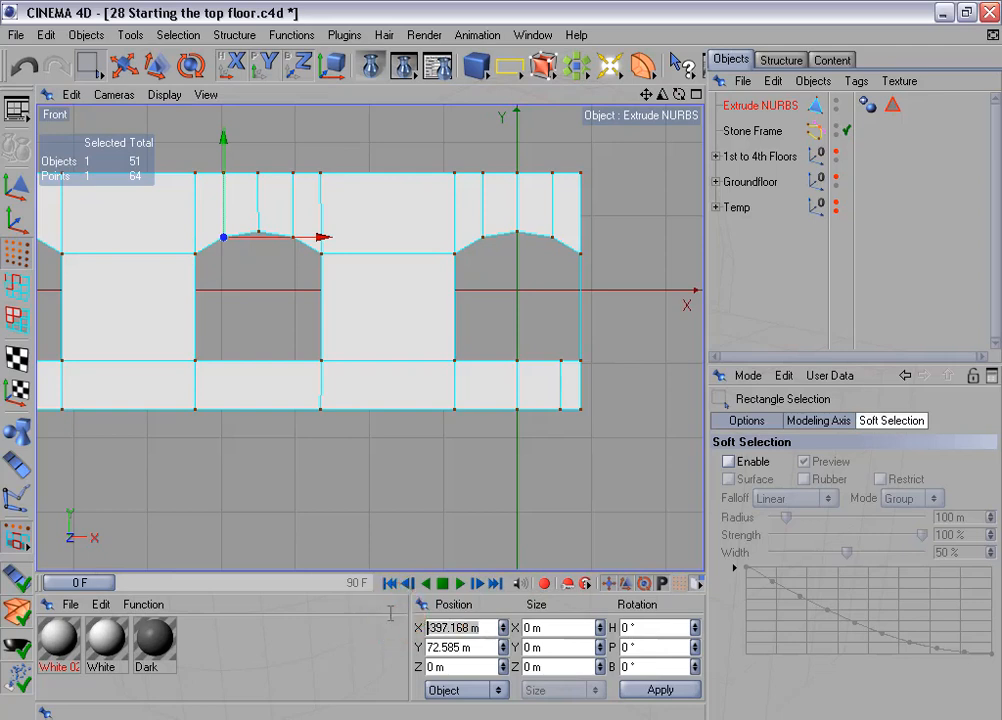
{"action": "left_click_drag", "start_coordinate": [211, 162], "coordinate": [238, 194]}
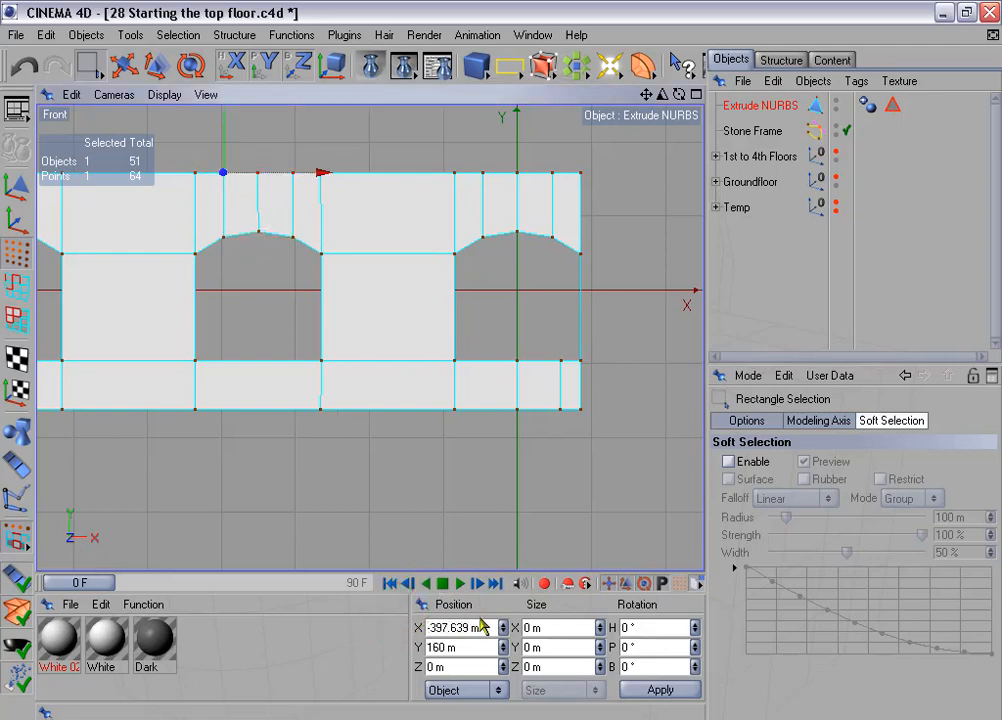
{"action": "left_click_drag", "start_coordinate": [483, 624], "coordinate": [433, 619]}
{"action": "type", "text": "168"}
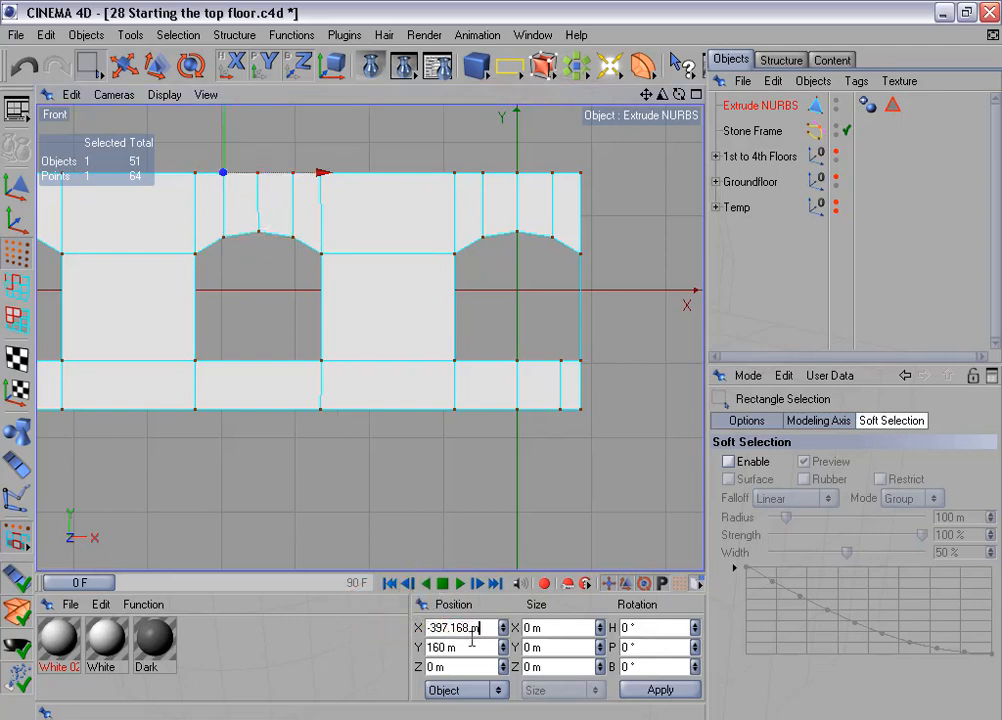
Step: Set the top-edge point above the third arch's apex to X -350 m
{"action": "left_click_drag", "start_coordinate": [242, 219], "coordinate": [272, 248]}
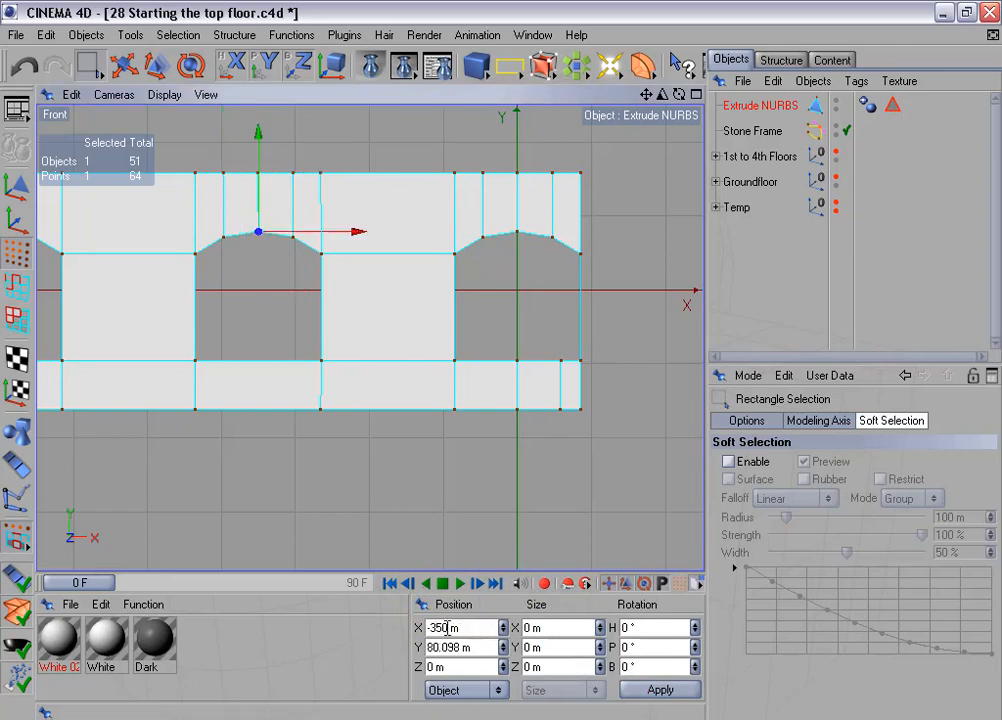
{"action": "left_click_drag", "start_coordinate": [465, 630], "coordinate": [378, 622]}
{"action": "key", "text": "ctrl+c"}
{"action": "left_click_drag", "start_coordinate": [244, 163], "coordinate": [269, 188]}
{"action": "left_click_drag", "start_coordinate": [478, 628], "coordinate": [393, 614]}
{"action": "key", "text": "ctrl+v"}
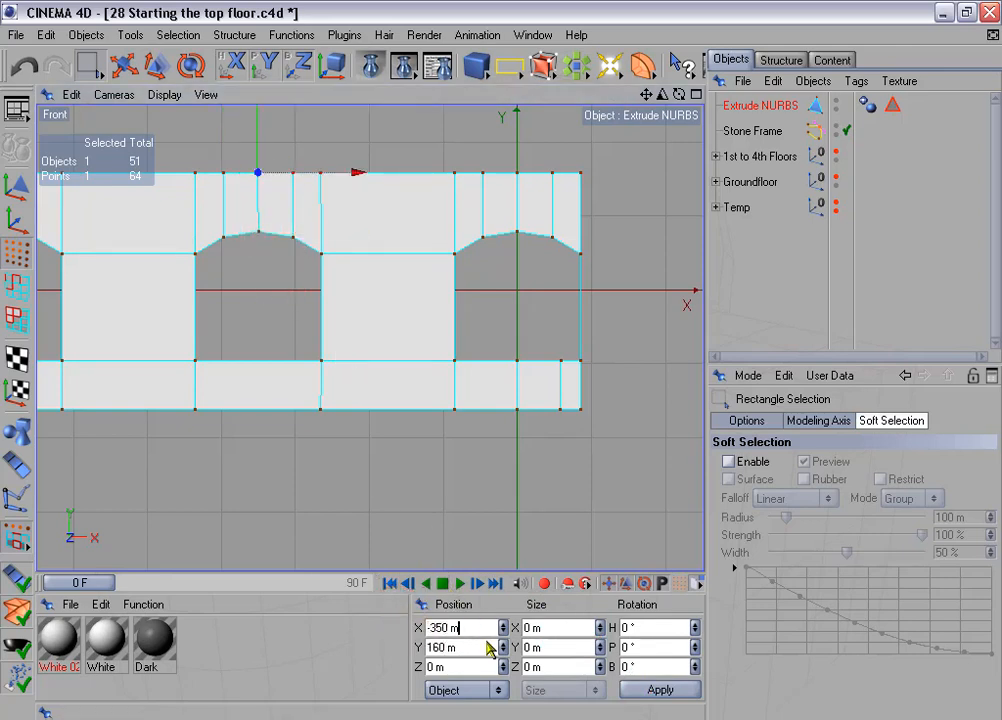
{"action": "left_click", "coordinate": [660, 690]}
Step: Set the top-edge point above the third arch's right intermediate point to X -302.832 m
{"action": "left_click_drag", "start_coordinate": [284, 236], "coordinate": [306, 287]}
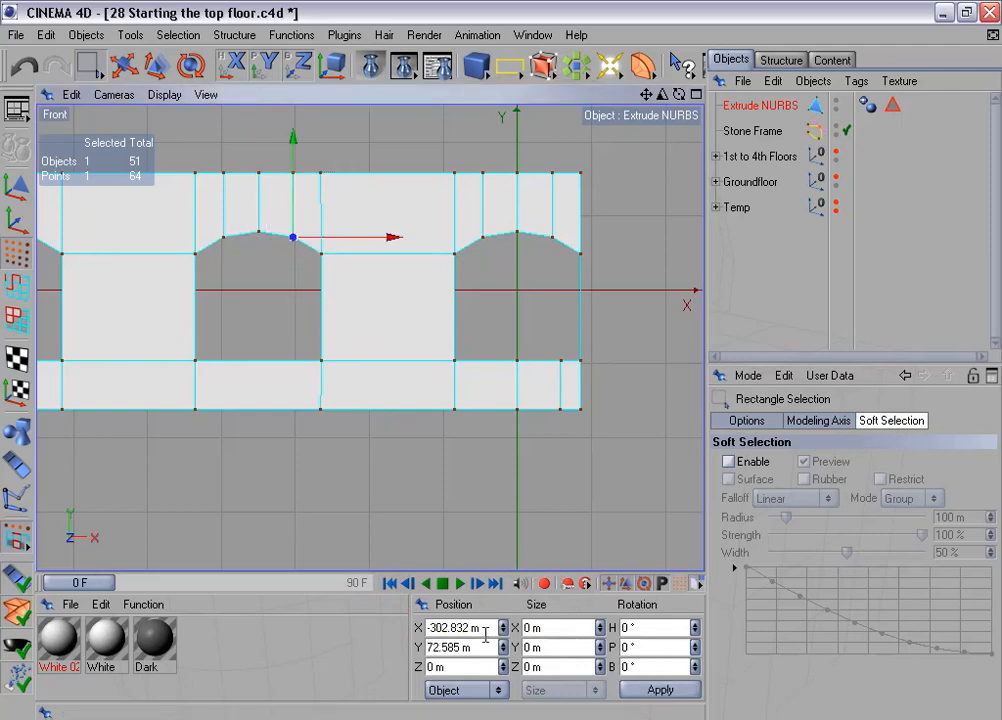
{"action": "left_click", "coordinate": [390, 620]}
{"action": "left_click_drag", "start_coordinate": [486, 628], "coordinate": [409, 616]}
{"action": "key", "text": "ctrl+c"}
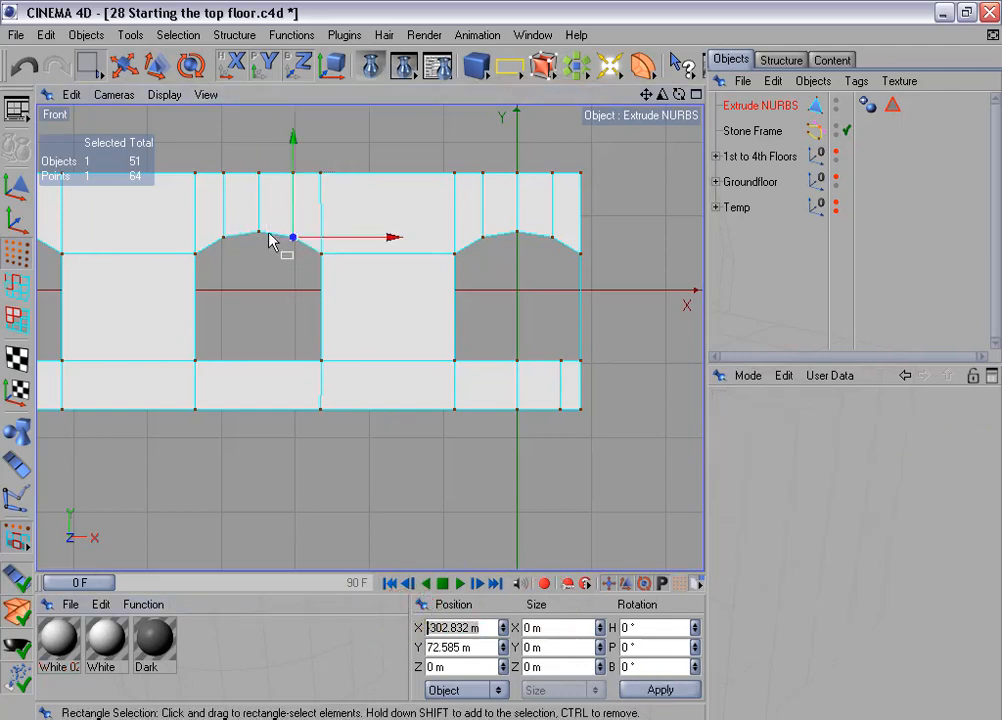
{"action": "left_click_drag", "start_coordinate": [273, 162], "coordinate": [302, 191]}
{"action": "left_click_drag", "start_coordinate": [485, 628], "coordinate": [345, 613]}
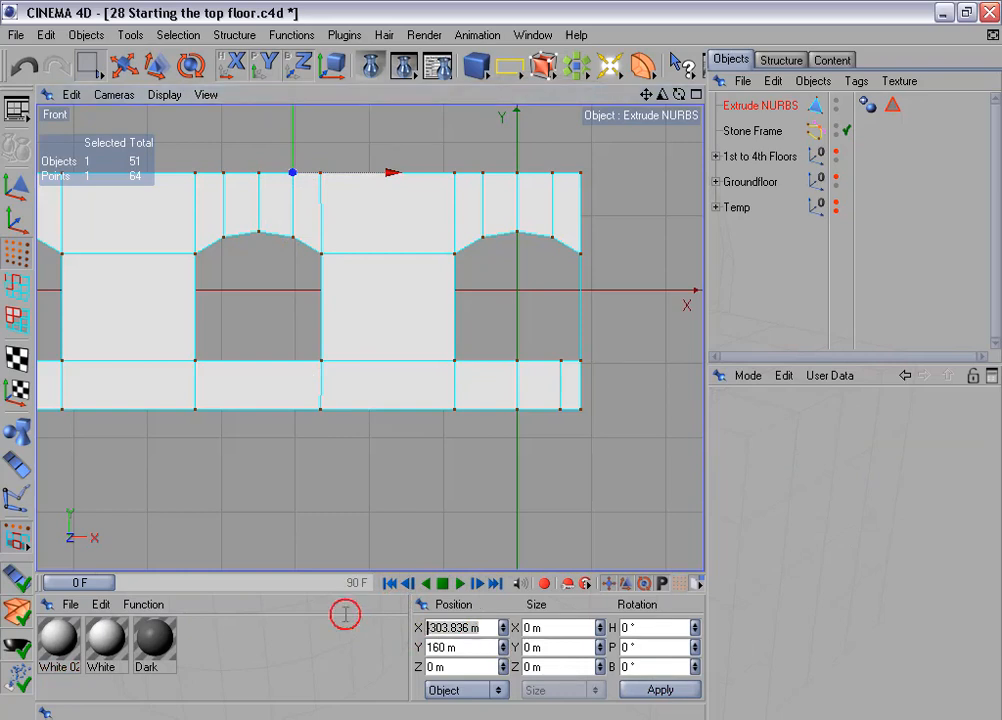
{"action": "key", "text": "ctrl+v"}
{"action": "left_click", "coordinate": [632, 692]}
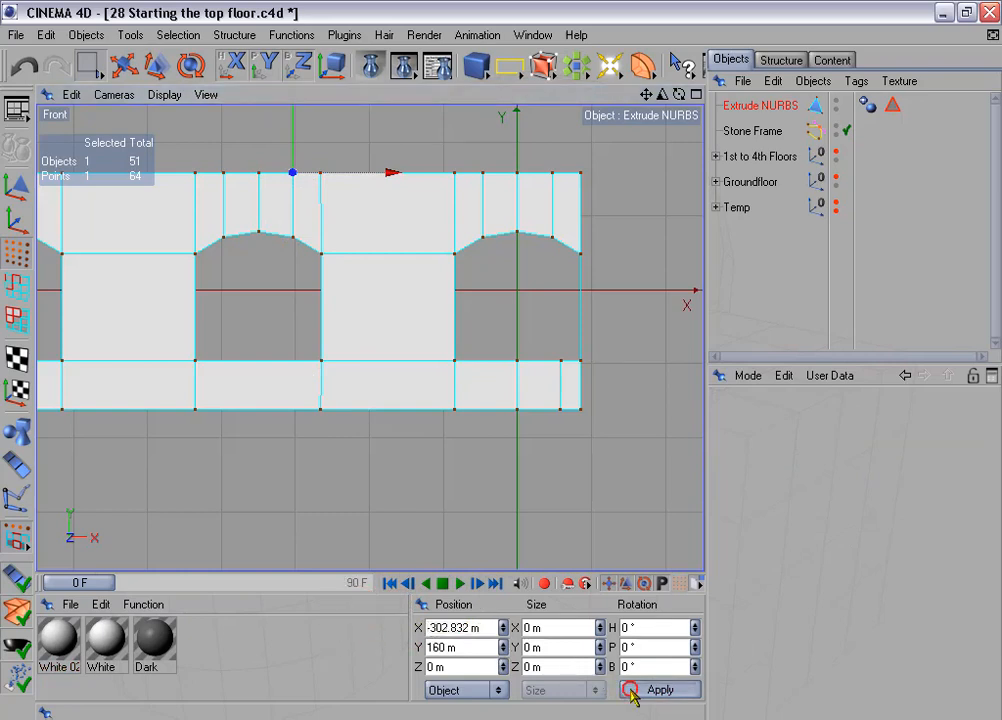
Step: Align the four points along the third window's right vertical line at X -265 m with an X size of 0
{"action": "left_click", "coordinate": [318, 364]}
{"action": "left_click", "coordinate": [433, 625]}
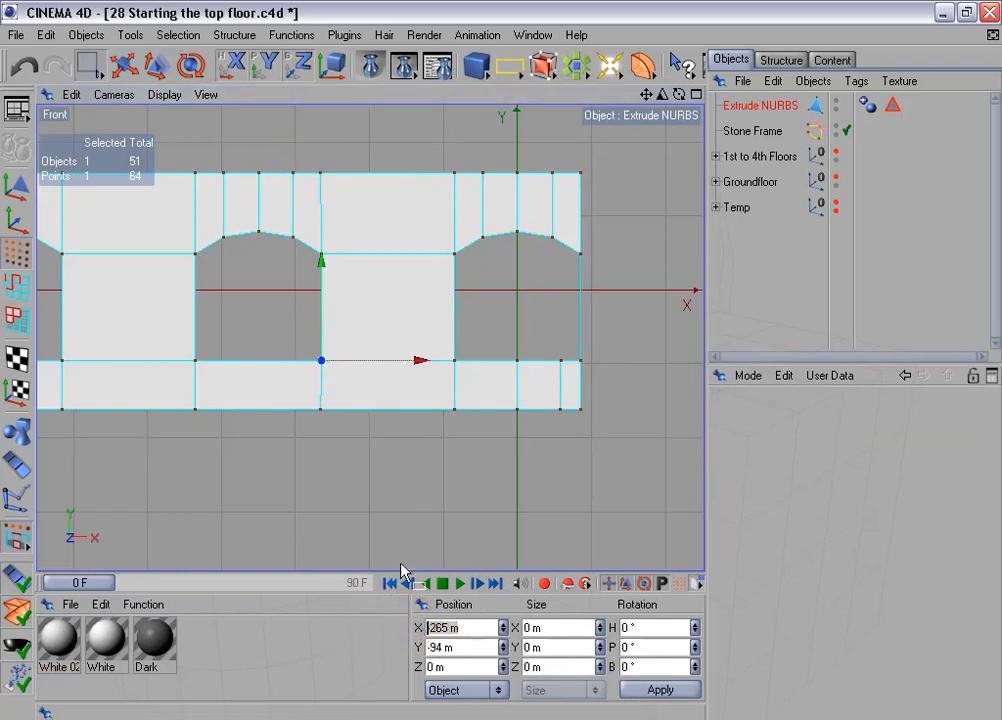
{"action": "left_click_drag", "start_coordinate": [315, 152], "coordinate": [336, 377]}
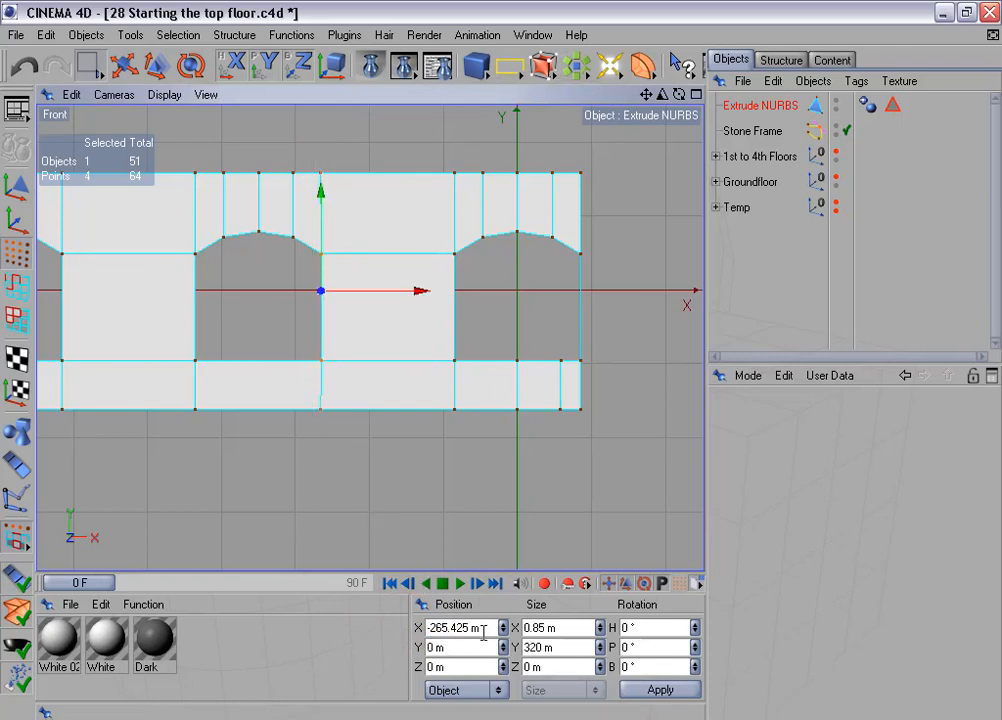
{"action": "left_click_drag", "start_coordinate": [430, 628], "coordinate": [525, 628]}
{"action": "type", "text": "-265 m"}
{"action": "double_click", "coordinate": [555, 627]}
{"action": "type", "text": "0"}
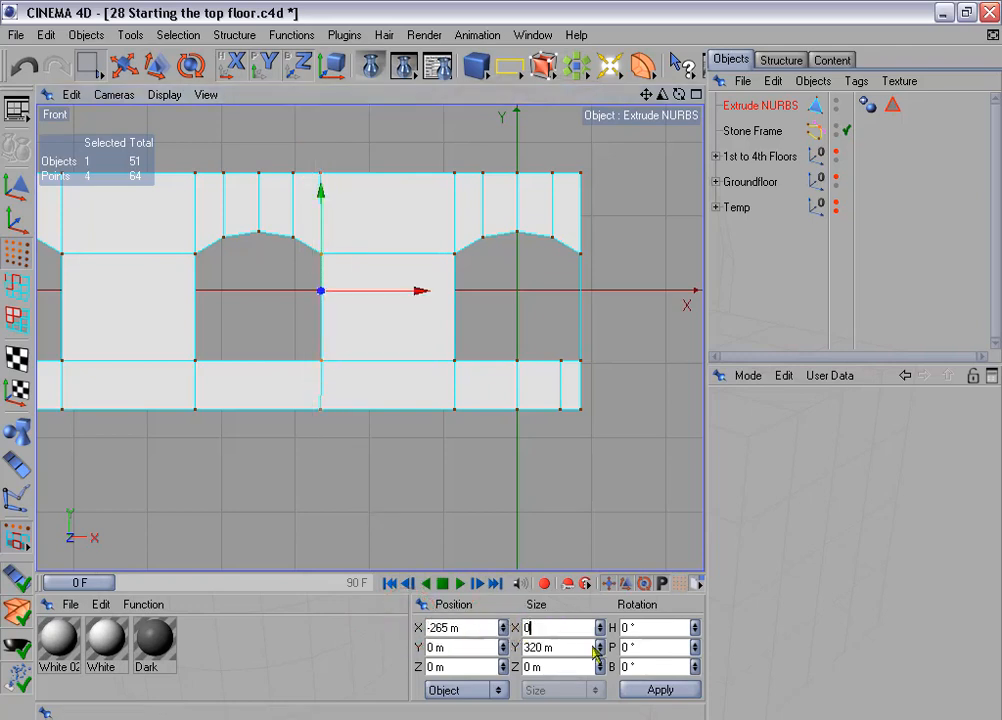
{"action": "left_click", "coordinate": [643, 690]}
Step: Align the four points along the rightmost window's left vertical line at X -85 m with an X size of 0
{"action": "left_click_drag", "start_coordinate": [432, 347], "coordinate": [461, 366]}
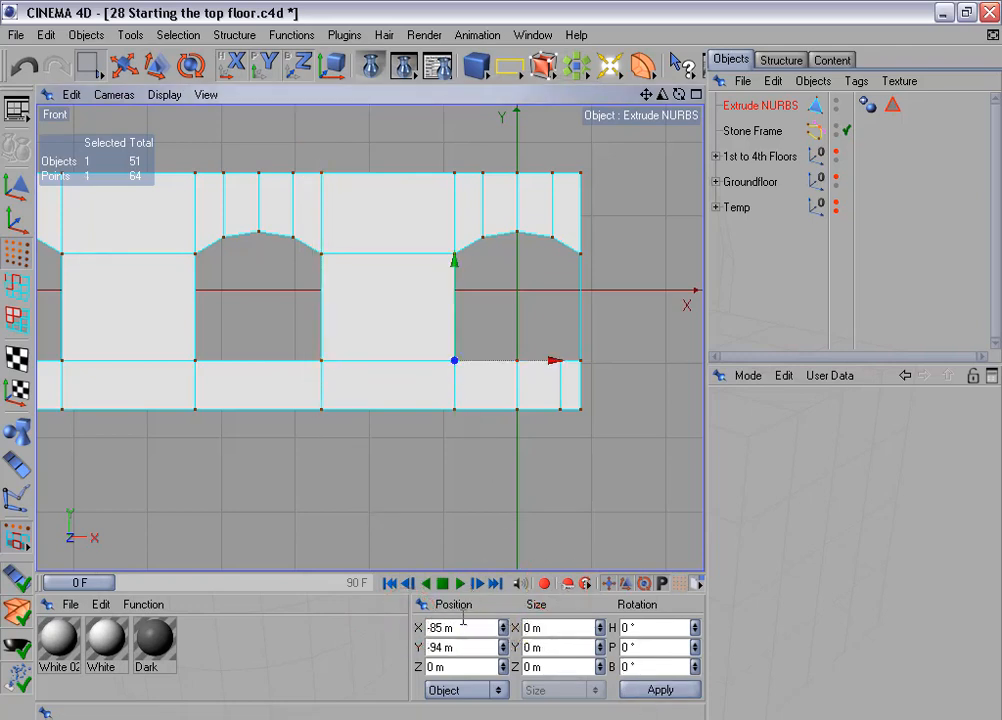
{"action": "left_click_drag", "start_coordinate": [414, 154], "coordinate": [458, 440]}
{"action": "left_click_drag", "start_coordinate": [475, 629], "coordinate": [421, 641]}
{"action": "type", "text": "-85"}
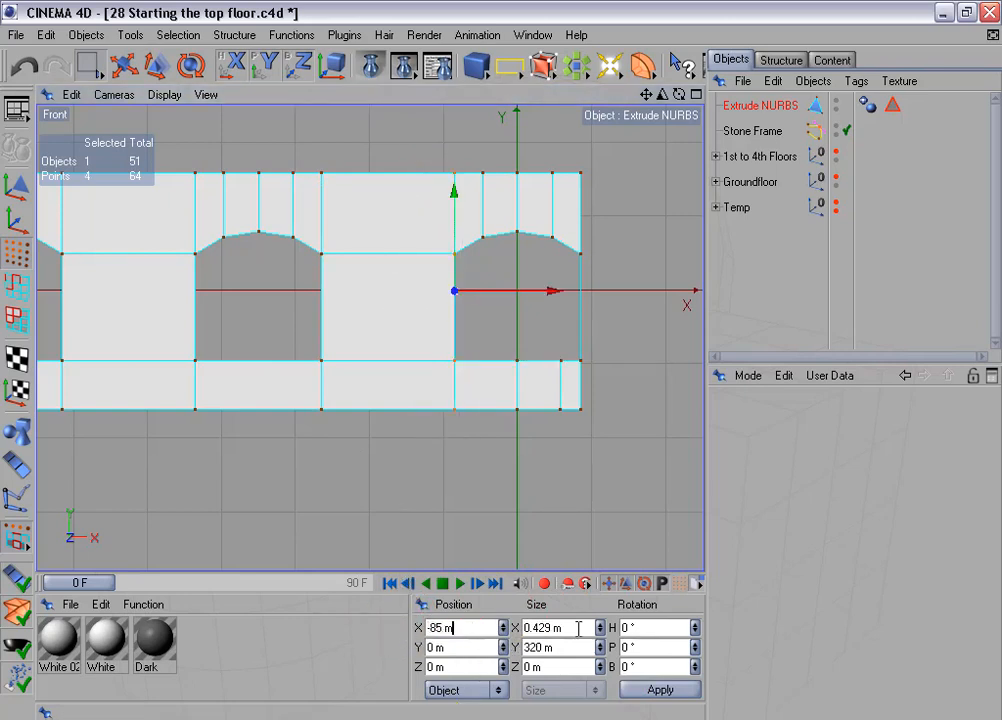
{"action": "left_click_drag", "start_coordinate": [577, 629], "coordinate": [491, 625]}
{"action": "type", "text": "0"}
{"action": "left_click", "coordinate": [645, 690]}
Step: Set the top-edge point above the rightmost arch's left intermediate point to X -47.168 m
{"action": "left_click", "coordinate": [482, 237]}
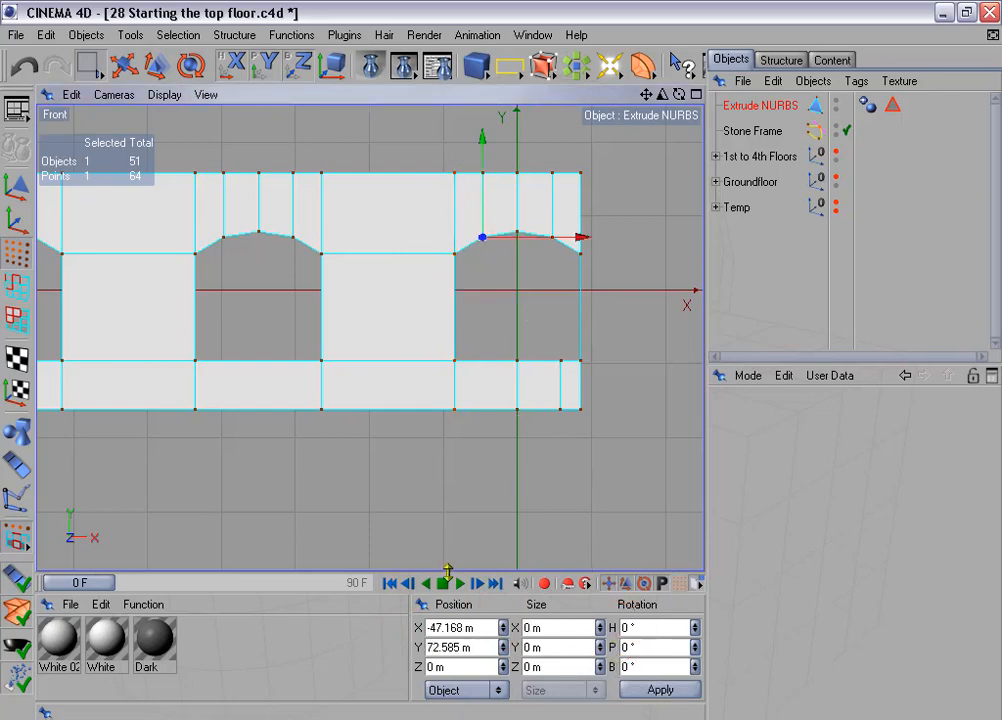
{"action": "left_click_drag", "start_coordinate": [479, 628], "coordinate": [411, 631]}
{"action": "key", "text": "ctrl+c"}
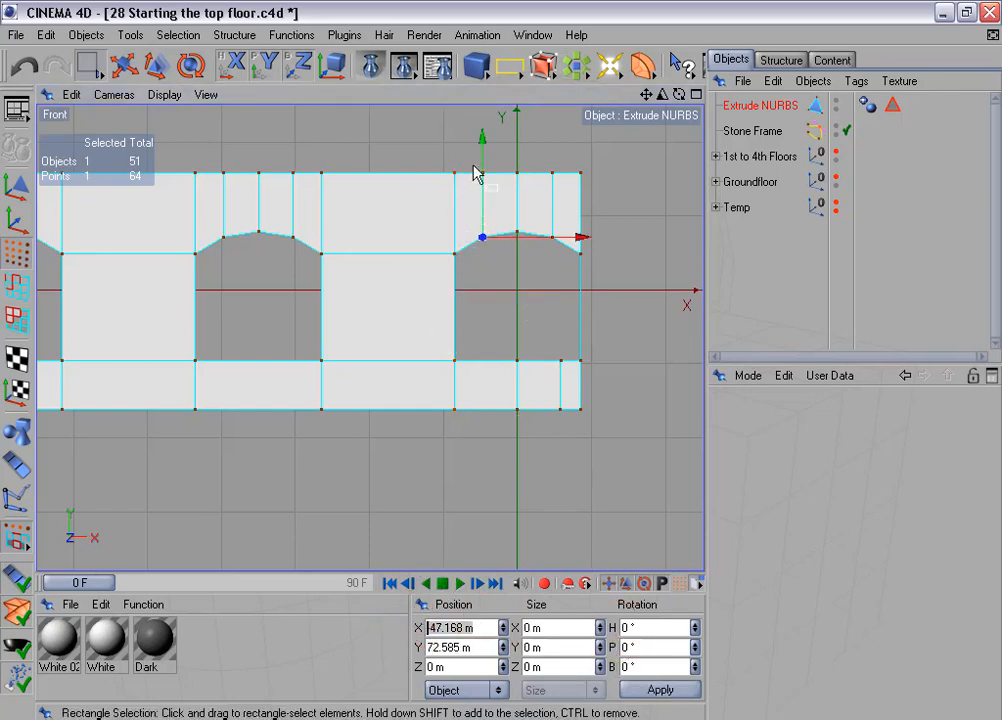
{"action": "left_click_drag", "start_coordinate": [473, 166], "coordinate": [492, 185]}
{"action": "left_click_drag", "start_coordinate": [481, 630], "coordinate": [402, 615]}
{"action": "key", "text": "ctrl+v"}
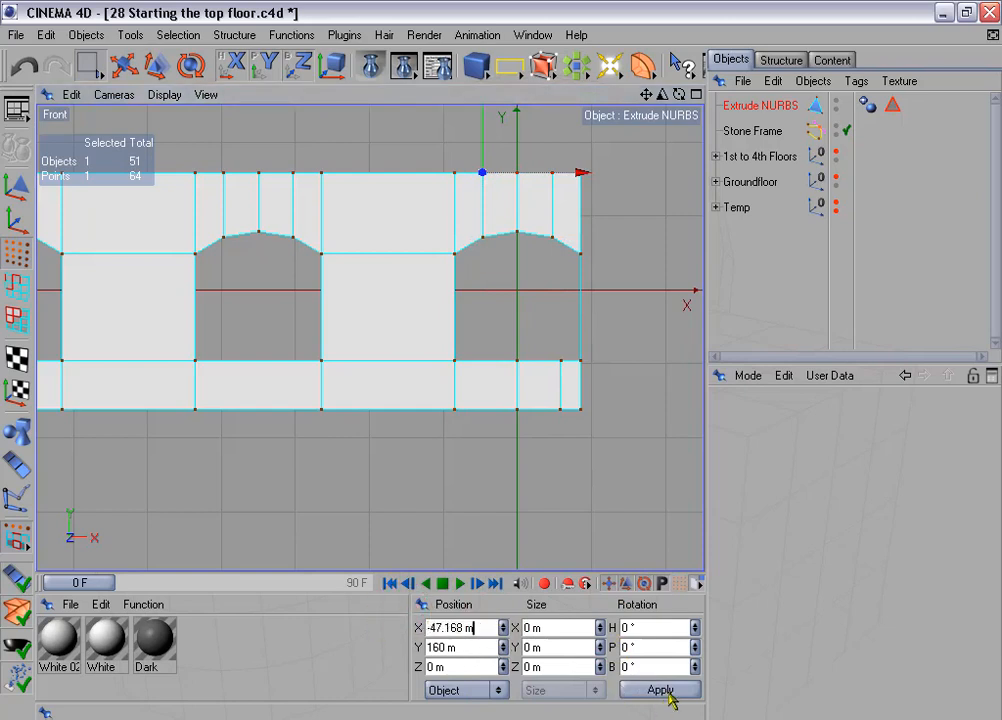
{"action": "left_click", "coordinate": [662, 689]}
Step: Check the X position and X size of the four points along the rightmost window's vertical centre line
{"action": "left_click_drag", "start_coordinate": [509, 148], "coordinate": [522, 470]}
{"action": "left_click_drag", "start_coordinate": [449, 625], "coordinate": [392, 635]}
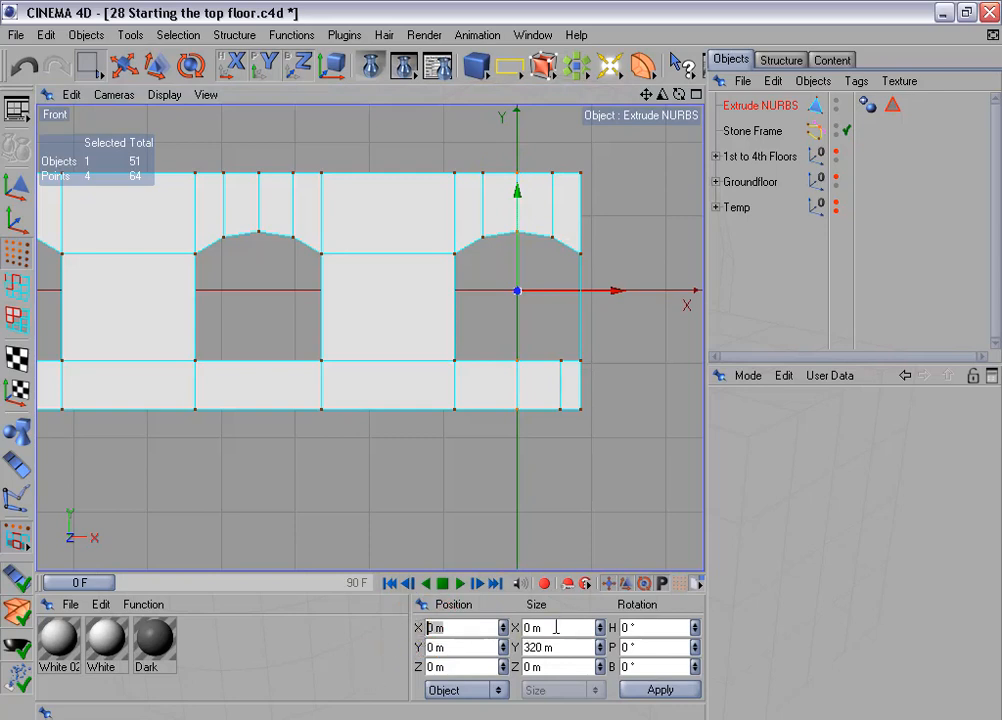
{"action": "left_click_drag", "start_coordinate": [556, 627], "coordinate": [495, 627]}
{"action": "middle_click_drag", "start_coordinate": [523, 474], "coordinate": [439, 480], "text": "alt"}
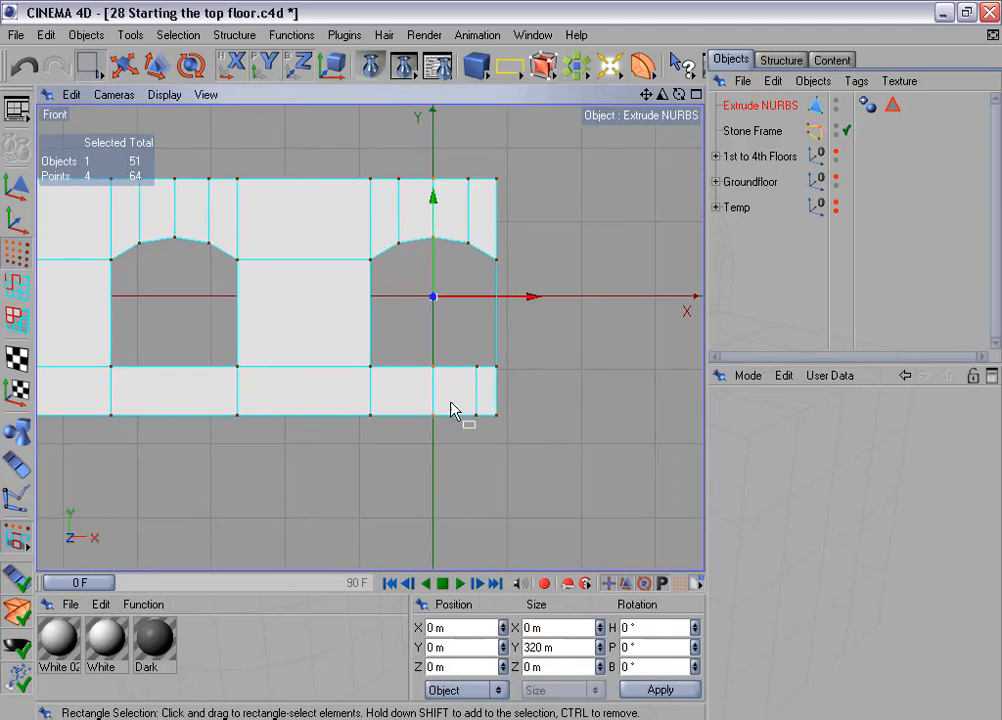
{"action": "middle_click_drag", "start_coordinate": [490, 437], "coordinate": [460, 443], "text": "alt"}
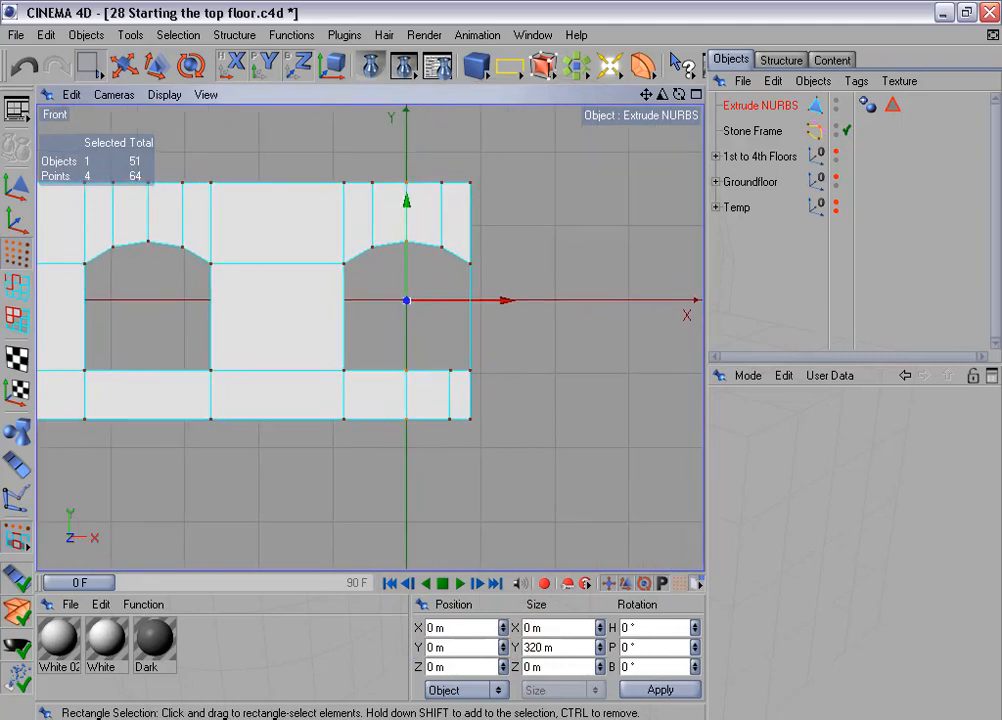
Step: Set the top-edge point above the rightmost arch's right intermediate point to X 47.168 m, matching that arch point
{"action": "left_click", "coordinate": [438, 248]}
{"action": "left_click", "coordinate": [395, 620]}
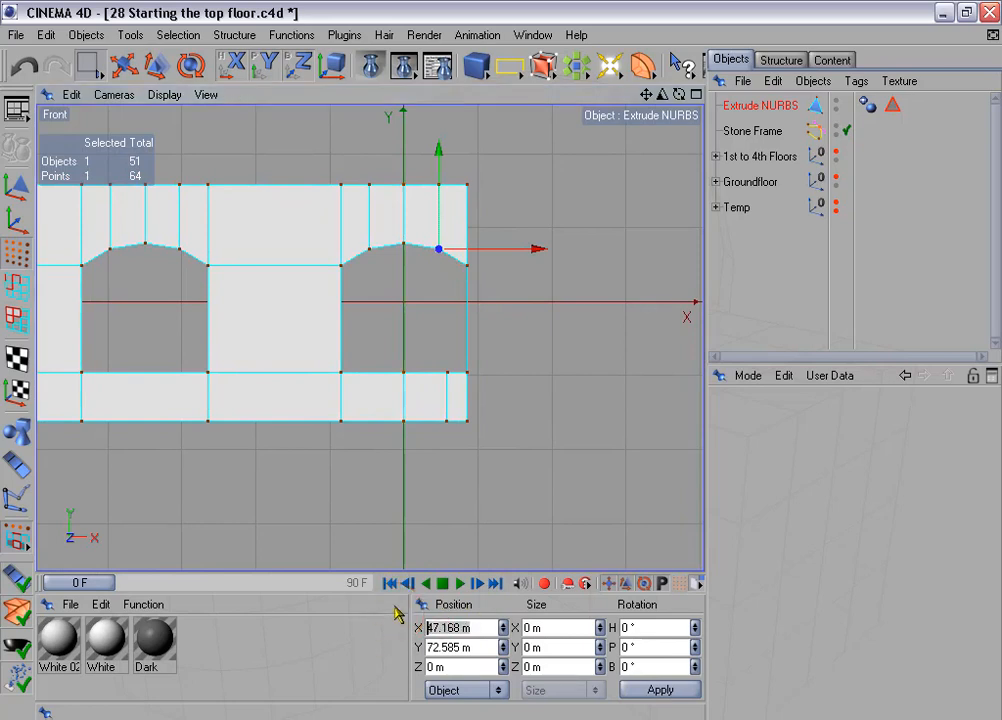
{"action": "left_click_drag", "start_coordinate": [423, 174], "coordinate": [451, 211]}
{"action": "double_click", "coordinate": [462, 627]}
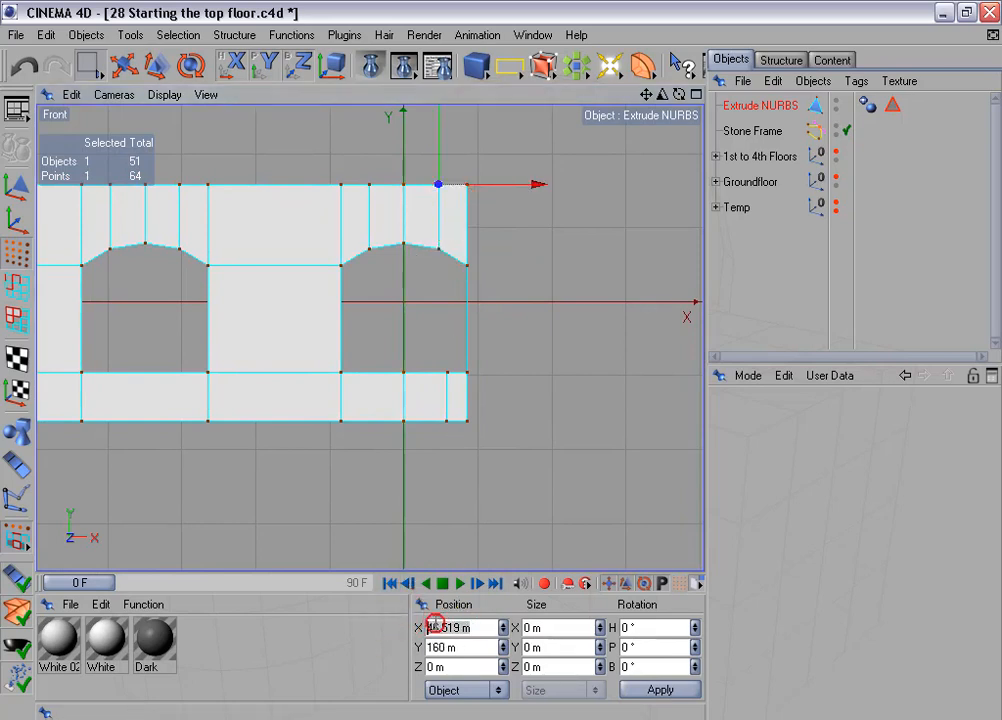
{"action": "type", "text": "47.168"}
{"action": "key", "text": "Return"}
{"action": "left_click", "coordinate": [660, 689]}
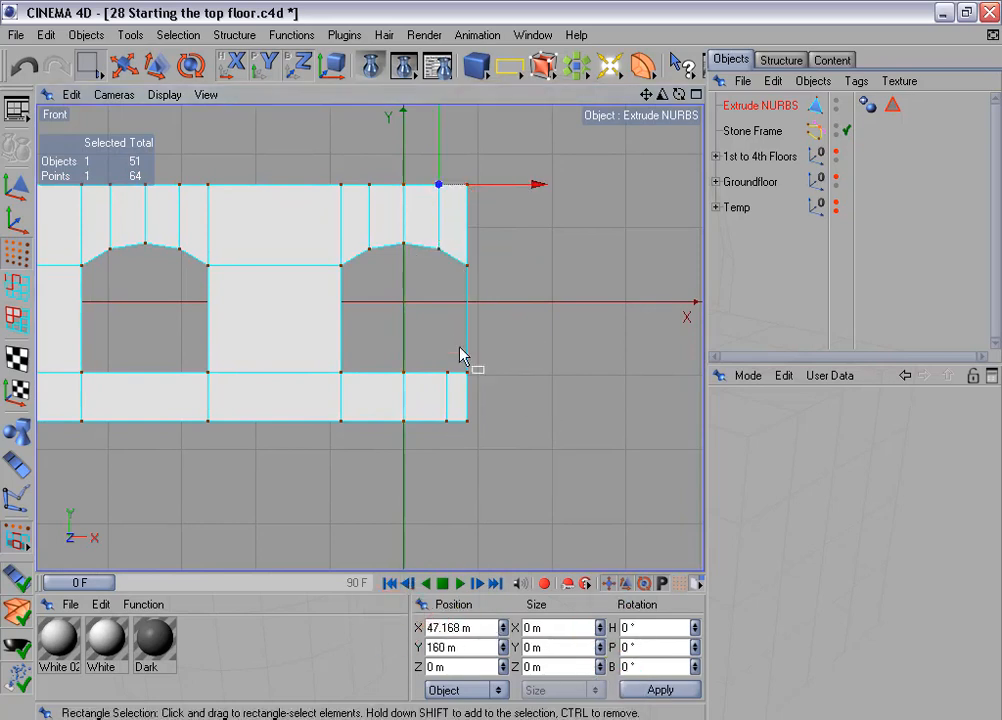
Step: Align the four points on the vertical line through the rightmost arch's right intermediate point at X 47.168 m with an X size of 0
{"action": "left_click_drag", "start_coordinate": [420, 154], "coordinate": [458, 463]}
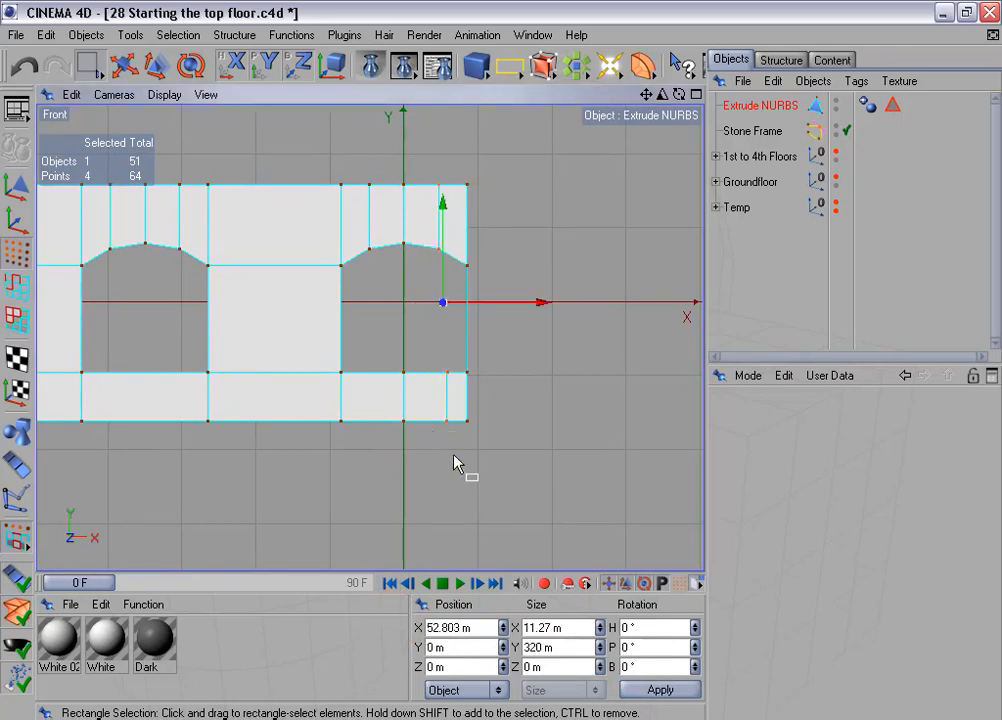
{"action": "double_click", "coordinate": [464, 627]}
{"action": "type", "text": "47.168"}
{"action": "key", "text": "Return"}
{"action": "left_click", "coordinate": [540, 627]}
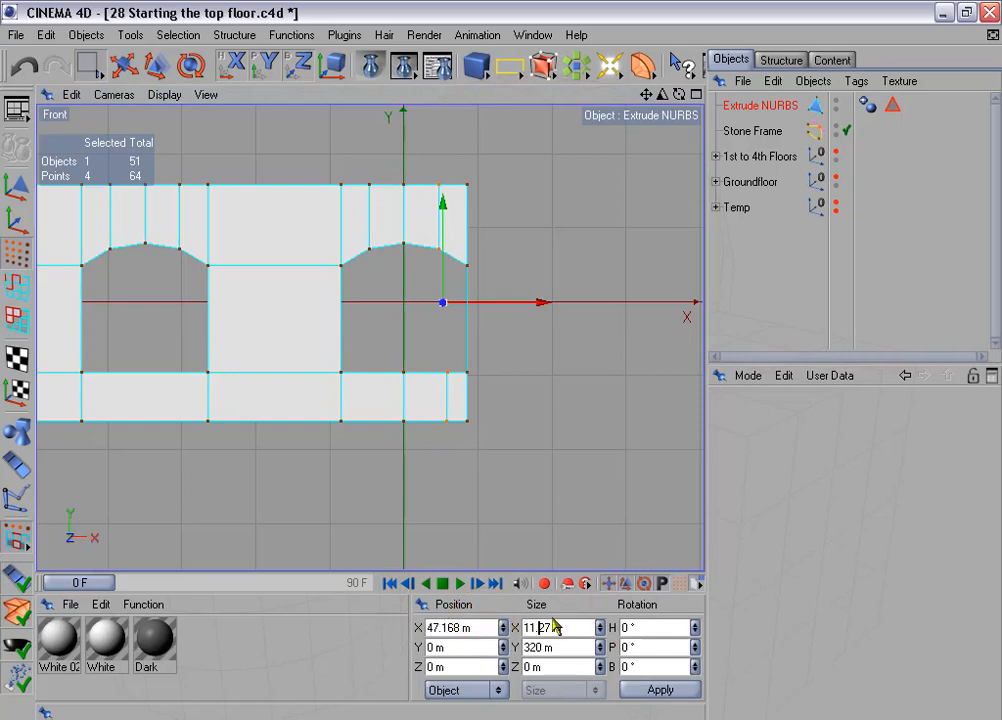
{"action": "left_click_drag", "start_coordinate": [570, 625], "coordinate": [474, 625]}
{"action": "type", "text": "0"}
{"action": "left_click", "coordinate": [660, 690]}
Step: Align the four points along the wall's right edge at X 85 m with an X size of 0
{"action": "left_click", "coordinate": [472, 380]}
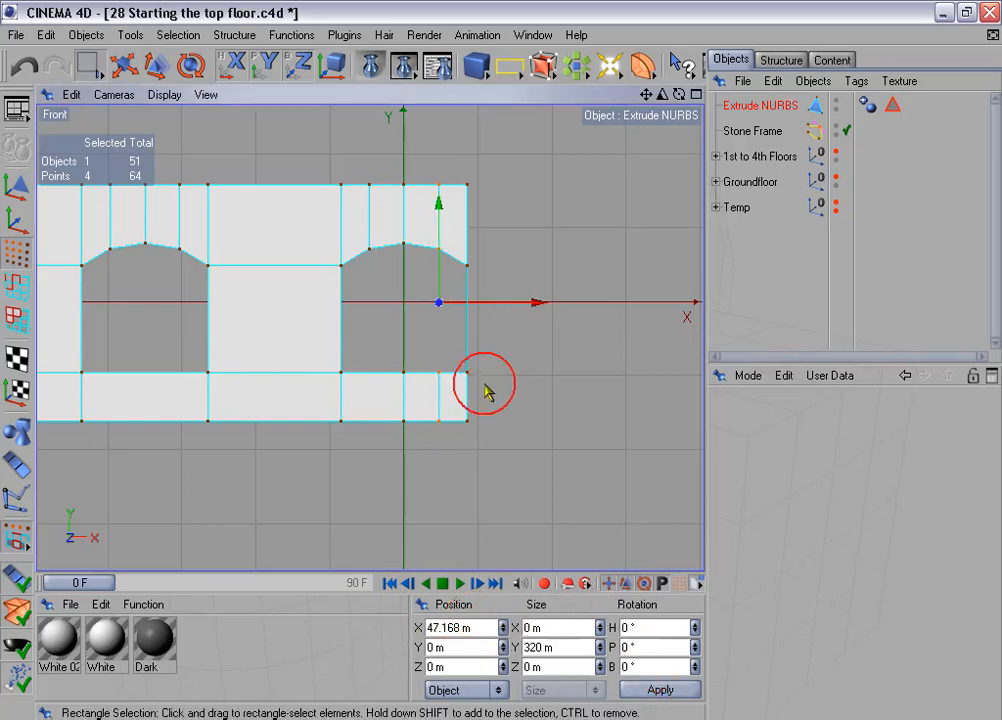
{"action": "left_click", "coordinate": [432, 627]}
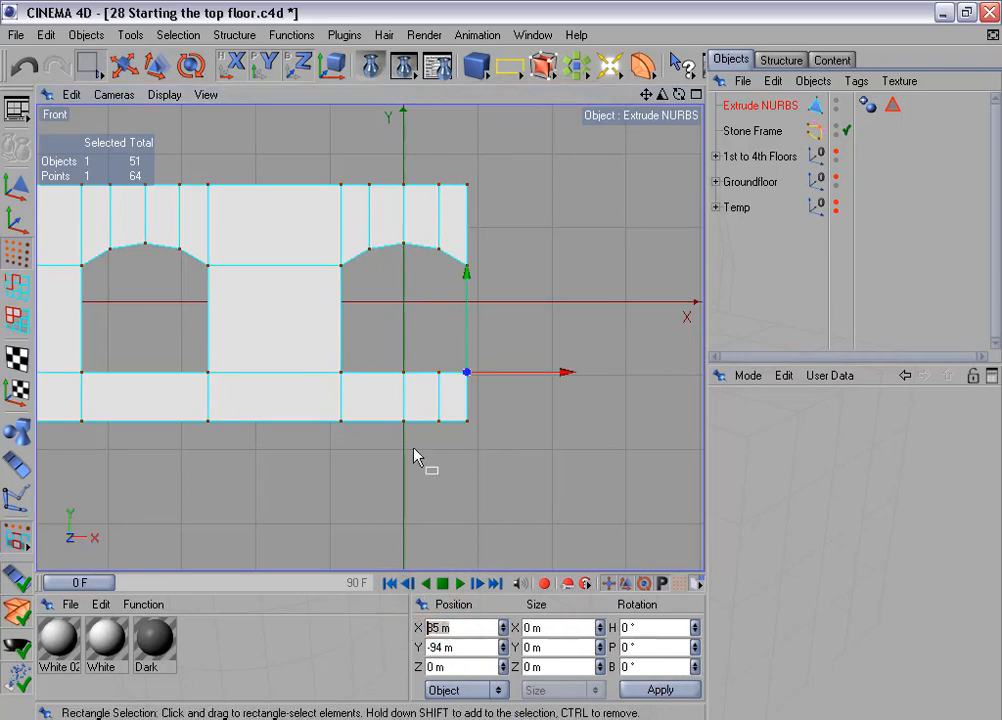
{"action": "left_click_drag", "start_coordinate": [455, 168], "coordinate": [492, 432]}
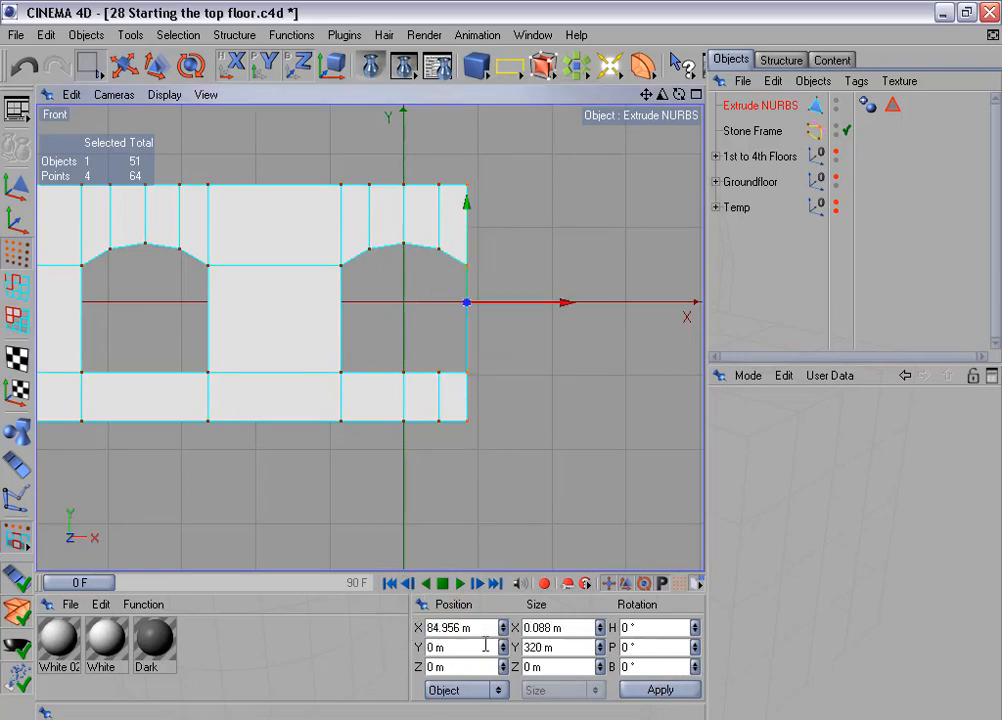
{"action": "double_click", "coordinate": [454, 628]}
{"action": "type", "text": "85"}
{"action": "key", "text": "Tab"}
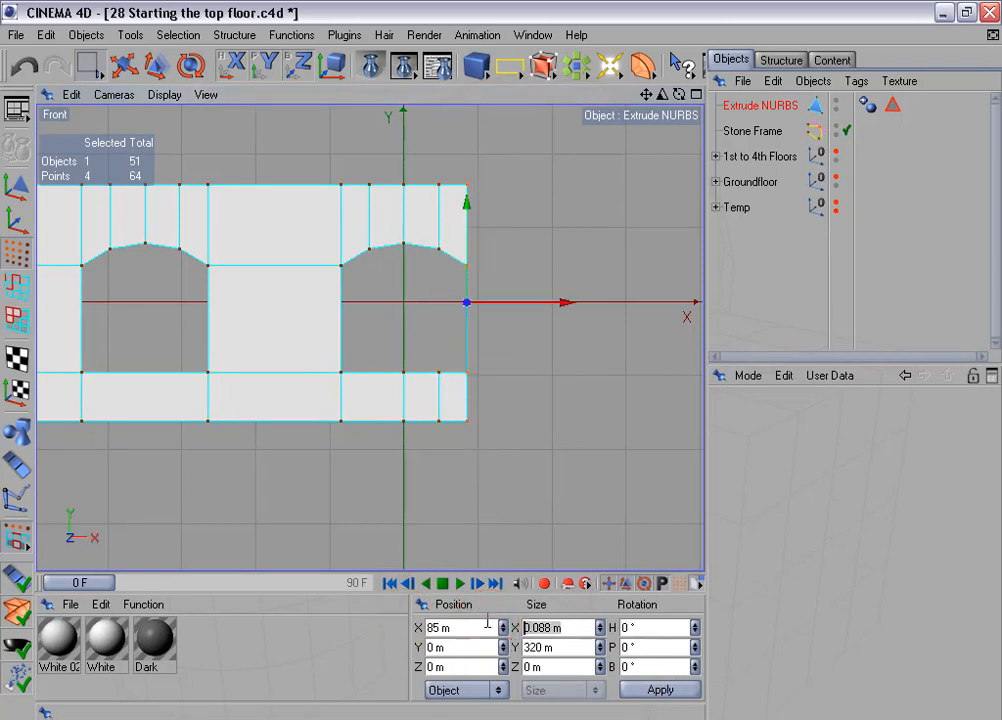
{"action": "type", "text": "0"}
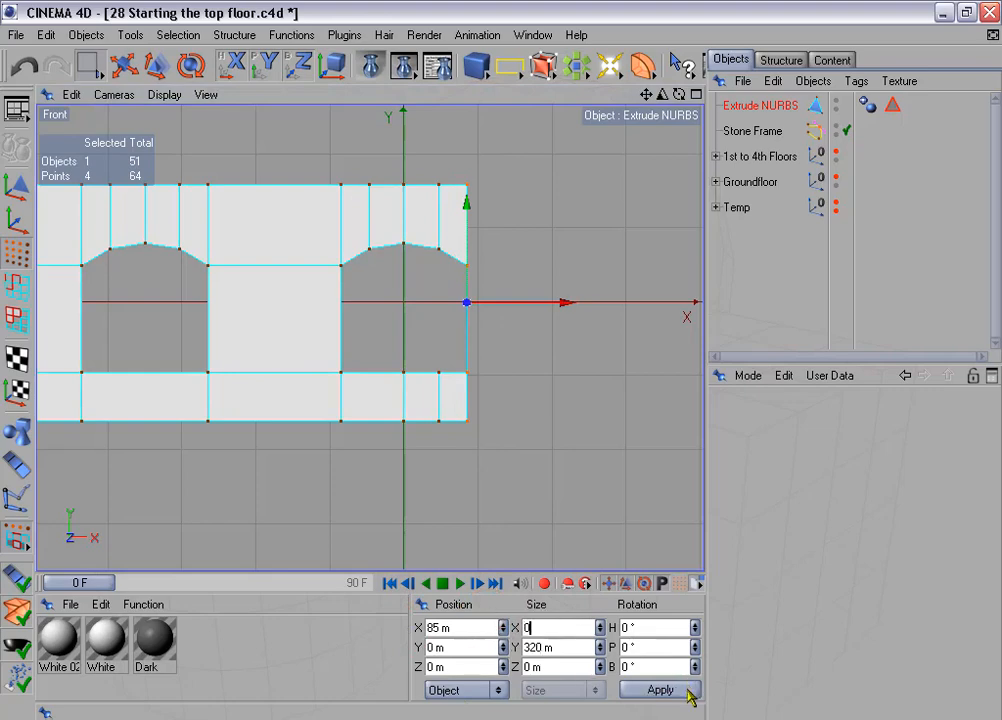
{"action": "left_click", "coordinate": [687, 690]}
Step: Examine how closely the five arch points of the leftmost window follow the original curve
{"action": "scroll", "coordinate": [530, 510], "scroll_direction": "down", "scroll_amount": 4}
{"action": "middle_click_drag", "start_coordinate": [175, 372], "coordinate": [287, 410], "text": "alt"}
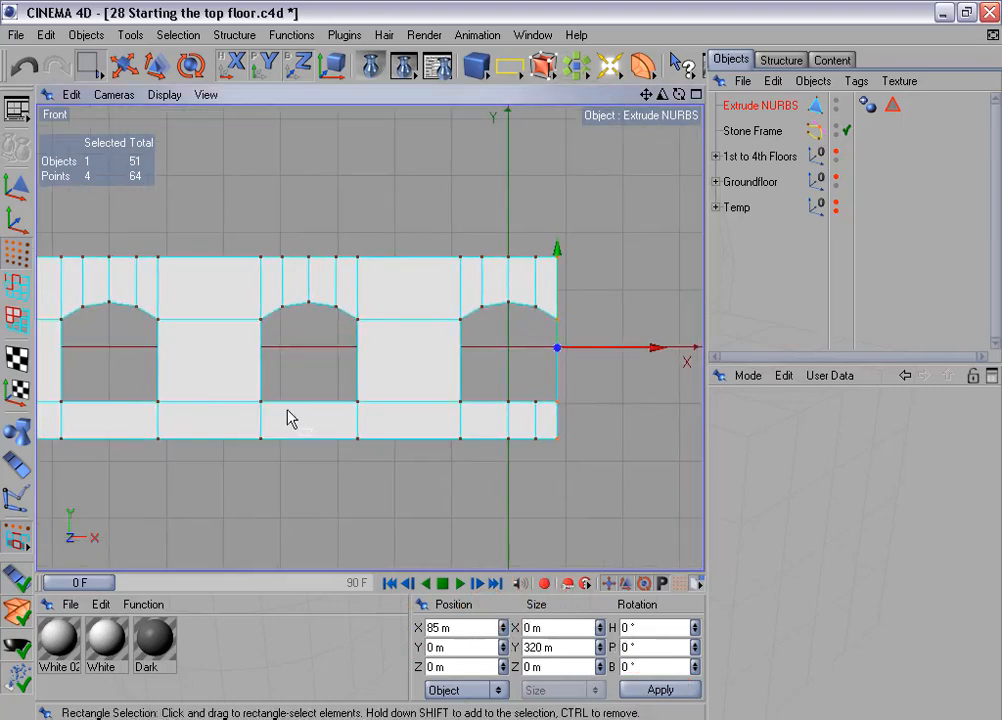
{"action": "scroll", "coordinate": [188, 331], "scroll_direction": "down", "scroll_amount": 3}
{"action": "middle_click_drag", "start_coordinate": [193, 349], "coordinate": [345, 359], "text": "alt"}
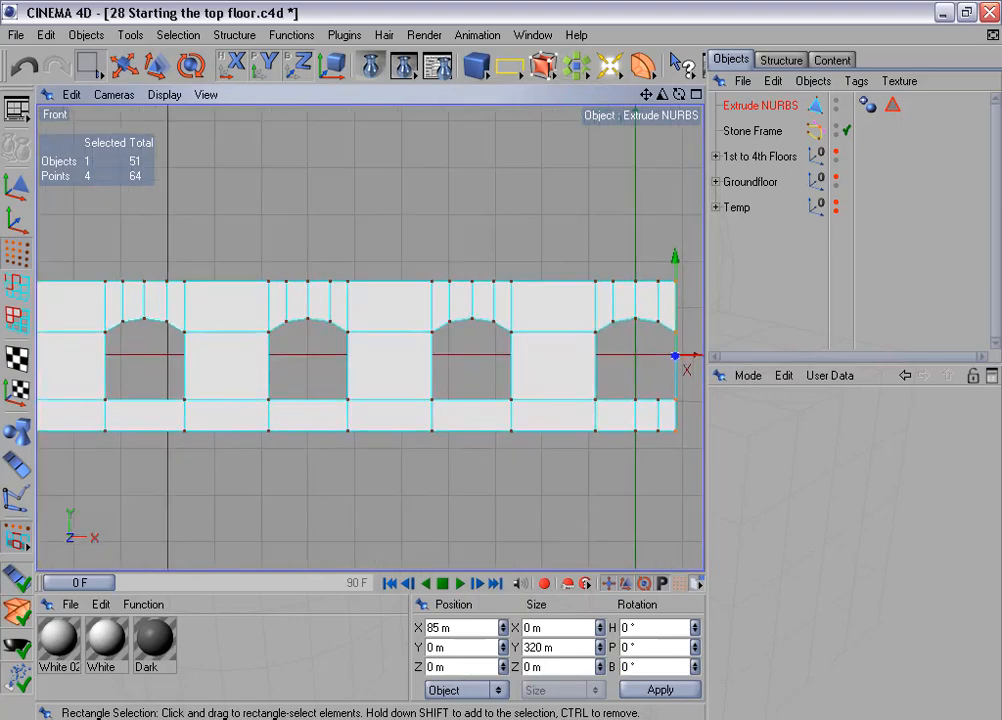
{"action": "left_click_drag", "start_coordinate": [345, 359], "coordinate": [473, 358], "text": "alt"}
{"action": "scroll", "coordinate": [196, 356], "scroll_direction": "up", "scroll_amount": 2}
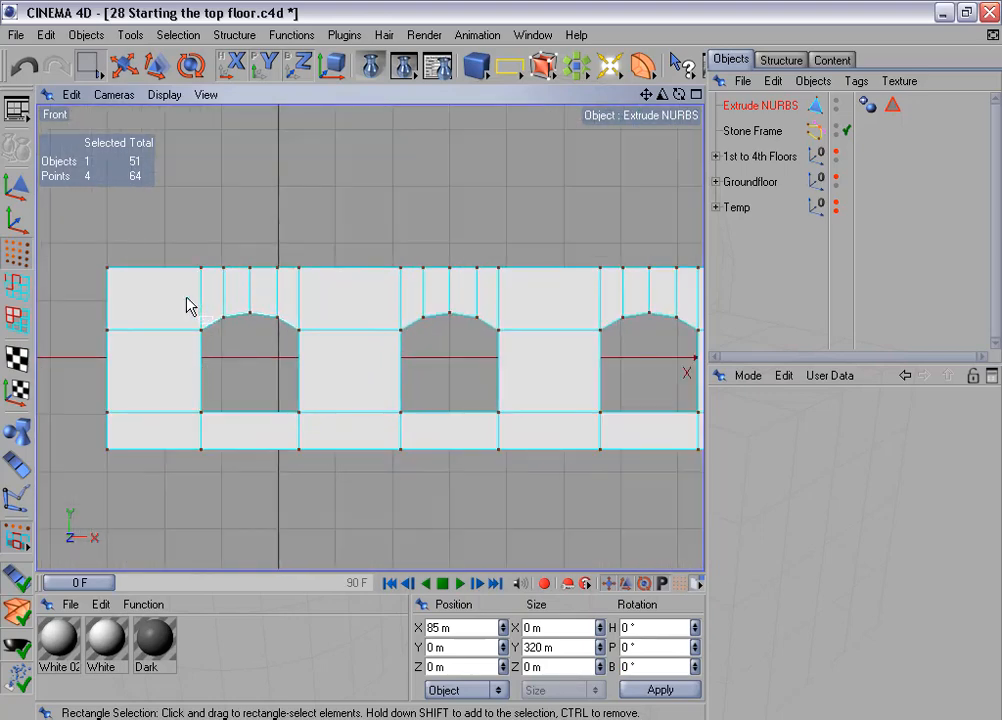
{"action": "left_click_drag", "start_coordinate": [186, 298], "coordinate": [300, 350]}
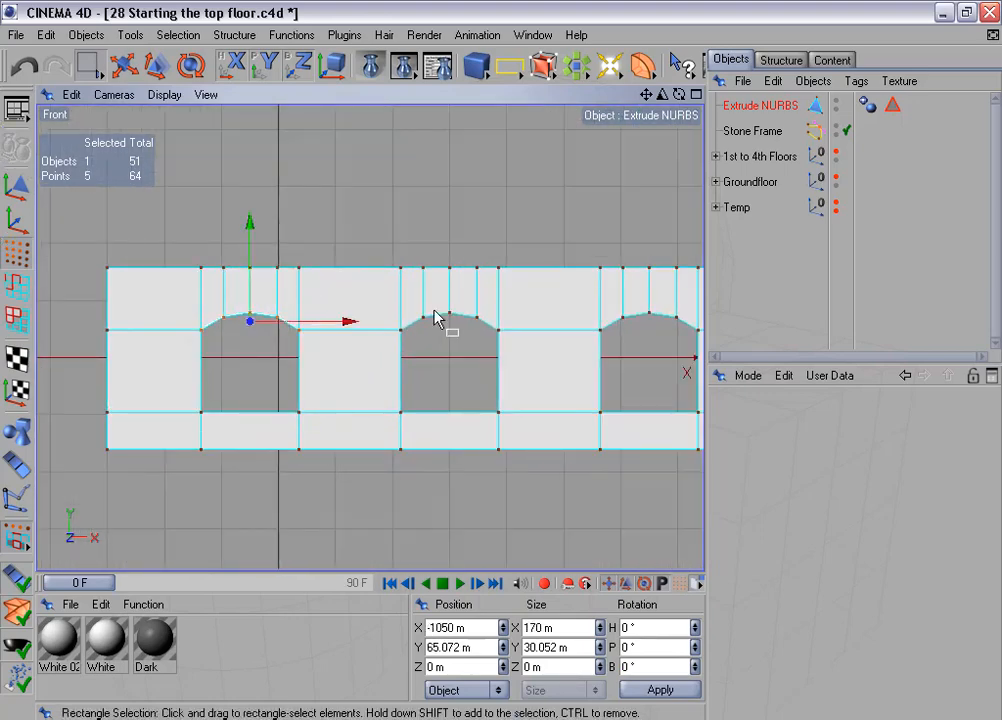
{"action": "scroll", "coordinate": [398, 338], "scroll_direction": "up", "scroll_amount": 2}
{"action": "middle_click_drag", "start_coordinate": [290, 376], "coordinate": [387, 396], "text": "alt"}
{"action": "scroll", "coordinate": [287, 357], "scroll_direction": "up", "scroll_amount": 2}
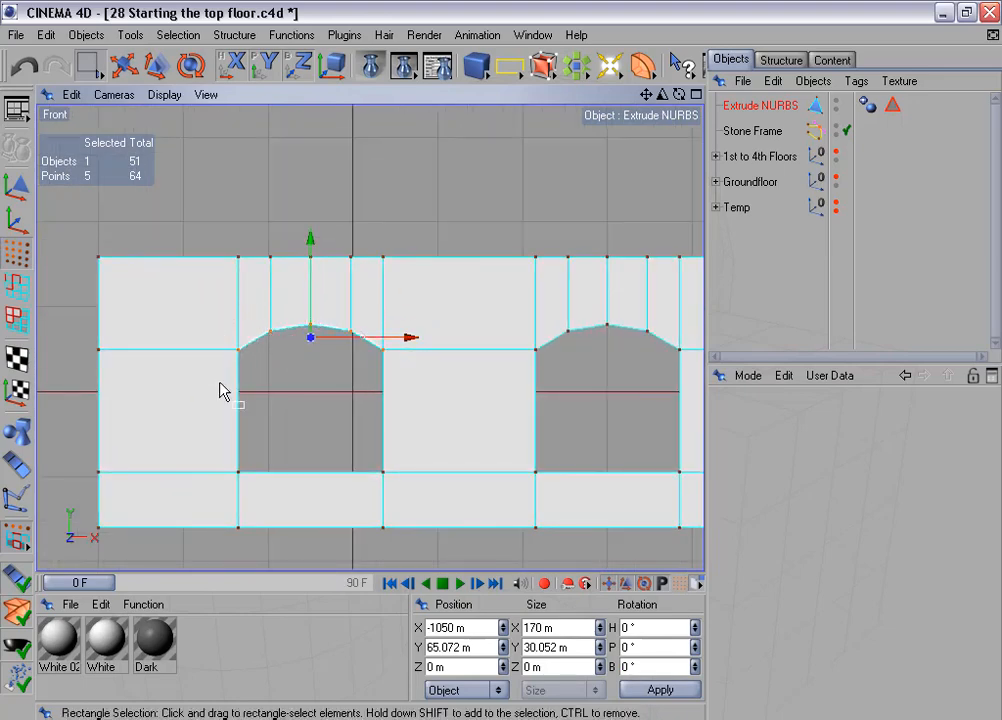
{"action": "scroll", "coordinate": [224, 390], "scroll_direction": "up", "scroll_amount": 4}
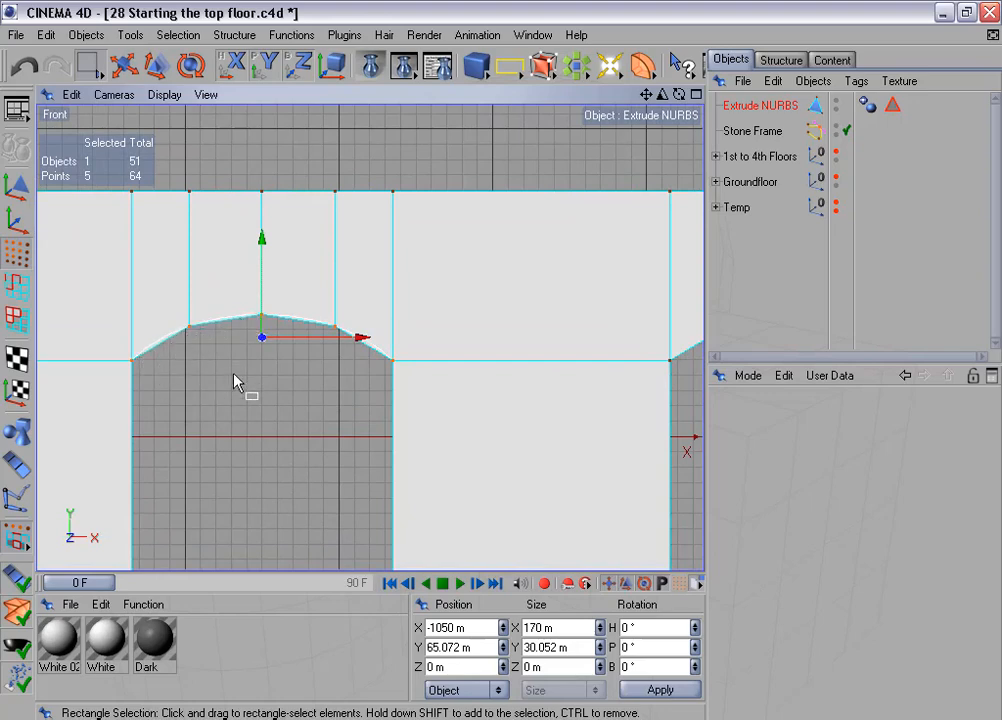
Step: Spread the leftmost arch's two intermediate points and the top-edge points above them to an X size of 135 m
{"action": "scroll", "coordinate": [235, 380], "scroll_direction": "down", "scroll_amount": 2}
{"action": "left_click_drag", "start_coordinate": [197, 186], "coordinate": [218, 342]}
{"action": "left_click_drag", "start_coordinate": [333, 190], "coordinate": [357, 360], "text": "shift"}
{"action": "scroll", "coordinate": [358, 365], "scroll_direction": "down", "scroll_amount": 2}
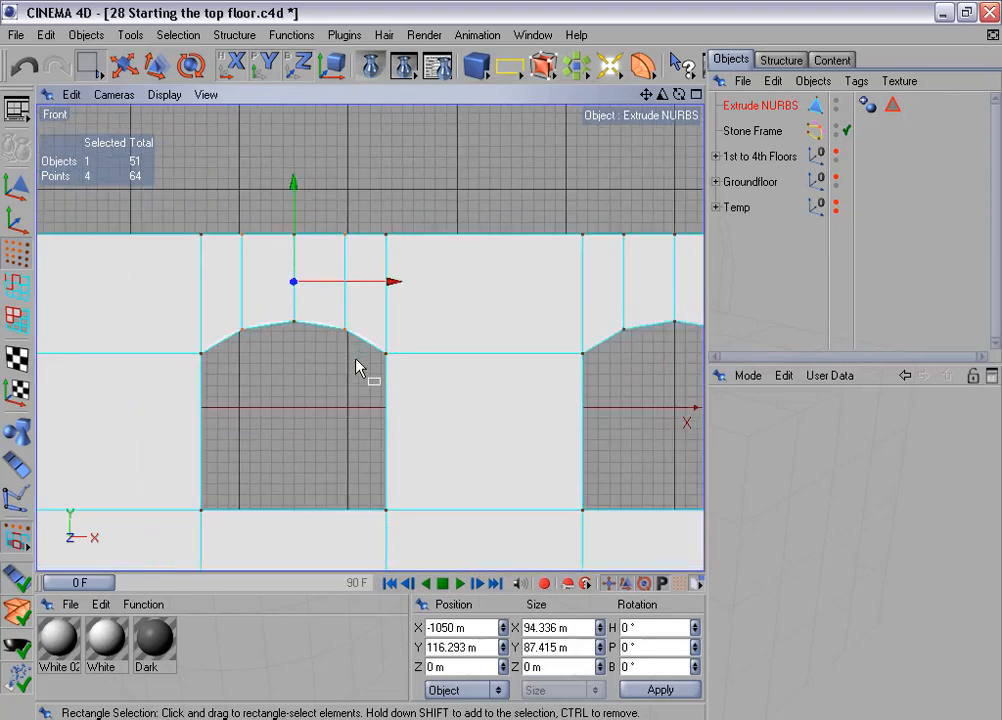
{"action": "left_click", "coordinate": [523, 627]}
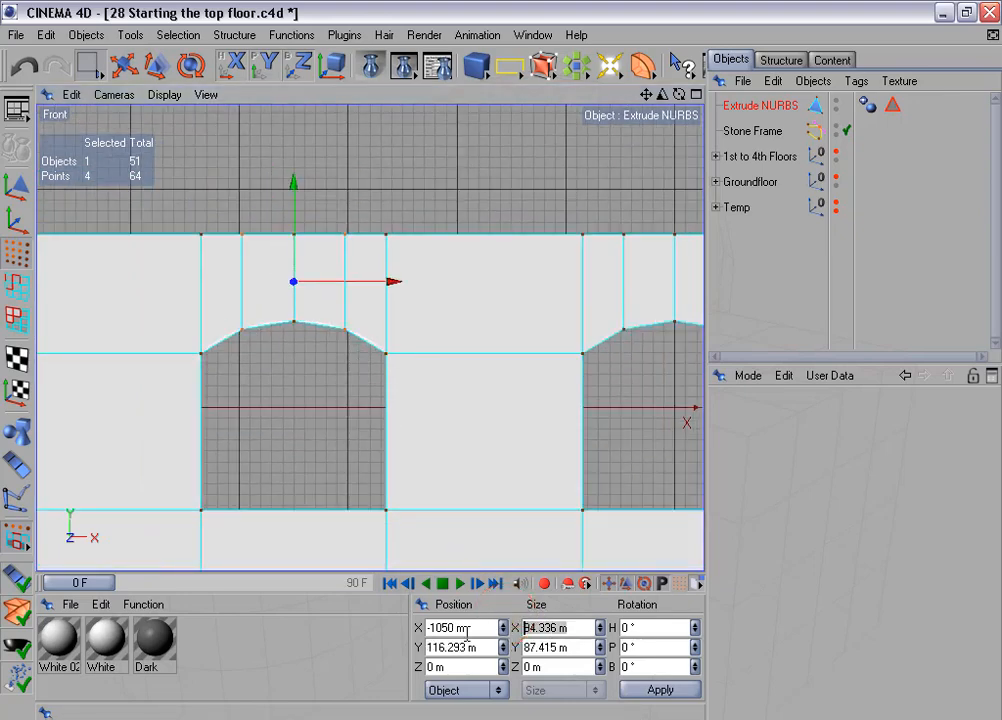
{"action": "type", "text": "1"}
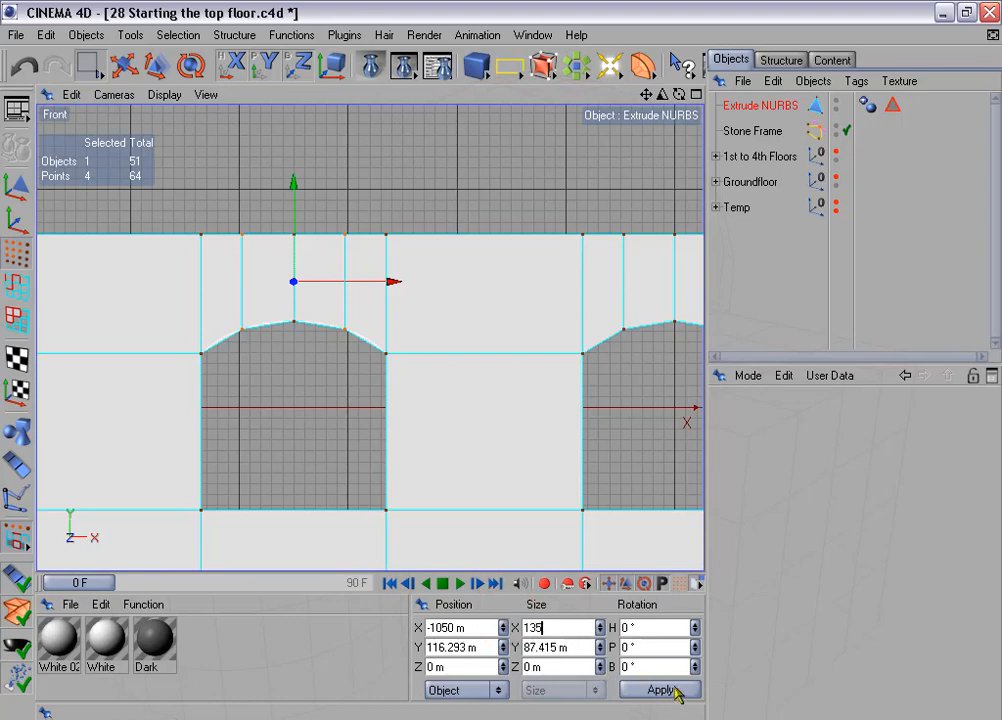
{"action": "type", "text": "35"}
{"action": "left_click", "coordinate": [661, 690]}
{"action": "scroll", "coordinate": [476, 481], "scroll_direction": "up", "scroll_amount": 3}
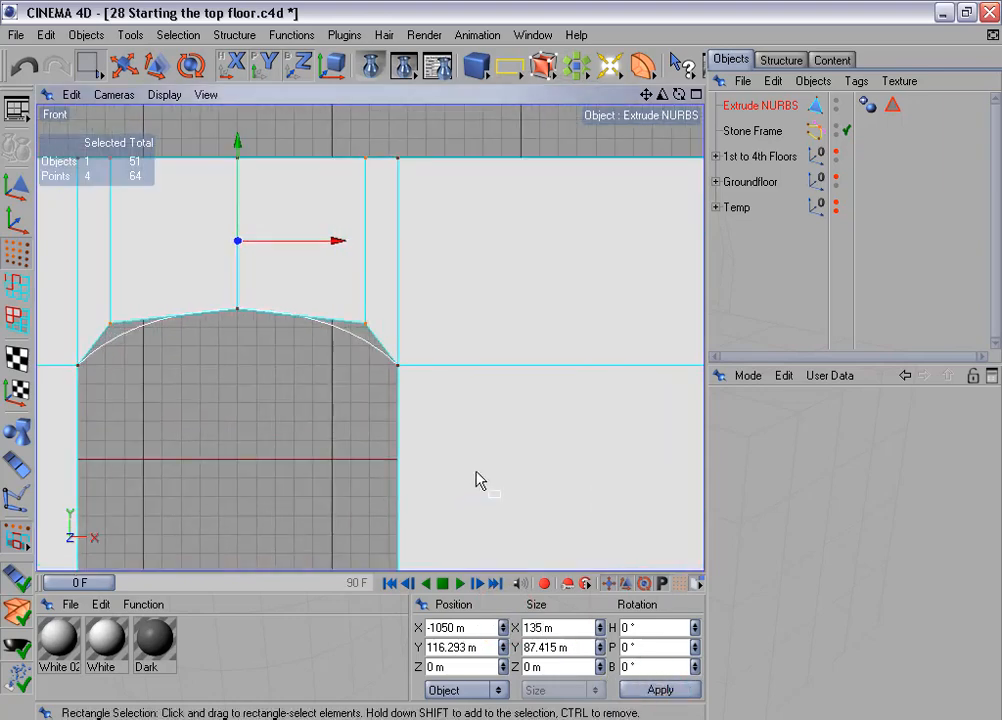
{"action": "scroll", "coordinate": [476, 481], "scroll_direction": "up", "scroll_amount": 3}
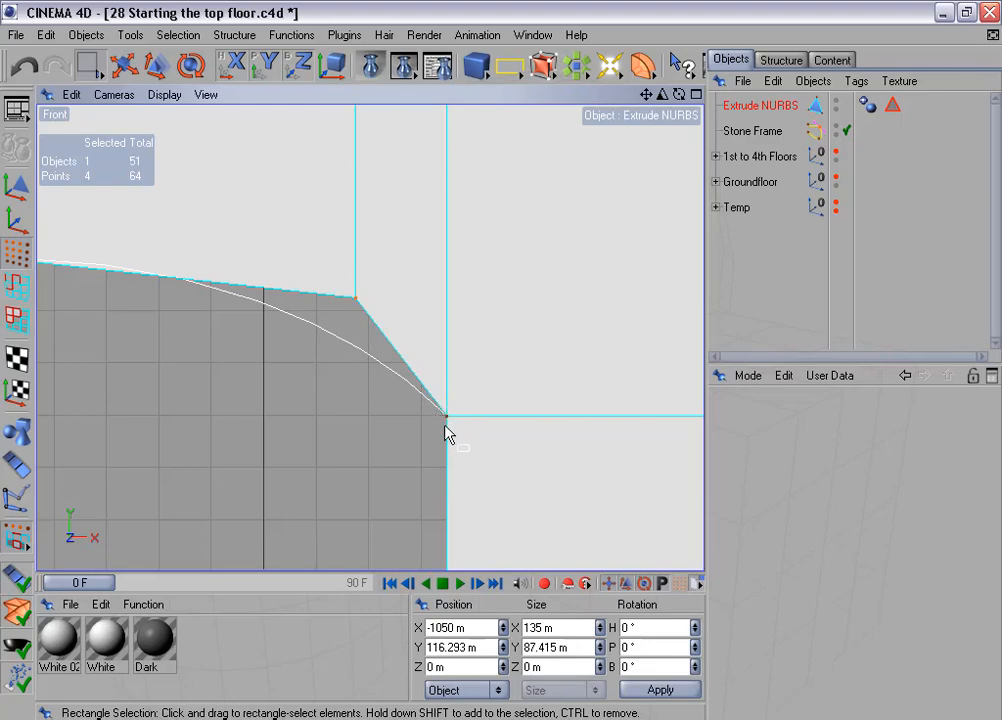
Step: Set the X size of the second arch's intermediate points and their matching top-edge points to 135 m
{"action": "scroll", "coordinate": [446, 433], "scroll_direction": "down", "scroll_amount": 6}
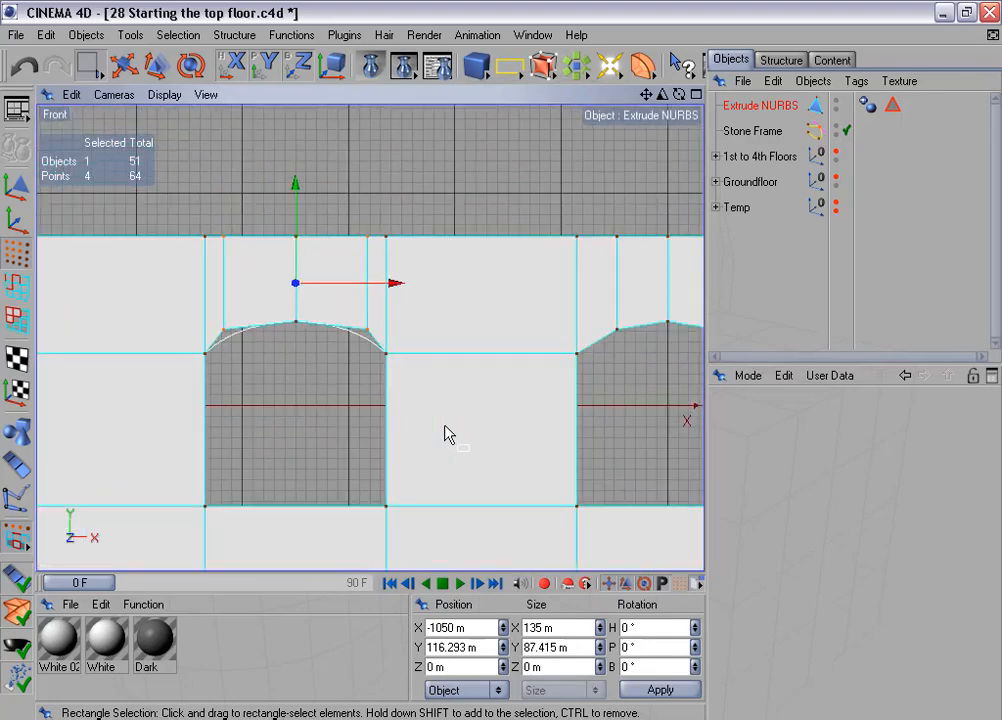
{"action": "scroll", "coordinate": [446, 433], "scroll_direction": "down", "scroll_amount": 6}
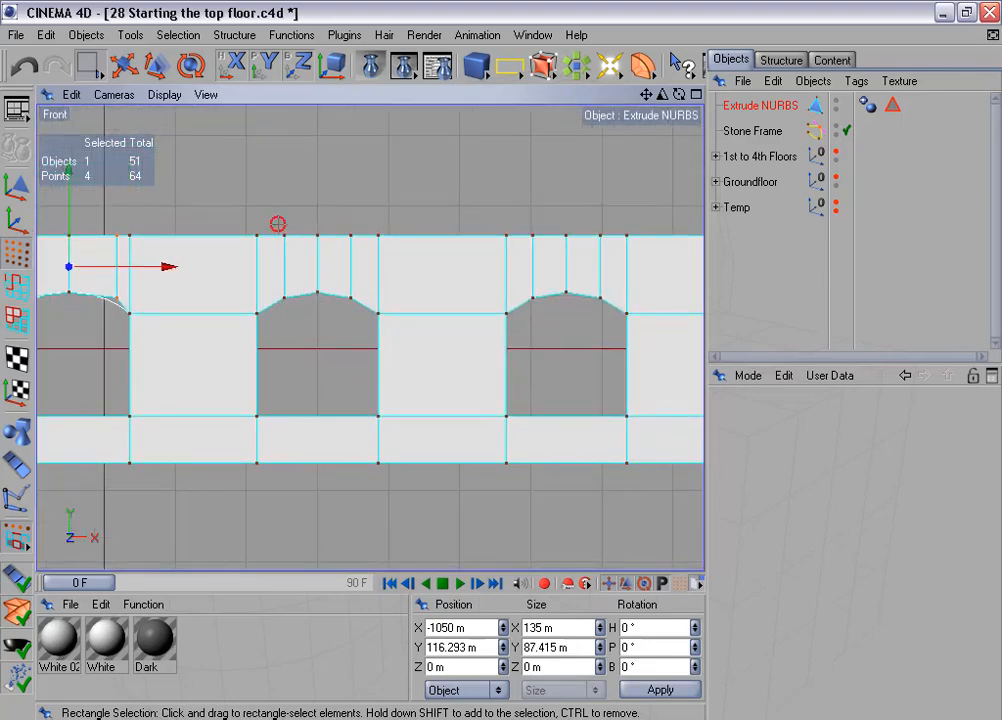
{"action": "left_click_drag", "start_coordinate": [277, 223], "coordinate": [302, 329]}
{"action": "left_click_drag", "start_coordinate": [347, 212], "coordinate": [358, 318], "text": "shift"}
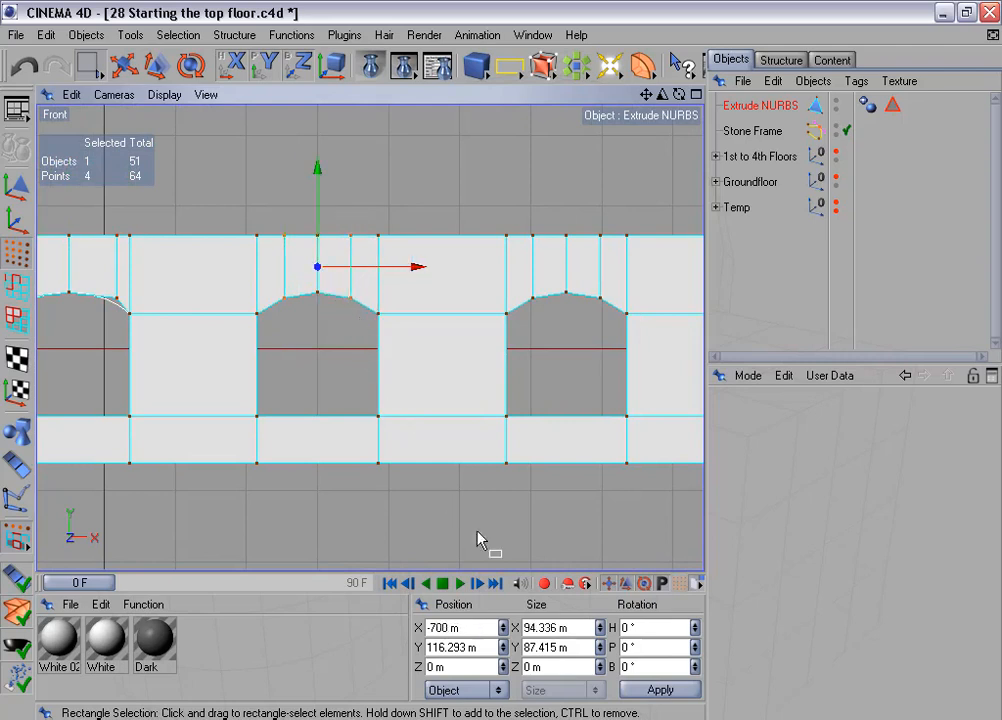
{"action": "left_click", "coordinate": [585, 635]}
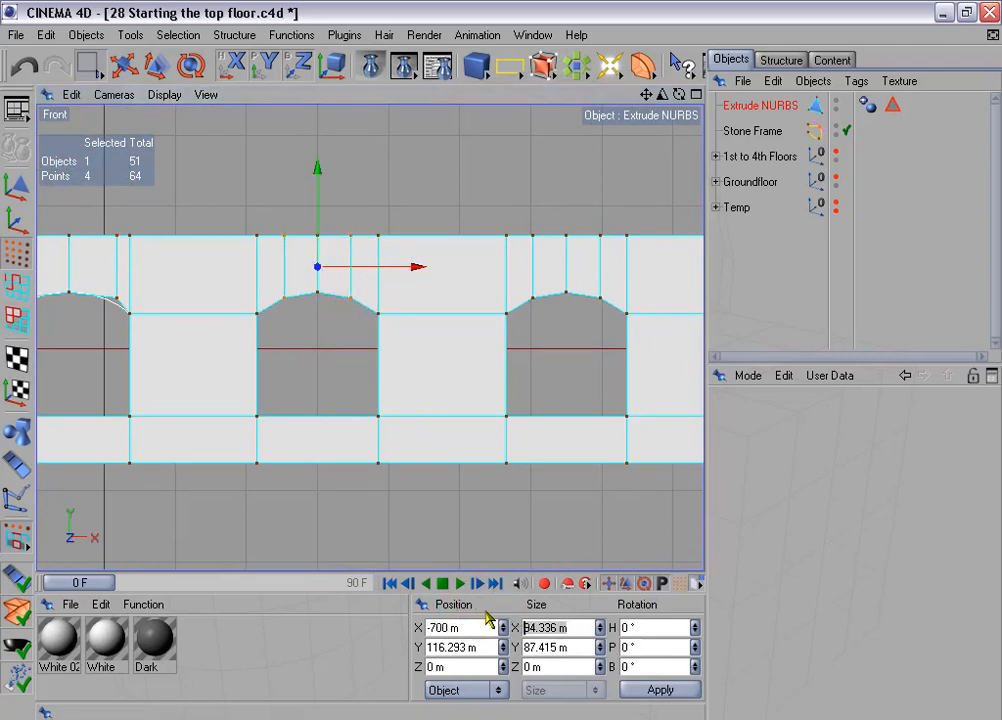
{"action": "type", "text": "135"}
{"action": "left_click", "coordinate": [684, 694]}
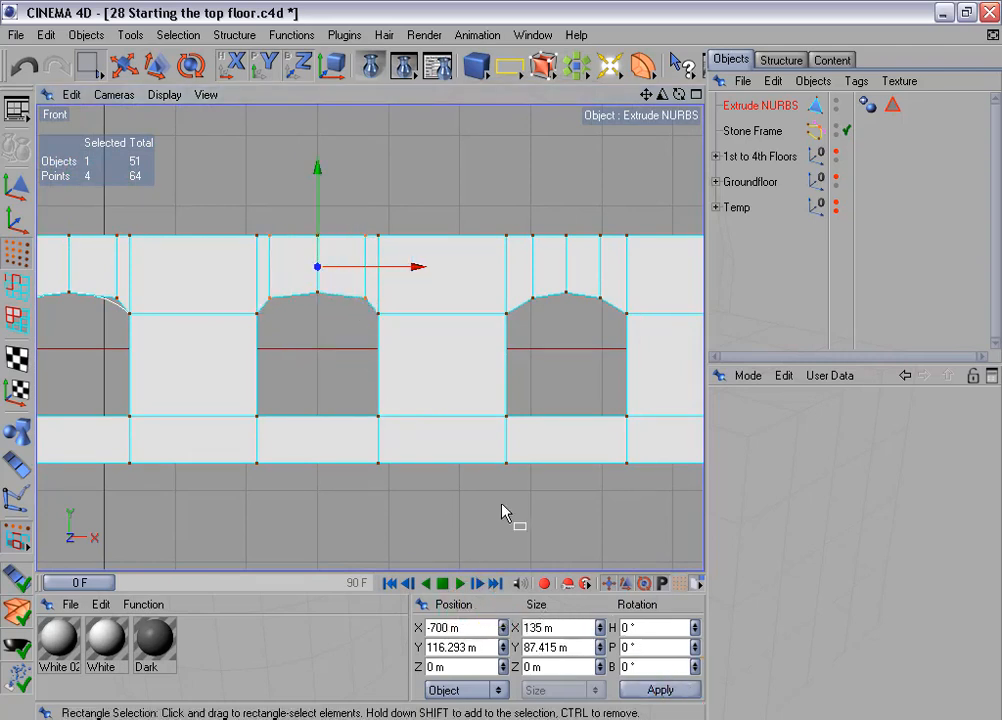
Step: Widen the third arch's intermediate points and their top-edge counterparts to an X size of 135 m
{"action": "left_click_drag", "start_coordinate": [327, 224], "coordinate": [352, 325]}
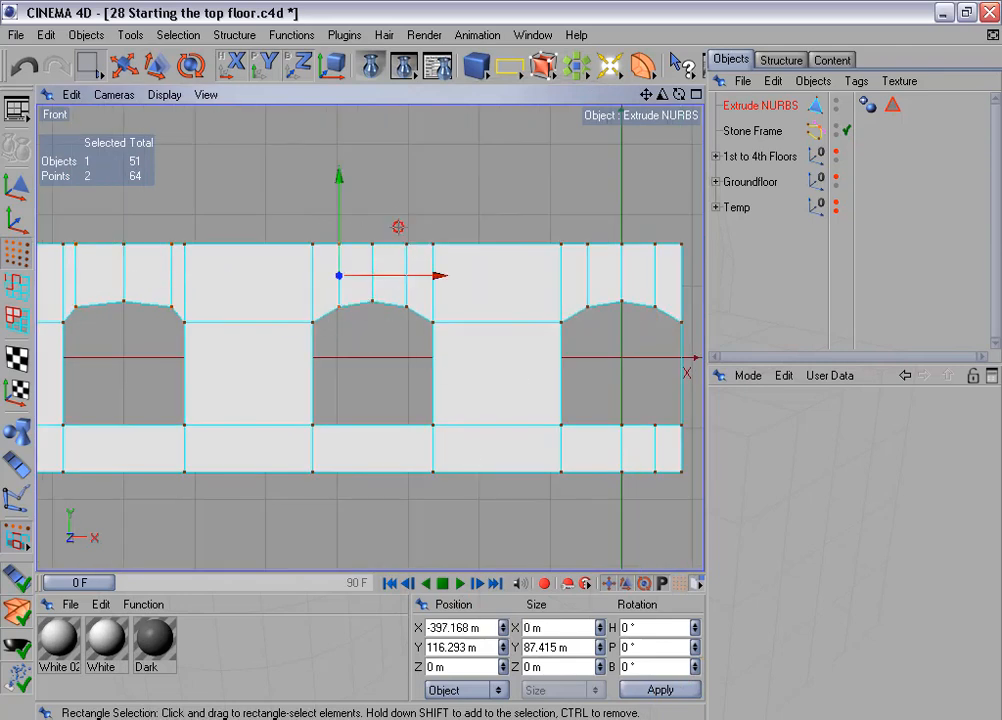
{"action": "left_click_drag", "start_coordinate": [398, 226], "coordinate": [414, 322], "text": "shift"}
{"action": "left_click_drag", "start_coordinate": [559, 628], "coordinate": [509, 618]}
{"action": "double_click", "coordinate": [565, 627]}
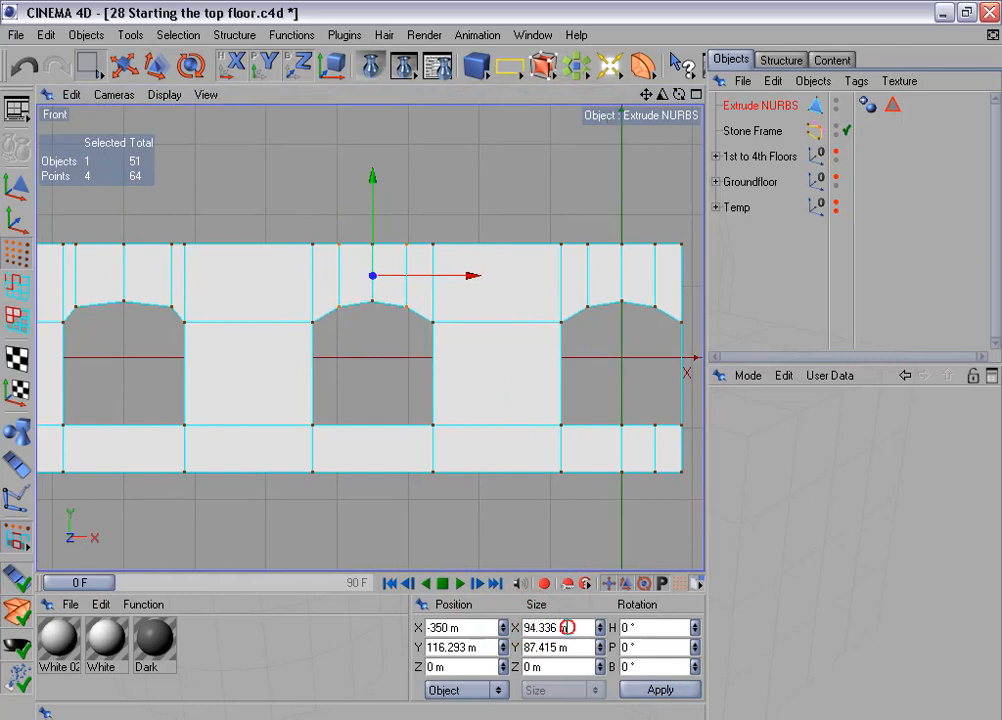
{"action": "type", "text": "135"}
{"action": "left_click", "coordinate": [679, 690]}
Step: Set the X size of the fourth arch's two intermediate points and their matching top-edge points to 135 m
{"action": "left_click_drag", "start_coordinate": [582, 224], "coordinate": [596, 313]}
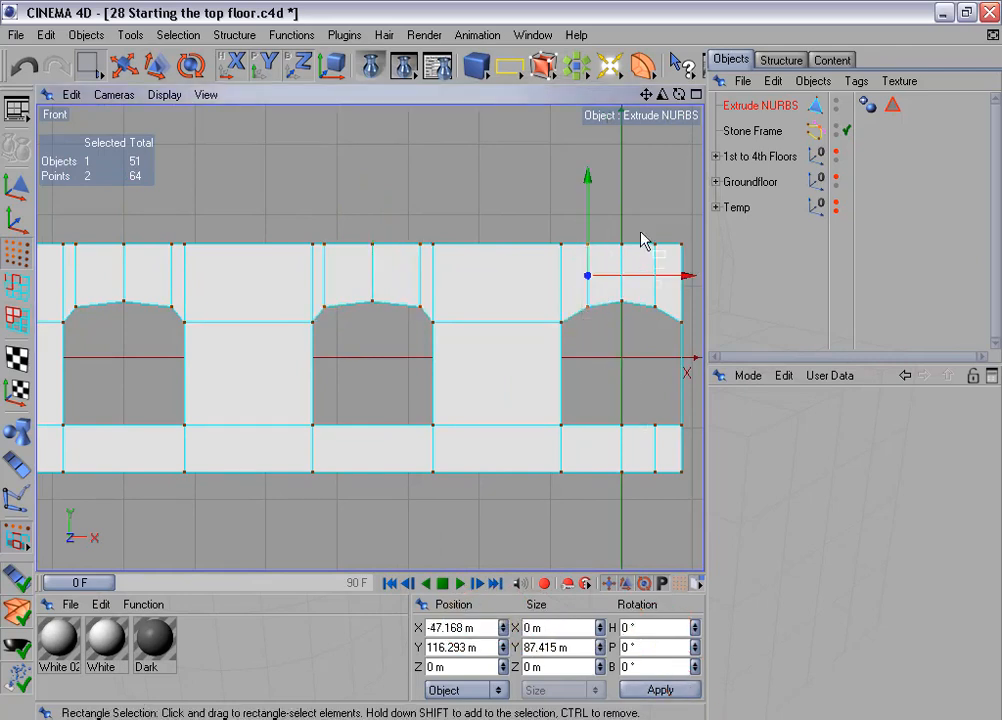
{"action": "left_click_drag", "start_coordinate": [646, 220], "coordinate": [659, 322], "text": "shift"}
{"action": "middle_click_drag", "start_coordinate": [658, 369], "coordinate": [551, 363], "text": "alt"}
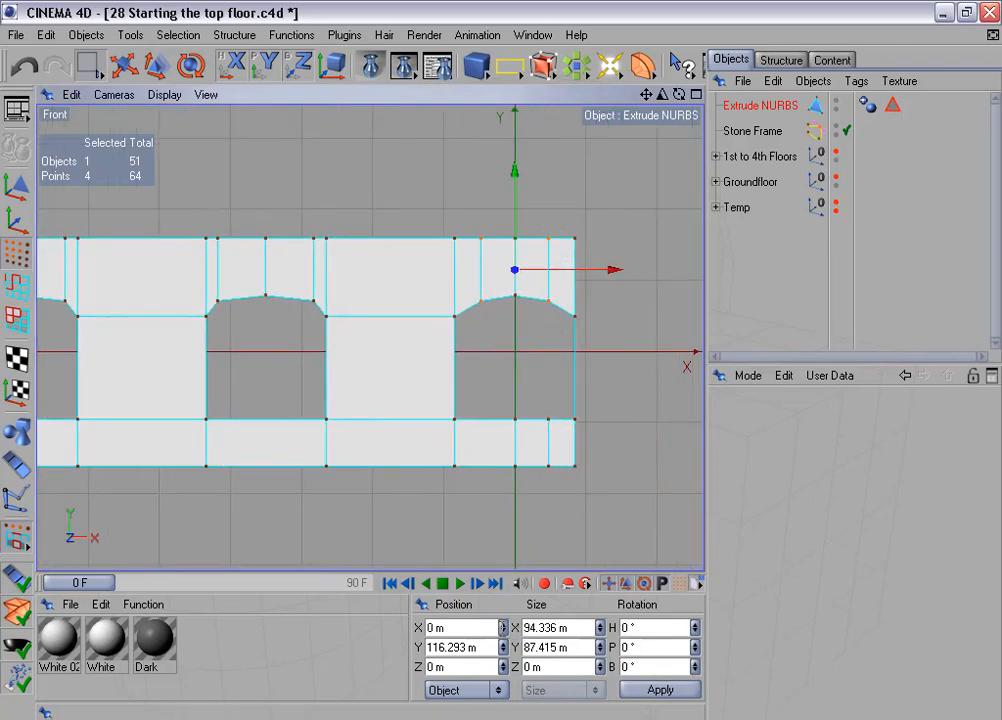
{"action": "double_click", "coordinate": [551, 627]}
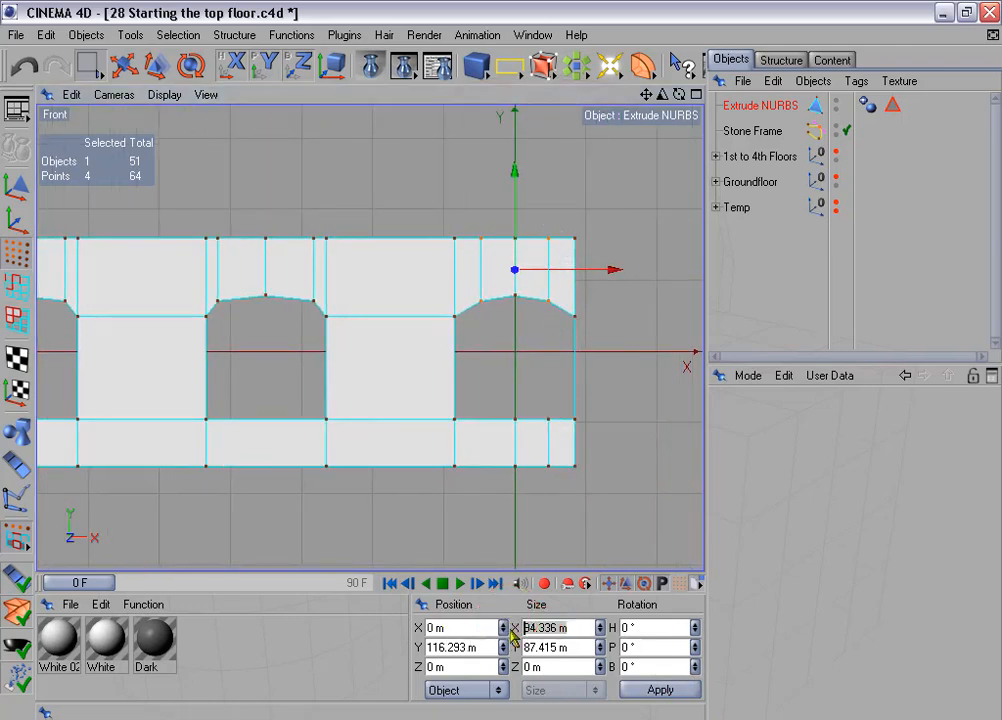
{"action": "type", "text": "135"}
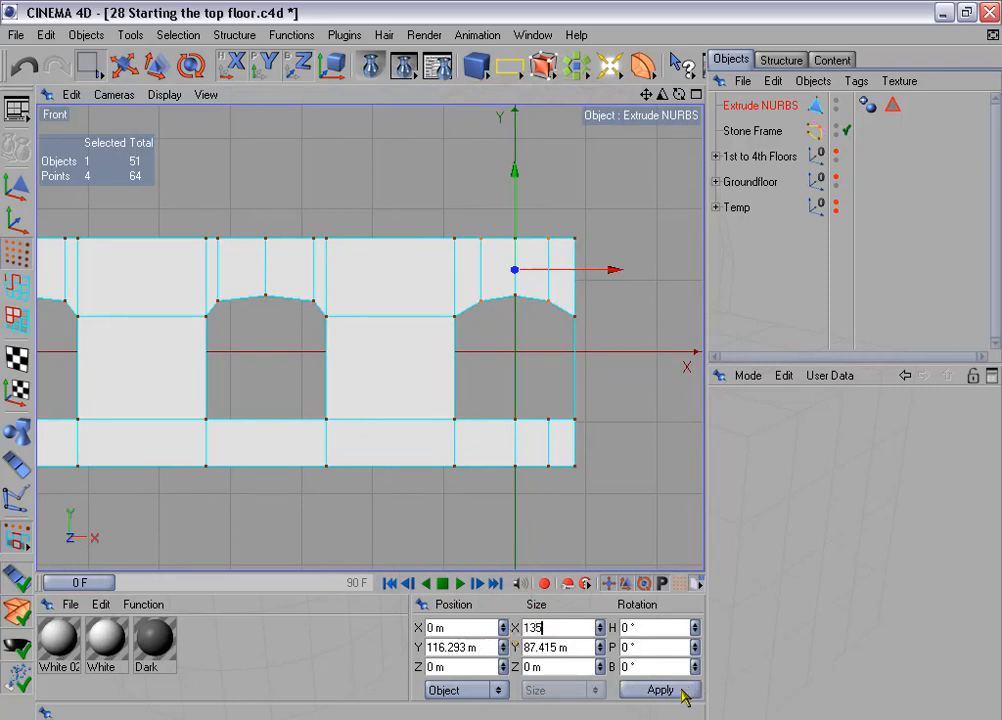
{"action": "left_click", "coordinate": [683, 692]}
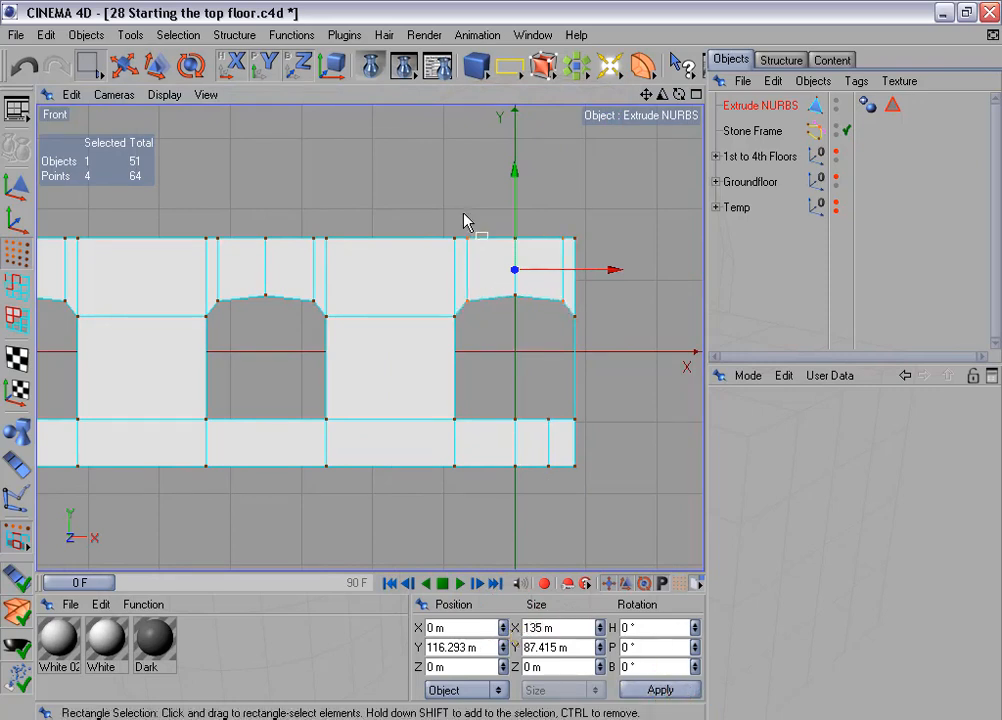
Step: Delete all the wall points that lie beyond the central Y axis on the positive X side
{"action": "left_click_drag", "start_coordinate": [463, 222], "coordinate": [485, 331]}
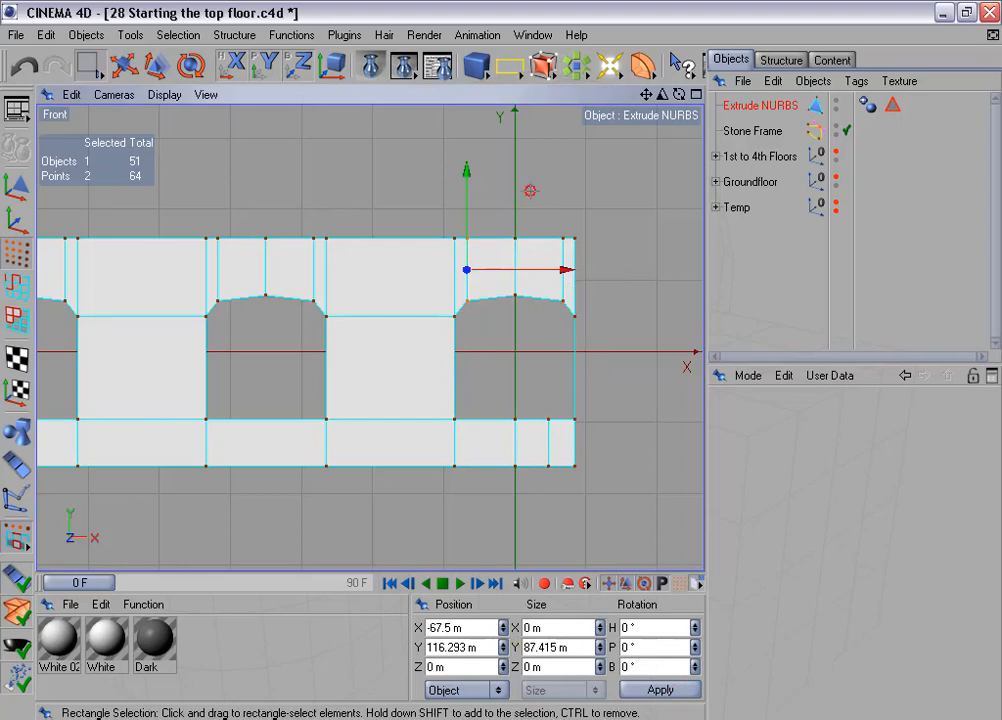
{"action": "left_click_drag", "start_coordinate": [537, 201], "coordinate": [600, 495]}
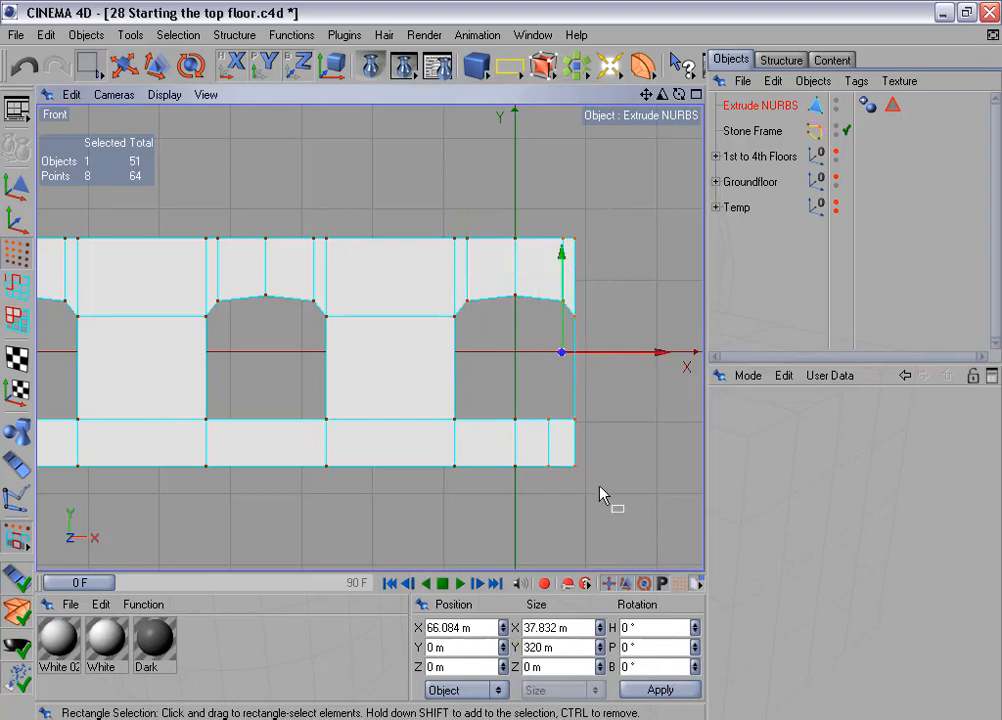
{"action": "key", "text": "Delete"}
Step: Raise the apex points of all four arches together by 2 m in Y, to 82.098 m
{"action": "scroll", "coordinate": [577, 474], "scroll_direction": "down", "scroll_amount": 3}
{"action": "scroll", "coordinate": [577, 474], "scroll_direction": "down", "scroll_amount": 2}
{"action": "middle_click_drag", "start_coordinate": [375, 412], "coordinate": [544, 433], "text": "alt"}
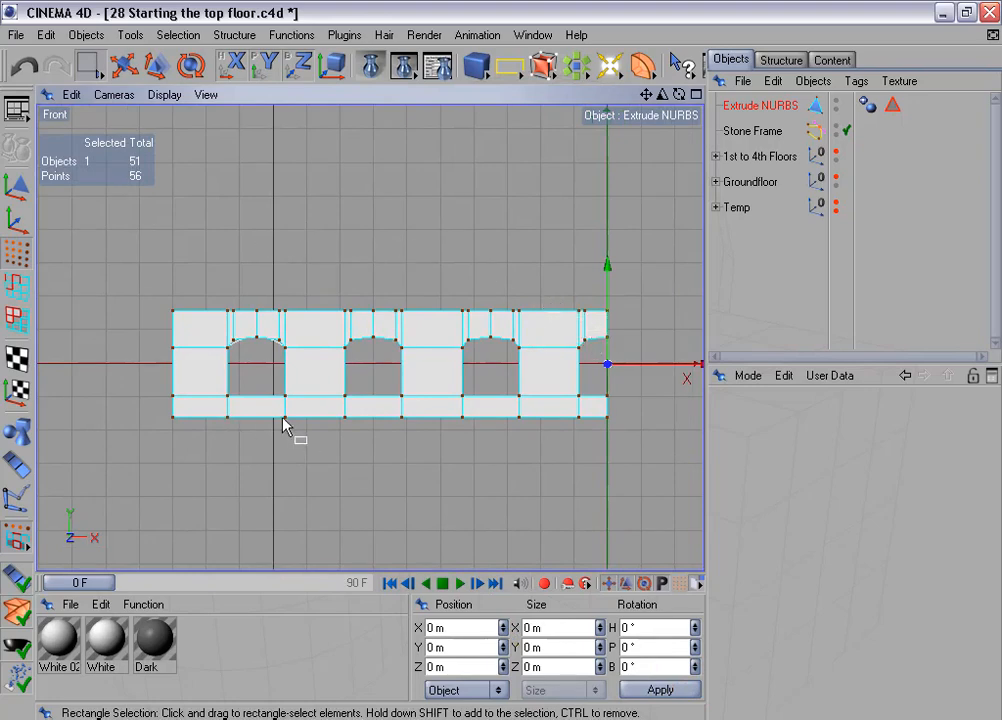
{"action": "scroll", "coordinate": [284, 427], "scroll_direction": "up", "scroll_amount": 1}
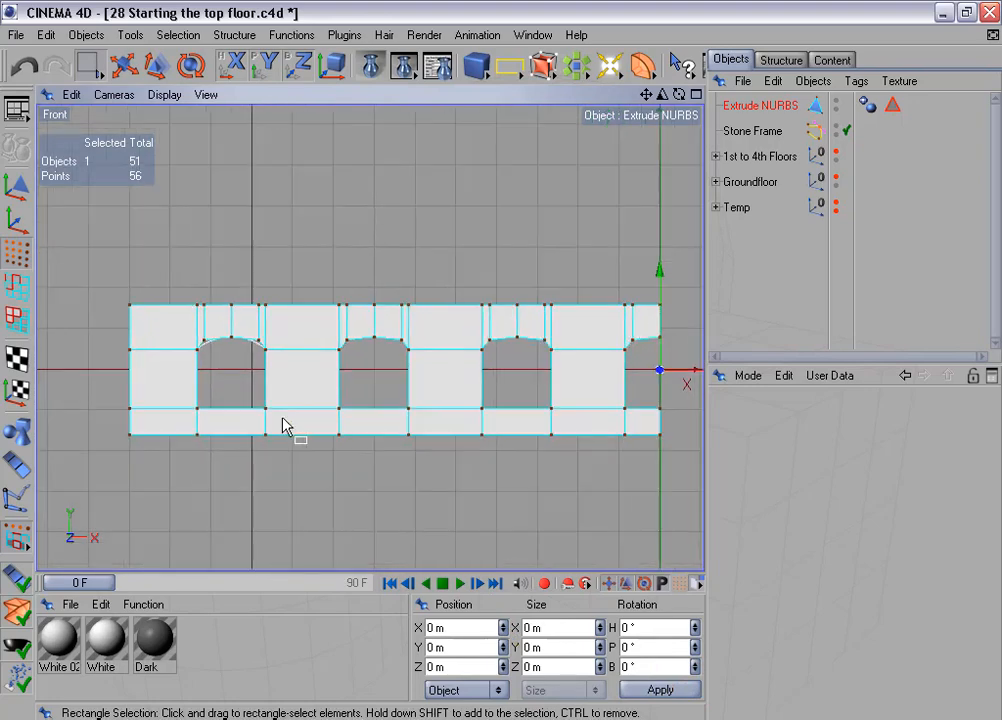
{"action": "left_click", "coordinate": [237, 334]}
{"action": "left_click", "coordinate": [375, 338], "text": "shift"}
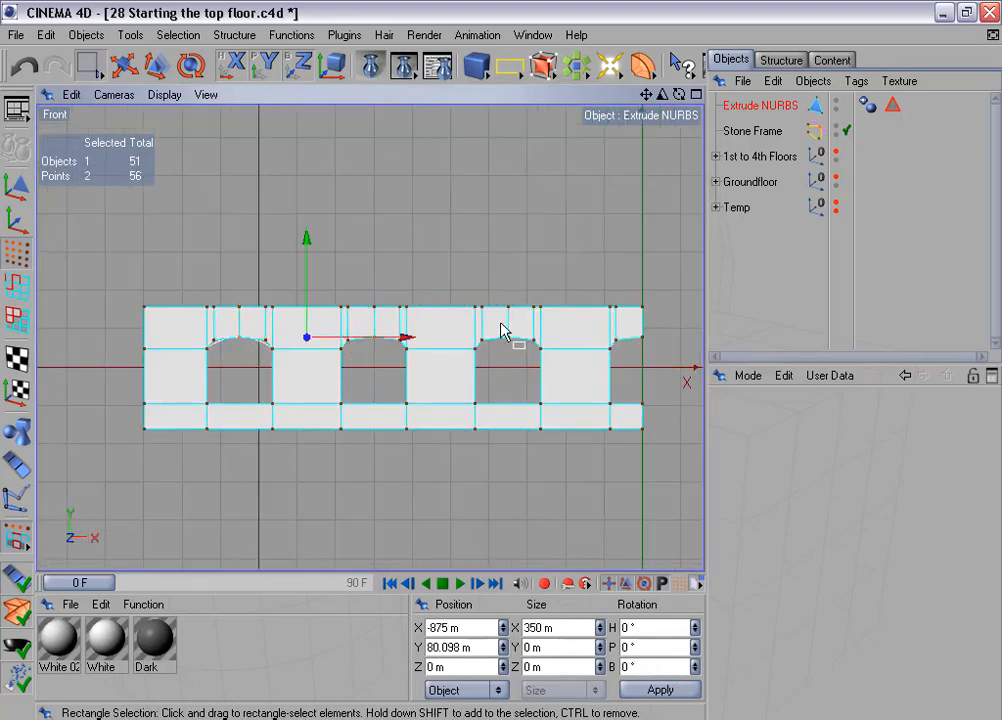
{"action": "left_click", "coordinate": [509, 338], "text": "shift"}
{"action": "left_click", "coordinate": [641, 337], "text": "shift"}
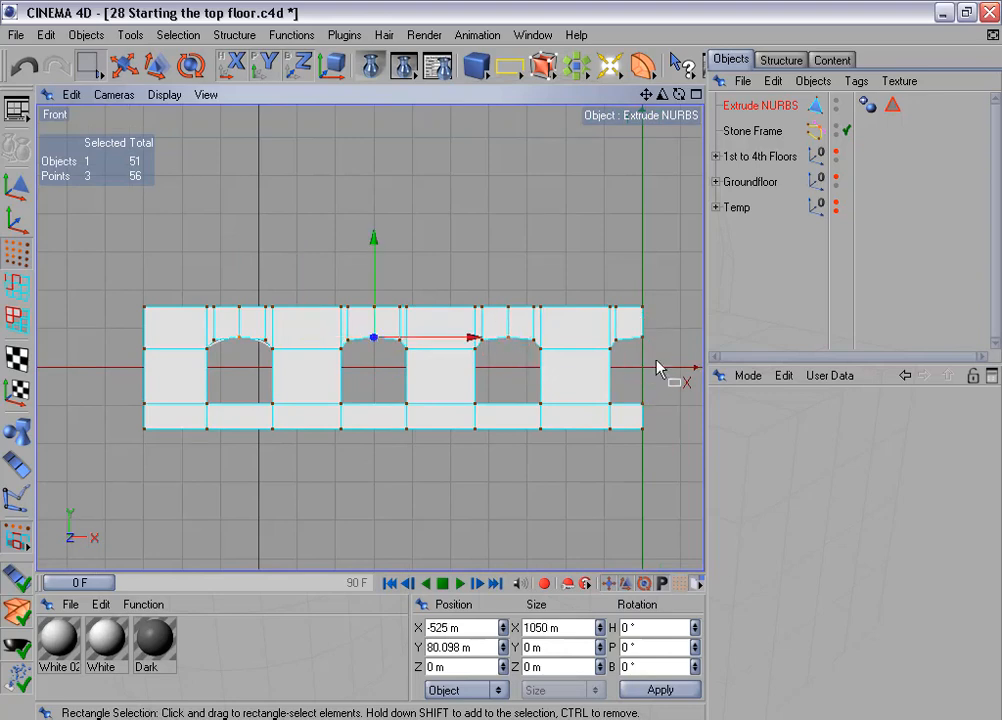
{"action": "scroll", "coordinate": [454, 430], "scroll_direction": "up", "scroll_amount": 5}
{"action": "scroll", "coordinate": [313, 410], "scroll_direction": "up", "scroll_amount": 8}
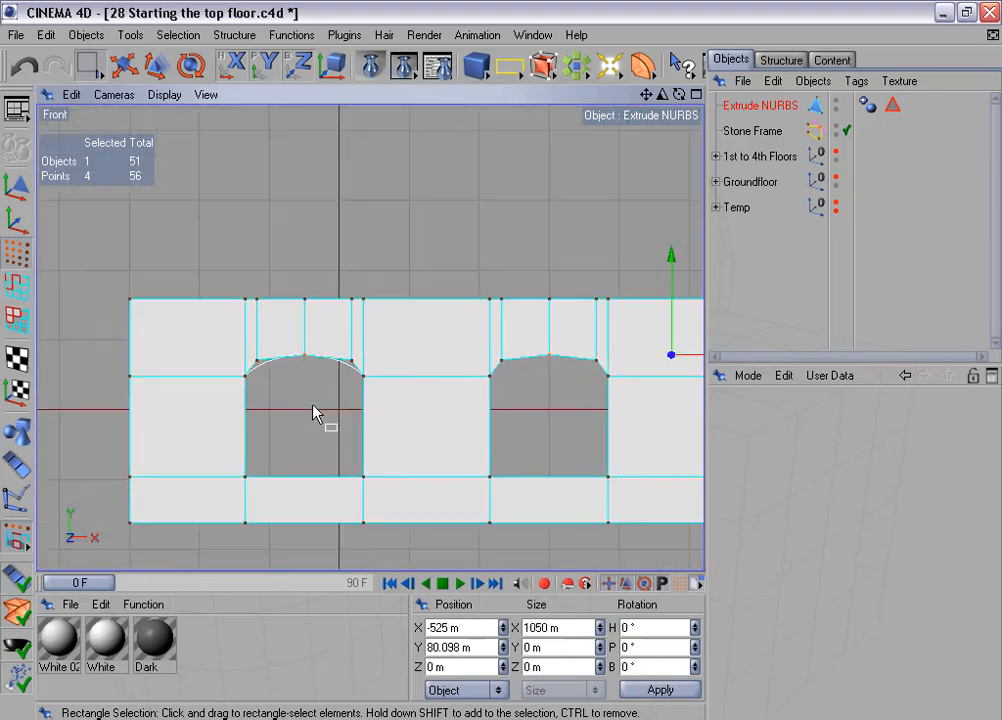
{"action": "middle_click_drag", "start_coordinate": [290, 435], "coordinate": [446, 331], "text": "alt"}
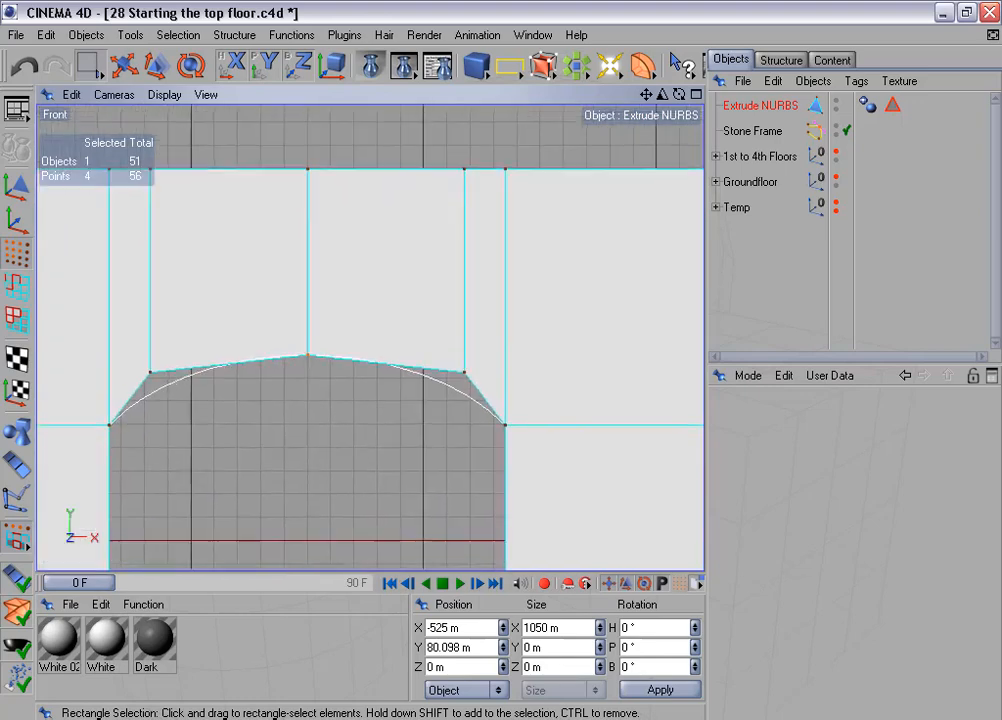
{"action": "scroll", "coordinate": [293, 434], "scroll_direction": "up", "scroll_amount": 5}
{"action": "left_click", "coordinate": [472, 646]}
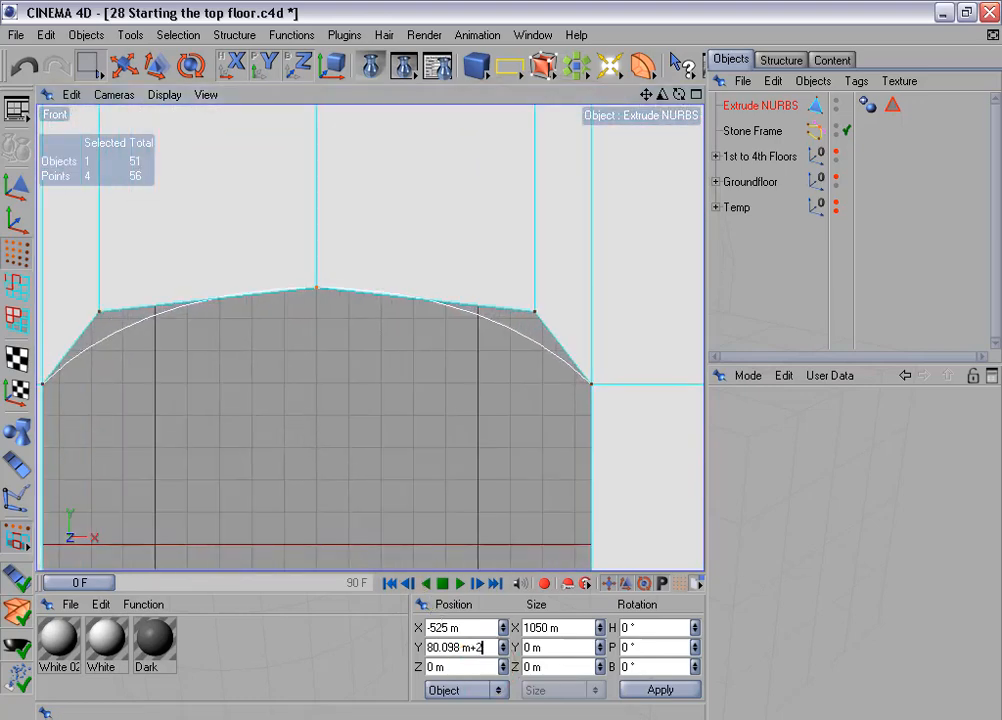
{"action": "left_click", "coordinate": [667, 689]}
{"action": "scroll", "coordinate": [368, 473], "scroll_direction": "up", "scroll_amount": 2}
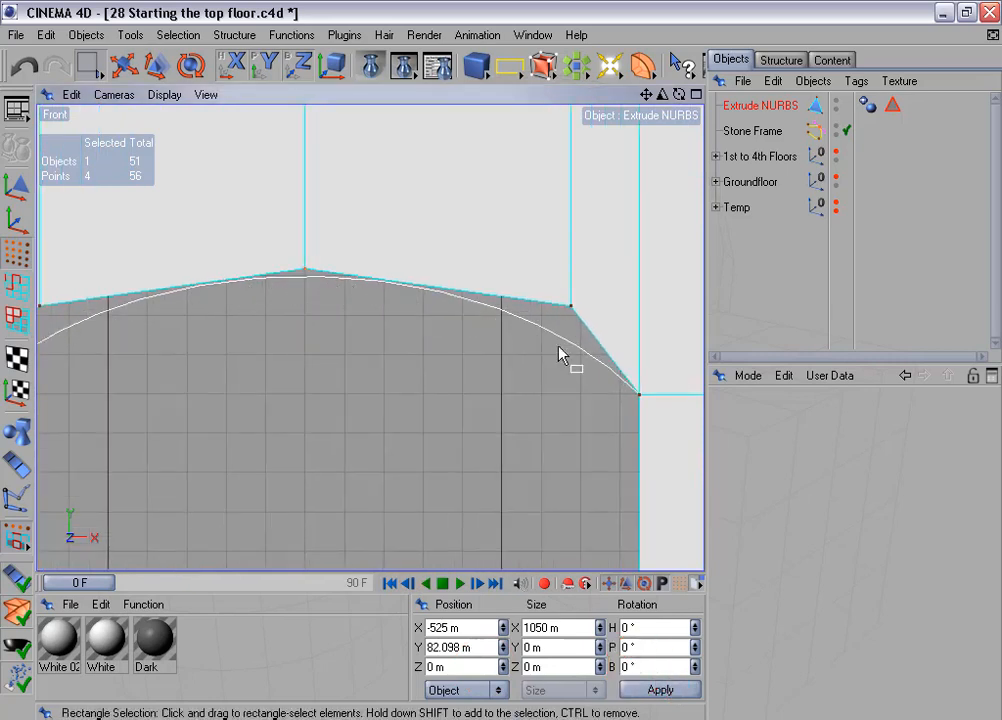
Step: Mirror the half wall across the ZY plane with a Symmetry object as its parent, and make the result editable
{"action": "scroll", "coordinate": [292, 356], "scroll_direction": "down", "scroll_amount": 5}
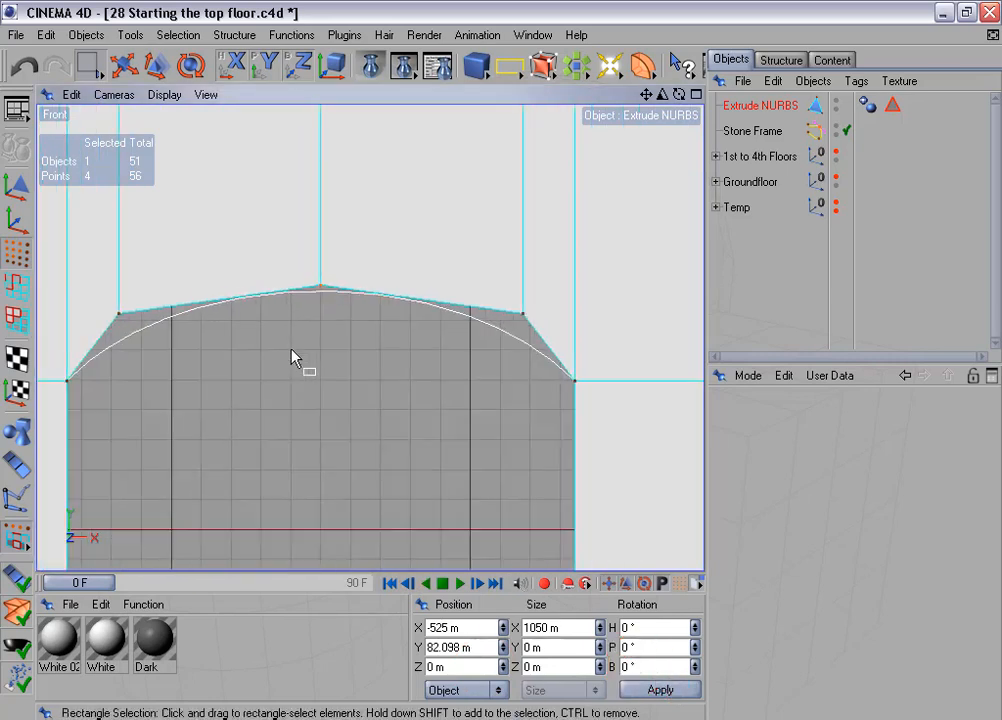
{"action": "scroll", "coordinate": [292, 356], "scroll_direction": "down", "scroll_amount": 4}
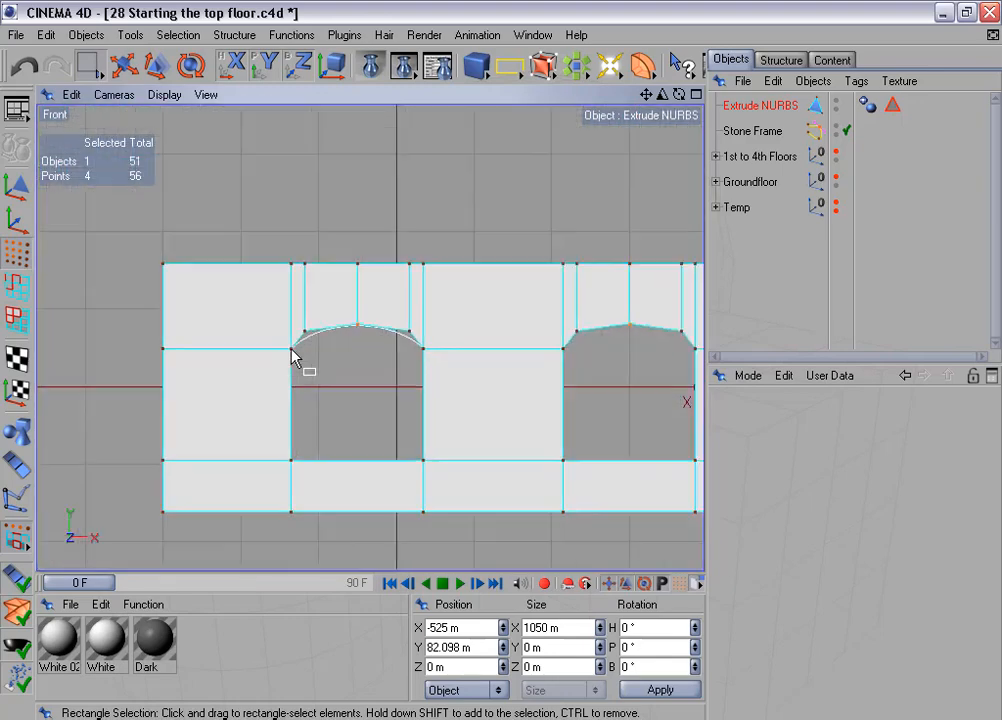
{"action": "middle_click_drag", "start_coordinate": [452, 383], "coordinate": [312, 383], "text": "alt"}
{"action": "scroll", "coordinate": [444, 380], "scroll_direction": "down", "scroll_amount": 2}
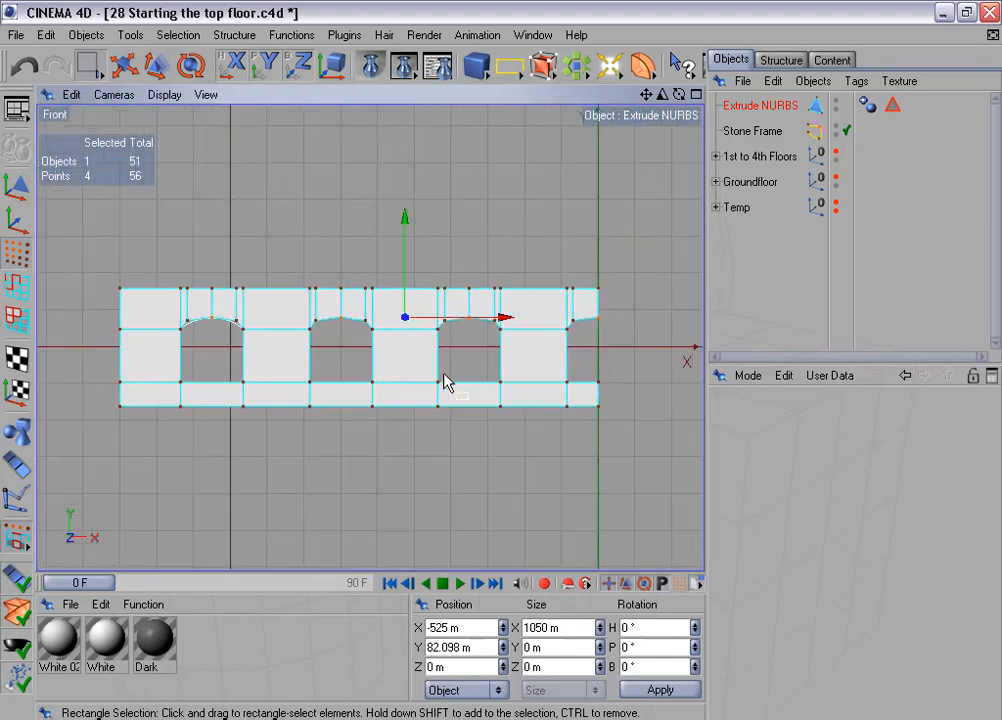
{"action": "middle_click_drag", "start_coordinate": [444, 380], "coordinate": [421, 378], "text": "alt"}
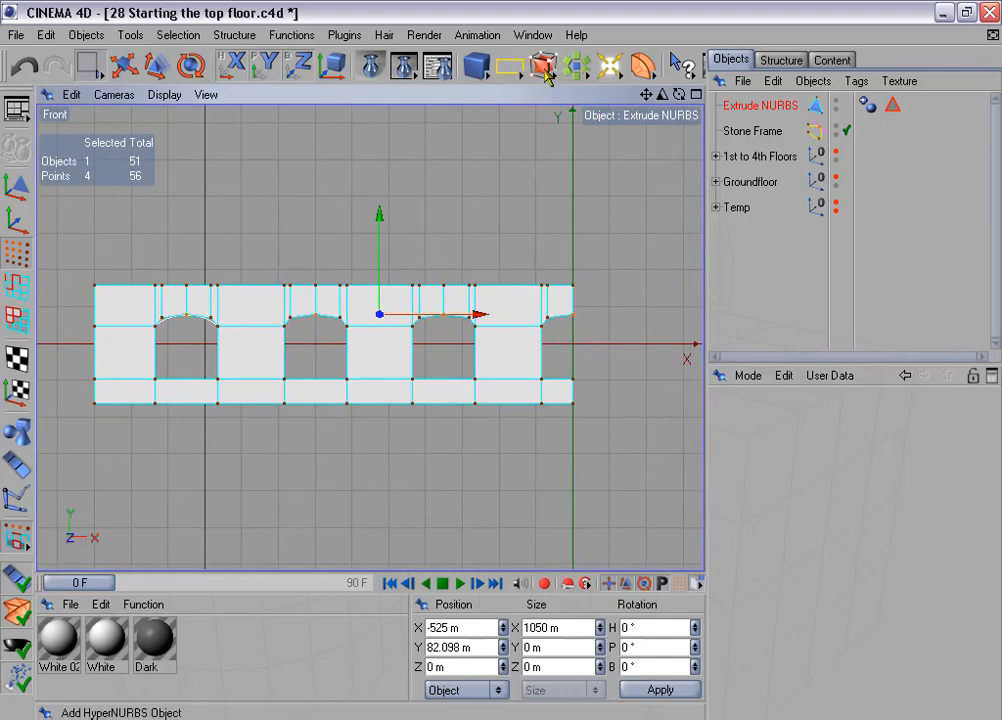
{"action": "left_click_drag", "start_coordinate": [576, 66], "coordinate": [633, 141]}
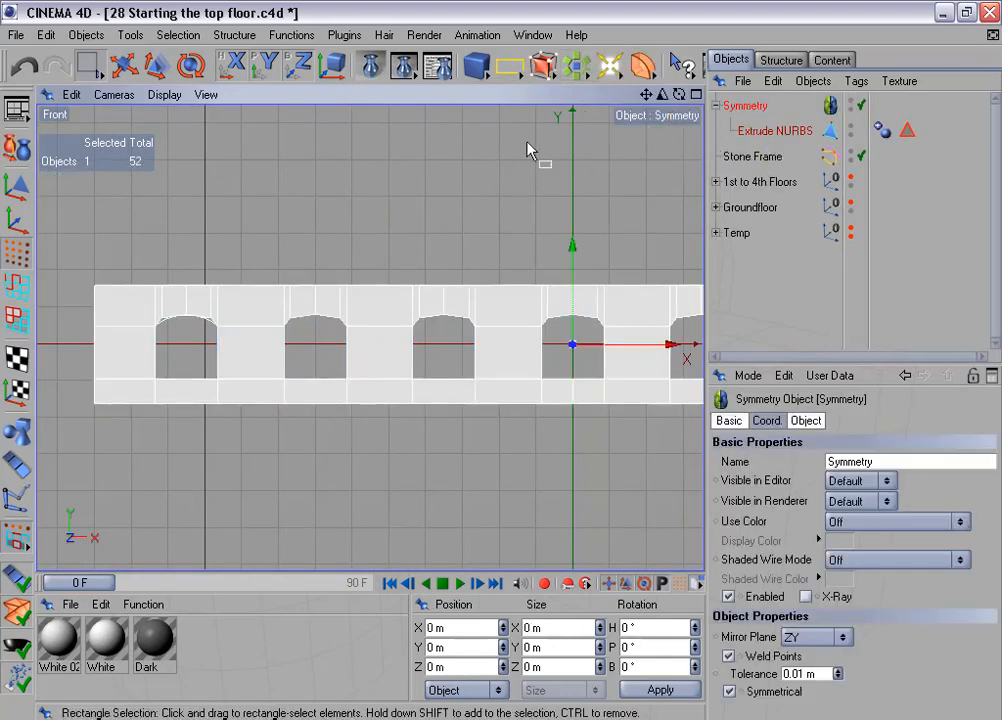
{"action": "left_click", "coordinate": [16, 108]}
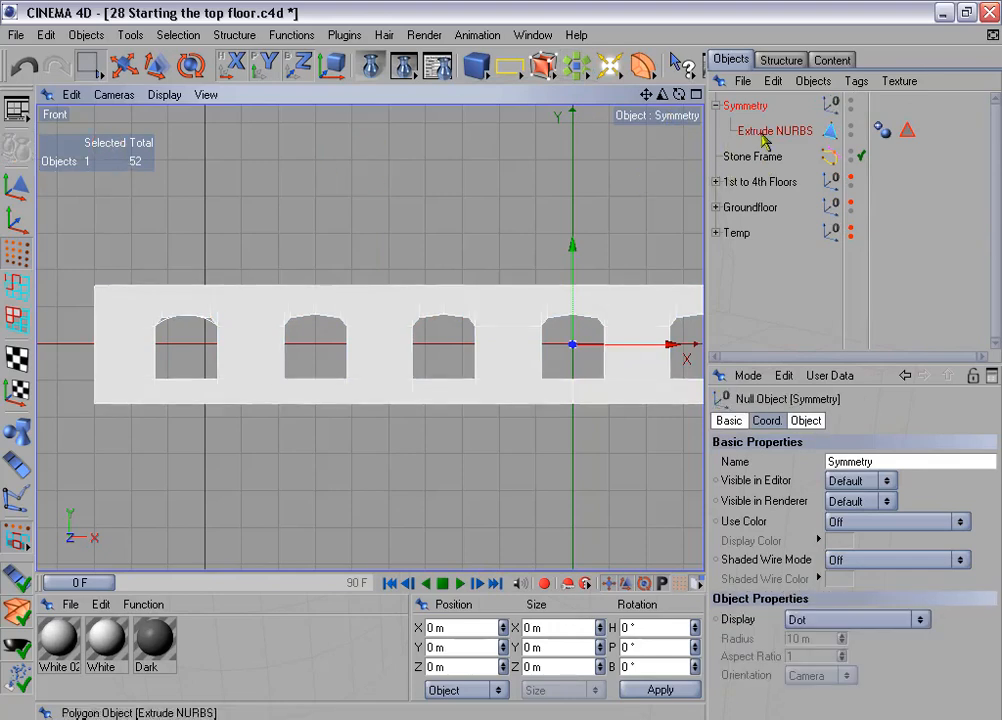
Step: Take the Extrude NURBS mesh out of the Symmetry null, delete the empty null, and reselect the mesh
{"action": "left_click_drag", "start_coordinate": [760, 130], "coordinate": [757, 99]}
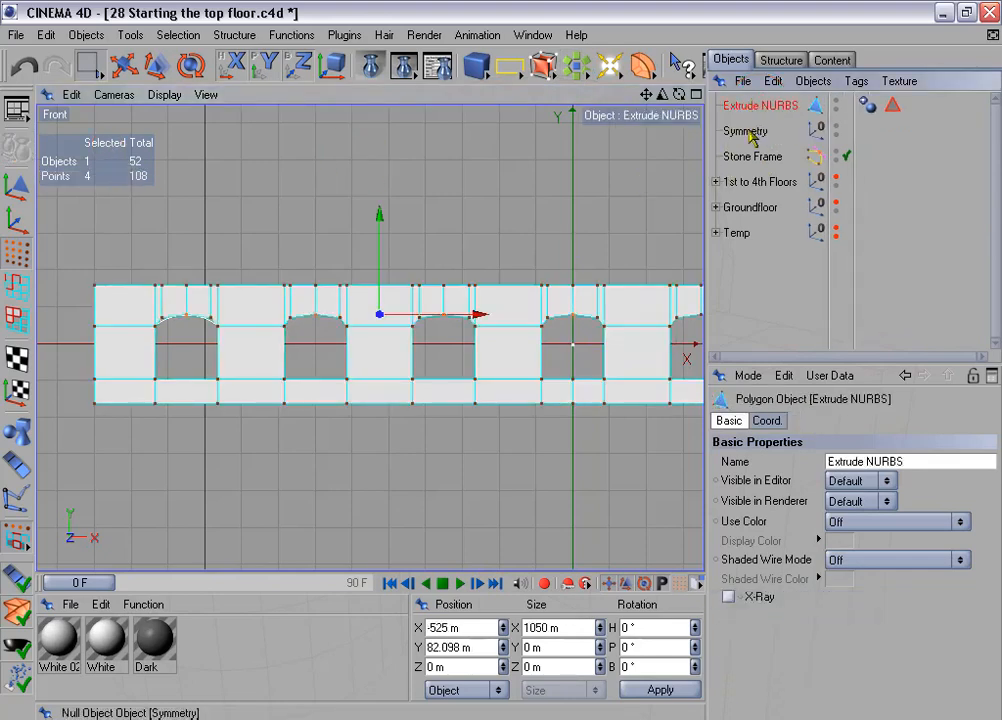
{"action": "left_click", "coordinate": [748, 131]}
{"action": "key", "text": "Delete"}
{"action": "left_click", "coordinate": [751, 109]}
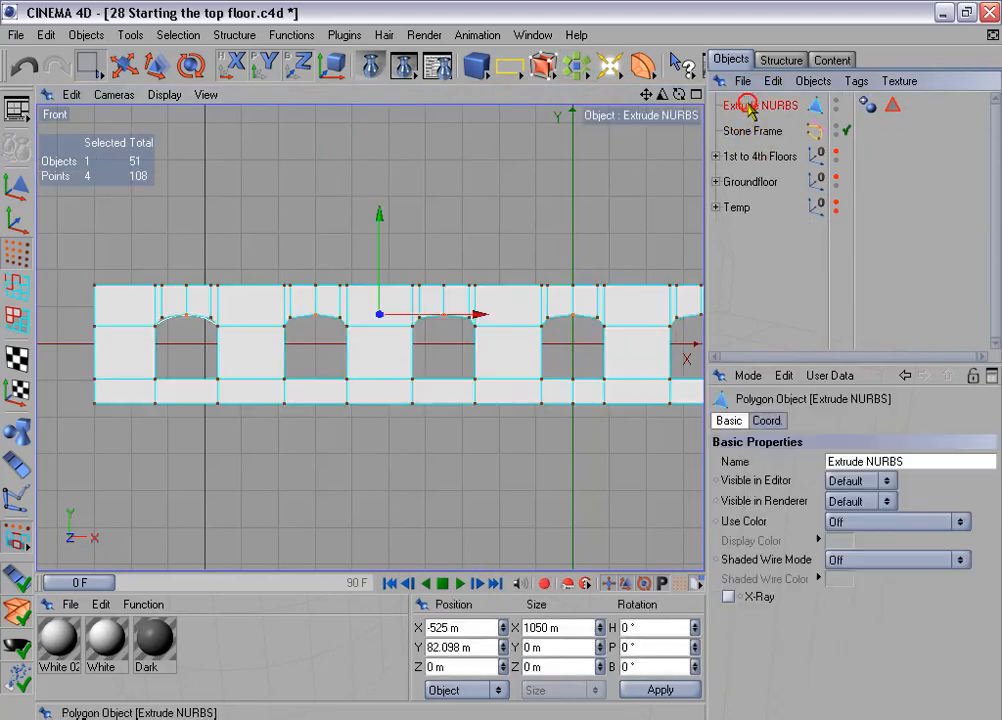
Step: Delete the two centre-line points in the strip beneath the middle window
{"action": "middle_click_drag", "start_coordinate": [502, 363], "coordinate": [292, 317], "text": "alt"}
{"action": "scroll", "coordinate": [520, 278], "scroll_direction": "up", "scroll_amount": 2}
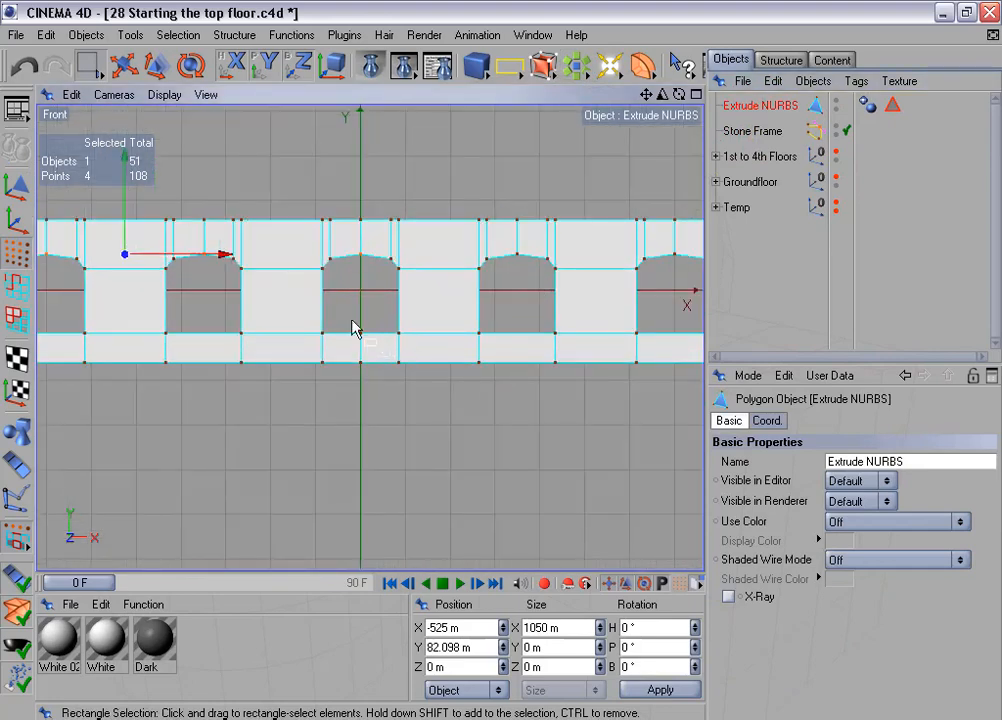
{"action": "left_click_drag", "start_coordinate": [369, 374], "coordinate": [375, 382]}
{"action": "scroll", "coordinate": [376, 383], "scroll_direction": "up", "scroll_amount": 3}
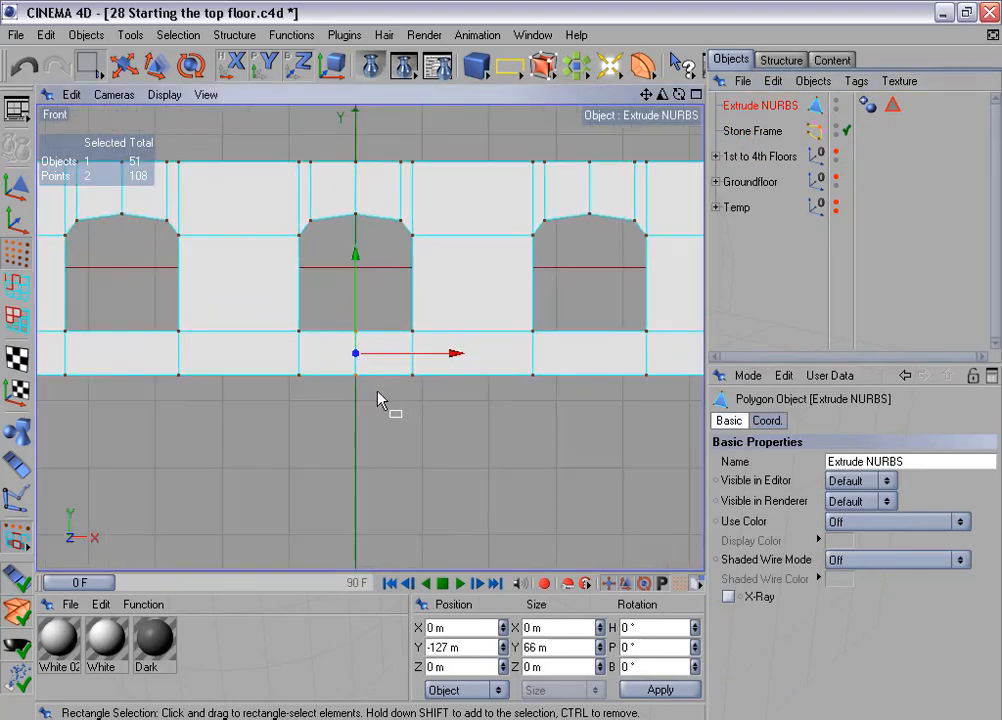
{"action": "key", "text": "Delete"}
Step: Bridge the two open edges beneath the middle window to close the gap with a single polygon
{"action": "left_click", "coordinate": [16, 287]}
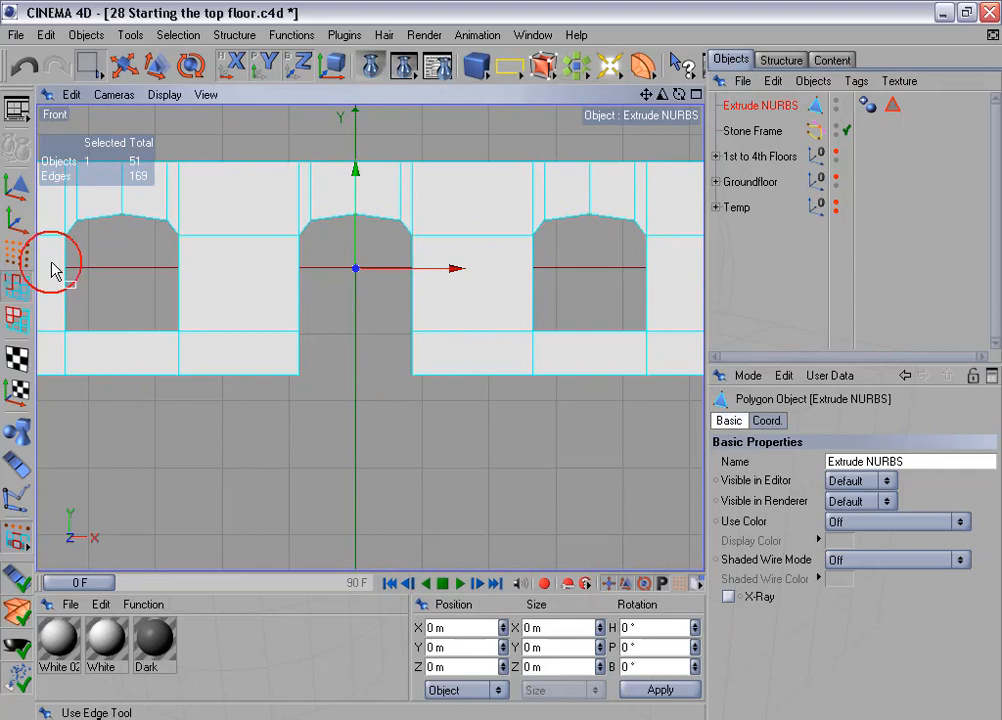
{"action": "left_click", "coordinate": [234, 35]}
{"action": "left_click", "coordinate": [249, 105]}
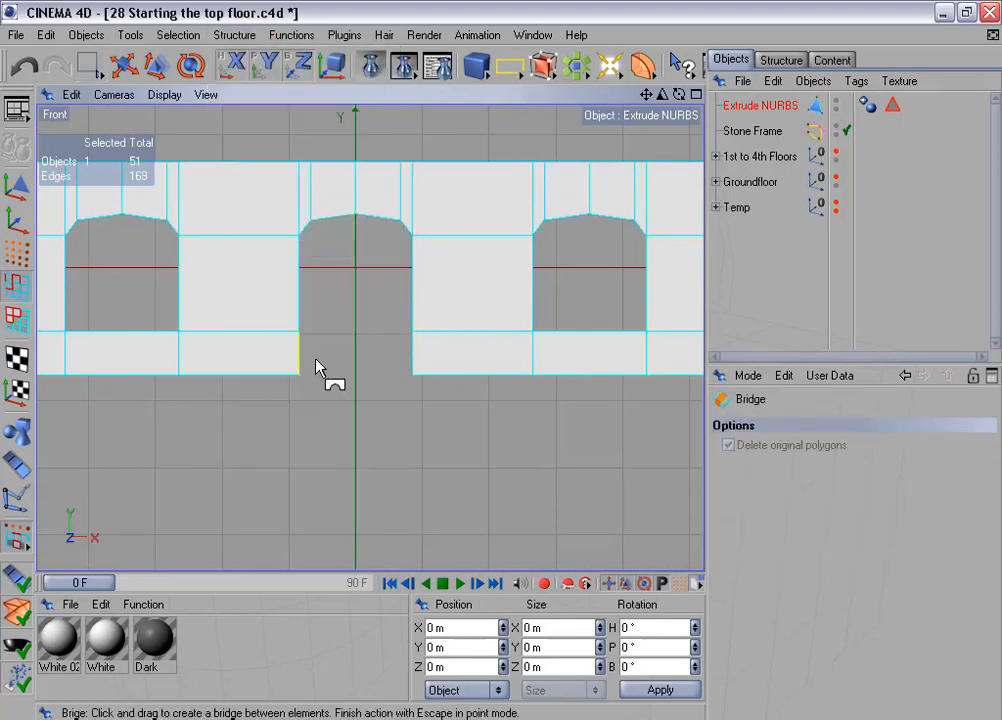
{"action": "left_click_drag", "start_coordinate": [354, 365], "coordinate": [376, 375]}
{"action": "scroll", "coordinate": [376, 375], "scroll_direction": "down", "scroll_amount": 3}
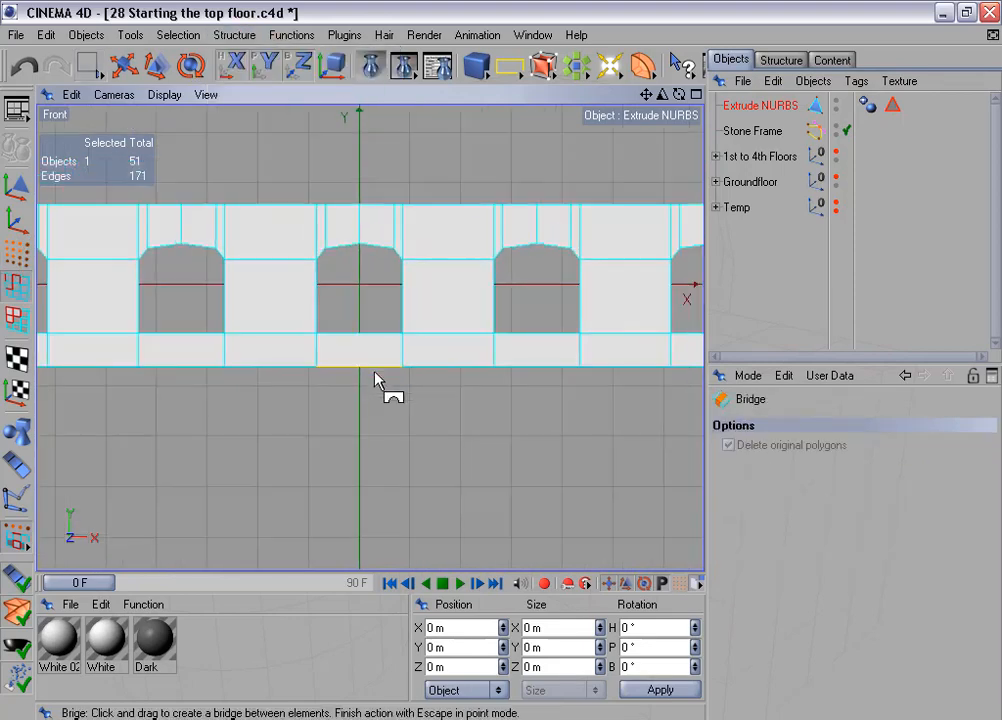
Step: Select all polygons of the wall and reverse their normals
{"action": "left_click", "coordinate": [16, 318]}
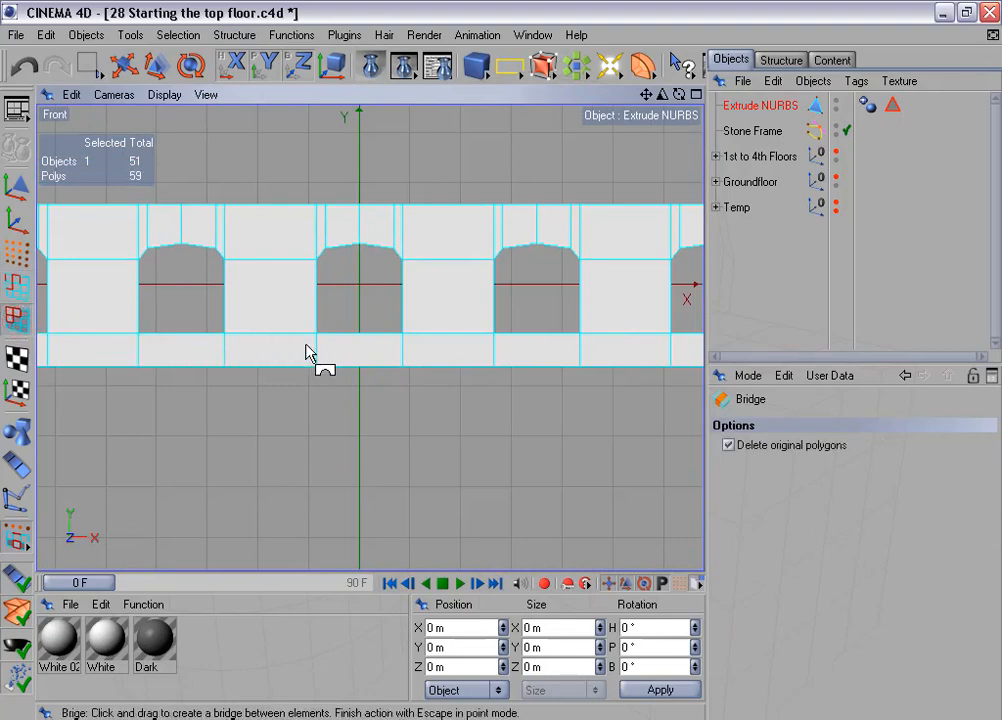
{"action": "key", "text": "ctrl+a"}
{"action": "left_click", "coordinate": [291, 35]}
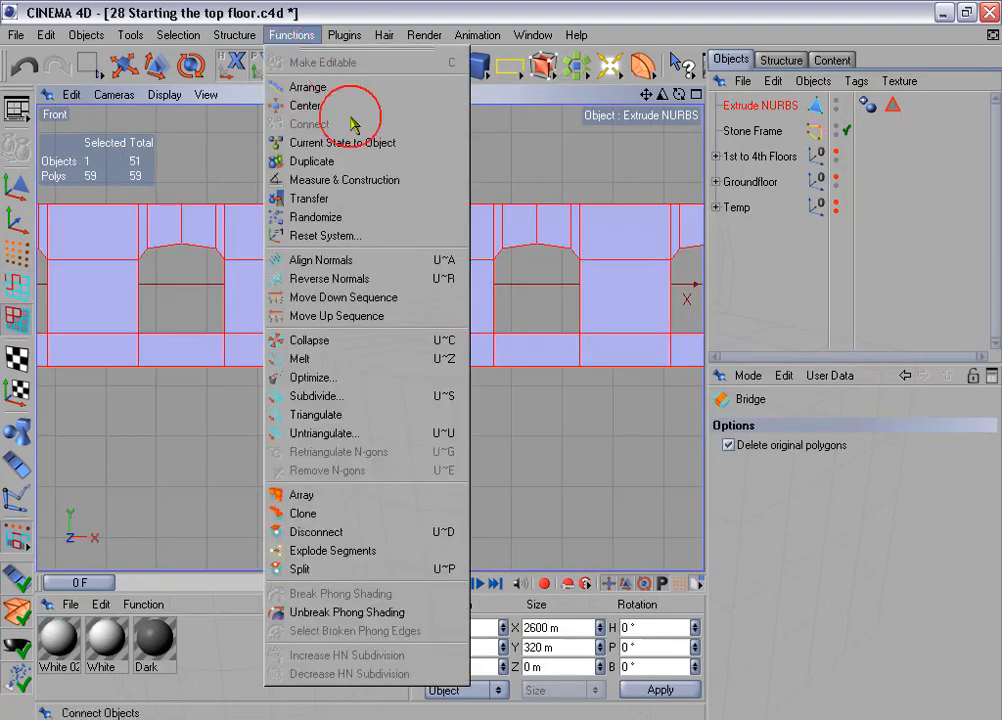
{"action": "left_click", "coordinate": [399, 280]}
Step: Move the Extrude NURBS wall and Stone Frame together to Z -1300 m and group them under a null object
{"action": "scroll", "coordinate": [432, 333], "scroll_direction": "down", "scroll_amount": 5}
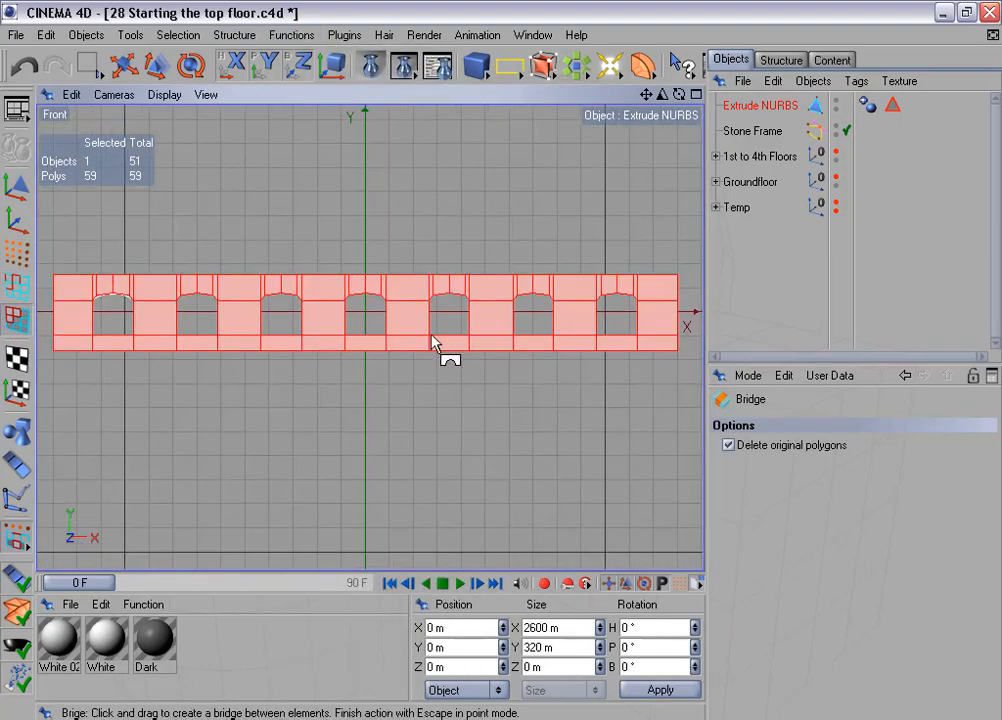
{"action": "middle_click", "coordinate": [432, 342]}
{"action": "middle_click", "coordinate": [284, 267]}
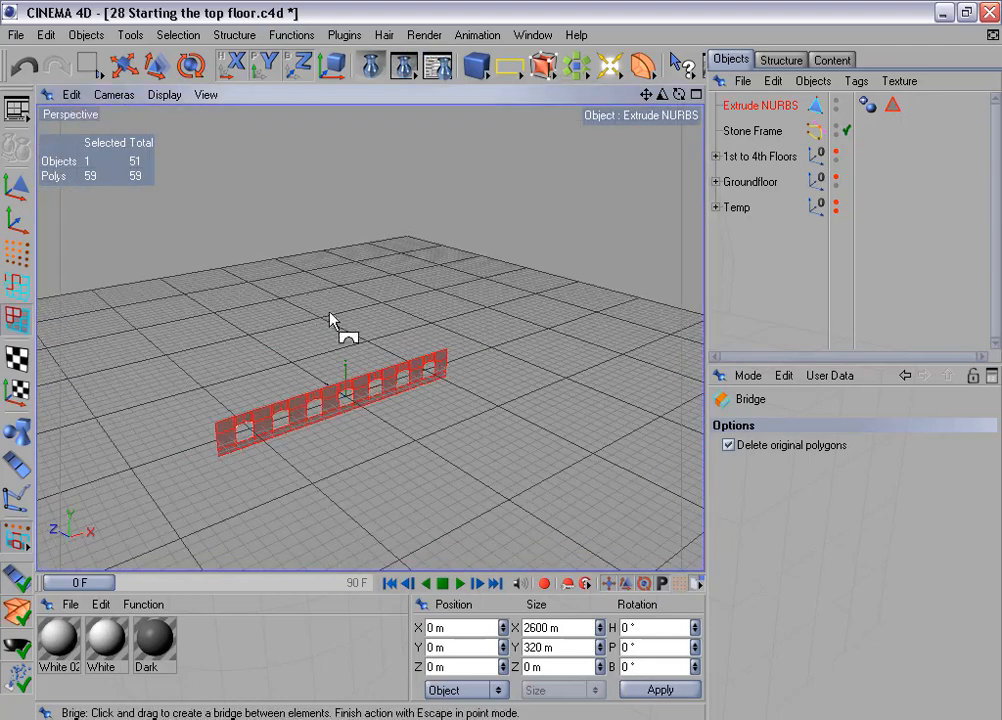
{"action": "left_click_drag", "start_coordinate": [333, 320], "coordinate": [503, 365], "text": "alt"}
{"action": "left_click", "coordinate": [753, 132], "text": "ctrl"}
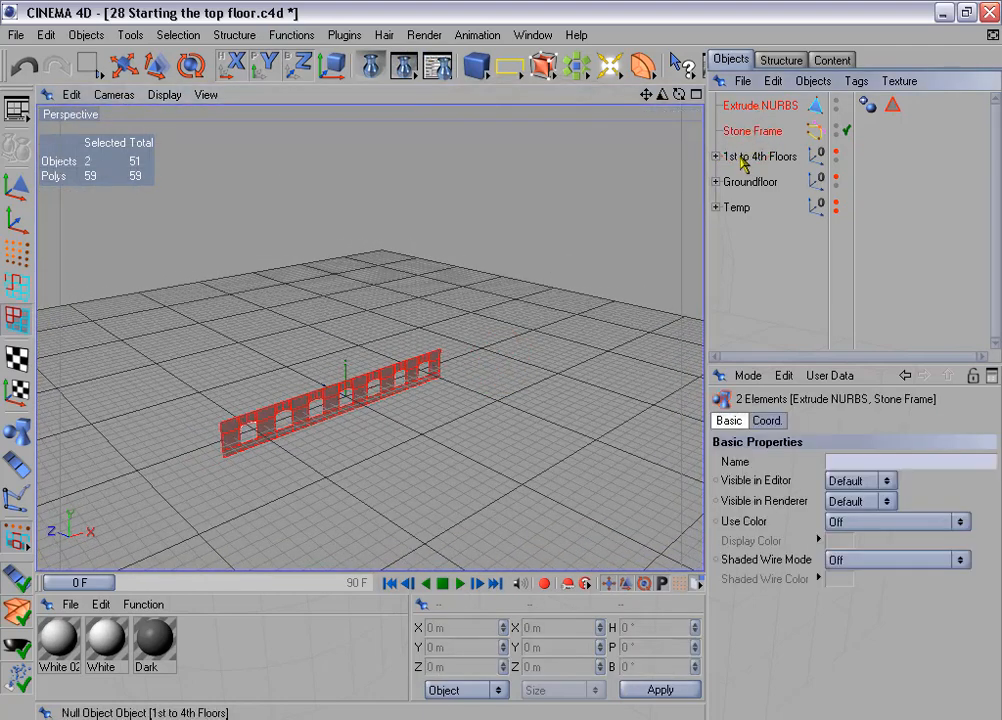
{"action": "left_click", "coordinate": [15, 186]}
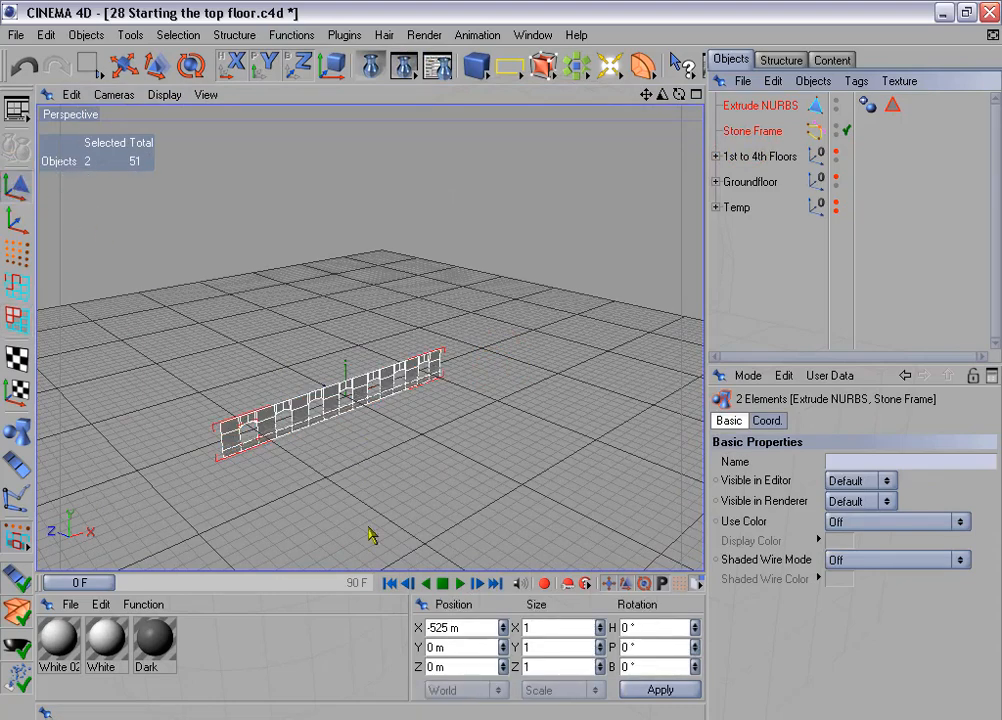
{"action": "left_click", "coordinate": [456, 665]}
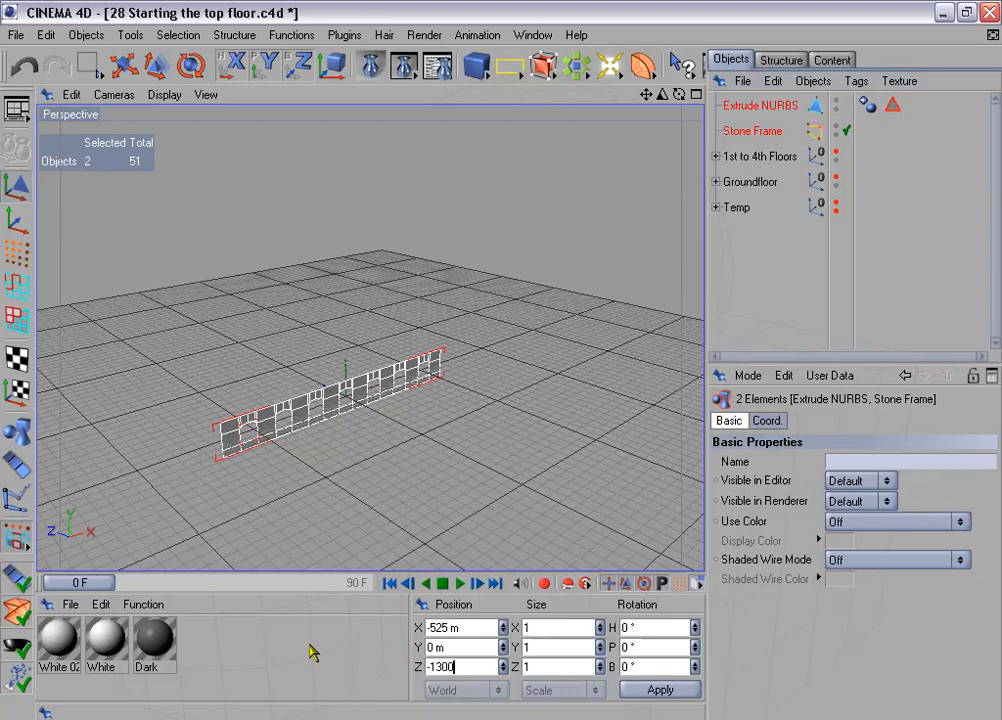
{"action": "type", "text": "-1300"}
{"action": "key", "text": "Return"}
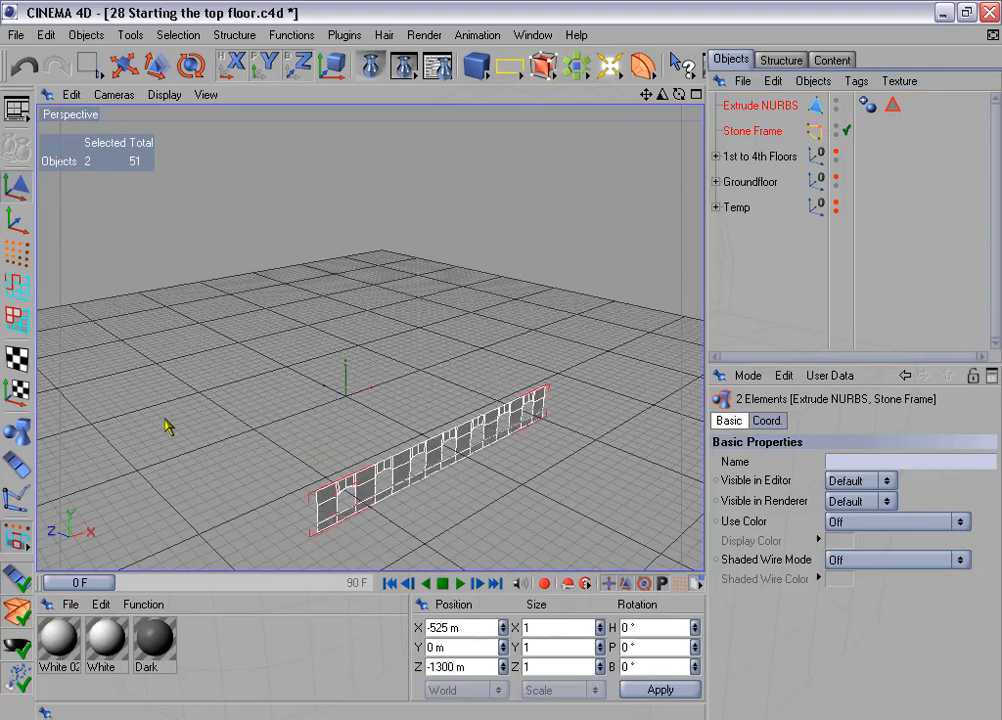
{"action": "middle_click_drag", "start_coordinate": [300, 340], "coordinate": [365, 284], "text": "alt"}
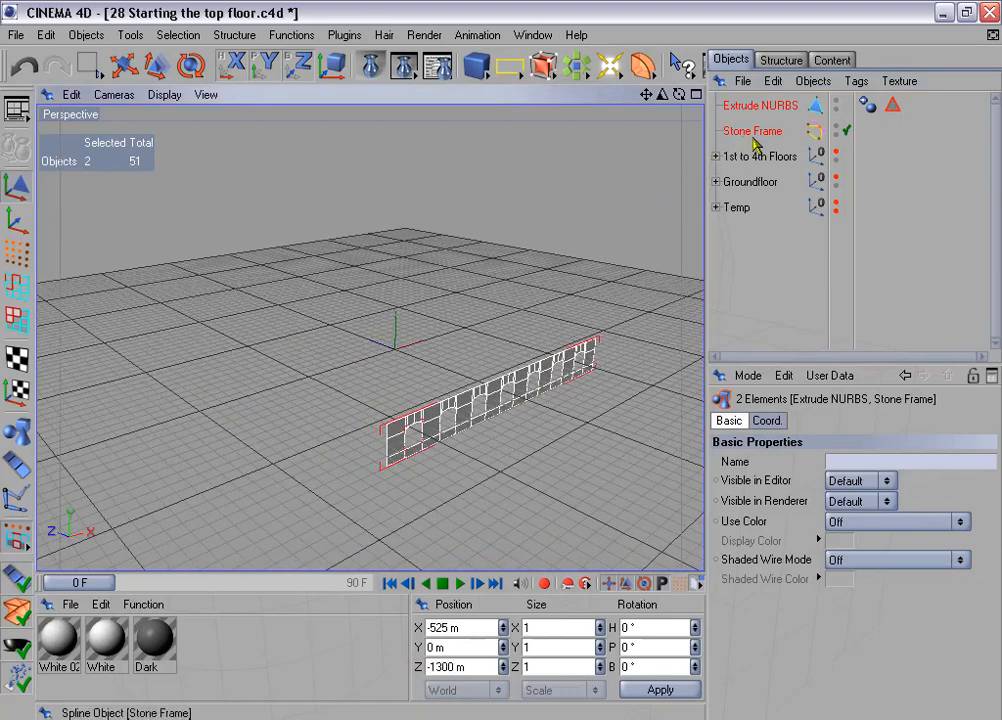
{"action": "key", "text": "alt+g"}
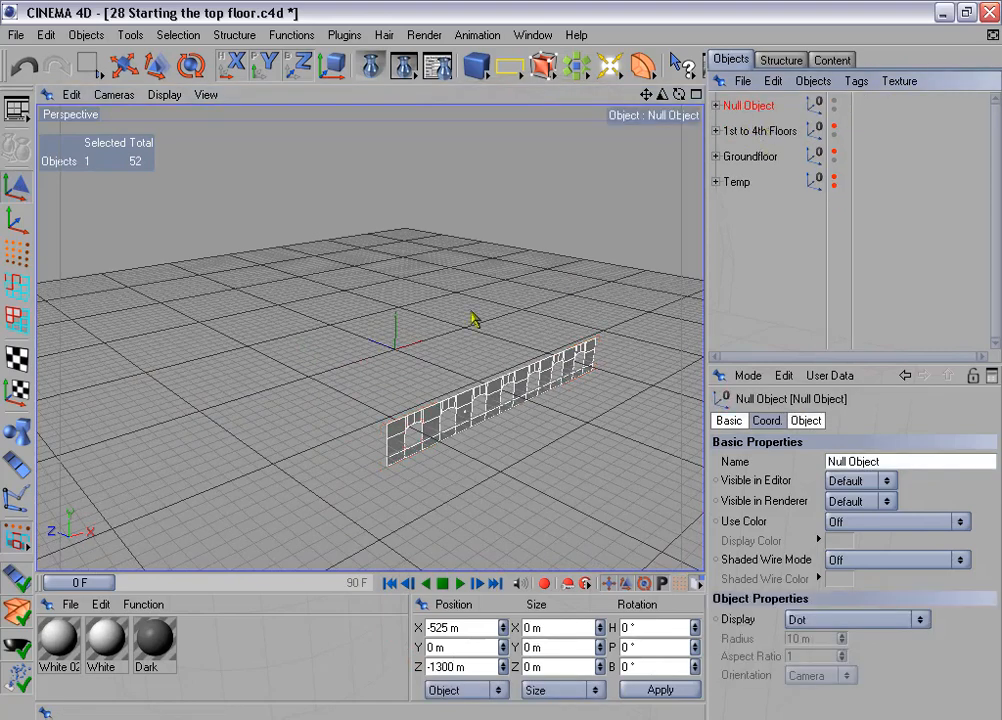
Step: Snap the null object's axis down to the wall's bottom edge, using edge snapping with point snapping off
{"action": "middle_click", "coordinate": [396, 366]}
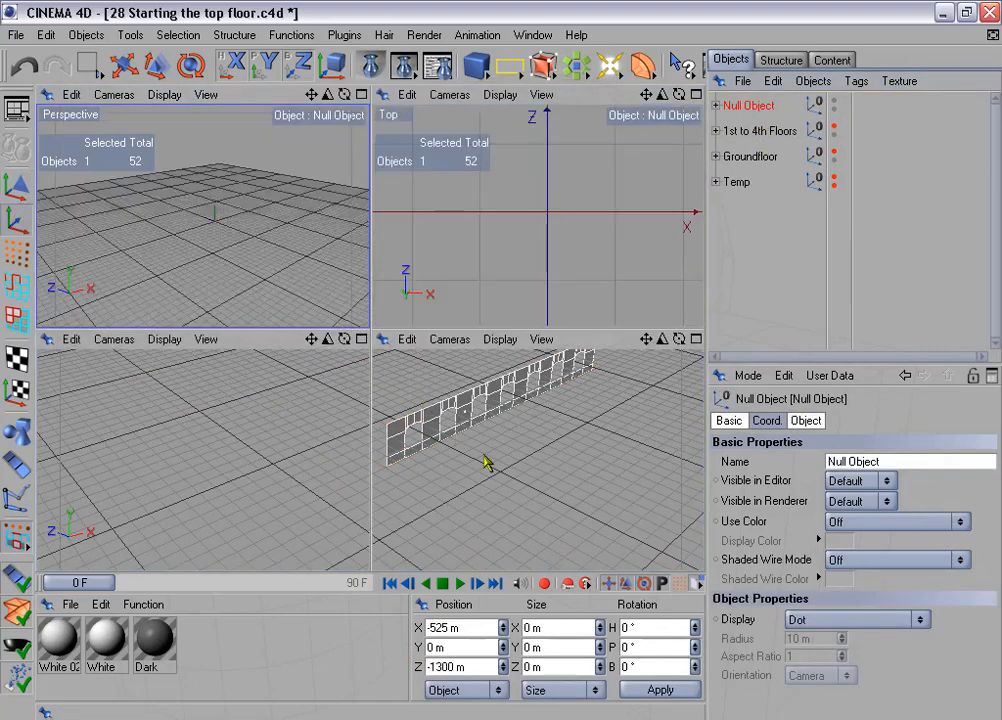
{"action": "middle_click", "coordinate": [487, 464]}
{"action": "scroll", "coordinate": [486, 460], "scroll_direction": "down", "scroll_amount": 1}
{"action": "left_click", "coordinate": [123, 66]}
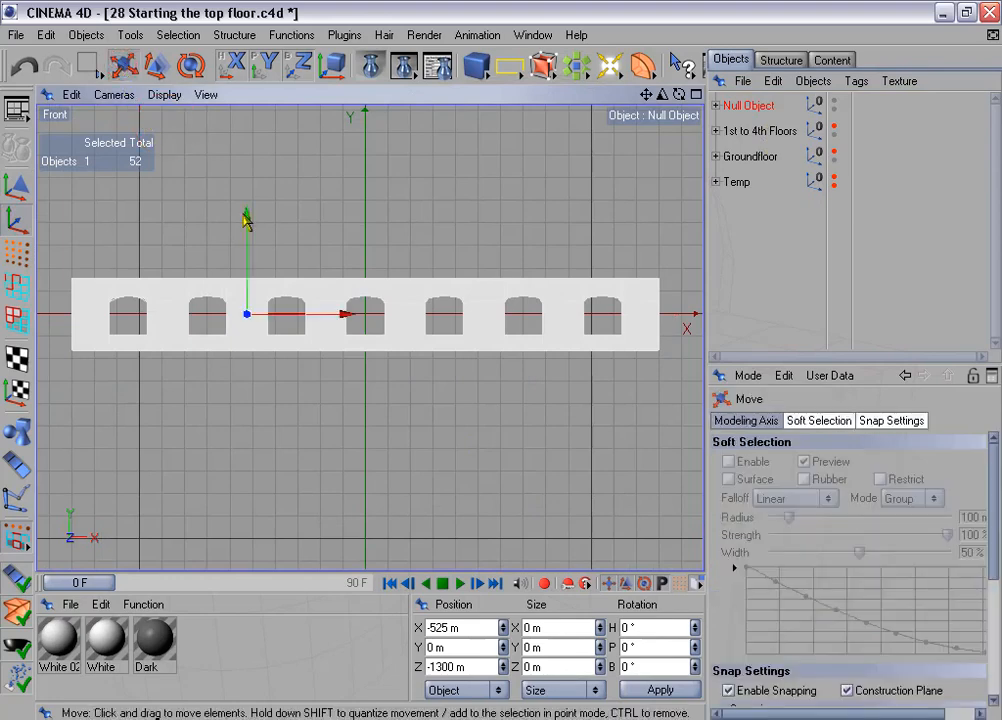
{"action": "scroll", "coordinate": [275, 254], "scroll_direction": "up", "scroll_amount": 3}
{"action": "middle_click_drag", "start_coordinate": [277, 260], "coordinate": [252, 274], "text": "alt"}
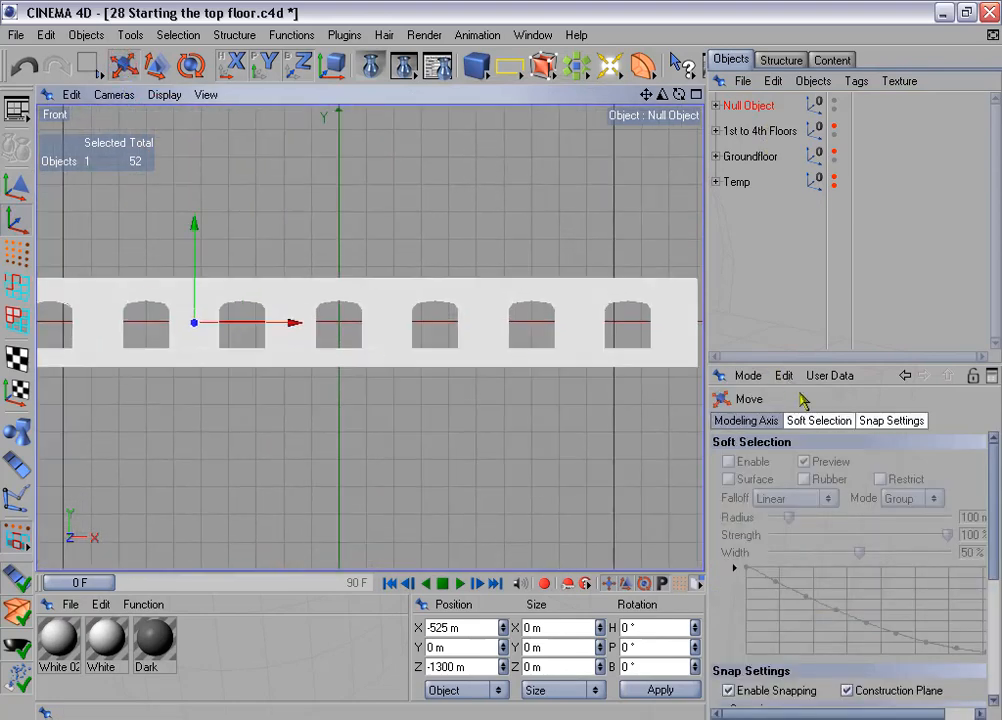
{"action": "left_click", "coordinate": [874, 421]}
{"action": "left_click", "coordinate": [729, 519]}
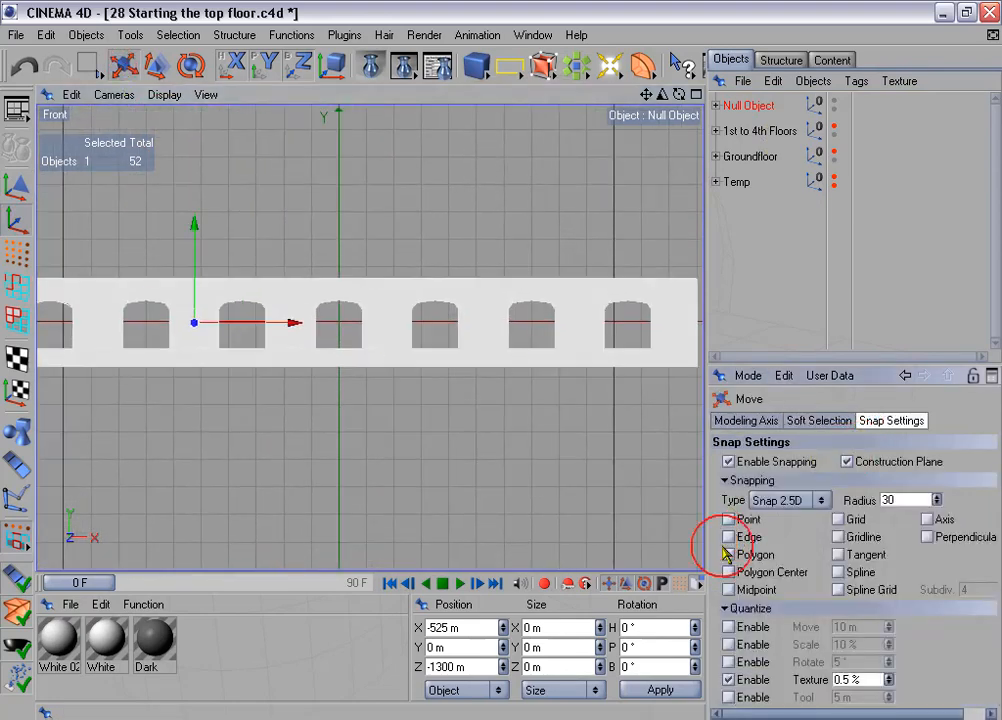
{"action": "left_click", "coordinate": [729, 537]}
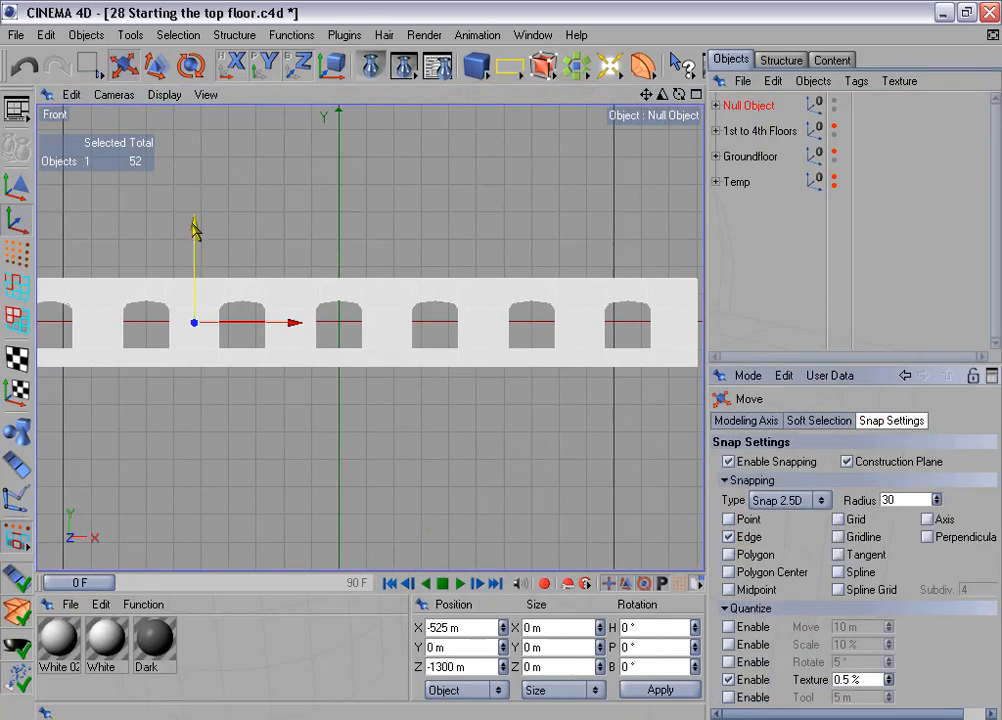
{"action": "scroll", "coordinate": [195, 230], "scroll_direction": "up", "scroll_amount": 3}
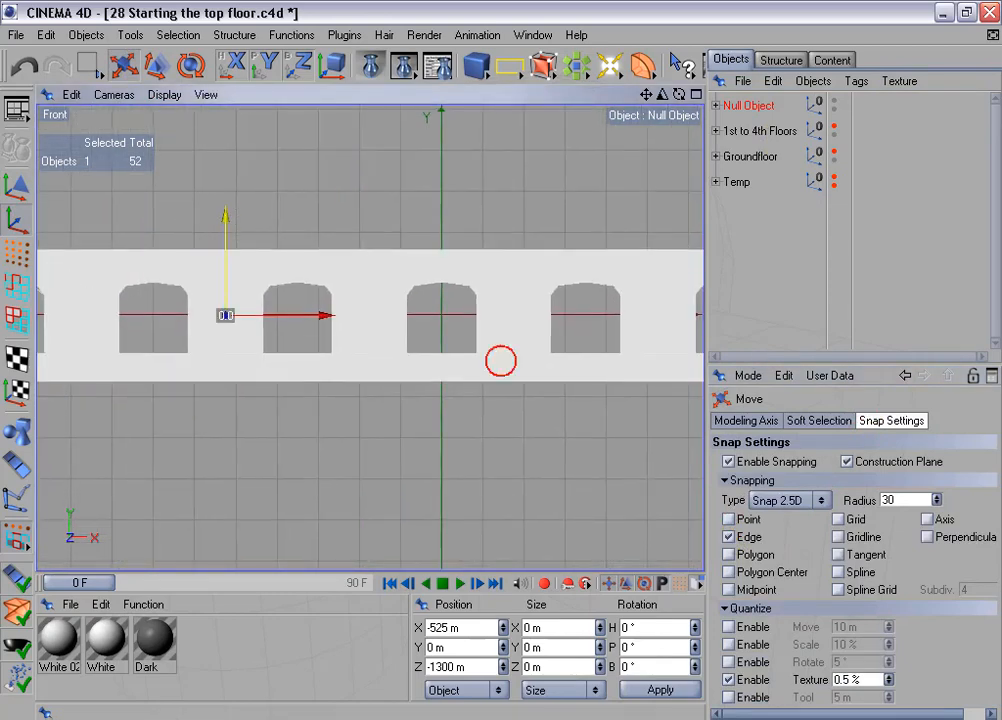
{"action": "left_click_drag", "start_coordinate": [222, 243], "coordinate": [255, 307]}
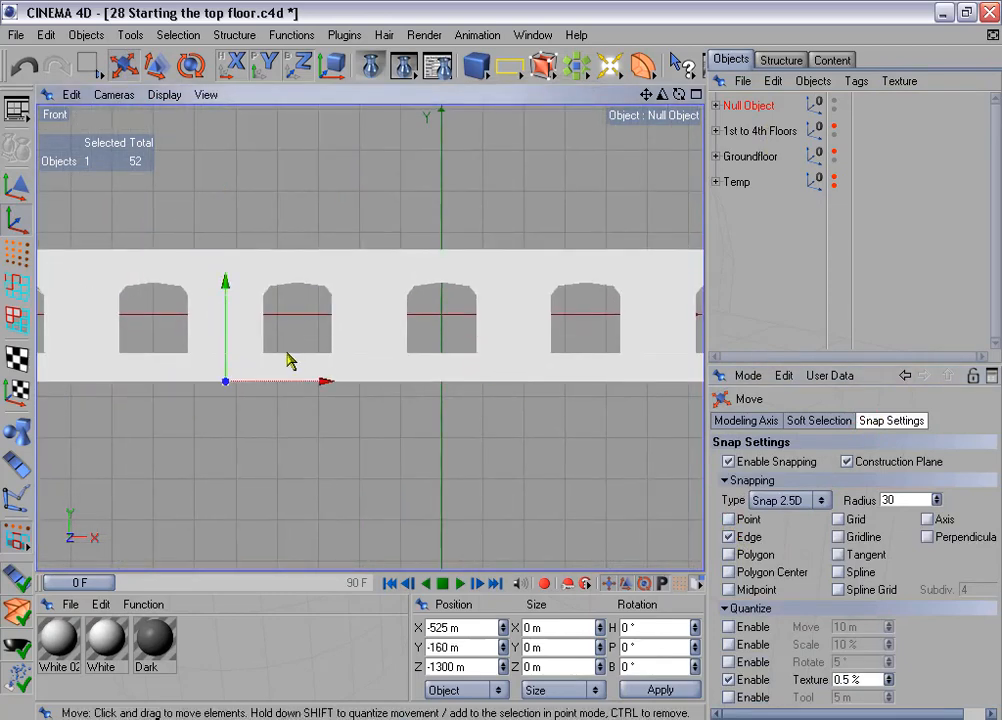
Step: With the 1st to 4th Floors shown, snap the null object up onto the cornice's top edge at Y 1795 m and disable snapping
{"action": "scroll", "coordinate": [250, 393], "scroll_direction": "down", "scroll_amount": 1}
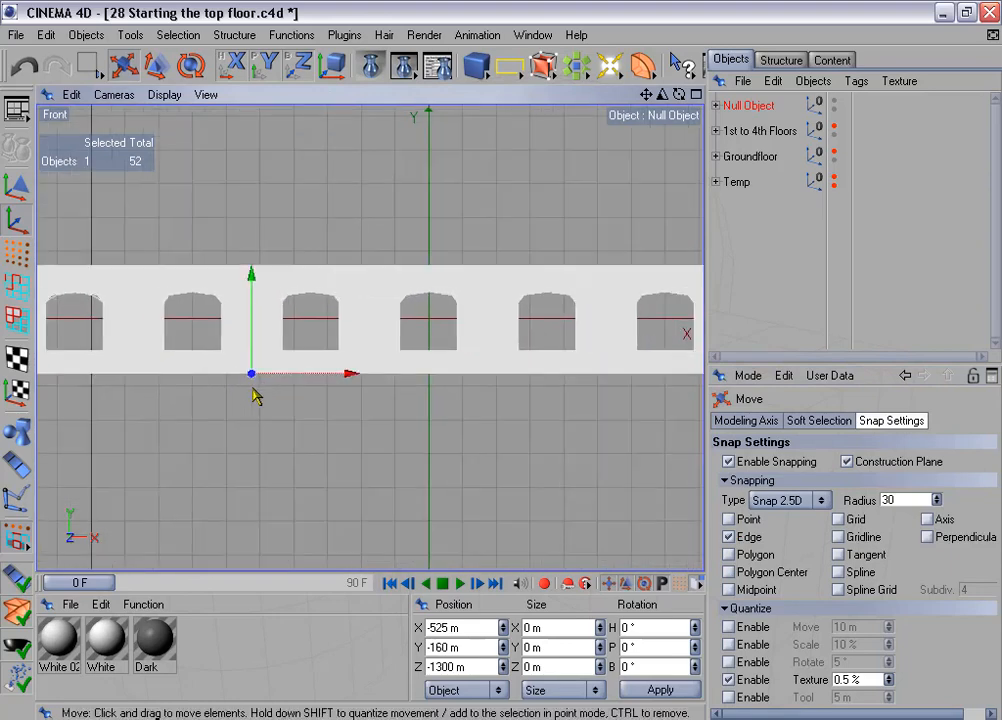
{"action": "scroll", "coordinate": [412, 463], "scroll_direction": "down", "scroll_amount": 2}
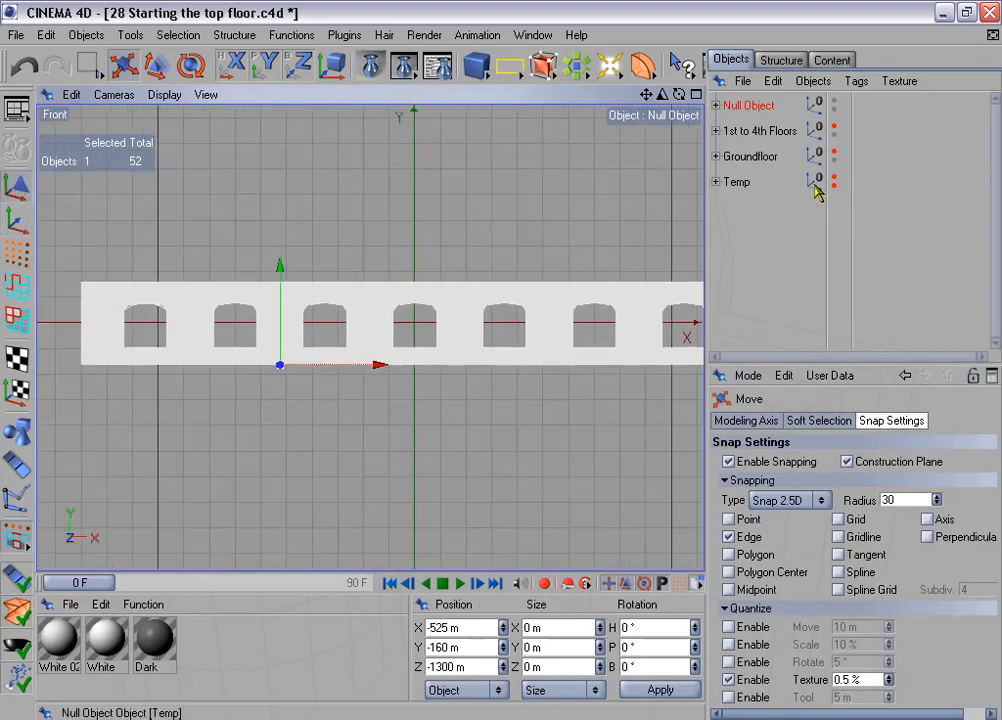
{"action": "left_click", "coordinate": [834, 128]}
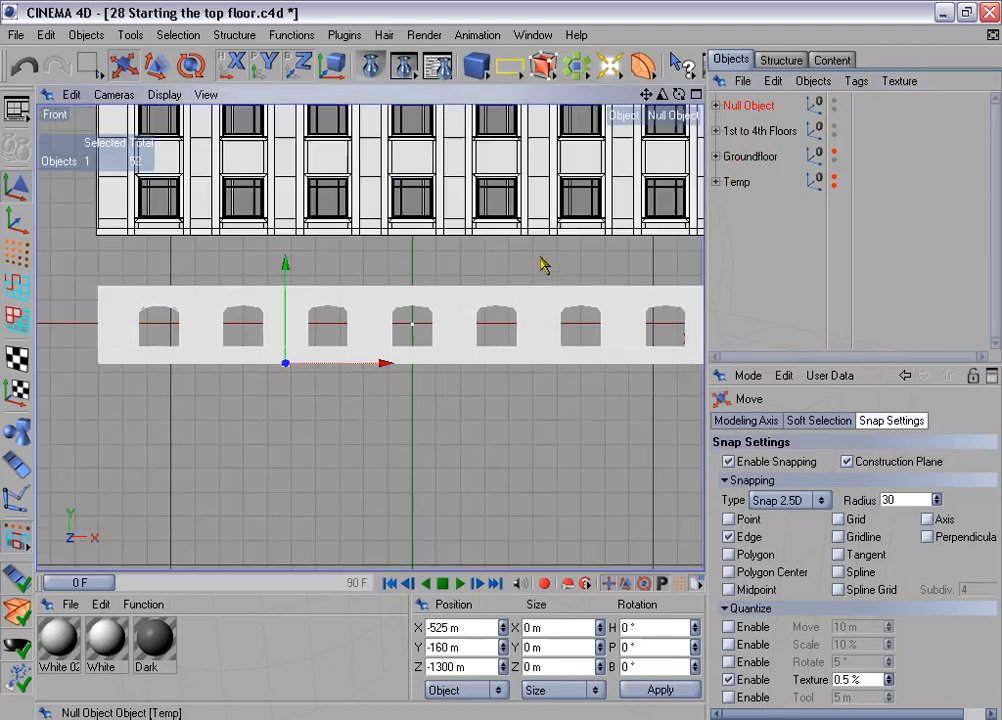
{"action": "scroll", "coordinate": [544, 262], "scroll_direction": "down", "scroll_amount": 3}
{"action": "middle_click_drag", "start_coordinate": [337, 292], "coordinate": [320, 445], "text": "alt"}
{"action": "left_click_drag", "start_coordinate": [288, 430], "coordinate": [288, 110]}
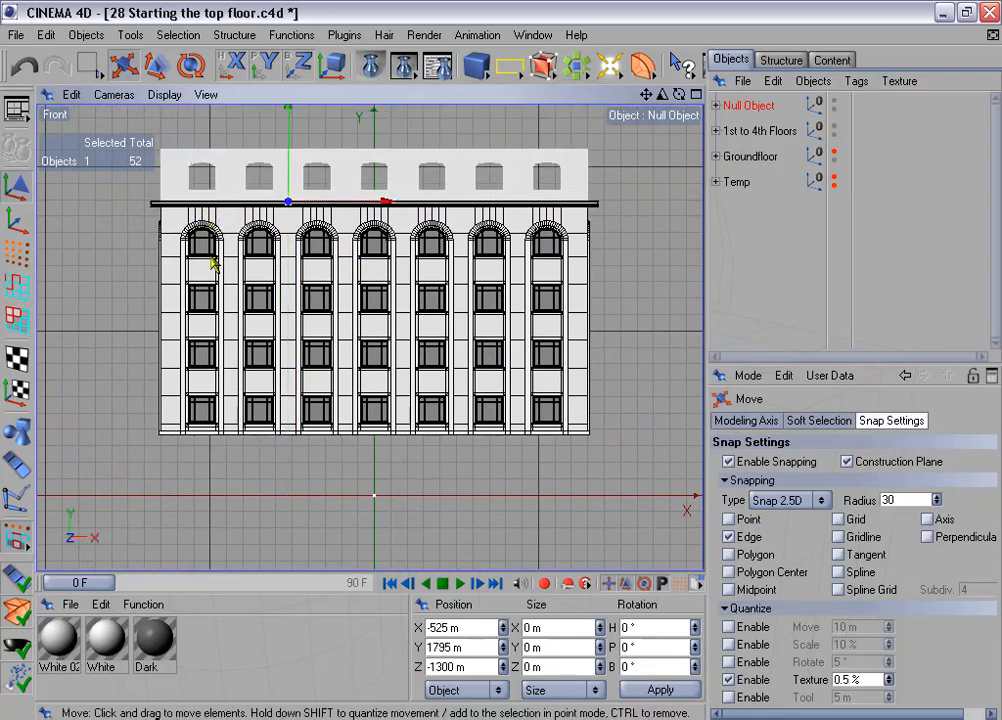
{"action": "left_click", "coordinate": [731, 463]}
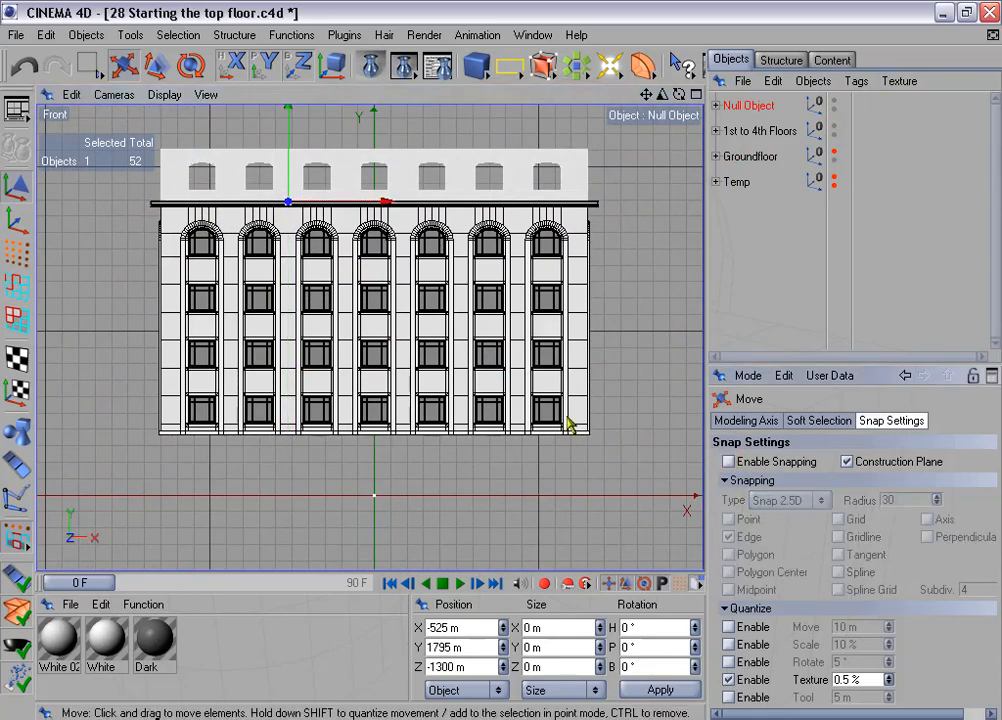
Step: Take the wall and Stone Frame out of the null object, and delete the empty null and the wall's polygon selection tag
{"action": "middle_click", "coordinate": [553, 369]}
{"action": "middle_click", "coordinate": [291, 190]}
{"action": "scroll", "coordinate": [290, 188], "scroll_direction": "down", "scroll_amount": 3}
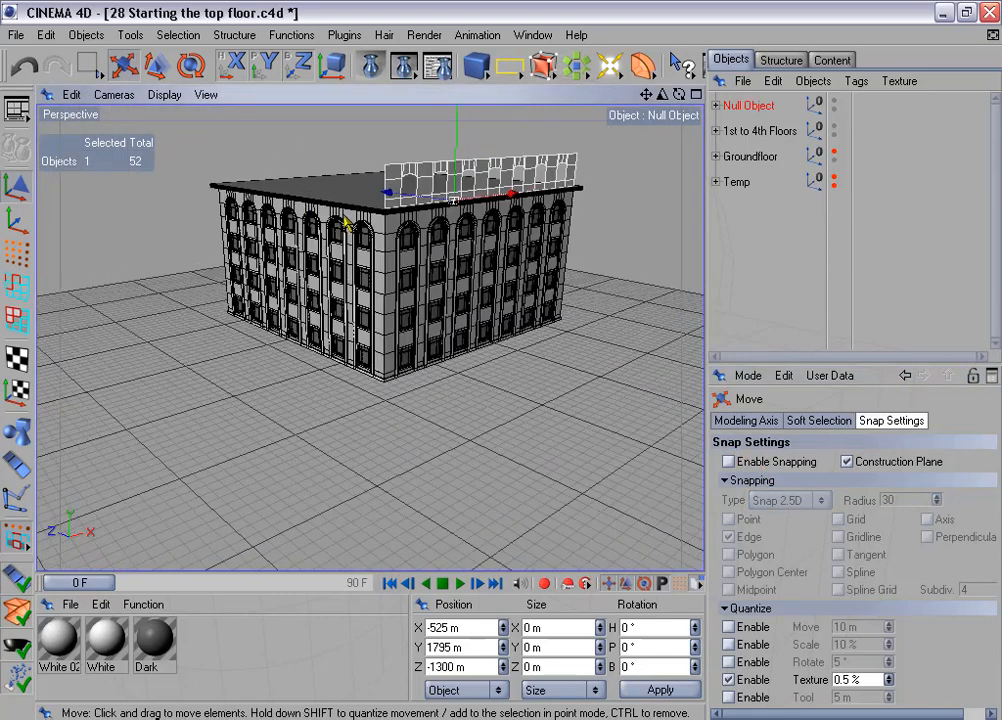
{"action": "middle_click_drag", "start_coordinate": [347, 222], "coordinate": [314, 300], "text": "alt"}
{"action": "left_click", "coordinate": [717, 107]}
{"action": "left_click", "coordinate": [770, 131]}
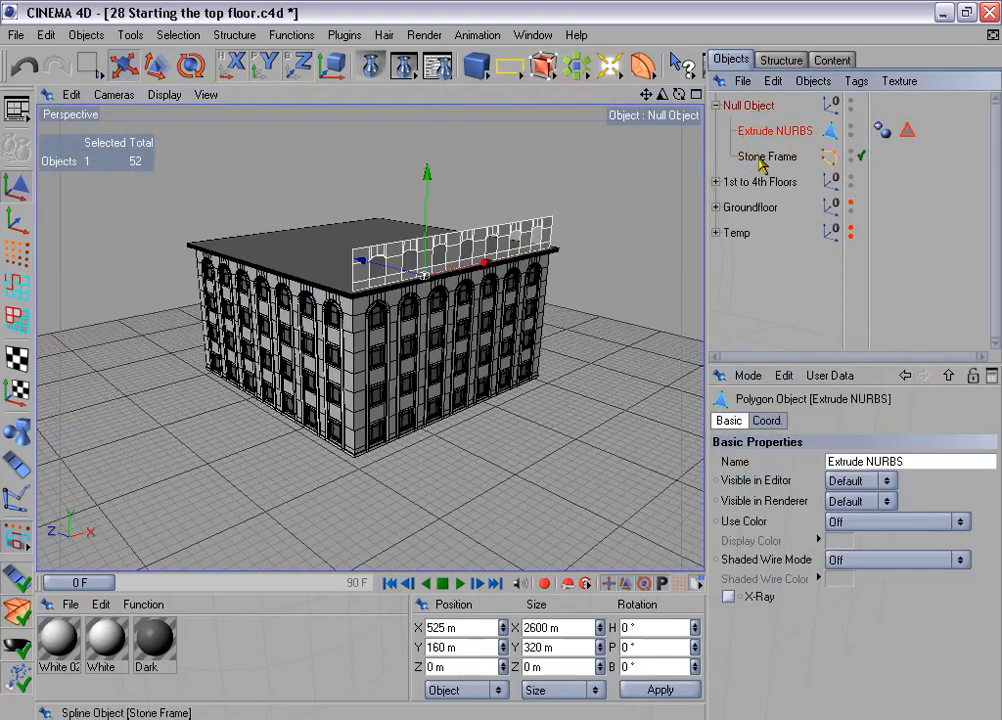
{"action": "left_click", "coordinate": [762, 155], "text": "shift"}
{"action": "left_click_drag", "start_coordinate": [770, 130], "coordinate": [760, 102]}
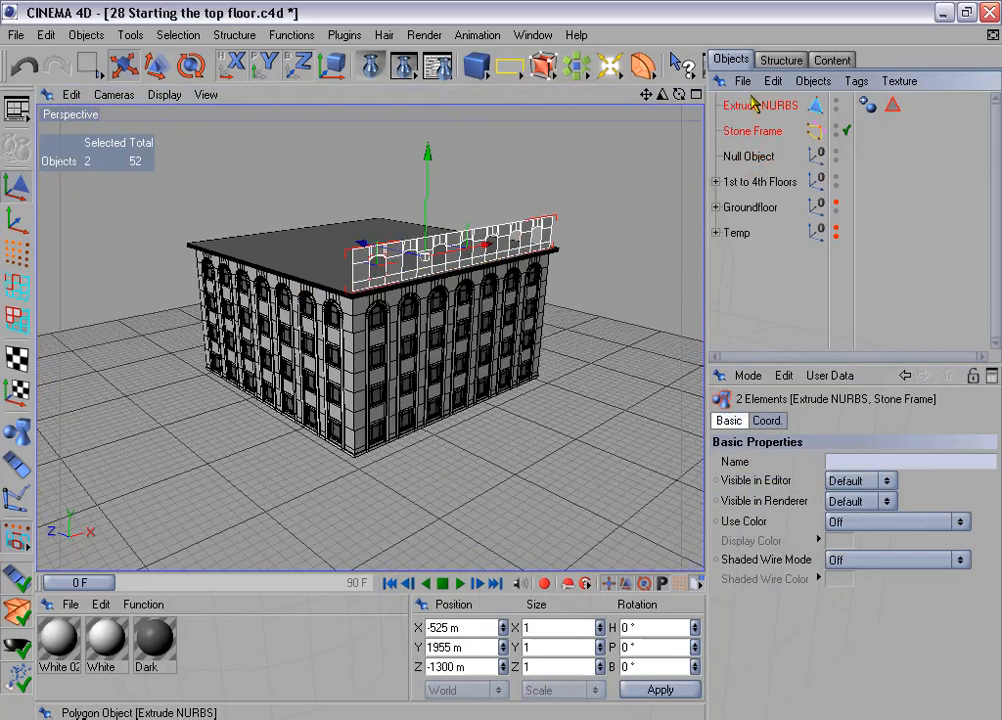
{"action": "left_click", "coordinate": [756, 158]}
{"action": "key", "text": "Delete"}
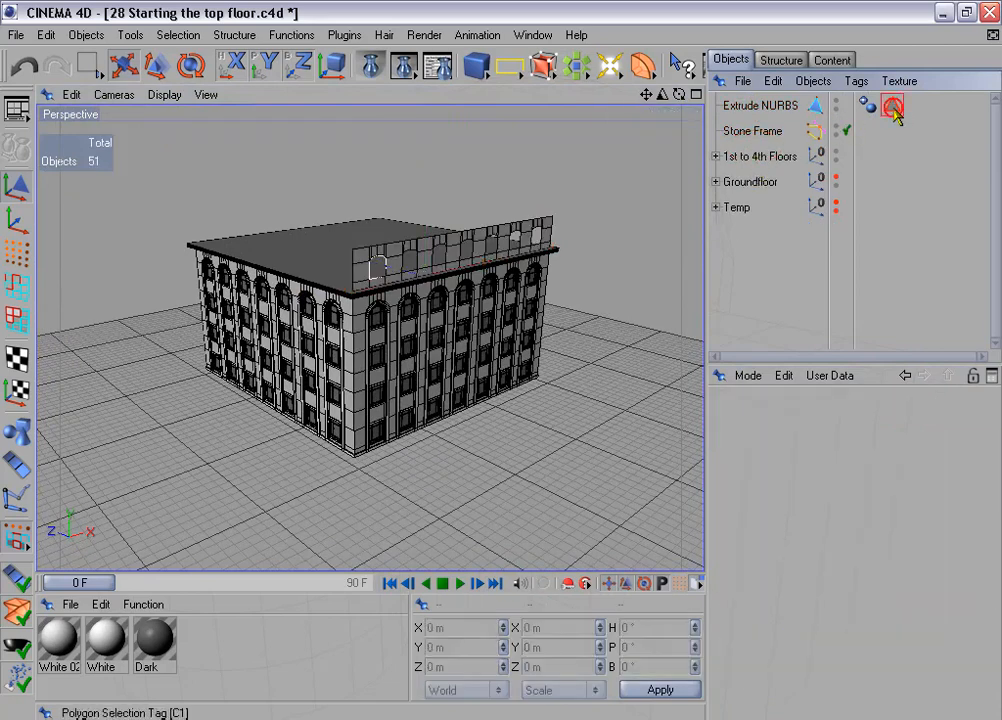
{"action": "left_click", "coordinate": [892, 107]}
{"action": "key", "text": "Delete"}
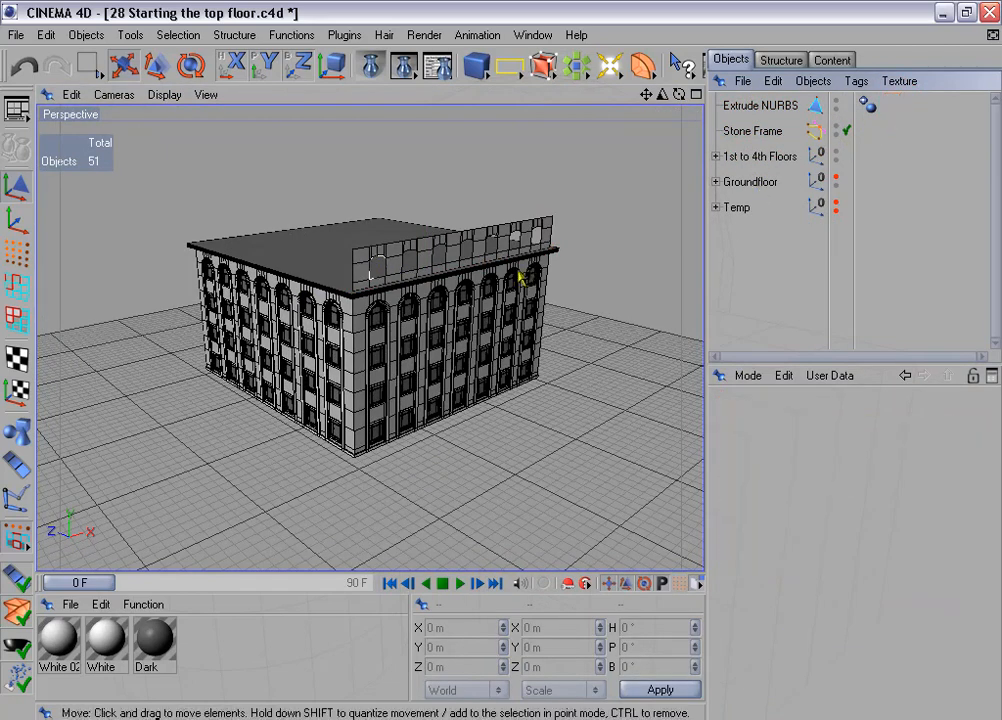
Step: Move only the axis of the Extrude NURBS wall to the building's centre at Z 0 m
{"action": "scroll", "coordinate": [540, 274], "scroll_direction": "up", "scroll_amount": 3}
{"action": "left_click", "coordinate": [756, 106]}
{"action": "left_click_drag", "start_coordinate": [540, 199], "coordinate": [540, 245], "text": "alt"}
{"action": "scroll", "coordinate": [540, 199], "scroll_direction": "up", "scroll_amount": 2}
{"action": "scroll", "coordinate": [540, 199], "scroll_direction": "up", "scroll_amount": 2}
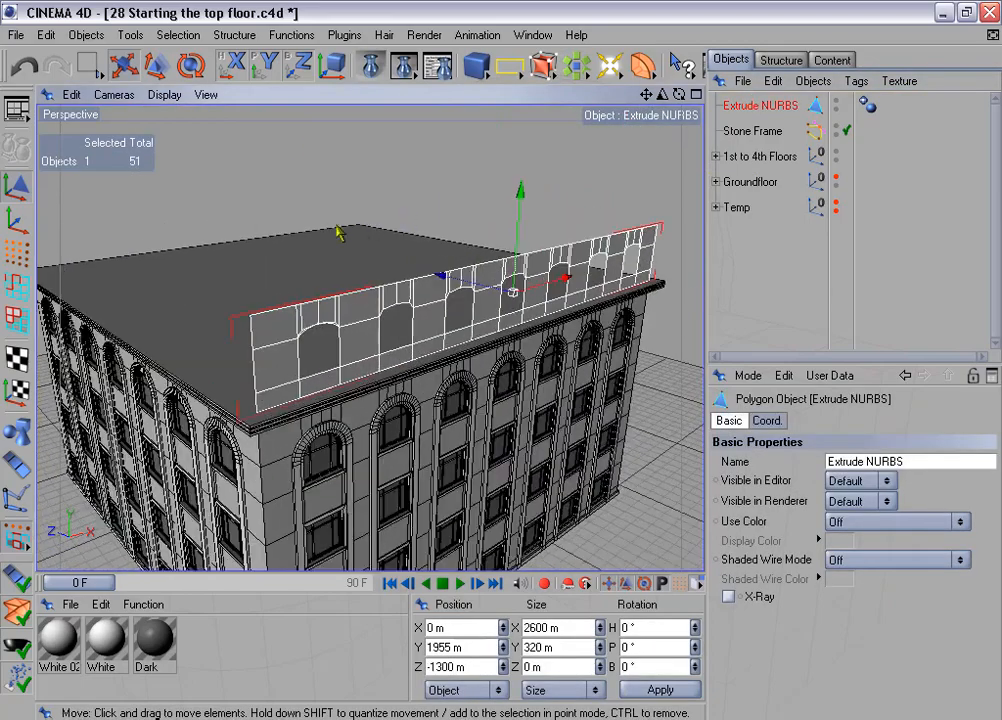
{"action": "left_click", "coordinate": [476, 668]}
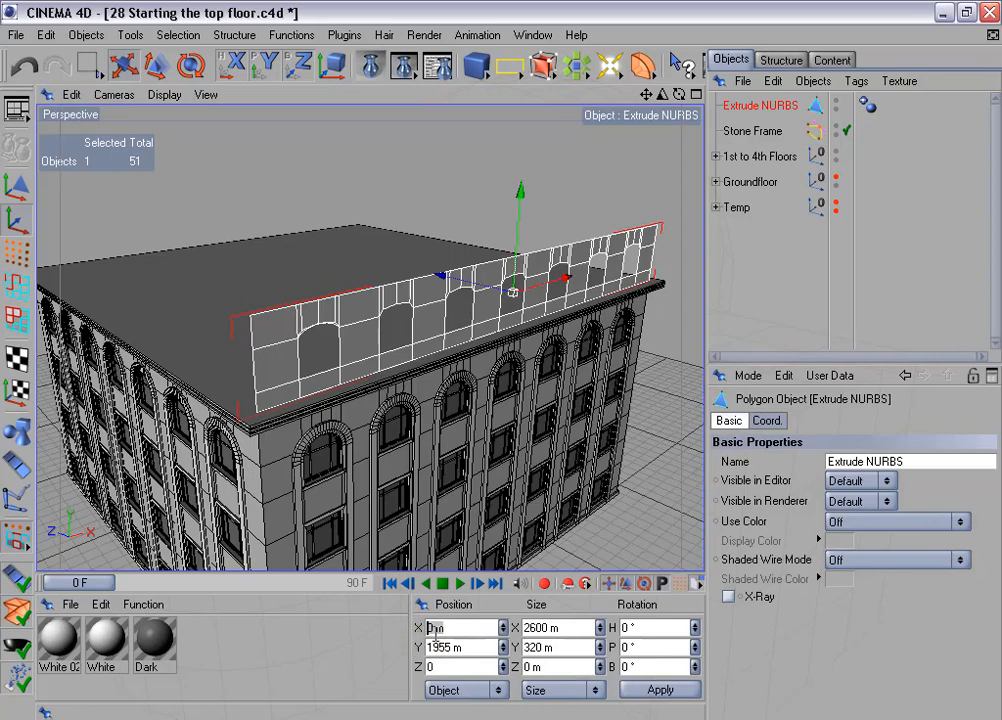
{"action": "left_click", "coordinate": [659, 692]}
{"action": "scroll", "coordinate": [533, 487], "scroll_direction": "down", "scroll_amount": 3}
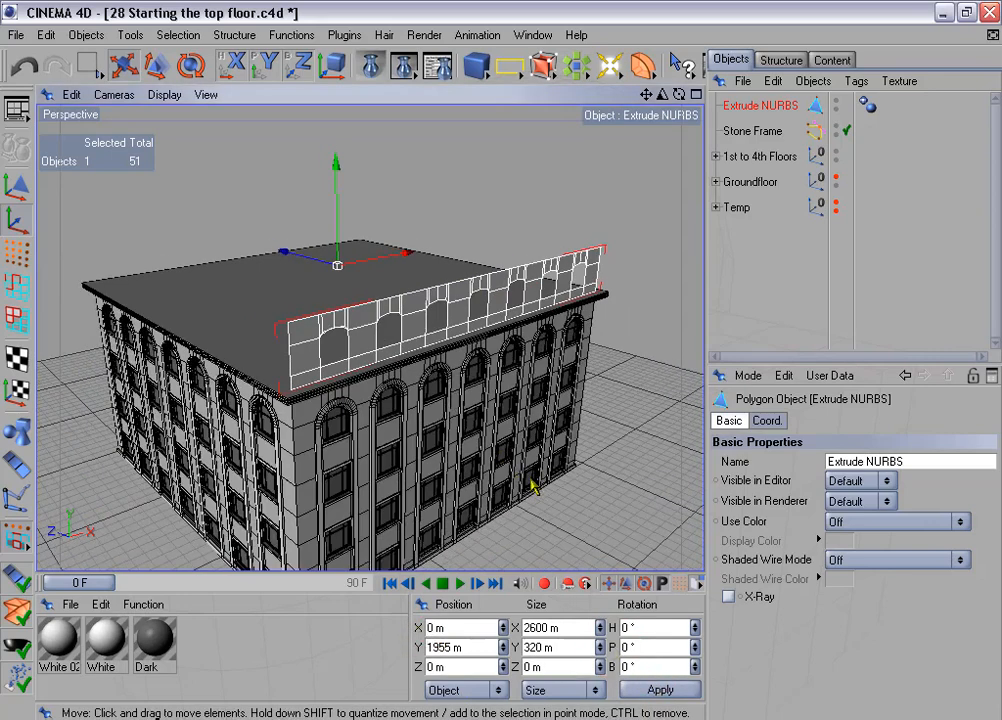
Step: Duplicate the wall with 3 copies, position offset disabled and a 90° heading rotation per step, to enclose the roof
{"action": "left_click", "coordinate": [291, 35]}
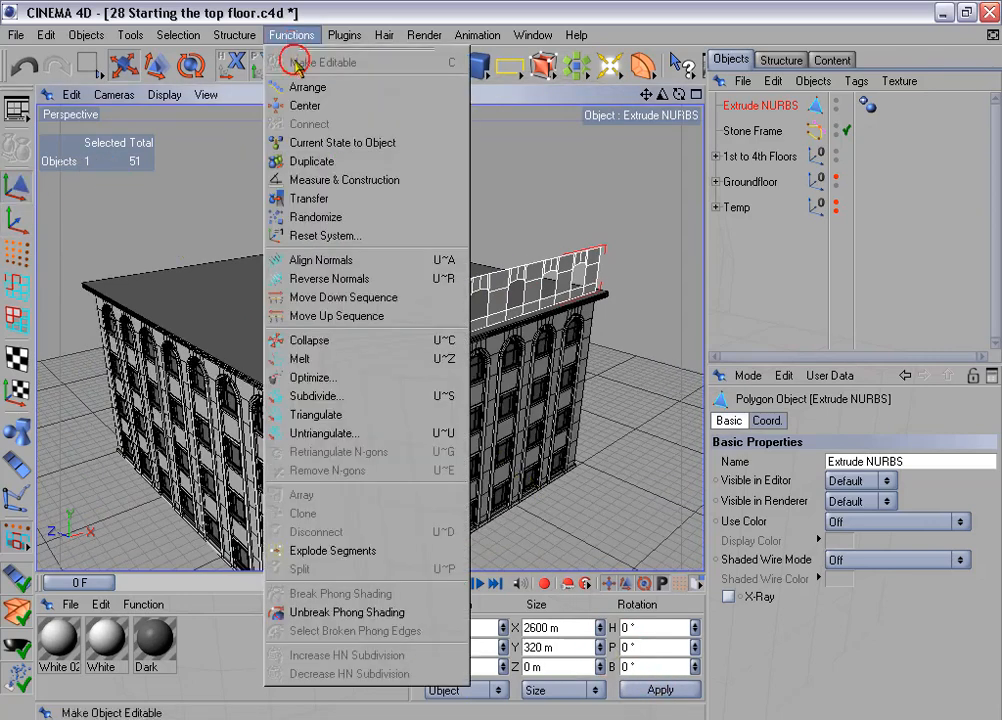
{"action": "left_click", "coordinate": [369, 161]}
{"action": "left_click", "coordinate": [730, 421]}
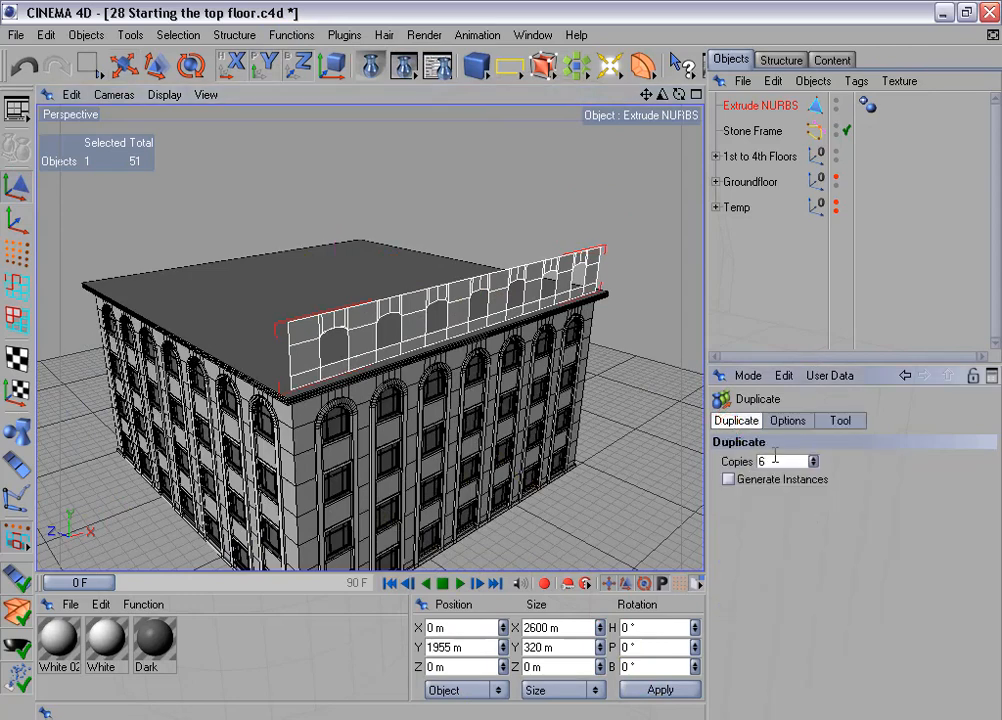
{"action": "double_click", "coordinate": [777, 458]}
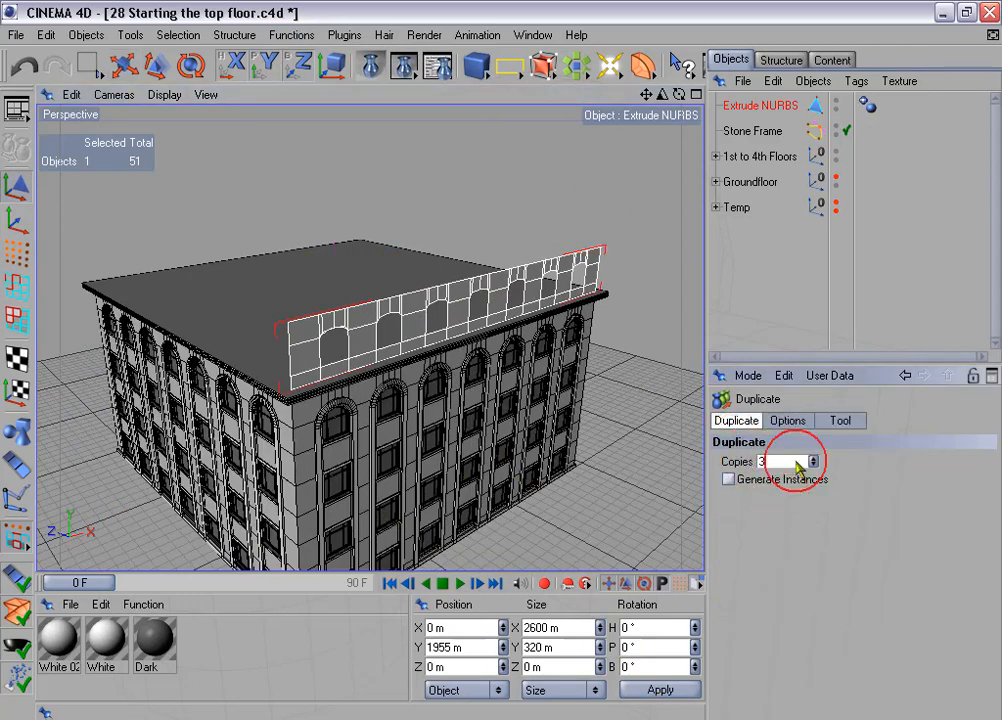
{"action": "left_click", "coordinate": [795, 422]}
{"action": "left_click", "coordinate": [729, 519]}
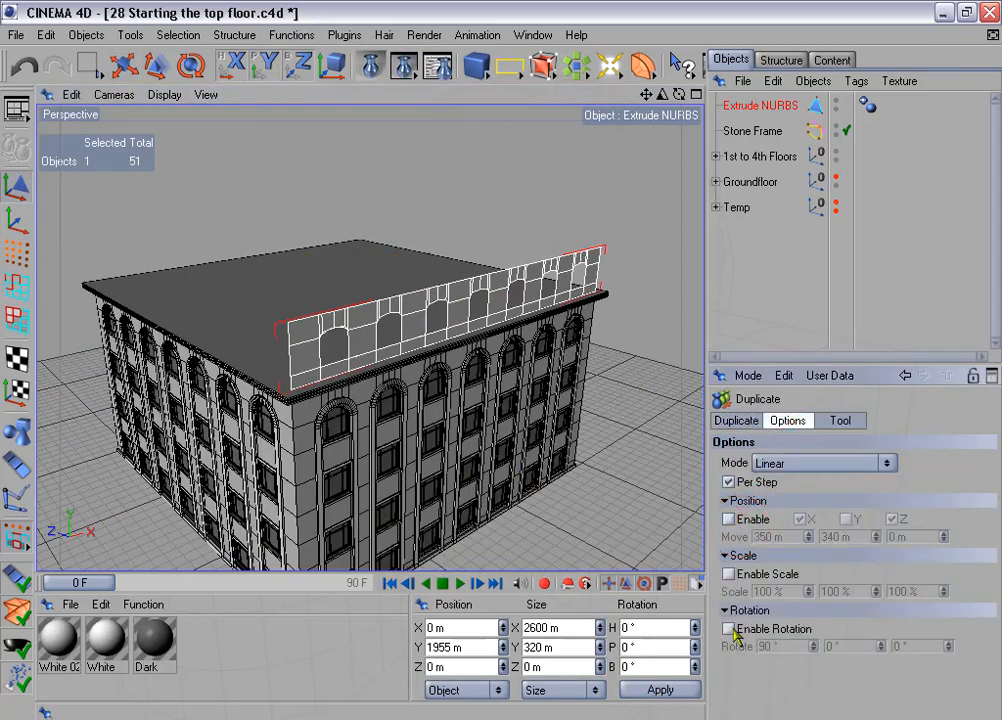
{"action": "left_click", "coordinate": [840, 421]}
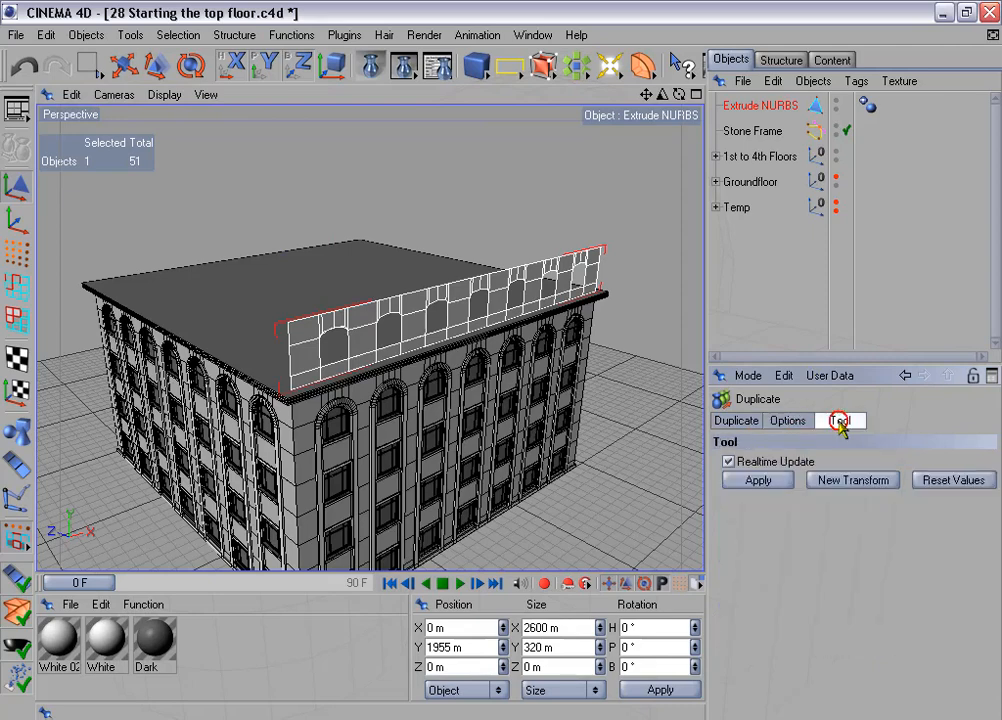
{"action": "left_click", "coordinate": [760, 480]}
Step: Select the original wall and its three copies and connect them into a single polygon object
{"action": "left_click", "coordinate": [716, 131]}
{"action": "left_click", "coordinate": [722, 102]}
{"action": "left_click", "coordinate": [764, 164], "text": "ctrl"}
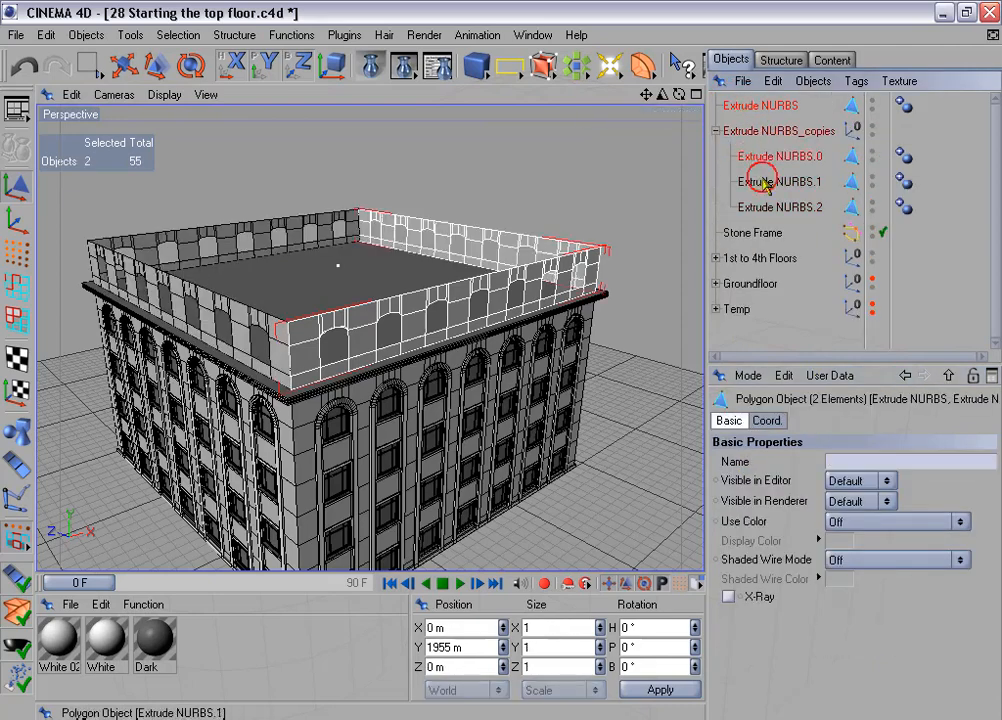
{"action": "left_click", "coordinate": [764, 181], "text": "ctrl"}
{"action": "left_click", "coordinate": [754, 206], "text": "ctrl"}
{"action": "right_click", "coordinate": [754, 206]}
{"action": "left_click", "coordinate": [818, 387]}
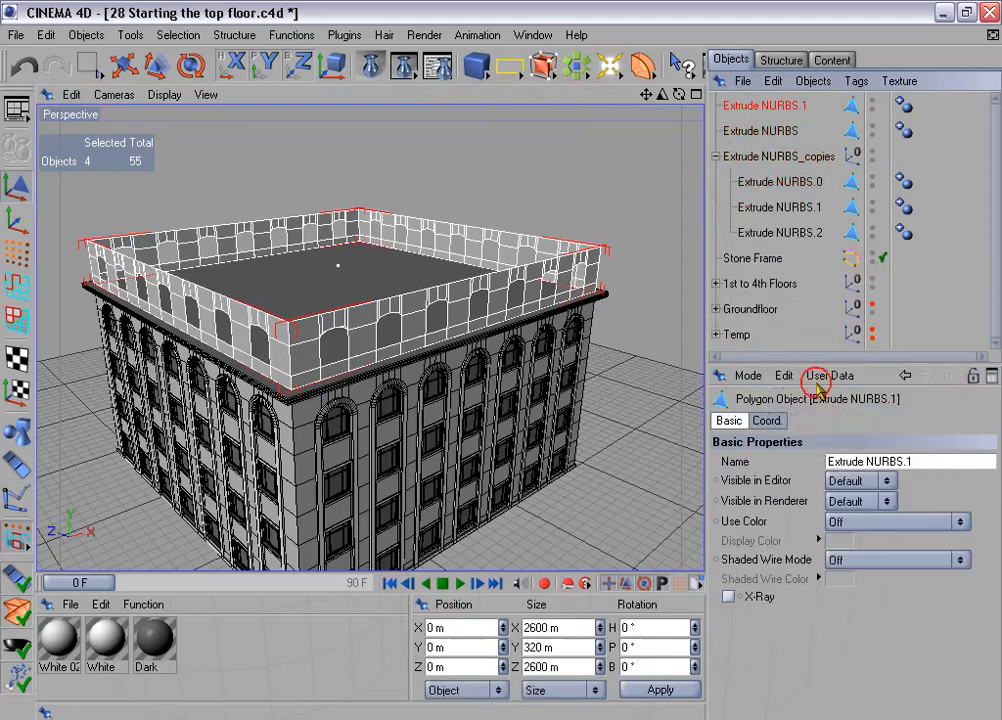
Step: Delete the original wall and the group holding its three copies, keeping only the connected wall object
{"action": "left_click", "coordinate": [765, 130]}
{"action": "left_click", "coordinate": [772, 157], "text": "ctrl"}
{"action": "key", "text": "Delete"}
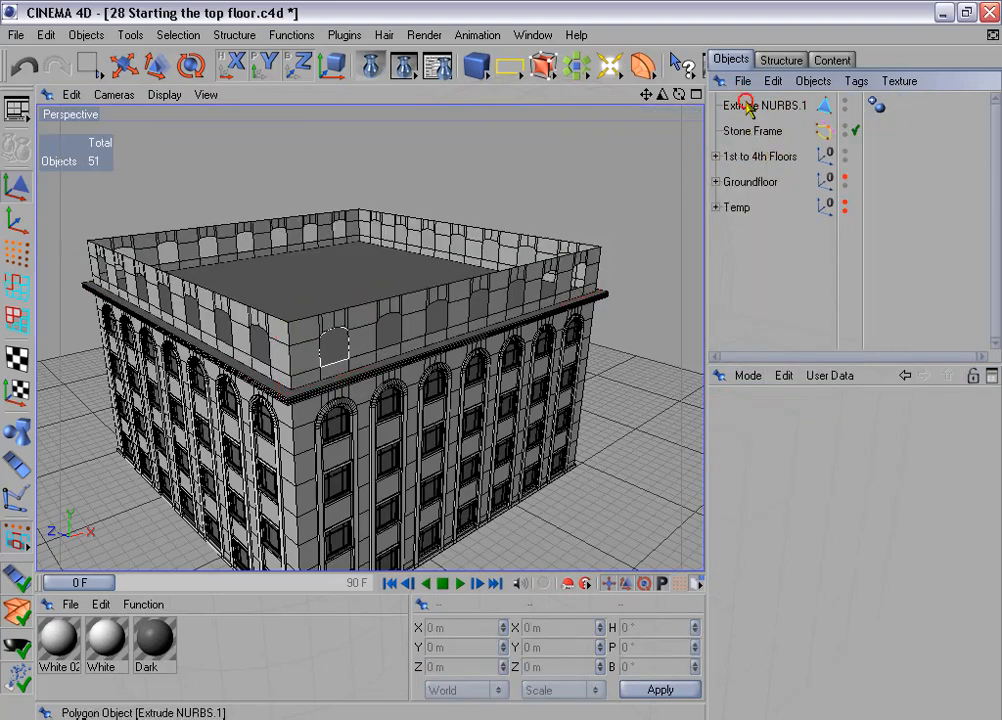
Step: Deselect all points of the connected wall and optimize the mesh to merge its duplicate corner points
{"action": "left_click", "coordinate": [748, 107]}
{"action": "left_click", "coordinate": [16, 250]}
{"action": "left_click", "coordinate": [178, 35]}
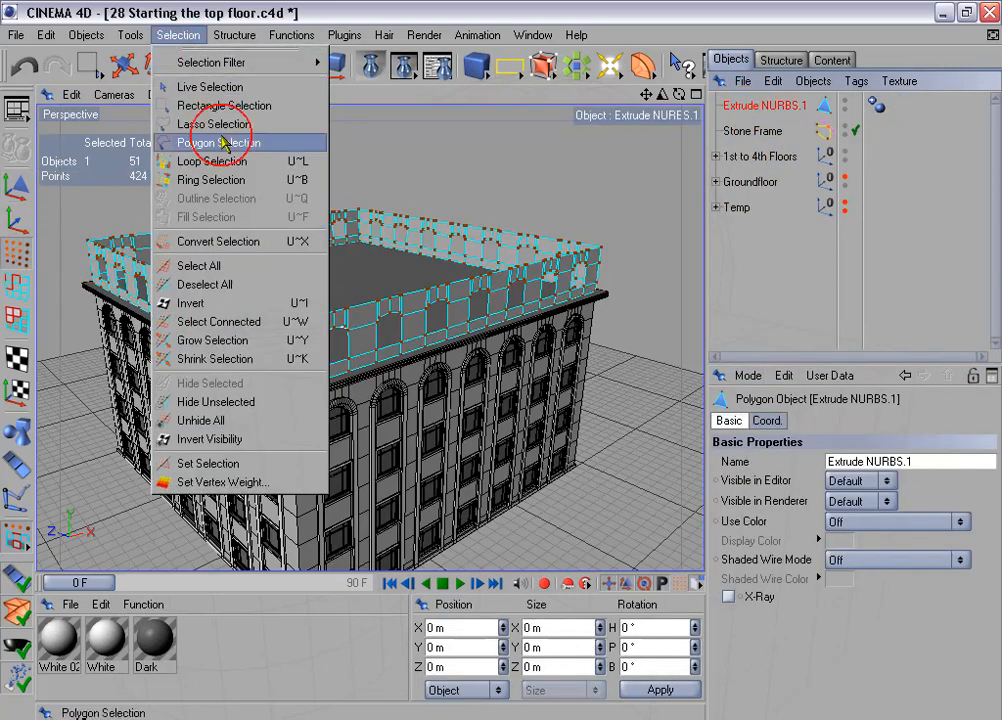
{"action": "left_click", "coordinate": [264, 284]}
{"action": "left_click", "coordinate": [291, 35]}
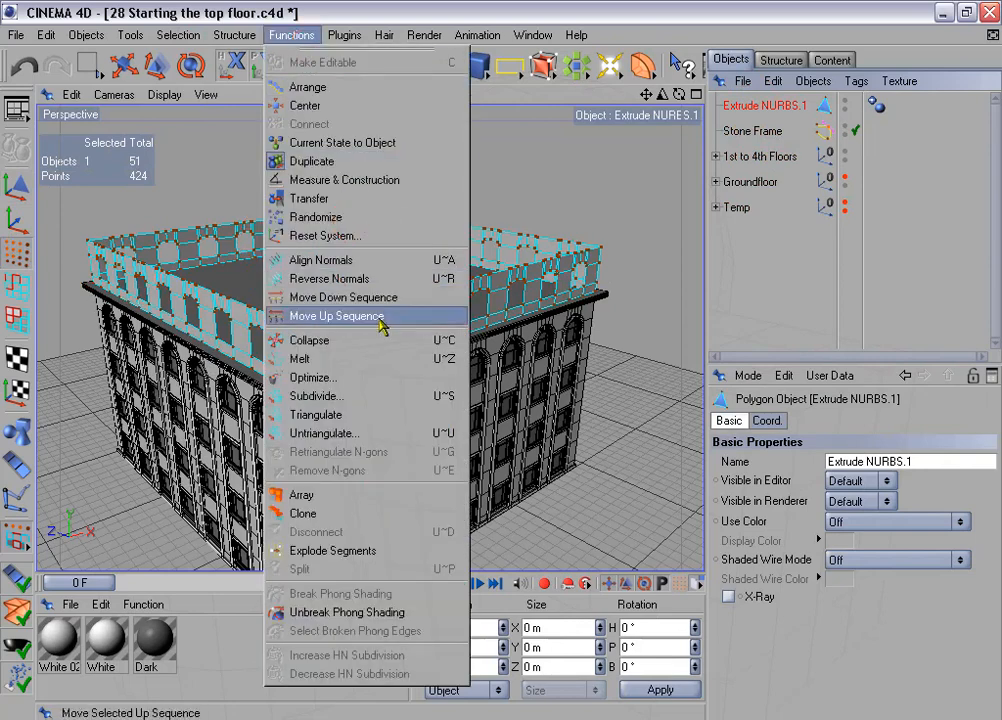
{"action": "left_click", "coordinate": [376, 378]}
{"action": "left_click", "coordinate": [336, 425]}
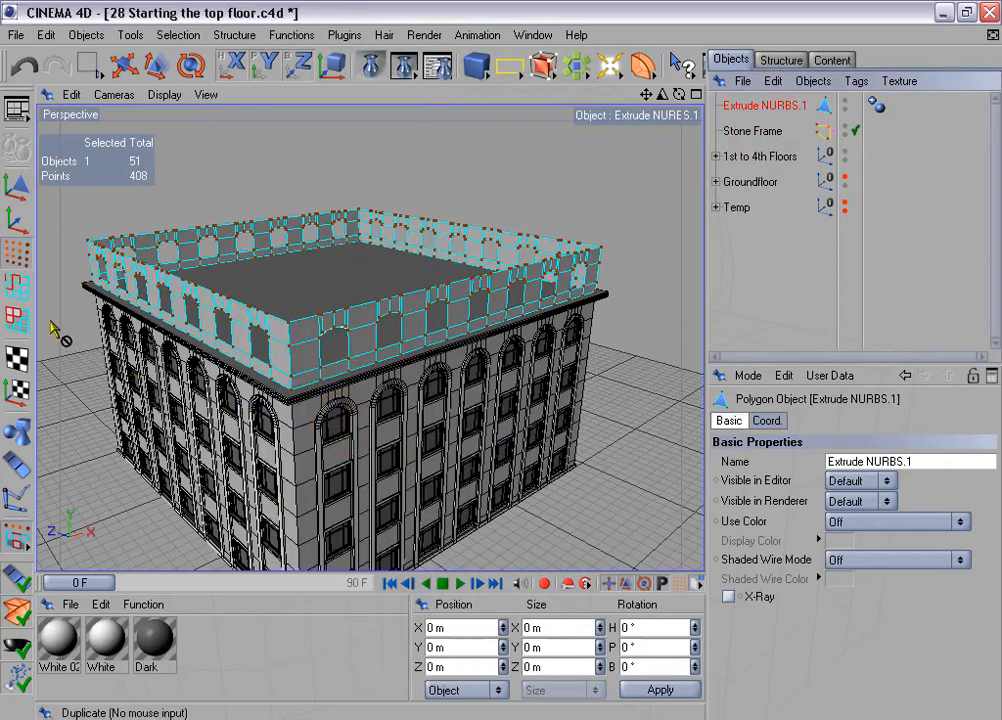
Step: Extrude all polygons of the connected wall with an offset of -30 m and Create Caps enabled
{"action": "left_click", "coordinate": [16, 319]}
{"action": "middle_click_drag", "start_coordinate": [333, 302], "coordinate": [376, 283], "text": "alt"}
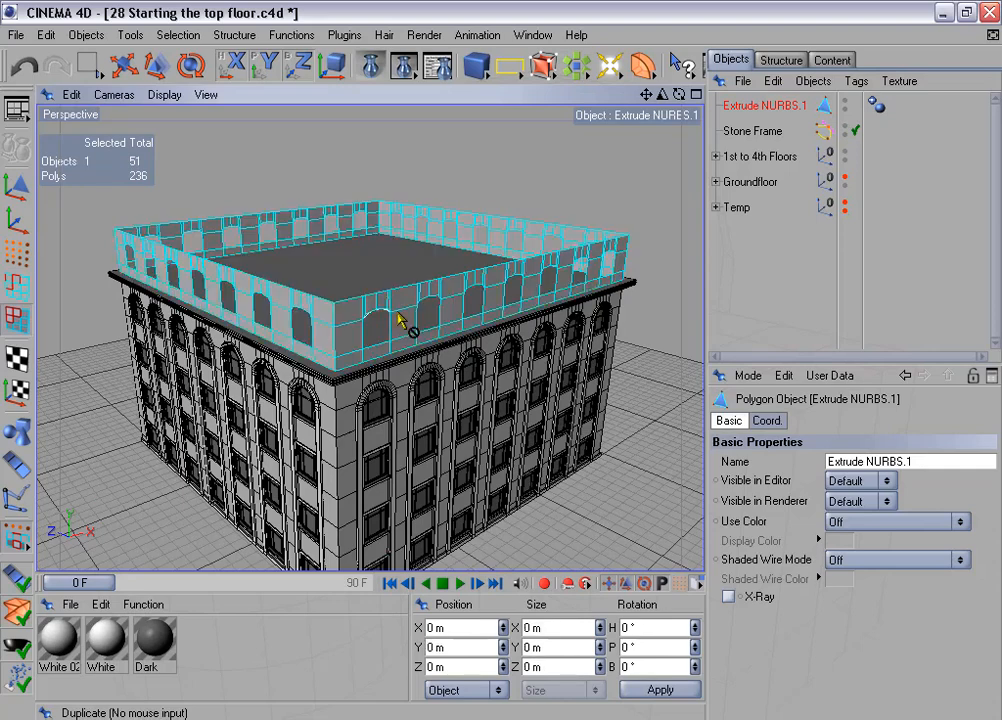
{"action": "right_click", "coordinate": [458, 291]}
{"action": "left_click", "coordinate": [547, 322]}
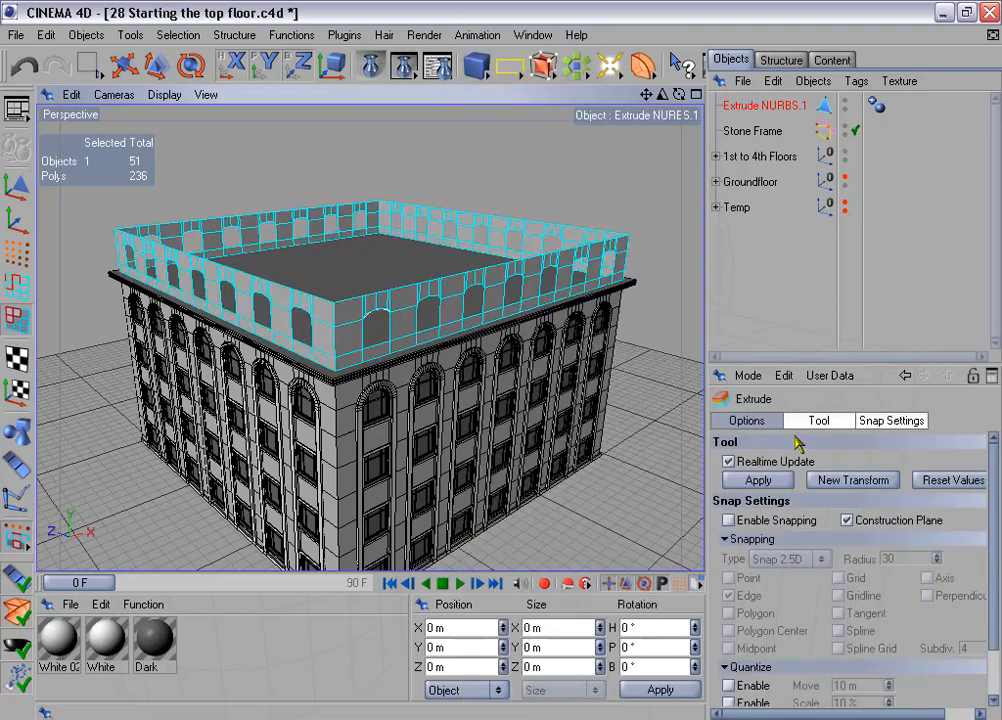
{"action": "left_click", "coordinate": [747, 421]}
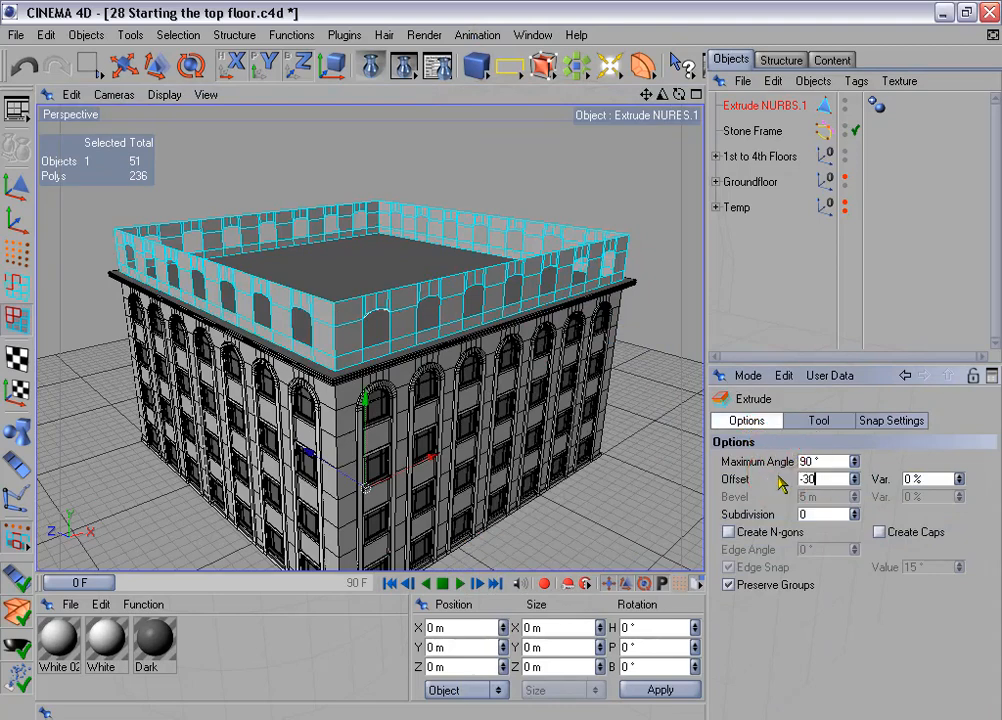
{"action": "type", "text": "-30"}
{"action": "left_click", "coordinate": [879, 533]}
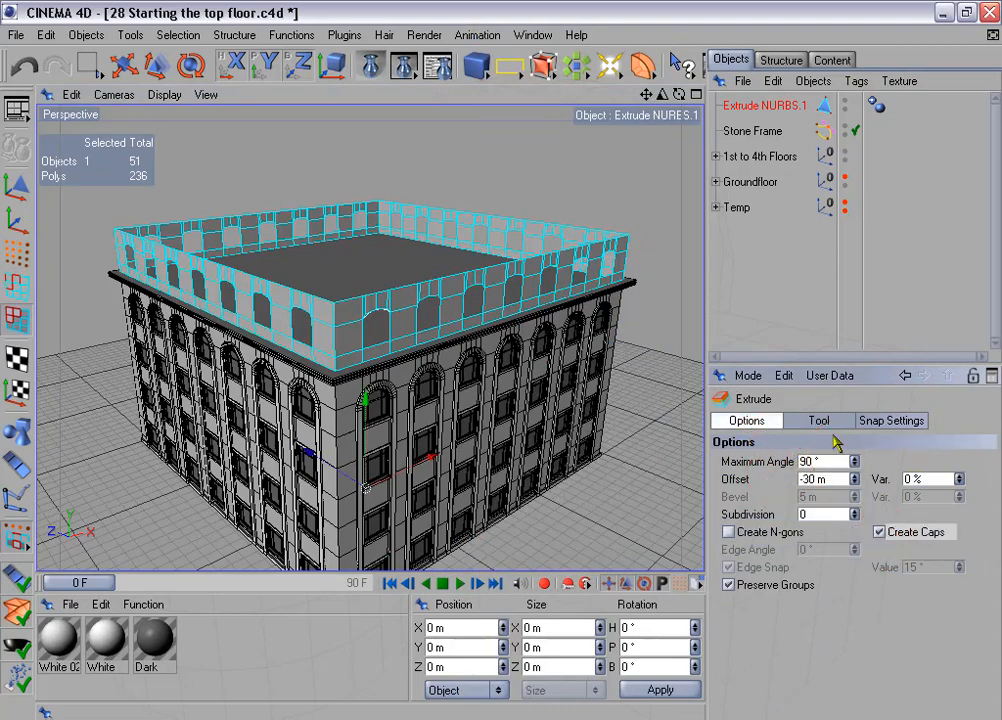
{"action": "left_click", "coordinate": [819, 421], "text": "shift"}
{"action": "left_click", "coordinate": [757, 642]}
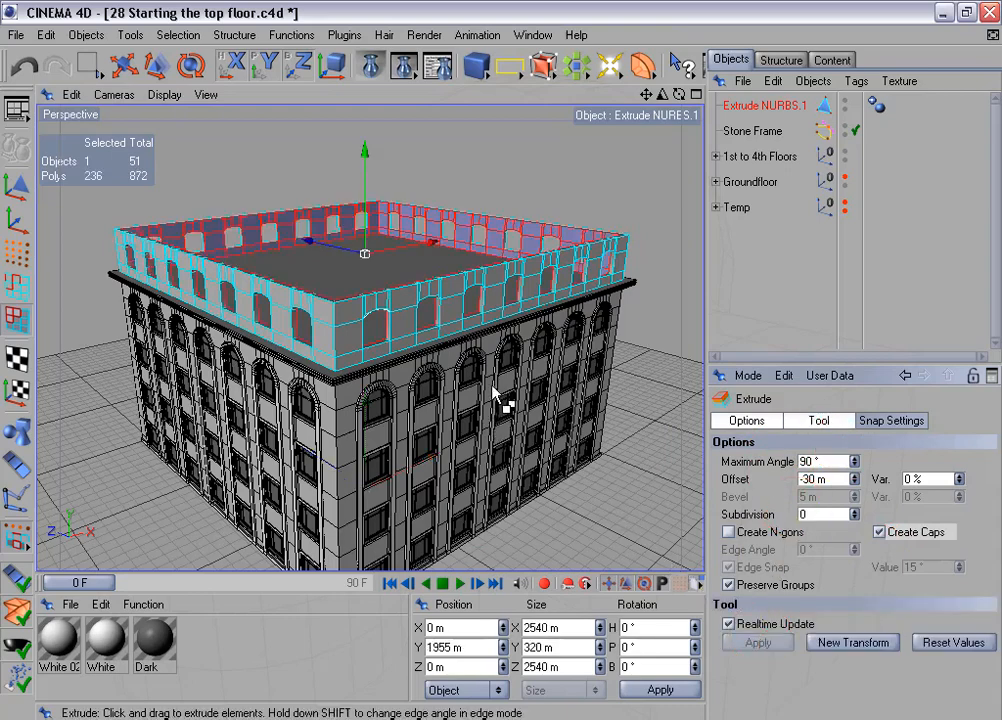
Step: Select all polygons of the thickened wall and reverse their normals
{"action": "key", "text": "ctrl+a"}
{"action": "left_click", "coordinate": [292, 35]}
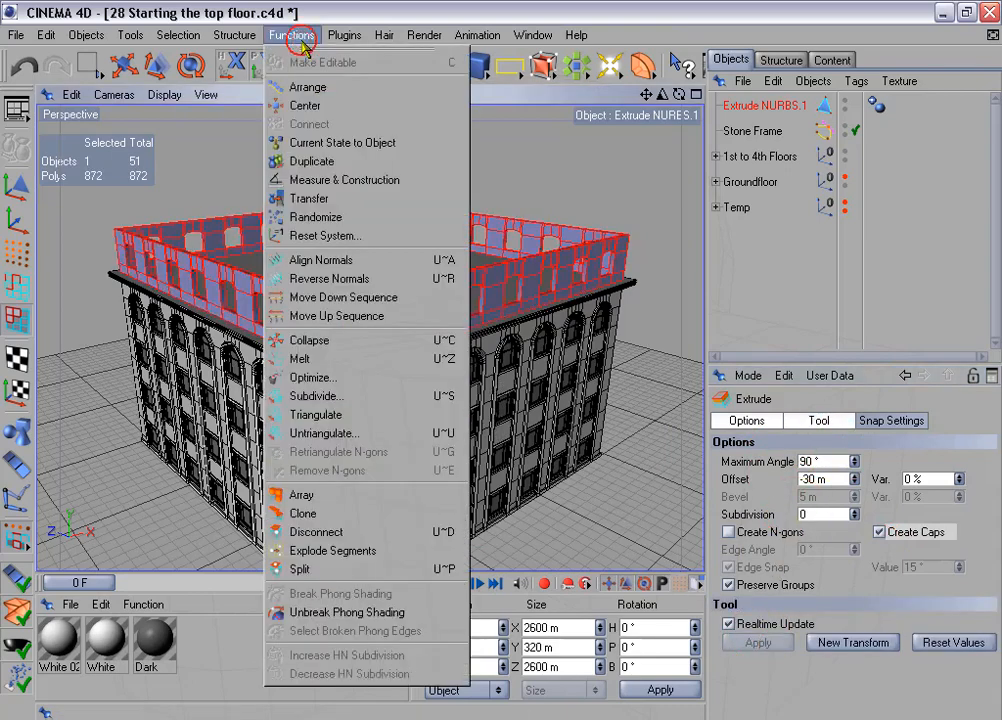
{"action": "left_click", "coordinate": [380, 280]}
Step: Show the wall's points in a maximized top view and activate Rectangle Selection
{"action": "middle_click", "coordinate": [462, 336]}
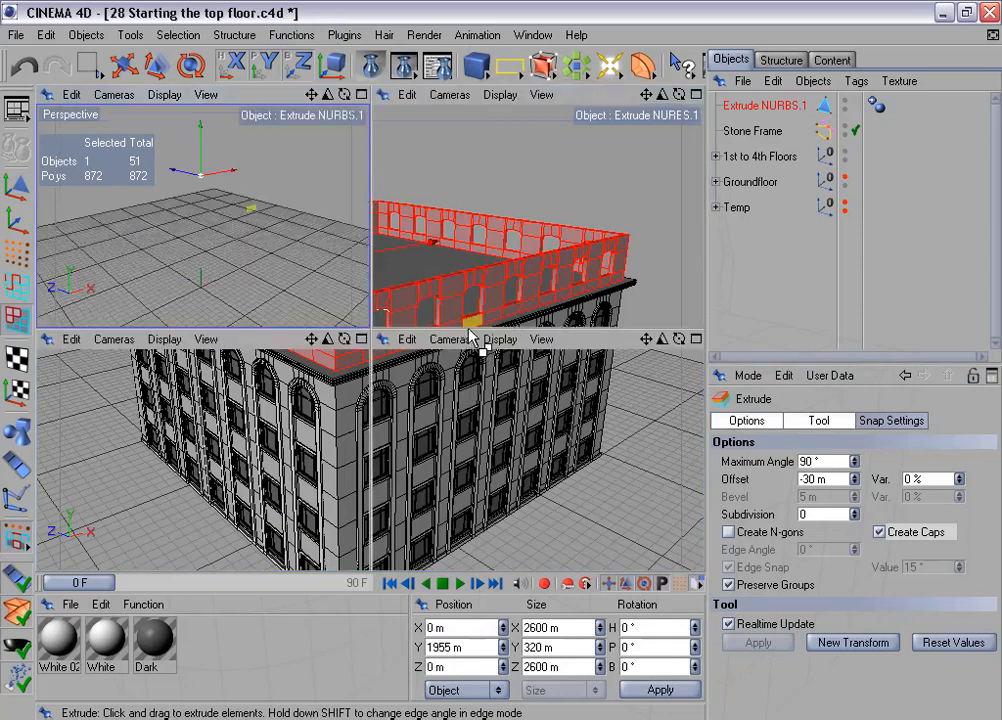
{"action": "middle_click", "coordinate": [530, 273]}
{"action": "left_click", "coordinate": [16, 250]}
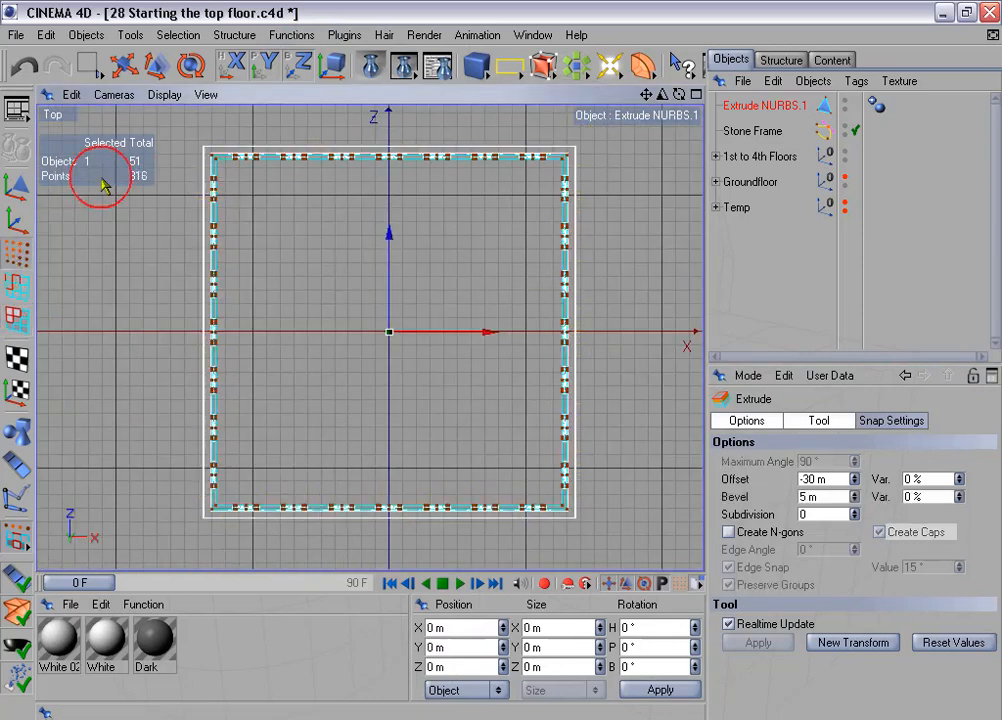
{"action": "key", "text": "0"}
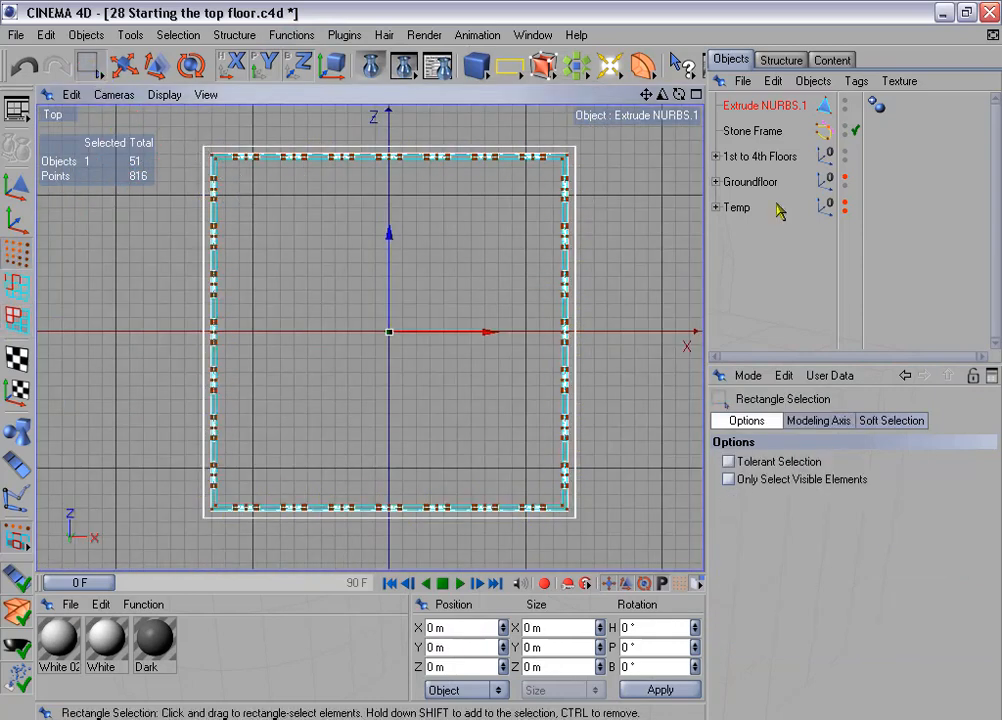
Step: Delete the points of the other three walls, keeping only the front wall, and hide the 1st to 4th Floors group
{"action": "left_click_drag", "start_coordinate": [196, 133], "coordinate": [588, 490]}
{"action": "key", "text": "Delete"}
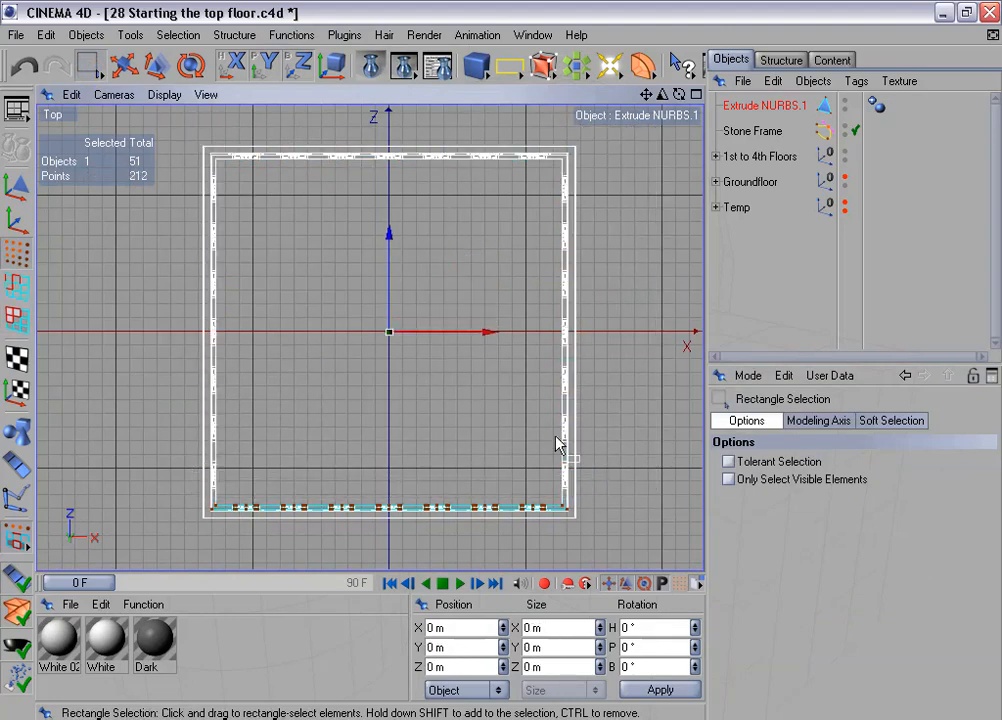
{"action": "middle_click", "coordinate": [403, 298]}
{"action": "middle_click", "coordinate": [237, 215]}
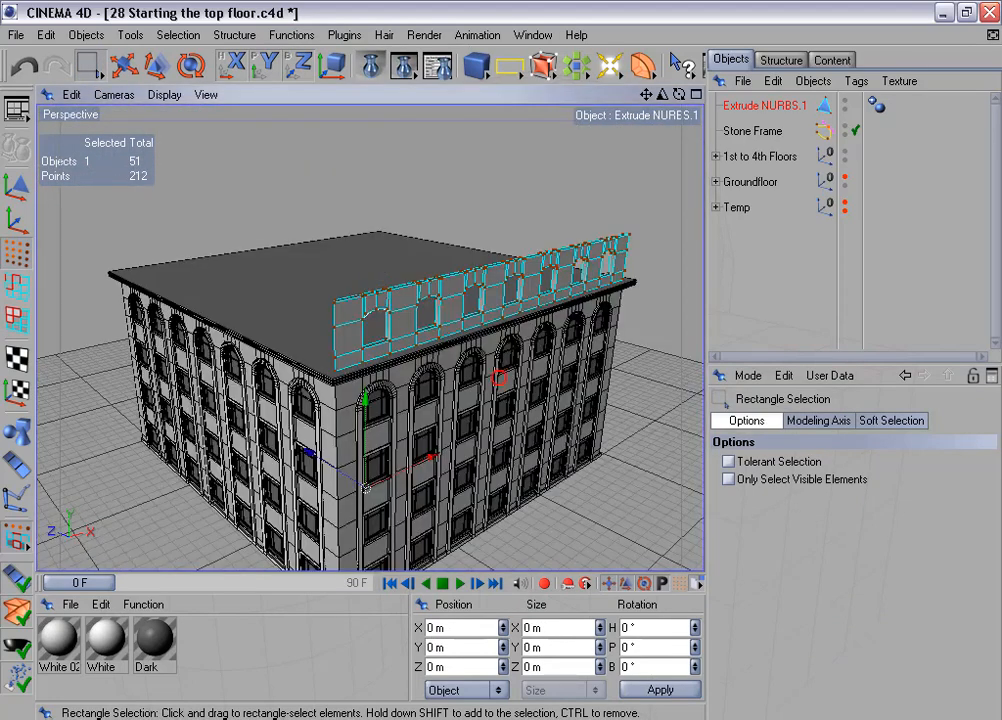
{"action": "double_click", "coordinate": [846, 153]}
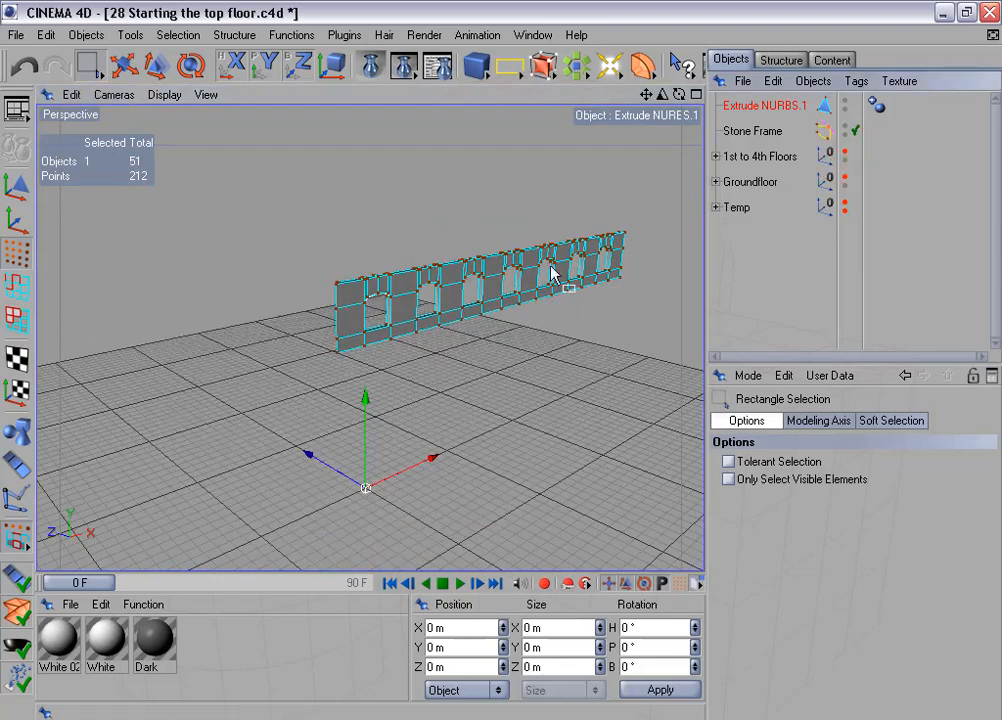
{"action": "left_click_drag", "start_coordinate": [552, 271], "coordinate": [483, 358], "text": "alt"}
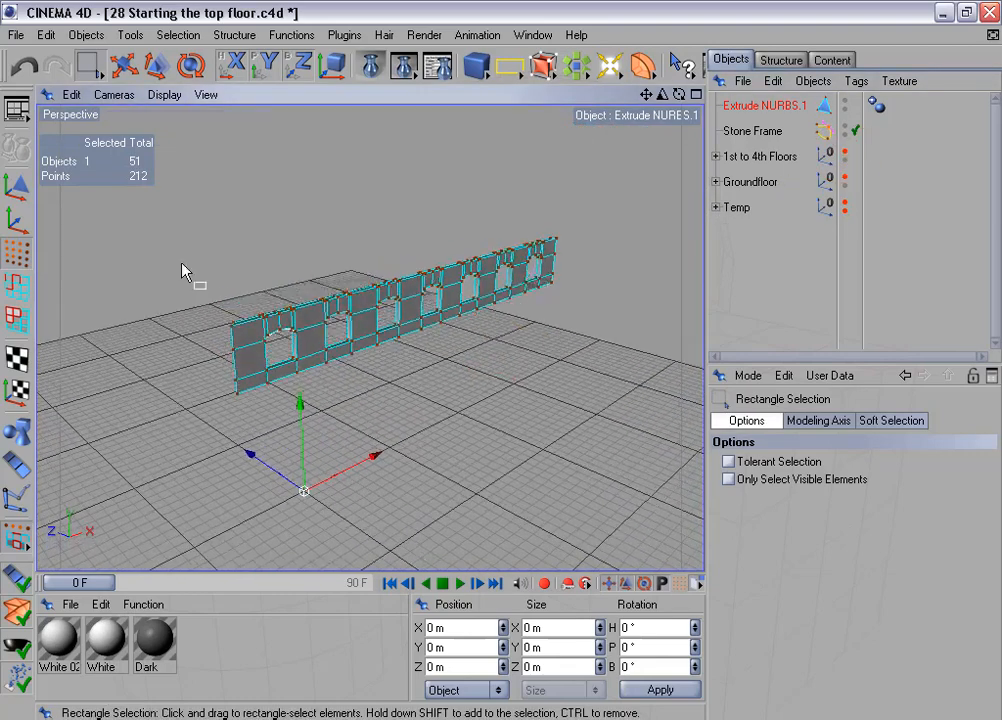
Step: Loop-select the inner polygons of all seven window openings in the front wall and delete them
{"action": "left_click", "coordinate": [17, 319]}
{"action": "left_click", "coordinate": [185, 40]}
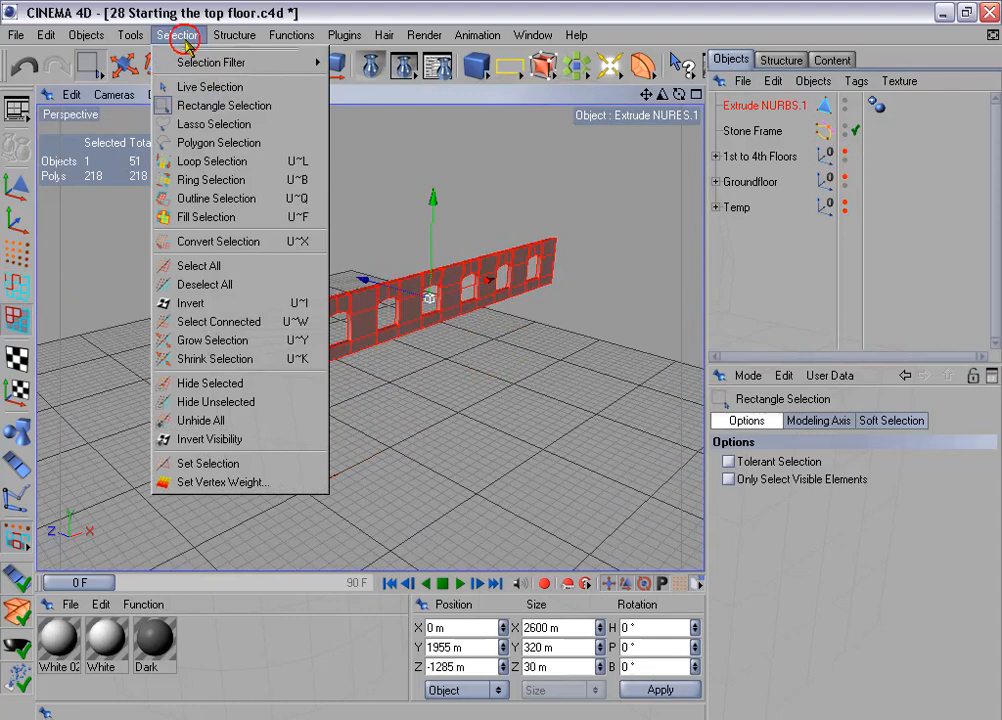
{"action": "left_click", "coordinate": [271, 161]}
{"action": "scroll", "coordinate": [367, 246], "scroll_direction": "up", "scroll_amount": 3}
{"action": "scroll", "coordinate": [399, 272], "scroll_direction": "up", "scroll_amount": 2}
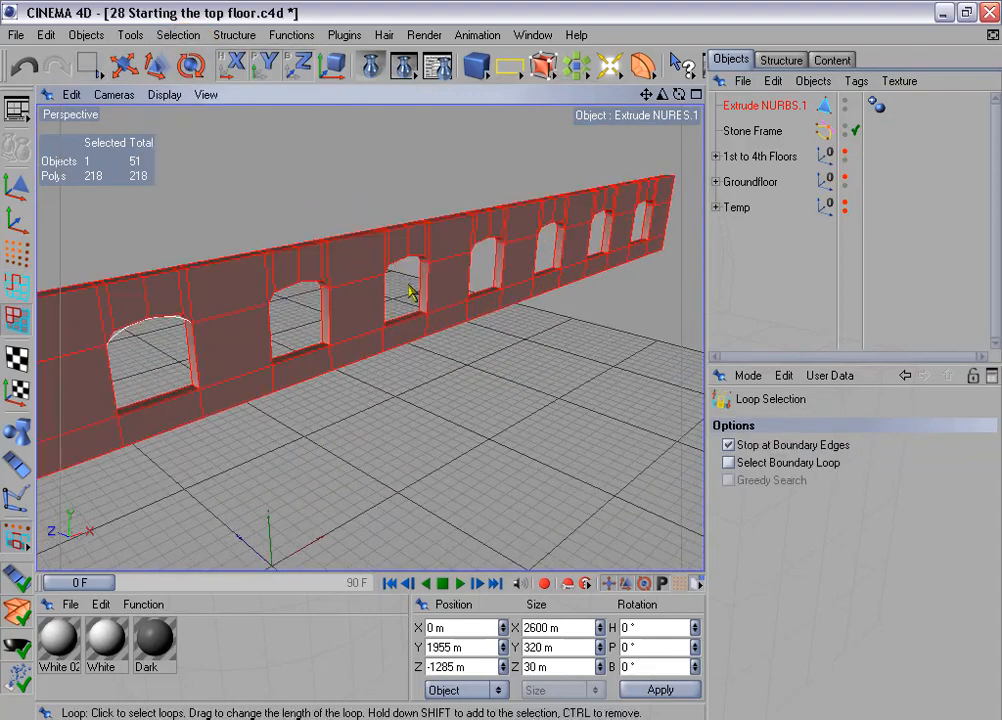
{"action": "left_click_drag", "start_coordinate": [478, 292], "coordinate": [508, 362], "text": "alt"}
{"action": "left_click", "coordinate": [238, 415]}
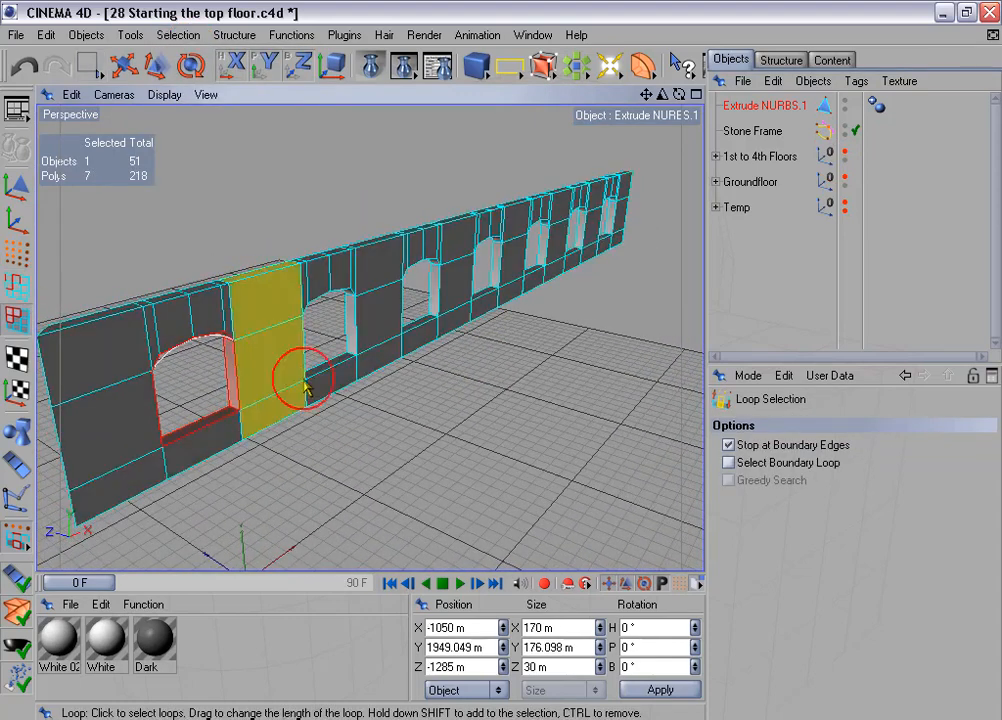
{"action": "left_click", "coordinate": [350, 360], "text": "shift"}
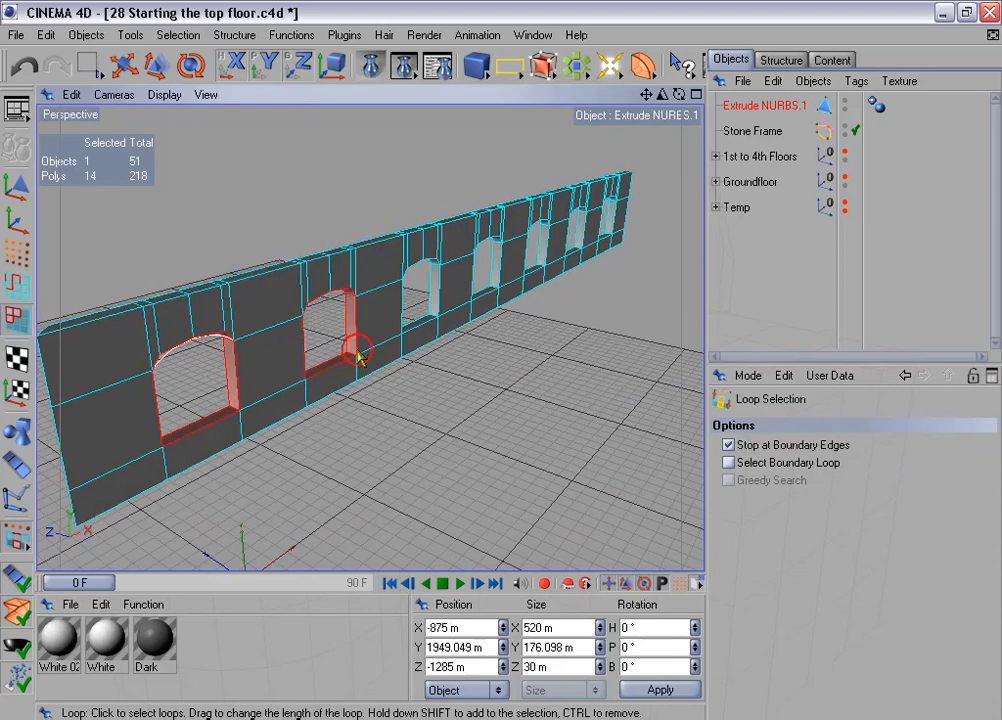
{"action": "left_click", "coordinate": [433, 330], "text": "shift"}
{"action": "left_click", "coordinate": [494, 294], "text": "shift"}
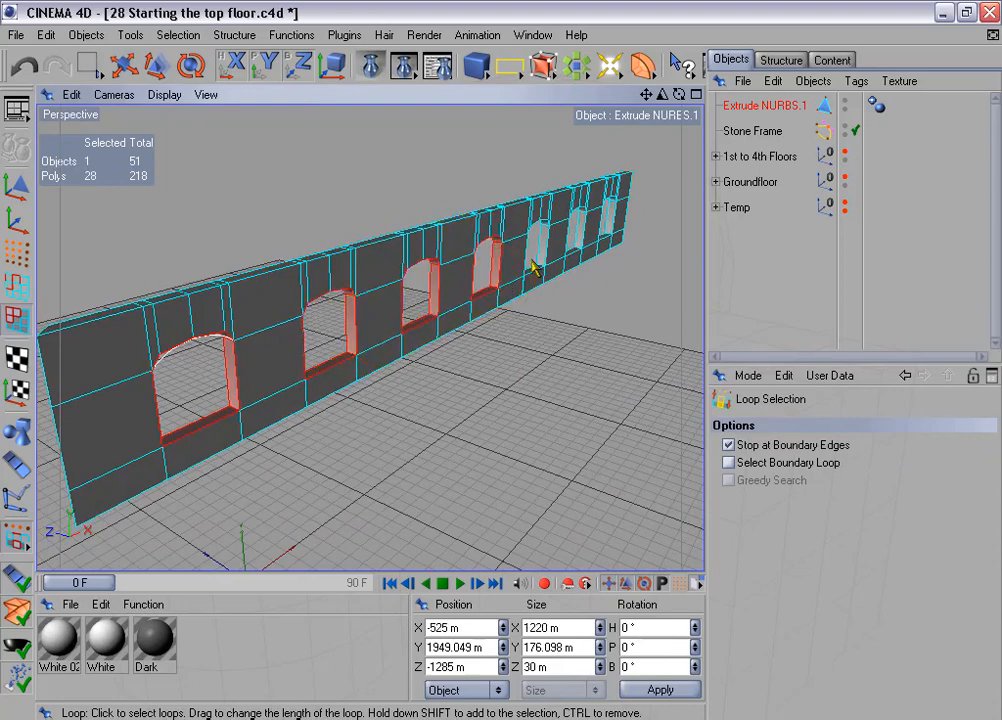
{"action": "left_click", "coordinate": [541, 272], "text": "shift"}
{"action": "middle_click_drag", "start_coordinate": [571, 263], "coordinate": [555, 277], "text": "alt"}
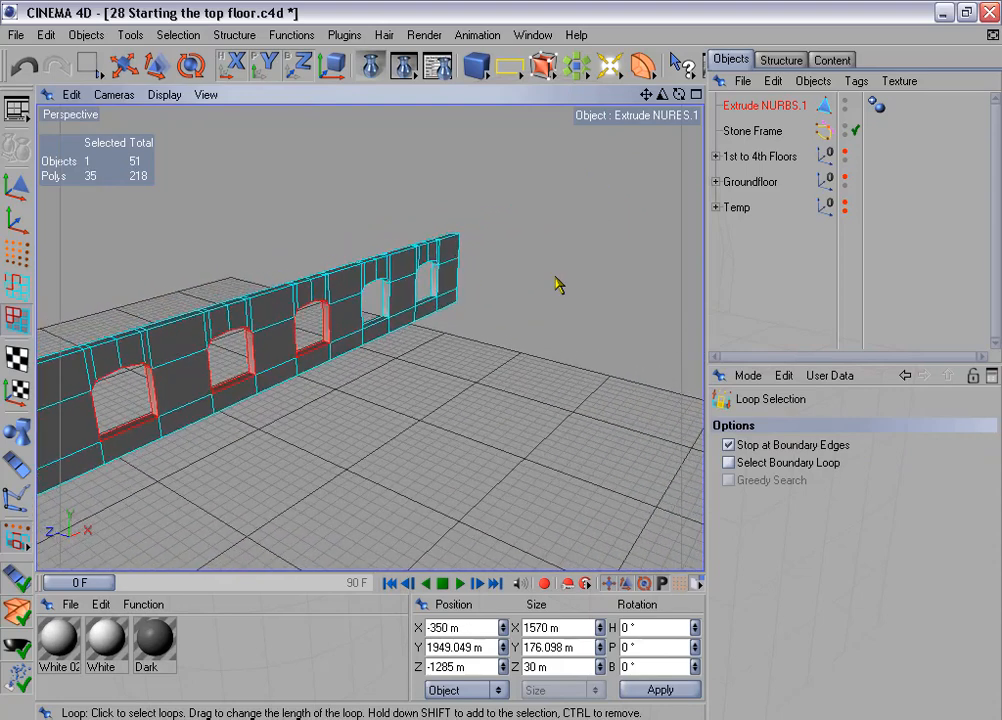
{"action": "scroll", "coordinate": [509, 292], "scroll_direction": "up", "scroll_amount": 5}
{"action": "left_click", "coordinate": [405, 275], "text": "shift"}
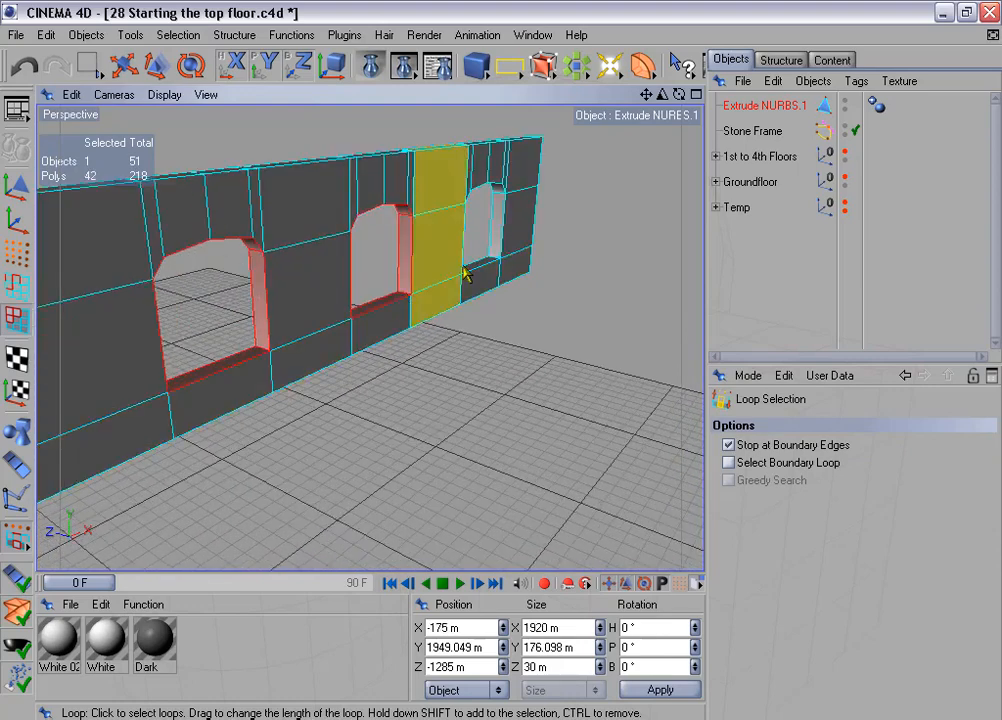
{"action": "left_click", "coordinate": [494, 259], "text": "shift"}
{"action": "scroll", "coordinate": [494, 260], "scroll_direction": "down", "scroll_amount": 5}
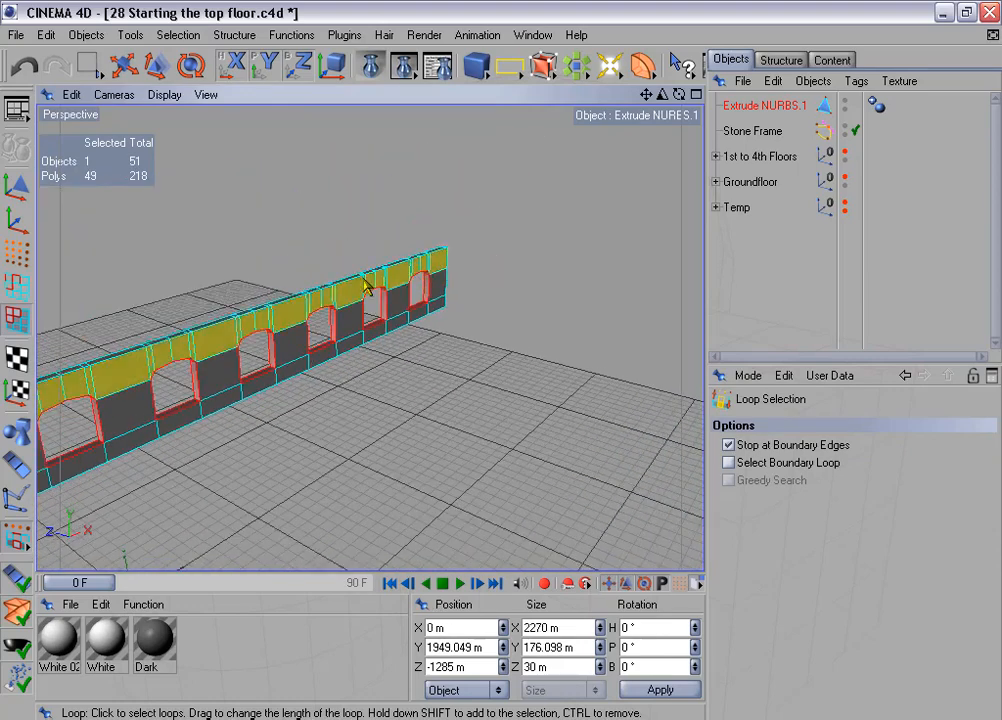
{"action": "middle_click_drag", "start_coordinate": [365, 281], "coordinate": [519, 227], "text": "alt"}
{"action": "key", "text": "Delete"}
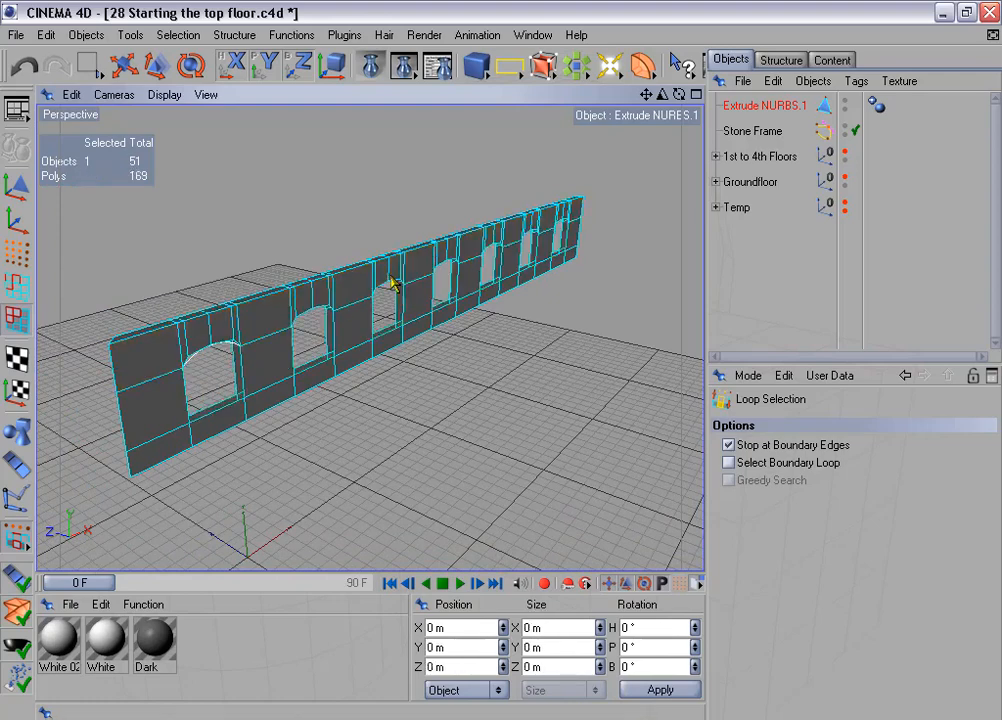
Step: Duplicate the front wall into three copies rotated in 90° steps to form all four sides of the floor
{"action": "scroll", "coordinate": [451, 384], "scroll_direction": "down", "scroll_amount": 2}
{"action": "left_click", "coordinate": [286, 36]}
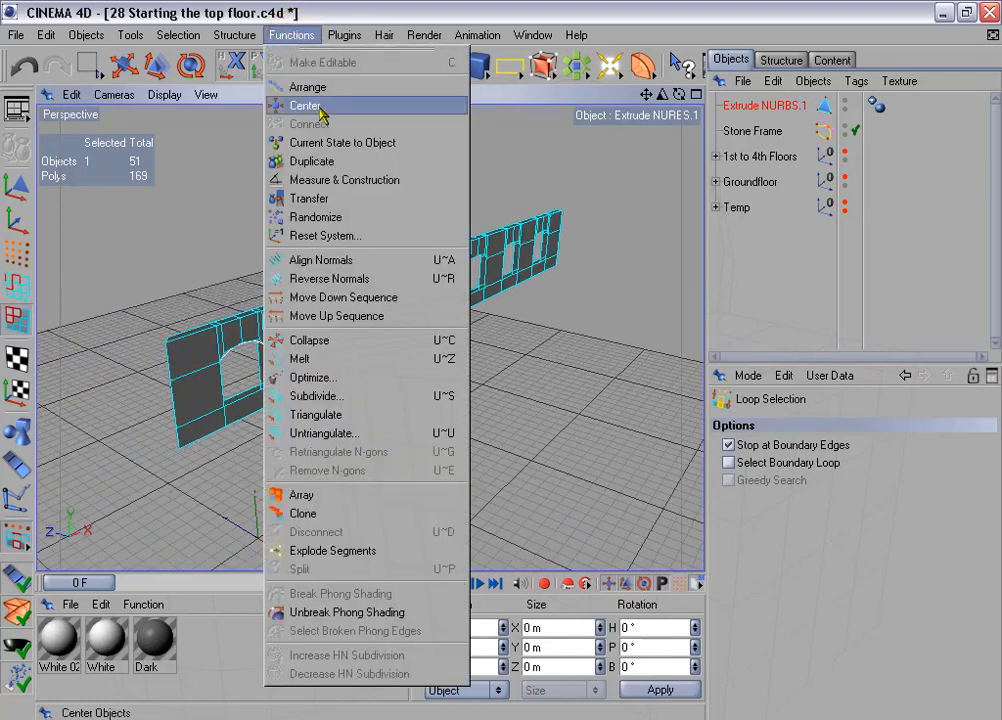
{"action": "left_click", "coordinate": [300, 161]}
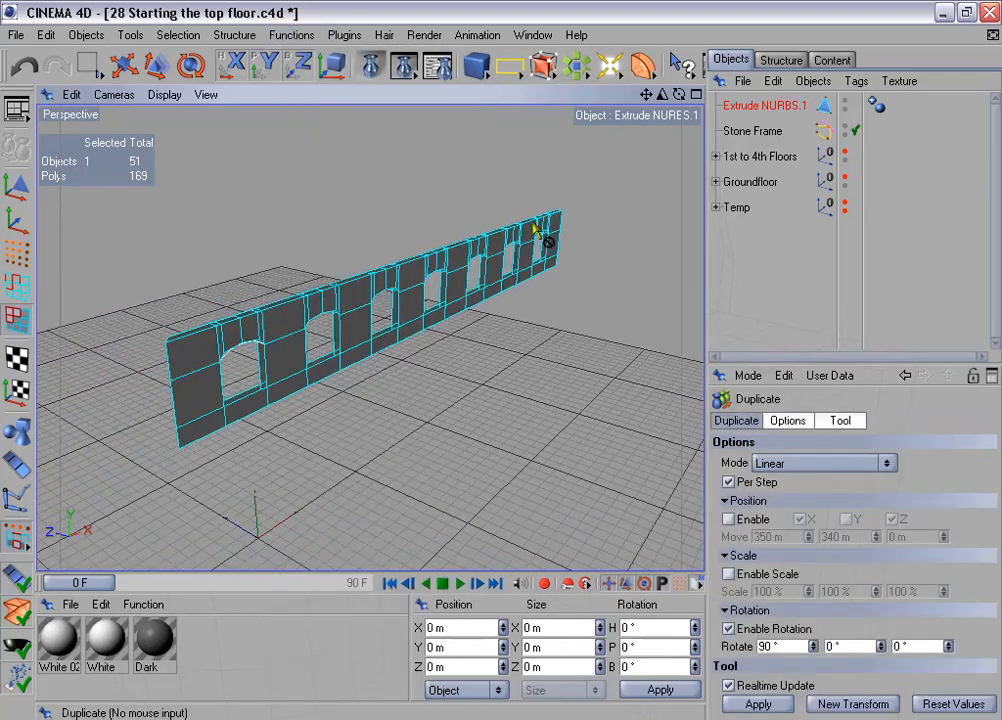
{"action": "left_click", "coordinate": [838, 421]}
{"action": "left_click", "coordinate": [758, 480]}
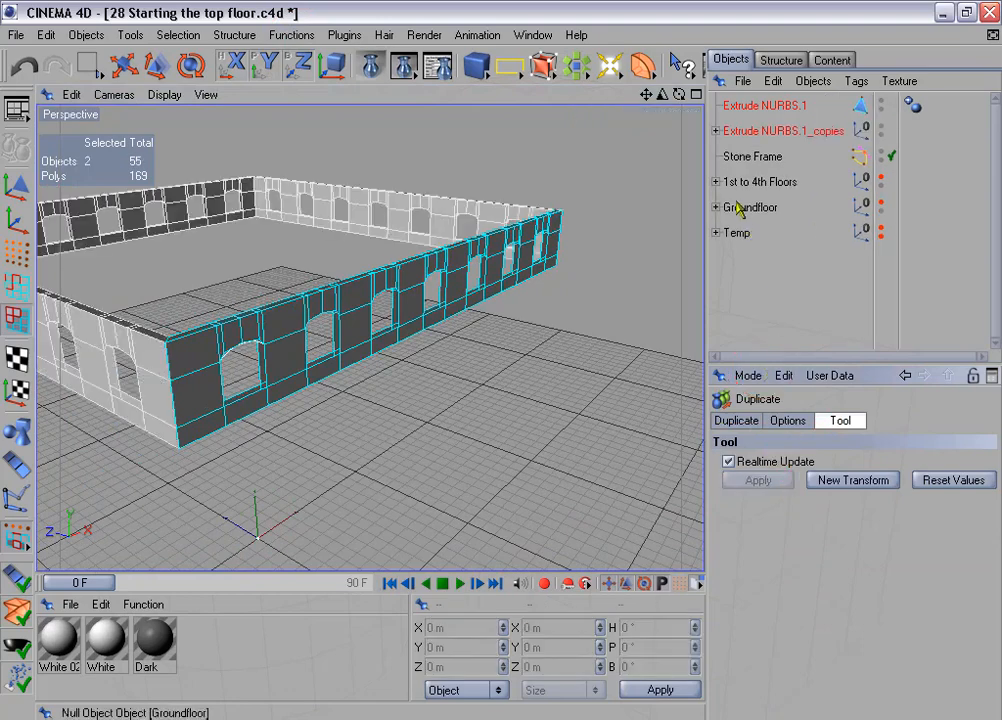
Step: Connect the original wall and its three copies into one object, and delete the separate source objects
{"action": "left_click", "coordinate": [716, 131]}
{"action": "left_click", "coordinate": [752, 156]}
{"action": "left_click", "coordinate": [752, 207], "text": "shift"}
{"action": "right_click", "coordinate": [752, 207]}
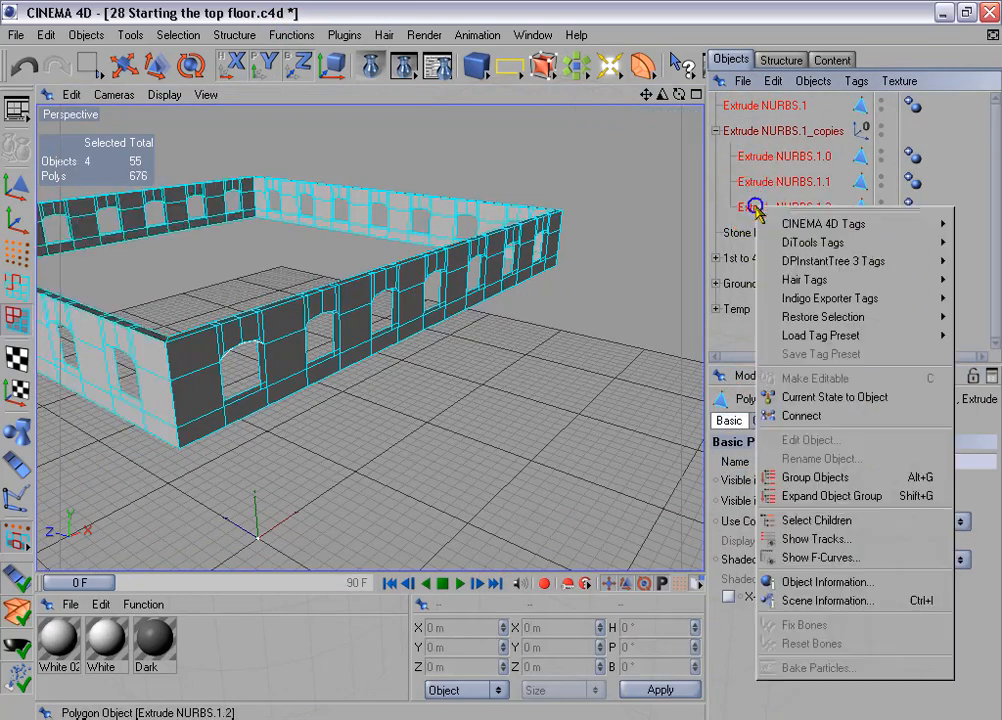
{"action": "left_click", "coordinate": [801, 415]}
{"action": "left_click", "coordinate": [760, 131]}
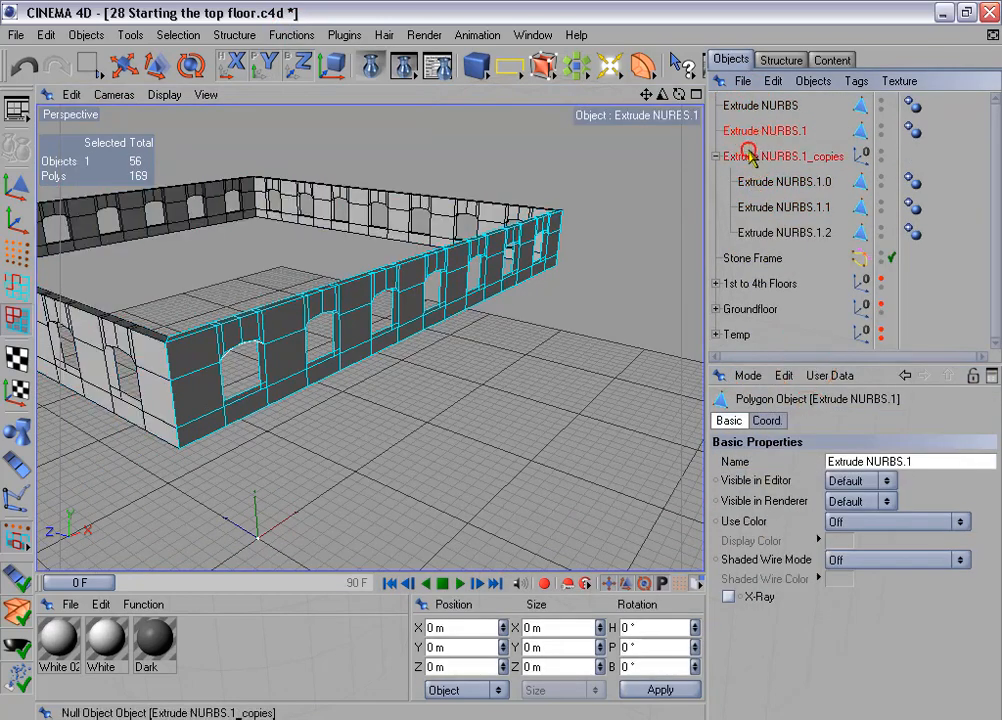
{"action": "left_click", "coordinate": [748, 155], "text": "shift"}
{"action": "key", "text": "Delete"}
Step: Rename the connected wall object as Walls
{"action": "double_click", "coordinate": [745, 105]}
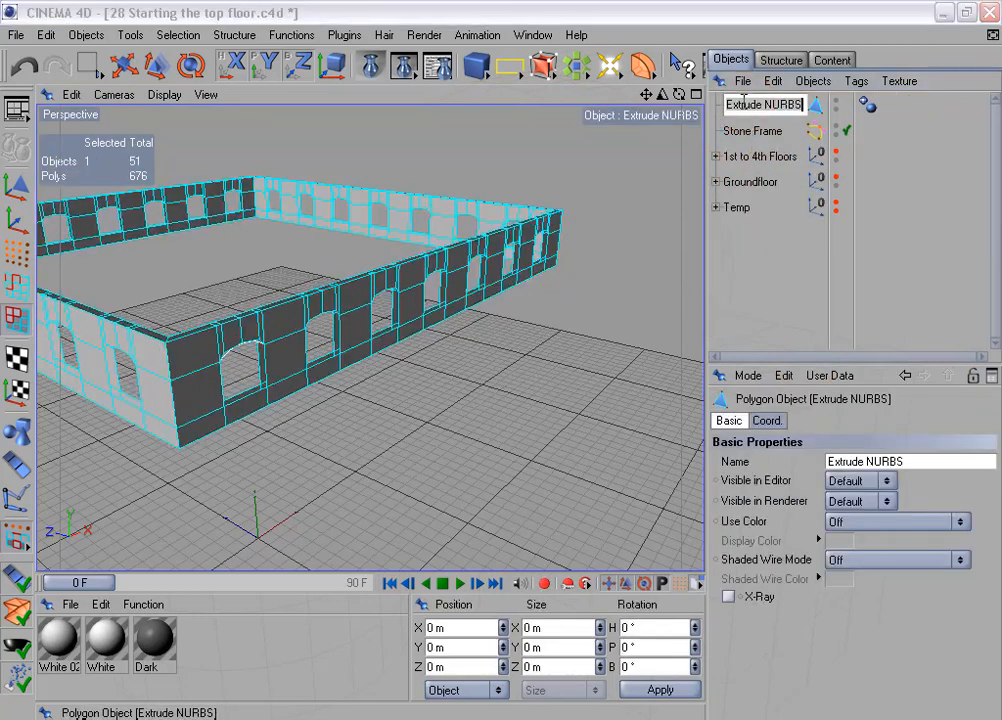
{"action": "type", "text": "Wa"}
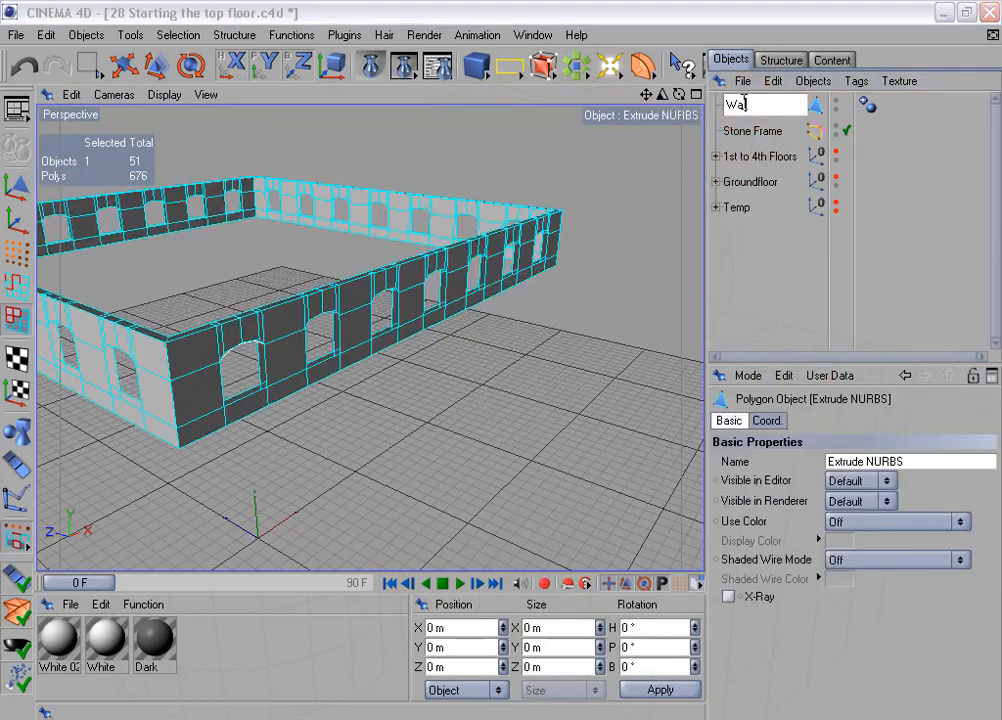
{"action": "type", "text": "lls"}
{"action": "key", "text": "Return"}
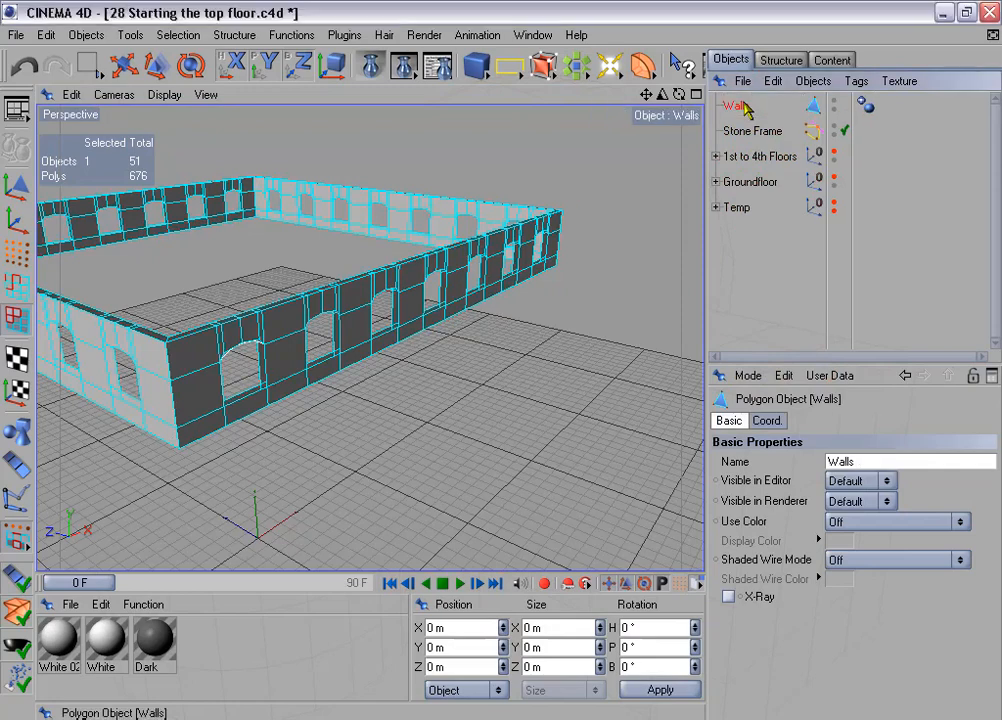
Step: Deselect all points of the Walls object and optimize it to merge its duplicate points
{"action": "left_click", "coordinate": [15, 250]}
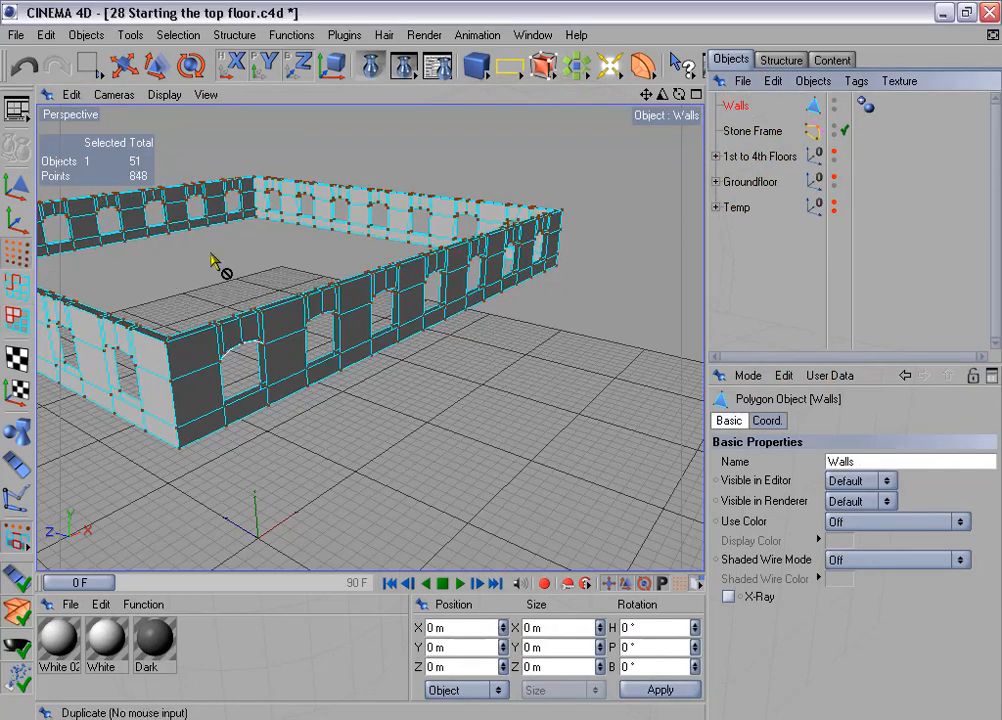
{"action": "left_click_drag", "start_coordinate": [222, 266], "coordinate": [300, 270], "text": "alt"}
{"action": "left_click", "coordinate": [178, 34]}
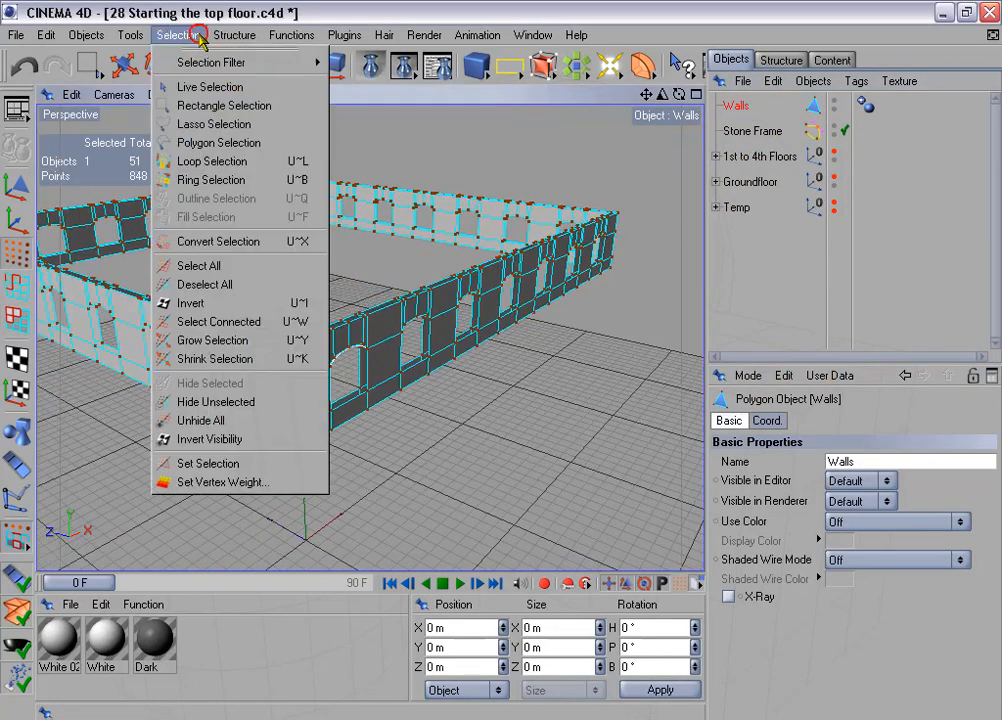
{"action": "left_click", "coordinate": [205, 284]}
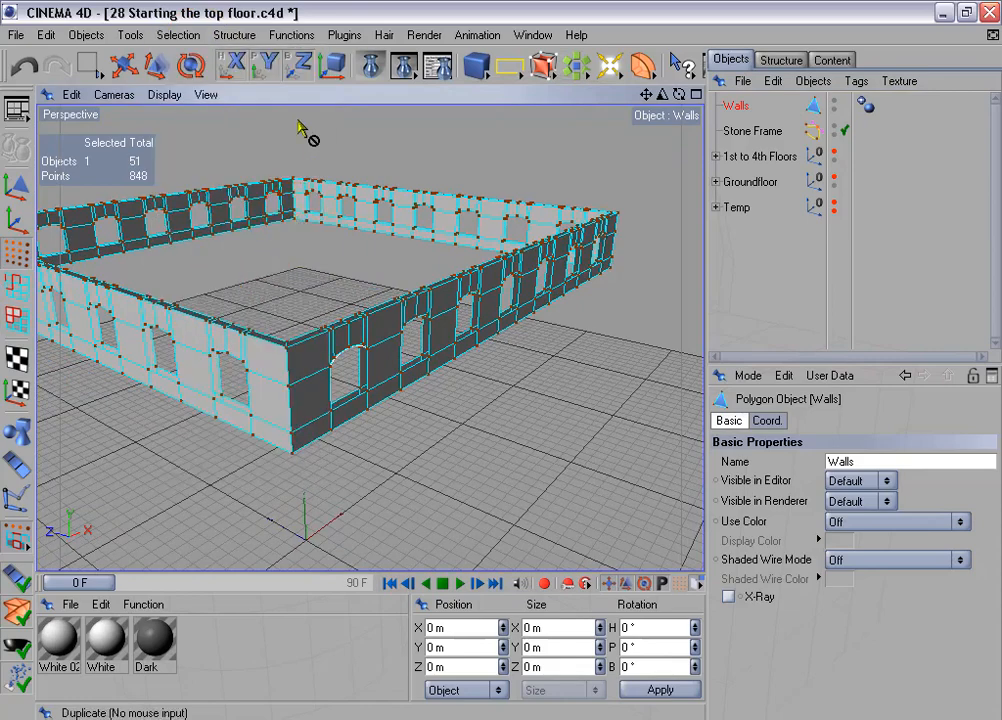
{"action": "left_click", "coordinate": [291, 34]}
{"action": "left_click", "coordinate": [372, 380]}
{"action": "left_click", "coordinate": [357, 416]}
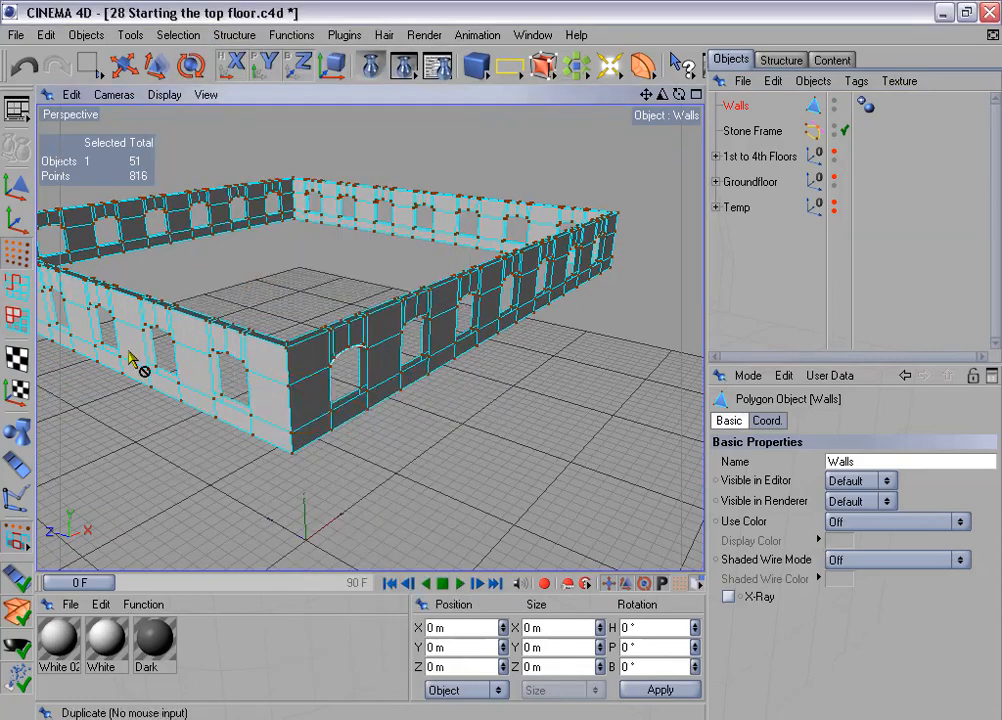
Step: Loop-select the top and bottom polygon strips of the Walls object and delete them
{"action": "left_click", "coordinate": [16, 320]}
{"action": "left_click_drag", "start_coordinate": [368, 250], "coordinate": [367, 275], "text": "alt"}
{"action": "left_click", "coordinate": [178, 34]}
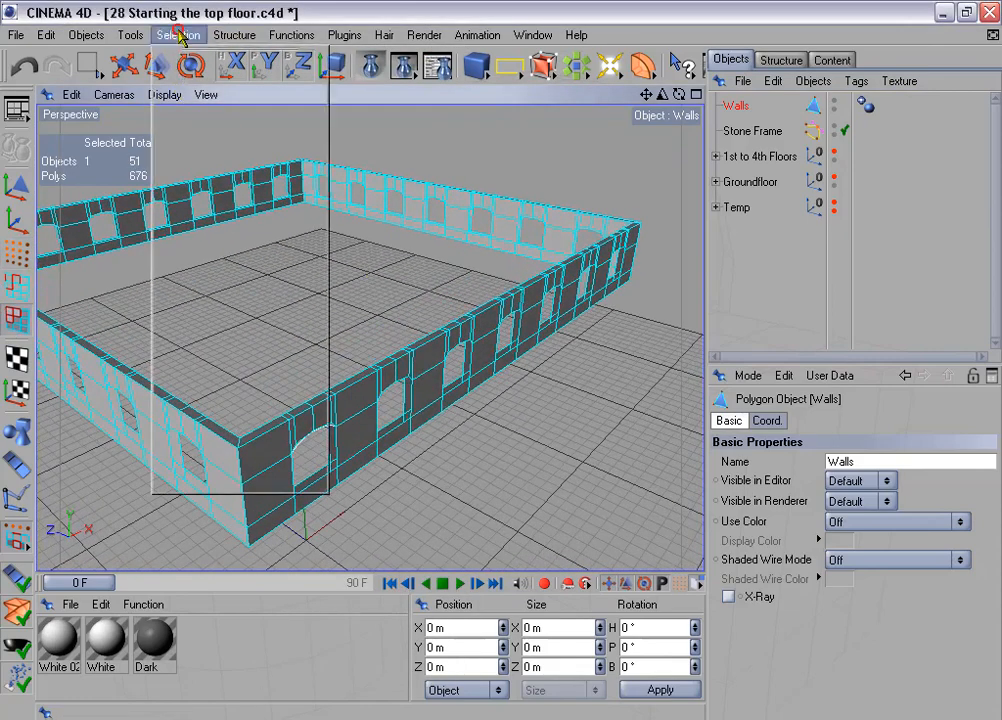
{"action": "left_click", "coordinate": [262, 163]}
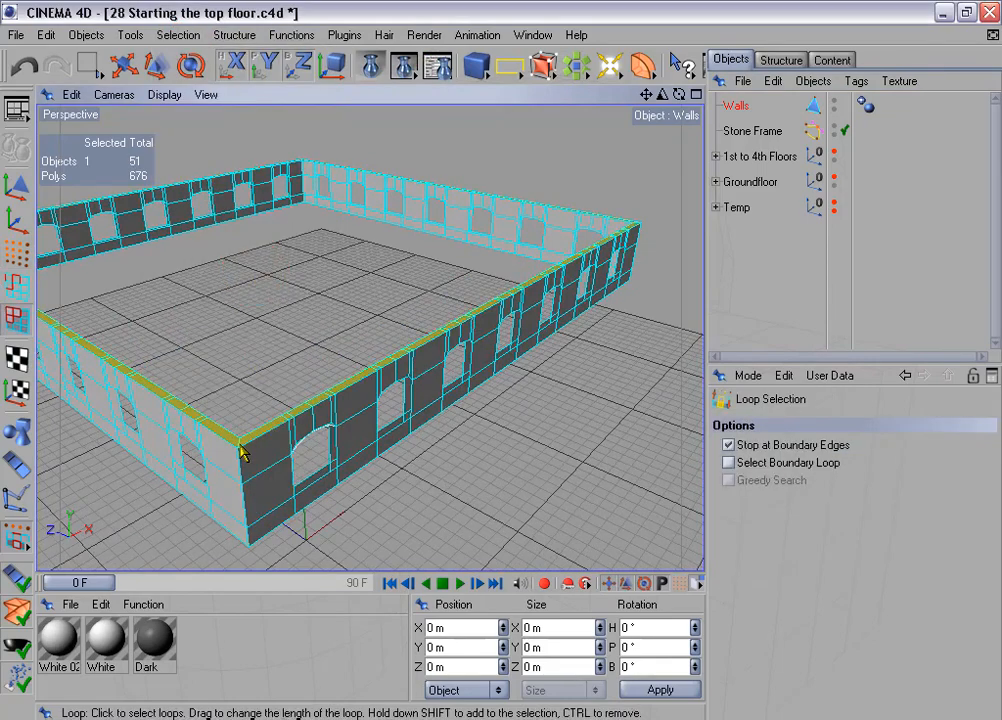
{"action": "left_click", "coordinate": [239, 440]}
{"action": "left_click_drag", "start_coordinate": [460, 166], "coordinate": [368, 150], "text": "alt"}
{"action": "left_click_drag", "start_coordinate": [500, 361], "coordinate": [340, 197], "text": "alt"}
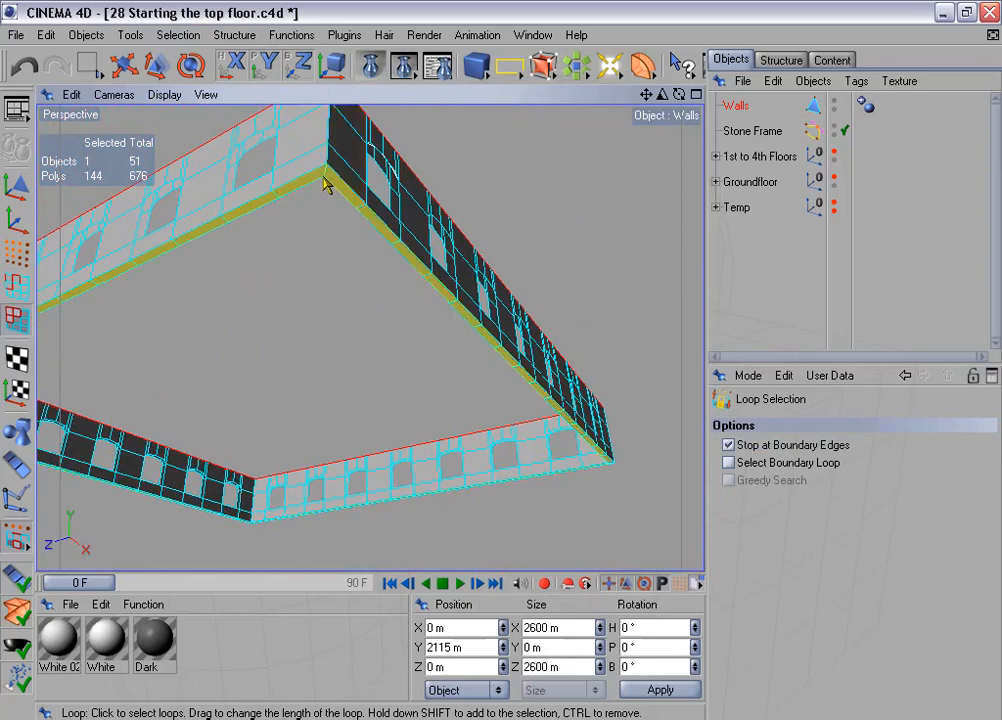
{"action": "left_click", "coordinate": [335, 186], "text": "shift"}
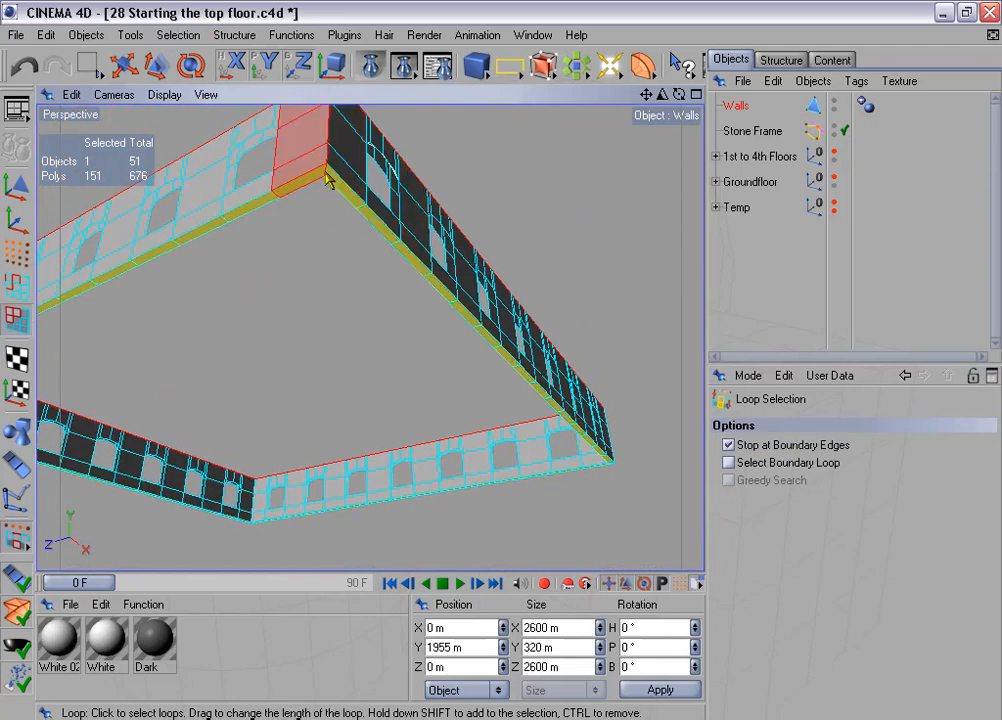
{"action": "key", "text": "ctrl+z"}
{"action": "left_click", "coordinate": [325, 176], "text": "shift"}
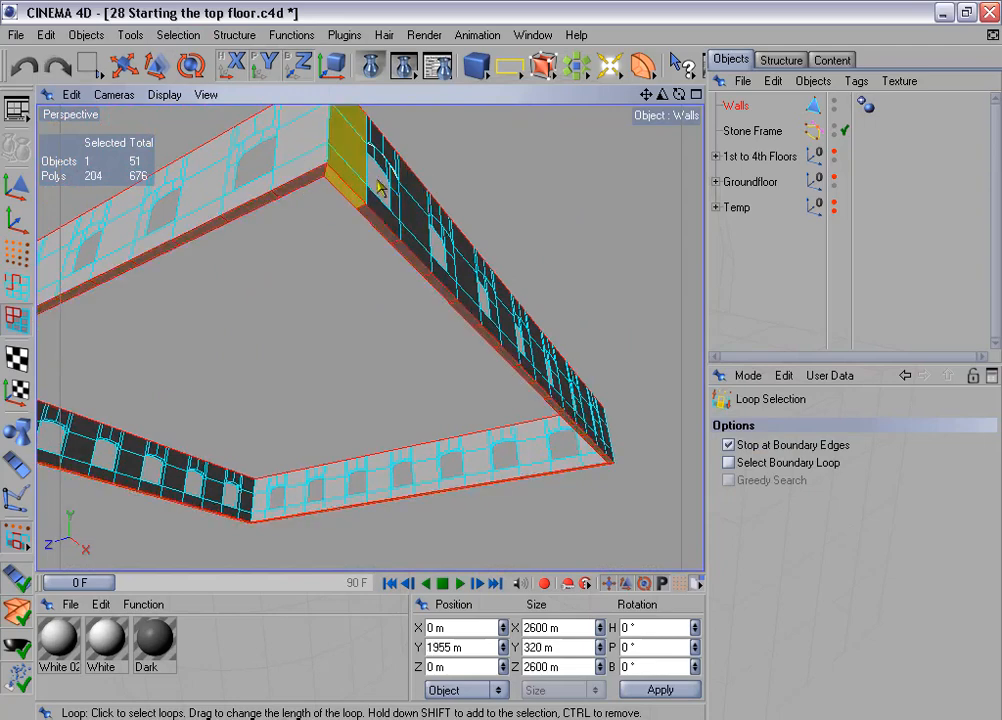
{"action": "mouse_move", "coordinate": [484, 195]}
{"action": "left_mouse_down", "text": "alt"}
{"action": "mouse_move", "coordinate": [491, 130]}
{"action": "mouse_move", "coordinate": [496, 193]}
{"action": "left_mouse_up", "text": "alt"}
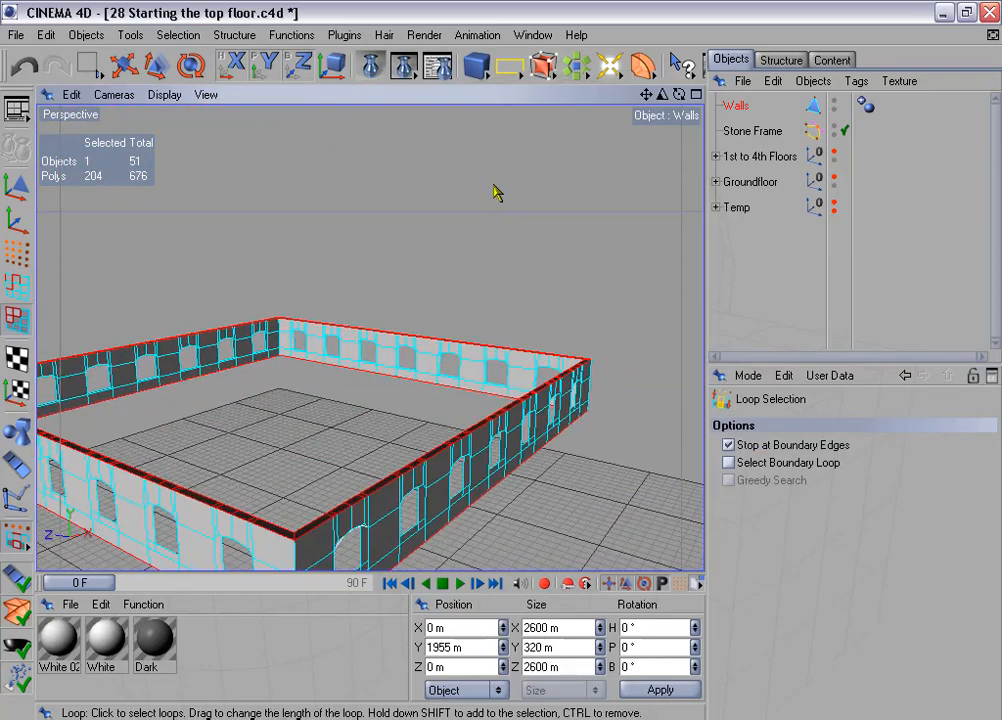
{"action": "key", "text": "Delete"}
{"action": "left_click_drag", "start_coordinate": [472, 262], "coordinate": [478, 357], "text": "alt"}
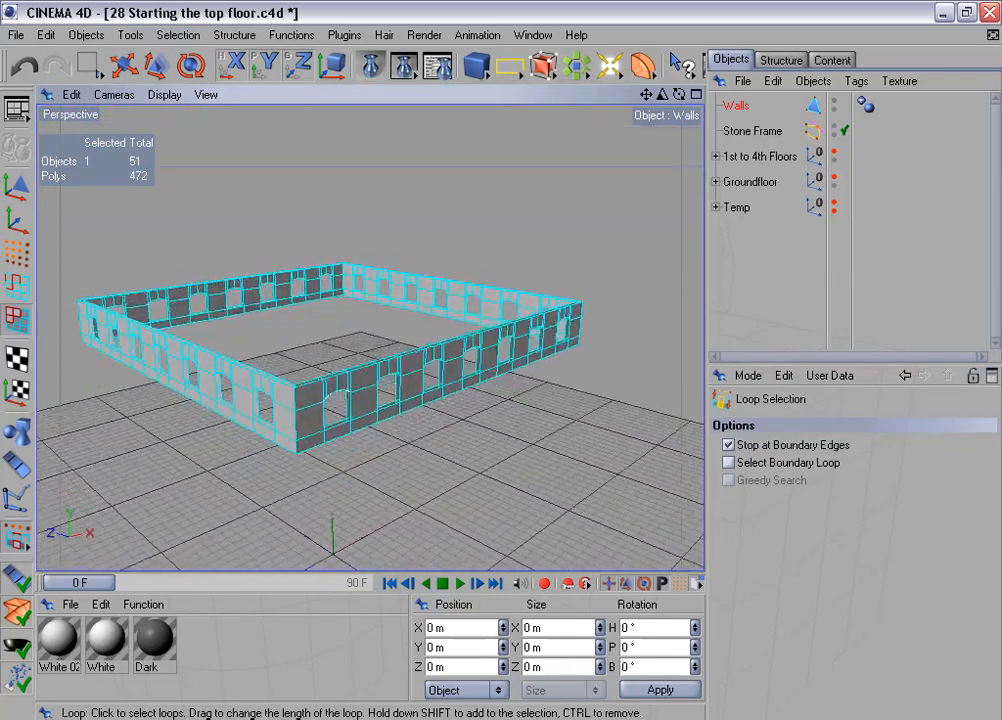
Step: Isolate the Stone Frame spline in the front view, framed close up, with the Walls object hidden
{"action": "left_click_drag", "start_coordinate": [398, 399], "coordinate": [436, 405], "text": "alt"}
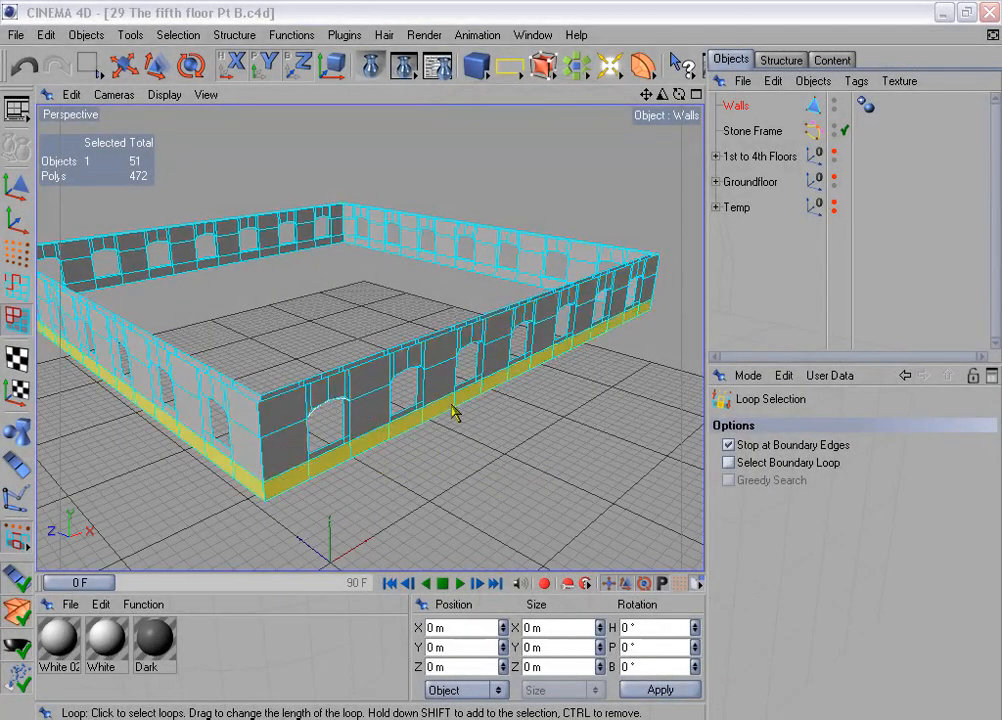
{"action": "left_click", "coordinate": [752, 131]}
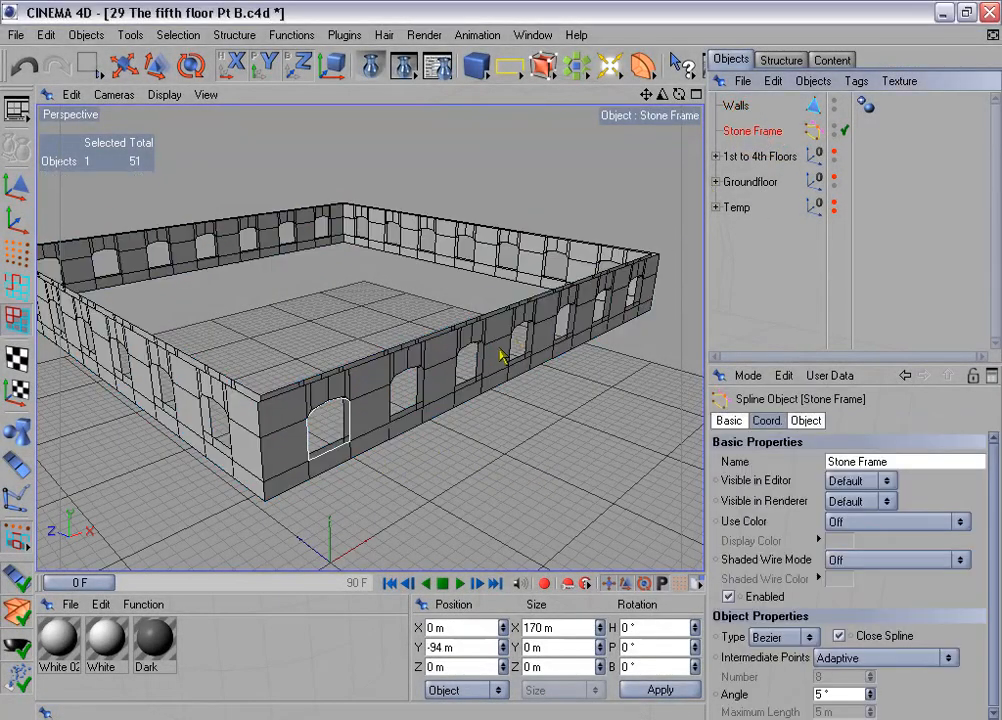
{"action": "middle_click", "coordinate": [512, 403]}
{"action": "middle_click", "coordinate": [530, 439]}
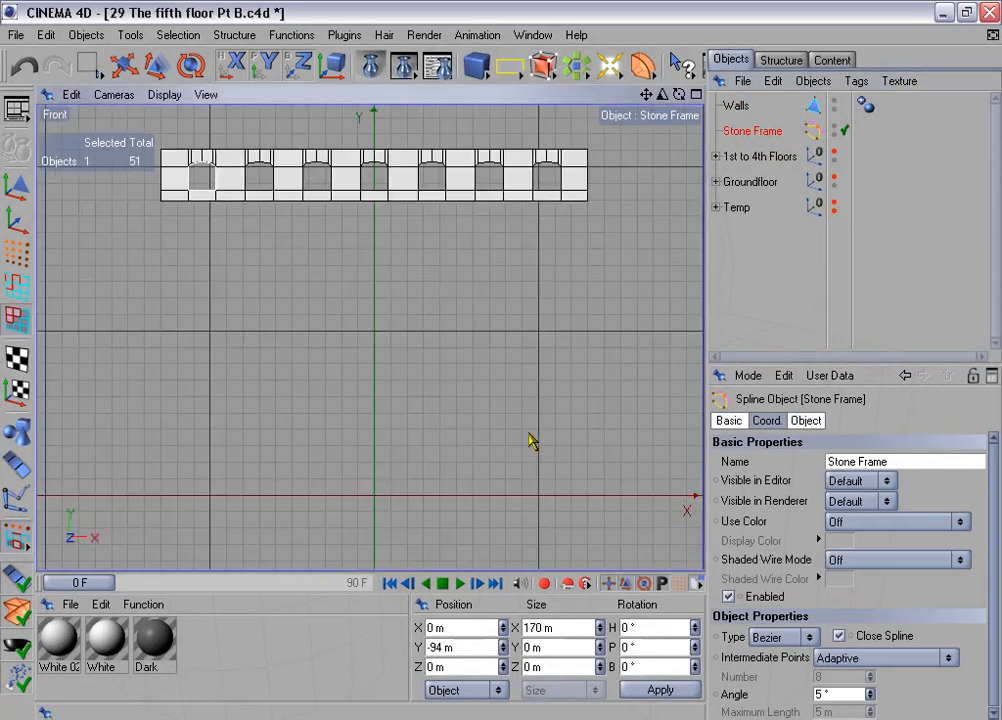
{"action": "key", "text": "o"}
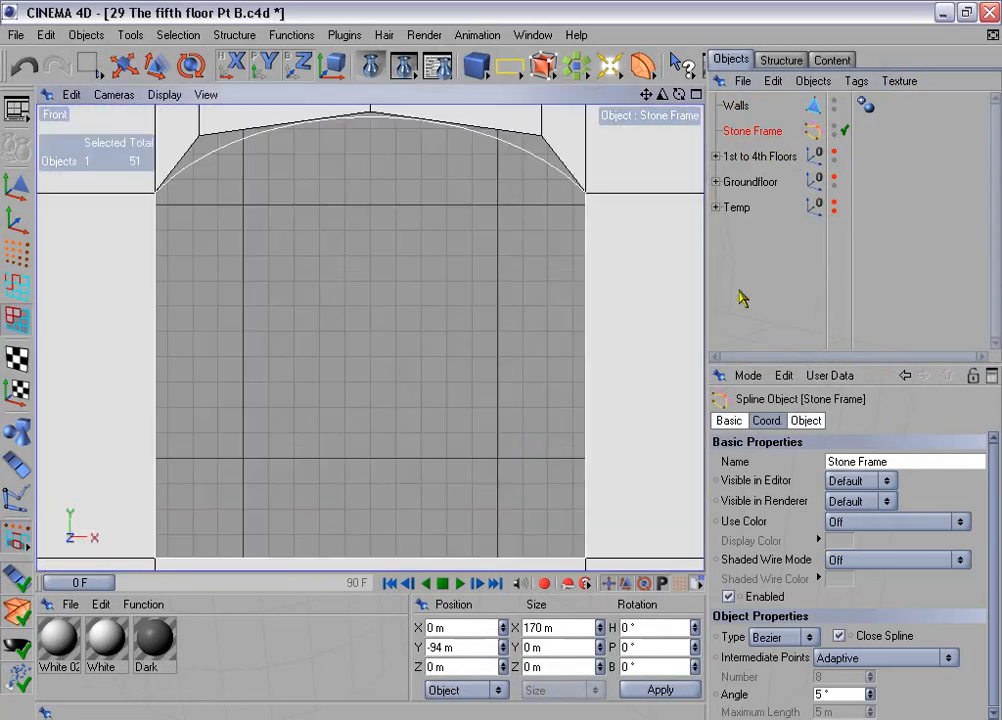
{"action": "left_click", "coordinate": [833, 102]}
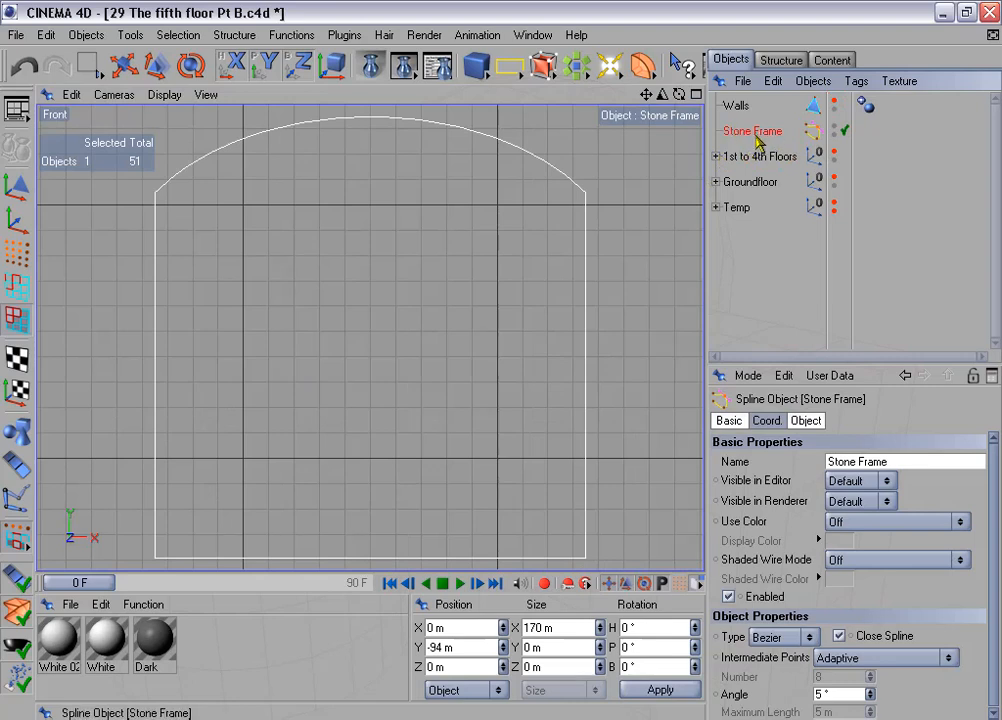
Step: Place the Stone Frame spline inside a new Extrude NURBS and set its Z movement to 0 m
{"action": "left_click_drag", "start_coordinate": [546, 67], "coordinate": [606, 82], "text": "alt"}
{"action": "left_click", "coordinate": [806, 420]}
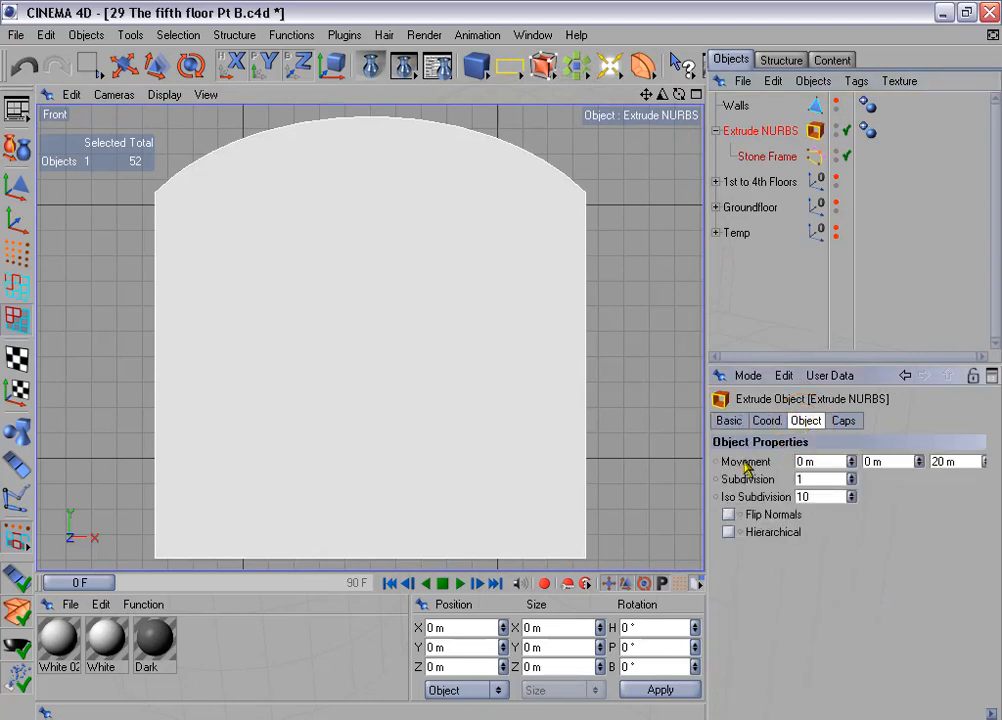
{"action": "left_click_drag", "start_coordinate": [961, 462], "coordinate": [927, 467]}
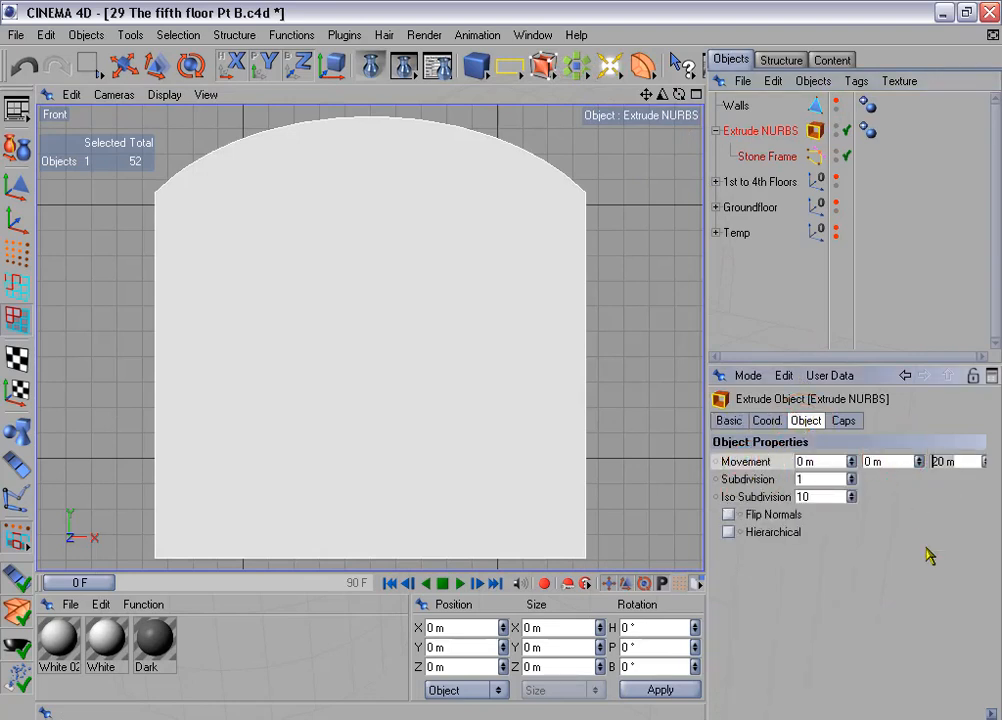
{"action": "type", "text": "0"}
Step: Set the Stone Frame spline's intermediate points to Natural with a number of 15
{"action": "left_click", "coordinate": [766, 158]}
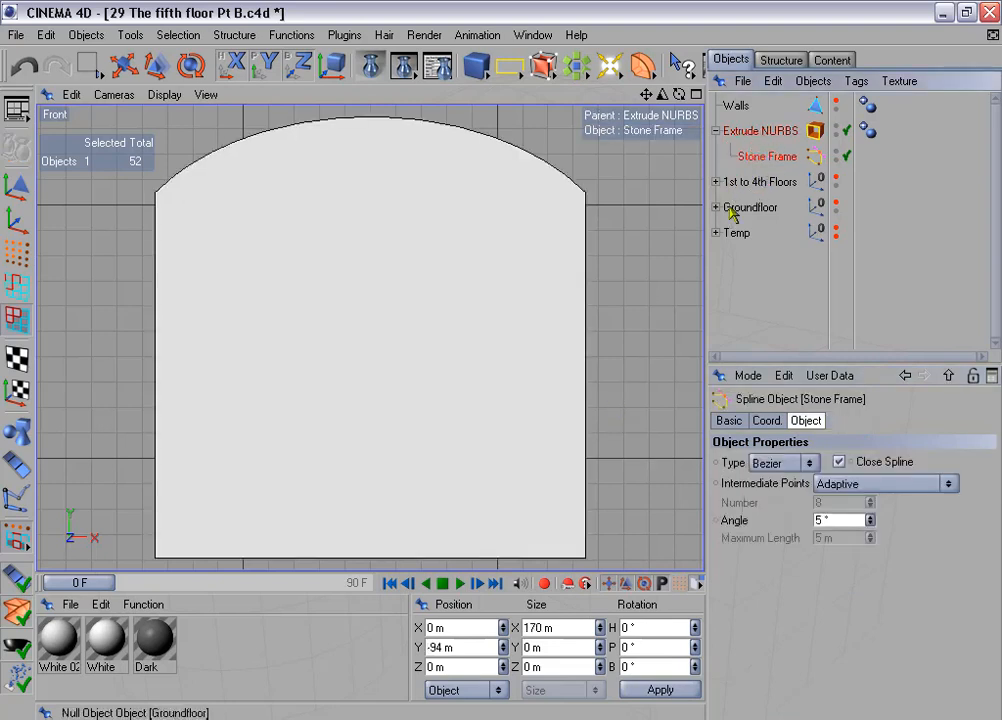
{"action": "left_click", "coordinate": [767, 485]}
{"action": "left_click", "coordinate": [859, 485]}
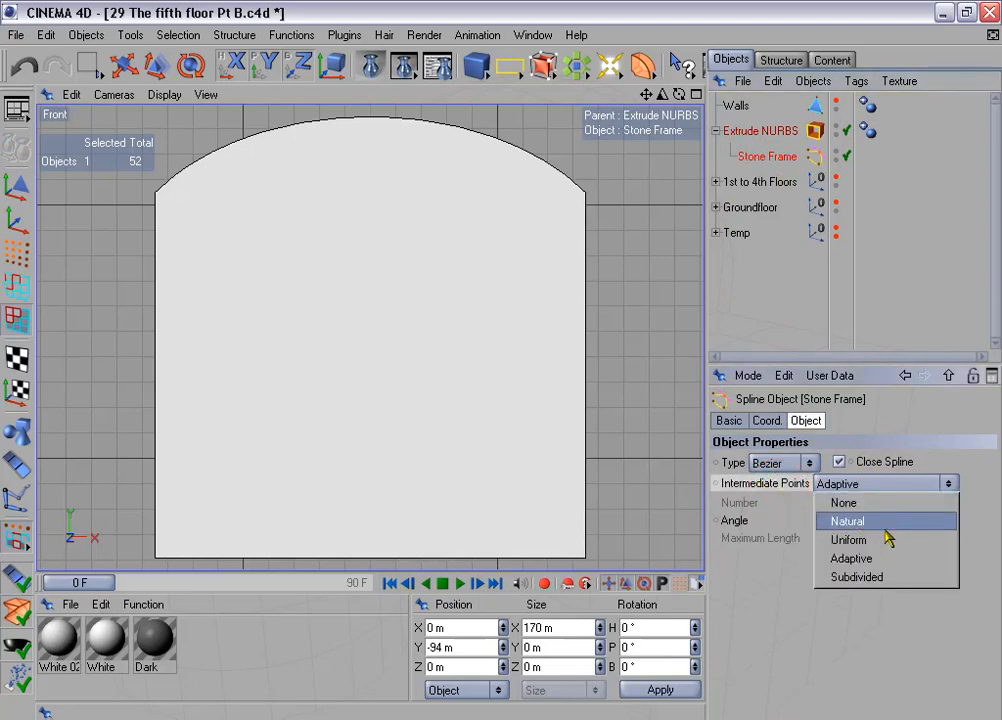
{"action": "left_click", "coordinate": [888, 522]}
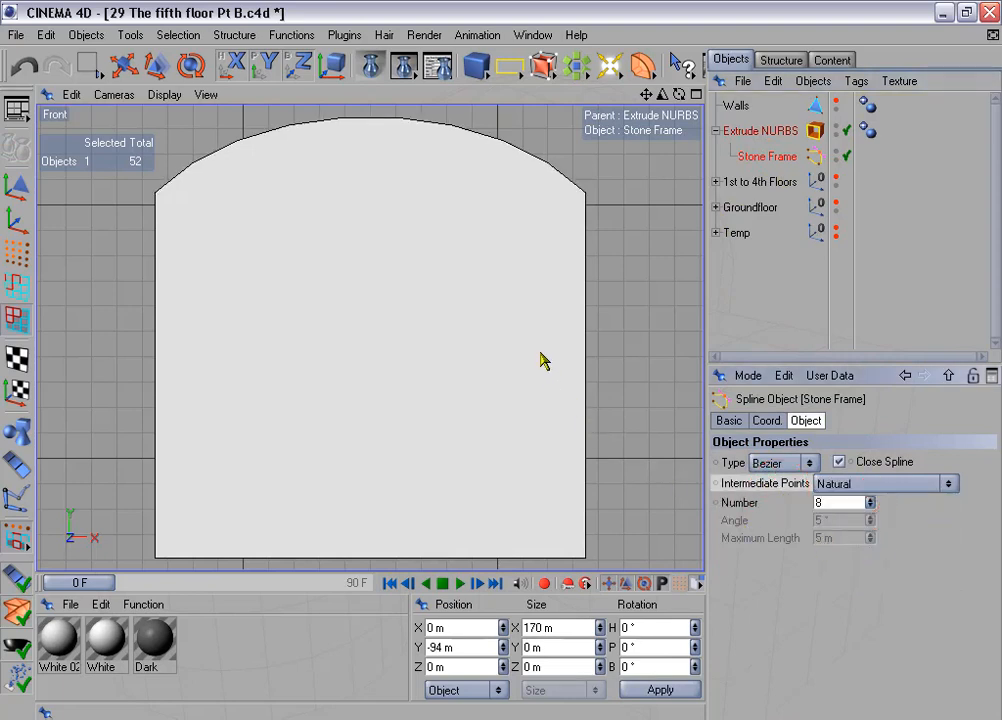
{"action": "scroll", "coordinate": [540, 360], "scroll_direction": "down", "scroll_amount": 1}
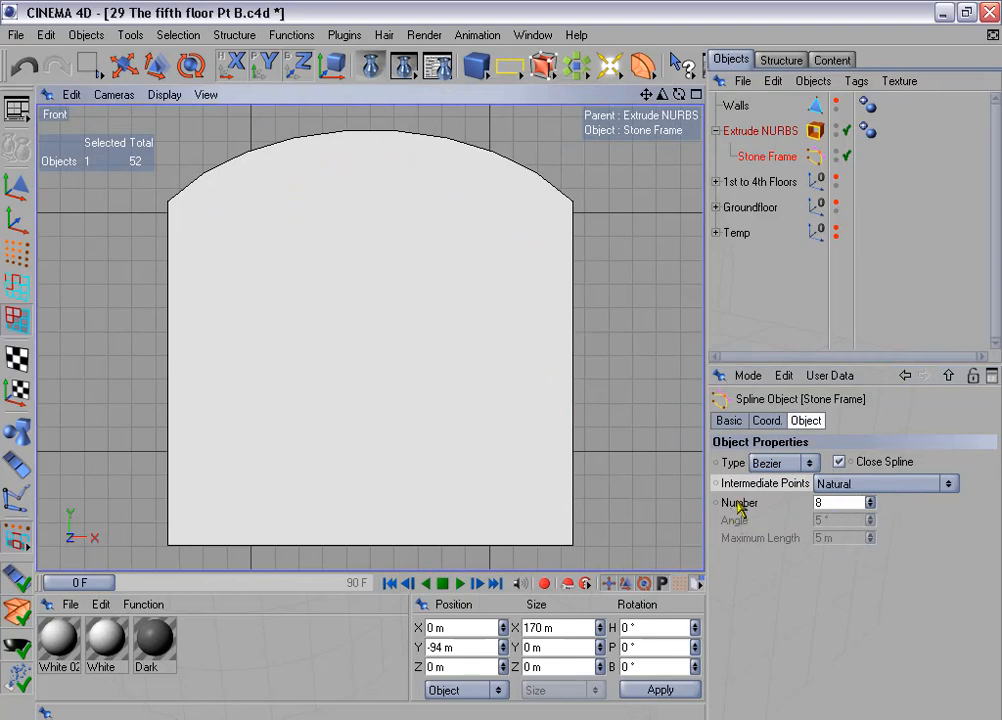
{"action": "left_click", "coordinate": [871, 499]}
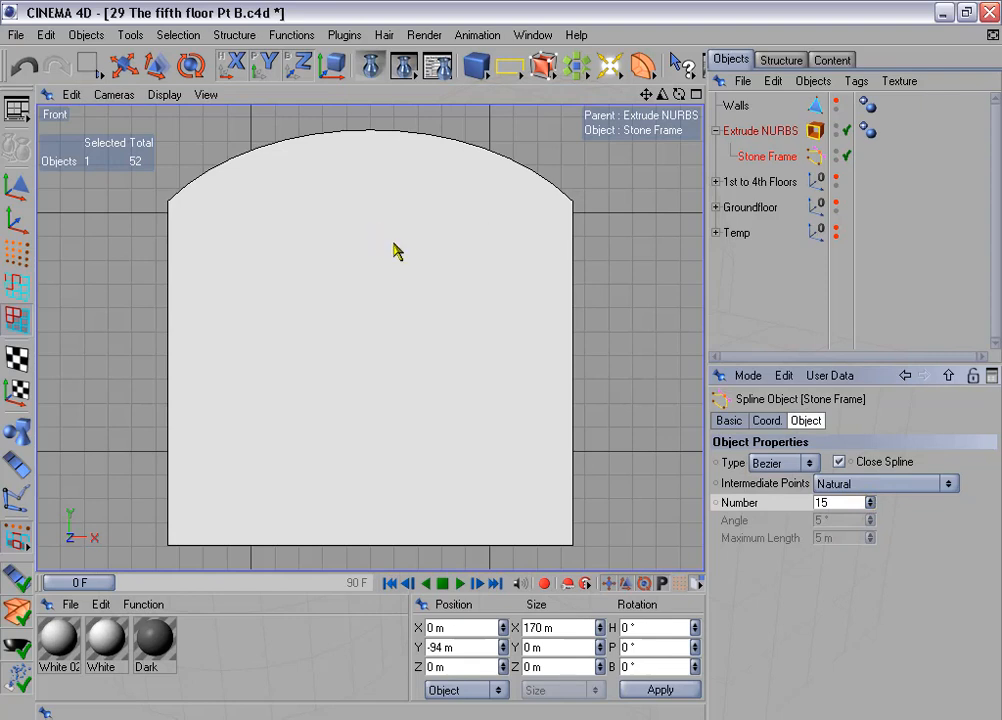
{"action": "scroll", "coordinate": [424, 363], "scroll_direction": "down", "scroll_amount": 1}
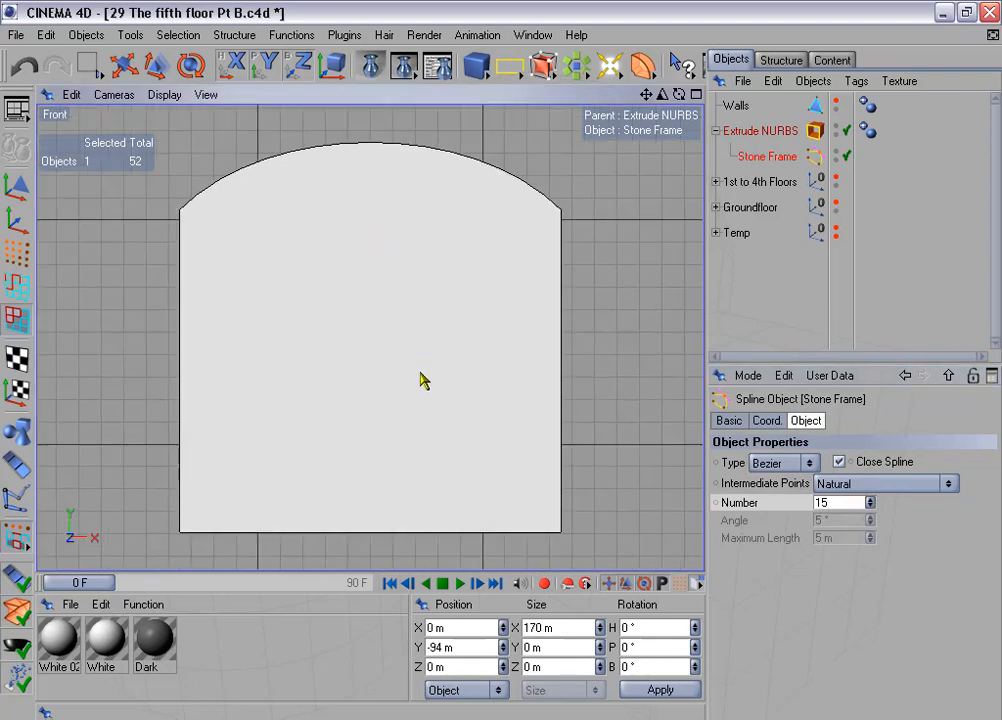
{"action": "scroll", "coordinate": [421, 380], "scroll_direction": "down", "scroll_amount": 1}
{"action": "scroll", "coordinate": [421, 380], "scroll_direction": "up", "scroll_amount": 1}
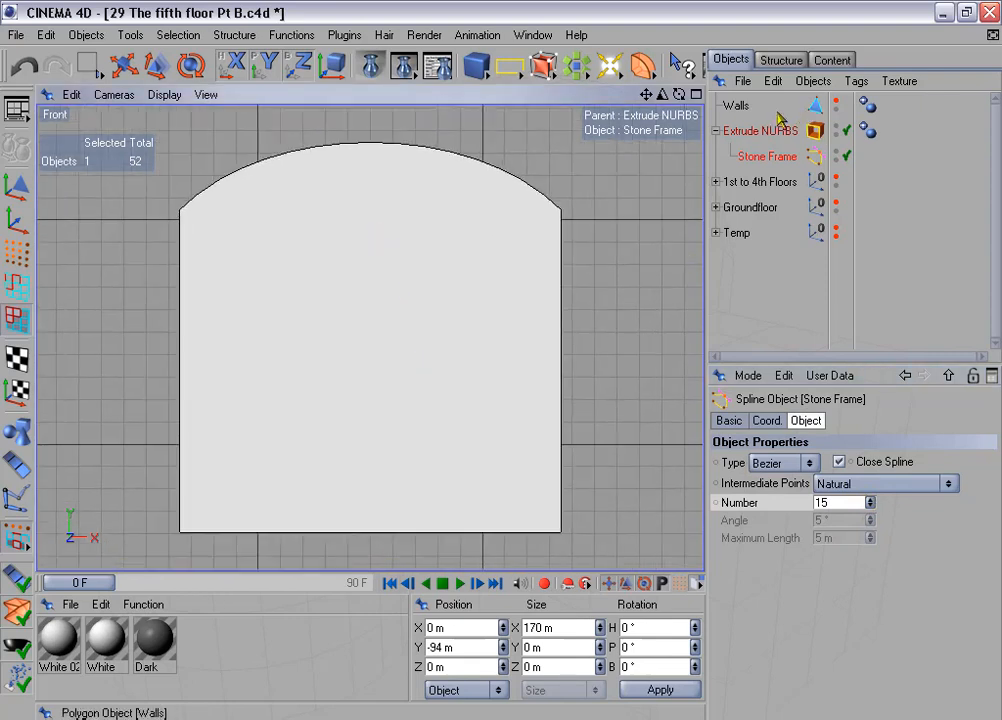
Step: Make the Extrude NURBS editable and optimize its mesh to merge the duplicate points
{"action": "left_click", "coordinate": [740, 131]}
{"action": "left_click", "coordinate": [16, 147]}
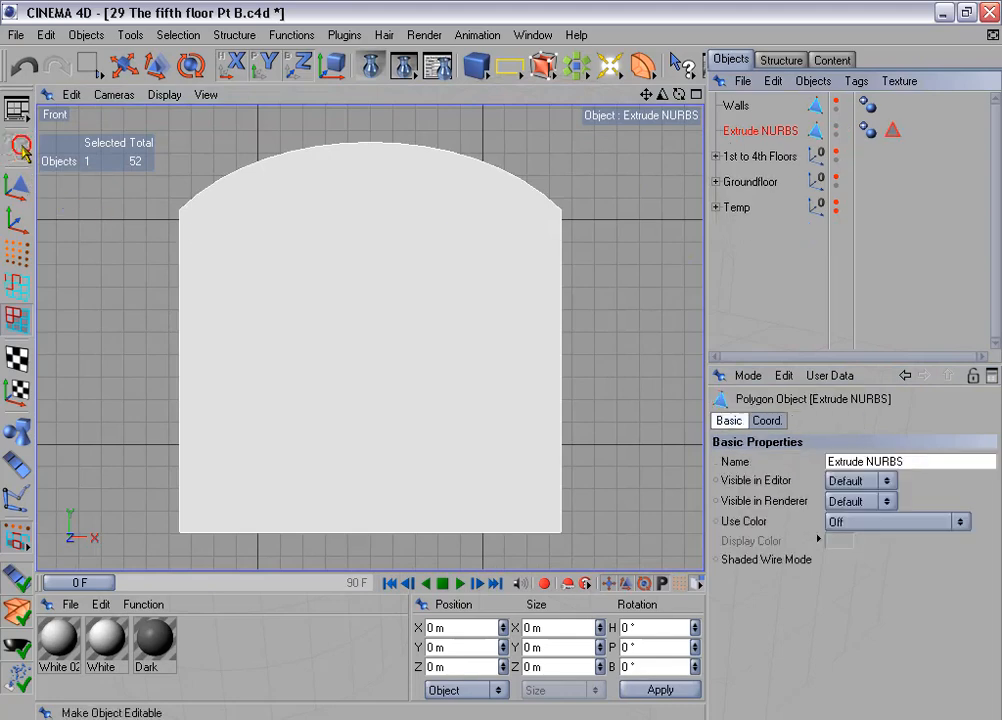
{"action": "left_click", "coordinate": [13, 318]}
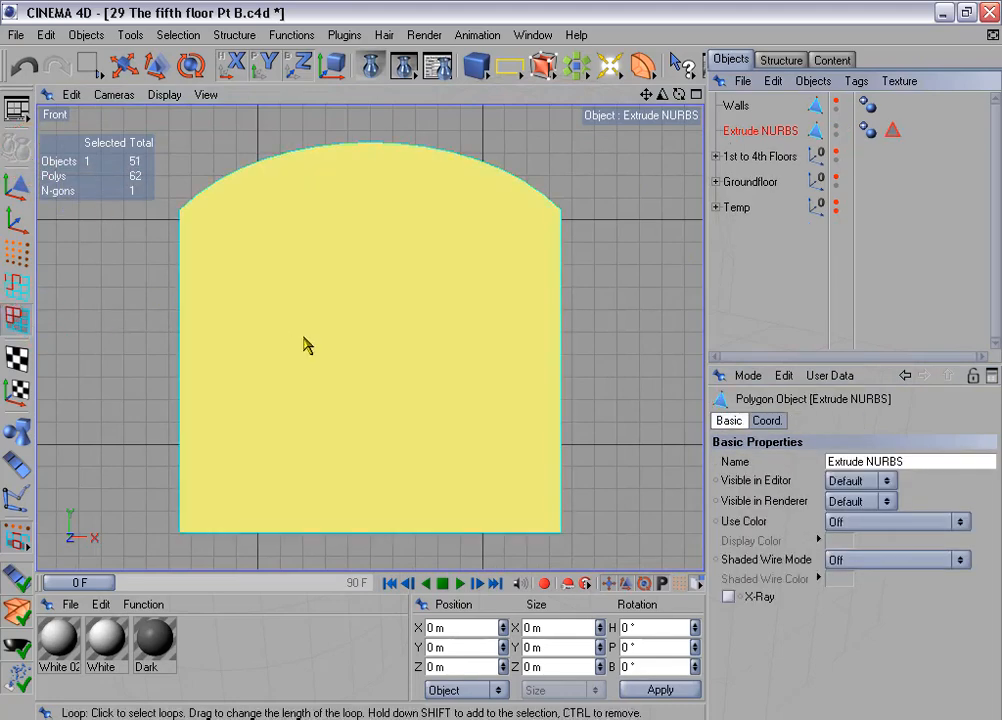
{"action": "left_click", "coordinate": [306, 345]}
{"action": "left_click", "coordinate": [299, 36]}
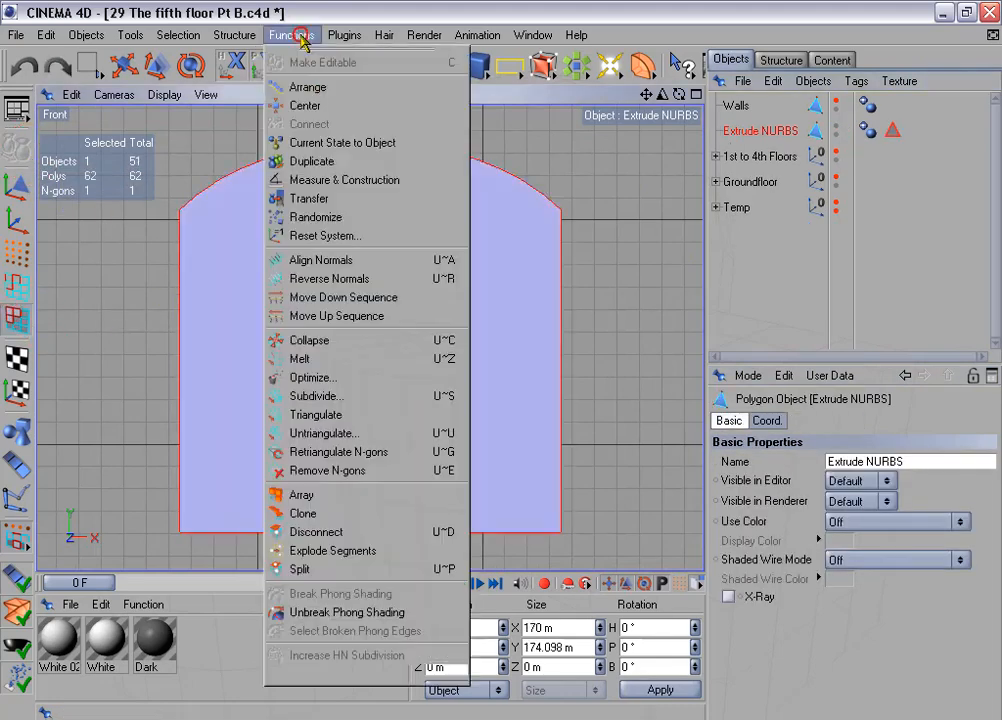
{"action": "left_click", "coordinate": [408, 341]}
Step: Delete the intermediate points along the frame shape's two vertical sides and bottom edge, keeping the corner points
{"action": "left_click", "coordinate": [16, 286]}
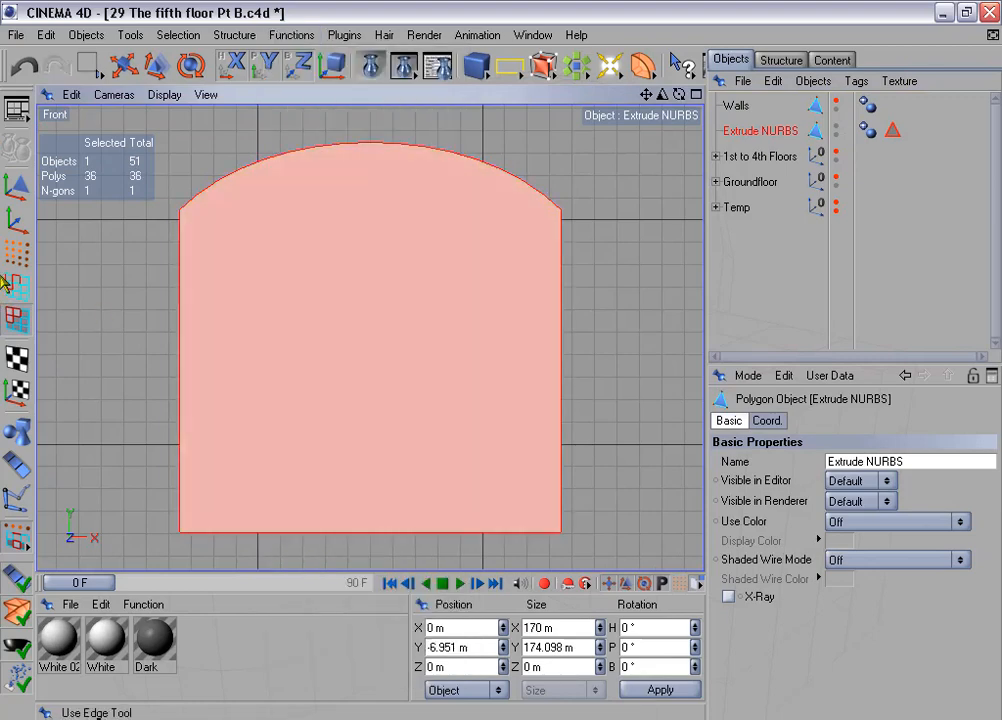
{"action": "left_click", "coordinate": [16, 252]}
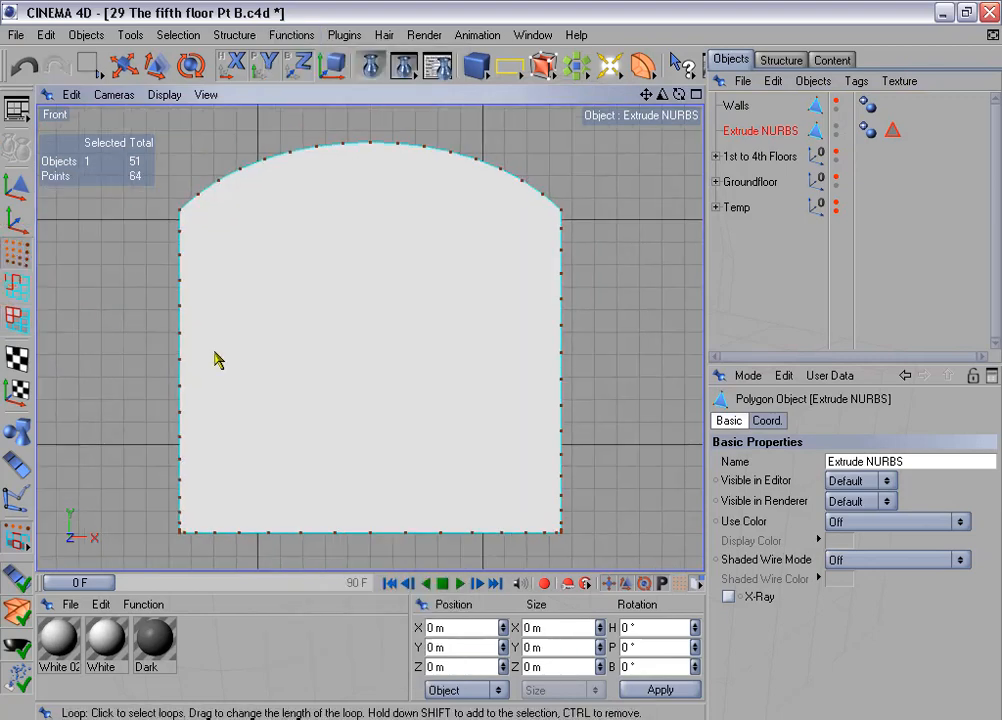
{"action": "key", "text": "0"}
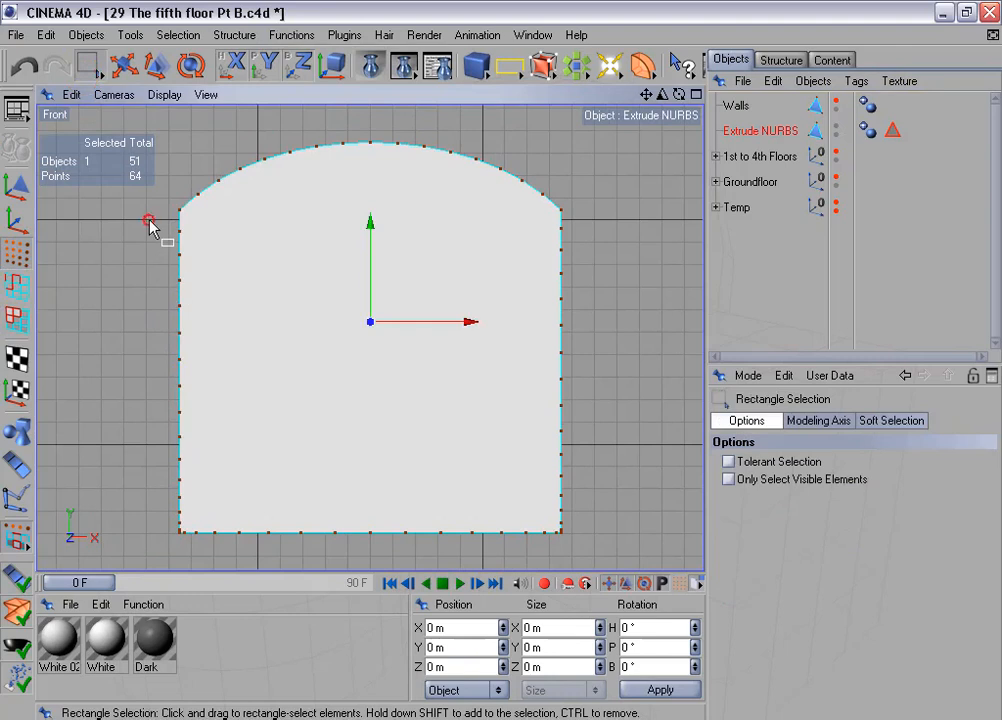
{"action": "left_click_drag", "start_coordinate": [150, 220], "coordinate": [621, 536]}
{"action": "key", "text": "Delete"}
{"action": "left_click_drag", "start_coordinate": [178, 523], "coordinate": [564, 552]}
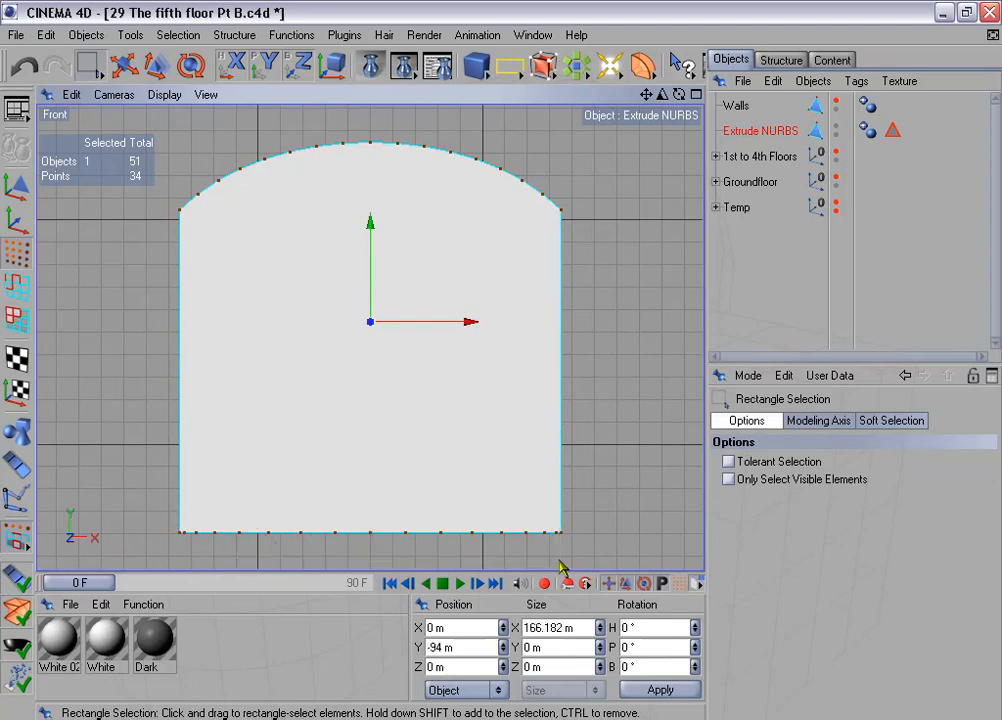
{"action": "key", "text": "Delete"}
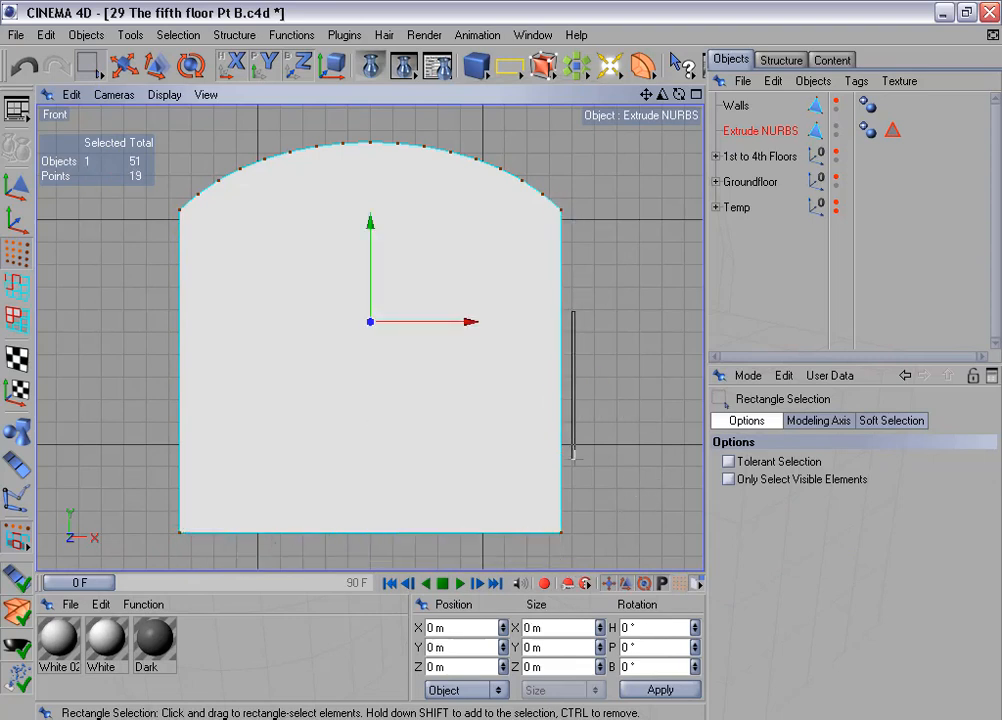
Step: Check the point counts on the frame shape's straight sides, bottom edge and whole outline for leftover points
{"action": "left_click_drag", "start_coordinate": [553, 203], "coordinate": [601, 563]}
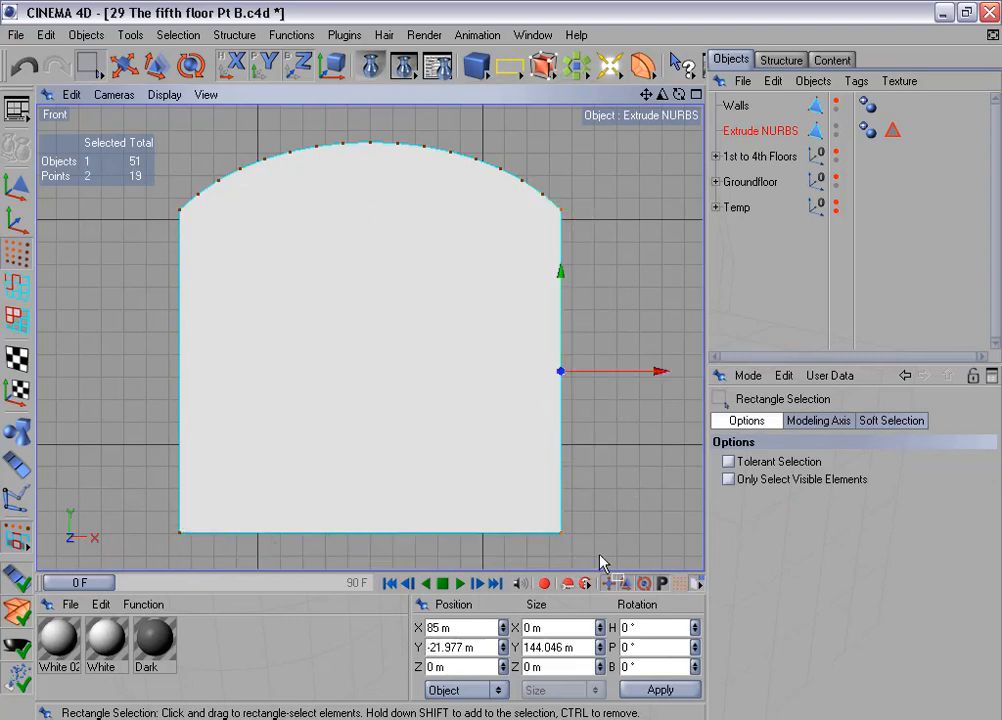
{"action": "left_click_drag", "start_coordinate": [160, 510], "coordinate": [575, 545]}
{"action": "left_click_drag", "start_coordinate": [166, 205], "coordinate": [197, 557]}
{"action": "scroll", "coordinate": [352, 405], "scroll_direction": "down", "scroll_amount": 1}
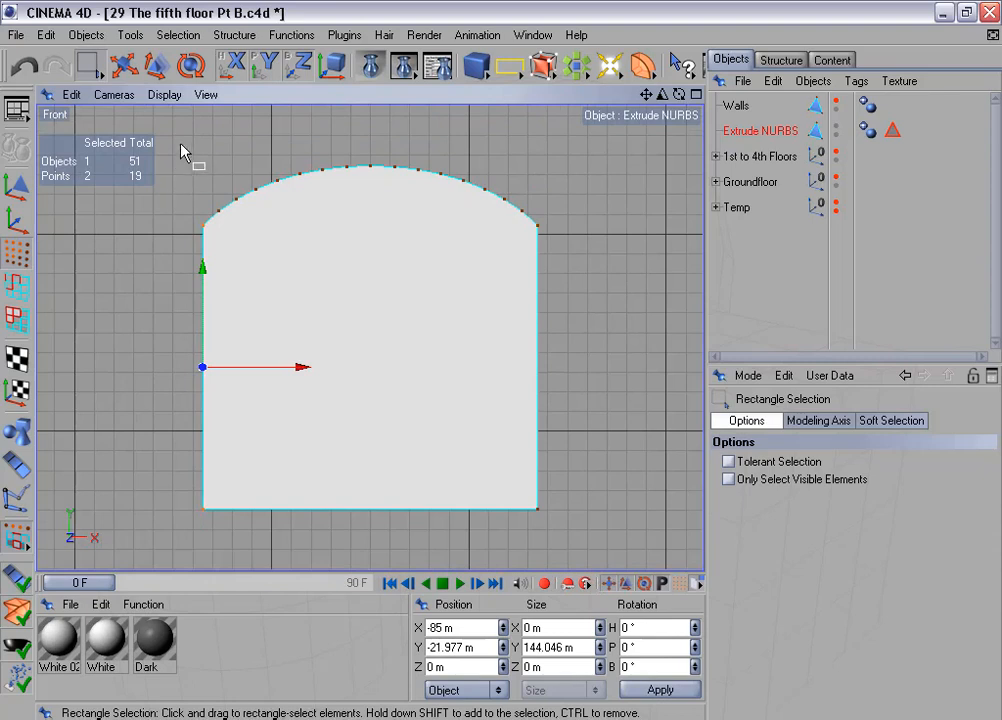
{"action": "left_click_drag", "start_coordinate": [181, 150], "coordinate": [575, 541]}
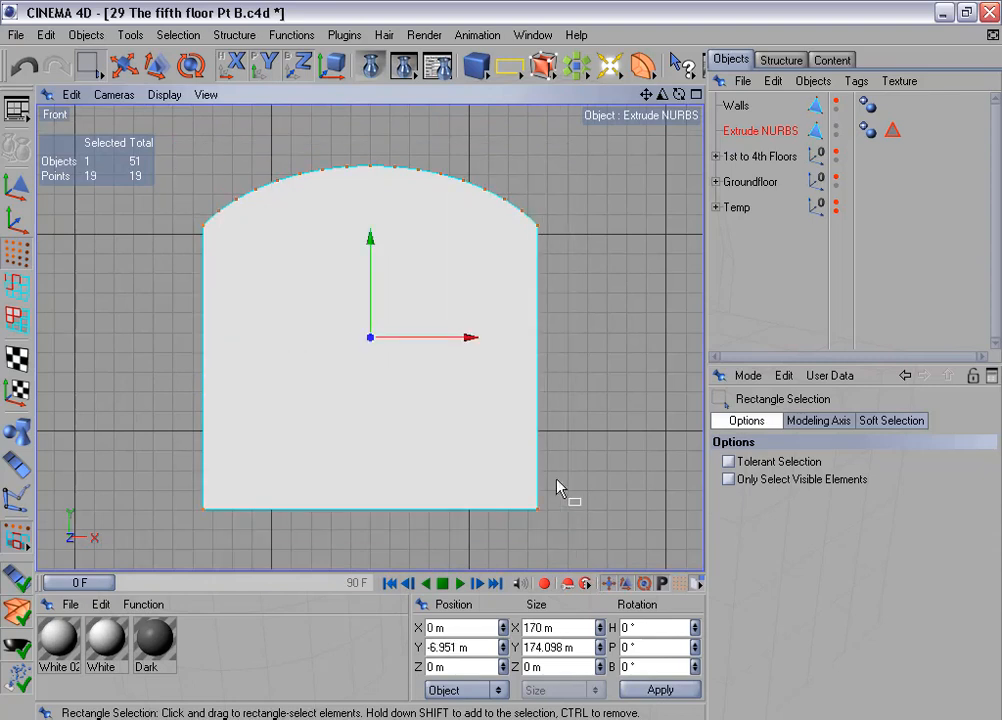
{"action": "scroll", "coordinate": [554, 466], "scroll_direction": "up", "scroll_amount": 1}
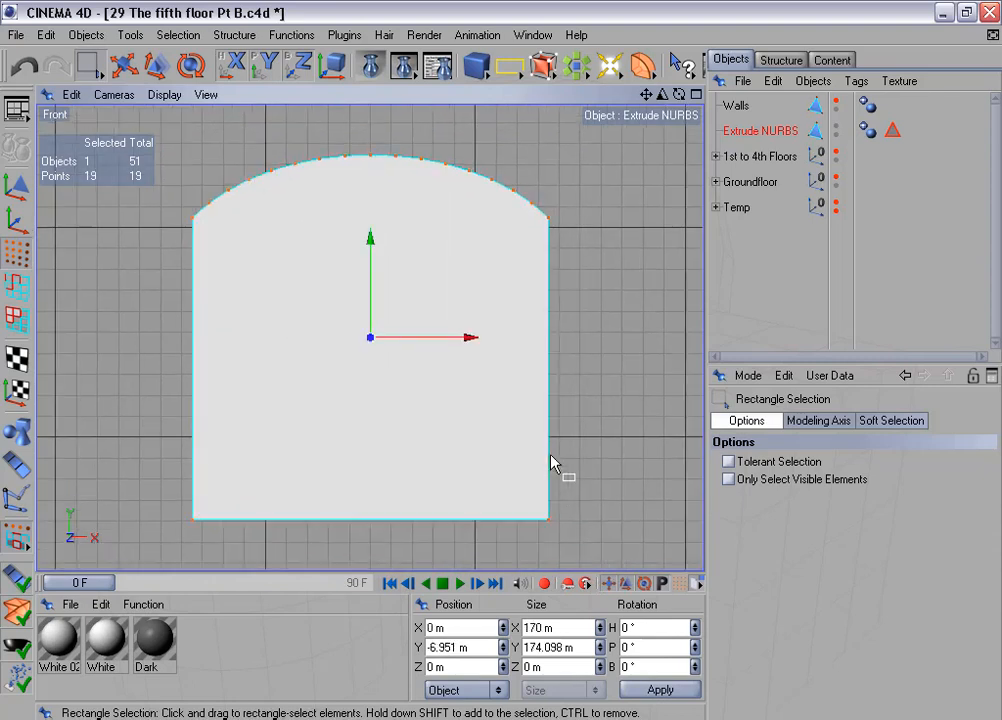
Step: Loop-select the frame shape's entire outline edge with Stop at Boundary Edges disabled
{"action": "left_click", "coordinate": [16, 287]}
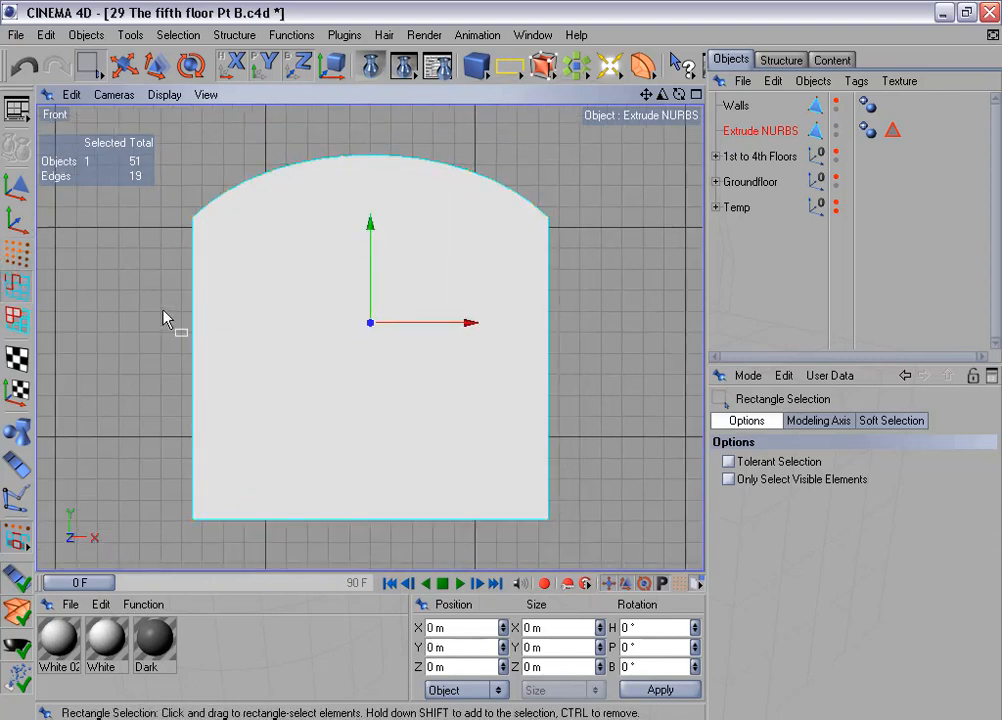
{"action": "left_click", "coordinate": [178, 35]}
{"action": "left_click", "coordinate": [253, 162]}
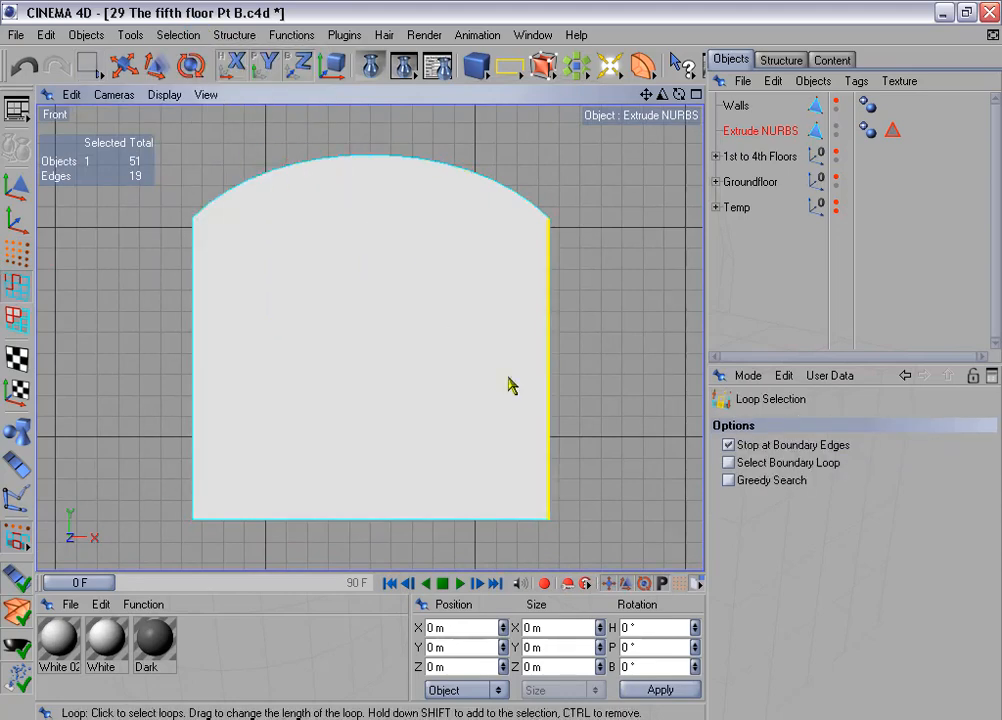
{"action": "left_click", "coordinate": [729, 445]}
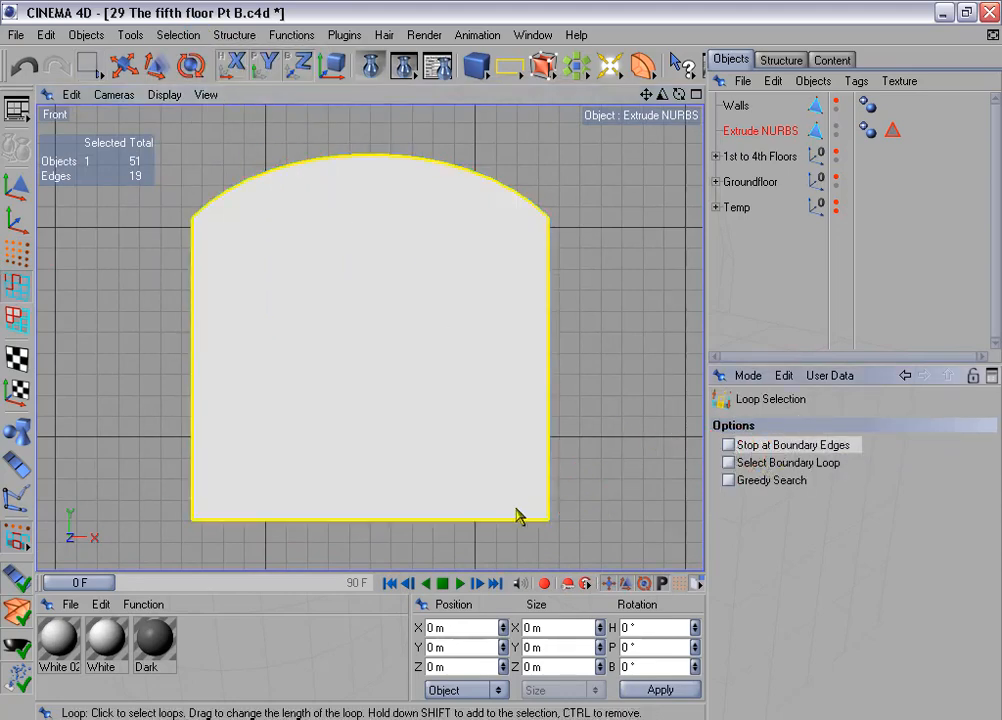
{"action": "left_click", "coordinate": [486, 522]}
Step: Extrude the selected outline edges outward with an offset of 15 m
{"action": "right_click", "coordinate": [330, 234]}
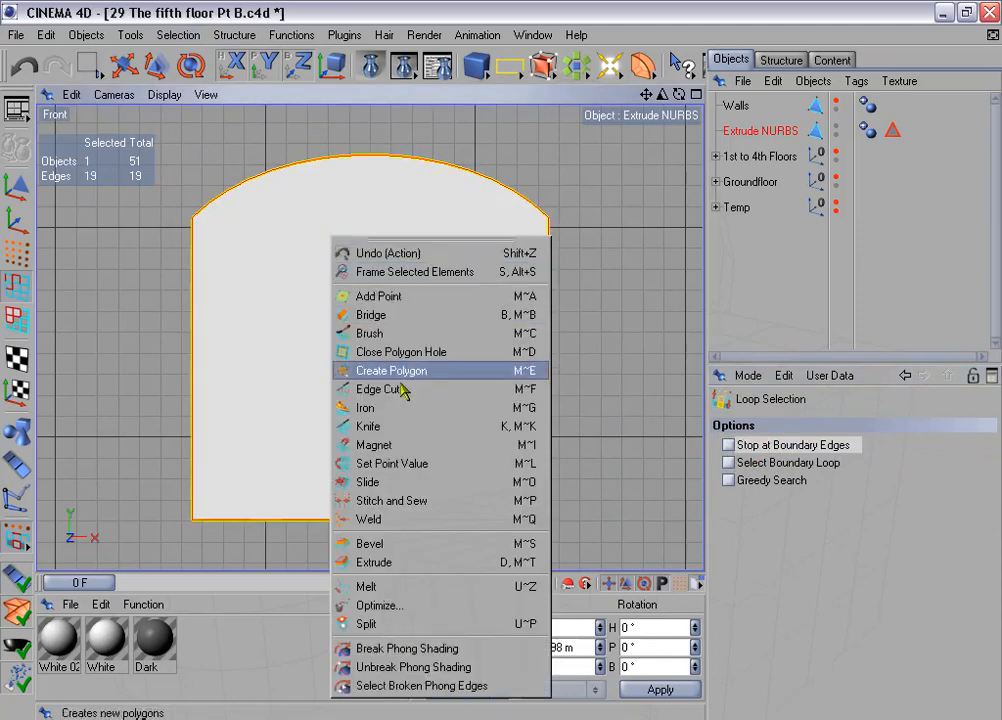
{"action": "left_click", "coordinate": [425, 563]}
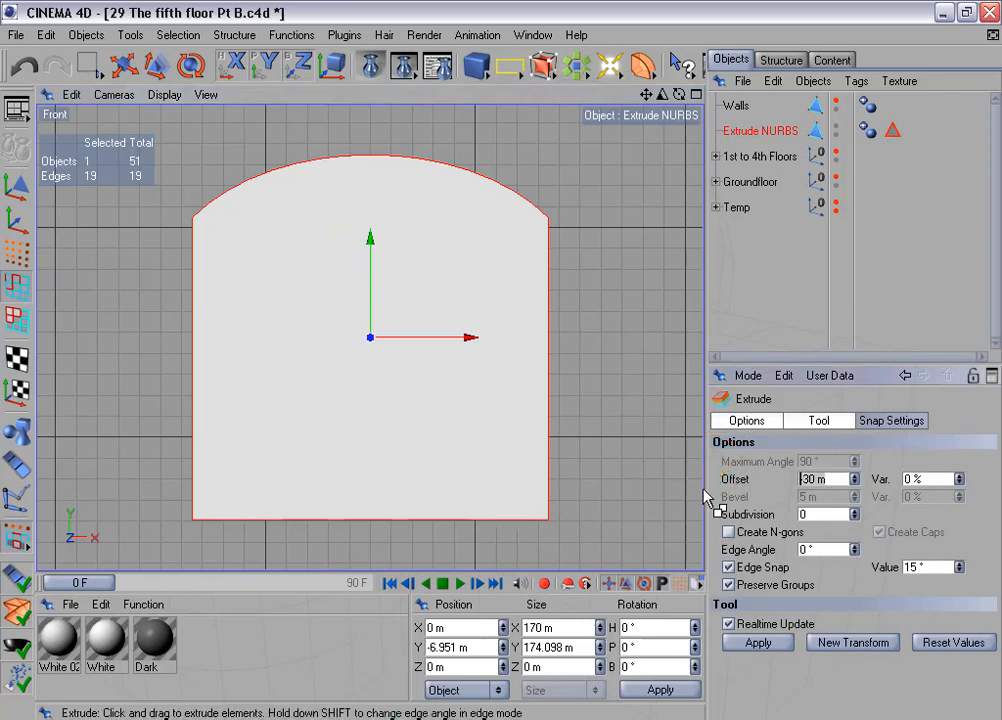
{"action": "type", "text": "15"}
{"action": "key", "text": "Return"}
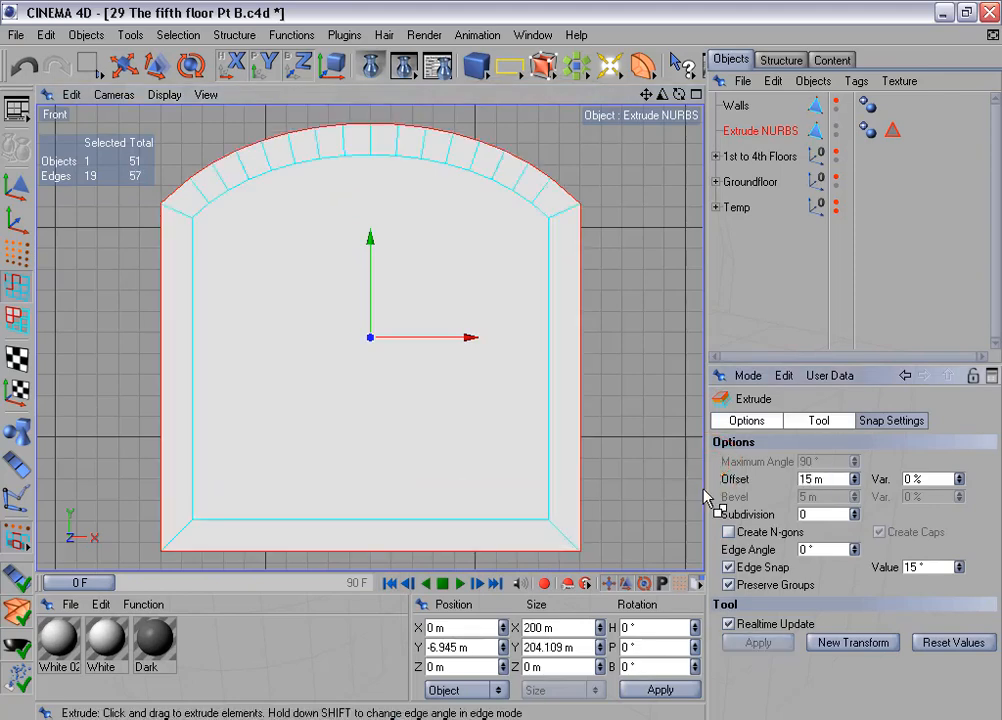
Step: Delete the inner N-gon to leave only the border frame, and return to the perspective view
{"action": "left_click", "coordinate": [16, 320]}
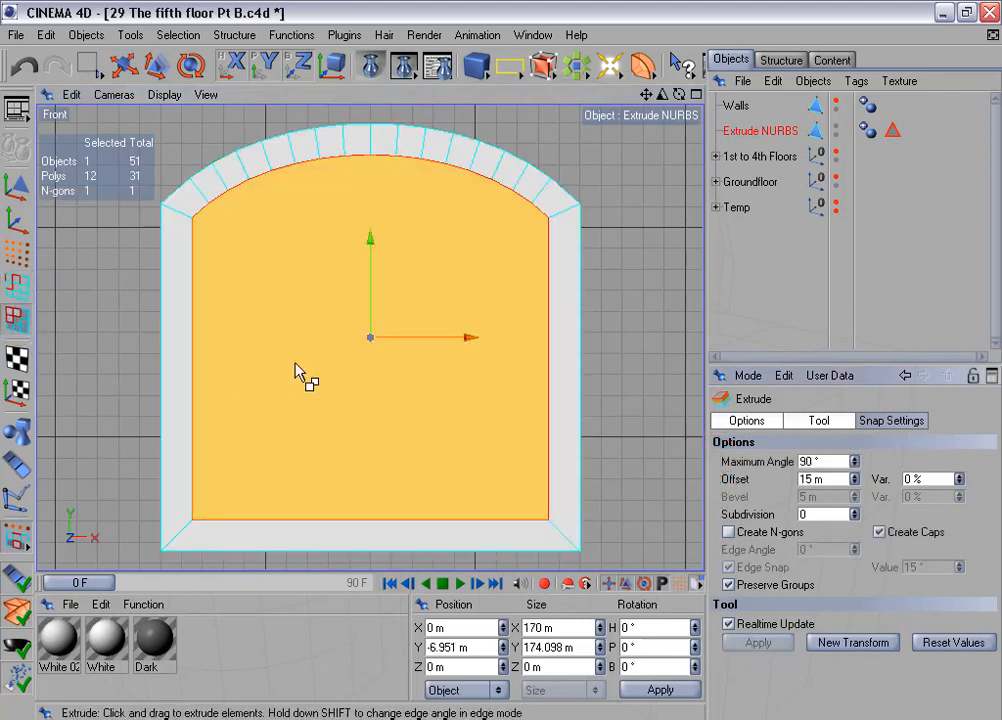
{"action": "key", "text": "Delete"}
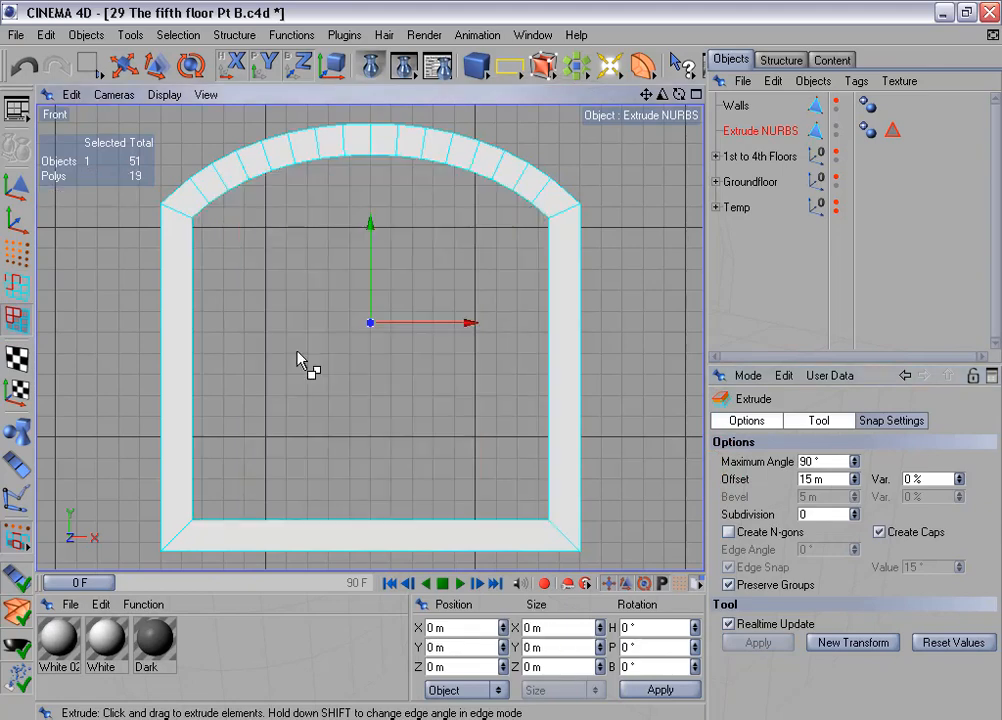
{"action": "middle_click", "coordinate": [300, 355]}
{"action": "middle_click", "coordinate": [264, 282]}
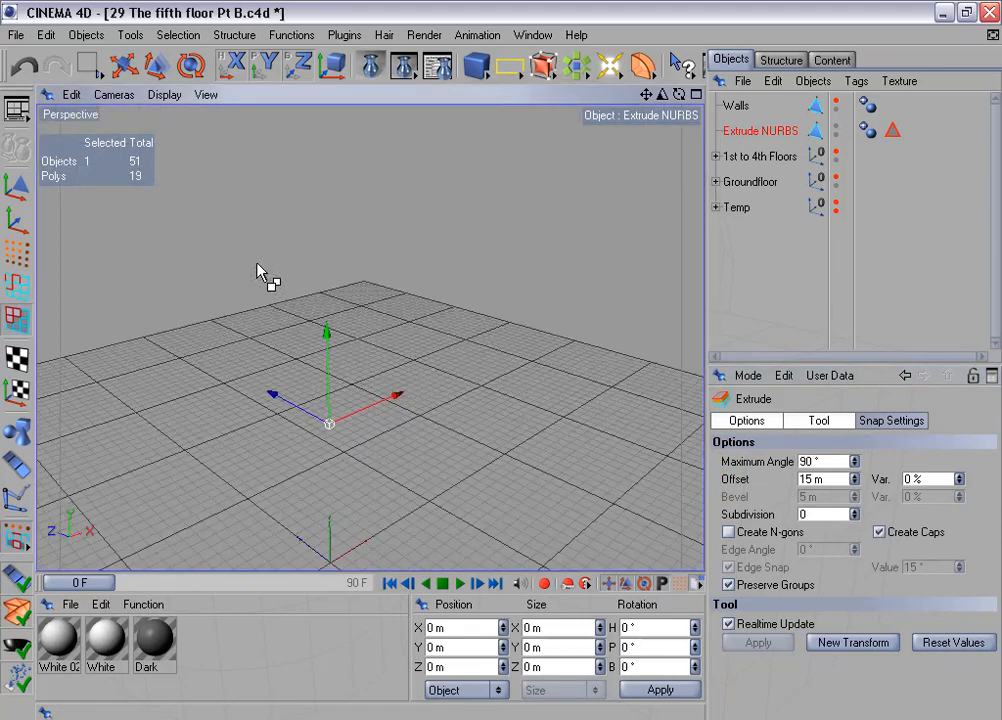
Step: Extrude the selected frame polygons forward with an offset of 5 m and Create Caps disabled
{"action": "scroll", "coordinate": [300, 281], "scroll_direction": "up", "scroll_amount": 2}
{"action": "middle_click_drag", "start_coordinate": [341, 370], "coordinate": [421, 203], "text": "alt"}
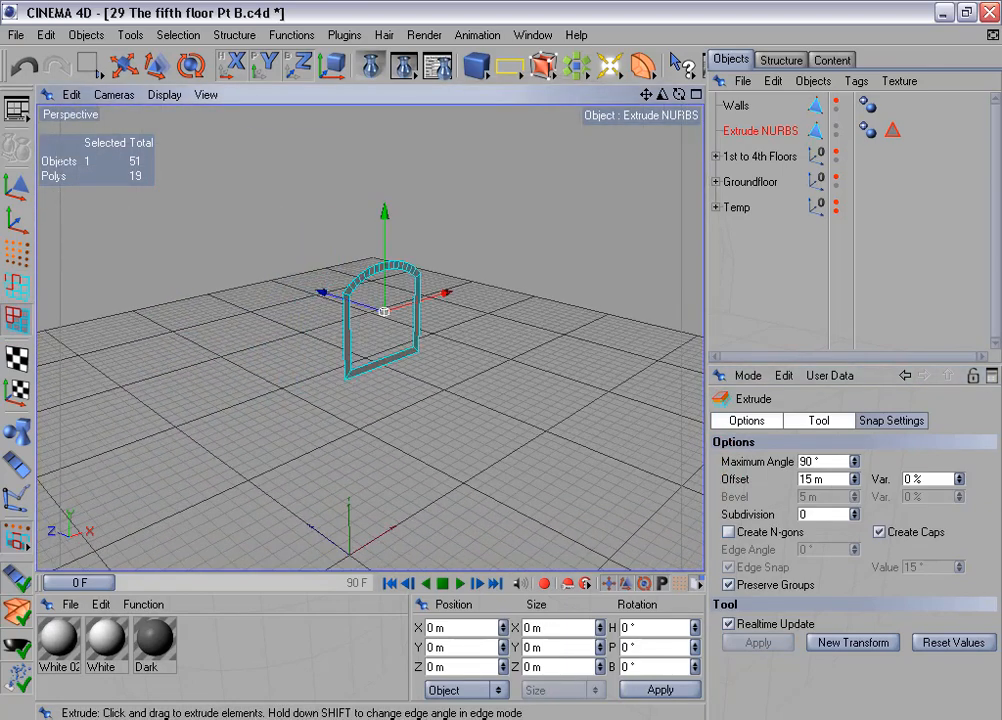
{"action": "scroll", "coordinate": [344, 369], "scroll_direction": "up", "scroll_amount": 5}
{"action": "left_click_drag", "start_coordinate": [347, 377], "coordinate": [471, 294], "text": "alt"}
{"action": "right_click", "coordinate": [471, 294]}
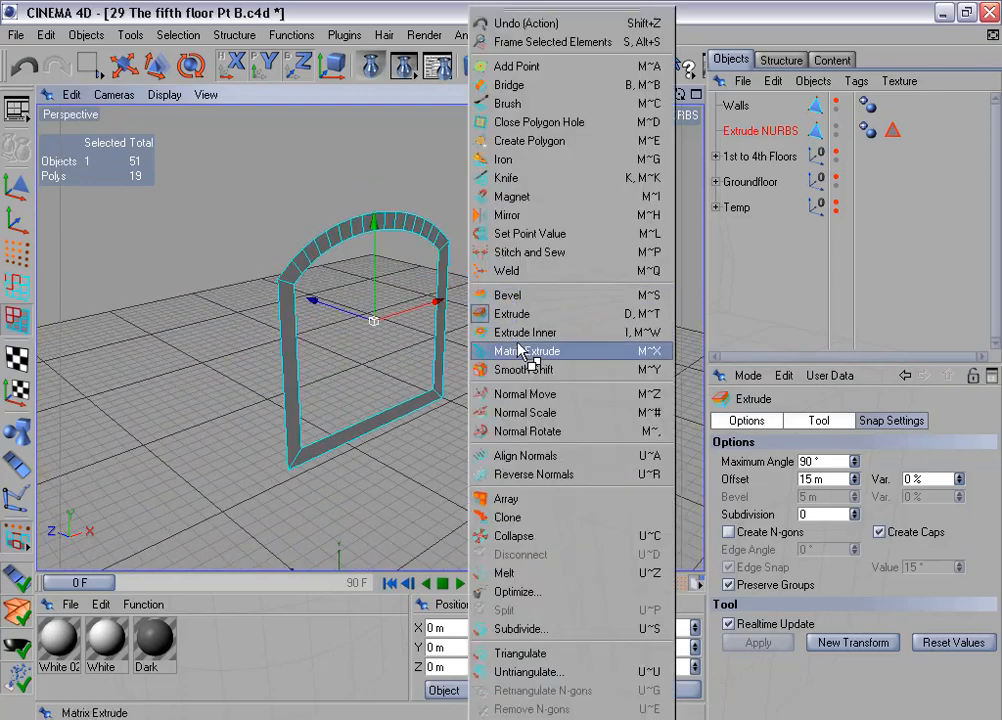
{"action": "left_click", "coordinate": [540, 316]}
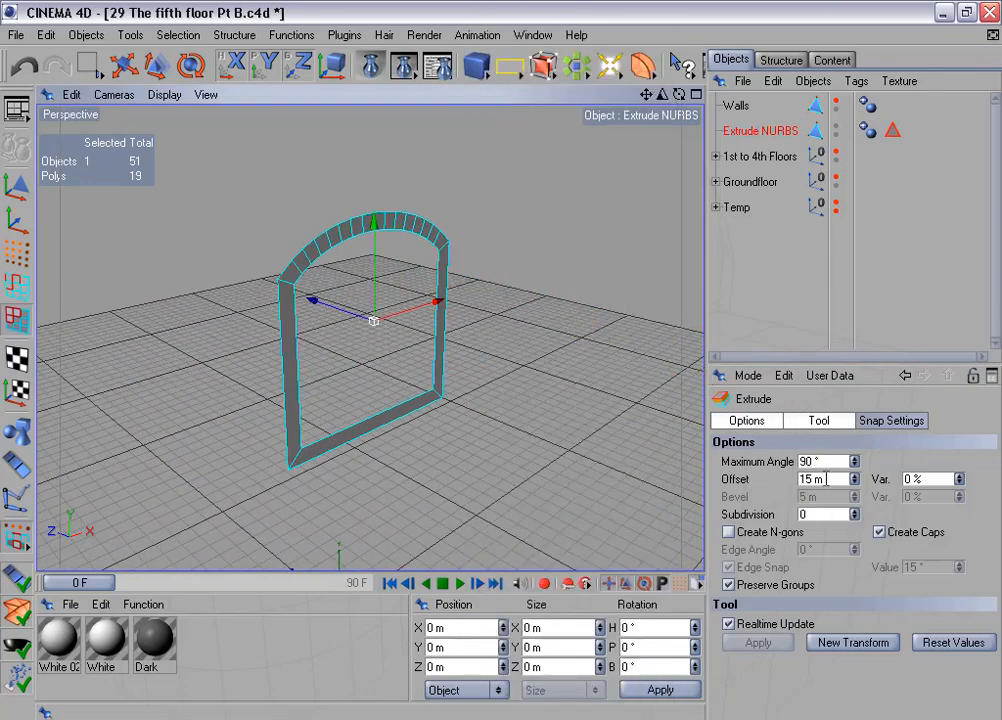
{"action": "left_click", "coordinate": [878, 532]}
{"action": "left_click_drag", "start_coordinate": [827, 478], "coordinate": [785, 484]}
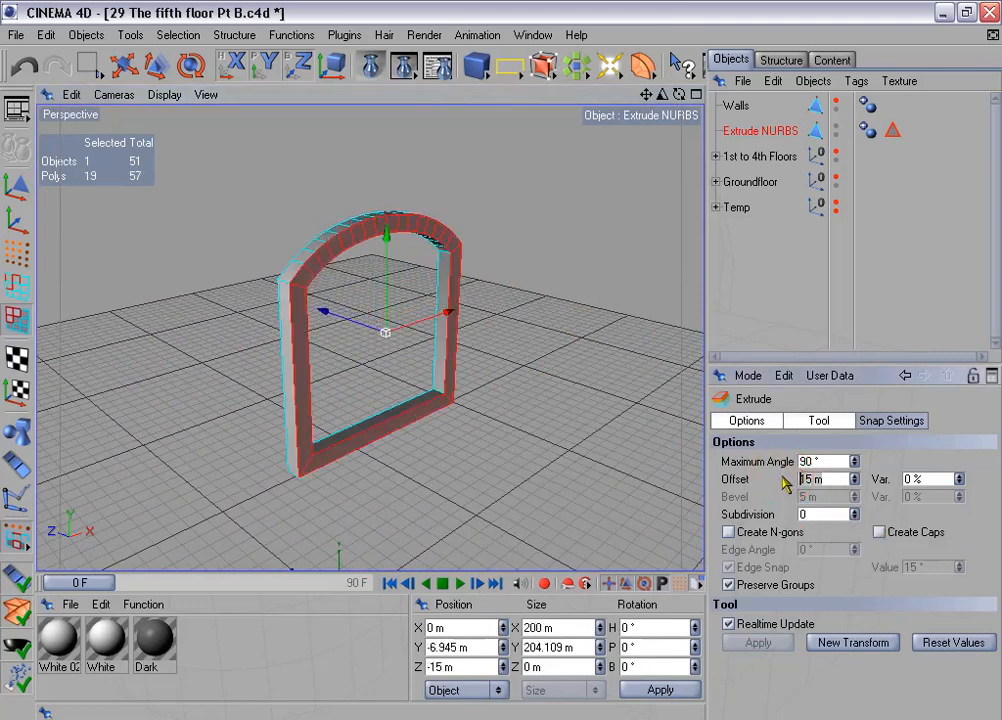
{"action": "type", "text": "5"}
{"action": "left_click", "coordinate": [786, 680]}
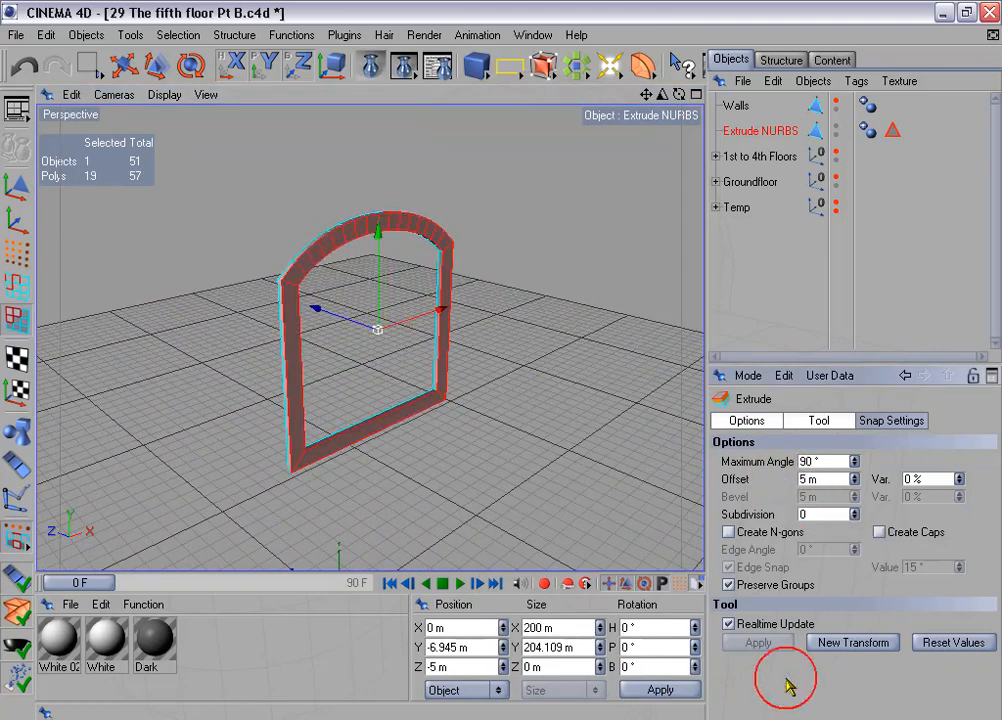
Step: Loop-select the inner edge on the frame's back side and set its Z position to 30 m to form the window reveal
{"action": "left_click_drag", "start_coordinate": [562, 378], "coordinate": [690, 385], "text": "alt"}
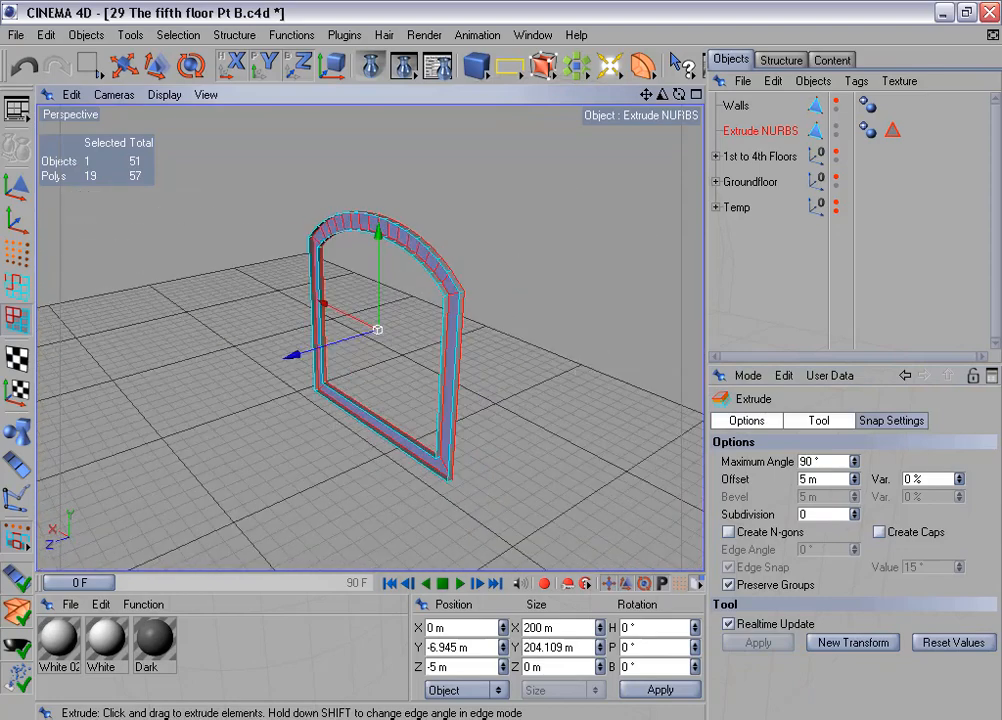
{"action": "left_click", "coordinate": [16, 287]}
{"action": "left_click", "coordinate": [178, 35]}
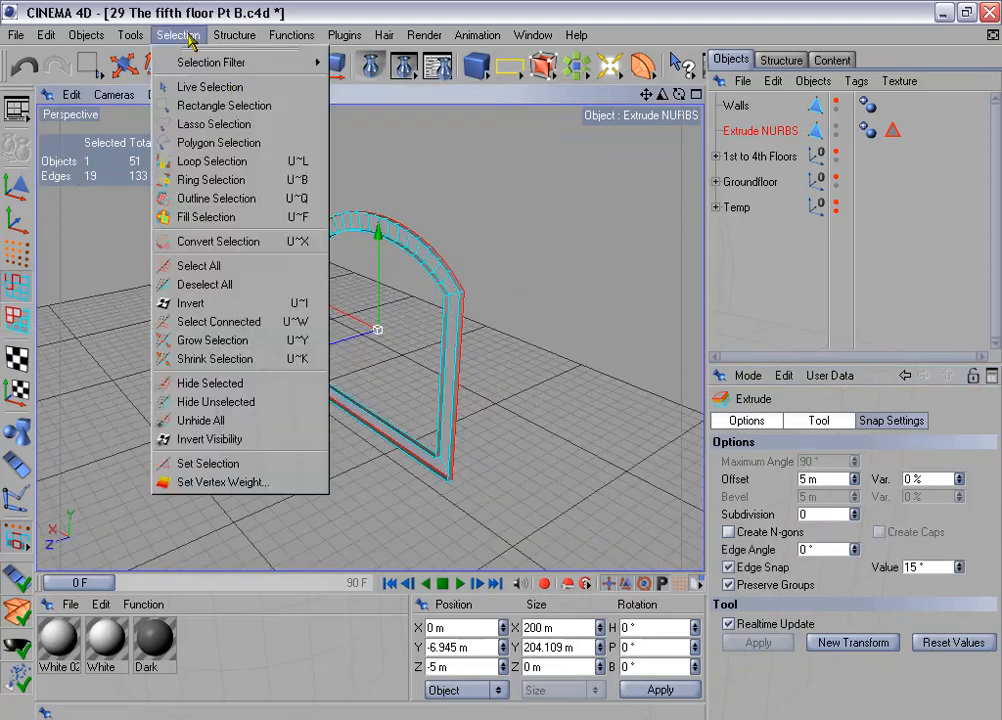
{"action": "left_click", "coordinate": [271, 160]}
{"action": "scroll", "coordinate": [398, 264], "scroll_direction": "up", "scroll_amount": 5}
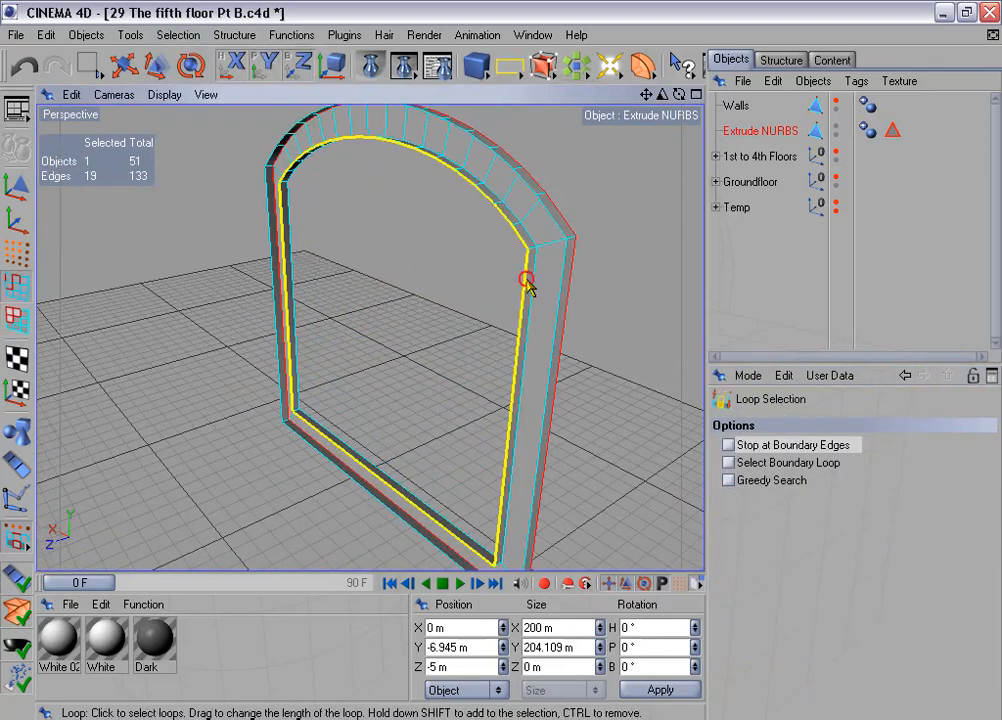
{"action": "left_click", "coordinate": [527, 283]}
{"action": "left_click_drag", "start_coordinate": [568, 253], "coordinate": [465, 328], "text": "alt"}
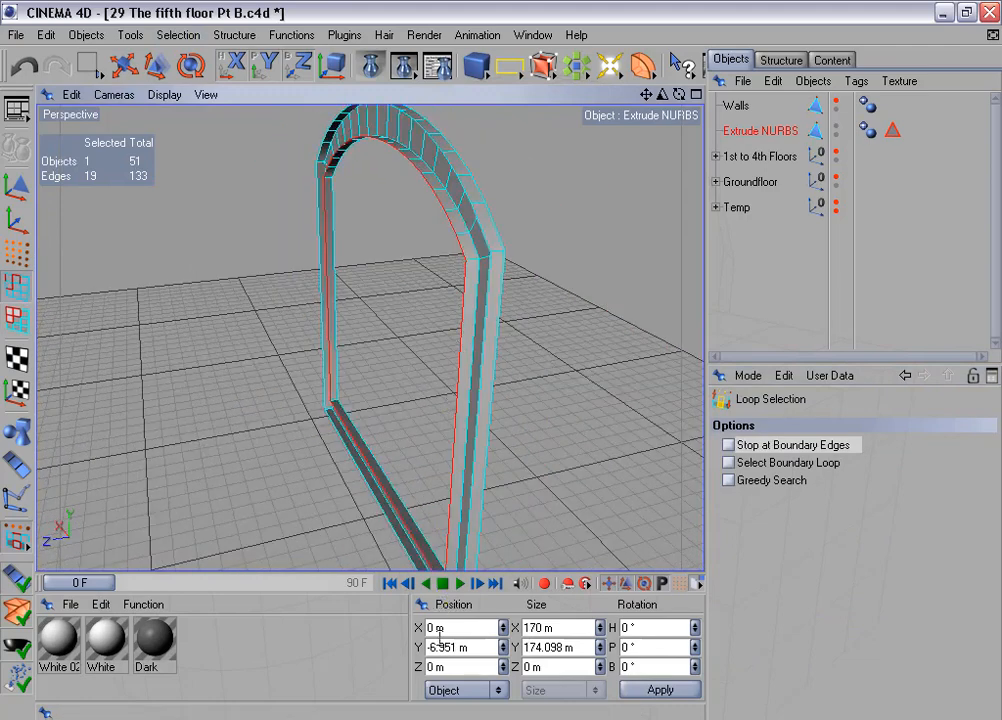
{"action": "left_click", "coordinate": [459, 668]}
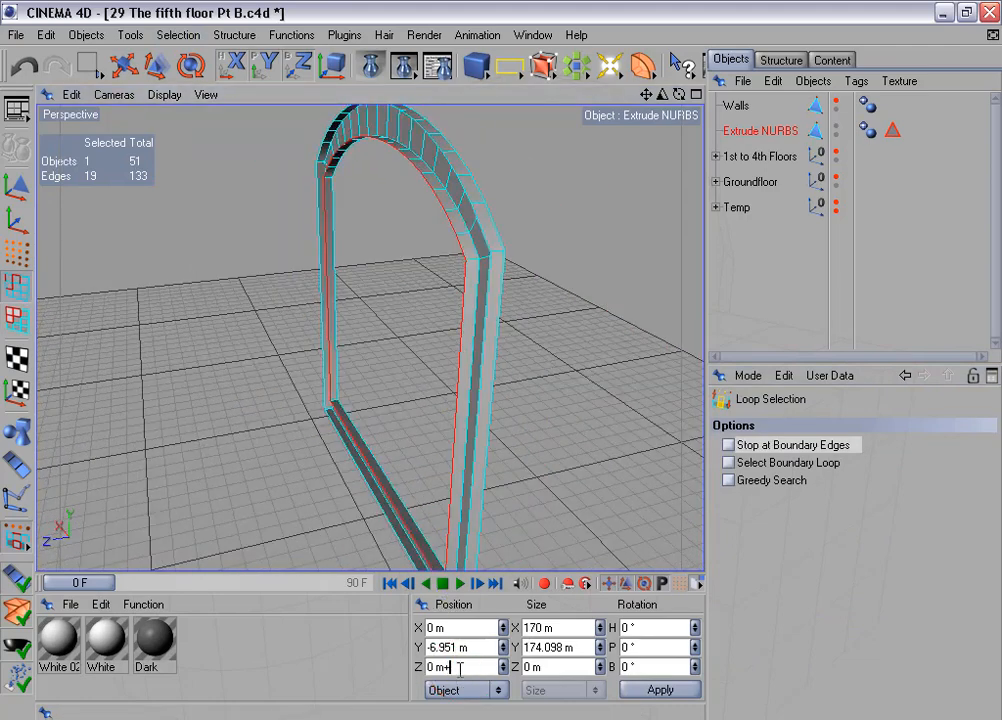
{"action": "left_click", "coordinate": [693, 691]}
{"action": "scroll", "coordinate": [547, 355], "scroll_direction": "down", "scroll_amount": 4}
{"action": "left_click_drag", "start_coordinate": [512, 362], "coordinate": [502, 364], "text": "alt"}
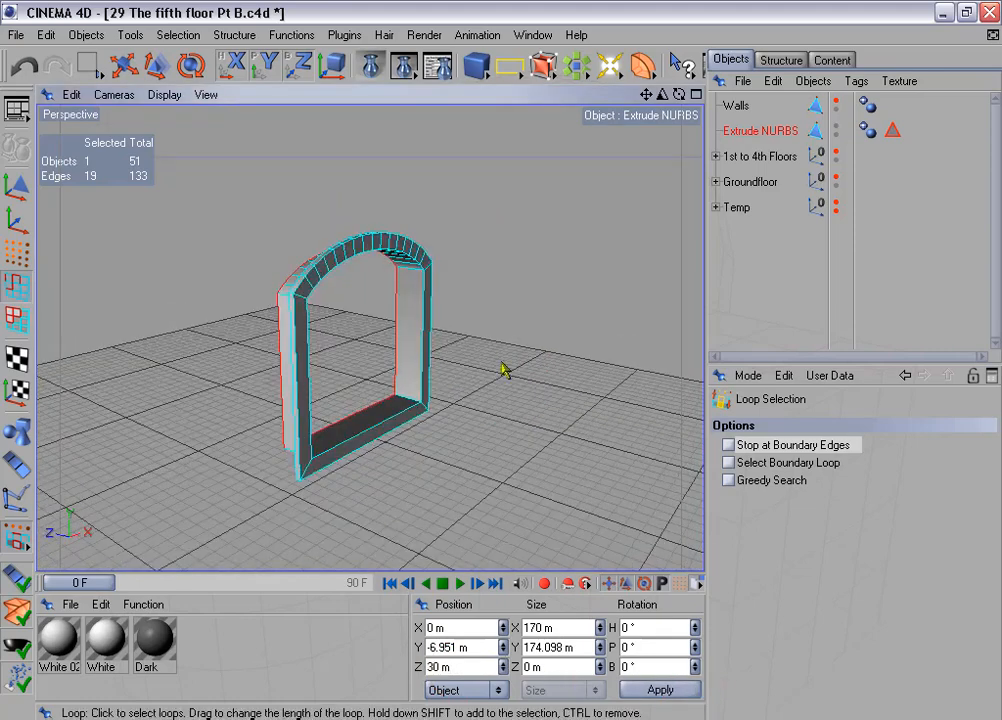
Step: Loop-select both the outer and inner edge loops of the frame's front face
{"action": "scroll", "coordinate": [550, 296], "scroll_direction": "up", "scroll_amount": 3}
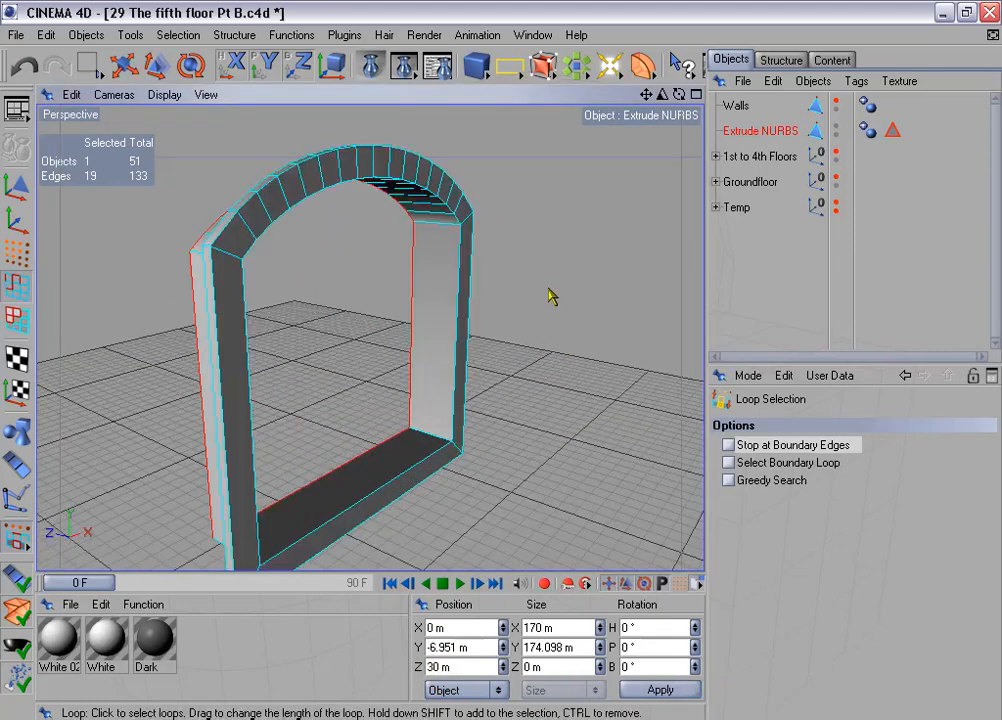
{"action": "left_click", "coordinate": [272, 195], "text": "shift"}
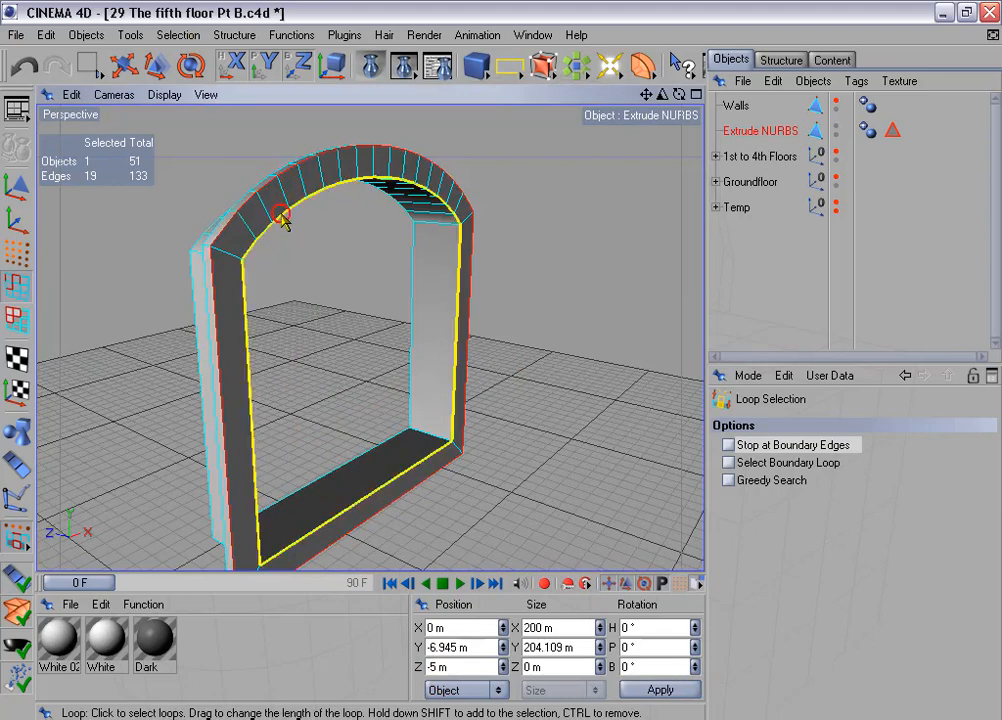
{"action": "left_click_drag", "start_coordinate": [558, 283], "coordinate": [530, 328], "text": "alt"}
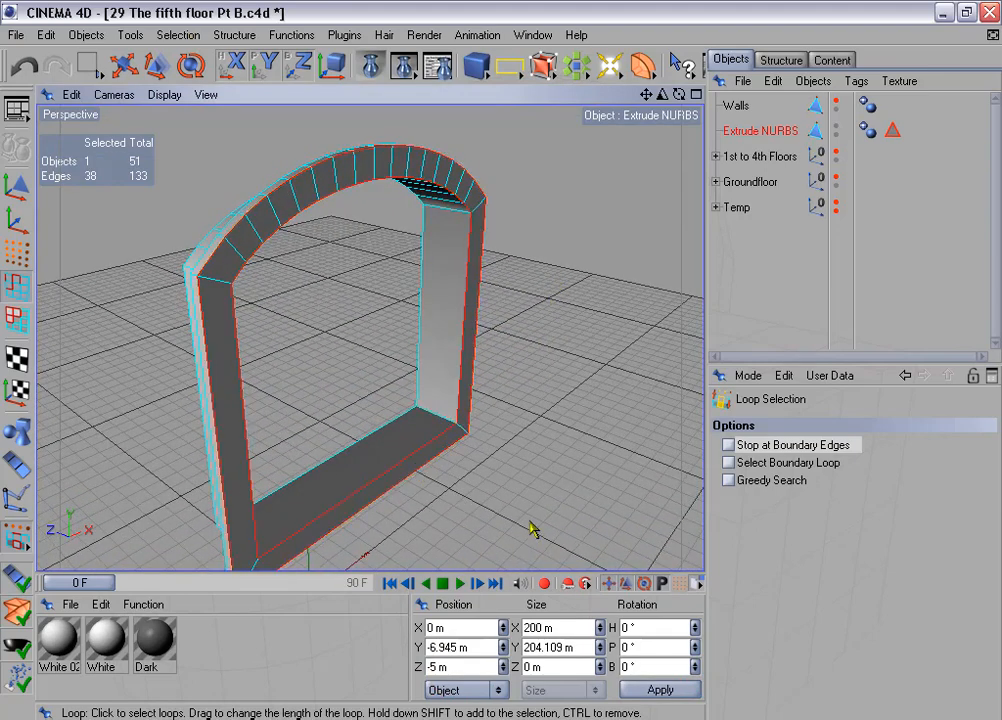
Step: Set the Phong Angle of the frame's Phong tag to 44°
{"action": "left_click", "coordinate": [867, 130]}
{"action": "left_click", "coordinate": [795, 517]}
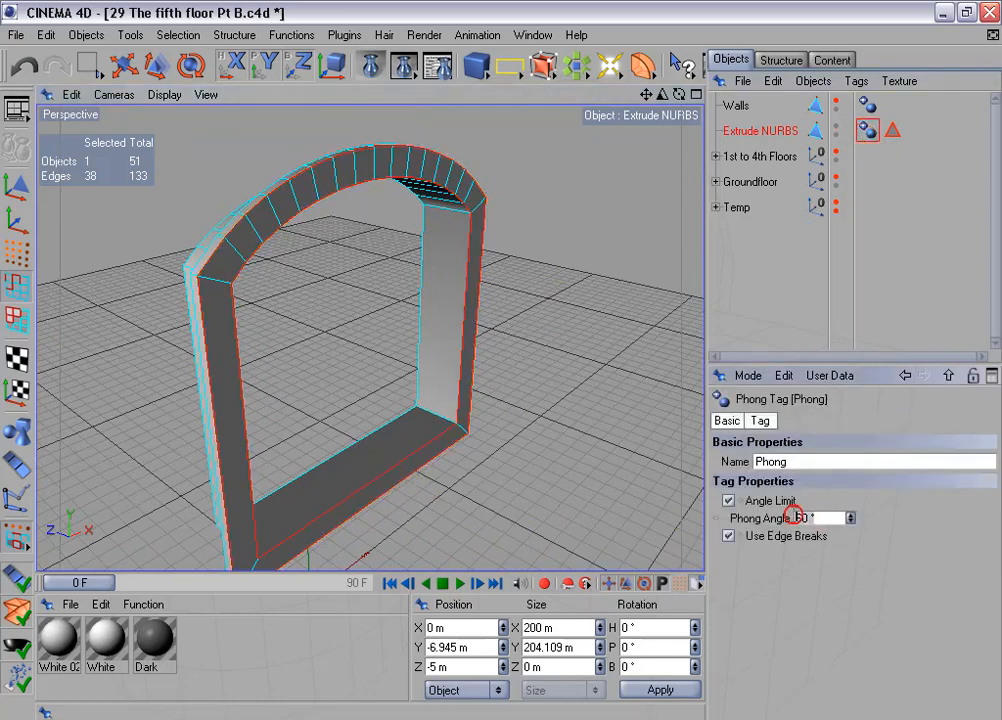
{"action": "left_click", "coordinate": [785, 590]}
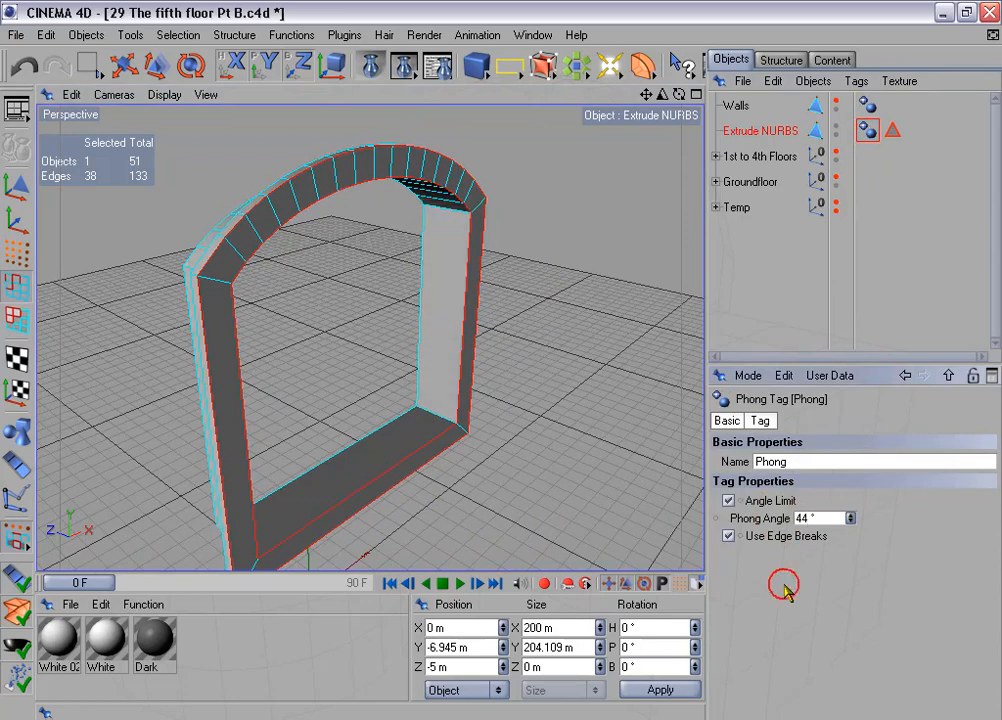
Step: Delete the C1 polygon selection tag from the frame and rename the object Stone Frame
{"action": "left_click", "coordinate": [892, 132]}
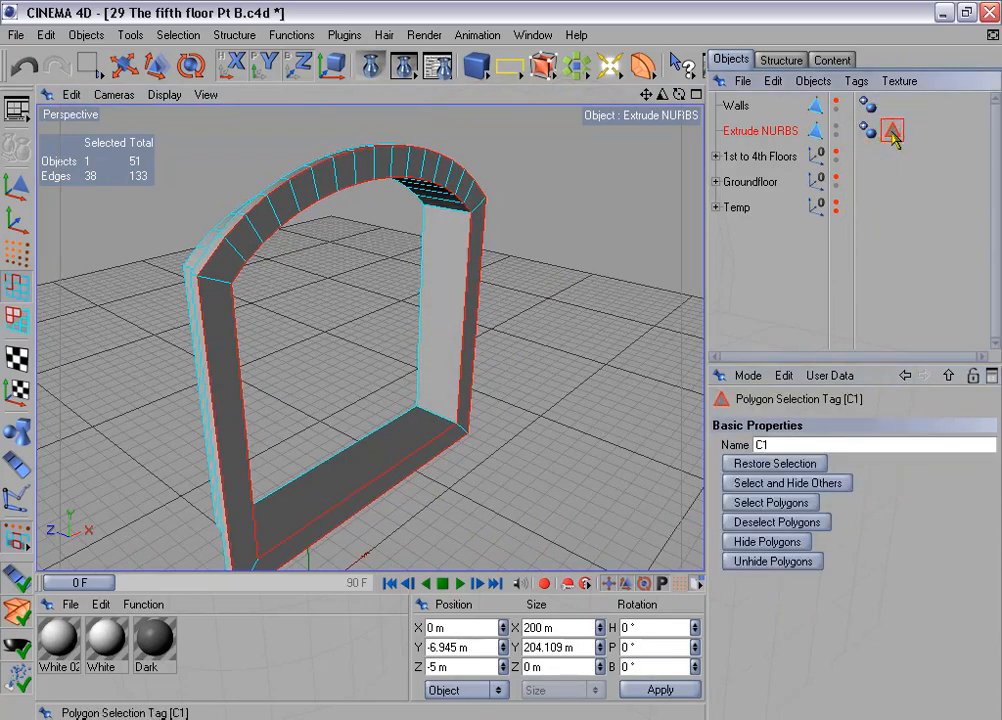
{"action": "key", "text": "Delete"}
{"action": "double_click", "coordinate": [776, 130]}
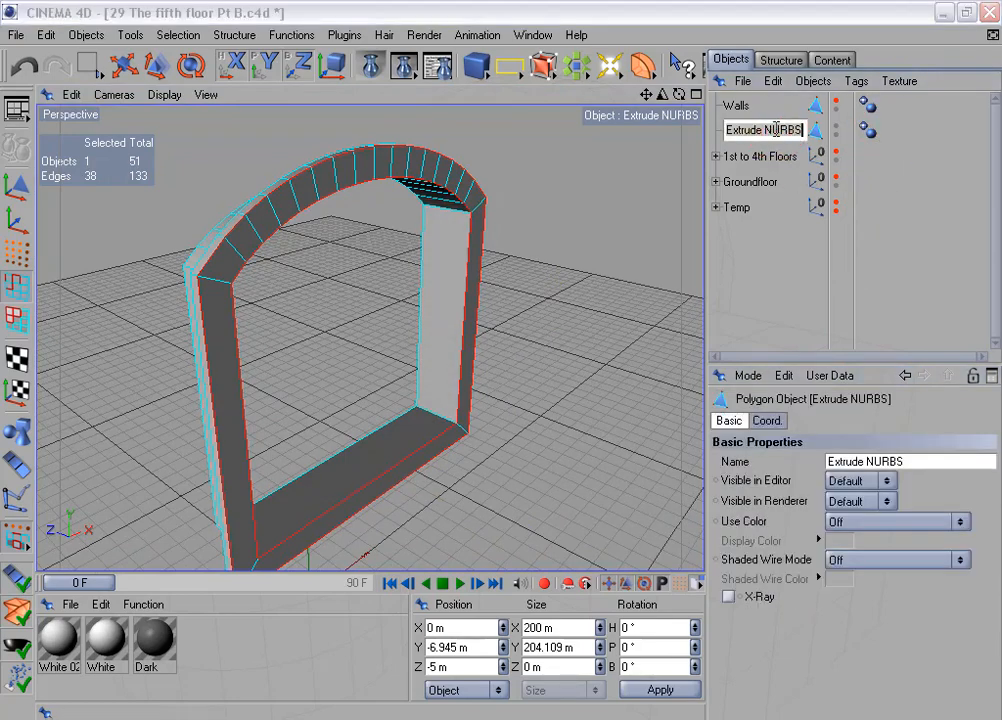
{"action": "type", "text": "Stone Frame"}
{"action": "key", "text": "Return"}
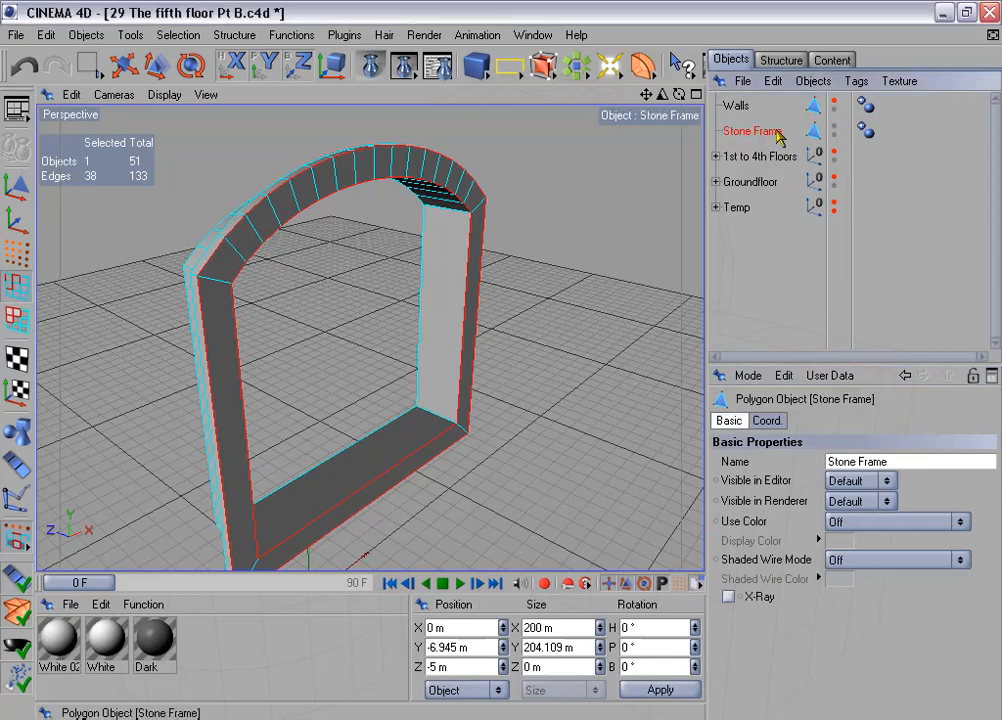
Step: With Live Selection, add the edges crossing the reveal's depth where the arch meets the straight sides, on both sides
{"action": "left_click_drag", "start_coordinate": [535, 226], "coordinate": [505, 228], "text": "alt"}
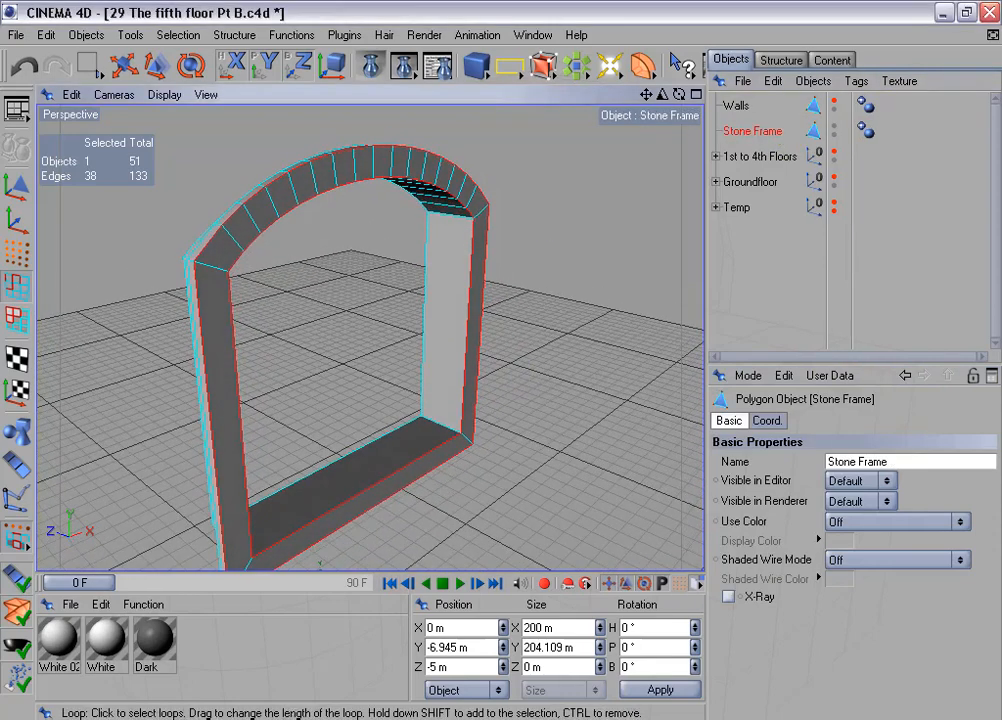
{"action": "left_click_drag", "start_coordinate": [88, 64], "coordinate": [110, 84]}
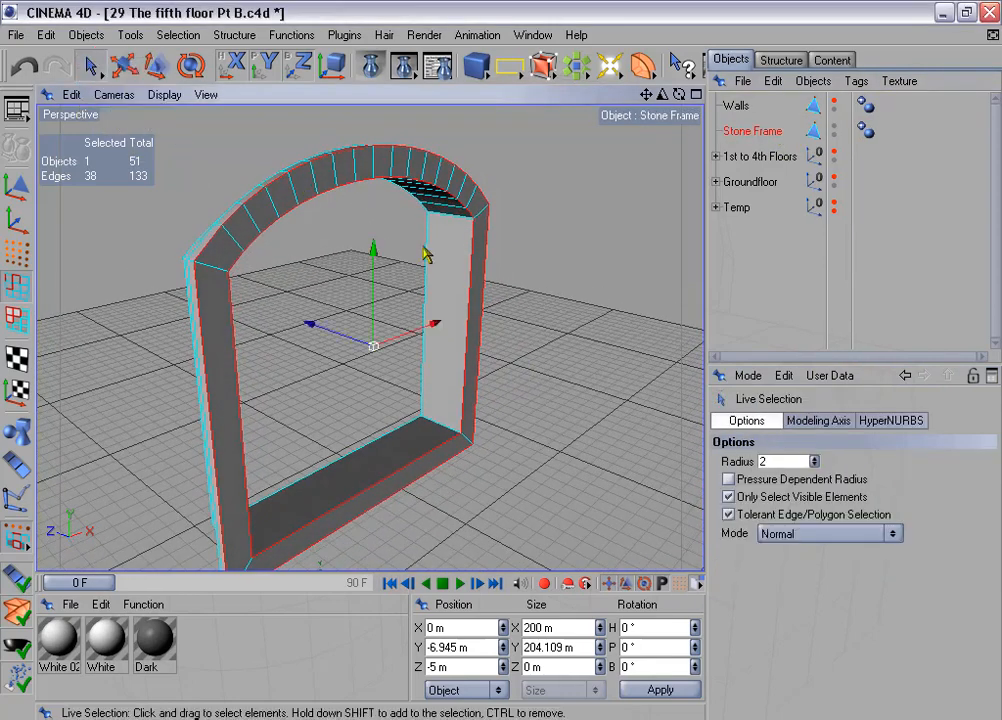
{"action": "left_click_drag", "start_coordinate": [513, 283], "coordinate": [528, 250], "text": "alt"}
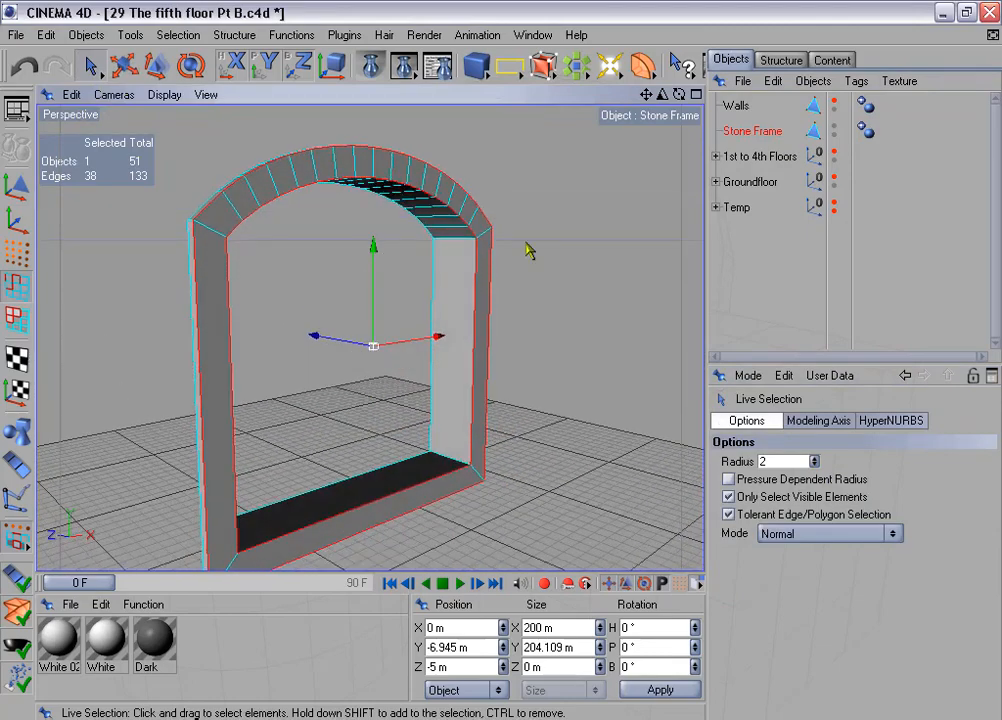
{"action": "left_click", "coordinate": [458, 242], "text": "shift"}
{"action": "left_click_drag", "start_coordinate": [414, 217], "coordinate": [312, 296], "text": "alt"}
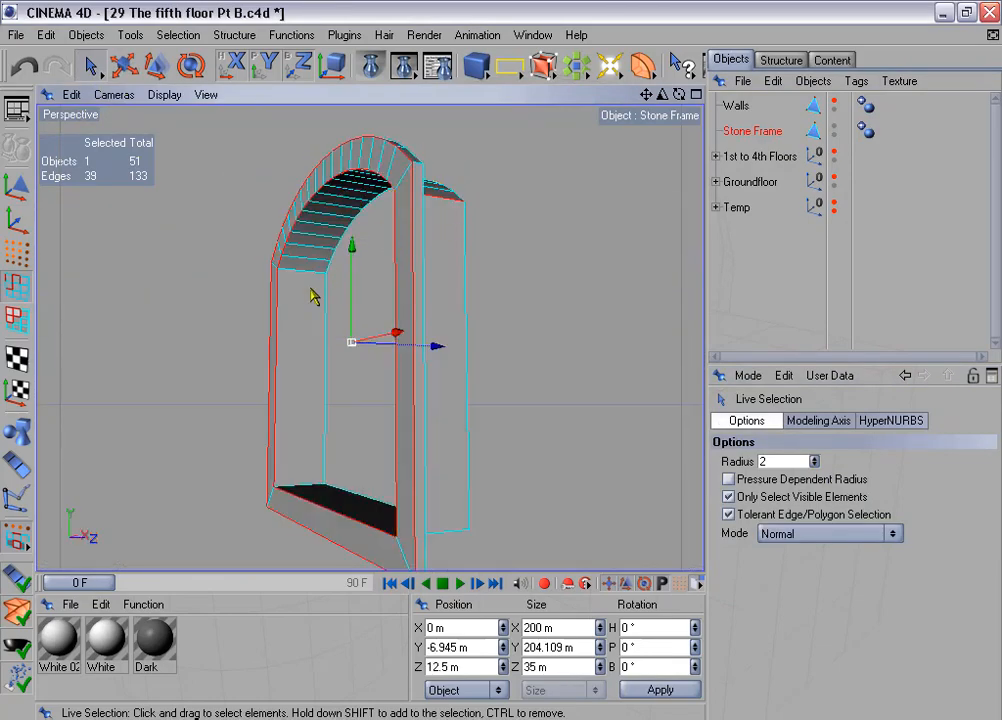
{"action": "left_click_drag", "start_coordinate": [512, 230], "coordinate": [416, 313], "text": "alt"}
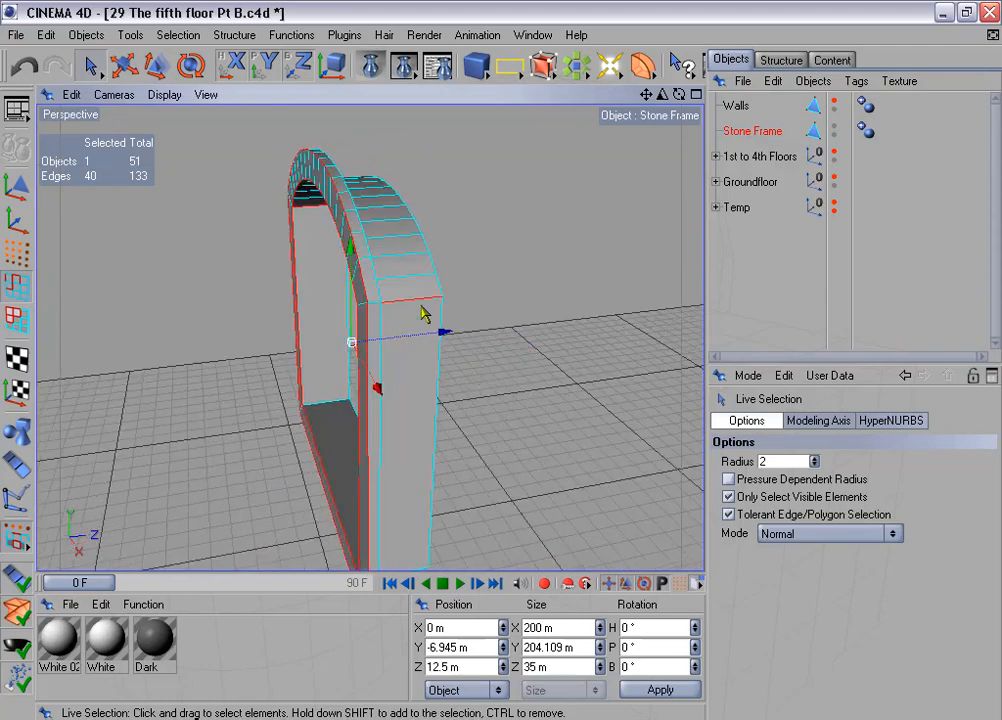
Step: Add the short outer thickness edges at the arch ends and lower corners on both sides of the frame to the selection
{"action": "left_click", "coordinate": [368, 312], "text": "shift"}
{"action": "left_click", "coordinate": [374, 303], "text": "shift"}
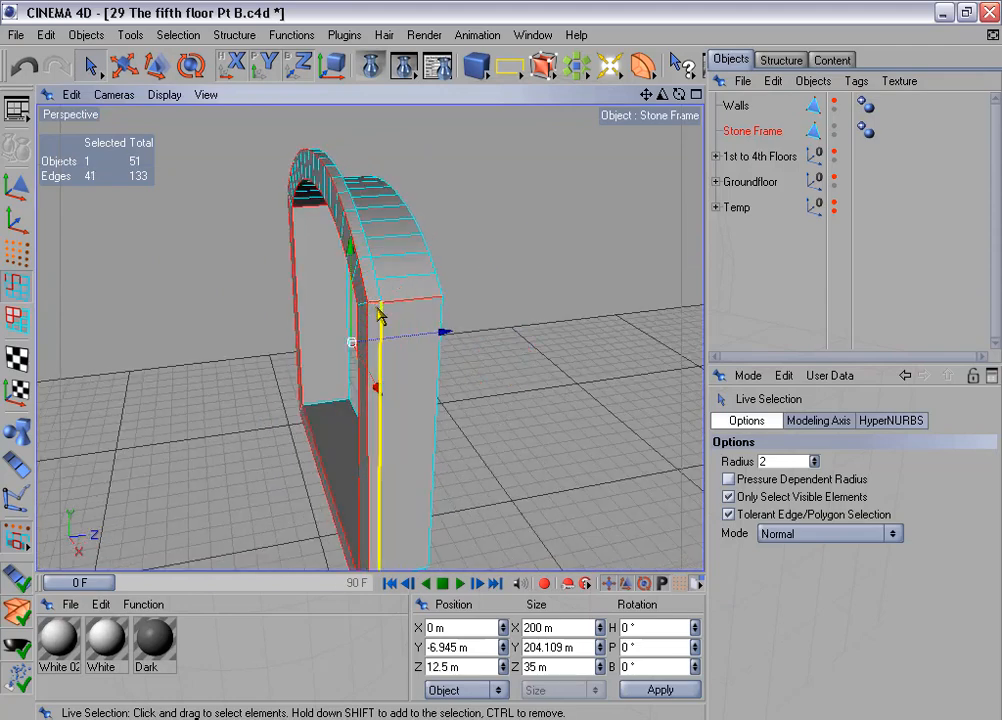
{"action": "left_click_drag", "start_coordinate": [460, 345], "coordinate": [622, 352], "text": "alt"}
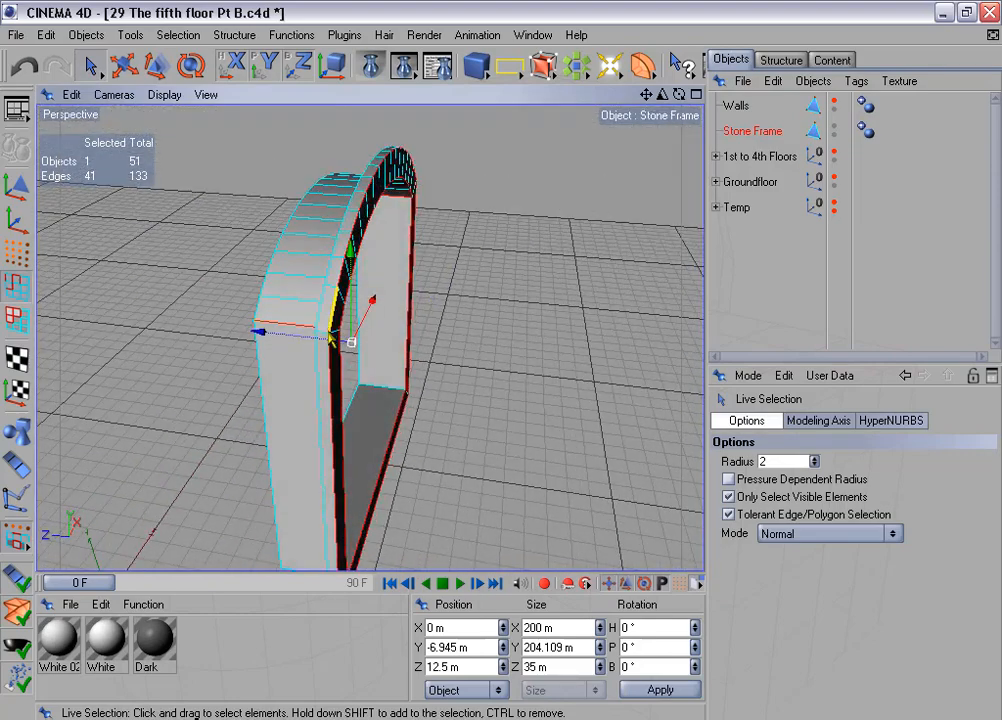
{"action": "left_click", "coordinate": [367, 336], "text": "shift"}
{"action": "left_click_drag", "start_coordinate": [367, 336], "coordinate": [430, 330], "text": "alt"}
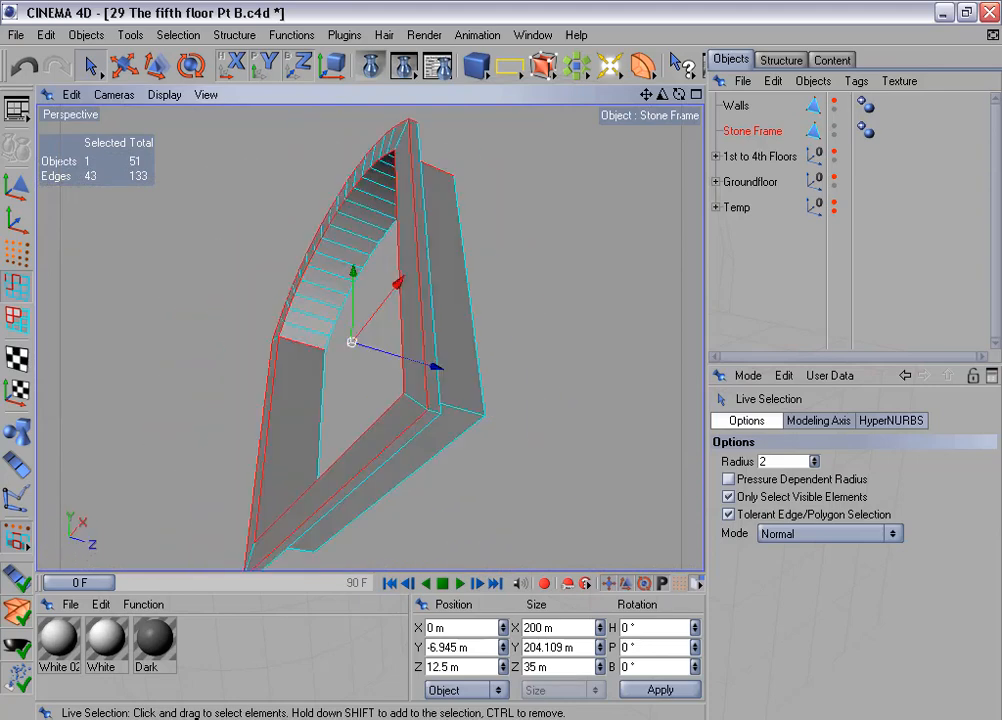
{"action": "left_click", "coordinate": [424, 380], "text": "shift"}
{"action": "left_click", "coordinate": [433, 417], "text": "shift"}
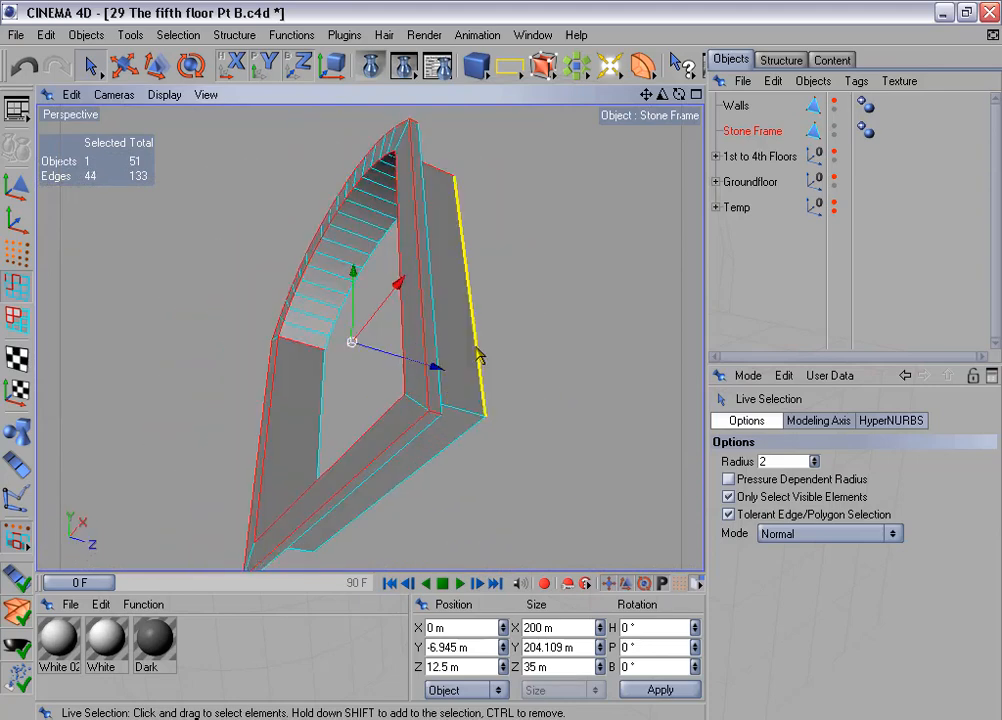
{"action": "mouse_move", "coordinate": [497, 312]}
{"action": "left_mouse_down", "text": "alt"}
{"action": "mouse_move", "coordinate": [540, 370]}
{"action": "mouse_move", "coordinate": [670, 400]}
{"action": "mouse_move", "coordinate": [512, 324]}
{"action": "left_mouse_up", "text": "alt"}
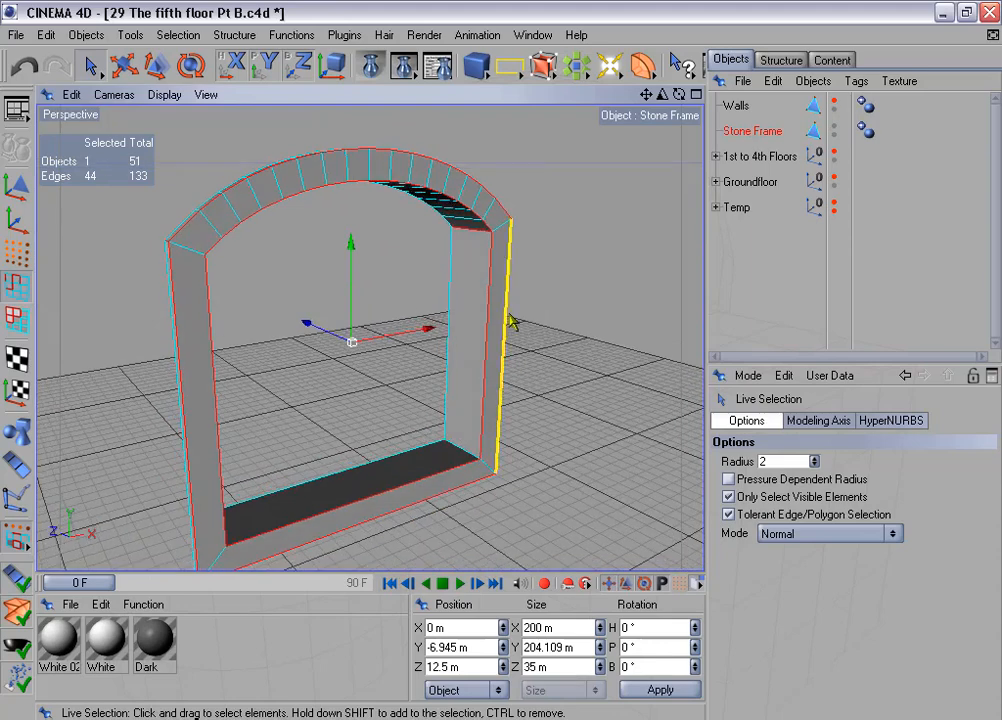
Step: Store the selected edges as a selection tag named "Edges for beveling"
{"action": "scroll", "coordinate": [510, 321], "scroll_direction": "down", "scroll_amount": 3}
{"action": "left_click", "coordinate": [182, 36]}
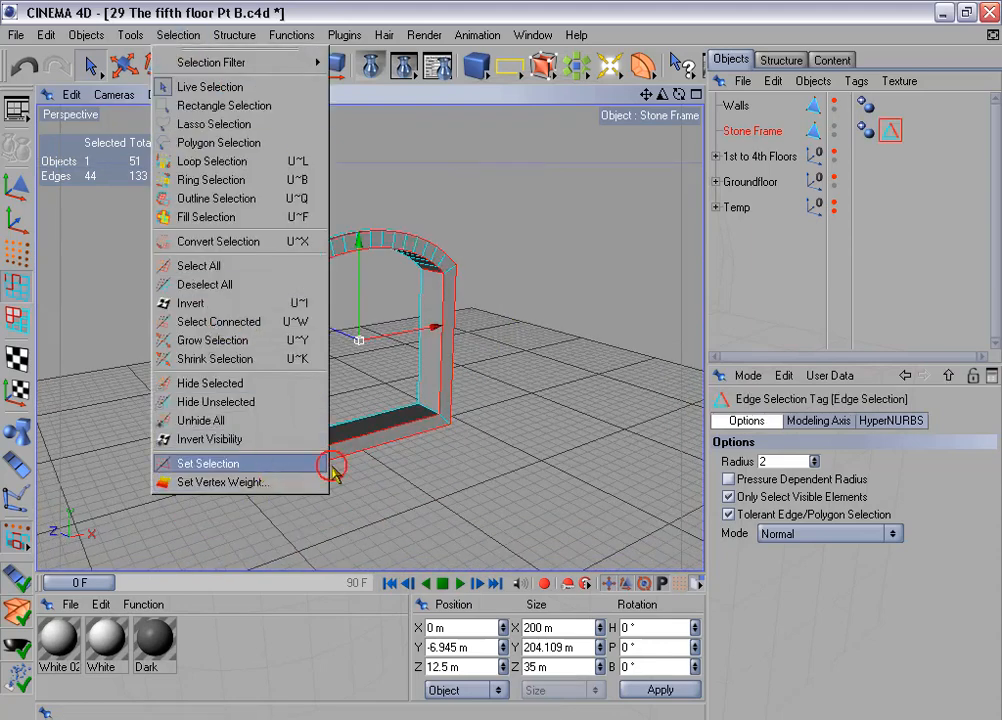
{"action": "left_click", "coordinate": [318, 464]}
{"action": "left_click", "coordinate": [807, 444]}
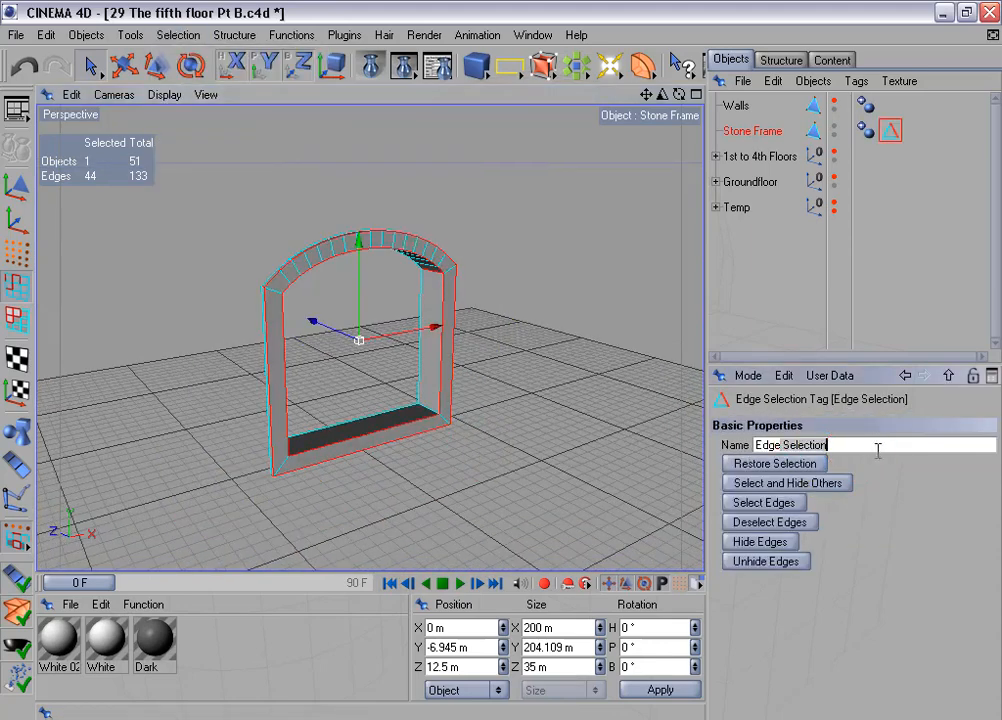
{"action": "key", "text": "BackSpace"}
{"action": "key", "text": "BackSpace"}
{"action": "key", "text": "BackSpace"}
{"action": "key", "text": "BackSpace"}
{"action": "key", "text": "BackSpace"}
{"action": "key", "text": "BackSpace"}
{"action": "key", "text": "BackSpace"}
{"action": "key", "text": "BackSpace"}
{"action": "key", "text": "BackSpace"}
{"action": "key", "text": "BackSpace"}
{"action": "type", "text": "s"}
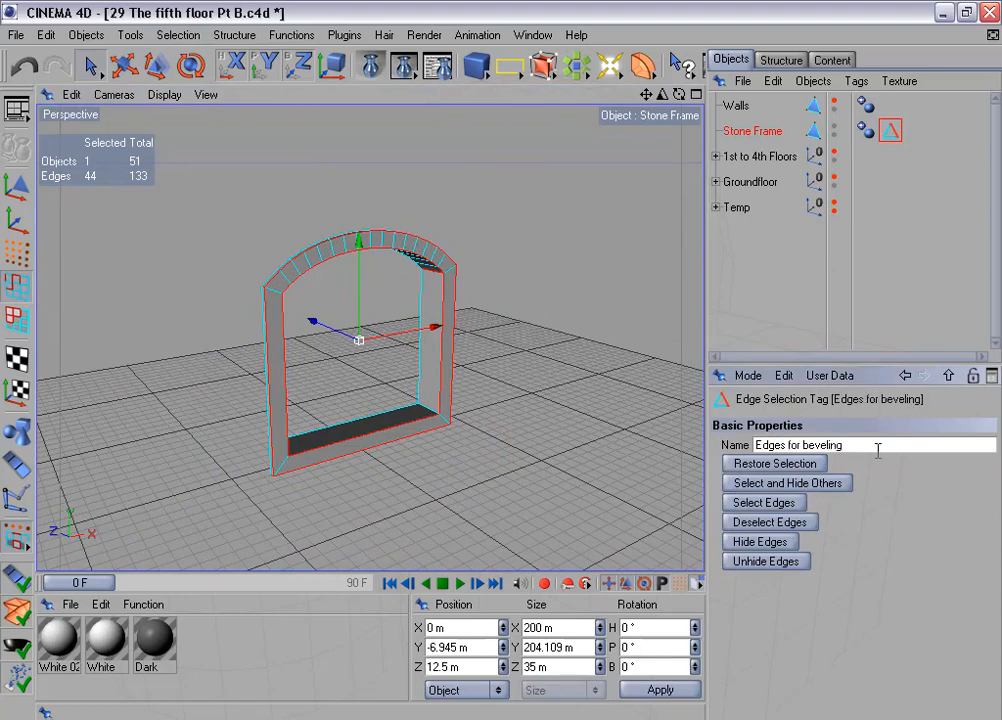
Step: Duplicate the Stone Frame linearly into six copies with a 350 m X move per step, enabling position and disabling rotation
{"action": "right_click_drag", "start_coordinate": [487, 235], "coordinate": [400, 235], "text": "alt"}
{"action": "left_click_drag", "start_coordinate": [487, 235], "coordinate": [530, 235], "text": "alt"}
{"action": "middle_click_drag", "start_coordinate": [480, 216], "coordinate": [428, 219], "text": "alt"}
{"action": "left_click", "coordinate": [285, 35]}
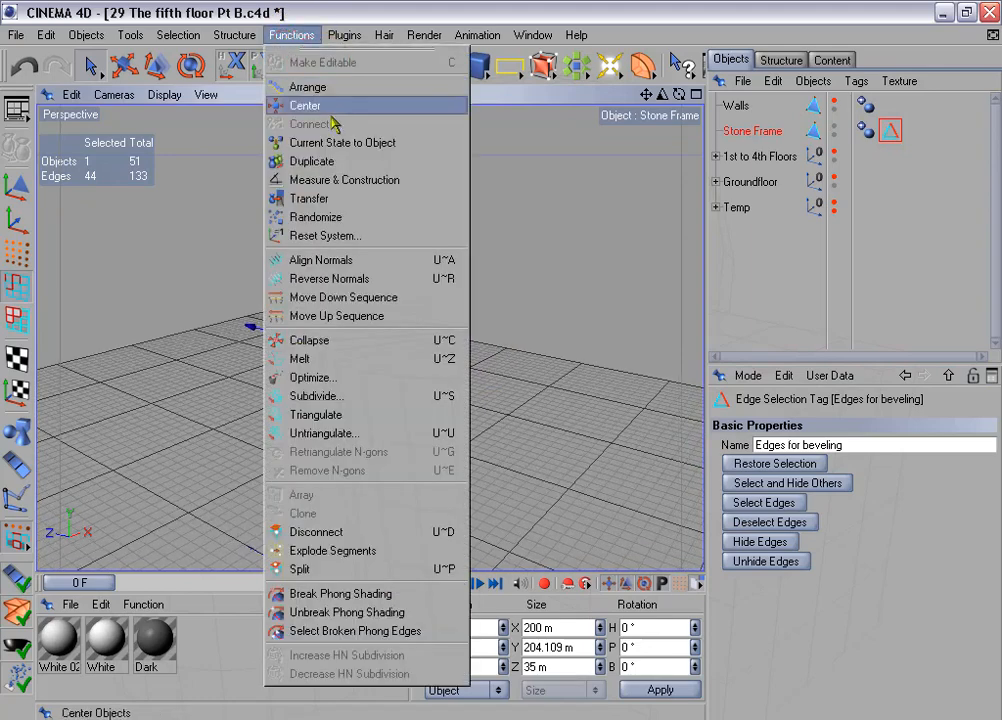
{"action": "left_click", "coordinate": [370, 160]}
{"action": "left_click", "coordinate": [740, 421]}
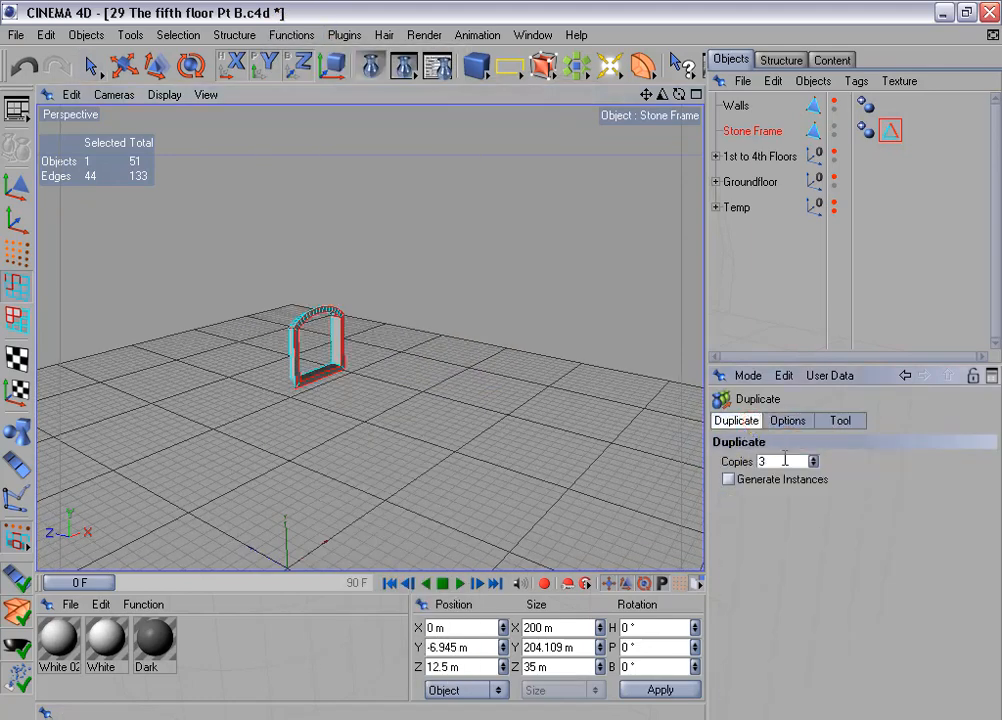
{"action": "left_click", "coordinate": [789, 421]}
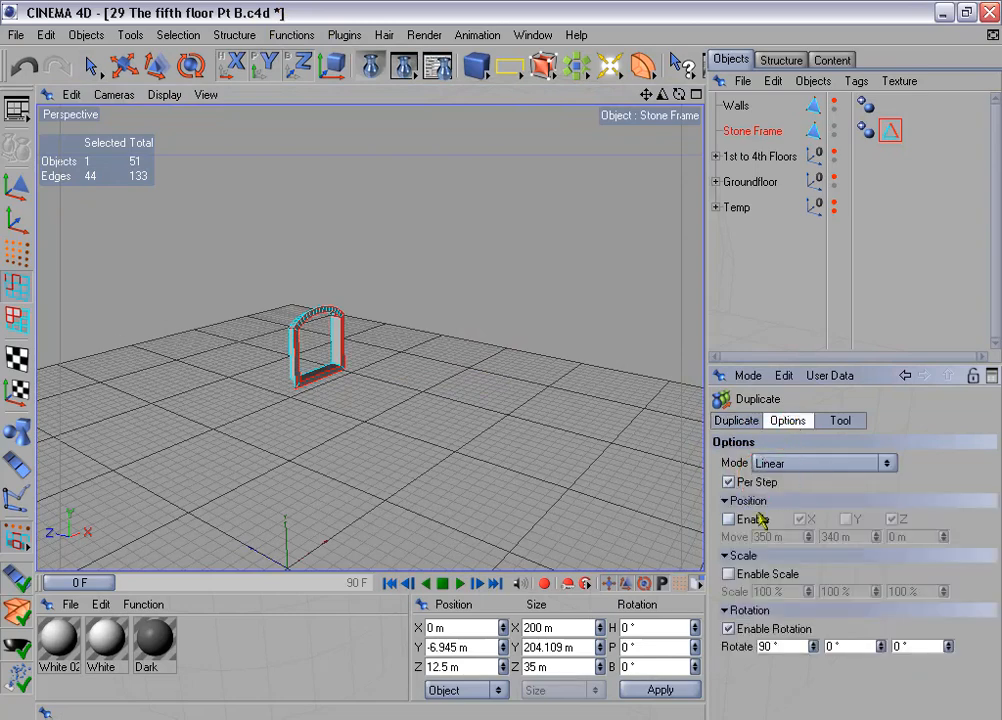
{"action": "left_click", "coordinate": [729, 520]}
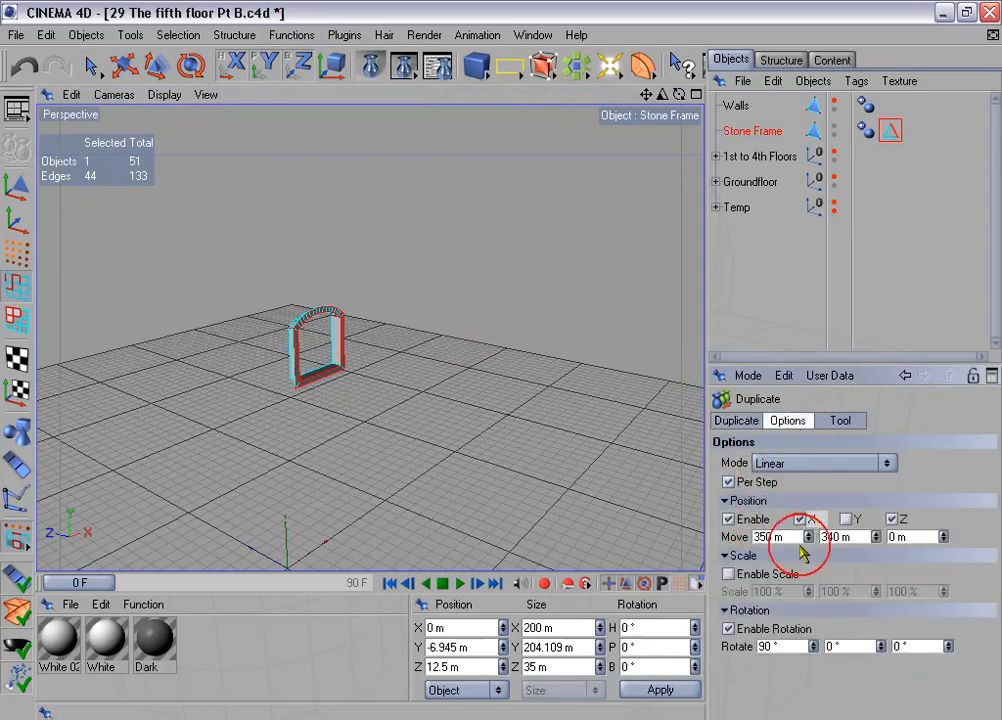
{"action": "left_click", "coordinate": [729, 628]}
{"action": "left_click", "coordinate": [847, 421]}
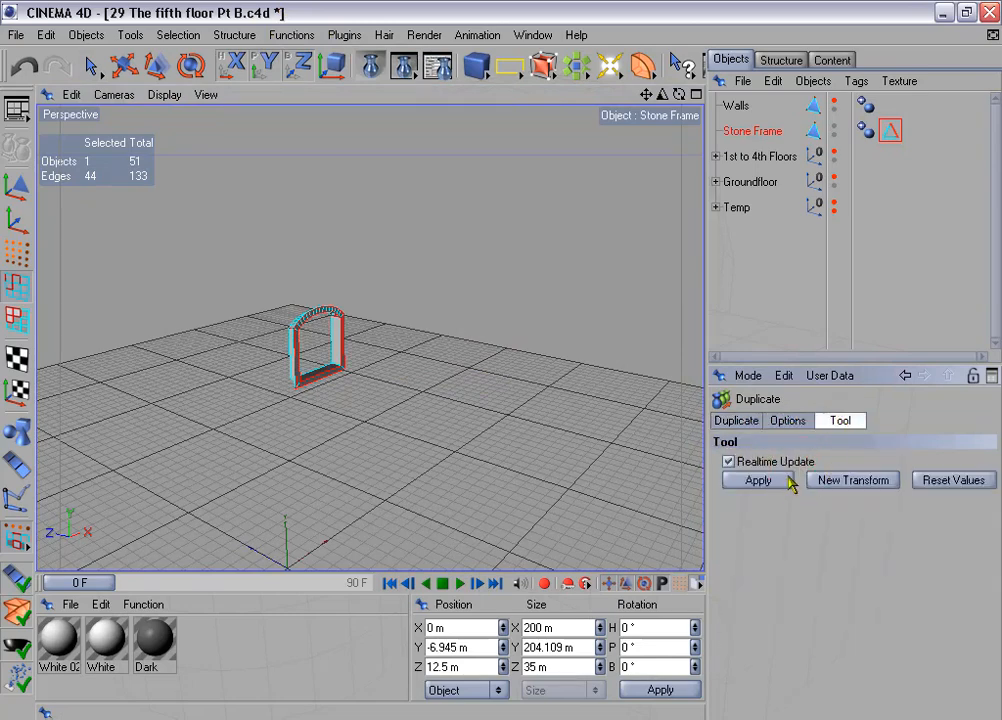
{"action": "left_click", "coordinate": [758, 480]}
Step: Connect the original Stone Frame and its six copies into one polygon object
{"action": "left_click", "coordinate": [716, 158]}
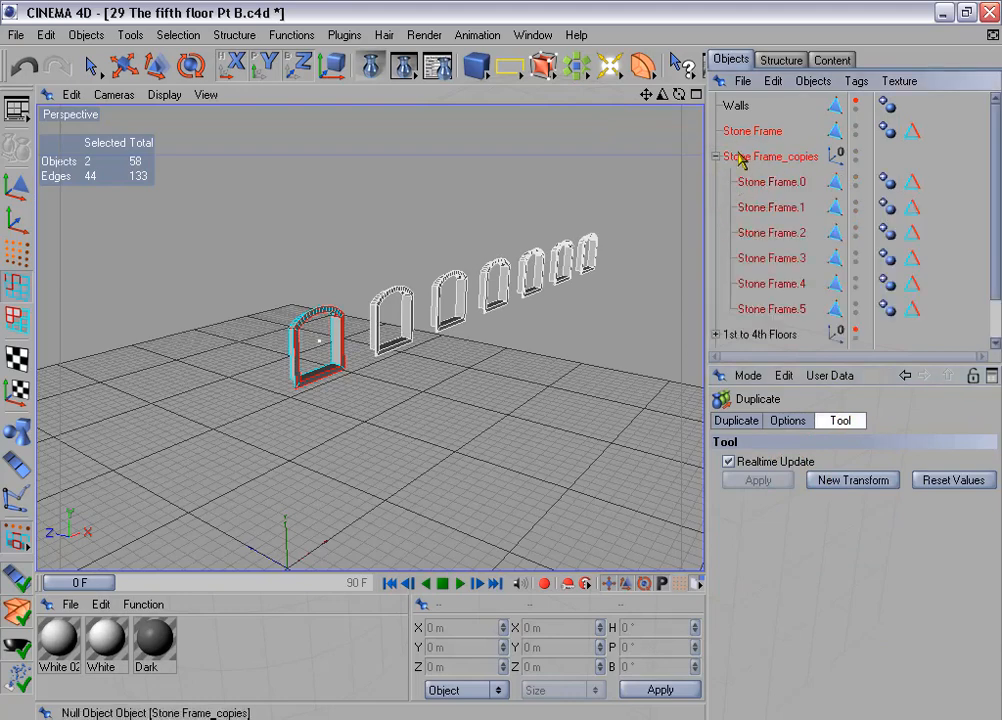
{"action": "left_click", "coordinate": [724, 132]}
{"action": "left_click_drag", "start_coordinate": [728, 175], "coordinate": [779, 318]}
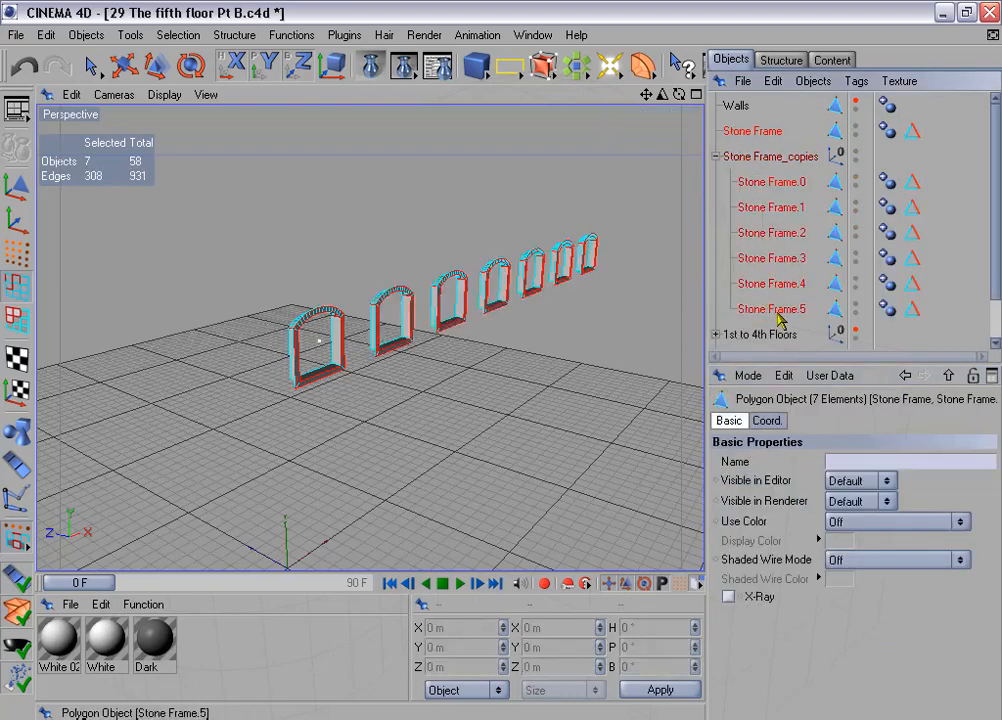
{"action": "right_click", "coordinate": [760, 290]}
{"action": "left_click", "coordinate": [790, 456]}
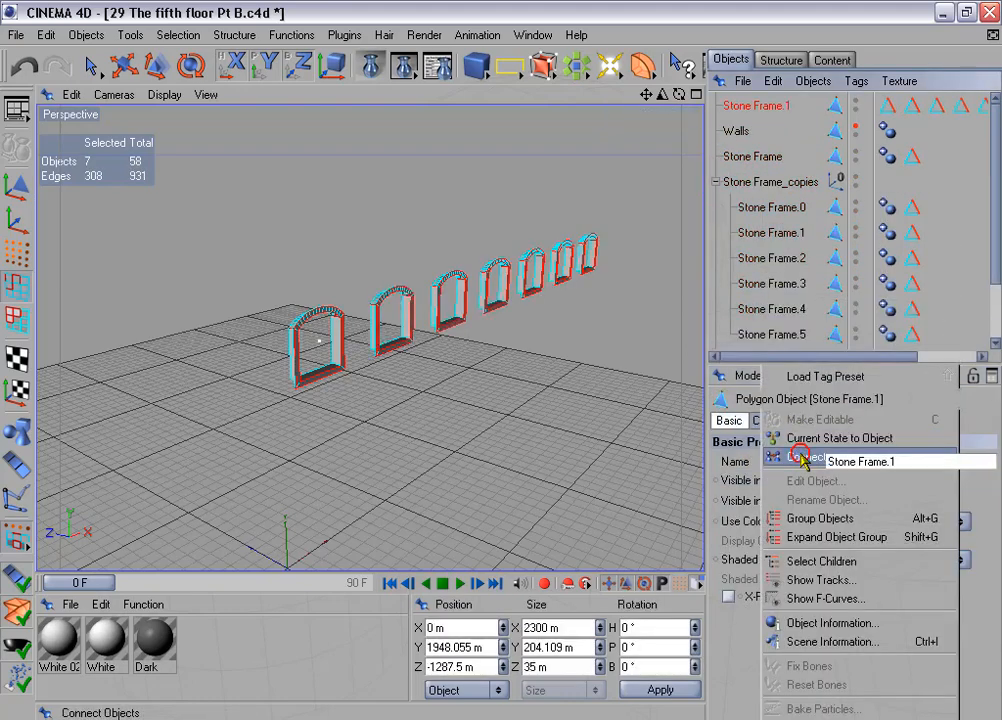
Step: Delete the separate original Stone Frame and the Stone Frame_copies group, keeping the connected object
{"action": "left_click", "coordinate": [755, 157]}
{"action": "left_click", "coordinate": [758, 181], "text": "ctrl"}
{"action": "key", "text": "Delete"}
Step: Store the seven frames' selected edges in one "Edges for beveling" tag and delete the six redundant selection tags
{"action": "left_click_drag", "start_coordinate": [756, 105], "coordinate": [590, 282]}
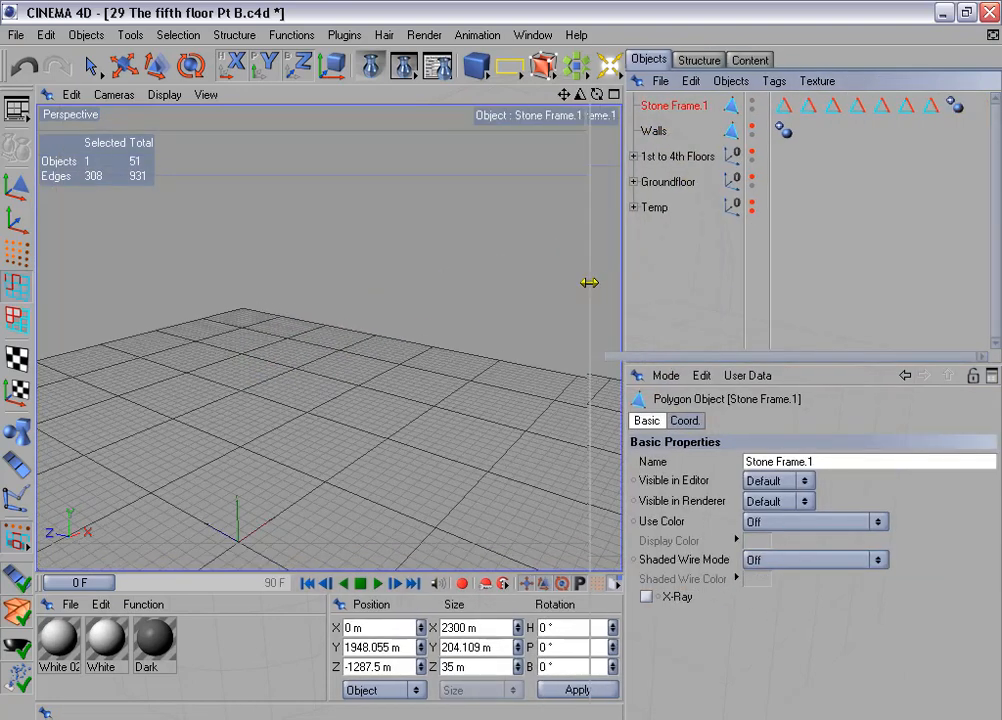
{"action": "left_click", "coordinate": [749, 104]}
{"action": "left_click_drag", "start_coordinate": [790, 132], "coordinate": [900, 115]}
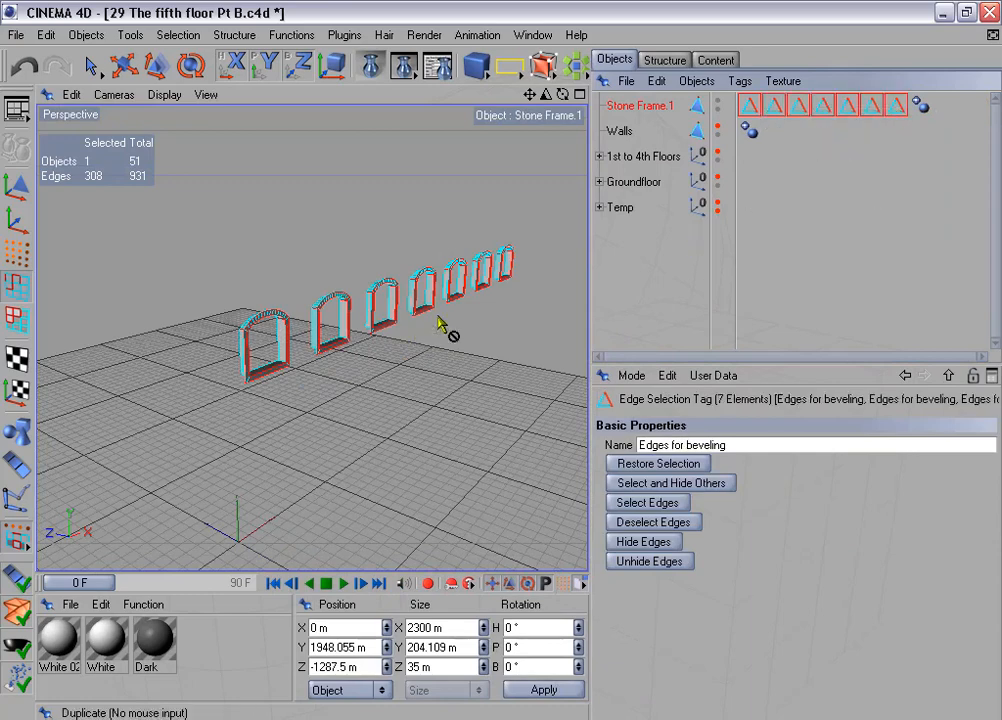
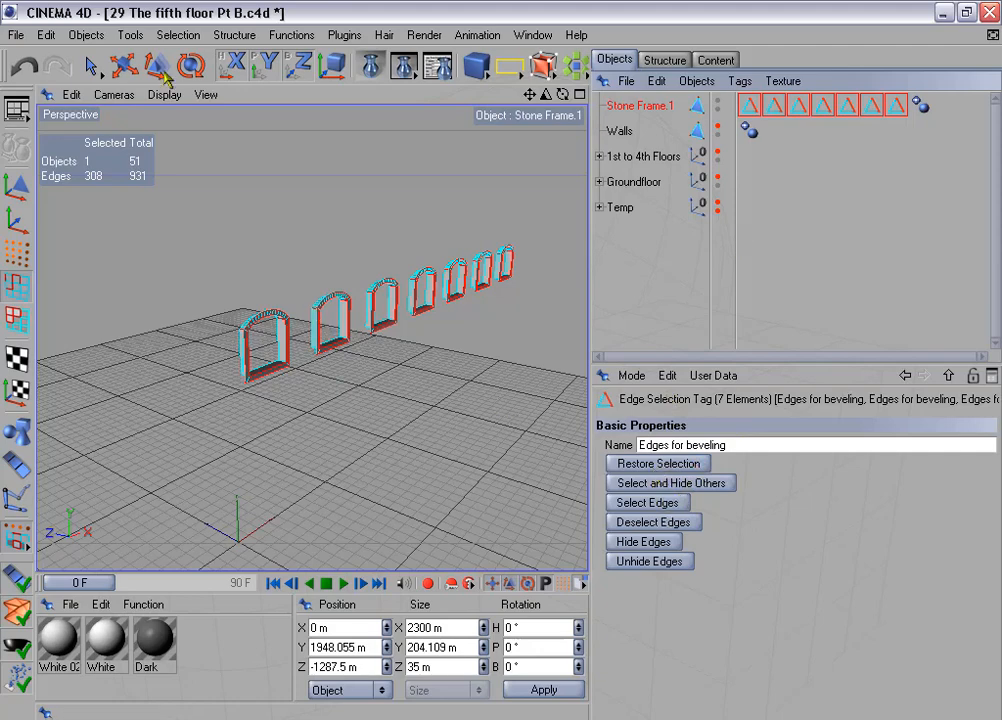
{"action": "left_click", "coordinate": [176, 36]}
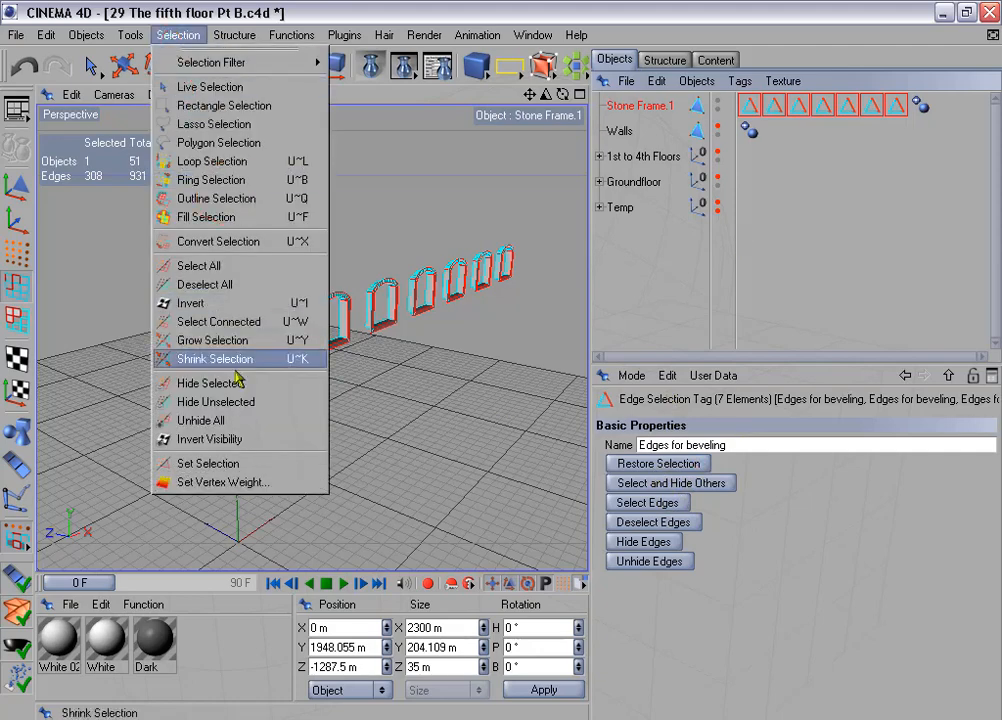
{"action": "left_click", "coordinate": [284, 465]}
{"action": "left_click_drag", "start_coordinate": [774, 128], "coordinate": [892, 108]}
{"action": "key", "text": "Delete"}
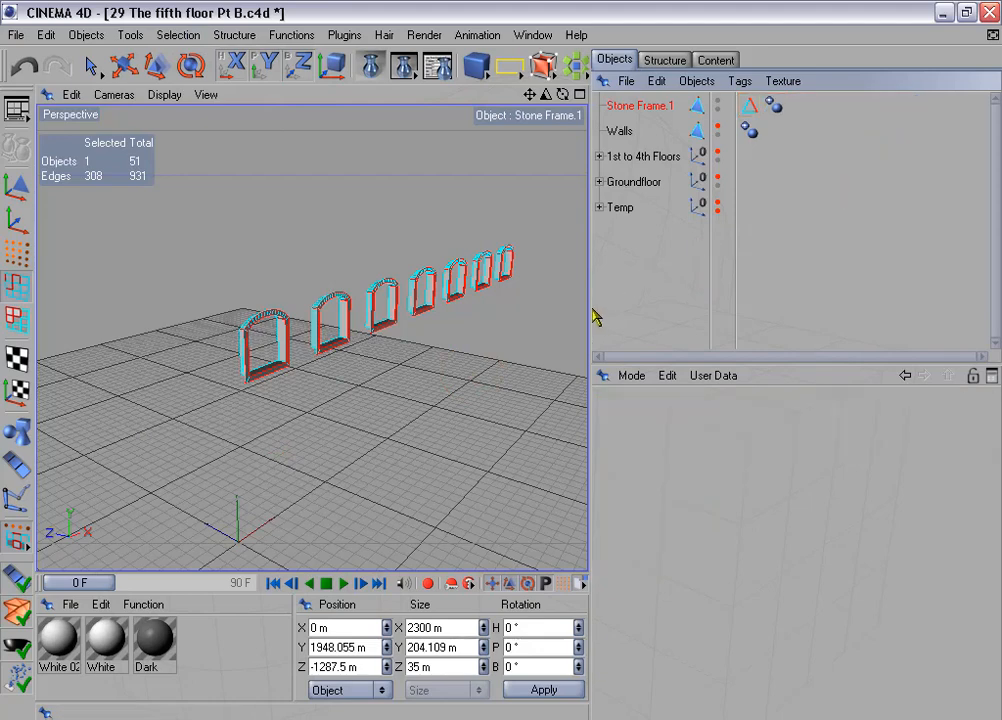
{"action": "left_click_drag", "start_coordinate": [591, 312], "coordinate": [692, 318]}
Step: Duplicate the connected row of frames into three copies with 90° heading rotation per step, disabling the position offset
{"action": "left_click", "coordinate": [291, 35]}
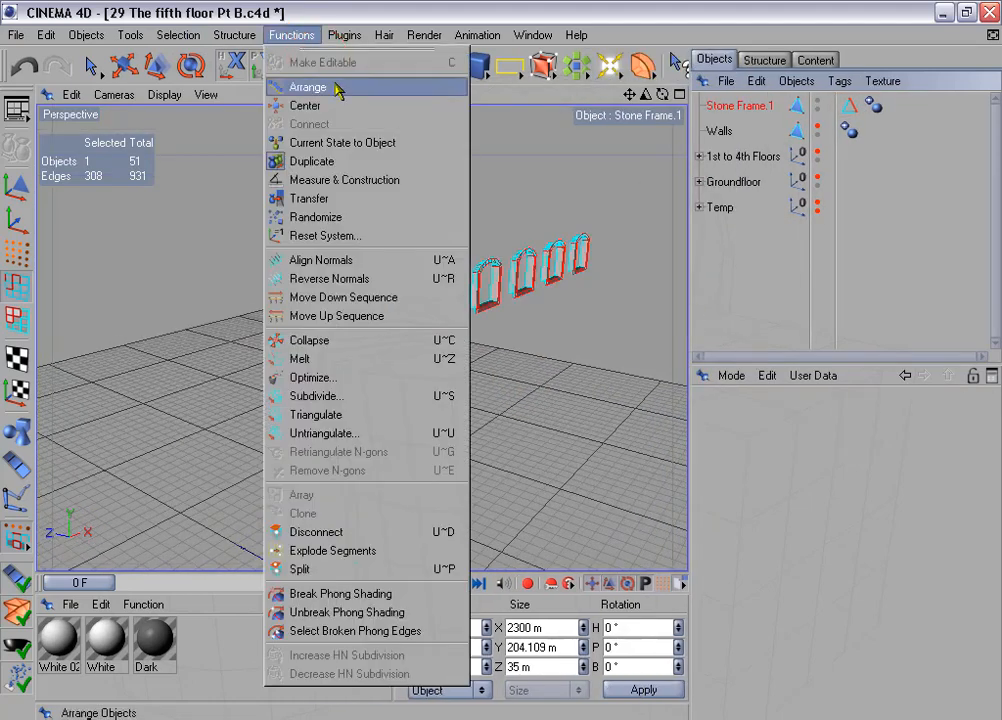
{"action": "left_click", "coordinate": [330, 163]}
{"action": "left_click", "coordinate": [720, 420]}
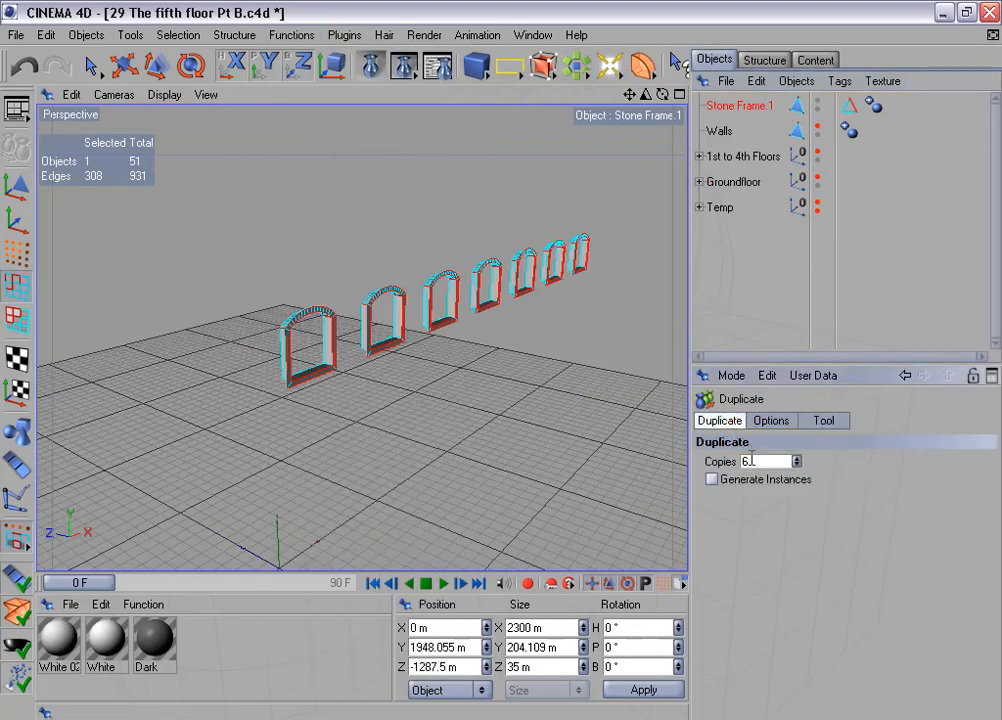
{"action": "left_click", "coordinate": [783, 420]}
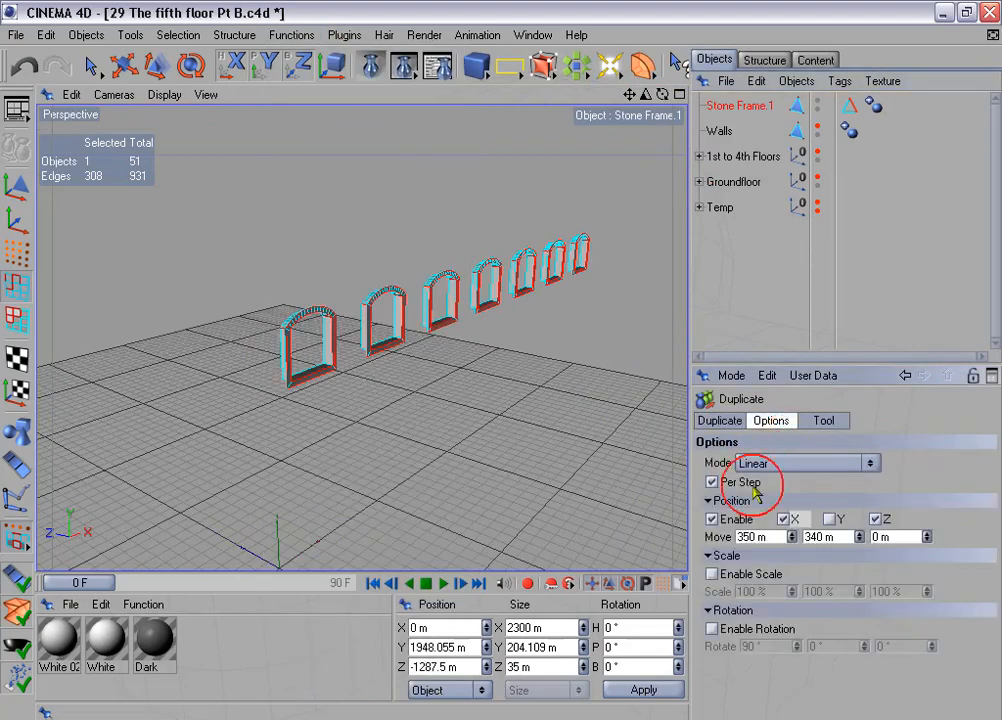
{"action": "left_click", "coordinate": [712, 629]}
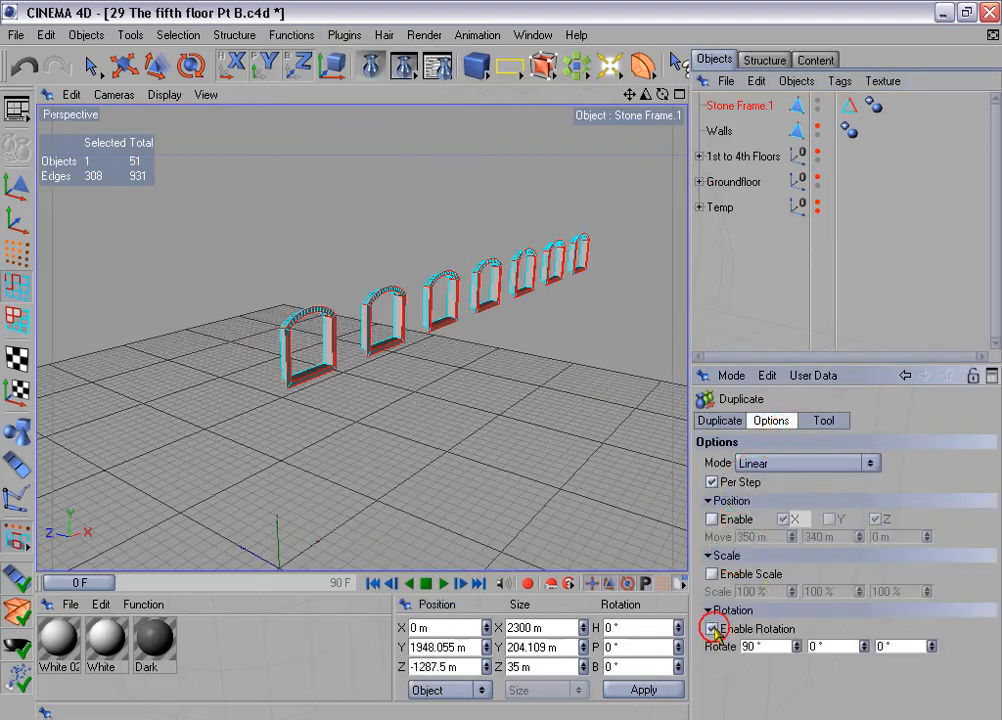
{"action": "left_click", "coordinate": [824, 421]}
{"action": "left_click", "coordinate": [741, 480]}
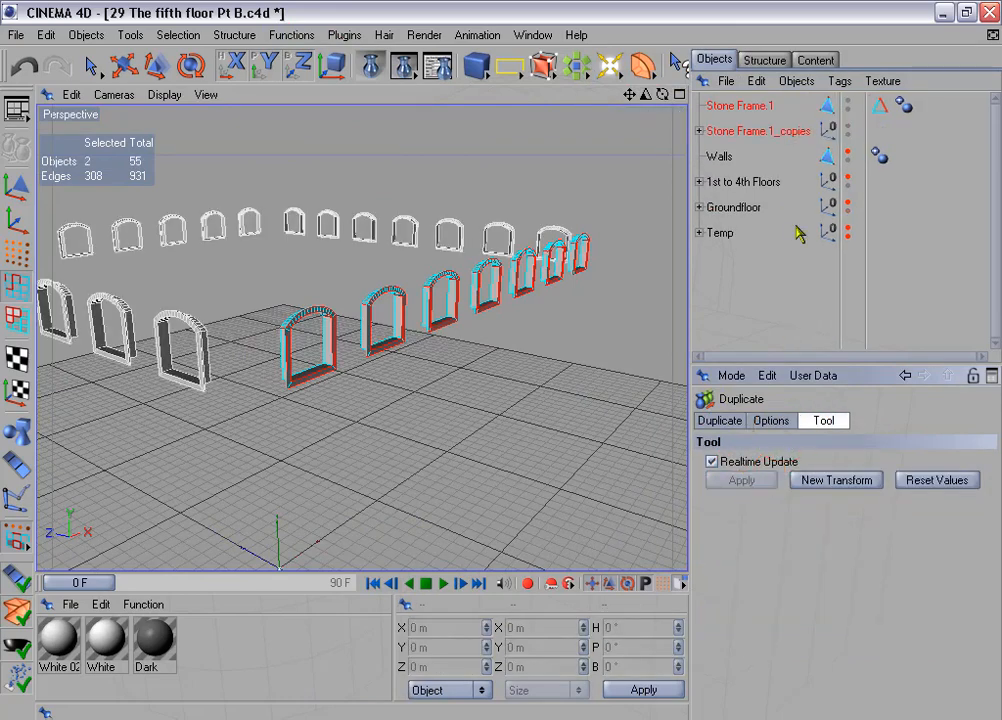
Step: Connect the Stone Frame.1 row and its three rotated copies into one polygon object
{"action": "left_click", "coordinate": [699, 131]}
{"action": "left_click", "coordinate": [725, 104]}
{"action": "left_click", "coordinate": [729, 157], "text": "shift"}
{"action": "left_click", "coordinate": [736, 181], "text": "shift"}
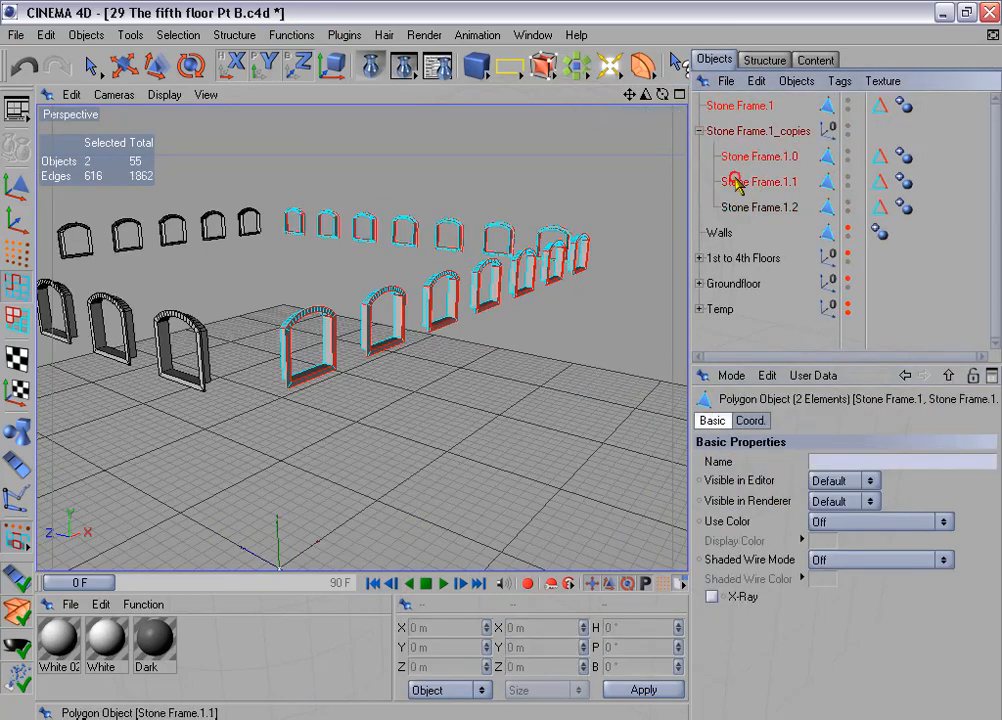
{"action": "left_click", "coordinate": [744, 207], "text": "shift"}
{"action": "right_click", "coordinate": [744, 207]}
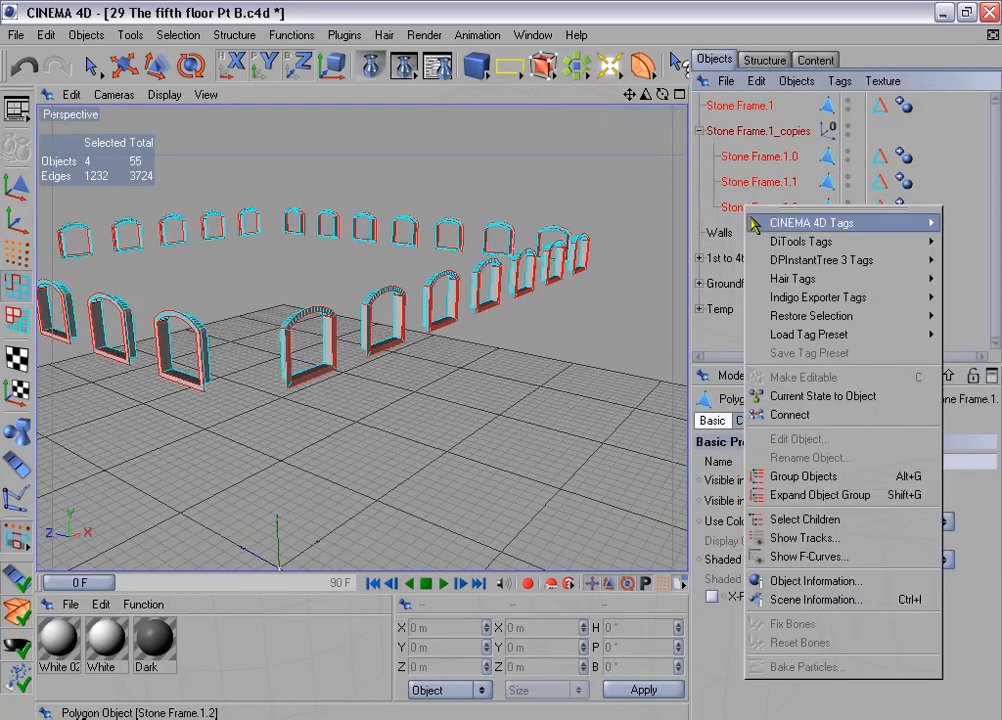
{"action": "left_click", "coordinate": [817, 414]}
Step: Delete the separate Stone Frame.1 row and the Stone Frame.1_copies group
{"action": "left_click", "coordinate": [737, 131]}
{"action": "left_click", "coordinate": [750, 157], "text": "shift"}
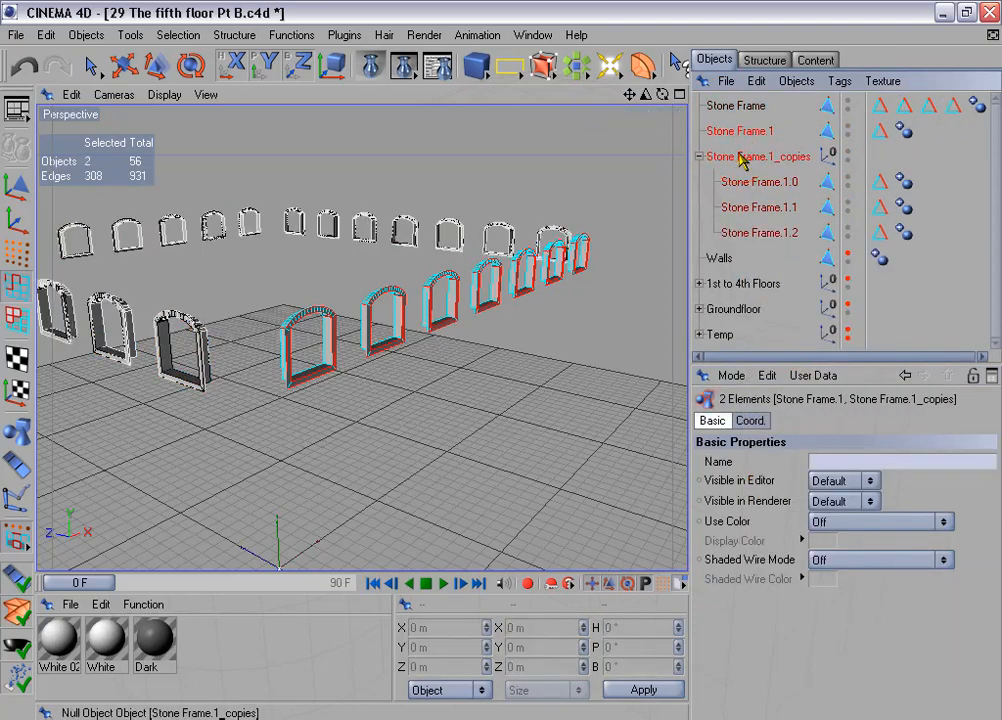
{"action": "key", "text": "Delete"}
Step: Store the selected edges of all four rows in a single "Edges for beveling" tag and delete the three redundant tags
{"action": "left_click", "coordinate": [737, 107]}
{"action": "left_click", "coordinate": [850, 105]}
{"action": "left_click", "coordinate": [874, 105], "text": "shift"}
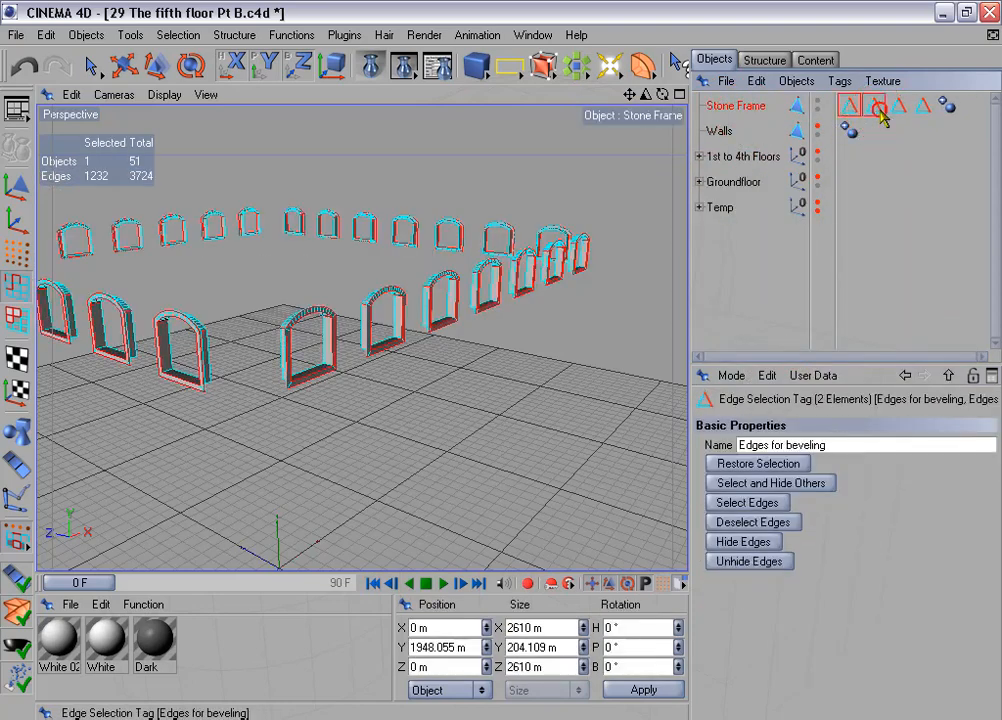
{"action": "left_click", "coordinate": [910, 108], "text": "shift"}
{"action": "left_click", "coordinate": [920, 106], "text": "shift"}
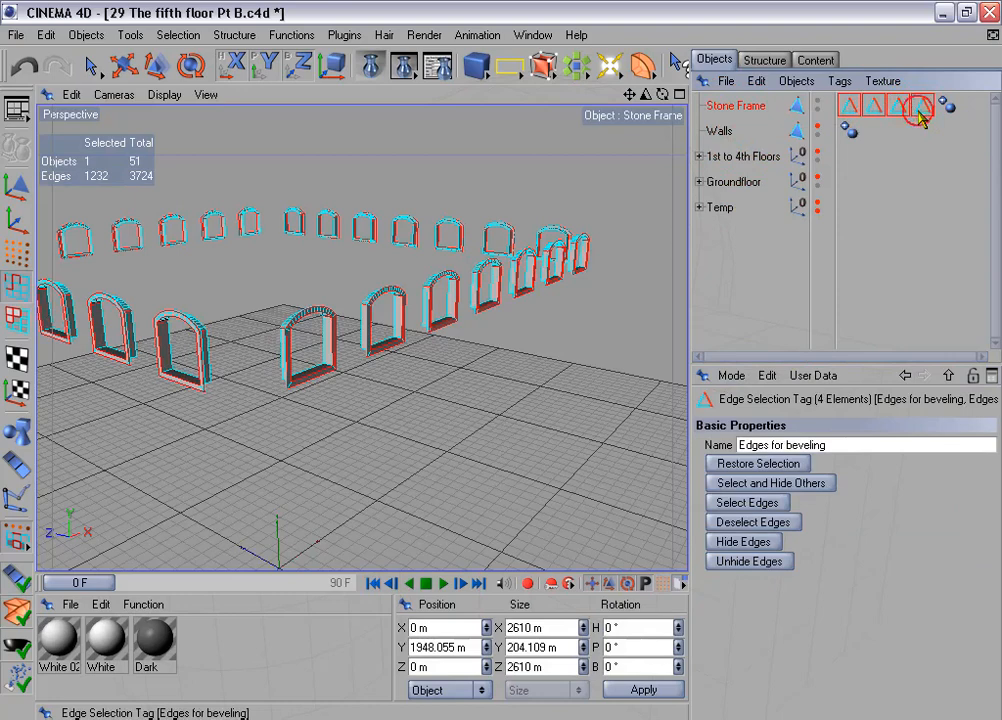
{"action": "left_click", "coordinate": [178, 35]}
{"action": "left_click", "coordinate": [252, 463]}
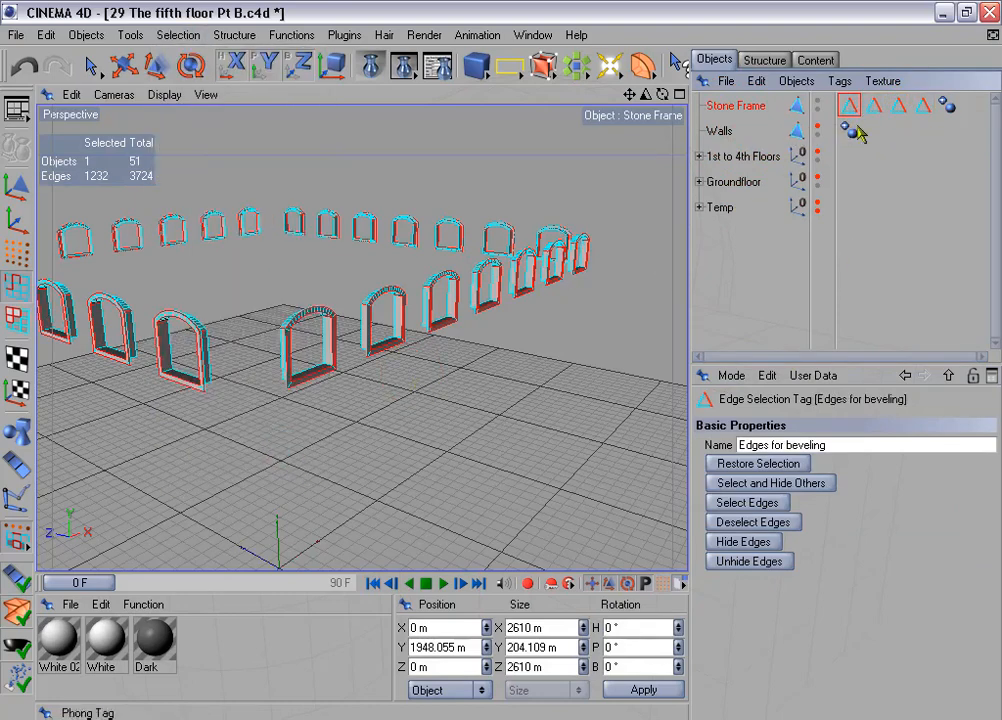
{"action": "left_click", "coordinate": [900, 106], "text": "shift"}
{"action": "left_click", "coordinate": [922, 106], "text": "shift"}
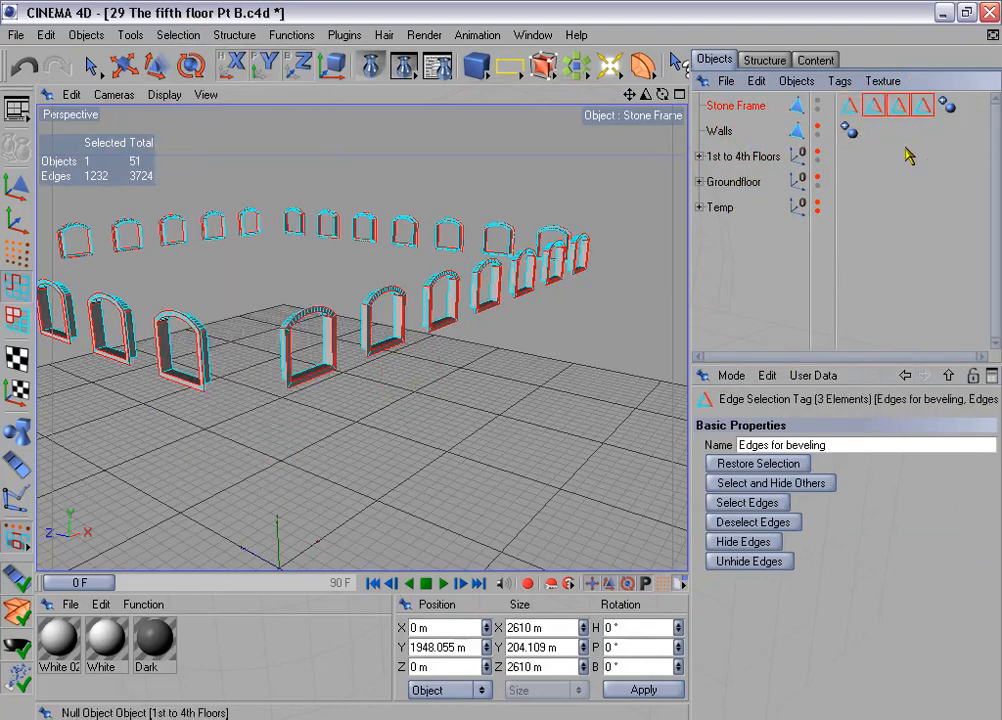
{"action": "key", "text": "Delete"}
Step: Rename the connected object Stone Frames and assign the White material to it
{"action": "double_click", "coordinate": [757, 106]}
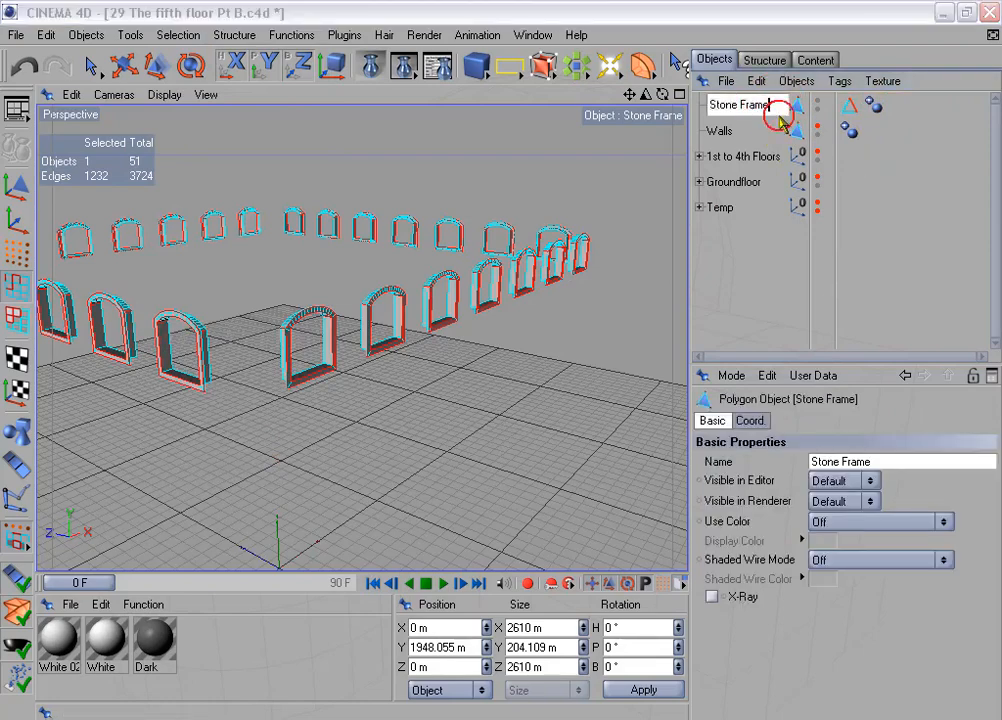
{"action": "type", "text": "s"}
{"action": "key", "text": "Return"}
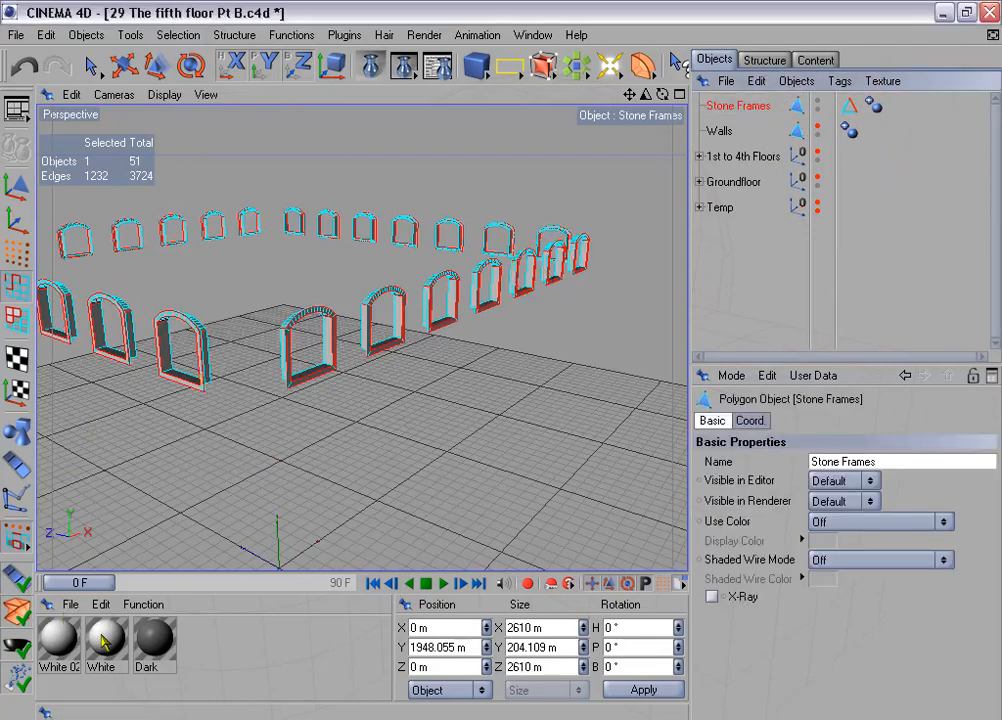
{"action": "left_click_drag", "start_coordinate": [215, 530], "coordinate": [740, 106]}
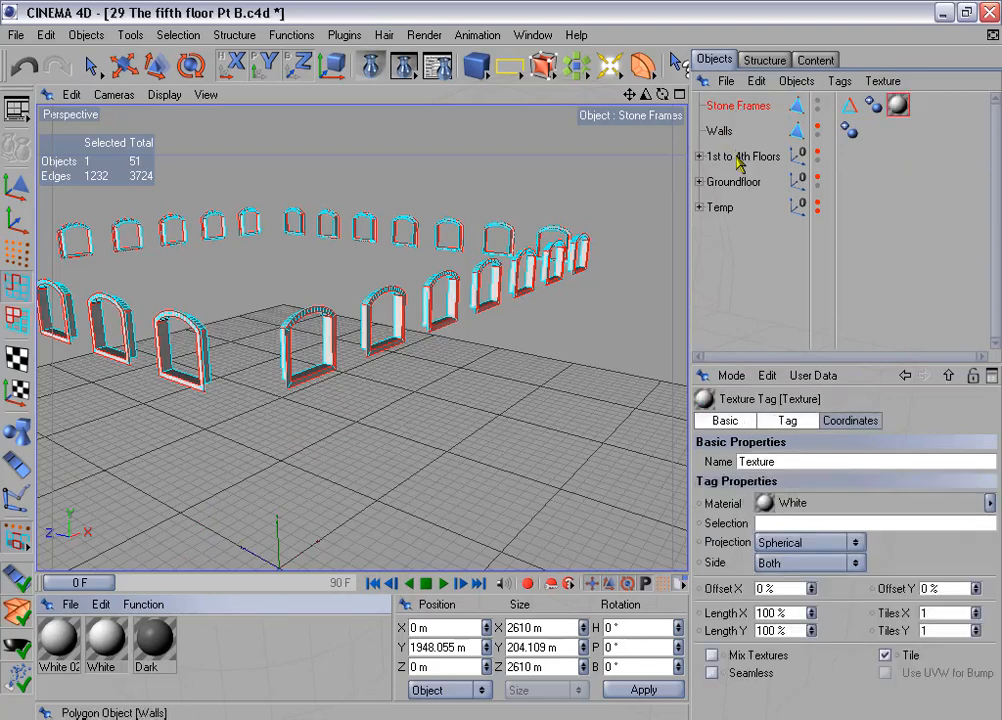
Step: Group Stone Frames and Walls, name the group 5th Floor, and expand it
{"action": "middle_click_drag", "start_coordinate": [466, 232], "coordinate": [494, 236], "text": "alt"}
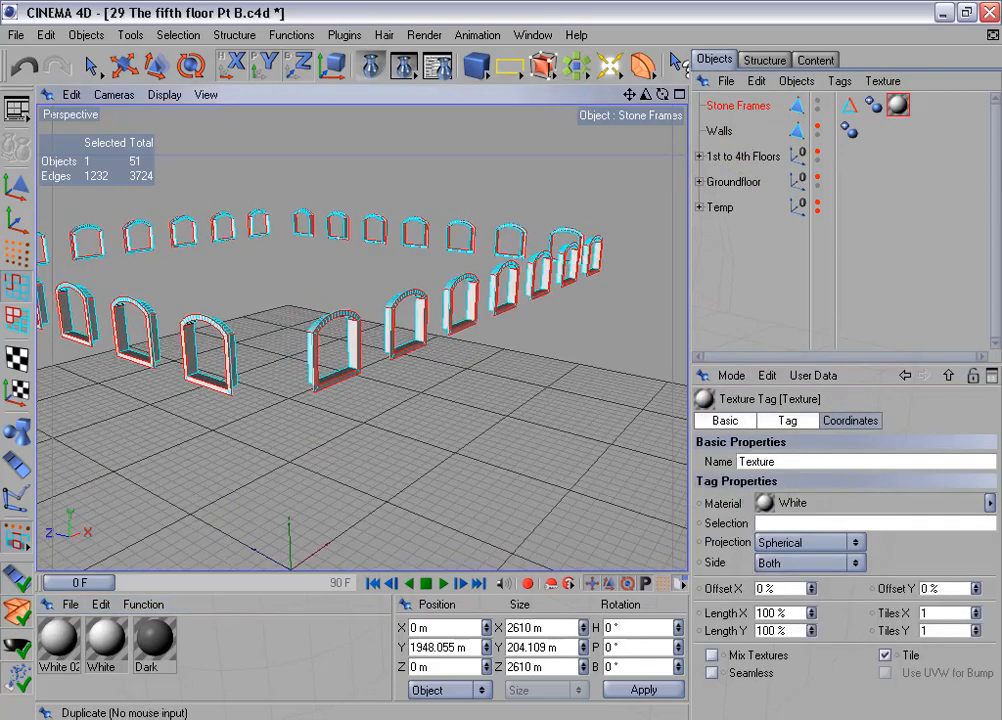
{"action": "left_click", "coordinate": [736, 128], "text": "shift"}
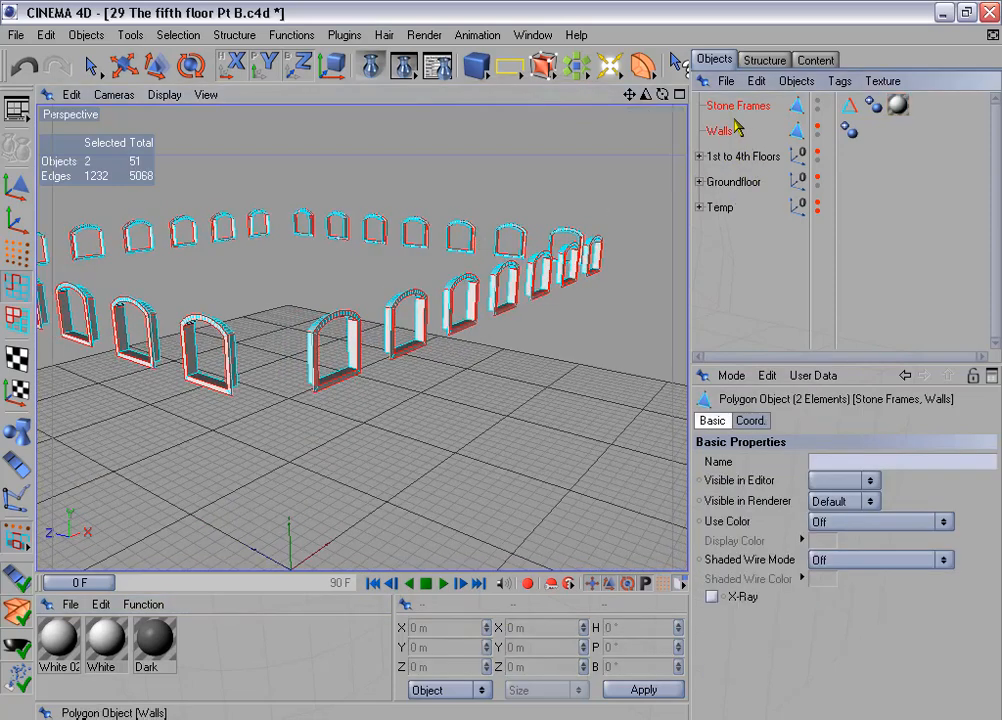
{"action": "key", "text": "alt+g"}
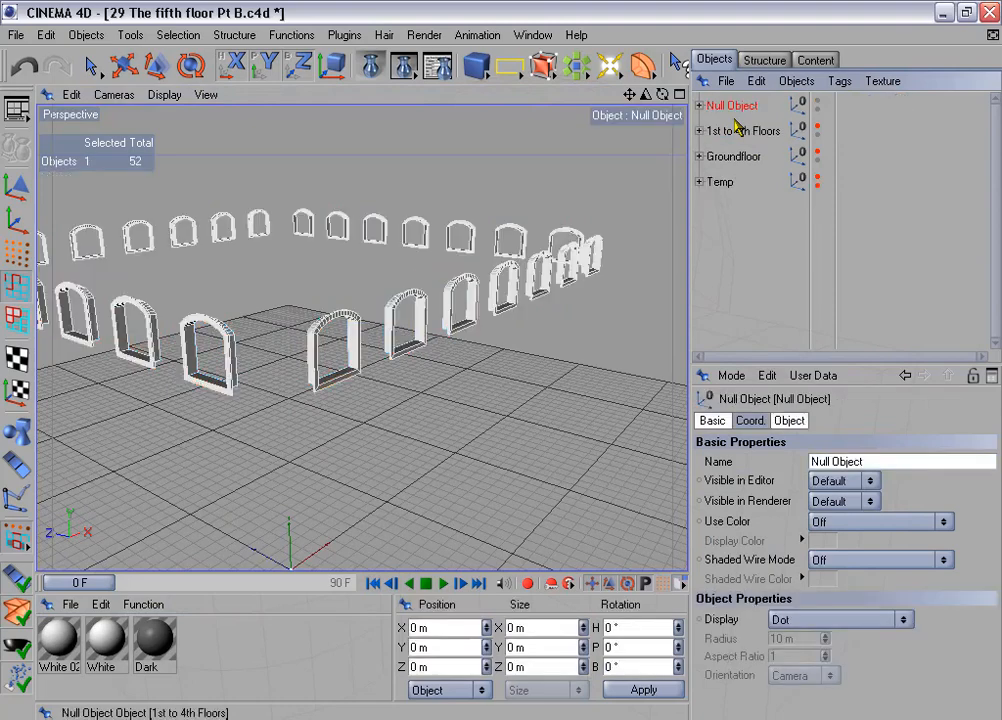
{"action": "double_click", "coordinate": [728, 104]}
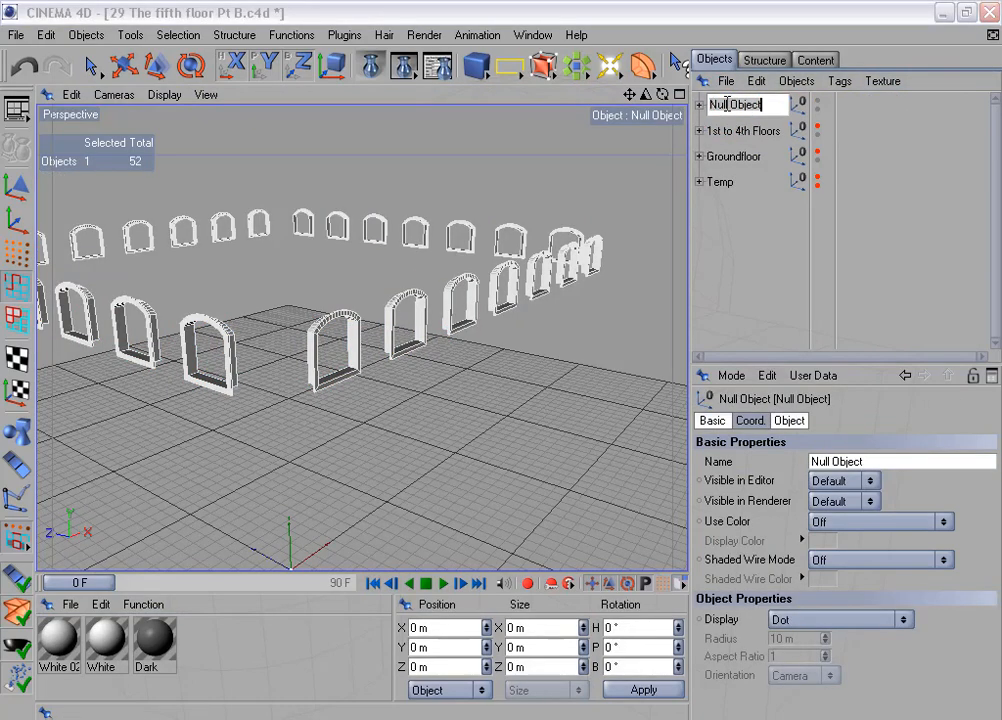
{"action": "type", "text": "F"}
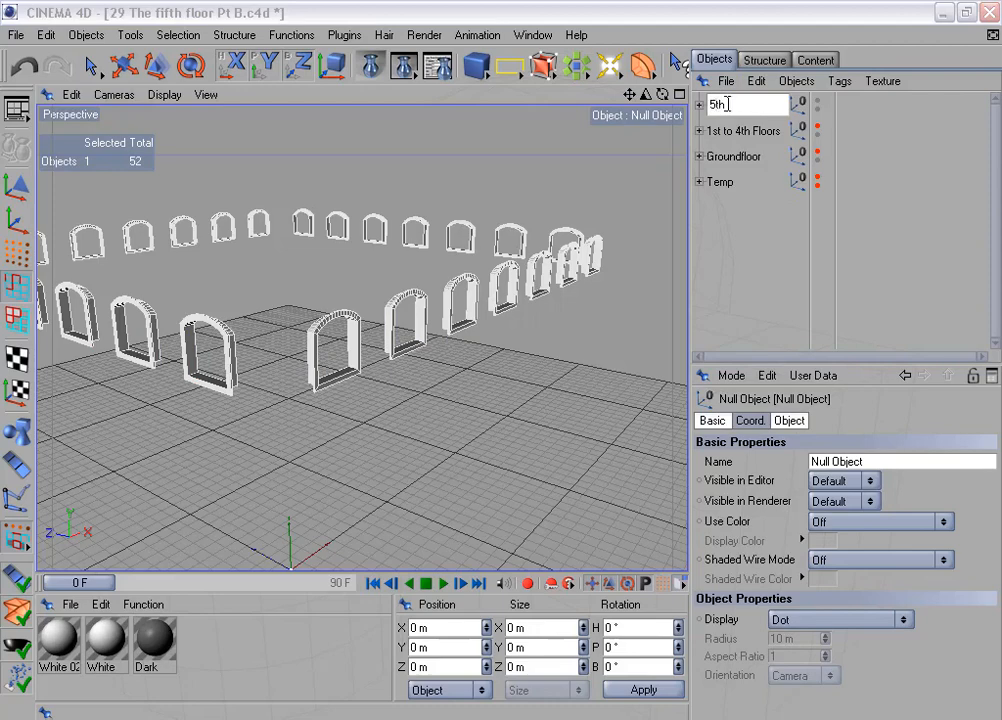
{"action": "type", "text": "loor"}
{"action": "key", "text": "Return"}
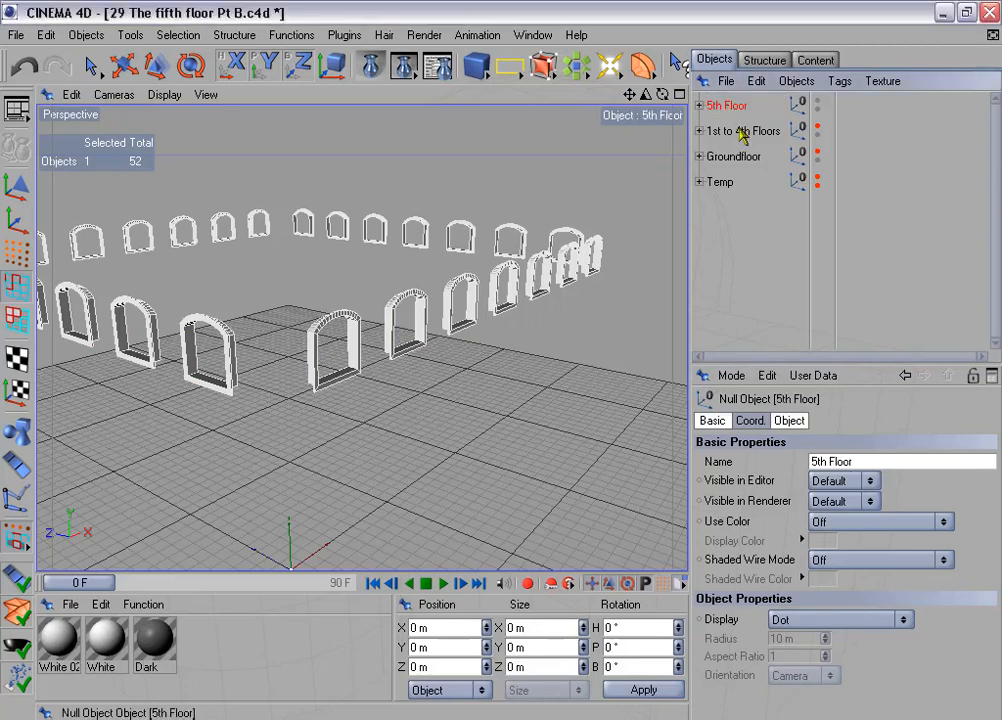
{"action": "left_click", "coordinate": [699, 105]}
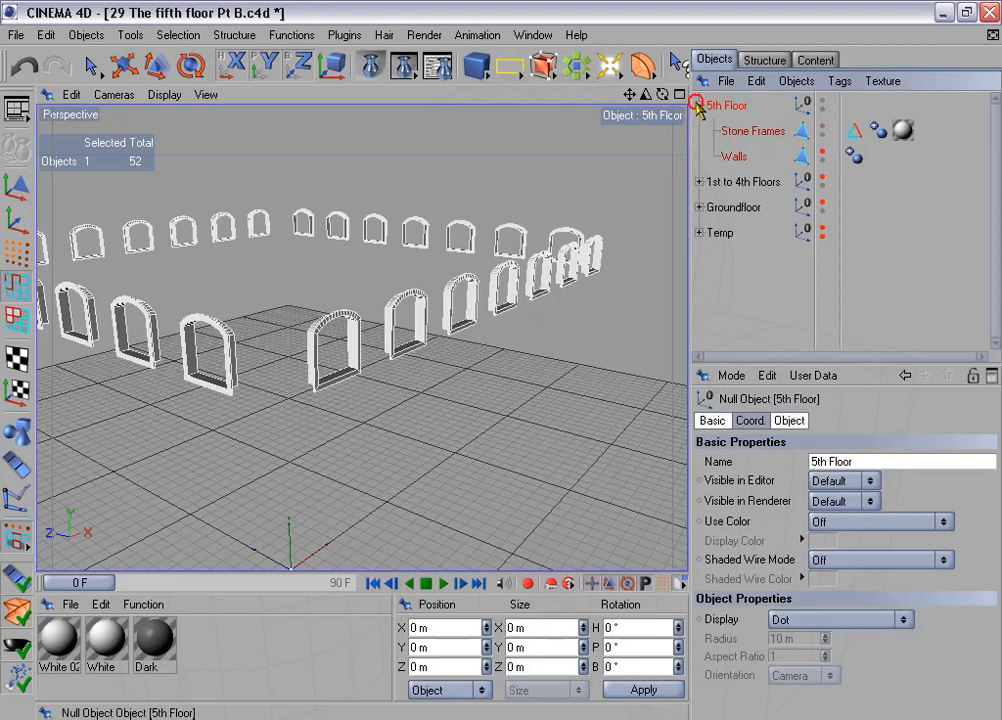
Step: Make the Walls object visible again, collapse the 5th Floor group and render the view of the complete floor
{"action": "left_click", "coordinate": [822, 153]}
{"action": "left_click", "coordinate": [699, 105]}
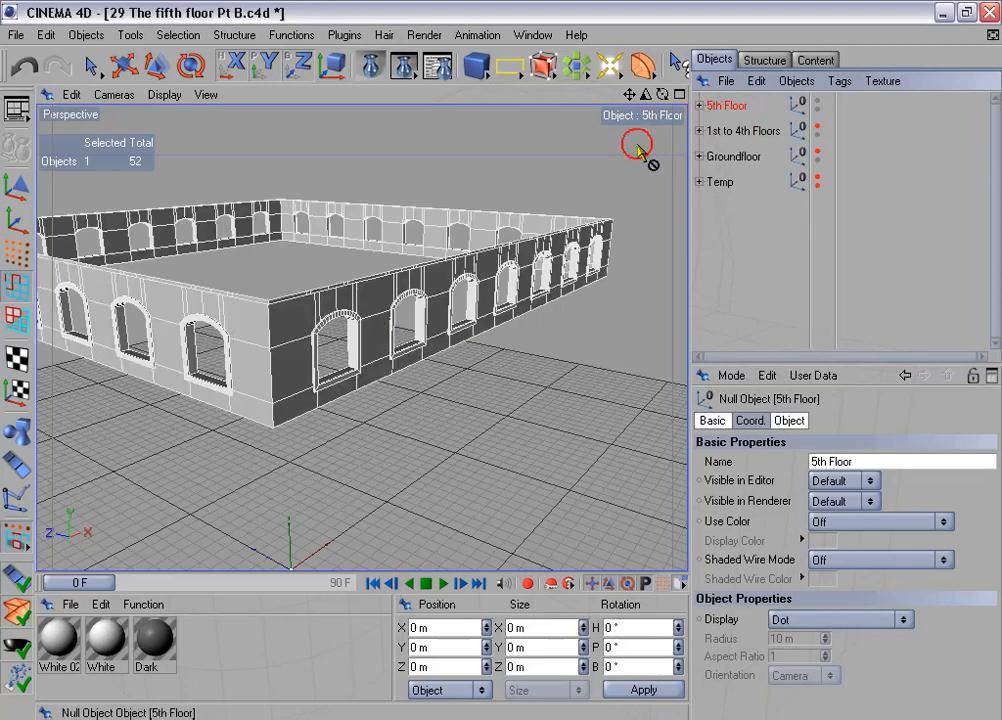
{"action": "left_click_drag", "start_coordinate": [638, 148], "coordinate": [503, 222], "text": "alt"}
{"action": "left_click_drag", "start_coordinate": [501, 361], "coordinate": [514, 197], "text": "alt"}
{"action": "key", "text": "ctrl+r"}
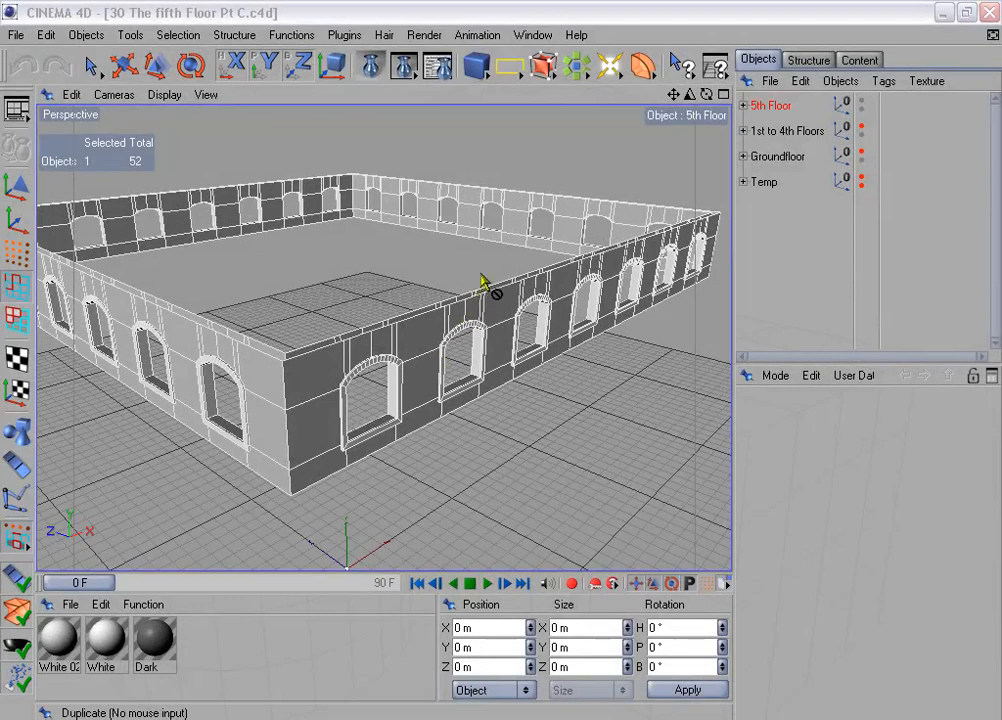
{"action": "mouse_move", "coordinate": [481, 275]}
{"action": "left_mouse_down", "text": "alt"}
{"action": "mouse_move", "coordinate": [470, 252]}
{"action": "mouse_move", "coordinate": [482, 250]}
{"action": "left_mouse_up", "text": "alt"}
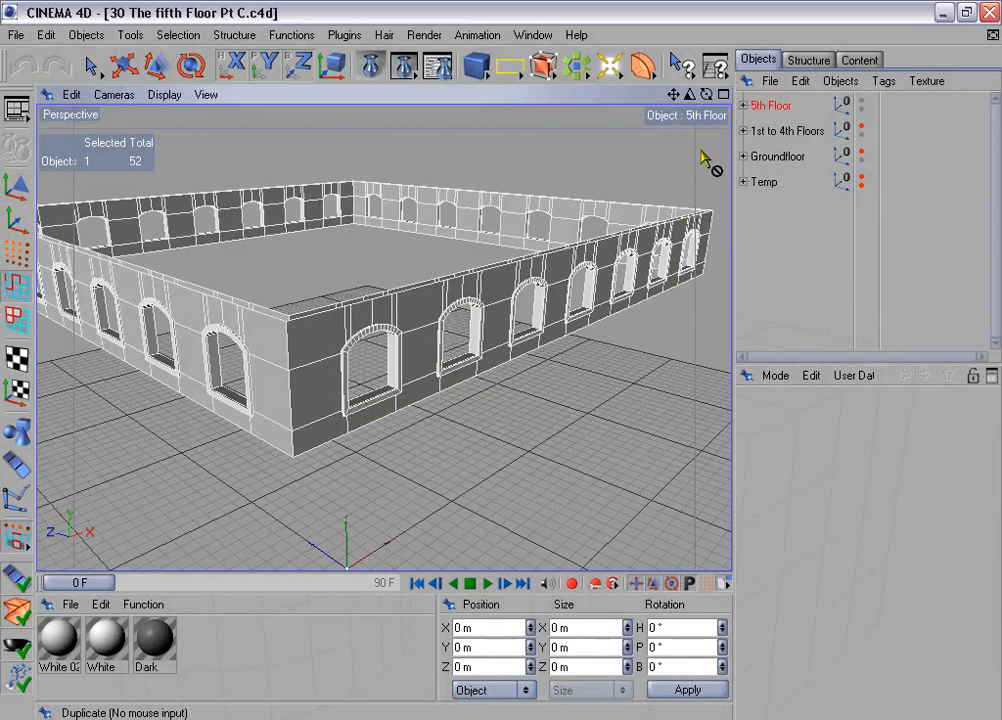
Step: Loop-select the inner reveal polygons of the Stone Frames window nearest the building's front corner
{"action": "left_click", "coordinate": [743, 105]}
{"action": "left_click", "coordinate": [795, 131]}
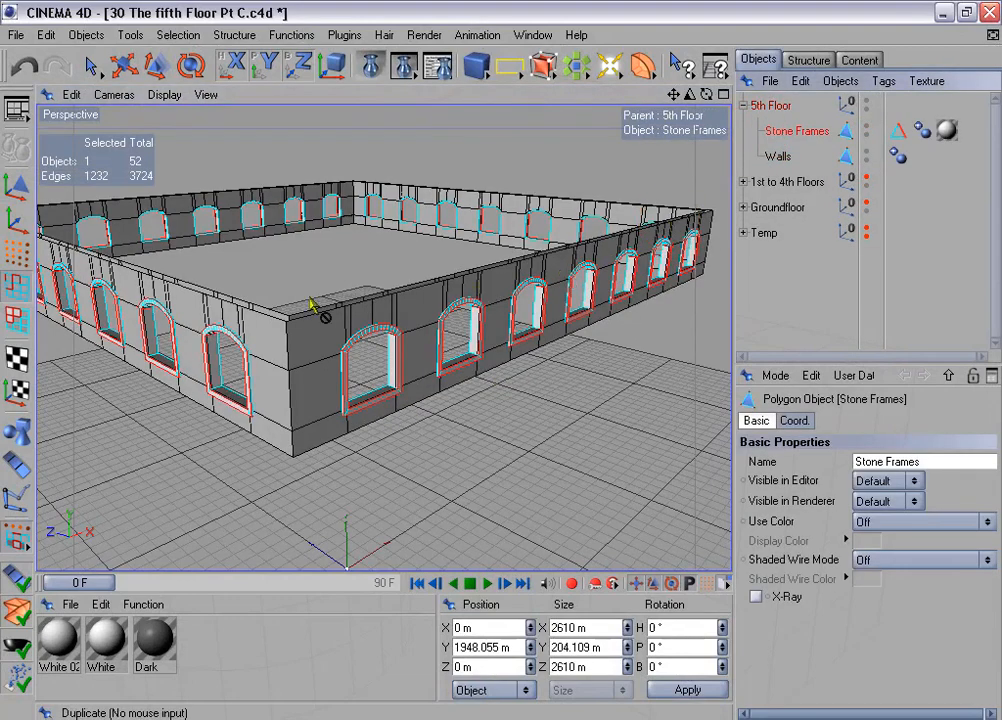
{"action": "left_click", "coordinate": [16, 318]}
{"action": "left_click", "coordinate": [178, 34]}
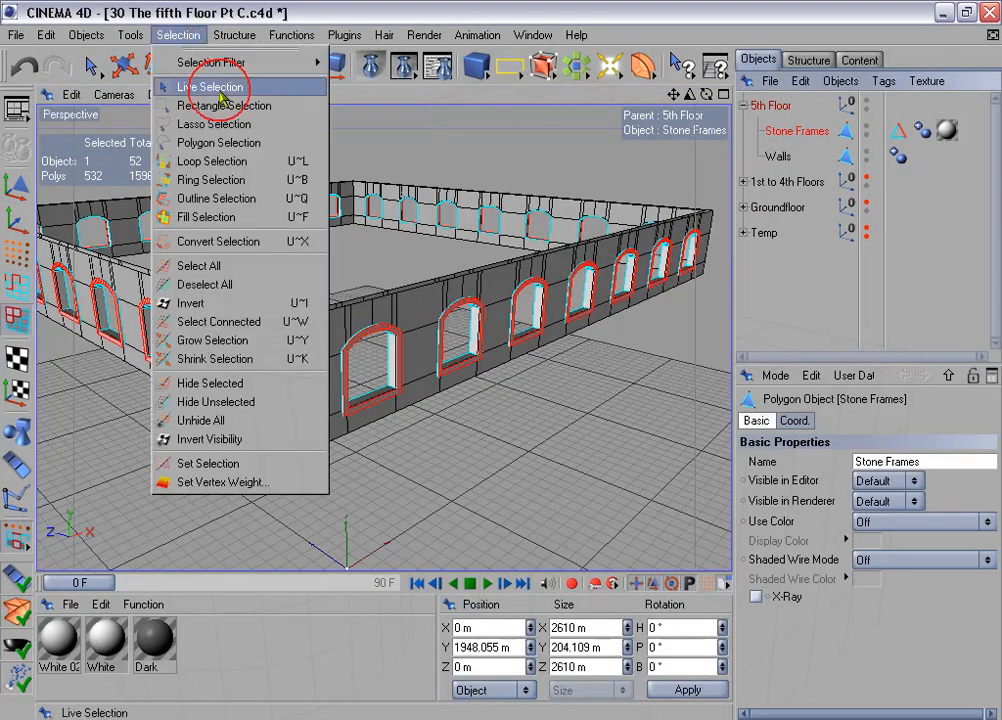
{"action": "left_click", "coordinate": [255, 162]}
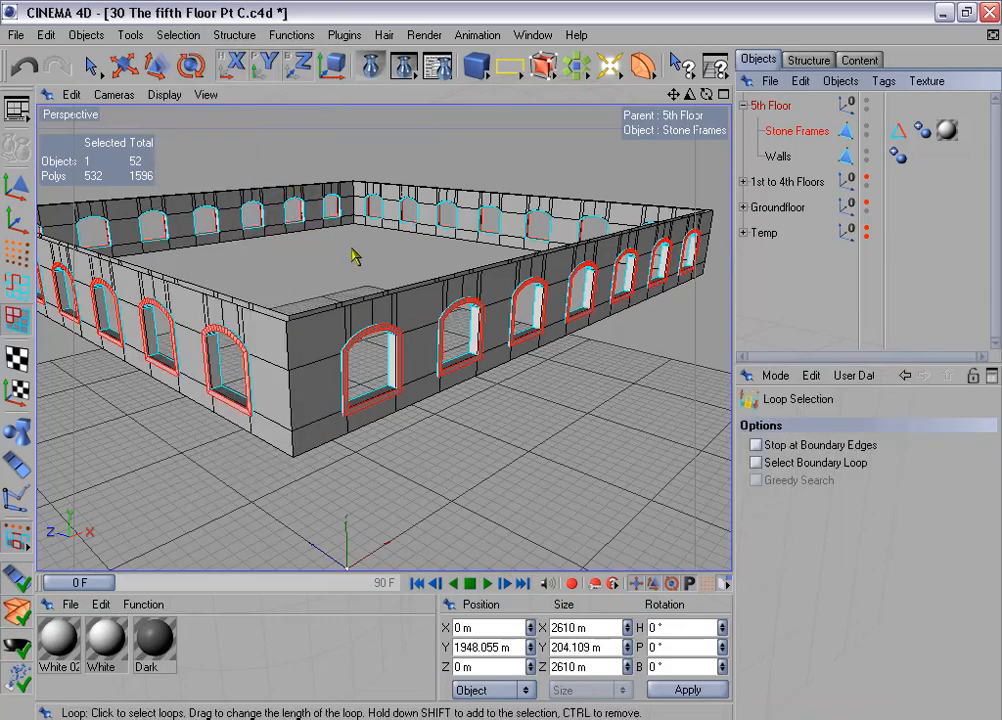
{"action": "scroll", "coordinate": [352, 256], "scroll_direction": "up", "scroll_amount": 5}
{"action": "left_click_drag", "start_coordinate": [502, 368], "coordinate": [485, 246], "text": "alt"}
{"action": "left_click", "coordinate": [437, 255]}
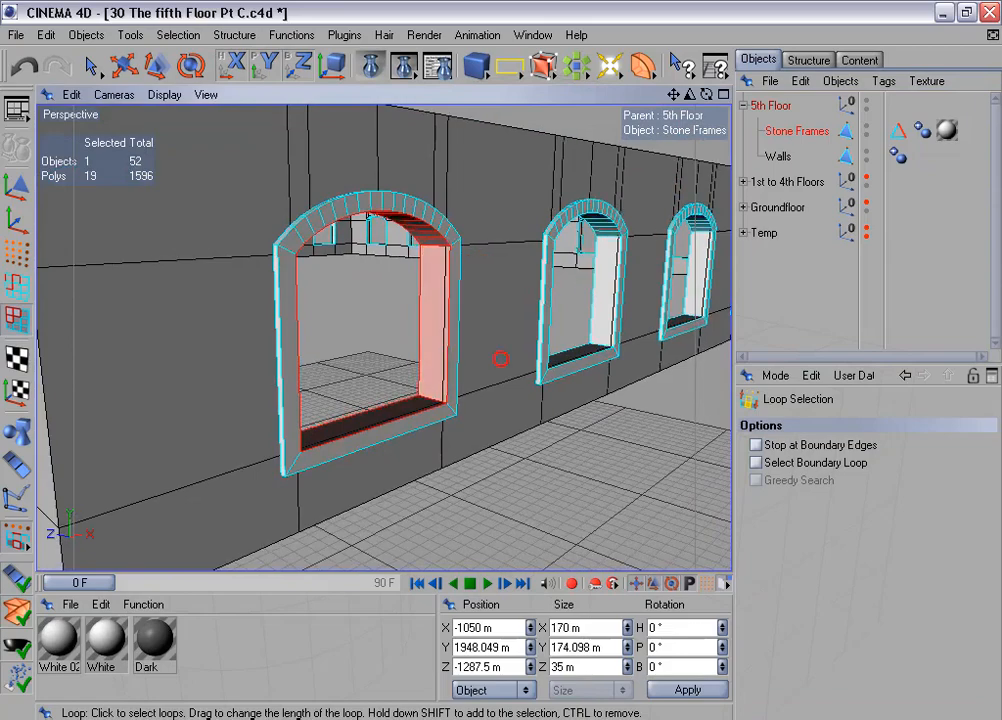
Step: Split the selected reveal polygons into a separate object and take it out of the 5th Floor group to the top level
{"action": "left_click_drag", "start_coordinate": [501, 359], "coordinate": [512, 402], "text": "alt"}
{"action": "middle_click_drag", "start_coordinate": [588, 284], "coordinate": [574, 328], "text": "alt"}
{"action": "scroll", "coordinate": [553, 325], "scroll_direction": "down", "scroll_amount": 5}
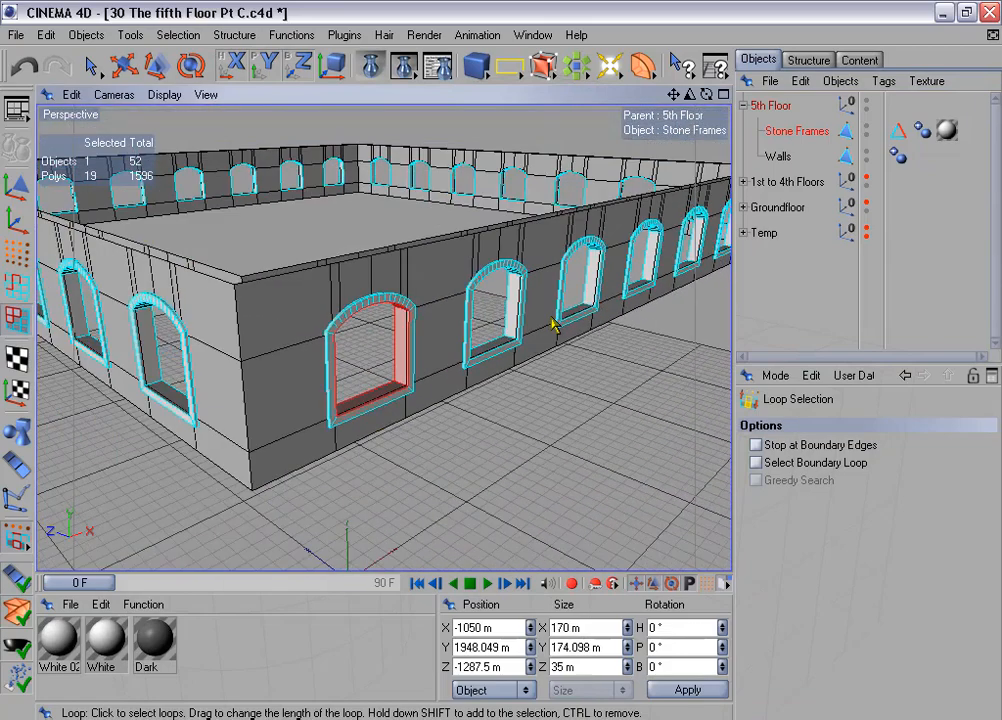
{"action": "right_click", "coordinate": [498, 348]}
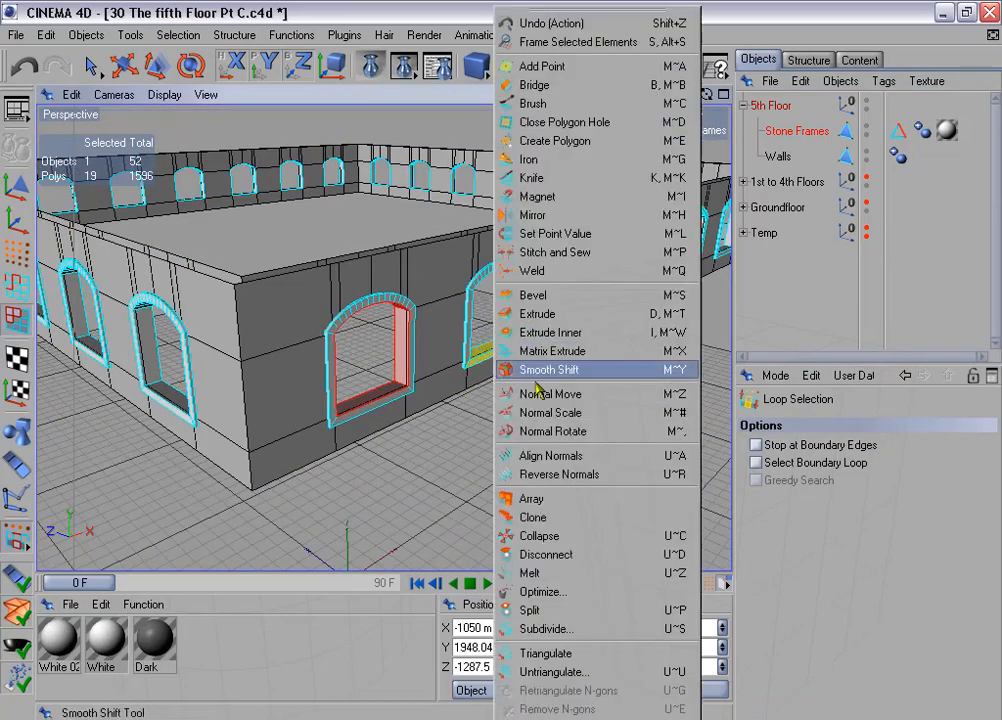
{"action": "left_click", "coordinate": [553, 610]}
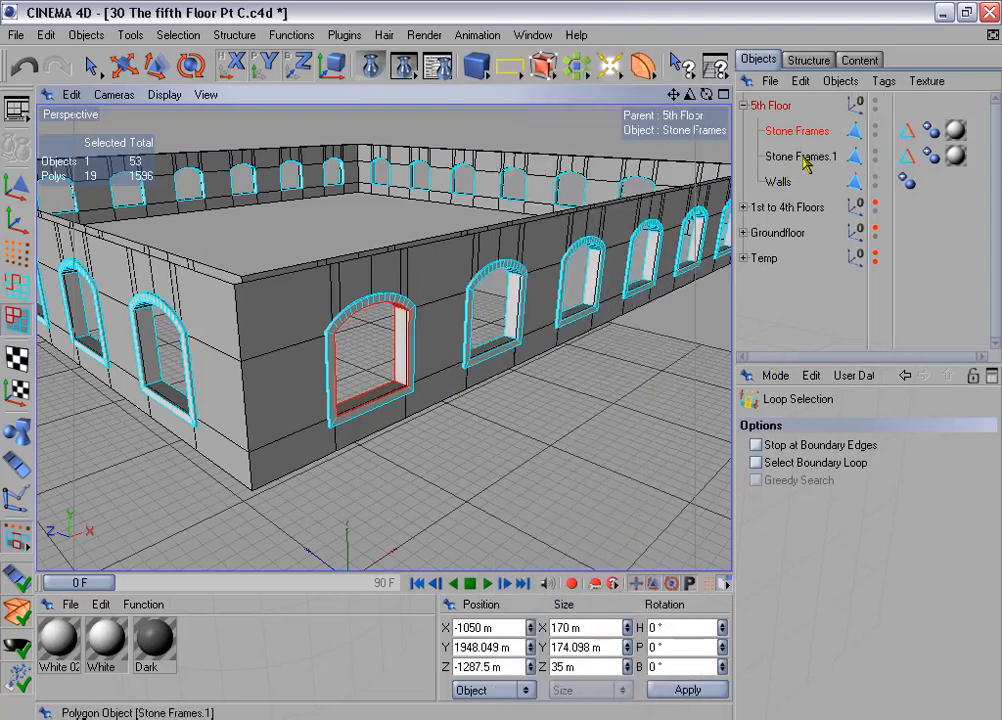
{"action": "left_click", "coordinate": [785, 157]}
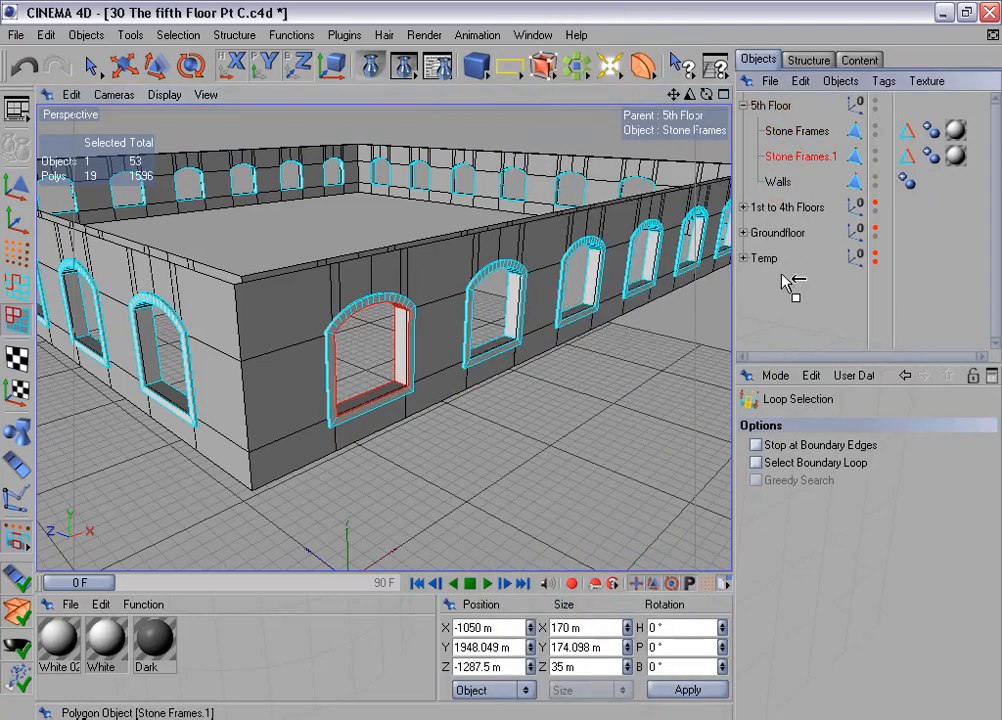
{"action": "left_click_drag", "start_coordinate": [785, 282], "coordinate": [786, 284]}
{"action": "left_click", "coordinate": [743, 105]}
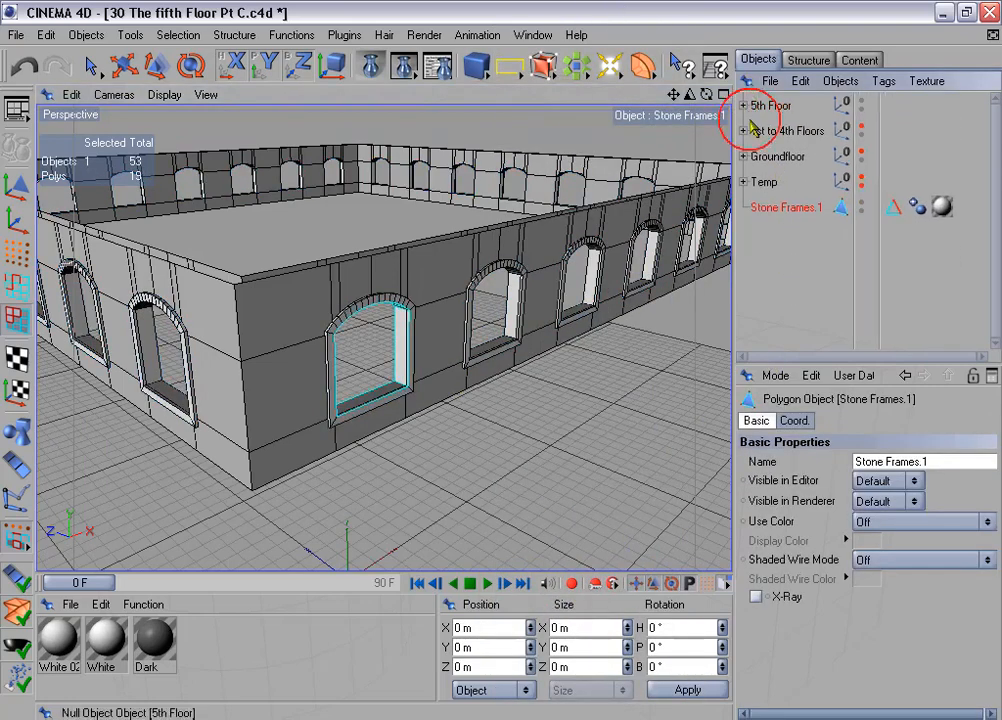
Step: Delete the edge selection and material tags from the split object and rename it Windowsill
{"action": "left_click", "coordinate": [892, 208]}
{"action": "key", "text": "Delete"}
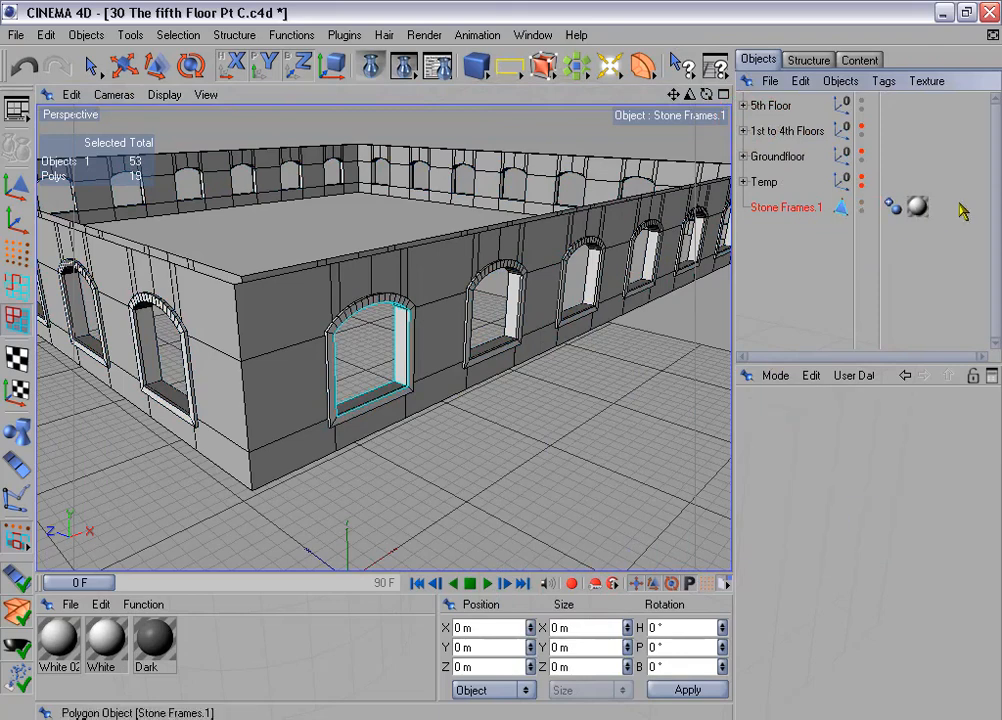
{"action": "double_click", "coordinate": [805, 207]}
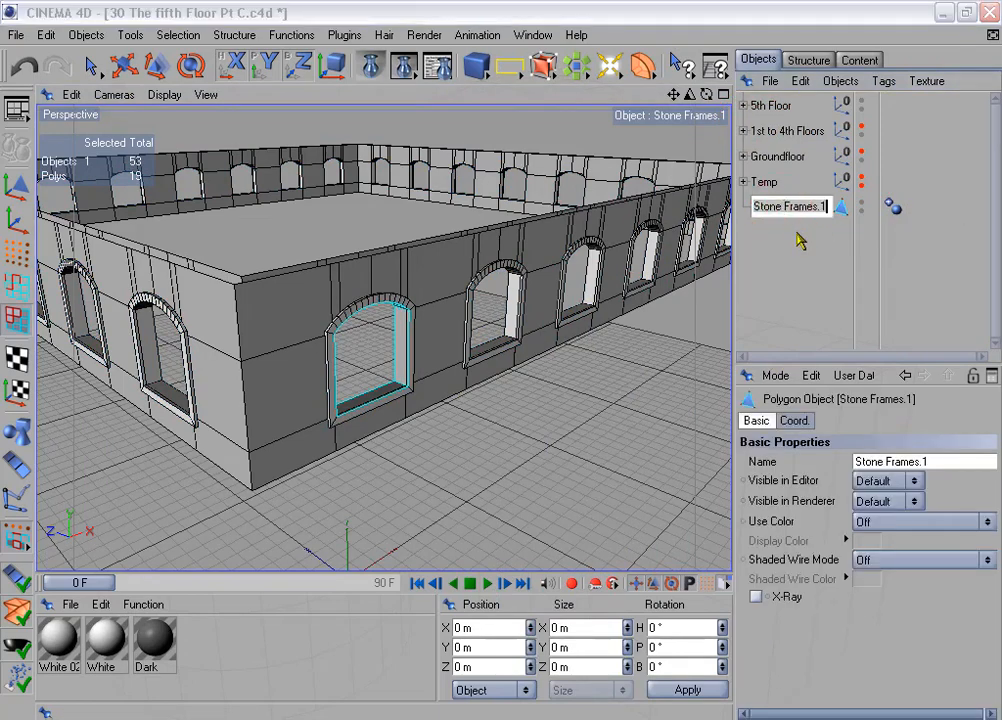
{"action": "type", "text": "Windowsill"}
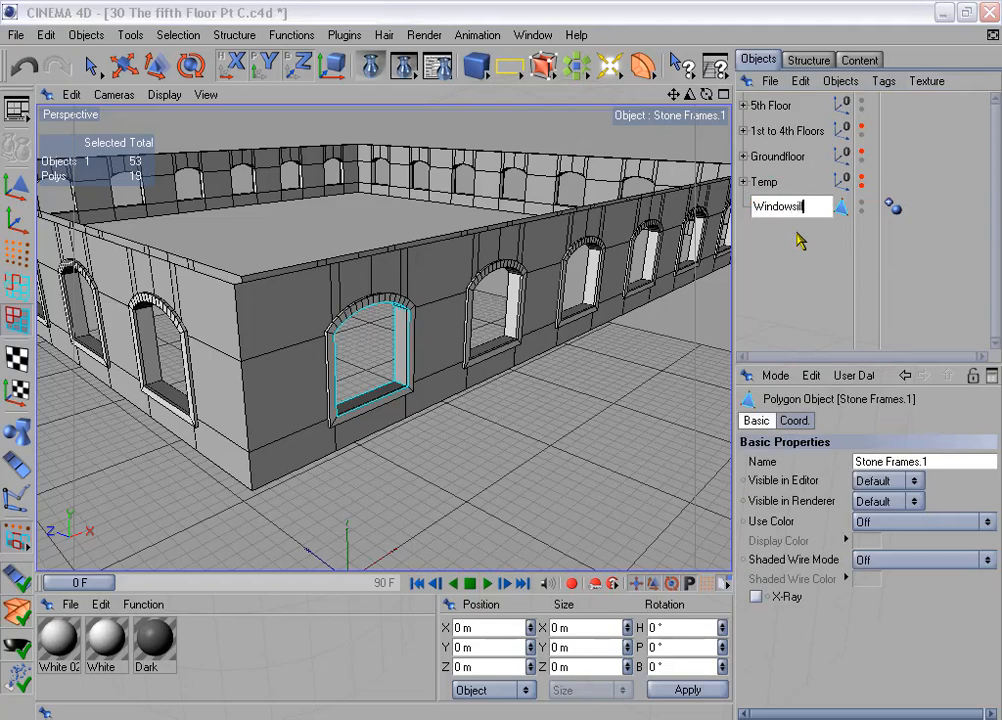
{"action": "key", "text": "Return"}
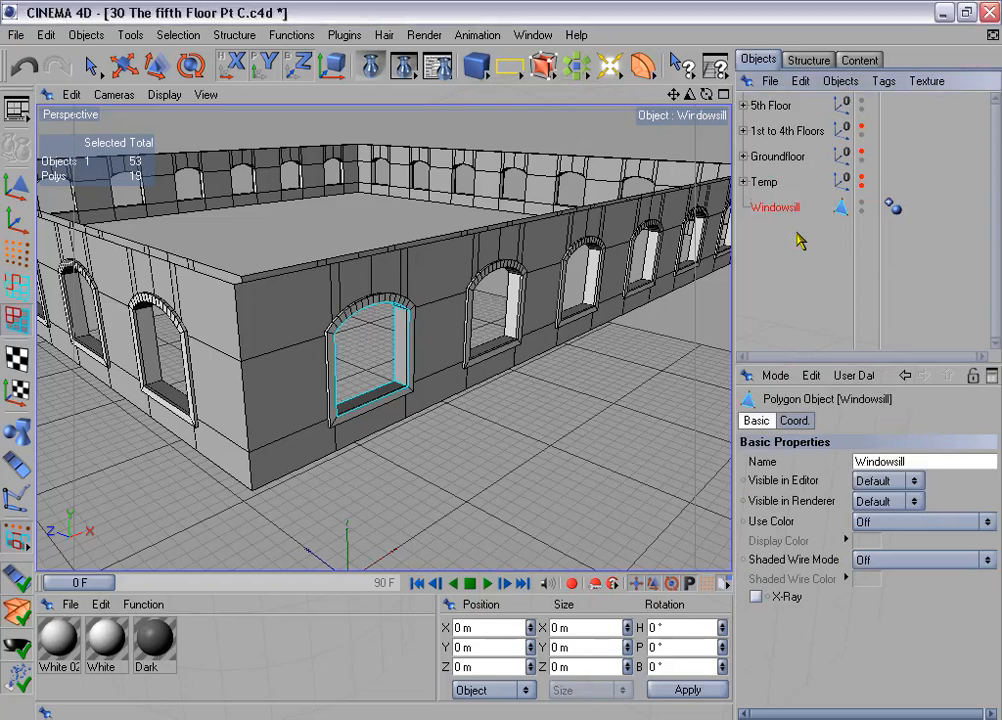
Step: Duplicate the Windowsill object and name the copy Window Frame
{"action": "left_click_drag", "start_coordinate": [778, 220], "coordinate": [784, 244], "text": "ctrl"}
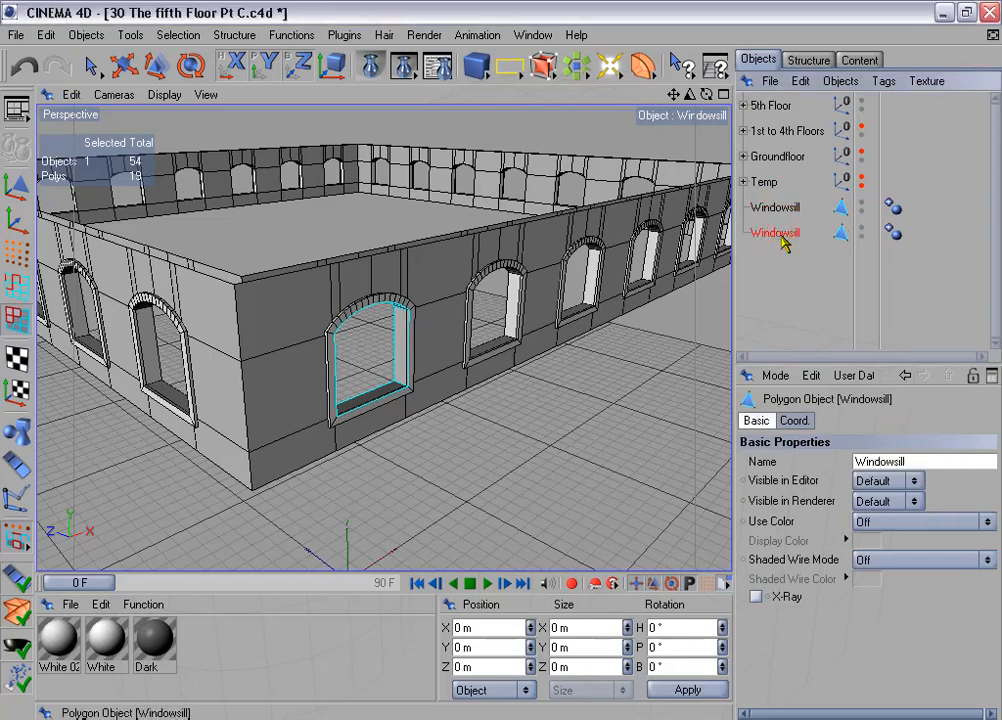
{"action": "double_click", "coordinate": [796, 234]}
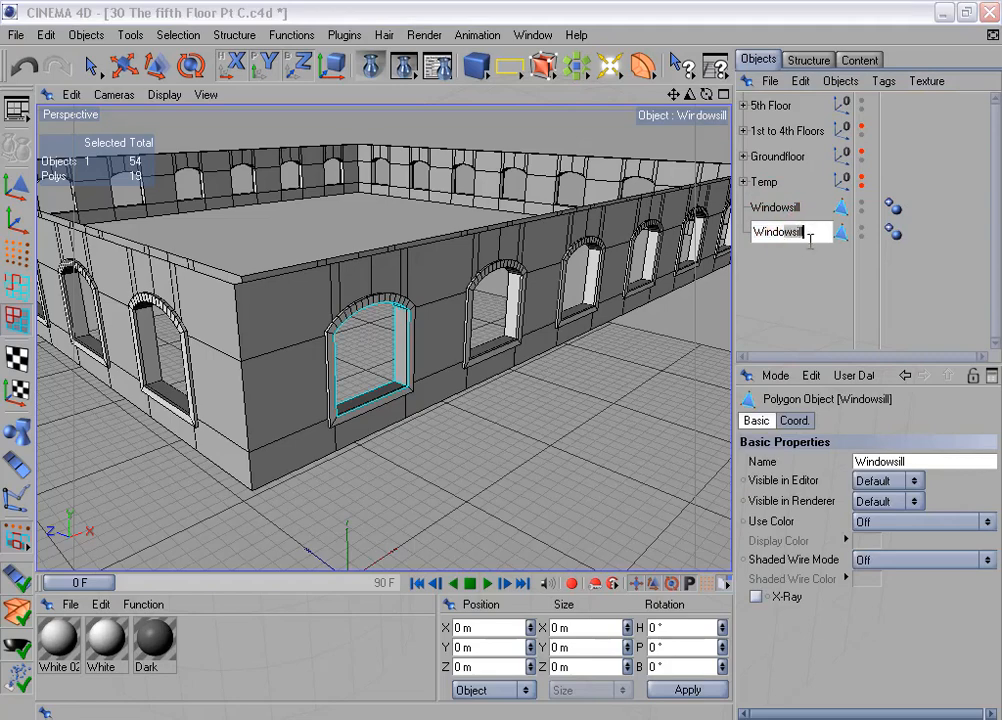
{"action": "type", "text": "Window Frame"}
{"action": "key", "text": "Return"}
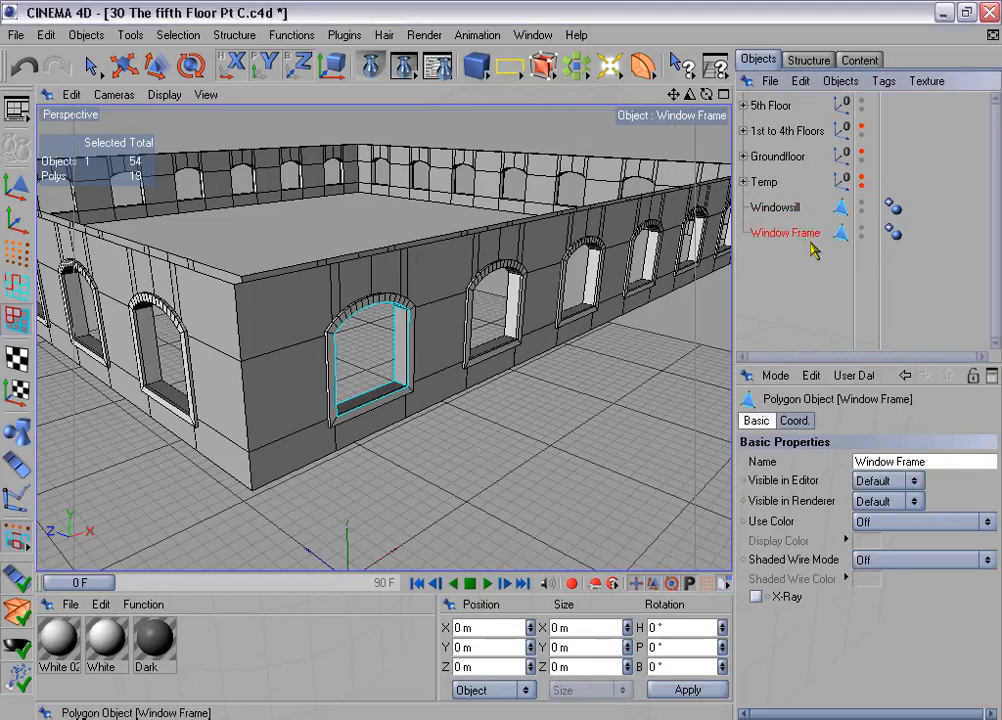
Step: Store the Window Frame object in the Temp group and collapse the group
{"action": "double_click", "coordinate": [788, 233]}
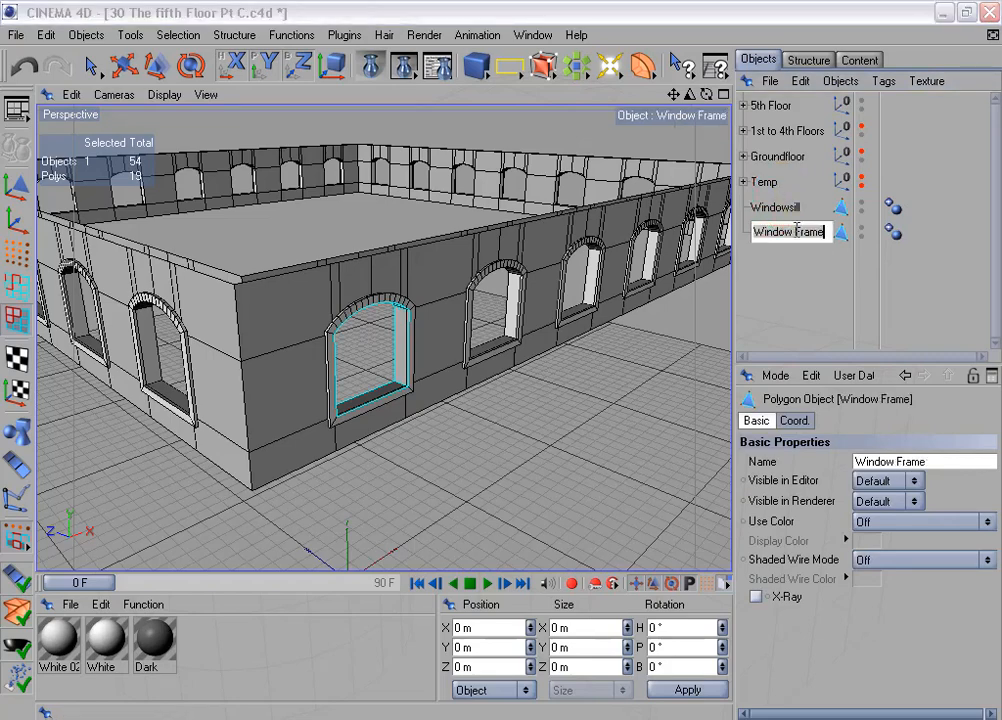
{"action": "left_click", "coordinate": [790, 234]}
{"action": "left_click_drag", "start_coordinate": [790, 234], "coordinate": [765, 184]}
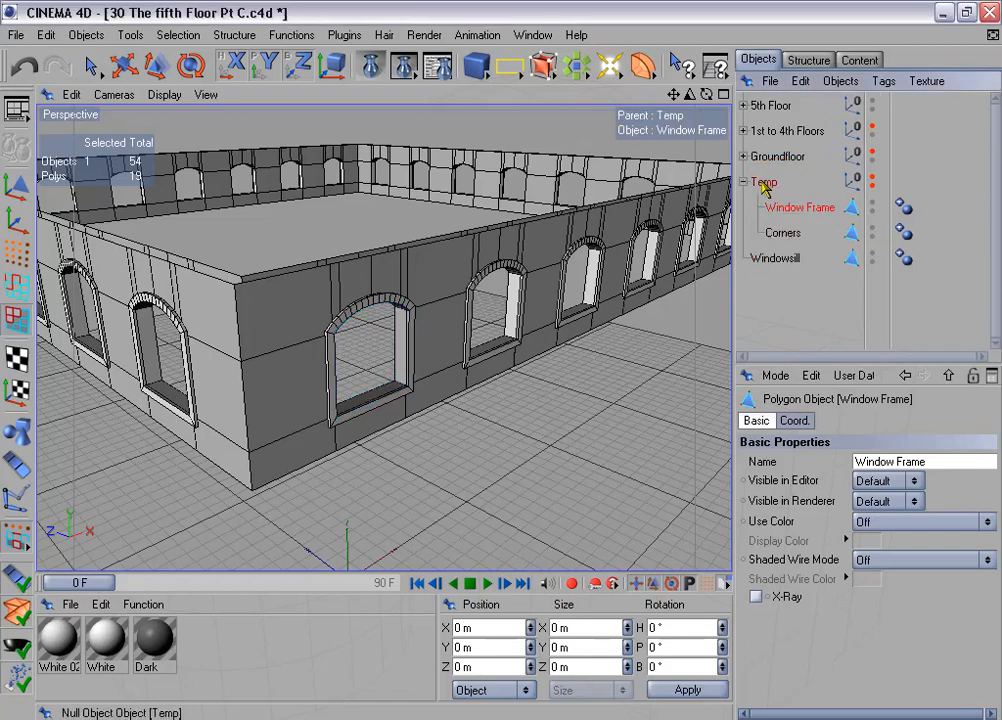
{"action": "left_click", "coordinate": [744, 181]}
Step: Hide the 5th Floor group and delete all arch points of the Windowsill, keeping only its flat bottom polygon
{"action": "left_click", "coordinate": [776, 210]}
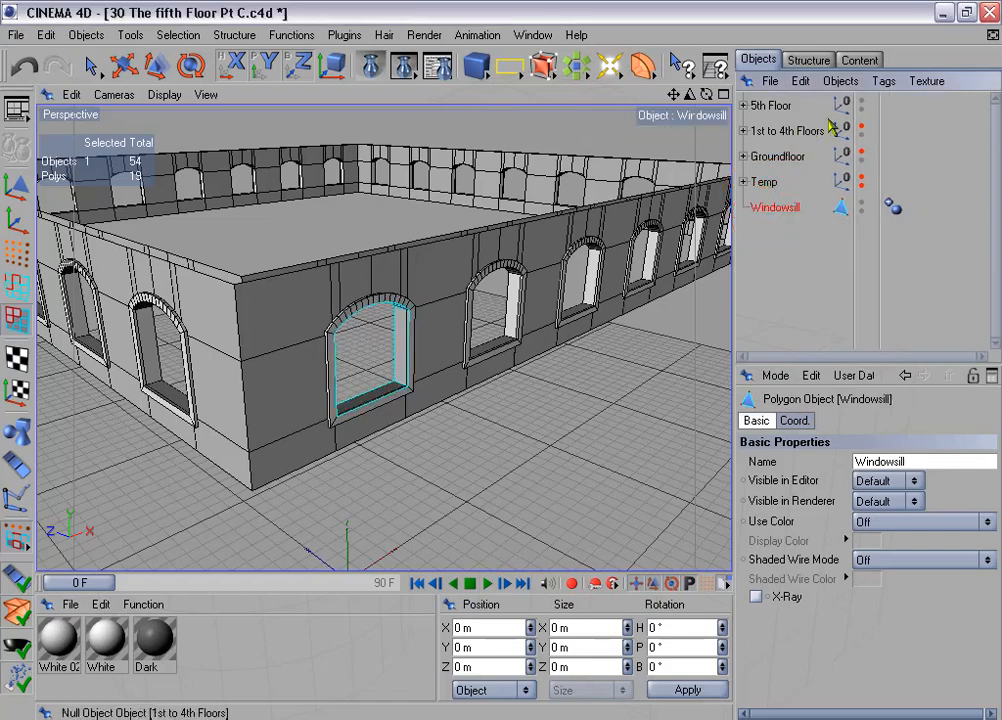
{"action": "double_click", "coordinate": [862, 102]}
{"action": "scroll", "coordinate": [446, 342], "scroll_direction": "up", "scroll_amount": 5}
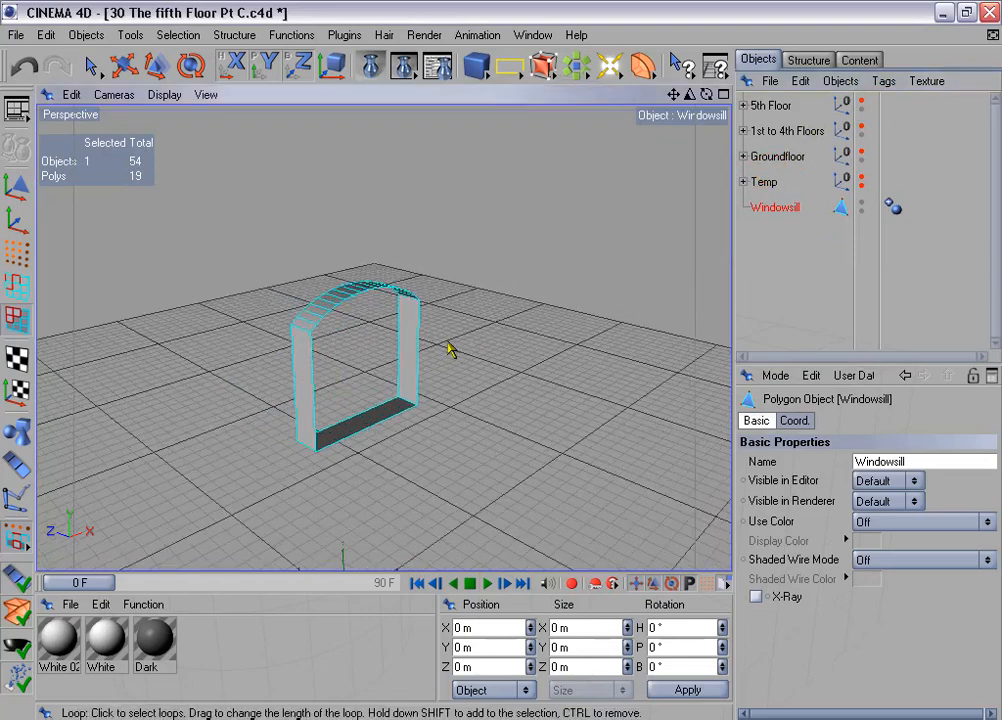
{"action": "scroll", "coordinate": [446, 342], "scroll_direction": "down", "scroll_amount": 3}
{"action": "left_click", "coordinate": [16, 253]}
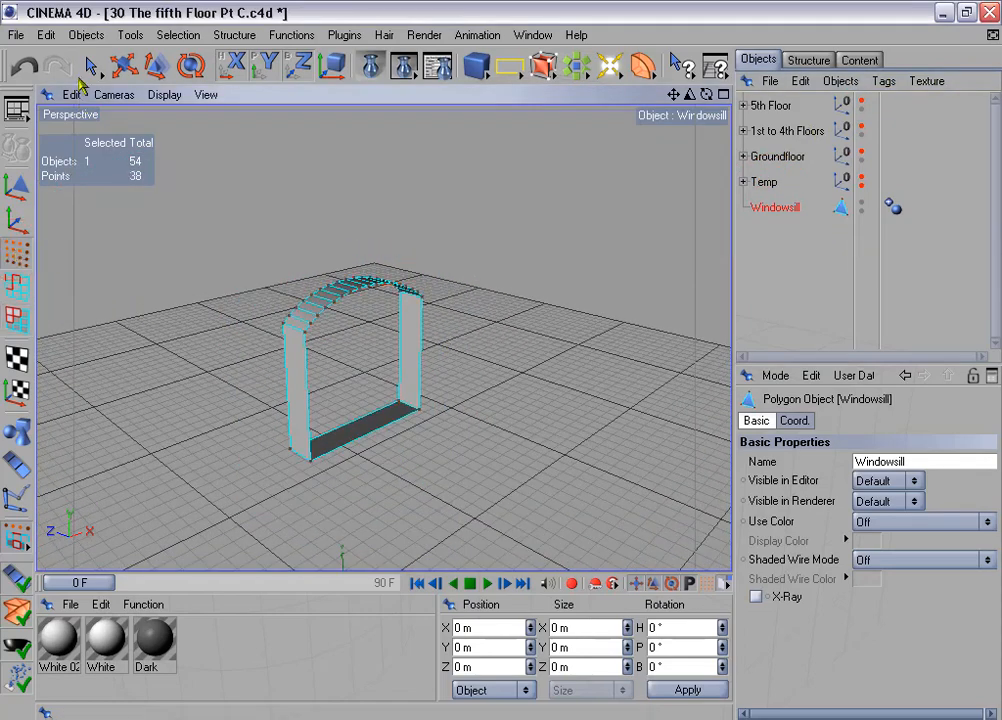
{"action": "left_click_drag", "start_coordinate": [90, 65], "coordinate": [148, 84]}
{"action": "left_click_drag", "start_coordinate": [230, 220], "coordinate": [449, 378]}
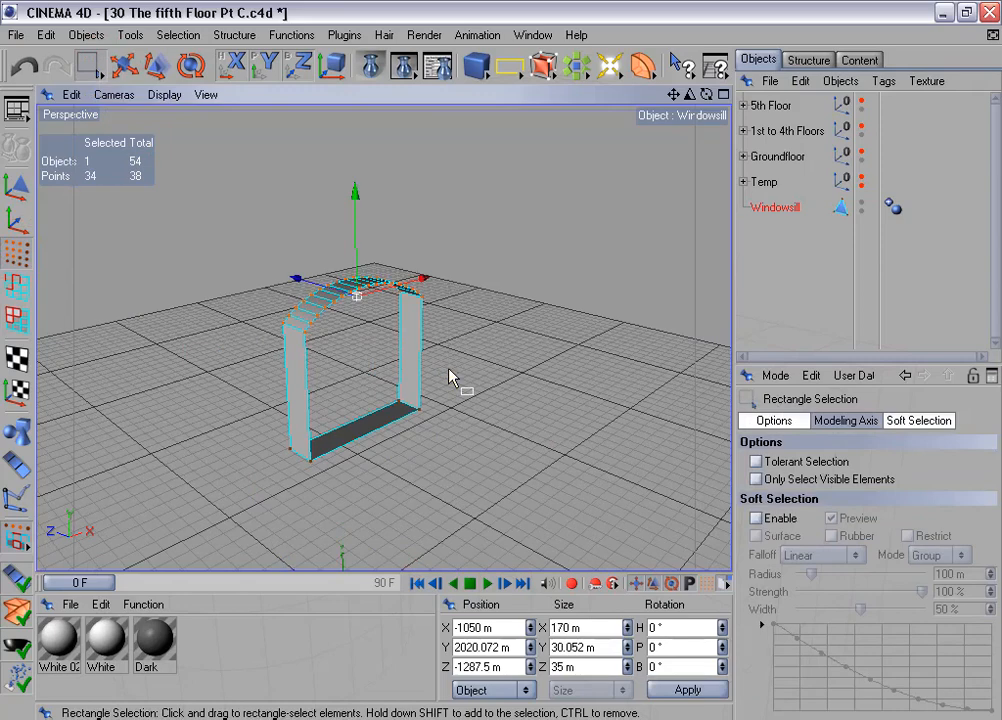
{"action": "key", "text": "Delete"}
Step: Center the Windowsill's axis on all its points with the Axis Center plugin
{"action": "left_click", "coordinate": [343, 35]}
{"action": "mouse_move", "coordinate": [378, 106]}
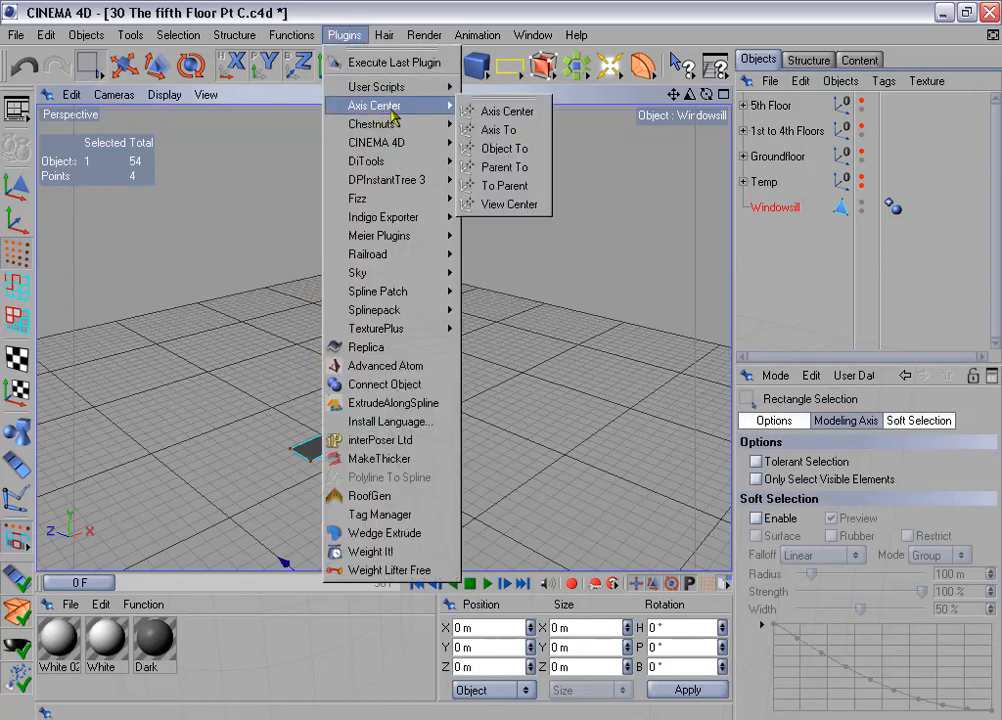
{"action": "left_click", "coordinate": [487, 108]}
{"action": "left_click", "coordinate": [505, 284]}
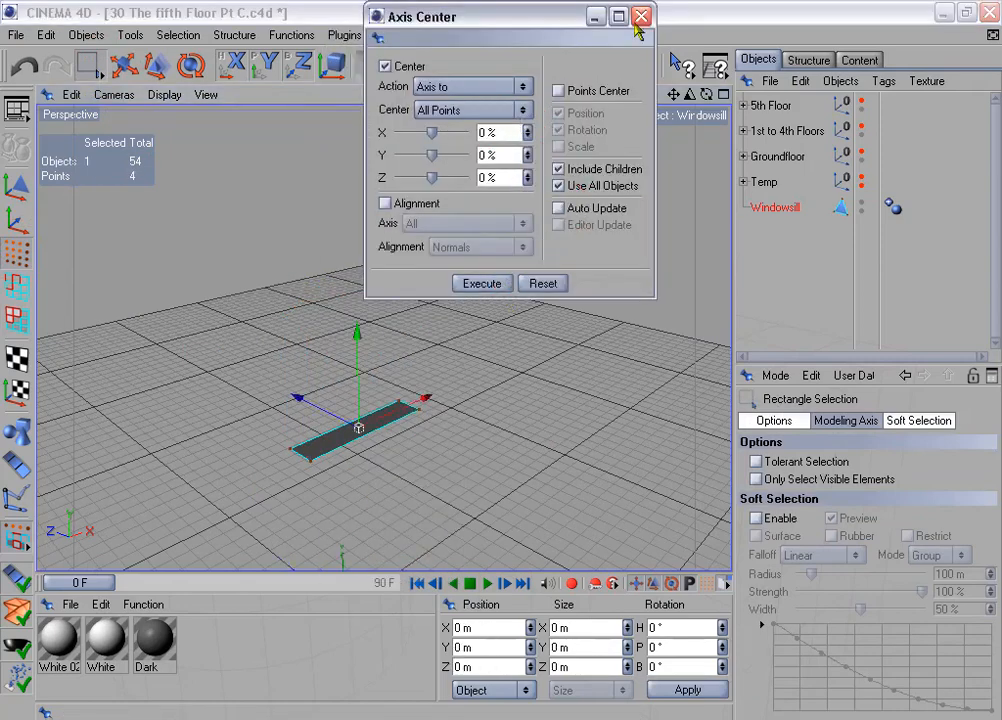
{"action": "left_click", "coordinate": [641, 15]}
Step: Select the Windowsill's long front edge and set its Z position to -24 m
{"action": "scroll", "coordinate": [491, 316], "scroll_direction": "up", "scroll_amount": 3}
{"action": "middle_click_drag", "start_coordinate": [491, 316], "coordinate": [512, 263], "text": "alt"}
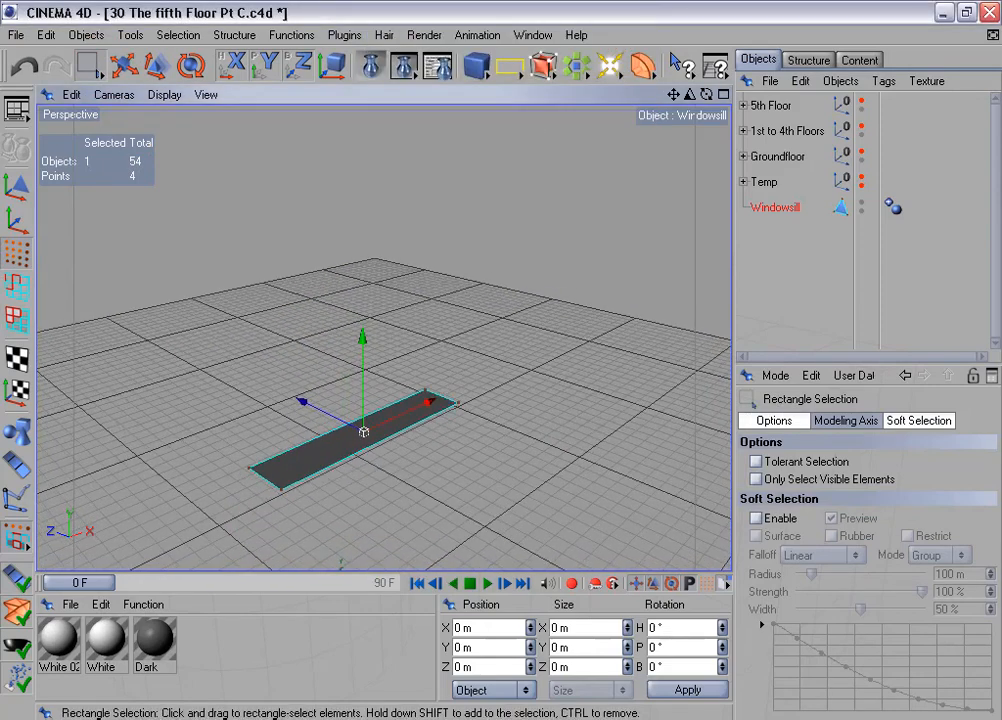
{"action": "left_click", "coordinate": [27, 294]}
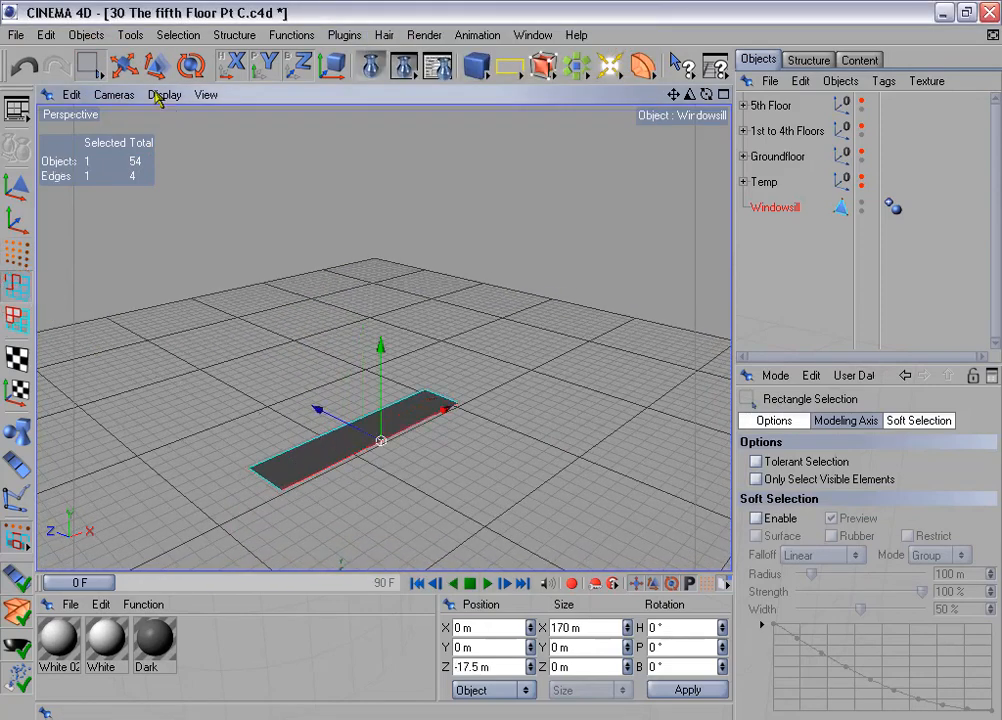
{"action": "left_click_drag", "start_coordinate": [88, 65], "coordinate": [100, 82]}
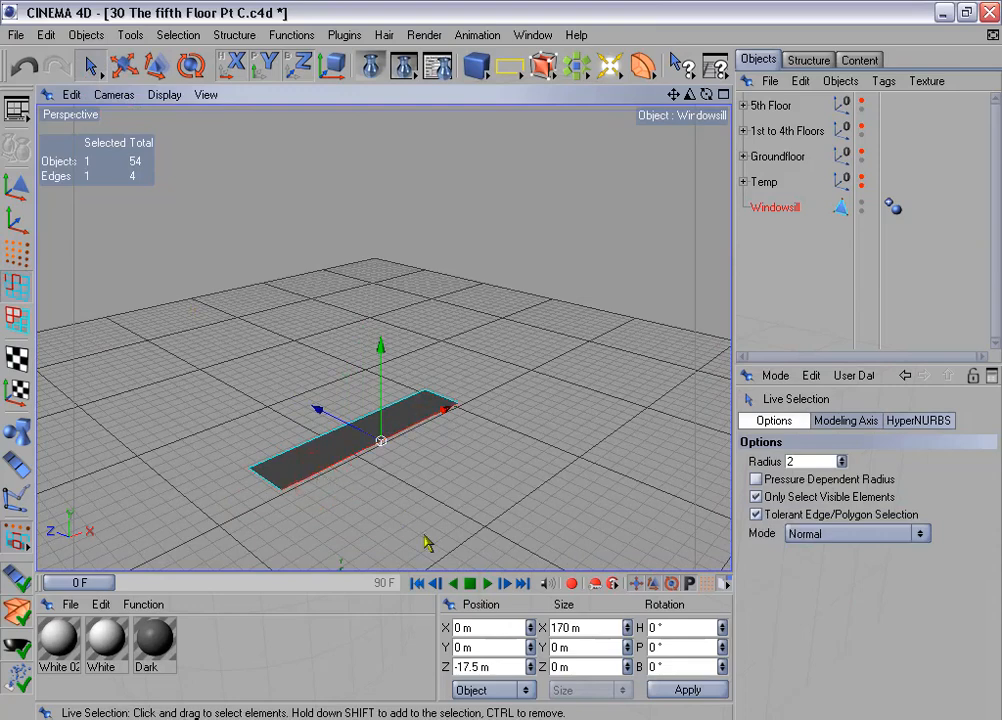
{"action": "left_click", "coordinate": [490, 667]}
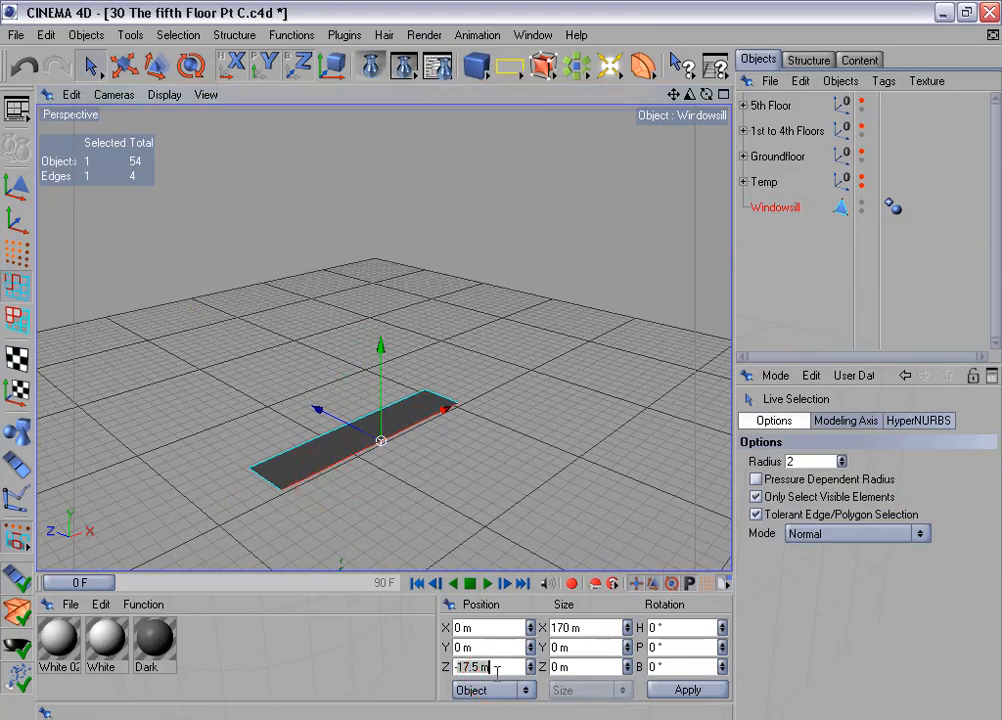
{"action": "type", "text": "-24"}
{"action": "key", "text": "Return"}
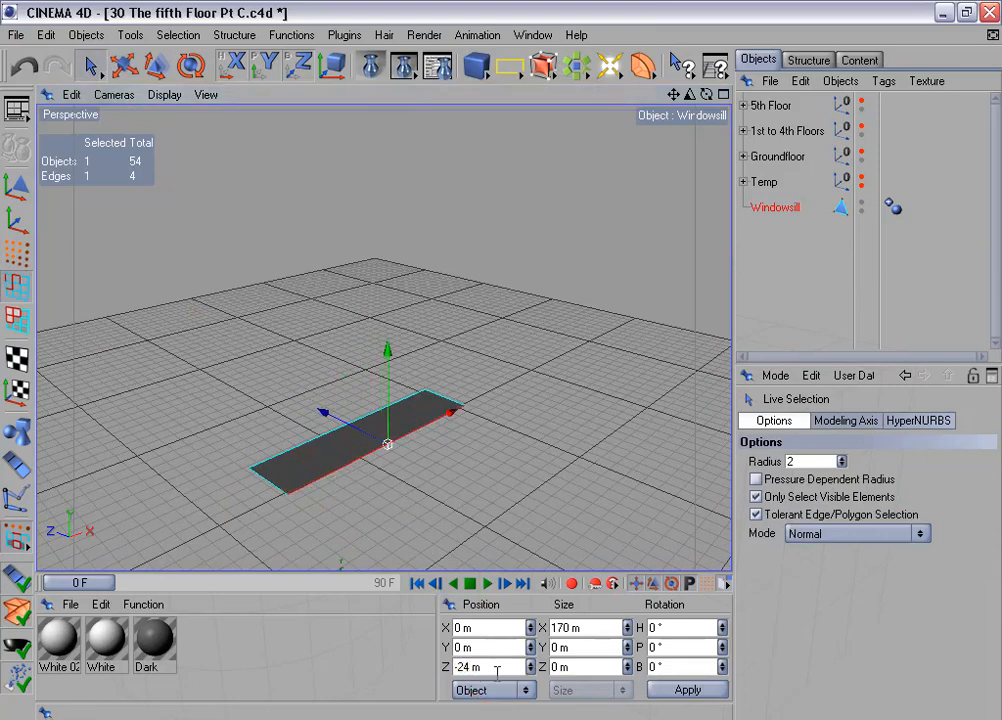
Step: Extrude the Windowsill polygon by 4 m with caps and check its fit in the 5th Floor window opening
{"action": "left_click", "coordinate": [15, 316]}
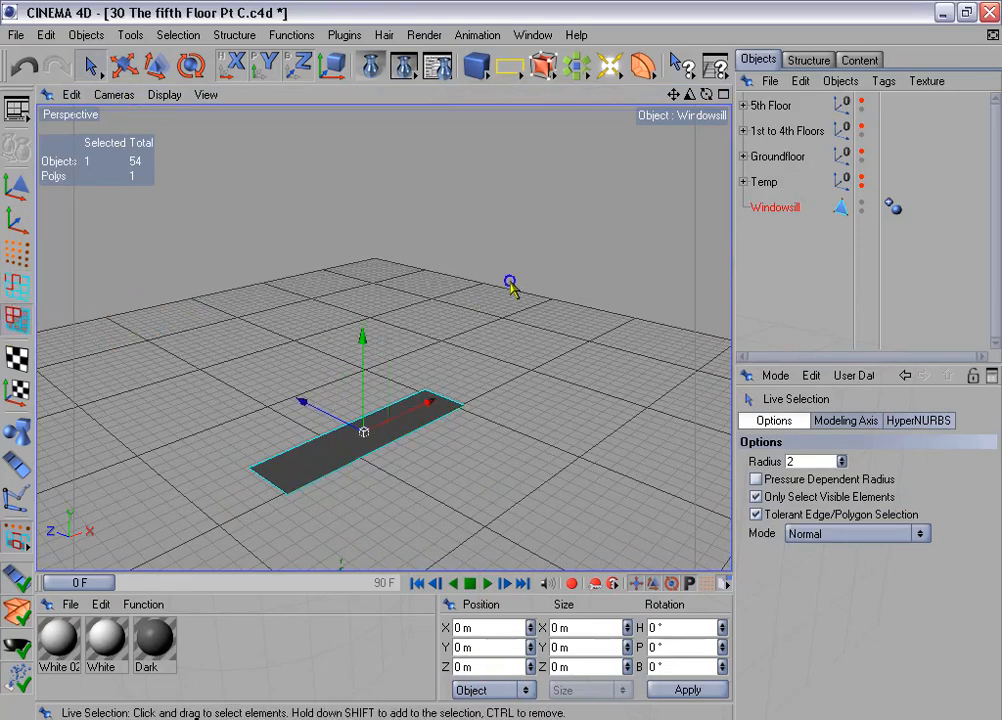
{"action": "right_click", "coordinate": [510, 286]}
{"action": "left_click", "coordinate": [567, 315]}
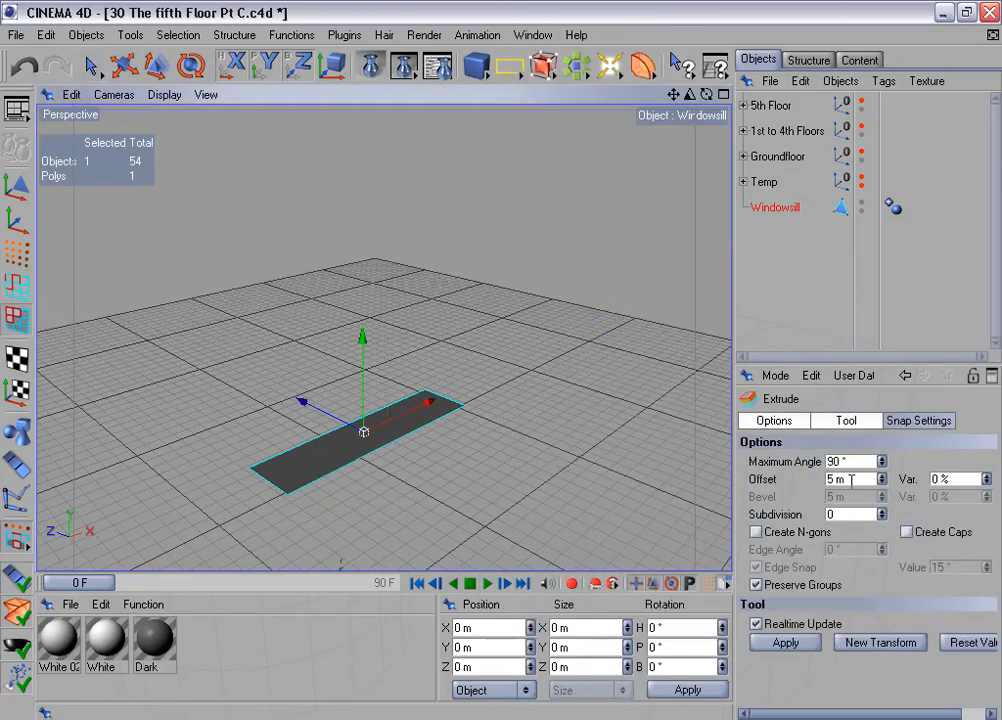
{"action": "left_click_drag", "start_coordinate": [852, 481], "coordinate": [810, 485]}
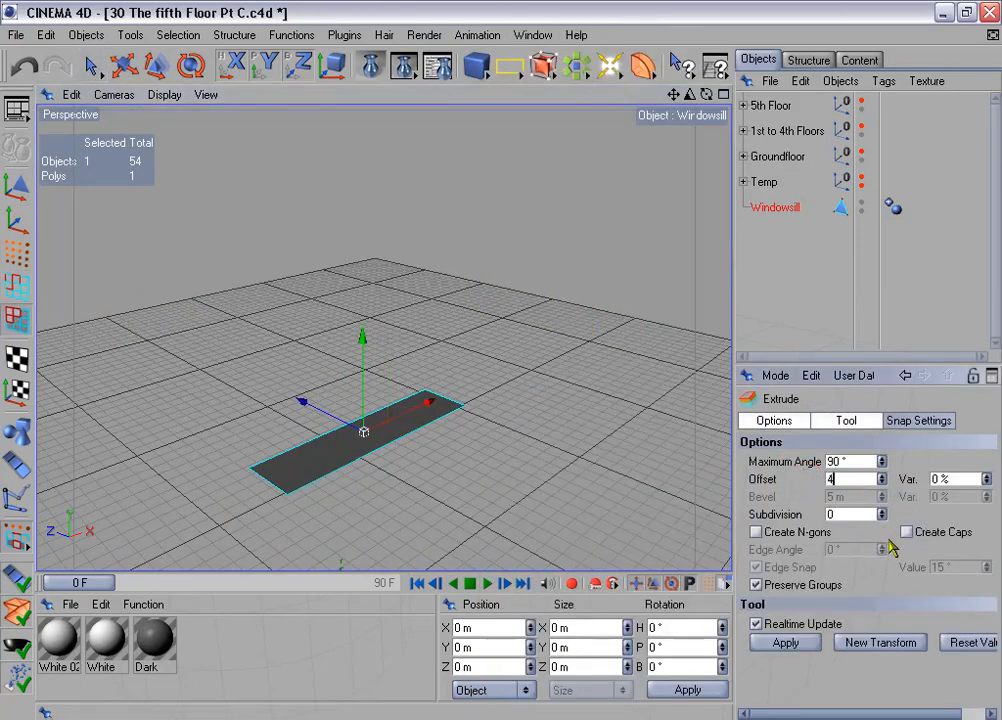
{"action": "left_click", "coordinate": [812, 648]}
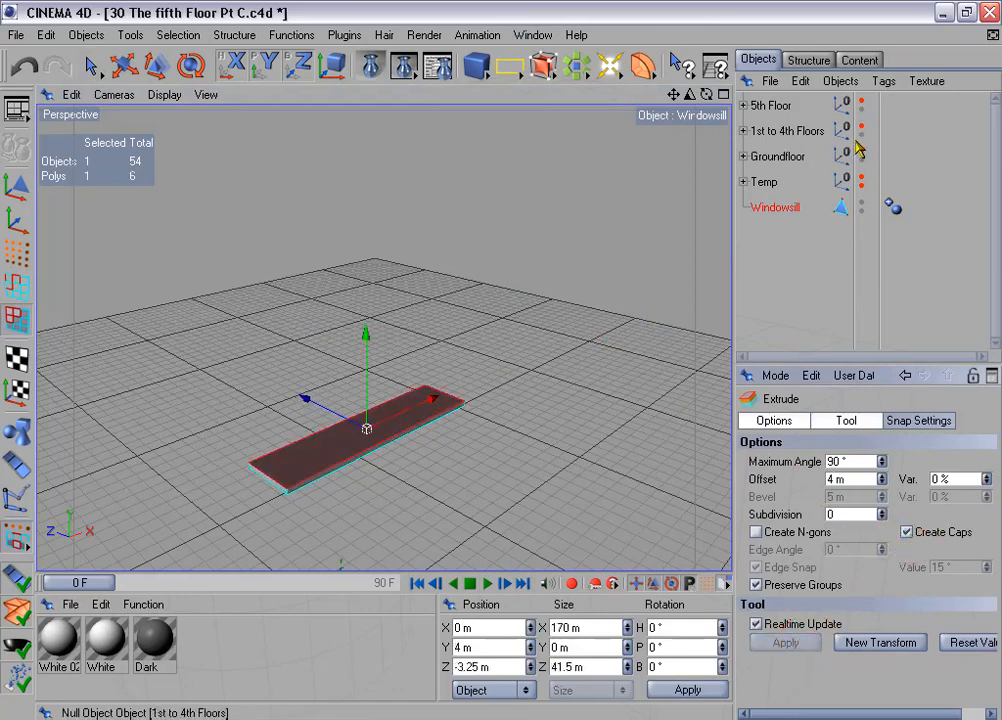
{"action": "left_click", "coordinate": [861, 101]}
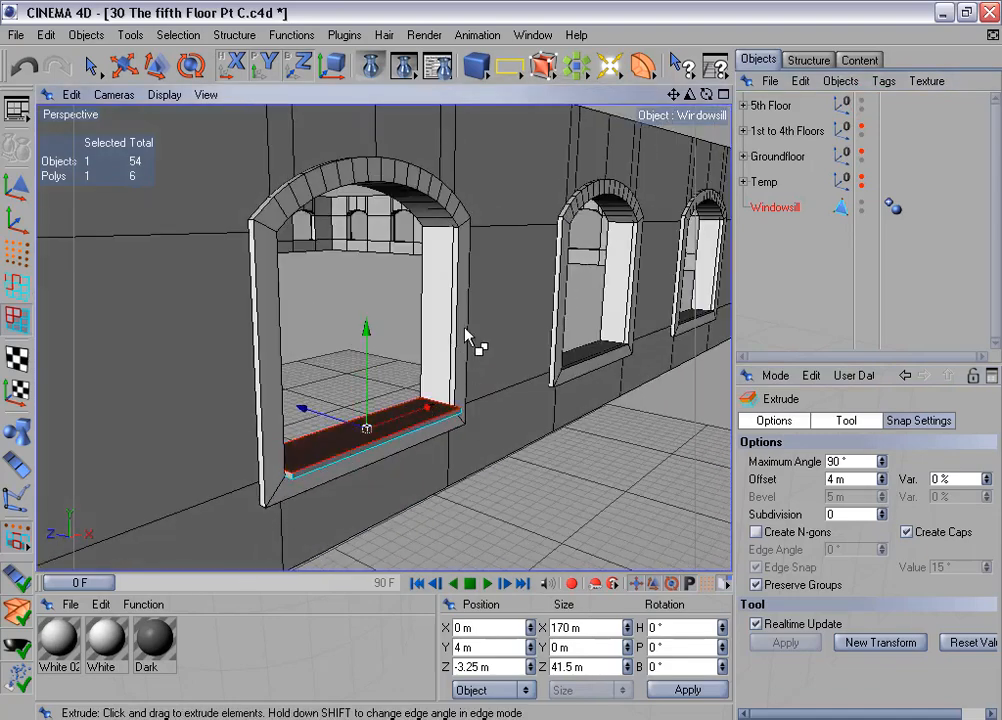
{"action": "left_click_drag", "start_coordinate": [470, 340], "coordinate": [441, 525], "text": "alt"}
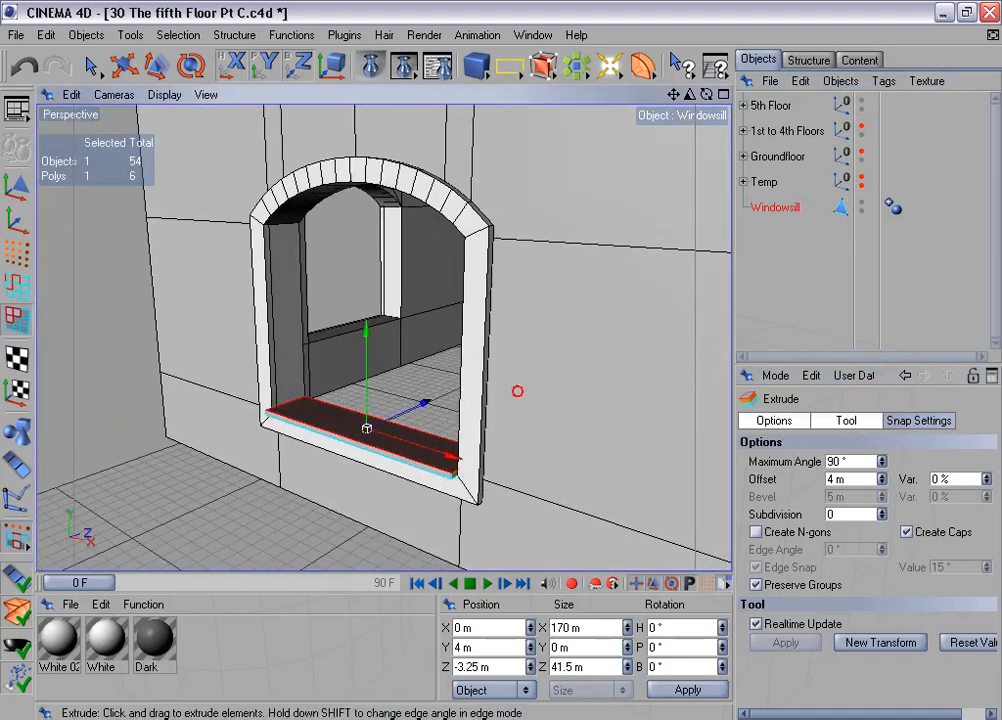
{"action": "left_click_drag", "start_coordinate": [515, 391], "coordinate": [640, 372], "text": "alt"}
{"action": "middle_click_drag", "start_coordinate": [512, 391], "coordinate": [546, 350], "text": "alt"}
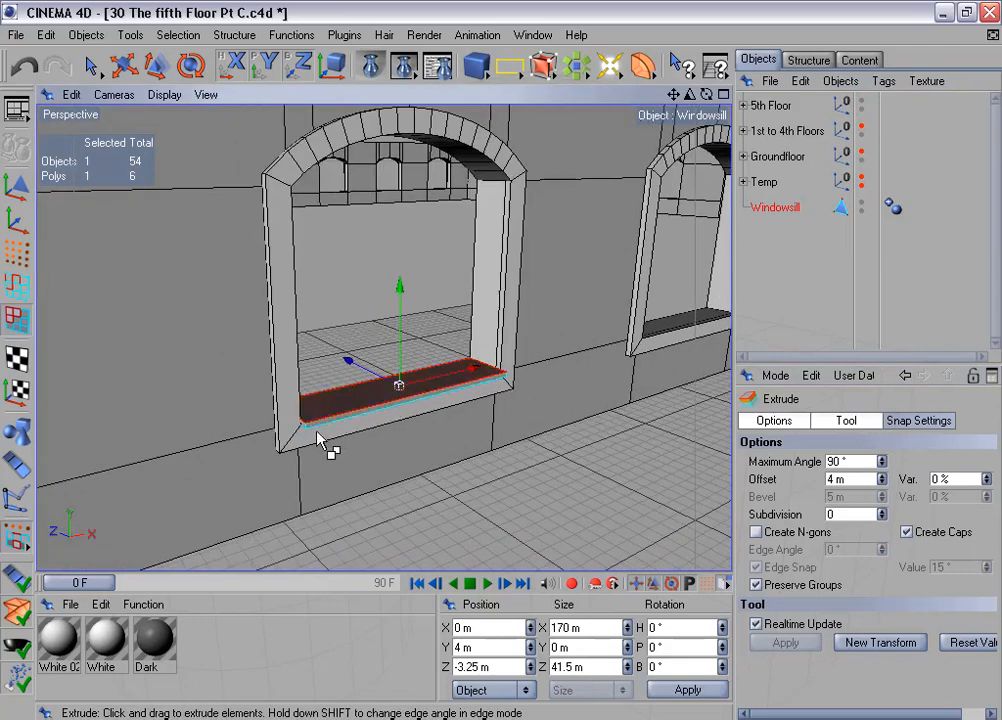
{"action": "left_click", "coordinate": [861, 101]}
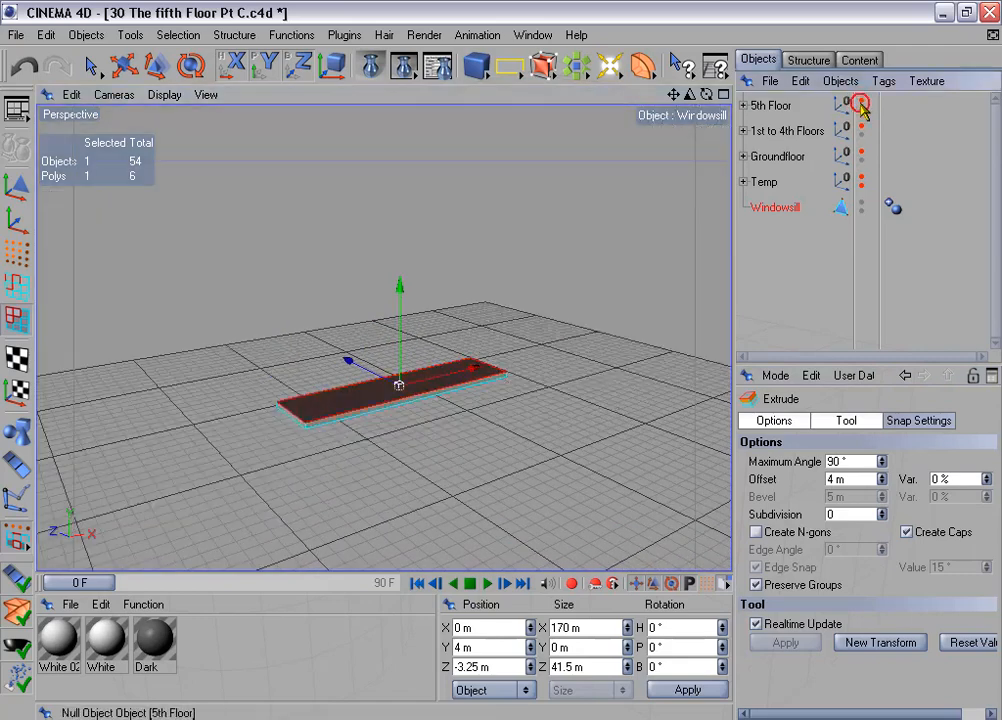
Step: Select the eight edges around the Windowsill's front and two short ends, leaving out the four back edges
{"action": "left_click", "coordinate": [27, 290]}
{"action": "left_click_drag", "start_coordinate": [502, 336], "coordinate": [487, 380], "text": "alt"}
{"action": "left_click_drag", "start_coordinate": [92, 68], "coordinate": [116, 92]}
{"action": "mouse_move", "coordinate": [304, 422]}
{"action": "left_mouse_down"}
{"action": "mouse_move", "coordinate": [316, 433]}
{"action": "mouse_move", "coordinate": [328, 426]}
{"action": "left_mouse_up"}
{"action": "left_click_drag", "start_coordinate": [499, 358], "coordinate": [365, 340], "text": "alt"}
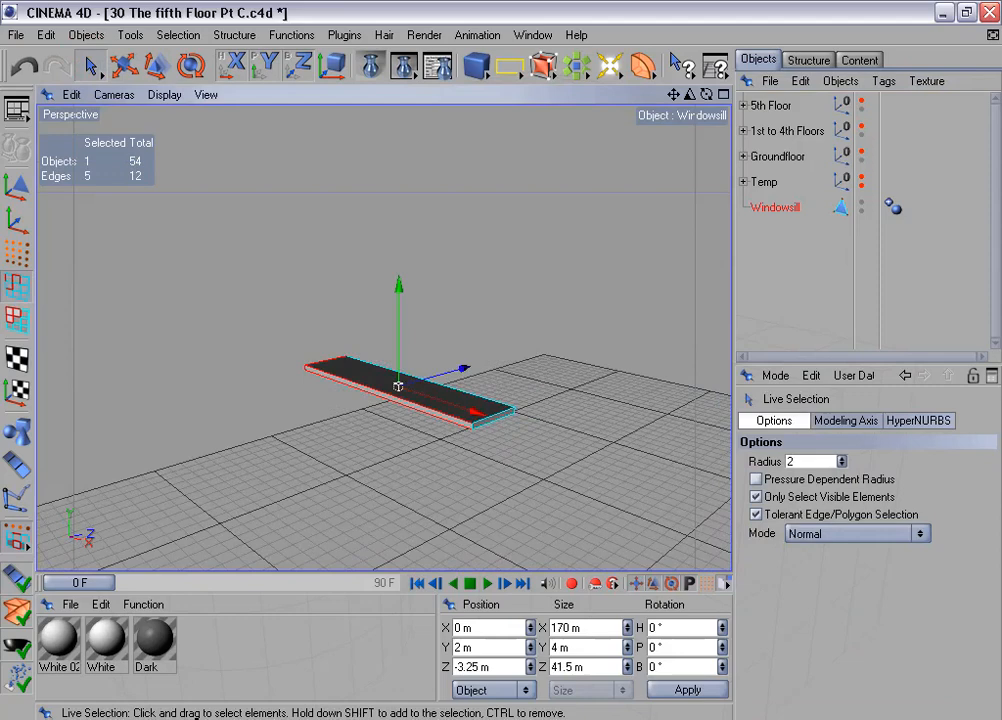
{"action": "left_click", "coordinate": [472, 431], "text": "shift"}
{"action": "left_click_drag", "start_coordinate": [496, 357], "coordinate": [330, 342], "text": "alt"}
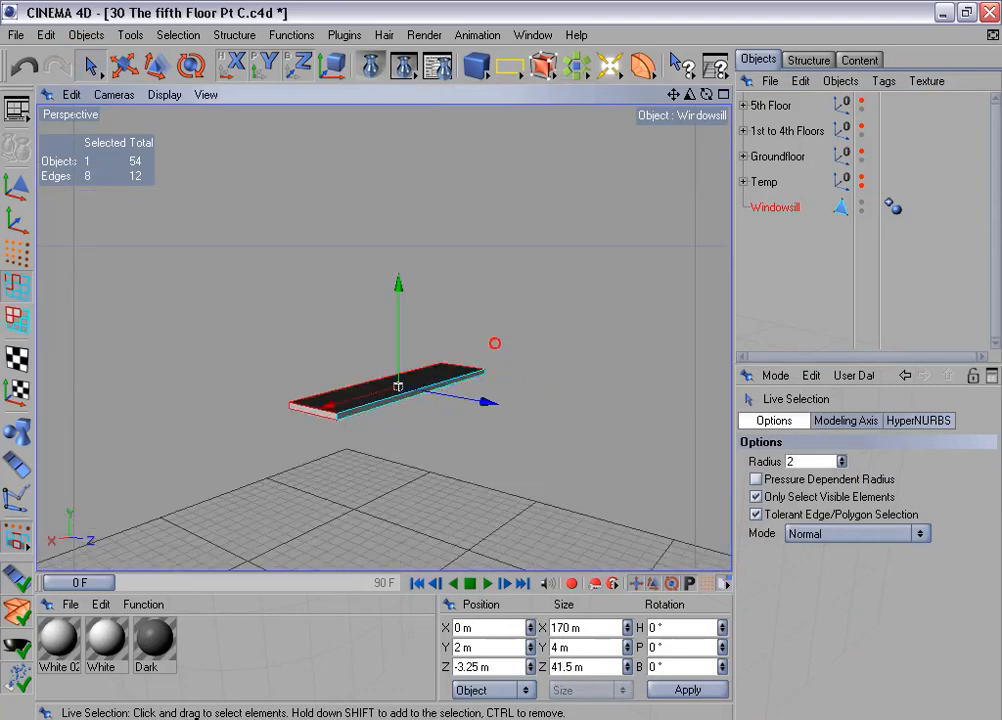
{"action": "left_click_drag", "start_coordinate": [494, 342], "coordinate": [660, 347], "text": "alt"}
Step: Store the selected Windowsill edges as an edge selection named "Edges for beveling"
{"action": "left_click", "coordinate": [178, 34]}
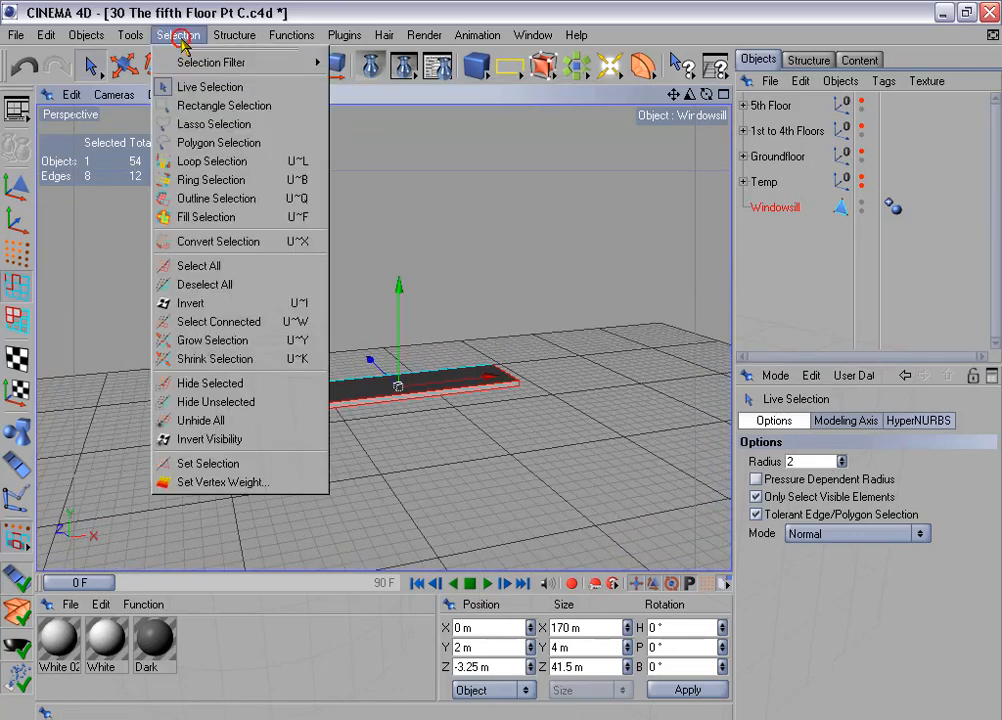
{"action": "left_click", "coordinate": [190, 463]}
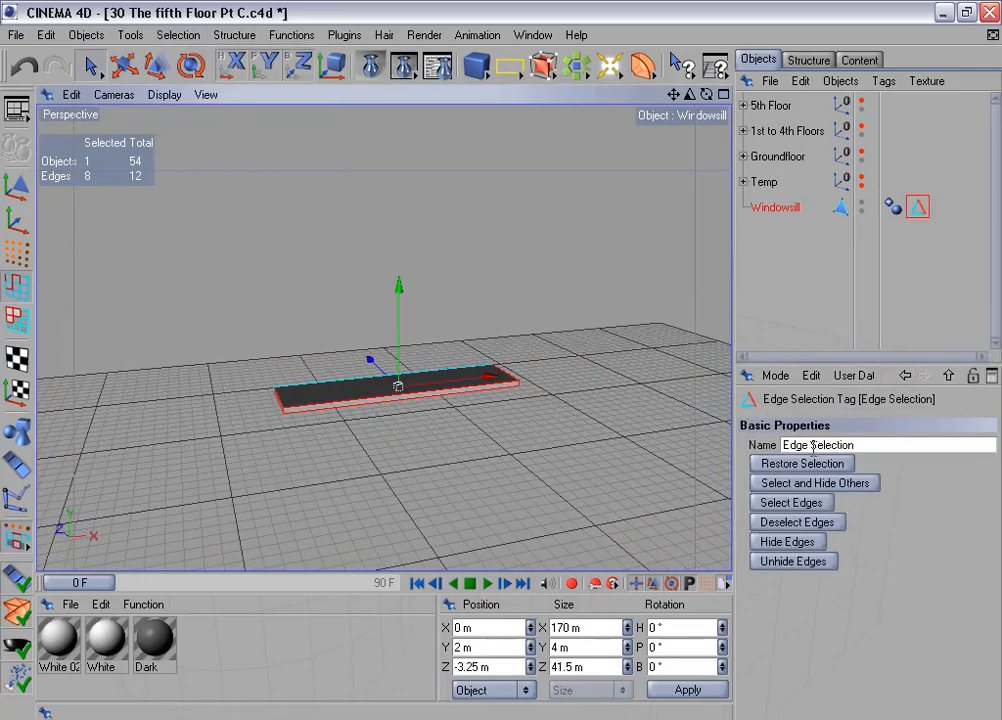
{"action": "left_click", "coordinate": [886, 446]}
{"action": "type", "text": "s for bev"}
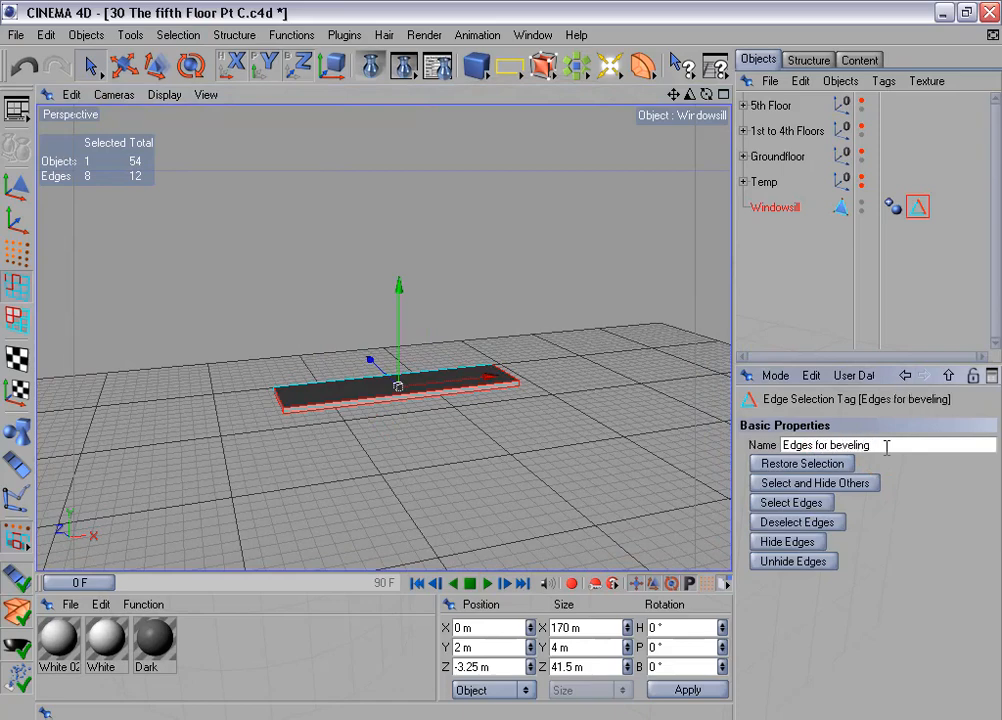
Step: Duplicate the Windowsill linearly into 6 copies spaced 350 m per step along X, with rotation disabled
{"action": "left_click_drag", "start_coordinate": [599, 387], "coordinate": [223, 323], "text": "alt"}
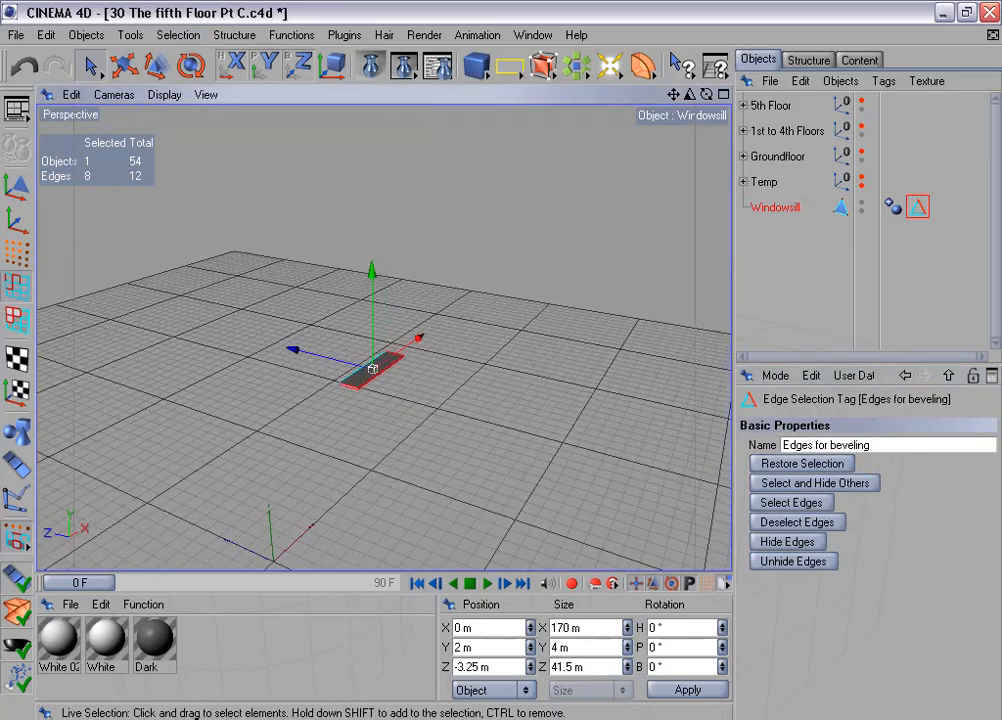
{"action": "left_click_drag", "start_coordinate": [372, 369], "coordinate": [365, 179], "text": "alt"}
{"action": "left_click", "coordinate": [302, 36]}
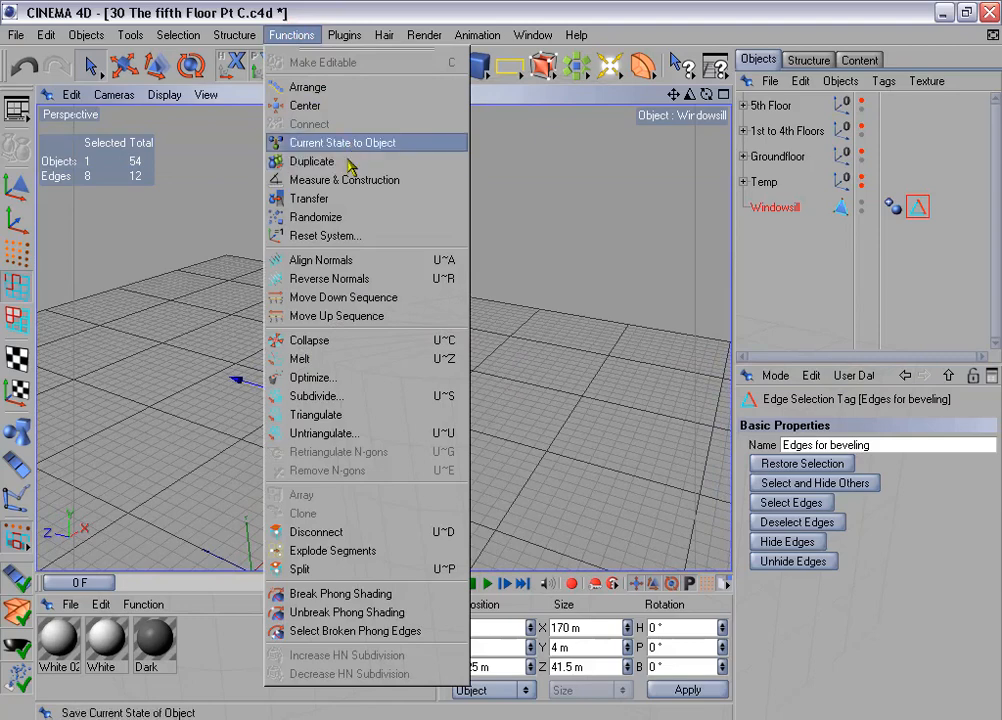
{"action": "left_click", "coordinate": [351, 162]}
{"action": "left_click", "coordinate": [766, 421]}
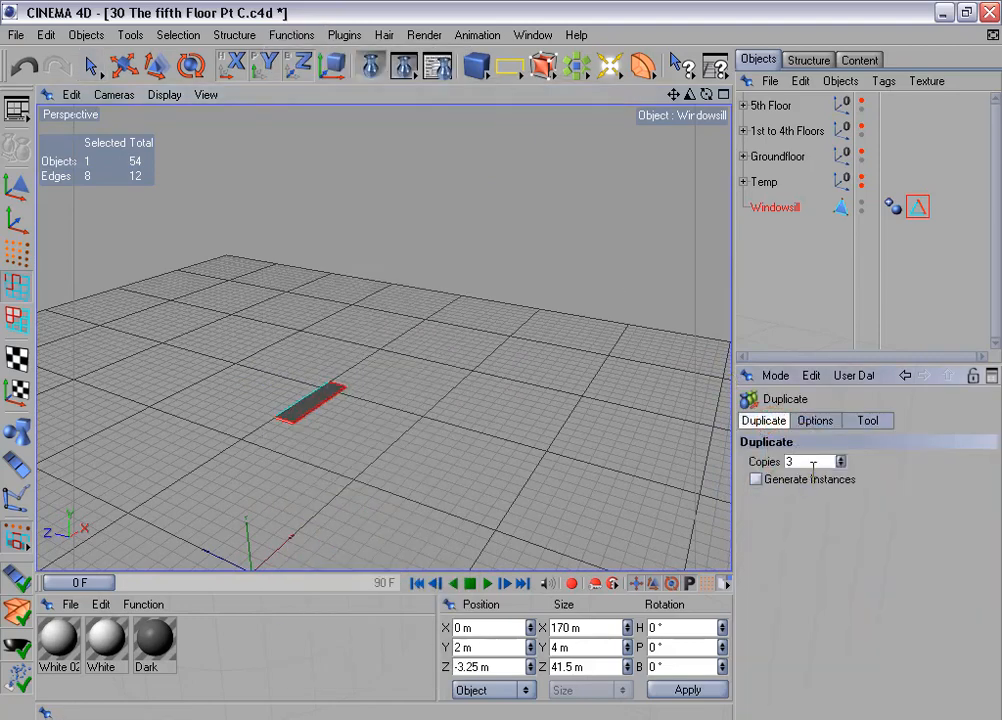
{"action": "left_click", "coordinate": [796, 459]}
{"action": "left_click", "coordinate": [815, 421]}
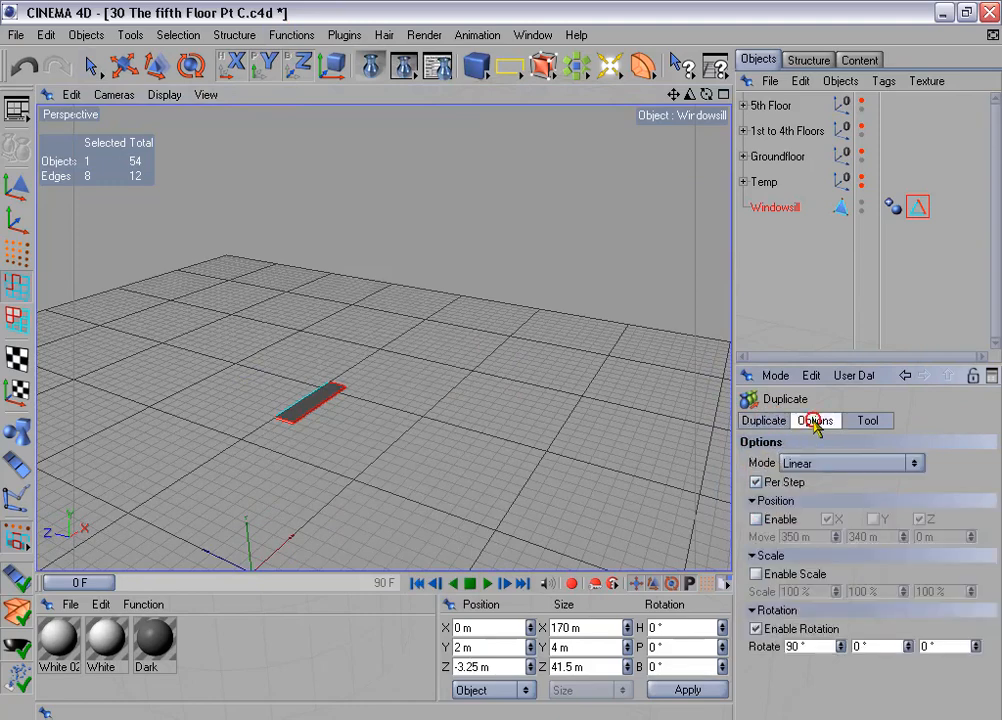
{"action": "left_click", "coordinate": [756, 519]}
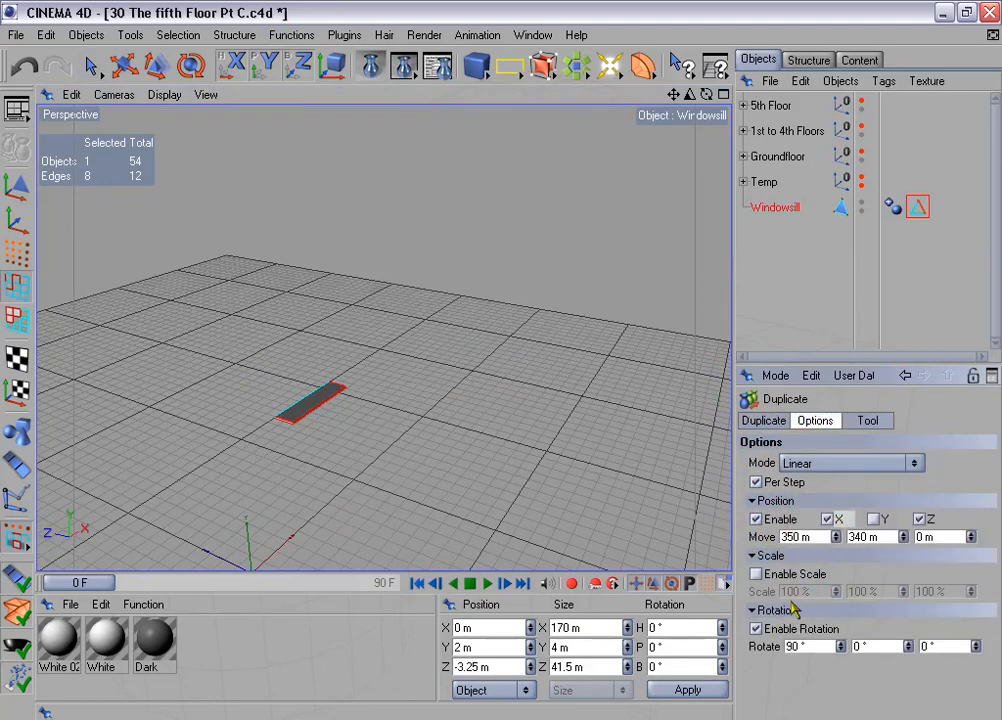
{"action": "left_click", "coordinate": [757, 629]}
{"action": "left_click", "coordinate": [868, 421]}
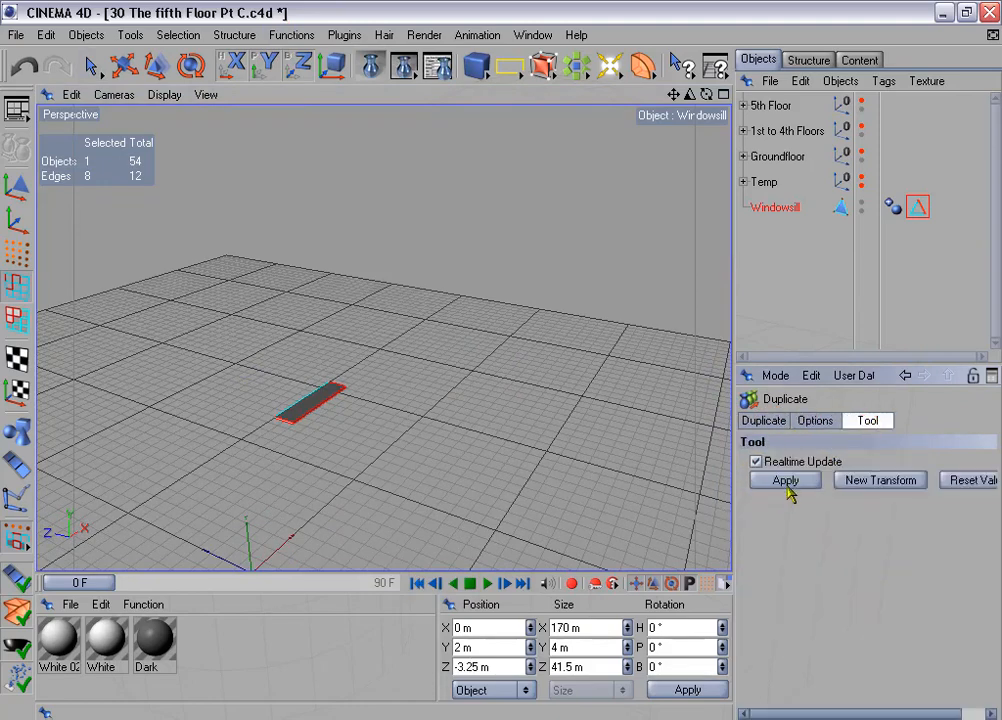
{"action": "left_click", "coordinate": [786, 480]}
Step: Connect the original Windowsill and its six copies into a single object
{"action": "left_click", "coordinate": [743, 232]}
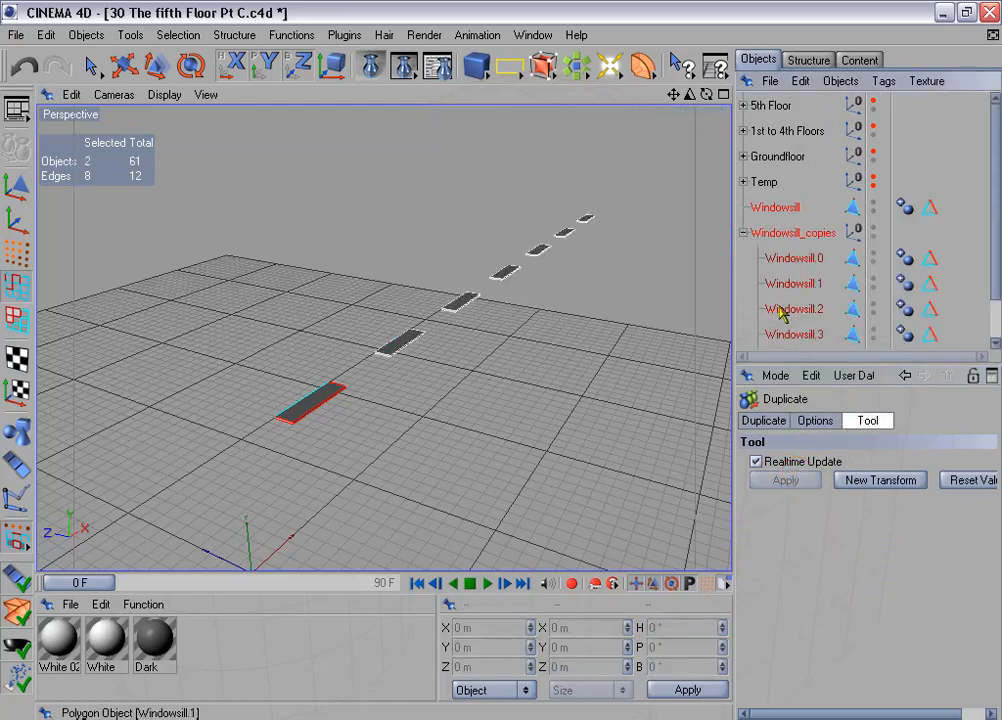
{"action": "left_click_drag", "start_coordinate": [778, 369], "coordinate": [785, 465]}
{"action": "left_click", "coordinate": [756, 207]}
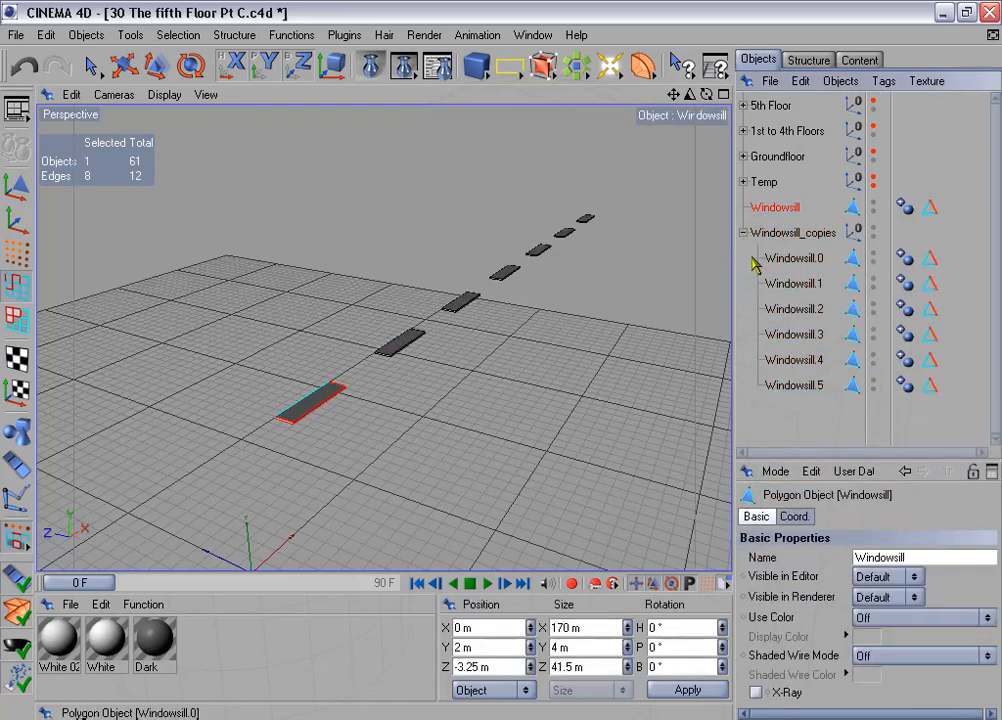
{"action": "left_click_drag", "start_coordinate": [752, 255], "coordinate": [781, 385]}
{"action": "right_click", "coordinate": [800, 390]}
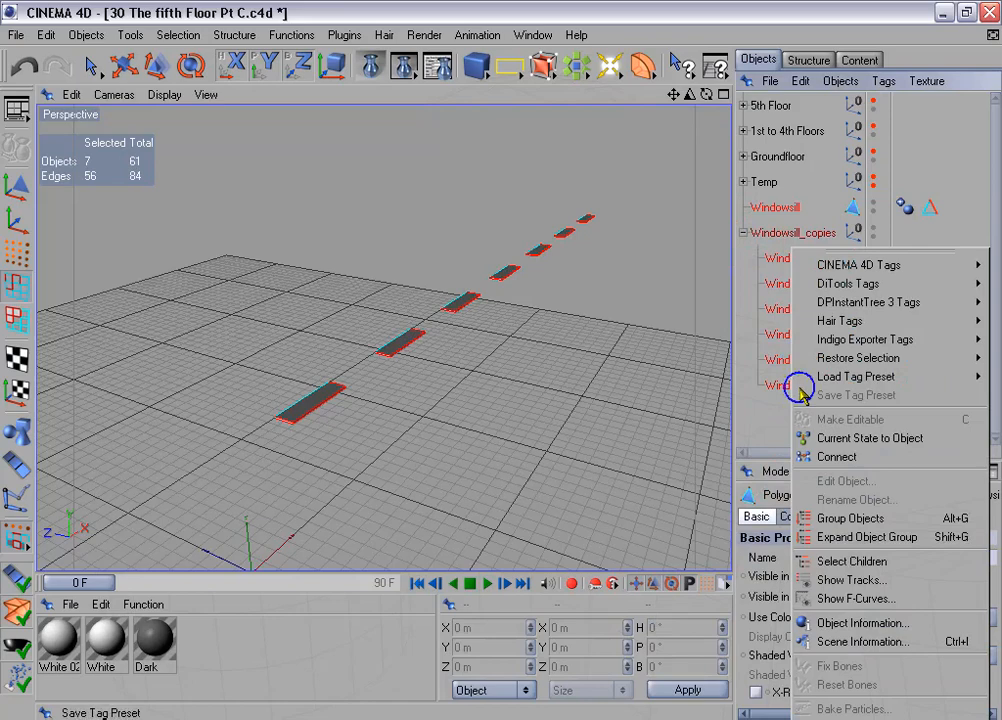
{"action": "left_click", "coordinate": [836, 456]}
Step: Delete the separate Windowsill object and the Windowsill_copies group
{"action": "left_click", "coordinate": [781, 232]}
{"action": "left_click", "coordinate": [792, 259], "text": "ctrl"}
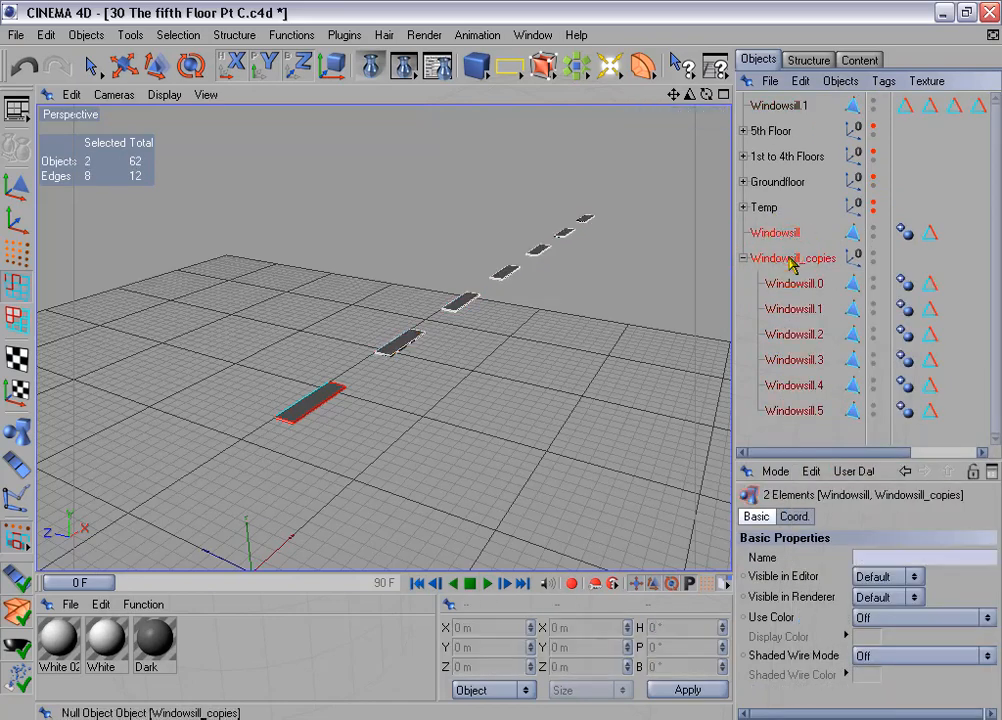
{"action": "key", "text": "Delete"}
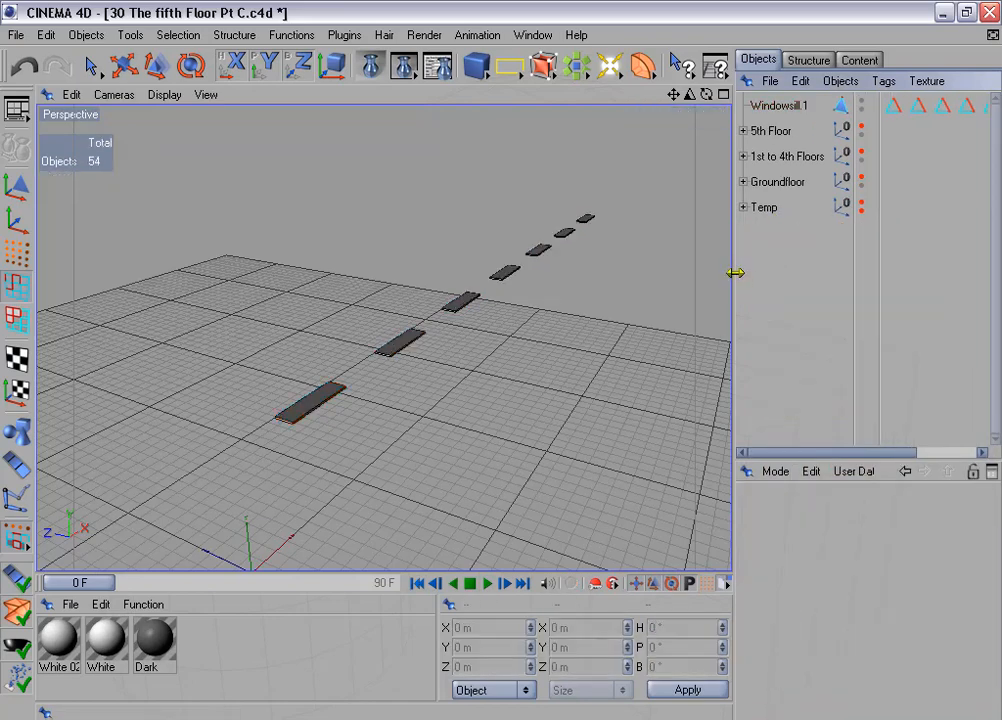
Step: Store the selected edges of Windowsill.1 in its seven edge selection tags, then delete all of these tags except the first
{"action": "left_click_drag", "start_coordinate": [735, 272], "coordinate": [573, 265]}
{"action": "left_click", "coordinate": [655, 115]}
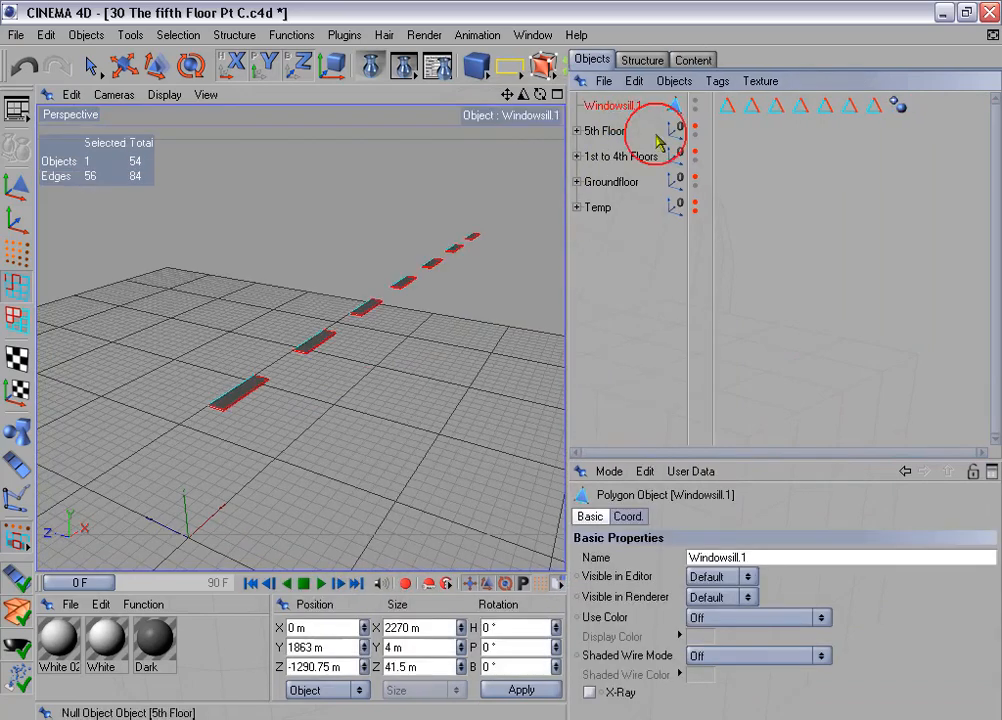
{"action": "left_click_drag", "start_coordinate": [716, 92], "coordinate": [895, 104]}
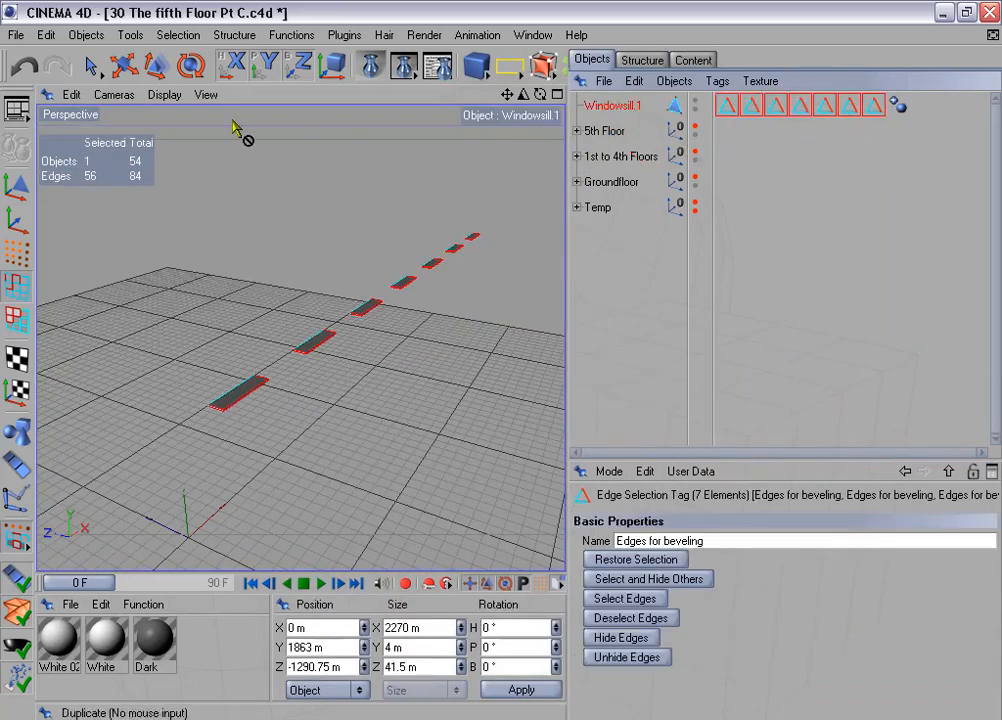
{"action": "left_click", "coordinate": [178, 35]}
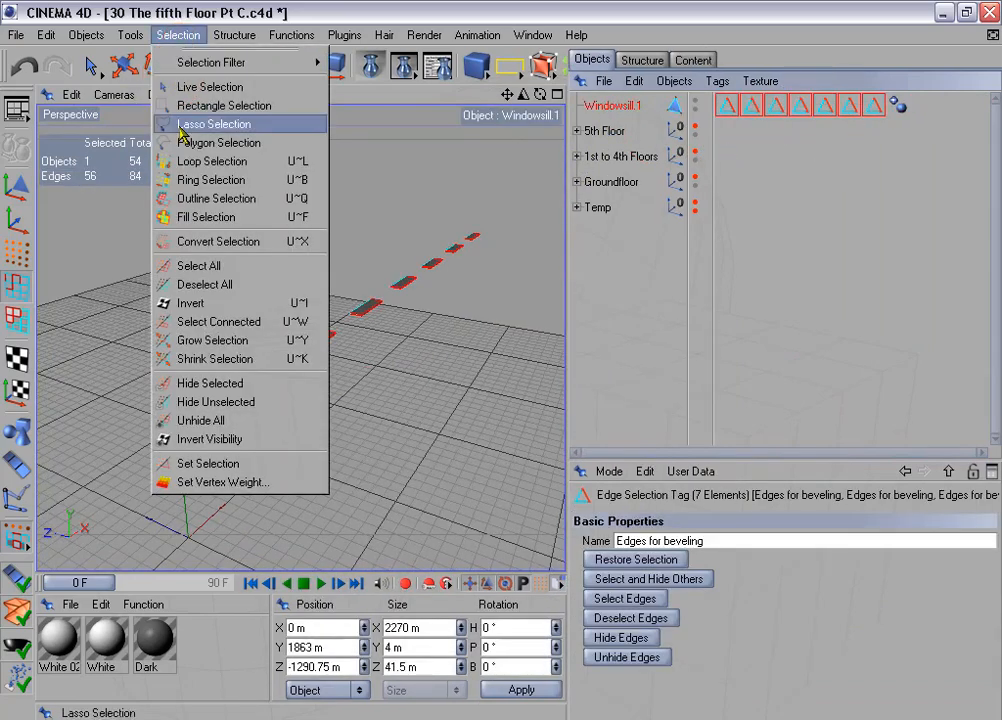
{"action": "left_click", "coordinate": [256, 463]}
{"action": "left_click_drag", "start_coordinate": [752, 124], "coordinate": [869, 112]}
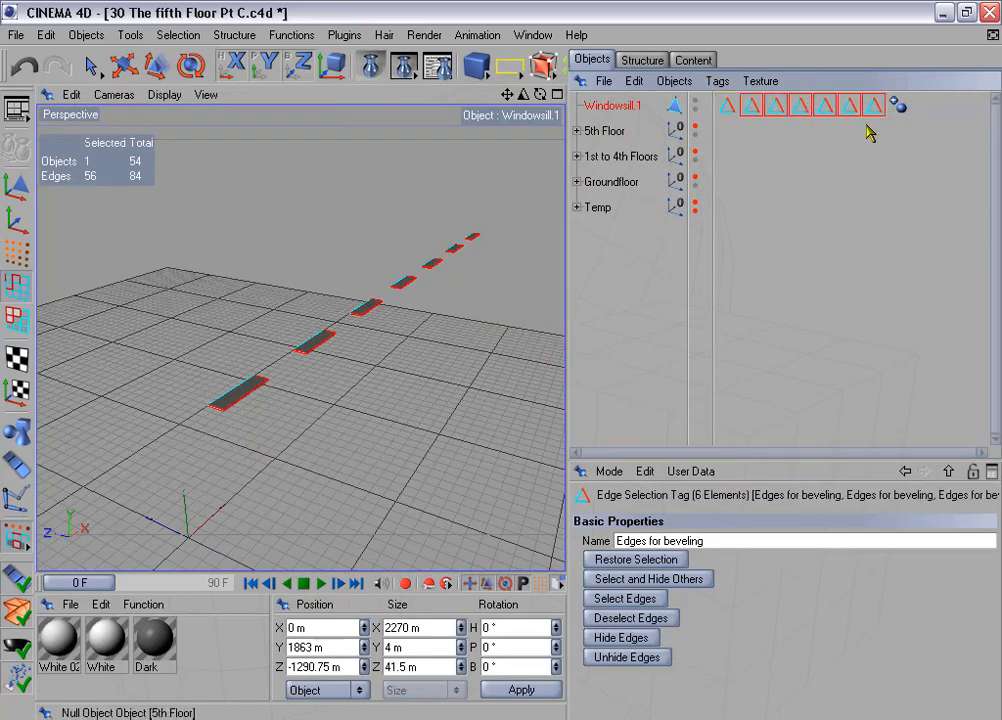
{"action": "key", "text": "Delete"}
Step: Duplicate Windowsill.1 into 3 copies rotated 90° per step, with the position offset disabled
{"action": "left_click", "coordinate": [287, 35]}
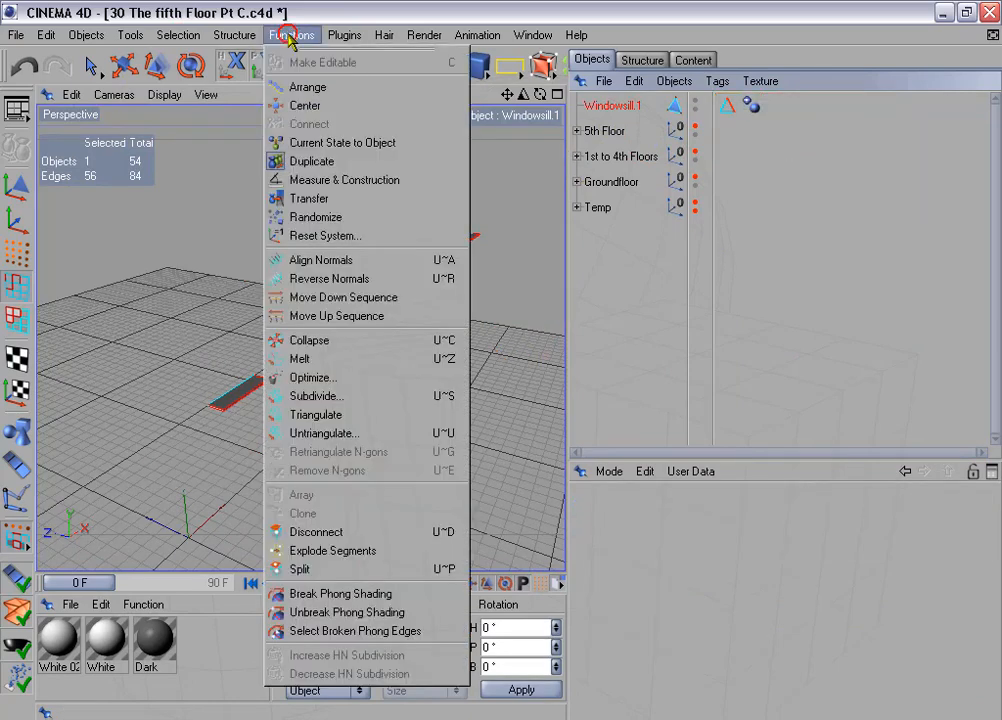
{"action": "left_click", "coordinate": [351, 162]}
{"action": "left_click", "coordinate": [600, 517]}
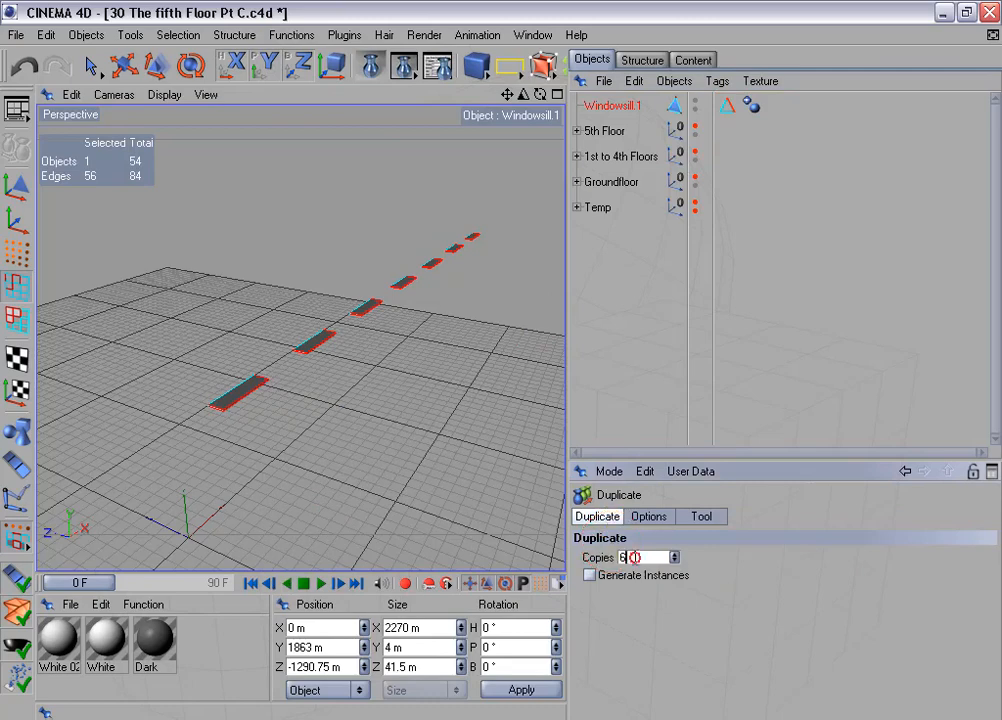
{"action": "left_click", "coordinate": [650, 517]}
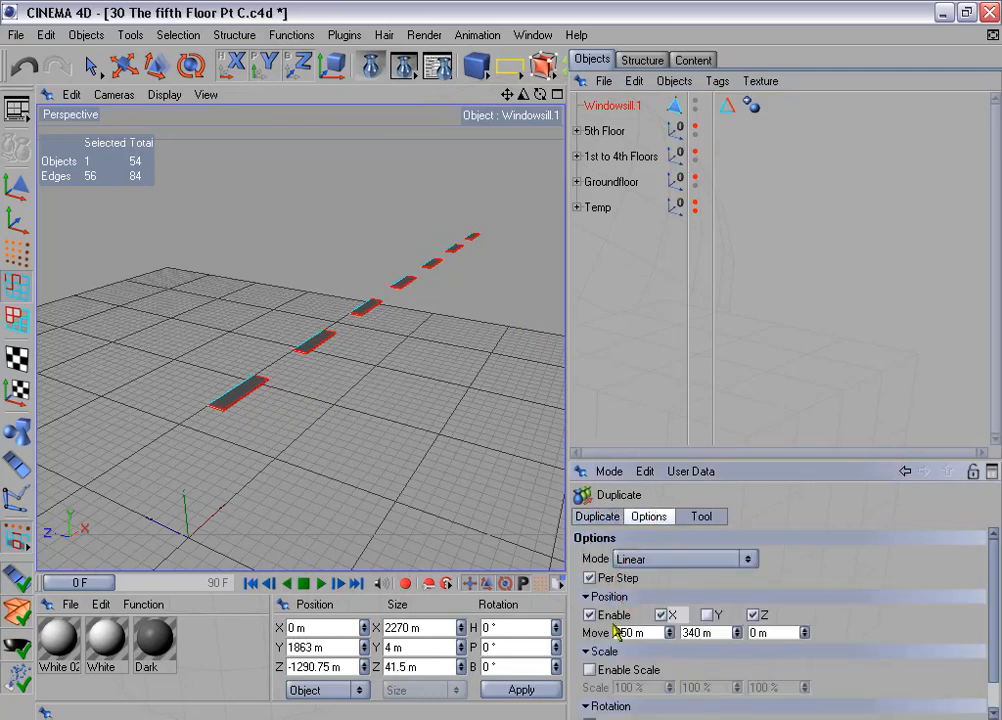
{"action": "left_click", "coordinate": [590, 615]}
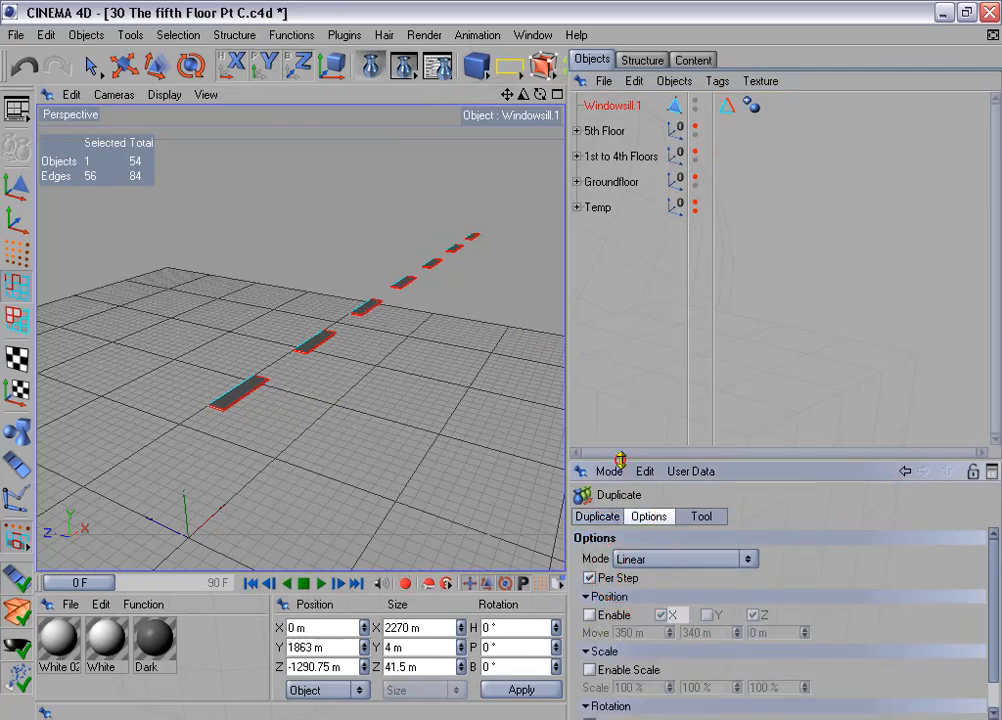
{"action": "left_click_drag", "start_coordinate": [620, 460], "coordinate": [621, 331]}
{"action": "left_click", "coordinate": [590, 595]}
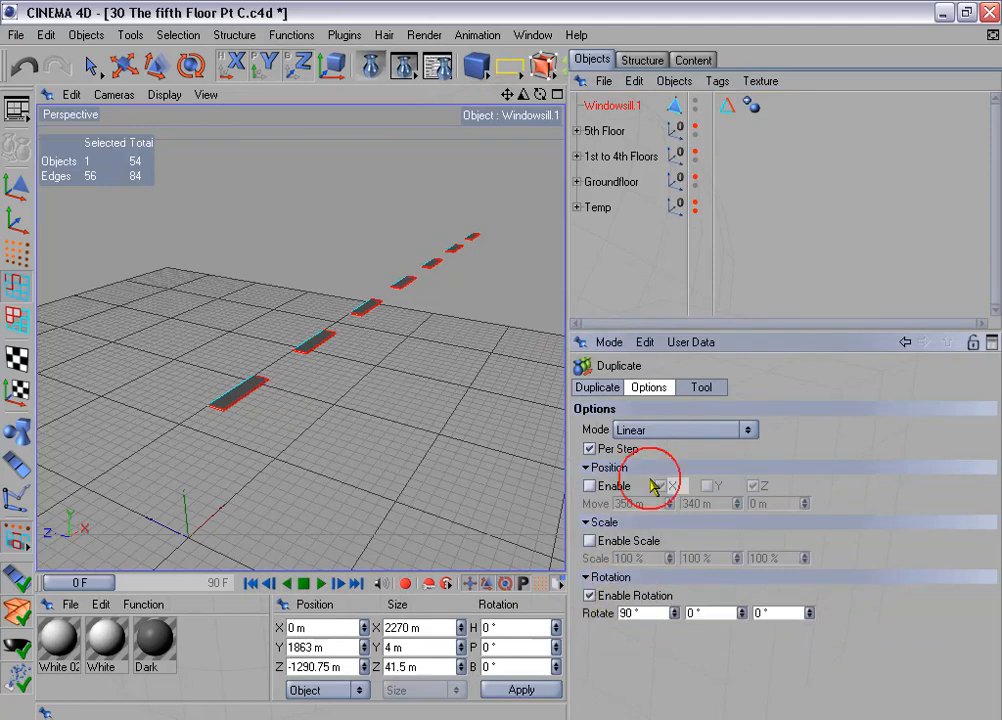
{"action": "left_click", "coordinate": [701, 387]}
{"action": "left_click", "coordinate": [625, 447]}
Step: Connect Windowsill.1 and its three rotated copies into a single object
{"action": "left_click", "coordinate": [576, 131]}
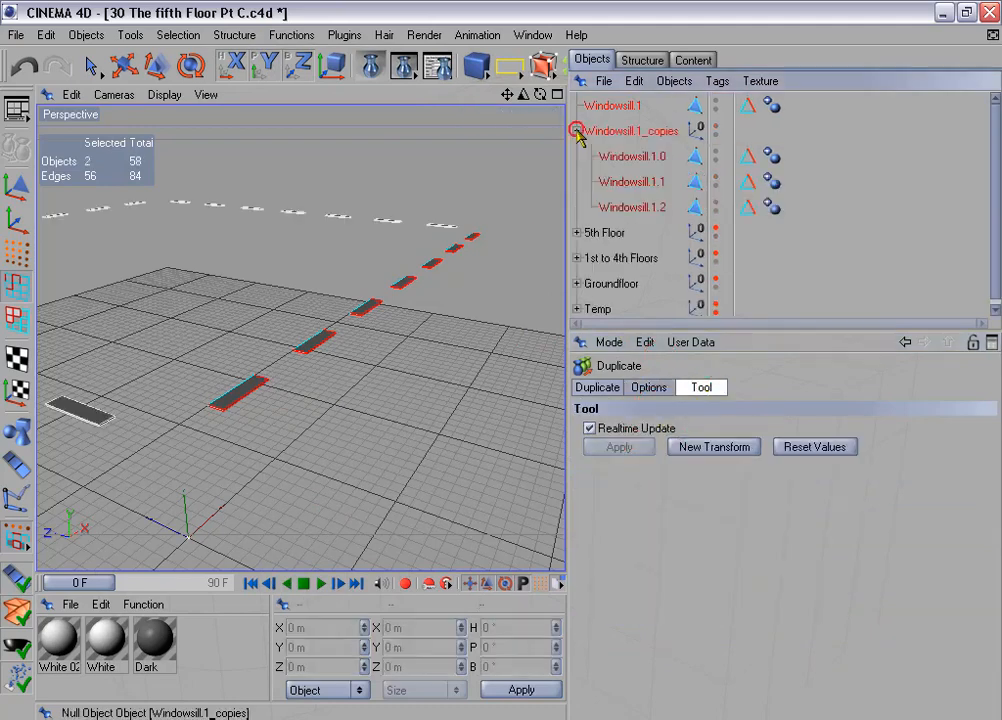
{"action": "left_click", "coordinate": [600, 105]}
{"action": "left_click", "coordinate": [606, 160], "text": "ctrl"}
{"action": "left_click", "coordinate": [606, 182], "text": "ctrl"}
{"action": "left_click", "coordinate": [610, 207], "text": "ctrl"}
{"action": "right_click", "coordinate": [614, 208]}
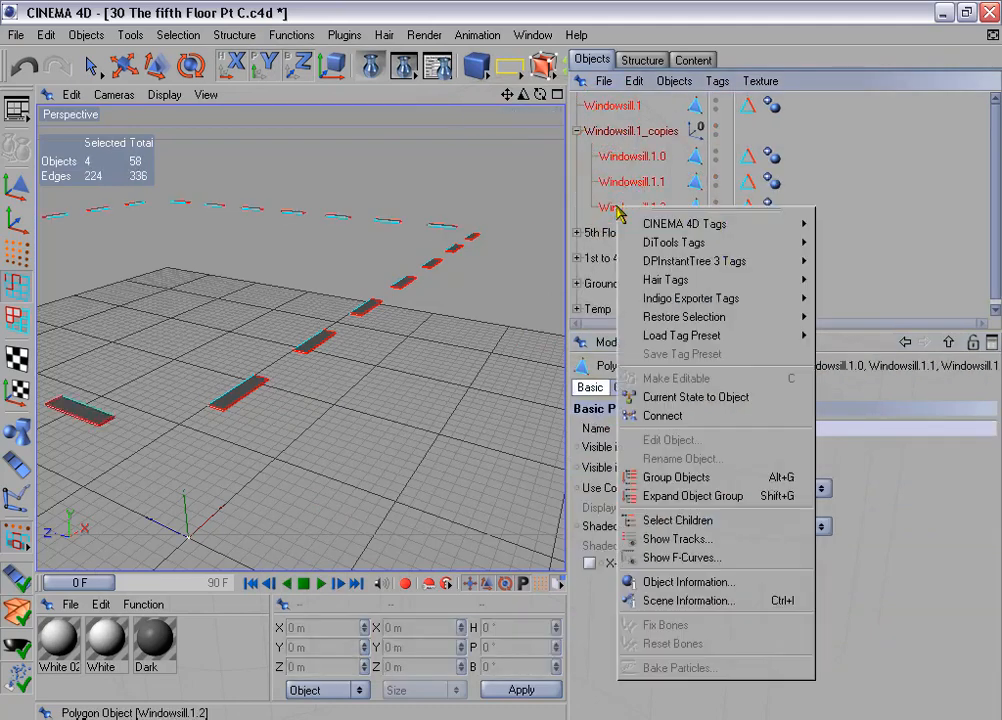
{"action": "left_click", "coordinate": [655, 414]}
Step: Delete the separate Windowsill.1 object and the Windowsill.1_copies group
{"action": "left_click", "coordinate": [605, 131]}
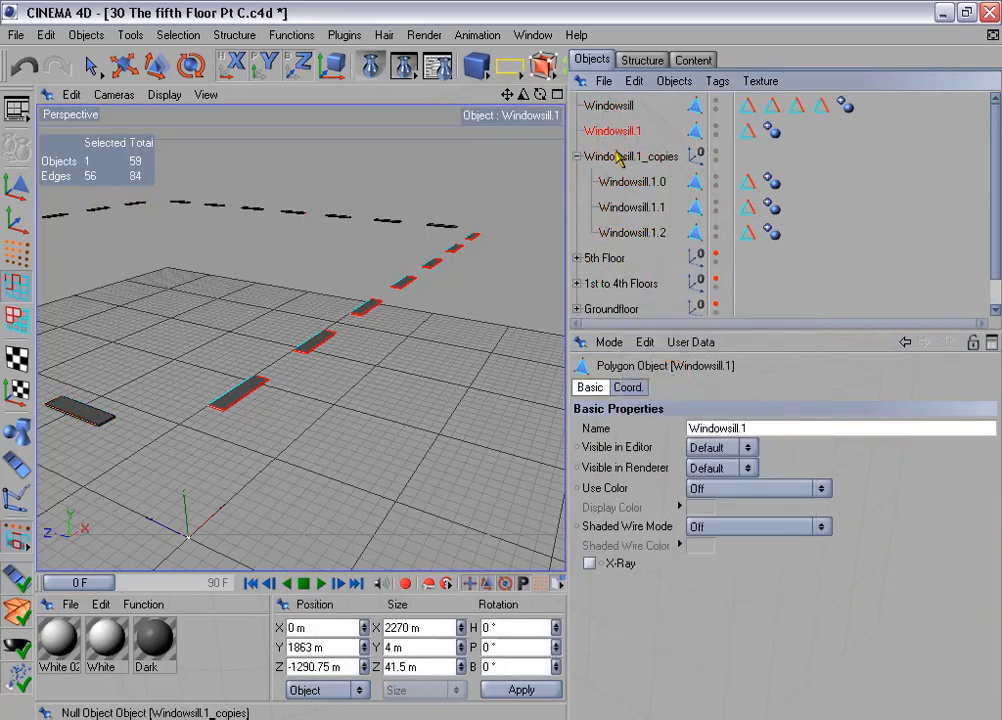
{"action": "left_click", "coordinate": [605, 156], "text": "ctrl"}
{"action": "key", "text": "Delete"}
Step: Store the selected edges of the connected Windowsill in its four edge selection tags, then delete all of these tags except the first
{"action": "left_click", "coordinate": [604, 105]}
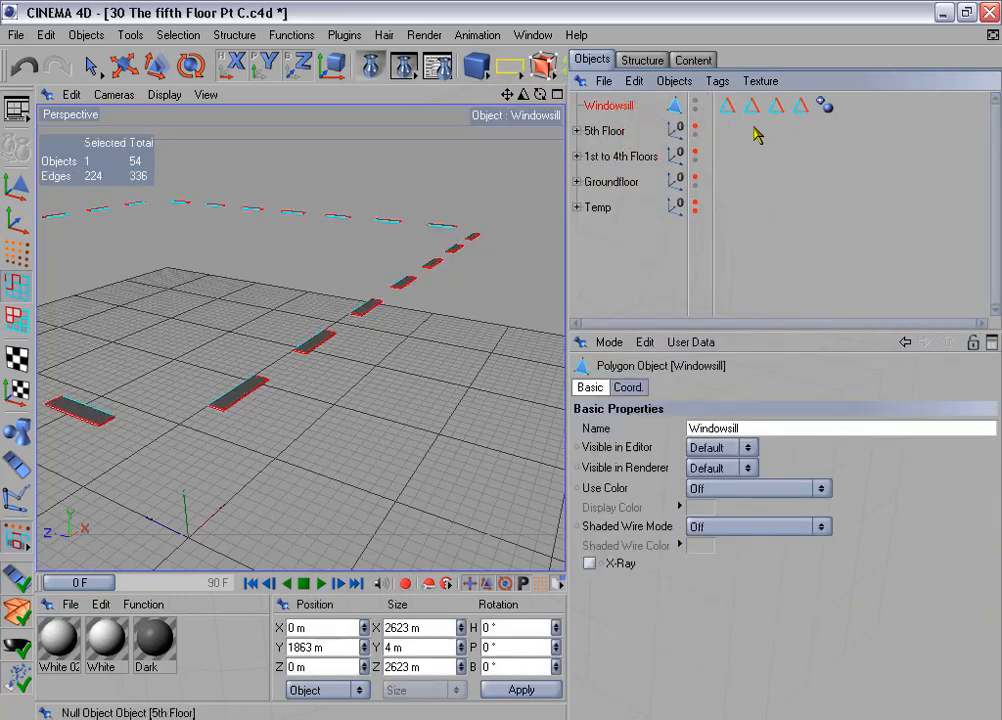
{"action": "left_click_drag", "start_coordinate": [727, 98], "coordinate": [812, 118]}
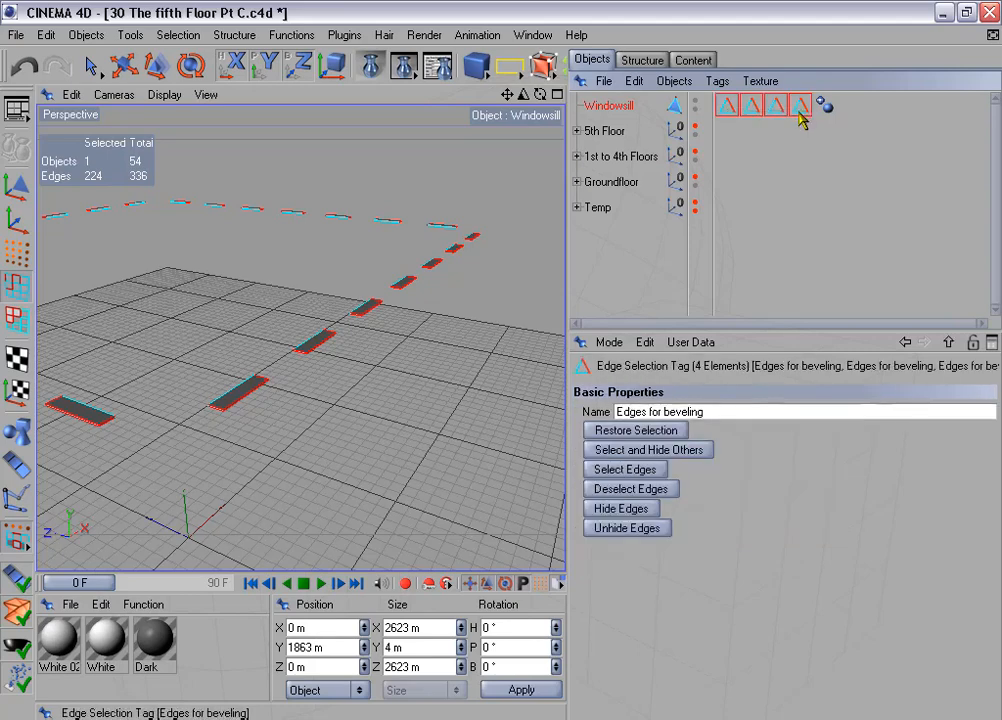
{"action": "left_click", "coordinate": [190, 35]}
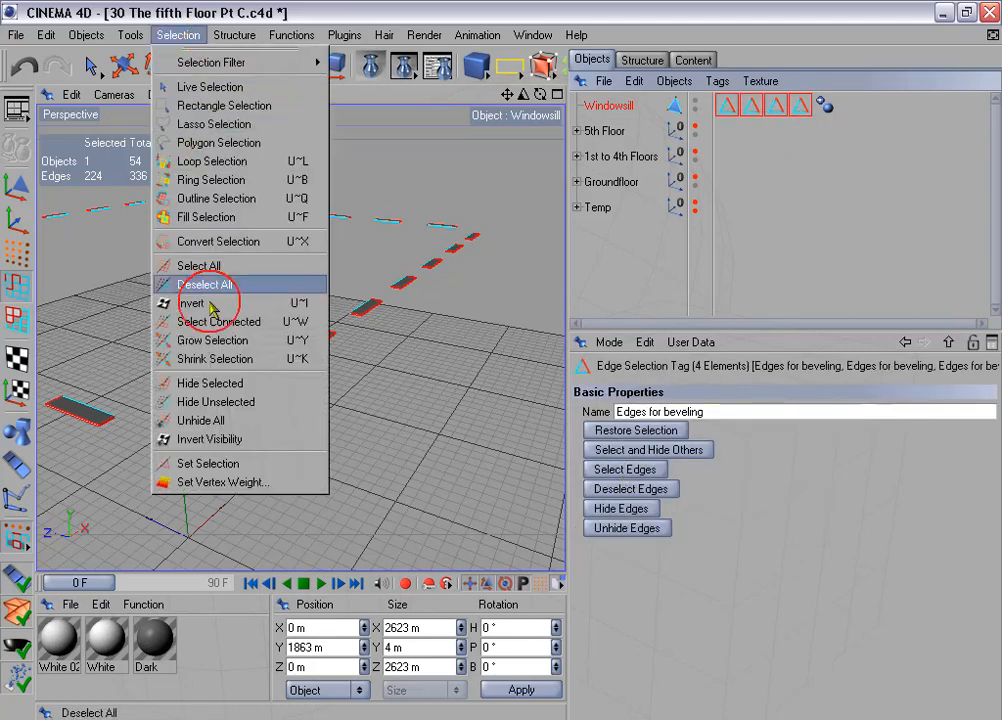
{"action": "left_click", "coordinate": [239, 463]}
{"action": "left_click_drag", "start_coordinate": [755, 125], "coordinate": [799, 107]}
{"action": "key", "text": "Delete"}
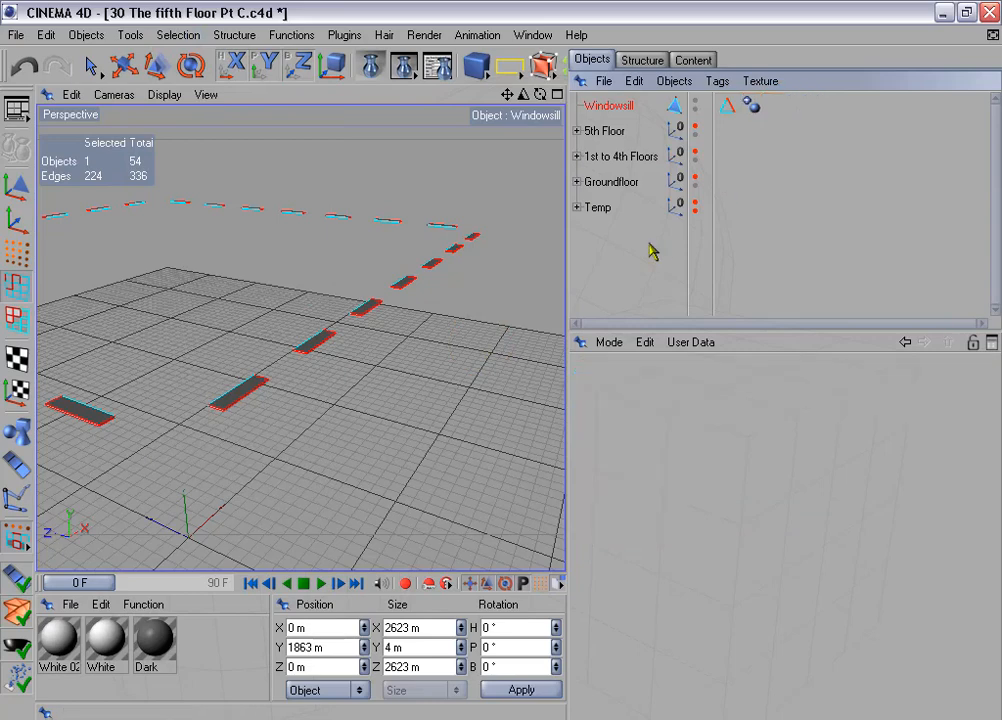
Step: Rename the connected object as Windowsills, move it into the 5th Floor group and make that group visible in the editor
{"action": "double_click", "coordinate": [622, 108]}
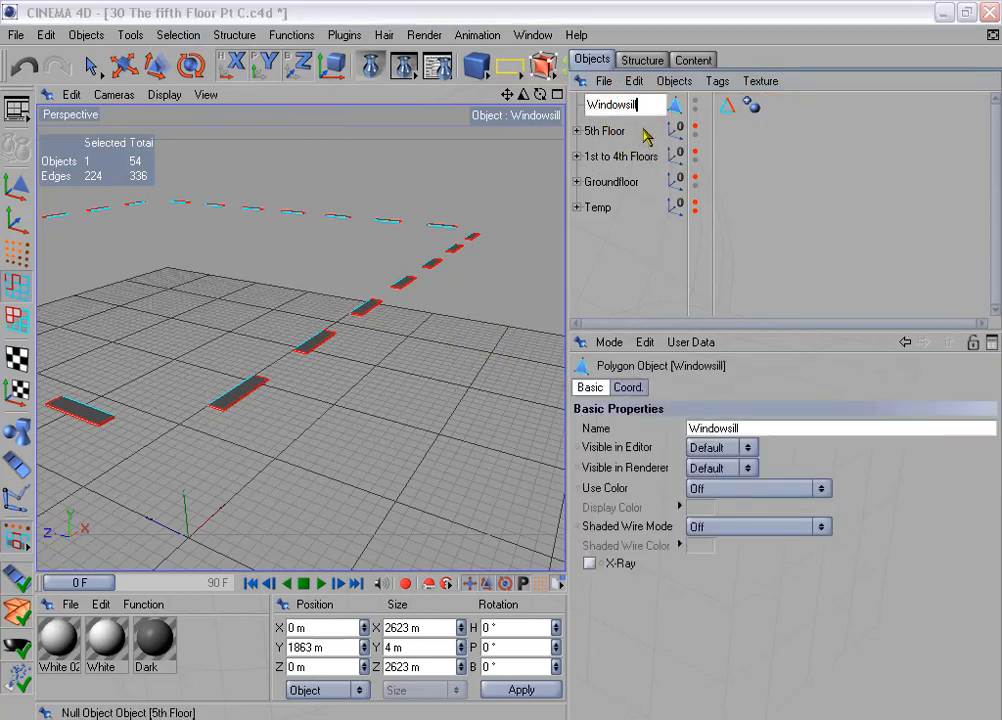
{"action": "key", "text": "Return"}
{"action": "left_click_drag", "start_coordinate": [608, 108], "coordinate": [611, 133]}
{"action": "left_click", "coordinate": [699, 101]}
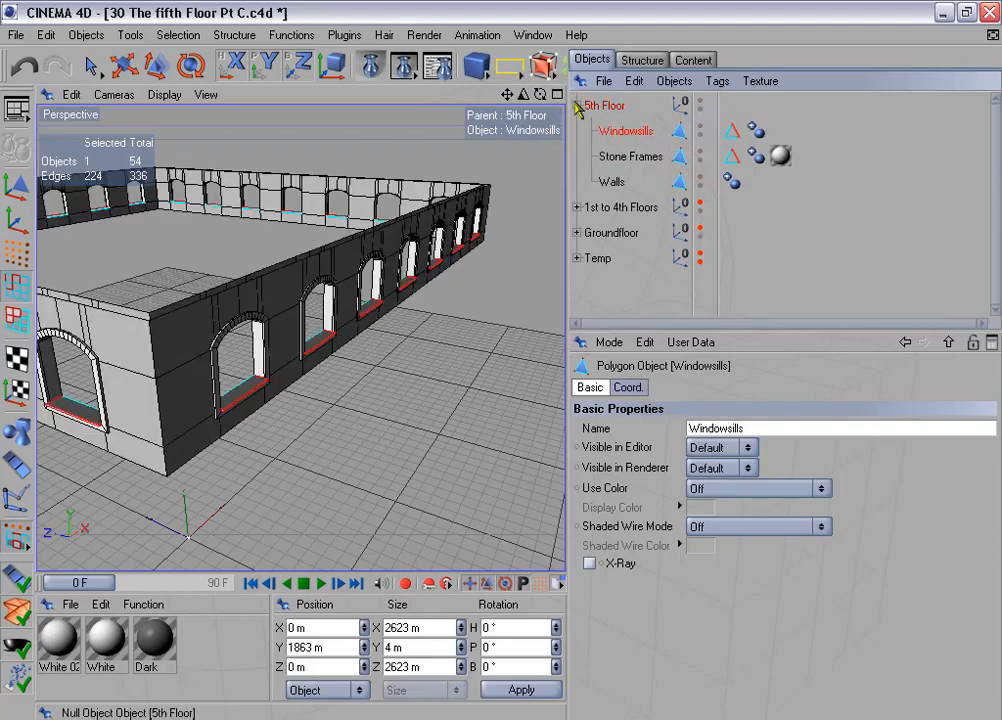
{"action": "left_click", "coordinate": [577, 105]}
Step: Take the Window Frame object out of the Temp group to the top level and hide the 5th Floor group
{"action": "left_click_drag", "start_coordinate": [568, 215], "coordinate": [740, 239]}
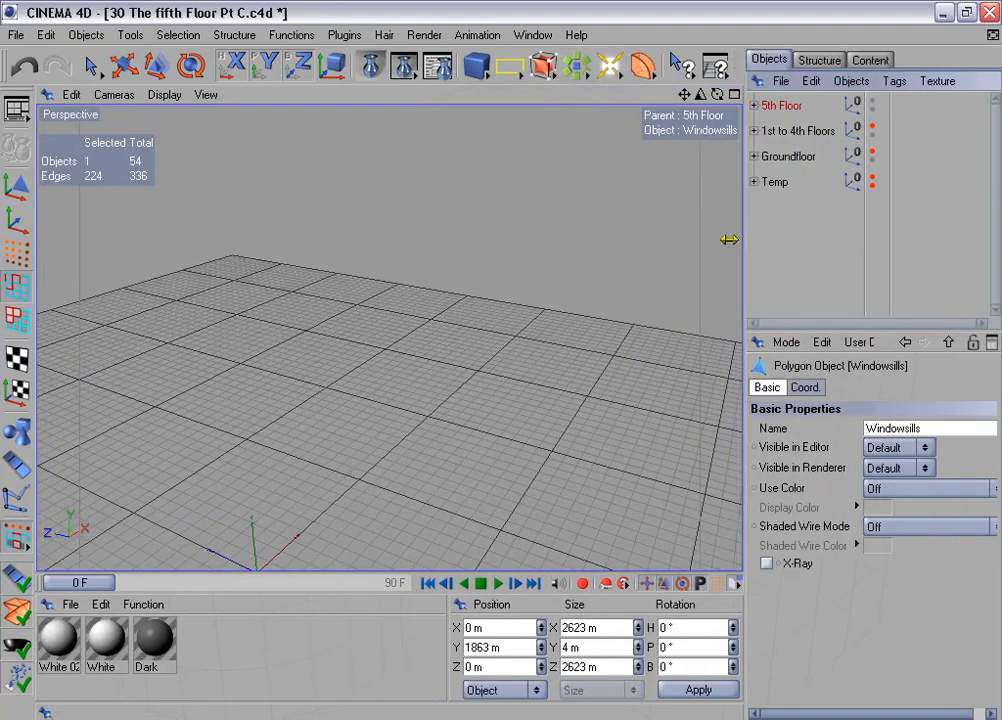
{"action": "left_click_drag", "start_coordinate": [533, 222], "coordinate": [533, 222], "text": "alt"}
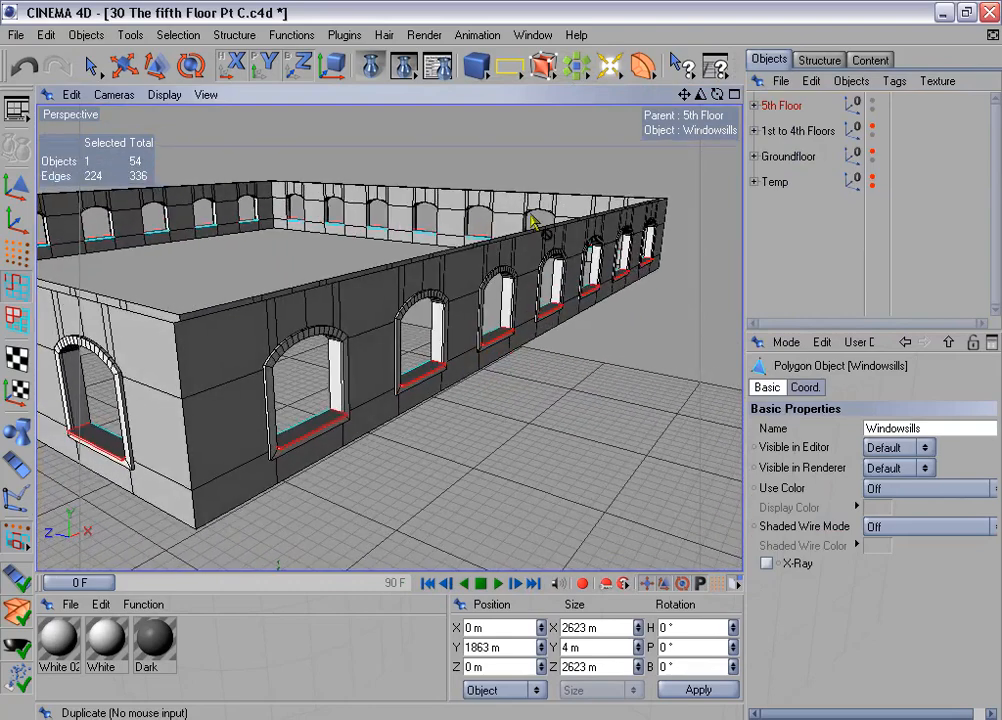
{"action": "left_click", "coordinate": [754, 181]}
{"action": "left_click_drag", "start_coordinate": [790, 210], "coordinate": [785, 245]}
{"action": "left_click", "coordinate": [755, 181]}
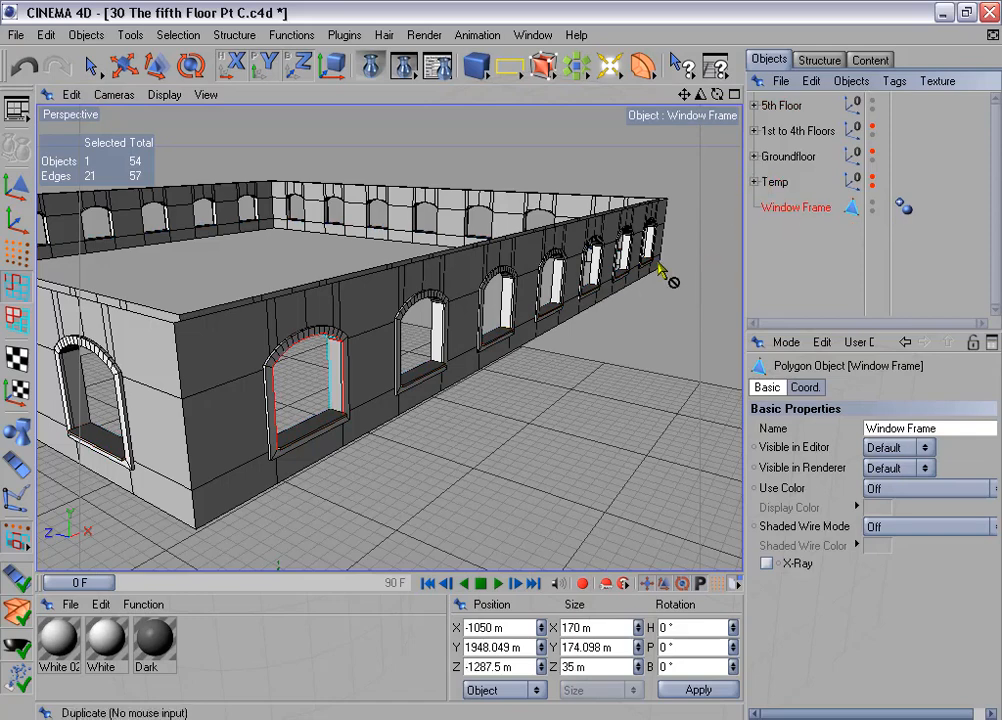
{"action": "left_click_drag", "start_coordinate": [499, 358], "coordinate": [499, 358], "text": "alt"}
{"action": "left_click", "coordinate": [873, 102]}
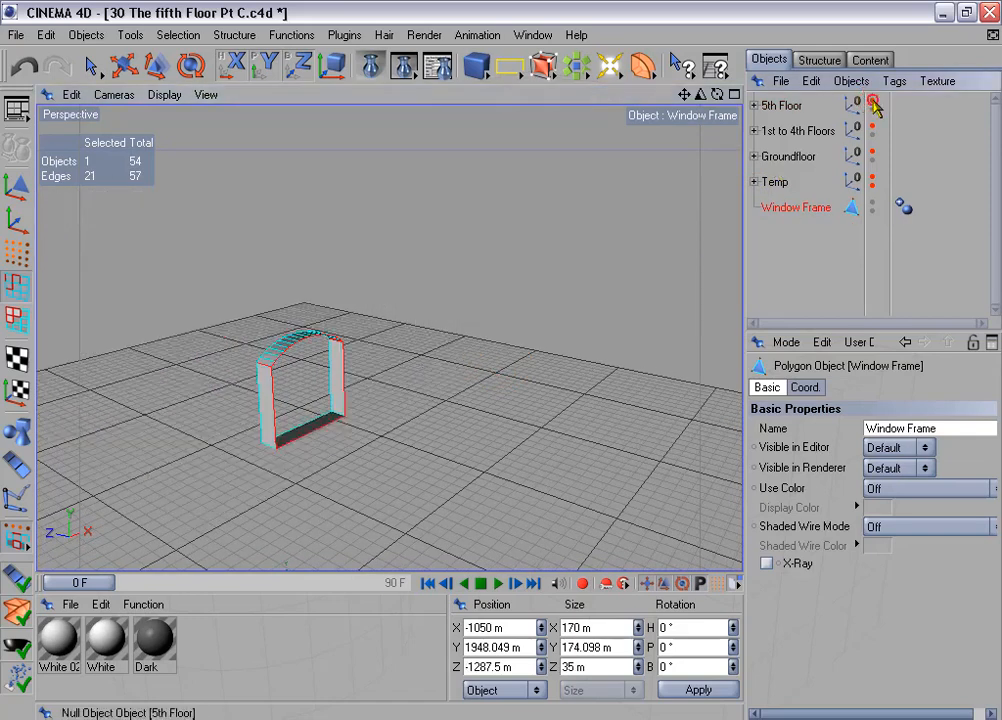
Step: Raise the four bottom points of the Window Frame to a Y position of 1865 m
{"action": "middle_click_drag", "start_coordinate": [540, 203], "coordinate": [586, 150], "text": "alt"}
{"action": "right_click_drag", "start_coordinate": [502, 216], "coordinate": [590, 216], "text": "alt"}
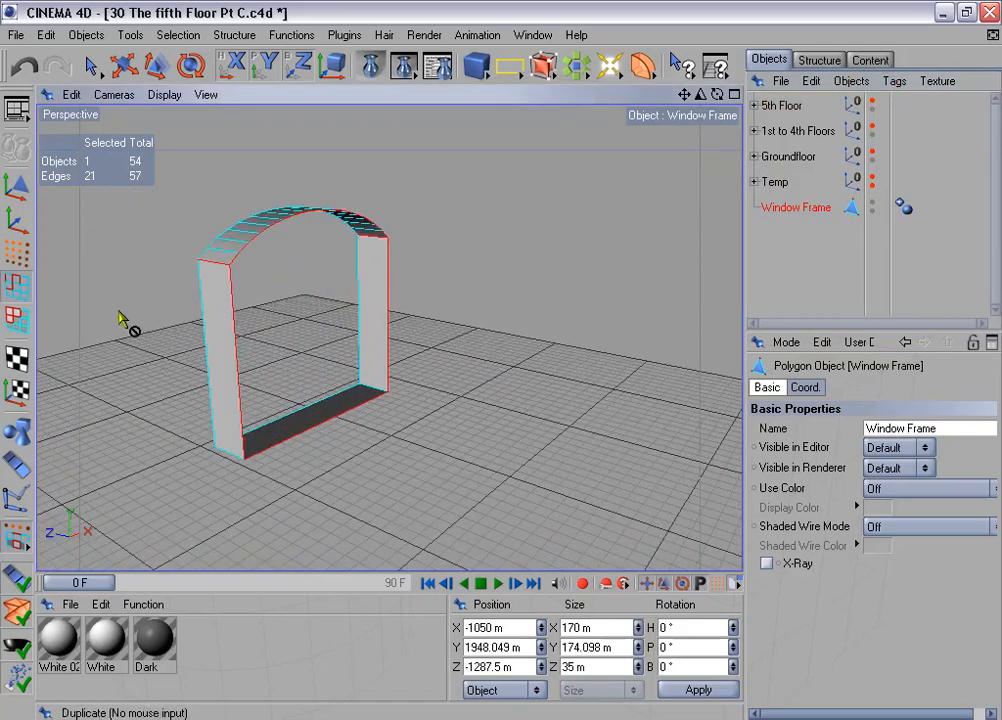
{"action": "left_click", "coordinate": [19, 254]}
{"action": "left_click_drag", "start_coordinate": [91, 67], "coordinate": [152, 92]}
{"action": "left_click_drag", "start_coordinate": [212, 420], "coordinate": [248, 485]}
{"action": "left_click_drag", "start_coordinate": [331, 340], "coordinate": [437, 445], "text": "shift"}
{"action": "left_click", "coordinate": [498, 647]}
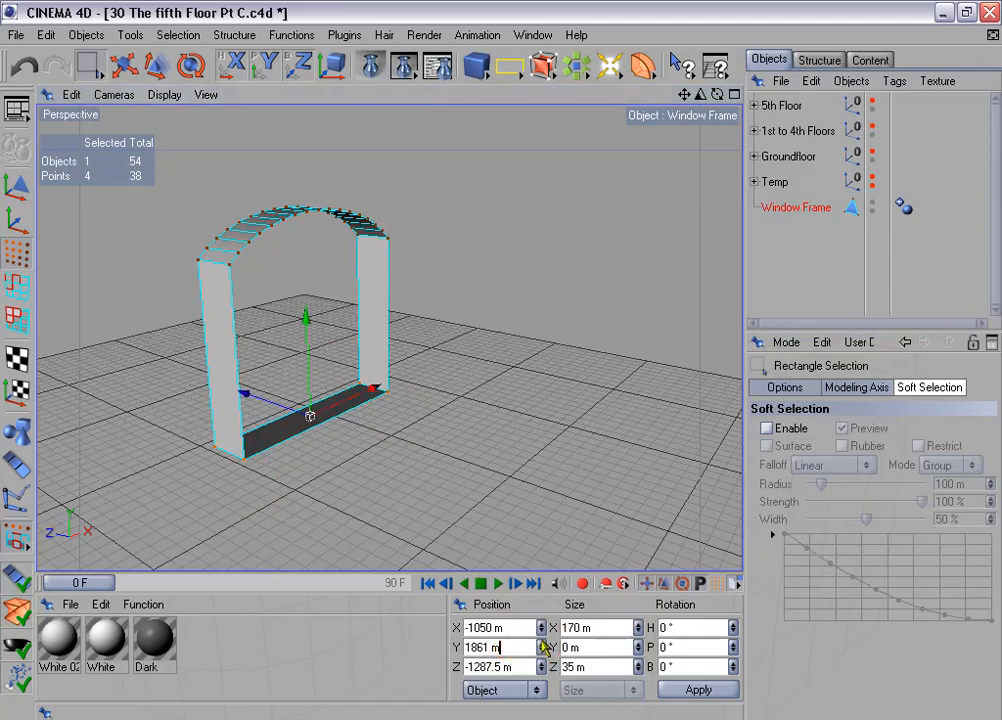
{"action": "key", "text": "Return"}
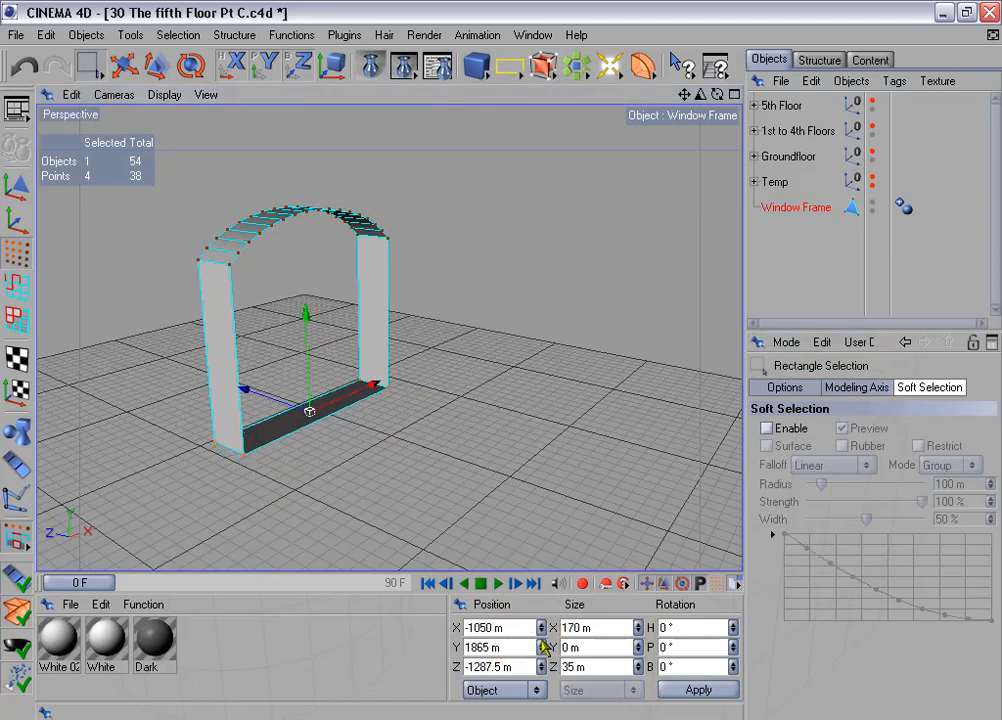
Step: Examine how the Window Frame's bottom edge meets the windowsill with the 5th Floor group shown, then hide the group again
{"action": "left_click", "coordinate": [871, 100]}
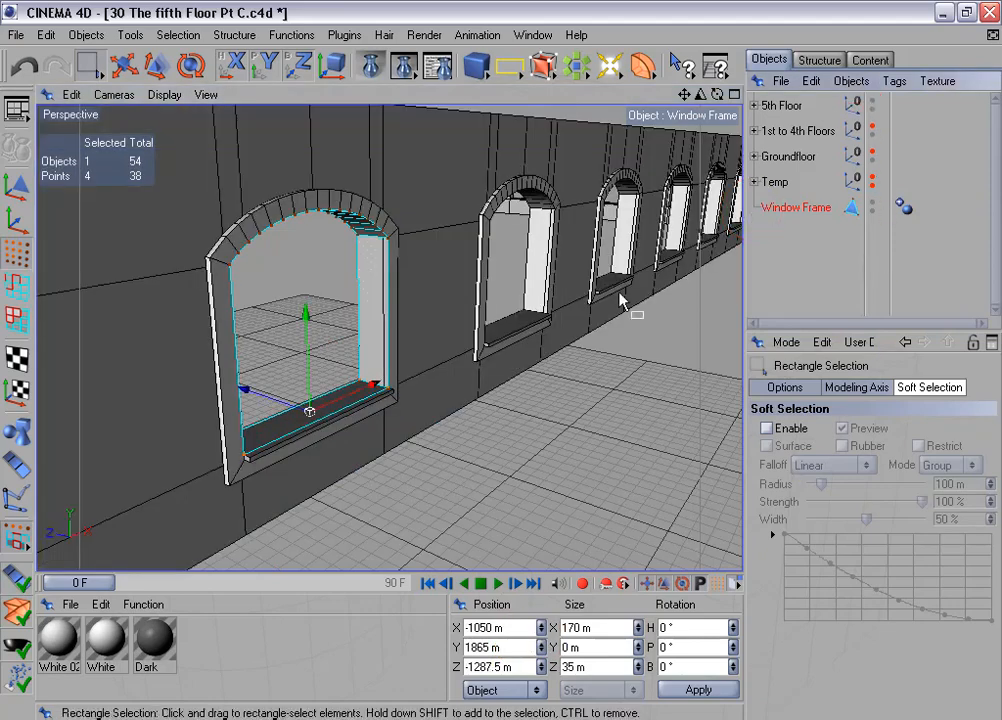
{"action": "left_click_drag", "start_coordinate": [502, 358], "coordinate": [530, 358], "text": "alt"}
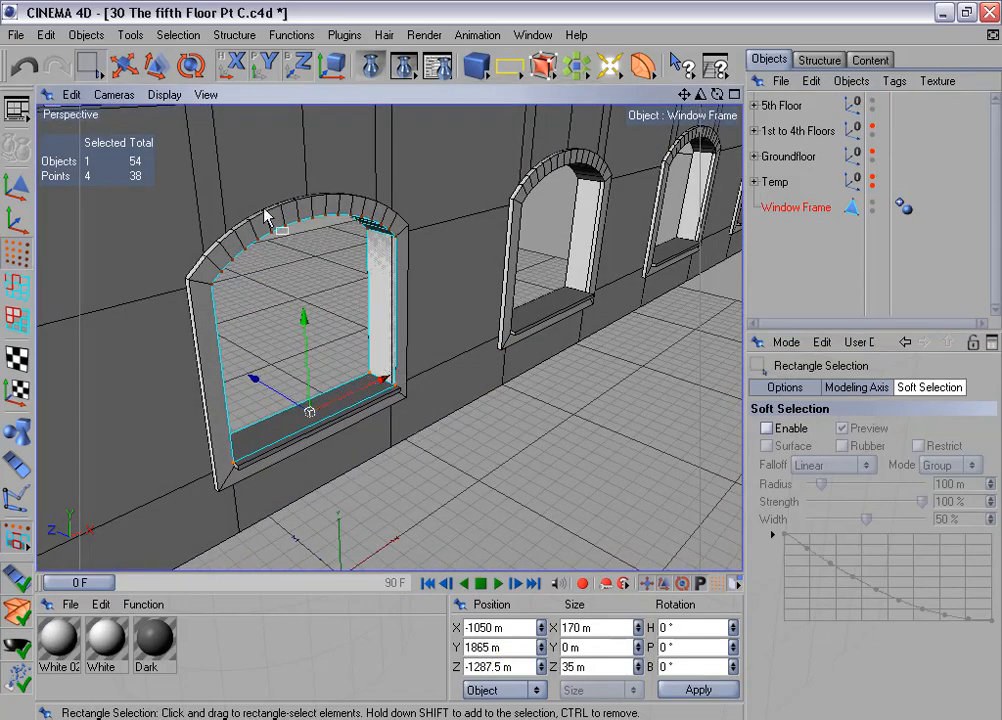
{"action": "left_click", "coordinate": [124, 65]}
{"action": "left_click", "coordinate": [945, 388]}
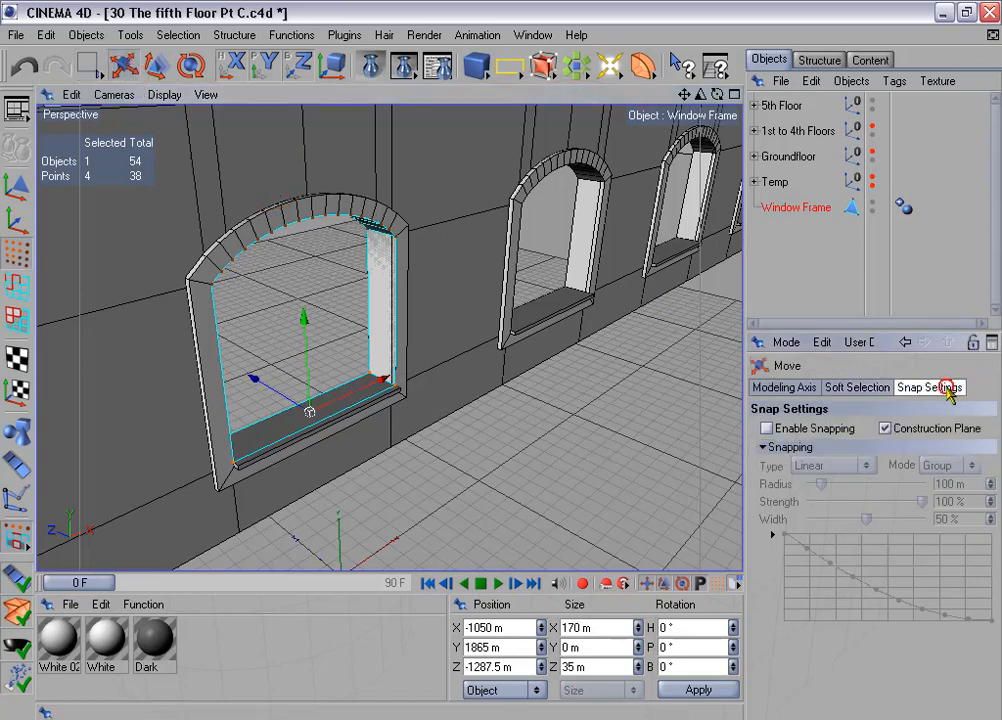
{"action": "left_click_drag", "start_coordinate": [552, 335], "coordinate": [552, 330], "text": "alt"}
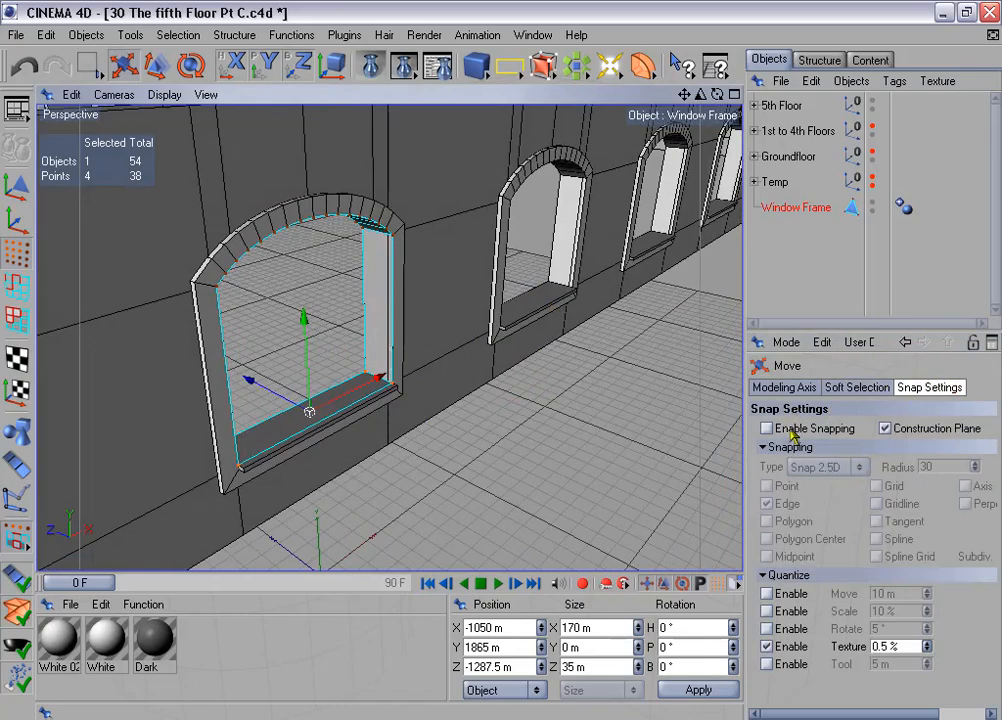
{"action": "left_click_drag", "start_coordinate": [380, 437], "coordinate": [352, 434], "text": "alt"}
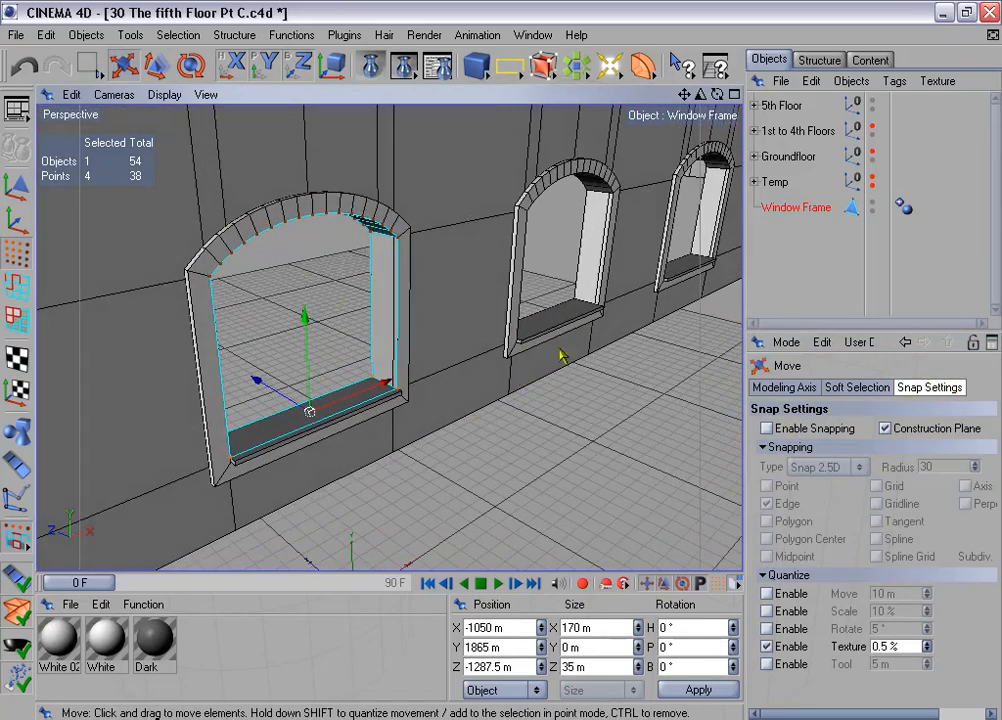
{"action": "left_click", "coordinate": [872, 101]}
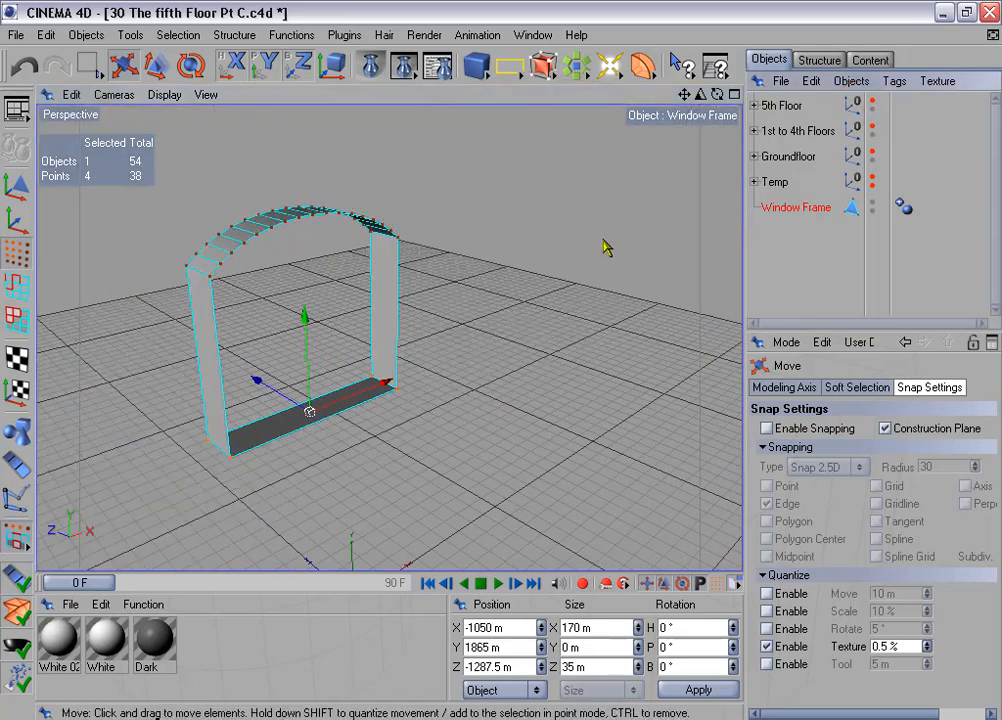
{"action": "left_click_drag", "start_coordinate": [503, 356], "coordinate": [494, 358], "text": "alt"}
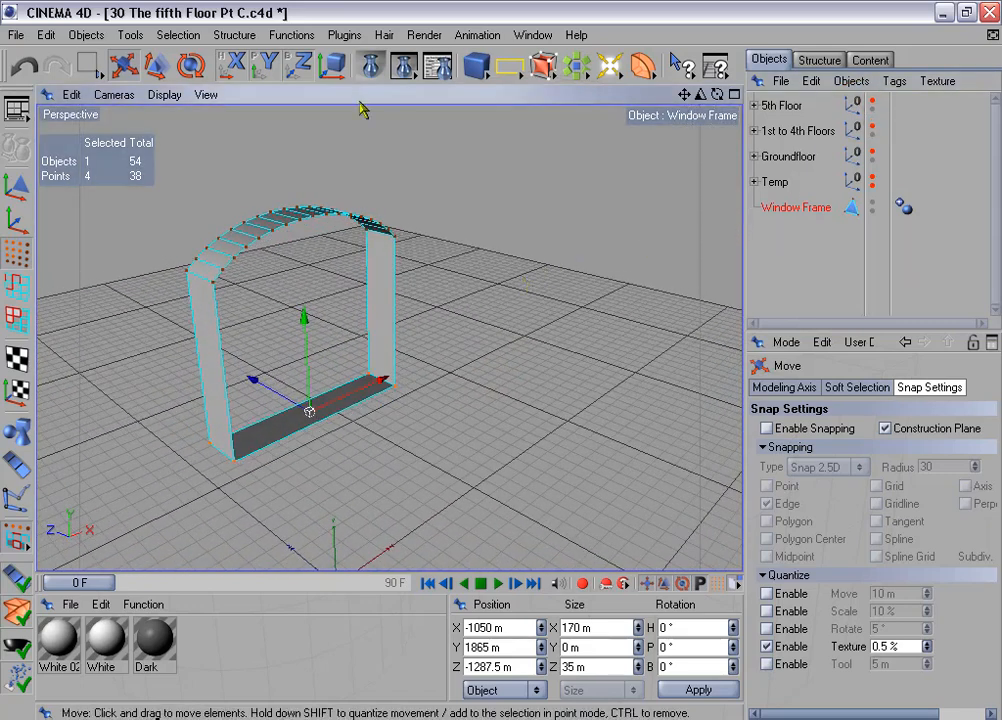
Step: Center the Window Frame's axis on all its points using Axis Center with Include Children enabled
{"action": "left_click", "coordinate": [344, 35]}
{"action": "mouse_move", "coordinate": [405, 105]}
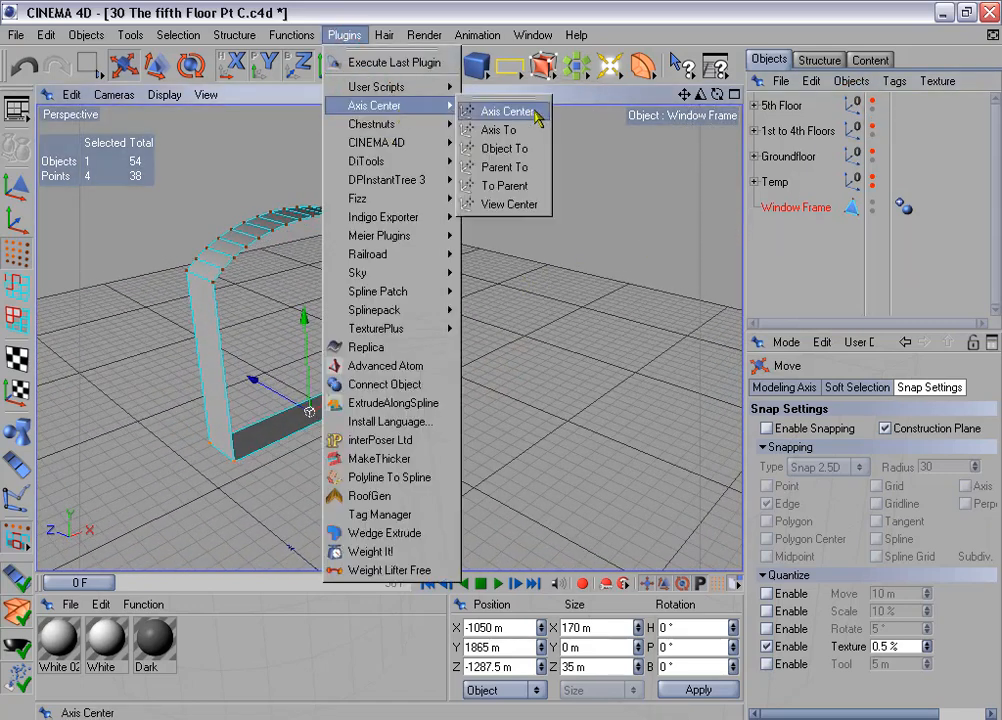
{"action": "left_click", "coordinate": [507, 111]}
{"action": "left_click", "coordinate": [557, 168]}
{"action": "left_click", "coordinate": [481, 283]}
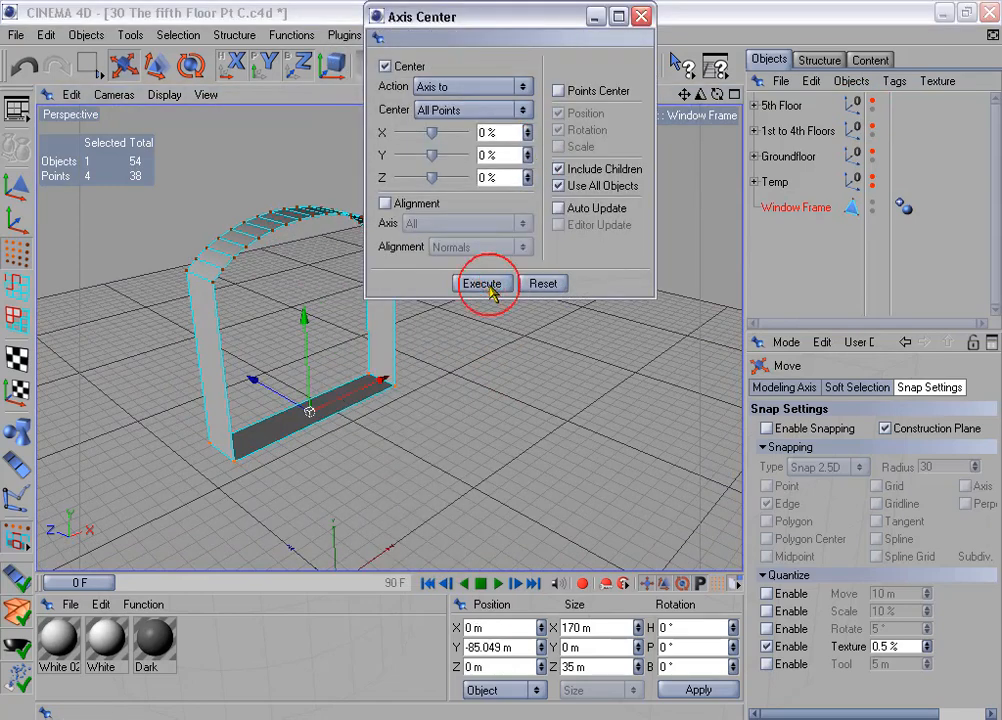
{"action": "left_click", "coordinate": [641, 16]}
Step: Set the Window Frame's Z size to 10 m and offset its position along Z in the positive direction
{"action": "left_click", "coordinate": [16, 150]}
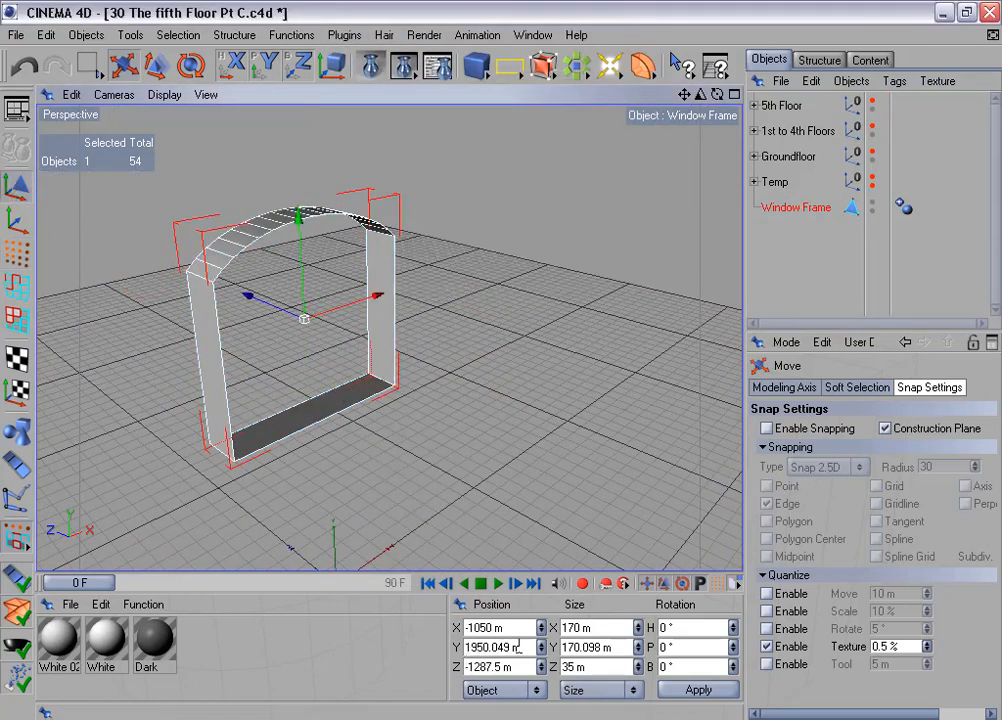
{"action": "left_click", "coordinate": [594, 666]}
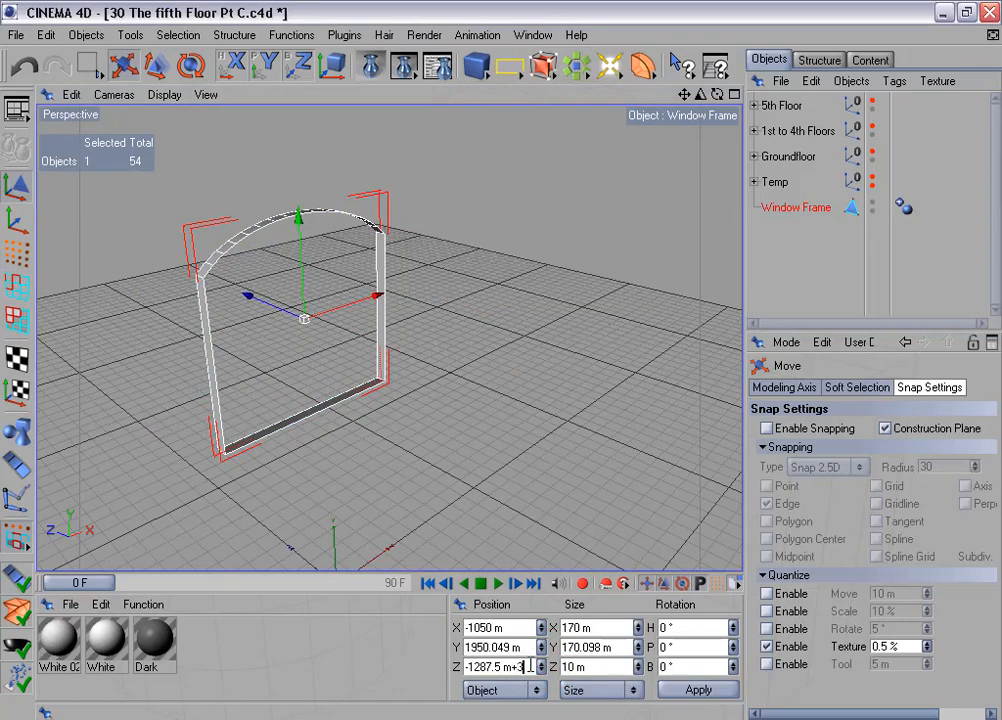
{"action": "key", "text": "Return"}
Step: Extrude all Window Frame polygons with an offset of 4.5 m and Create Caps disabled
{"action": "left_click_drag", "start_coordinate": [501, 360], "coordinate": [516, 353], "text": "alt"}
{"action": "left_click", "coordinate": [16, 252]}
{"action": "right_click", "coordinate": [478, 248]}
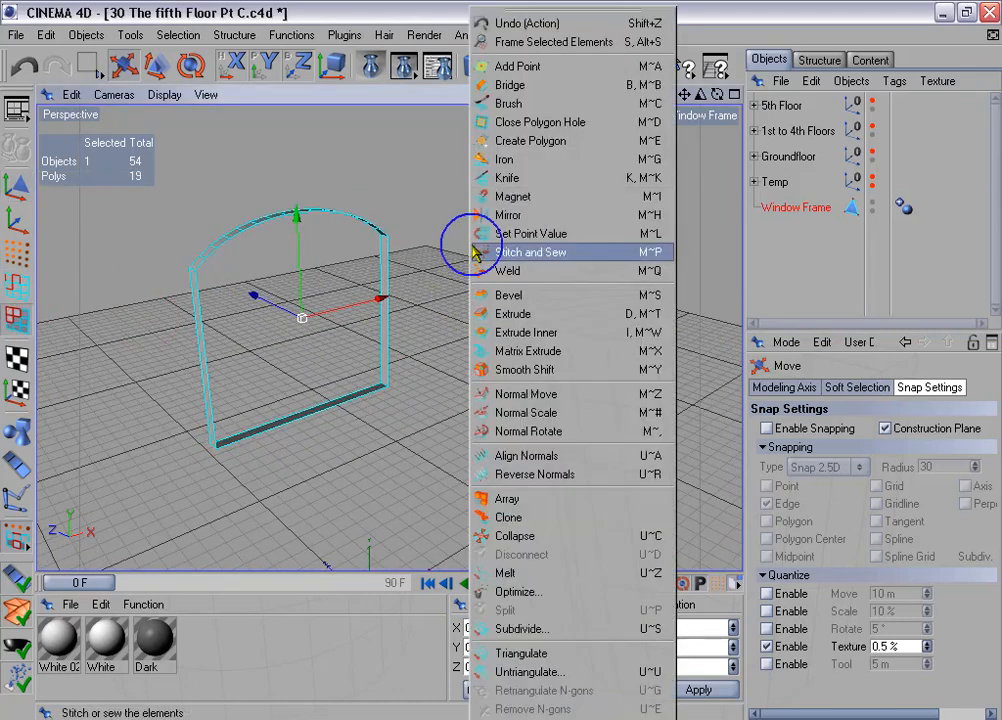
{"action": "left_click", "coordinate": [537, 313]}
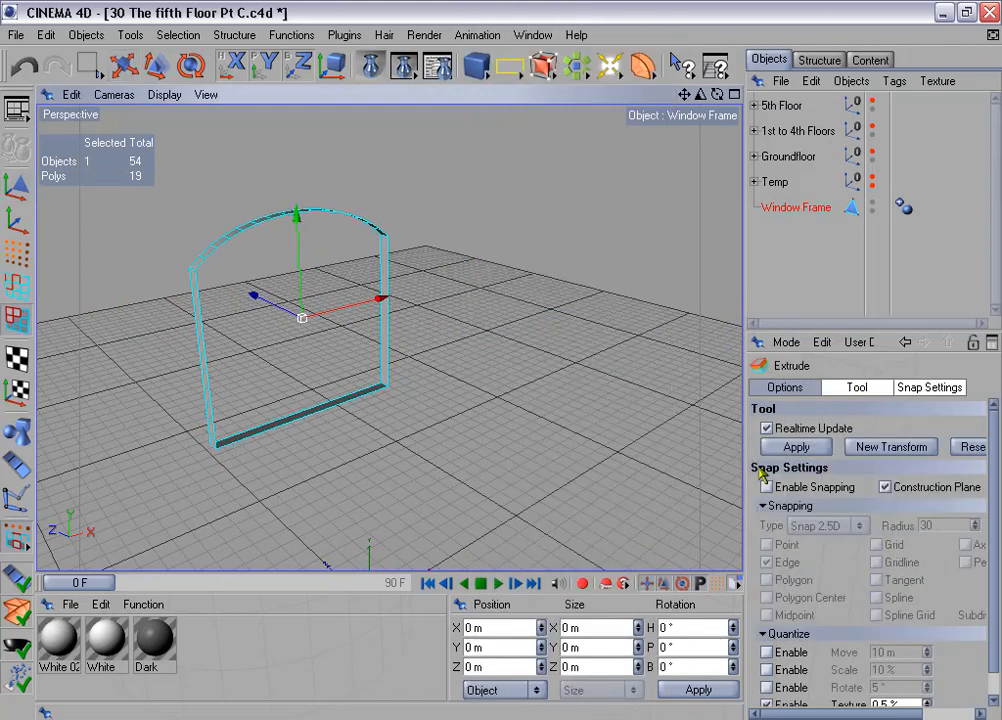
{"action": "left_click", "coordinate": [784, 390]}
{"action": "left_click", "coordinate": [858, 446]}
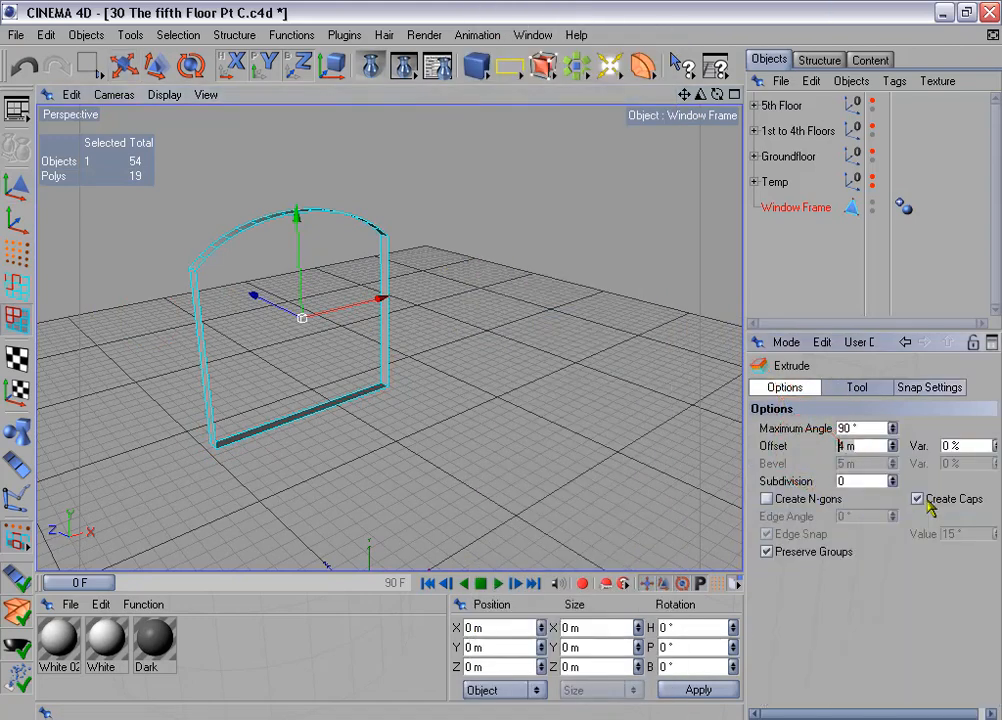
{"action": "double_click", "coordinate": [845, 446]}
{"action": "key", "text": "Return"}
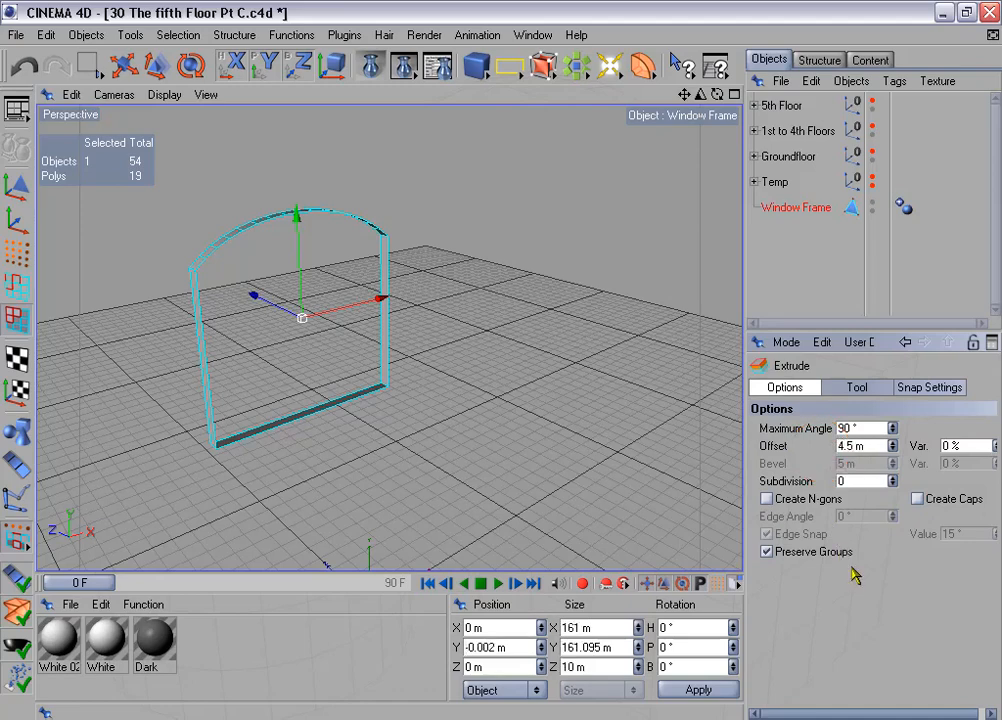
Step: Apply Extrude Inner to the Window Frame's selected inner polygons with an offset of 2.5 m
{"action": "right_click", "coordinate": [527, 313]}
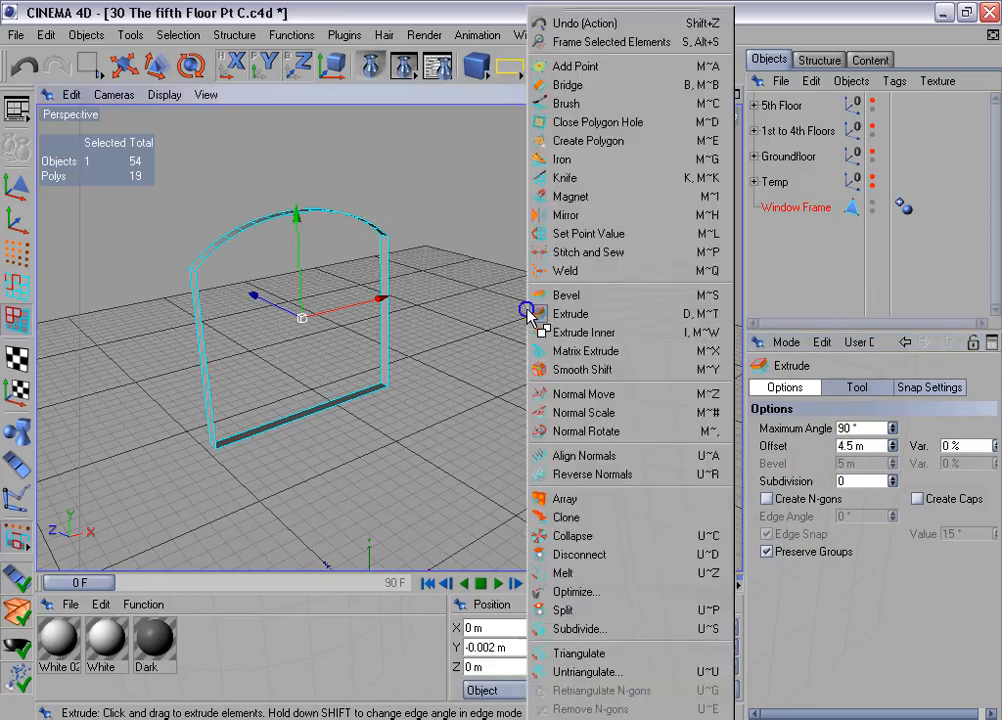
{"action": "left_click", "coordinate": [590, 332]}
{"action": "left_click_drag", "start_coordinate": [845, 446], "coordinate": [836, 447]}
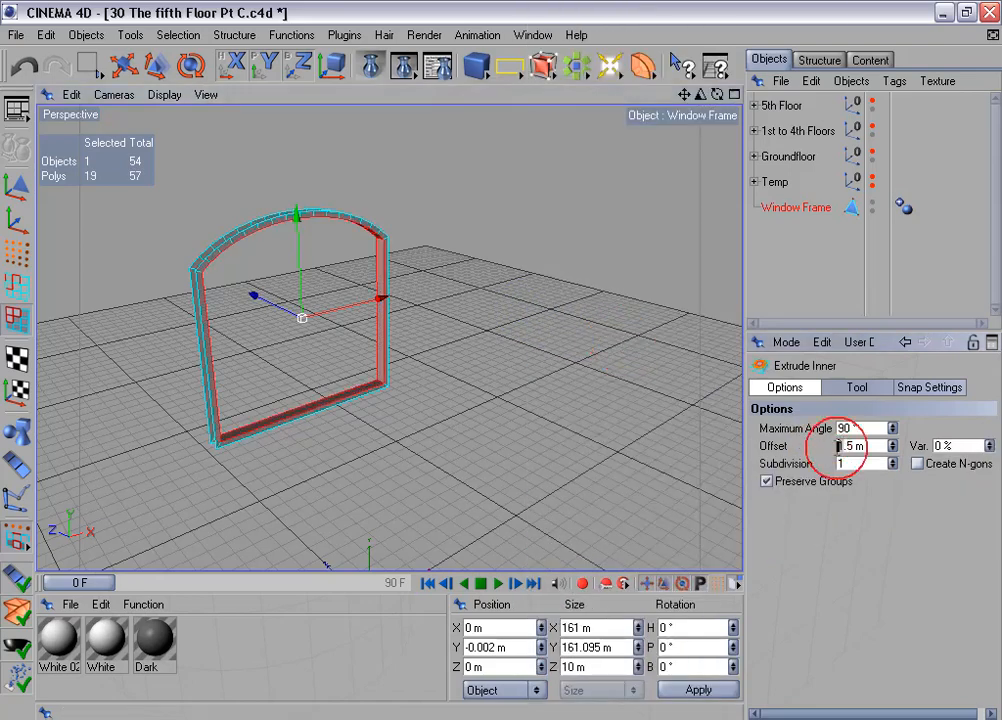
{"action": "type", "text": "2"}
{"action": "left_click", "coordinate": [857, 388]}
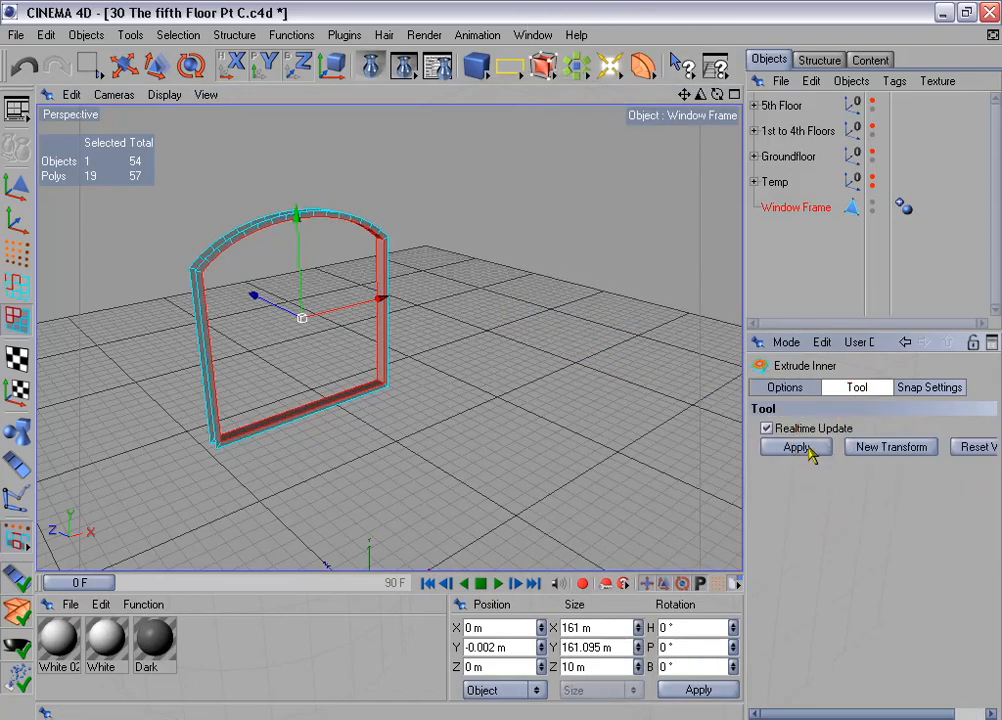
{"action": "left_click", "coordinate": [808, 390], "text": "shift"}
{"action": "left_click", "coordinate": [824, 541]}
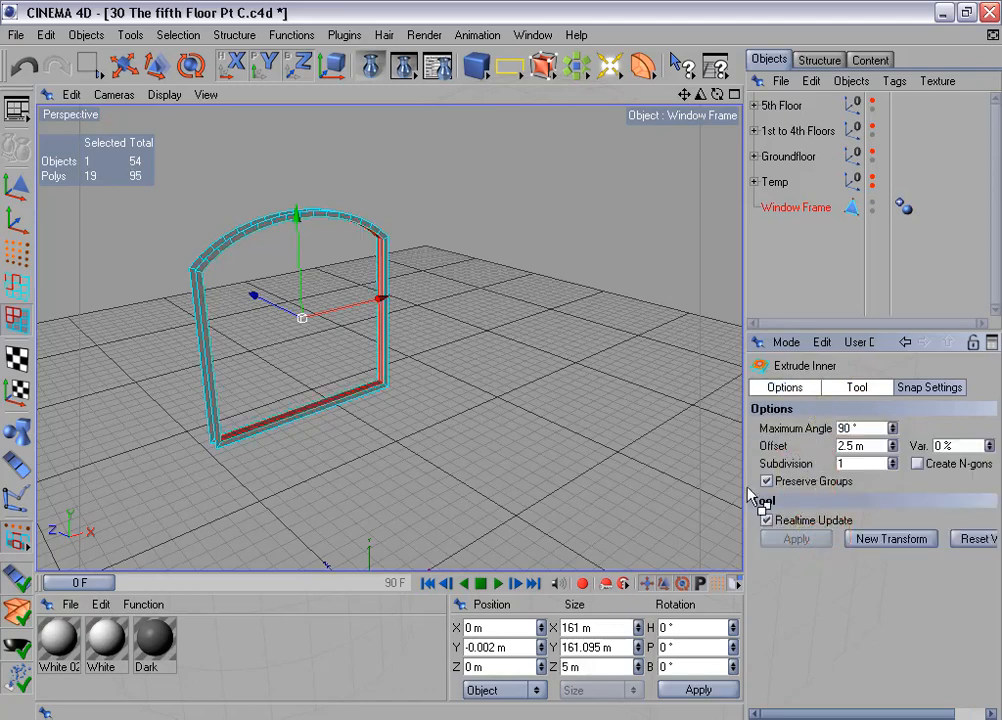
Step: Extrude the Window Frame's selected inner polygons with an offset of 2.5 m
{"action": "right_click", "coordinate": [666, 459]}
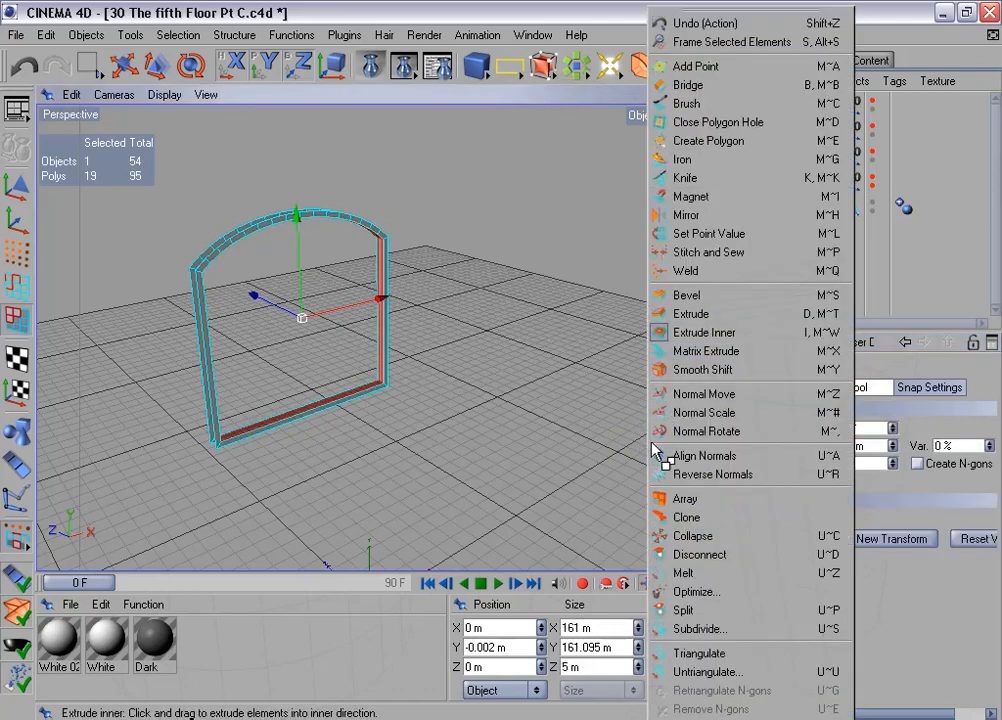
{"action": "left_click", "coordinate": [690, 313]}
{"action": "left_click", "coordinate": [841, 446]}
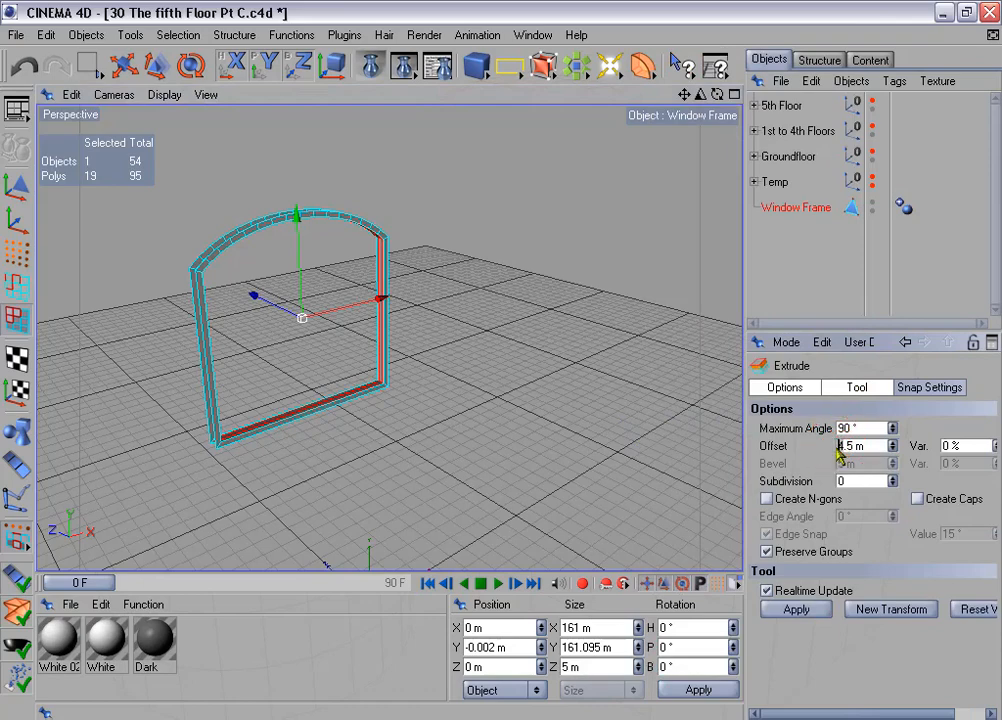
{"action": "left_click", "coordinate": [797, 609]}
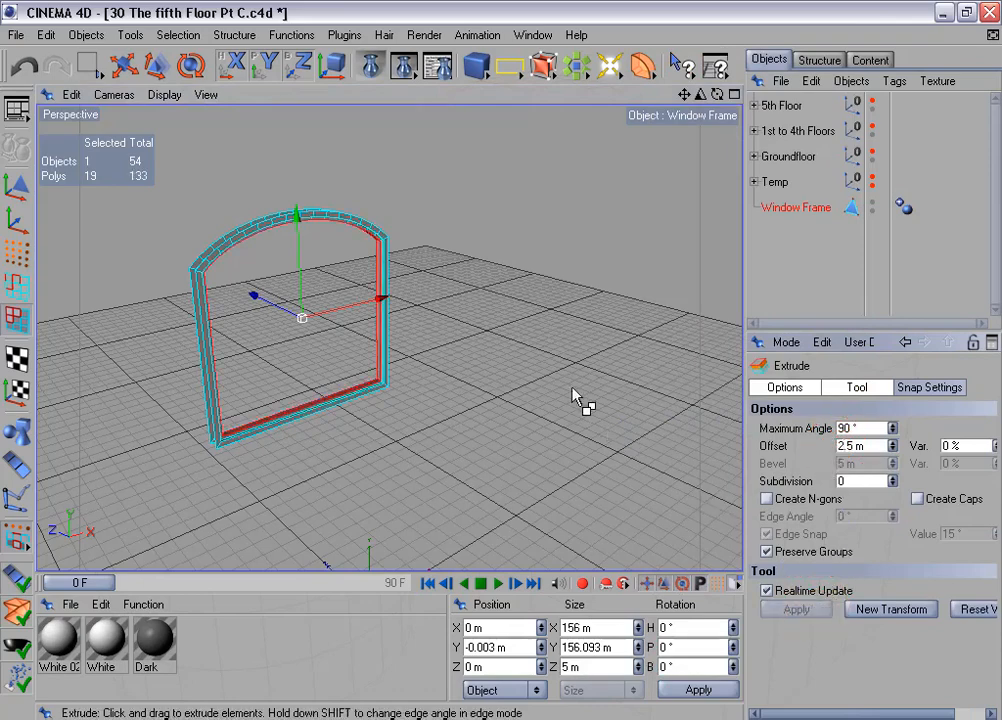
Step: Apply Extrude Inner to the selected Window Frame polygons with an offset of 1.5 m
{"action": "right_click", "coordinate": [573, 402]}
{"action": "left_click", "coordinate": [657, 334]}
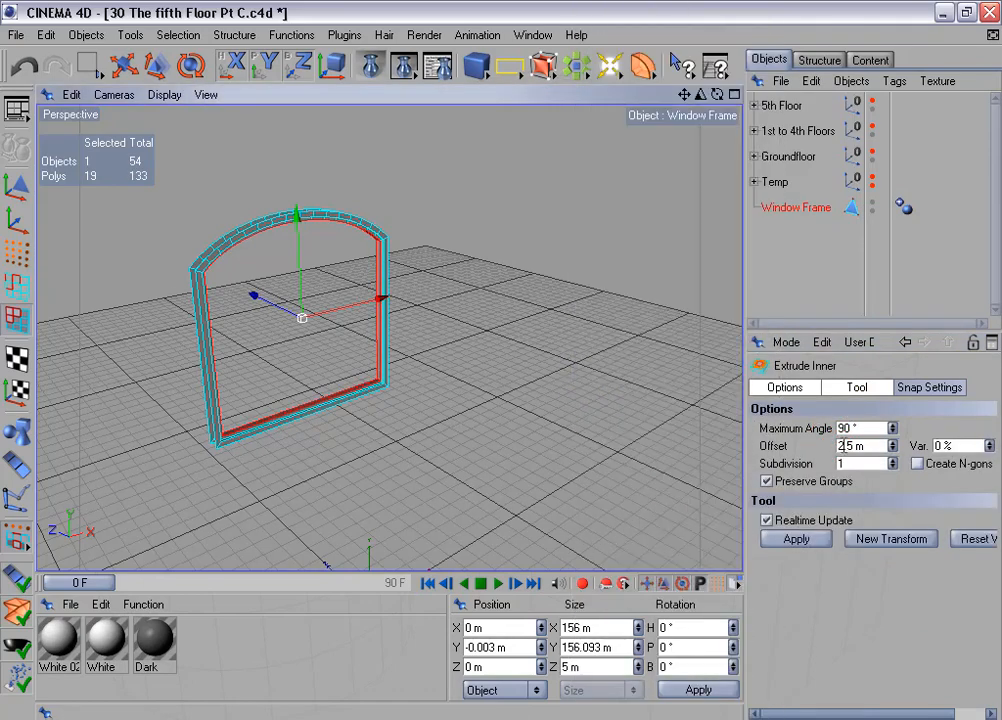
{"action": "left_click", "coordinate": [841, 446]}
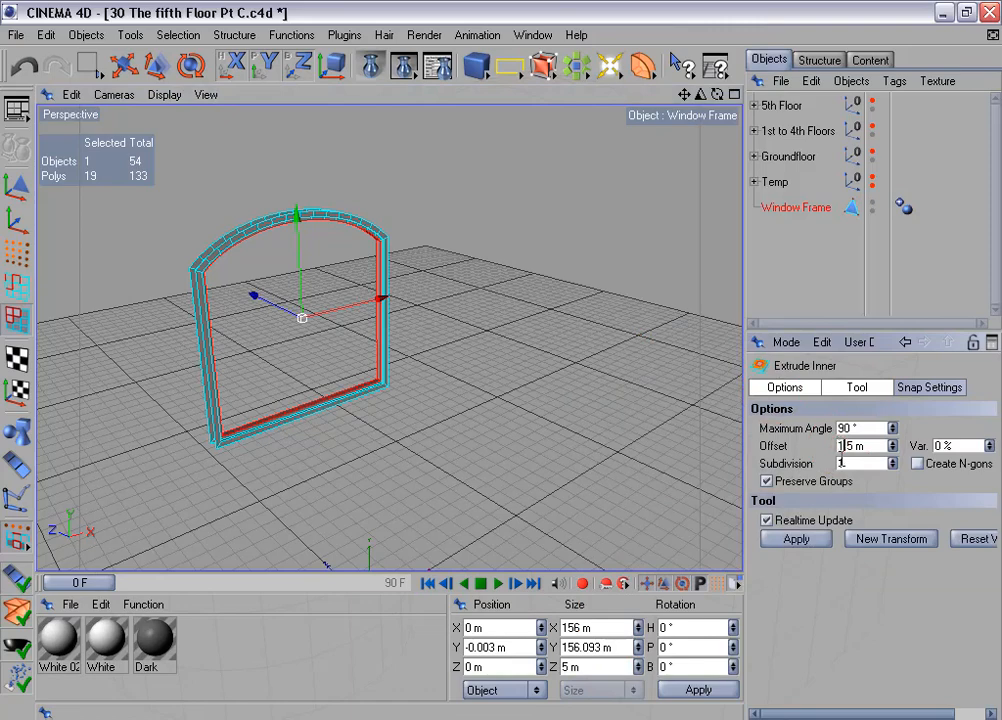
{"action": "key", "text": "Return"}
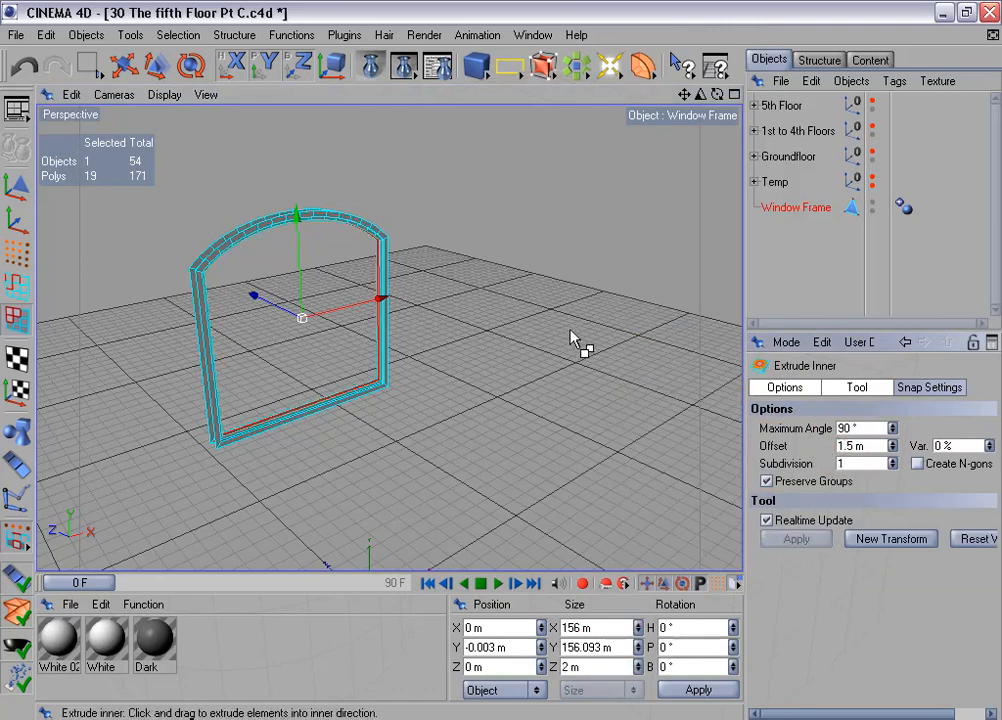
Step: Extrude the narrowed inner band of the Window Frame with an offset of 4 m
{"action": "key", "text": "d"}
{"action": "left_click_drag", "start_coordinate": [875, 449], "coordinate": [825, 451]}
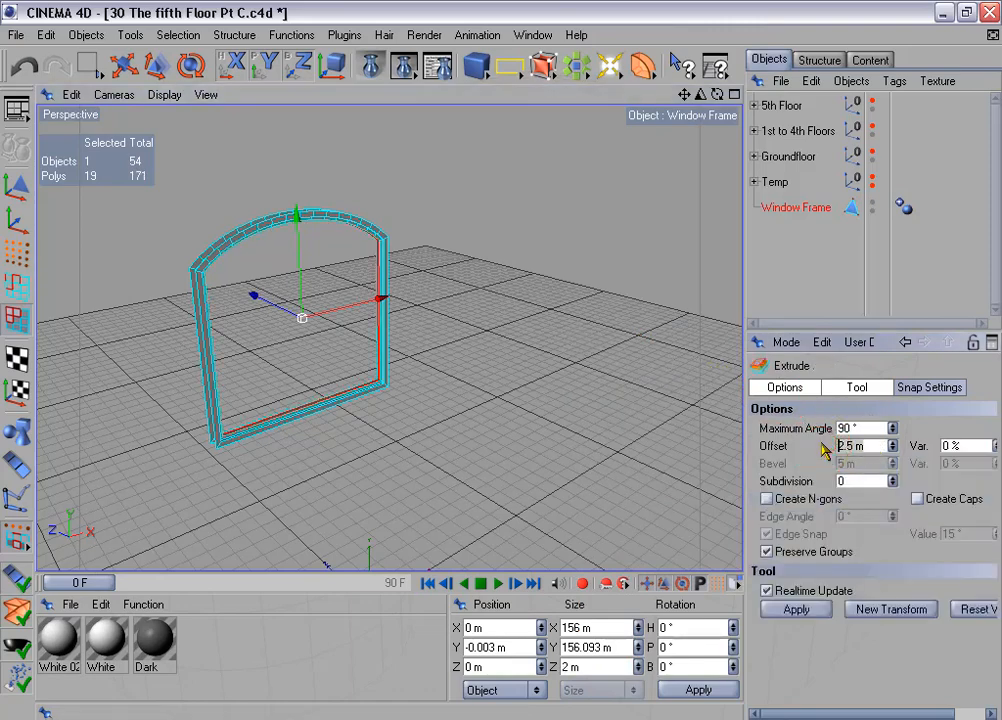
{"action": "type", "text": "4"}
{"action": "left_click", "coordinate": [796, 609]}
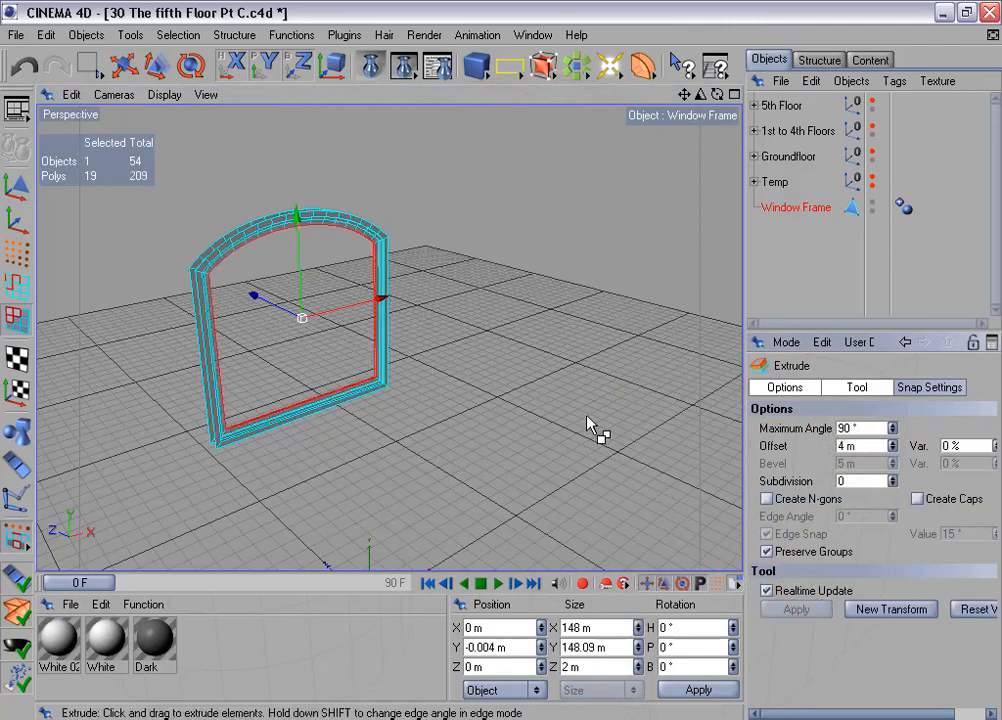
Step: Split the selected inner polygons into a separate object, rename it Window Pane and place it inside the Temp null
{"action": "scroll", "coordinate": [459, 325], "scroll_direction": "up", "scroll_amount": 5}
{"action": "right_click", "coordinate": [492, 309]}
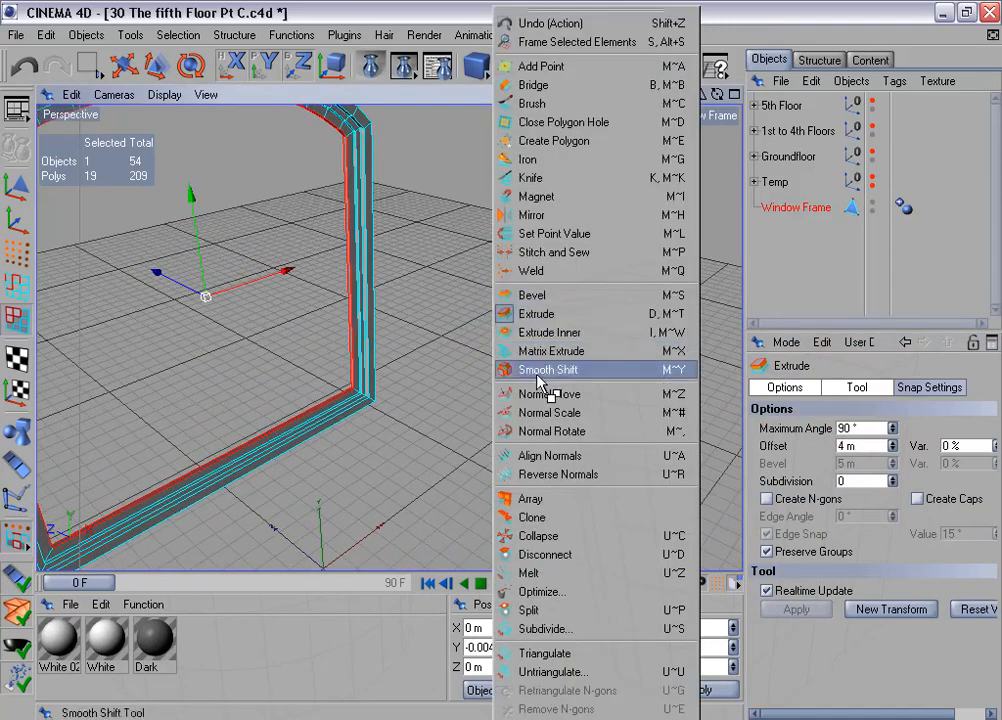
{"action": "left_click", "coordinate": [580, 609]}
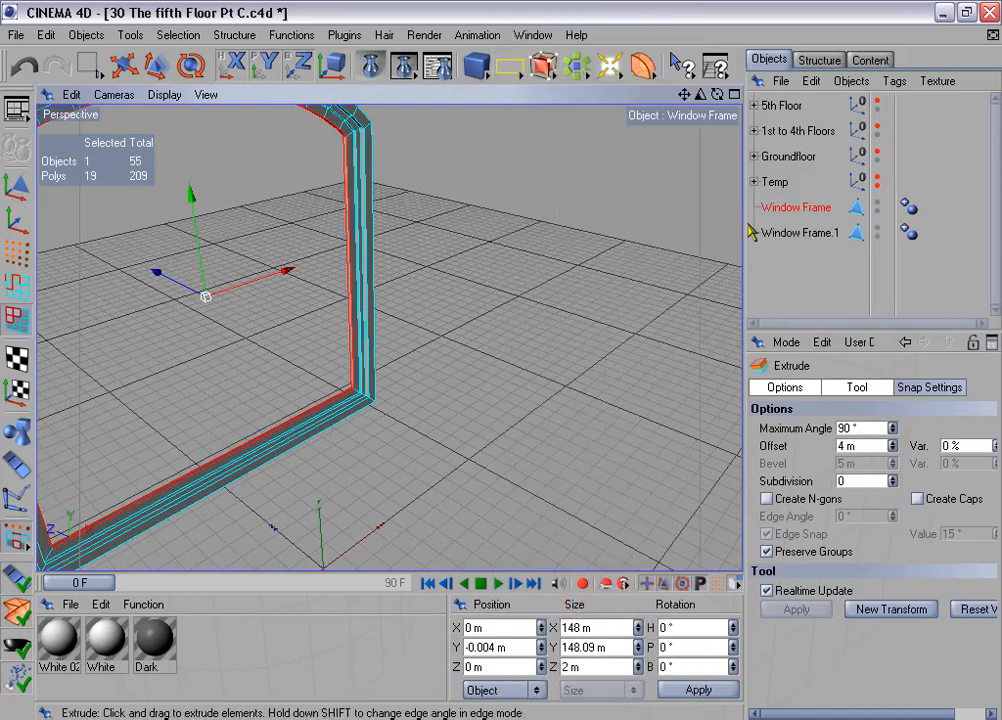
{"action": "left_click", "coordinate": [830, 233]}
{"action": "double_click", "coordinate": [810, 233]}
{"action": "left_click", "coordinate": [828, 232]}
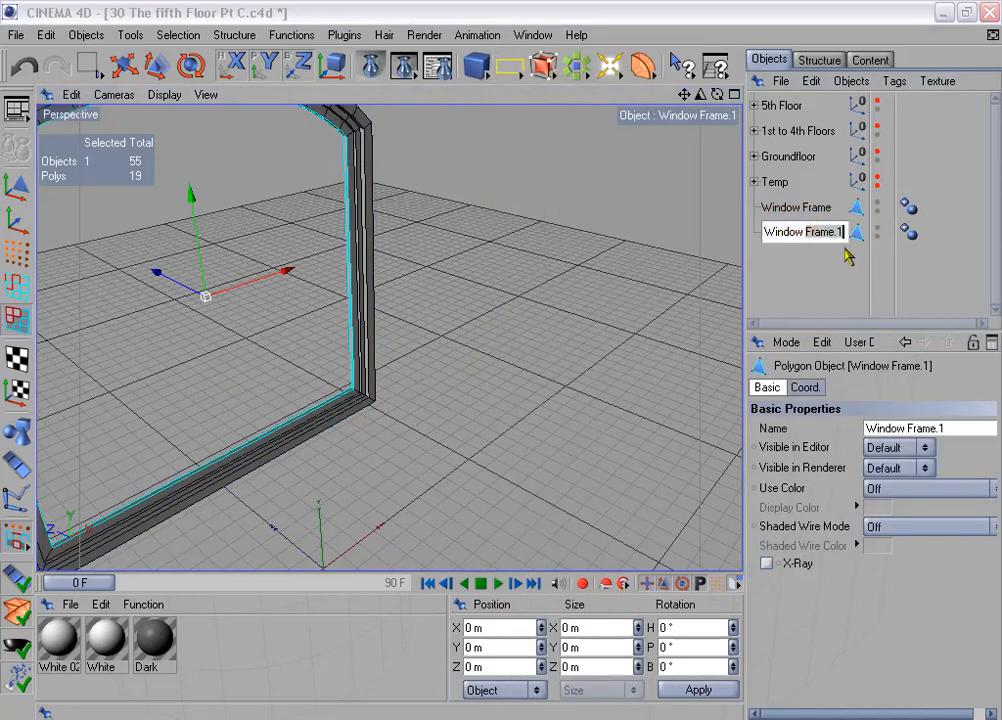
{"action": "type", "text": "Pane"}
{"action": "key", "text": "Return"}
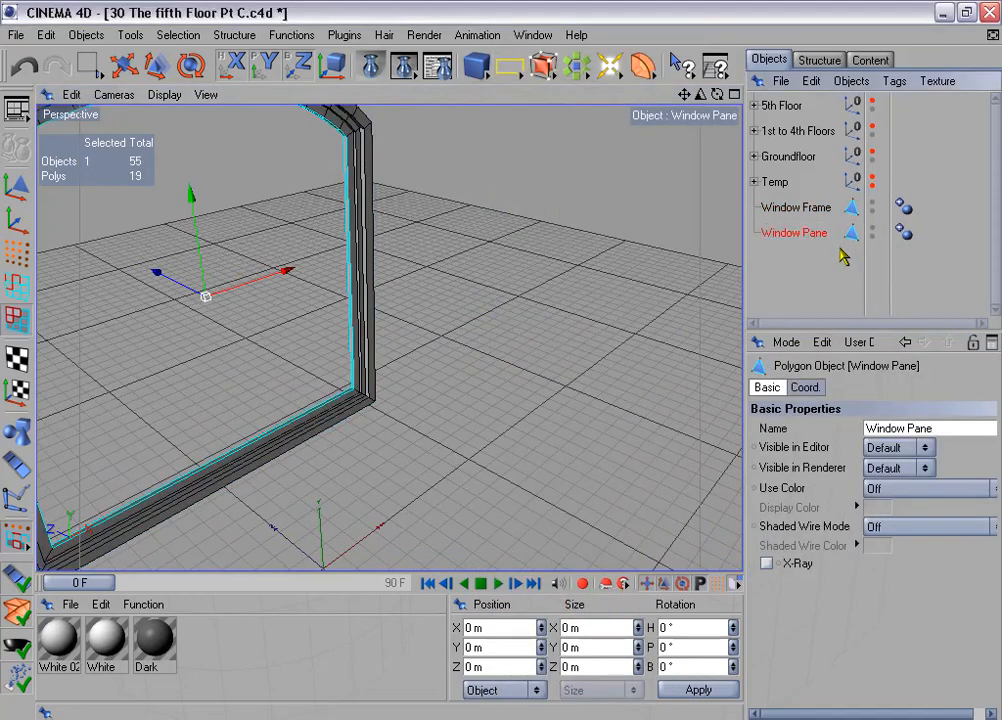
{"action": "left_click_drag", "start_coordinate": [778, 186], "coordinate": [775, 182]}
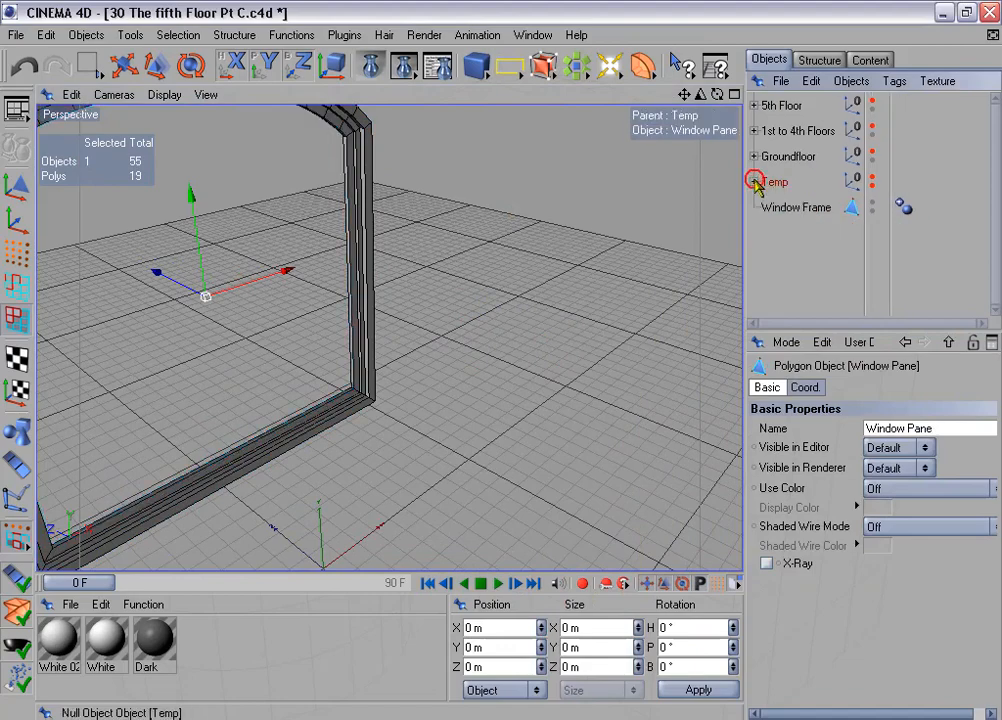
Step: In the right view, select the Window Frame's innermost points on the positive Z side and check their Z position
{"action": "left_click", "coordinate": [795, 207]}
{"action": "left_click_drag", "start_coordinate": [580, 318], "coordinate": [416, 305], "text": "alt"}
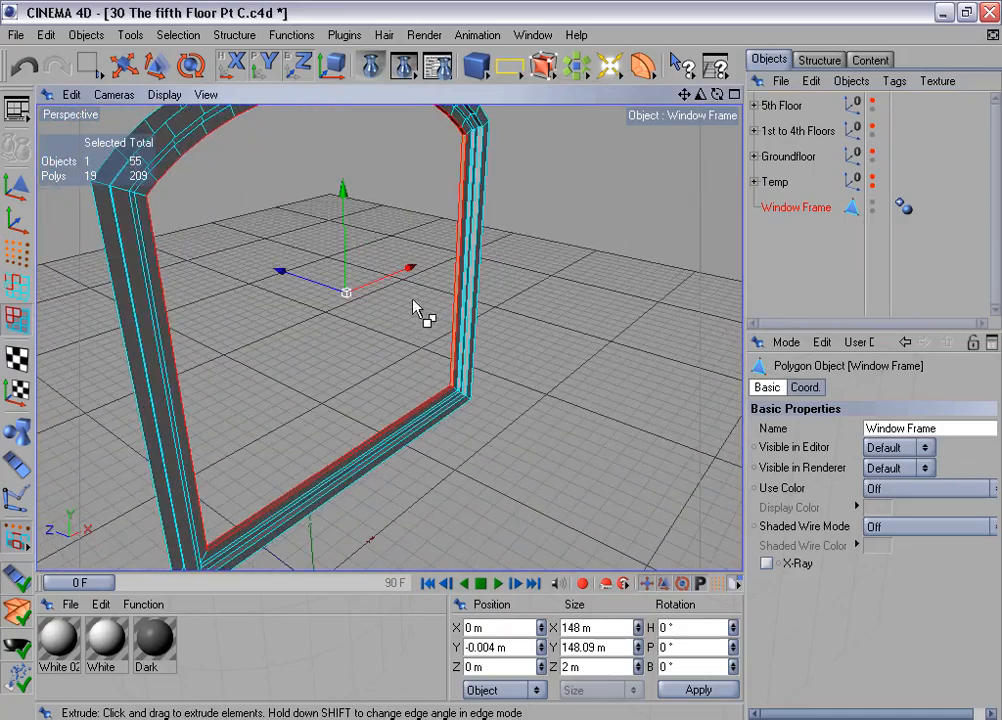
{"action": "middle_click", "coordinate": [505, 333]}
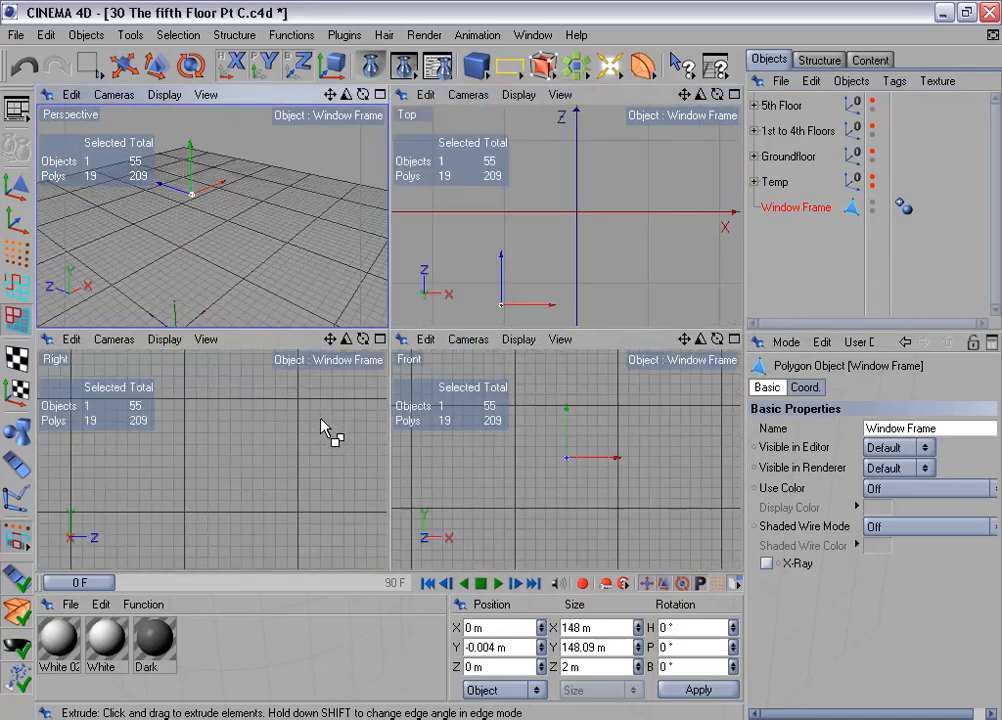
{"action": "middle_click", "coordinate": [246, 398]}
{"action": "left_click", "coordinate": [17, 254]}
{"action": "key", "text": "d"}
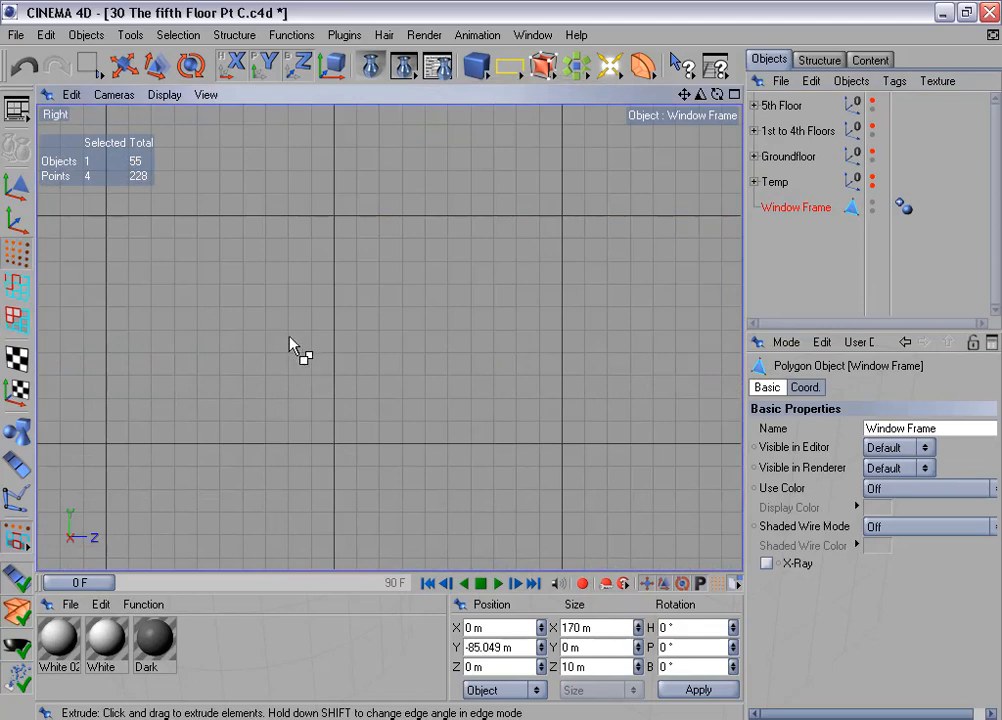
{"action": "key", "text": "o"}
{"action": "left_click", "coordinate": [88, 64]}
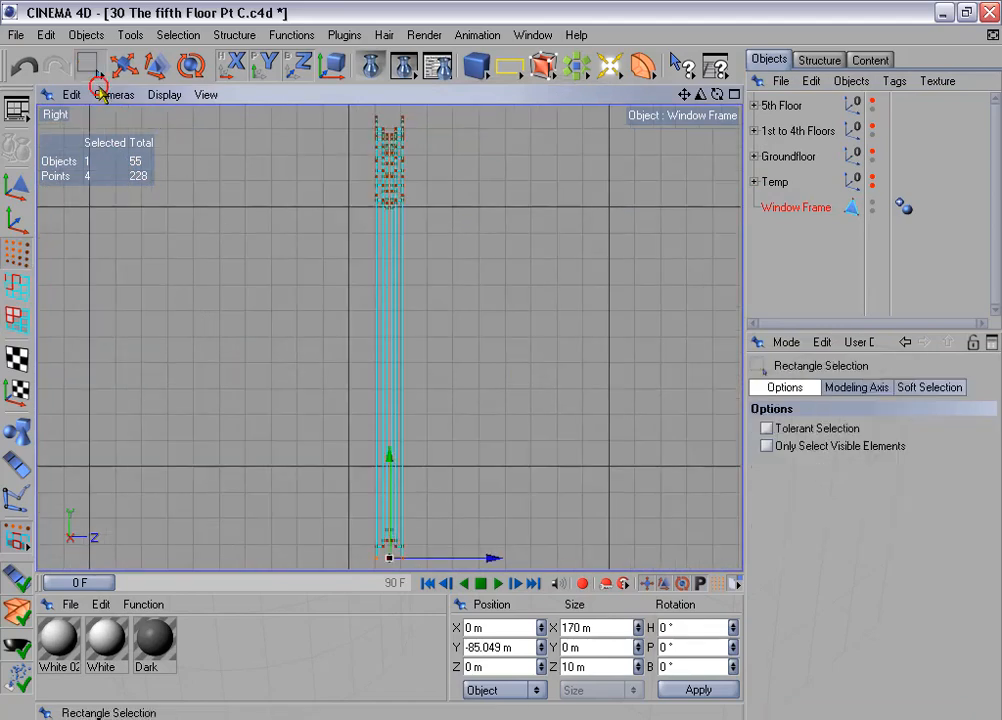
{"action": "middle_click_drag", "start_coordinate": [476, 432], "coordinate": [464, 180], "text": "alt"}
{"action": "scroll", "coordinate": [474, 420], "scroll_direction": "up", "scroll_amount": 6}
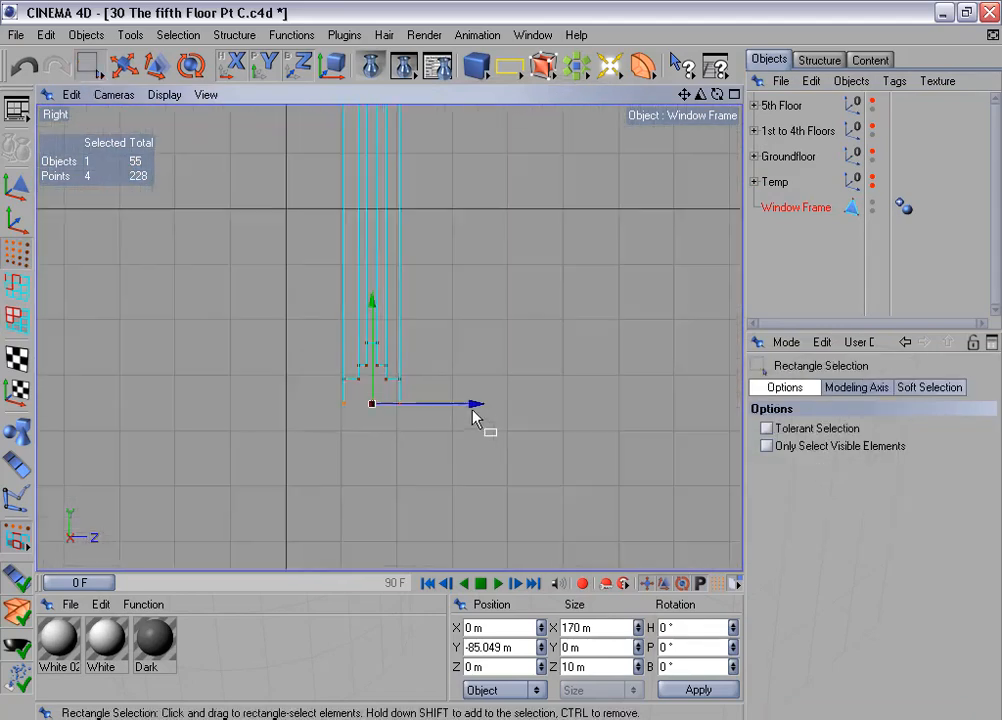
{"action": "left_click", "coordinate": [363, 349]}
{"action": "left_click_drag", "start_coordinate": [354, 330], "coordinate": [386, 367]}
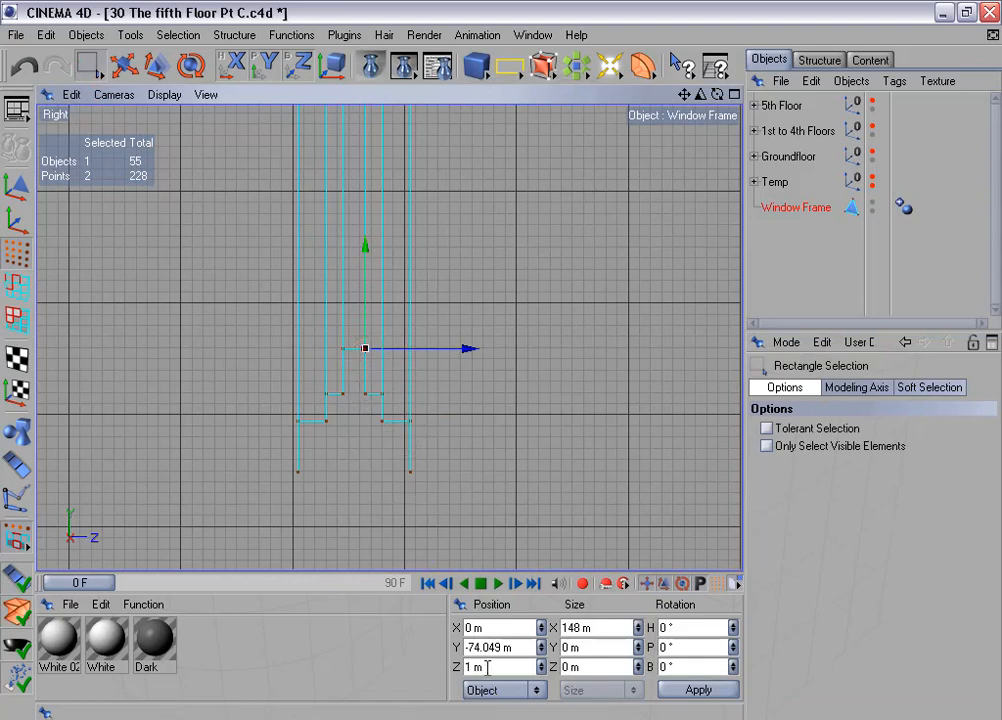
{"action": "left_click_drag", "start_coordinate": [487, 667], "coordinate": [416, 664]}
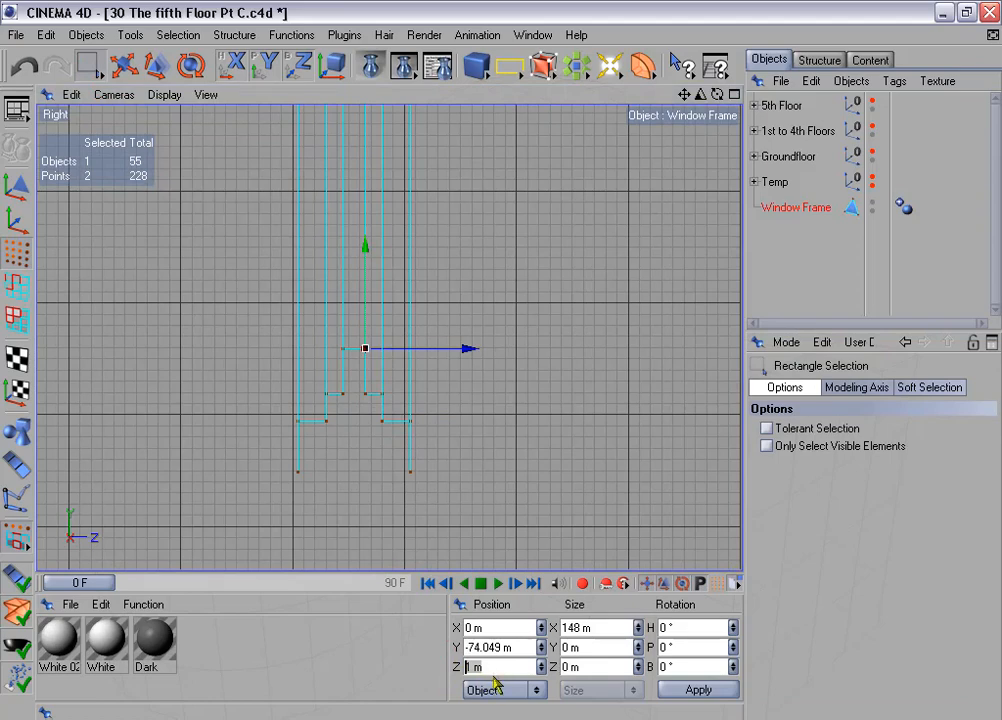
Step: Flatten all Window Frame points on the positive Z side to Z position 1 m and Z size 0
{"action": "left_click_drag", "start_coordinate": [361, 379], "coordinate": [449, 498]}
{"action": "scroll", "coordinate": [449, 498], "scroll_direction": "down", "scroll_amount": 8}
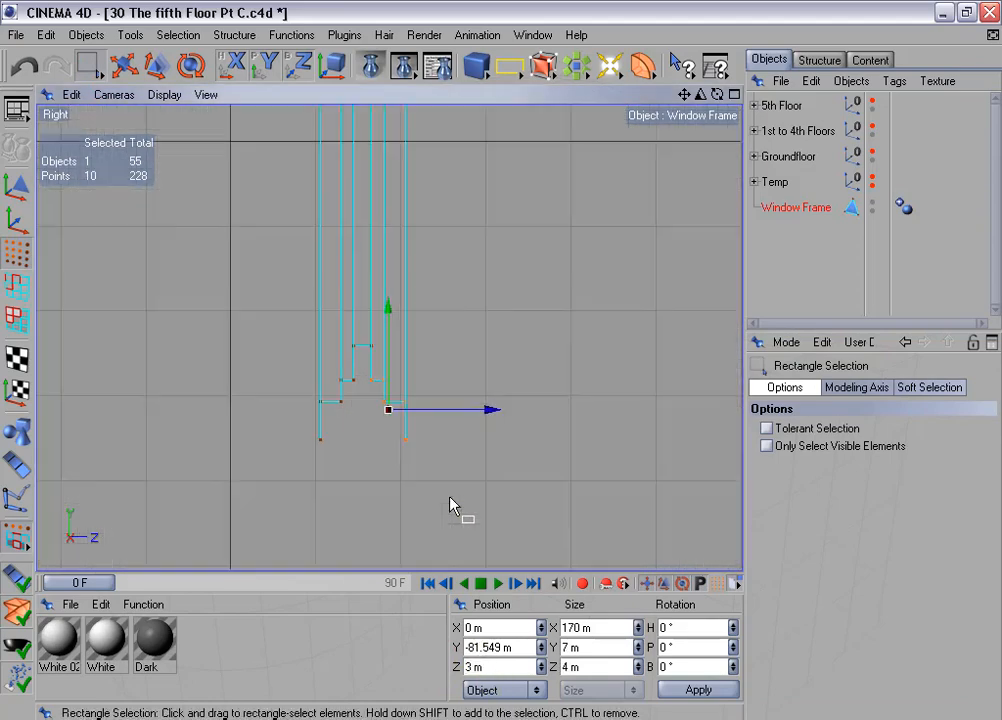
{"action": "middle_click_drag", "start_coordinate": [453, 356], "coordinate": [434, 702], "text": "alt"}
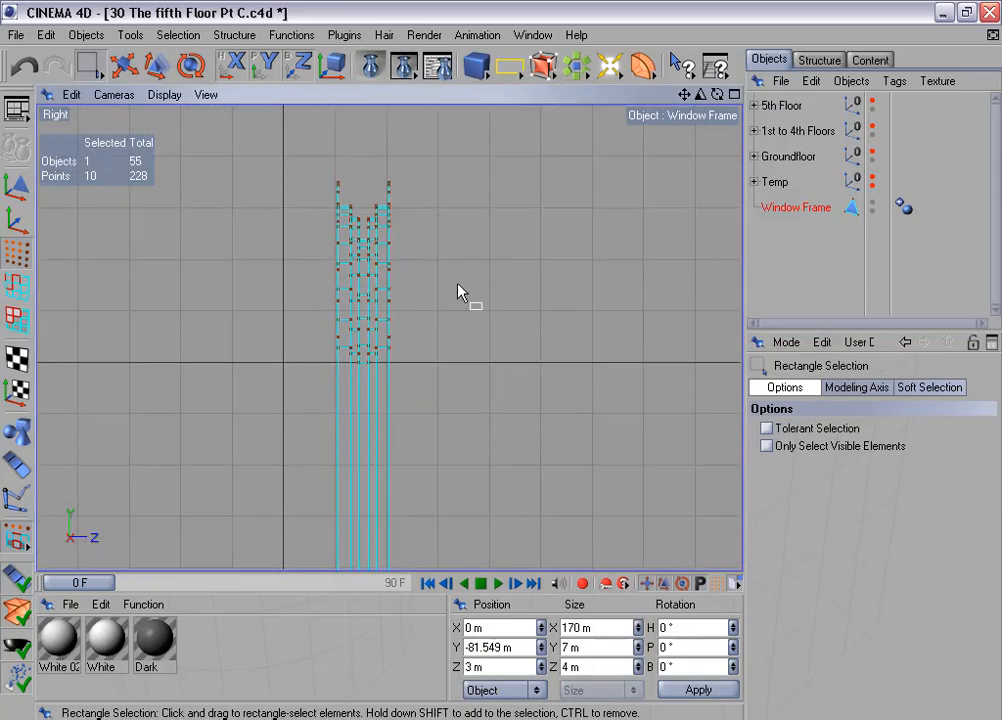
{"action": "scroll", "coordinate": [430, 211], "scroll_direction": "up", "scroll_amount": 4}
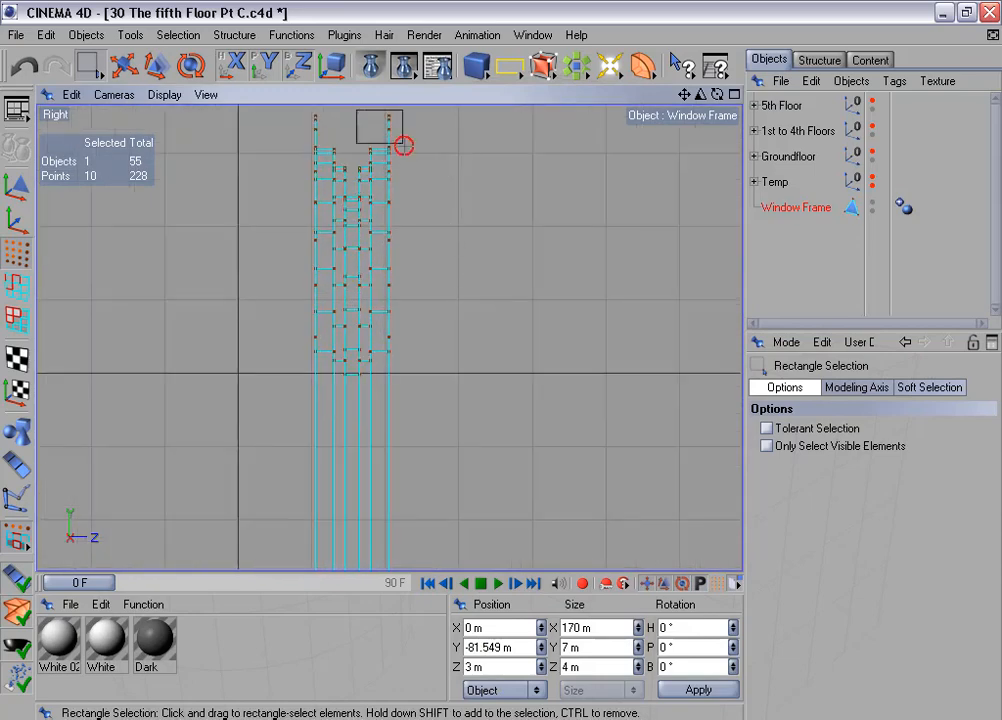
{"action": "left_click_drag", "start_coordinate": [402, 144], "coordinate": [501, 423]}
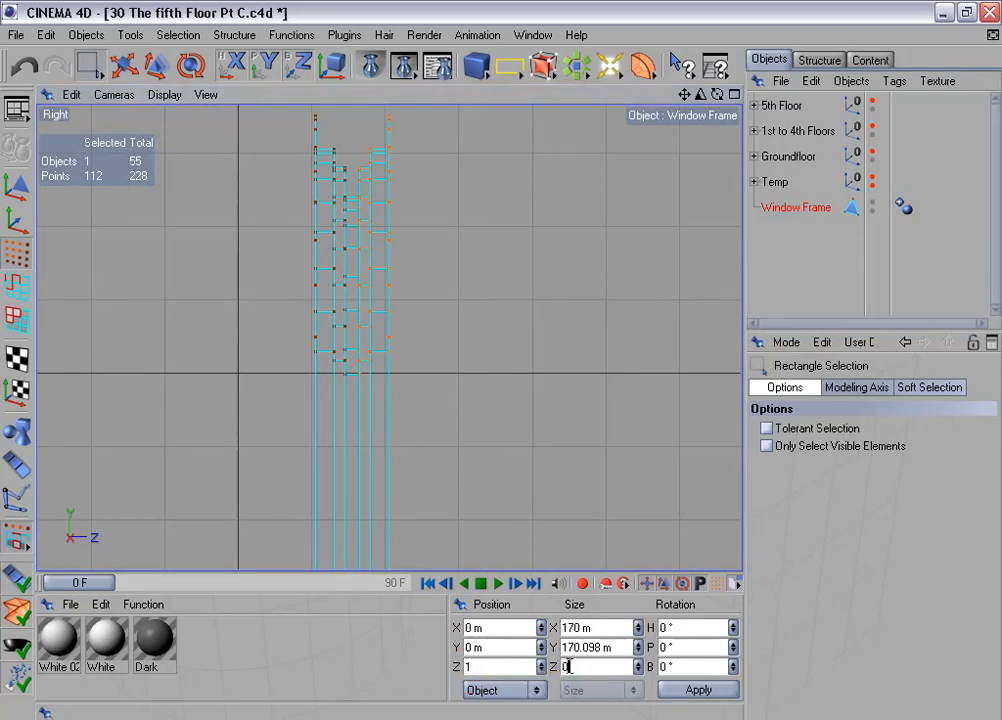
{"action": "left_click", "coordinate": [698, 690]}
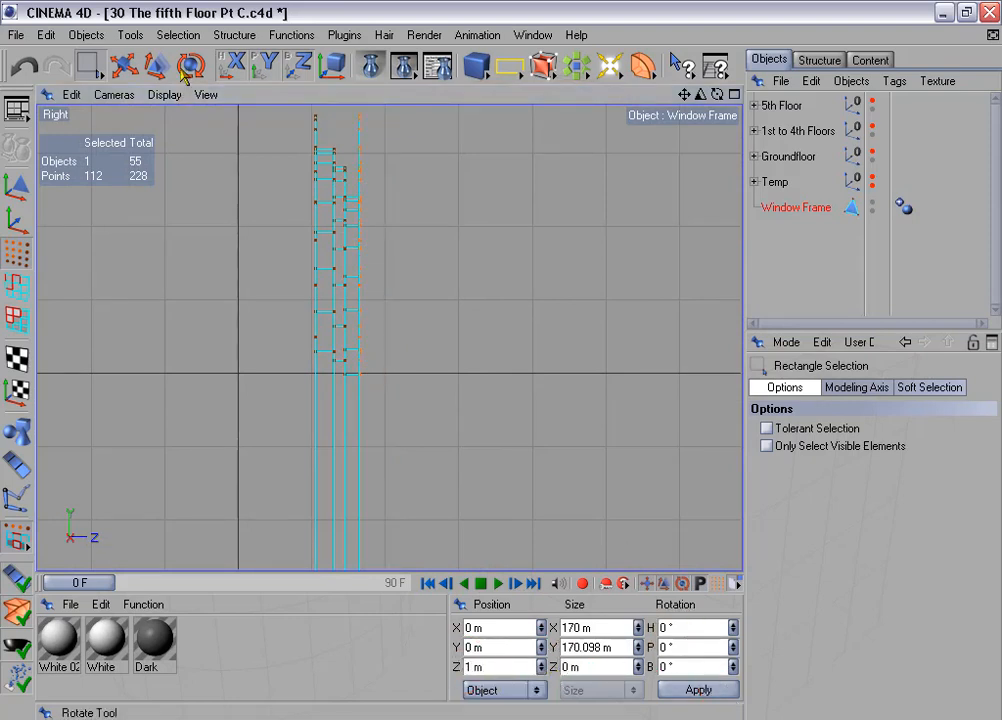
Step: Select all Window Frame points and merge the duplicates with Optimize
{"action": "left_click", "coordinate": [178, 35]}
{"action": "left_click", "coordinate": [251, 285]}
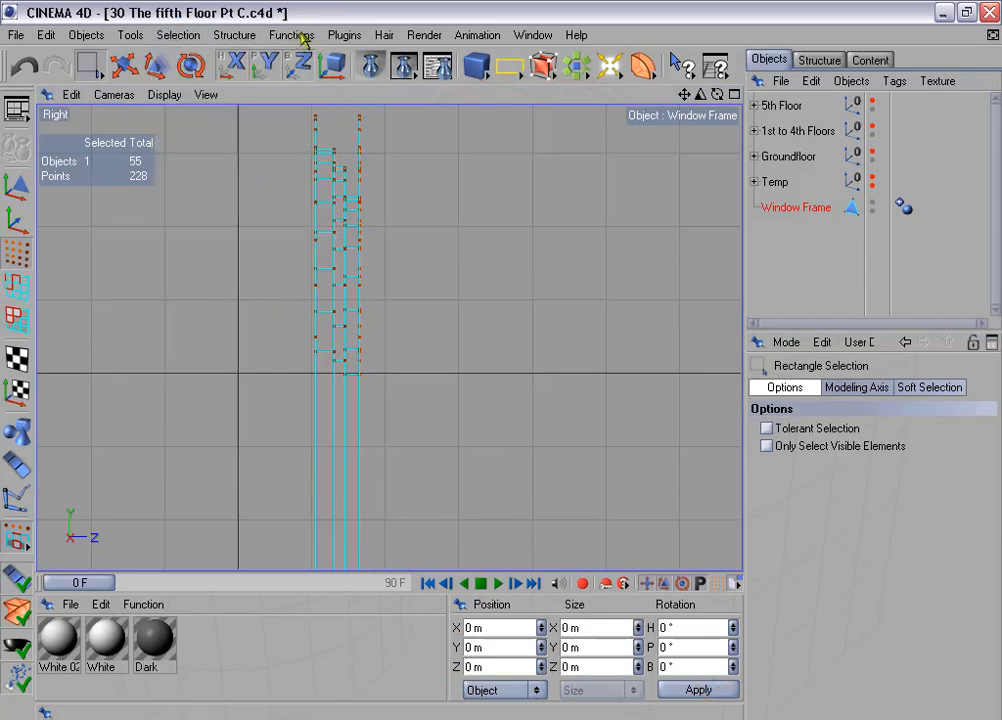
{"action": "left_click", "coordinate": [295, 35]}
{"action": "left_click", "coordinate": [365, 382]}
{"action": "left_click", "coordinate": [345, 423]}
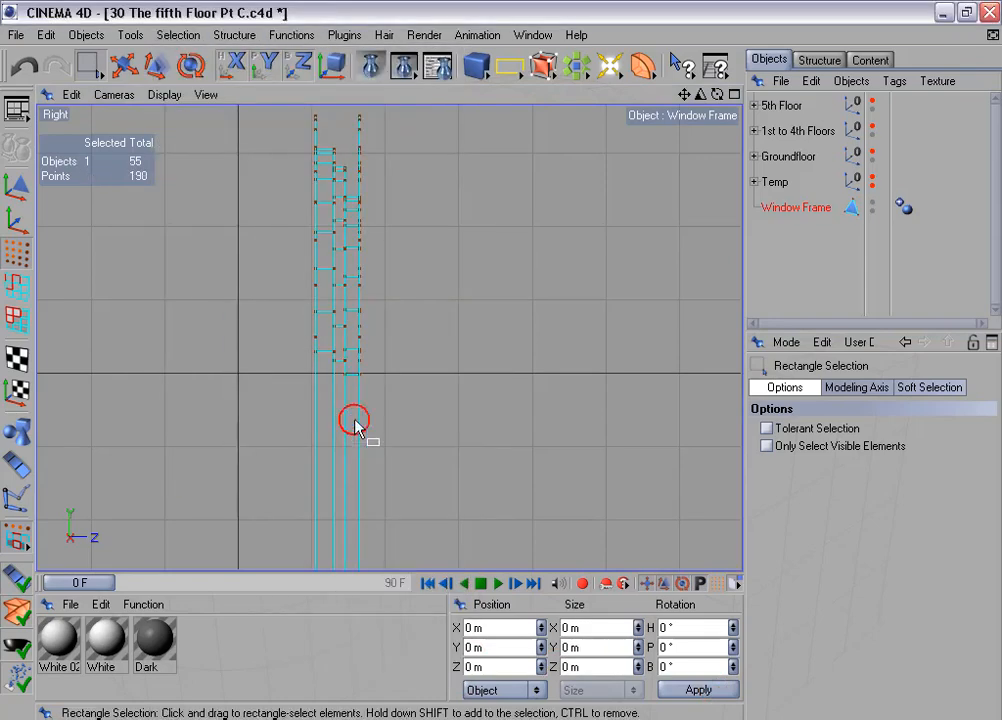
Step: Show the Window Frame from the back in polygon mode and live-select the three polygons across its left upright
{"action": "middle_click", "coordinate": [355, 425]}
{"action": "middle_click", "coordinate": [465, 467]}
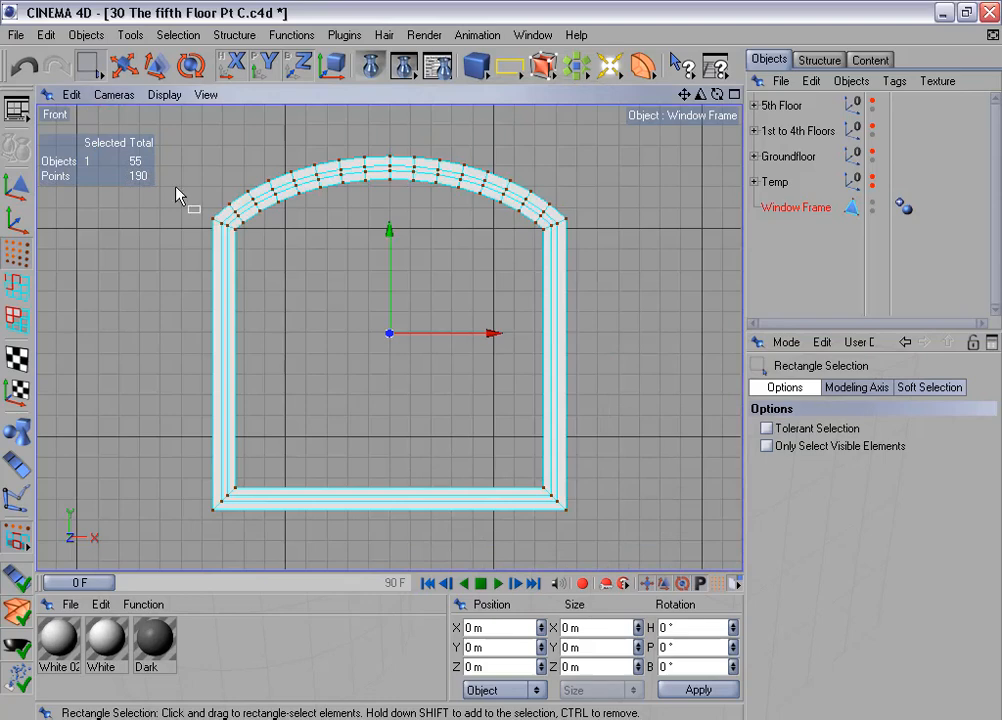
{"action": "left_click", "coordinate": [128, 100]}
{"action": "left_click", "coordinate": [163, 277]}
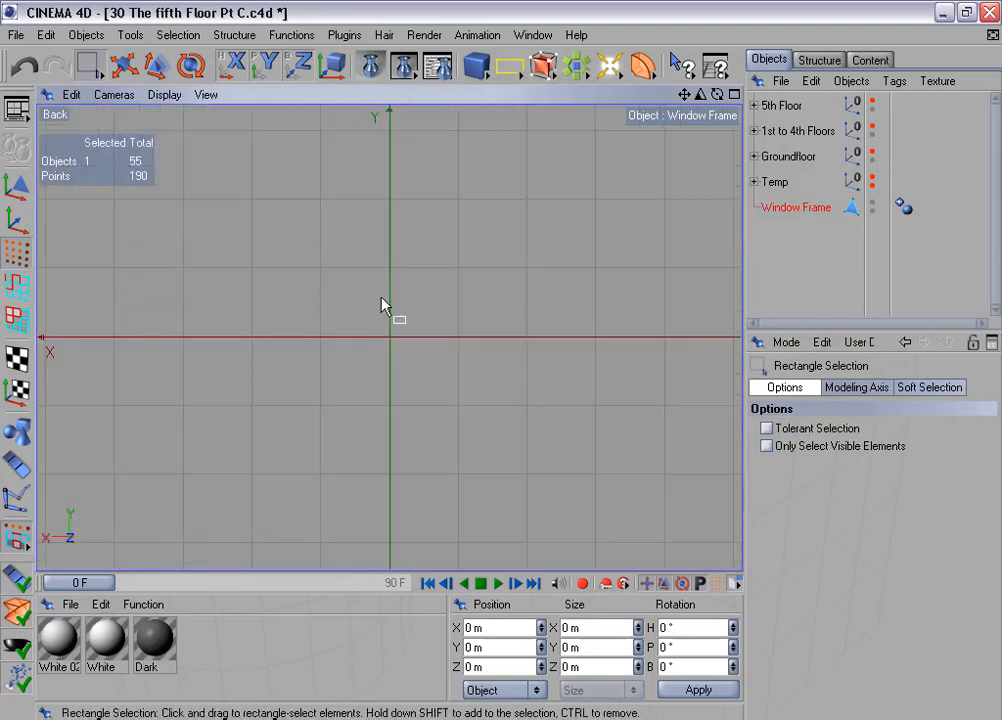
{"action": "key", "text": "h"}
{"action": "left_click", "coordinate": [17, 318]}
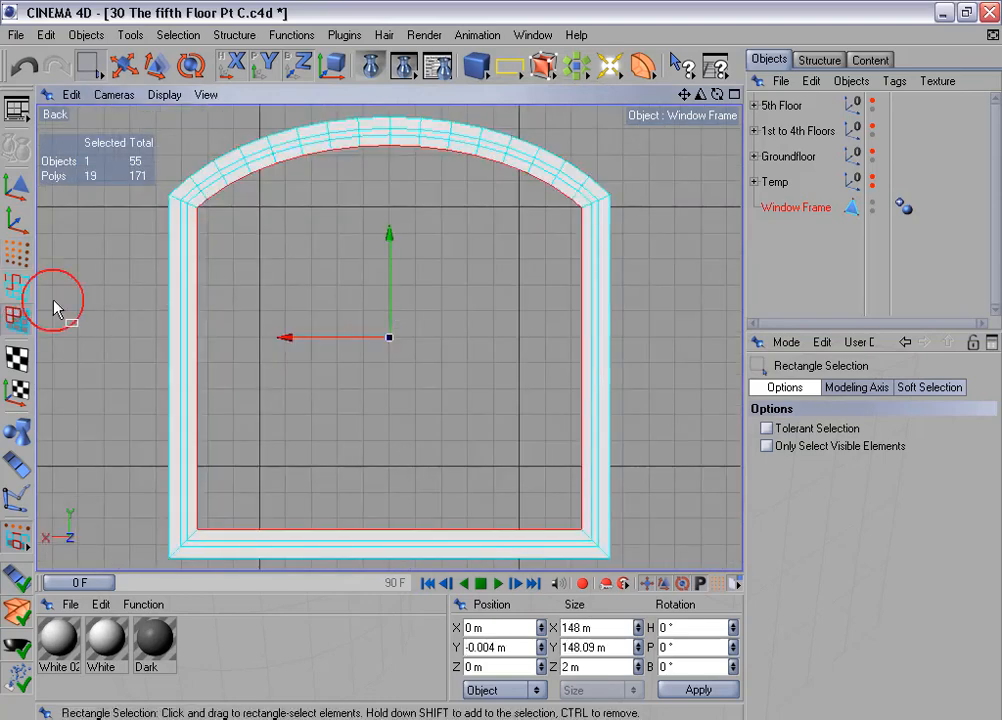
{"action": "left_click_drag", "start_coordinate": [88, 65], "coordinate": [115, 87]}
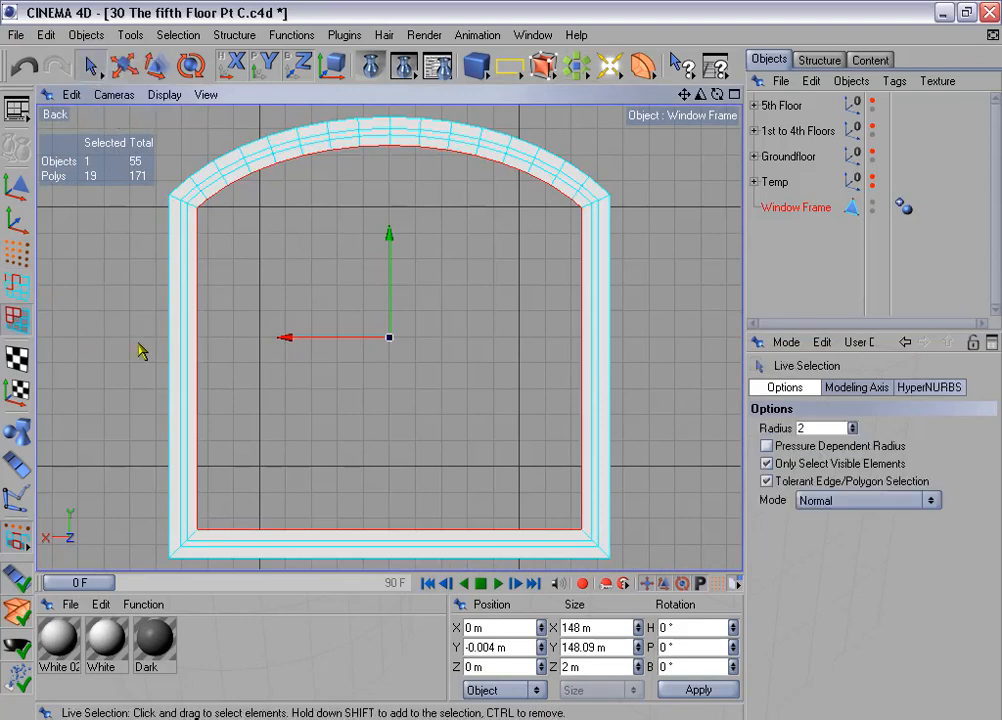
{"action": "left_click_drag", "start_coordinate": [153, 345], "coordinate": [219, 364]}
Step: Melt the polygon rows across the left upright, alternating arch segments, and the last arch segment's row beside the right upright, into one n-gon per segment
{"action": "key", "text": "ctrl+Tab"}
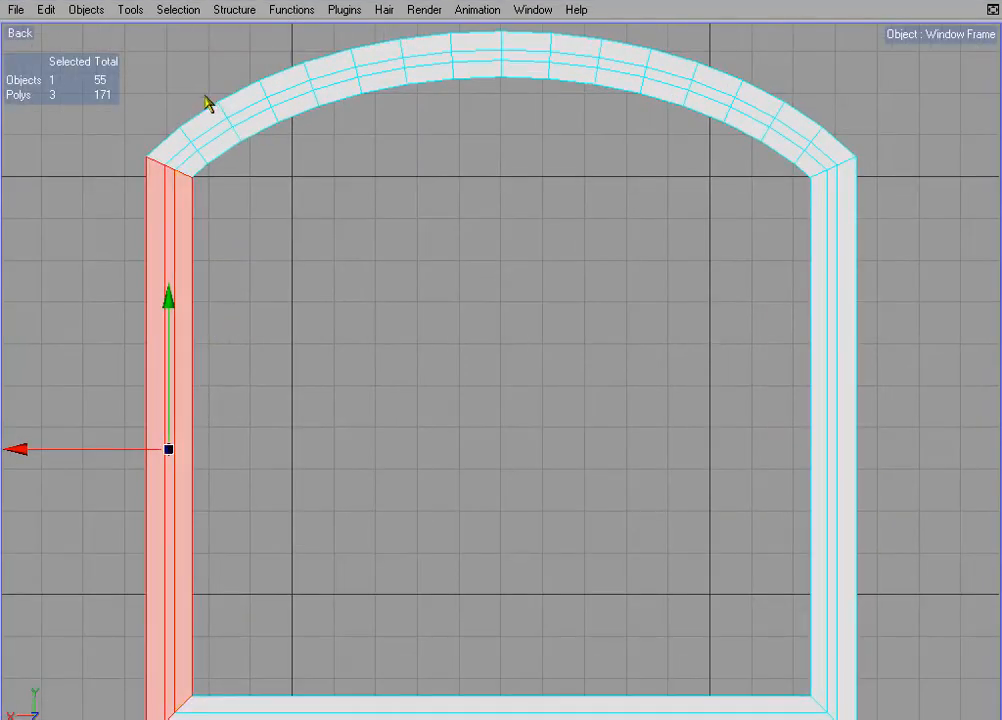
{"action": "left_click", "coordinate": [208, 128], "text": "shift"}
{"action": "left_click", "coordinate": [290, 92], "text": "shift"}
{"action": "left_click", "coordinate": [378, 62], "text": "shift"}
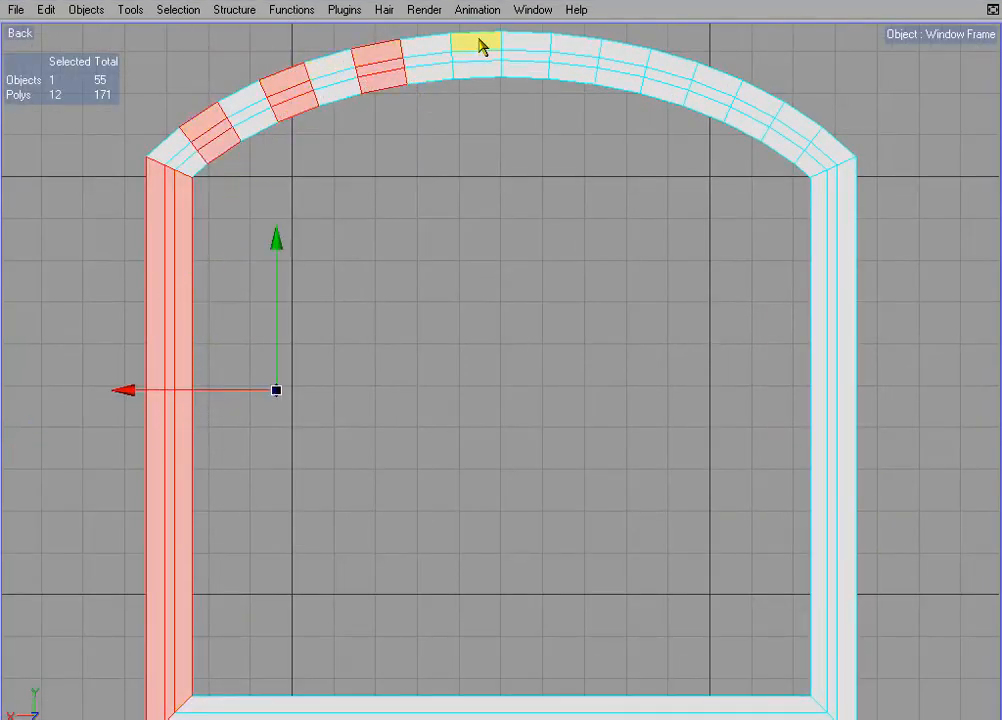
{"action": "left_click", "coordinate": [476, 52], "text": "shift"}
{"action": "left_click", "coordinate": [574, 58], "text": "shift"}
{"action": "left_click", "coordinate": [668, 74], "text": "shift"}
{"action": "left_click", "coordinate": [762, 104], "text": "shift"}
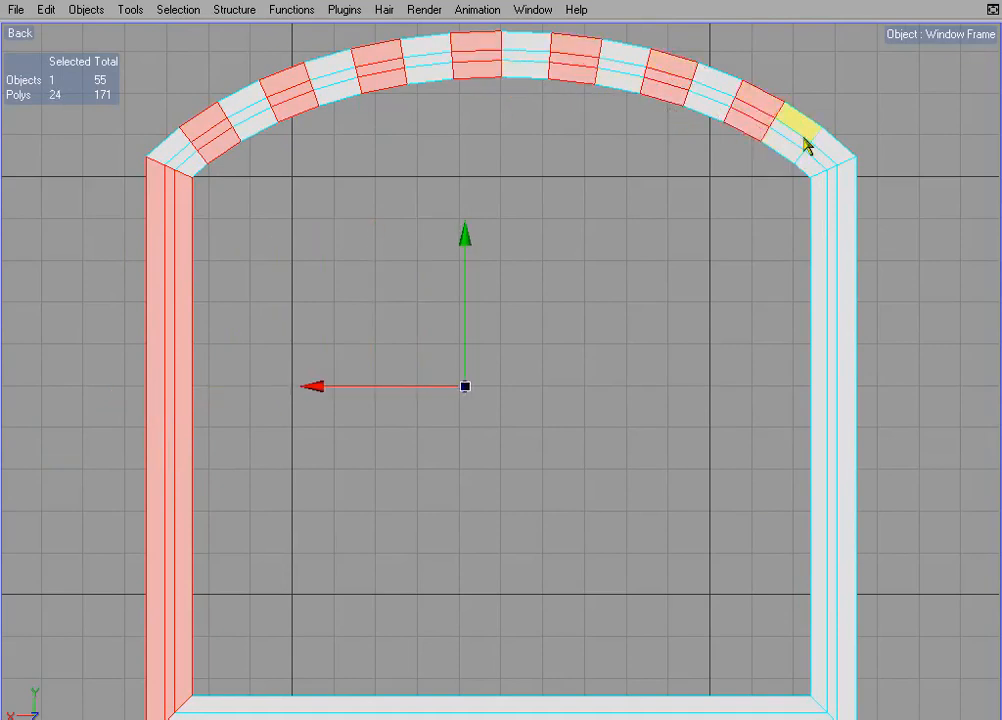
{"action": "left_click", "coordinate": [800, 162], "text": "shift"}
{"action": "right_click", "coordinate": [655, 253]}
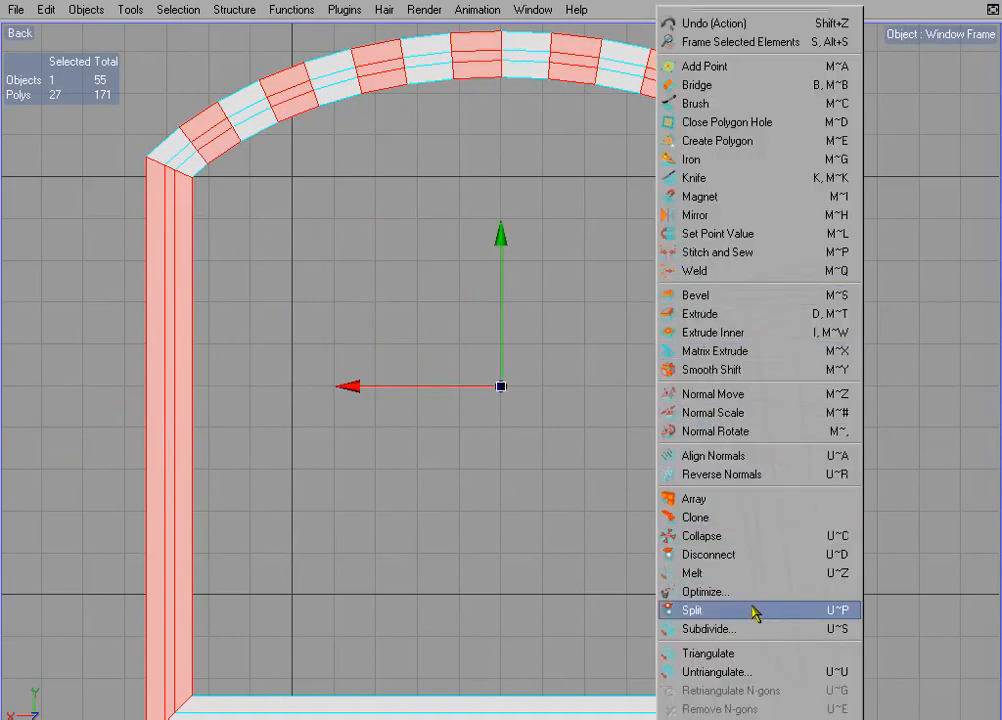
{"action": "left_click", "coordinate": [745, 575]}
Step: Select the three polygons across the Window Frame's right upright and melt them into one
{"action": "left_click", "coordinate": [800, 492]}
{"action": "left_click_drag", "start_coordinate": [800, 492], "coordinate": [872, 521]}
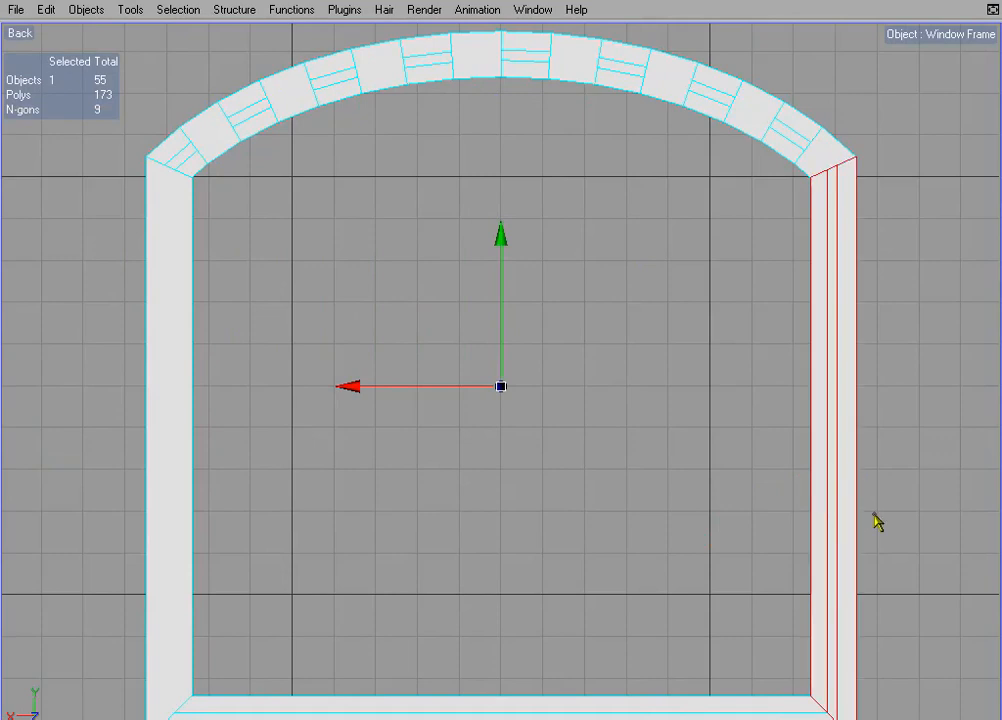
{"action": "right_click", "coordinate": [649, 521]}
{"action": "left_click", "coordinate": [680, 573]}
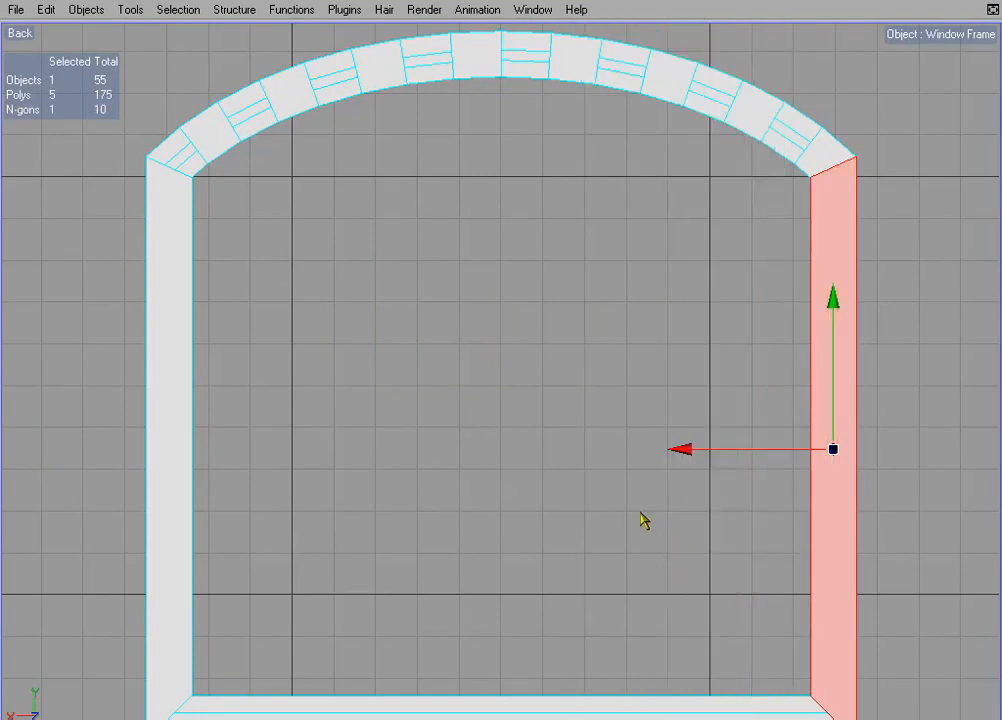
Step: Select the three polygons across the bottom rail and across each remaining striped arch segment, and melt them into single faces
{"action": "scroll", "coordinate": [550, 526], "scroll_direction": "down", "scroll_amount": 2}
{"action": "left_click", "coordinate": [427, 651]}
{"action": "left_click", "coordinate": [420, 655]}
{"action": "scroll", "coordinate": [235, 196], "scroll_direction": "up", "scroll_amount": 2}
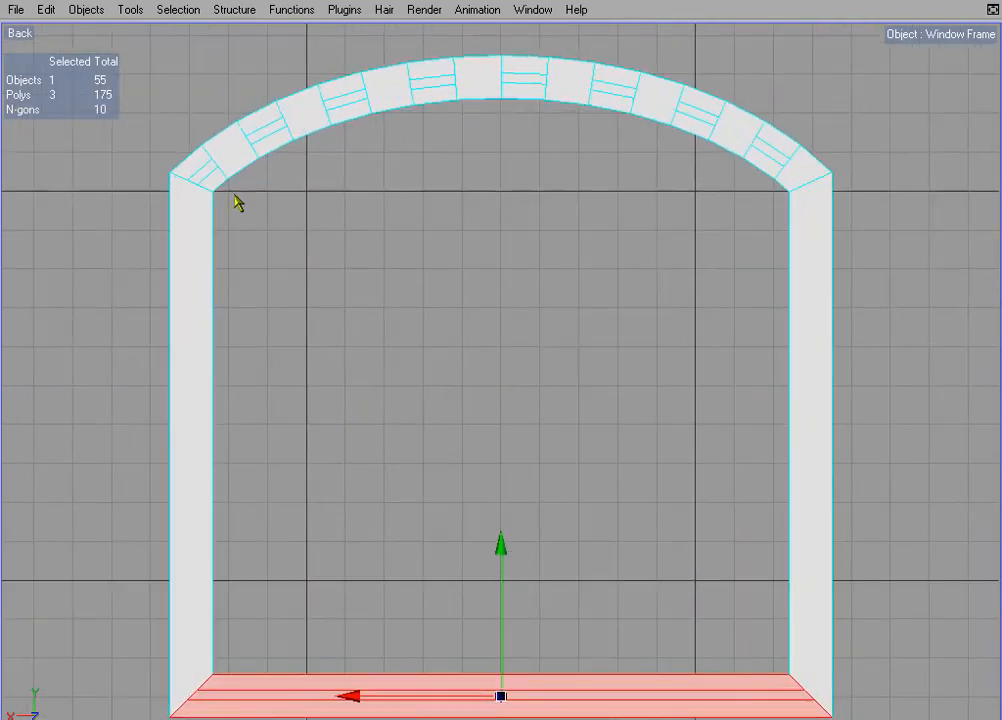
{"action": "left_click", "coordinate": [197, 170], "text": "shift"}
{"action": "left_click", "coordinate": [258, 126], "text": "shift"}
{"action": "left_click", "coordinate": [368, 100], "text": "shift"}
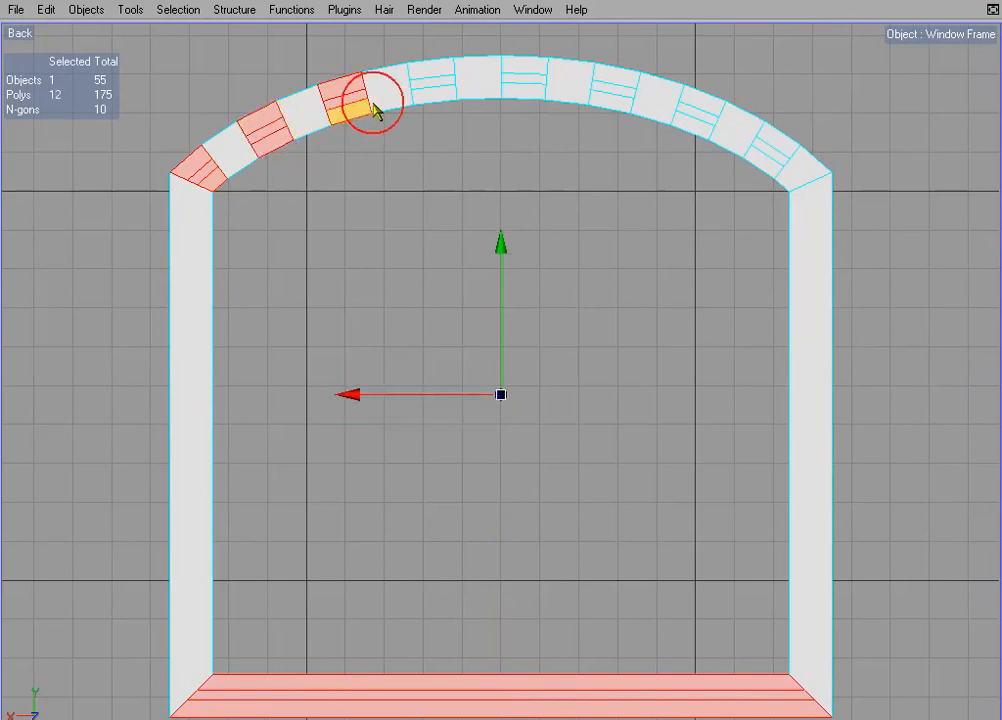
{"action": "left_click", "coordinate": [432, 75], "text": "shift"}
{"action": "left_click", "coordinate": [524, 80], "text": "shift"}
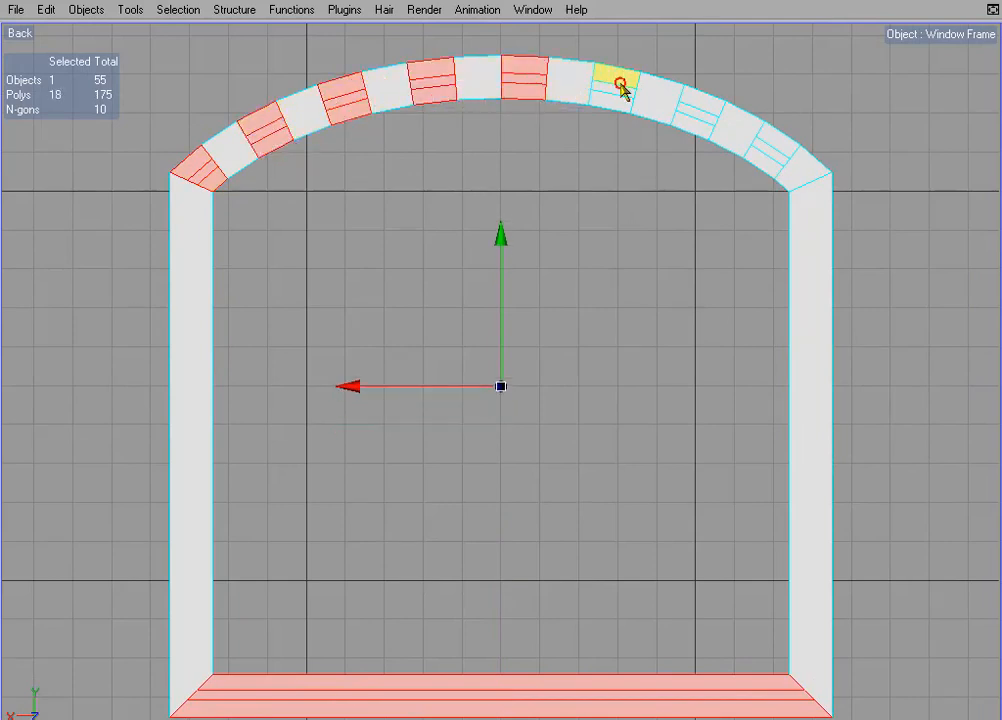
{"action": "left_click", "coordinate": [620, 85], "text": "shift"}
{"action": "left_click", "coordinate": [716, 106], "text": "shift"}
{"action": "left_click", "coordinate": [743, 168], "text": "shift"}
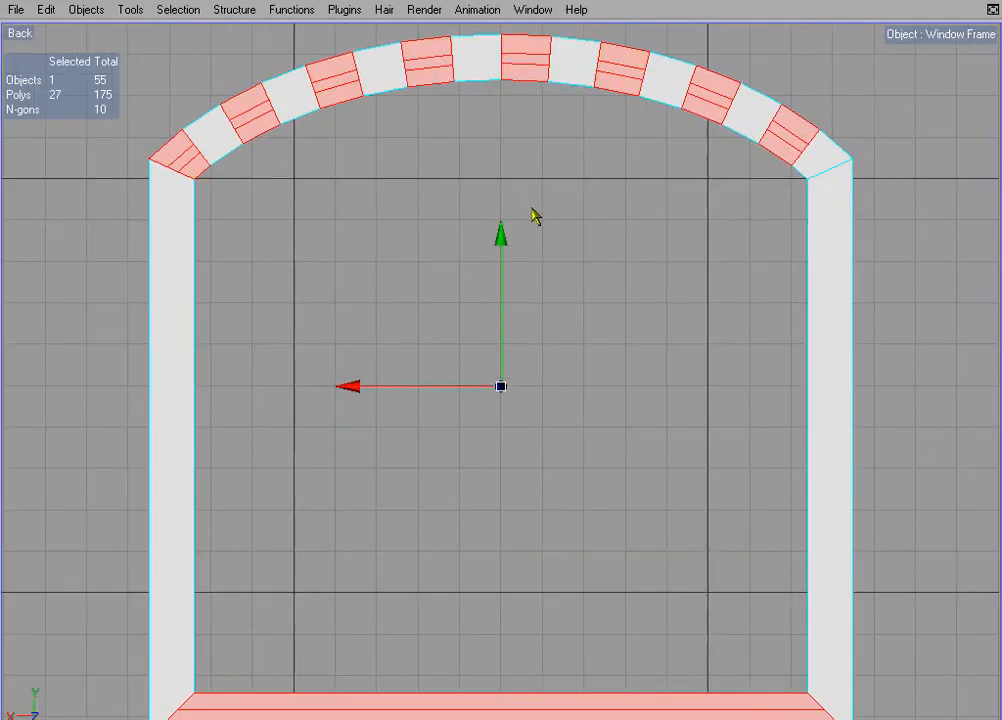
{"action": "right_click", "coordinate": [572, 236]}
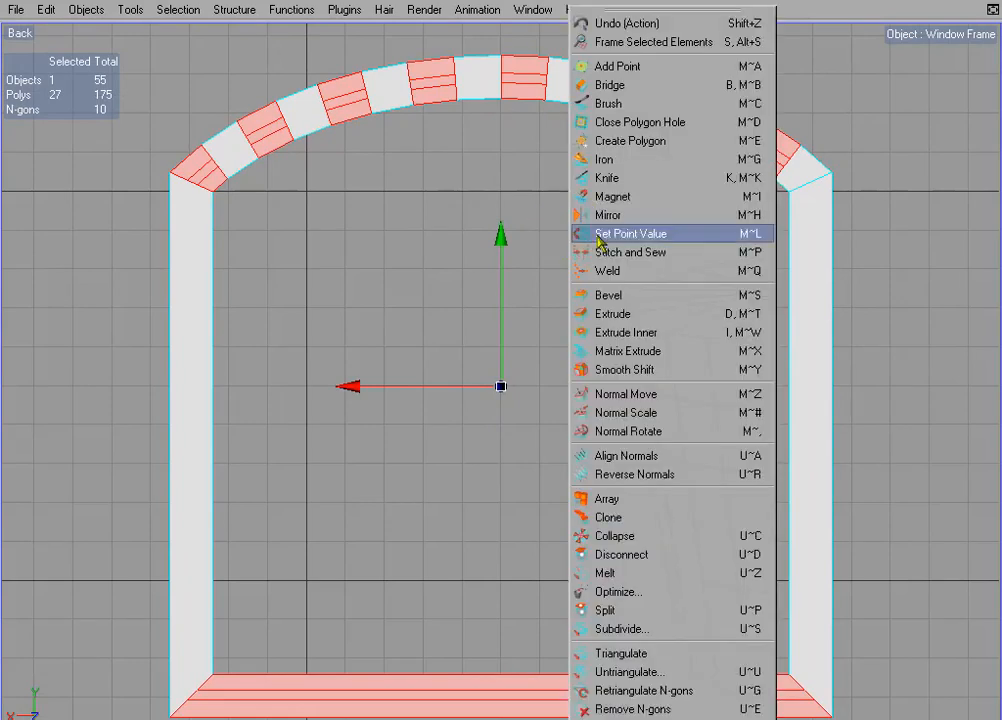
{"action": "left_click", "coordinate": [656, 578]}
{"action": "key", "text": "ctrl+Tab"}
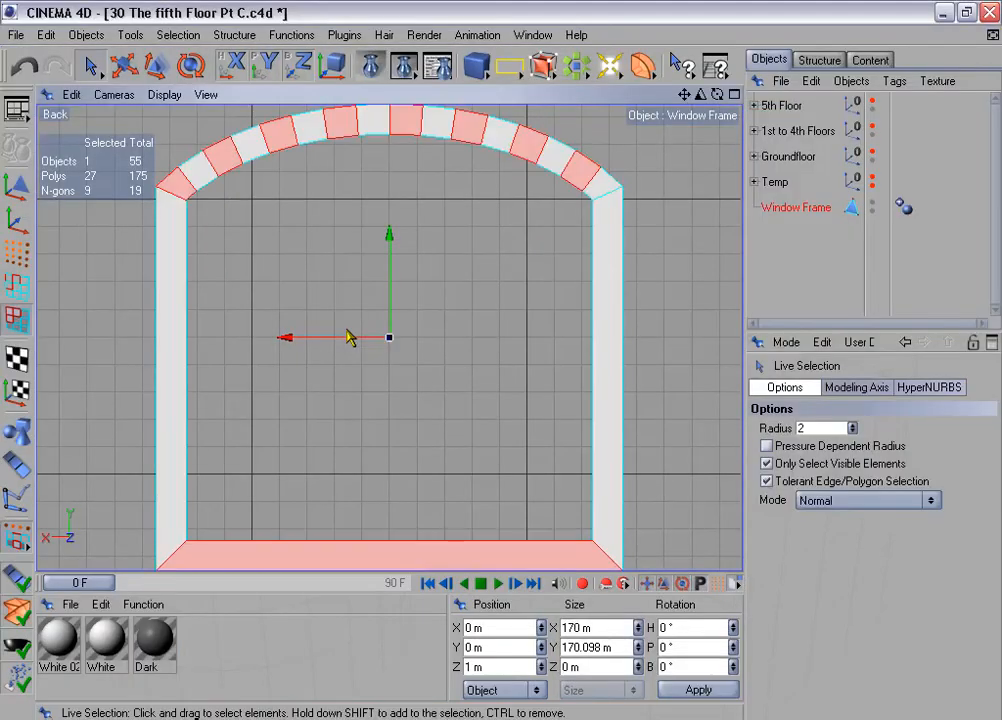
Step: In point mode, set the Live Selection radius to 12 and delete the leftover points inside the seams along the arch
{"action": "left_click", "coordinate": [16, 252]}
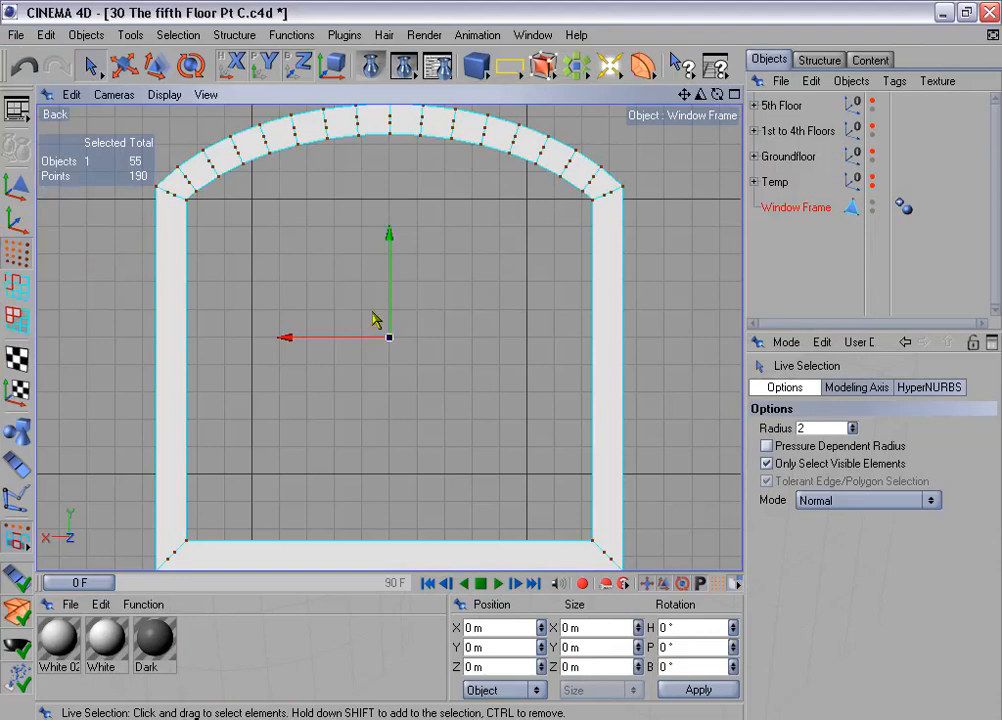
{"action": "left_click", "coordinate": [851, 425]}
{"action": "left_click", "coordinate": [851, 425]}
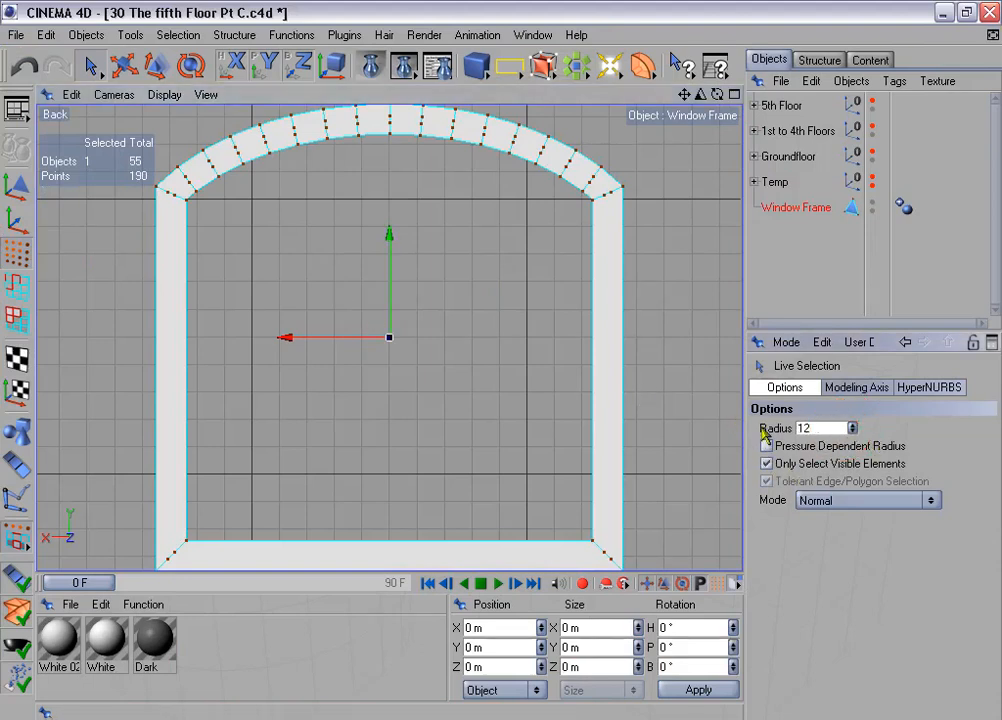
{"action": "key", "text": "ctrl+Tab"}
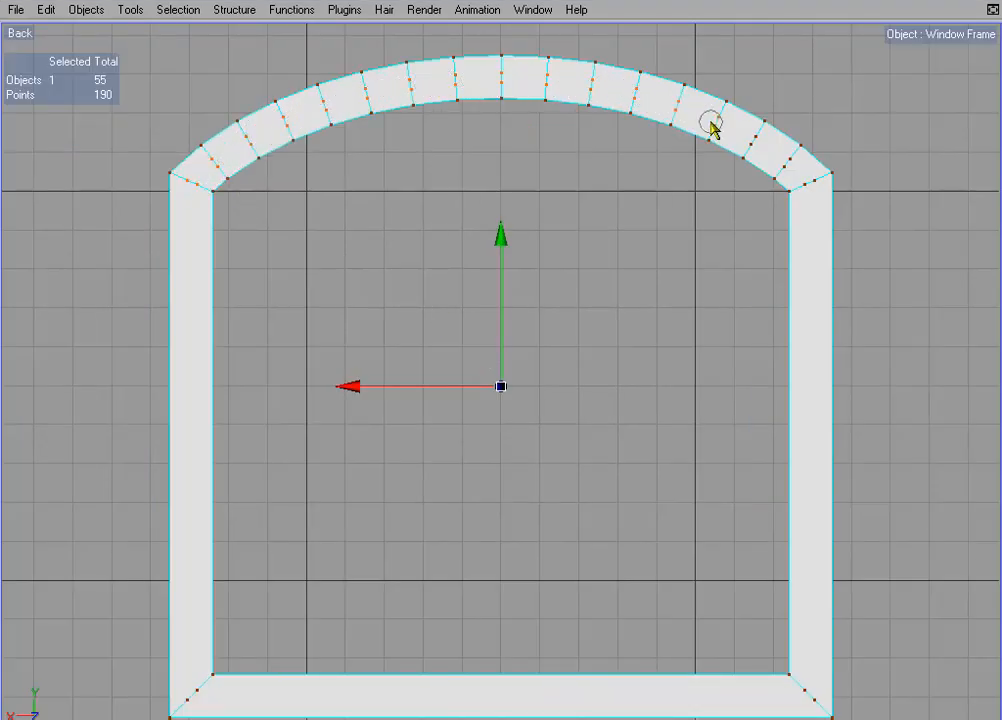
{"action": "left_click", "coordinate": [807, 190]}
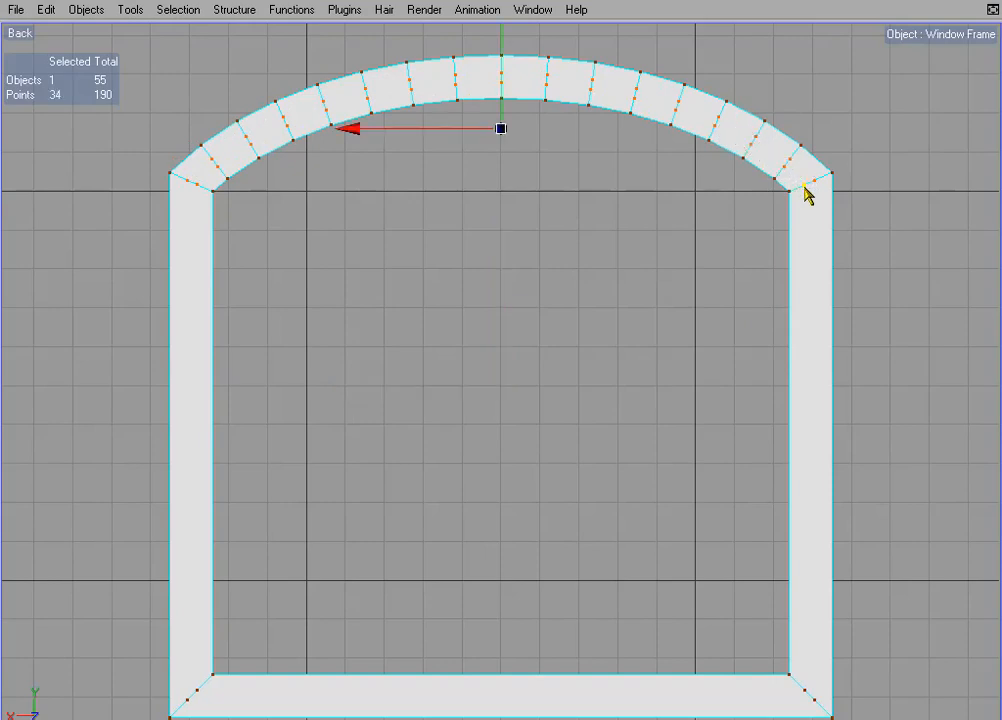
{"action": "key", "text": "Delete"}
Step: Delete the leftover seam points at both bottom corners of the Window Frame and set the Live Selection radius back to 2
{"action": "scroll", "coordinate": [608, 270], "scroll_direction": "down", "scroll_amount": 1}
{"action": "middle_click_drag", "start_coordinate": [460, 375], "coordinate": [473, 266], "text": "alt"}
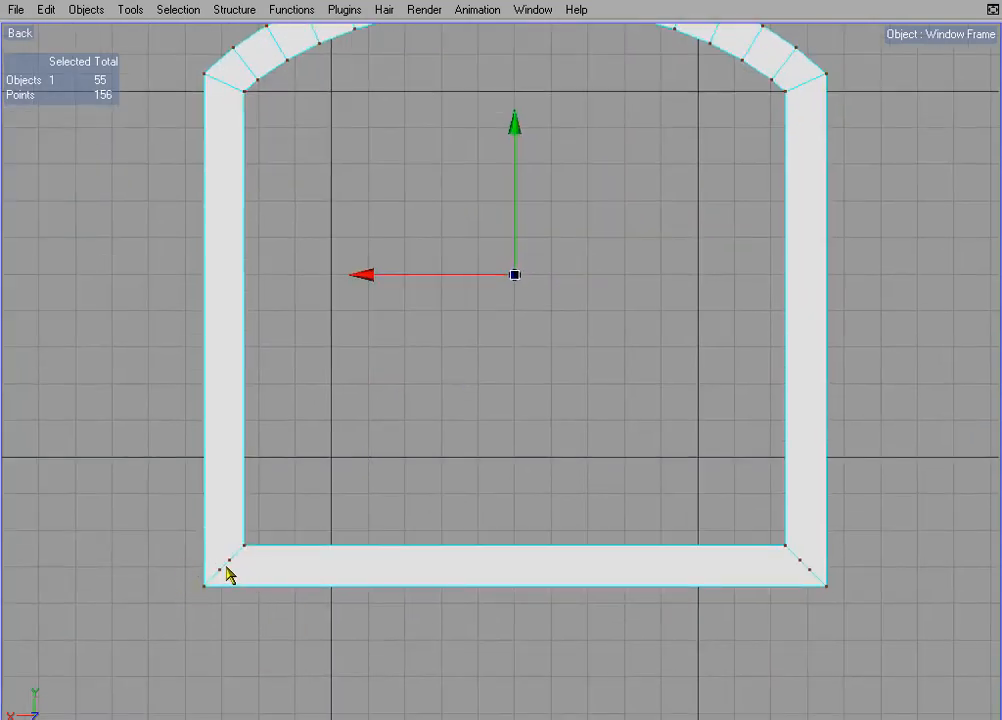
{"action": "left_click", "coordinate": [228, 572]}
{"action": "left_click", "coordinate": [801, 568], "text": "shift"}
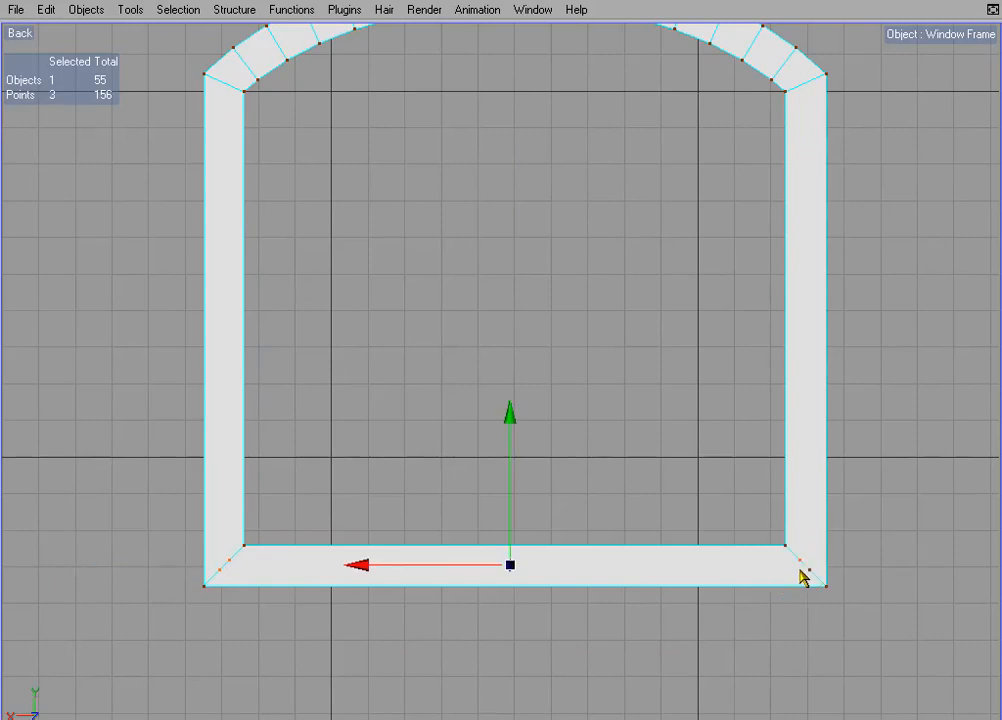
{"action": "left_click", "coordinate": [802, 568], "text": "shift"}
{"action": "key", "text": "Delete"}
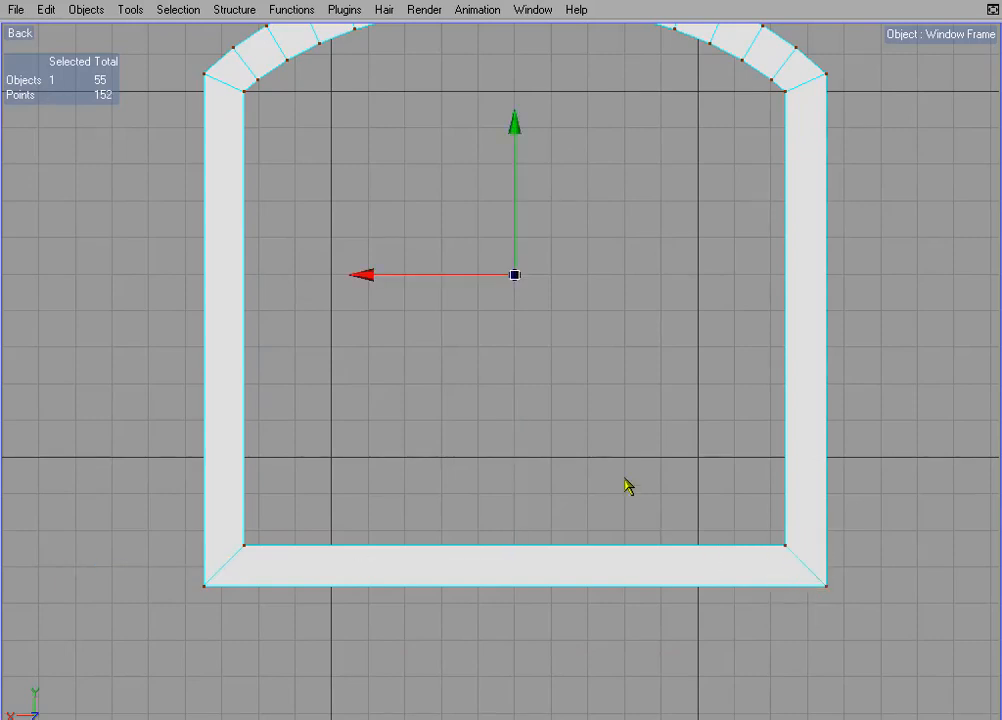
{"action": "key", "text": "ctrl+Tab"}
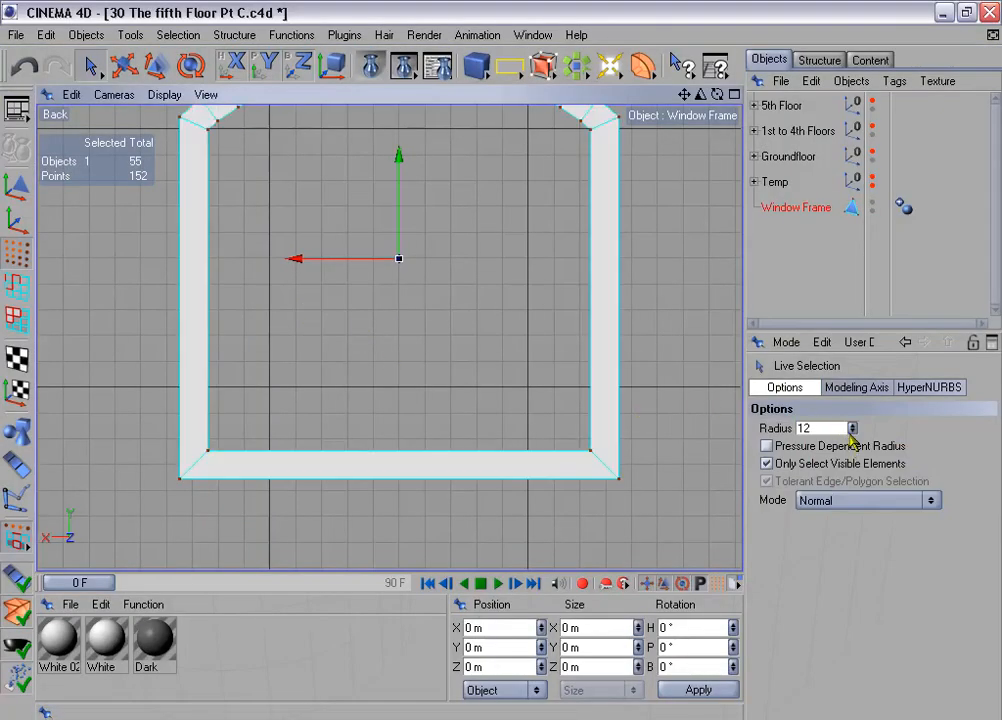
{"action": "left_click_drag", "start_coordinate": [852, 431], "coordinate": [852, 440]}
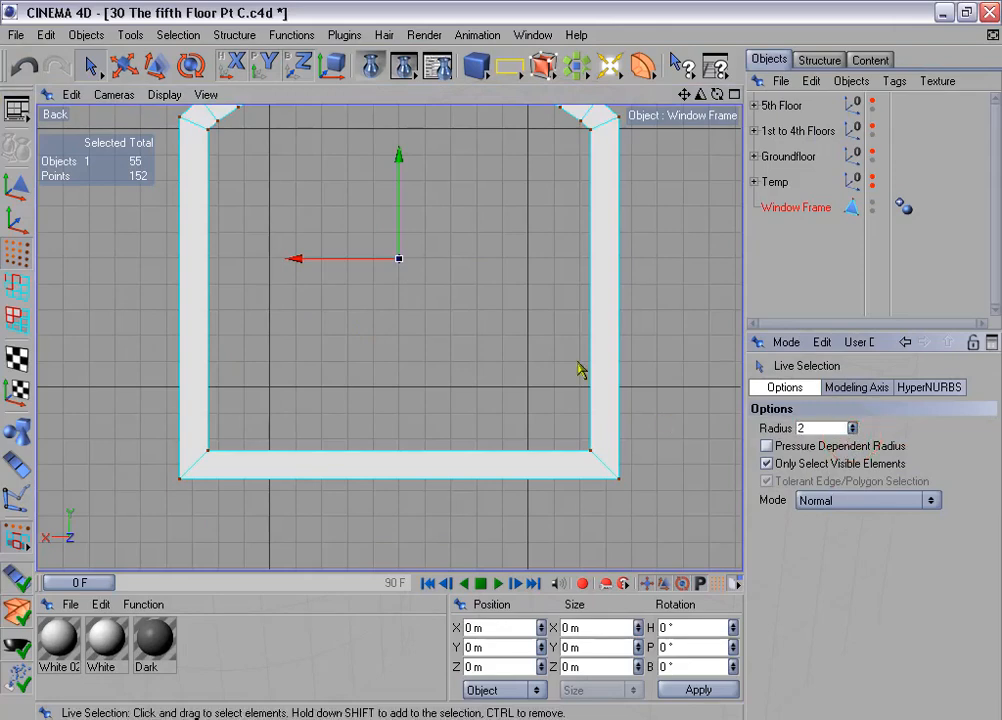
Step: Show the Window Frame in perspective edge mode and clear the existing edge selection, closing in on a lower inner corner
{"action": "middle_click_drag", "start_coordinate": [521, 267], "coordinate": [521, 332], "text": "alt"}
{"action": "middle_click", "coordinate": [512, 325]}
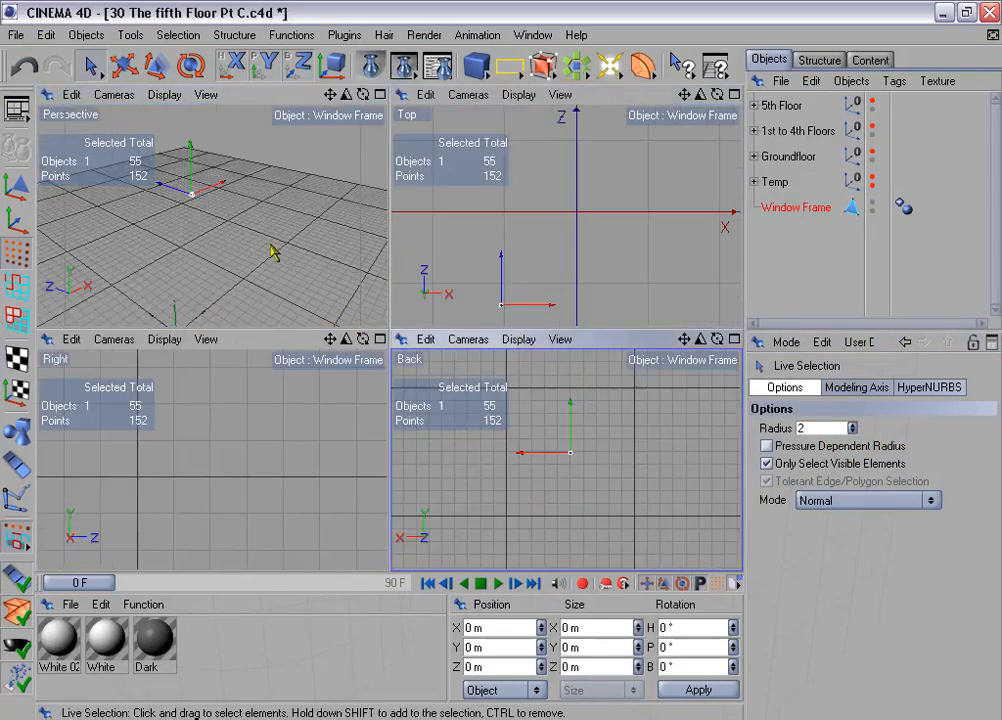
{"action": "middle_click", "coordinate": [302, 250]}
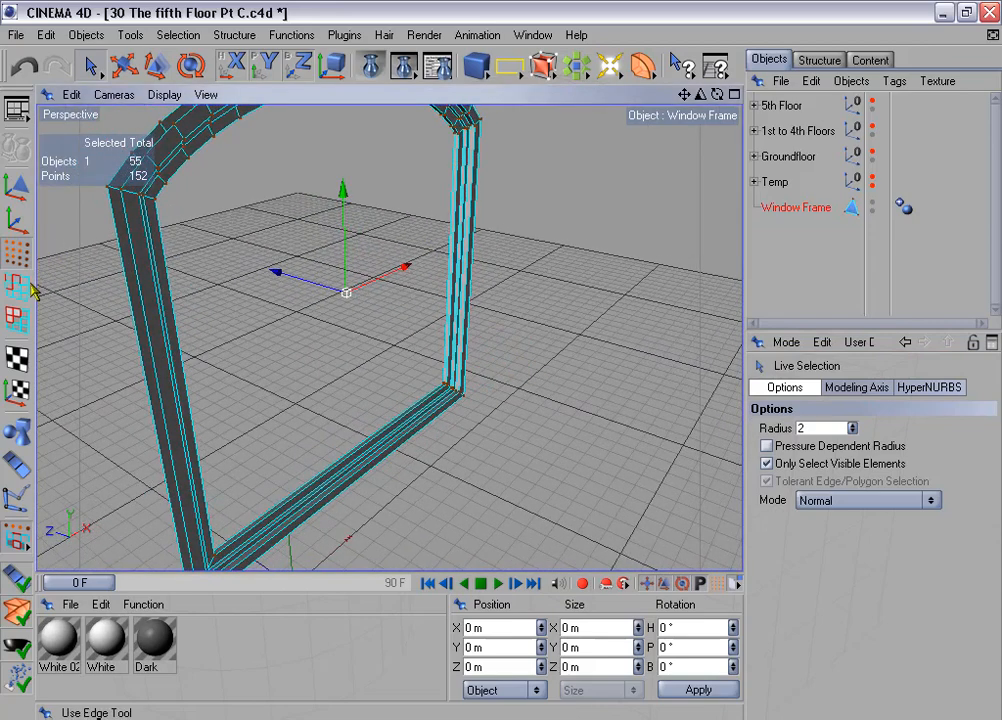
{"action": "left_click", "coordinate": [19, 286]}
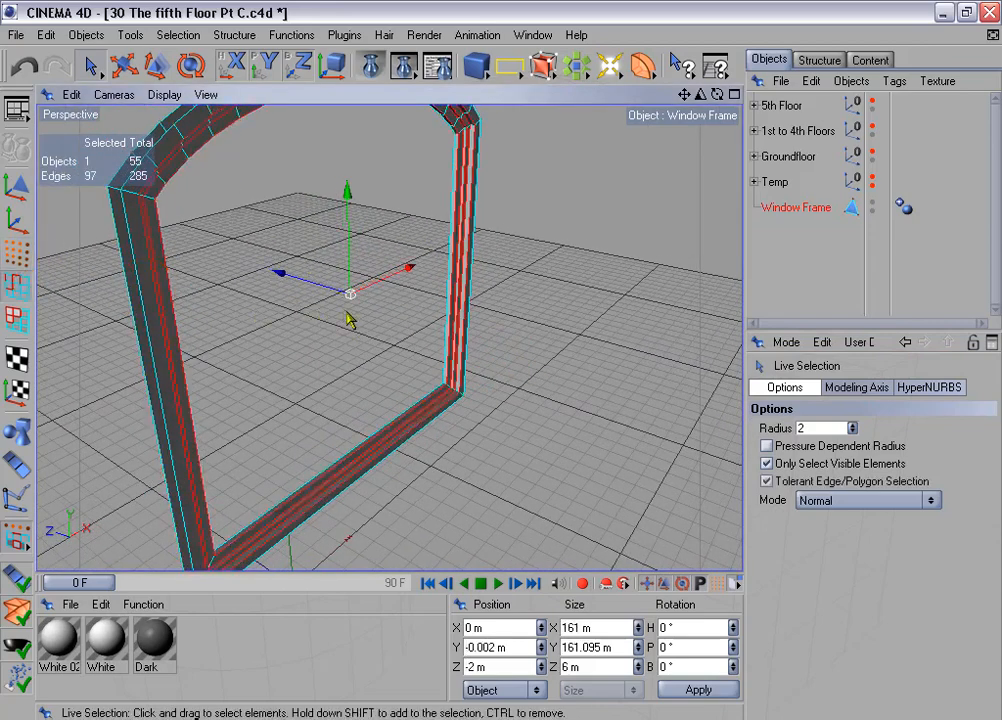
{"action": "left_click", "coordinate": [428, 366]}
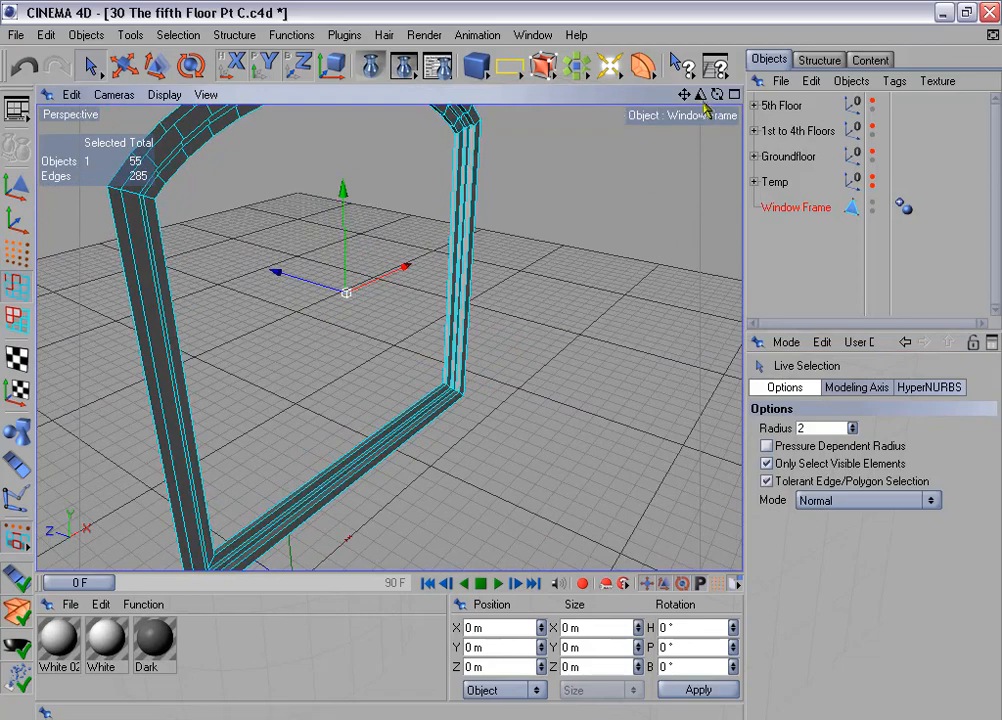
{"action": "mouse_move", "coordinate": [701, 97]}
{"action": "left_mouse_down"}
{"action": "mouse_move", "coordinate": [830, 97]}
{"action": "mouse_move", "coordinate": [688, 86]}
{"action": "mouse_move", "coordinate": [712, 94]}
{"action": "left_mouse_up"}
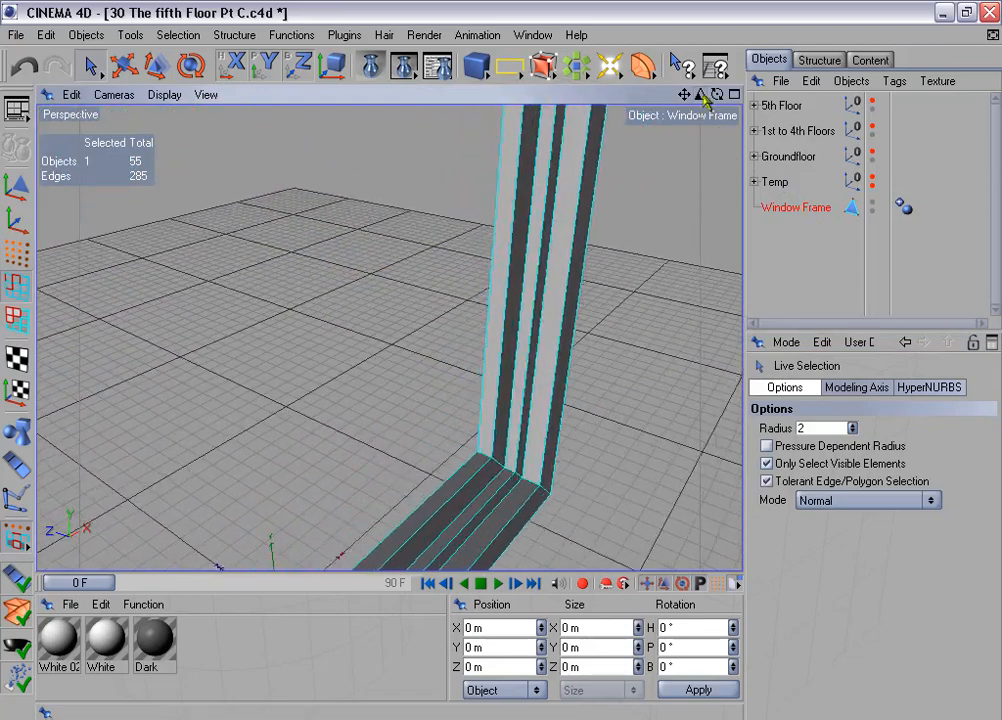
Step: Loop-select the five edge loops running around the frame's stepped inner profile, leaving out the two outermost loops
{"action": "left_click", "coordinate": [175, 35]}
{"action": "left_click", "coordinate": [252, 161]}
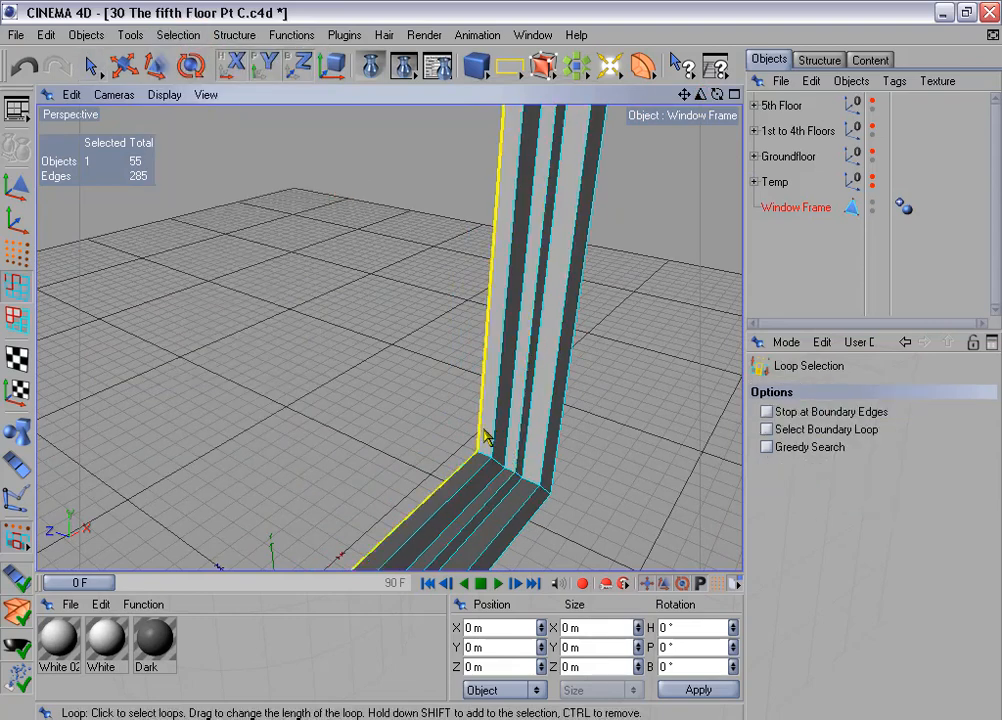
{"action": "left_click", "coordinate": [472, 483]}
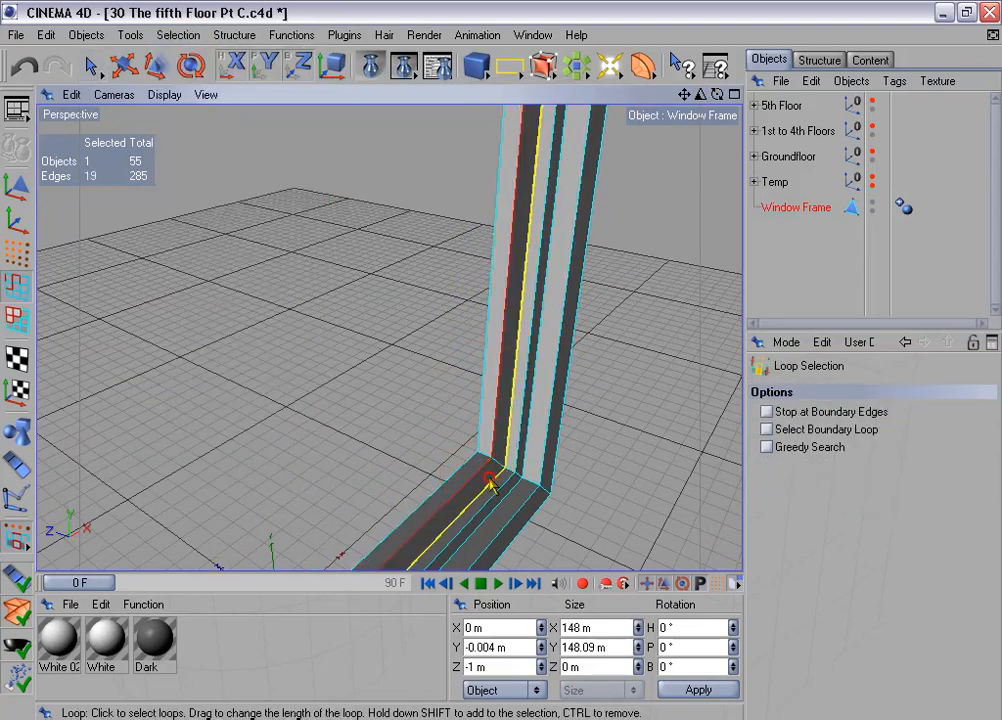
{"action": "left_click", "coordinate": [497, 487], "text": "shift"}
{"action": "left_click", "coordinate": [507, 500], "text": "shift"}
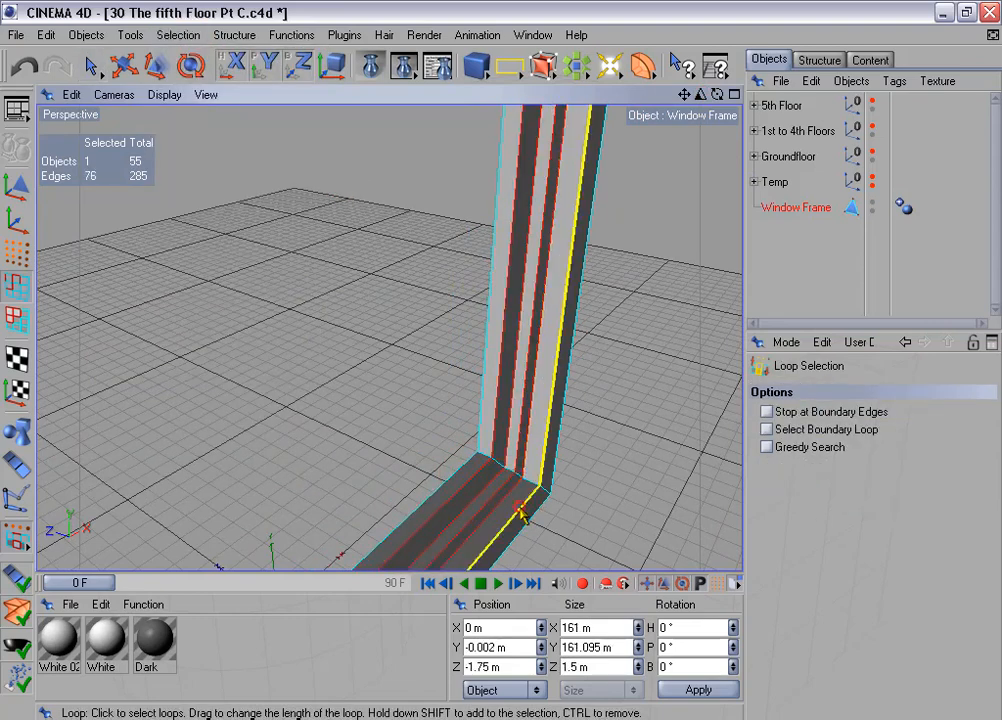
{"action": "left_click", "coordinate": [519, 514], "text": "shift"}
Step: With Live Selection, add the three short corner edges across the stepped profile at the Window Frame's first lower corner to the edge selection
{"action": "left_click", "coordinate": [92, 68]}
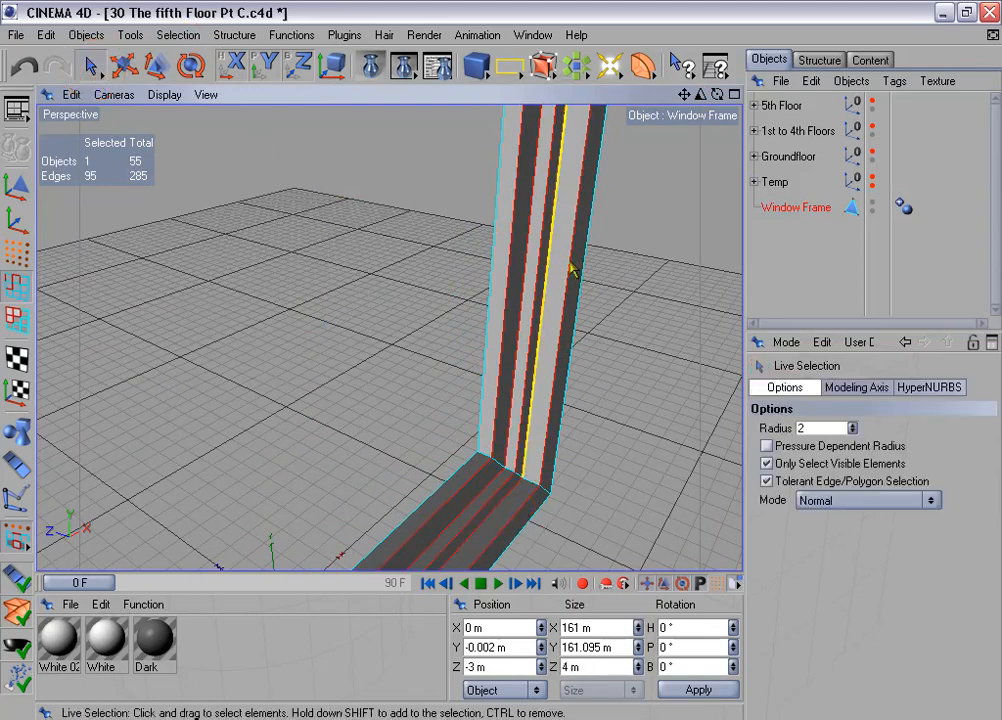
{"action": "left_click_drag", "start_coordinate": [700, 94], "coordinate": [610, 96]}
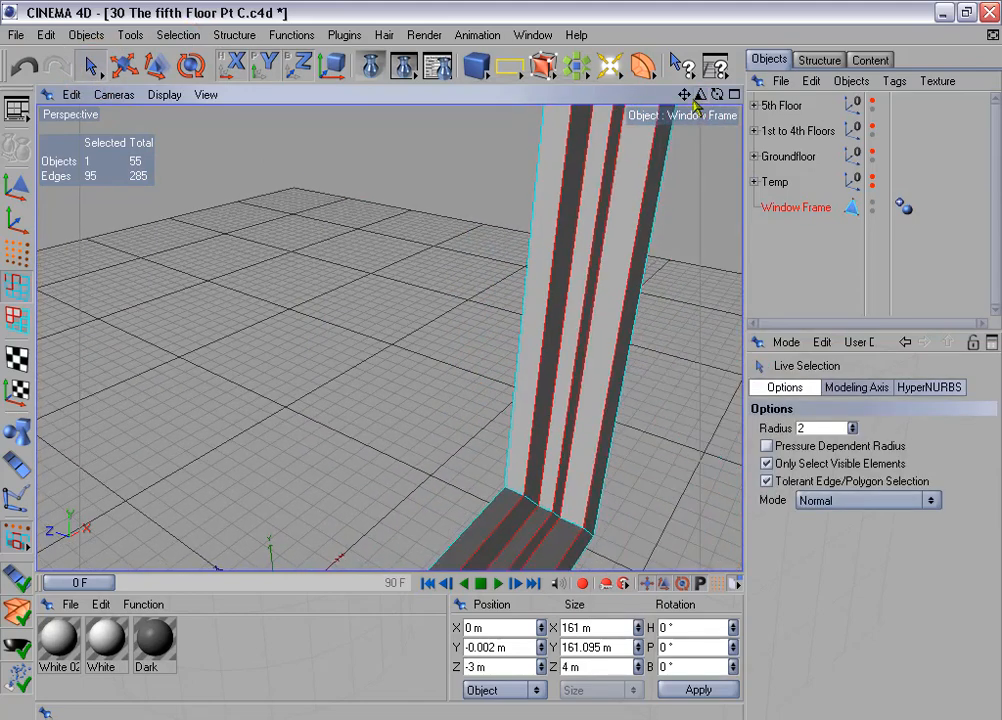
{"action": "middle_click_drag", "start_coordinate": [575, 340], "coordinate": [530, 282], "text": "alt"}
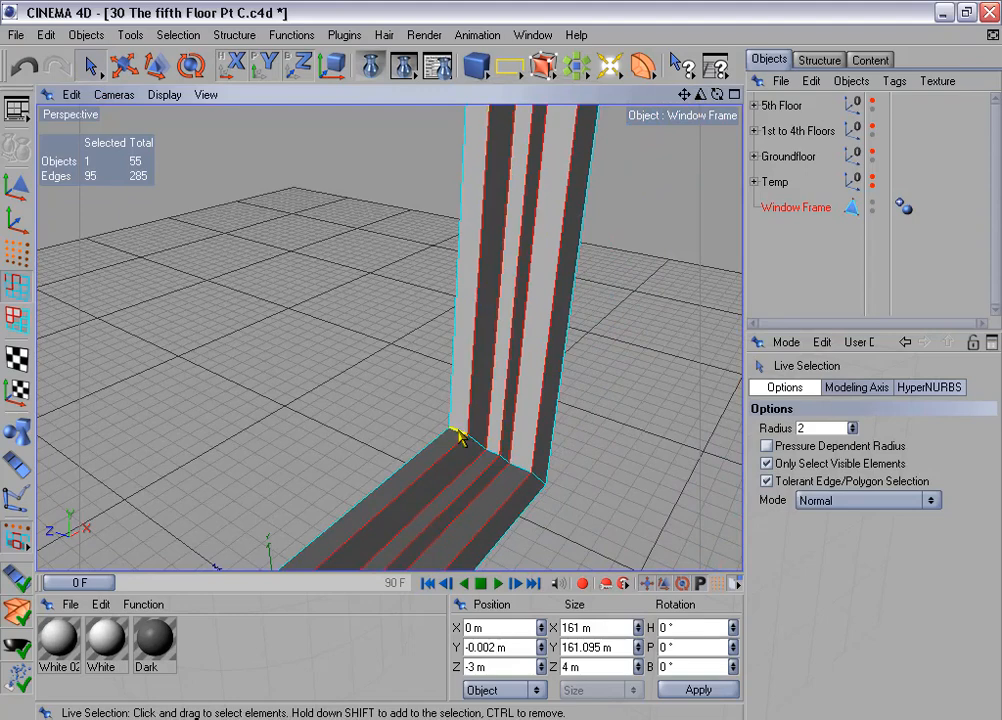
{"action": "left_click", "coordinate": [492, 458], "text": "shift"}
{"action": "left_click", "coordinate": [494, 459], "text": "shift"}
{"action": "left_click", "coordinate": [519, 468], "text": "shift"}
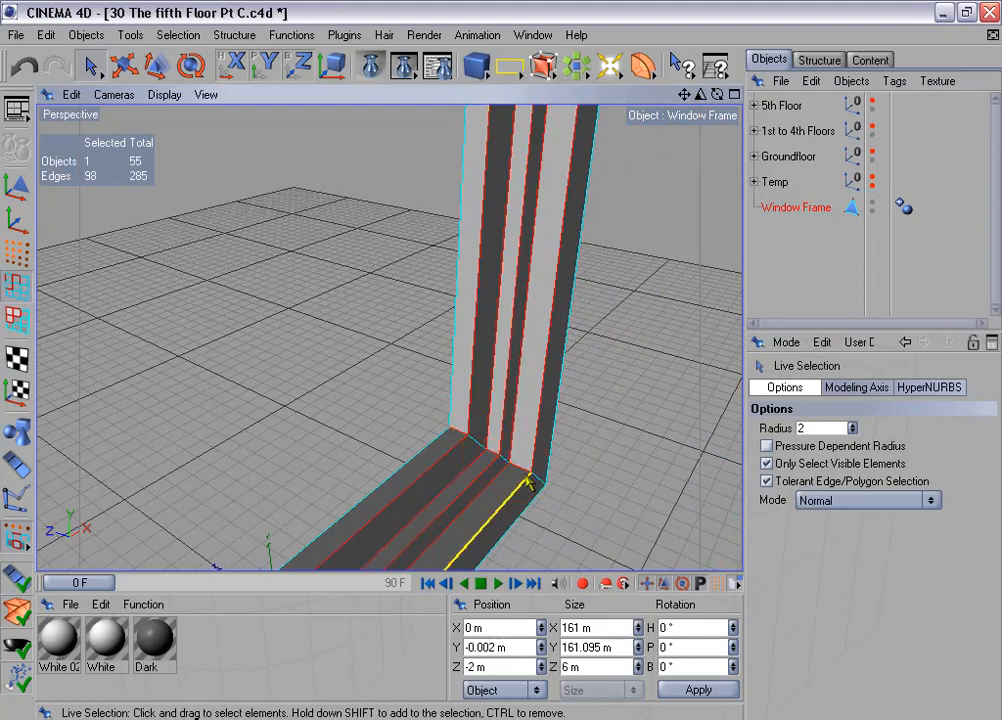
Step: Add the three short edges across the stepped profile at the Window Frame's opposite lower corner to the edge selection
{"action": "right_click_drag", "start_coordinate": [505, 448], "coordinate": [335, 332], "text": "alt"}
{"action": "left_click_drag", "start_coordinate": [332, 325], "coordinate": [280, 323], "text": "alt"}
{"action": "scroll", "coordinate": [280, 323], "scroll_direction": "up", "scroll_amount": 4}
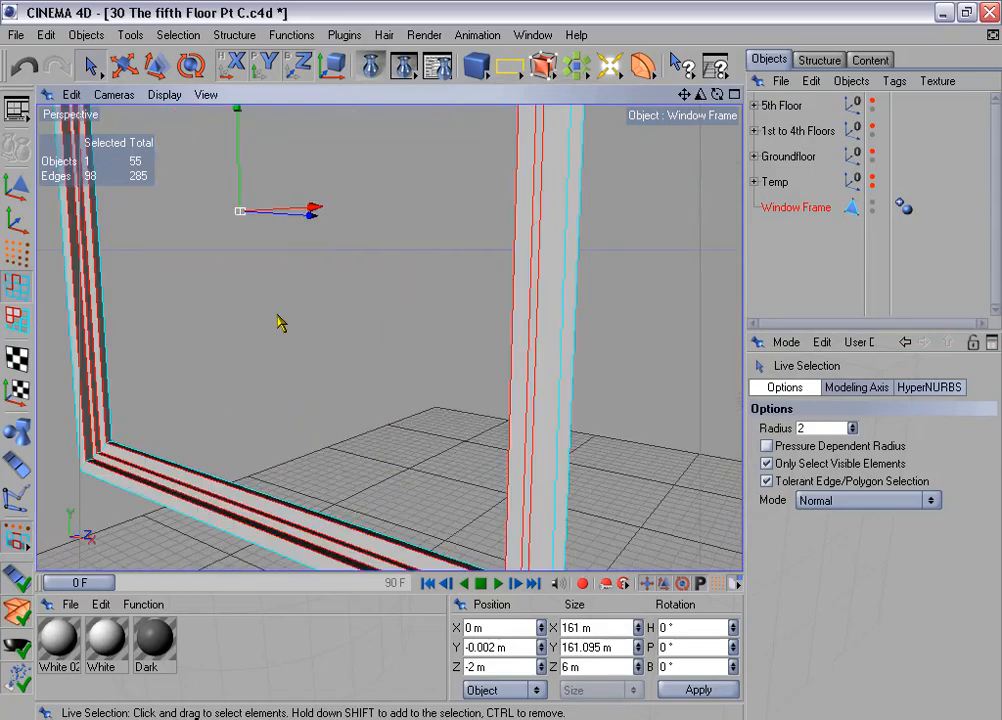
{"action": "middle_click_drag", "start_coordinate": [245, 328], "coordinate": [355, 298], "text": "alt"}
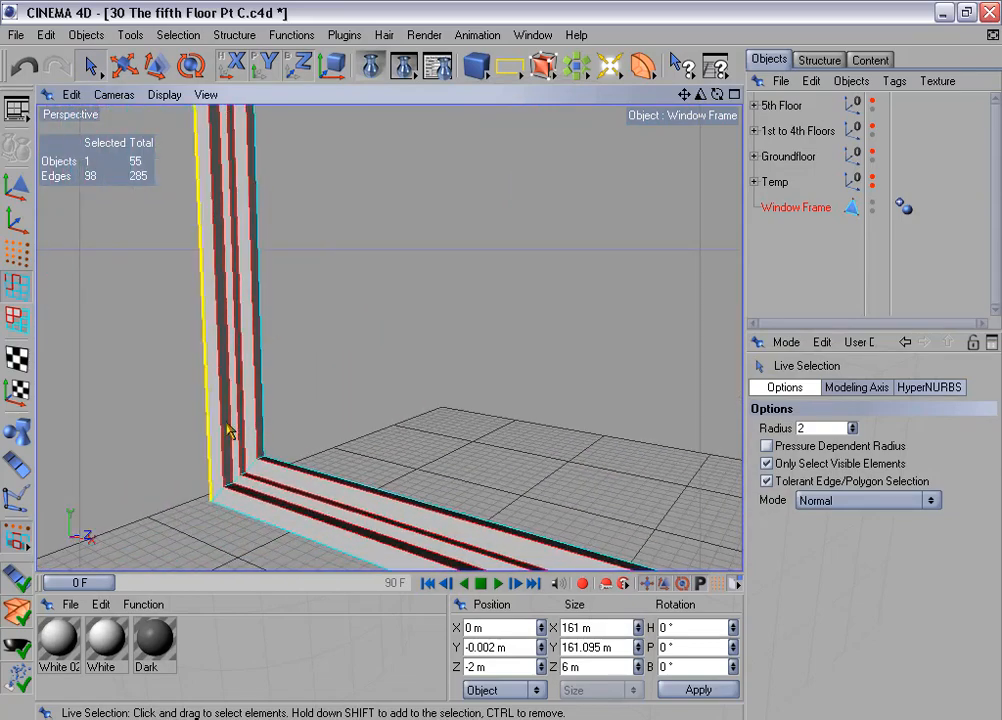
{"action": "left_click_drag", "start_coordinate": [242, 415], "coordinate": [262, 492], "text": "alt"}
{"action": "scroll", "coordinate": [245, 411], "scroll_direction": "up", "scroll_amount": 3}
{"action": "middle_click_drag", "start_coordinate": [178, 411], "coordinate": [352, 422], "text": "alt"}
{"action": "left_click", "coordinate": [209, 367], "text": "shift"}
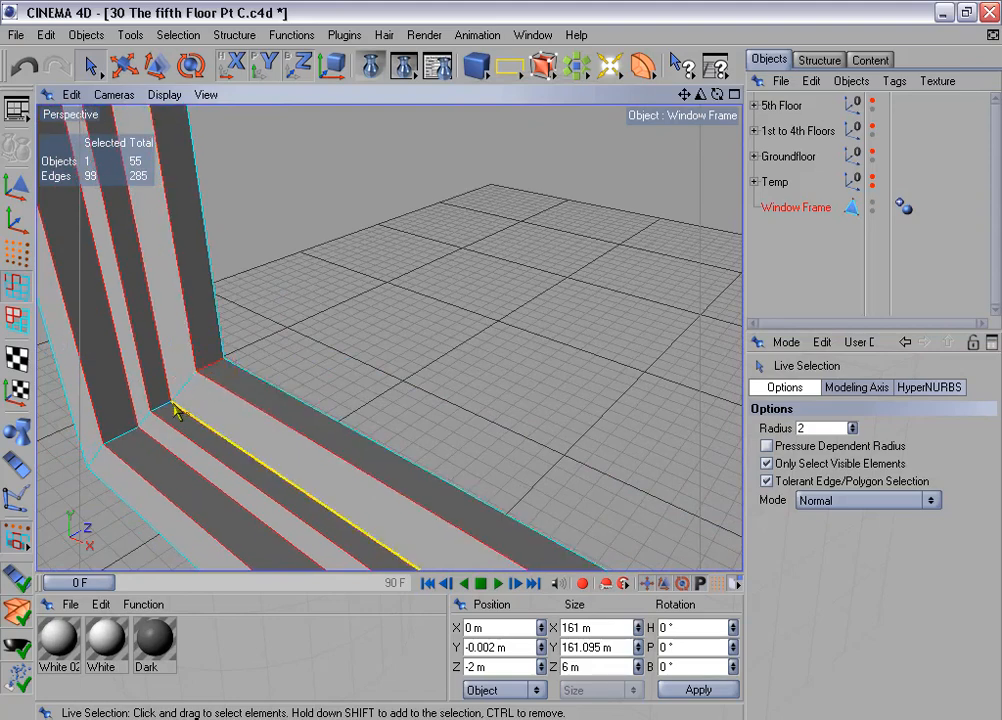
{"action": "left_click", "coordinate": [117, 432], "text": "shift"}
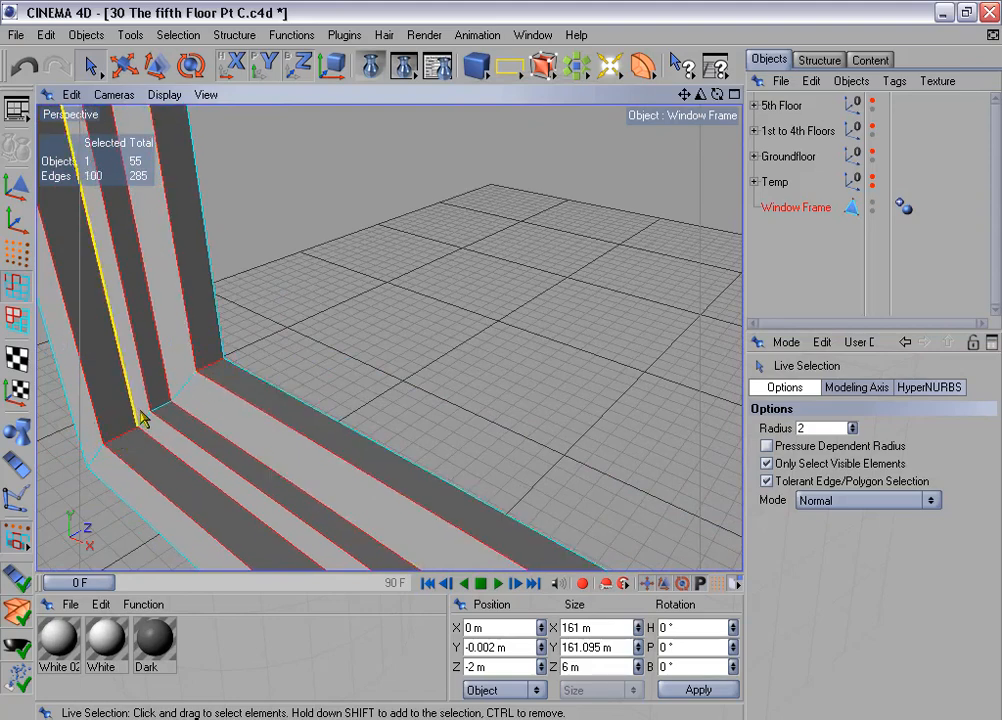
{"action": "left_click", "coordinate": [165, 409], "text": "shift"}
Step: Add the three short profile edges where the jamb above that corner meets the arch to the edge selection
{"action": "scroll", "coordinate": [181, 430], "scroll_direction": "down", "scroll_amount": 5}
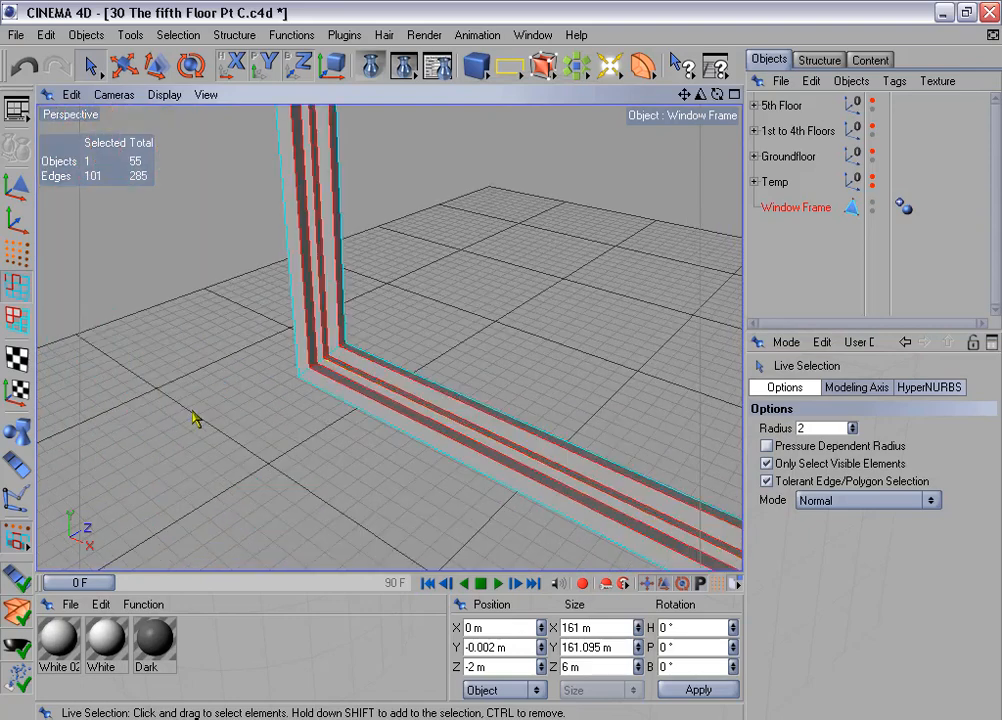
{"action": "left_click_drag", "start_coordinate": [490, 380], "coordinate": [498, 290], "text": "alt"}
{"action": "left_click_drag", "start_coordinate": [282, 305], "coordinate": [282, 291], "text": "alt"}
{"action": "middle_click_drag", "start_coordinate": [277, 248], "coordinate": [257, 474], "text": "alt"}
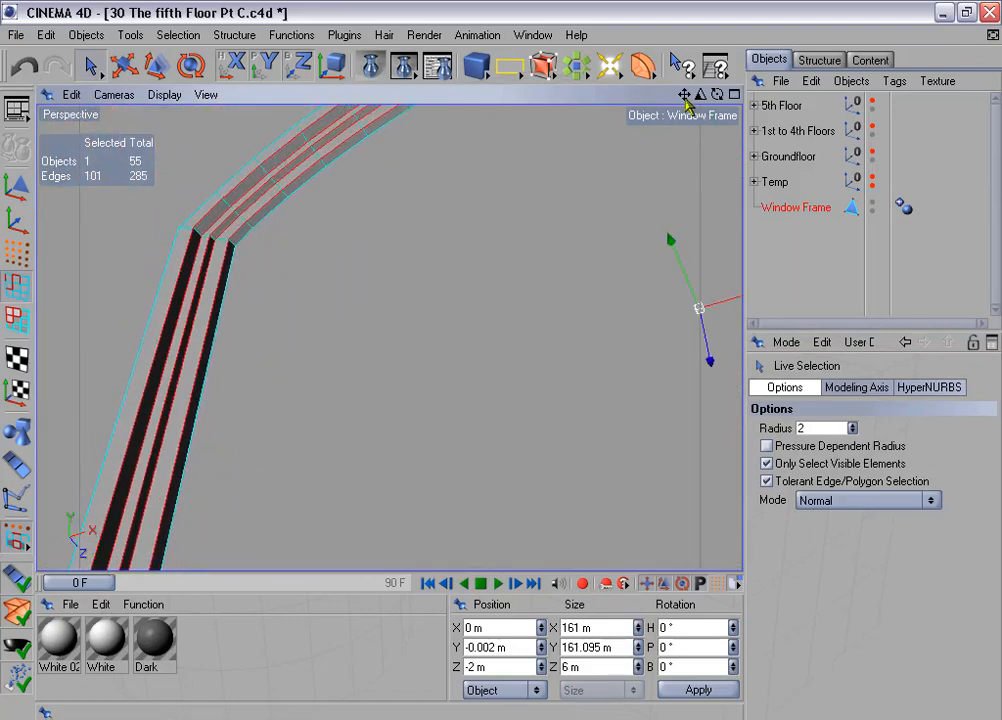
{"action": "left_click_drag", "start_coordinate": [701, 95], "coordinate": [787, 95]}
{"action": "middle_click_drag", "start_coordinate": [358, 202], "coordinate": [412, 253], "text": "alt"}
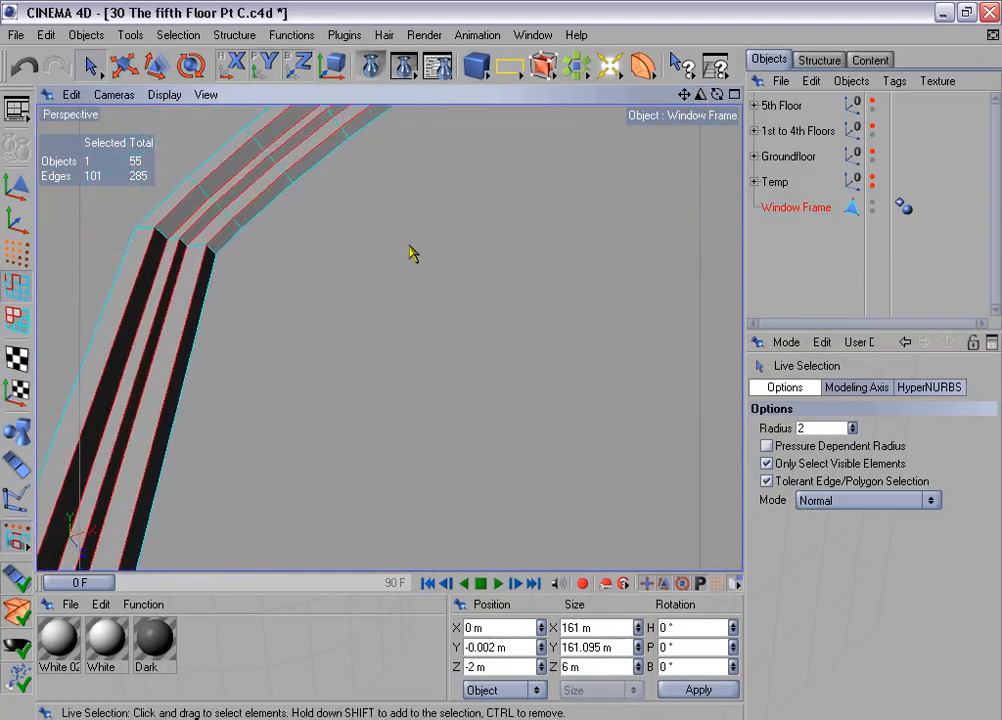
{"action": "left_click", "coordinate": [187, 247], "text": "shift"}
{"action": "left_click", "coordinate": [158, 240], "text": "shift"}
{"action": "left_click", "coordinate": [160, 236], "text": "shift"}
Step: Add the three short profile edges where the other jamb meets the arch to the Window Frame's edge selection
{"action": "right_click_drag", "start_coordinate": [397, 288], "coordinate": [345, 288], "text": "alt"}
{"action": "left_click_drag", "start_coordinate": [441, 209], "coordinate": [590, 250], "text": "alt"}
{"action": "middle_click_drag", "start_coordinate": [441, 209], "coordinate": [80, 373], "text": "alt"}
{"action": "scroll", "coordinate": [446, 219], "scroll_direction": "up", "scroll_amount": 2}
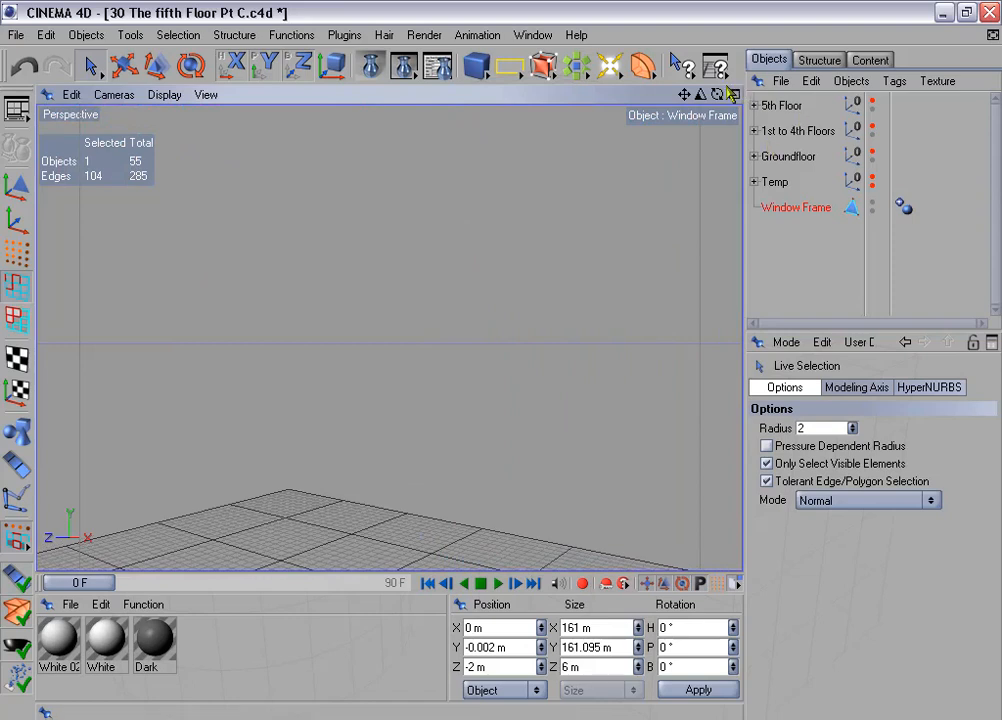
{"action": "scroll", "coordinate": [500, 361], "scroll_direction": "down", "scroll_amount": 2}
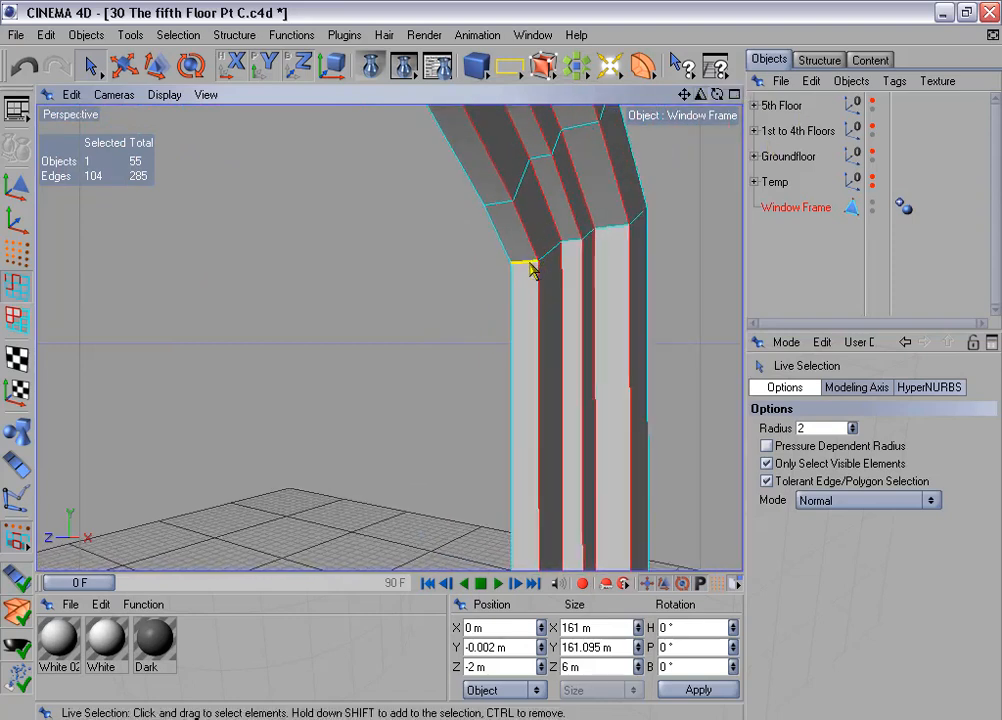
{"action": "left_click", "coordinate": [529, 266], "text": "shift"}
{"action": "left_click_drag", "start_coordinate": [549, 263], "coordinate": [501, 372], "text": "alt"}
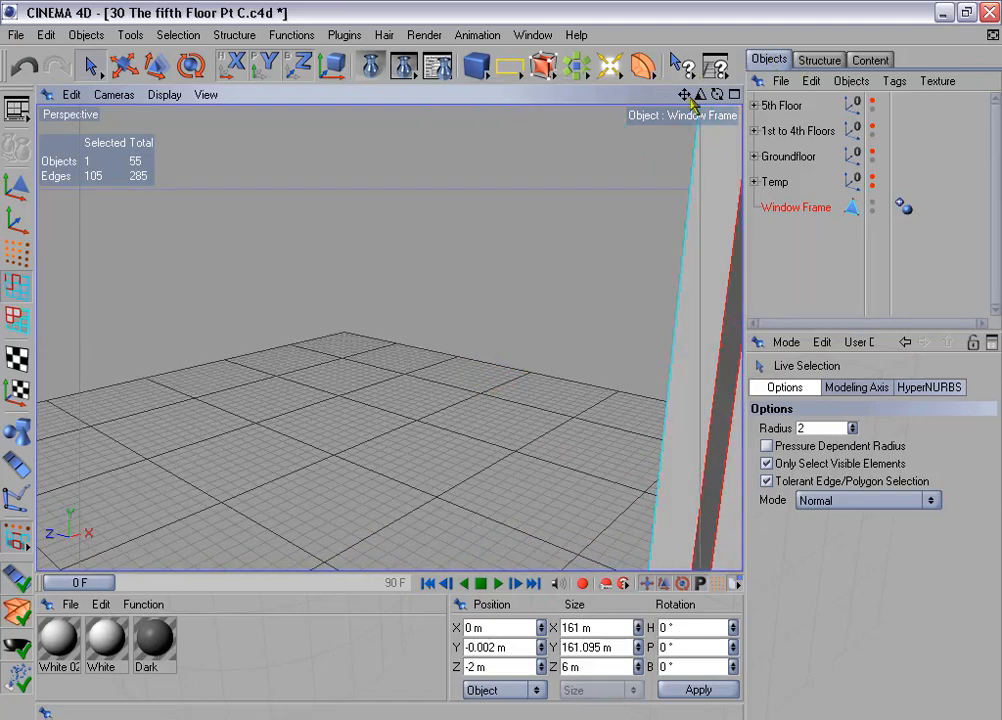
{"action": "left_click_drag", "start_coordinate": [700, 96], "coordinate": [490, 362]}
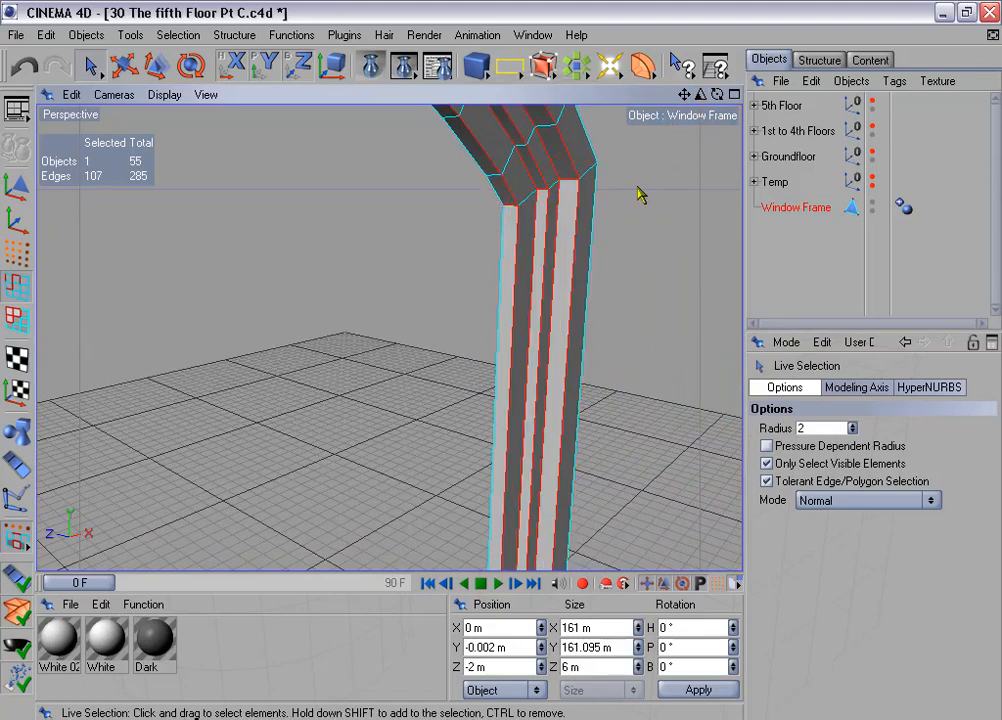
Step: Store the Window Frame's selected edges as a selection tag named "Edges for beveling"
{"action": "left_click_drag", "start_coordinate": [639, 193], "coordinate": [658, 165]}
{"action": "left_click", "coordinate": [185, 35]}
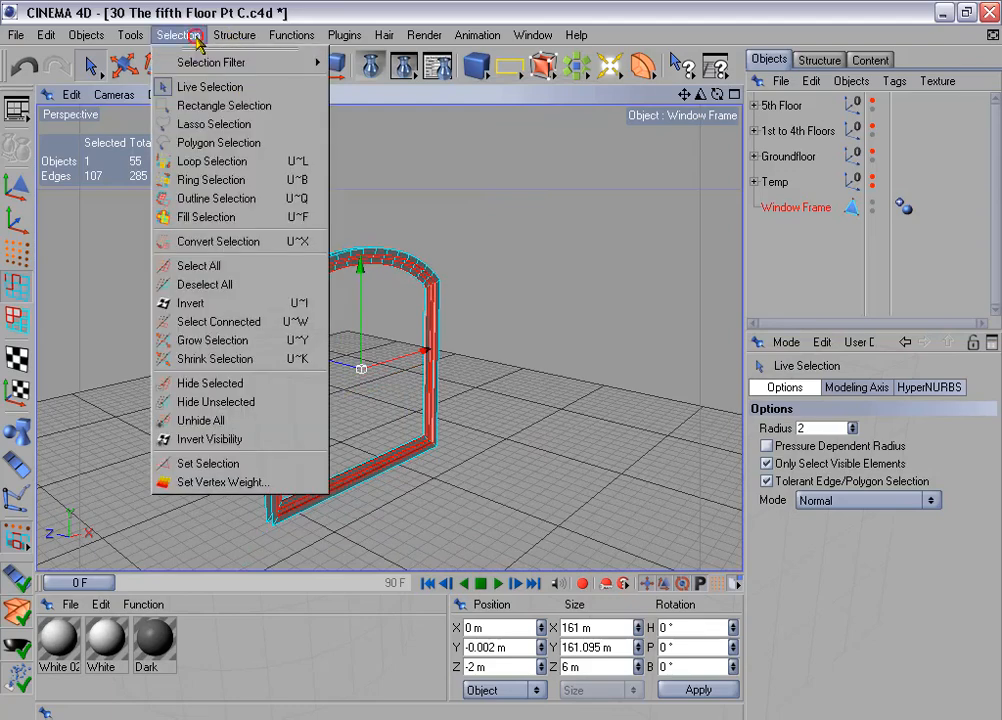
{"action": "left_click", "coordinate": [320, 460]}
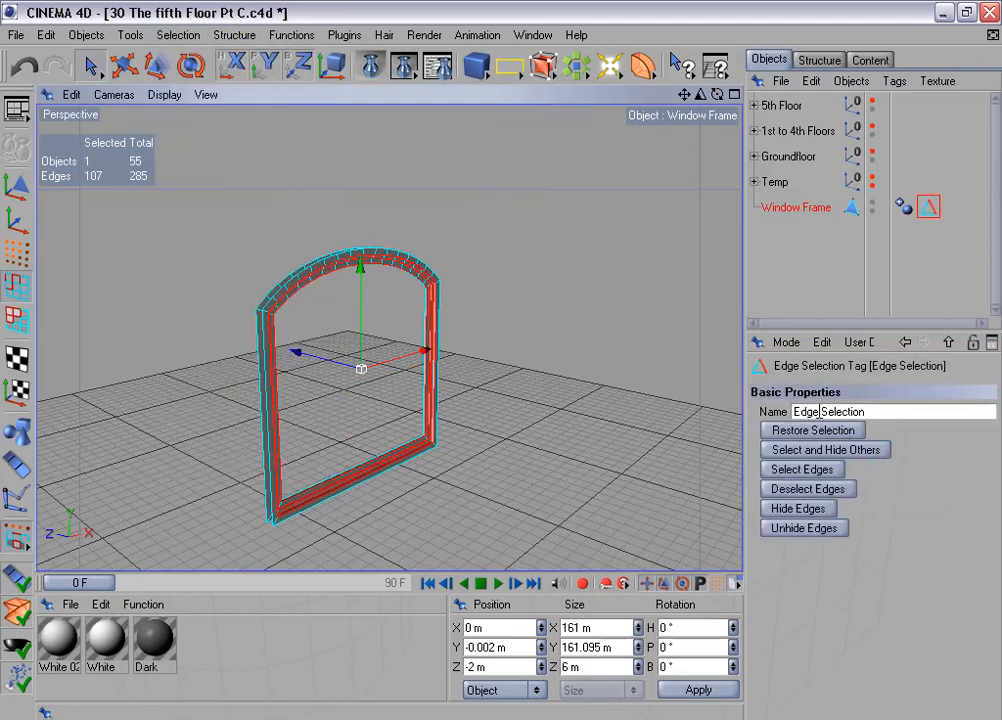
{"action": "left_click", "coordinate": [888, 412]}
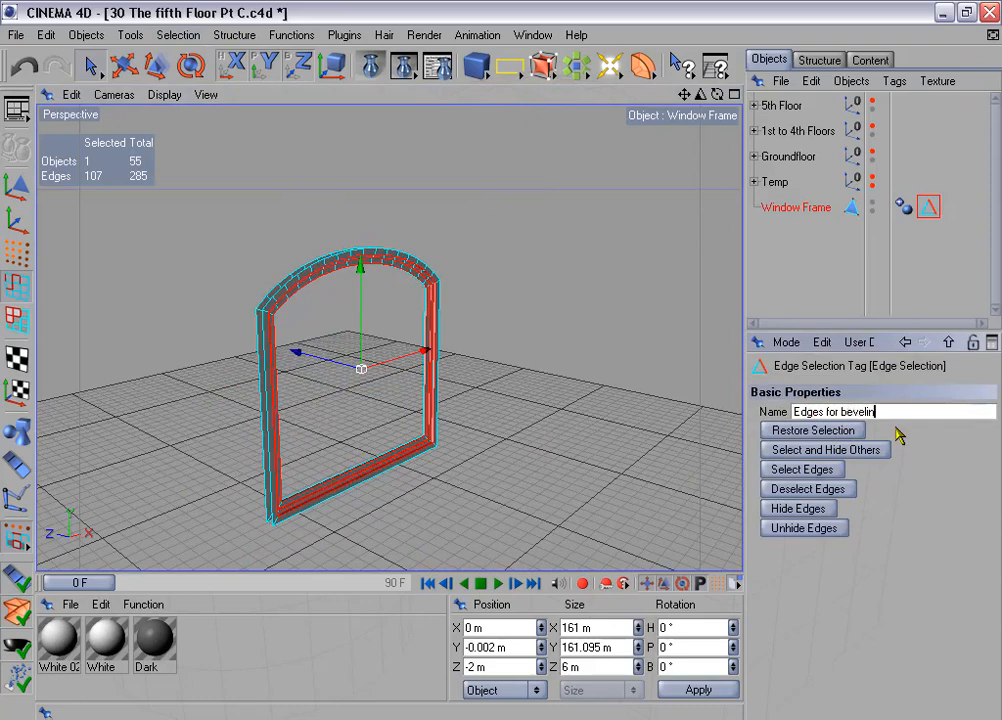
Step: Show the 5th Floor and duplicate the Window Frame linearly into six copies, moving 350 m per step along X without rotation
{"action": "scroll", "coordinate": [432, 197], "scroll_direction": "down", "scroll_amount": 5}
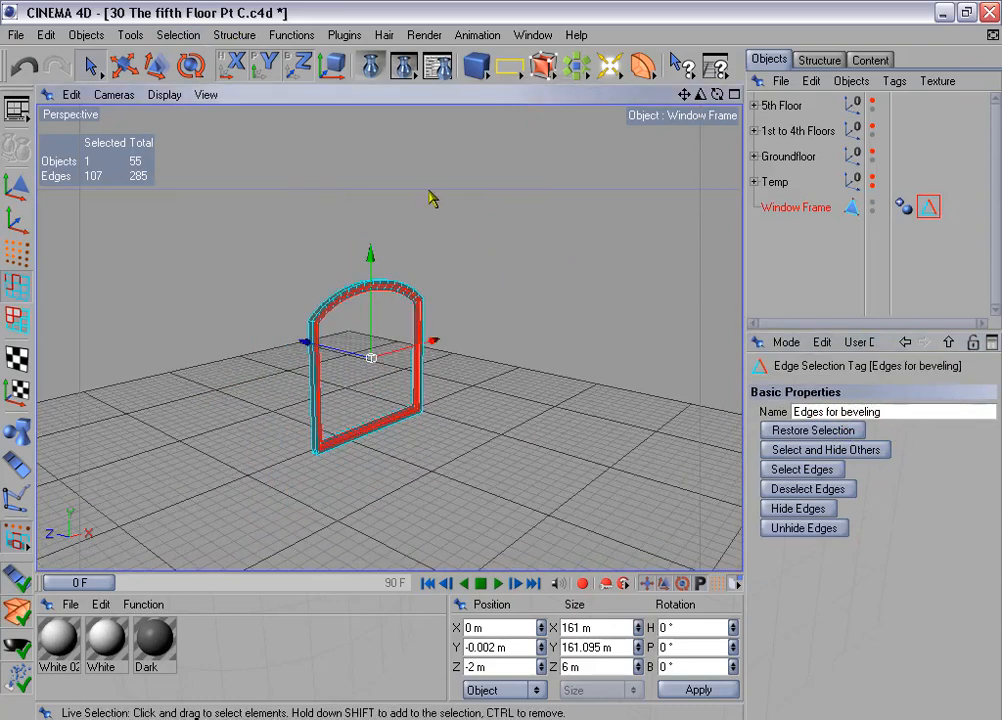
{"action": "left_click", "coordinate": [872, 102]}
{"action": "scroll", "coordinate": [587, 235], "scroll_direction": "down", "scroll_amount": 4}
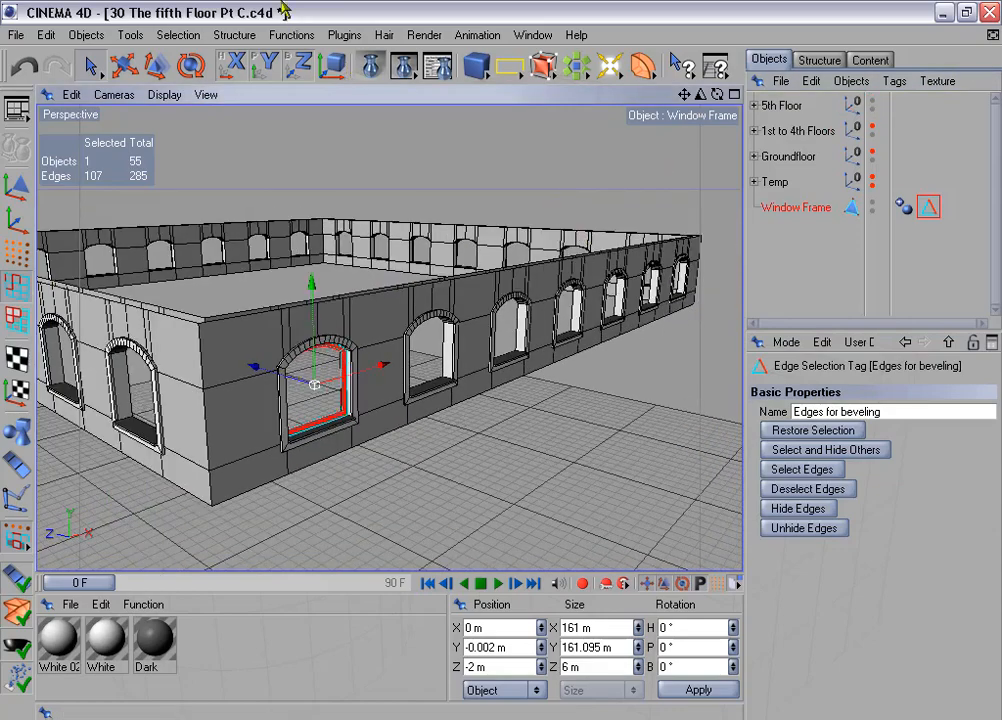
{"action": "left_click", "coordinate": [292, 35]}
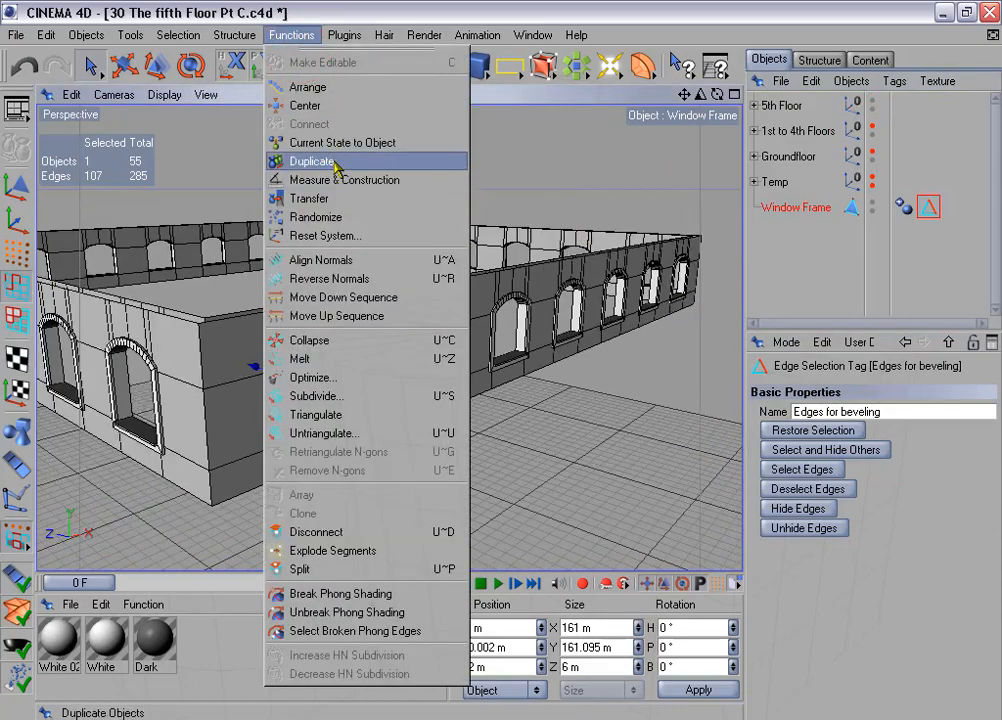
{"action": "left_click", "coordinate": [345, 161]}
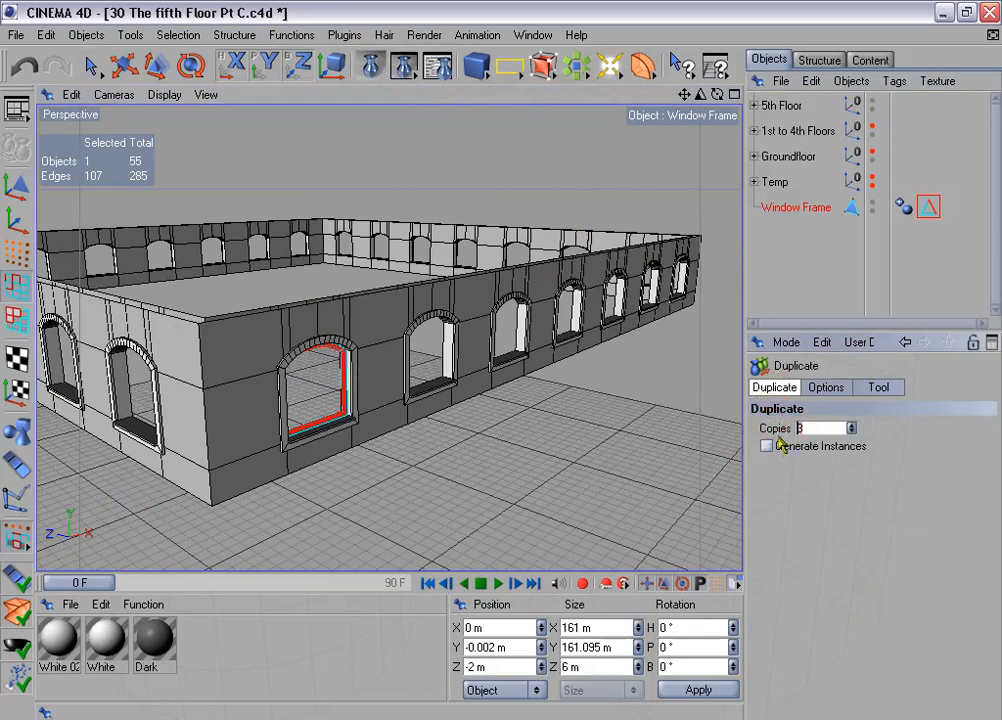
{"action": "left_click", "coordinate": [824, 387]}
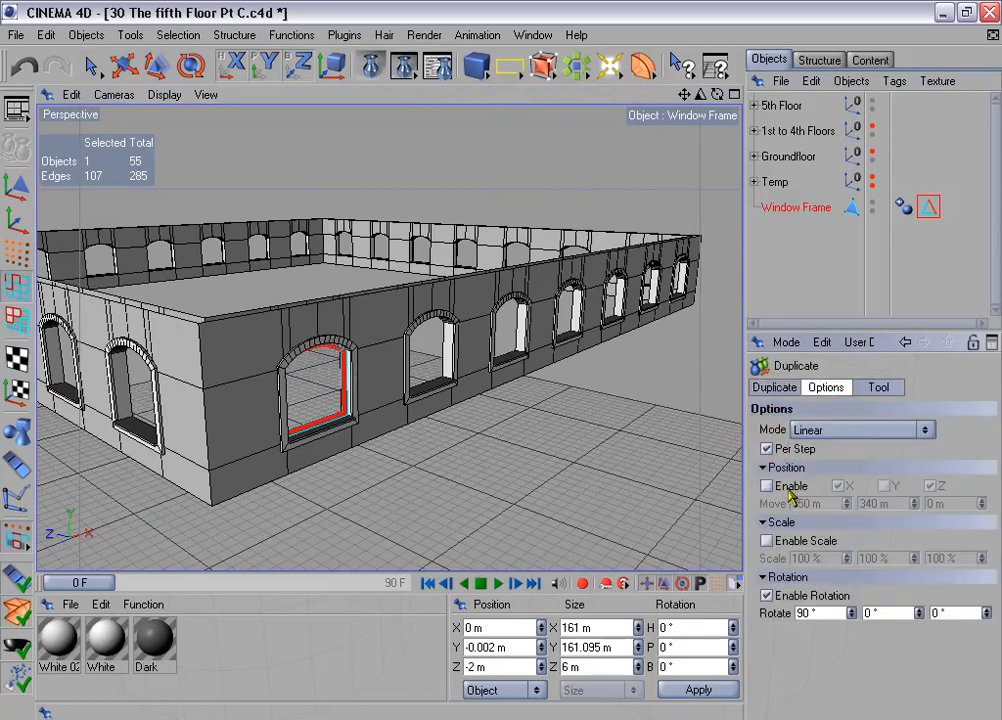
{"action": "left_click", "coordinate": [767, 486]}
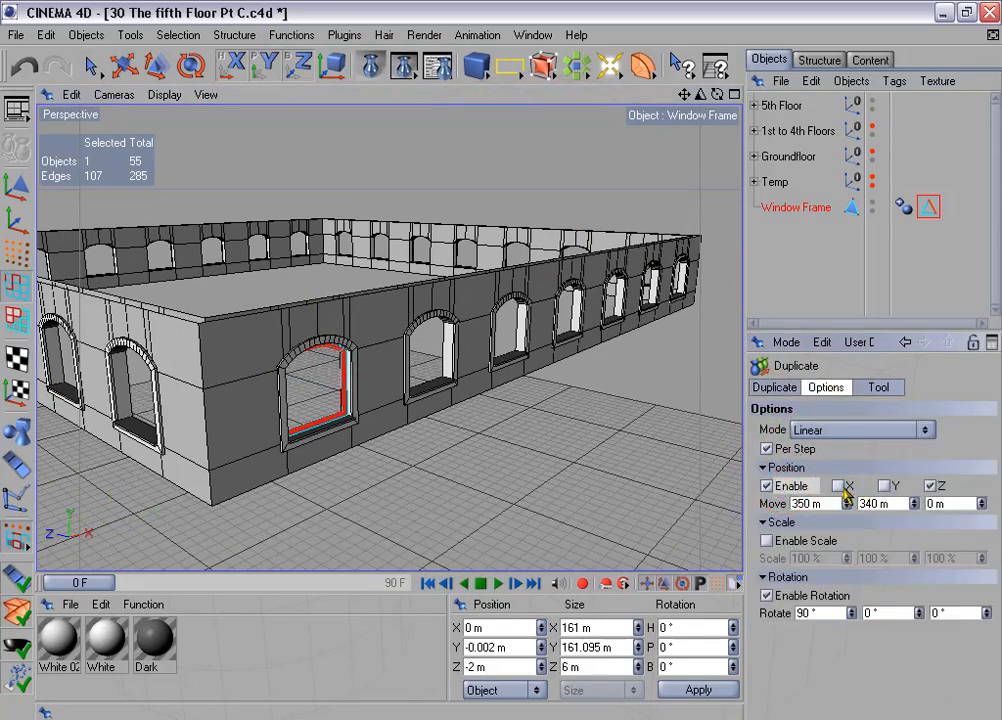
{"action": "left_click", "coordinate": [769, 593]}
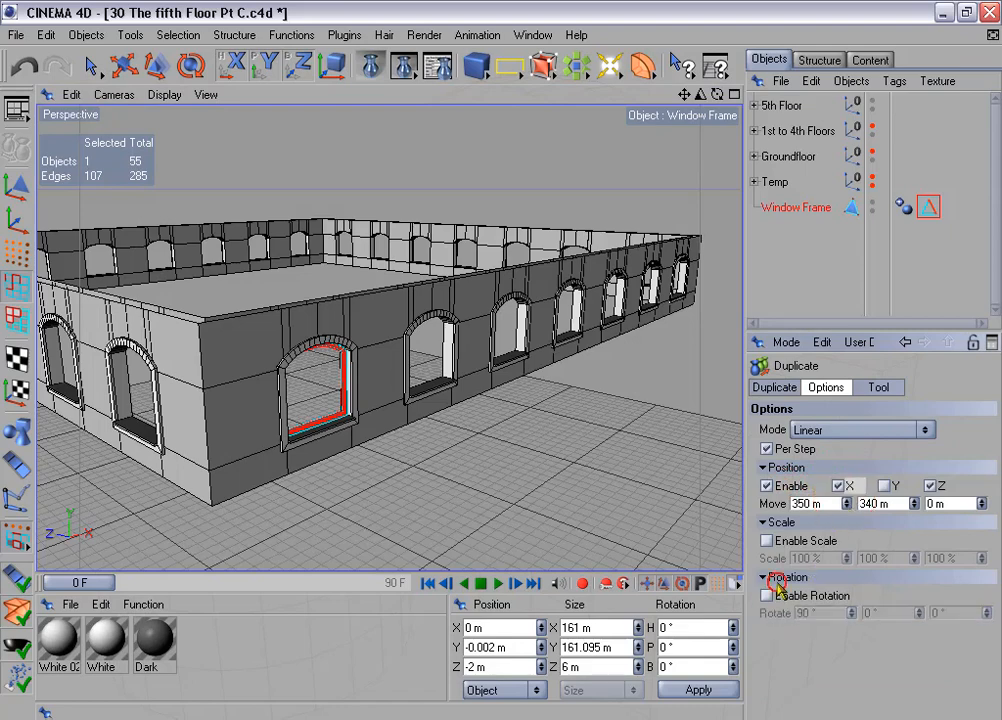
{"action": "left_click", "coordinate": [875, 388]}
{"action": "left_click", "coordinate": [795, 447]}
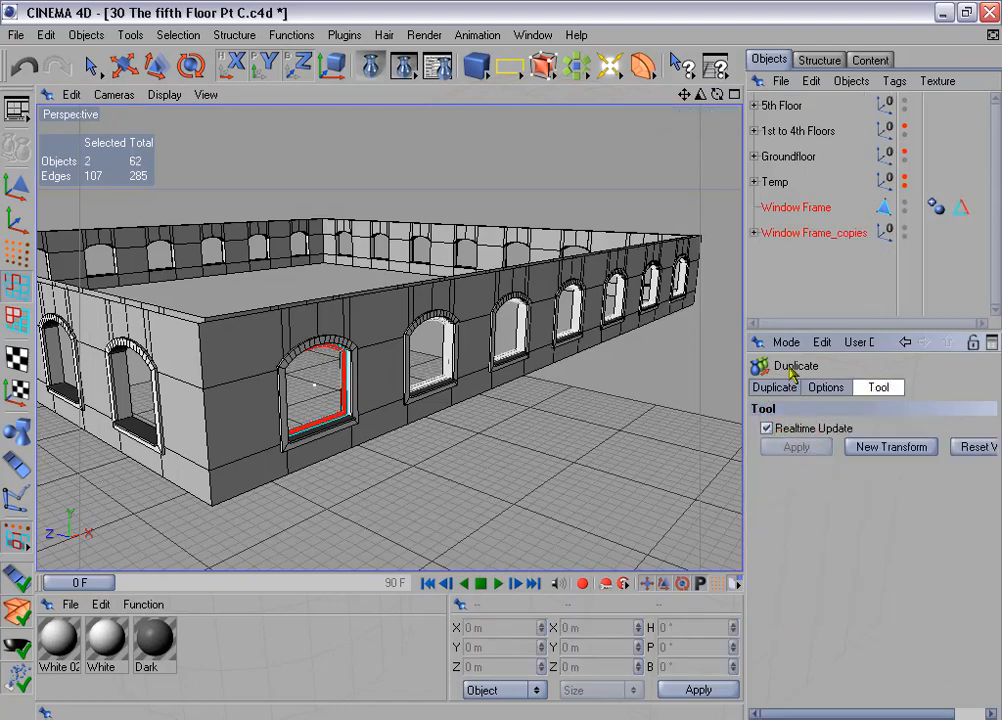
Step: Connect the Window Frame and its six copies into a single polygon object
{"action": "left_click_drag", "start_coordinate": [776, 328], "coordinate": [776, 522]}
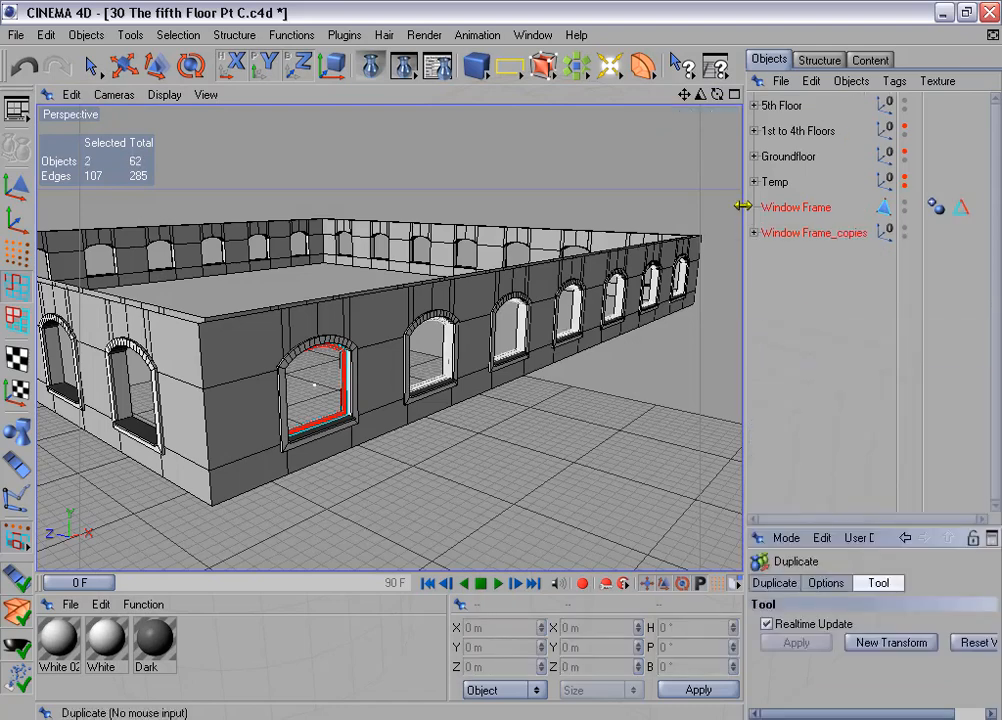
{"action": "left_click", "coordinate": [754, 232]}
{"action": "left_click", "coordinate": [776, 213]}
{"action": "left_click_drag", "start_coordinate": [765, 248], "coordinate": [825, 397], "text": "shift"}
{"action": "right_click", "coordinate": [787, 312]}
{"action": "left_click", "coordinate": [828, 456]}
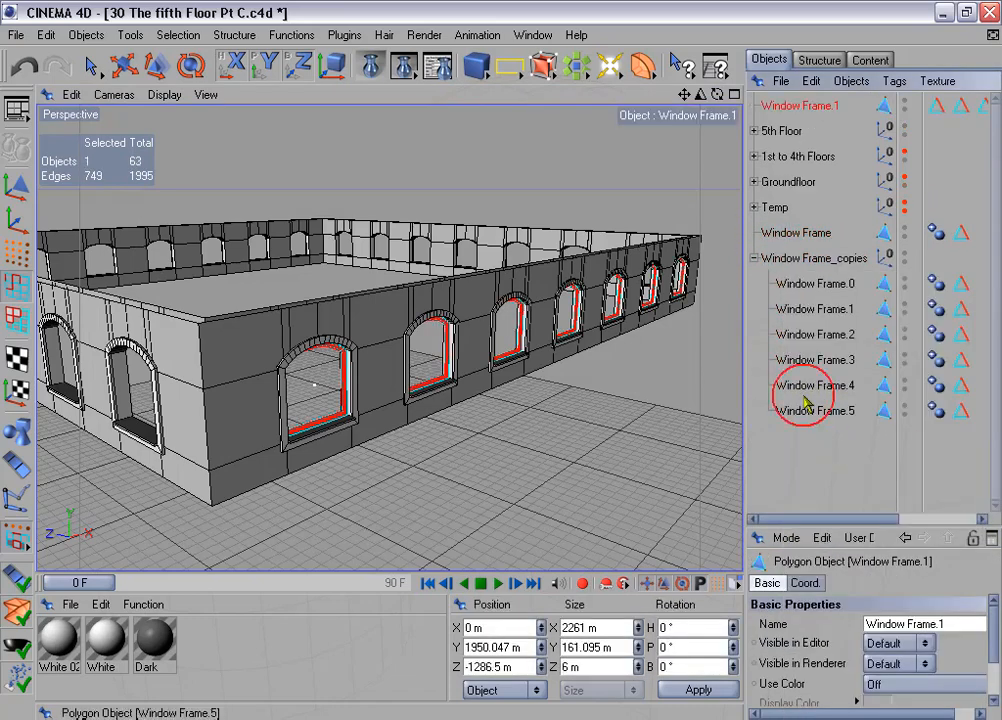
Step: Delete the original Window Frame and the Window Frame_copies group, keeping the connected object
{"action": "left_click", "coordinate": [796, 232]}
{"action": "left_click", "coordinate": [787, 258], "text": "shift"}
{"action": "key", "text": "Delete"}
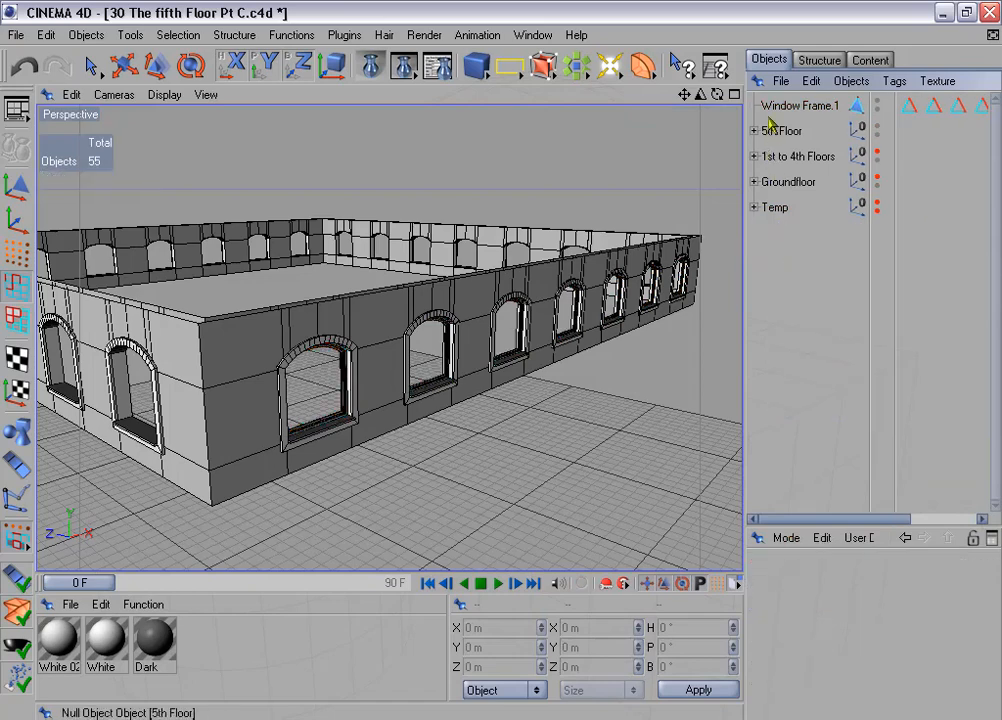
Step: Store all selected edges of Window Frame.1 in its first "Edges for beveling" tag and delete the other six edge selection tags
{"action": "left_click", "coordinate": [770, 106]}
{"action": "left_click_drag", "start_coordinate": [743, 256], "coordinate": [644, 250]}
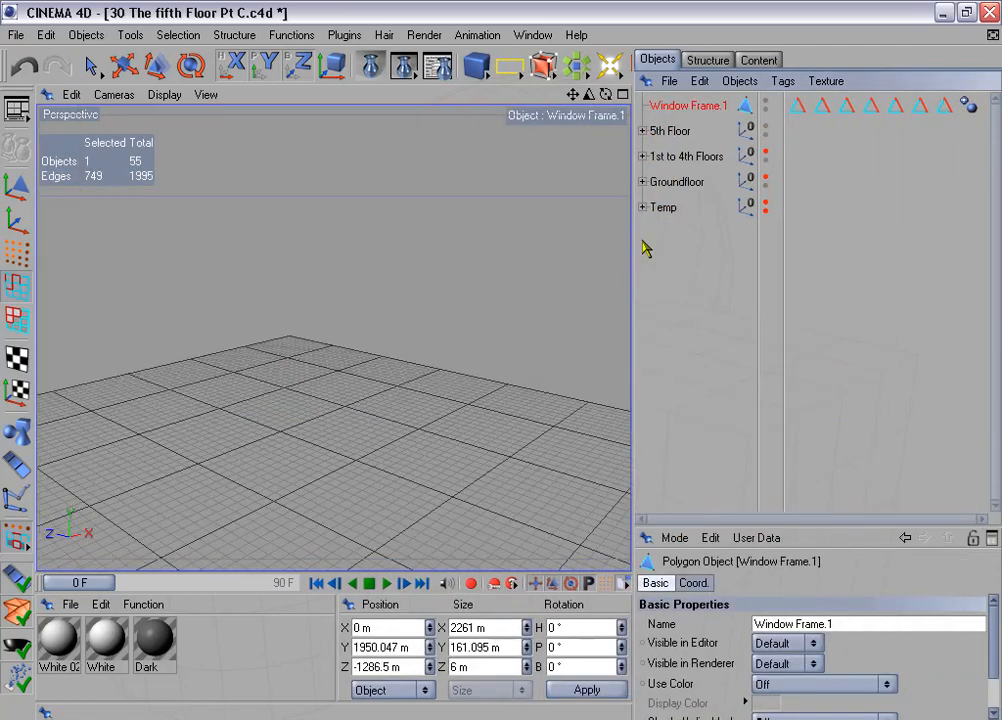
{"action": "left_click_drag", "start_coordinate": [795, 120], "coordinate": [950, 120]}
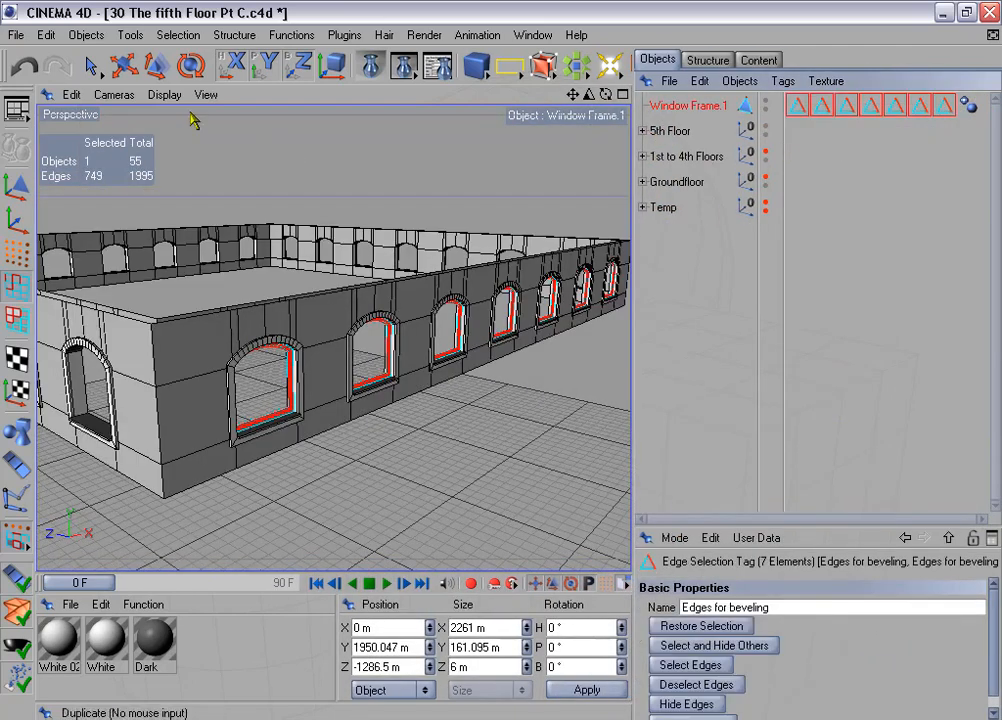
{"action": "left_click", "coordinate": [178, 35]}
{"action": "left_click", "coordinate": [220, 463]}
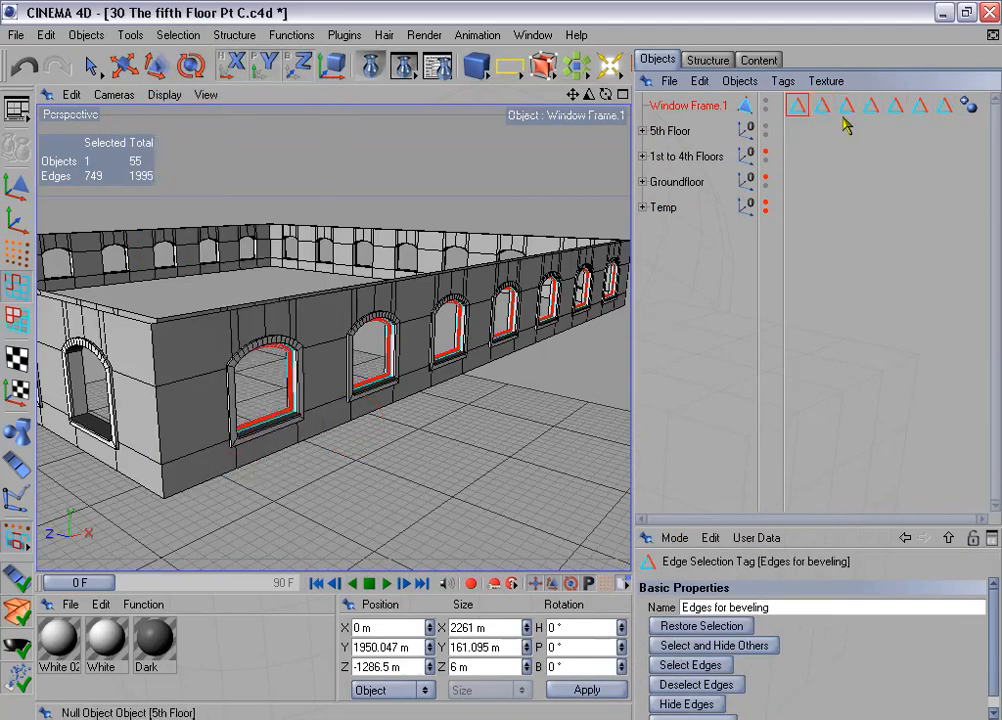
{"action": "left_click_drag", "start_coordinate": [829, 134], "coordinate": [975, 105]}
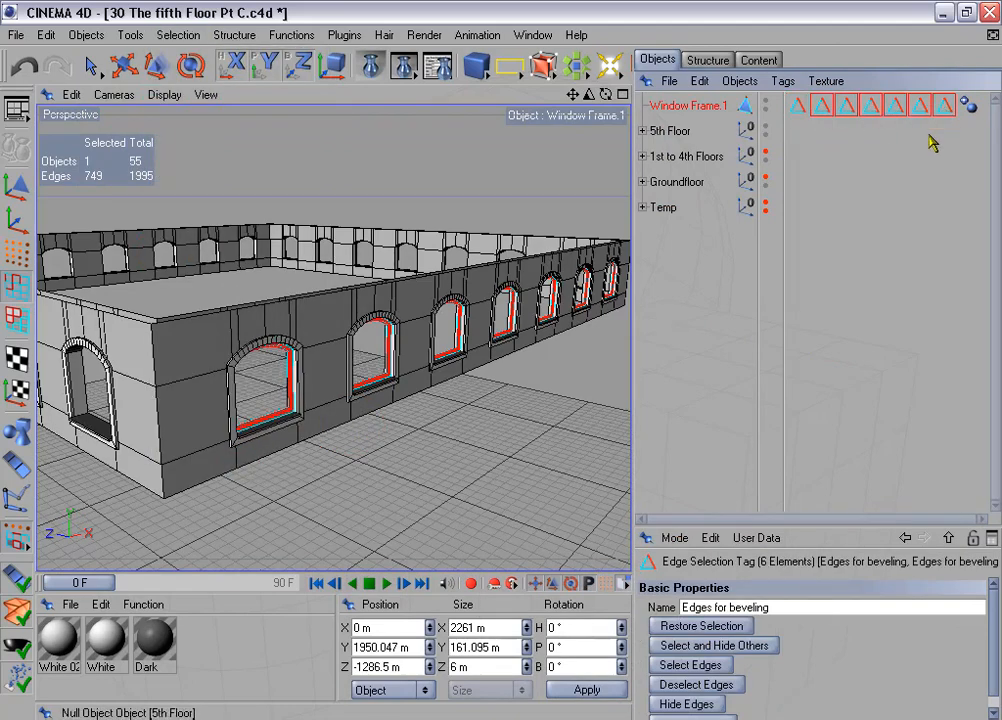
{"action": "key", "text": "Delete"}
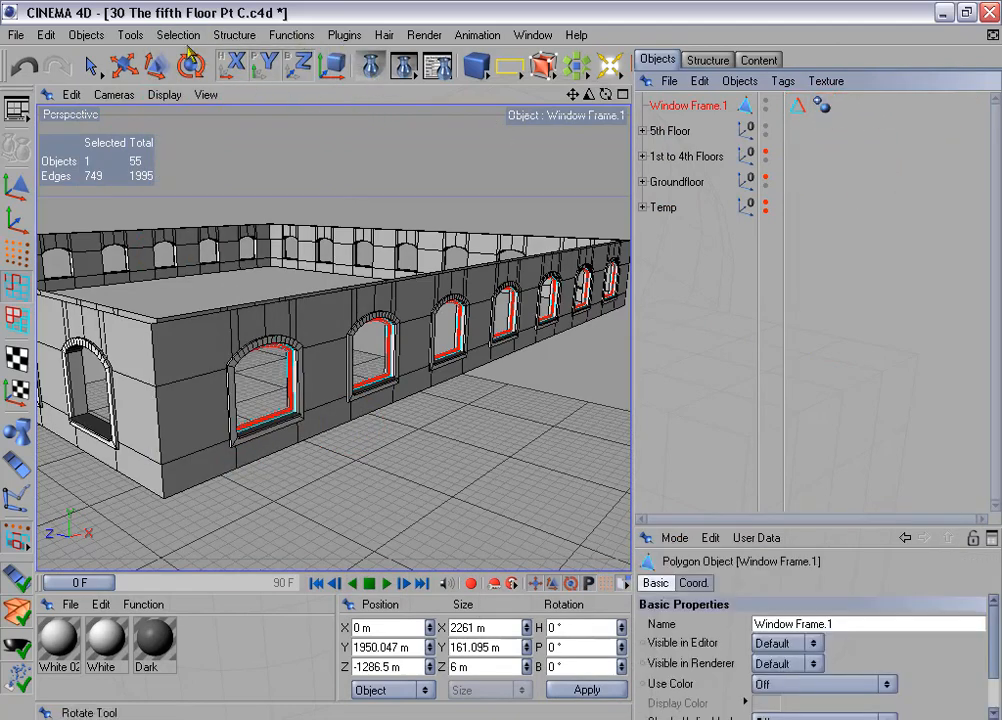
Step: Duplicate Window Frame.1 into three copies in Linear mode, rotating 90° per step with position movement disabled
{"action": "left_click", "coordinate": [291, 34]}
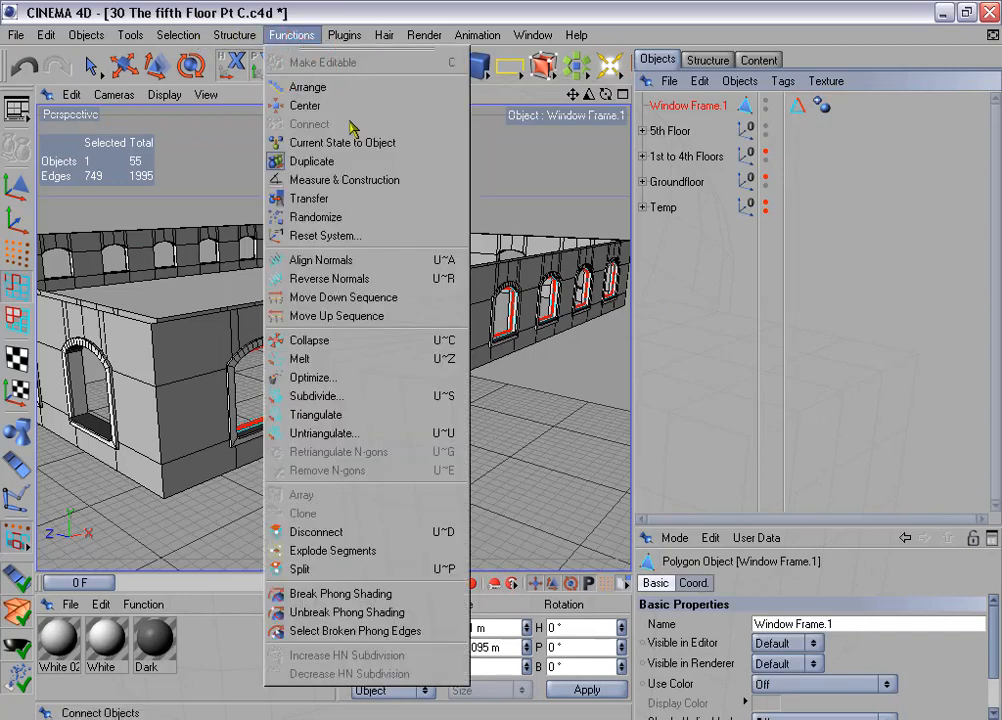
{"action": "left_click", "coordinate": [350, 162]}
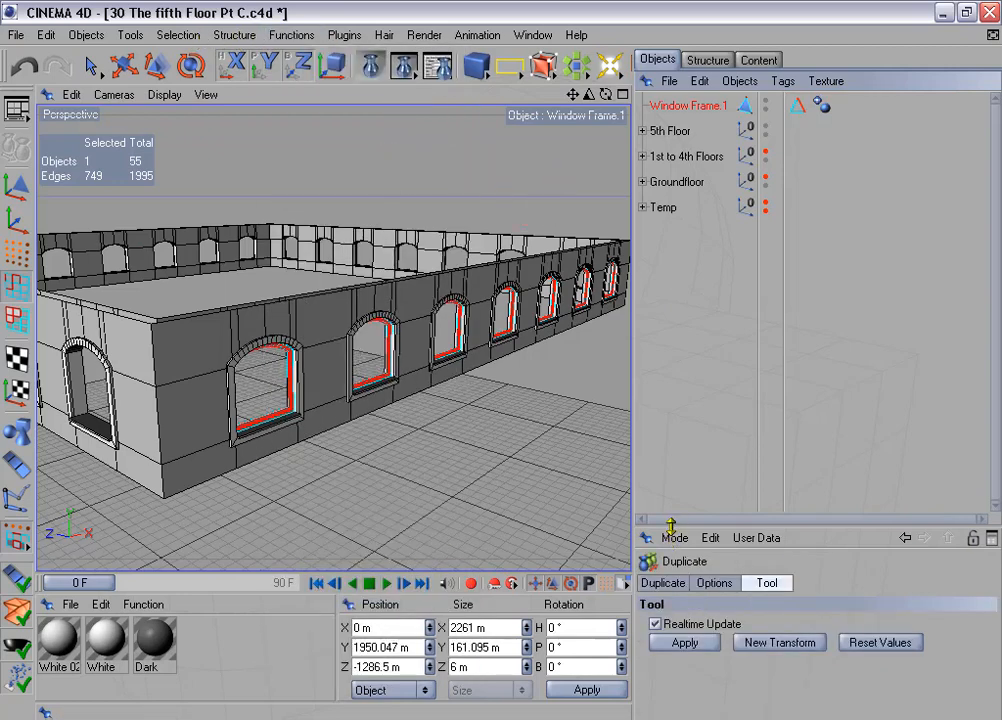
{"action": "left_click_drag", "start_coordinate": [671, 526], "coordinate": [682, 403]}
{"action": "left_click", "coordinate": [663, 459]}
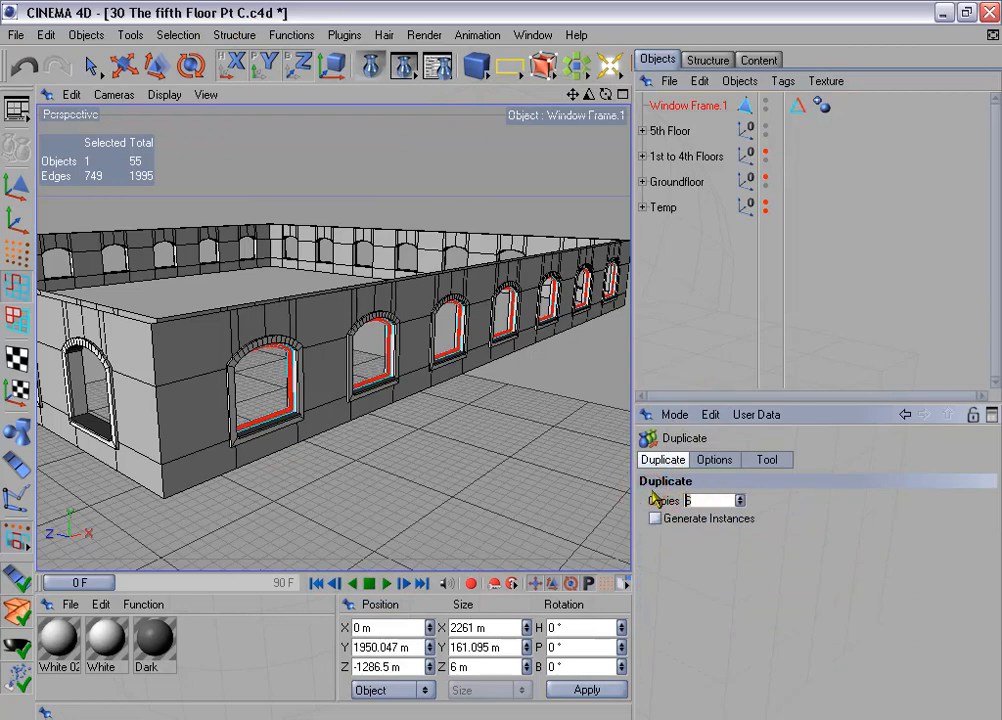
{"action": "left_click", "coordinate": [717, 460]}
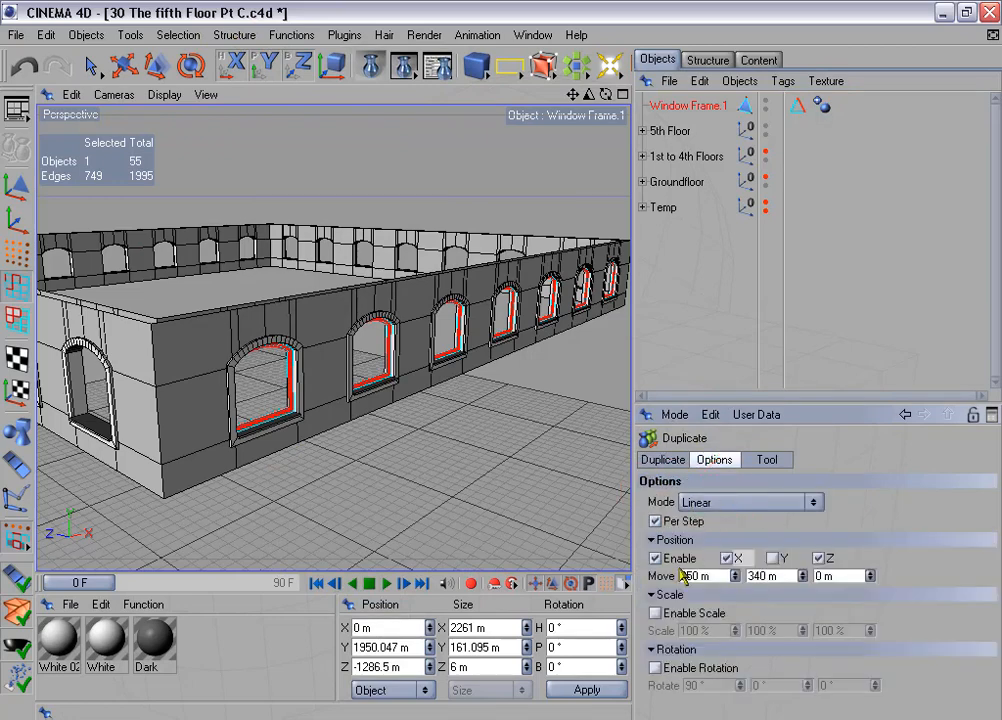
{"action": "left_click", "coordinate": [656, 558]}
{"action": "left_click", "coordinate": [655, 667]}
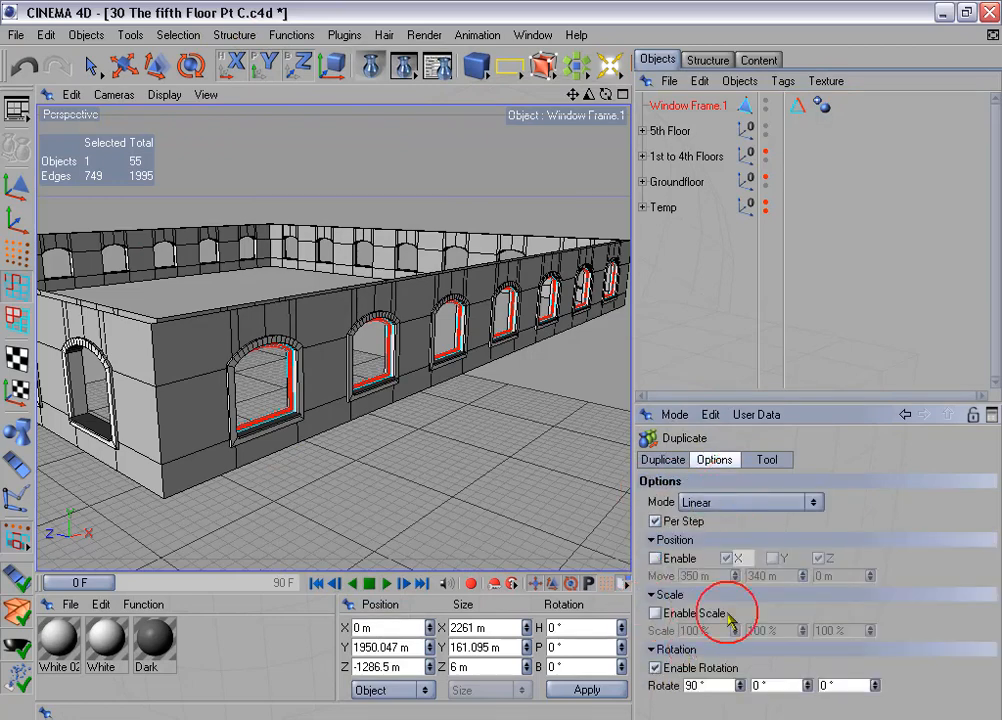
{"action": "left_click", "coordinate": [766, 460]}
{"action": "left_click", "coordinate": [685, 519]}
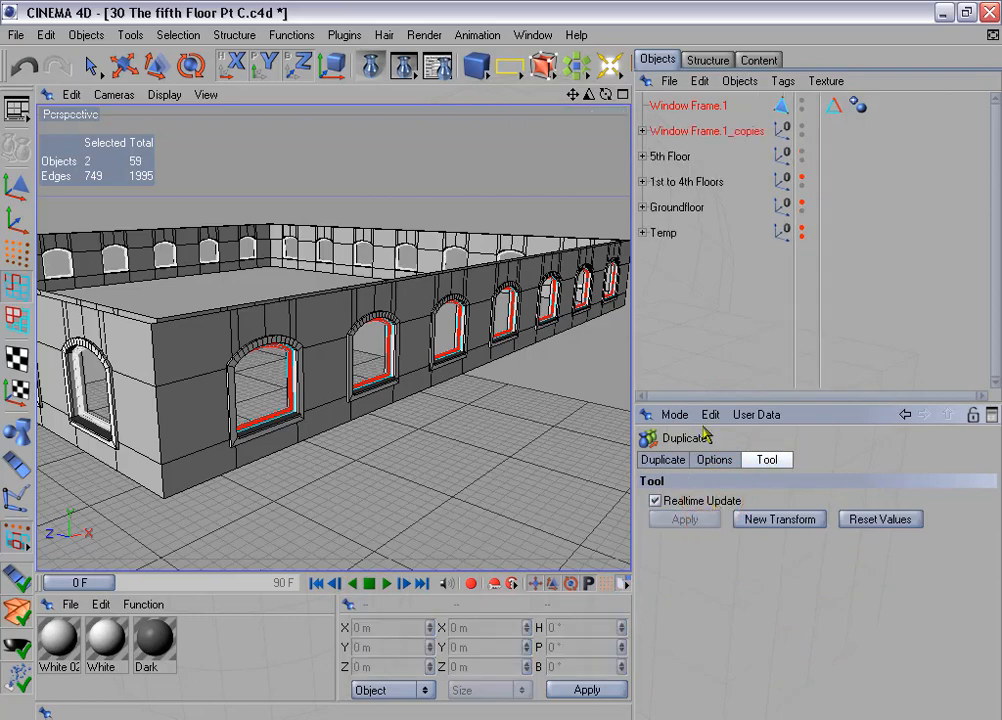
Step: Connect Window Frame.1 and its three rotated copies into a single polygon object
{"action": "left_click", "coordinate": [645, 130]}
{"action": "left_click", "coordinate": [662, 106]}
{"action": "left_click", "coordinate": [674, 158], "text": "ctrl"}
{"action": "left_click", "coordinate": [680, 182], "text": "ctrl"}
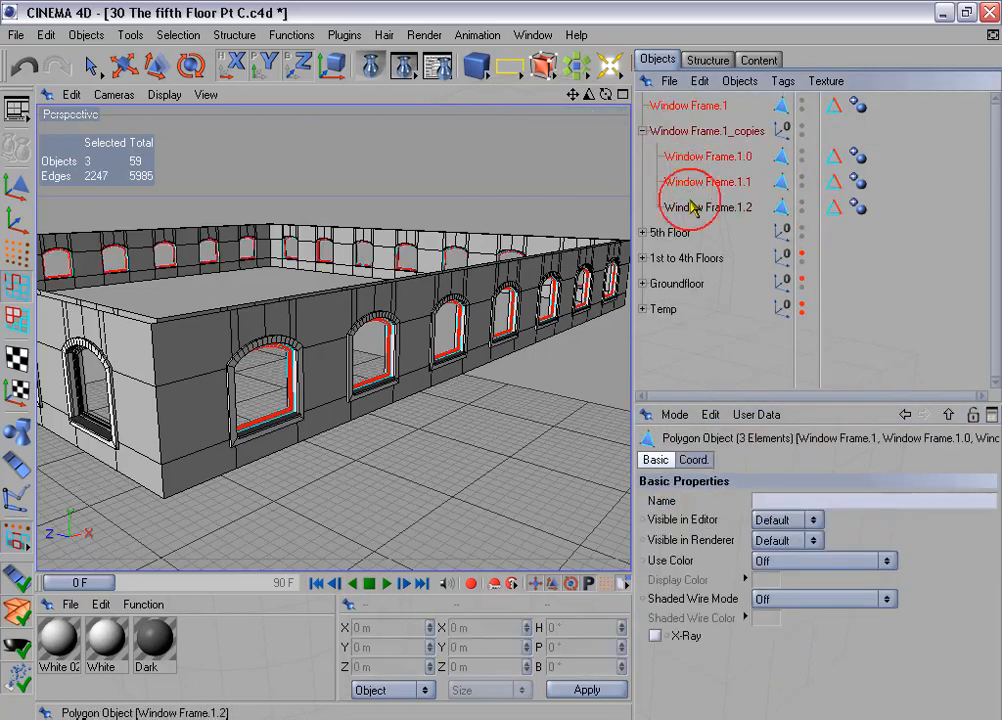
{"action": "left_click", "coordinate": [688, 204], "text": "ctrl"}
{"action": "right_click", "coordinate": [690, 203]}
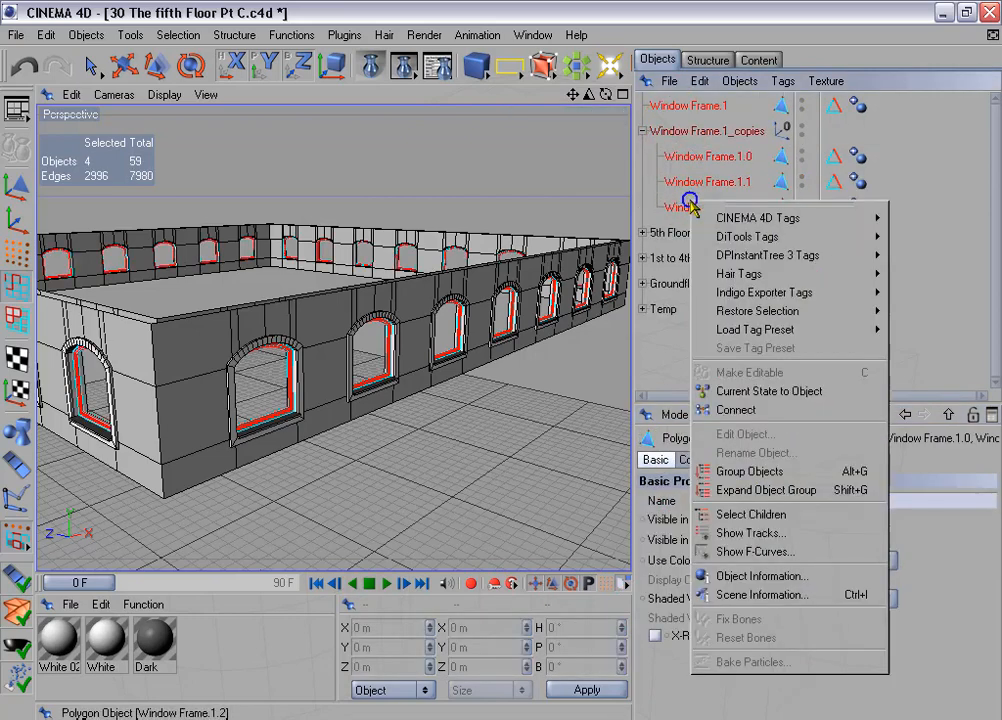
{"action": "left_click", "coordinate": [748, 409]}
Step: Delete the original Window Frame.1 and the Window Frame.1_copies group, keeping the connected object
{"action": "left_click", "coordinate": [680, 131]}
{"action": "left_click", "coordinate": [662, 157], "text": "ctrl"}
{"action": "key", "text": "Delete"}
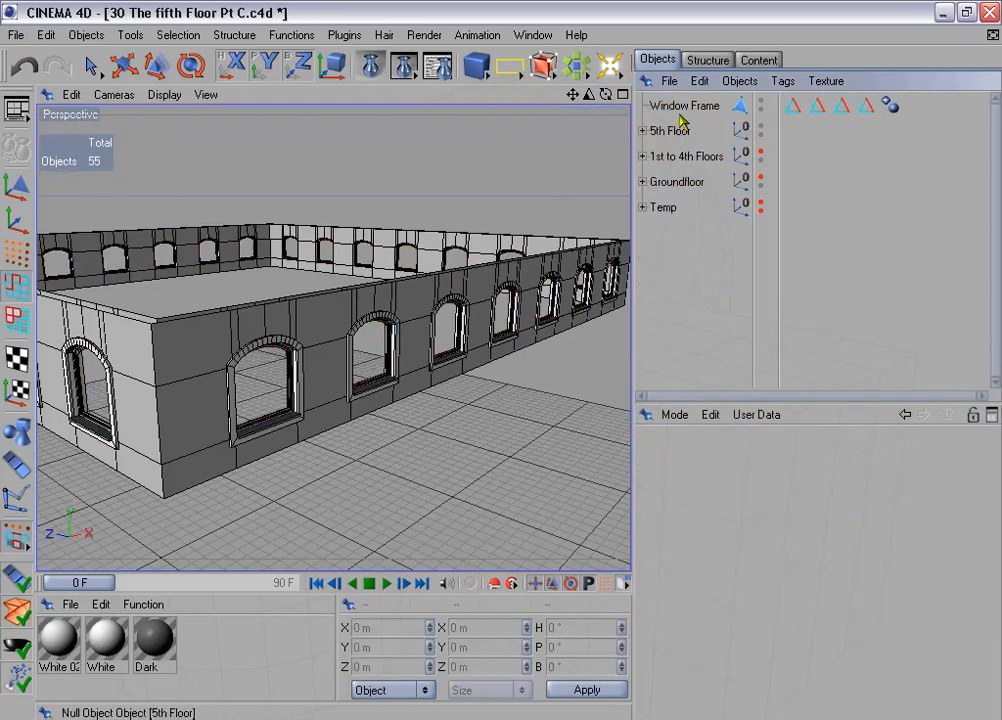
Step: Store all selected edges of the connected Window Frame in its first "Edges for beveling" tag and delete the other three edge selection tags
{"action": "left_click", "coordinate": [700, 106]}
{"action": "left_click_drag", "start_coordinate": [790, 134], "coordinate": [878, 96]}
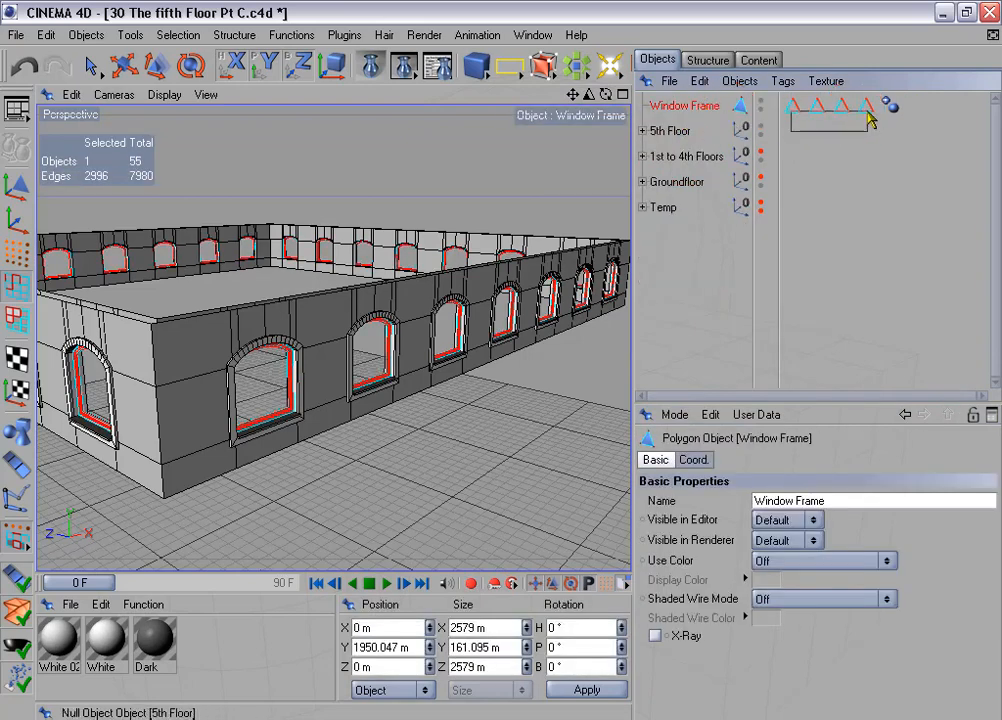
{"action": "left_click", "coordinate": [178, 35]}
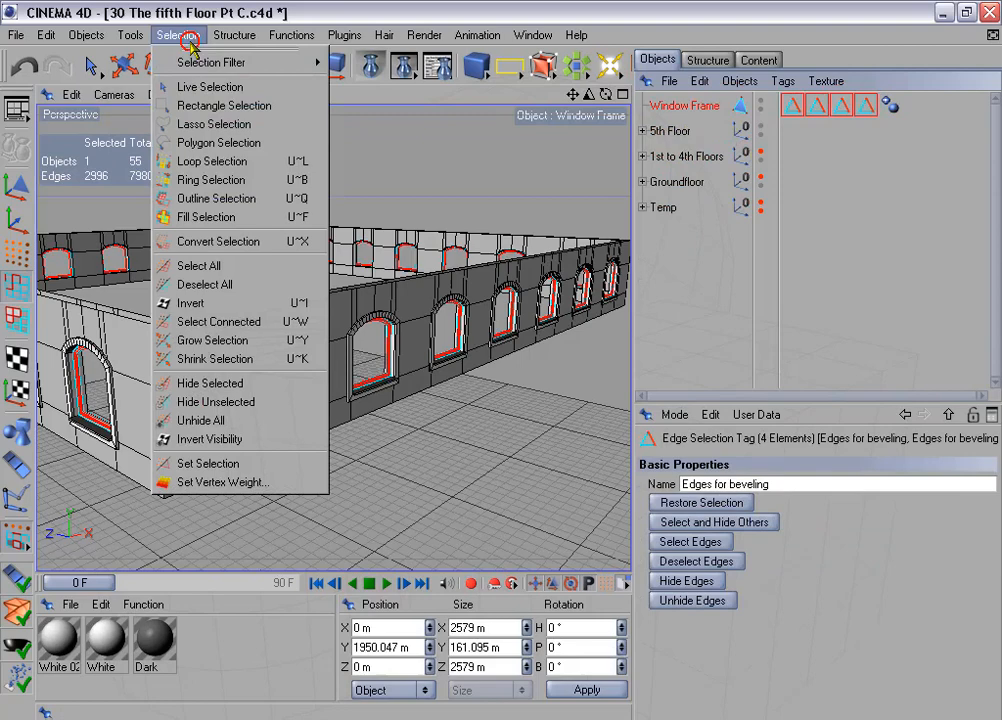
{"action": "left_click", "coordinate": [266, 464]}
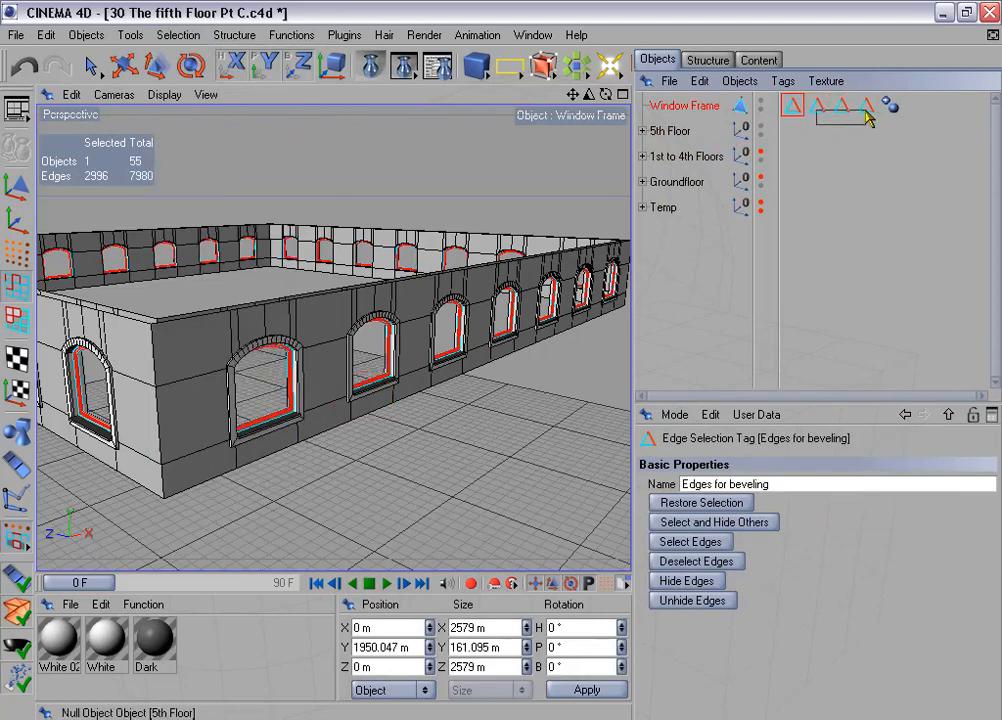
{"action": "left_click_drag", "start_coordinate": [868, 117], "coordinate": [865, 124]}
{"action": "key", "text": "Delete"}
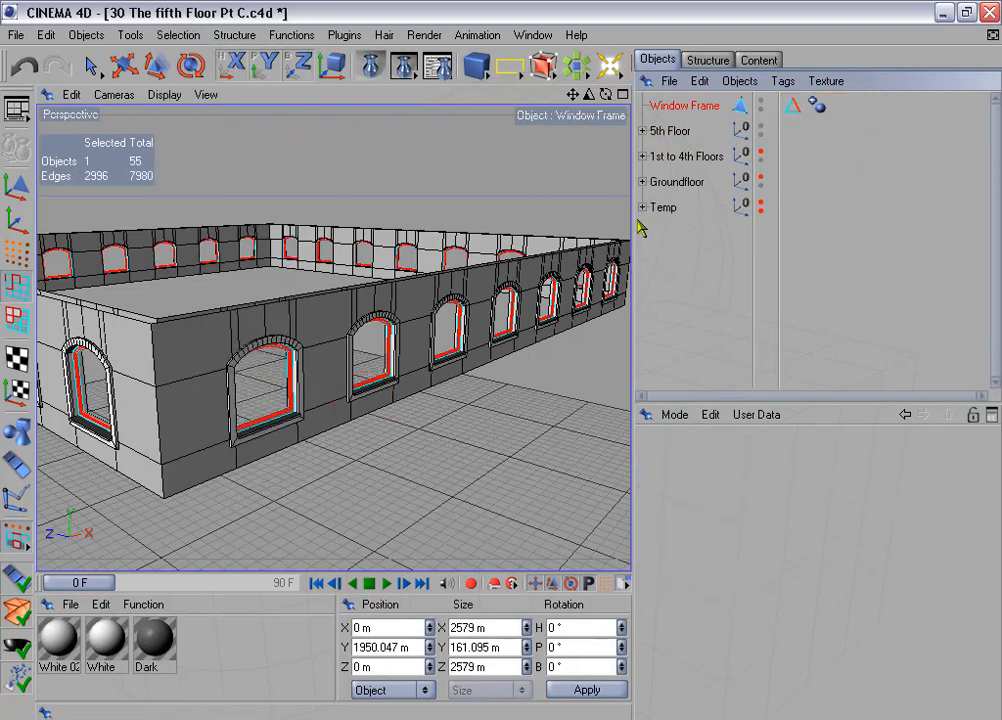
Step: Rename the connected object as Window Frames and place it inside the collapsed 5th Floor group
{"action": "left_click_drag", "start_coordinate": [643, 305], "coordinate": [733, 302]}
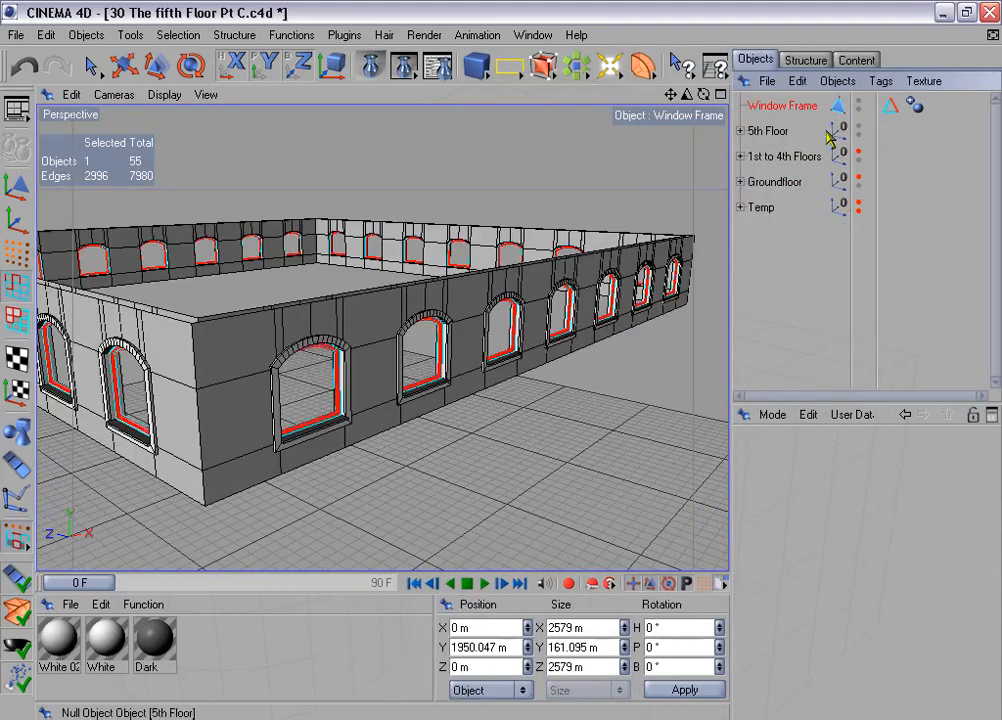
{"action": "double_click", "coordinate": [790, 105]}
{"action": "type", "text": "s"}
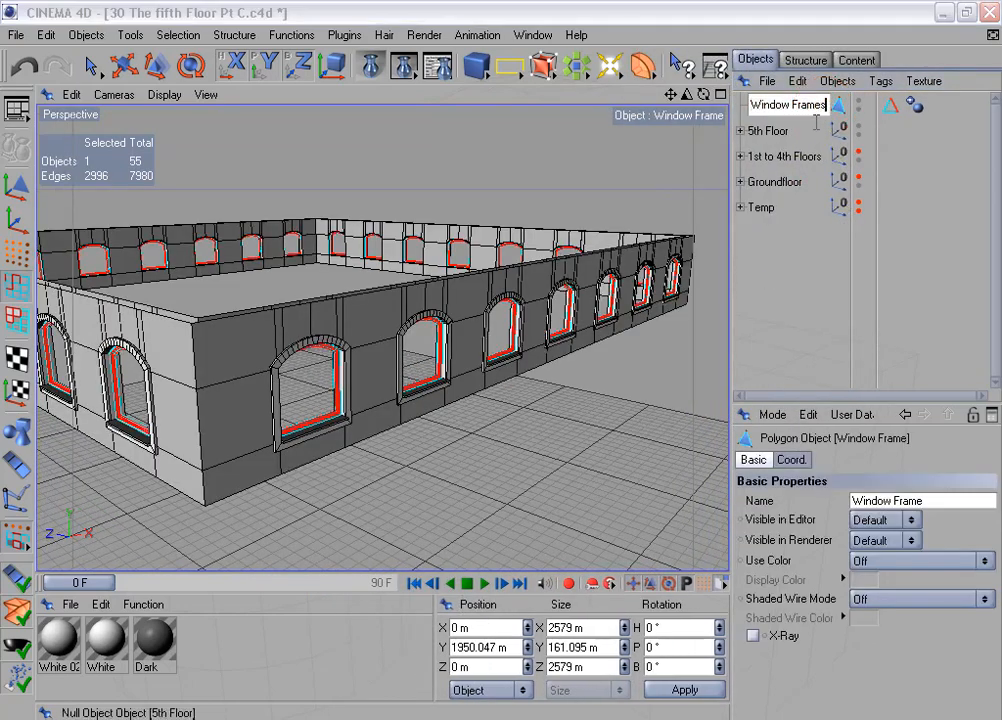
{"action": "key", "text": "Return"}
{"action": "left_click_drag", "start_coordinate": [785, 125], "coordinate": [786, 131]}
{"action": "left_click", "coordinate": [740, 105]}
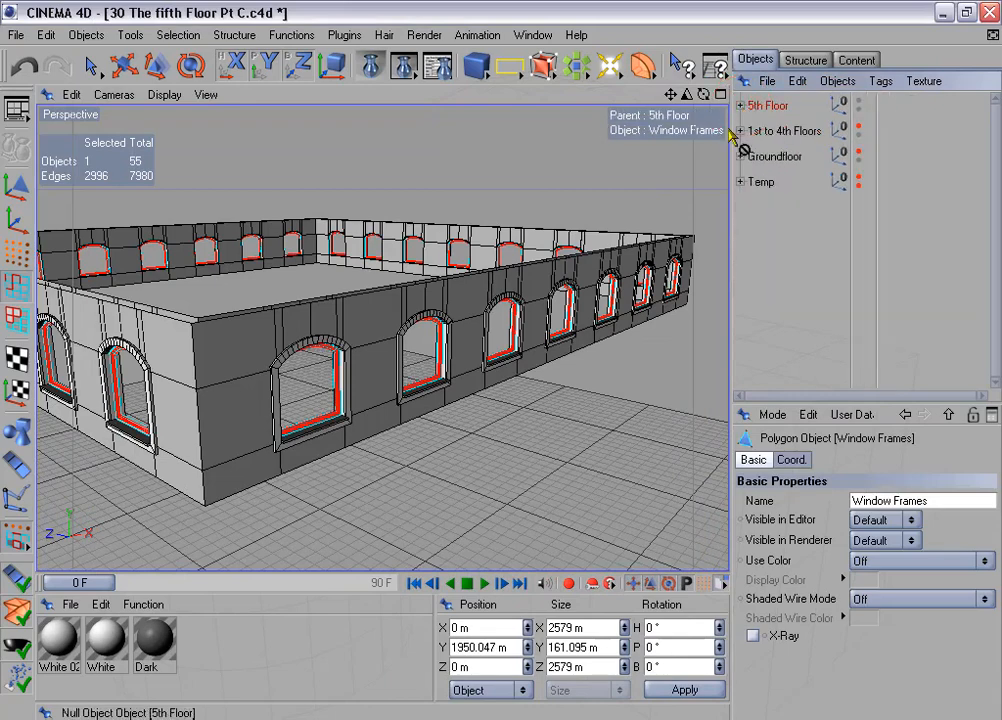
{"action": "mouse_move", "coordinate": [510, 291]}
{"action": "left_mouse_down", "text": "alt"}
{"action": "mouse_move", "coordinate": [500, 360]}
{"action": "mouse_move", "coordinate": [510, 272]}
{"action": "left_mouse_up", "text": "alt"}
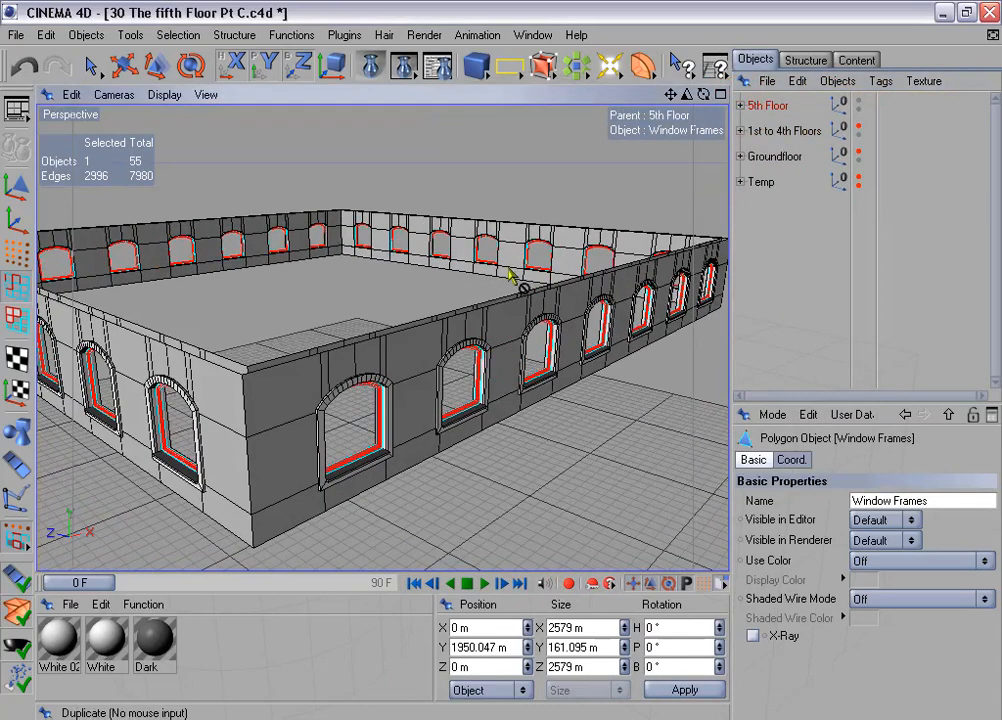